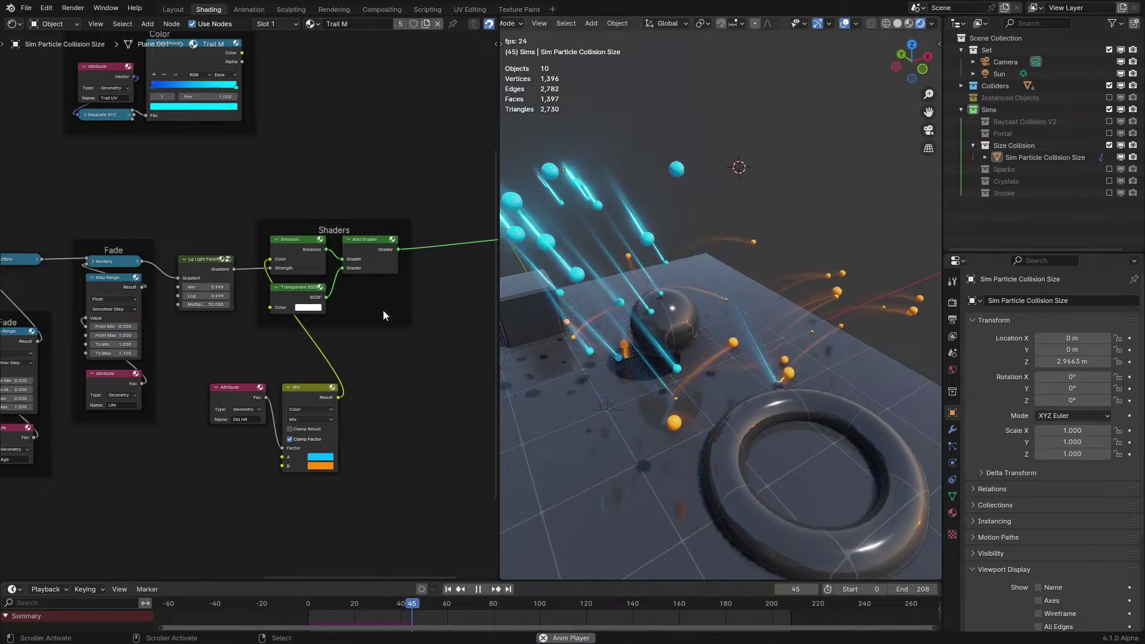
Group the Did Hit Attribute node and the blue-orange color Mix node into a stack beneath the Shaders frame
drag(241, 385, 310, 483)
drag(261, 414, 417, 500)
key(g)
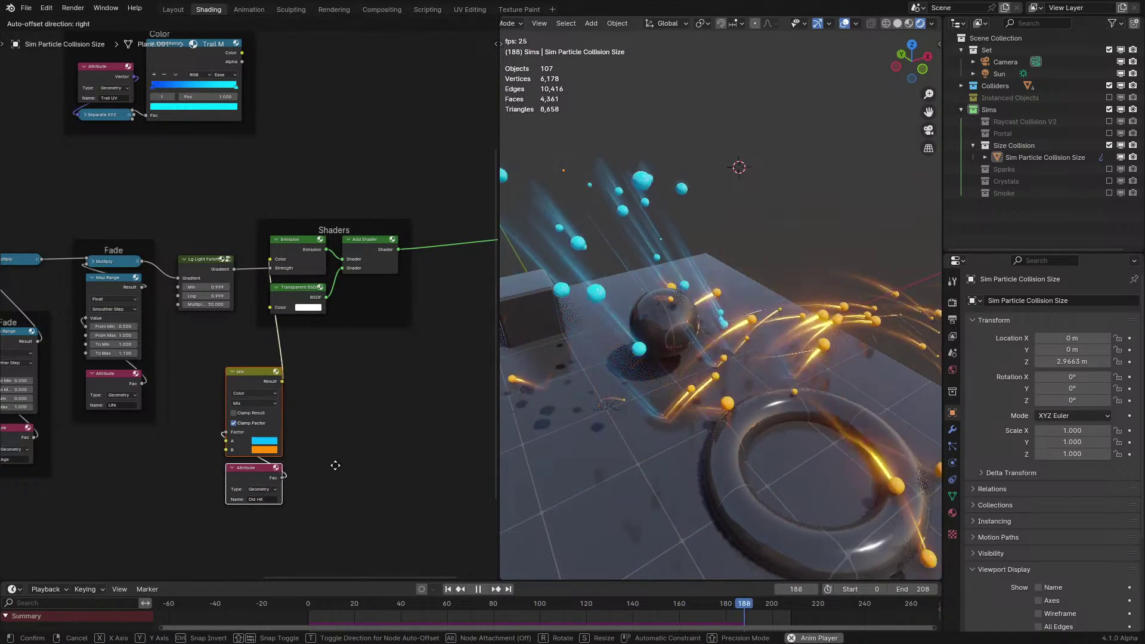
click(321, 465)
scroll(754, 332, down, 1)
middle_drag(754, 332, 733, 336)
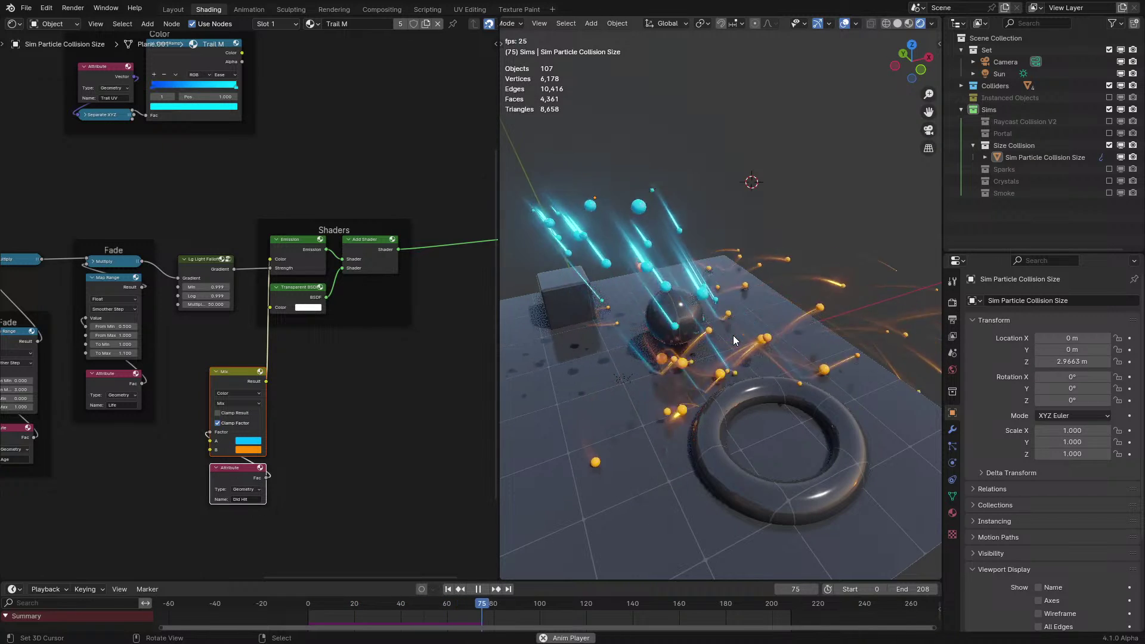
Switch the node editor to the object's geometry nodes, pause playback and bring the Particle Simulation node into view
click(14, 23)
click(65, 122)
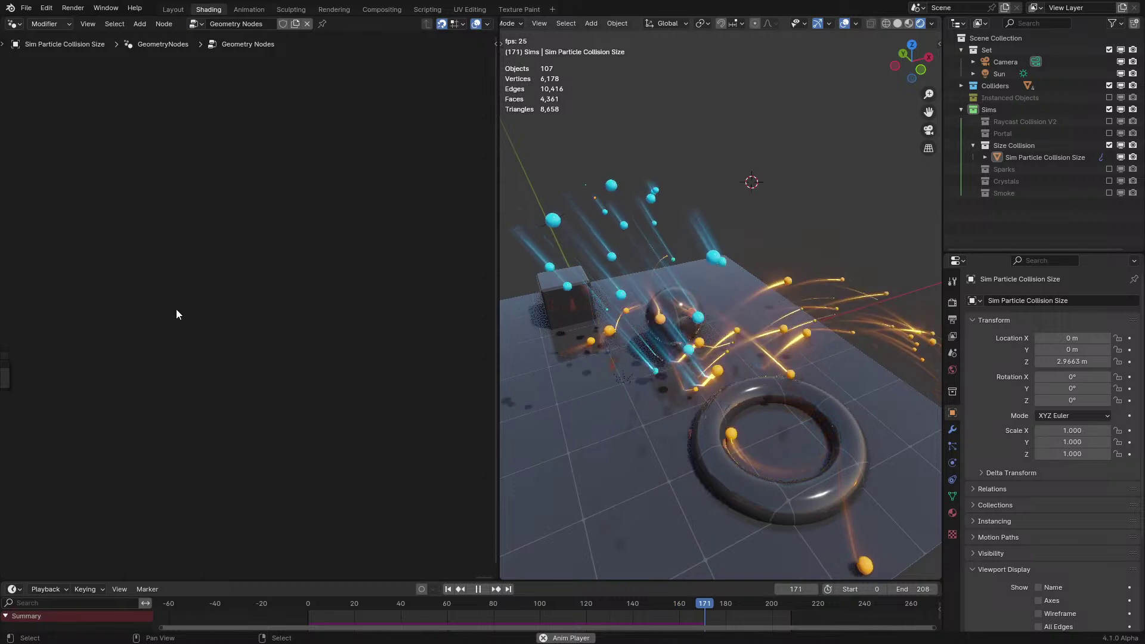
middle_drag(177, 309, 269, 225)
key(space)
middle_drag(63, 252, 228, 247)
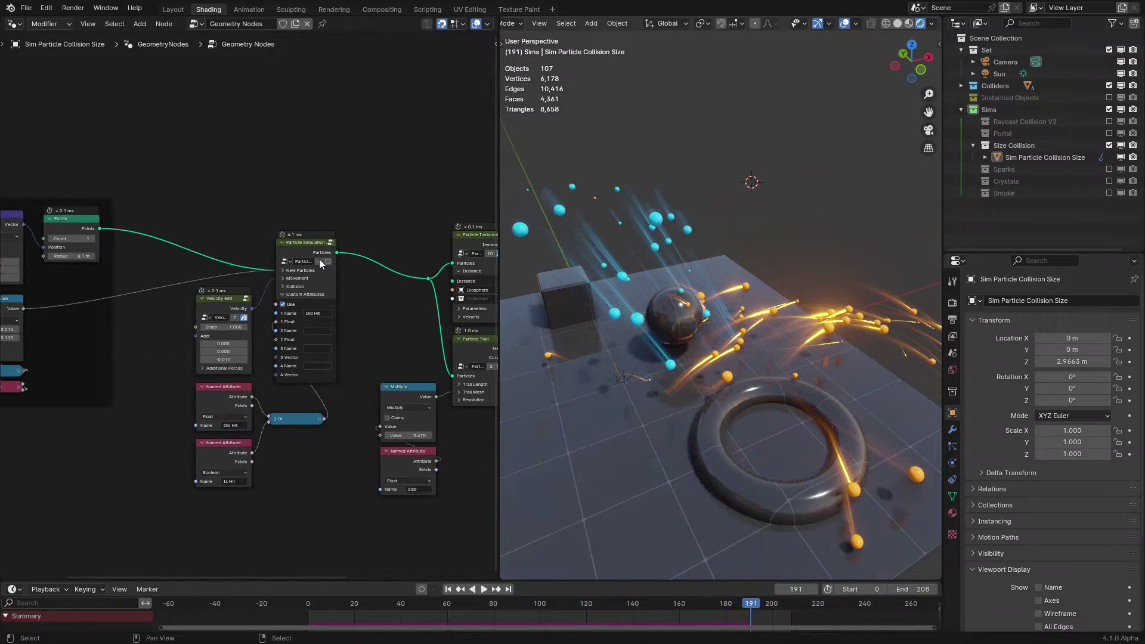
Collapse the Particle Simulation node's Custom Attributes section and maximize the node editor around that node
click(304, 293)
key(ctrl+space)
scroll(376, 277, up, 3)
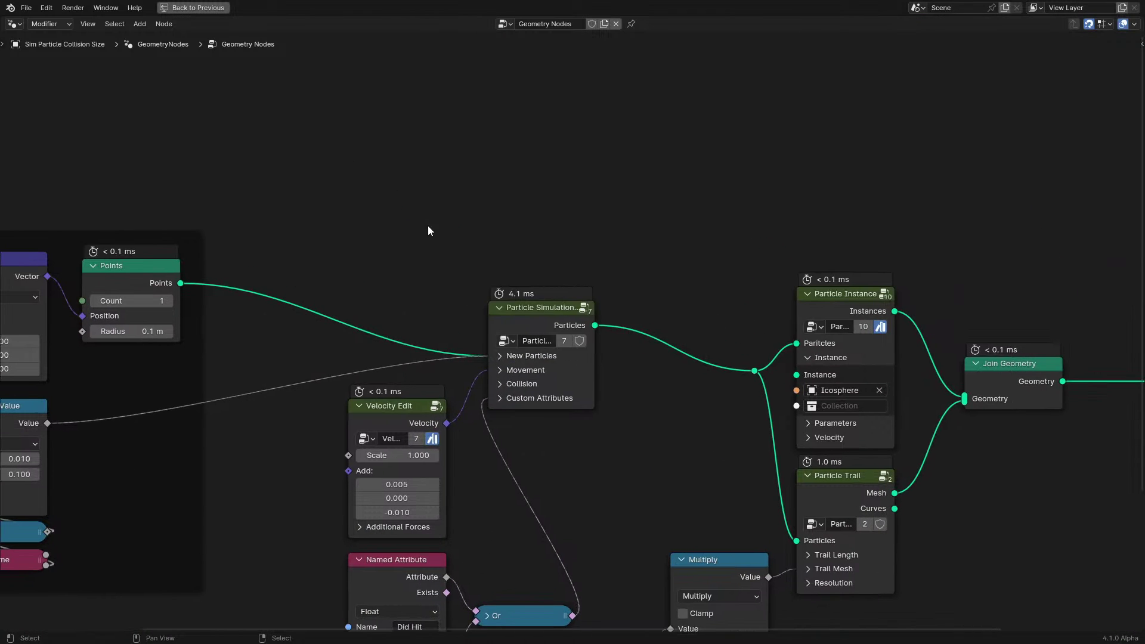
drag(427, 231, 656, 461)
scroll(535, 393, up, 3)
key(g)
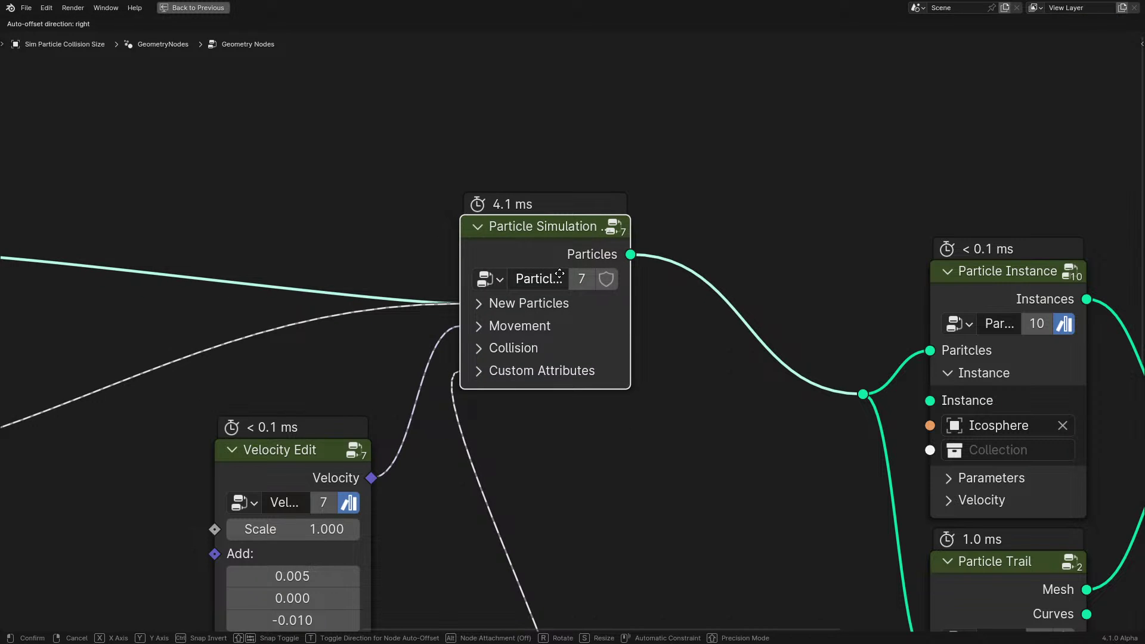
right_click(559, 275)
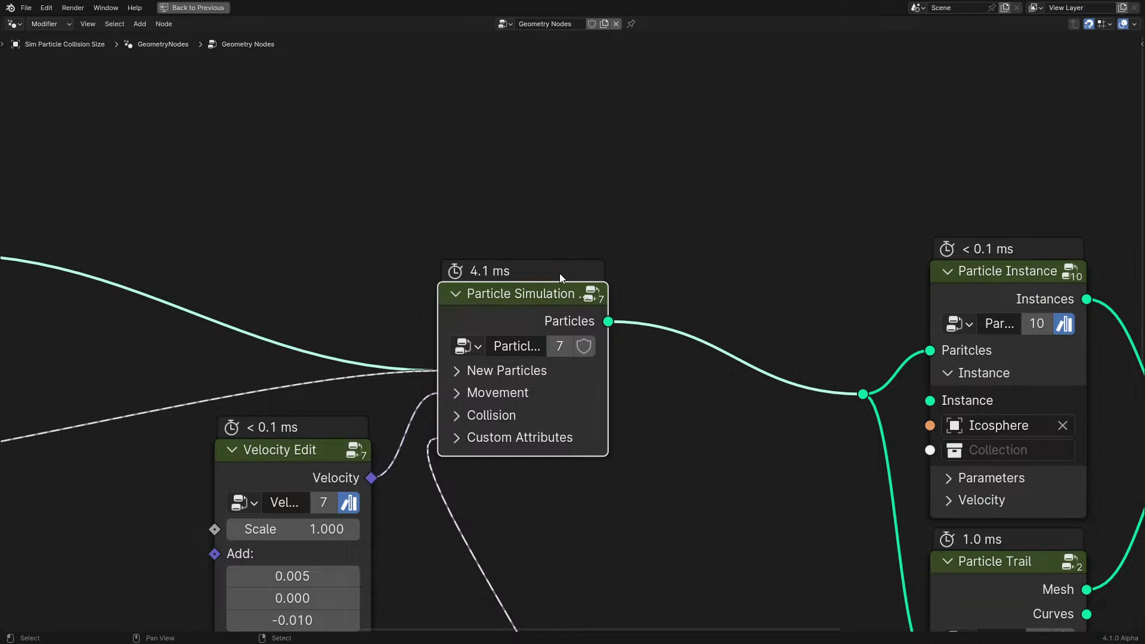
Restore the split layout and play the particle collision simulation briefly before pausing it
key(ctrl+space)
key(space)
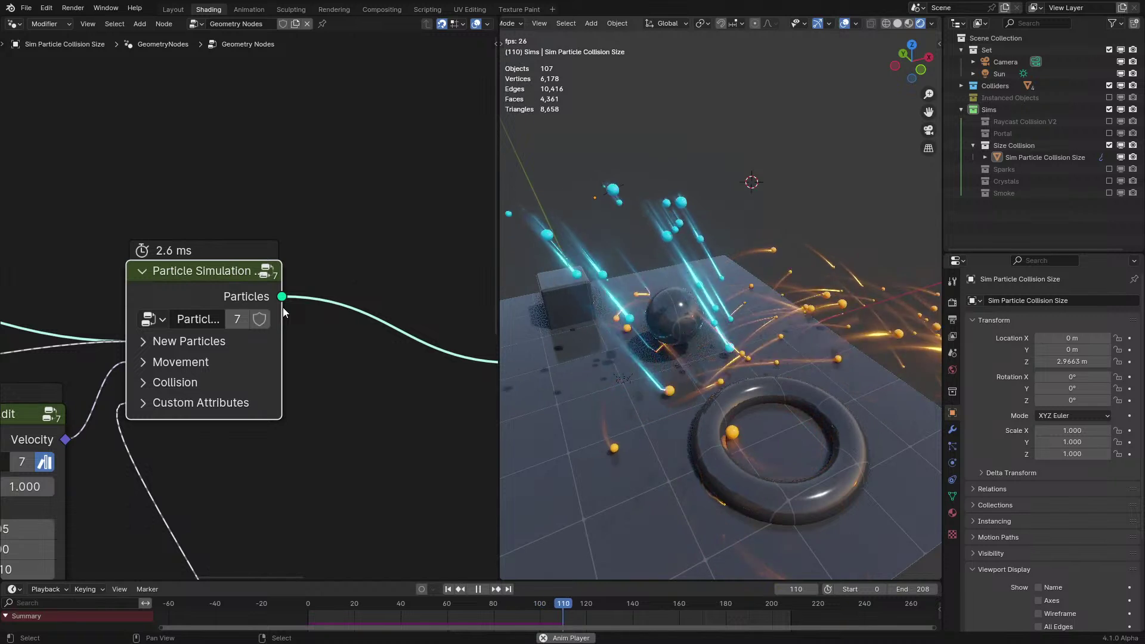
key(space)
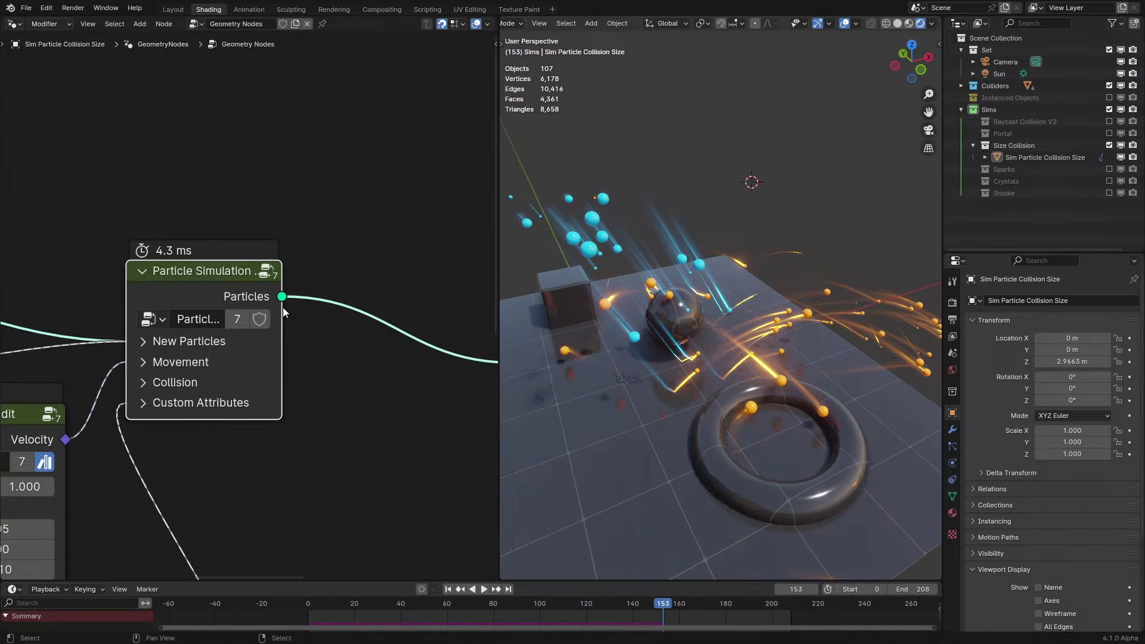
Examine the full collision node tree and the Particle Simulation node's Custom Attributes inputs in a maximized node editor
key(ctrl+space)
scroll(331, 430, down, 2)
scroll(441, 500, down, 2)
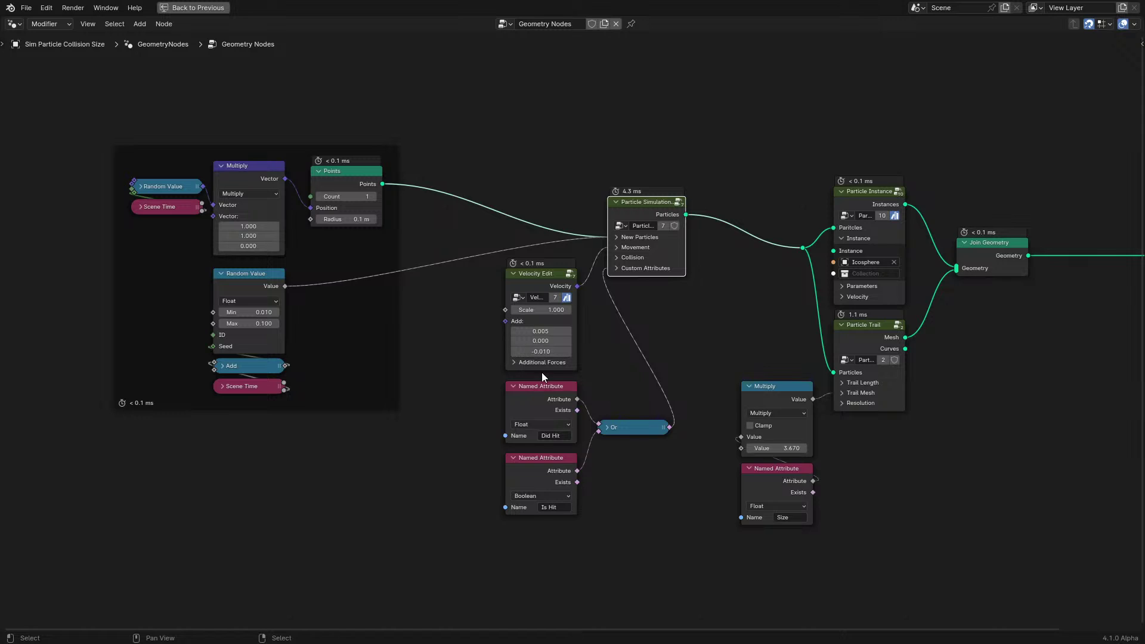
scroll(541, 373, up, 1)
click(633, 251)
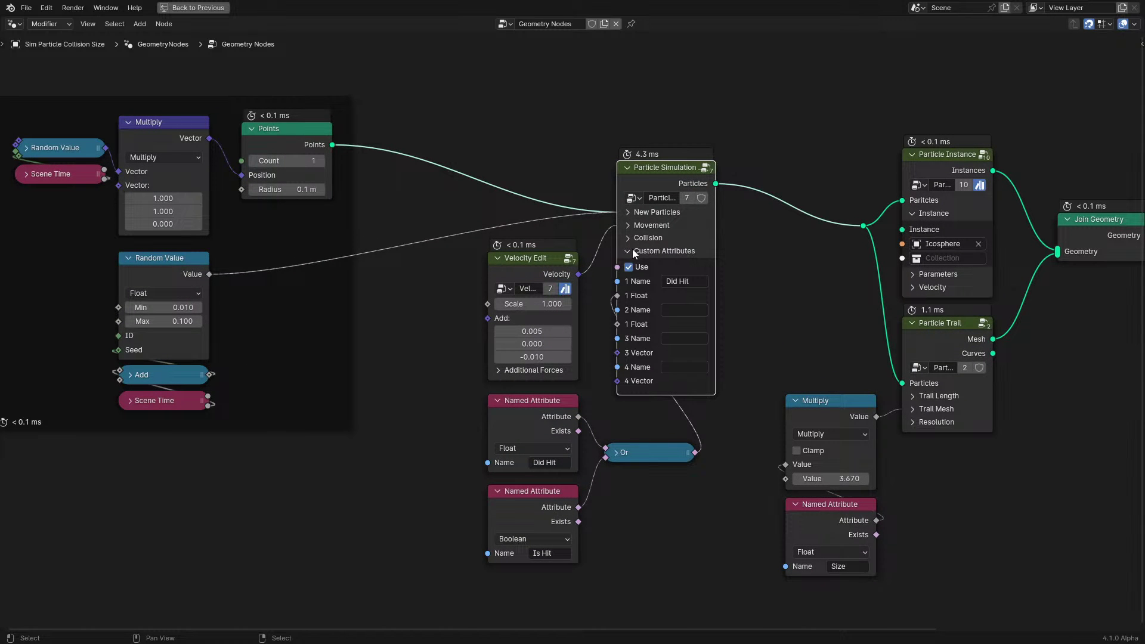
key(ctrl+space)
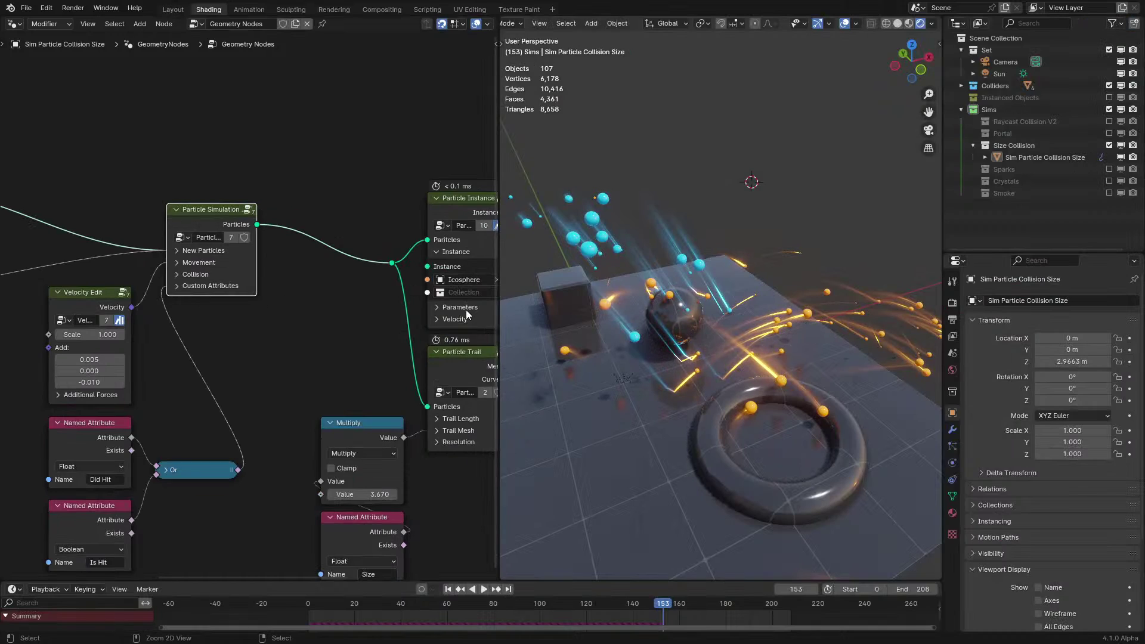
middle_drag(232, 349, 235, 321)
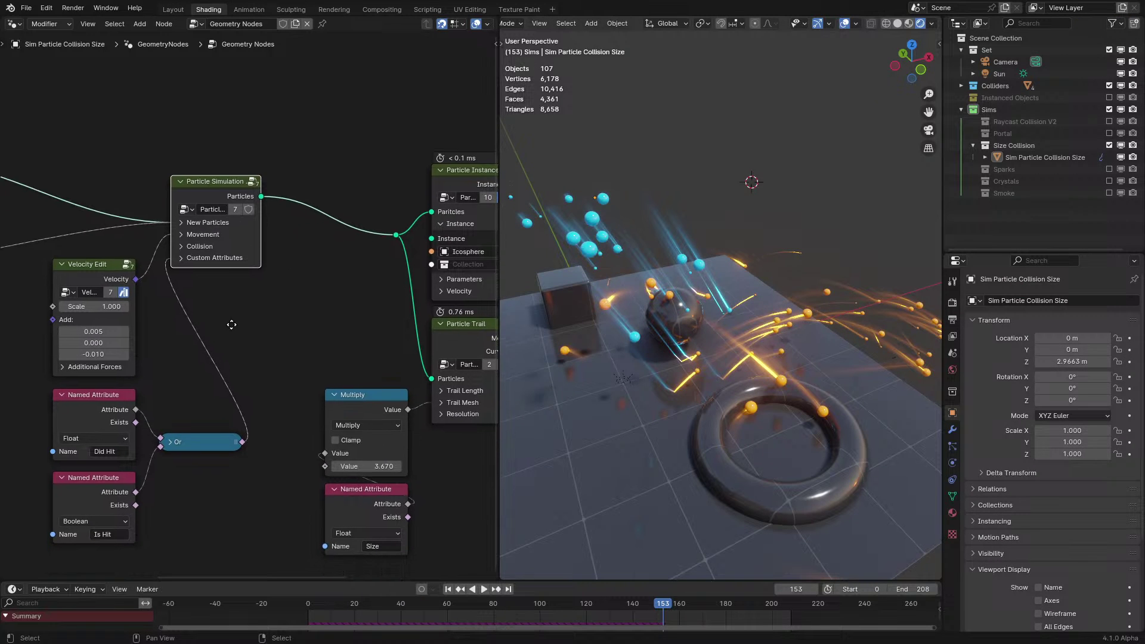
Play the collision simulation, inspect it from several angles and check the custom attribute slots on the Particle Simulation node
key(space)
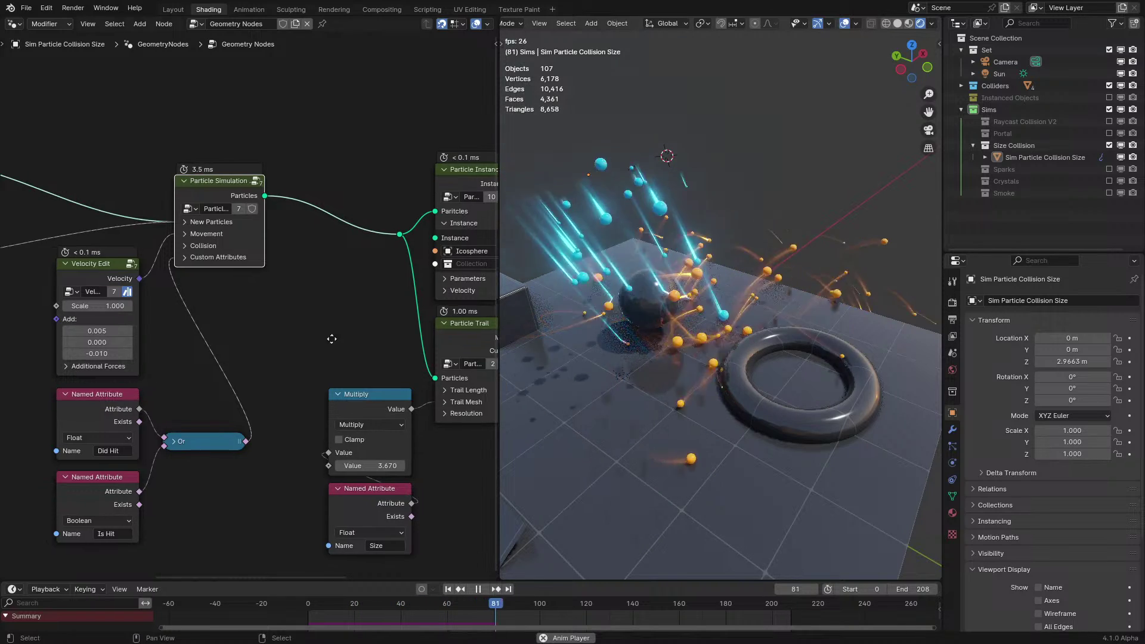
middle_drag(191, 260, 227, 263)
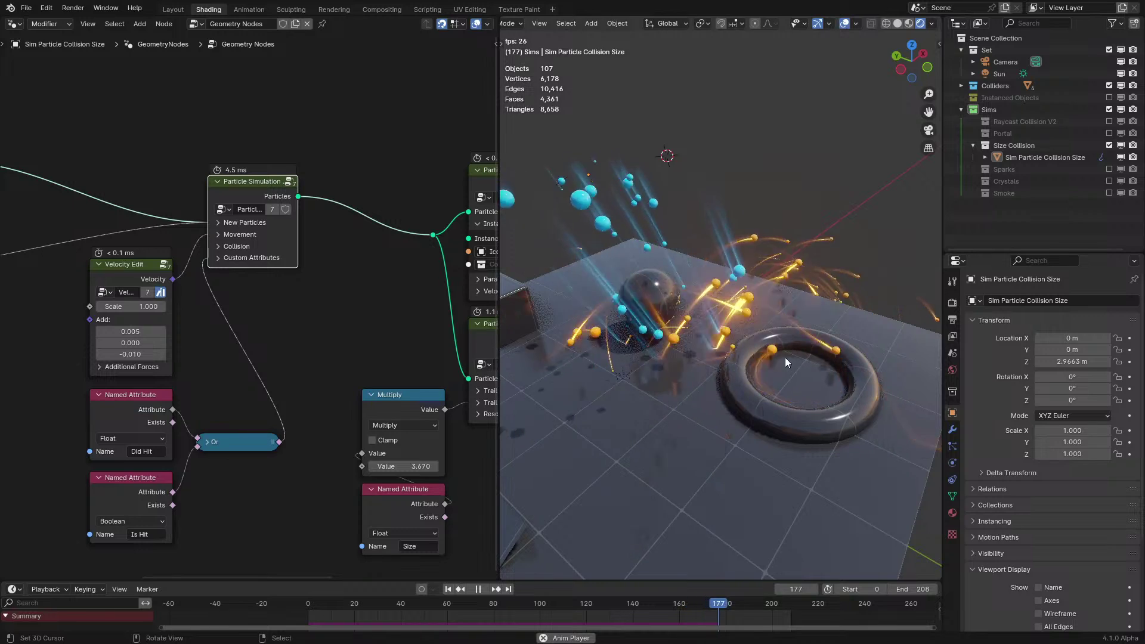
middle_drag(785, 357, 657, 329)
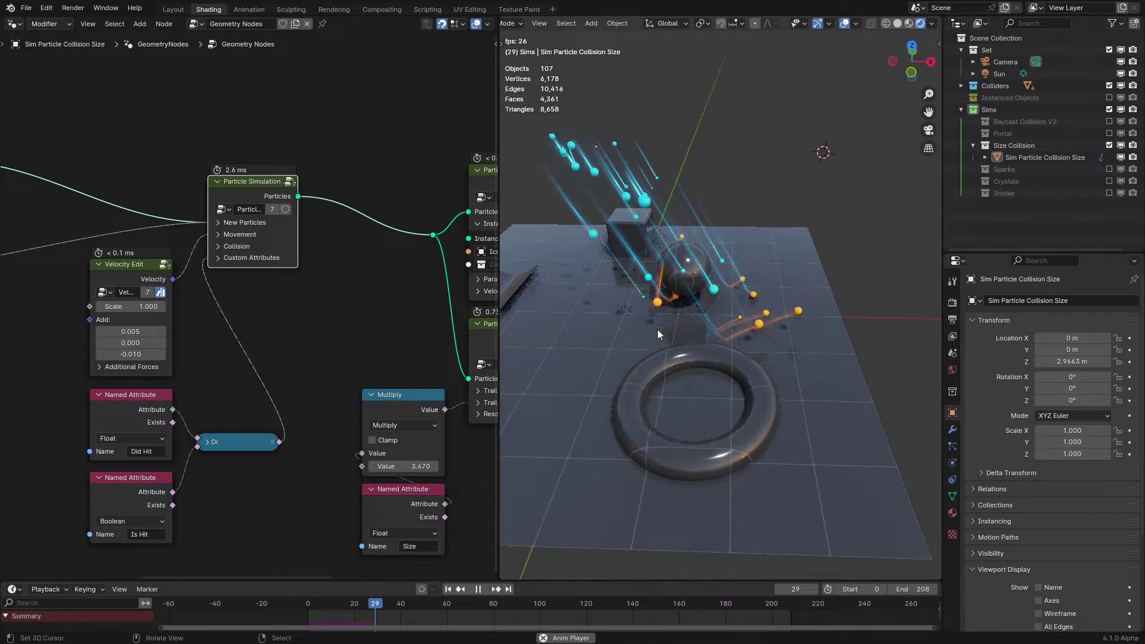
click(221, 261)
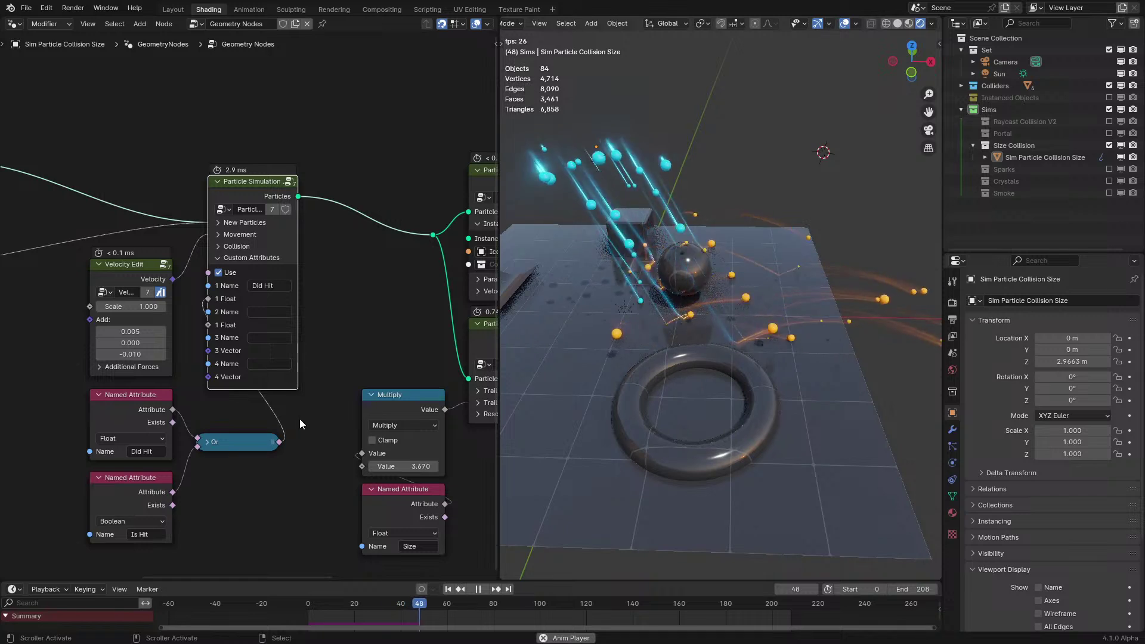
click(263, 257)
middle_drag(675, 364, 725, 352)
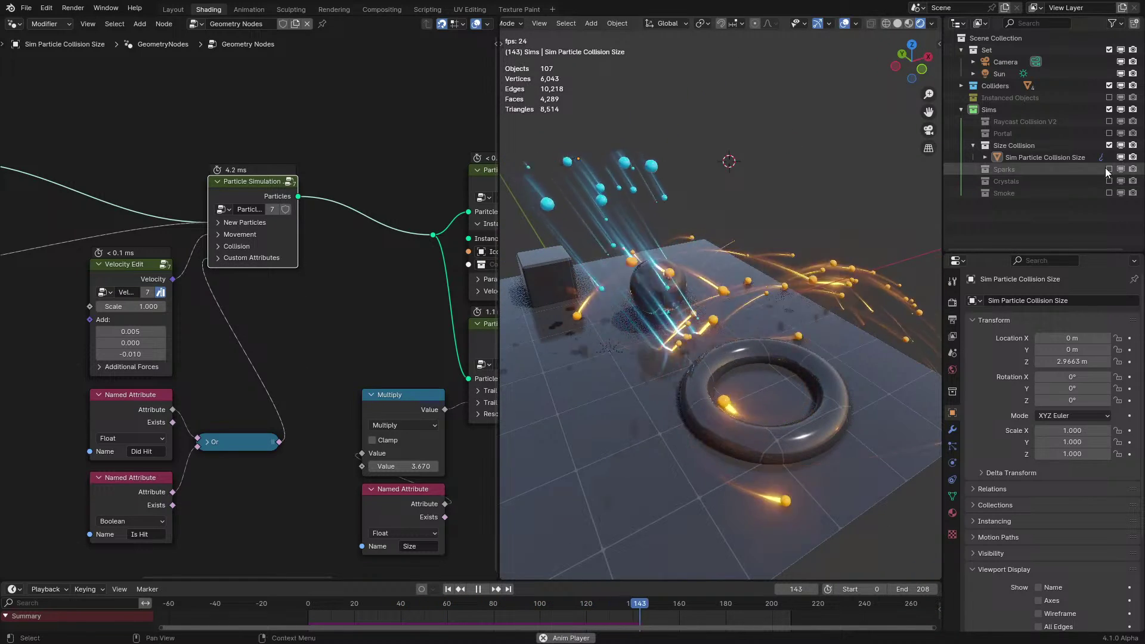
Exclude the Size Collision collection, enable the Portal collection, pause playback and select the Sim Portal object
click(1109, 145)
click(1109, 133)
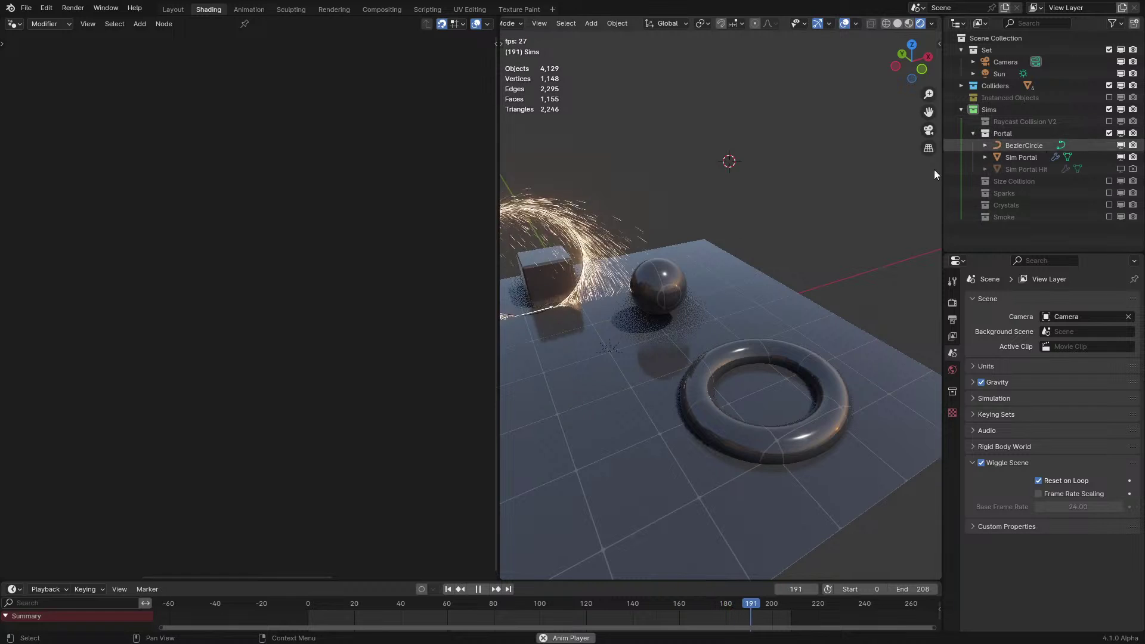
shift+middle_drag(731, 194, 532, 270)
key(space)
right_click(710, 369)
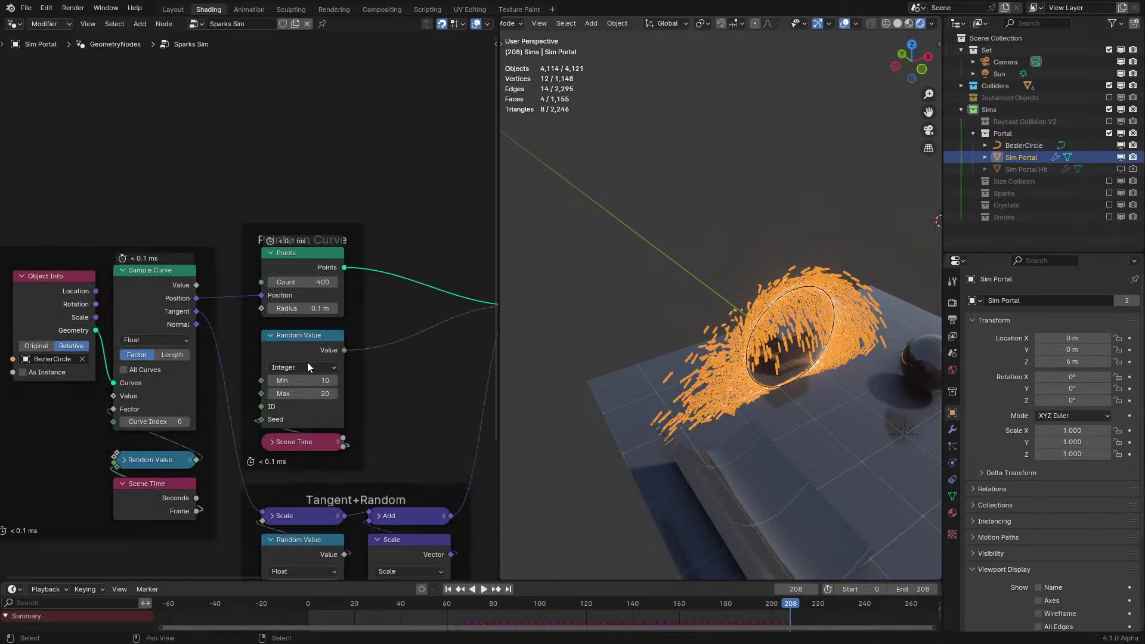
Maximize the node editor and examine the complete Sparks Sim node tree
scroll(307, 363, down, 1)
middle_drag(307, 362, 153, 326)
key(ctrl+space)
middle_drag(770, 430, 721, 392)
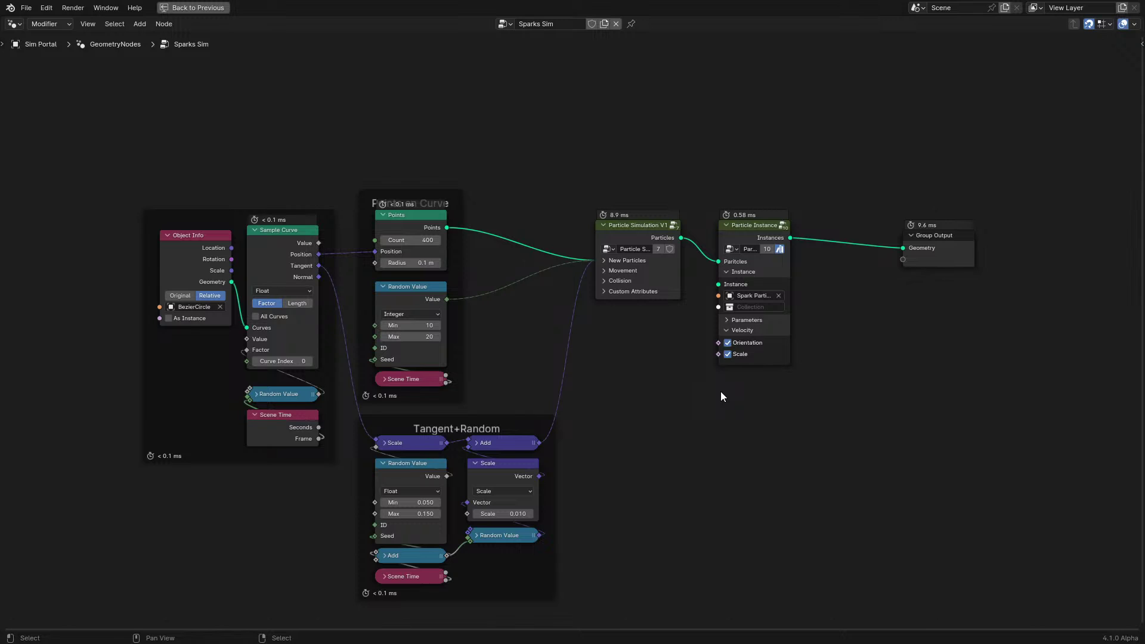
scroll(710, 397, up, 1)
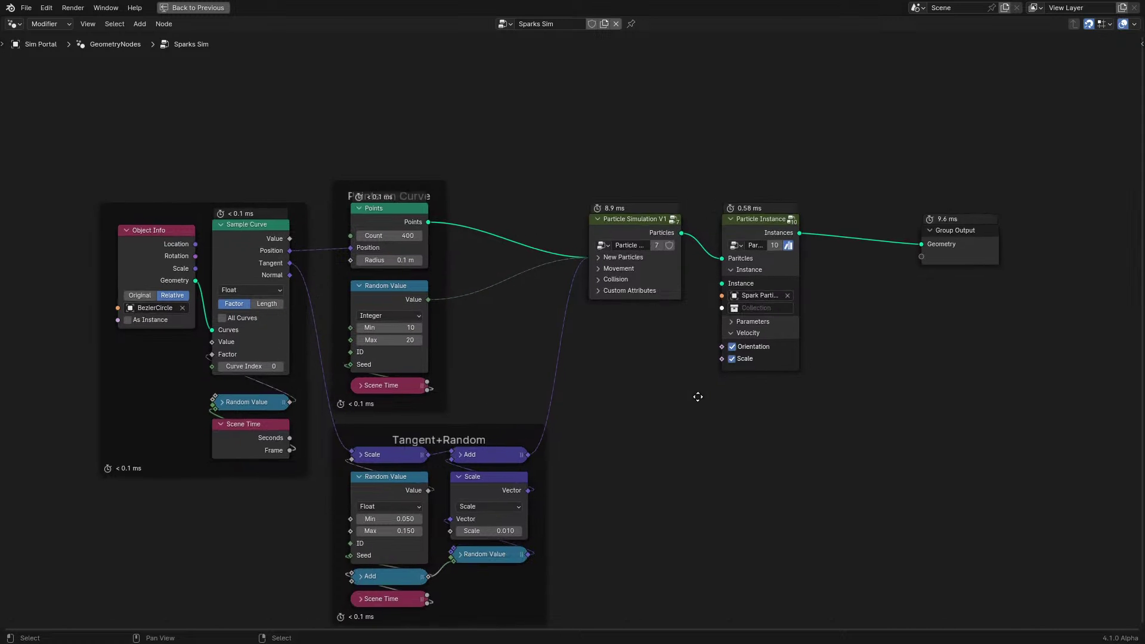
middle_drag(698, 396, 643, 407)
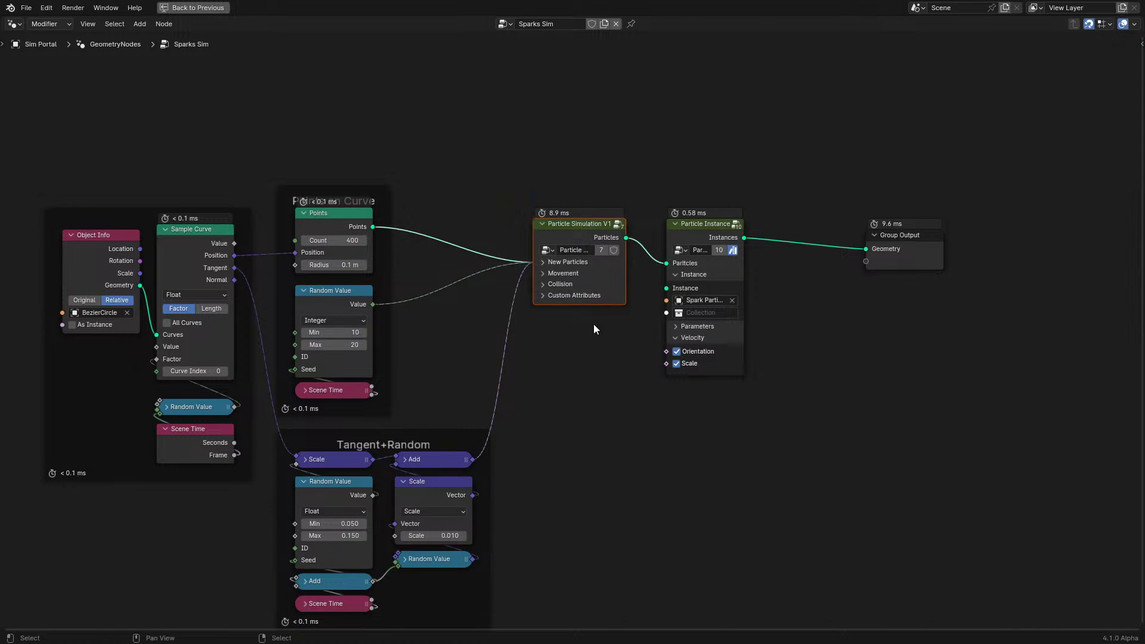
Expand the New Particles section of the Particle Simulation V1 node and examine its inputs
click(554, 264)
scroll(632, 256, up, 2)
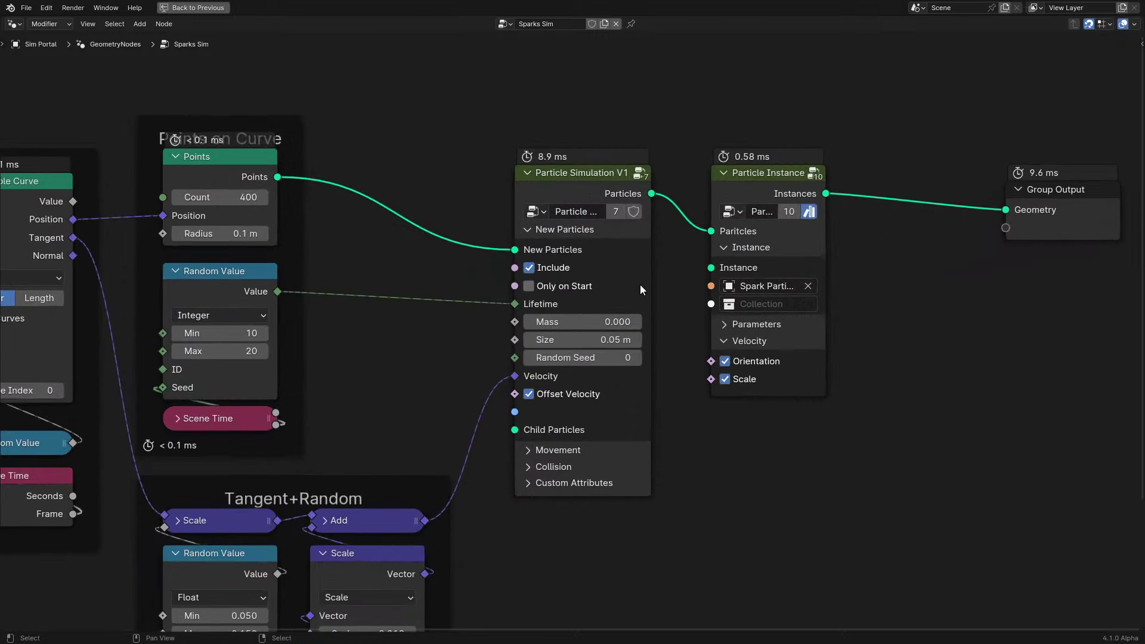
middle_drag(640, 286, 687, 305)
scroll(588, 301, down, 3)
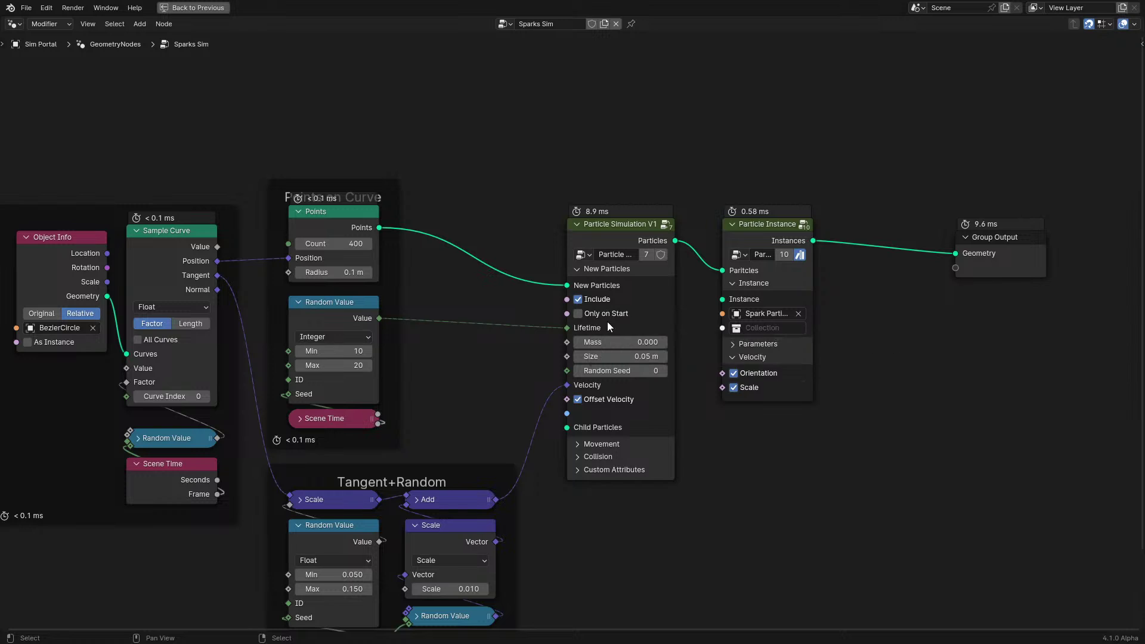
Select the Points on Curve emitter nodes, expand the simulation's Movement section, and return to the split layout with the portal deselected
drag(217, 120, 481, 263)
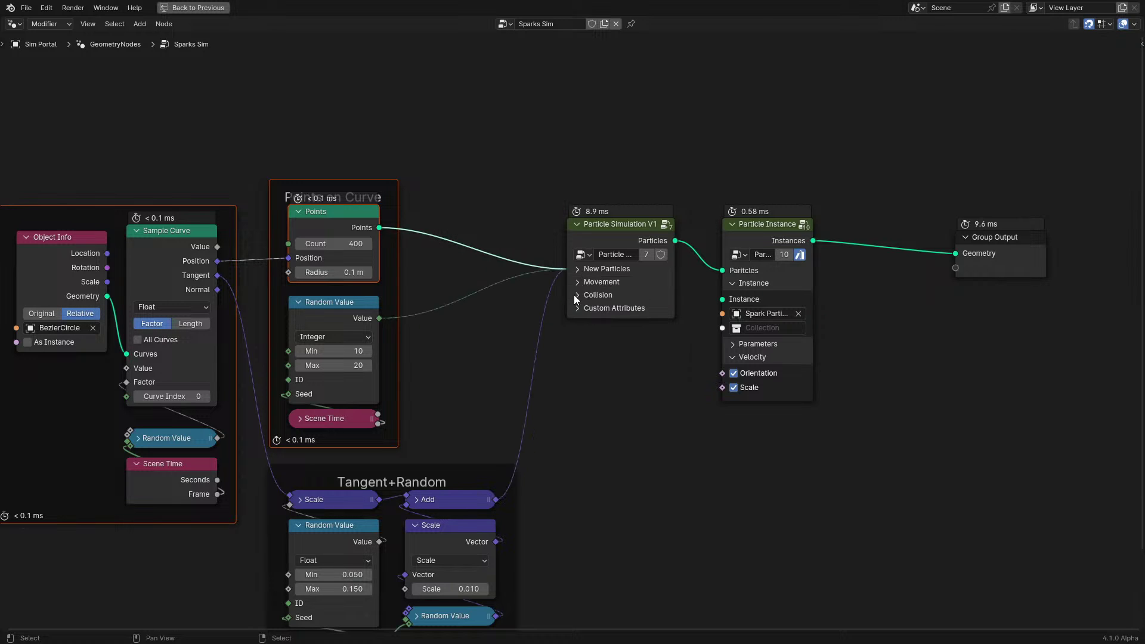
click(577, 282)
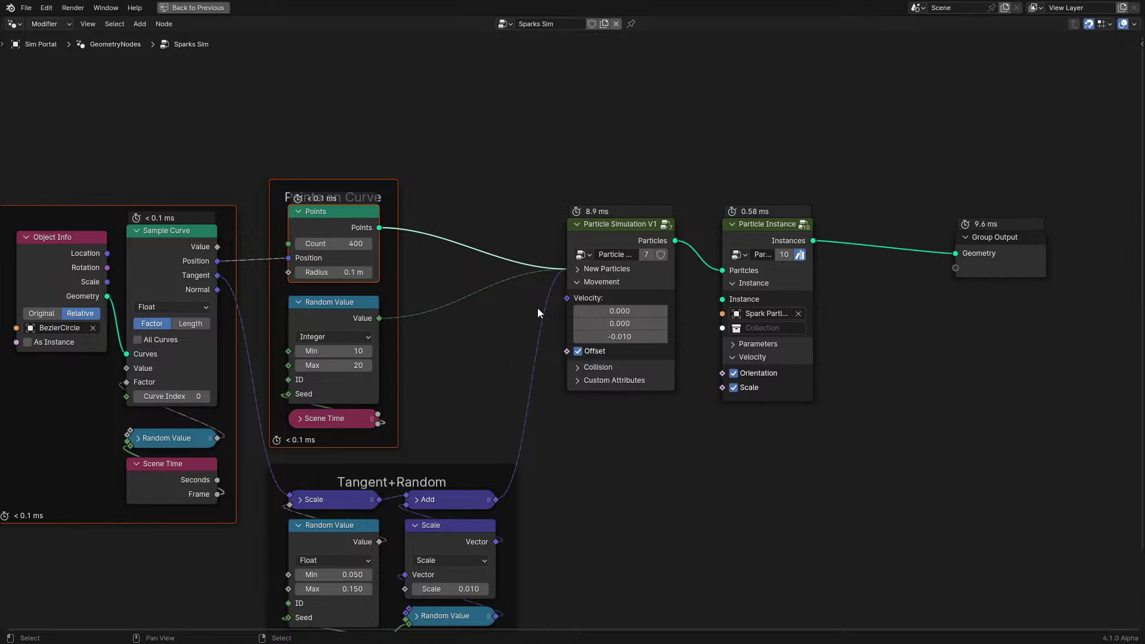
middle_drag(581, 370, 533, 384)
key(ctrl+space)
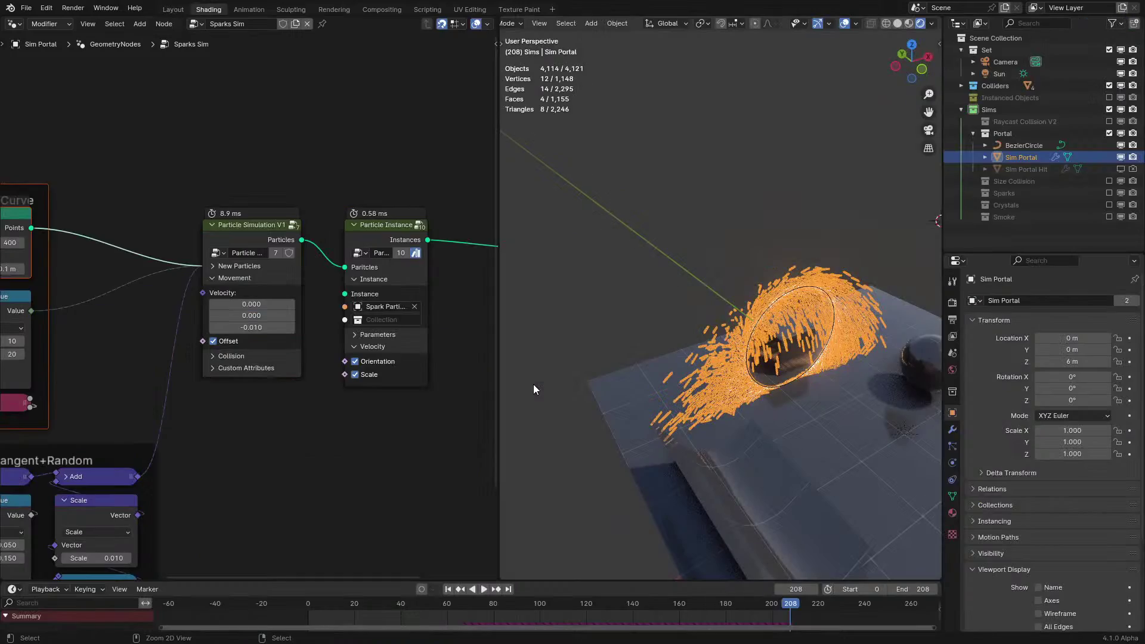
click(536, 251)
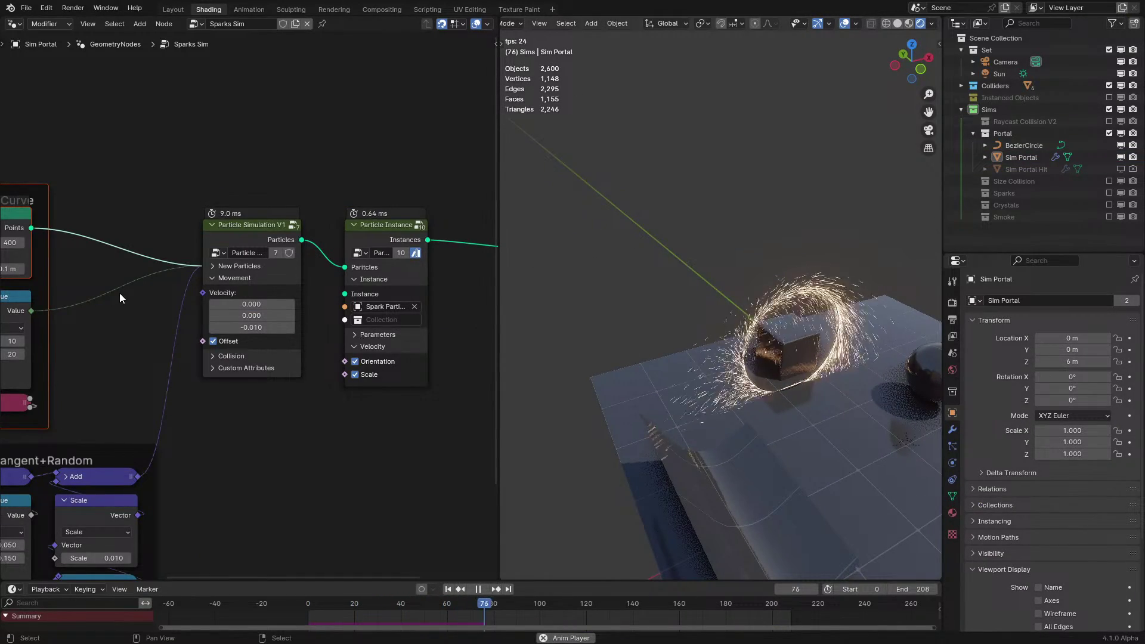
Collapse the Movement section and expand the Collision section of the Particle Simulation V1 node
scroll(210, 272, up, 1)
click(210, 273)
click(210, 287)
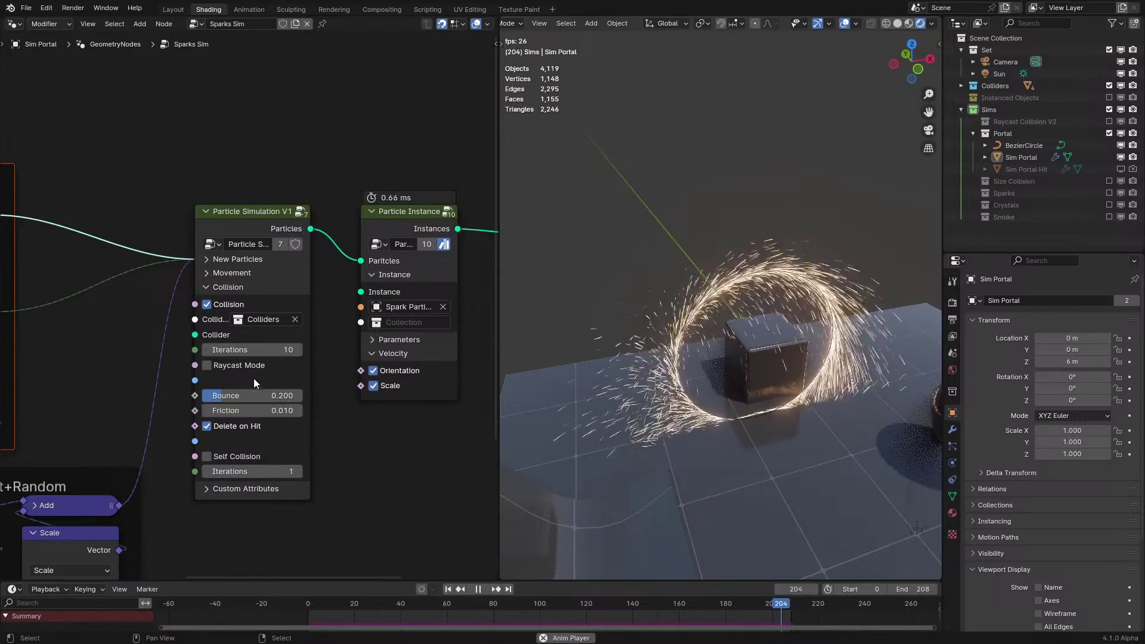
Enable Raycast Mode for the spark collisions while previewing in solid shading, ending in rendered shading
key(shift+z)
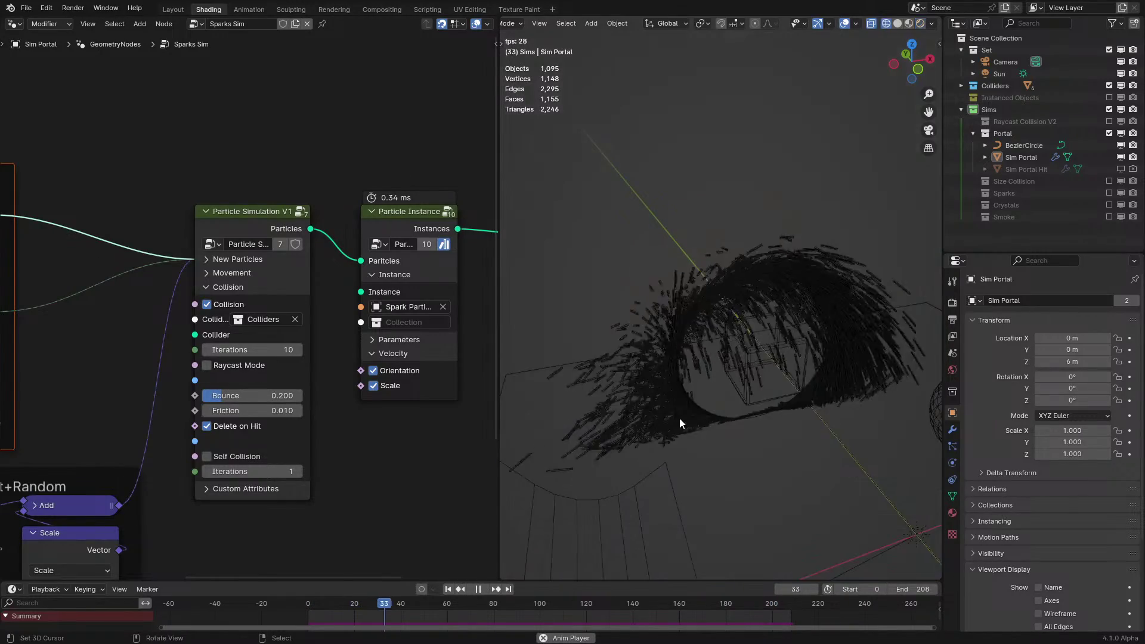
key(z)
click(210, 365)
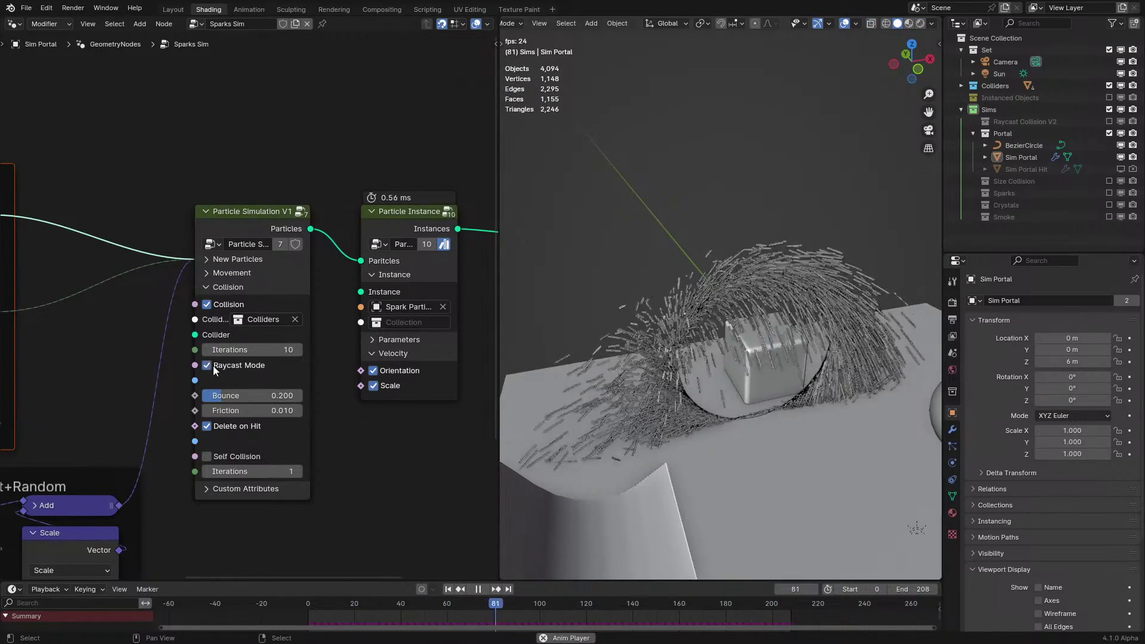
key(z)
click(731, 321)
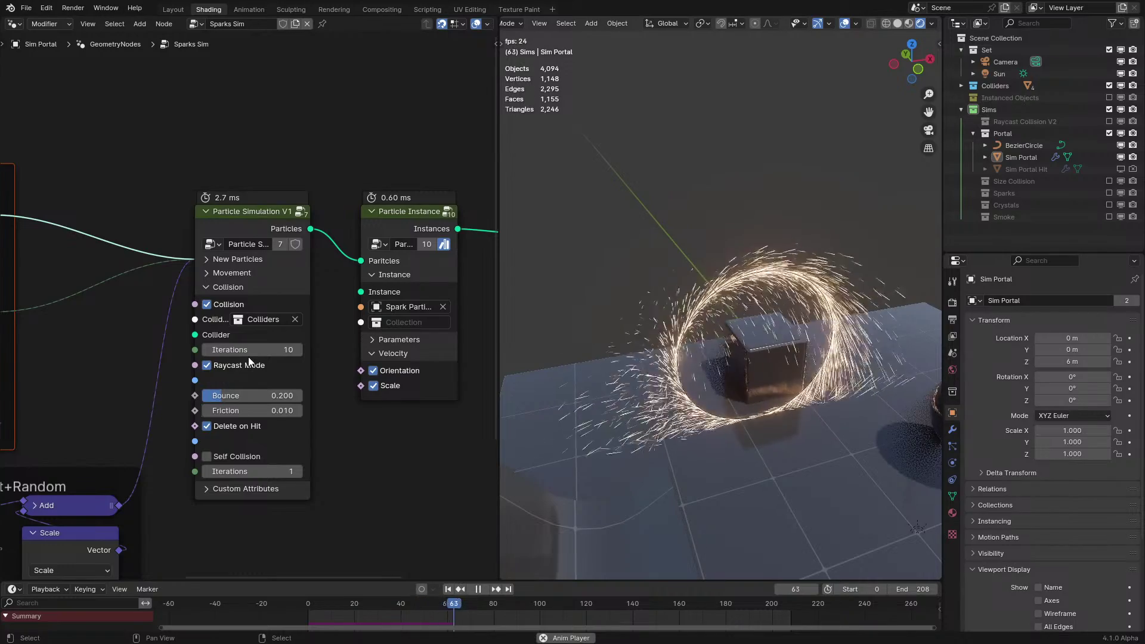
Inspect the sparks around the cube from another angle and turn off Delete on Hit in the collision settings
middle_drag(769, 346, 687, 313)
key(space)
key(space)
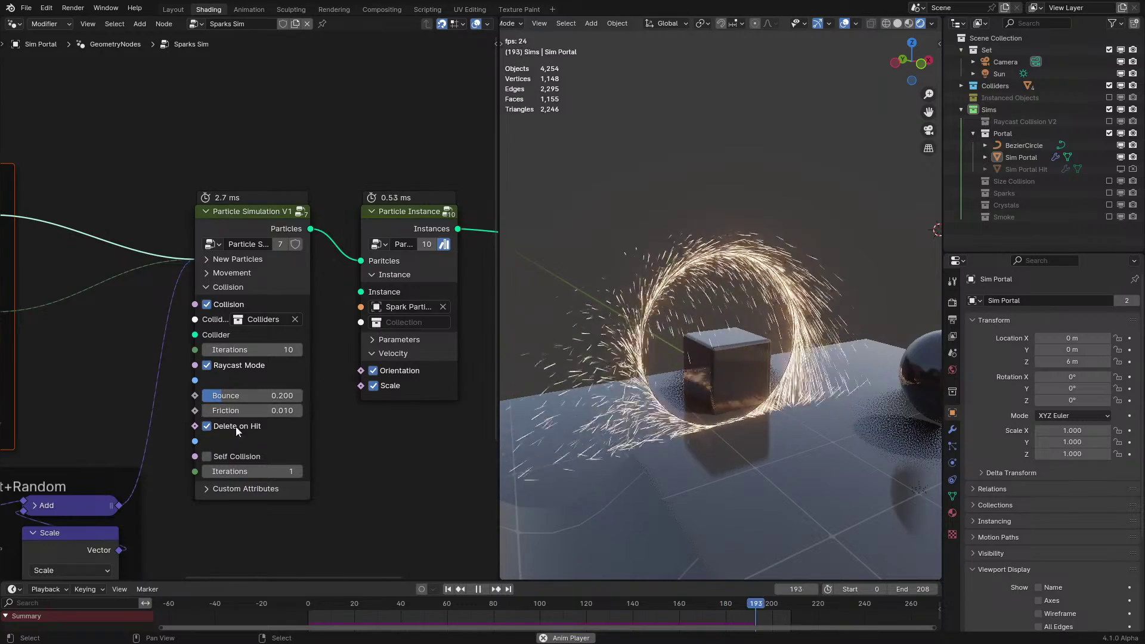
click(218, 429)
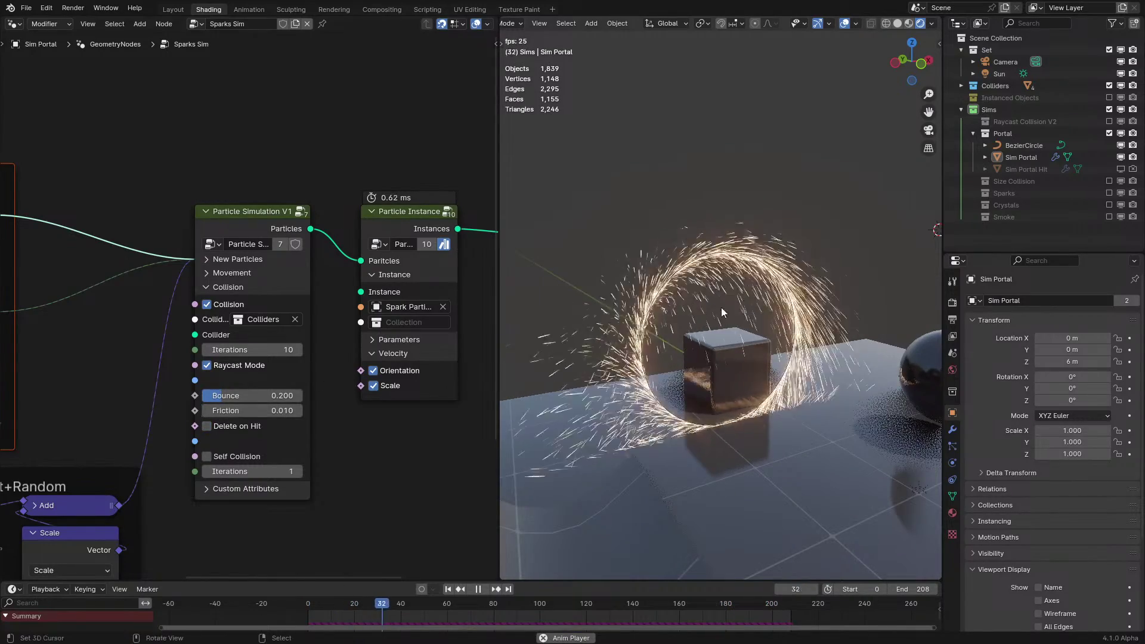
Replay the spark simulation and inspect the portal sparks around the cube and floor from different angles
middle_drag(722, 307, 707, 323)
click(260, 614)
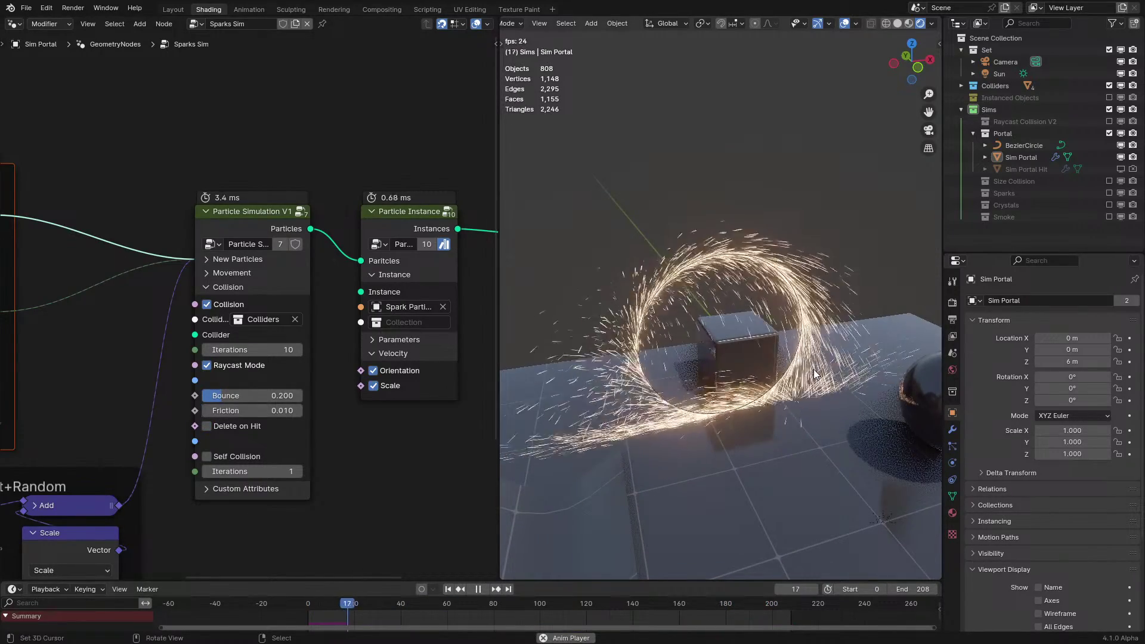
scroll(803, 370, down, 2)
middle_drag(803, 370, 661, 375)
key(space)
middle_drag(344, 330, 261, 373)
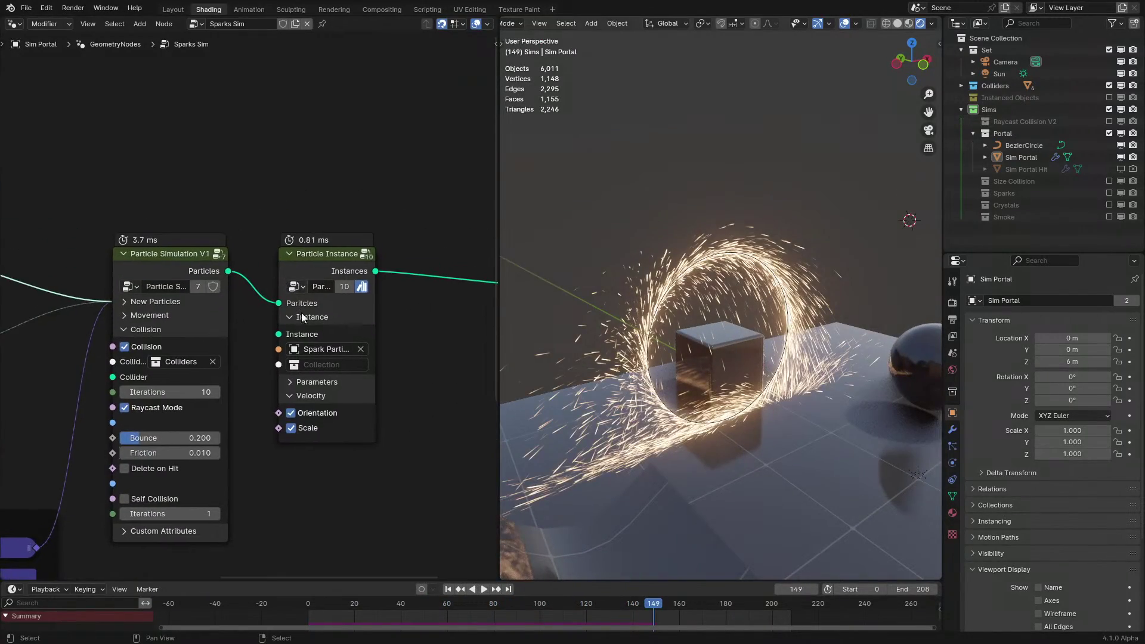
Collapse the Velocity and Instance sections of the Particle Instance node and the Collision section of the Particle Simulation V1 node
click(301, 395)
key(space)
click(146, 329)
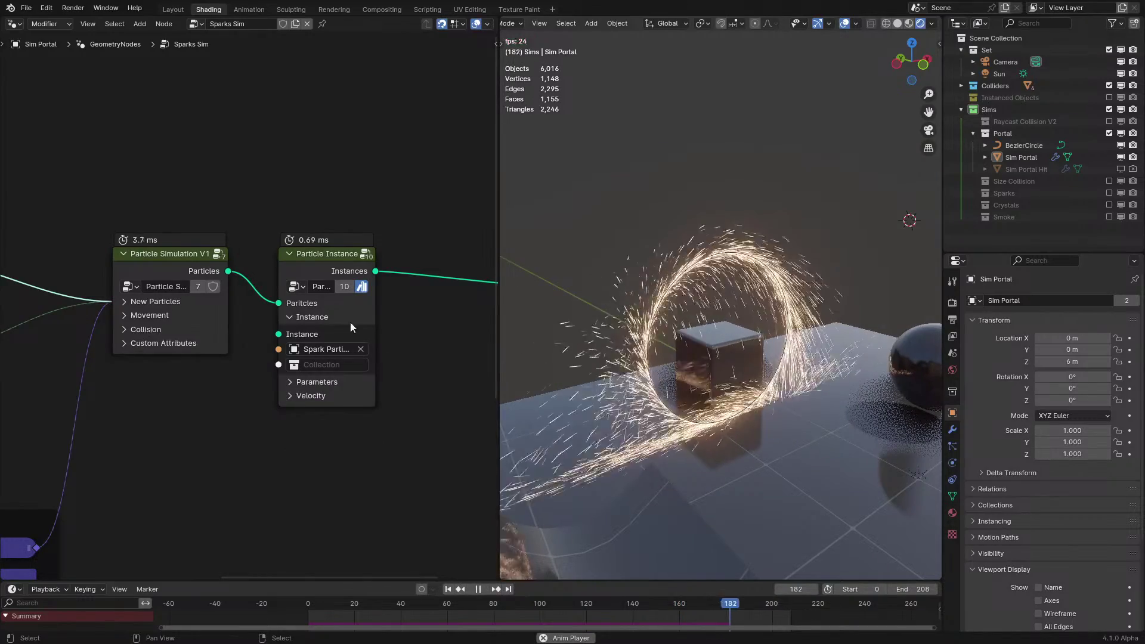
click(343, 317)
middle_drag(223, 356, 313, 381)
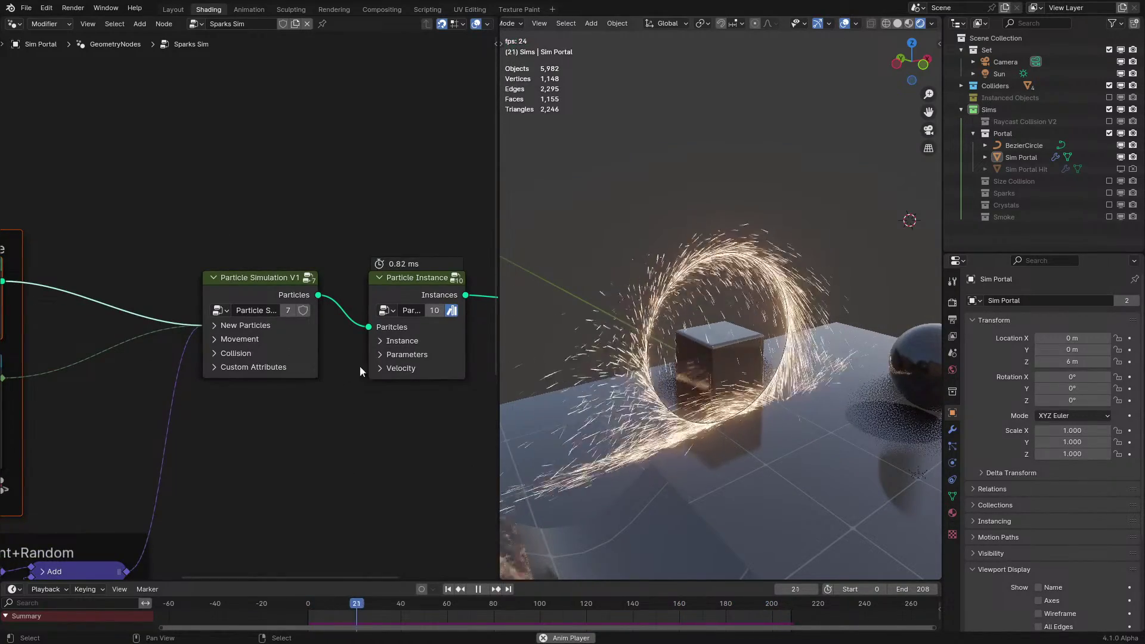
Examine the whole Sparks Sim node tree in the maximized node editor and return to the split layout with playback running
key(space)
scroll(338, 348, down, 2)
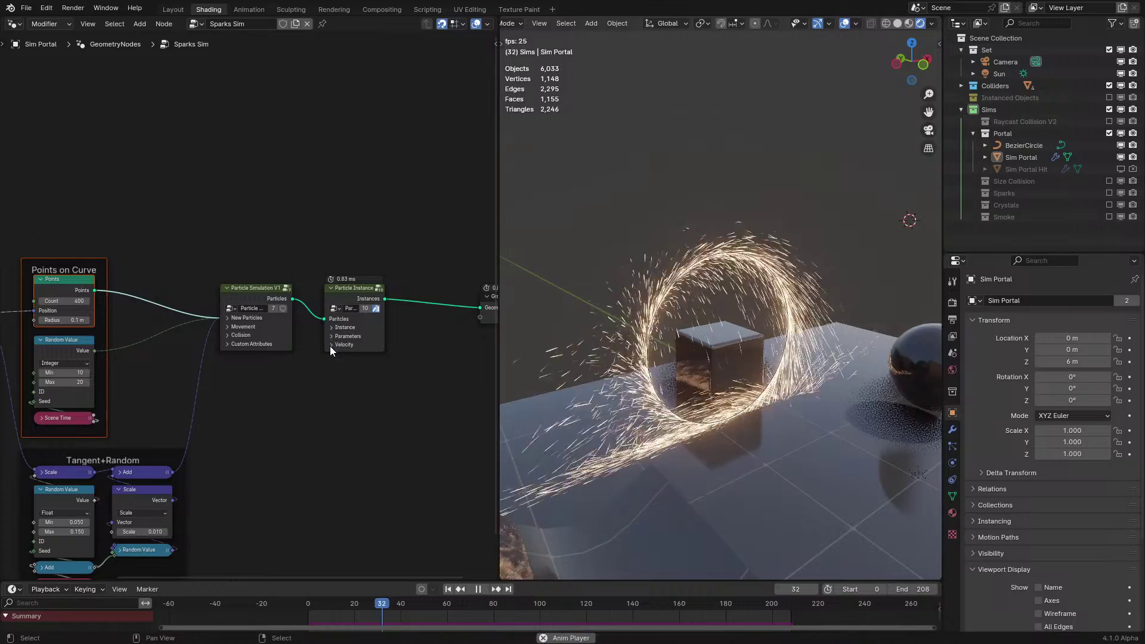
key(ctrl+space)
middle_drag(563, 504, 554, 439)
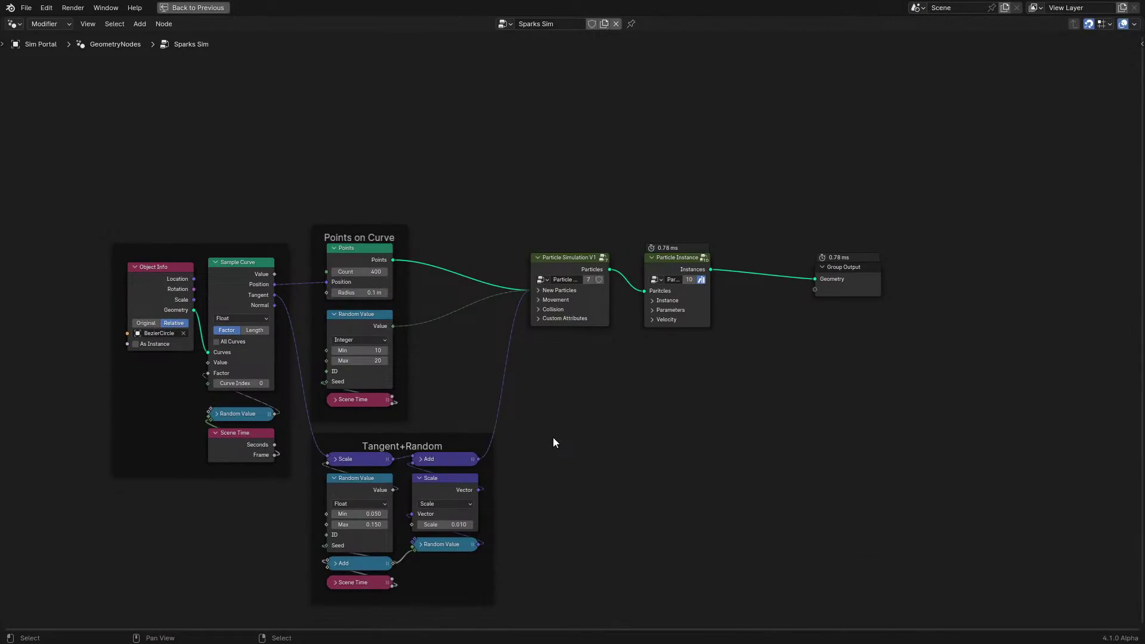
key(ctrl+space)
key(space)
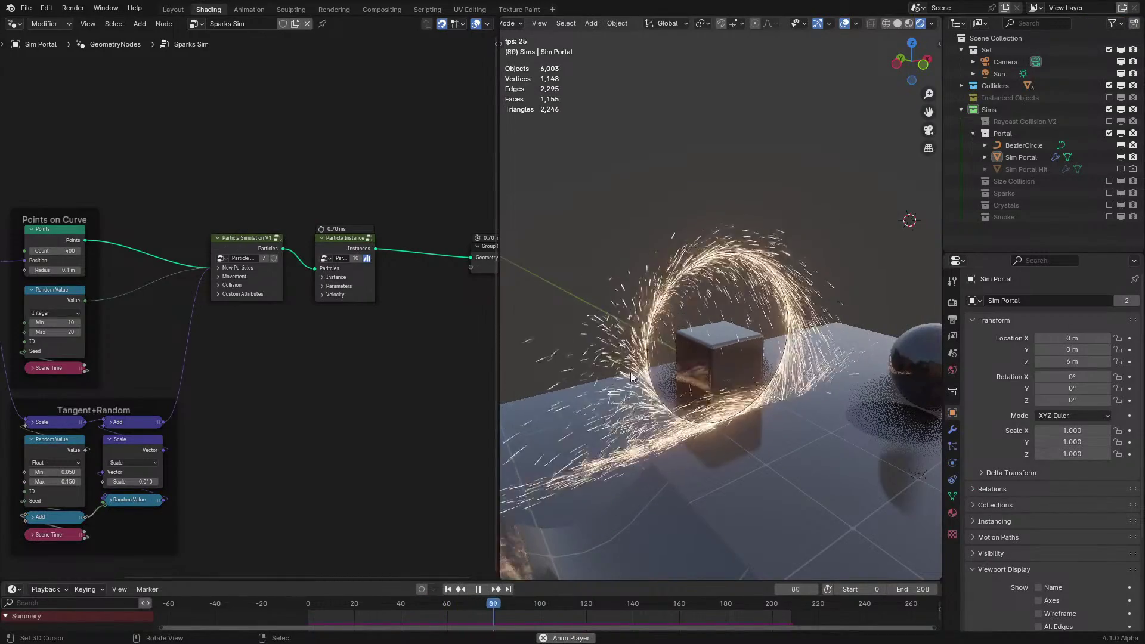
key(space)
key(ctrl+space)
middle_drag(383, 394, 506, 367)
scroll(507, 368, up, 1)
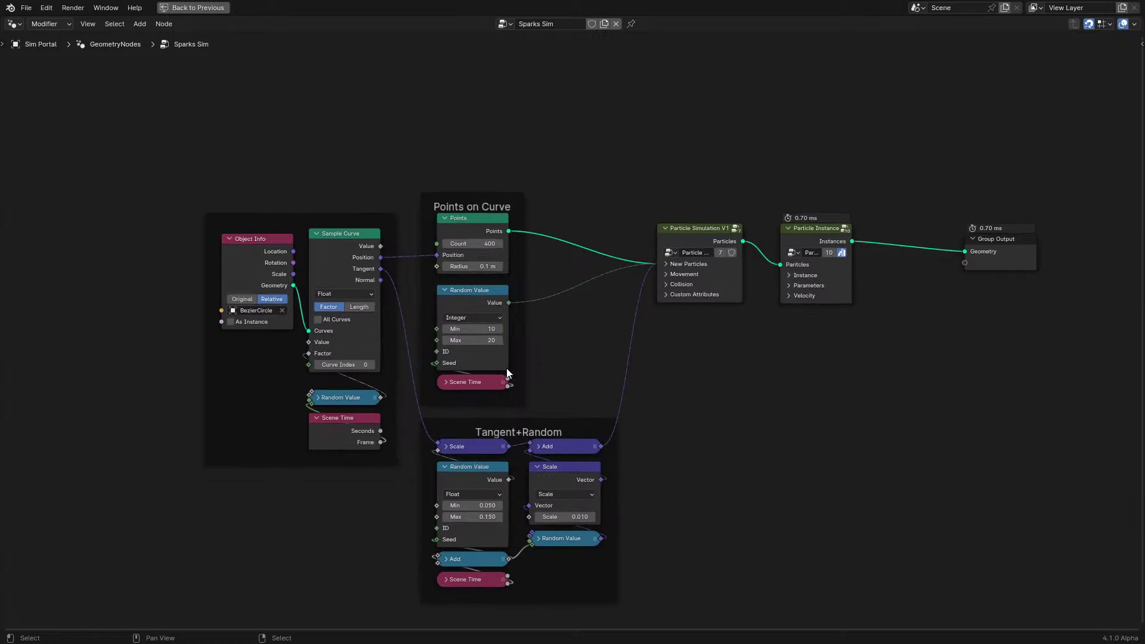
scroll(506, 368, up, 1)
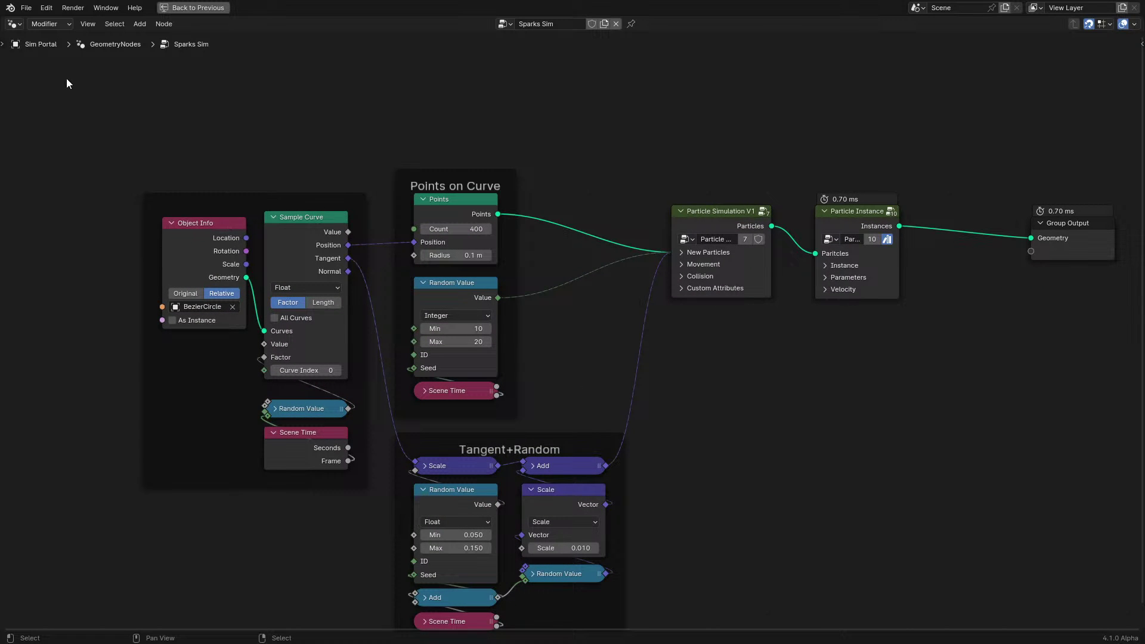
drag(67, 77, 556, 399)
click(557, 400)
key(ctrl+space)
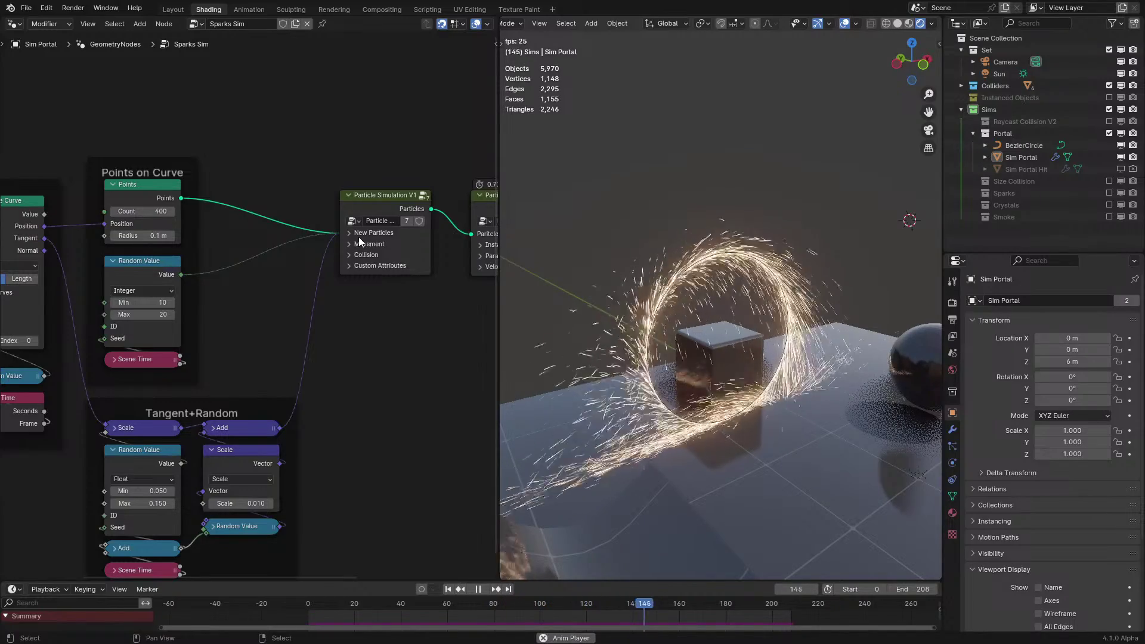
Enter the Particle Simulation V1 node group and examine its Solver, Collision and Custom Attributes frames in the maximized node editor
click(367, 206)
key(Tab)
key(ctrl+space)
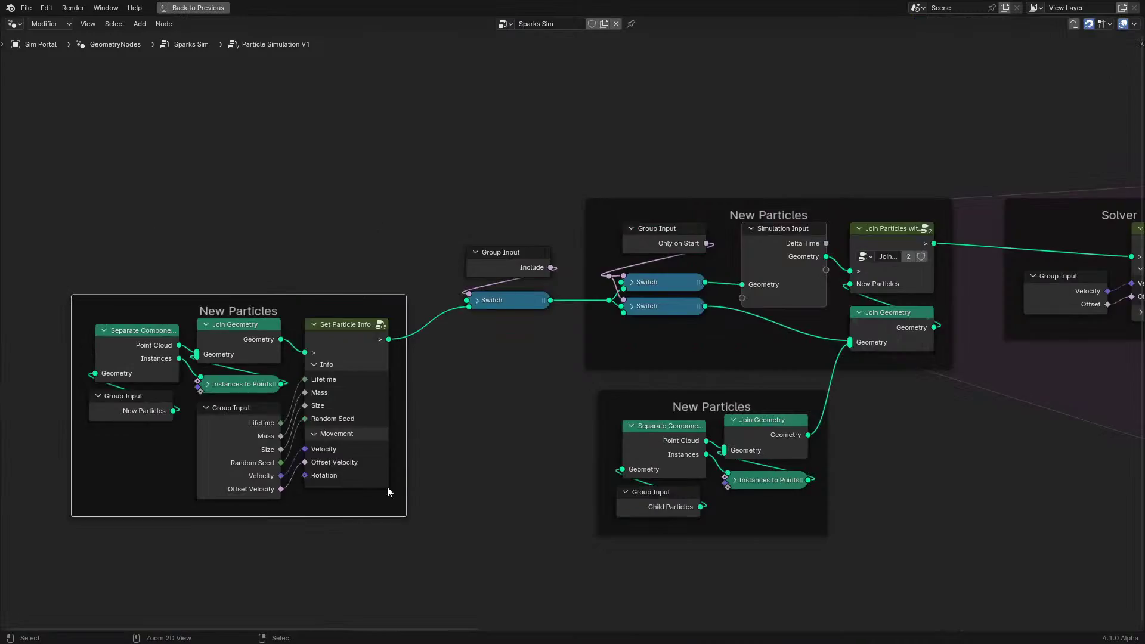
scroll(388, 487, down, 6)
middle_drag(828, 479, 384, 469)
scroll(534, 384, down, 1)
middle_drag(534, 385, 366, 415)
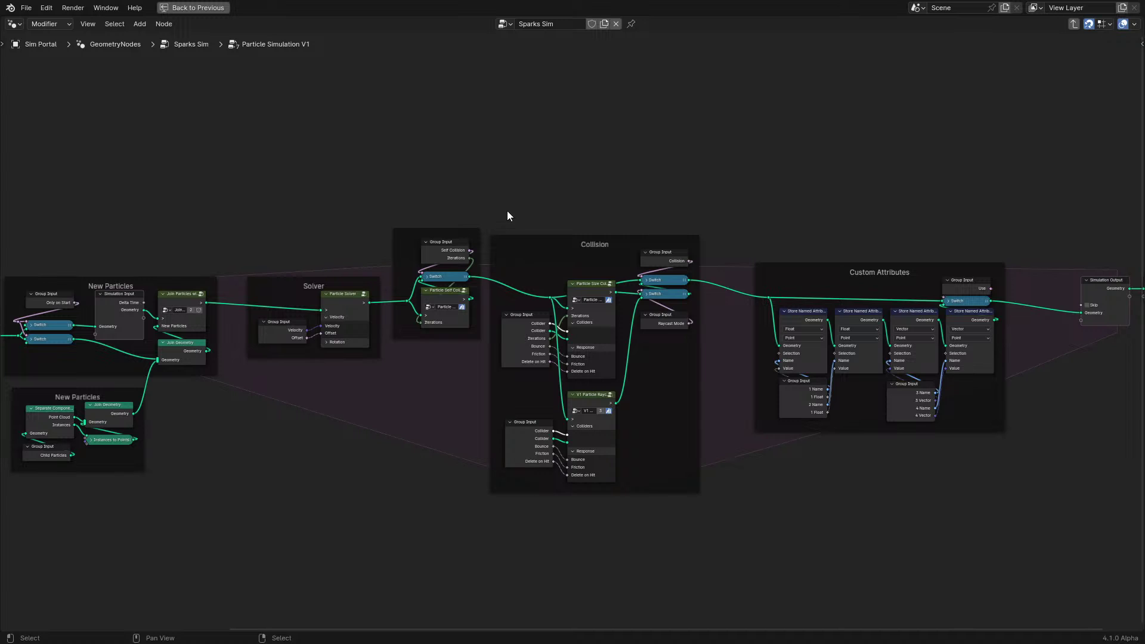
drag(504, 200, 700, 539)
middle_drag(361, 472, 610, 505)
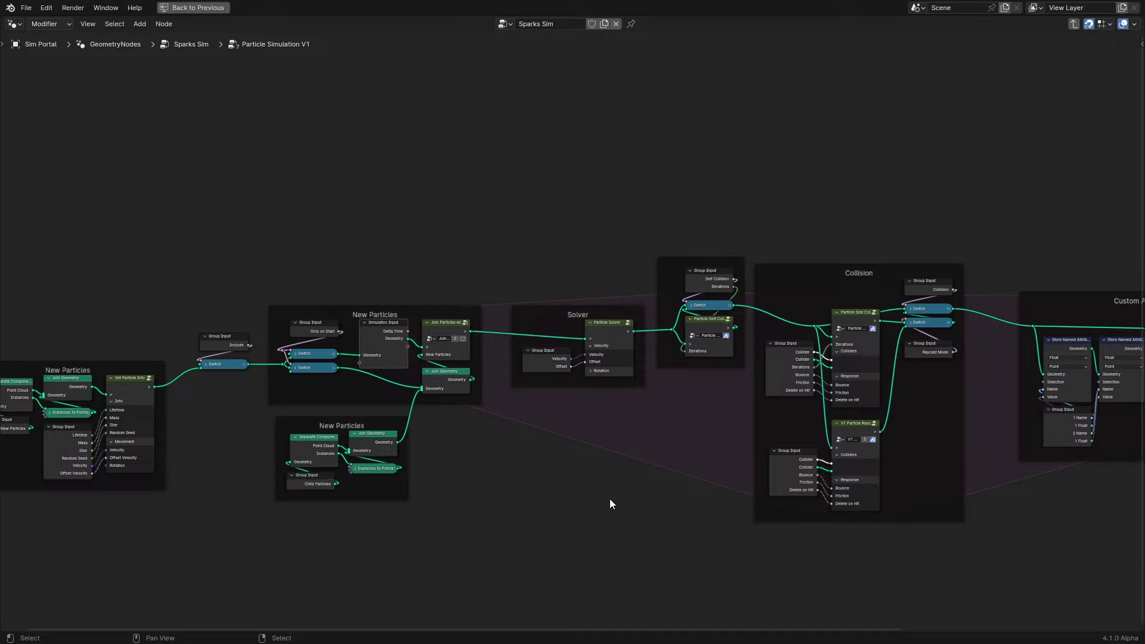
Examine the group's New Particles frames and full simulation zone, exit to the Sparks Sim tree, and restore the split layout
middle_drag(294, 440, 551, 399)
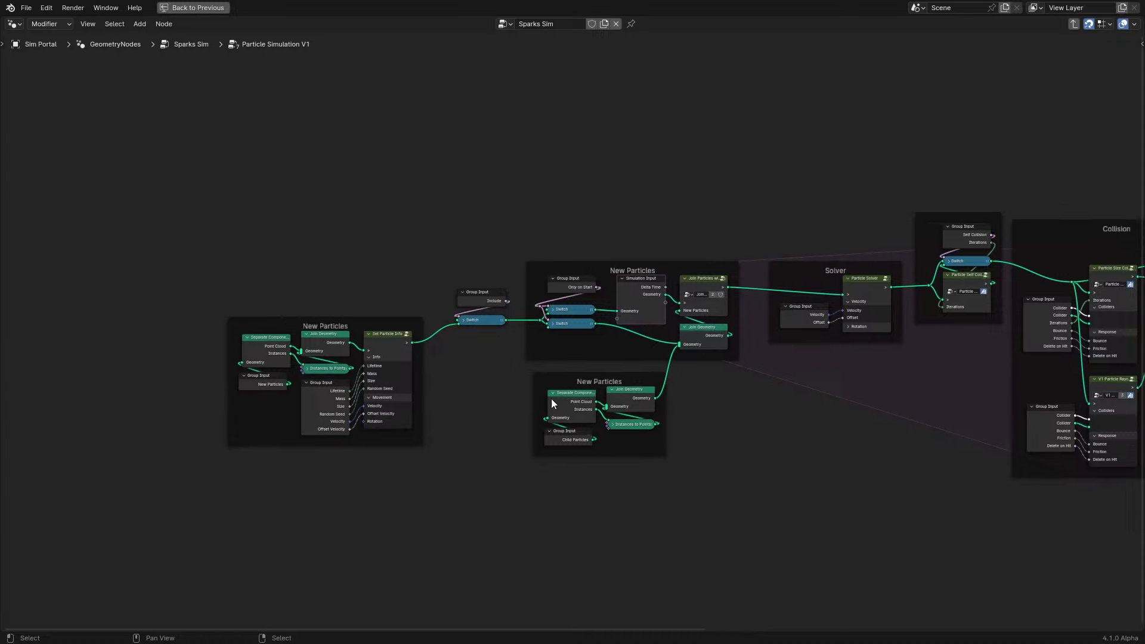
scroll(552, 398, up, 5)
middle_drag(239, 398, 436, 381)
scroll(430, 394, up, 2)
scroll(449, 410, down, 4)
middle_drag(663, 393, 462, 393)
scroll(861, 428, down, 2)
middle_drag(867, 390, 401, 451)
scroll(401, 451, down, 4)
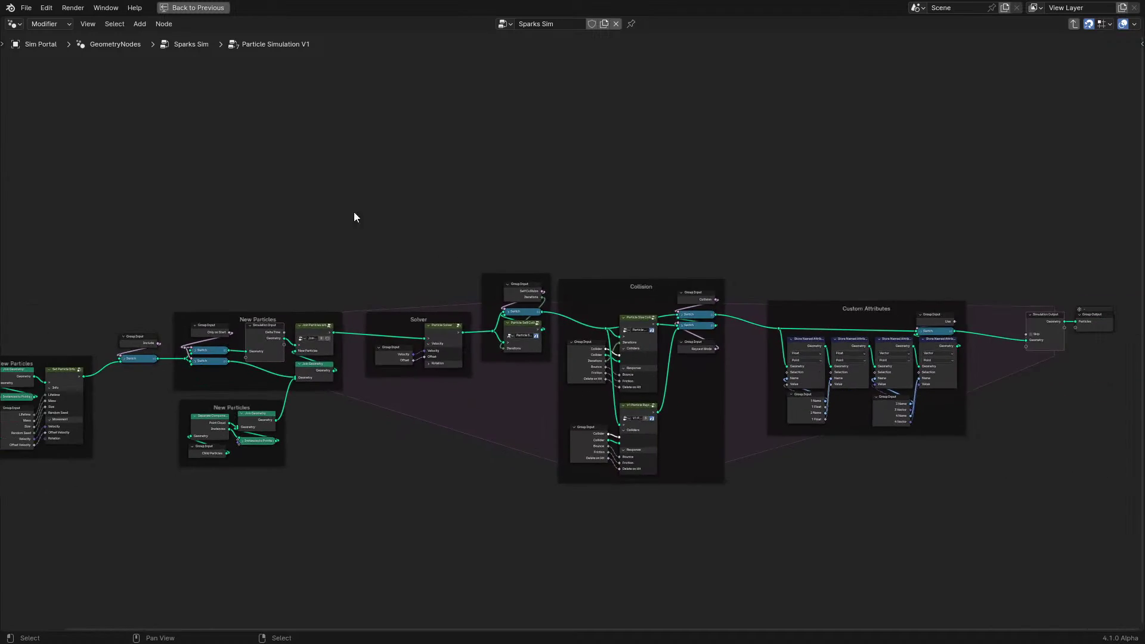
drag(345, 203, 1079, 490)
key(Tab)
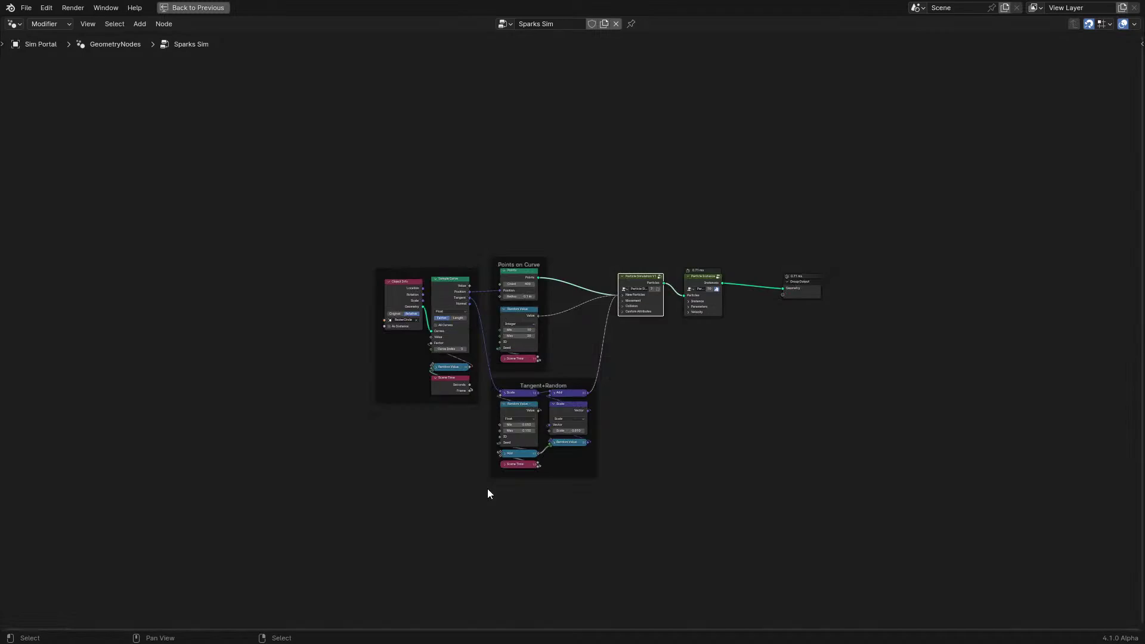
key(ctrl+space)
Review the New Particles and Collision sections of the Particle Simulation V1 node, collapsing each again
scroll(416, 408, up, 4)
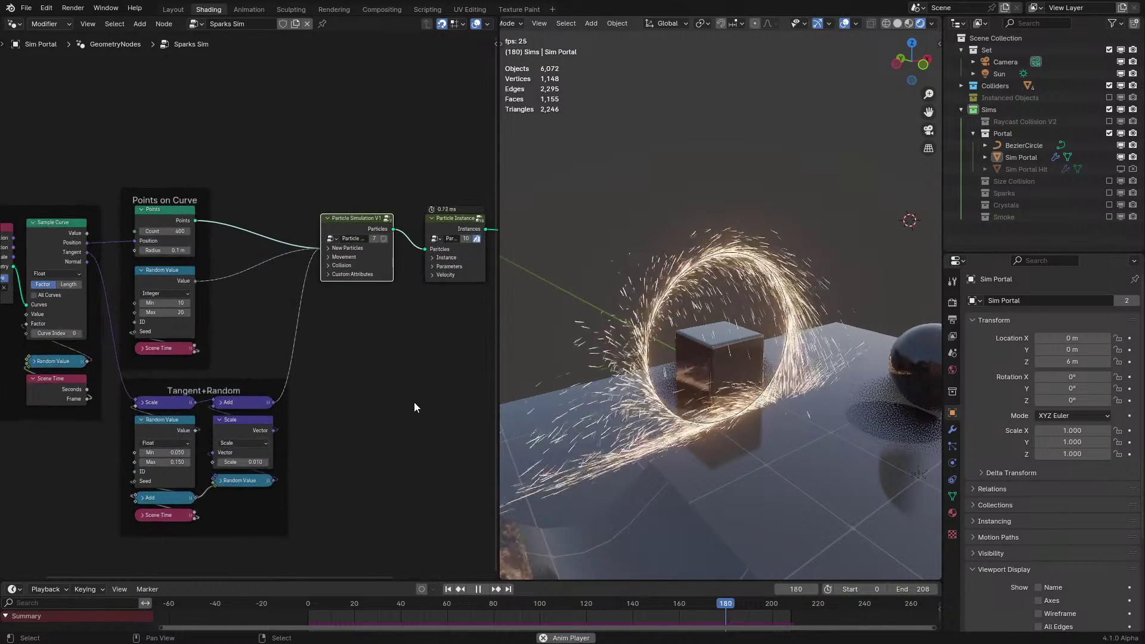
middle_drag(368, 293, 299, 340)
scroll(284, 311, up, 4)
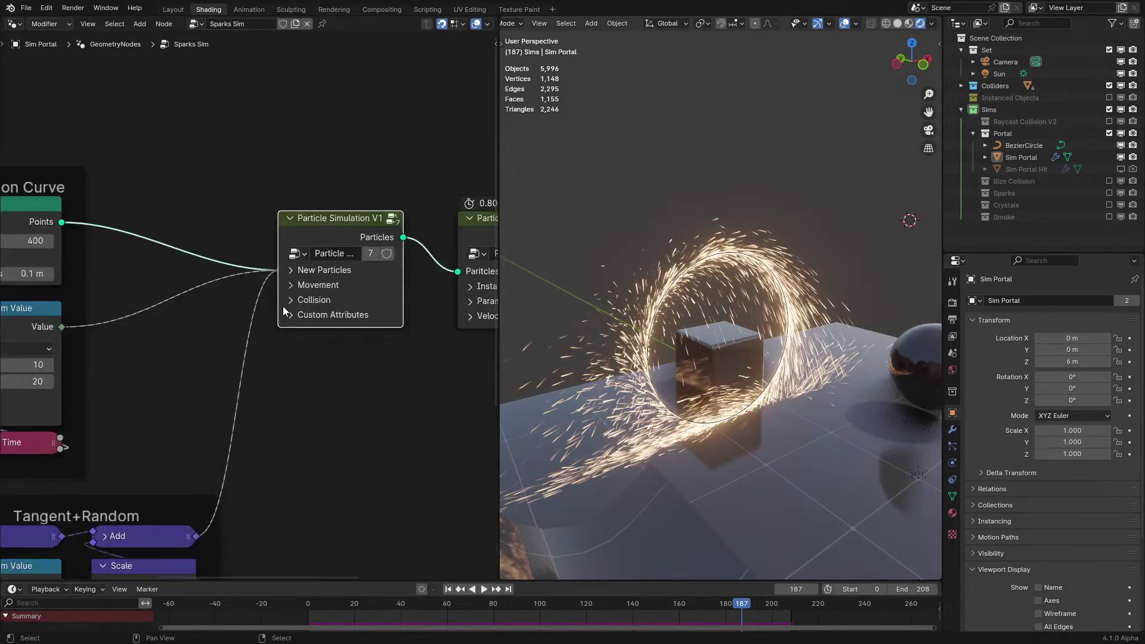
click(292, 271)
click(292, 271)
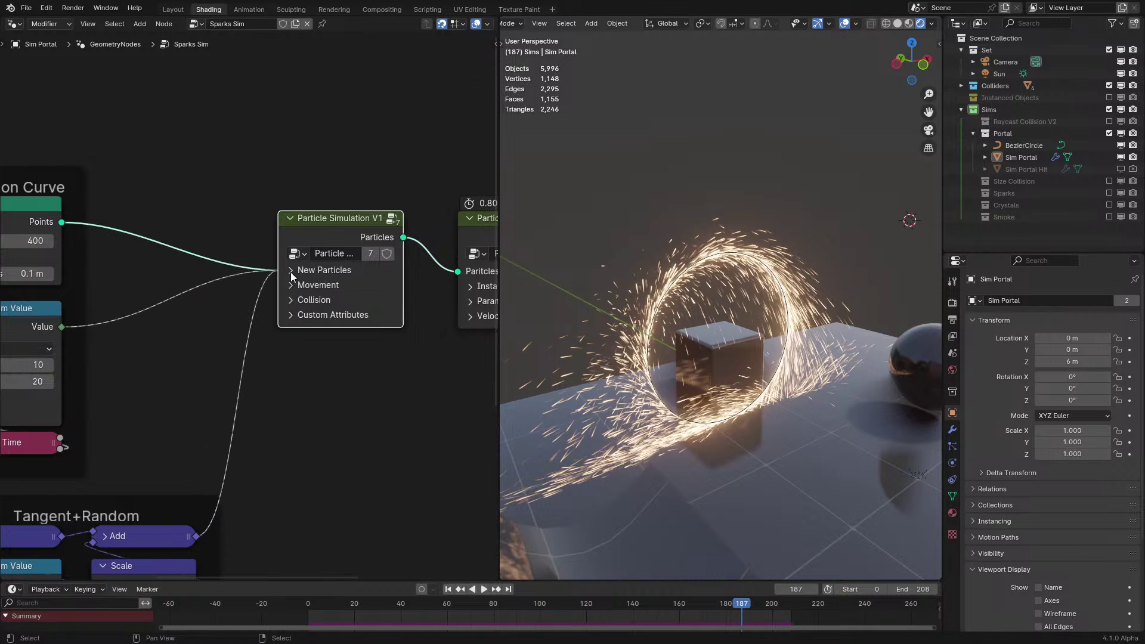
click(294, 304)
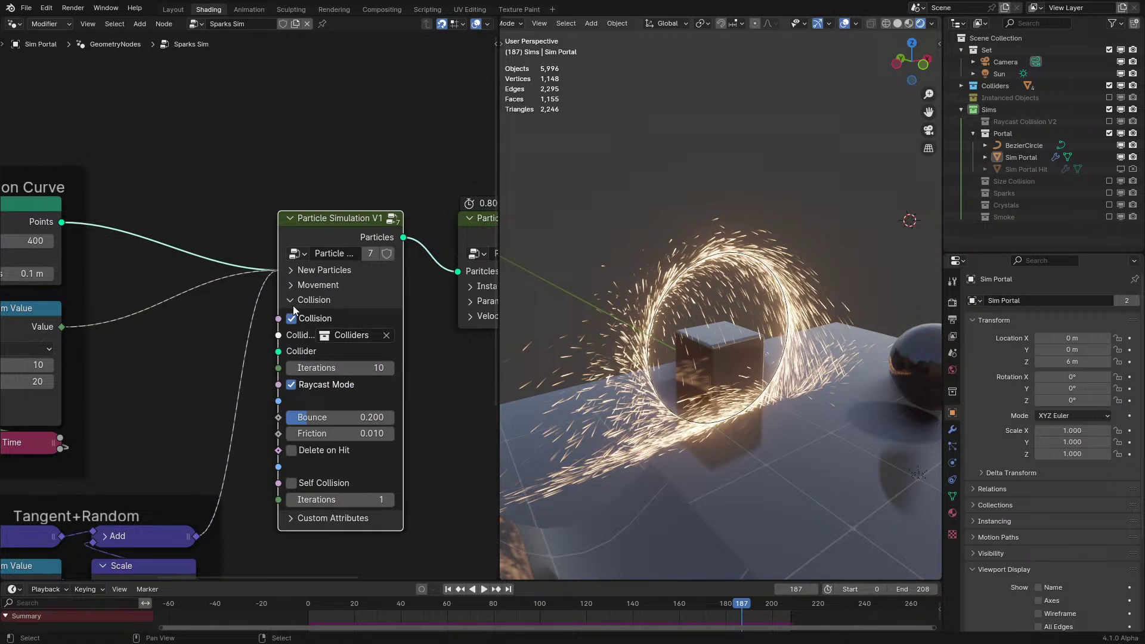
click(293, 302)
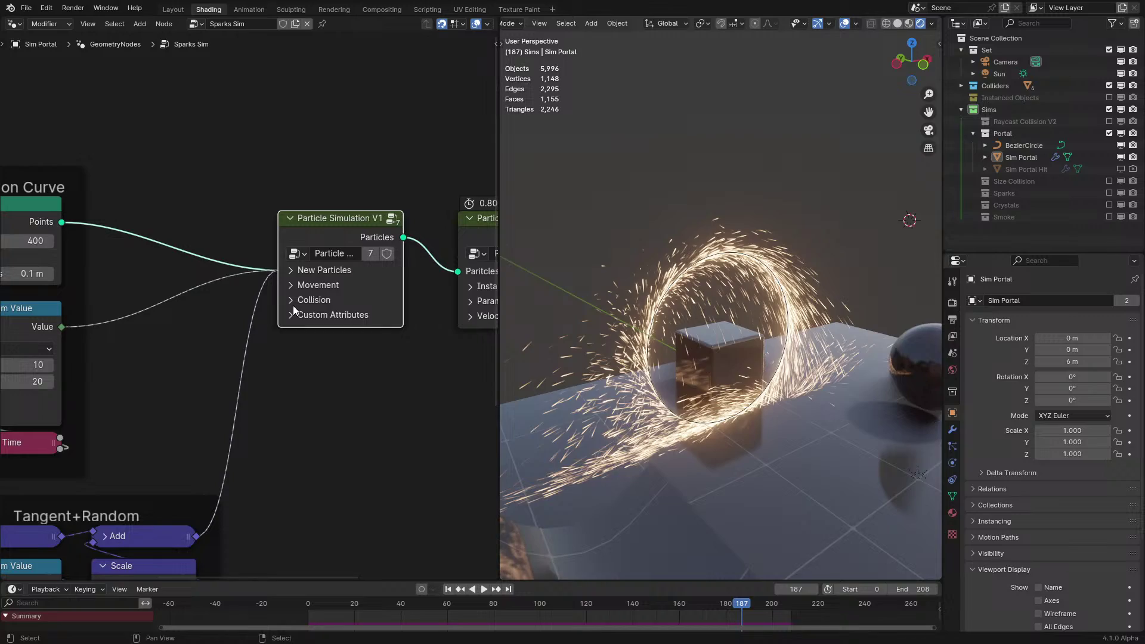
Watch the portal simulation play with the Collision section expanded and the node deselected, pause it, and collapse the section
key(space)
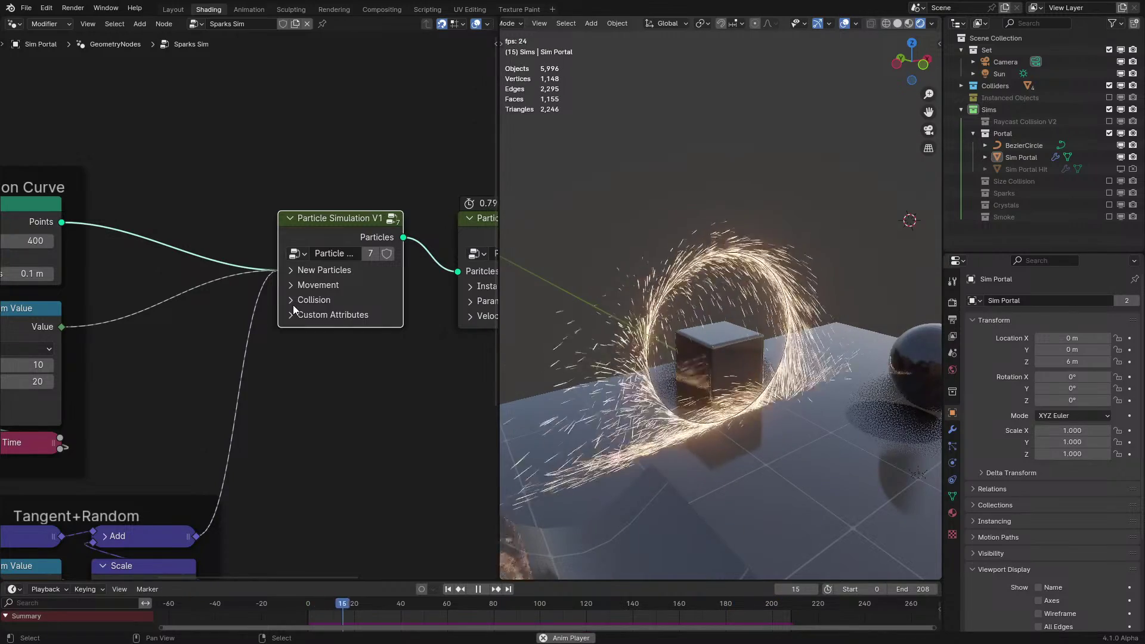
click(292, 301)
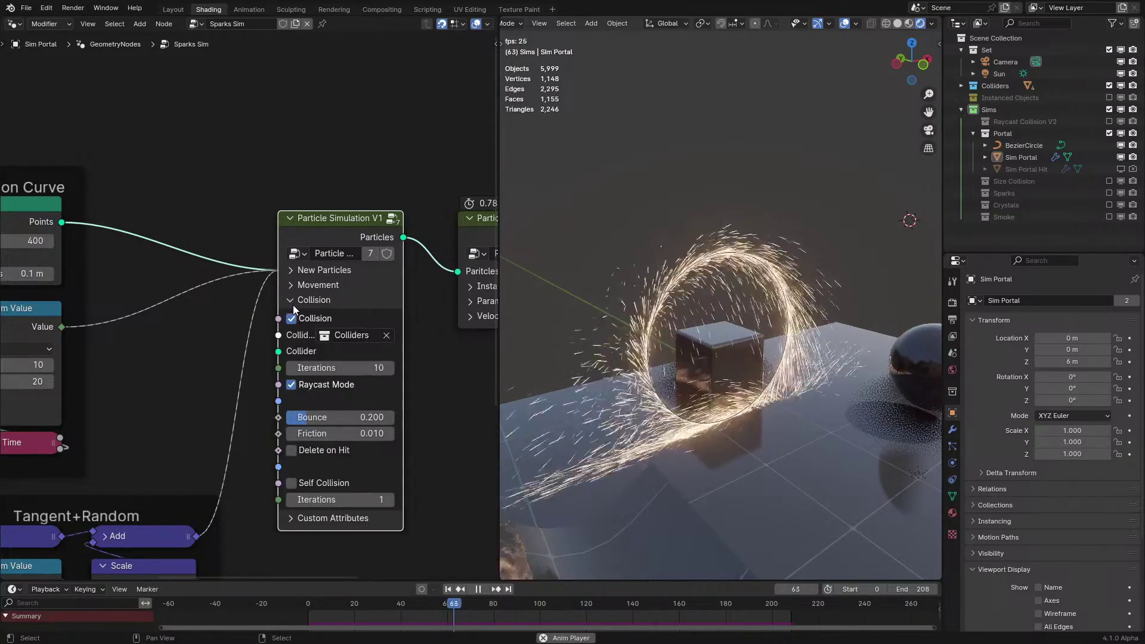
click(270, 382)
key(space)
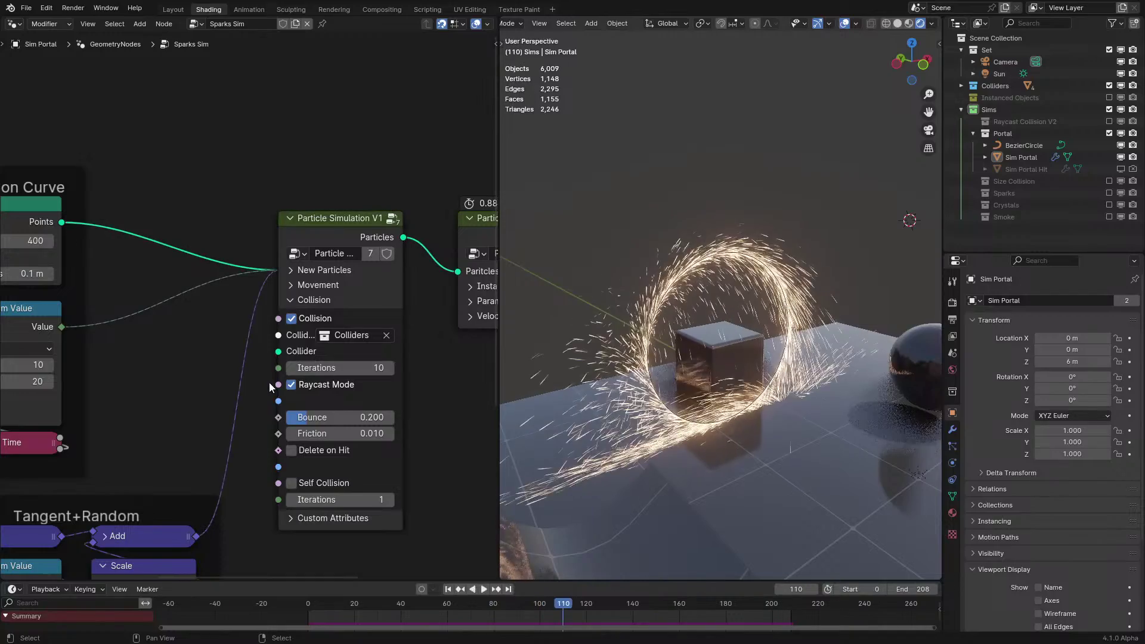
key(space)
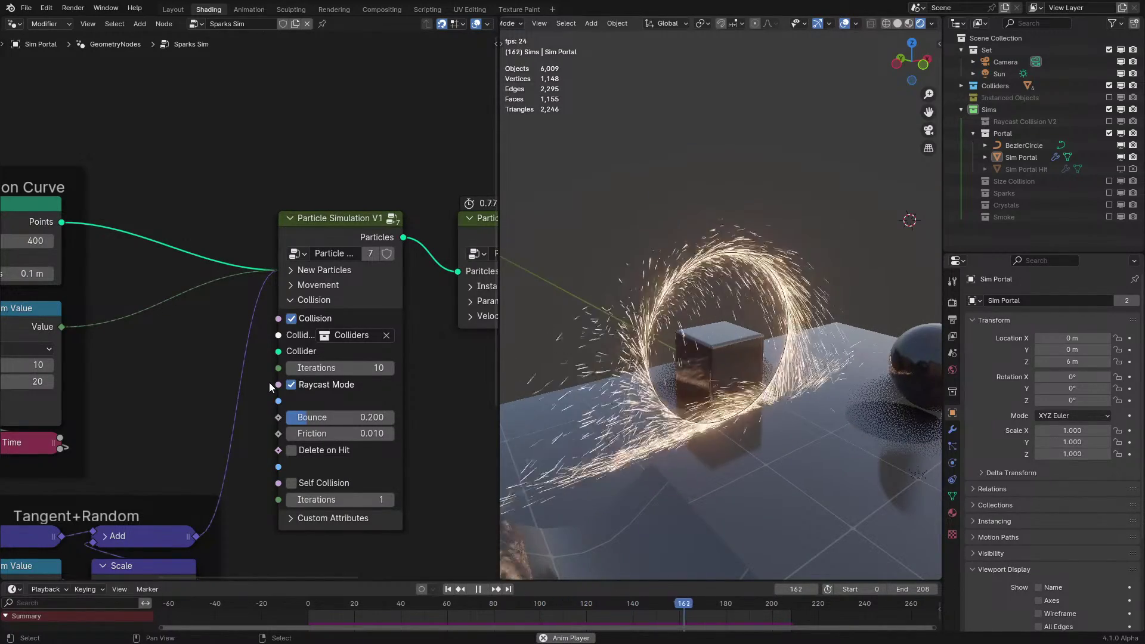
key(space)
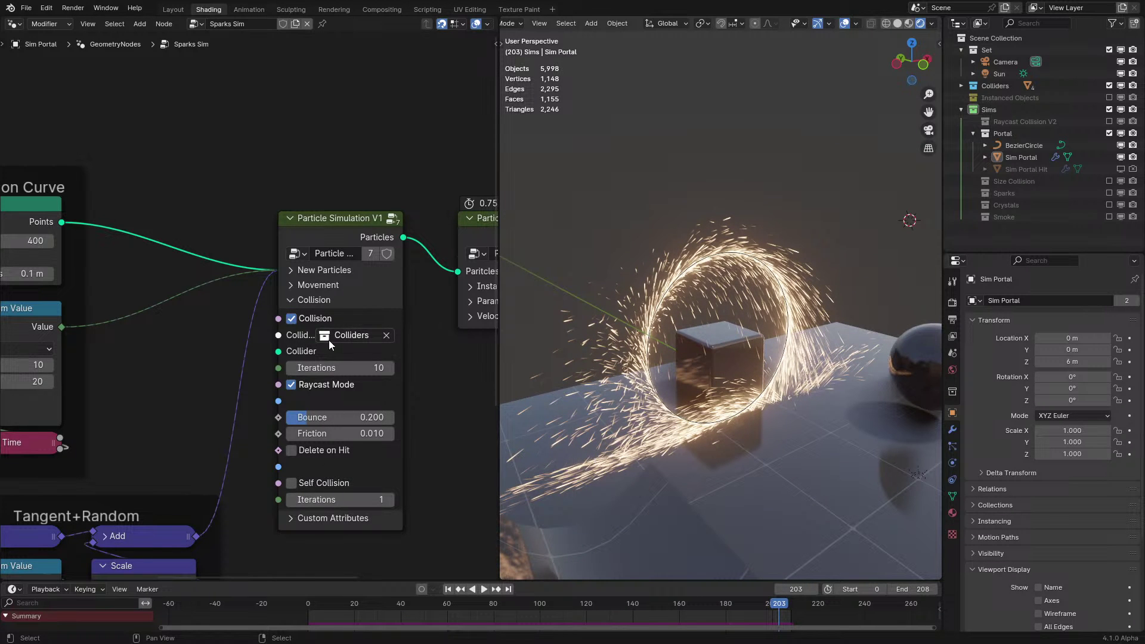
click(293, 303)
Add a legacy emitter particle system to Sim Portal, expand its Emission and Source settings for comparison, and remove the system
click(951, 446)
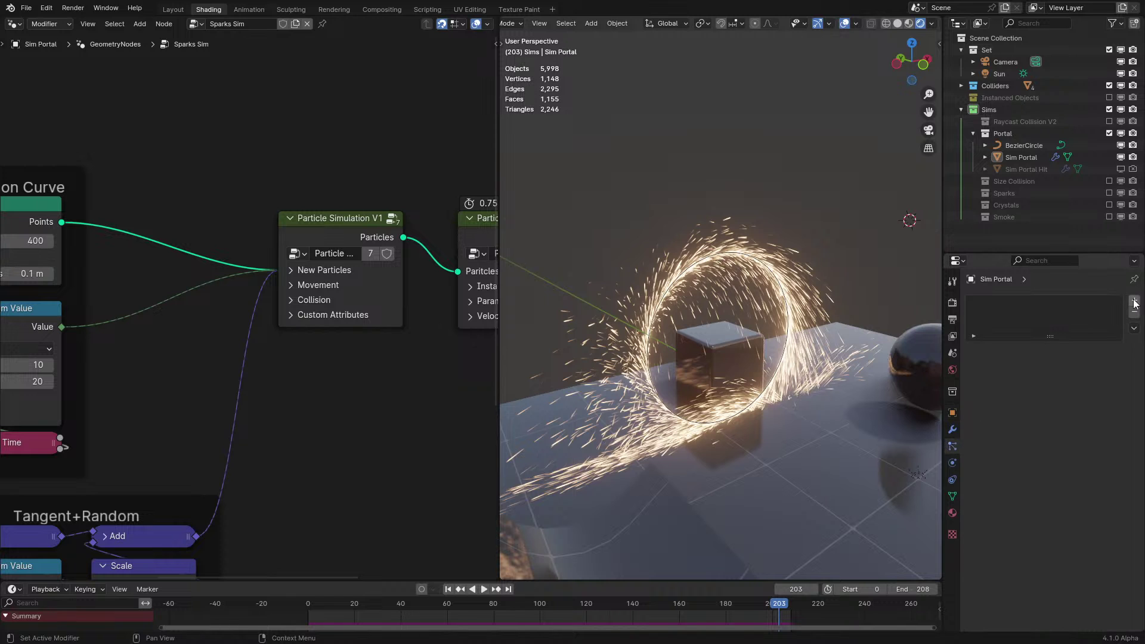
click(1135, 301)
scroll(1079, 397, down, 3)
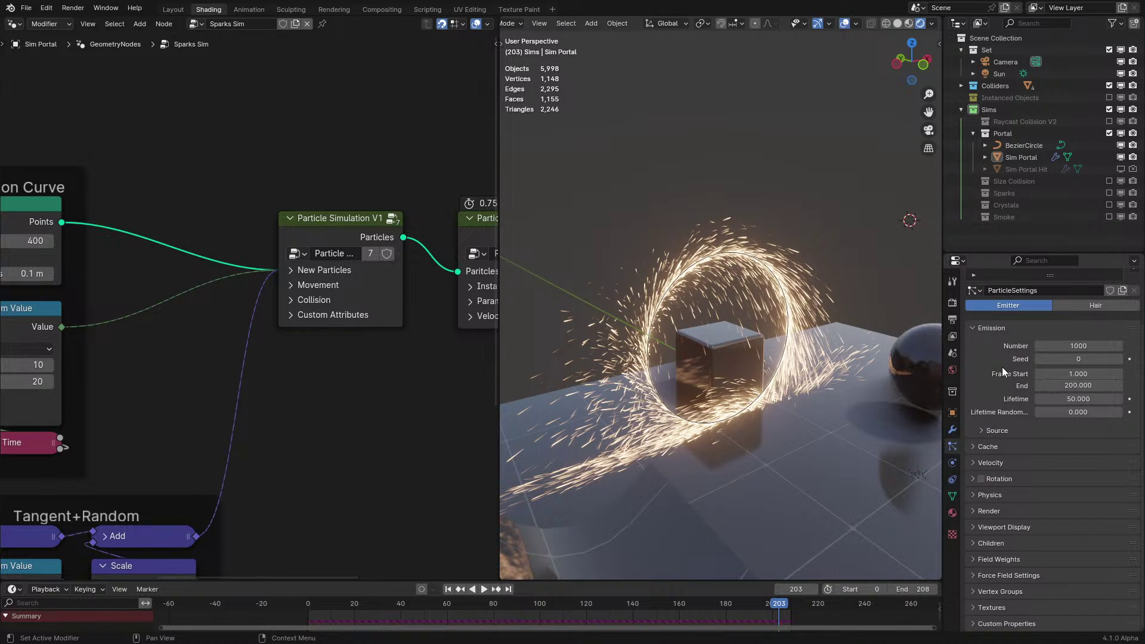
click(984, 430)
click(979, 330)
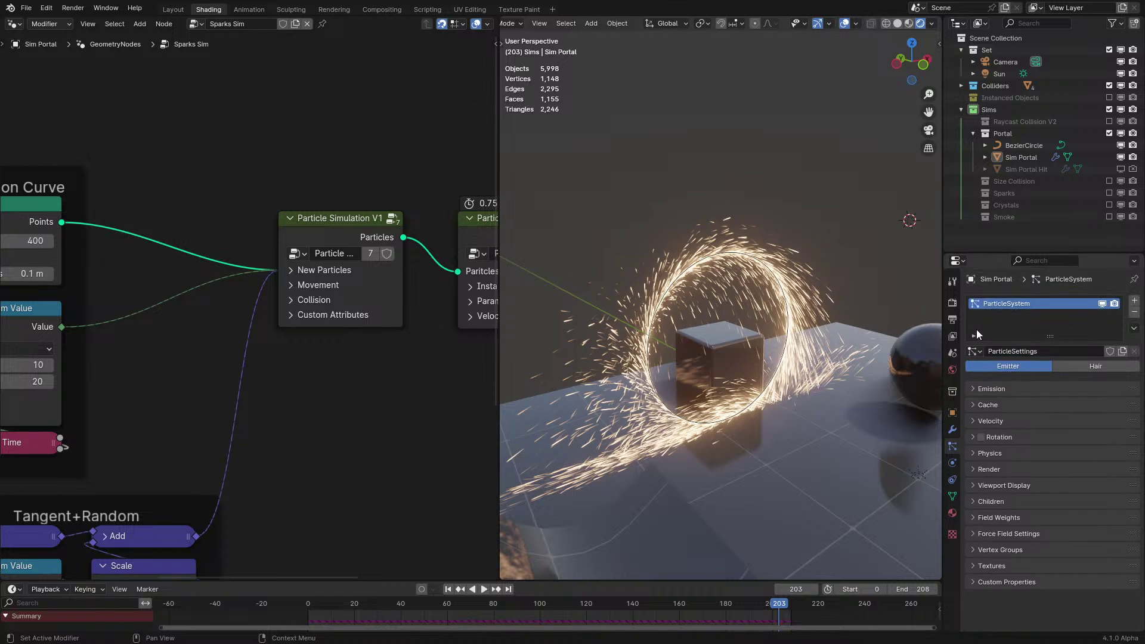
click(978, 389)
click(992, 492)
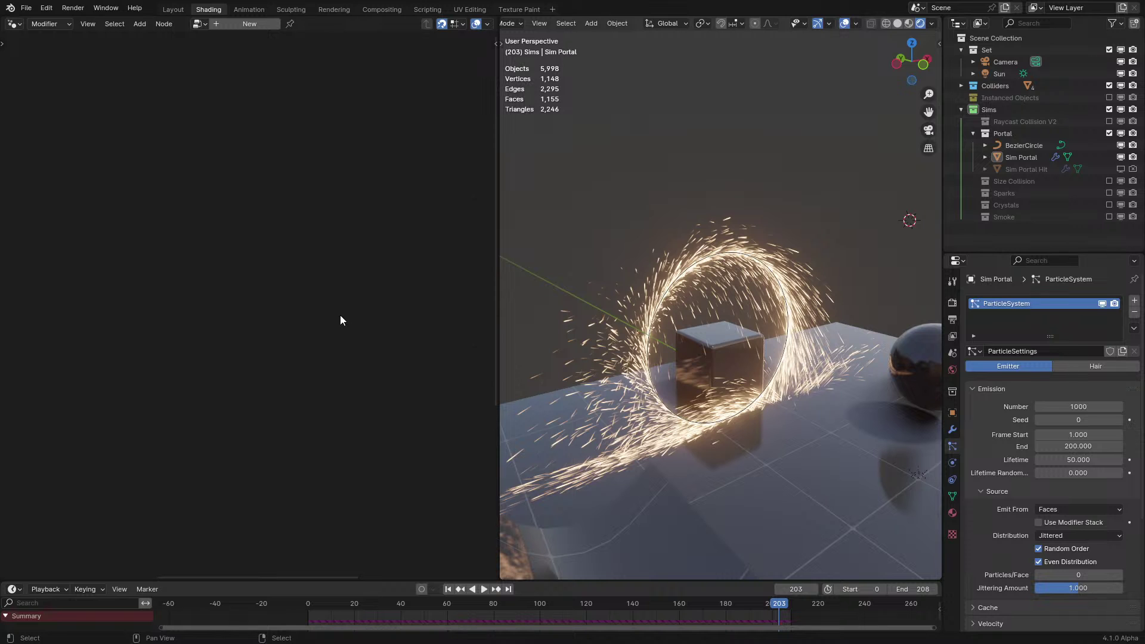
click(1135, 314)
Select Sim Portal and review the Movement, New Particles and Collision sections of its Particle Simulation V1 node, collapsing each again
click(717, 249)
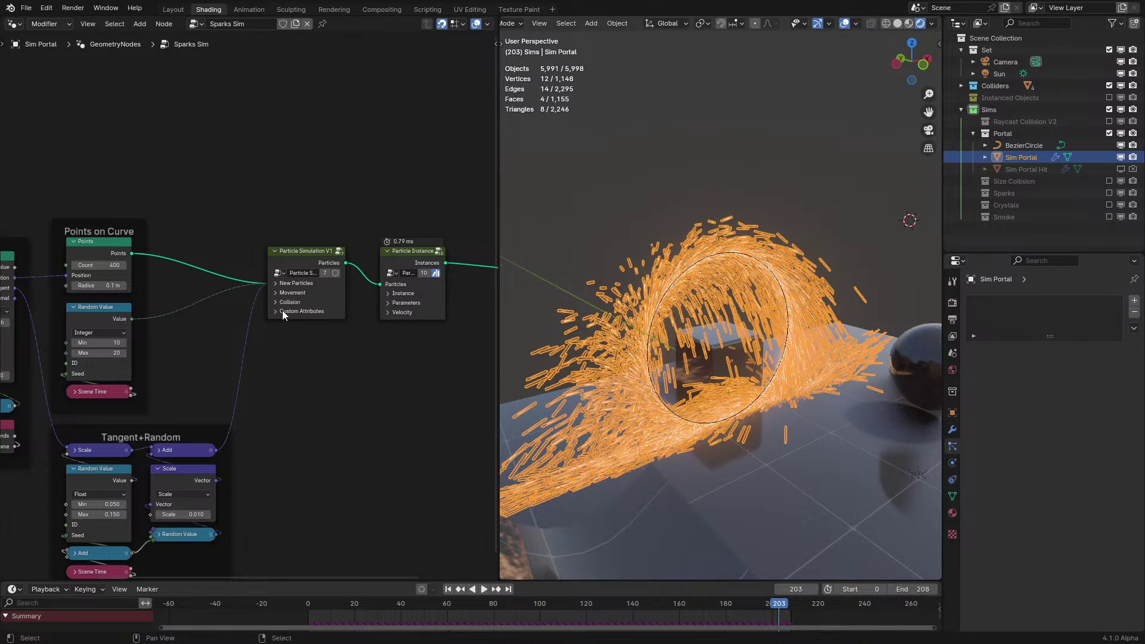
middle_drag(283, 310, 240, 290)
scroll(189, 312, up, 6)
click(143, 300)
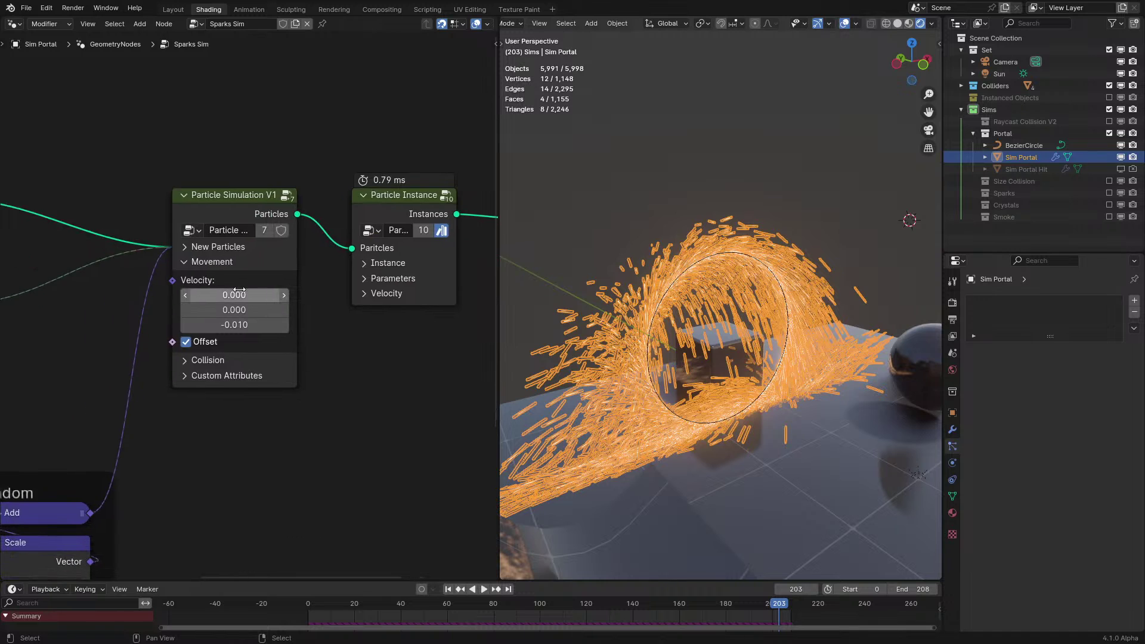
click(203, 263)
click(193, 249)
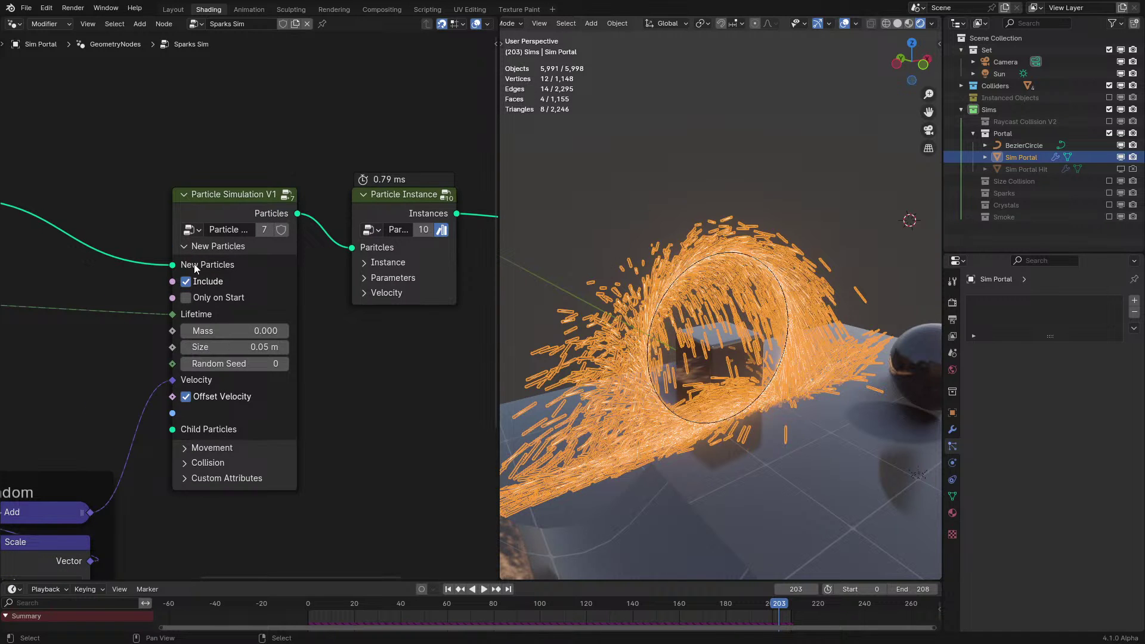
click(197, 246)
click(190, 280)
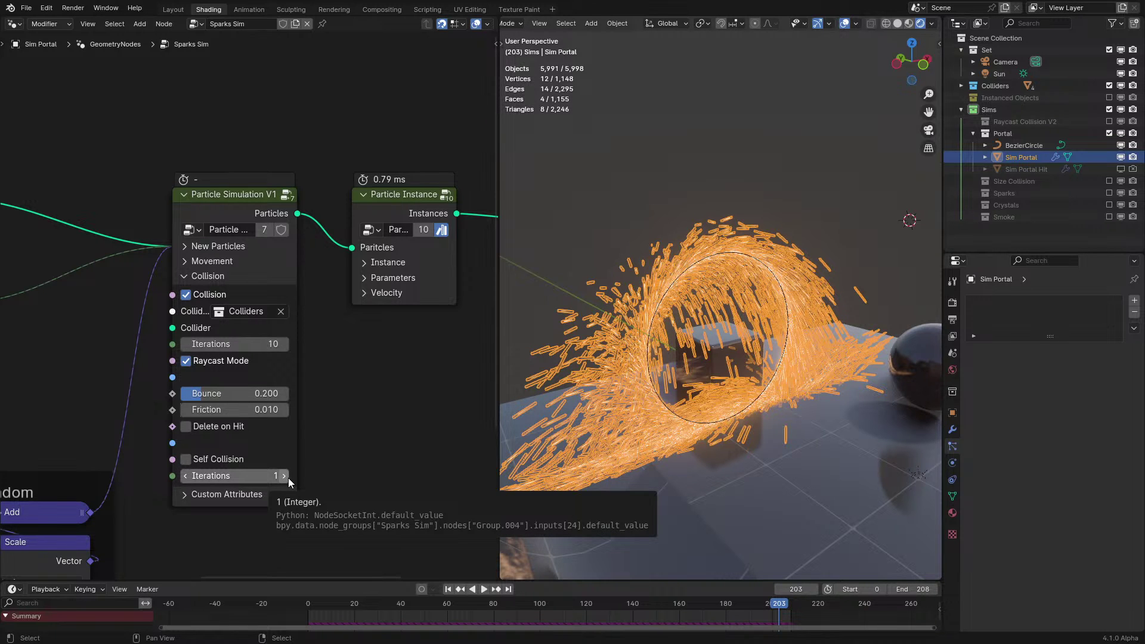
click(203, 272)
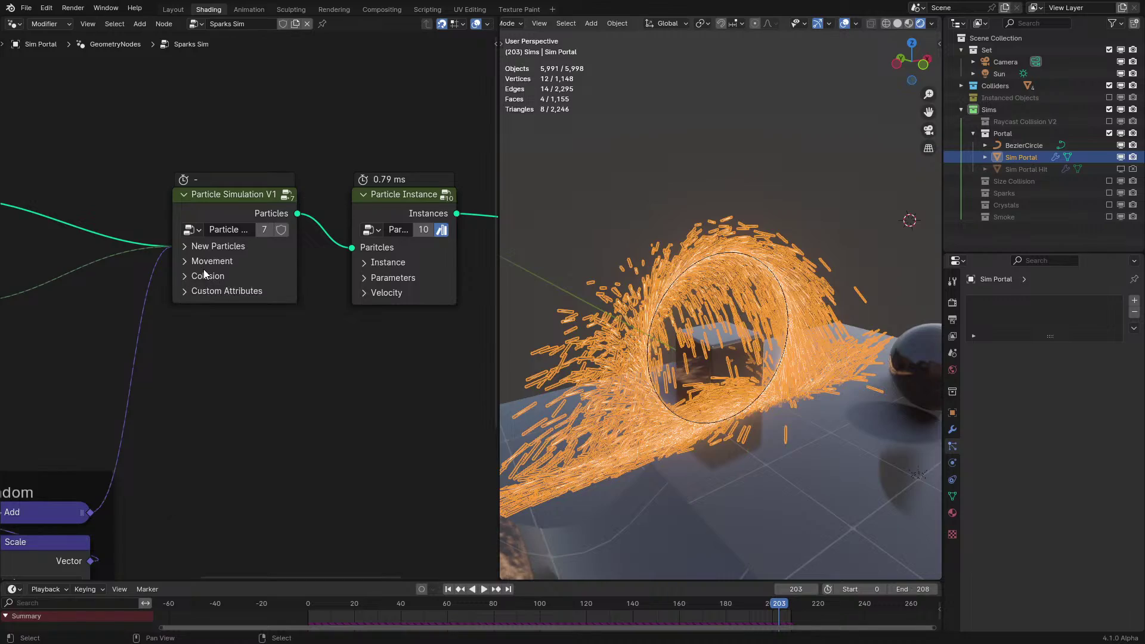
Play the portal simulation and review the GeometryNodes modifier's Output Attributes and Internal Dependencies, collapsing both again
key(space)
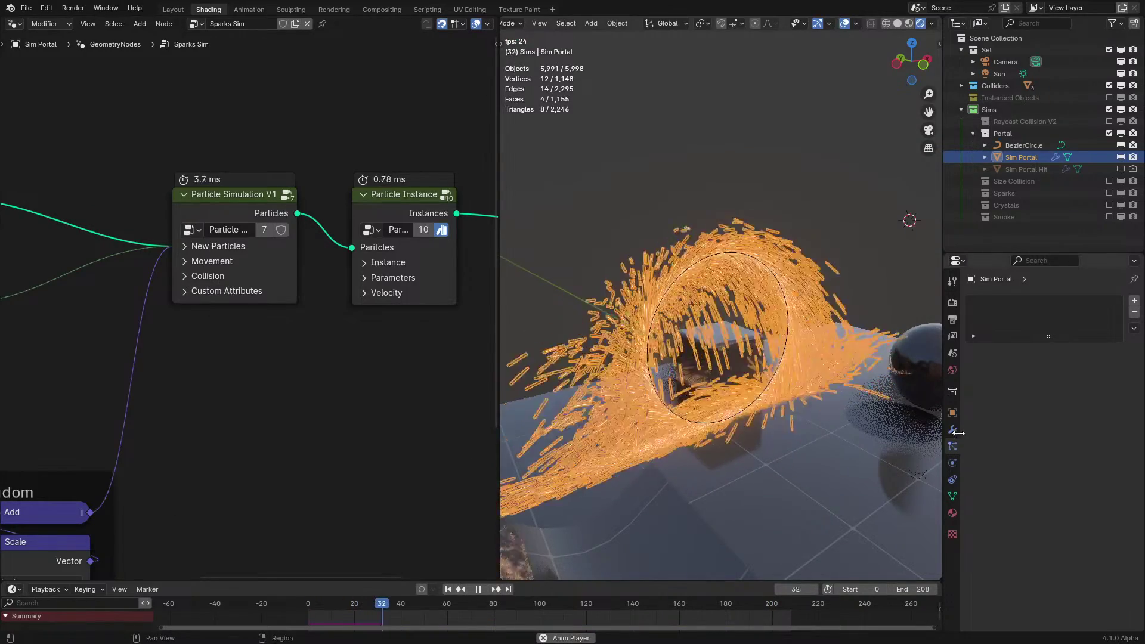
click(953, 430)
key(space)
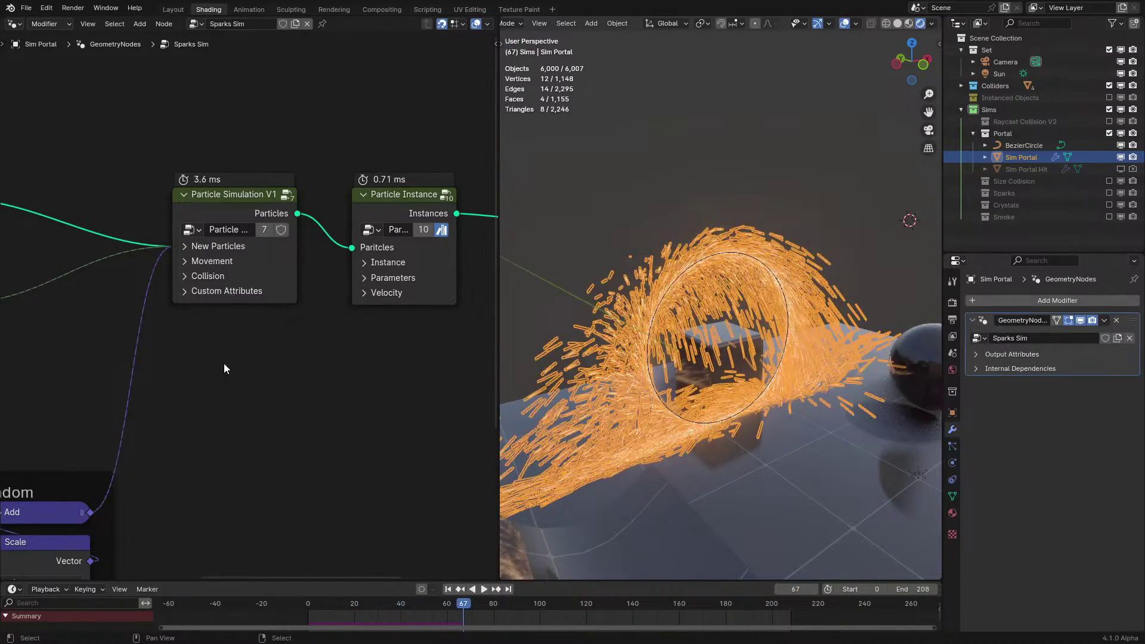
key(space)
click(983, 368)
click(980, 355)
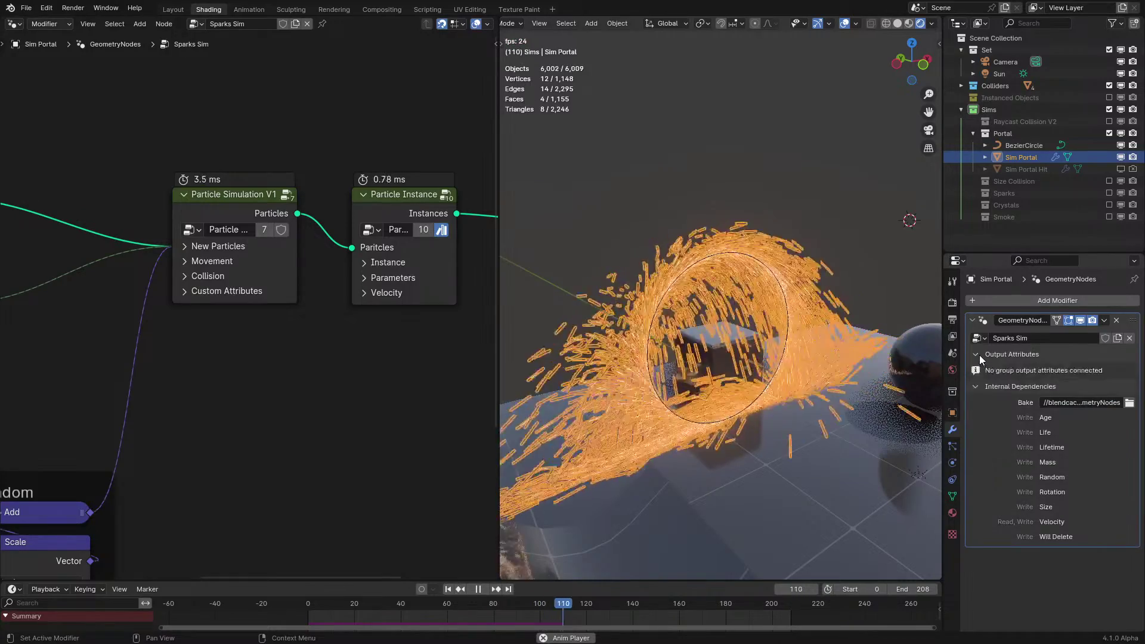
drag(980, 356, 981, 370)
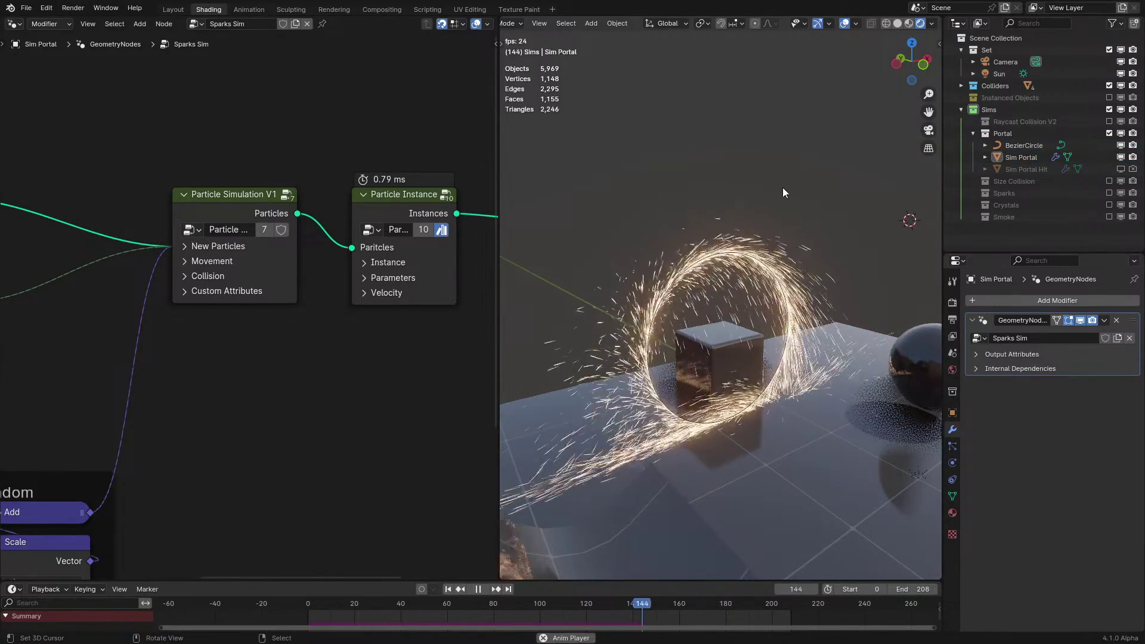
Expand the Collision section of the Particle Simulation V1 node, set Bounce to 0.000 and replay the portal simulation
middle_drag(783, 187, 740, 198)
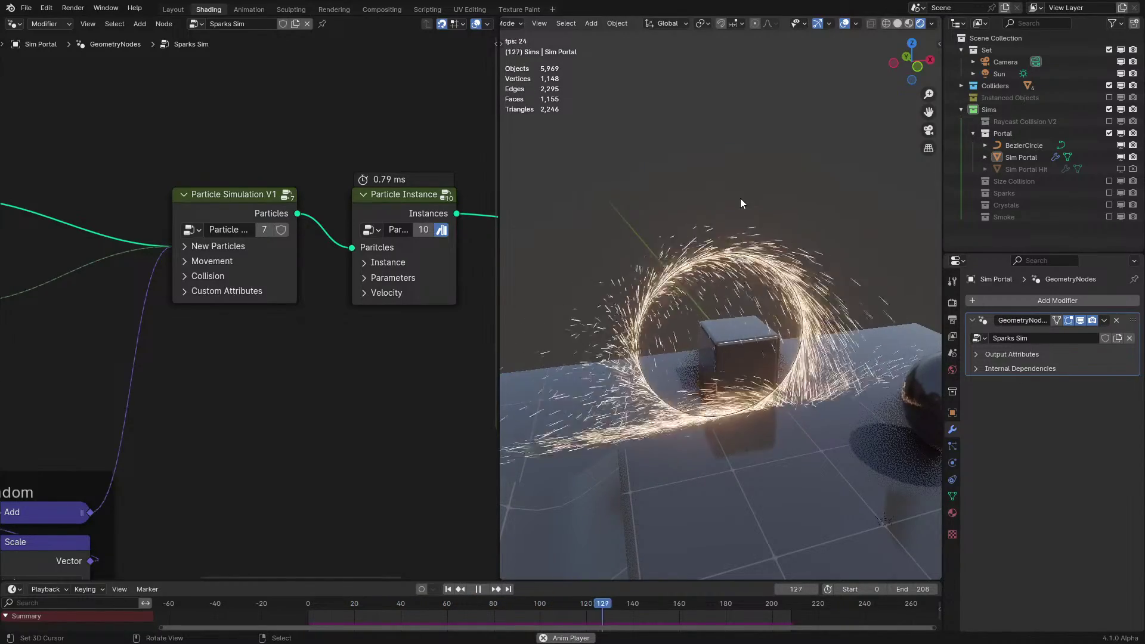
middle_drag(741, 202, 784, 294)
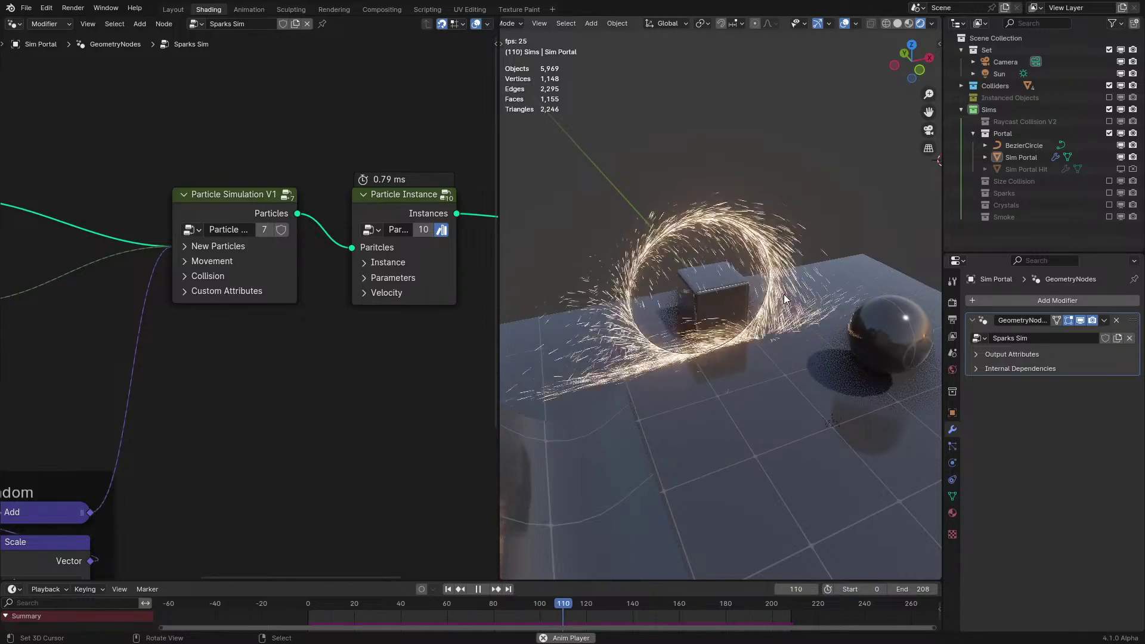
click(208, 276)
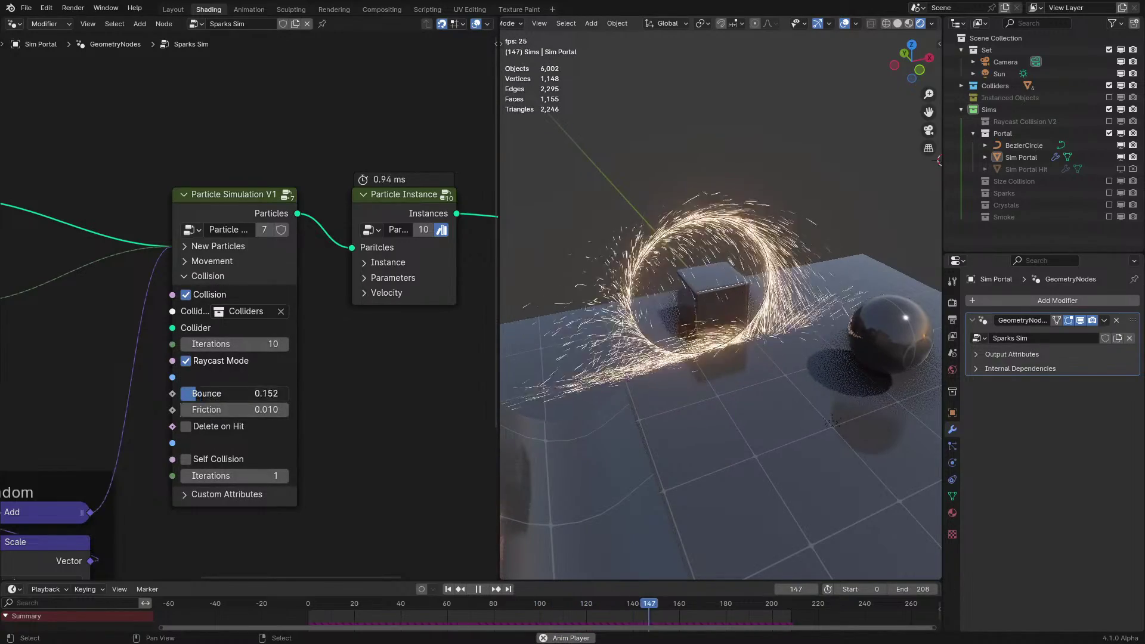
drag(196, 394, 177, 394)
click(284, 602)
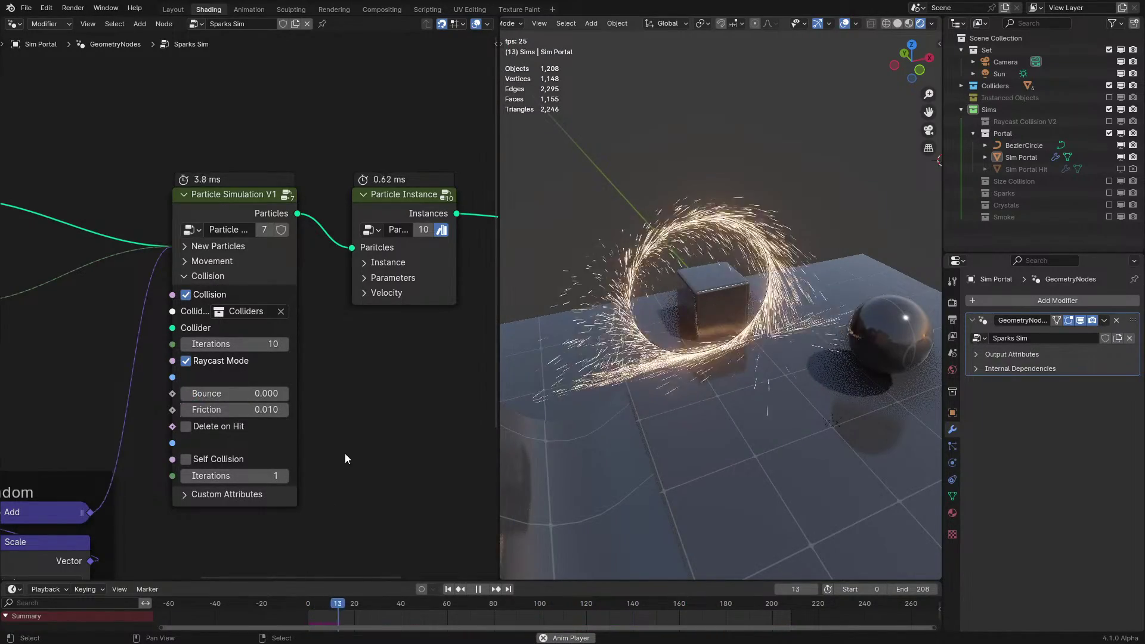
mouse_move(729, 329)
middle_down()
mouse_move(776, 373)
mouse_move(727, 322)
middle_up()
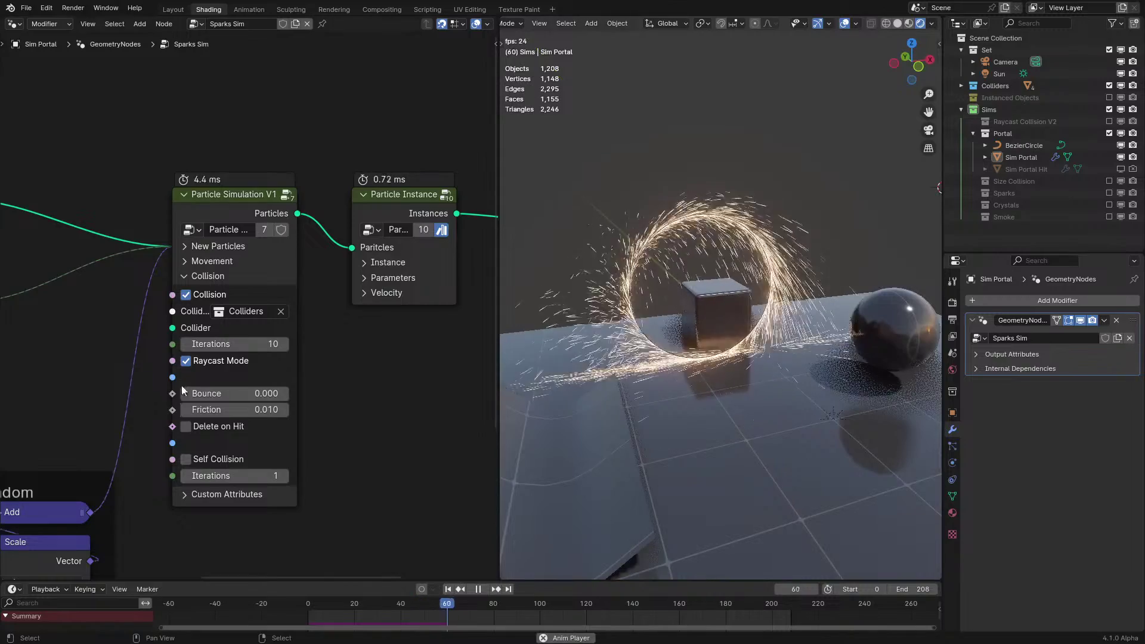
Test the spark collisions with Bounce at 1.000, and with Friction at 1.000 and Bounce at 0.582
drag(183, 390, 250, 393)
middle_drag(681, 370, 701, 309)
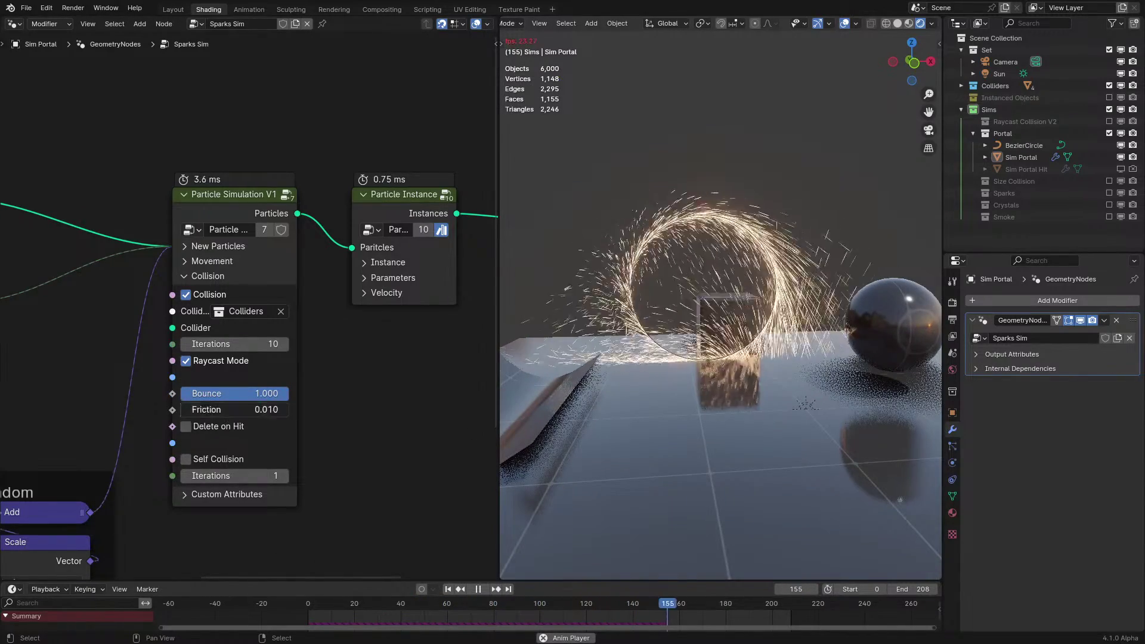
drag(183, 410, 228, 395)
middle_drag(531, 464, 593, 507)
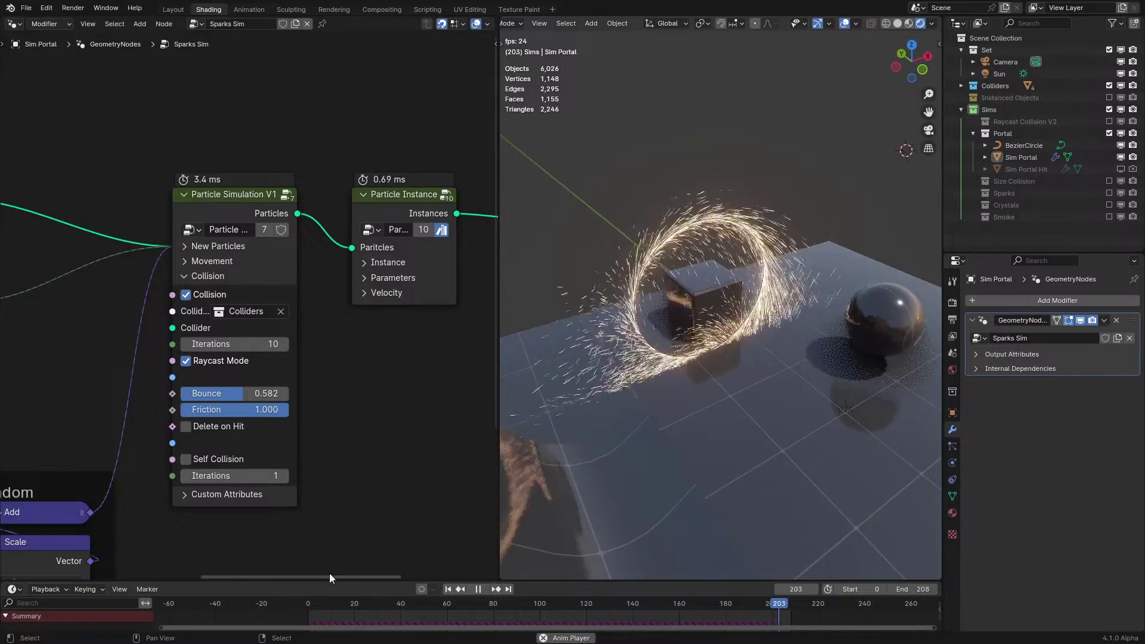
click(281, 605)
Set Bounce to 0.233, inspect the sparks near the floor up close, and revert the collision test values
drag(256, 394, 206, 394)
middle_drag(711, 397, 782, 344)
scroll(790, 346, up, 4)
key(space)
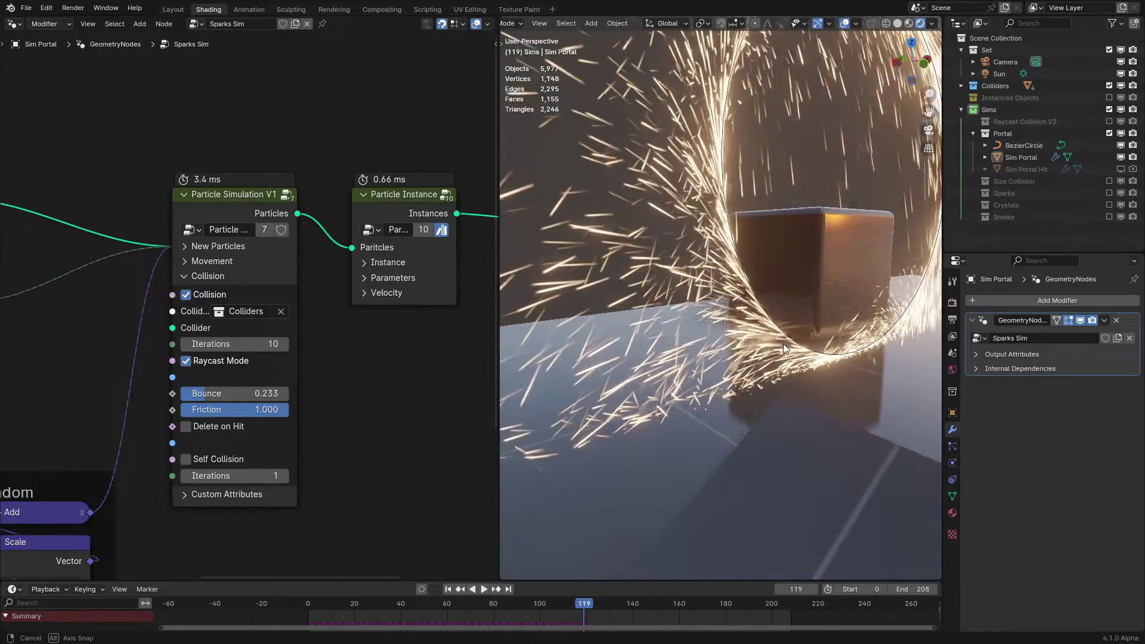
key(space)
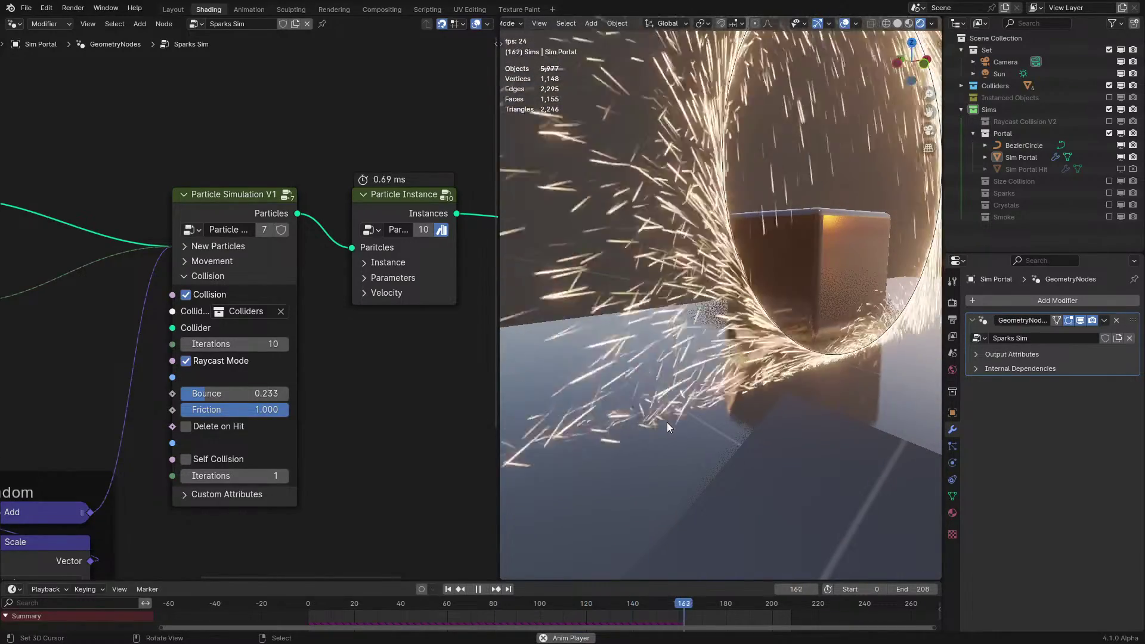
key(space)
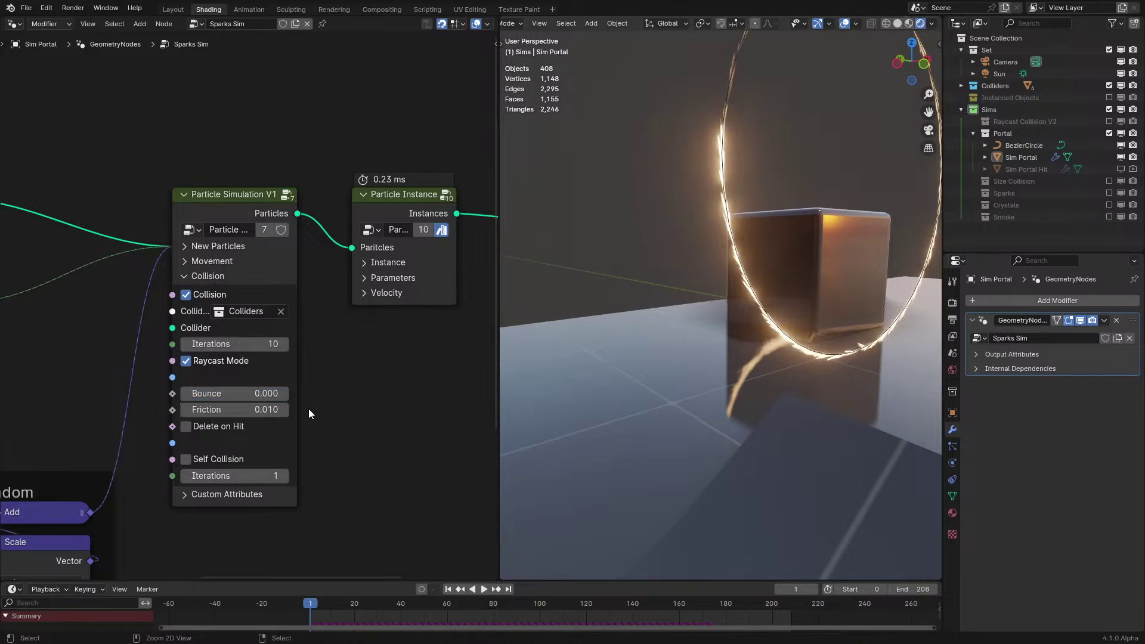
Replay the portal simulation, set the node's Bounce to 0.100, and save the file
middle_drag(734, 315, 721, 338)
key(space)
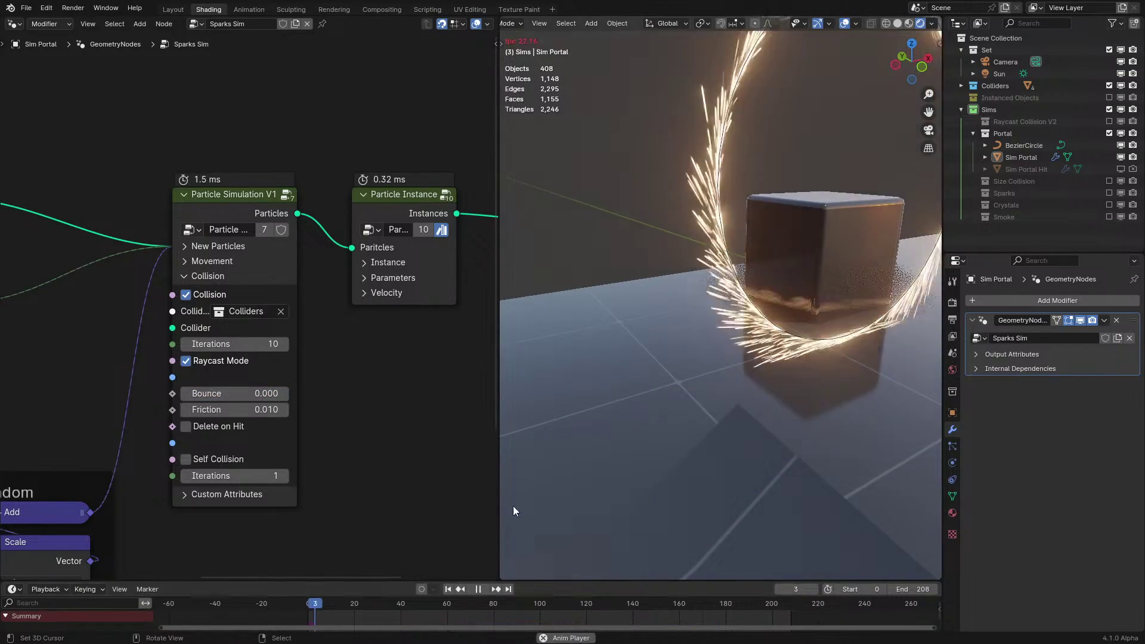
middle_drag(513, 506, 686, 399)
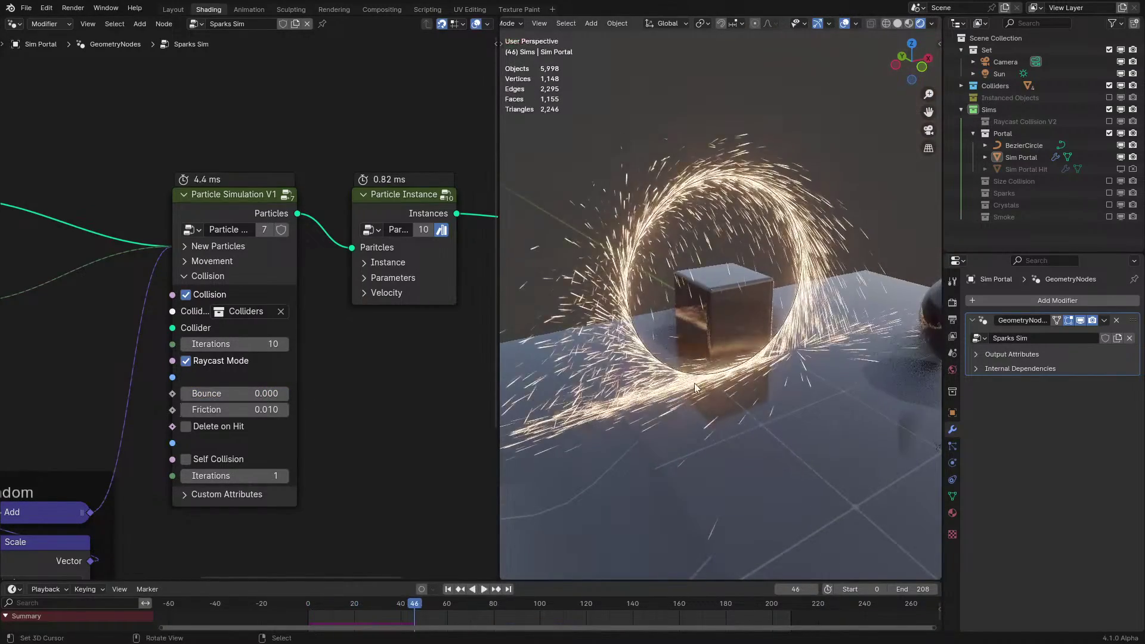
key(space)
ctrl+drag(235, 393, 245, 393)
key(space)
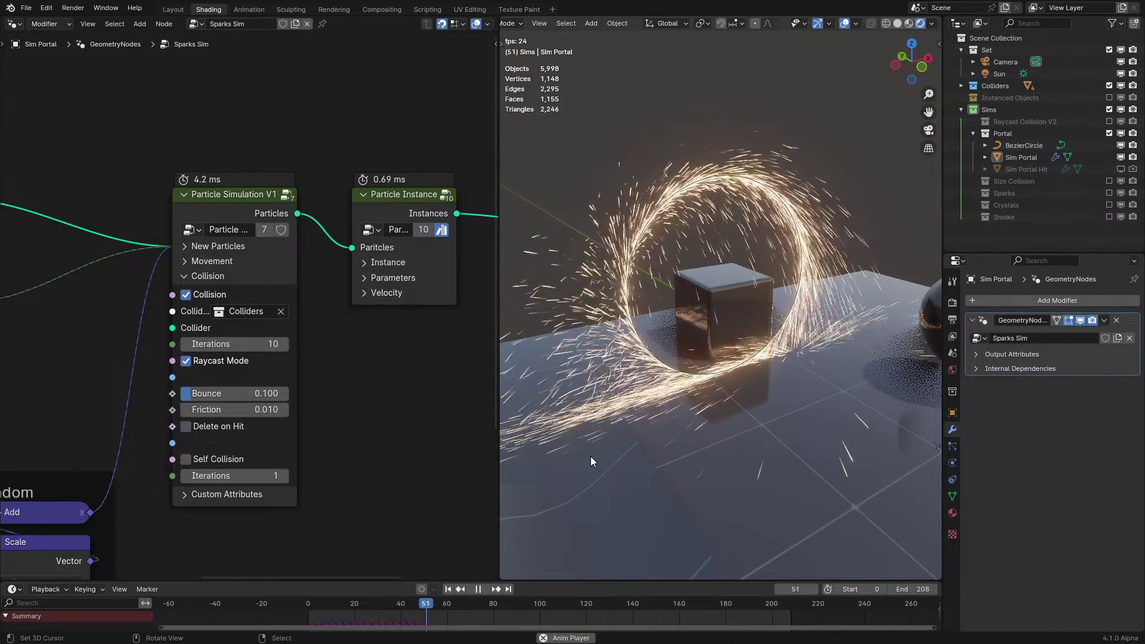
scroll(632, 414, down, 1)
key(space)
key(ctrl+s)
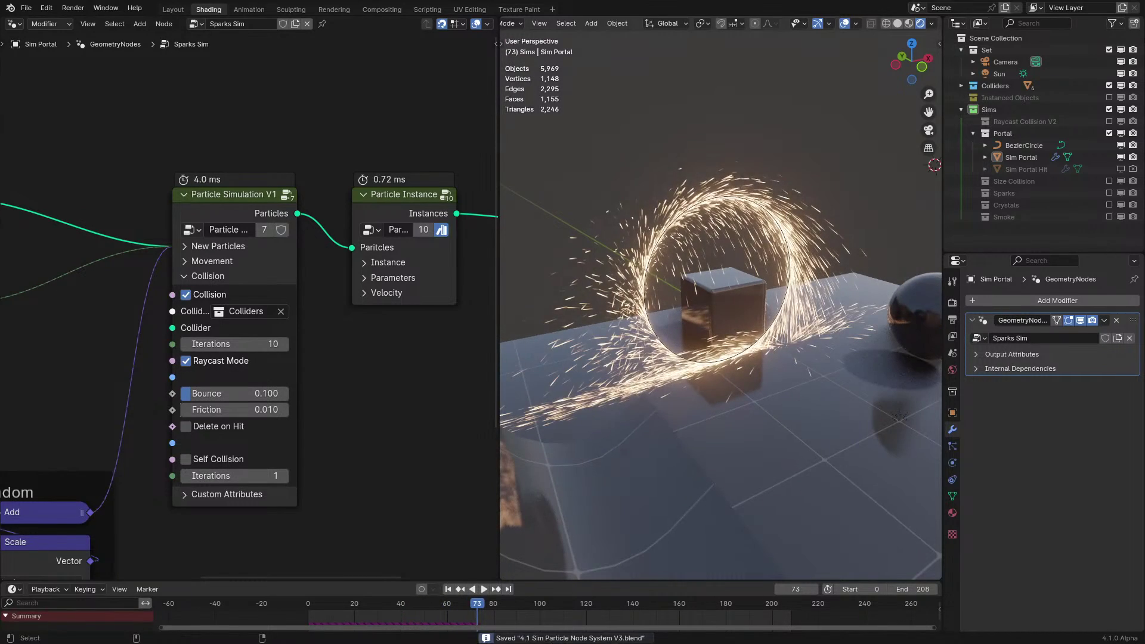
Exclude the Portal collection from the view layer and enable the Size Collision collection instead
click(1110, 133)
click(1109, 157)
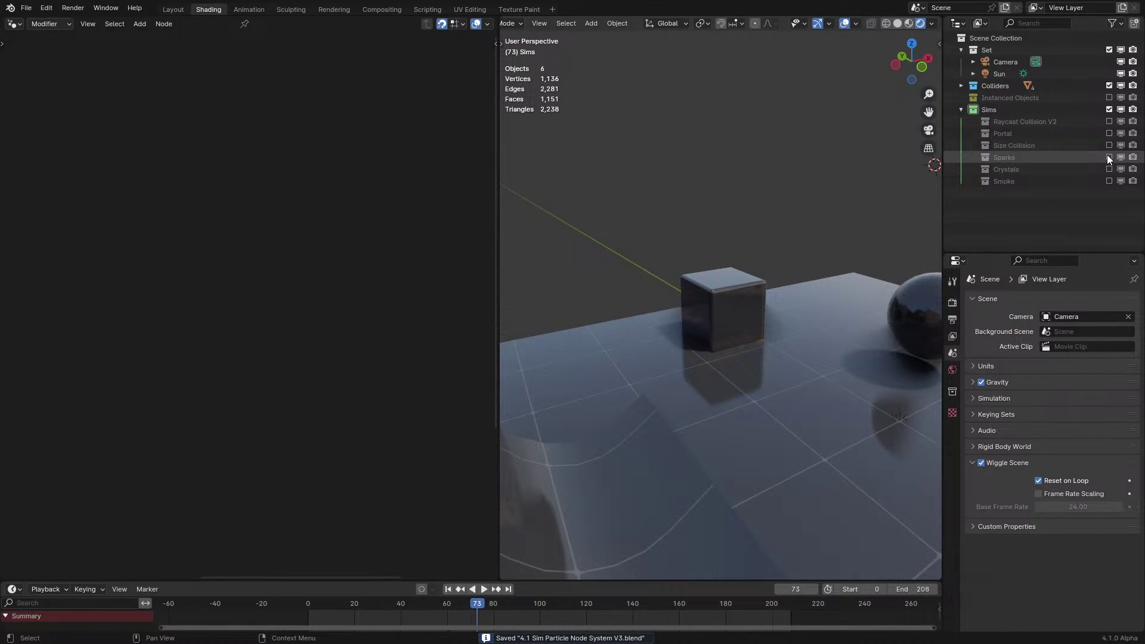
click(1109, 157)
click(1110, 146)
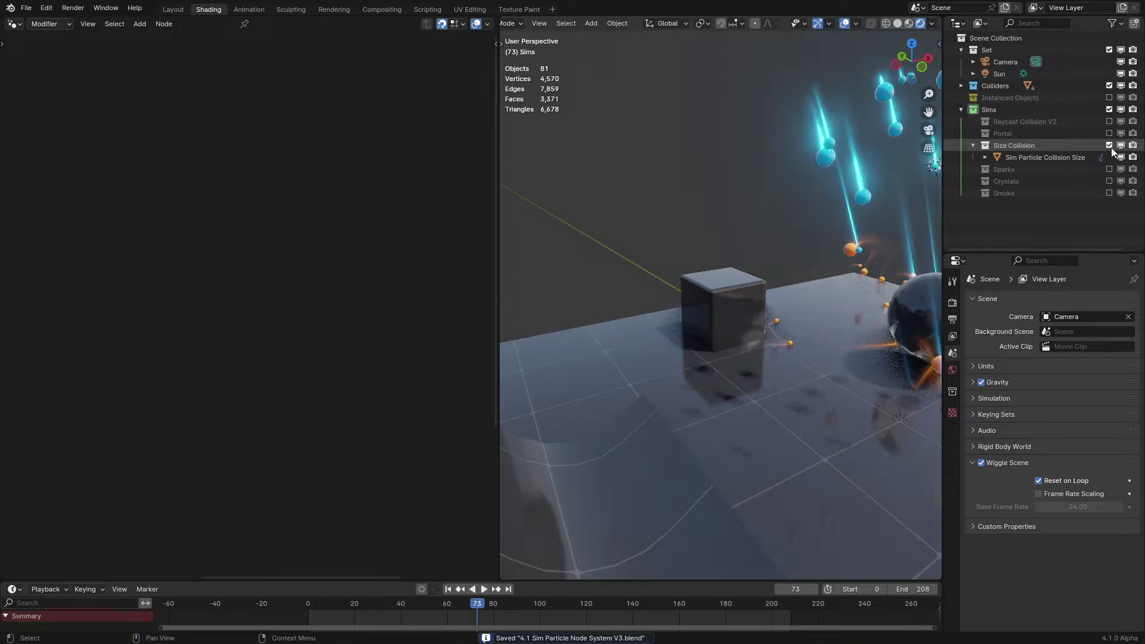
middle_drag(775, 197, 862, 224)
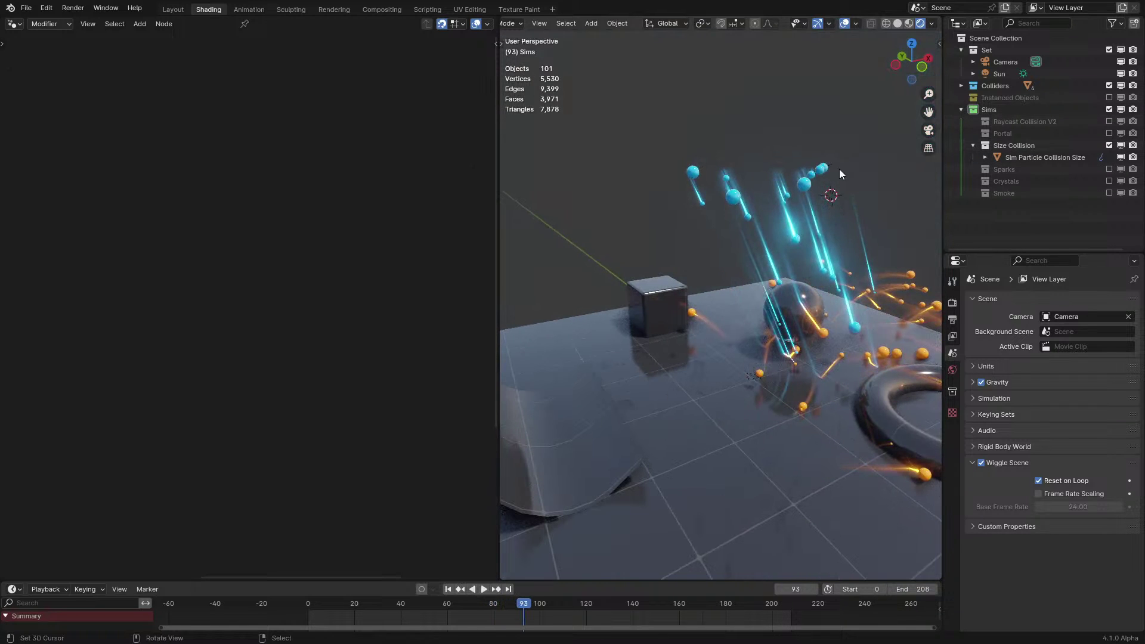
Select the Sim Particle Collision Size object and show its node tree in a maximized editor with nothing selected
click(767, 206)
middle_drag(228, 232, 327, 306)
key(ctrl+space)
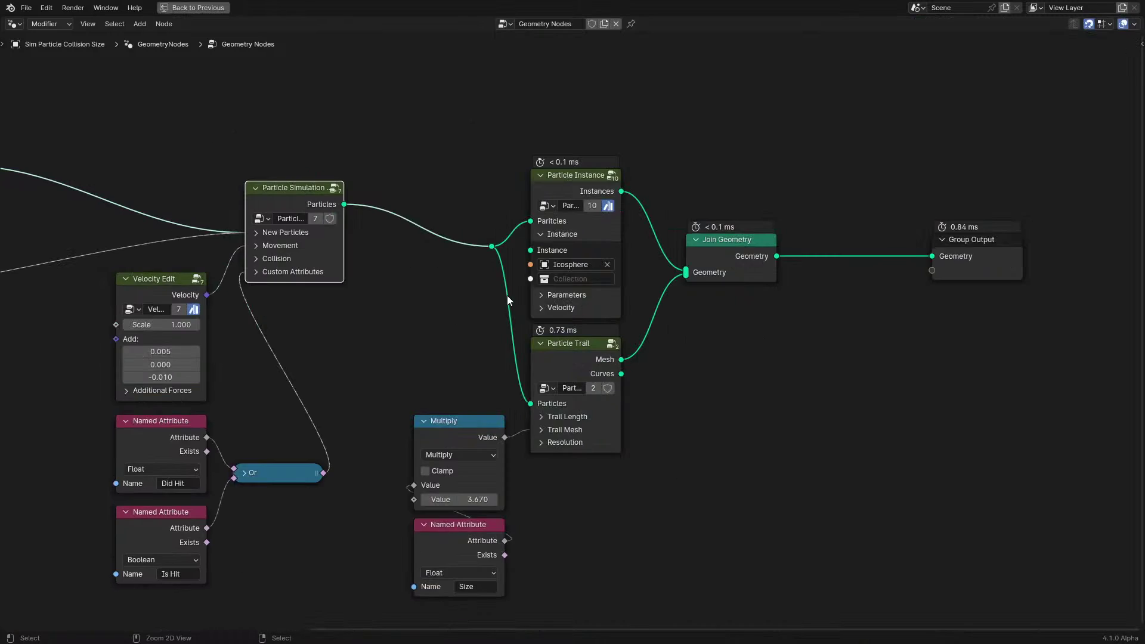
scroll(686, 411, up, 1)
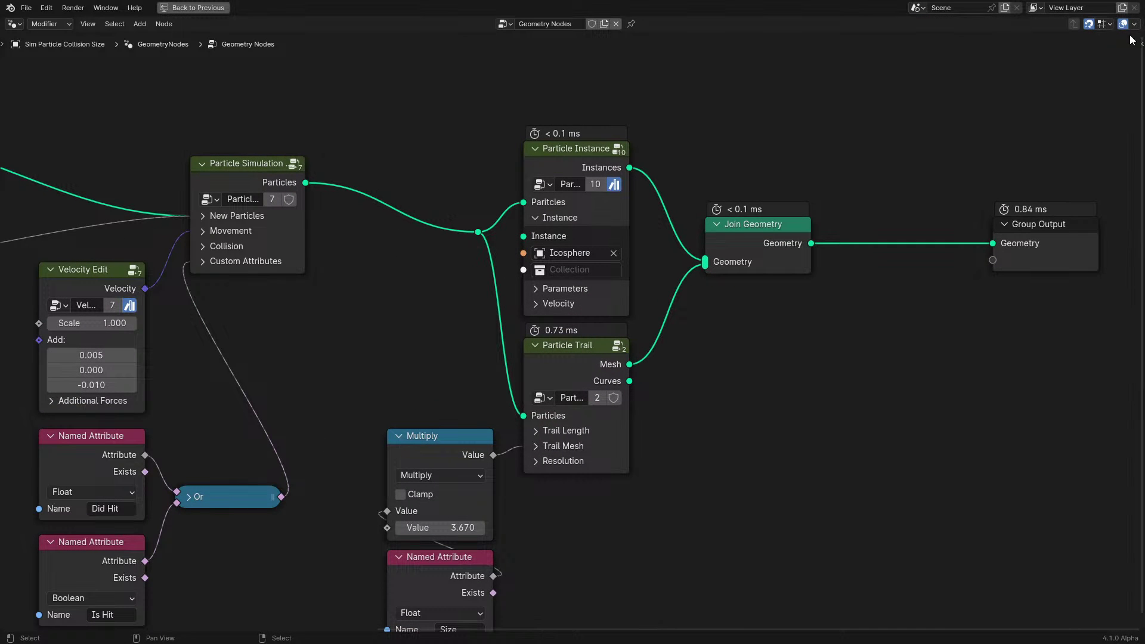
click(1071, 115)
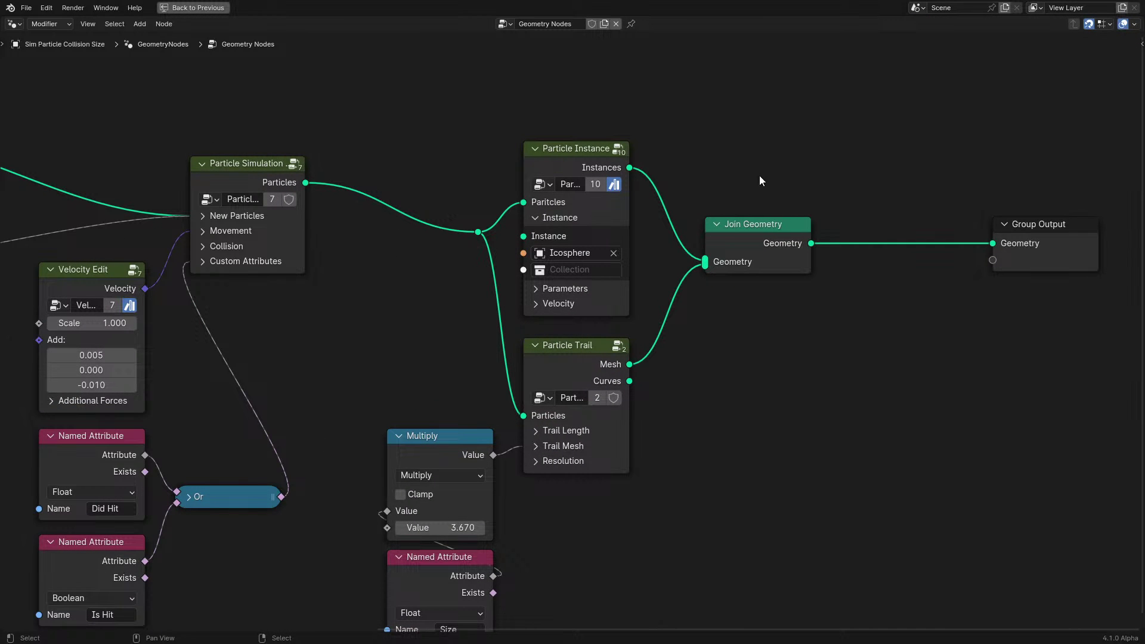
Examine the Particle Instance and Particle Trail nodes feeding Join Geometry, leaving both in their original places
middle_drag(585, 216, 698, 206)
middle_drag(627, 234, 519, 246)
scroll(537, 200, up, 1)
click(604, 182)
key(g)
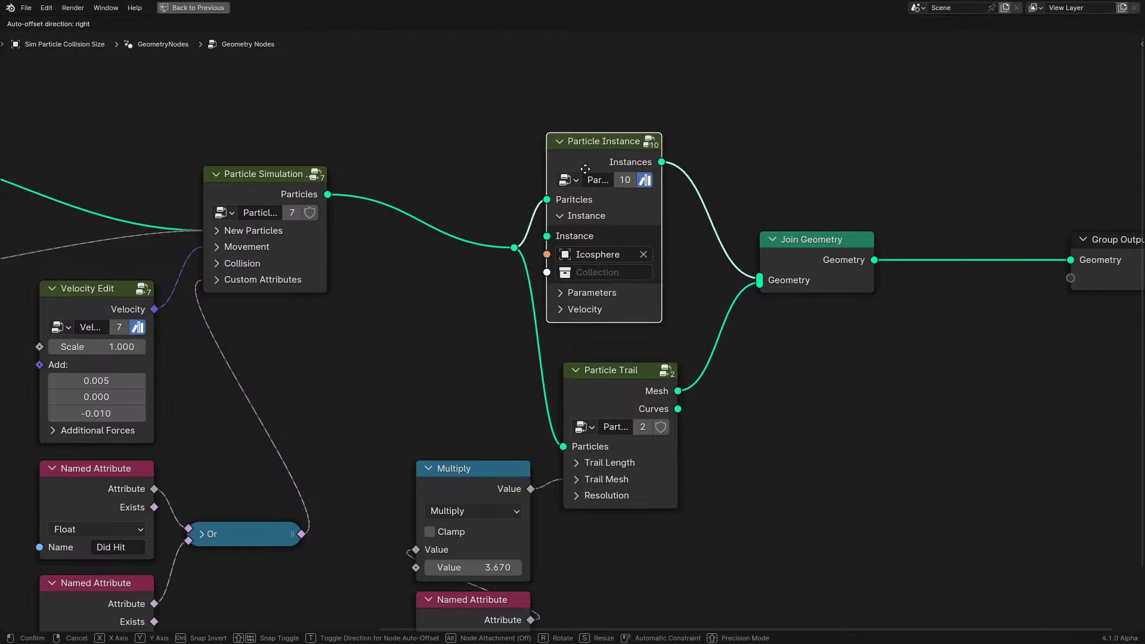
right_click(617, 157)
middle_drag(637, 408, 598, 318)
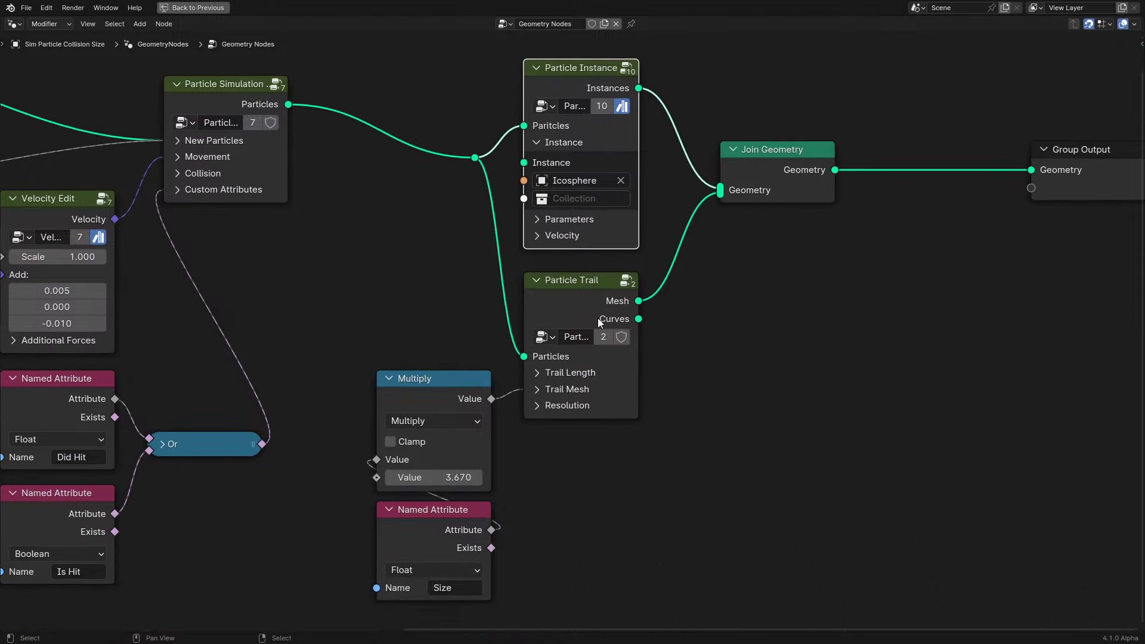
click(597, 320)
key(g)
mouse_move(597, 323)
mouse_down()
mouse_move(558, 291)
mouse_move(599, 309)
mouse_up()
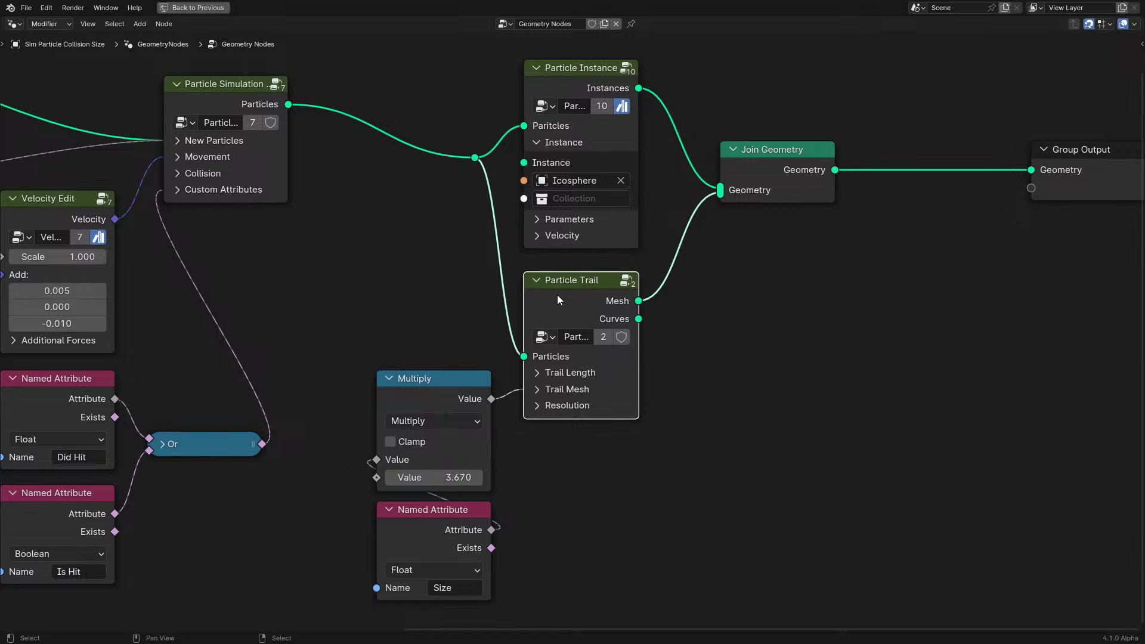
Restore the split layout, expand Trail Length on the Particle Trail node, try a Lifetime of 5, and undo it
key(ctrl+space)
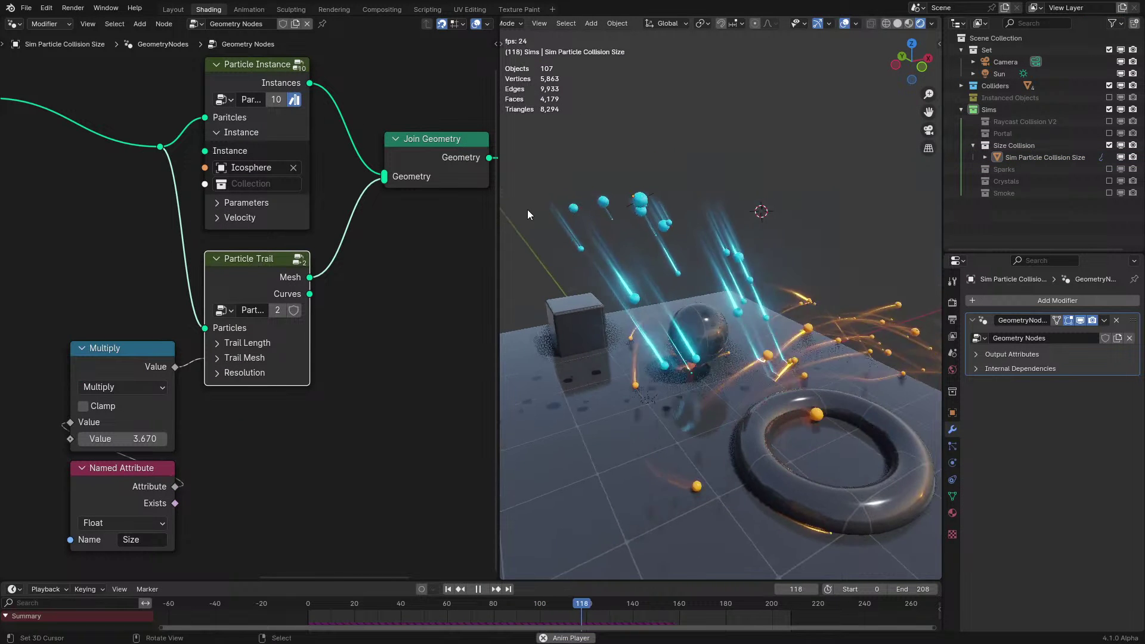
click(235, 343)
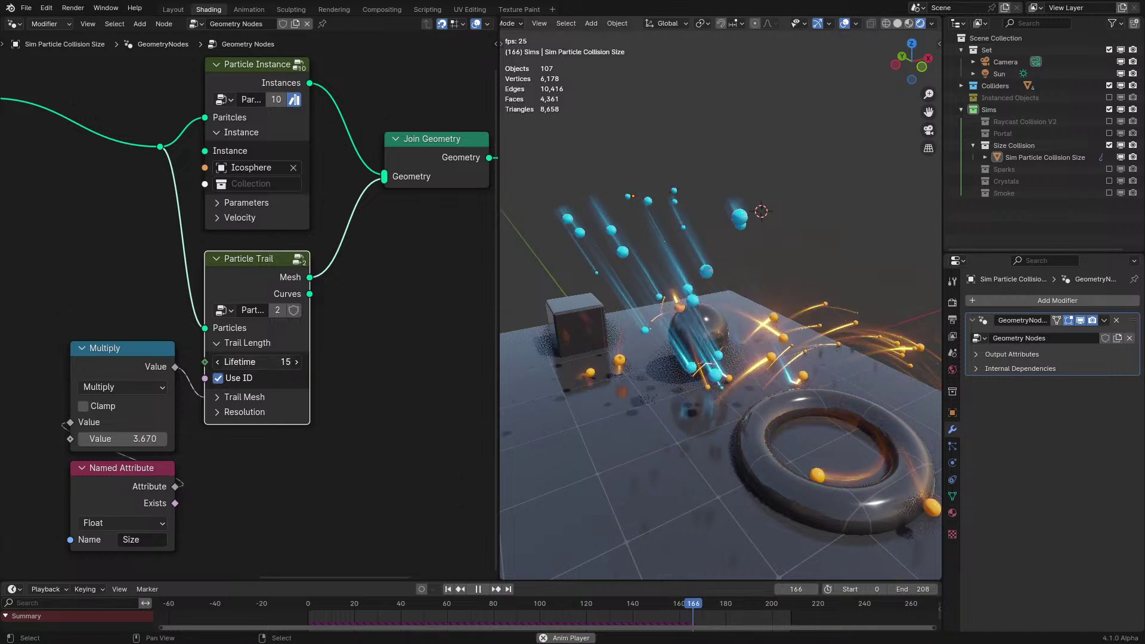
drag(256, 362, 227, 362)
click(285, 606)
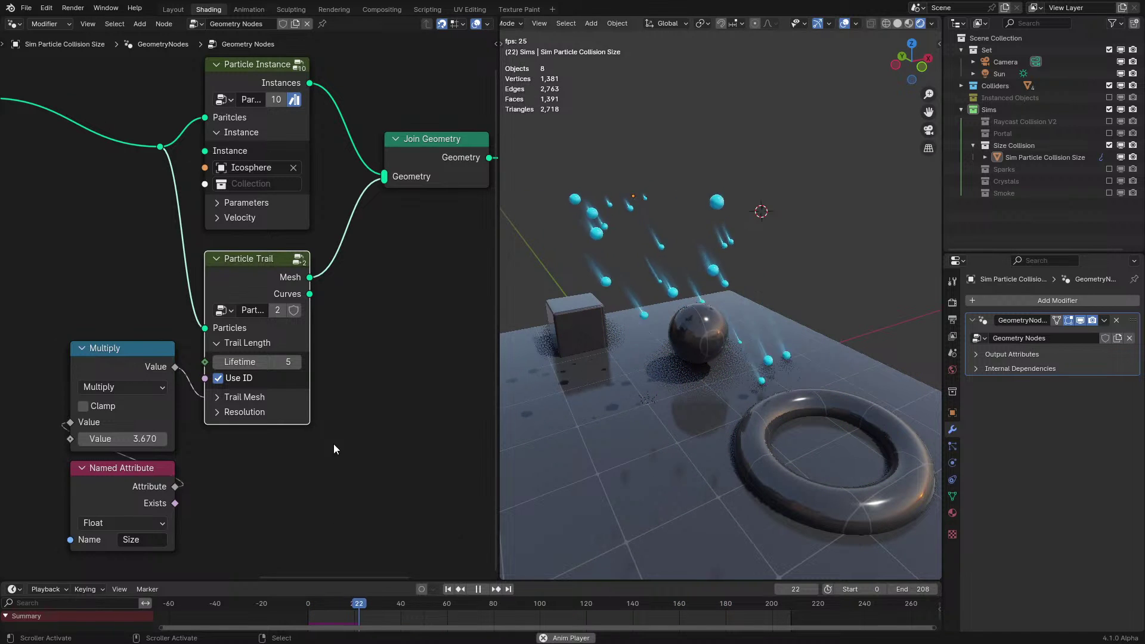
key(ctrl+z)
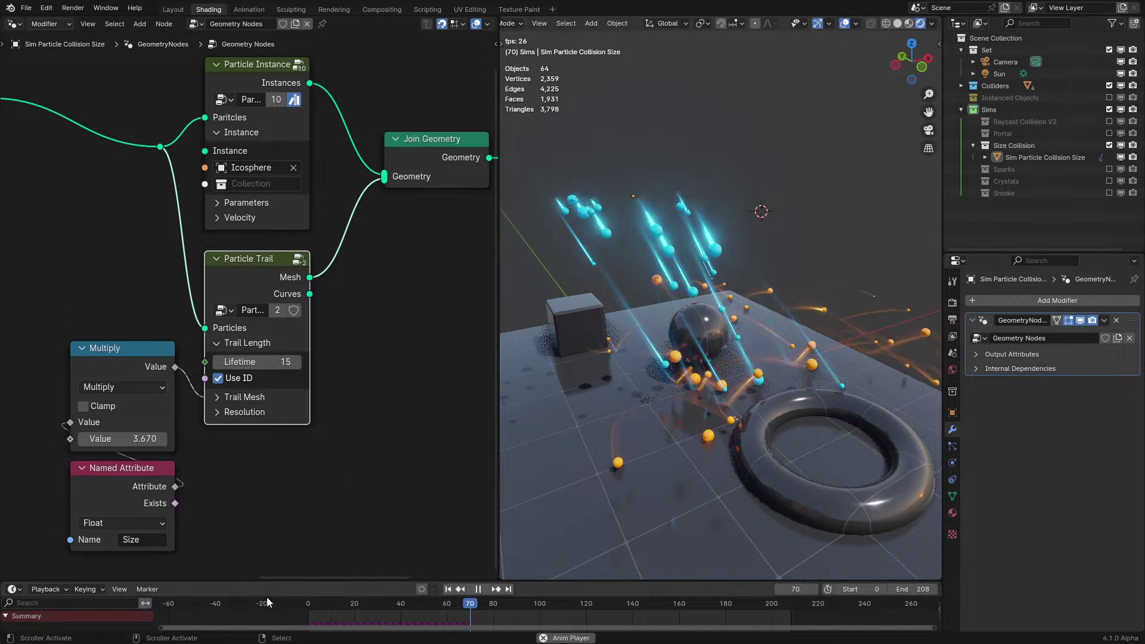
Set the Particle Trail Lifetime to 100 and replay the simulation to view the longer trails around the colliders
click(266, 605)
key(space)
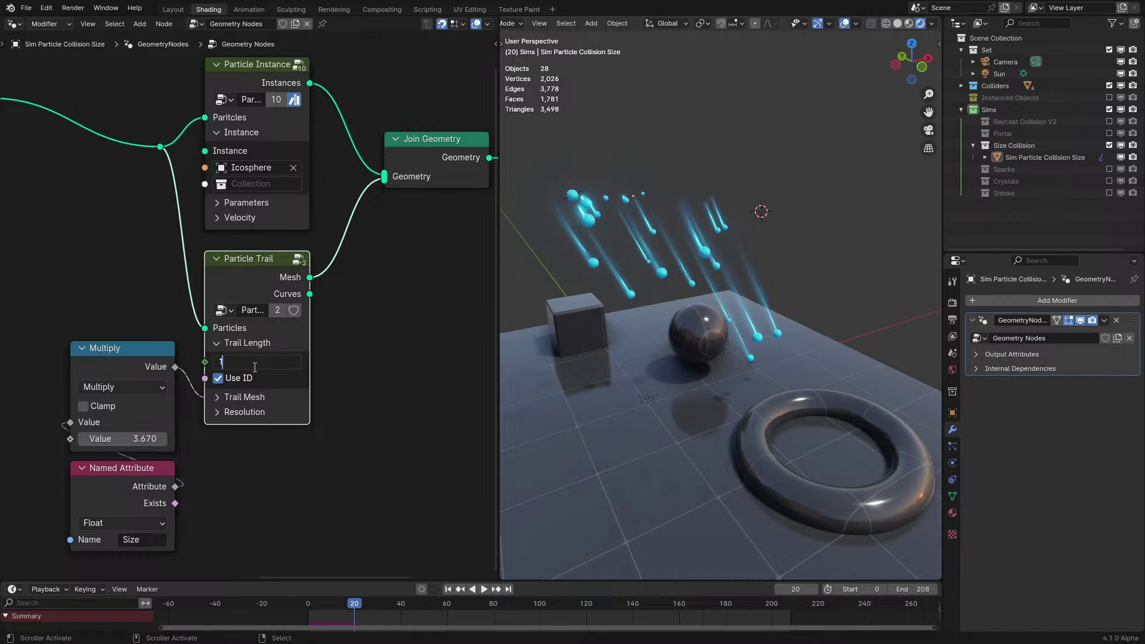
click(303, 604)
key(space)
scroll(735, 284, down, 4)
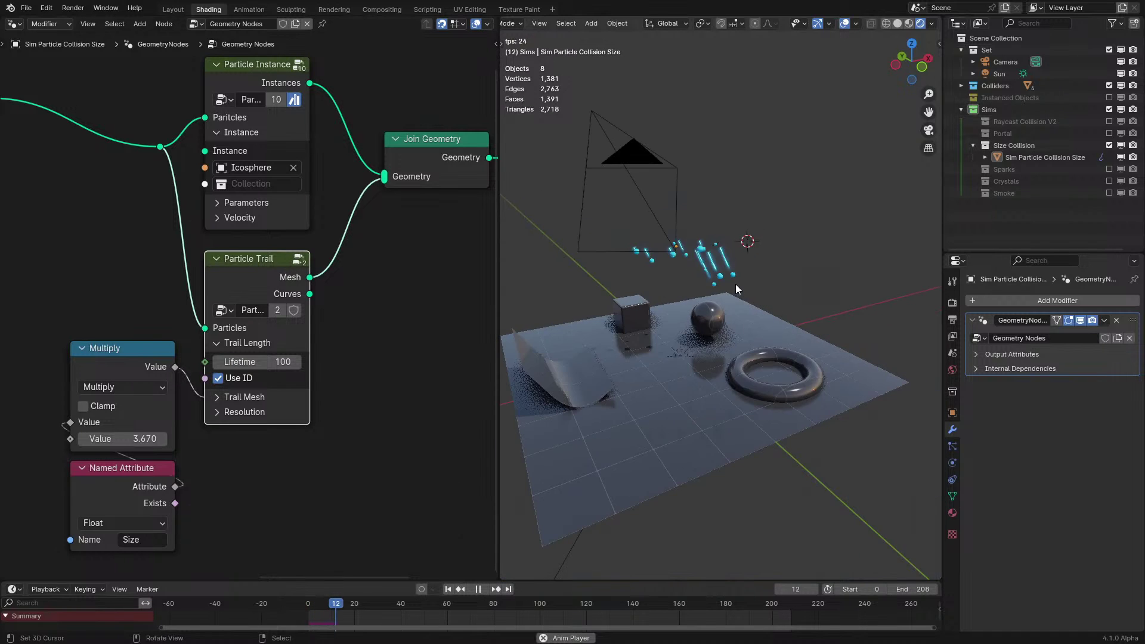
middle_drag(735, 280, 798, 316)
key(space)
key(space)
key(space)
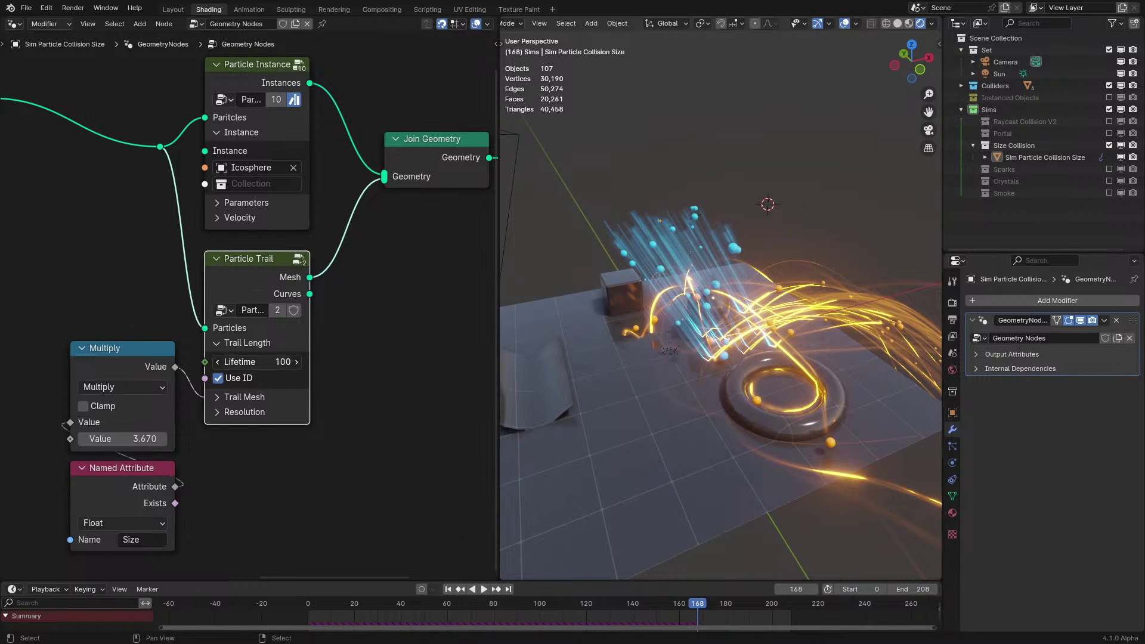
Set the Particle Trail Lifetime to 15 and maximize the node editor to show the whole tree
key(Return)
scroll(304, 331, down, 3)
key(ctrl+space)
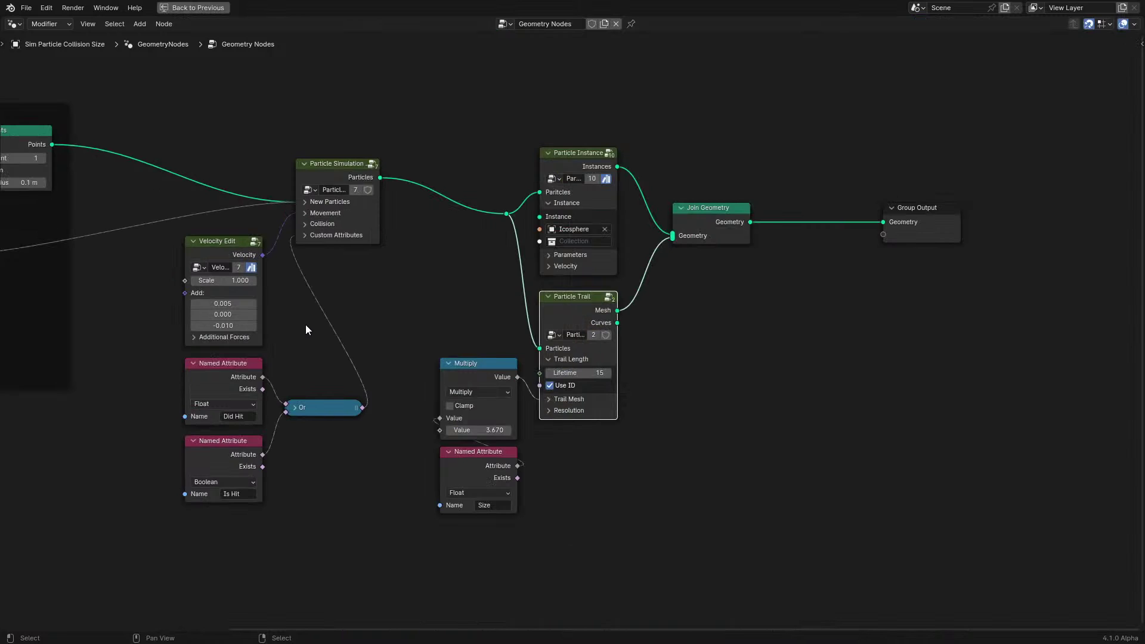
Examine the full node tree, including the Velocity Edit, hit attribute and Size attribute nodes around Particle Simulation
middle_drag(306, 325, 356, 351)
drag(401, 127, 635, 376)
middle_drag(512, 299, 756, 287)
scroll(756, 286, down, 1)
drag(432, 545, 556, 373)
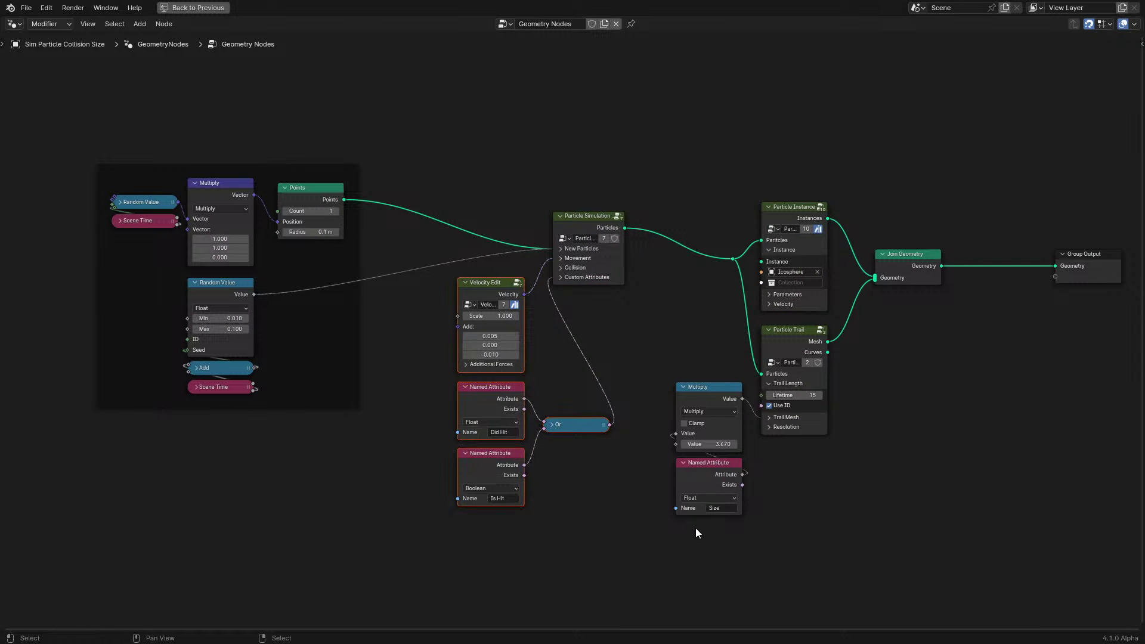
drag(696, 528, 704, 381)
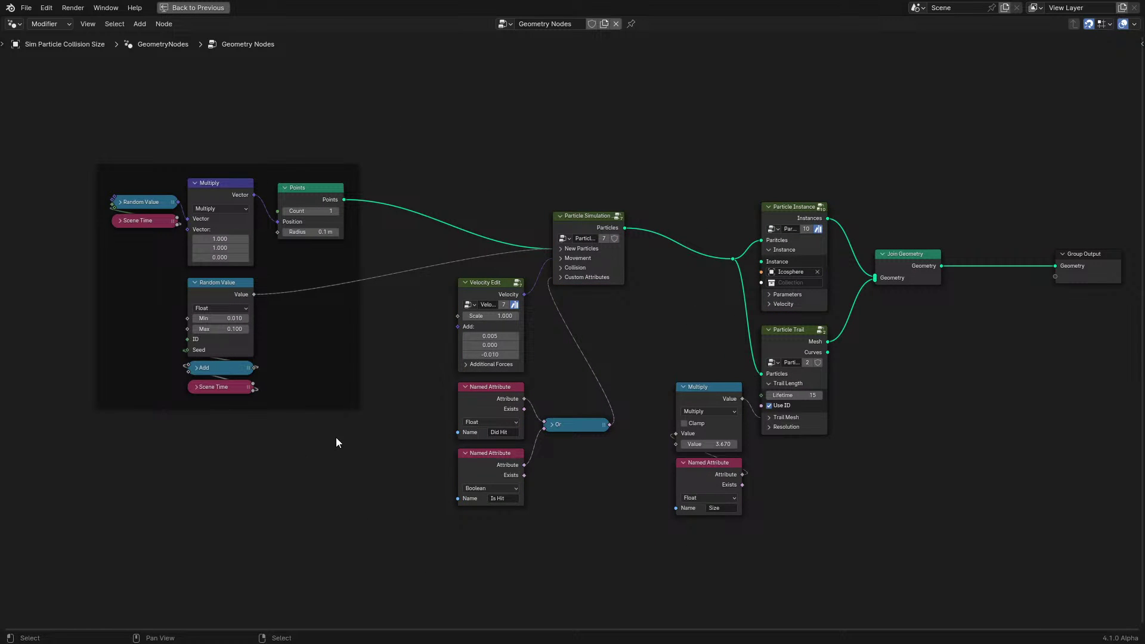
Restore the split layout and replay the size collision simulation with its trails
middle_drag(559, 338, 359, 416)
key(ctrl+space)
key(space)
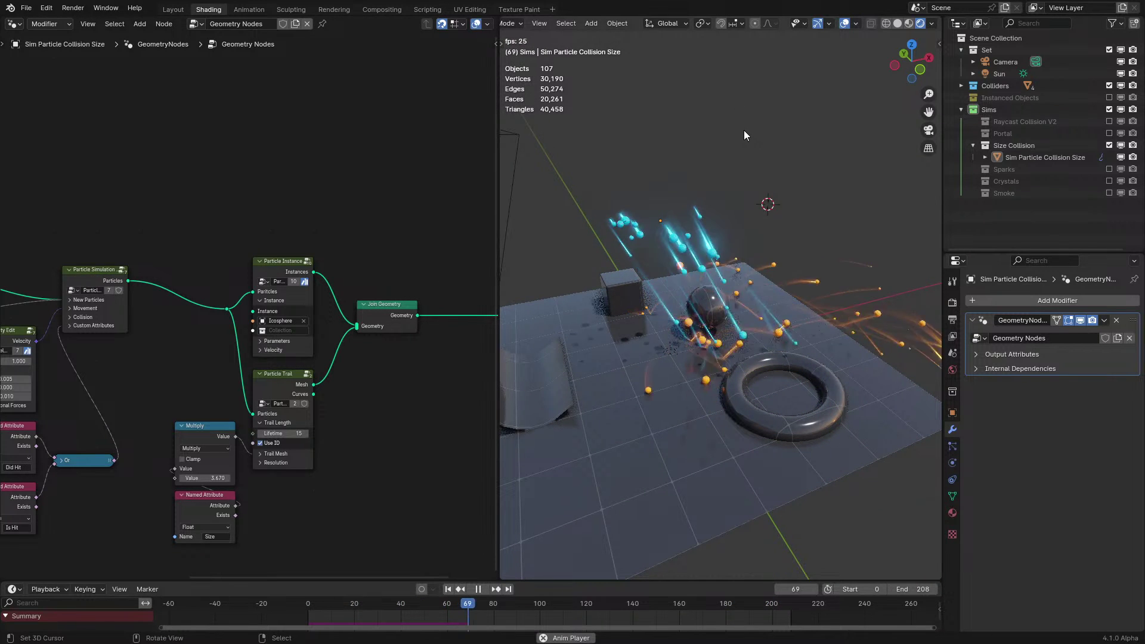
middle_drag(156, 281, 262, 281)
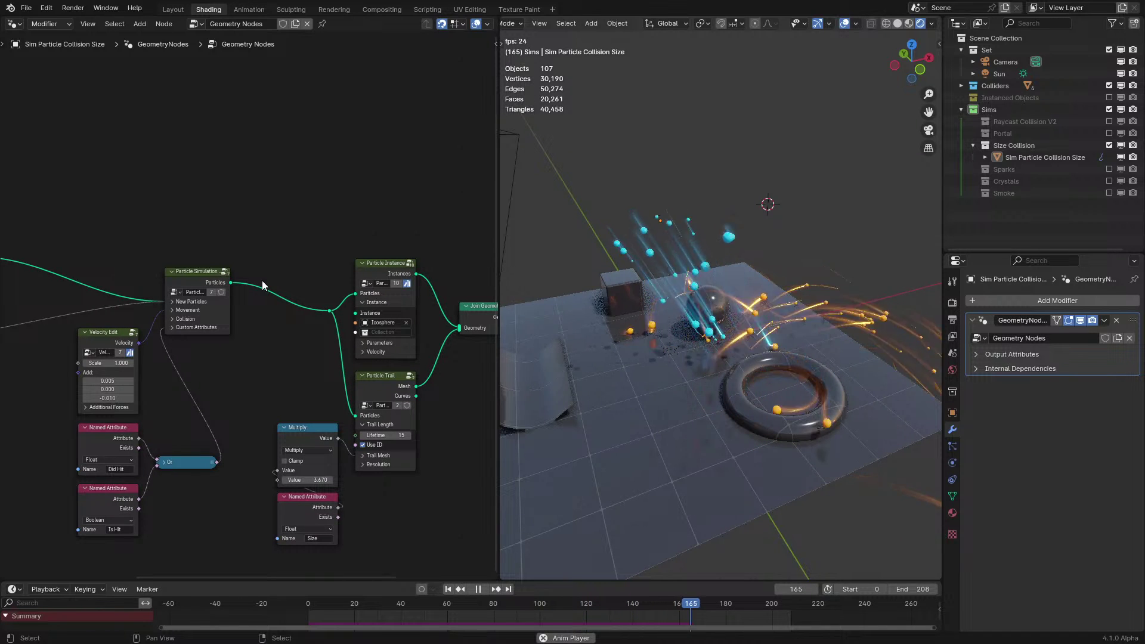
key(space)
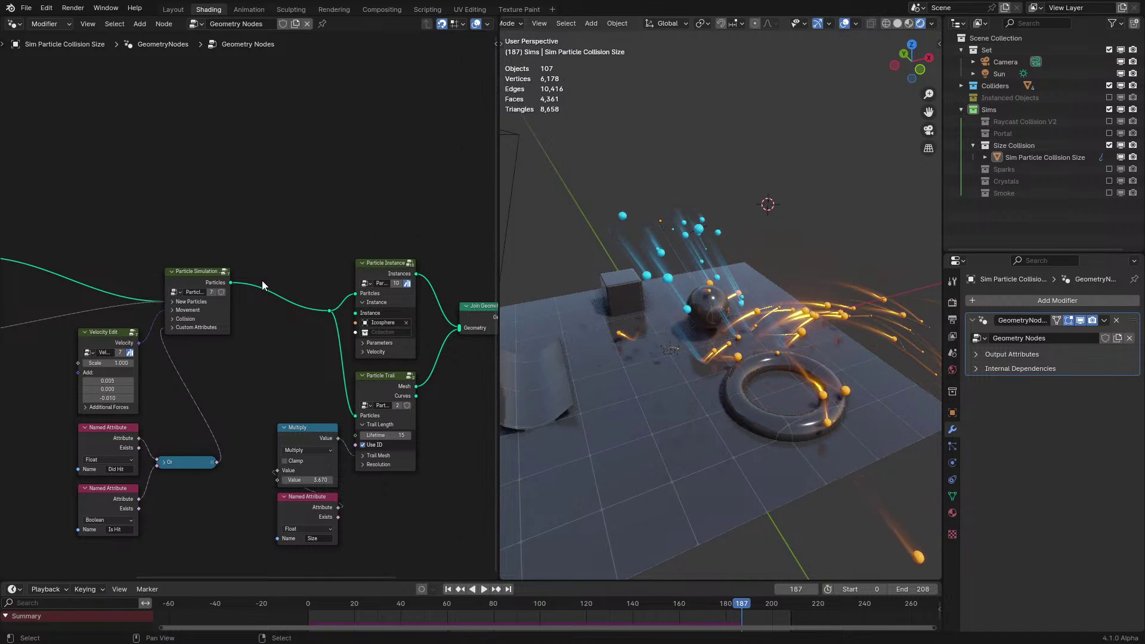
Disable the Size Collision collection, enable Crystals instead, and play the crystal simulation in a closer view
click(1110, 145)
click(1109, 157)
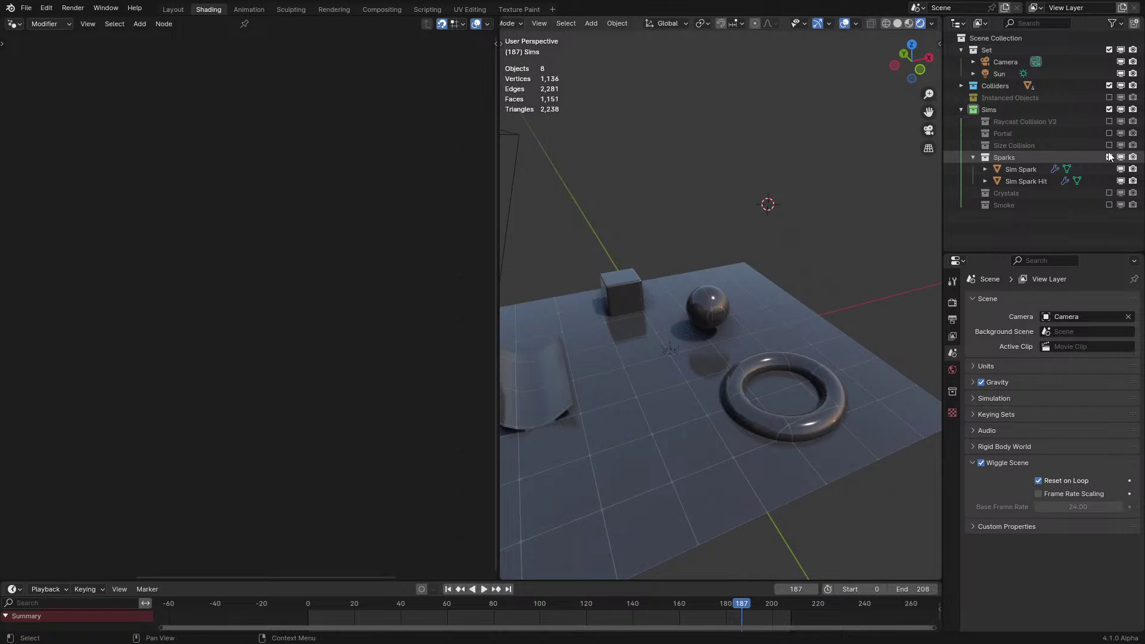
click(1110, 157)
click(1109, 169)
key(space)
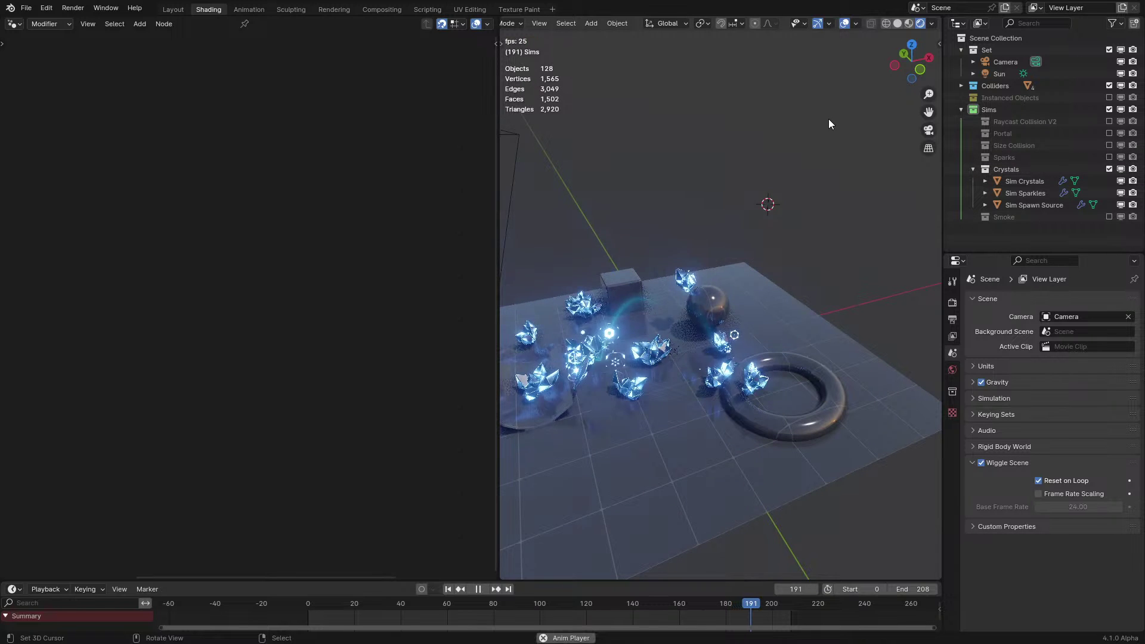
scroll(720, 266, up, 3)
shift+middle_drag(720, 266, 804, 225)
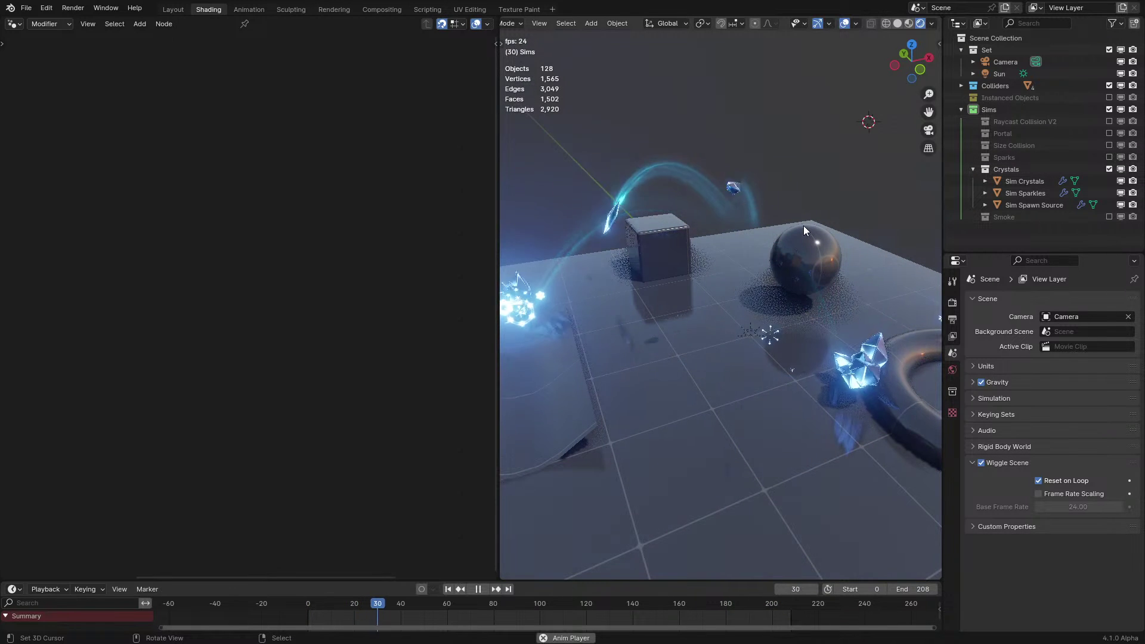
key(space)
Disconnect the Mix node from the Emission color in Sim Spawn Source's Trail M material and return to its geometry nodes
click(678, 188)
click(12, 25)
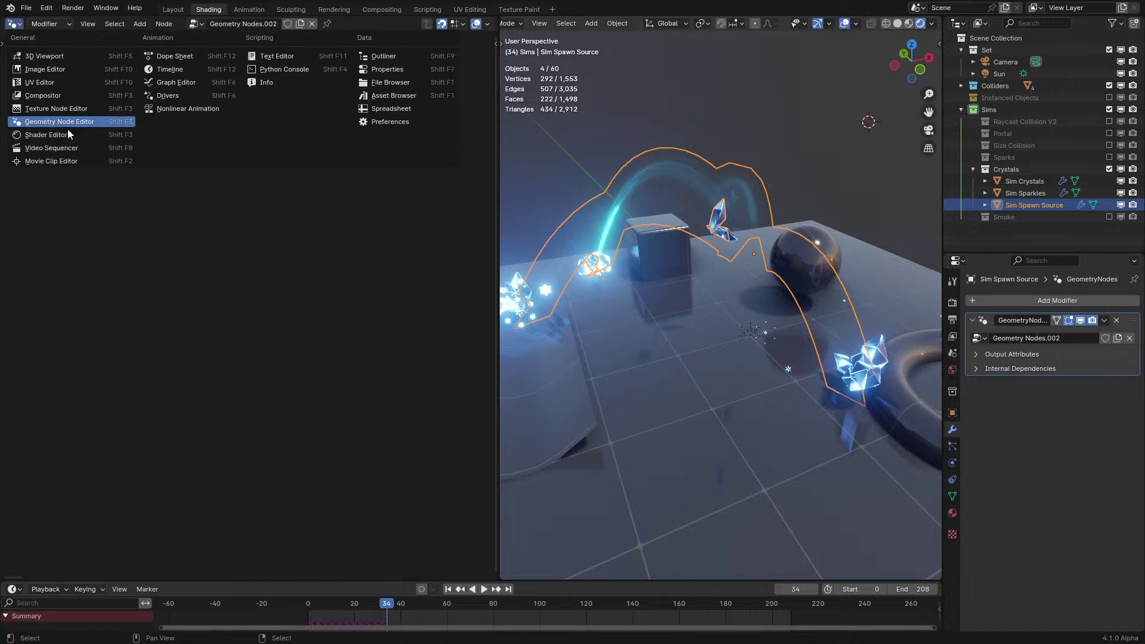
click(64, 131)
middle_drag(366, 329, 175, 405)
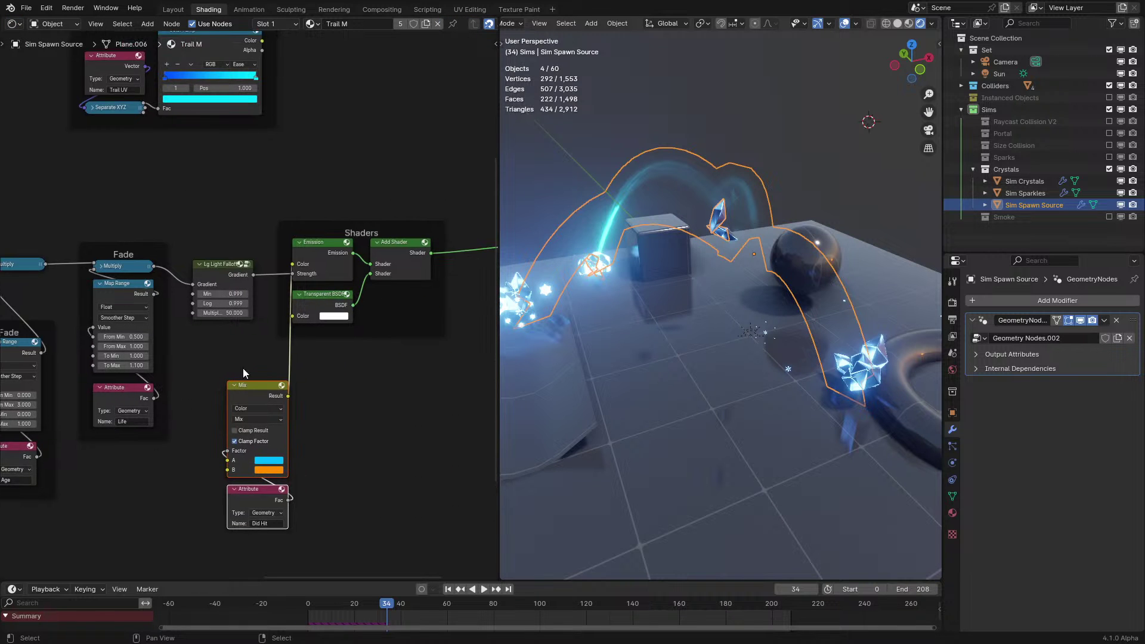
click(12, 25)
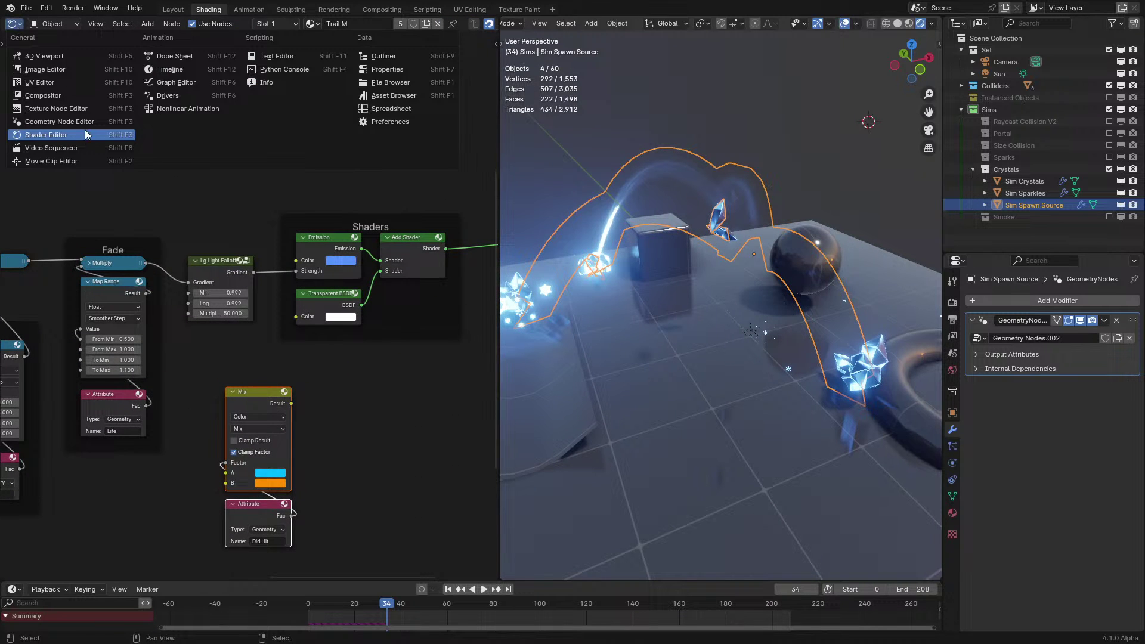
click(58, 121)
Play the crystal simulation and select the Sim Spawn Source trails in the viewport
click(650, 112)
key(space)
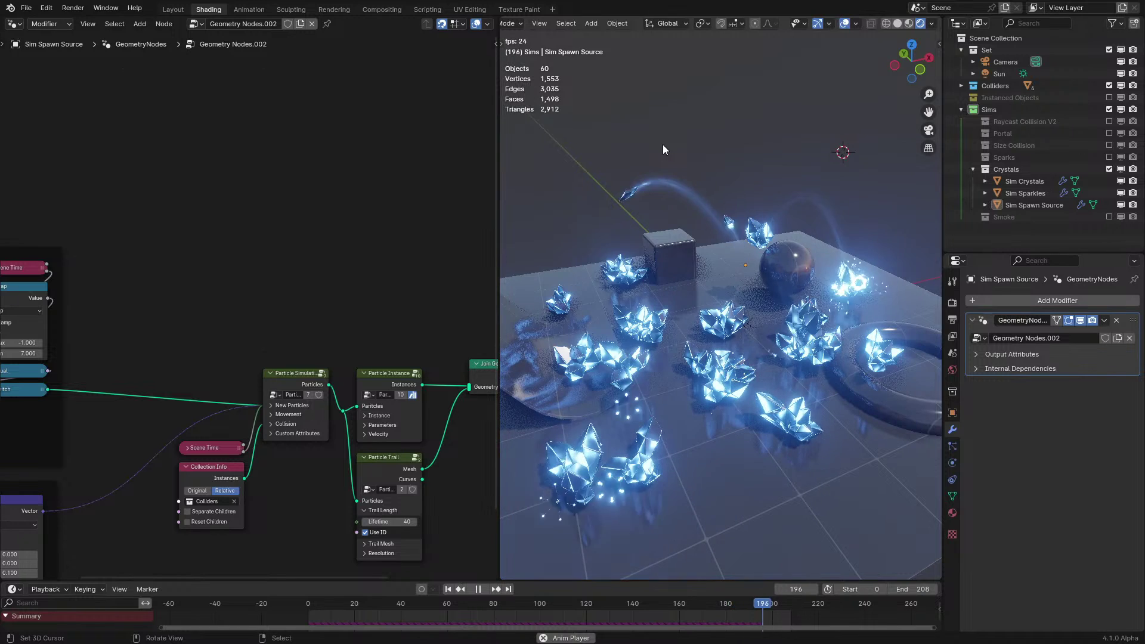
click(660, 203)
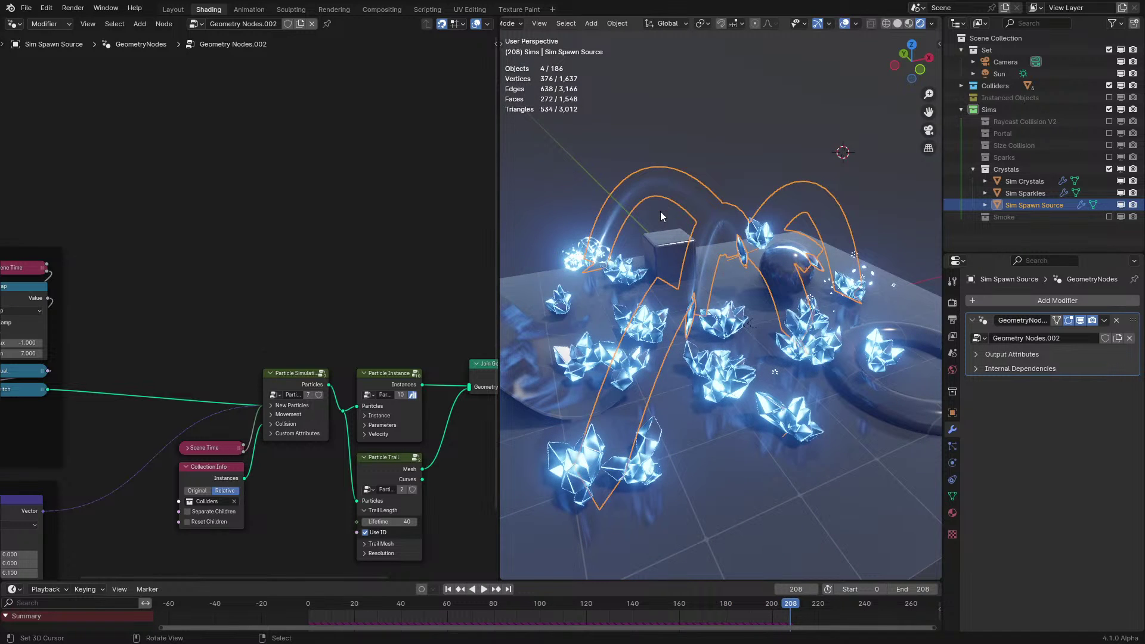
key(space)
middle_drag(268, 486, 319, 402)
key(space)
Maximize the node editor and examine how the framed Points, Wrap and Switch nodes feed Particle Simulation's New Particles input
key(ctrl+space)
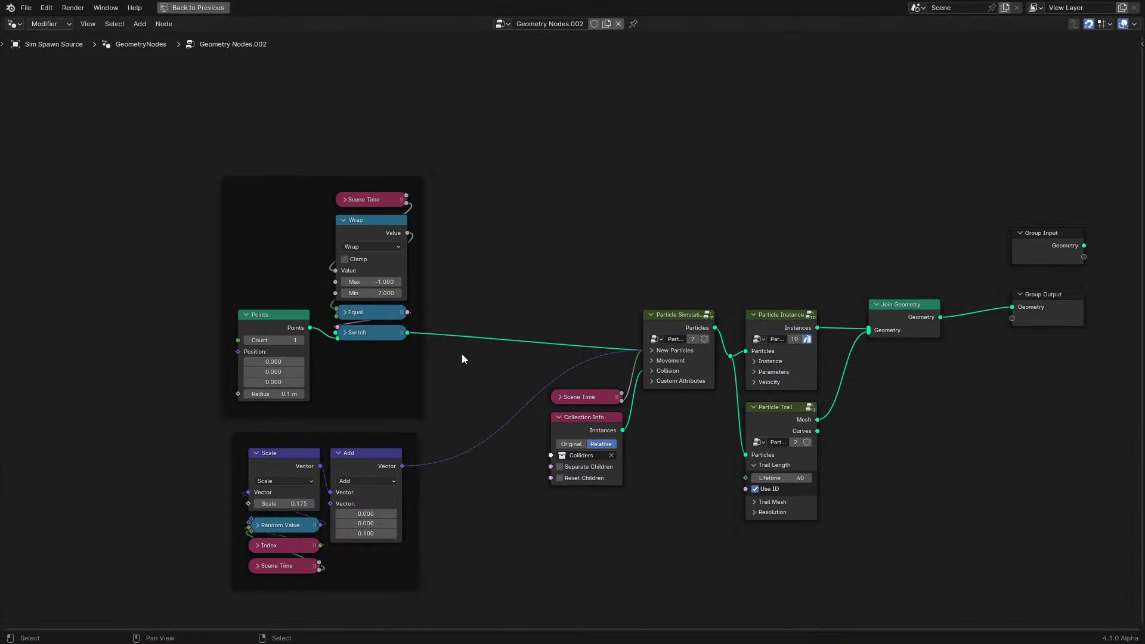
drag(170, 155, 392, 415)
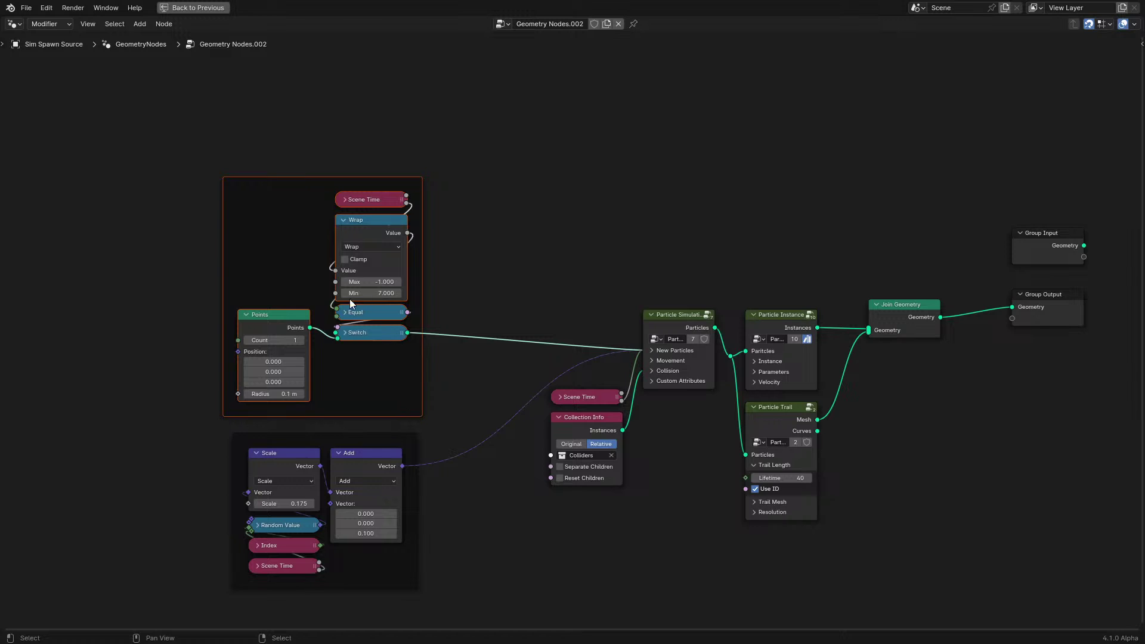
click(652, 351)
scroll(652, 352, up, 2)
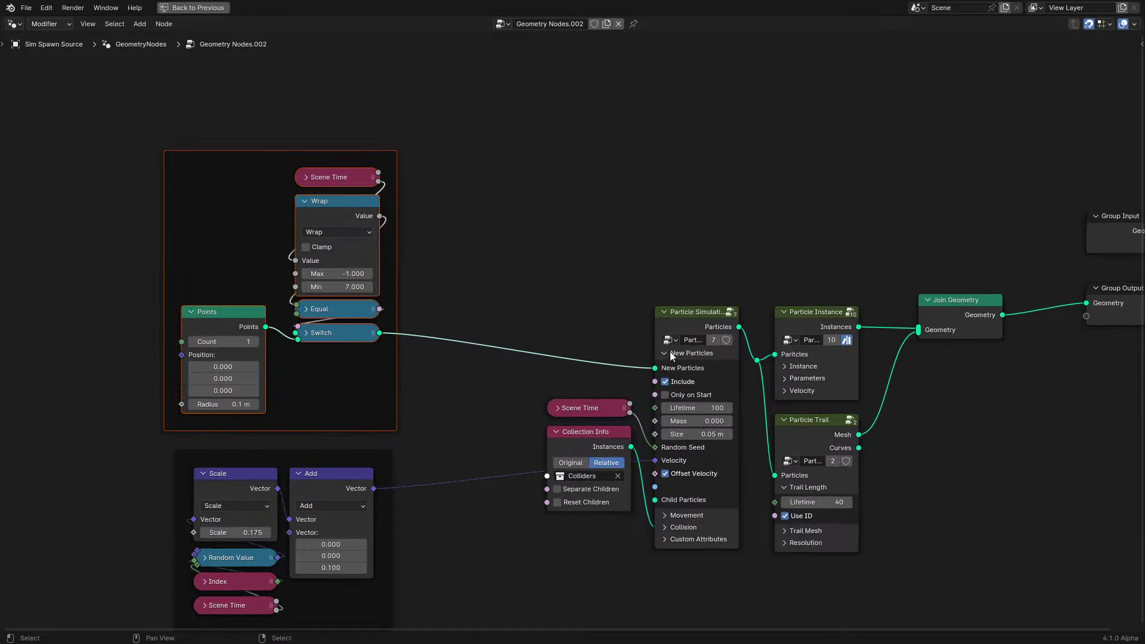
drag(379, 309, 525, 261)
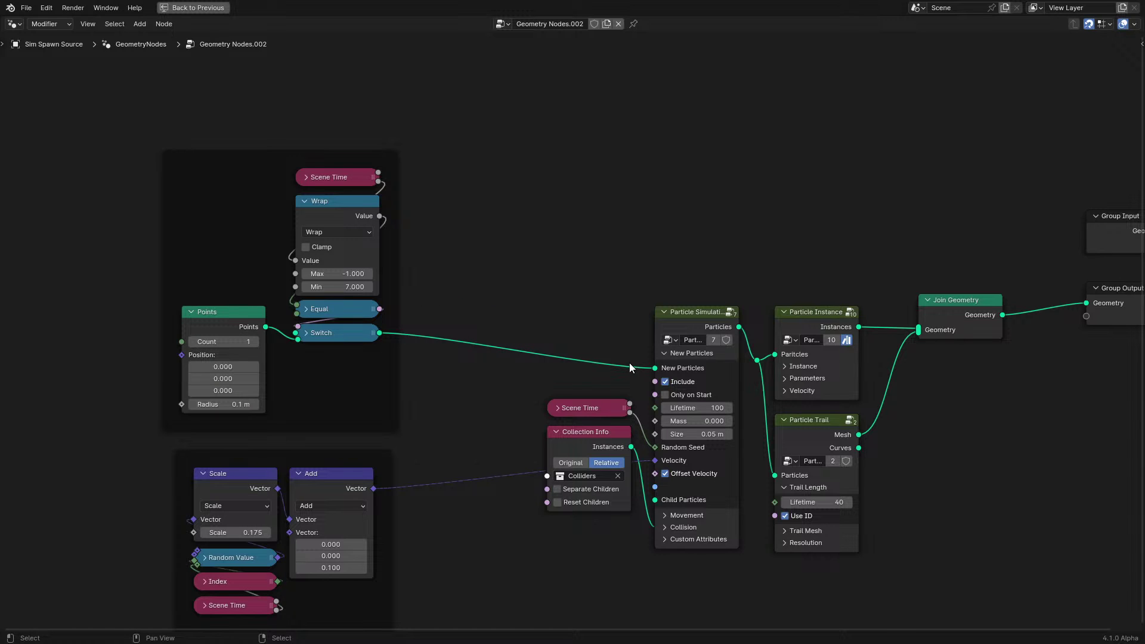
click(664, 353)
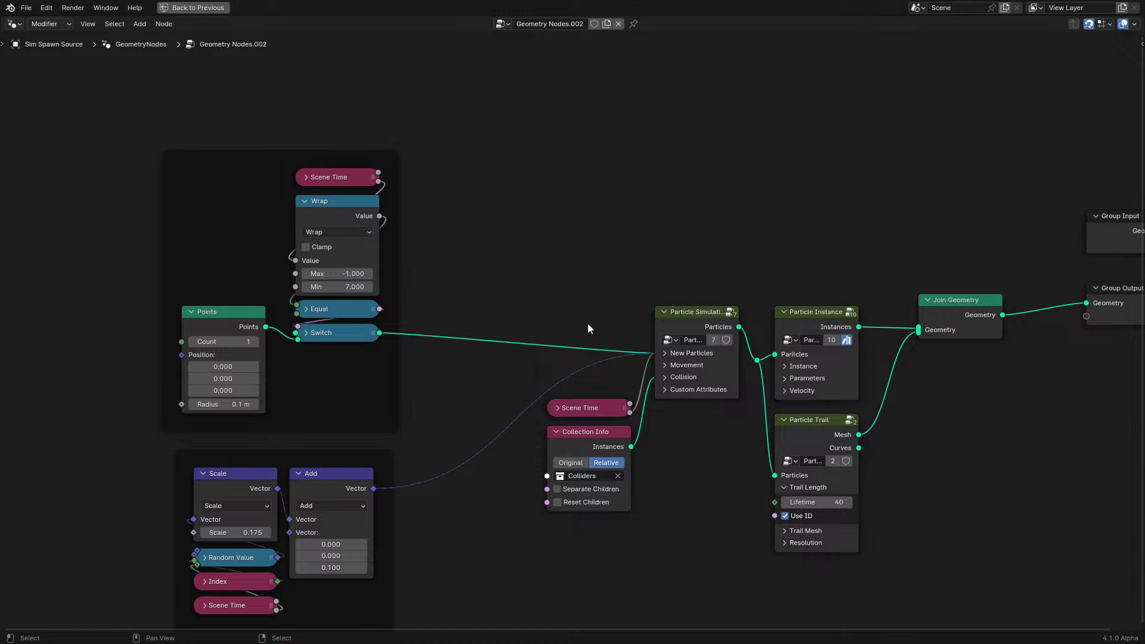
Expand New Particles on Particle Simulation to examine the framed Scale and Add nodes driving Velocity, and collapse it again
click(665, 353)
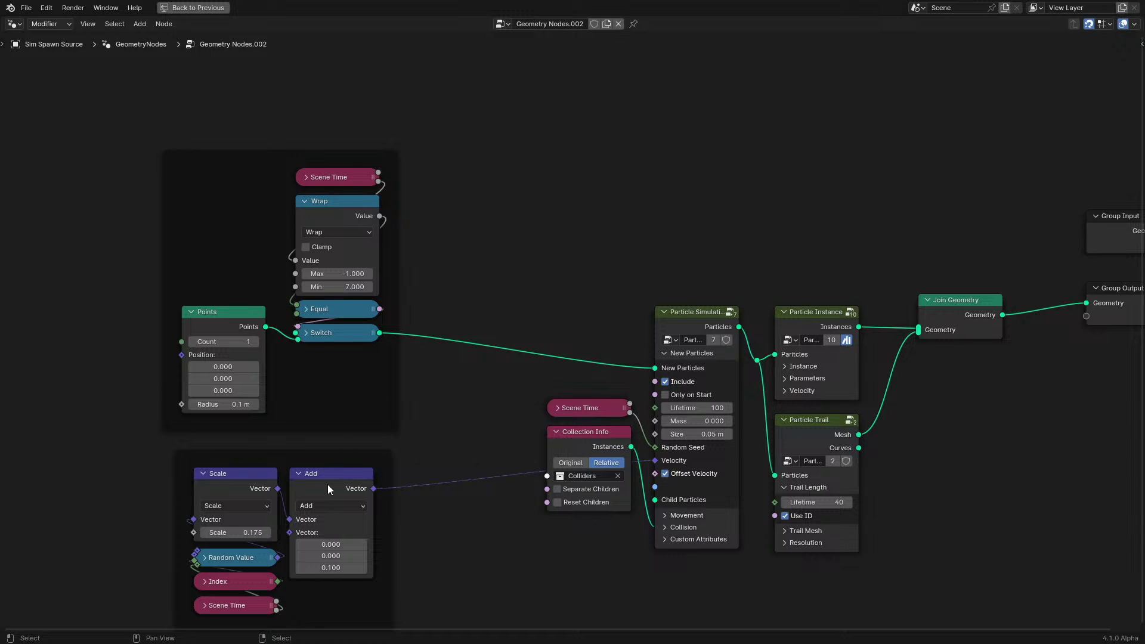
middle_drag(327, 485, 425, 401)
middle_drag(740, 304, 640, 366)
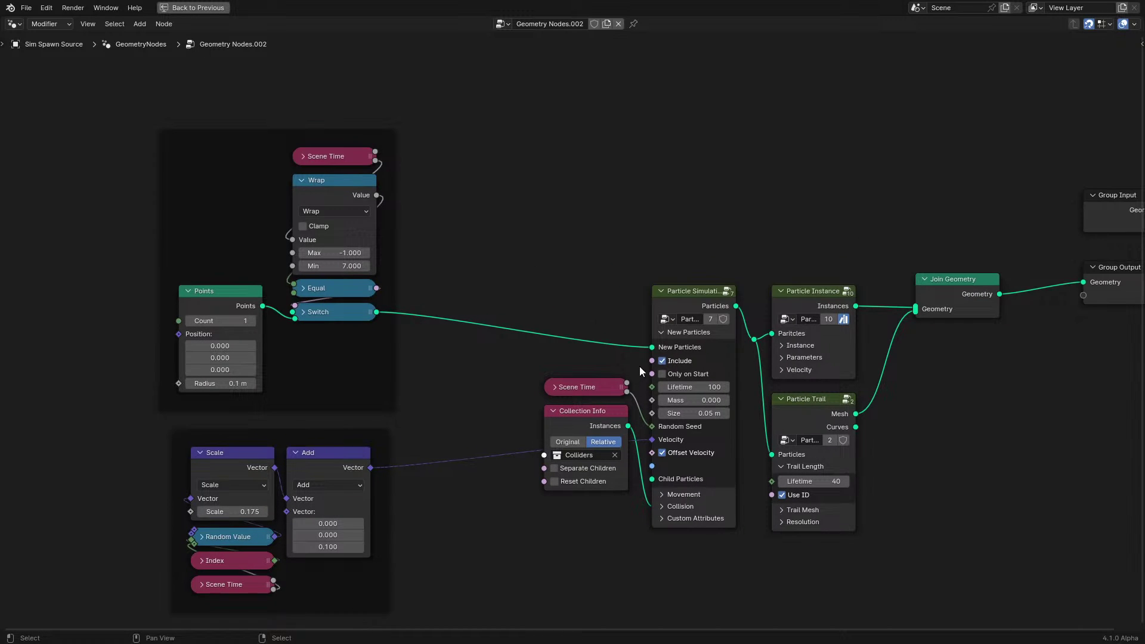
click(659, 331)
scroll(653, 343, up, 2)
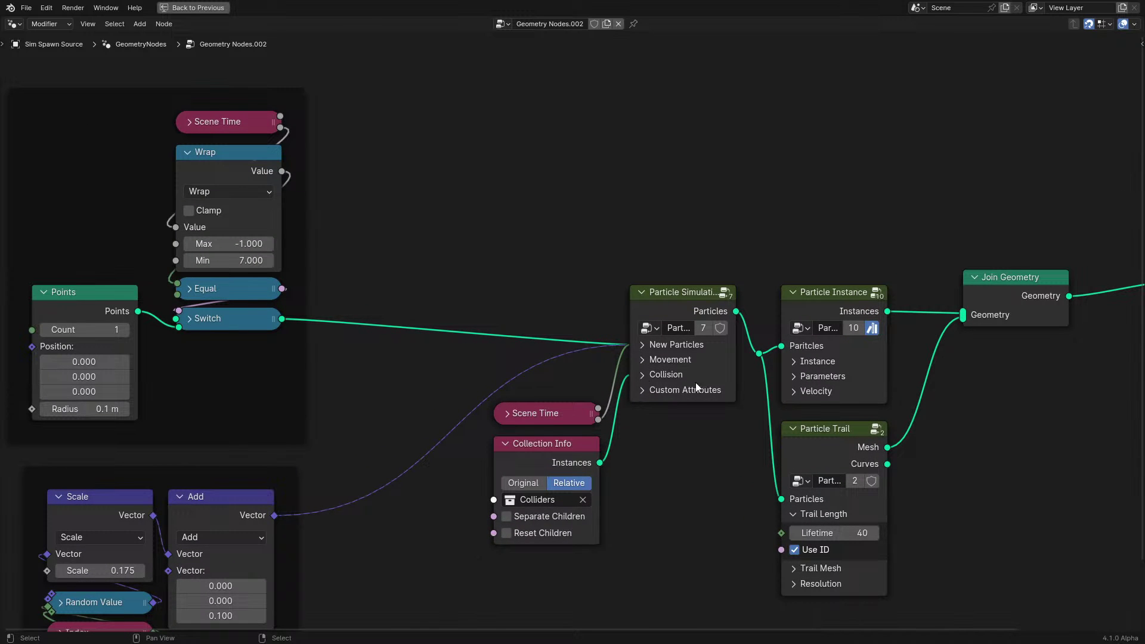
Expand Collision on Particle Simulation, delete the Collection Info node feeding Collider, and collapse the section
click(653, 375)
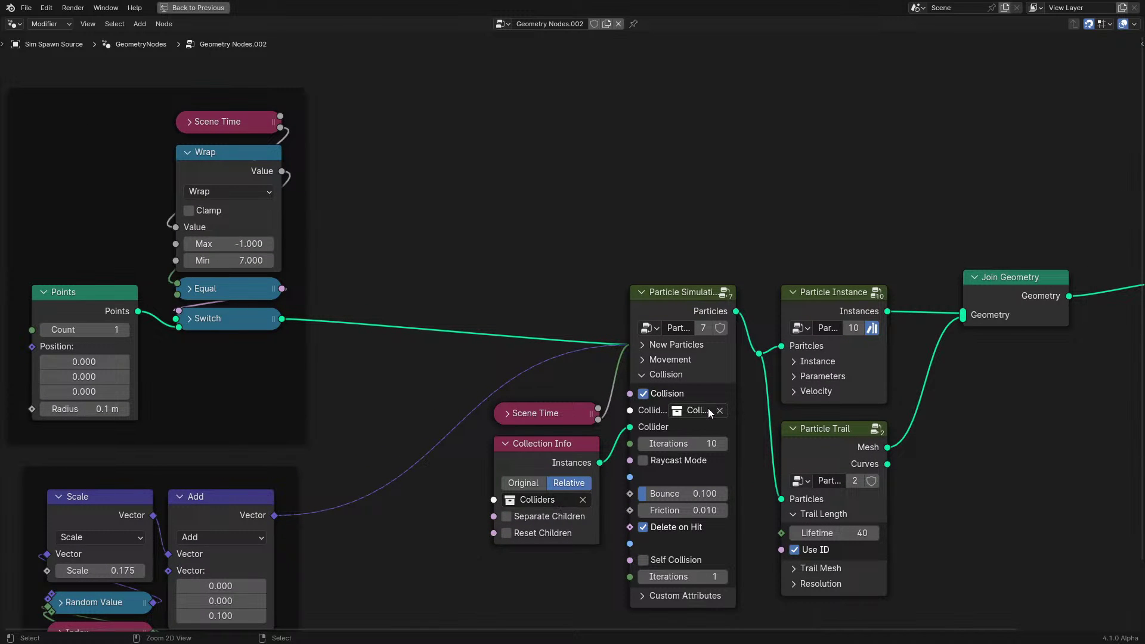
click(549, 446)
key(x)
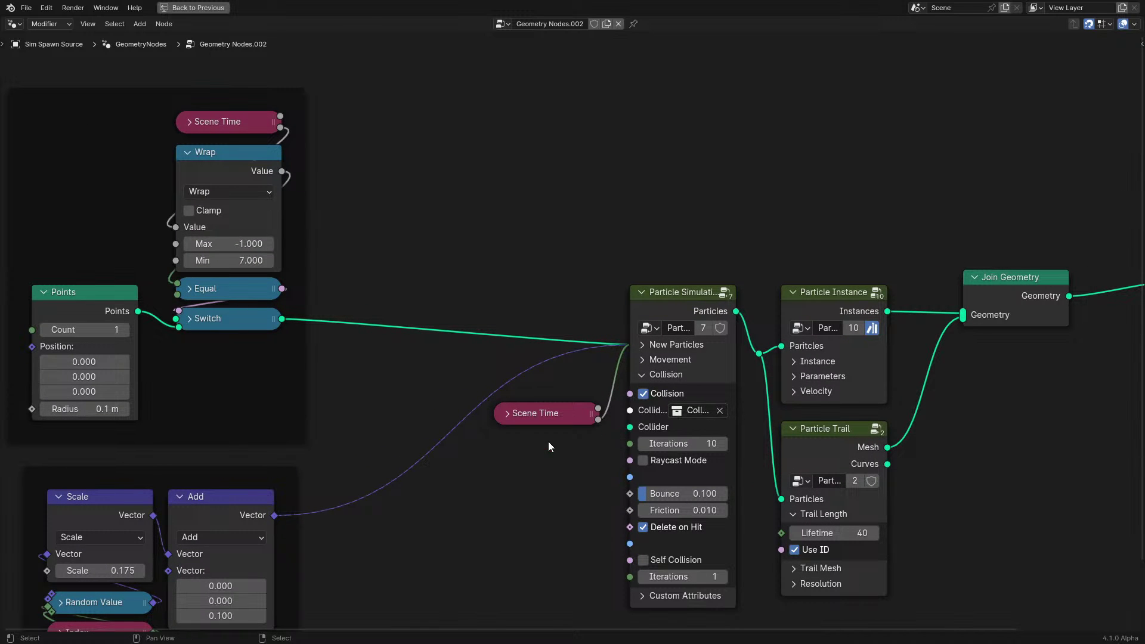
click(642, 374)
Restore the split layout to replay the crystals, and select Sim Sparkles to show its simulation and nodes
scroll(596, 365, right, 5)
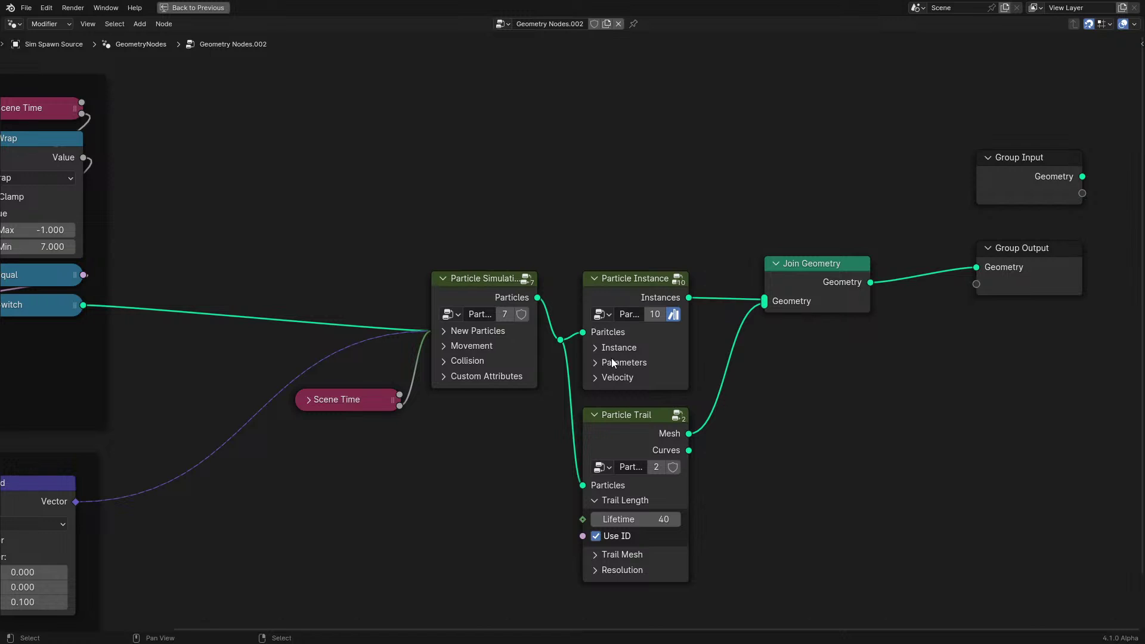
key(ctrl+space)
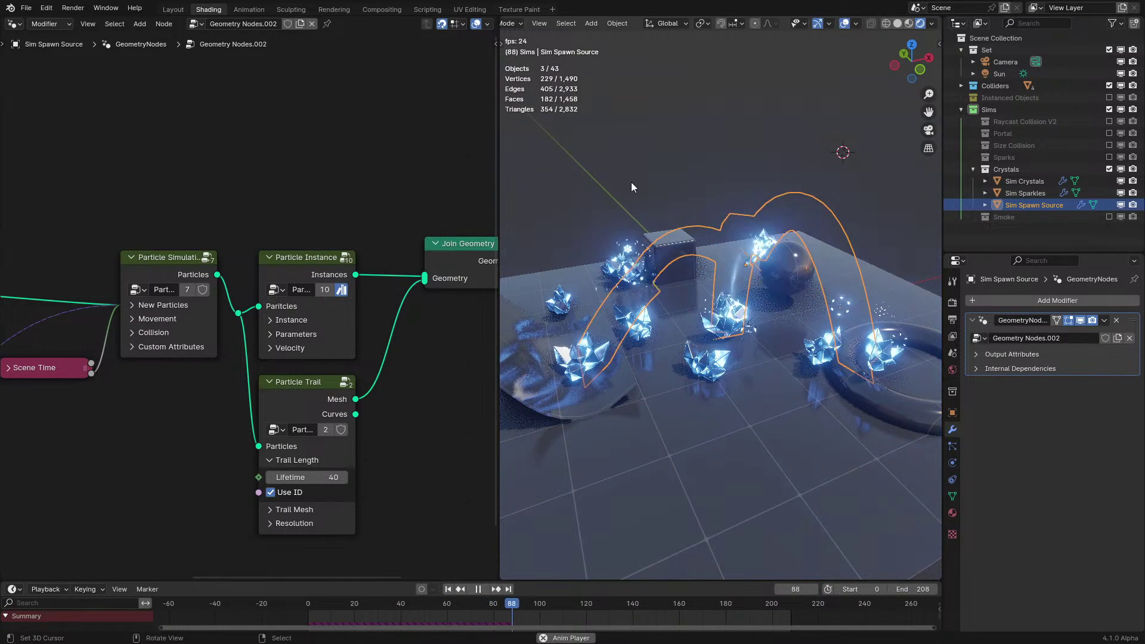
key(space)
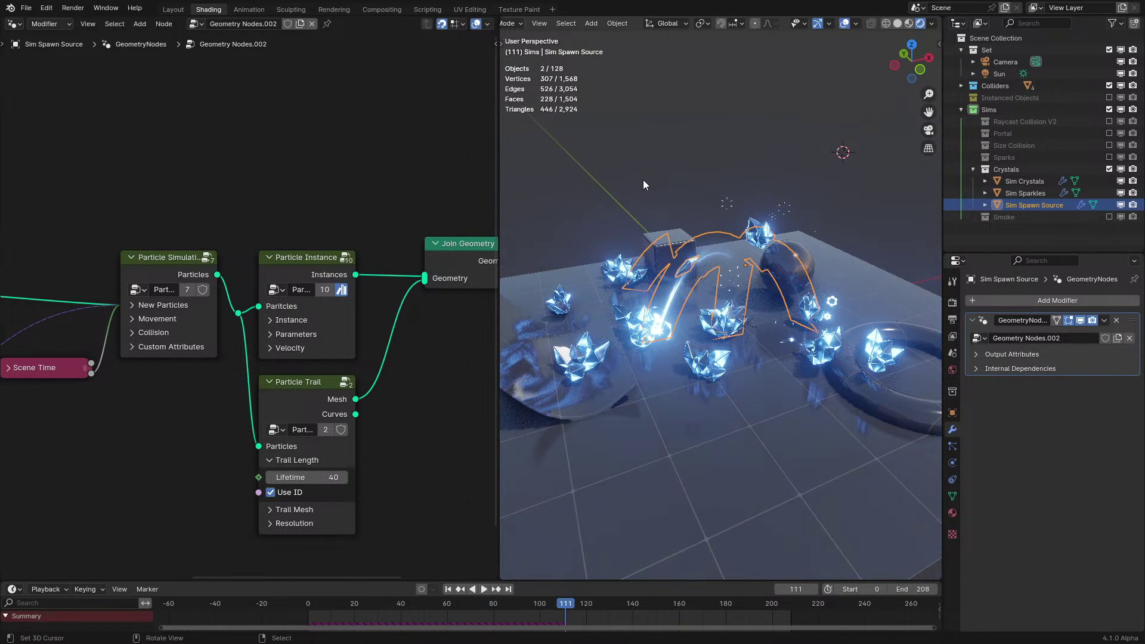
click(1025, 195)
key(space)
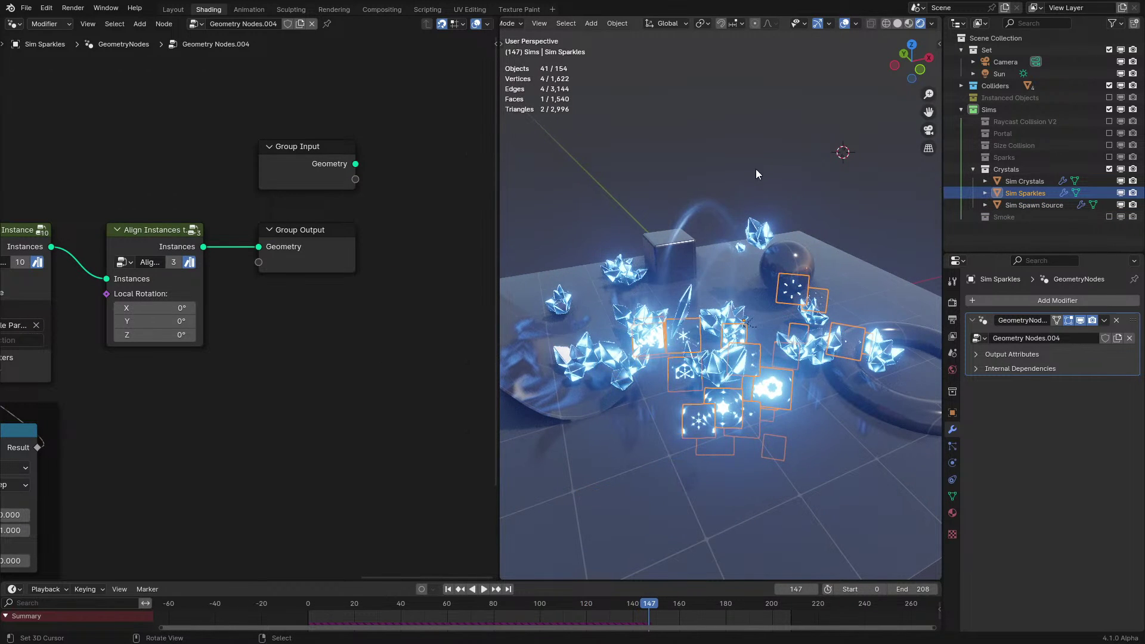
In the maximized node editor, move Velocity Edit beneath Particle Simulation and bring Child Particles with its velocity frame closer to it
key(ctrl+space)
middle_drag(209, 345, 810, 300)
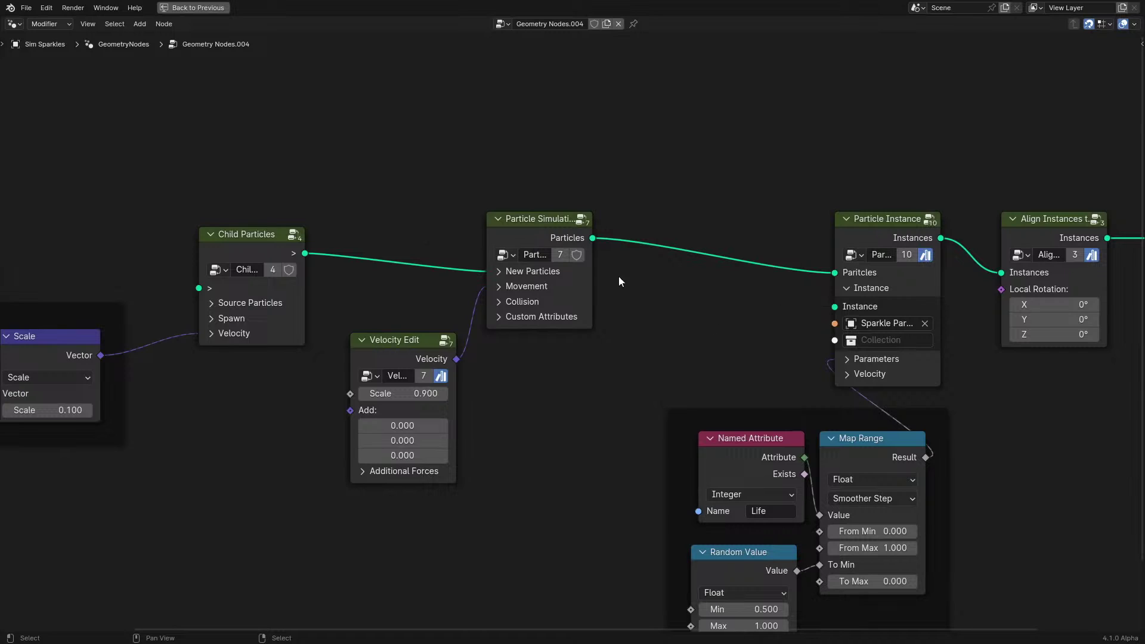
middle_drag(395, 242, 526, 293)
drag(524, 397, 661, 413)
drag(100, 274, 427, 479)
key(g)
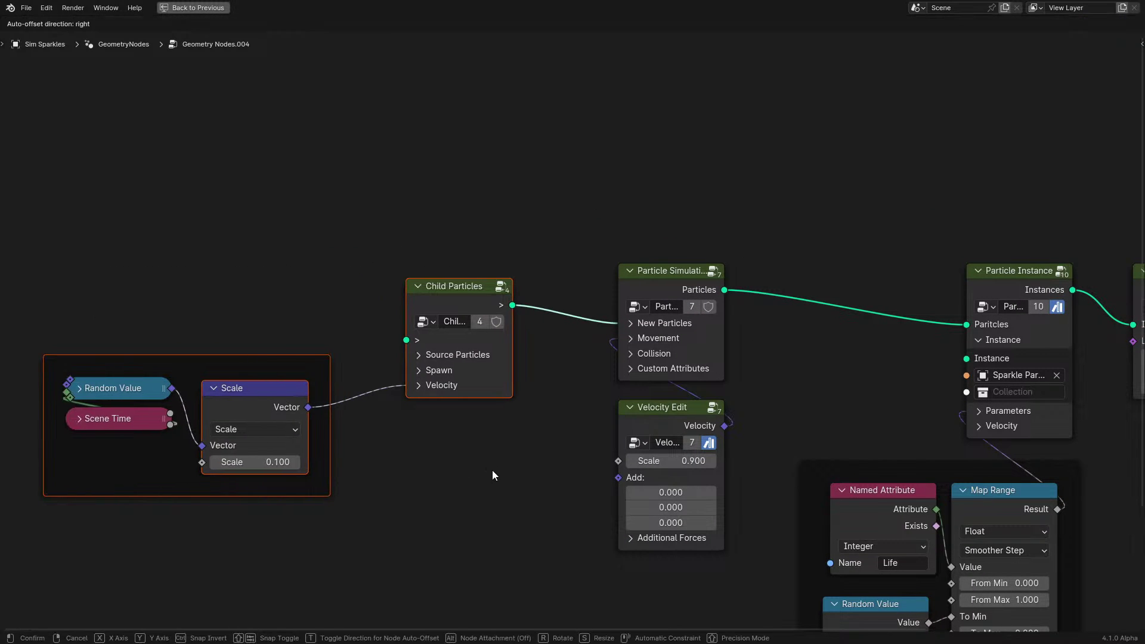
click(493, 469)
click(493, 469)
drag(291, 278, 427, 471)
key(g)
click(453, 469)
Expand Source Particles on the Child Particles node and briefly replay the sparkles in the split layout
click(432, 342)
click(485, 511)
mouse_move(458, 448)
middle_down()
mouse_move(466, 476)
mouse_move(497, 468)
middle_up()
key(ctrl+space)
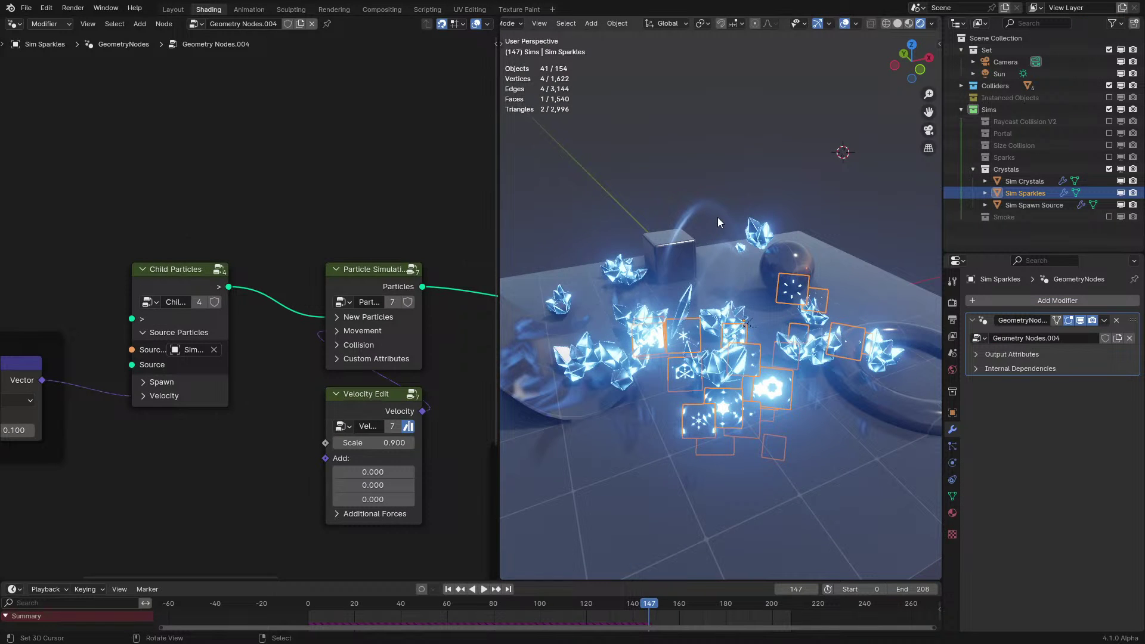
key(space)
key(space)
Maximize the node editor and examine the Spawn settings of Child Particles, collapsing them again
middle_drag(128, 355, 282, 397)
key(ctrl+space)
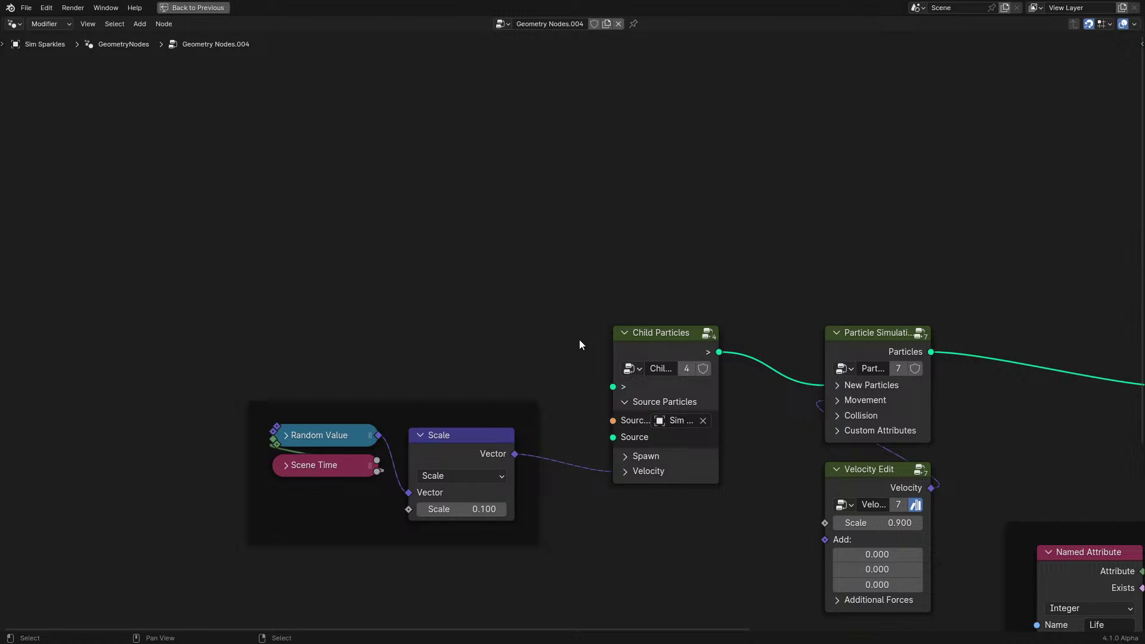
scroll(580, 374, up, 2)
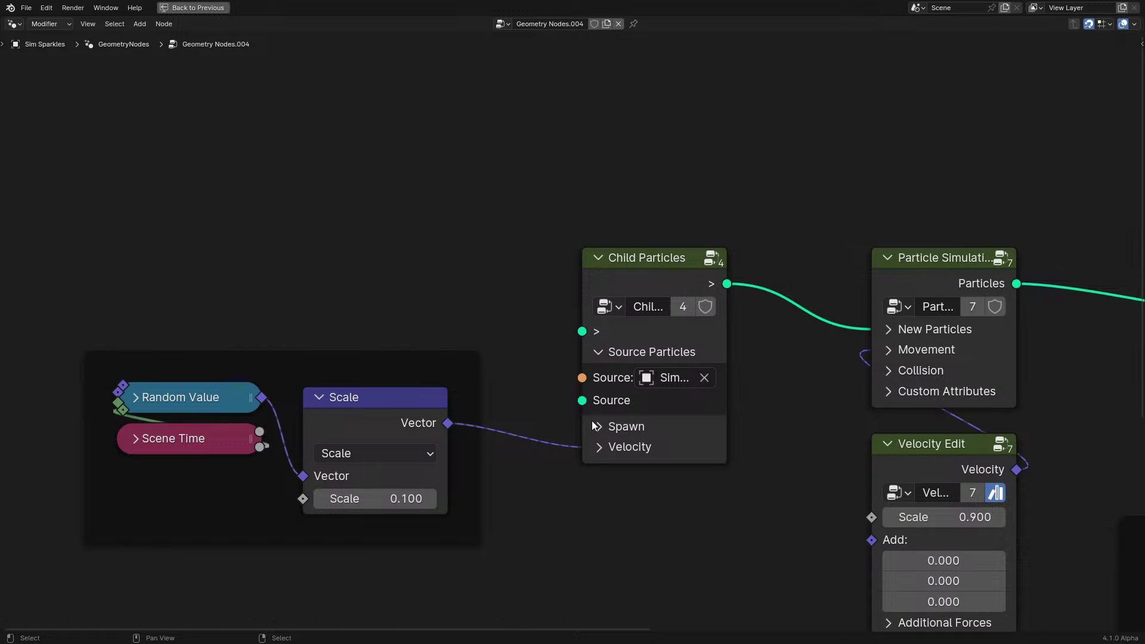
click(601, 426)
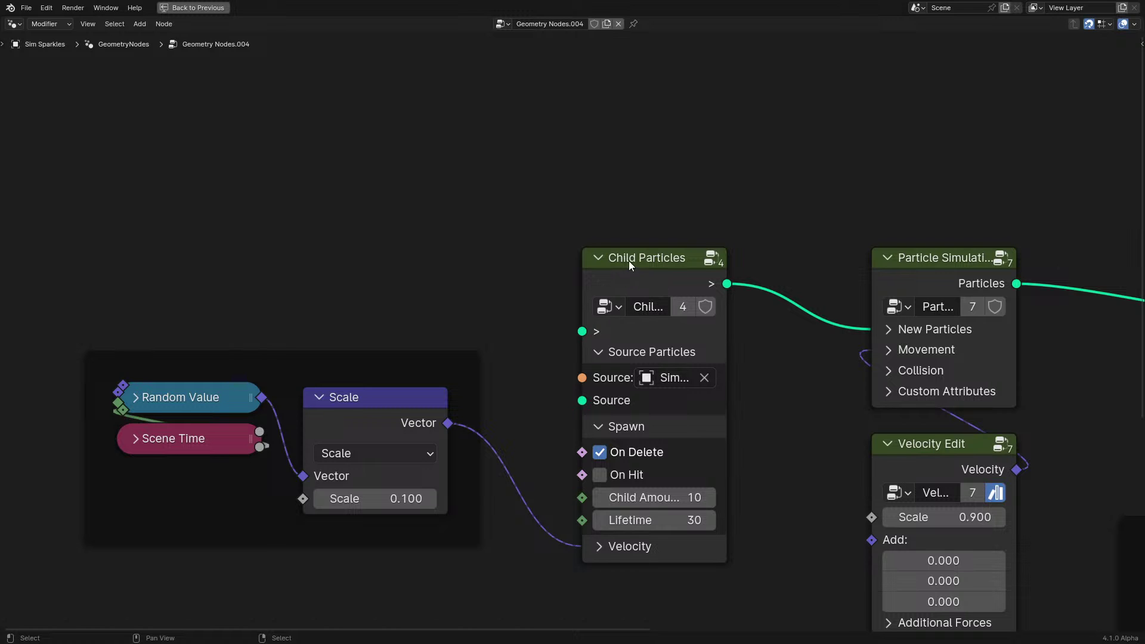
click(625, 427)
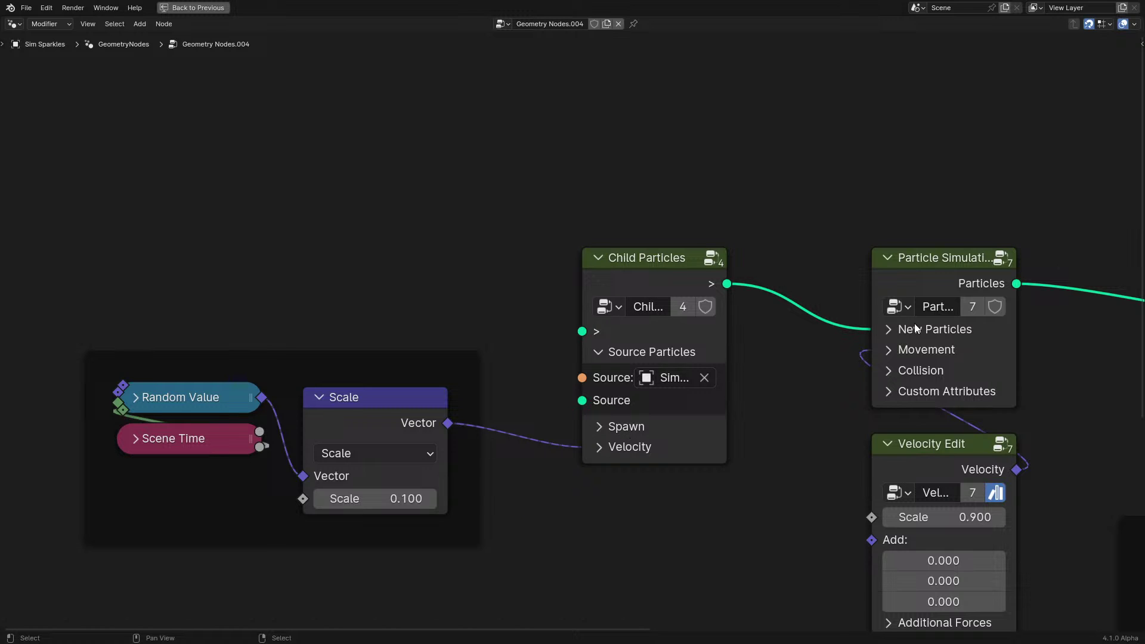
Expand New Particles on Particle Simulation and move Velocity Edit beneath Child Particles to expose the Child Particles connection
click(909, 330)
drag(955, 450, 659, 570)
middle_drag(848, 561, 818, 440)
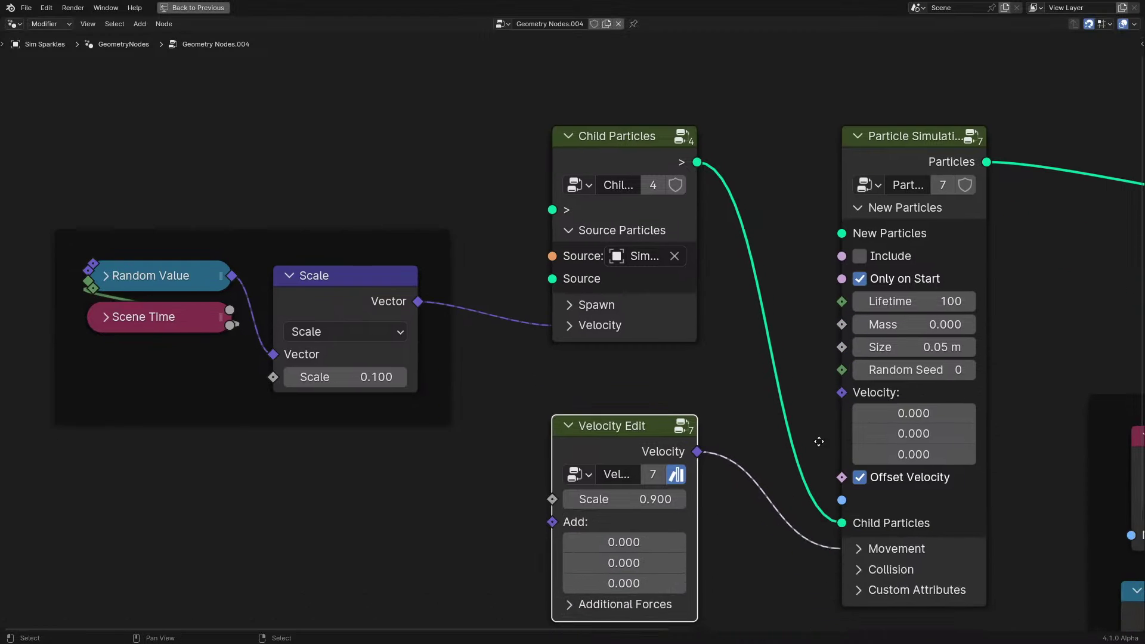
Examine the Child Particles input and the unnamed string input above it on Particle Simulation, and collapse New Particles
mouse_move(886, 522)
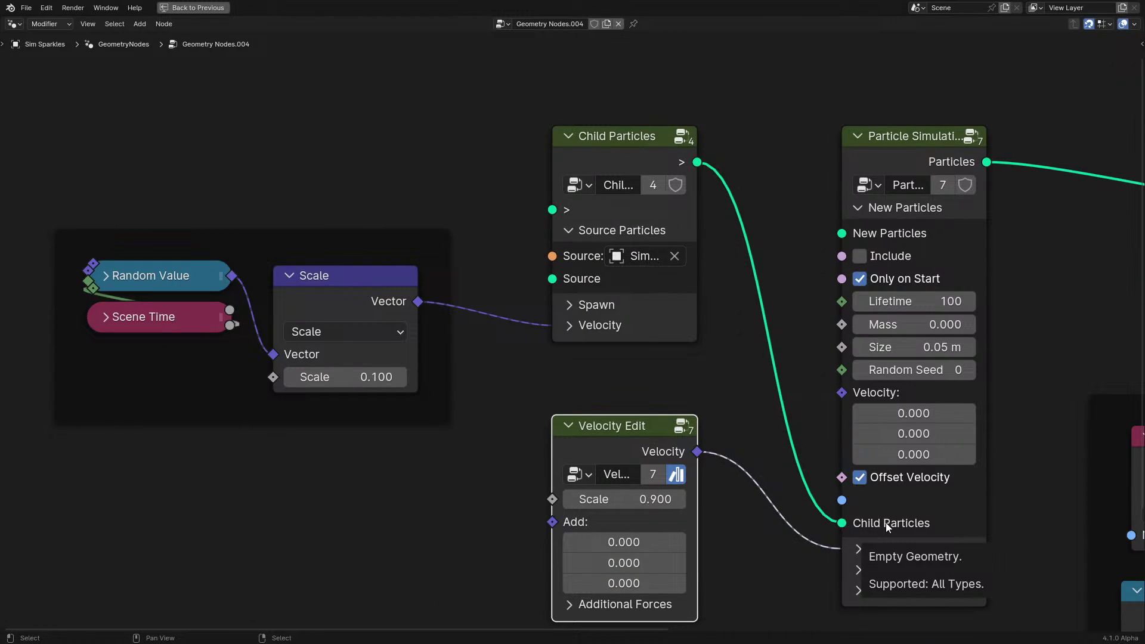
click(581, 150)
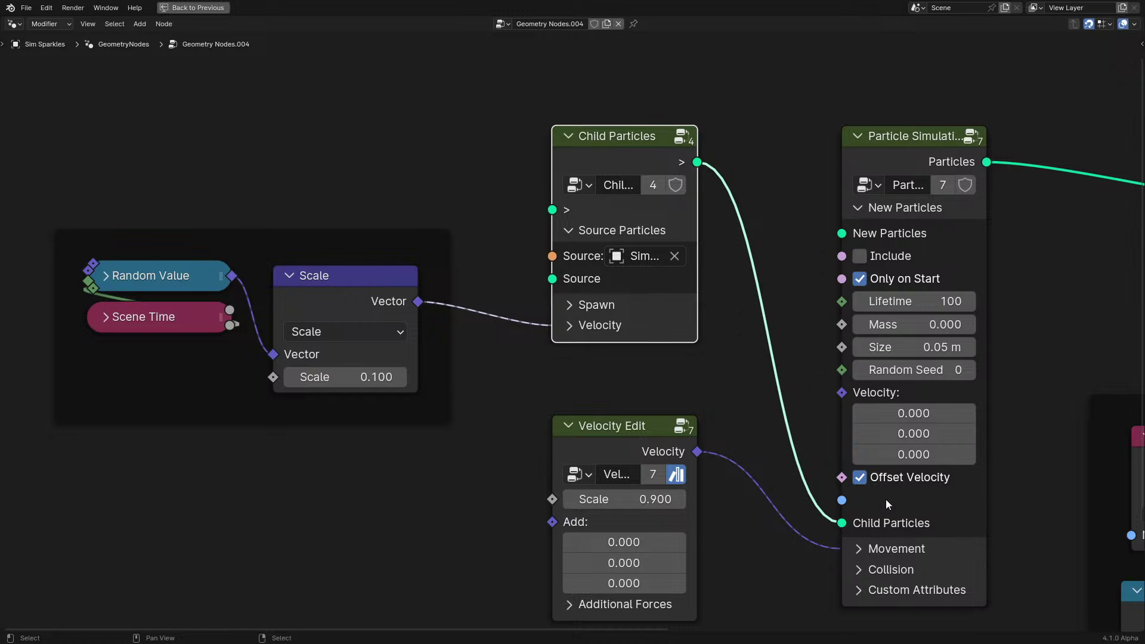
mouse_move(886, 496)
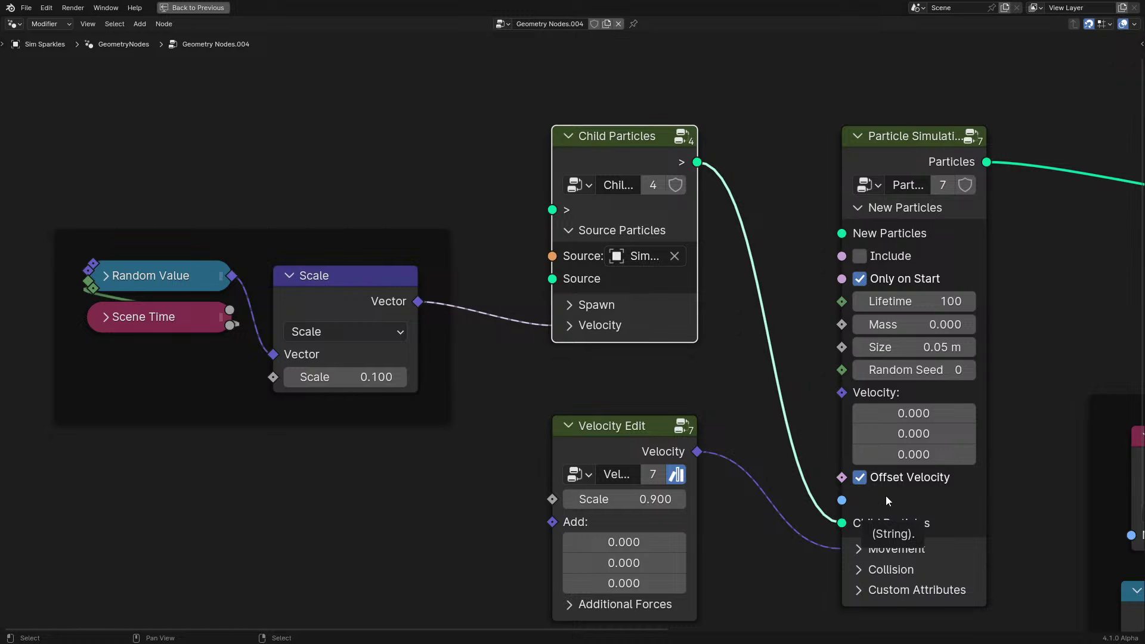
click(860, 209)
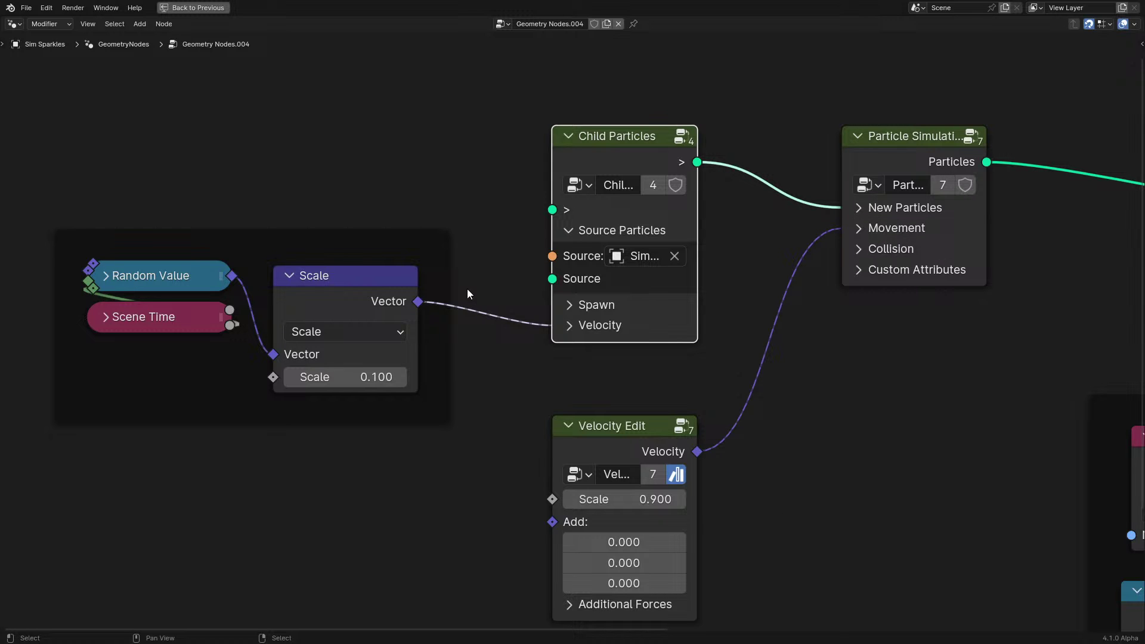
scroll(467, 289, down, 7)
drag(284, 168, 647, 337)
key(g)
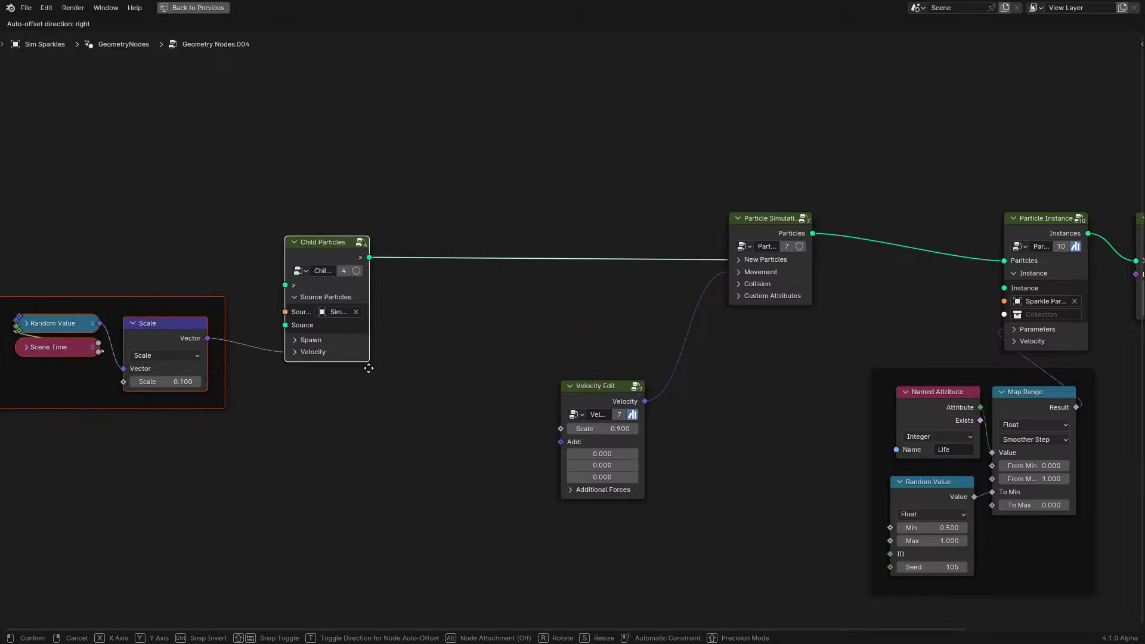
click(650, 336)
Expand the New Particles and Movement settings of Particle Simulation in turn, collapsing each again
click(765, 259)
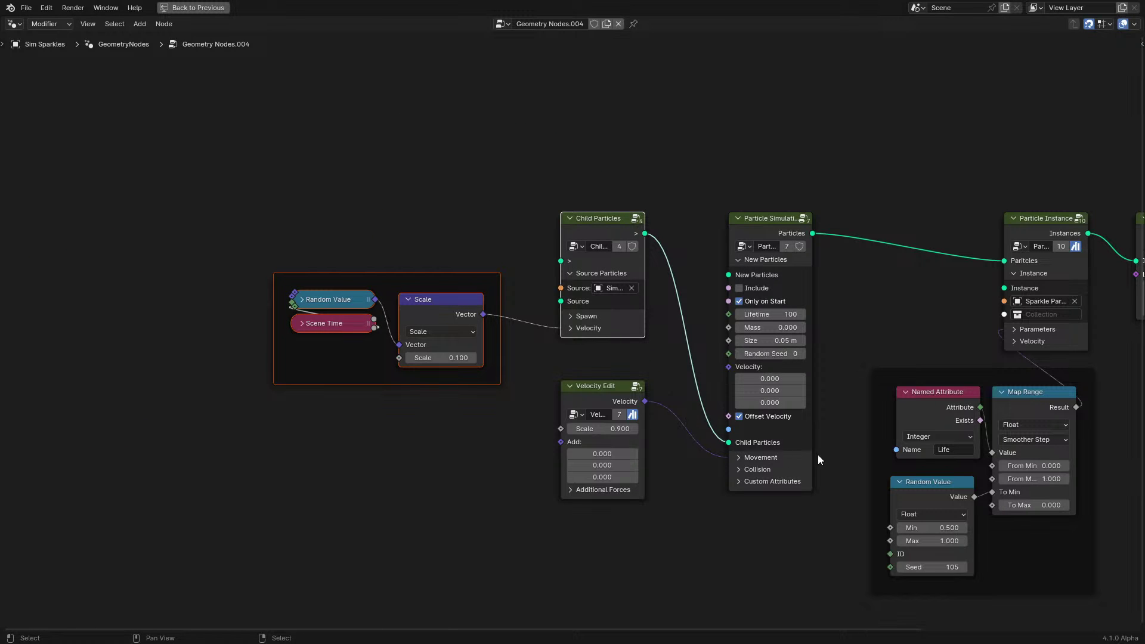
click(741, 260)
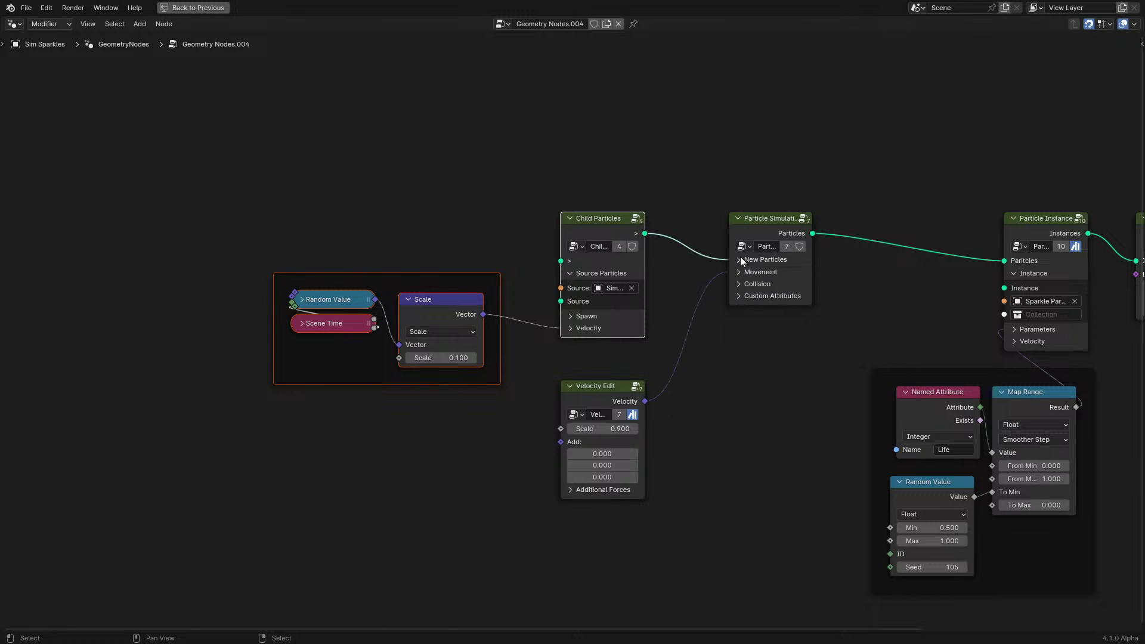
click(743, 273)
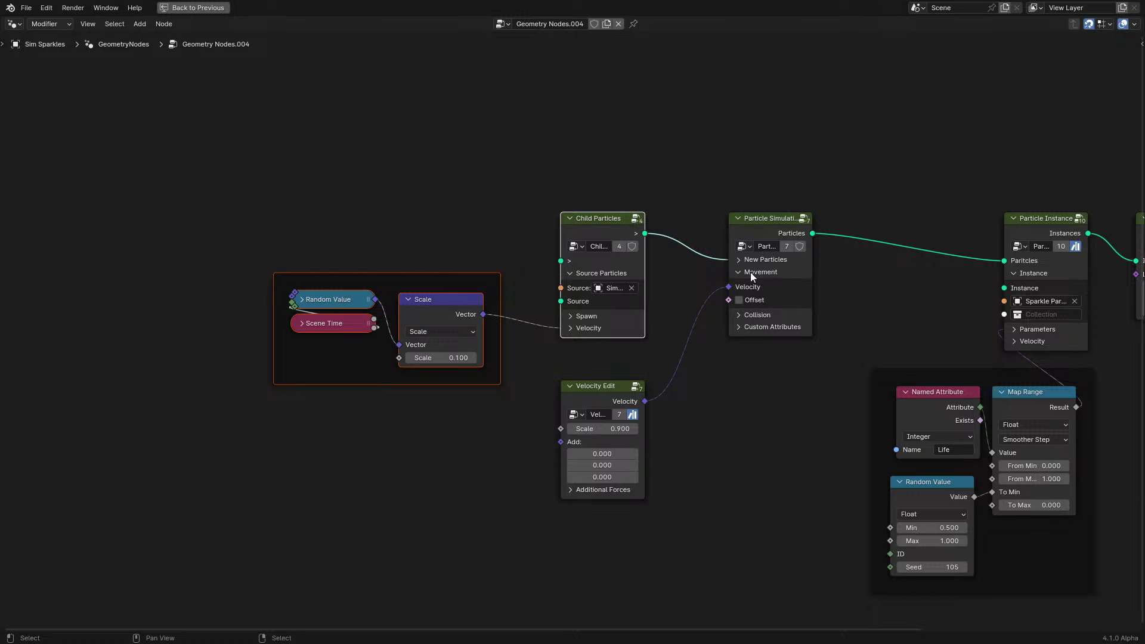
click(750, 272)
Review the whole sparkles node tree, checking the sparkles briefly in the split layout and returning to the maximized node editor
scroll(322, 228, down, 4)
middle_drag(598, 217, 665, 104)
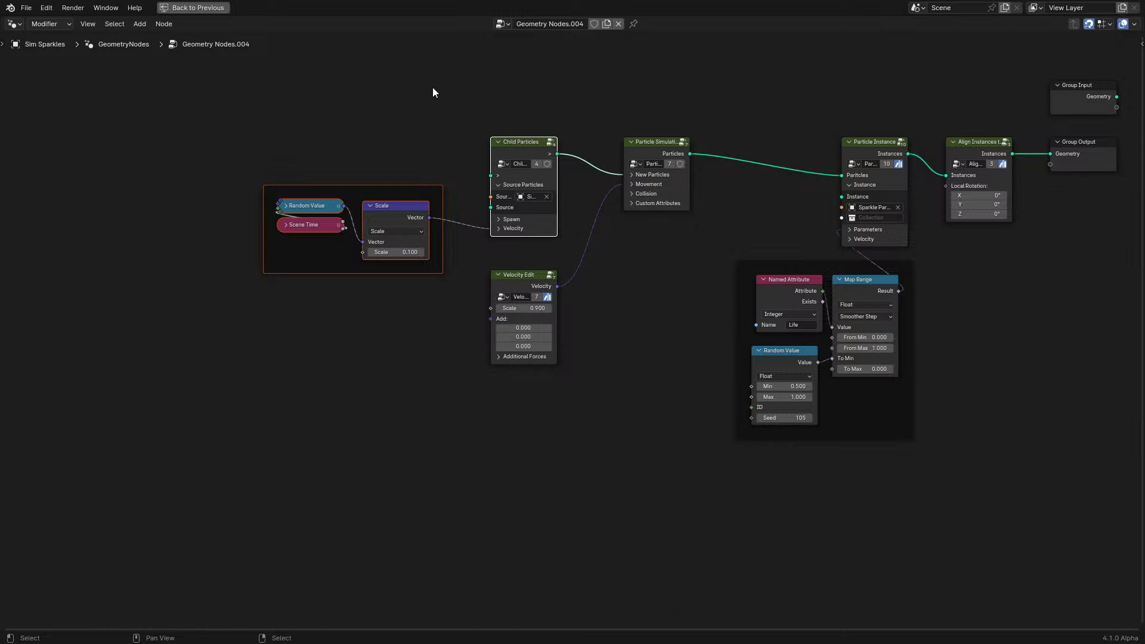
drag(308, 100, 504, 210)
middle_drag(592, 243, 586, 344)
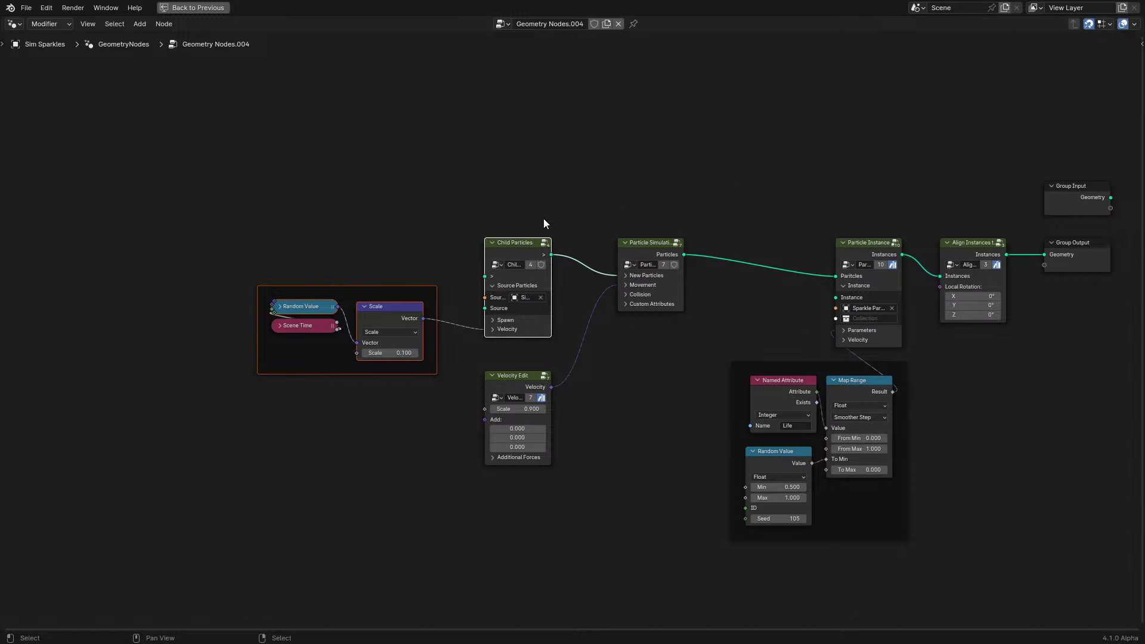
scroll(776, 399, up, 2)
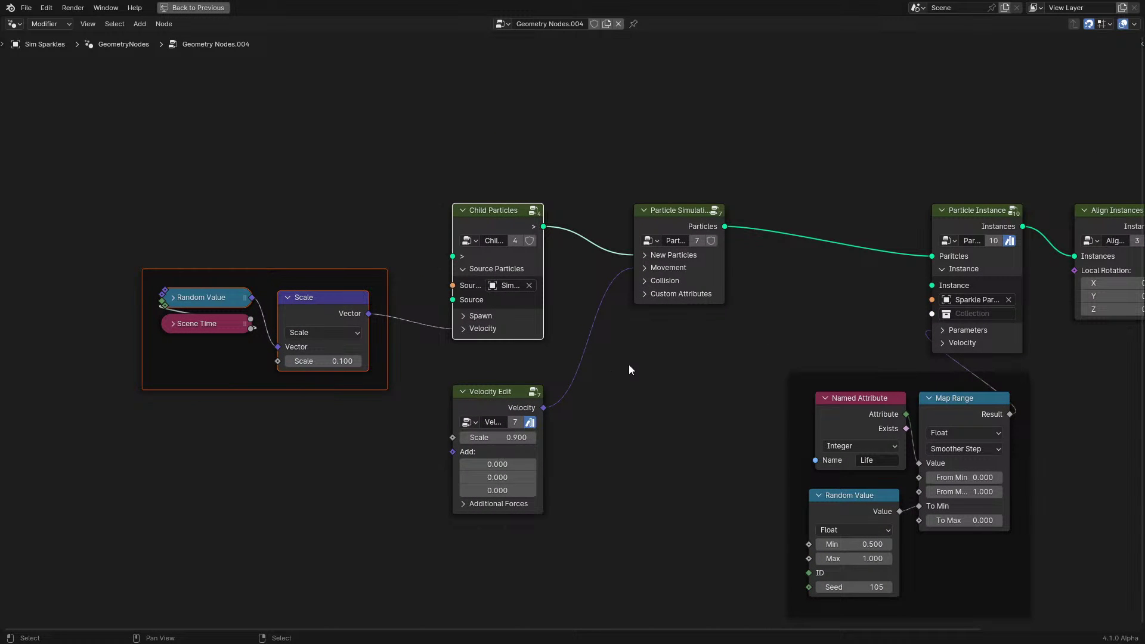
middle_drag(629, 370, 474, 361)
key(ctrl+space)
scroll(228, 350, down, 2)
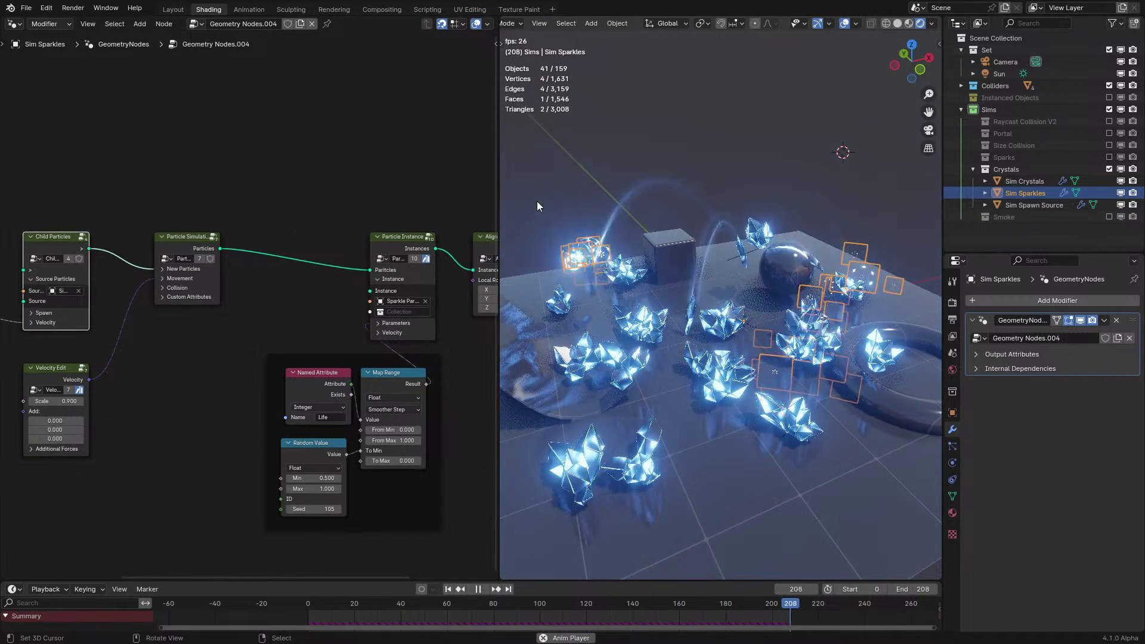
key(Escape)
key(ctrl+space)
scroll(686, 298, up, 2)
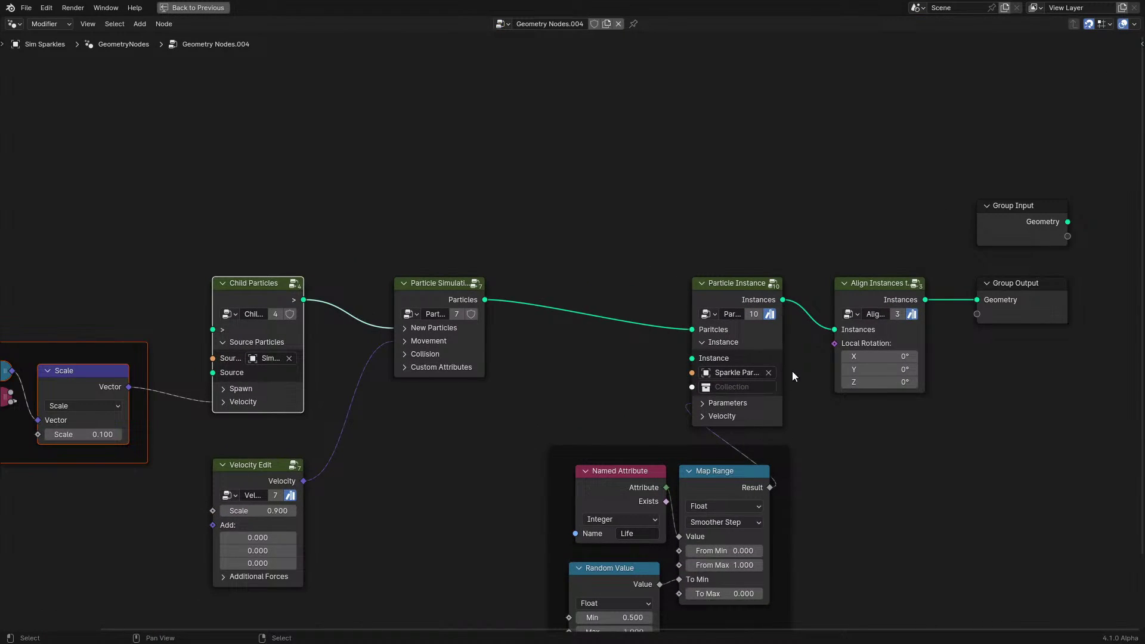
Move the frame with the Life attribute, Random Value and Map Range nodes to the lower left of Particle Instance
middle_drag(792, 371, 649, 356)
drag(740, 286, 753, 345)
right_click(745, 341)
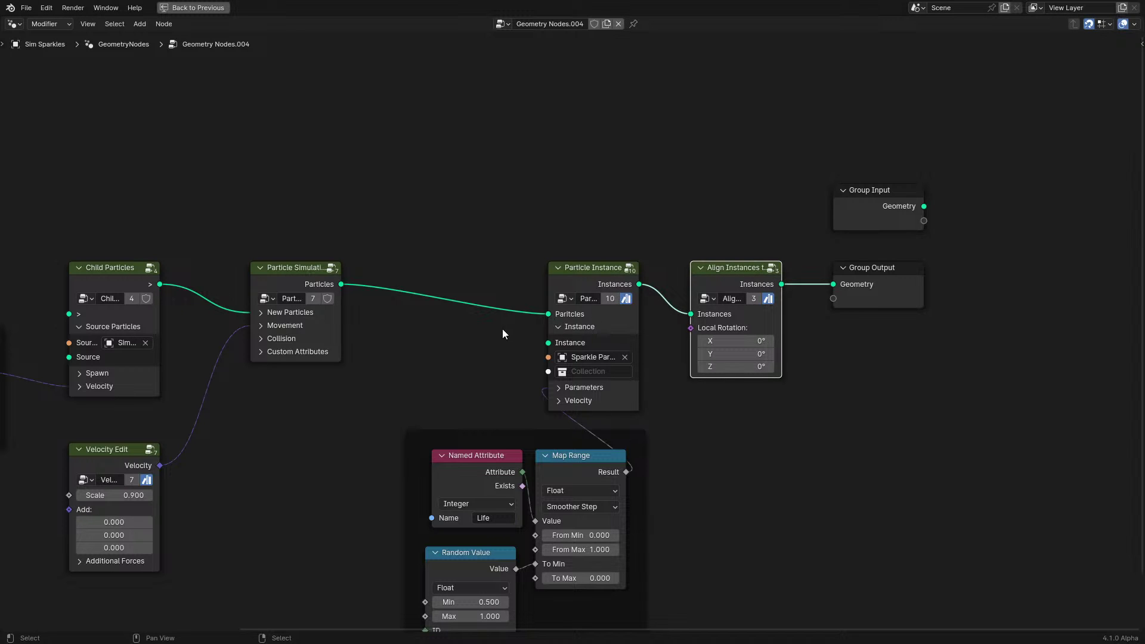
middle_drag(560, 370, 561, 308)
drag(606, 378, 483, 411)
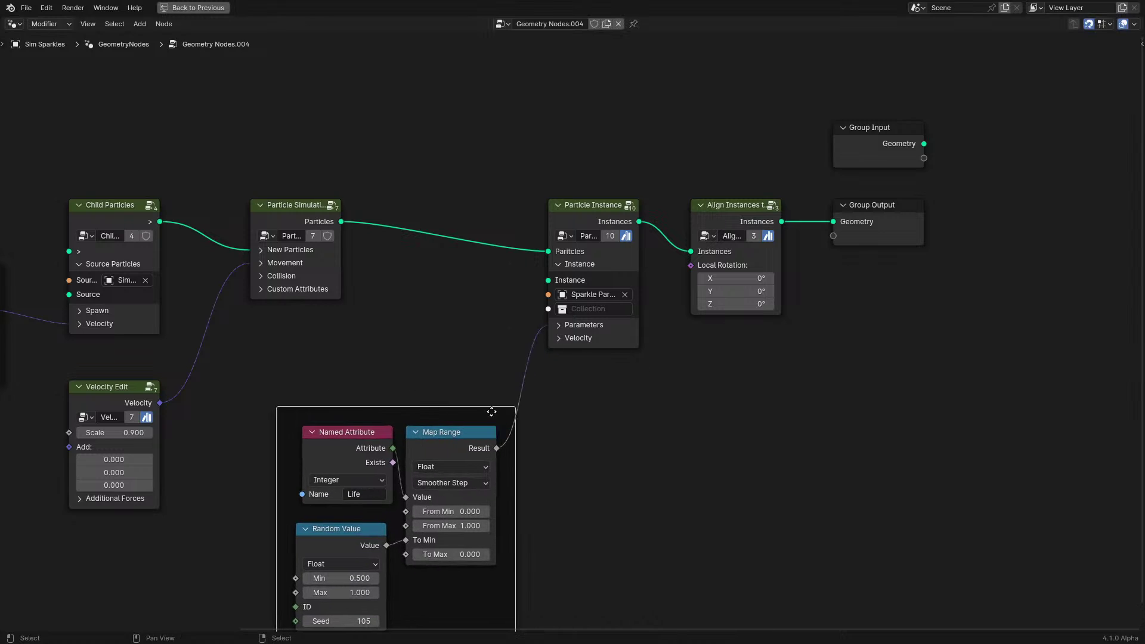
Examine the Parameters and Velocity settings of Particle Instance, and collapse all its sections including Instance
click(566, 327)
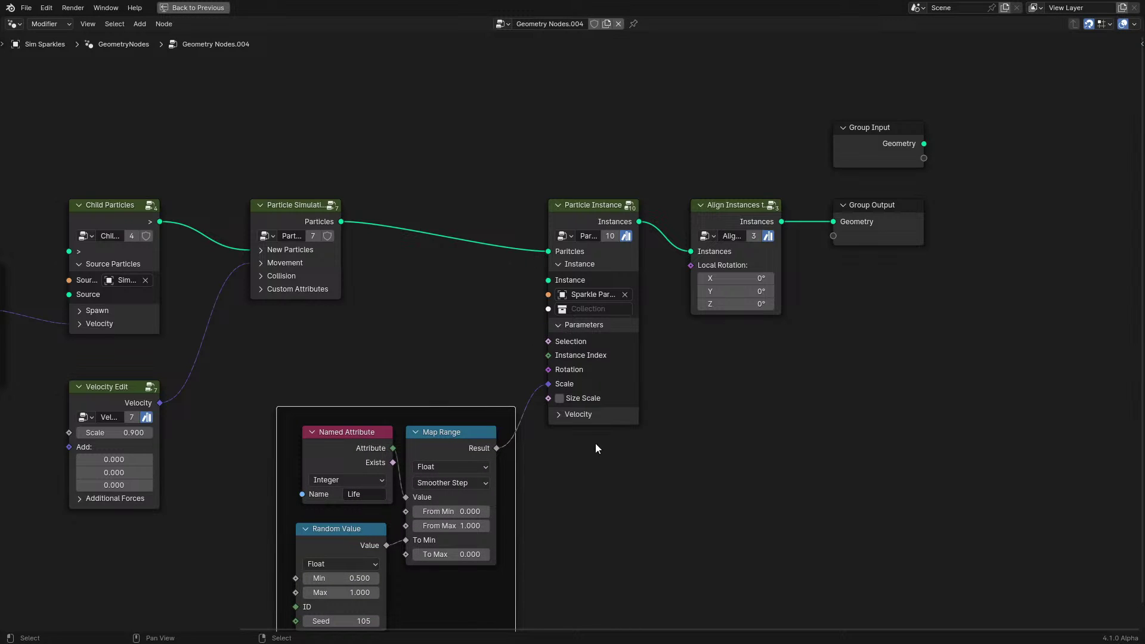
click(561, 417)
middle_drag(568, 418, 589, 337)
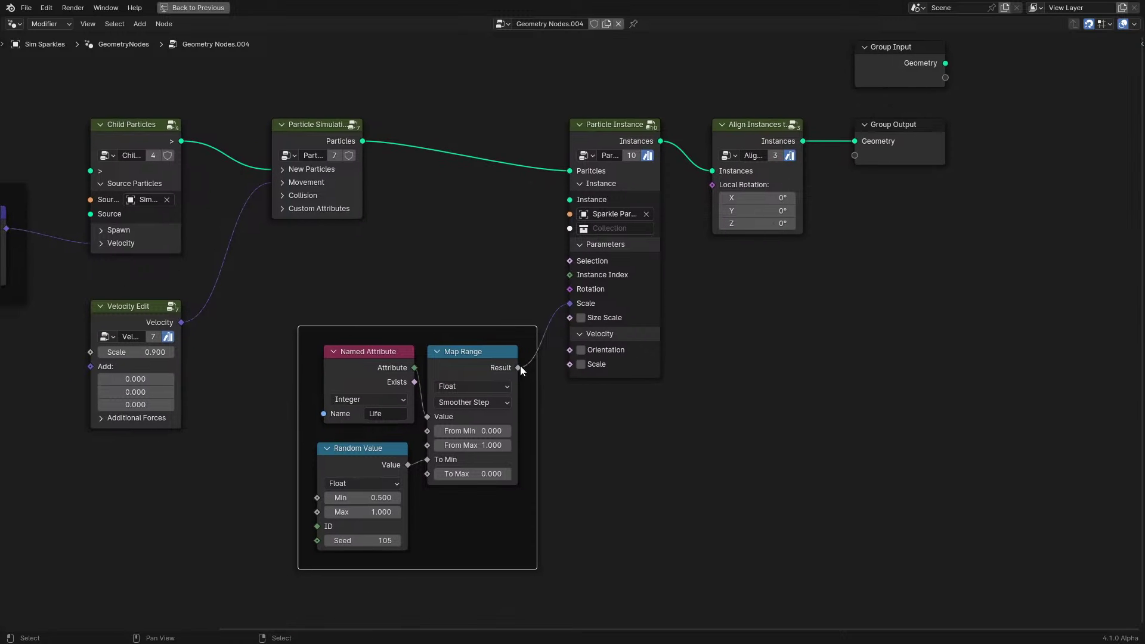
drag(592, 245, 592, 279)
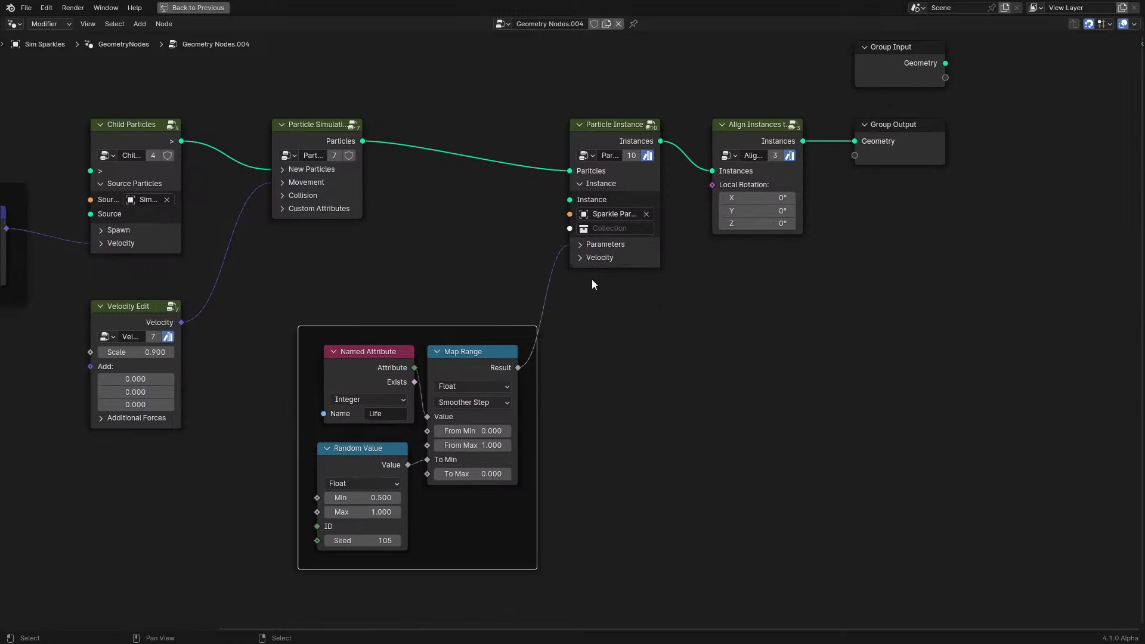
click(582, 185)
Play the simulation from frame 1 in the split layout and select the crystals, pausing at frame 50
middle_drag(512, 342, 599, 434)
key(ctrl+space)
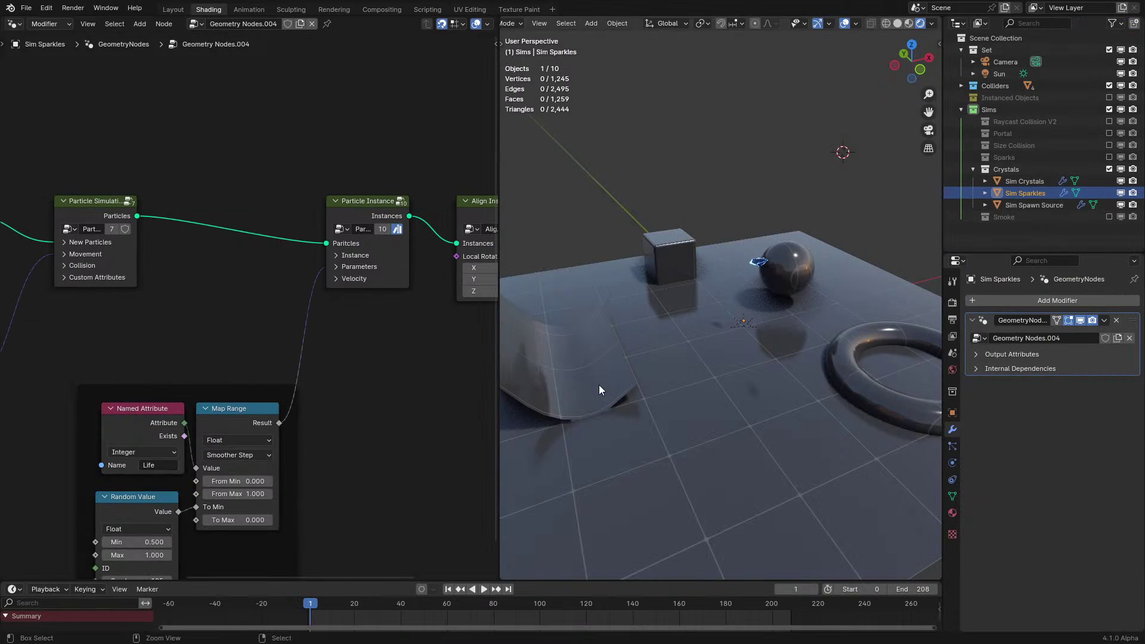
key(space)
key(space)
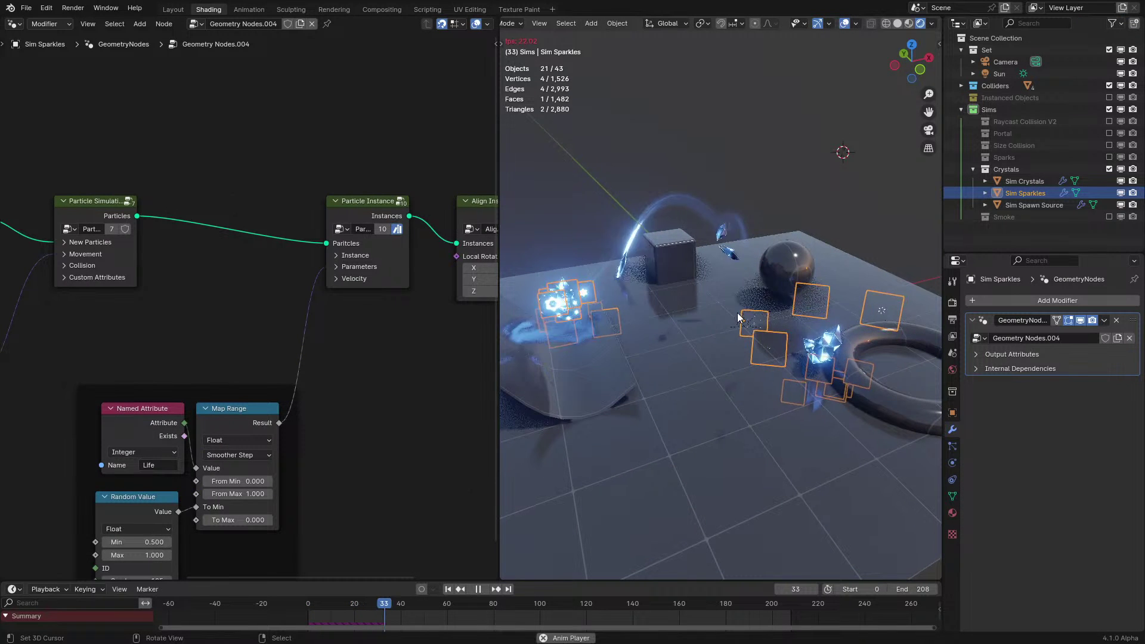
click(826, 346)
key(space)
key(space)
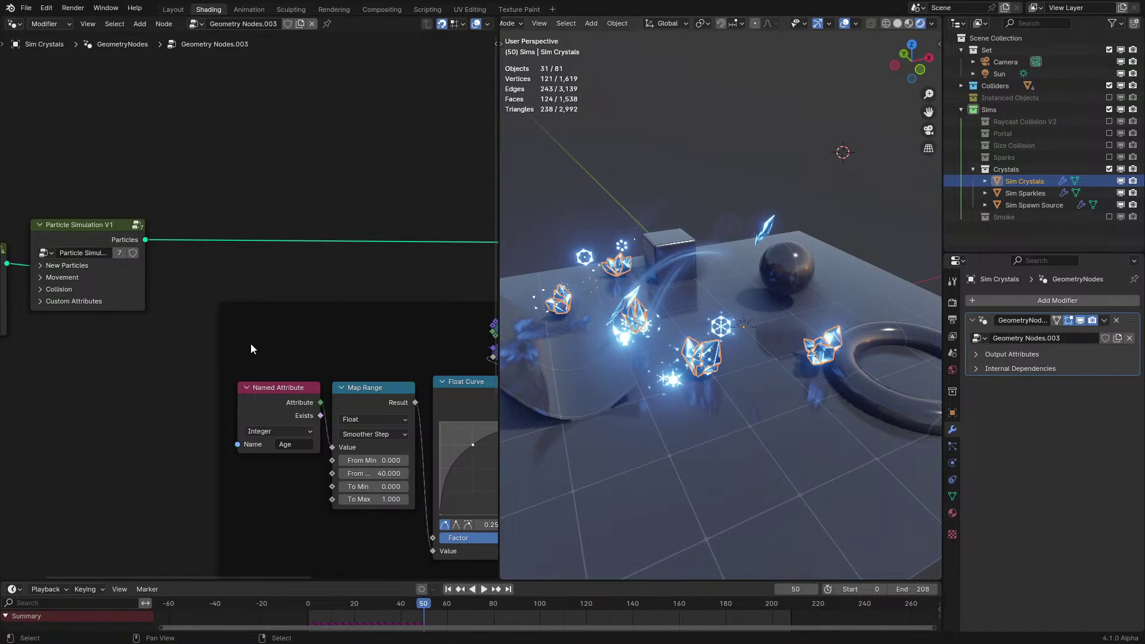
Continue playback while viewing the crystals up close and from farther away, and maximize the crystals' node editor
key(ctrl+space)
key(ctrl+space)
key(space)
scroll(690, 306, up, 3)
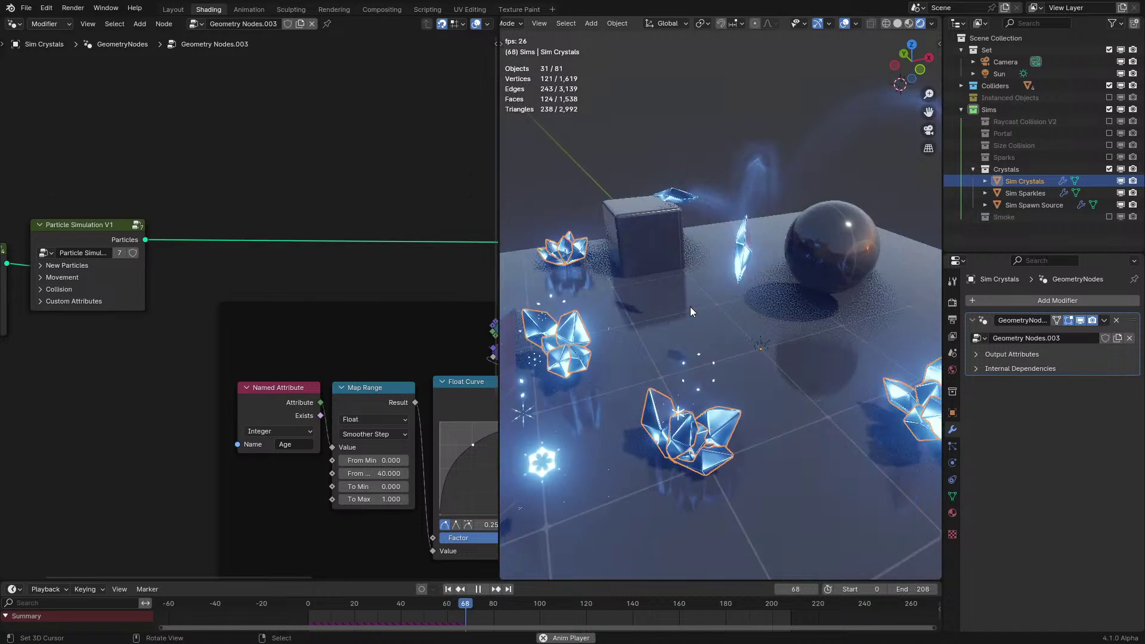
middle_drag(690, 307, 695, 320)
scroll(694, 319, down, 5)
key(space)
key(ctrl+space)
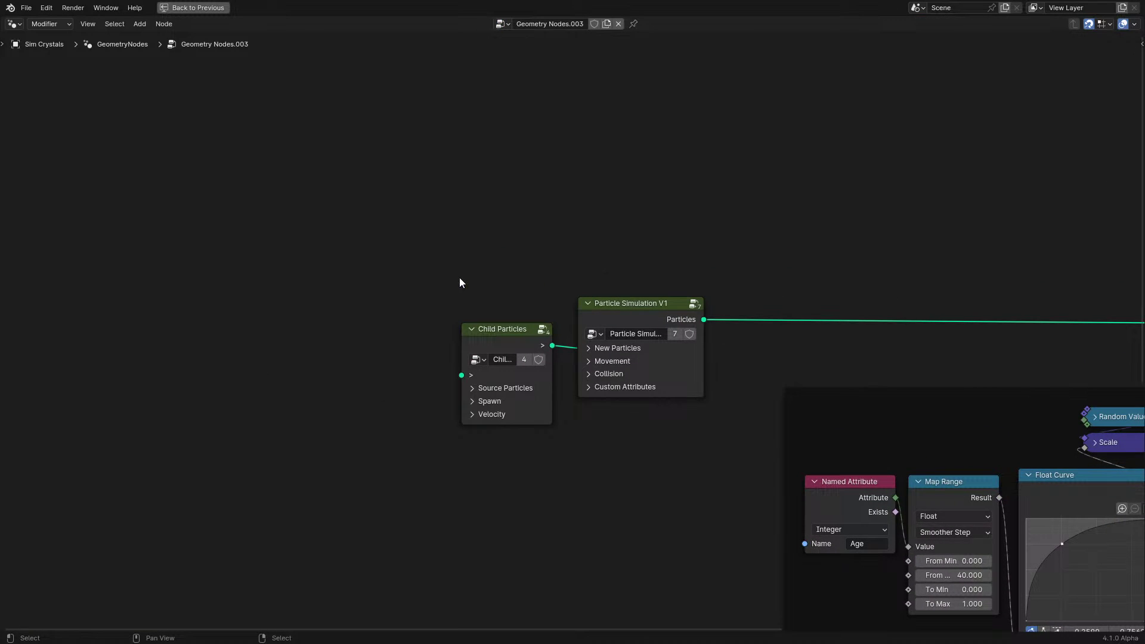
Expand the Source Particles and Spawn settings of the Child Particles node feeding Particle Simulation V1
scroll(585, 274, up, 2)
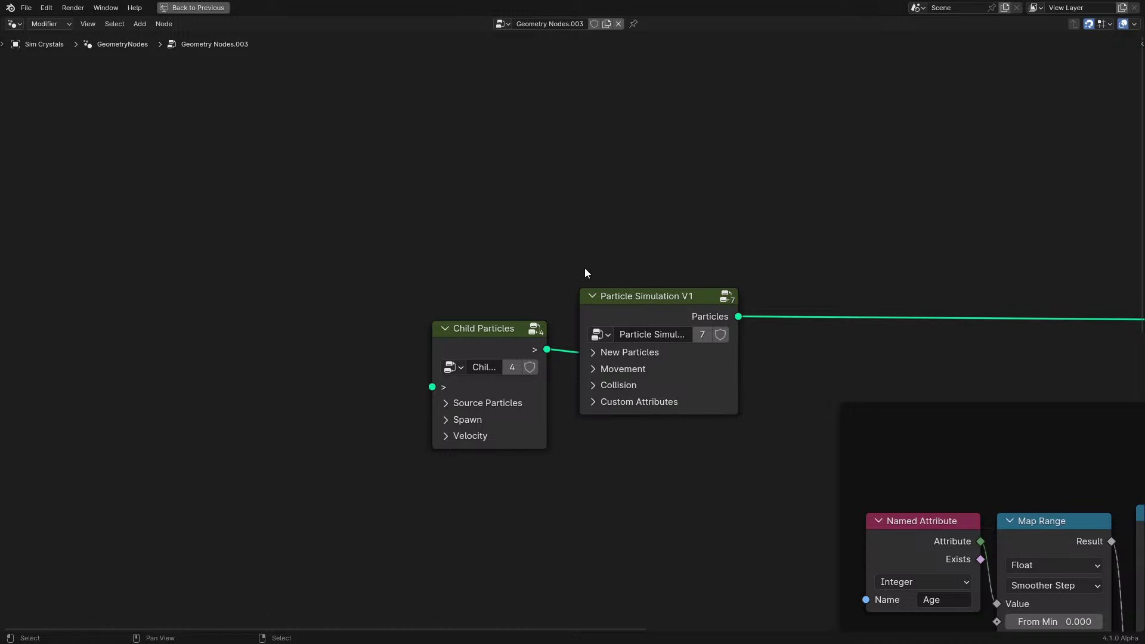
drag(370, 190, 779, 491)
click(780, 493)
click(467, 403)
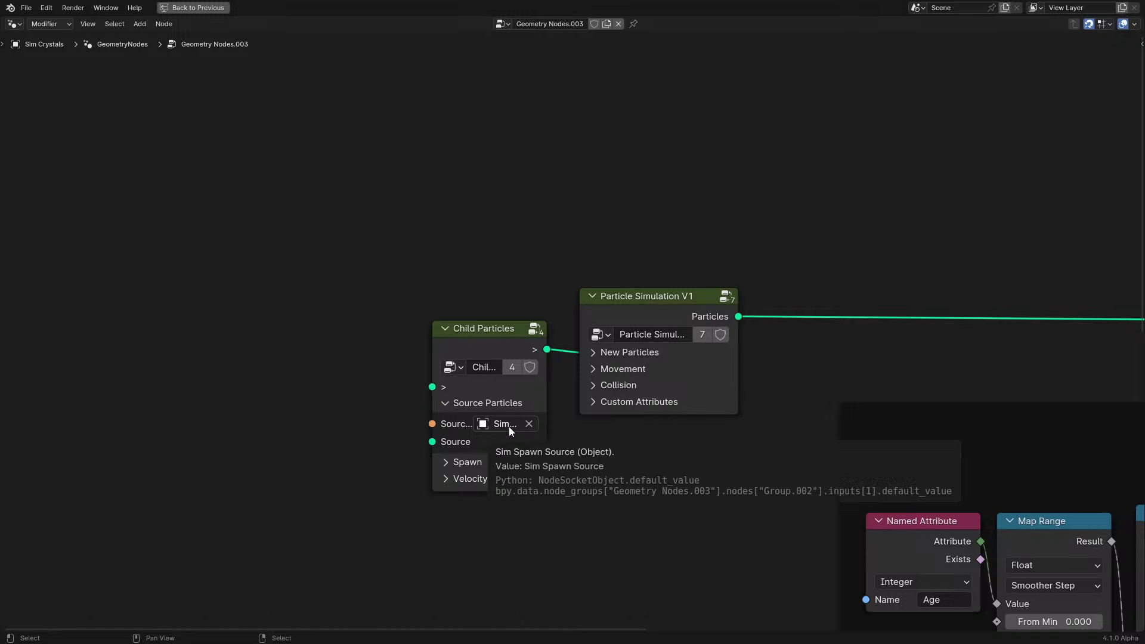
click(470, 463)
middle_drag(471, 460, 483, 396)
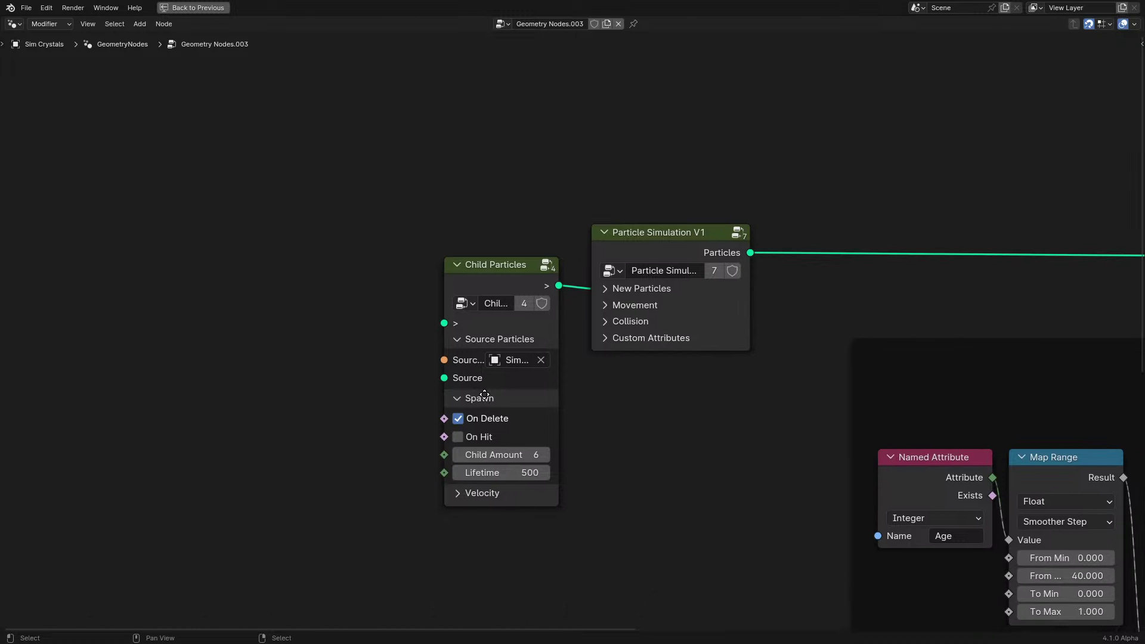
Turn off Offset Velocity in Child Particles' Velocity settings and check the Movement settings of Particle Simulation V1
click(459, 492)
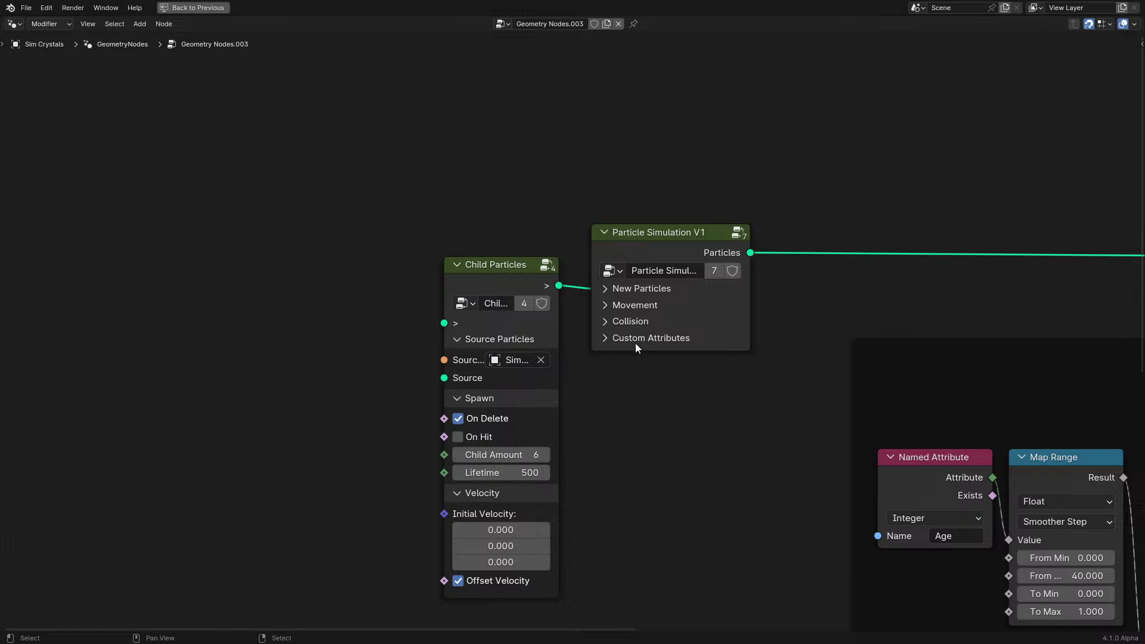
key(ctrl+space)
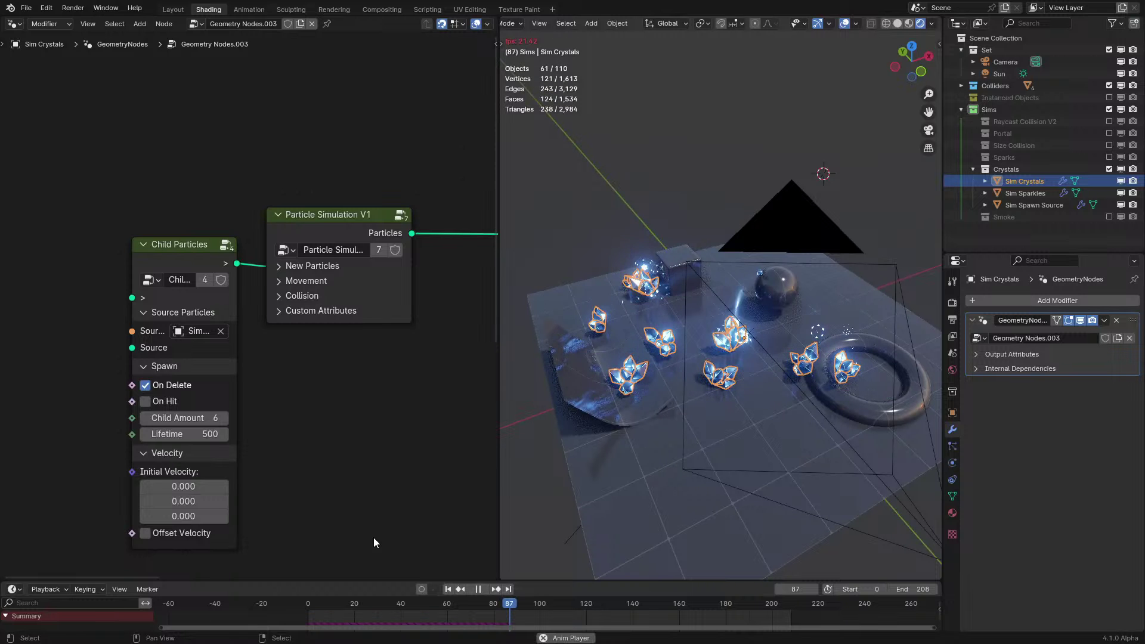
click(299, 280)
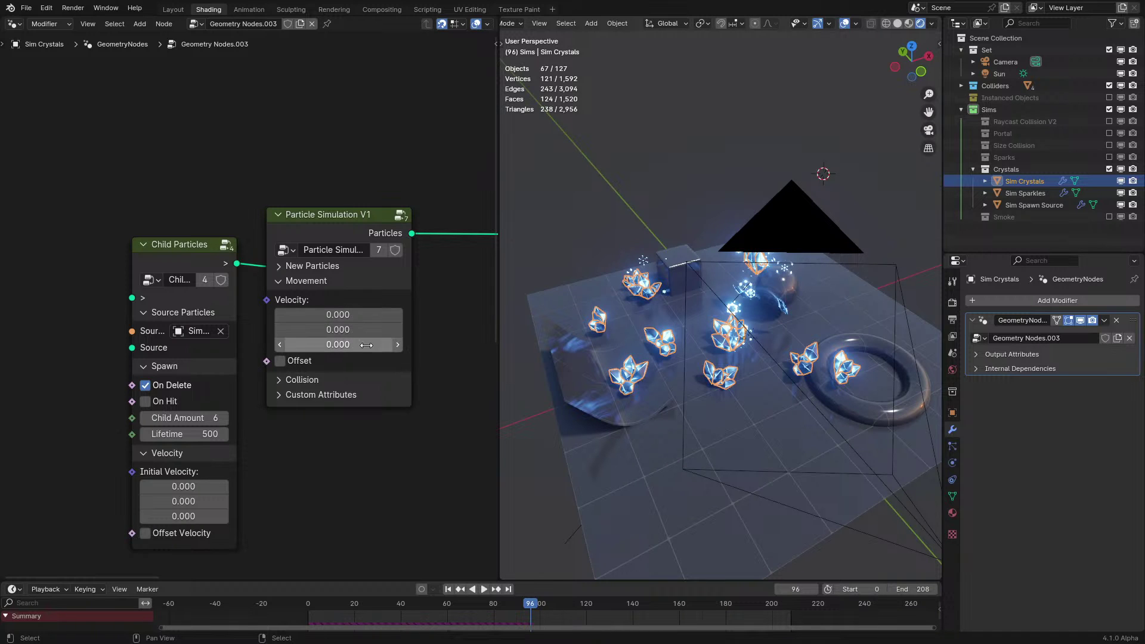
click(306, 281)
Collapse the Velocity, Source Particles and Spawn sections of the Child Particles node
click(167, 454)
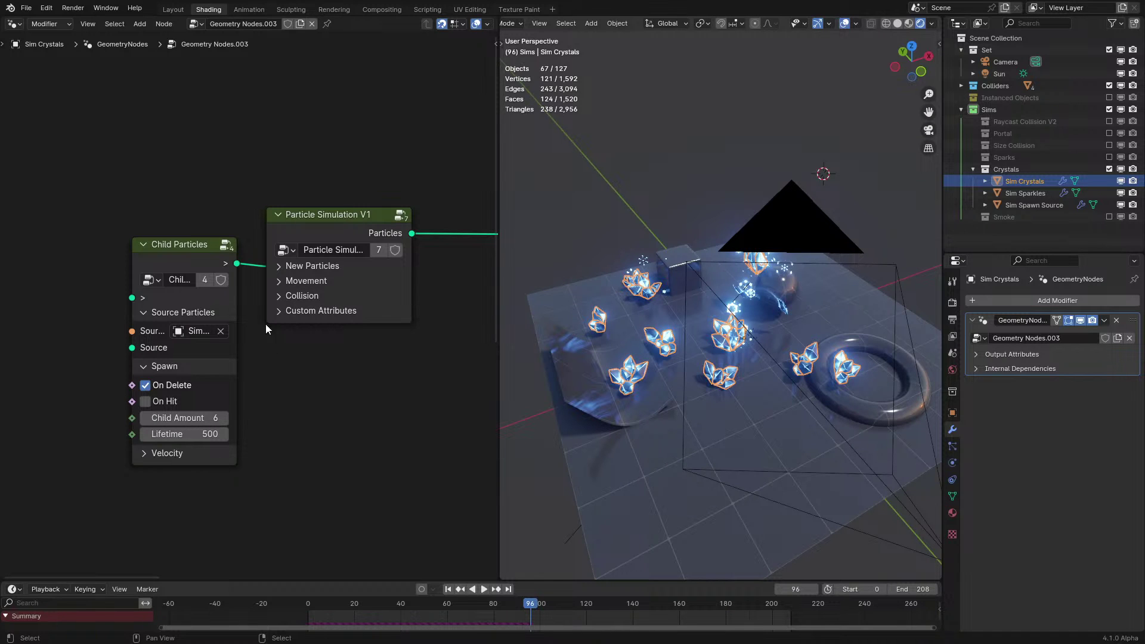
middle_drag(291, 310, 288, 331)
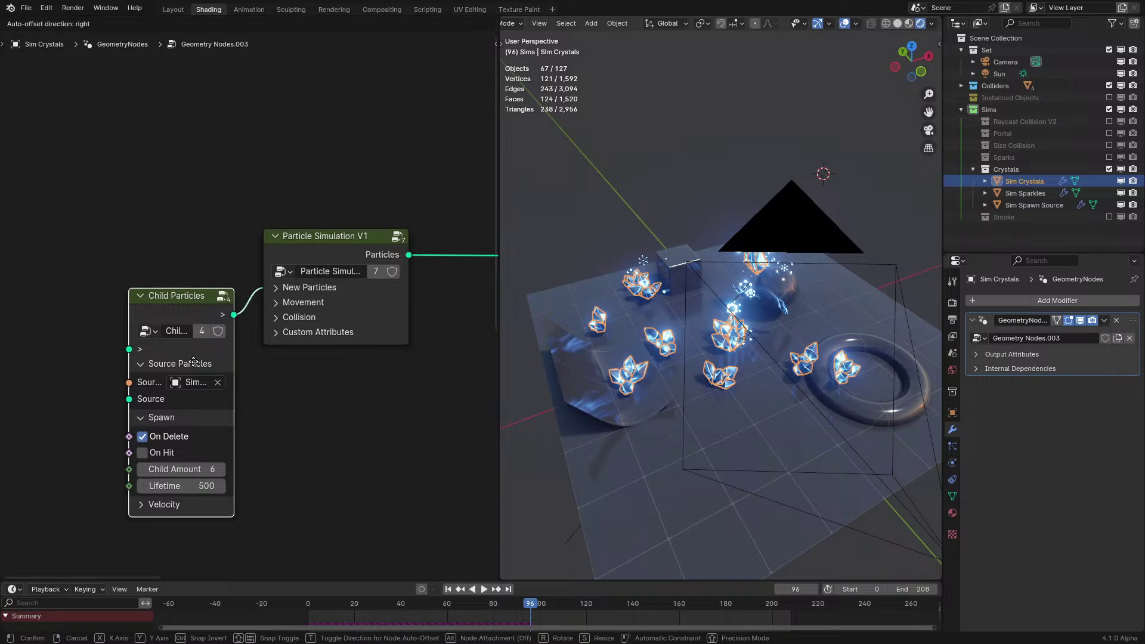
click(196, 332)
click(206, 350)
Check the Movement, Collision and Custom Attributes settings of Particle Simulation V1, collapsing each section again
click(291, 303)
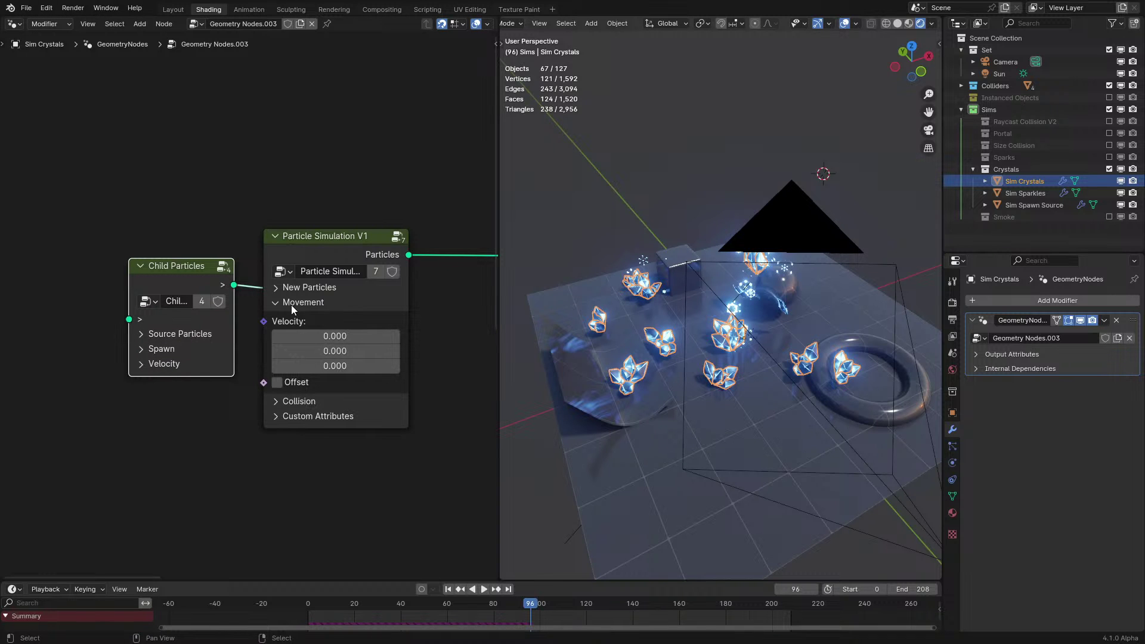
click(291, 304)
click(292, 318)
click(292, 318)
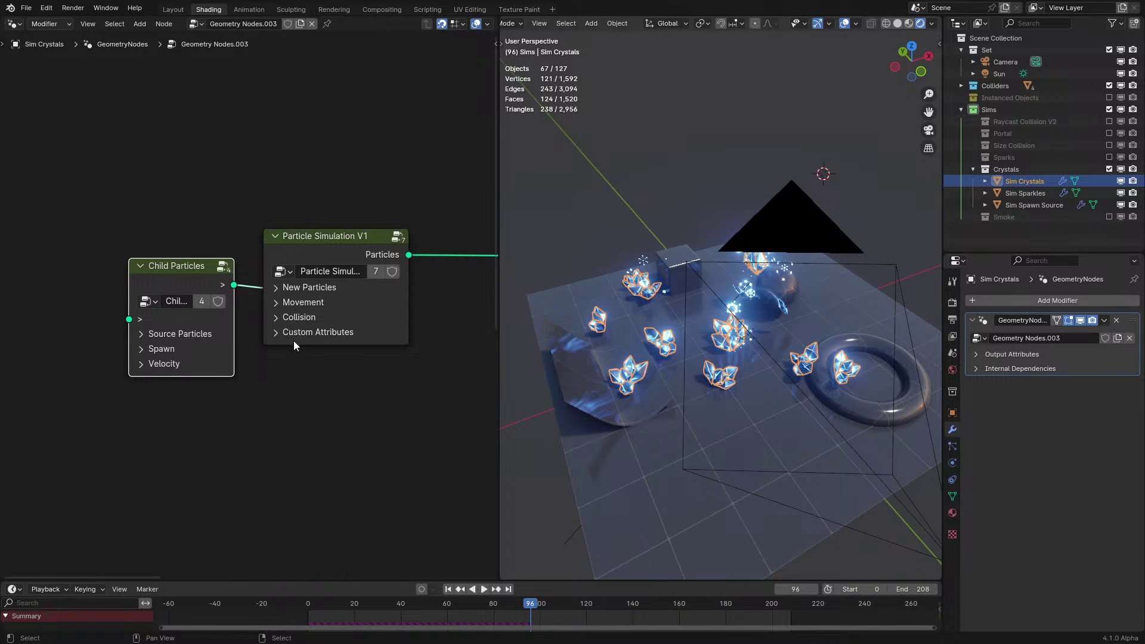
click(294, 332)
click(294, 333)
Resume the crystals playback briefly and pause it at frame 112
scroll(328, 328, down, 1)
key(space)
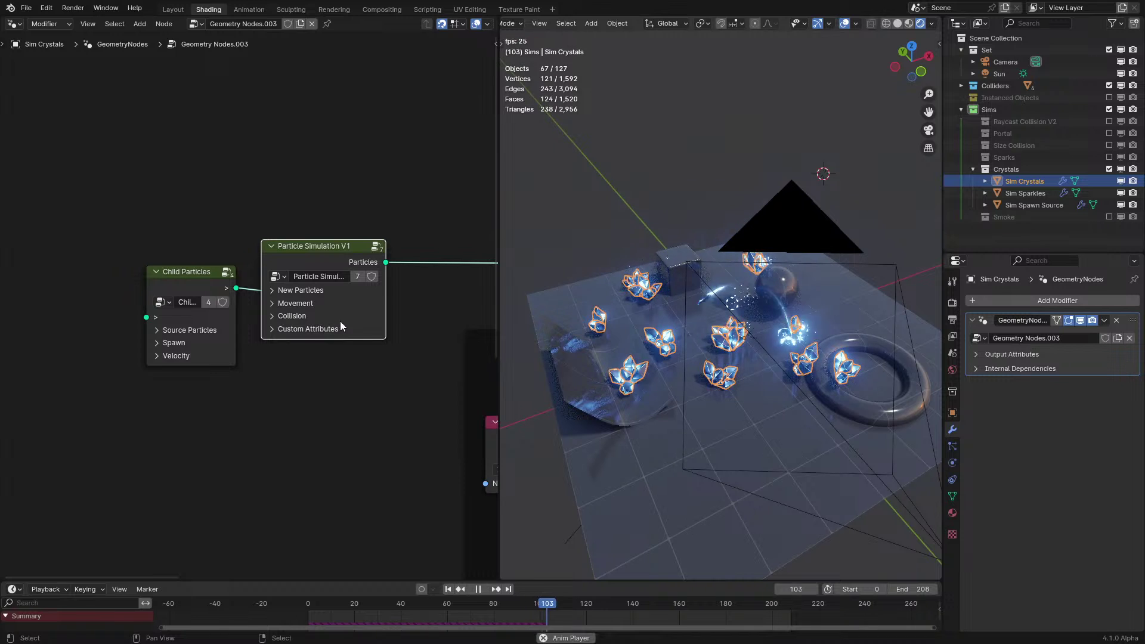
key(space)
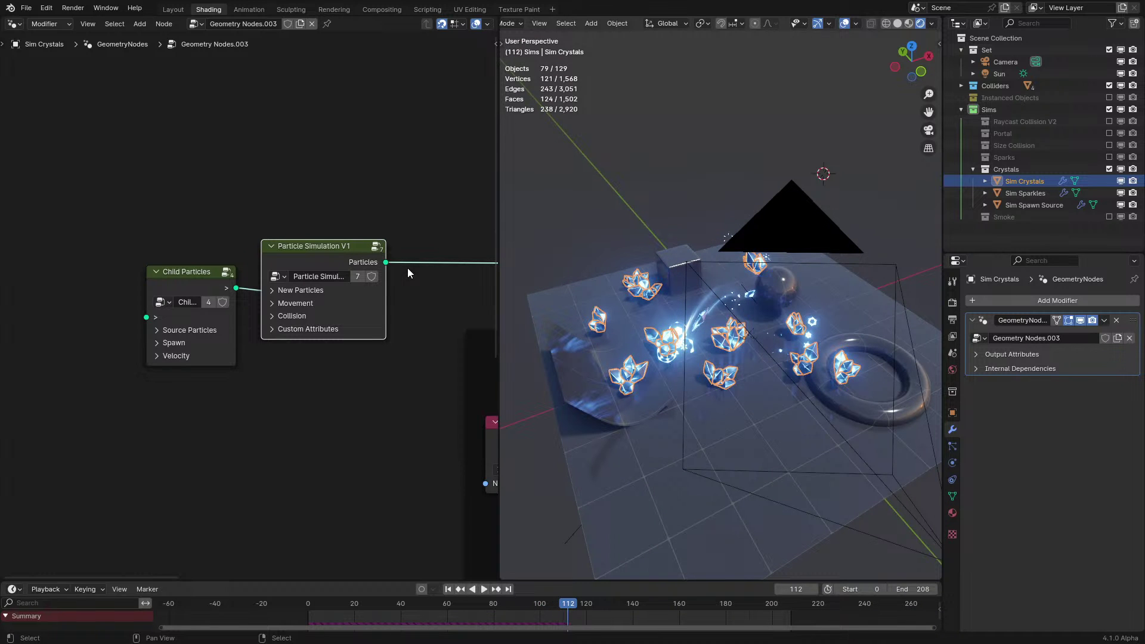
Play the crystals simulation in short stretches, pausing to view the crystals up close
middle_drag(407, 268, 342, 285)
key(space)
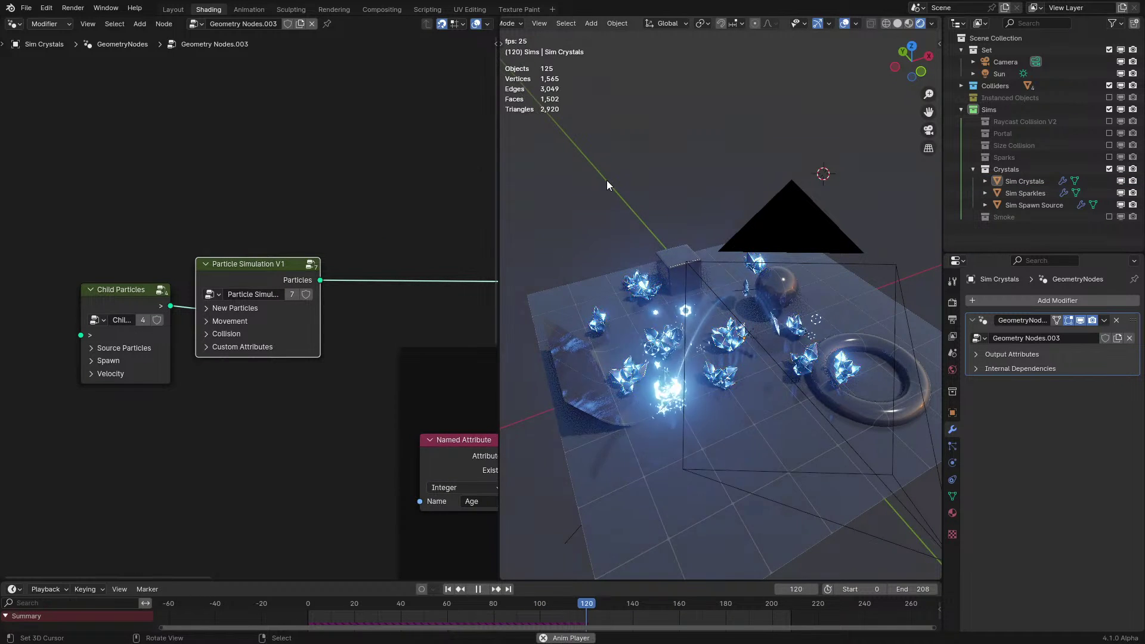
key(space)
scroll(640, 184, up, 2)
middle_drag(644, 184, 647, 173)
key(space)
scroll(117, 313, down, 2)
mouse_move(317, 317)
middle_down()
mouse_move(116, 313)
mouse_move(327, 314)
middle_up()
key(space)
Examine the Age-based rotation and scale node frames feeding Particle Instance in the enlarged node editor, collapsing the node's Parameters section
key(ctrl+space)
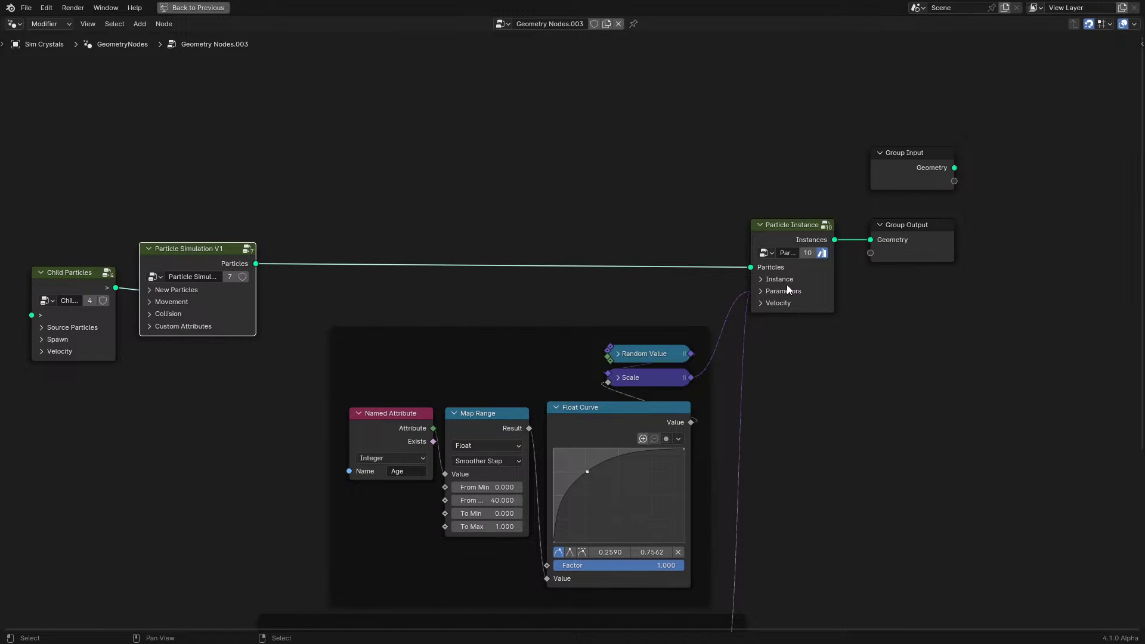
middle_drag(665, 451, 632, 324)
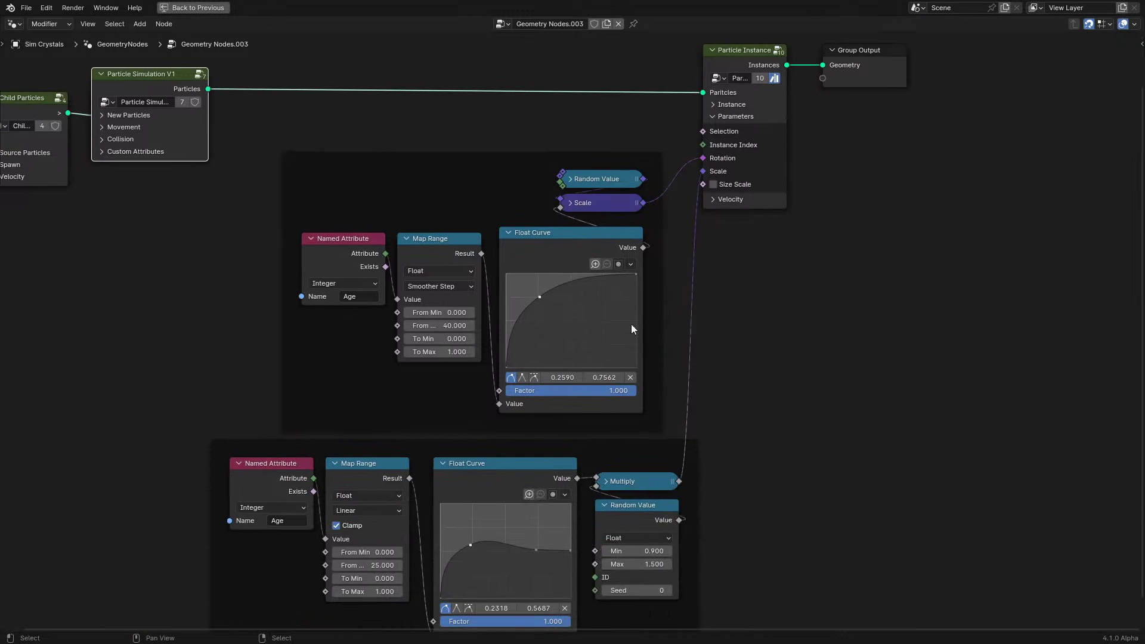
middle_drag(695, 302, 670, 402)
middle_drag(544, 449, 573, 329)
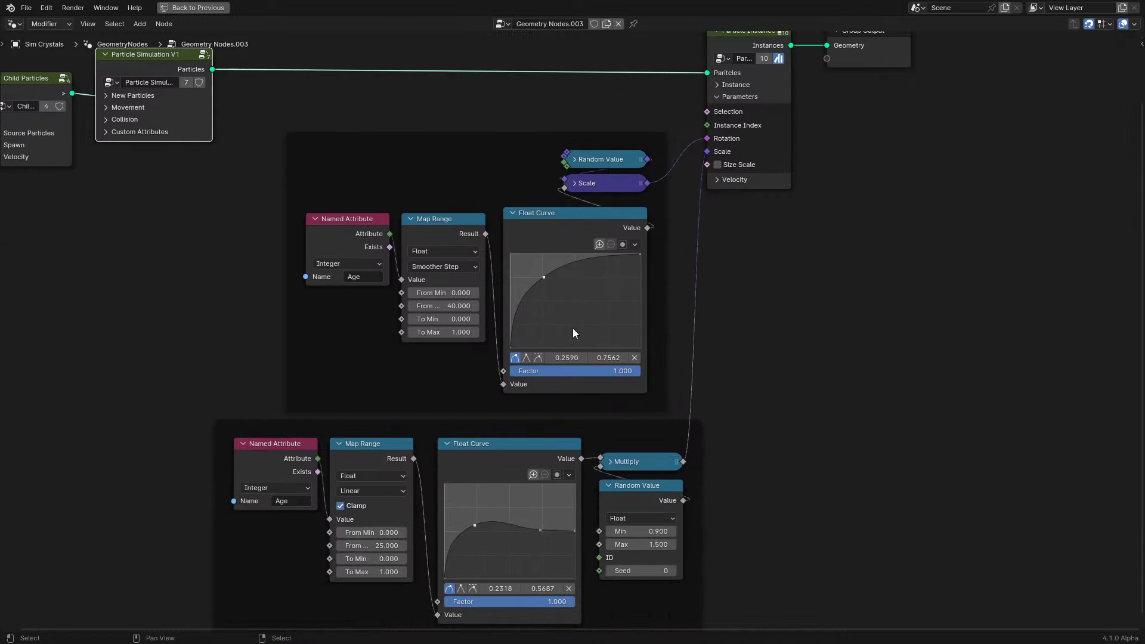
drag(267, 149, 656, 373)
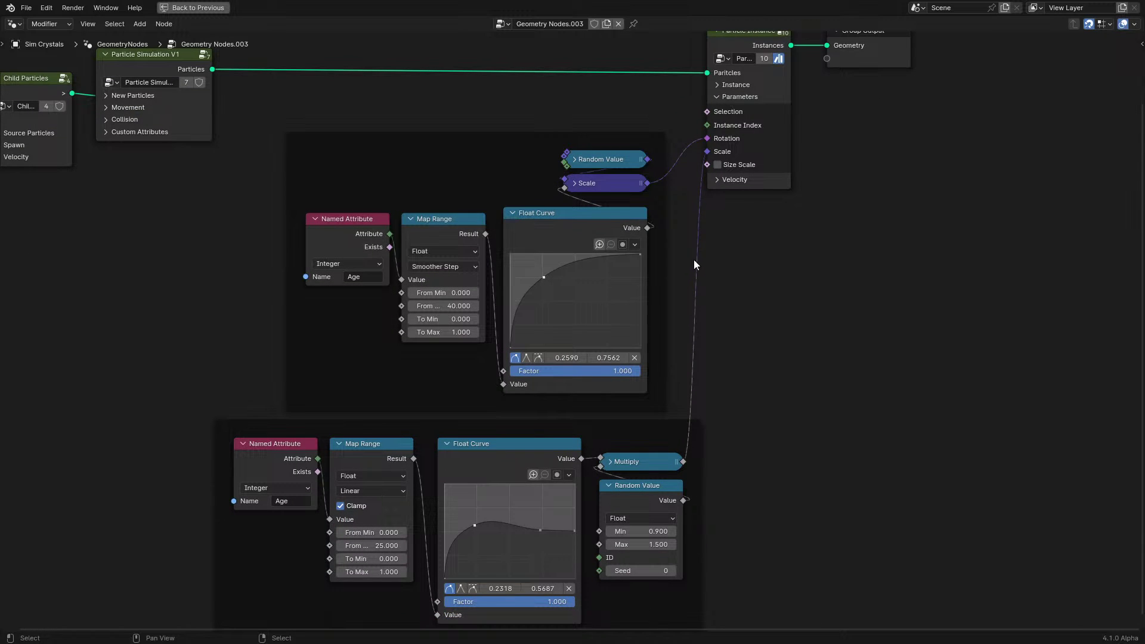
click(724, 99)
scroll(675, 167, down, 3)
middle_drag(660, 197, 699, 296)
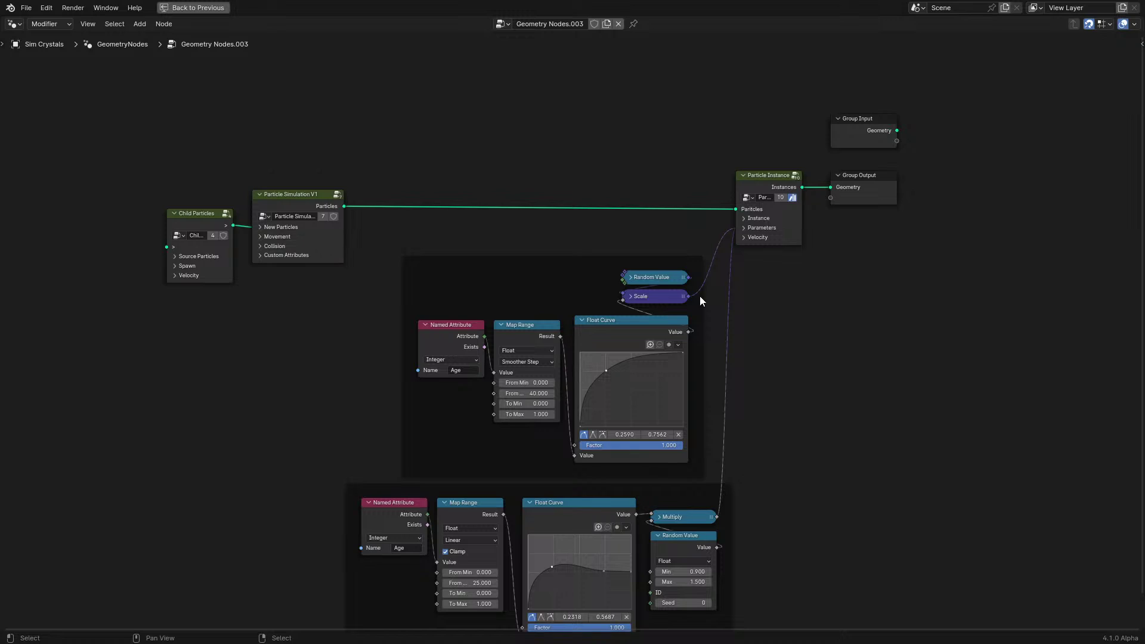
Restore the split layout and play the crystals simulation alongside its node tree
key(ctrl+space)
key(space)
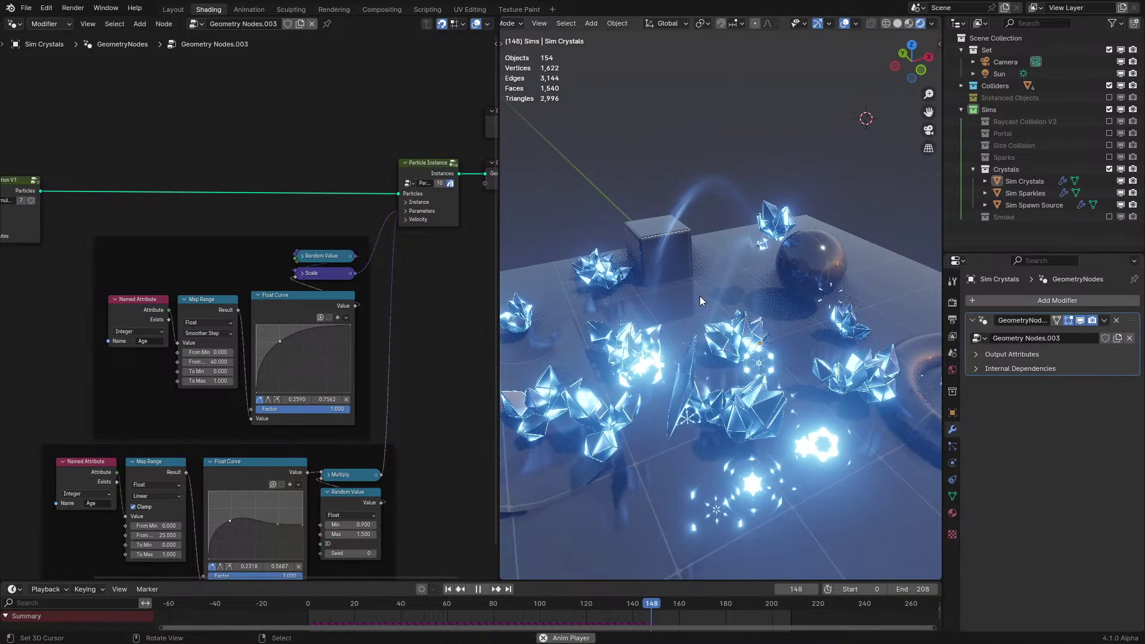
scroll(245, 344, down, 4)
middle_drag(185, 263, 302, 263)
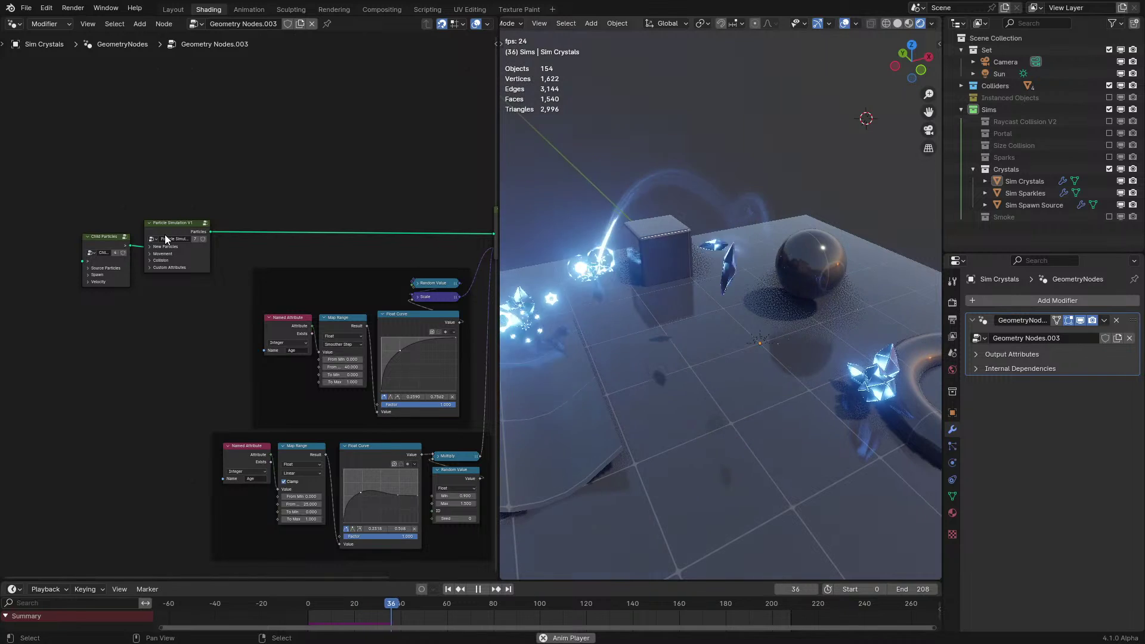
middle_drag(190, 226, 159, 222)
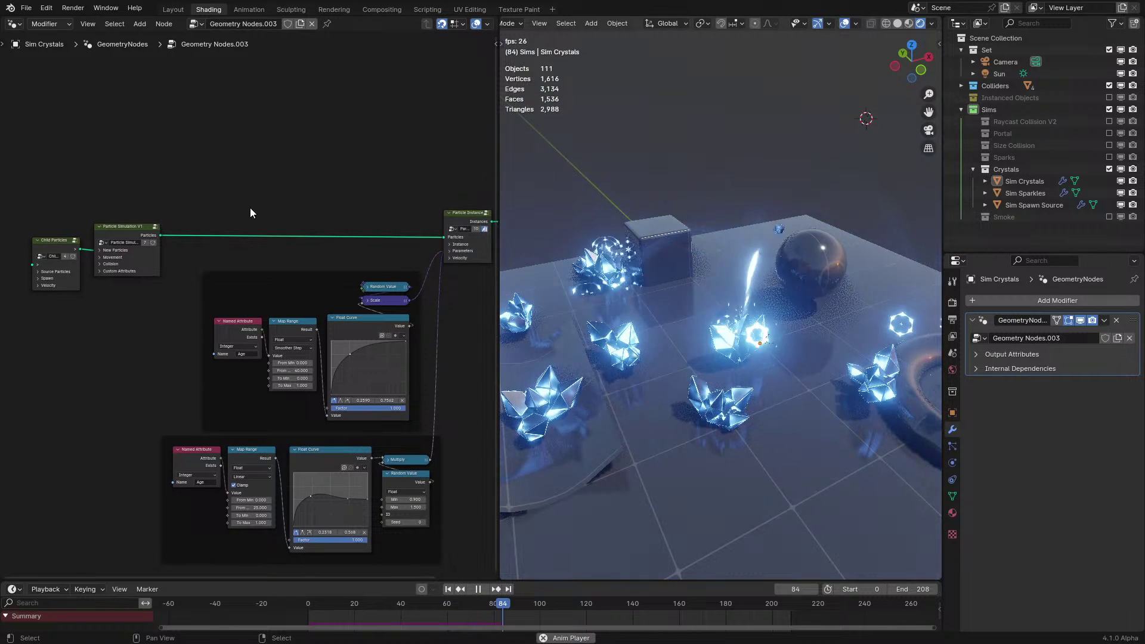
Enlarge the node editor and examine the rotation frame, Child Particles and Particle Simulation V1 nodes
key(ctrl+space)
ctrl+middle_drag(613, 298, 353, 189)
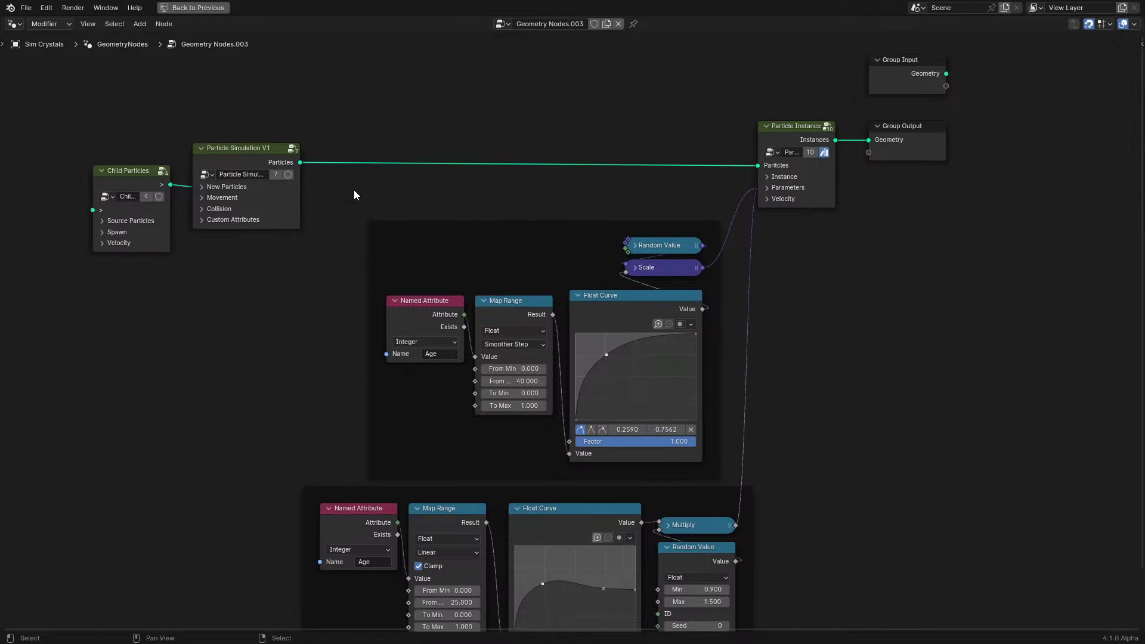
drag(353, 190, 700, 426)
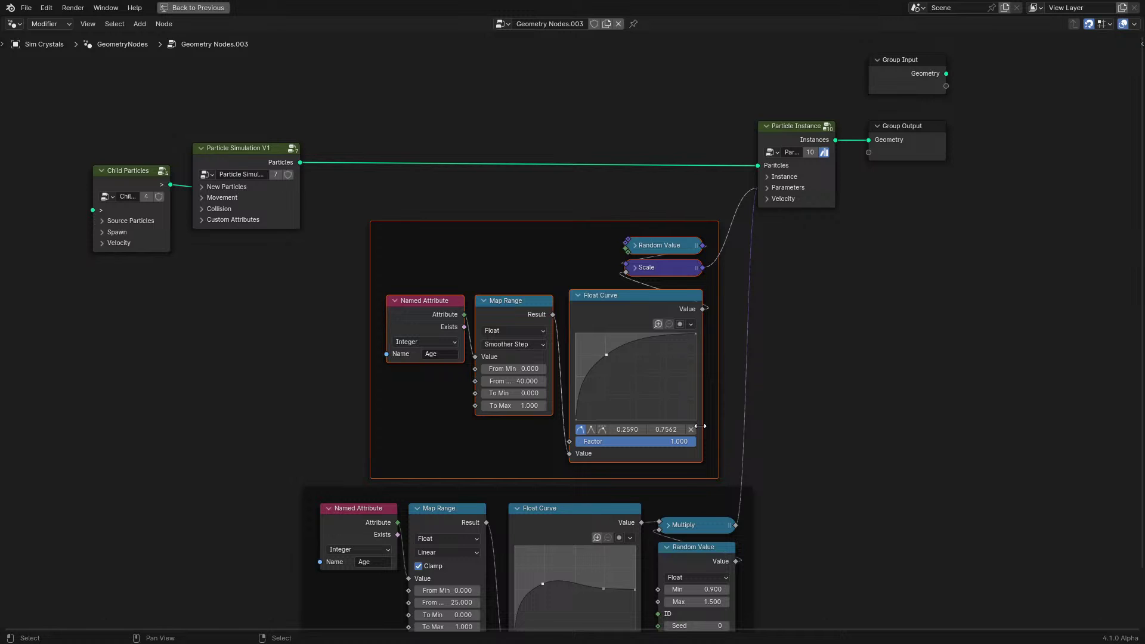
click(754, 396)
middle_drag(334, 209, 488, 435)
drag(236, 286, 421, 579)
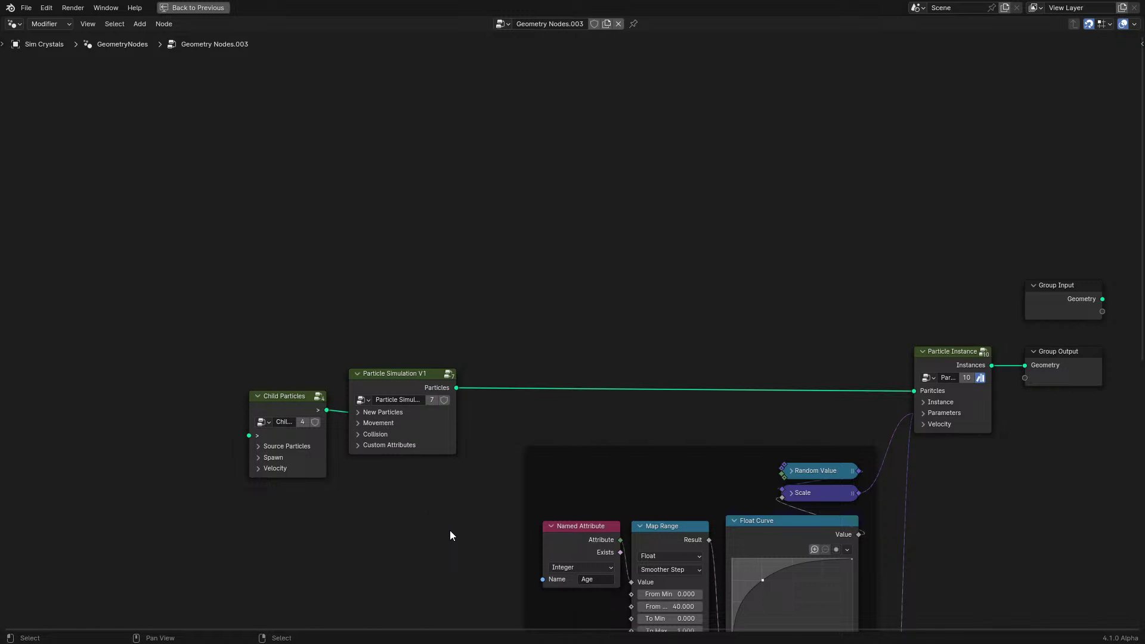
Restore the split layout, watch the crystals playback and pause it at frame 13
key(ctrl+space)
key(space)
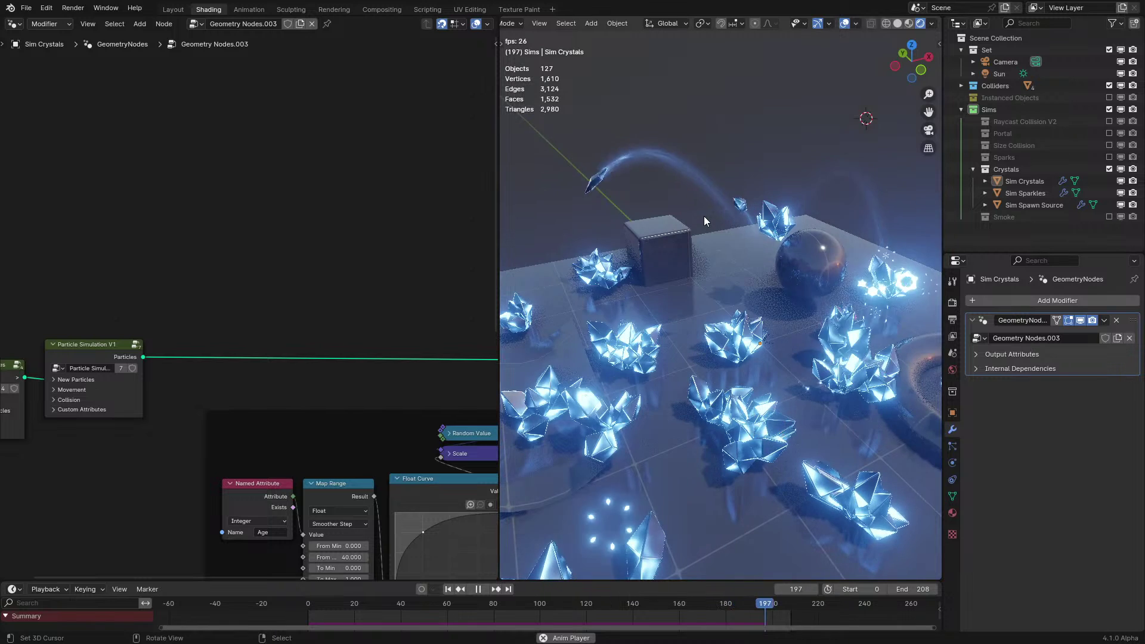
key(space)
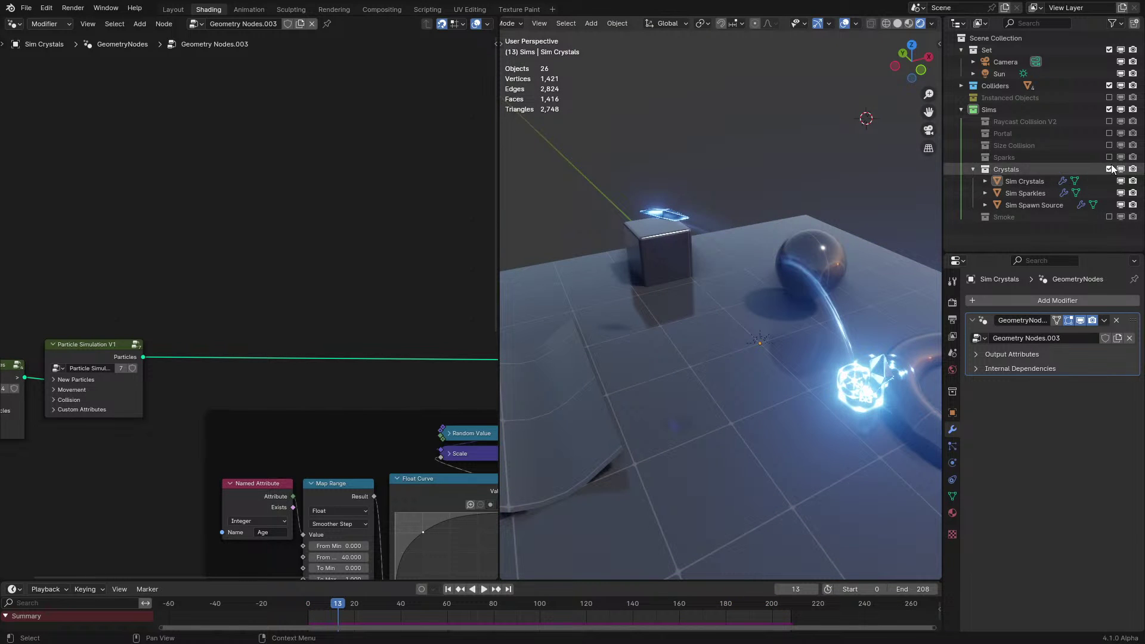
Exclude the Crystals collection, enable the Smoke collection, and select Sim Smoke while its simulation plays
click(1110, 168)
click(1110, 181)
scroll(807, 246, down, 4)
key(space)
right_click(739, 314)
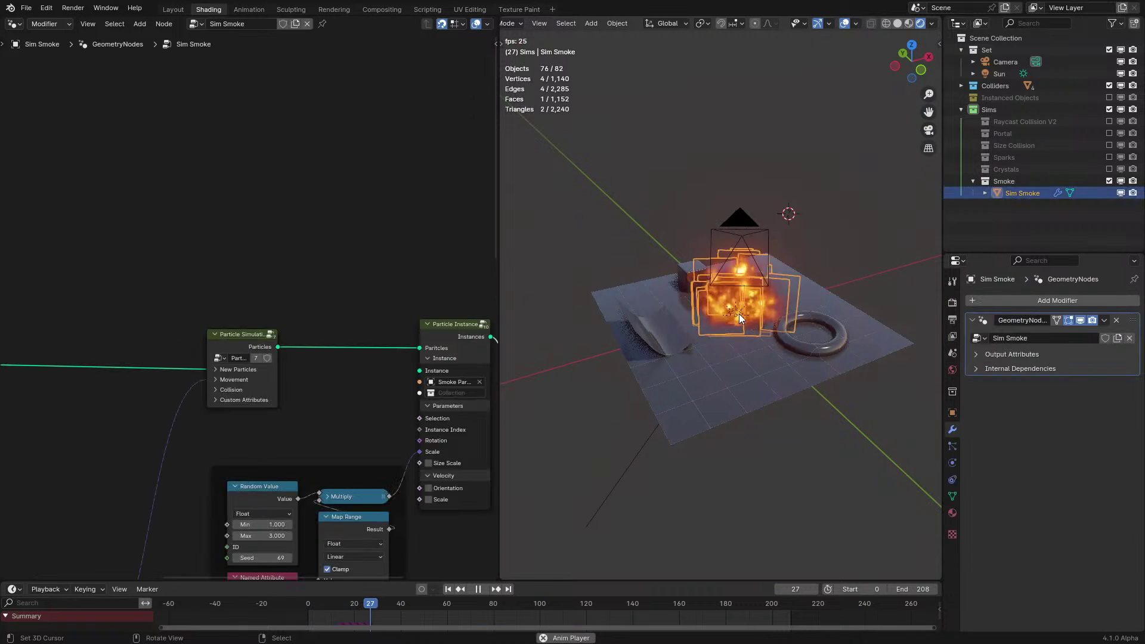
Enlarge the Sim Smoke node tree and collapse the Instance, Parameters and Velocity sections of Particle Instance
middle_drag(72, 424, 177, 338)
key(ctrl+space)
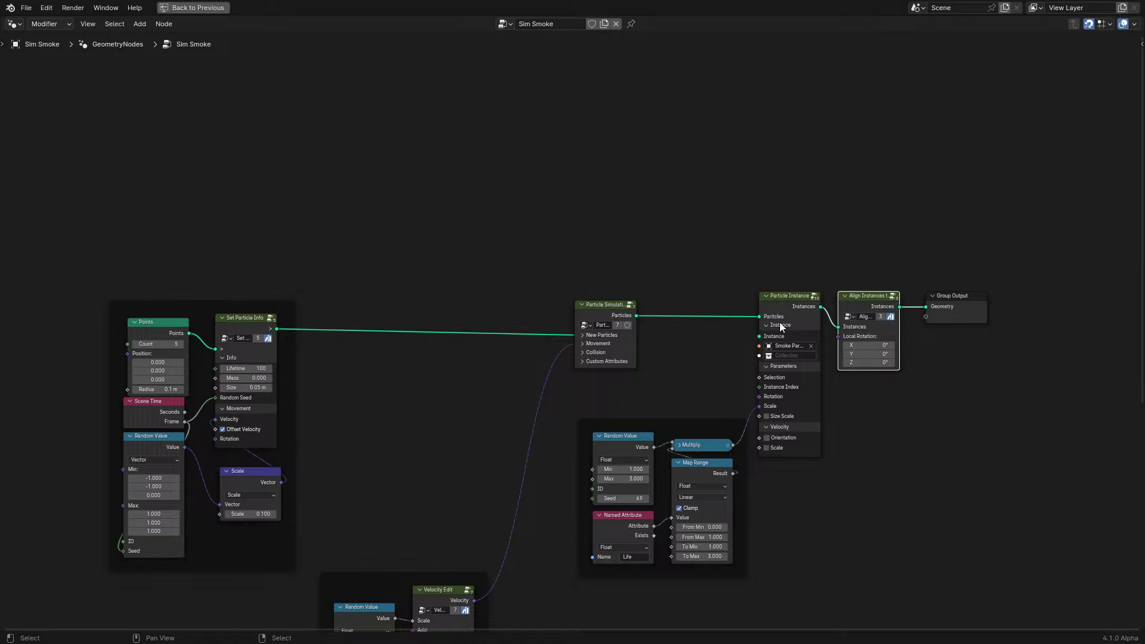
drag(782, 326, 782, 348)
Move the Velocity Edit frame up between the Points frame and the Particle Simulation node
middle_drag(540, 442, 573, 352)
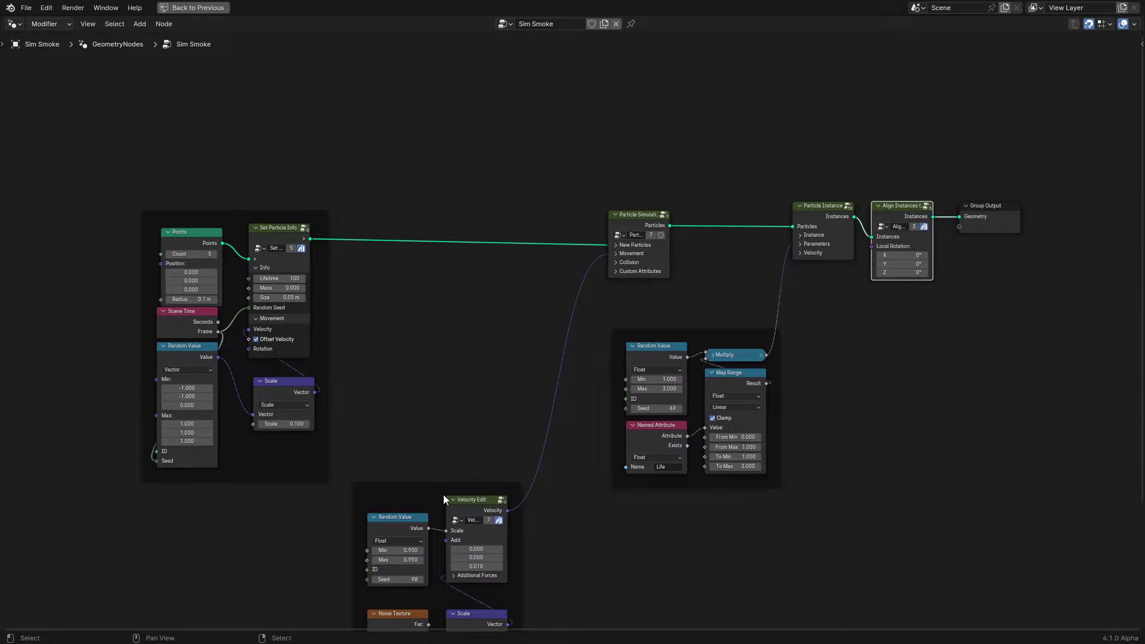
drag(444, 498, 497, 358)
scroll(358, 304, up, 1)
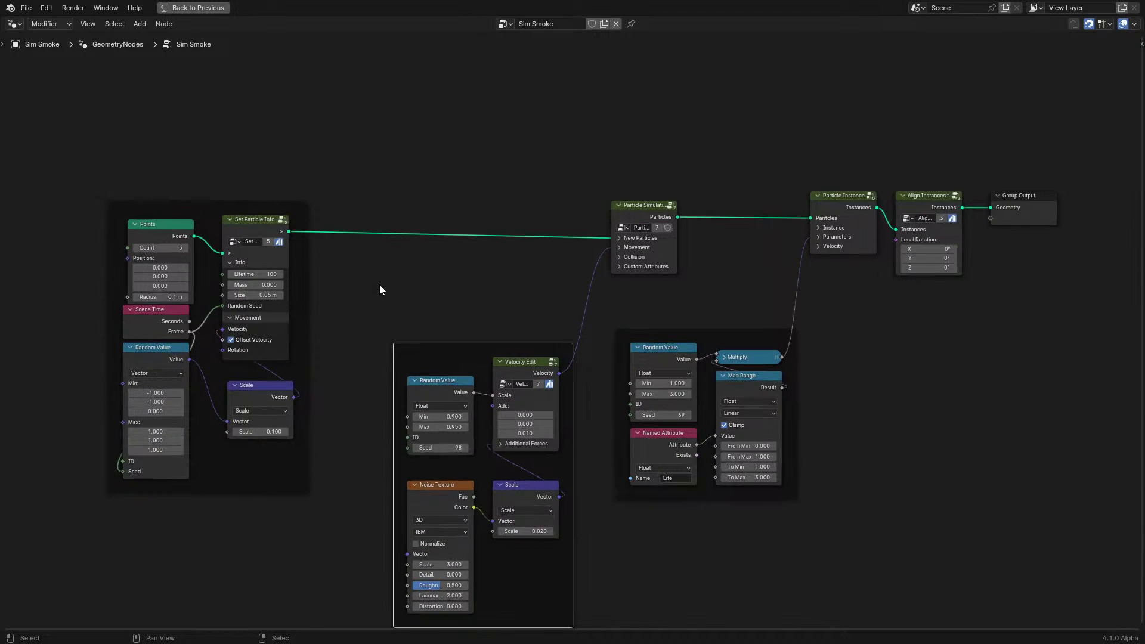
Expand the New Particles section of the Particle Simulation node and move the node up, clear of the frames below
middle_drag(379, 285, 424, 312)
scroll(588, 257, up, 1)
click(691, 257)
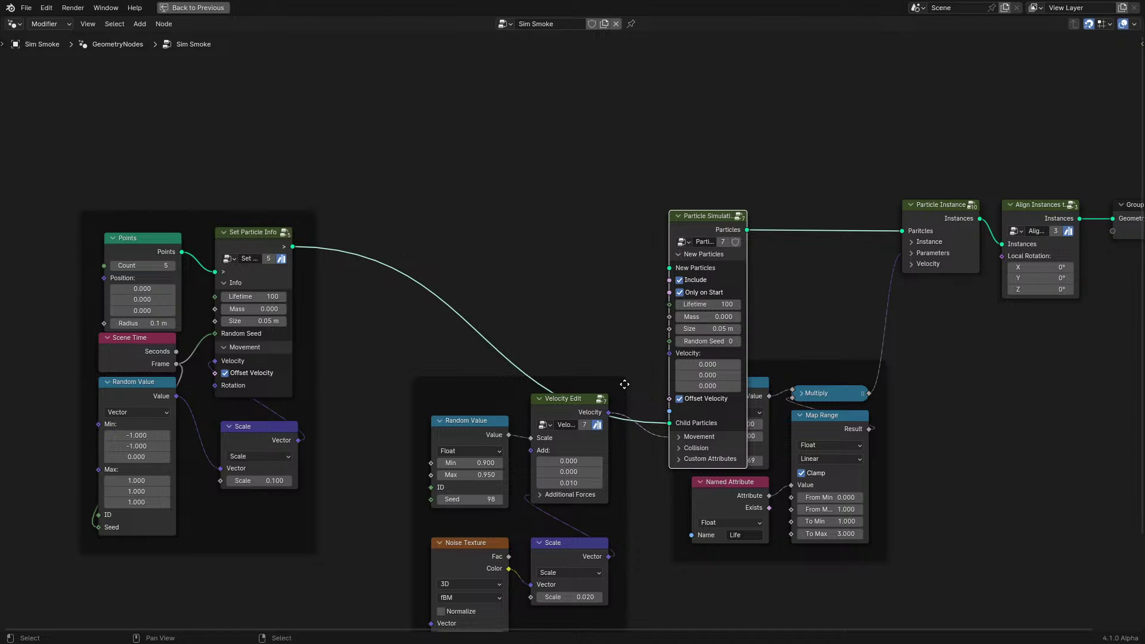
middle_drag(624, 384, 629, 416)
drag(700, 248, 680, 150)
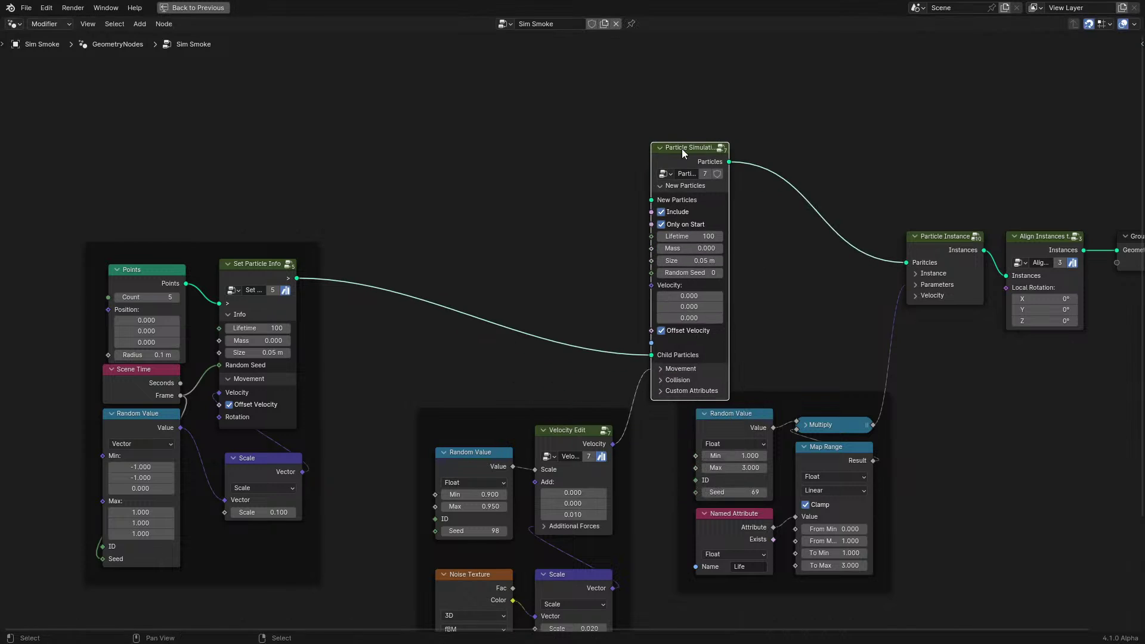
Examine the Points and Set Particle Info frame connected to Particle Simulation's Child Particles input
middle_drag(350, 368, 597, 331)
drag(260, 160, 555, 572)
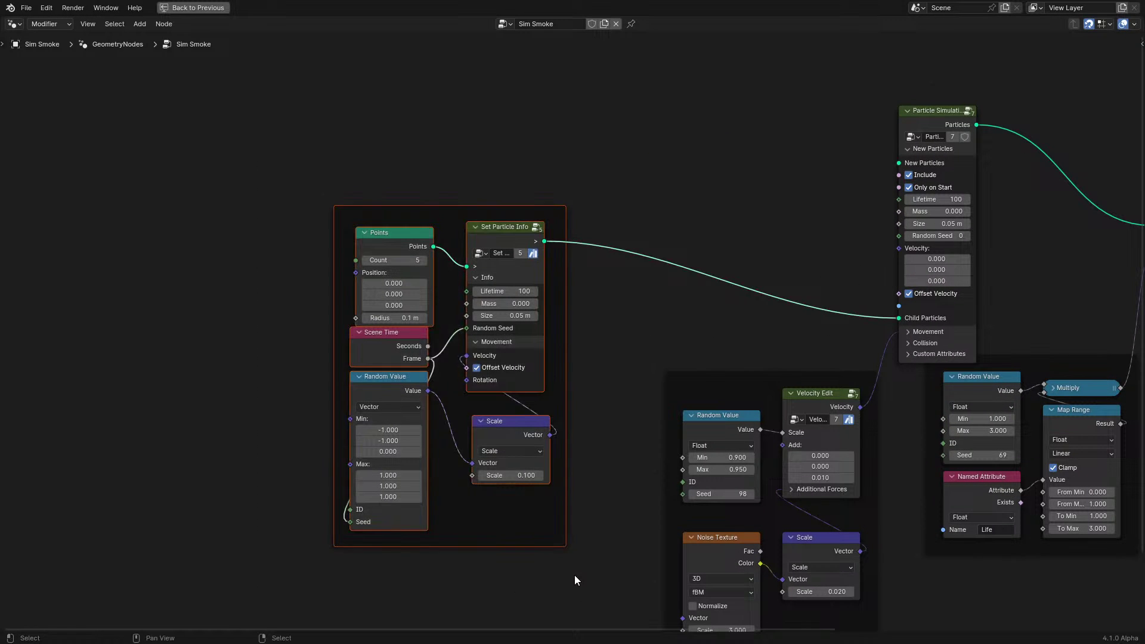
click(575, 575)
middle_drag(618, 274, 503, 306)
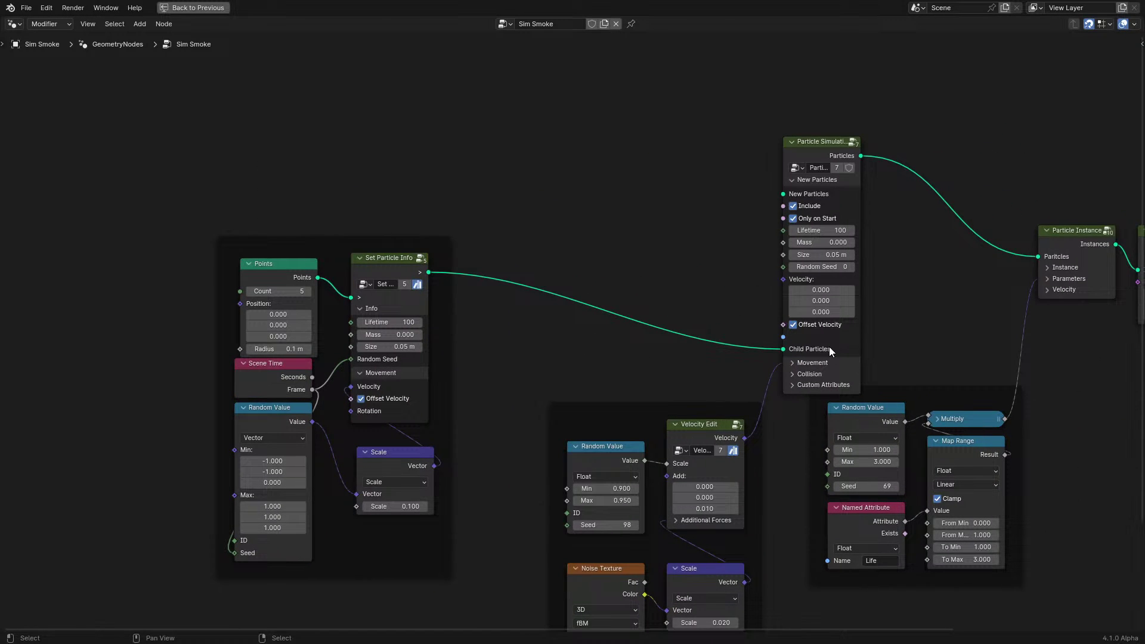
mouse_move(824, 348)
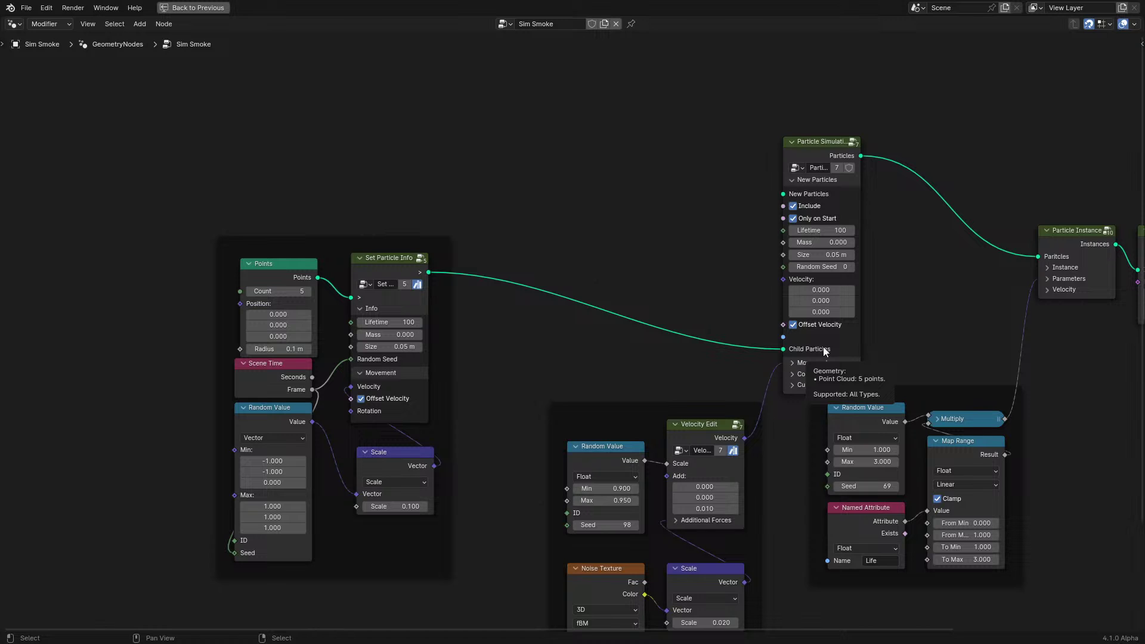
scroll(304, 334, up, 2)
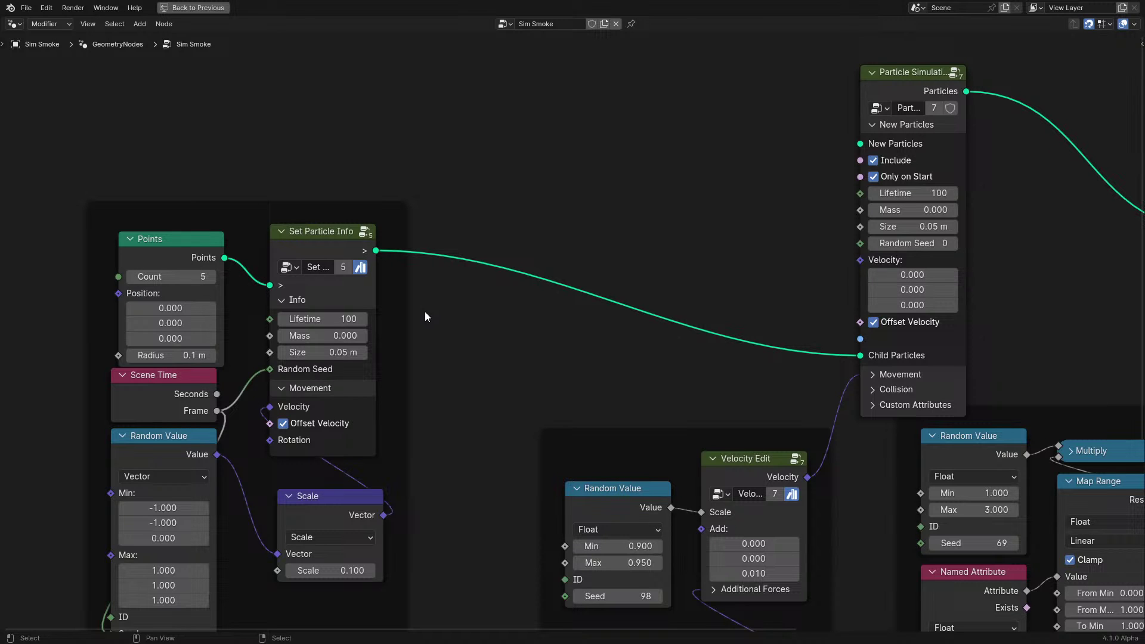
Collapse the New Particles section and move the Particle Simulation node back down, above the Velocity Edit frame
click(905, 126)
click(896, 69)
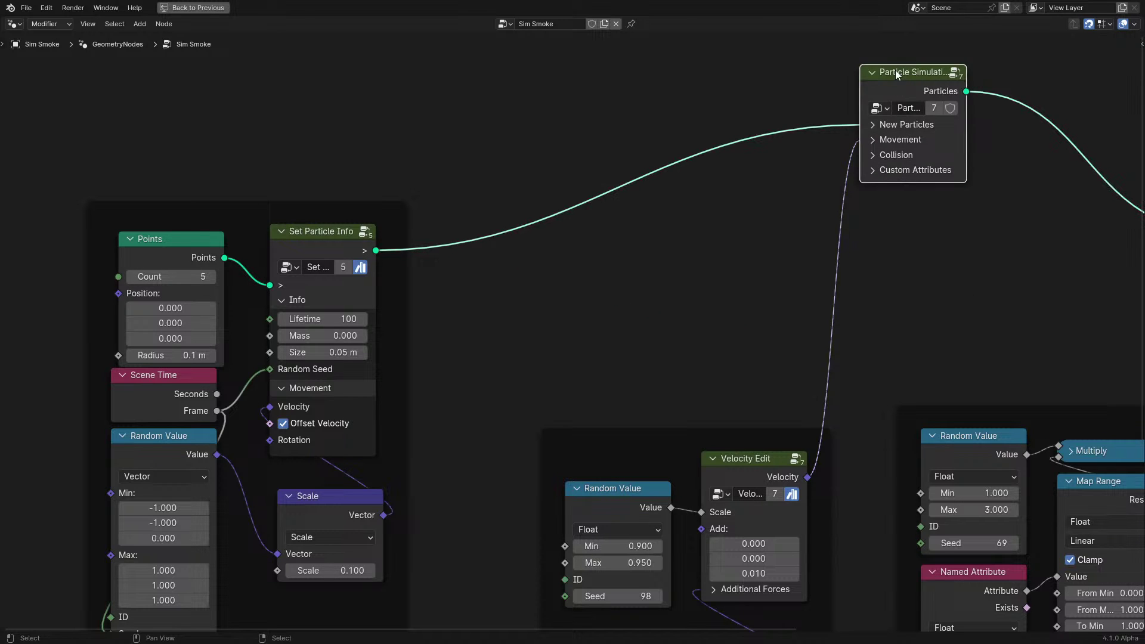
key(g)
click(750, 221)
scroll(716, 203, down, 3)
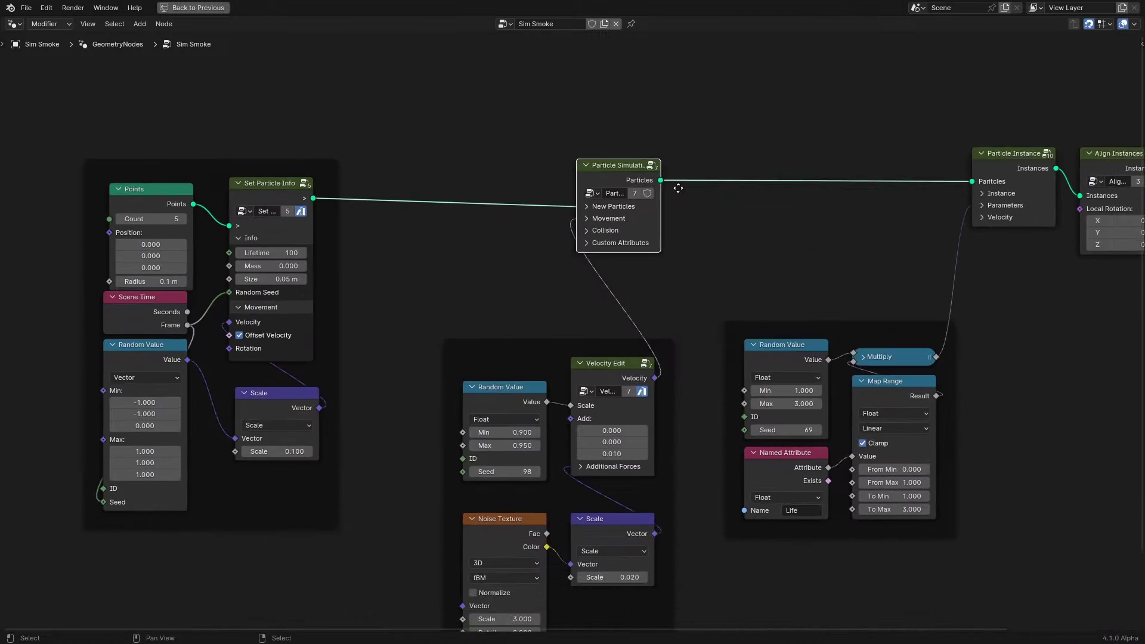
Restore the split layout, deselect all objects and play the smoke simulation up close, pausing at frame 133
key(ctrl+space)
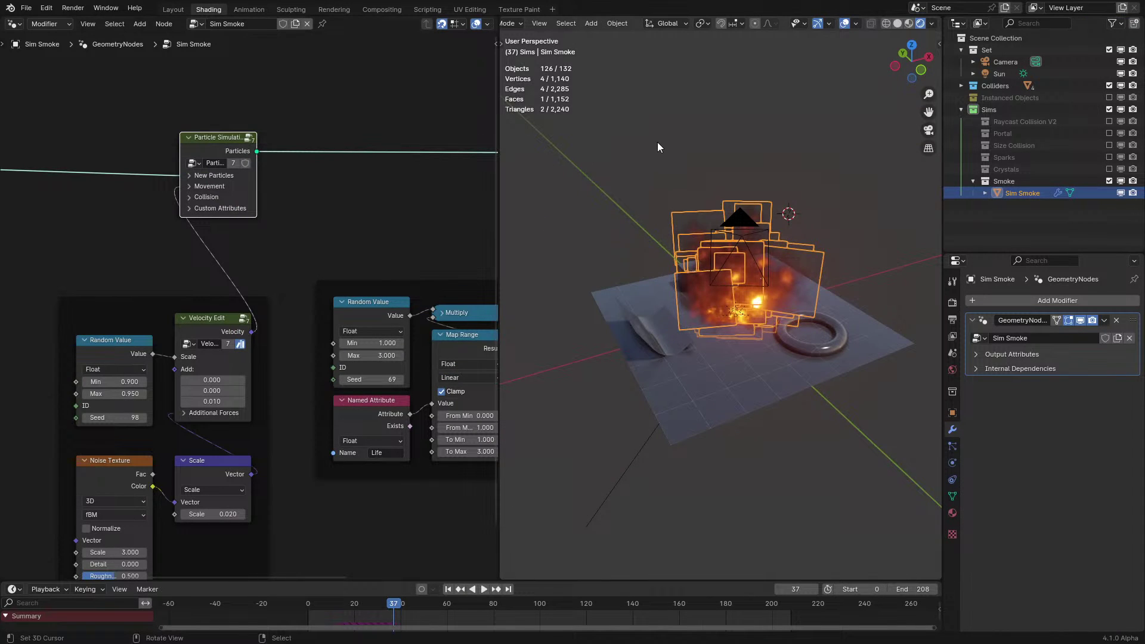
key(alt+a)
key(space)
middle_drag(665, 192, 725, 309)
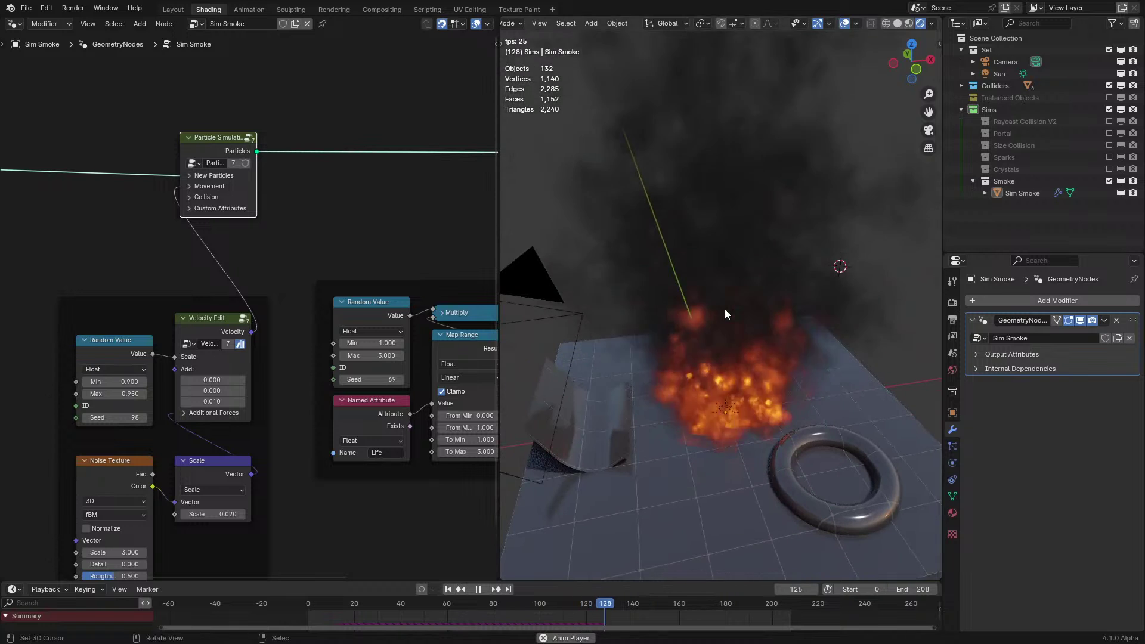
key(space)
View the smoke from the side and through the camera, resuming playback from there
middle_drag(775, 342, 817, 299)
scroll(828, 358, down, 3)
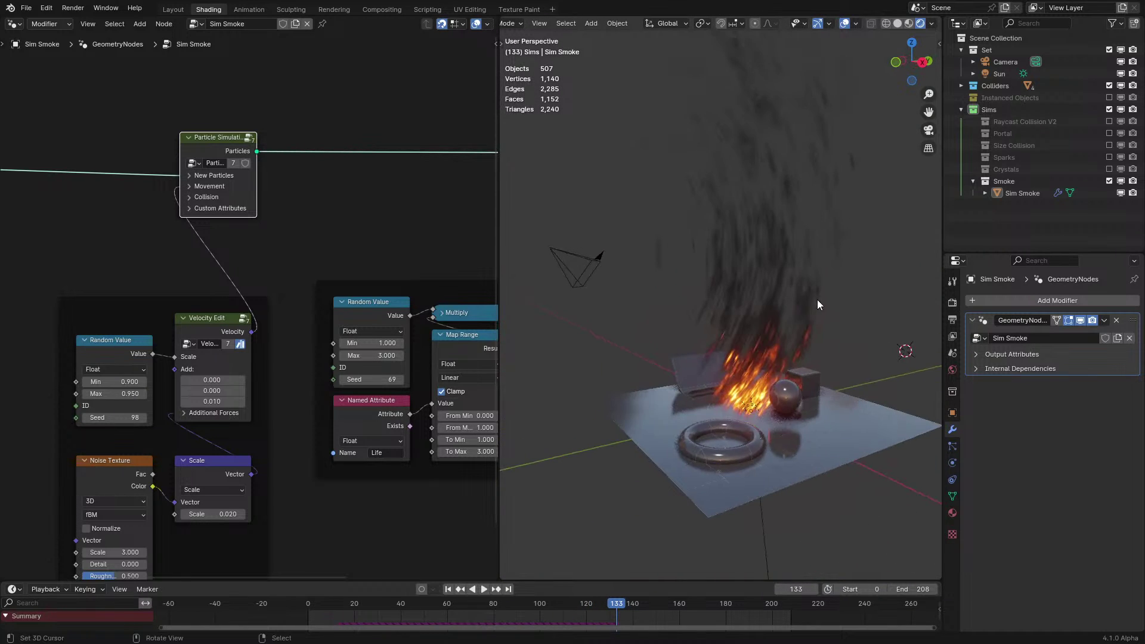
key(KP_0)
key(space)
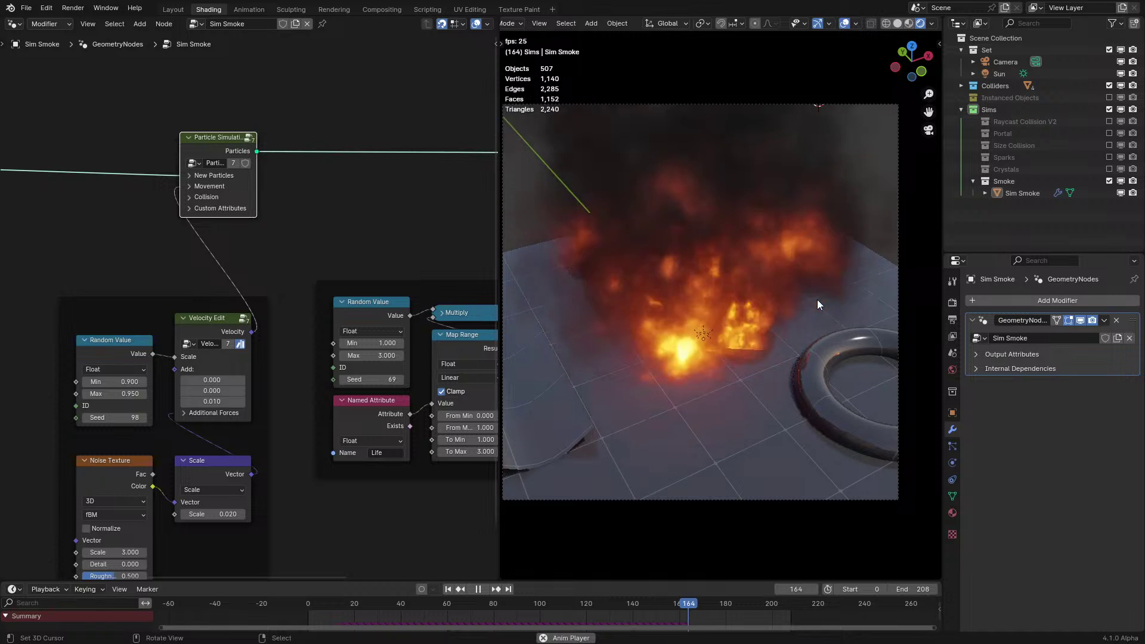
mouse_move(818, 299)
middle_down()
mouse_move(829, 271)
mouse_move(819, 288)
middle_up()
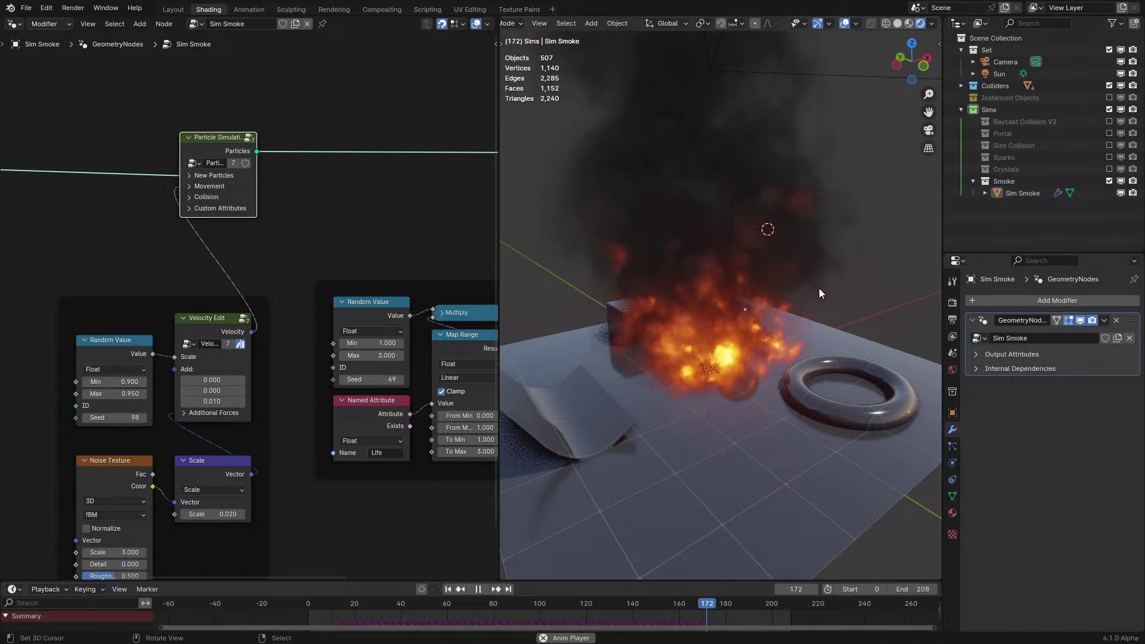
Exclude the Smoke collection and enable the Crystals collection again
click(1109, 181)
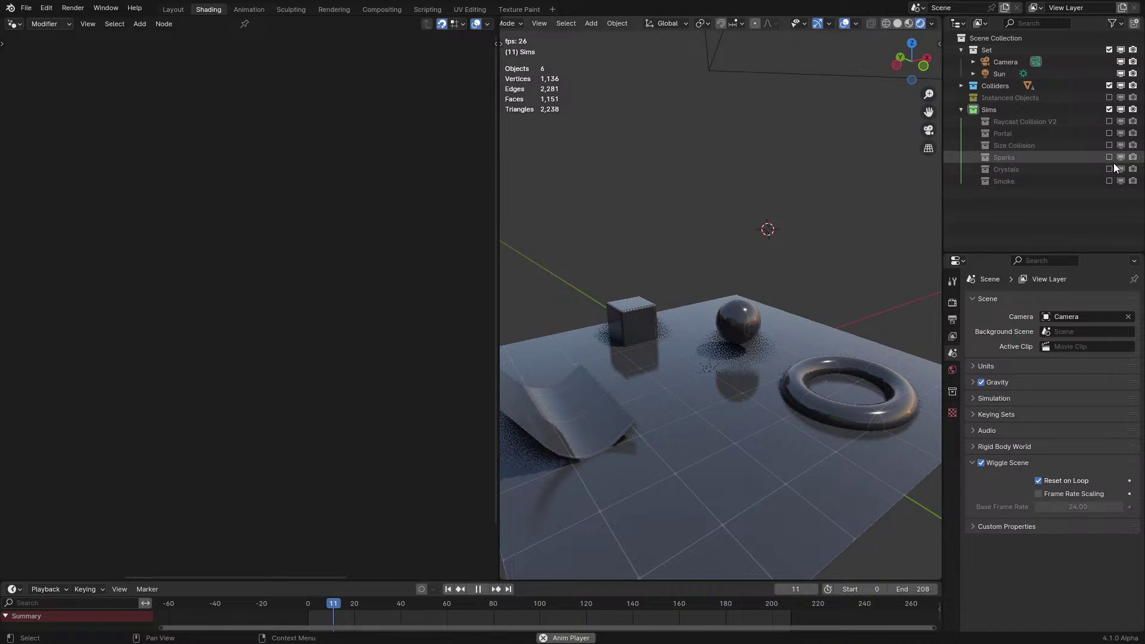
click(1109, 181)
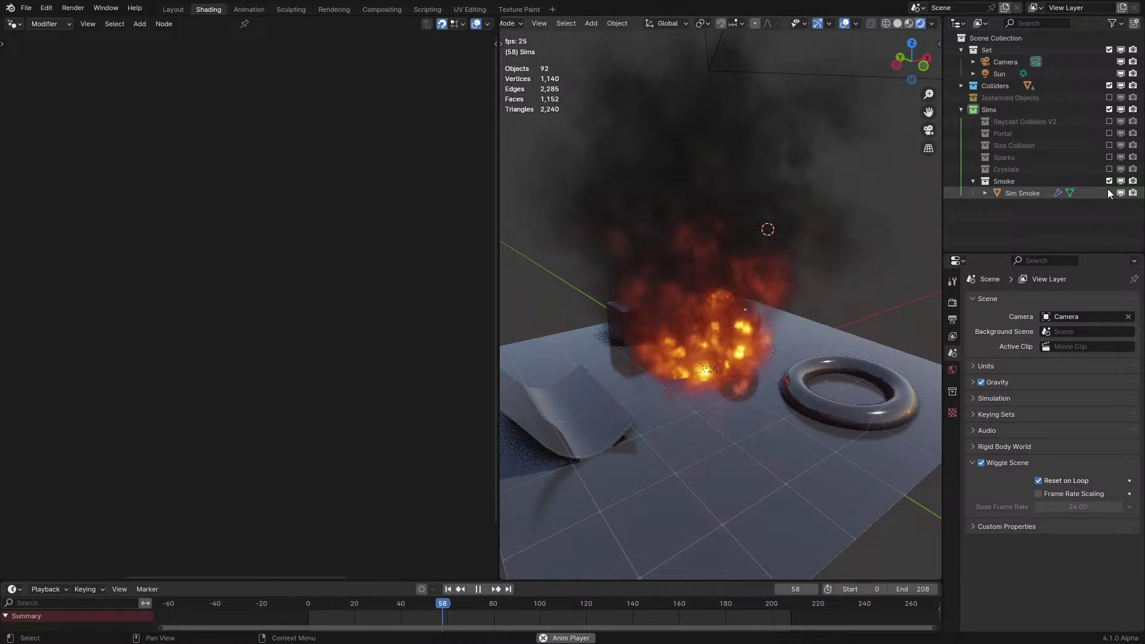
click(1109, 180)
click(1109, 169)
Pause the playback at frame 99, select Sim Spawn Source and resume playing
key(space)
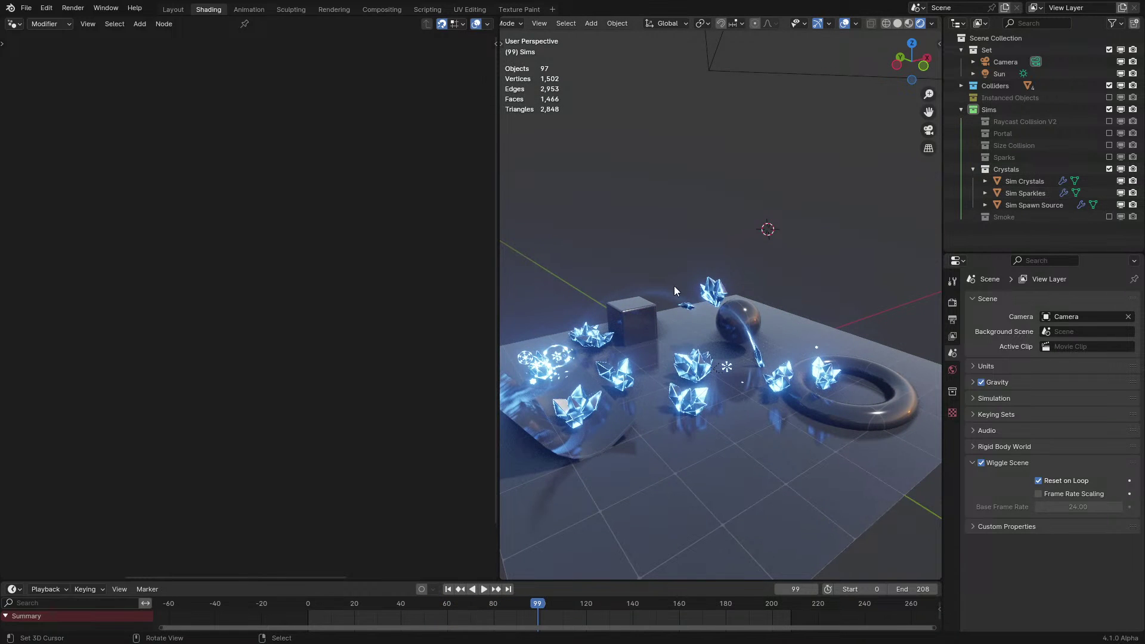
click(674, 291)
key(space)
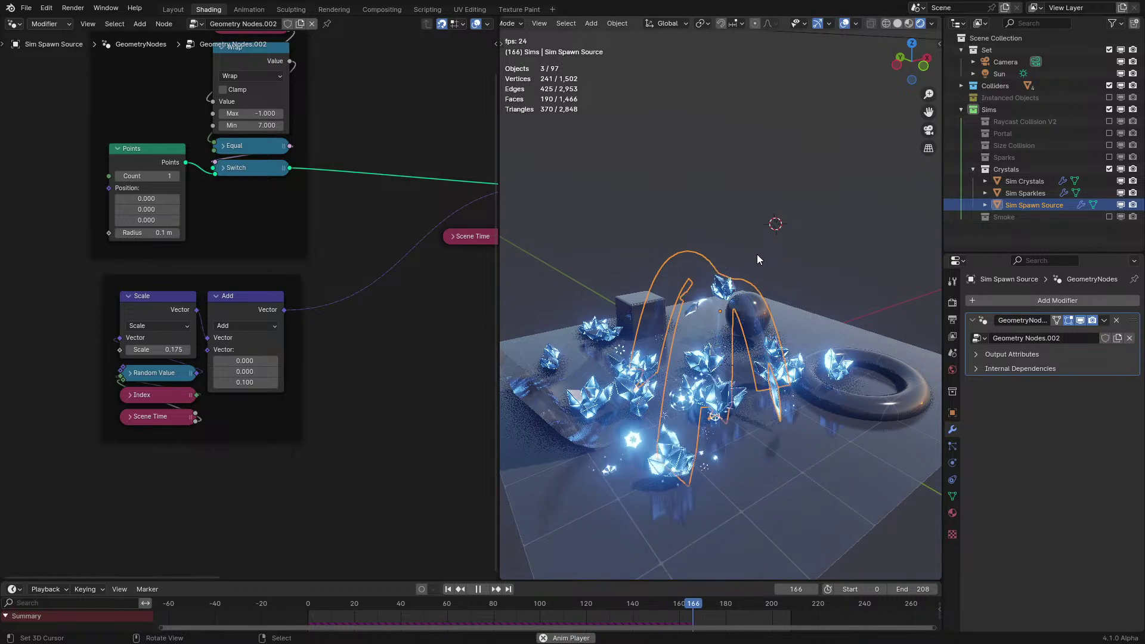
Deselect Sim Spawn Source, pause the playback at frame 46 and examine its full node tree in a maximized node editor
click(714, 216)
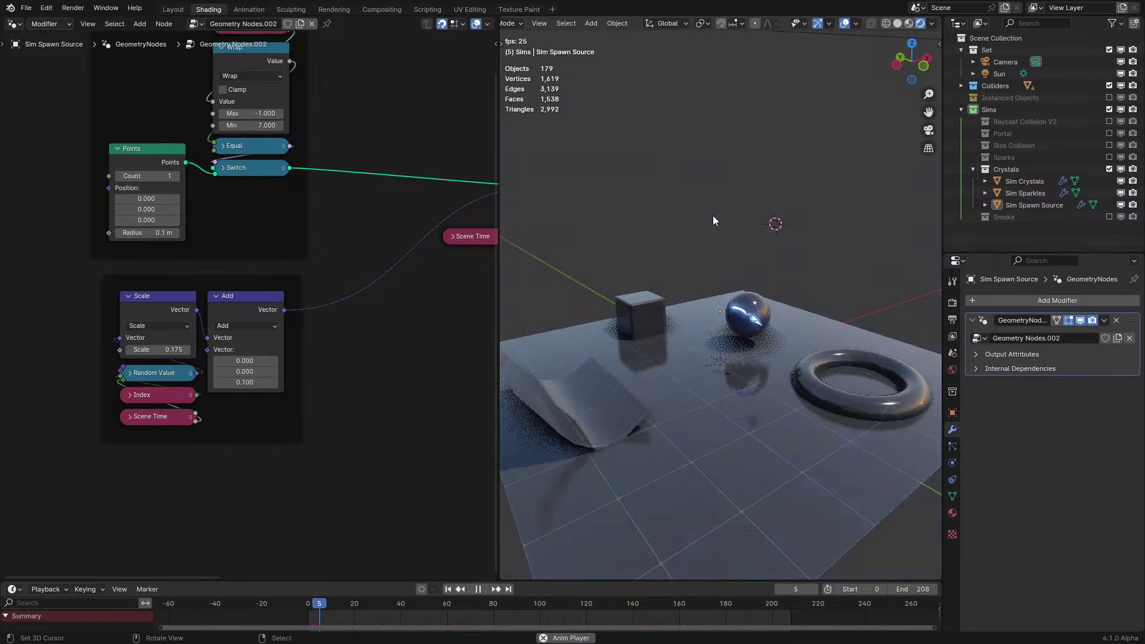
key(space)
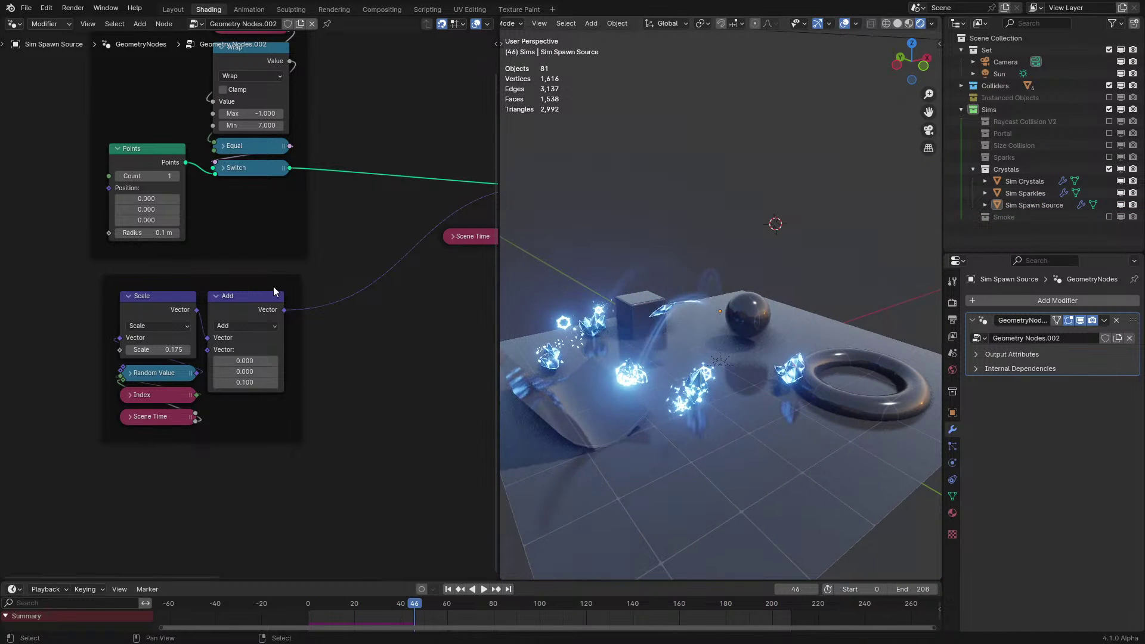
key(Home)
key(ctrl+space)
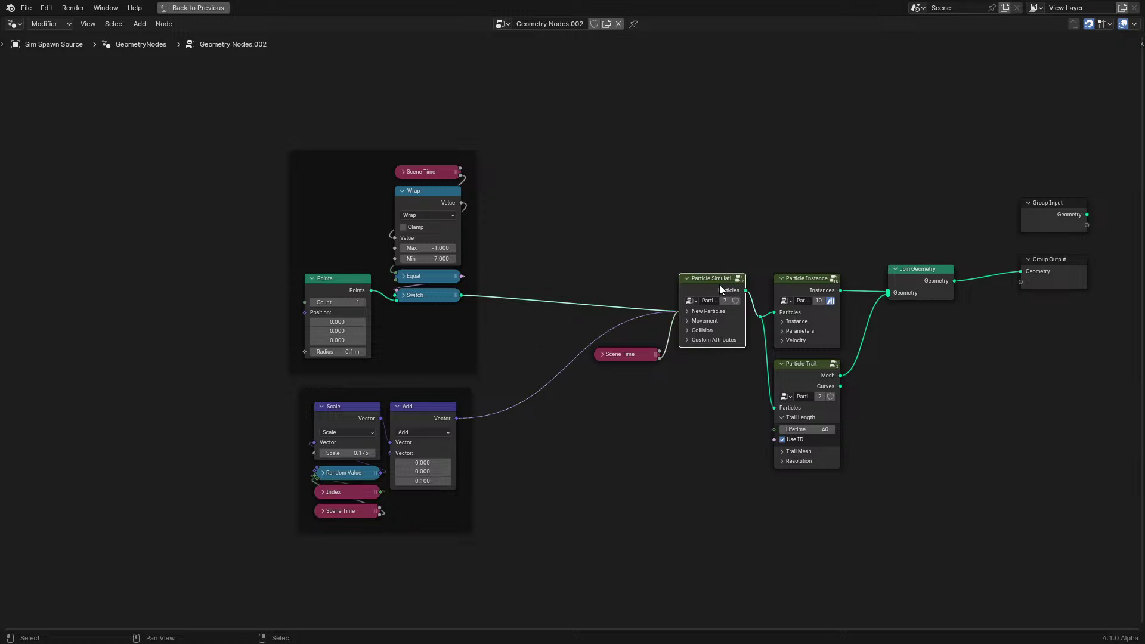
middle_drag(720, 285, 500, 263)
key(ctrl+space)
Play the crystals simulation, pause at frame 207 and show the particle properties of Sim Spawn Source
key(space)
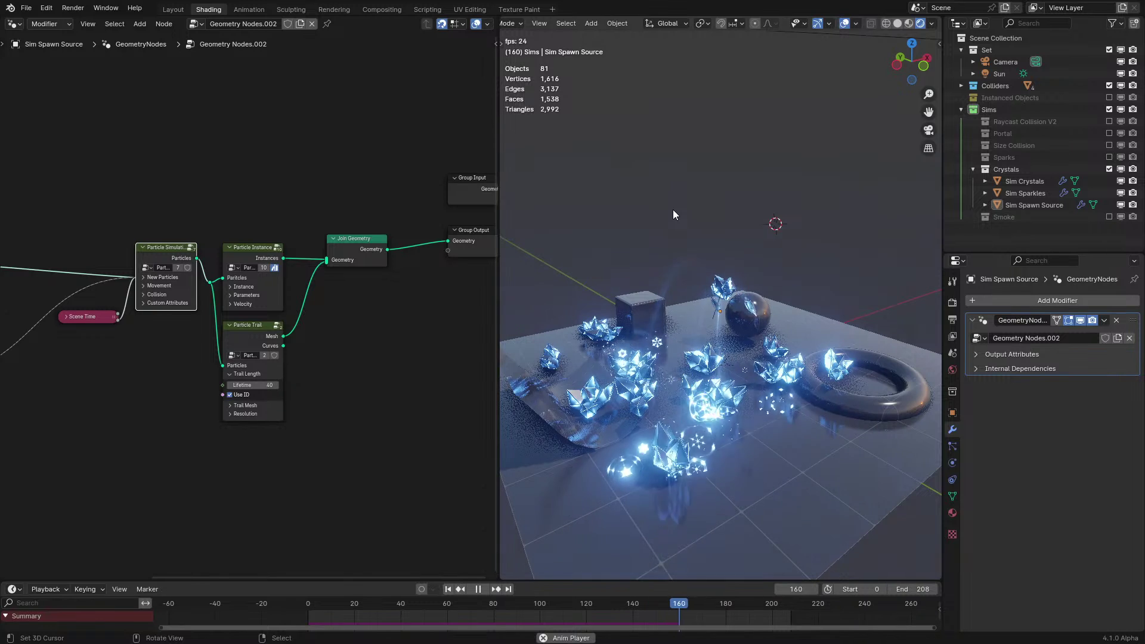
key(space)
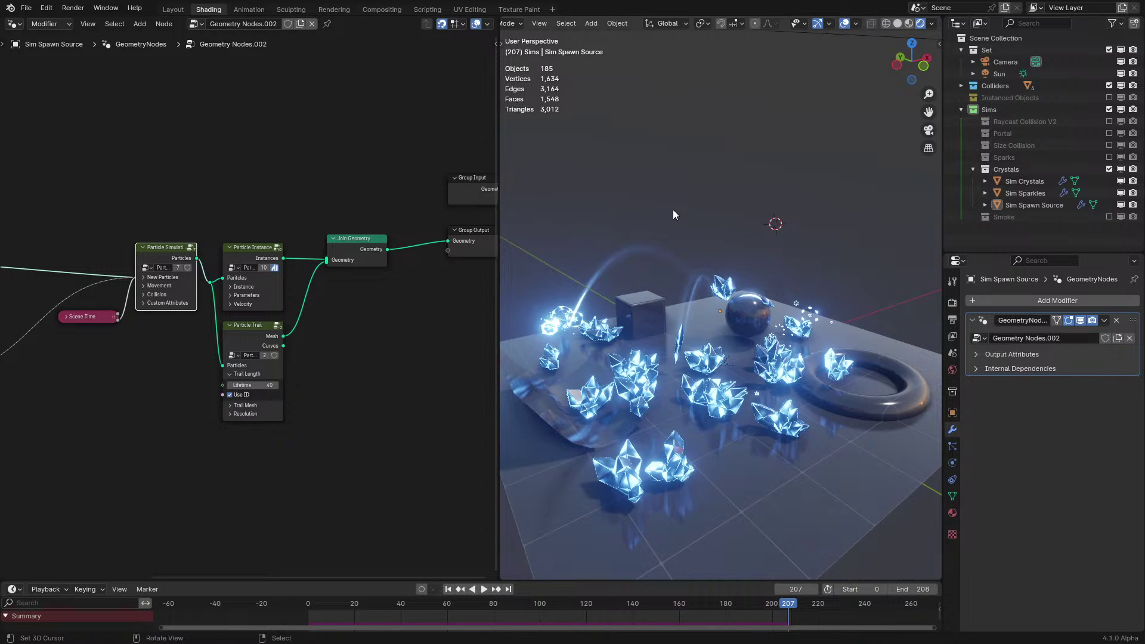
click(952, 447)
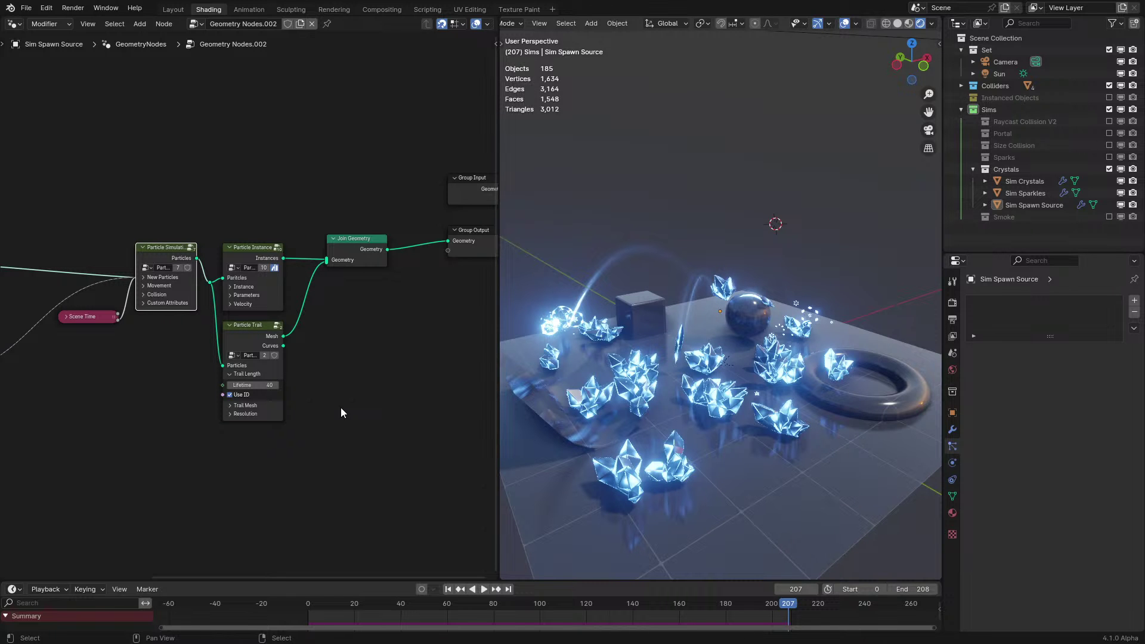
Replay the crystals simulation from a higher angle and up close, pausing at frame 169
middle_drag(681, 316, 675, 338)
key(space)
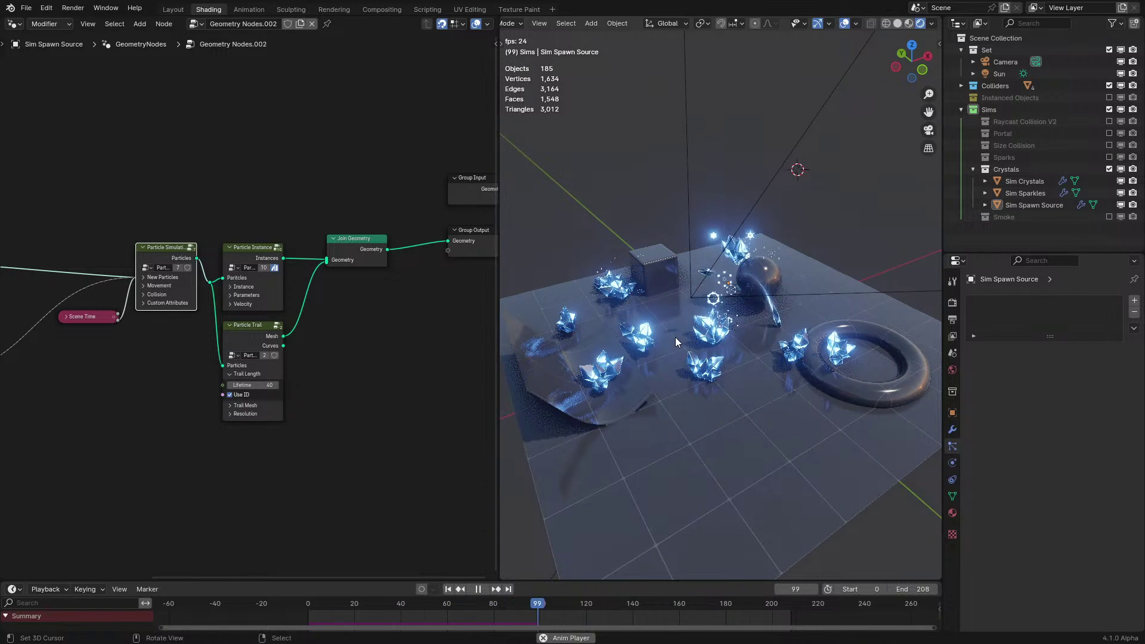
middle_drag(675, 338, 684, 325)
scroll(683, 325, up, 2)
key(space)
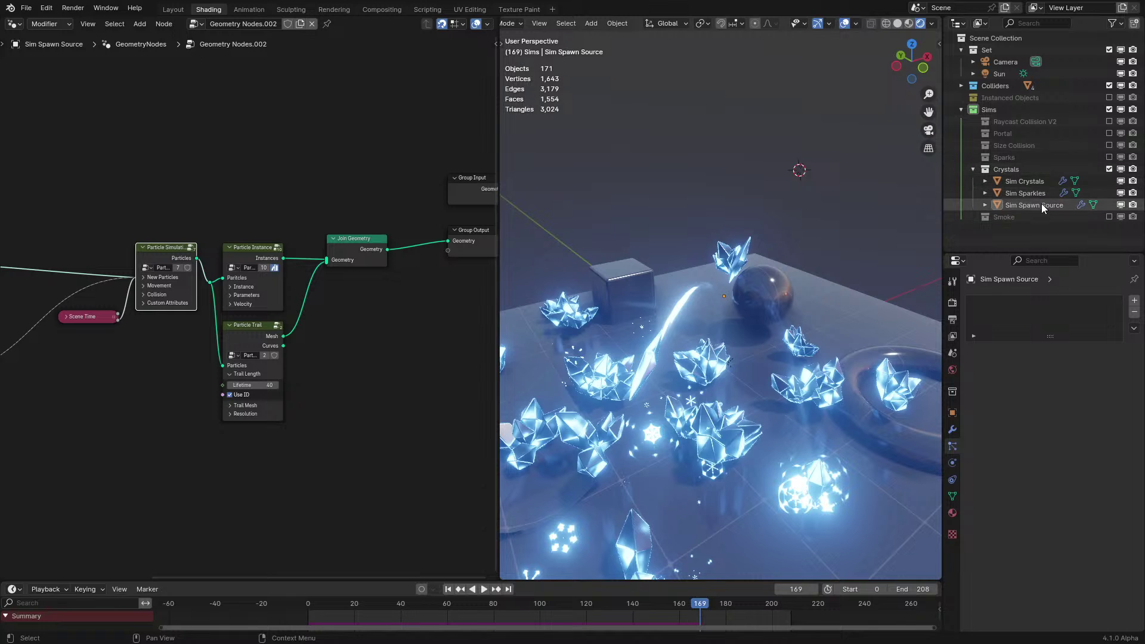
In the maximized node editor, duplicate the particle simulation, instance, trail, Scene Time and Join Geometry nodes above the originals, and delete the copies
key(ctrl+space)
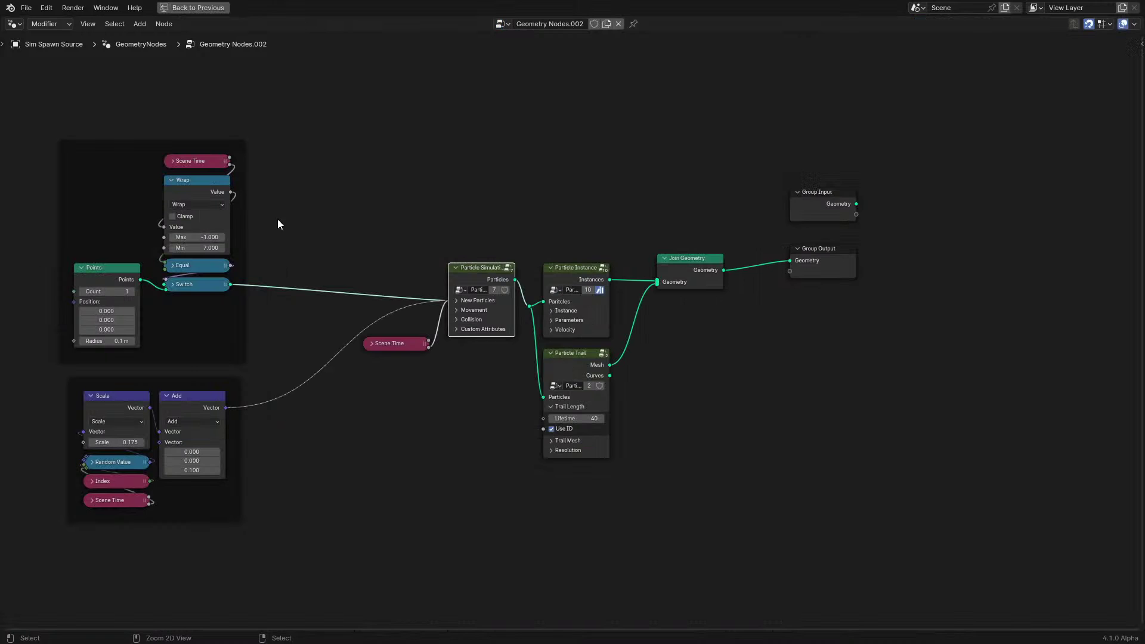
key(ctrl+space)
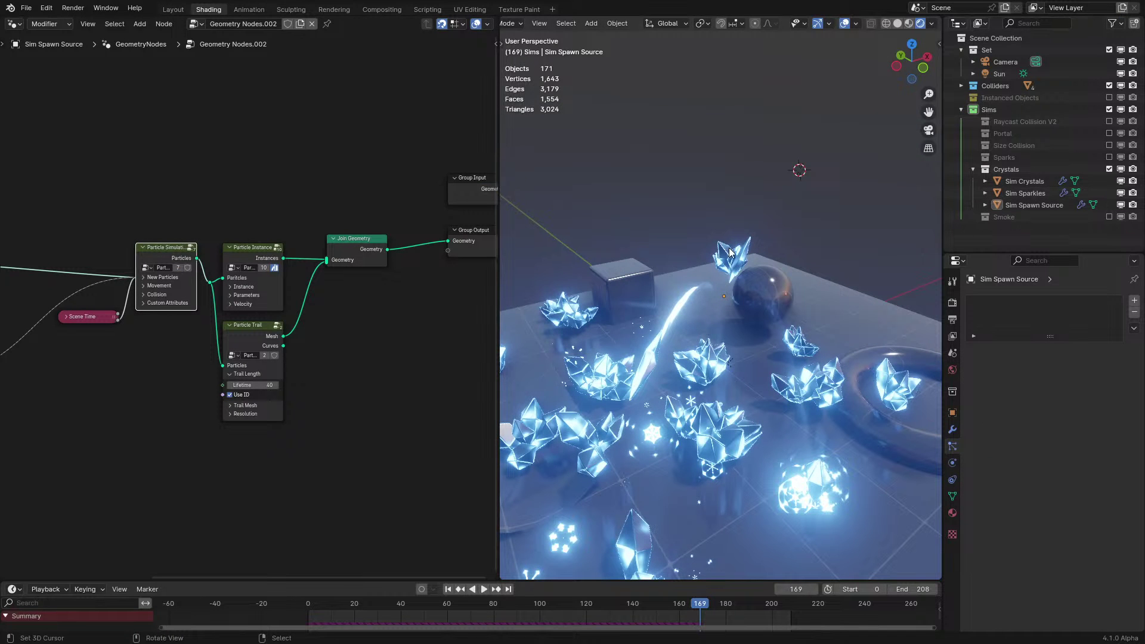
key(ctrl+space)
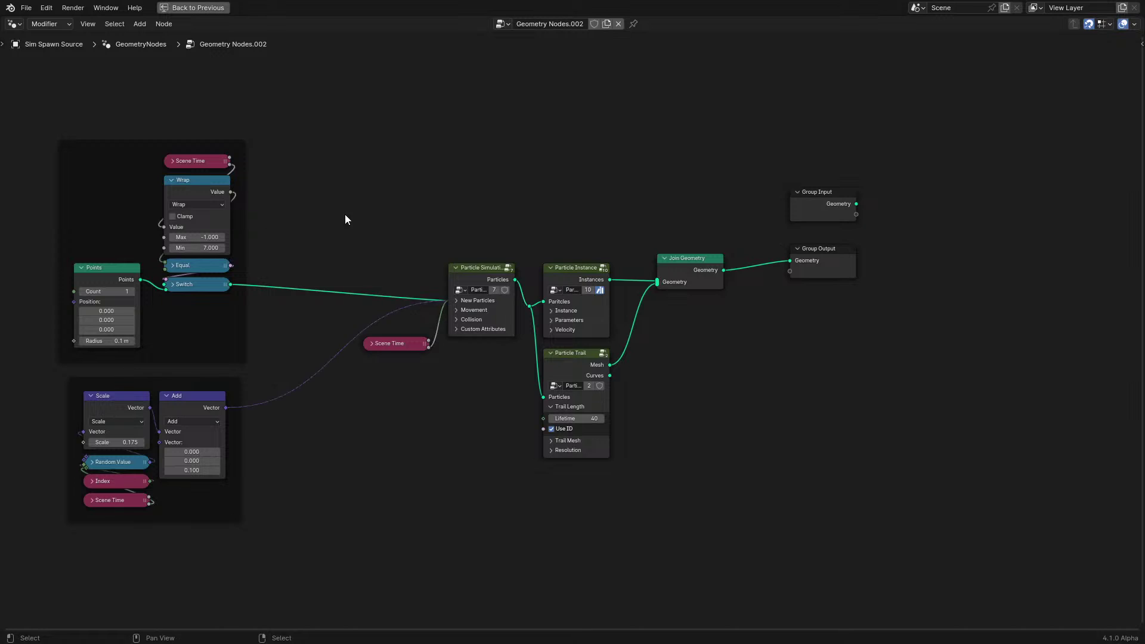
drag(345, 213, 703, 455)
middle_drag(648, 252, 628, 390)
key(shift+d)
click(654, 161)
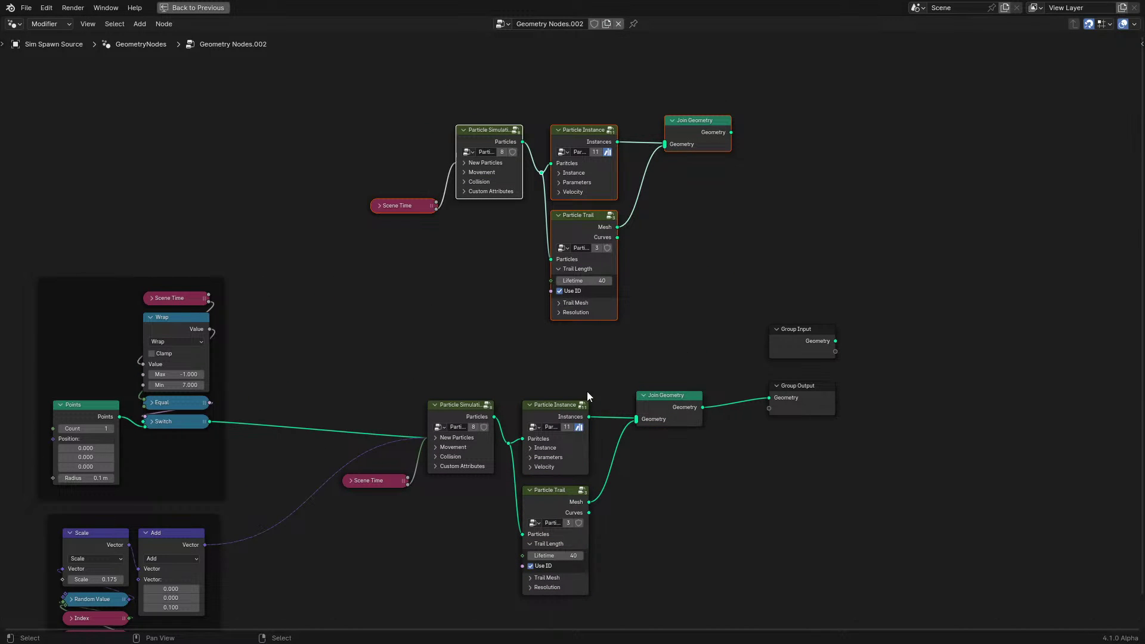
key(x)
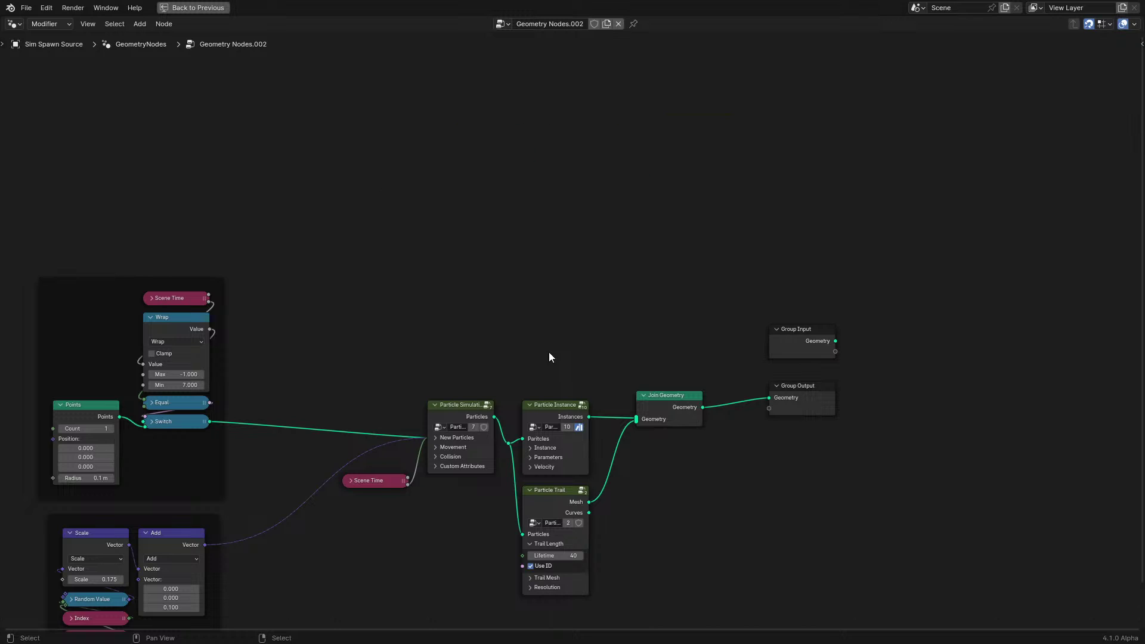
Restore the split layout and select the Particle Instance node in a closer view of the node tree
key(ctrl+space)
scroll(388, 358, up, 2)
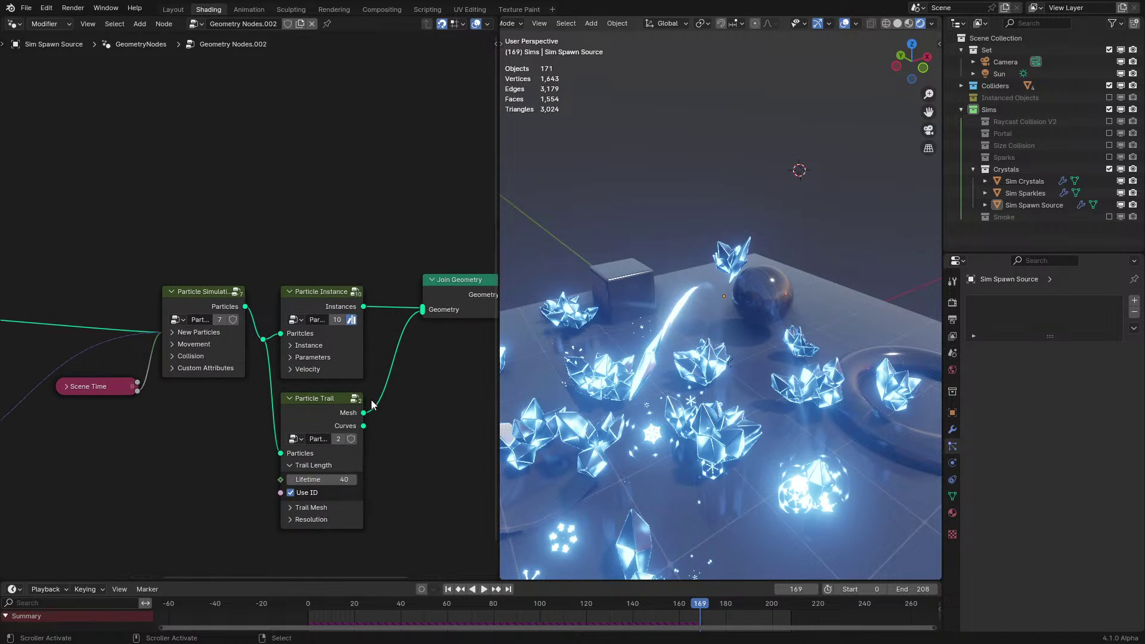
drag(127, 225, 419, 446)
click(321, 410)
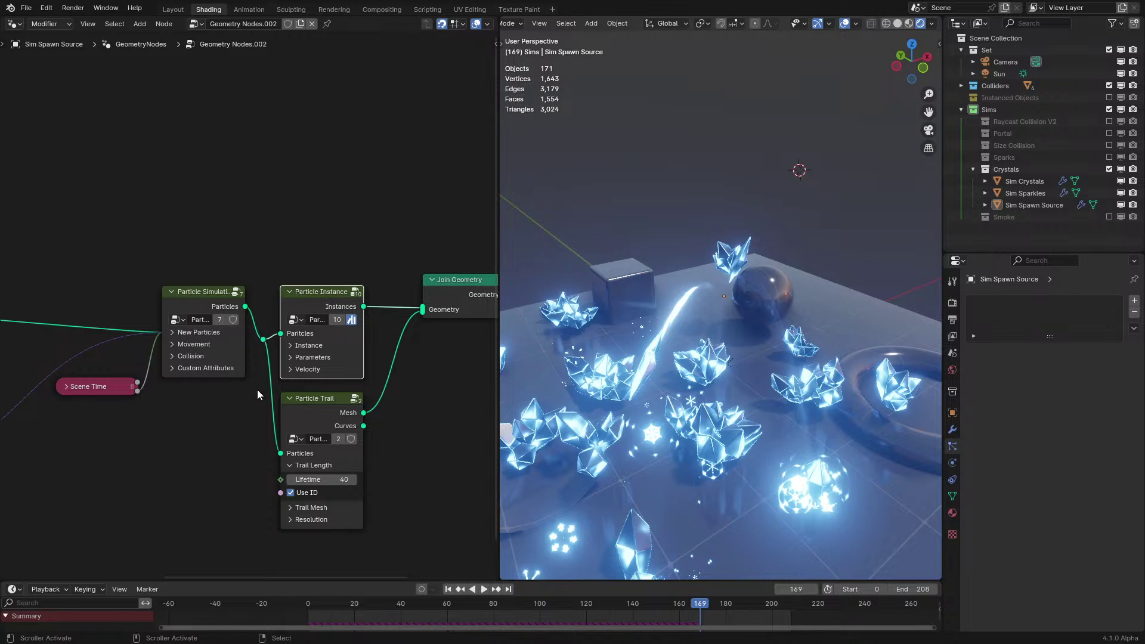
Replay the crystals simulation, pausing at frame 204, and resume it from another side up to frame 109
key(space)
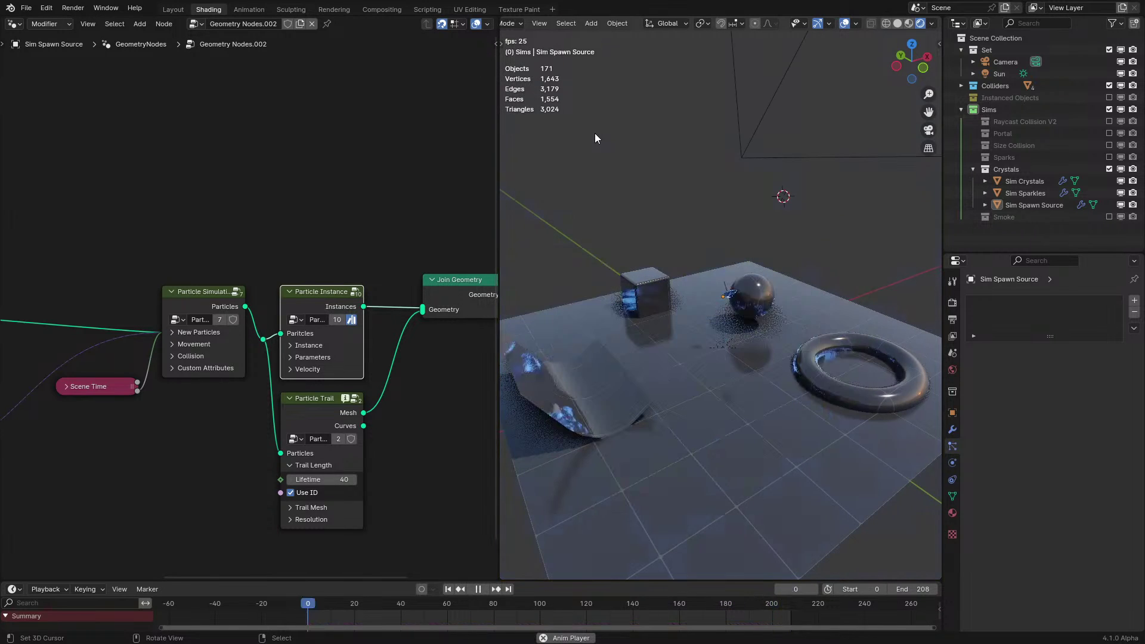
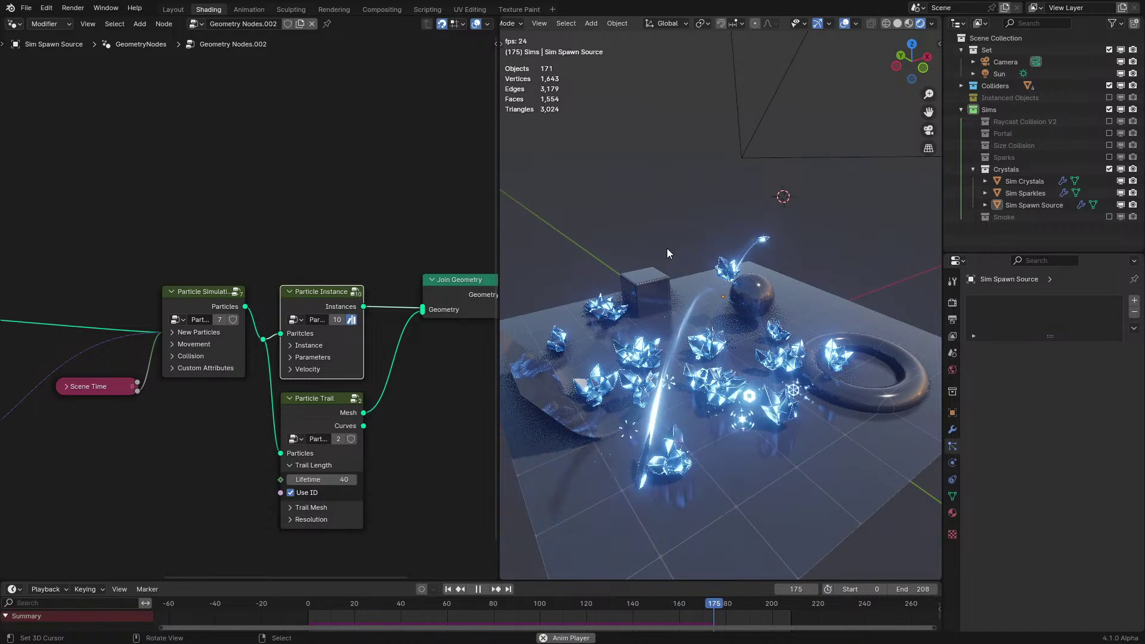
key(space)
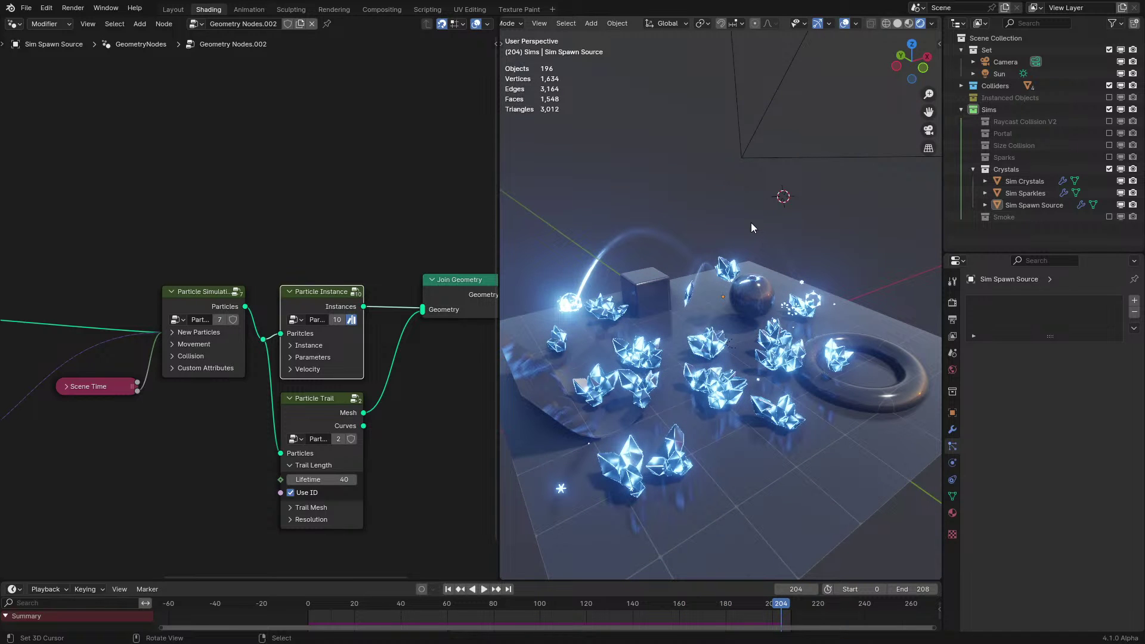
key(space)
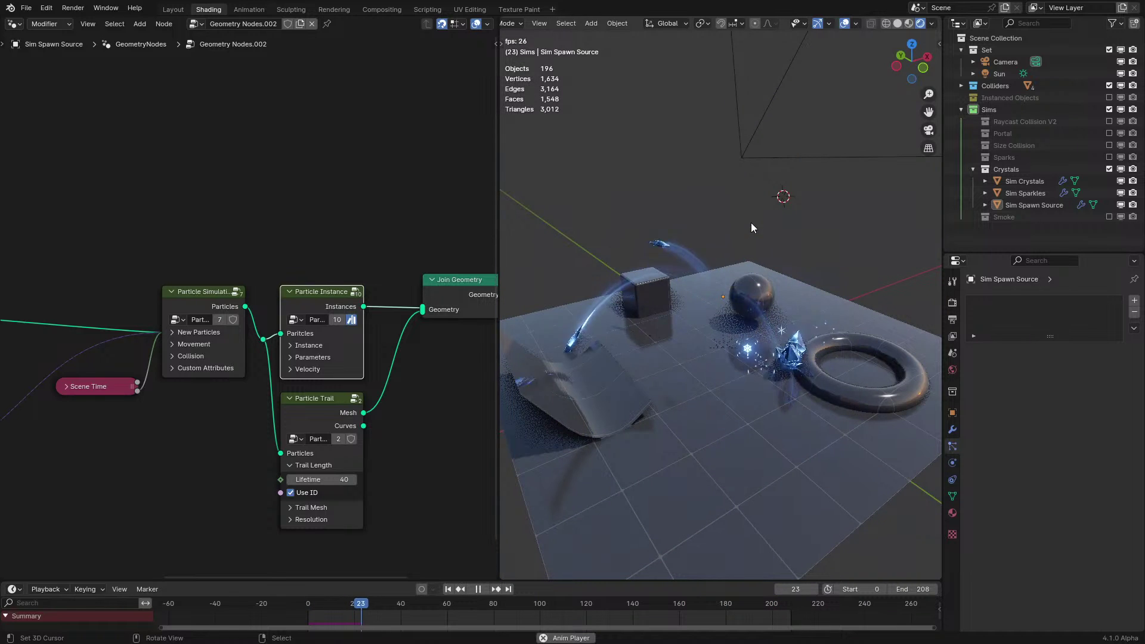
middle_drag(751, 224, 626, 260)
key(space)
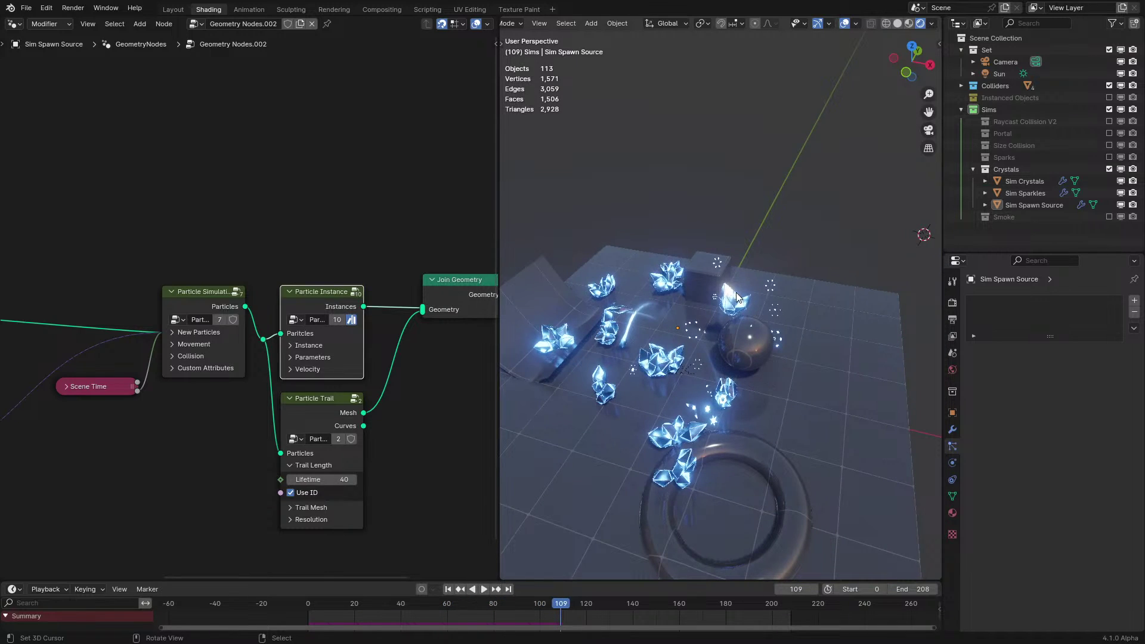
Make Sim Sparkles the active object, pause at frame 118 and watch the simulation through the camera fitted to the viewport
right_click(737, 292)
click(753, 220)
key(space)
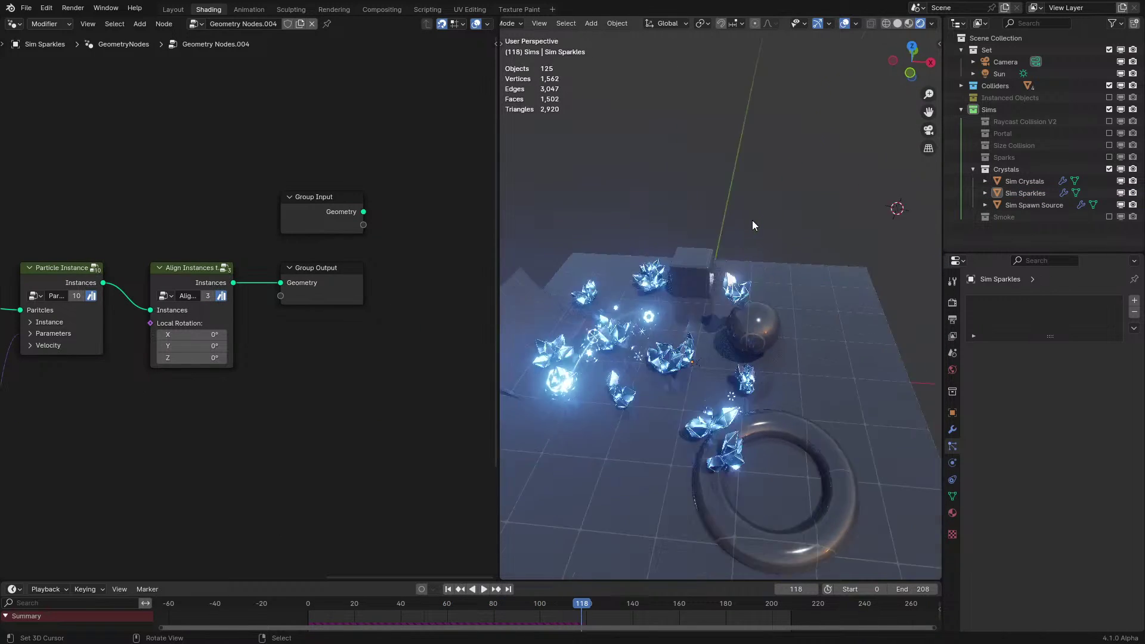
key(KP_0)
key(Home)
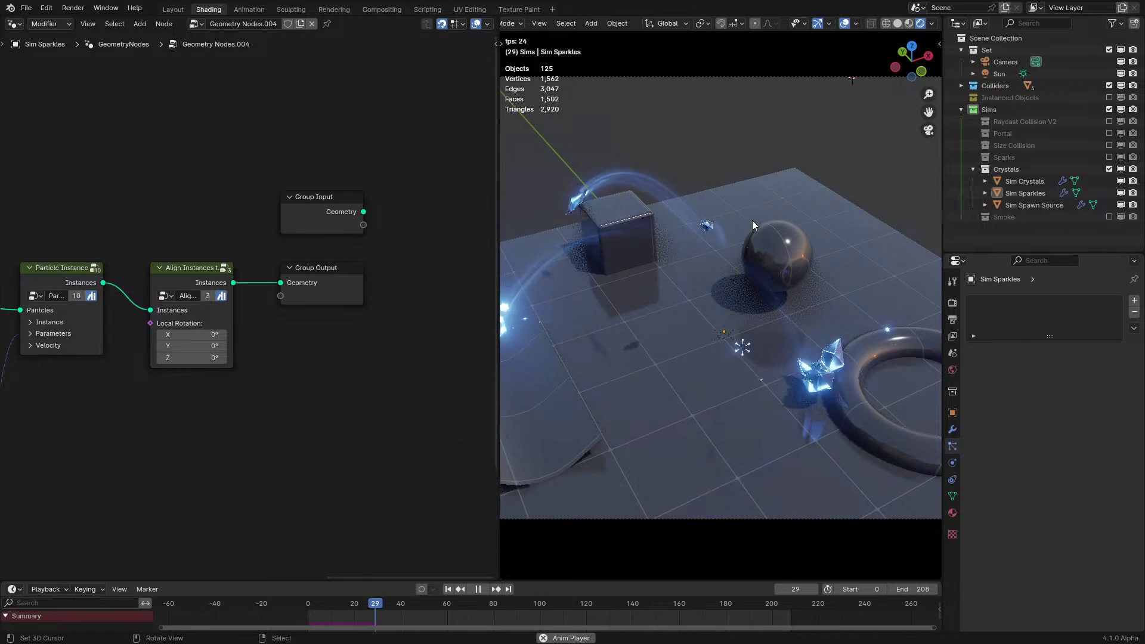
Exclude the Crystals collection and enable the Smoke collection in a wider perspective view
click(1109, 169)
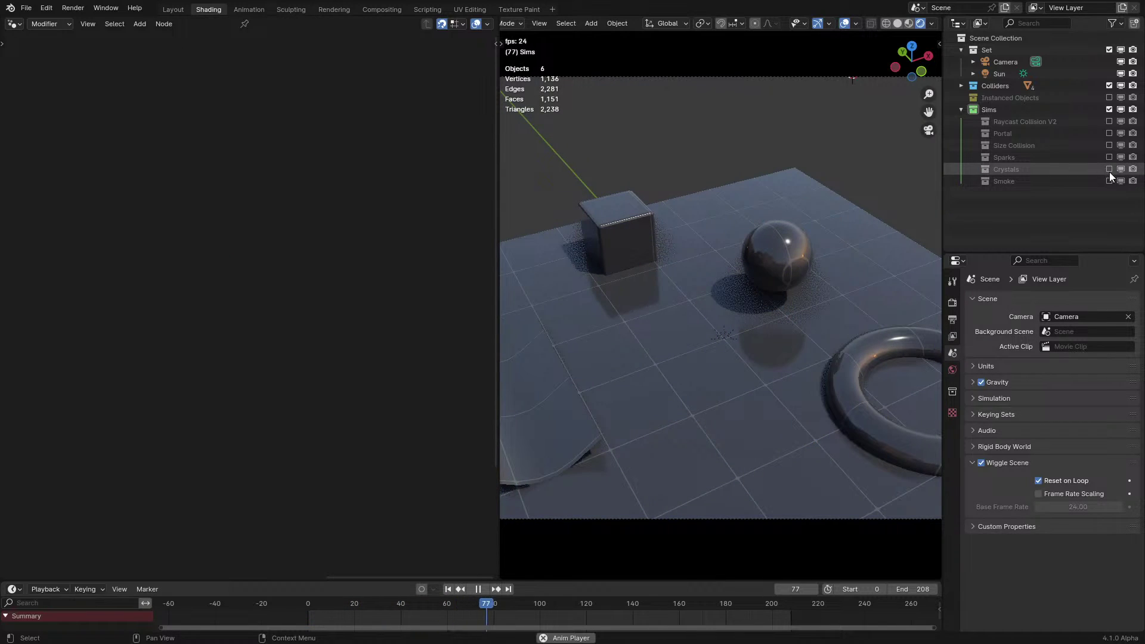
click(1109, 181)
scroll(847, 176, down, 2)
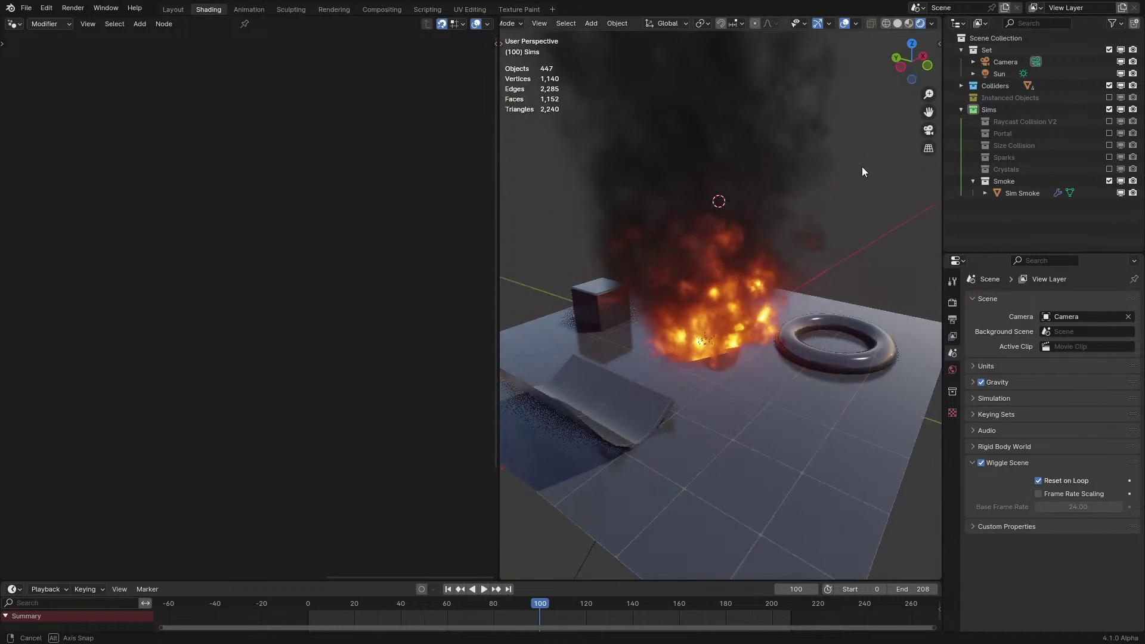
Pick Sim Smoke to show its node tree, deselect it and watch the fire and smoke from a higher angle
click(783, 196)
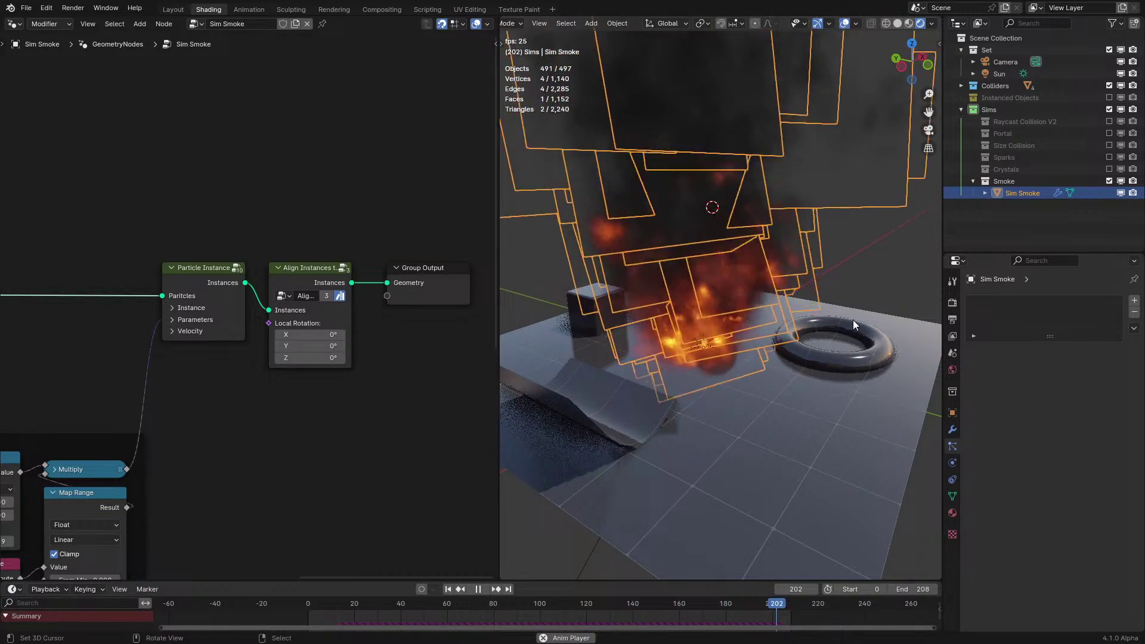
click(912, 293)
middle_drag(883, 284, 849, 340)
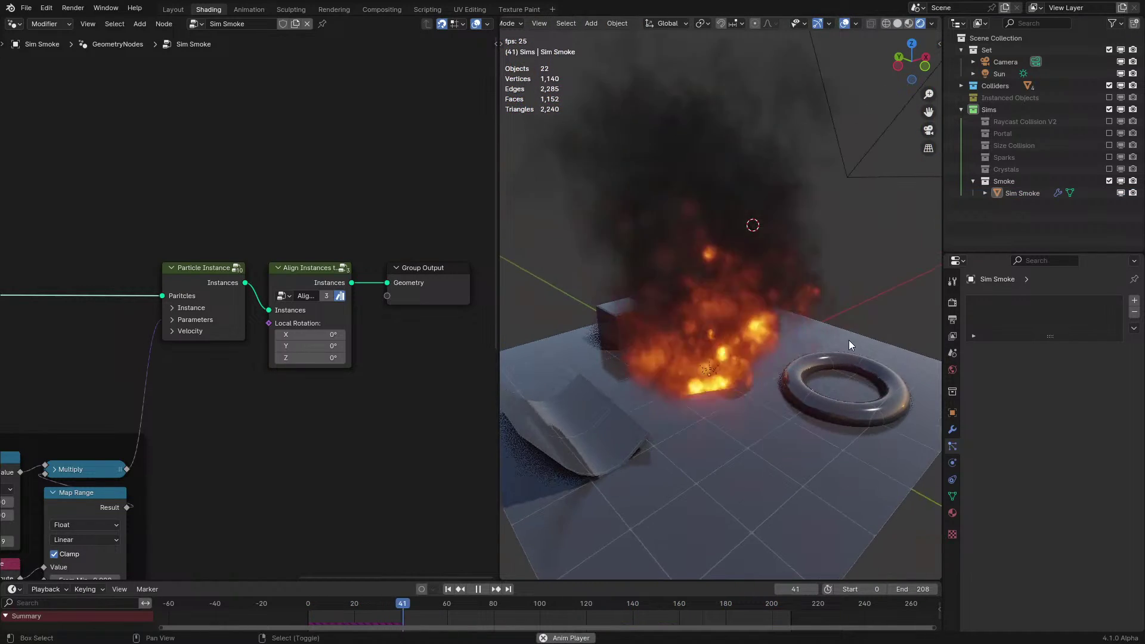
scroll(850, 340, up, 1)
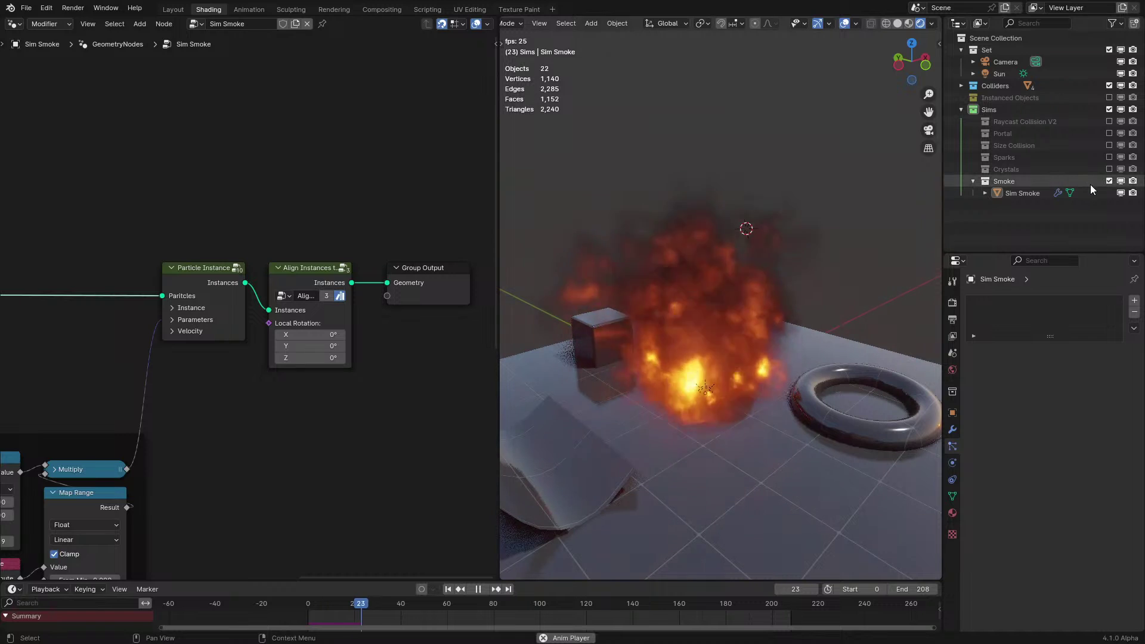
Exclude the Smoke collection, enable Raycast Collision V2 and play its sparks, pausing at frame 140
click(1109, 180)
click(1110, 121)
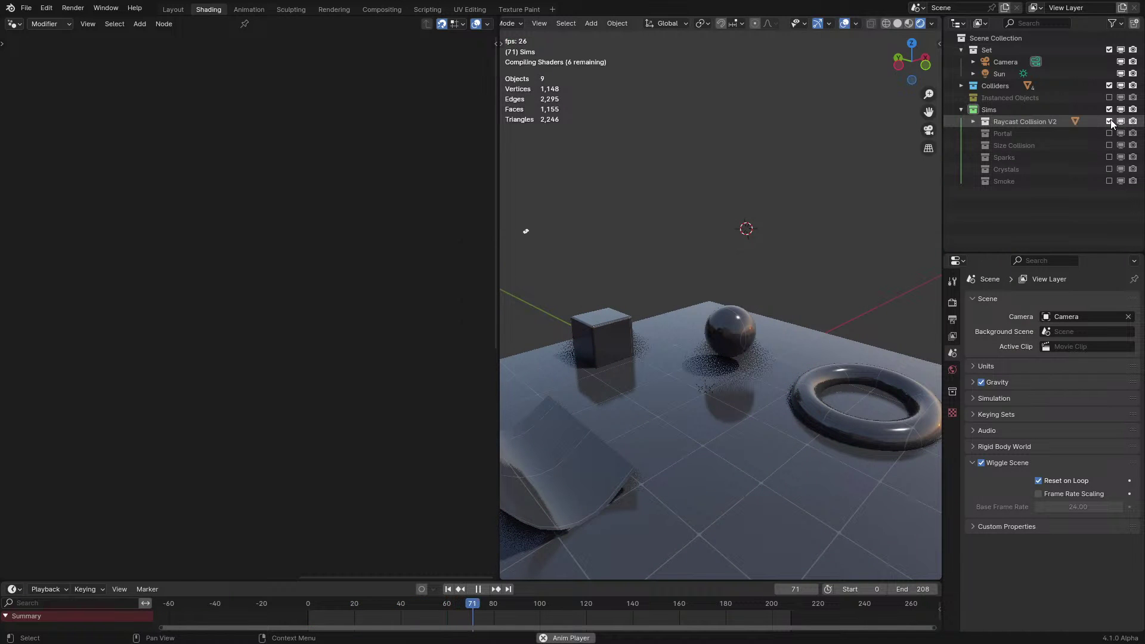
key(space)
middle_drag(828, 194, 803, 201)
key(space)
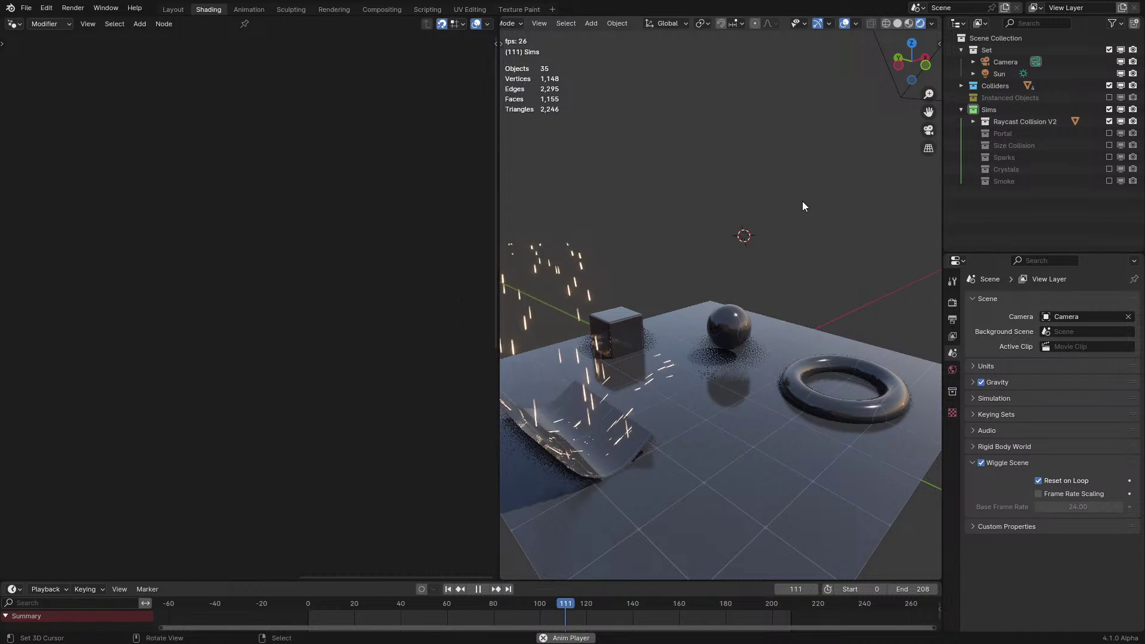
key(space)
Exclude the Raycast Collision V2 collection, enable the Portal collection and start the playback
click(1110, 121)
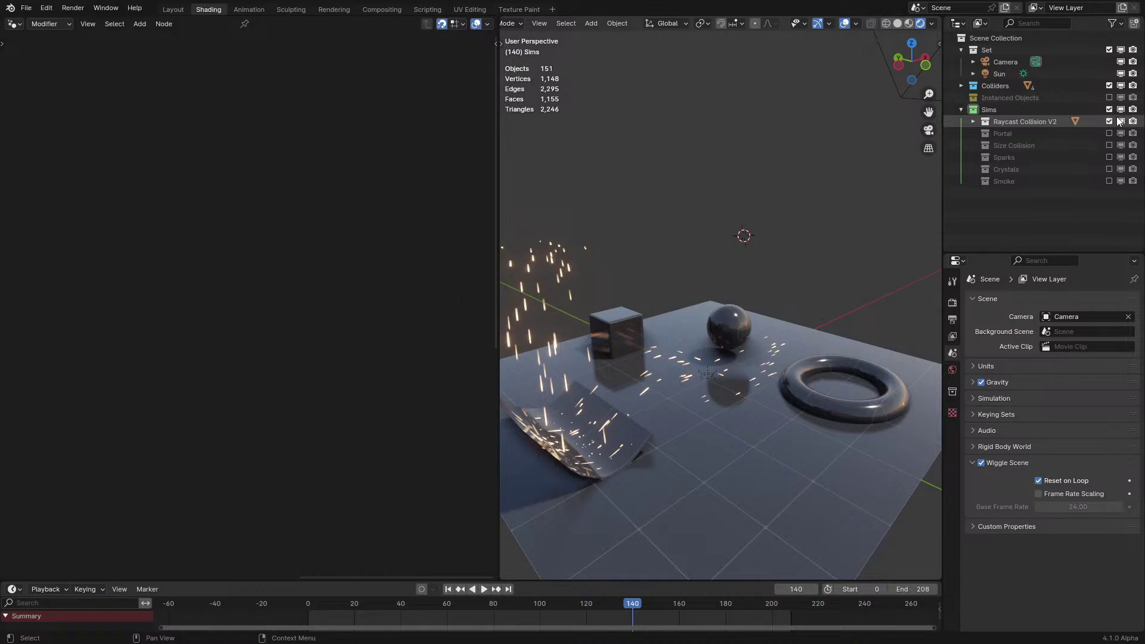
click(1110, 133)
key(space)
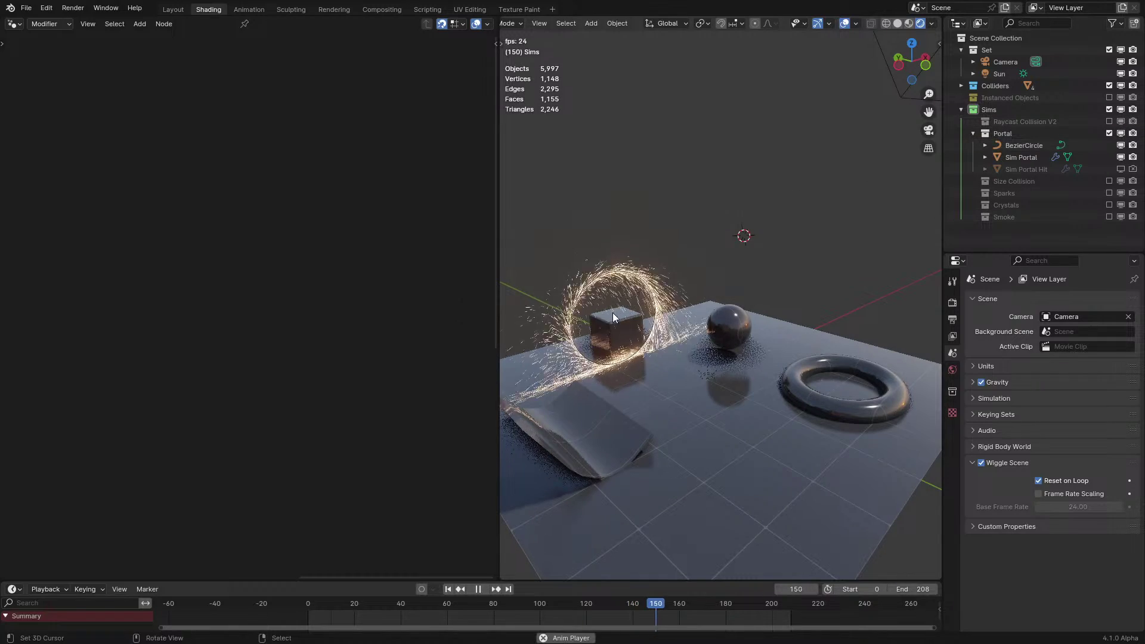
Pick the Sim Portal object, deselect it and bring the portal ring up close in the viewport
click(621, 266)
shift+middle_drag(718, 222, 717, 253)
right_click(792, 197)
scroll(767, 220, up, 2)
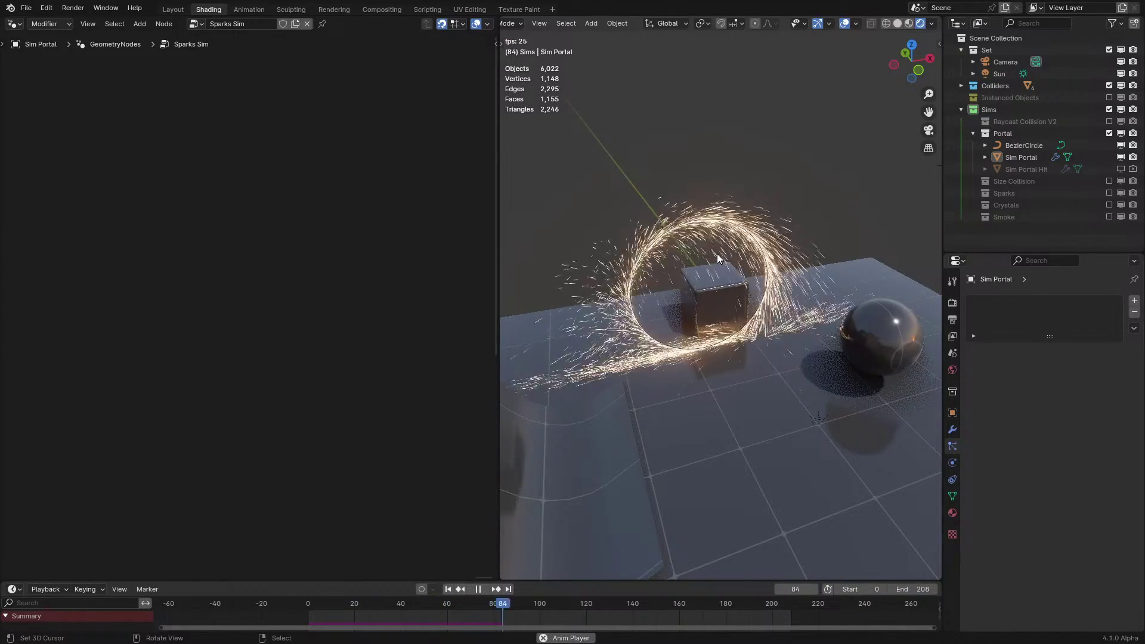
Pause and replay the portal sparks while viewing the ring around the cube from lower and side angles
key(space)
middle_drag(717, 253, 778, 354)
key(space)
key(space)
key(space)
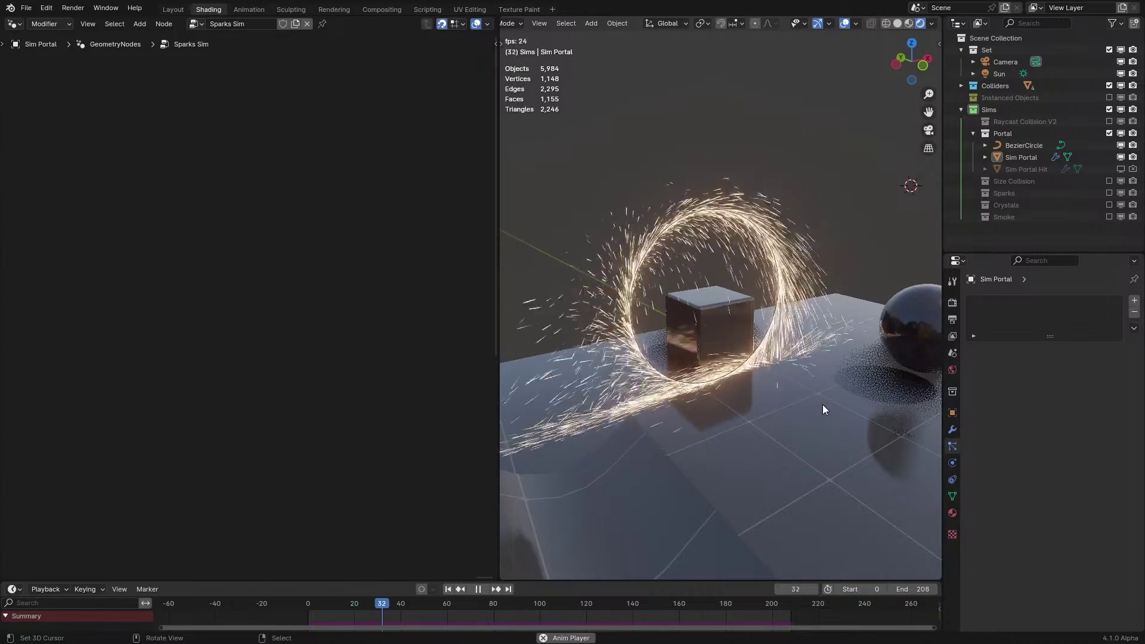
middle_drag(822, 403, 809, 412)
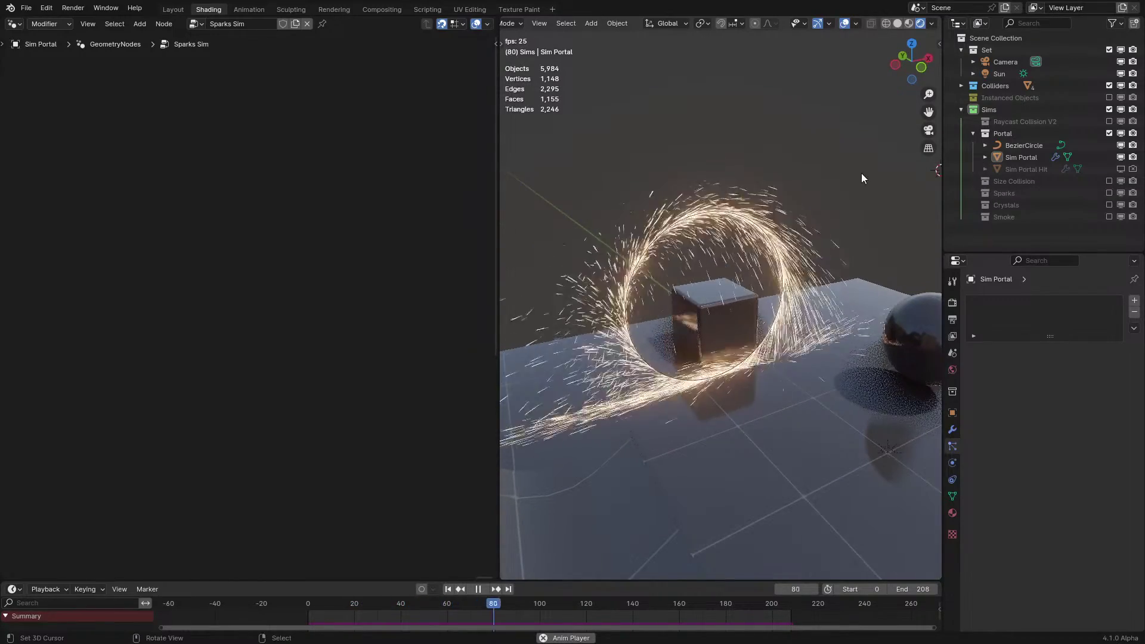
Pause the playback at frame 94 and exclude the Portal collection
key(space)
click(1109, 133)
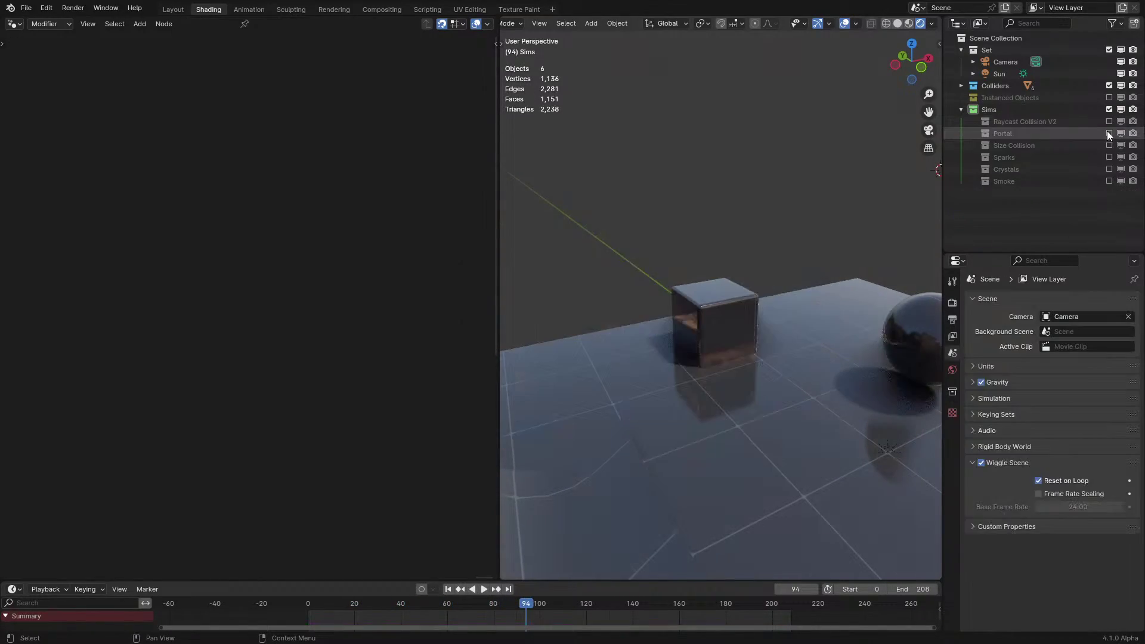
Add a mesh plane, reset its location to the world origin and raise it slightly above the floor along Z
scroll(710, 256, down, 5)
key(space)
scroll(786, 324, up, 3)
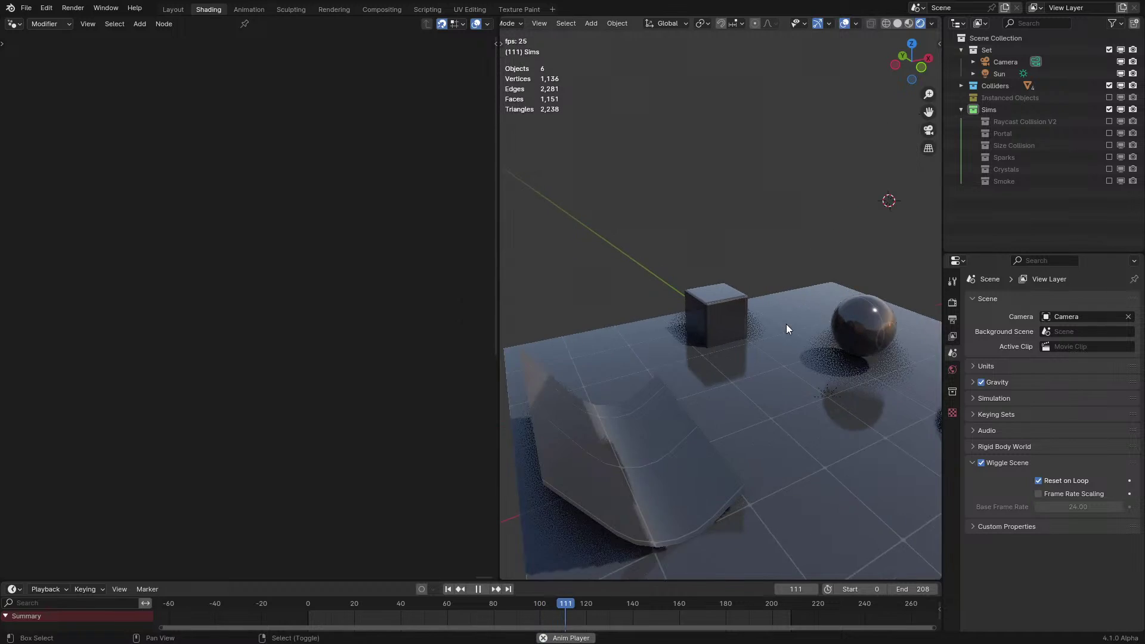
shift+middle_drag(786, 324, 686, 296)
key(shift+a)
mouse_move(686, 312)
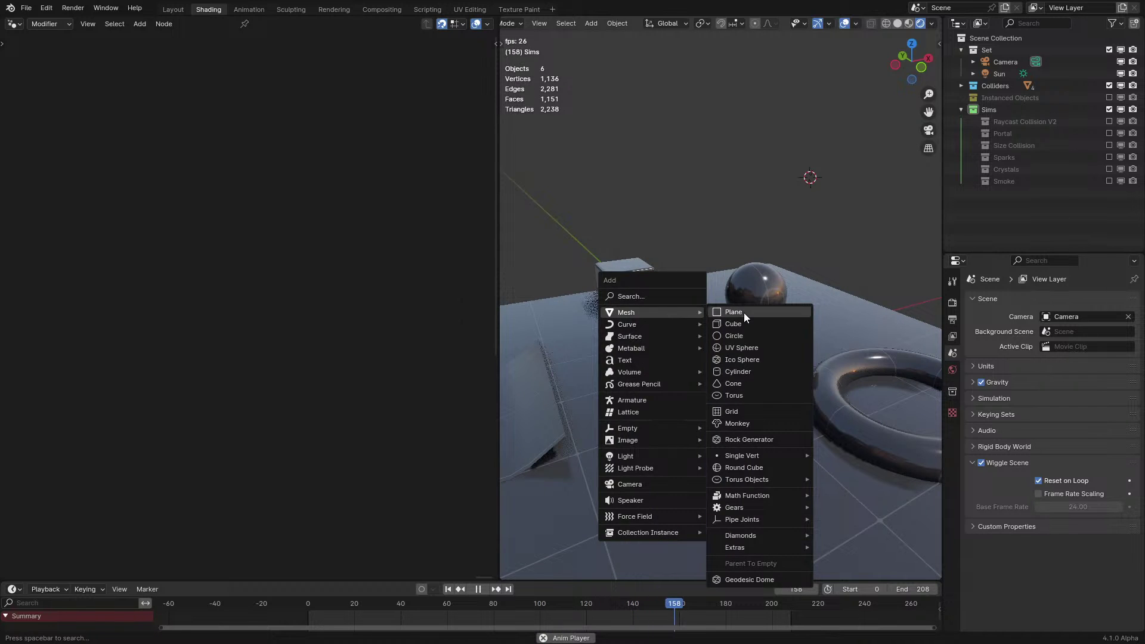
click(743, 313)
key(alt+g)
key(space)
key(g)
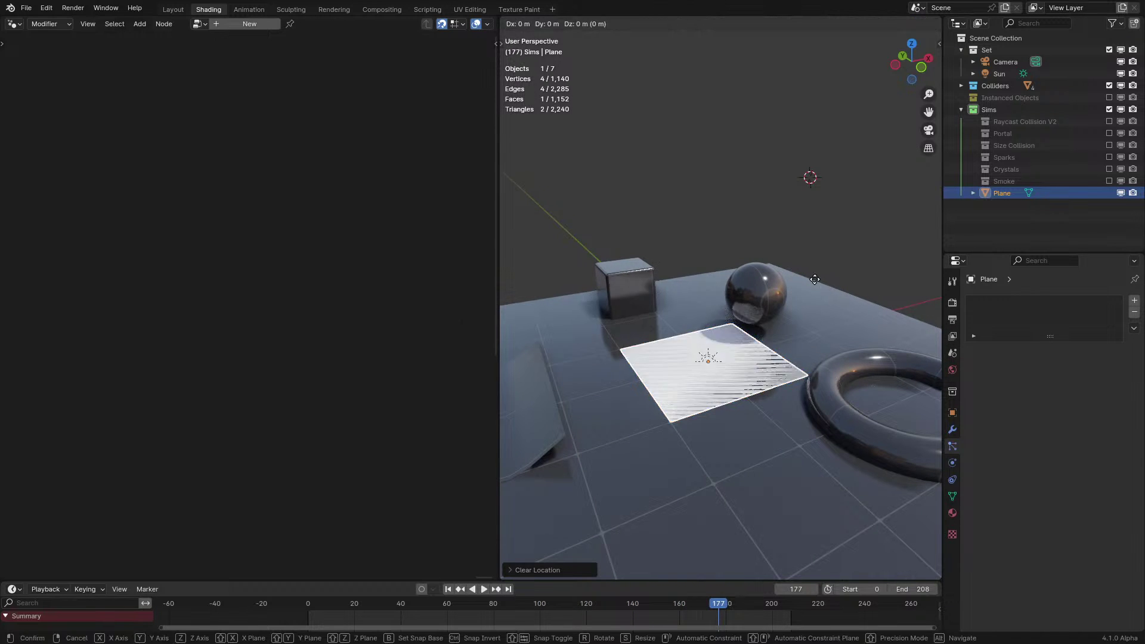
key(z)
click(817, 253)
Create a geometry node tree on the plane, send a Particle Simulation V1 group to the output and expand its New Particles settings
click(251, 24)
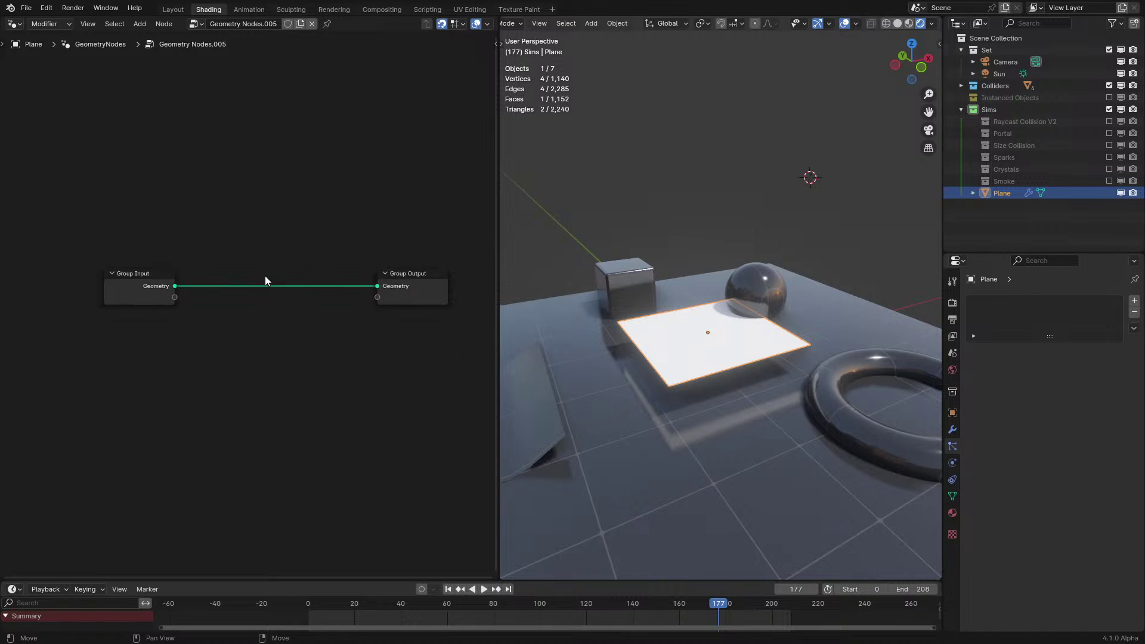
middle_drag(265, 276, 339, 282)
key(shift+a)
text(parti)
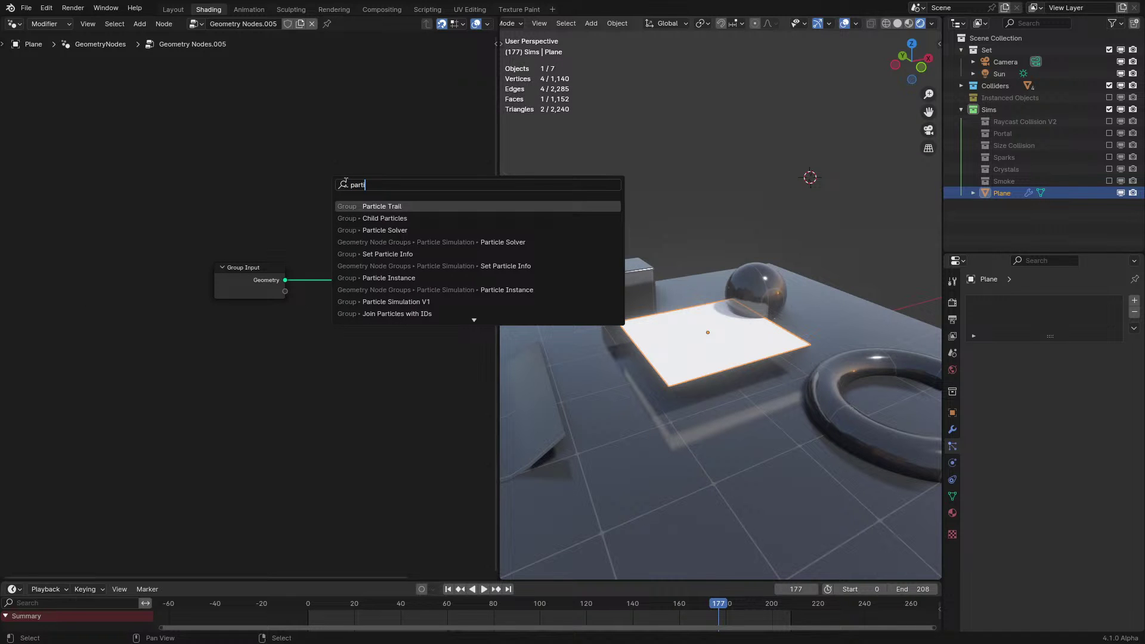
text(cle sim)
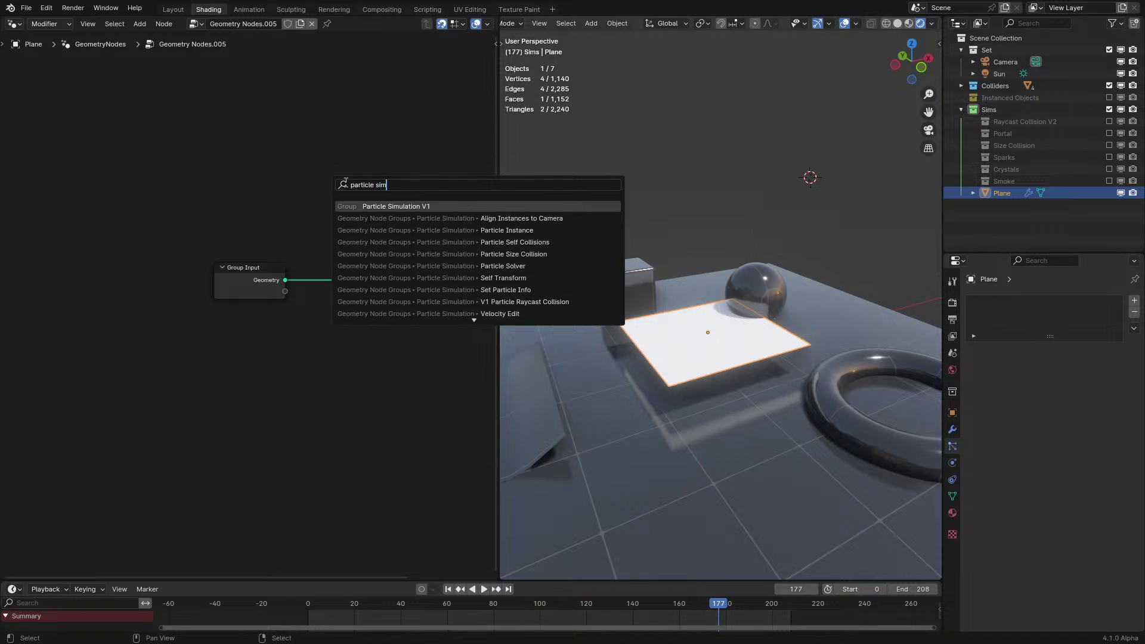
key(Return)
click(375, 339)
alt+shift+click(346, 317)
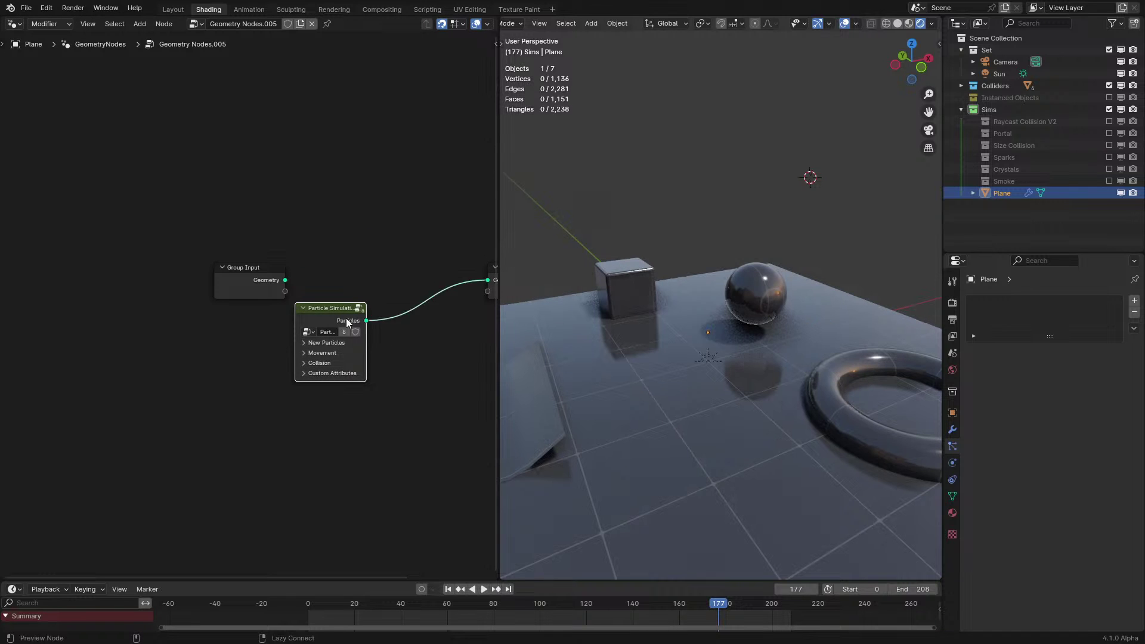
scroll(359, 349, up, 5)
click(344, 361)
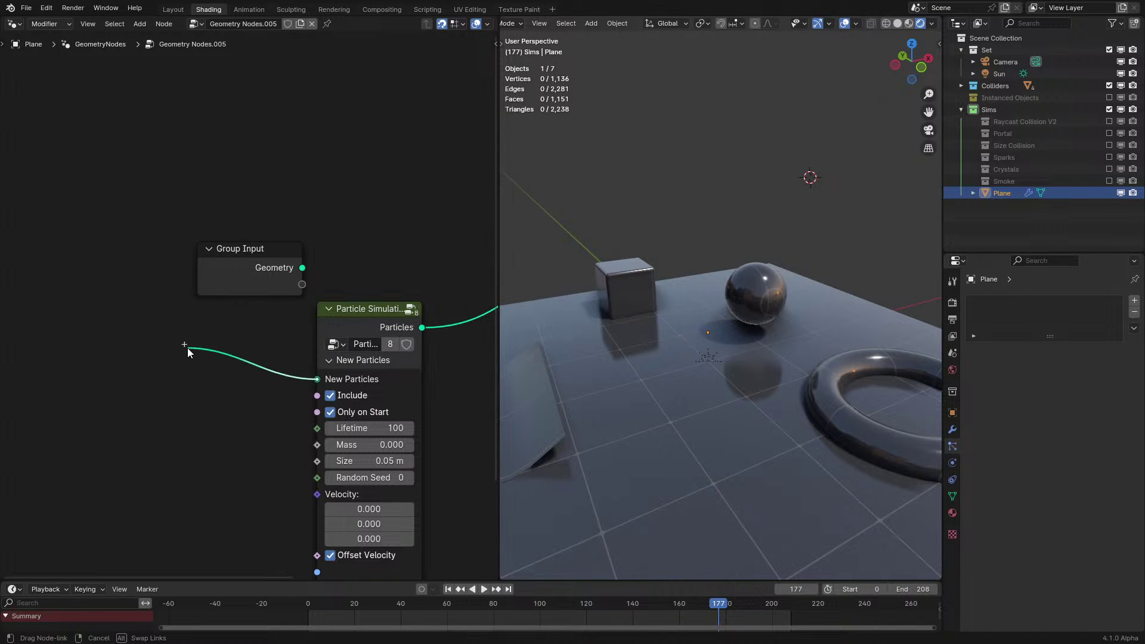
drag(187, 349, 189, 349)
click(133, 366)
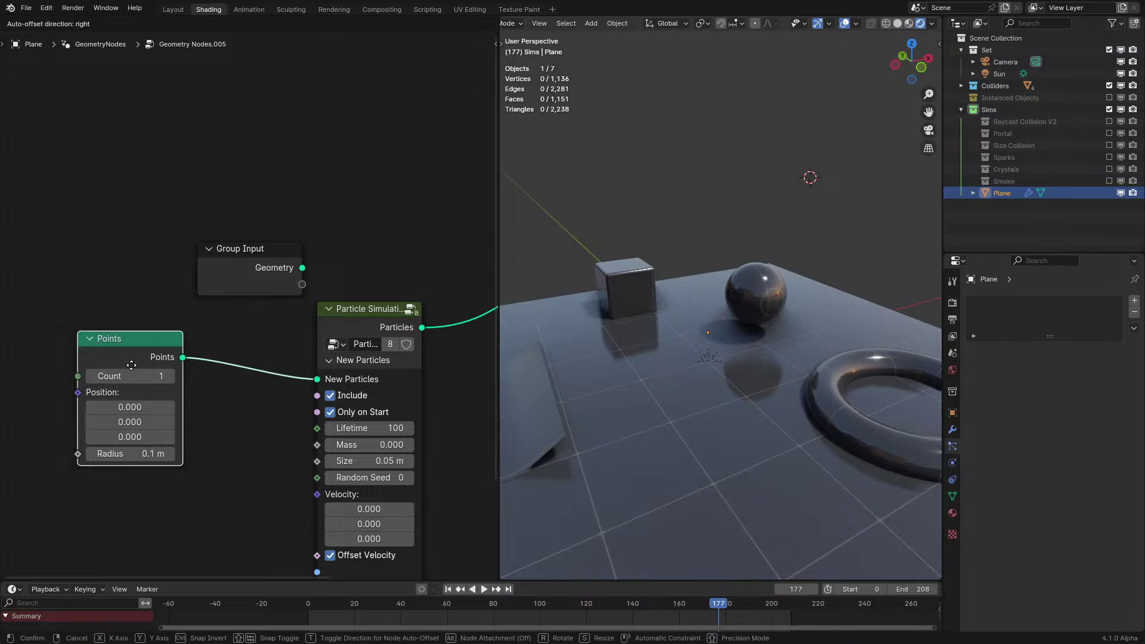
key(x)
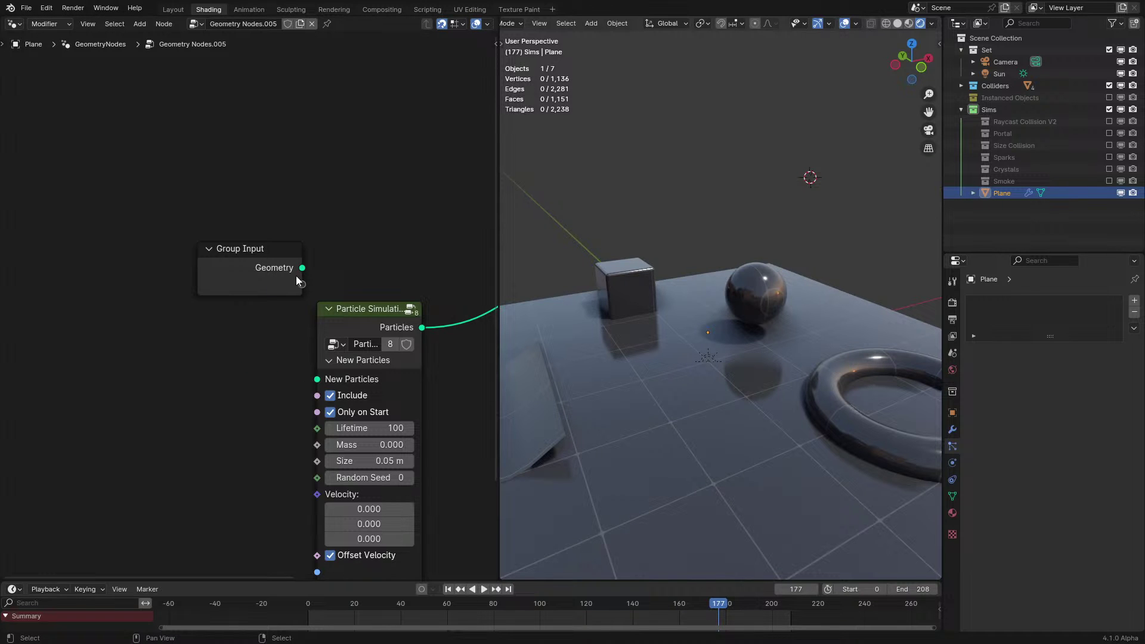
Feed the plane's geometry through a Distribute Points on Faces node into New Particles, moving Group Input in front of it
drag(116, 403, 114, 406)
text(distr)
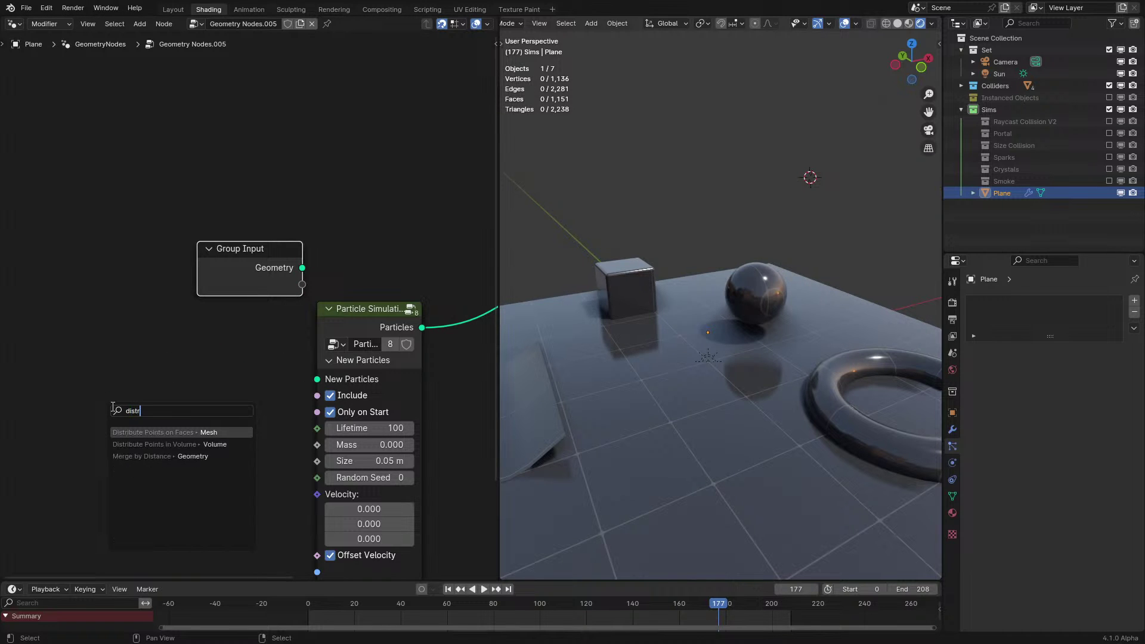
key(Return)
click(203, 366)
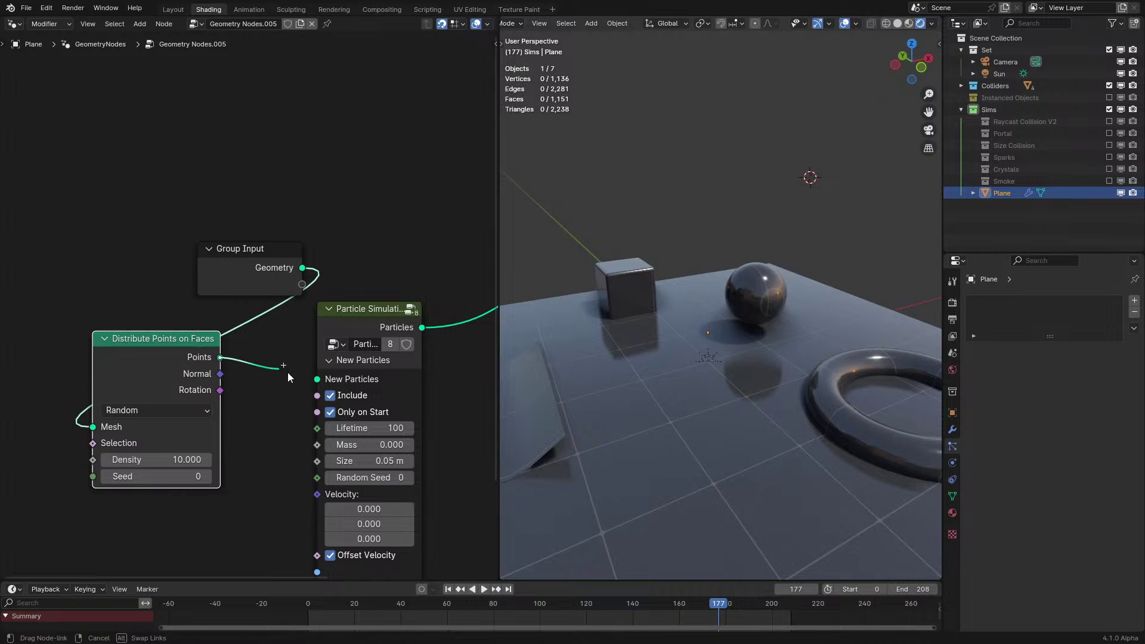
scroll(275, 298, down, 2)
drag(273, 284, 67, 374)
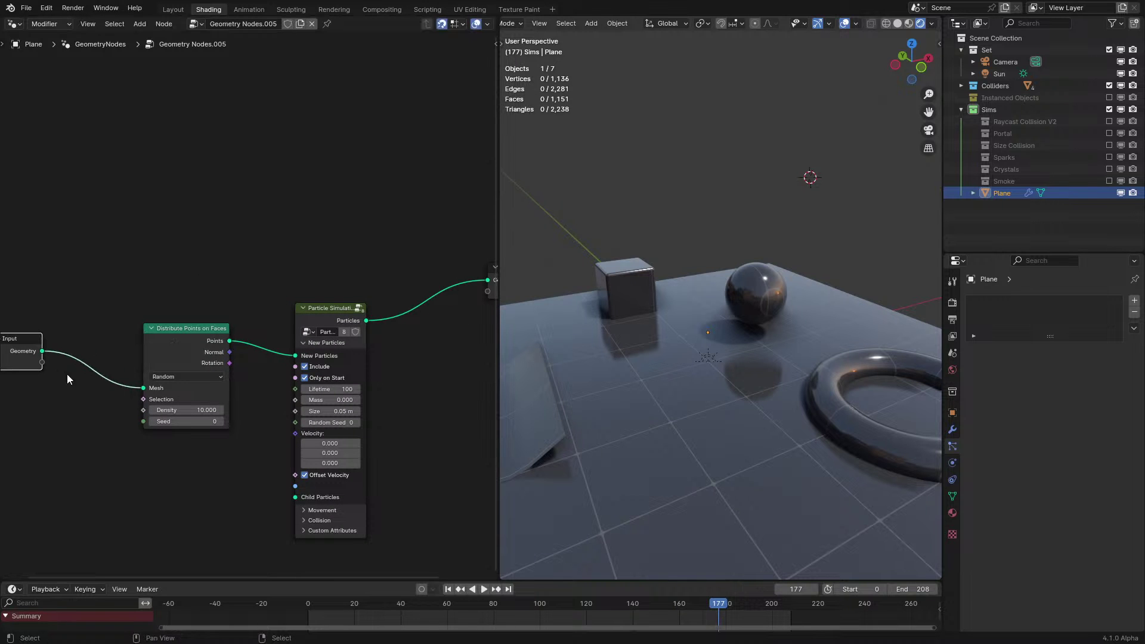
Return to frame 0 and briefly play the simulation to preview the emitted points
drag(238, 609, 177, 602)
scroll(614, 335, up, 1)
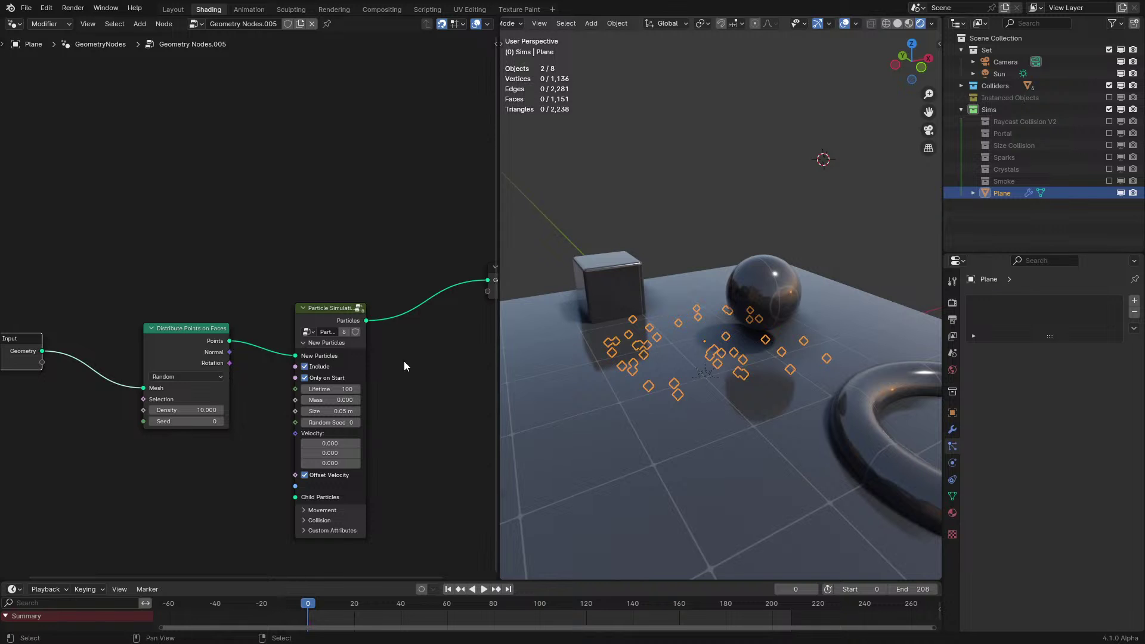
shift+scroll(360, 306, down, 2)
scroll(361, 307, up, 2)
key(space)
scroll(737, 313, down, 1)
key(space)
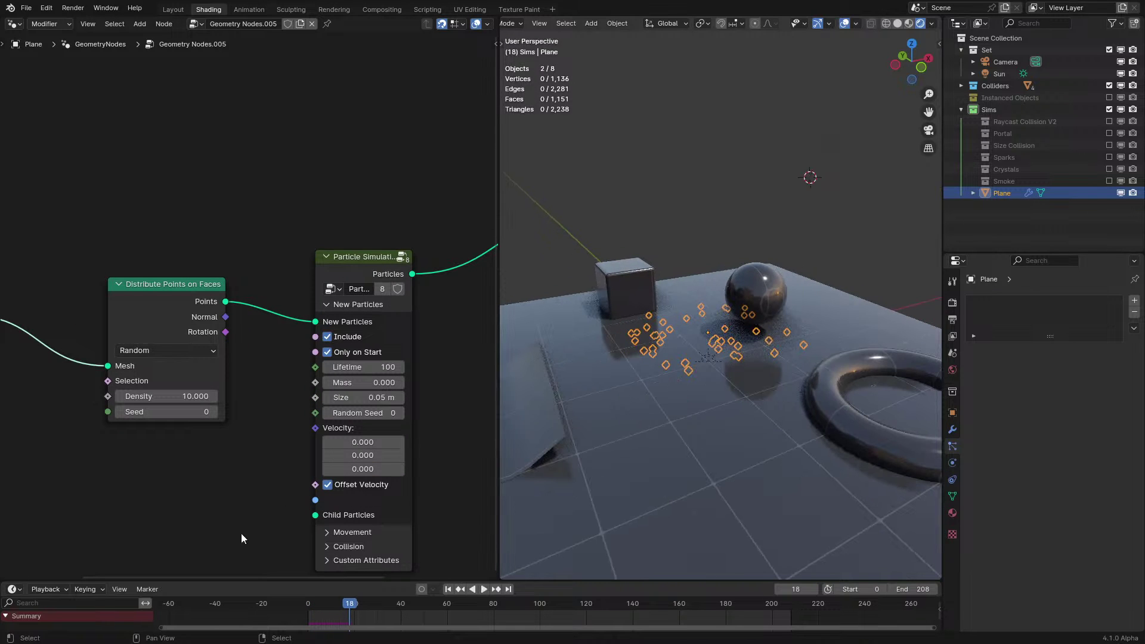
Drive the new particles' Velocity with a vector Random Value node whose Max is 0.1 on all axes
middle_drag(237, 362, 246, 311)
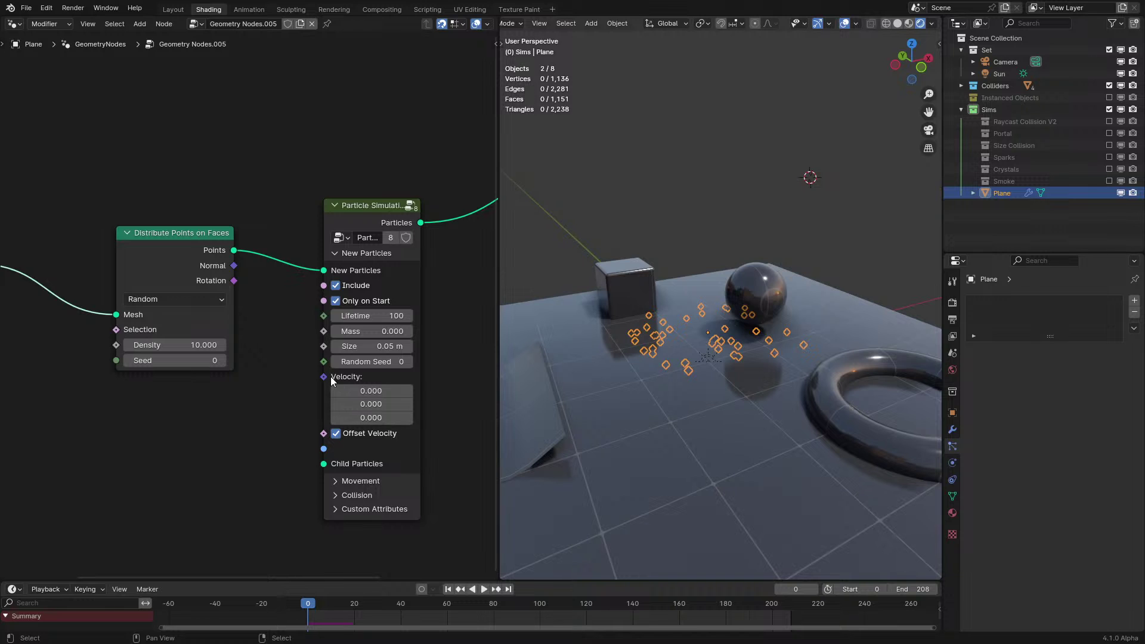
drag(331, 378, 134, 407)
text(rand)
key(Return)
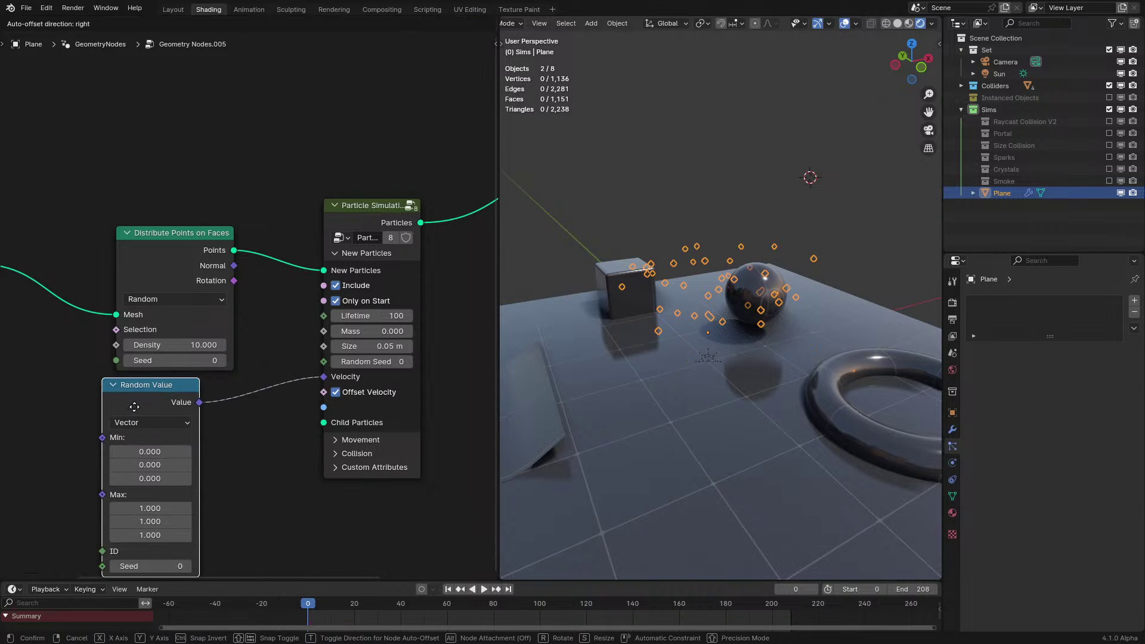
click(148, 407)
shift+scroll(155, 418, down, 1)
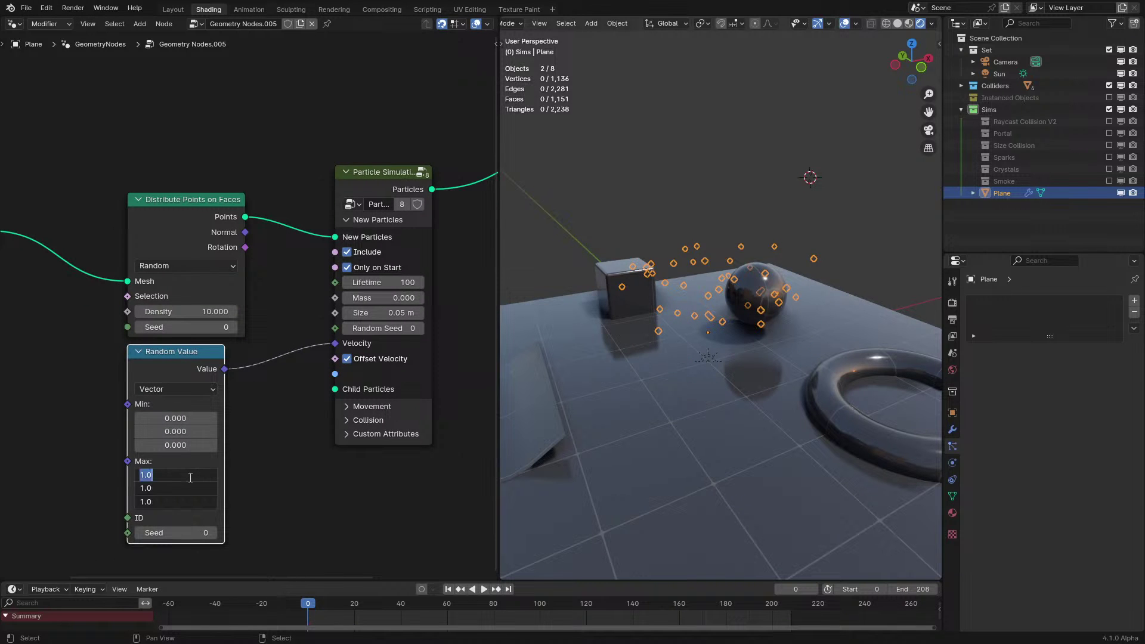
text(1)
key(Return)
Check the Movement velocity settings, collapse the simulation node's sections and briefly play the particles with everything deselected
click(347, 405)
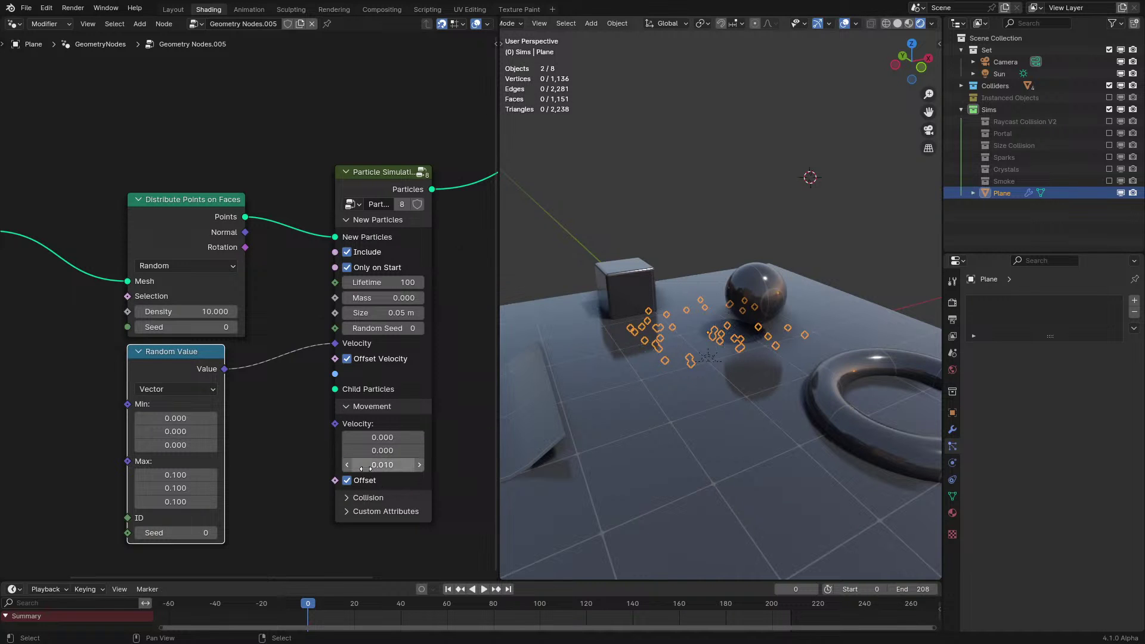
drag(352, 221, 343, 284)
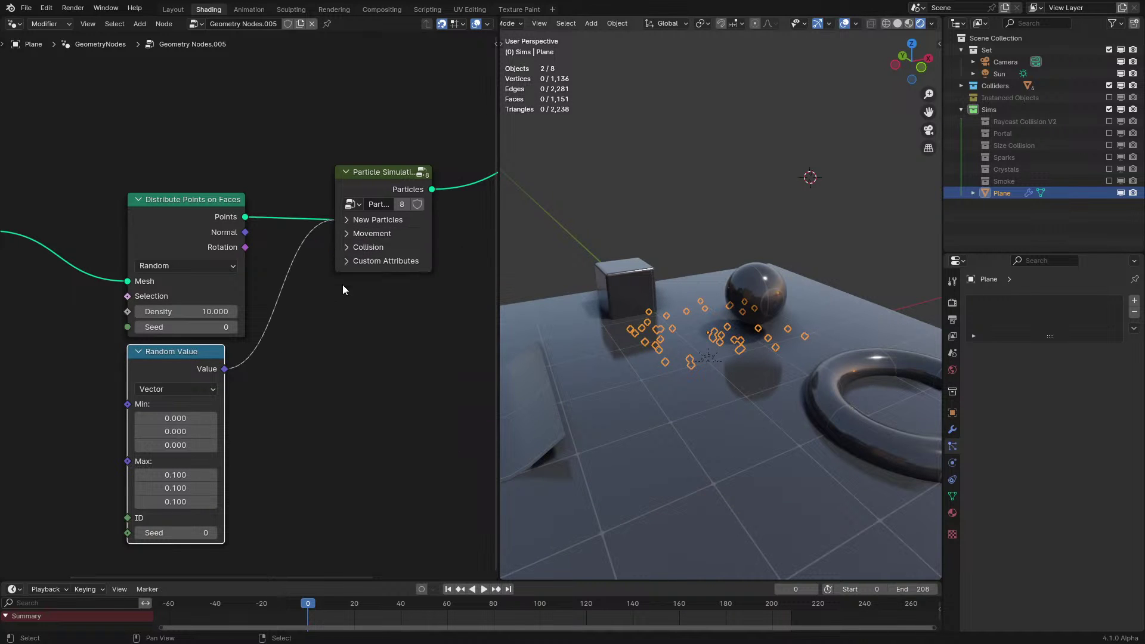
key(space)
key(alt+a)
key(space)
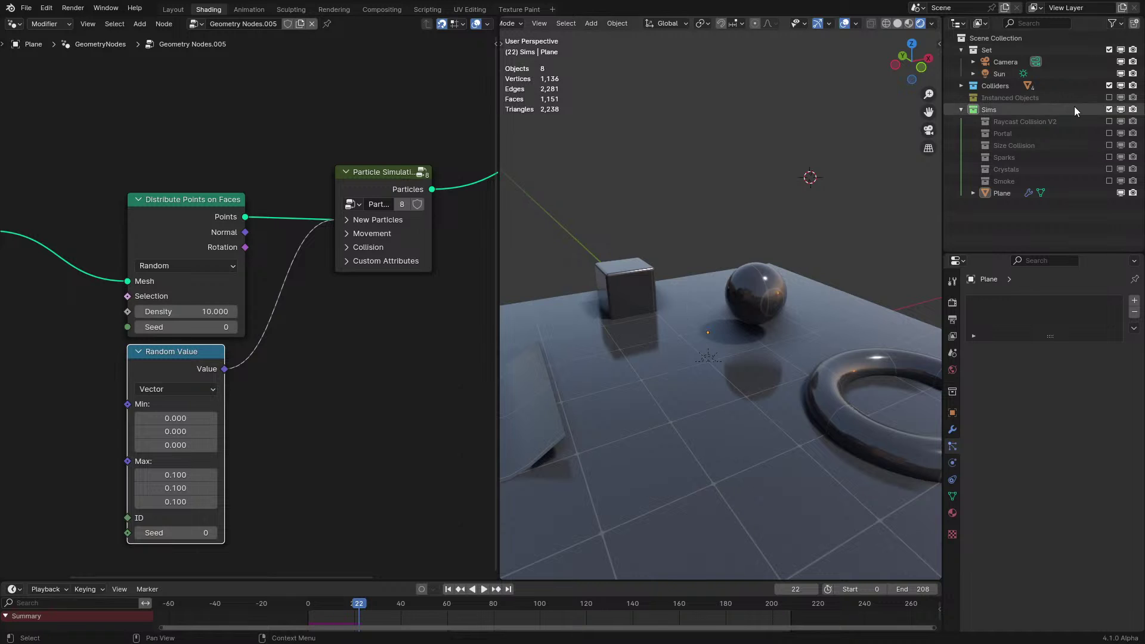
Switch the viewport to solid shading, reselect the plane and replay the particles from frame 0 while orbiting around them
key(z)
click(972, 170)
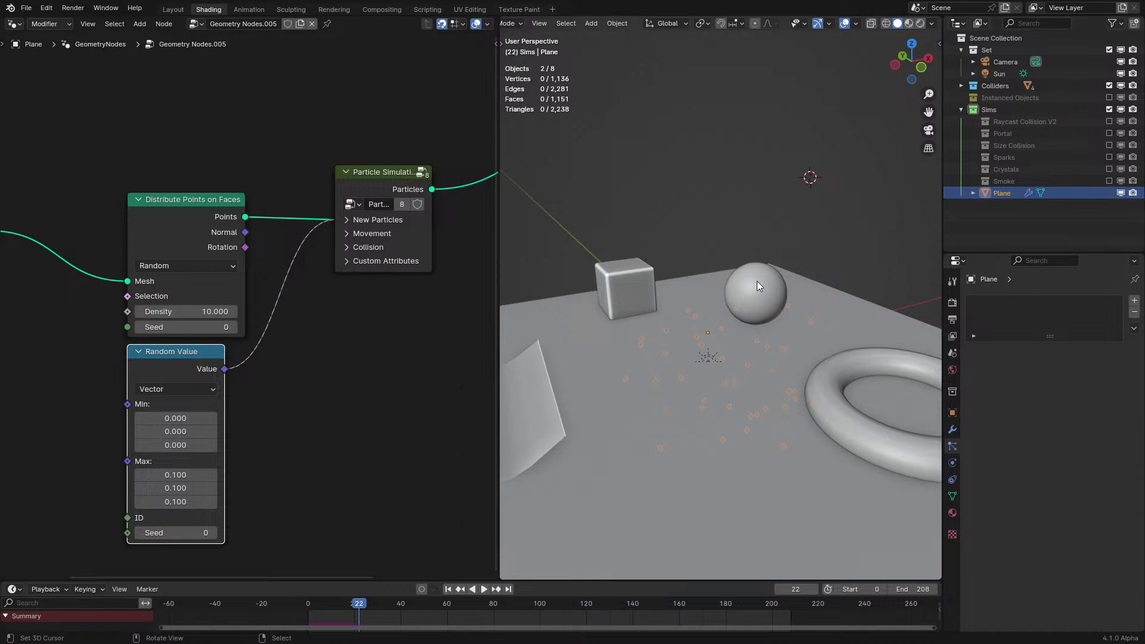
key(space)
middle_drag(785, 300, 740, 463)
key(shift+Left)
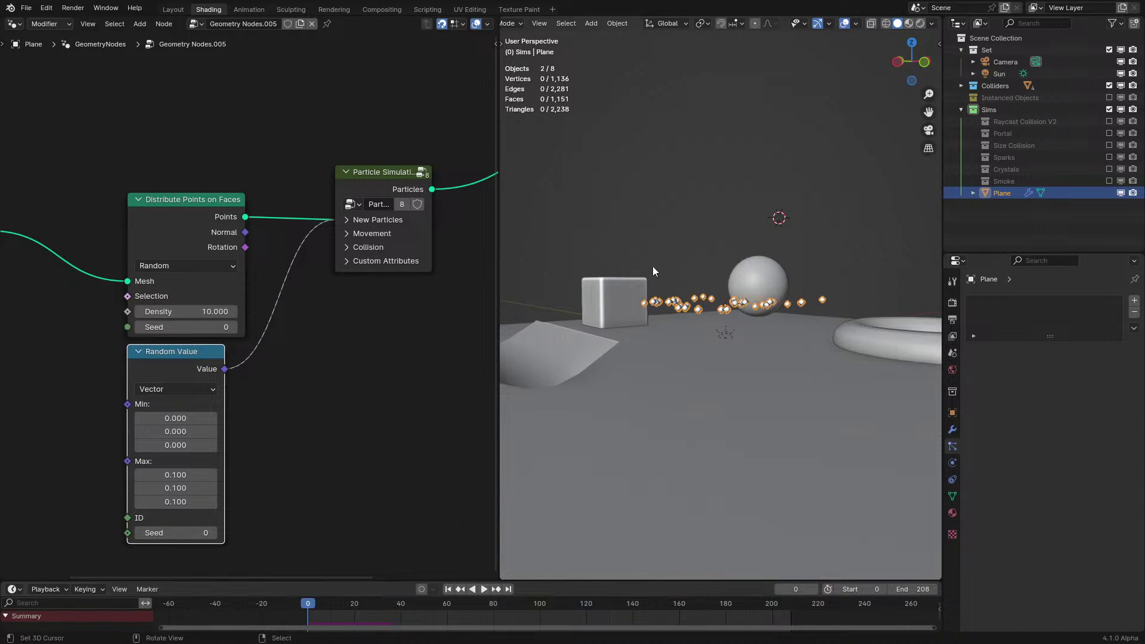
middle_drag(652, 266, 717, 252)
key(space)
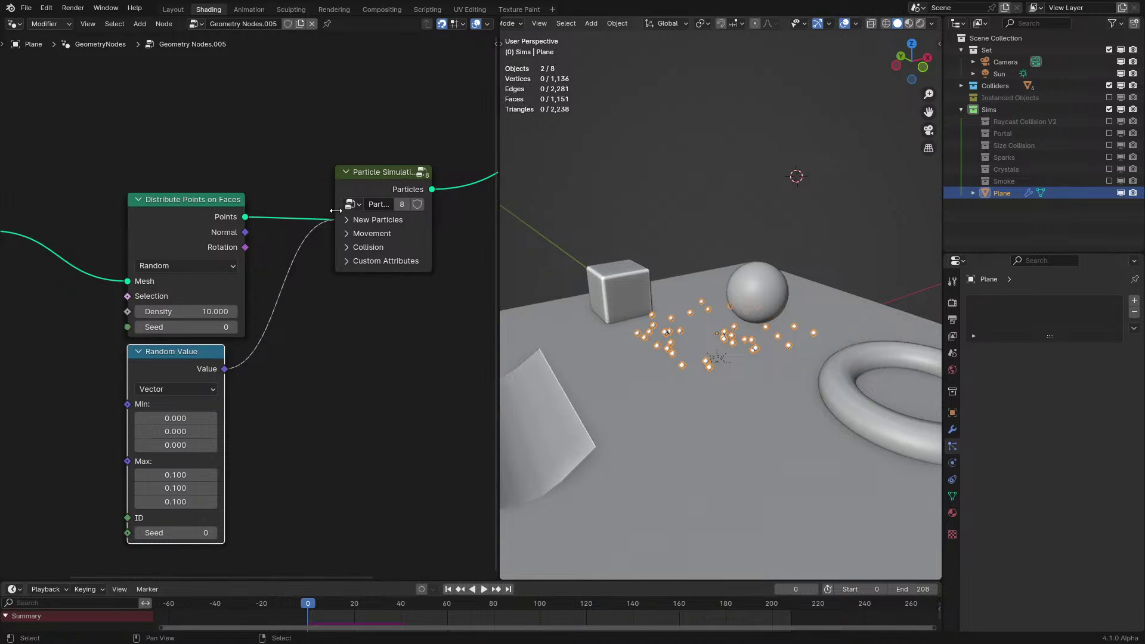
Enable Collision on the particle simulation group with Colliders as the collider collection
scroll(358, 224, up, 1)
click(382, 235)
click(426, 275)
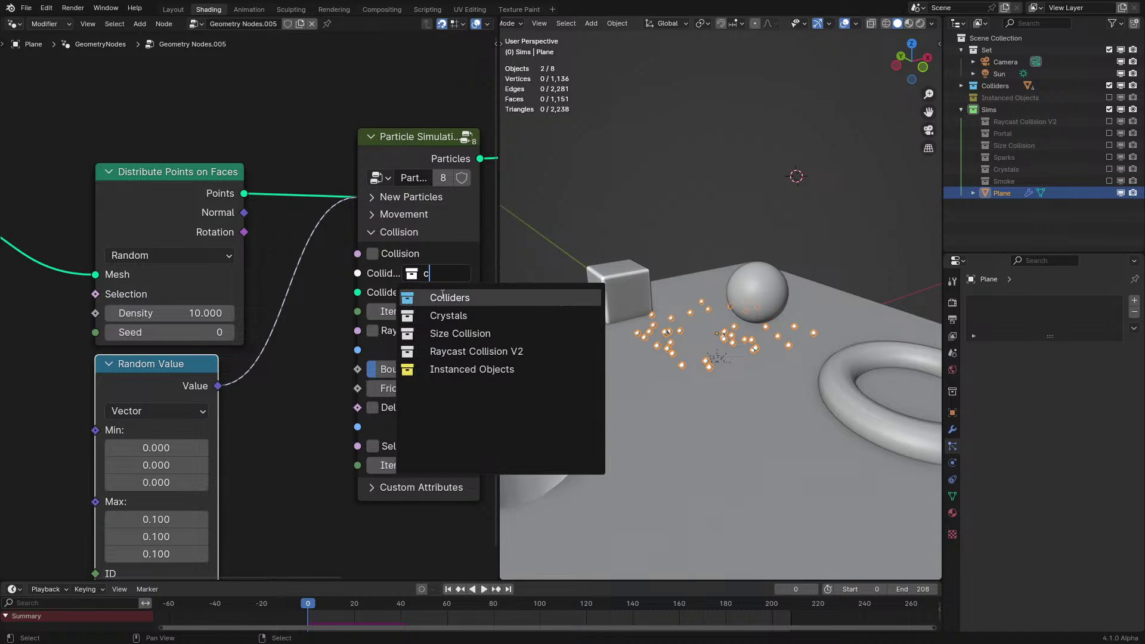
click(430, 297)
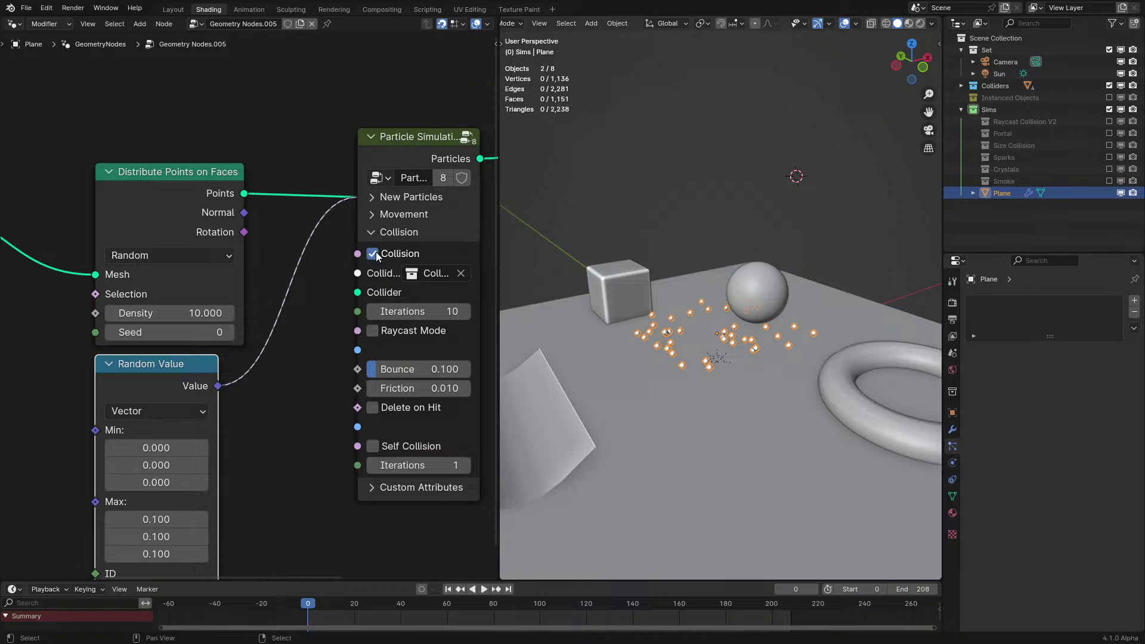
Play the simulation and watch the particles collide with the scene objects from different angles
key(space)
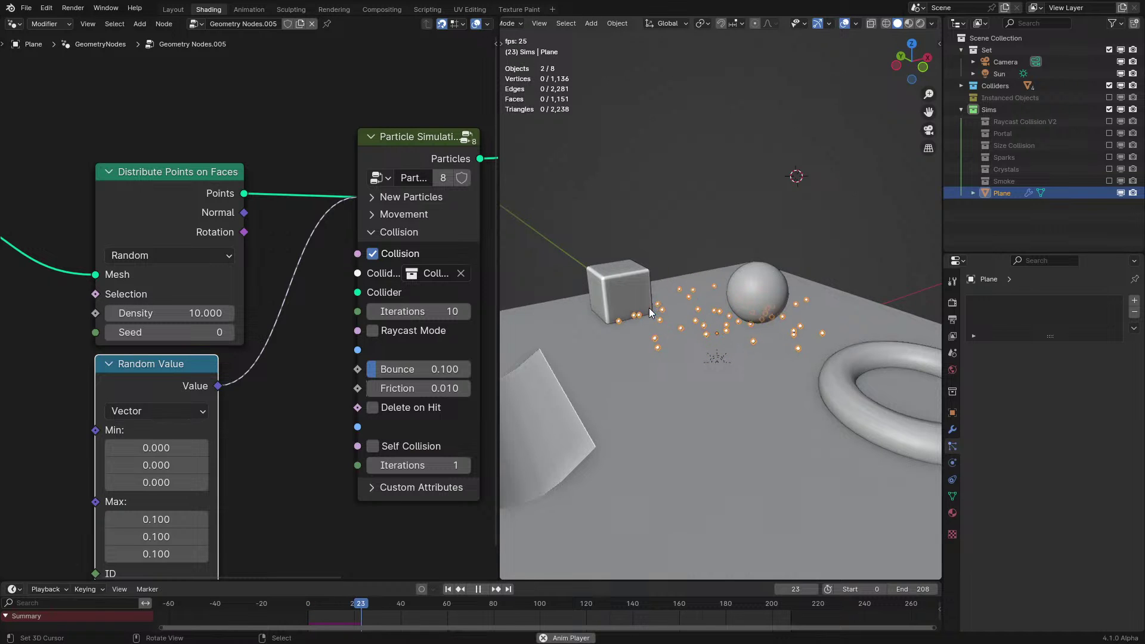
middle_drag(649, 308, 720, 316)
click(247, 616)
middle_drag(679, 364, 679, 333)
Maximize the node editor and move the Group Input, Distribute Points on Faces and Random Value nodes closer to the simulation group
key(Home)
key(ctrl+space)
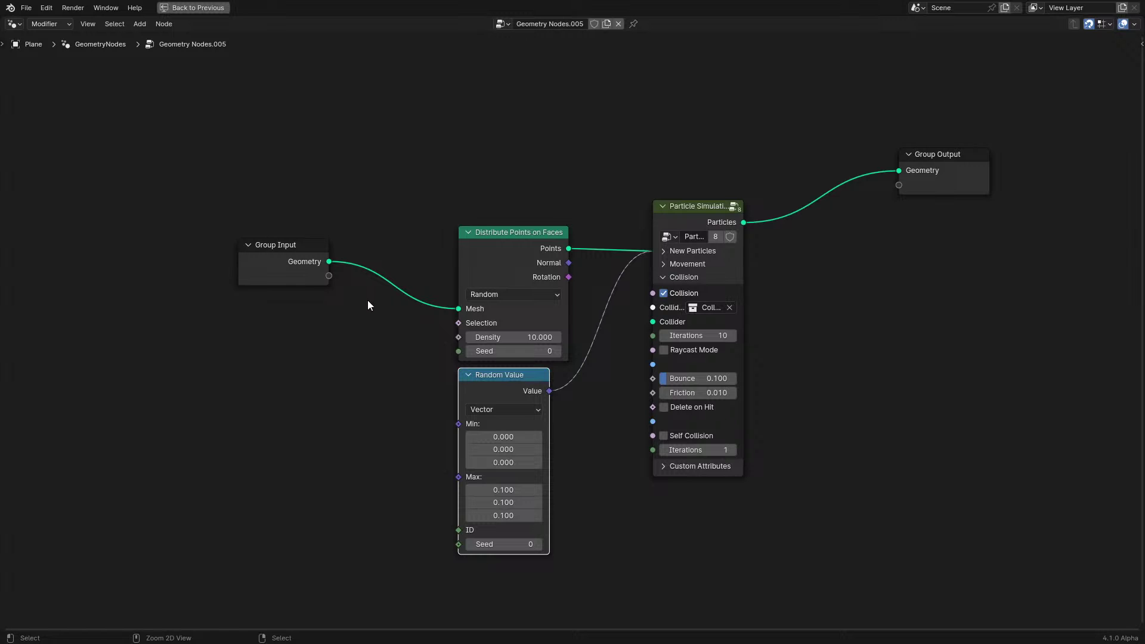
drag(193, 169, 597, 477)
key(g)
click(616, 426)
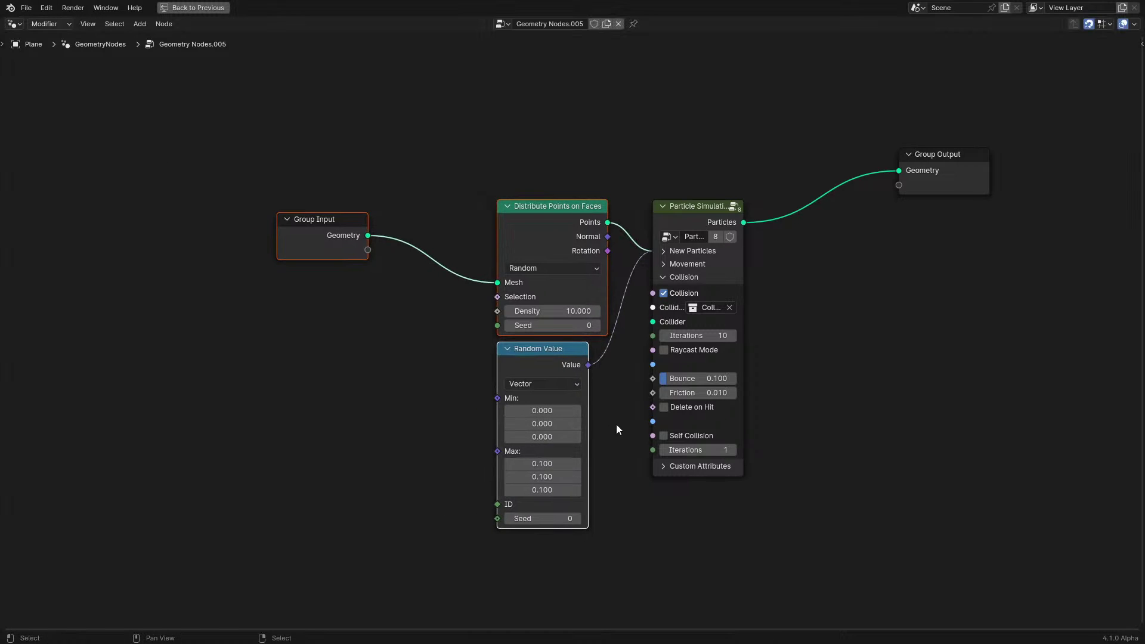
Set the Random Value node's Min X and Y to -0.1 and restore the full workspace layout
scroll(586, 344, up, 1)
middle_drag(587, 349, 545, 358)
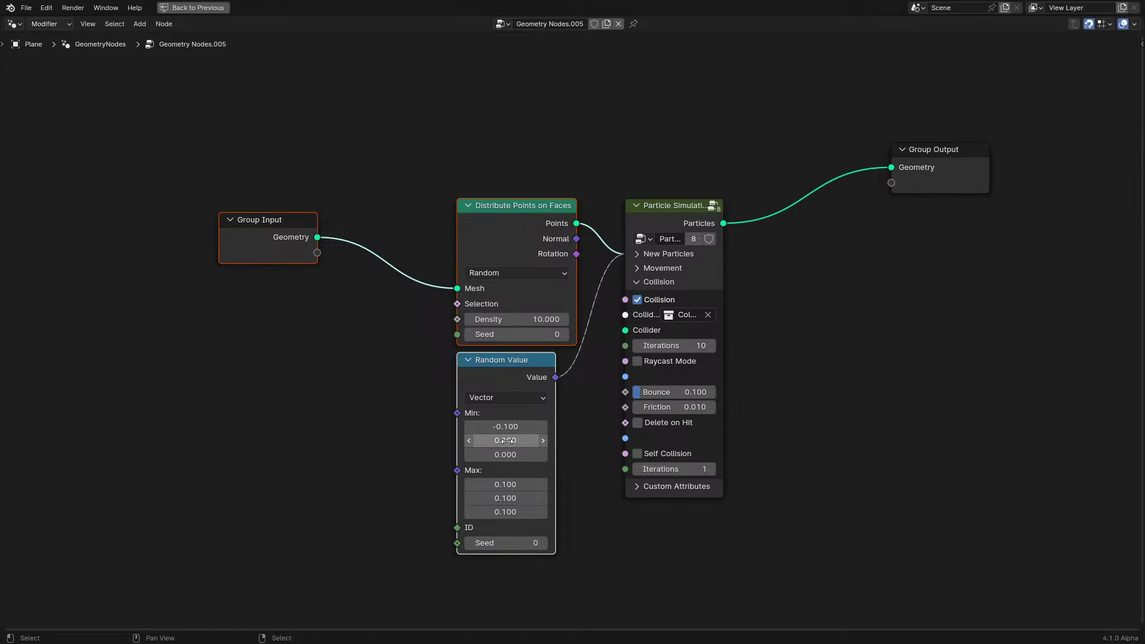
key(ctrl+space)
Replay the simulation from frame 0 and watch the particles spread in all horizontal directions from another angle
key(shift+Left)
key(space)
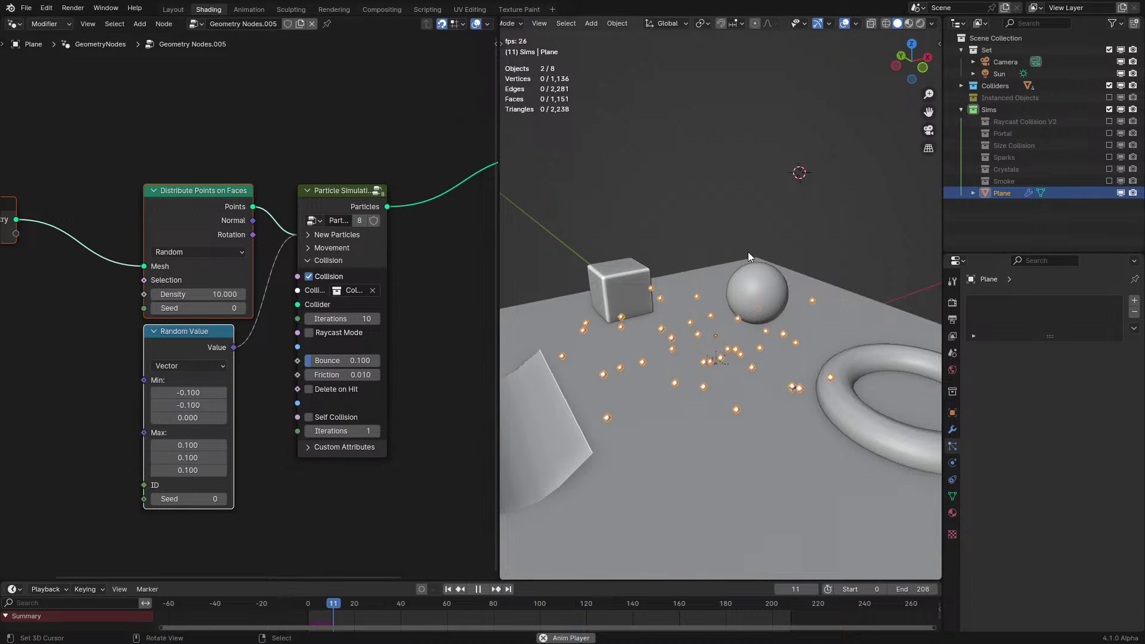
middle_drag(748, 258, 821, 280)
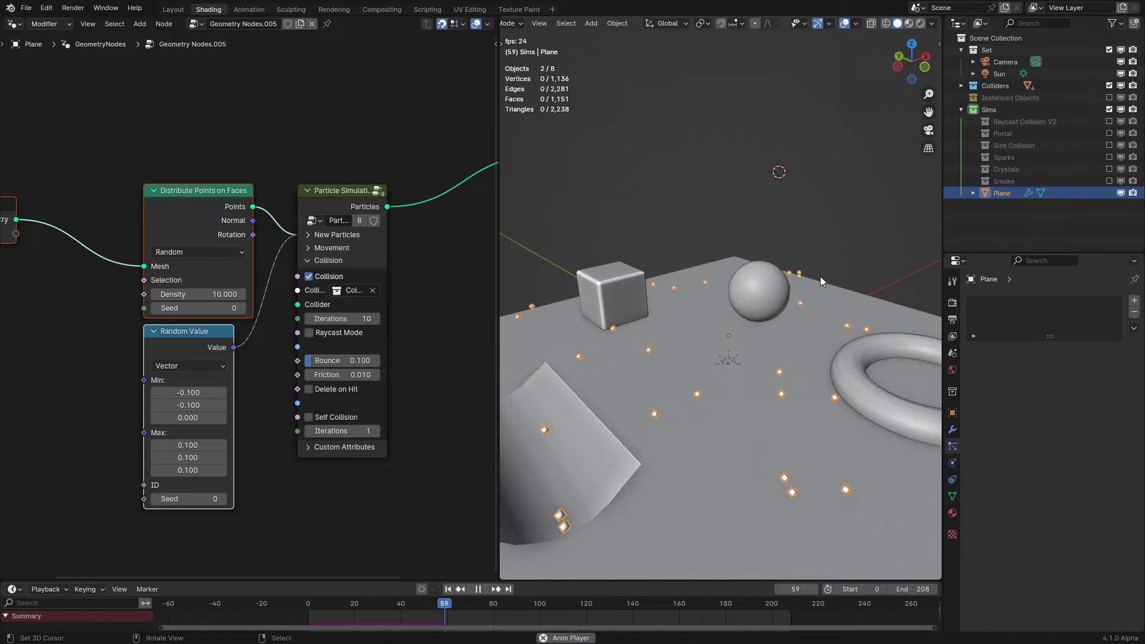
key(space)
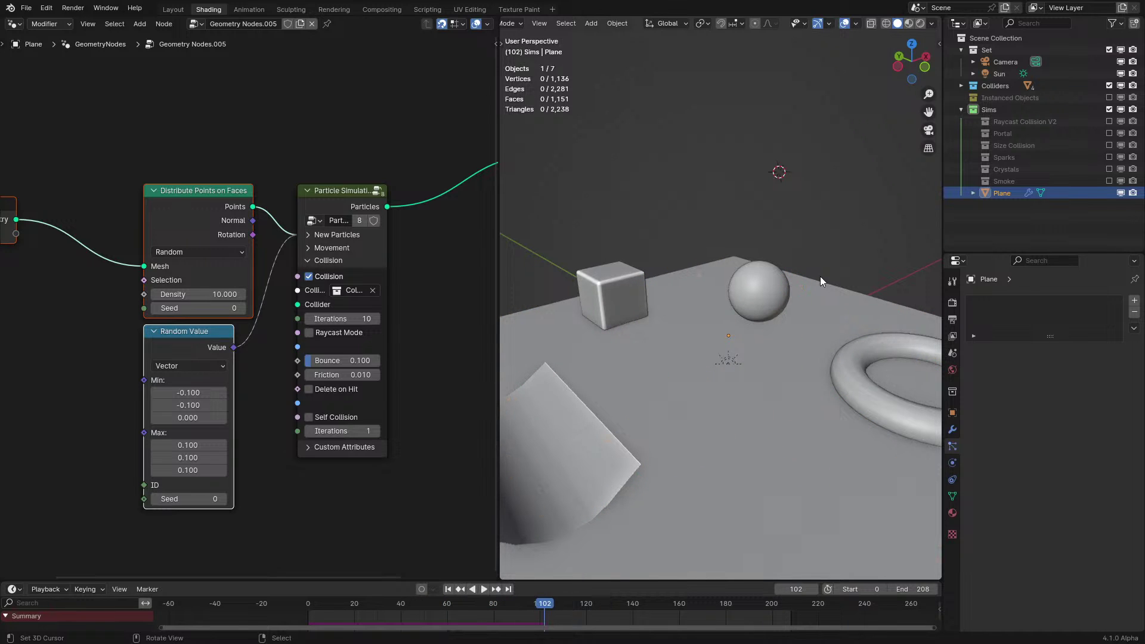
Add a Particle Instance group node between the particle simulation node and the Group Output
middle_drag(347, 181, 171, 257)
key(shift+a)
text(inst)
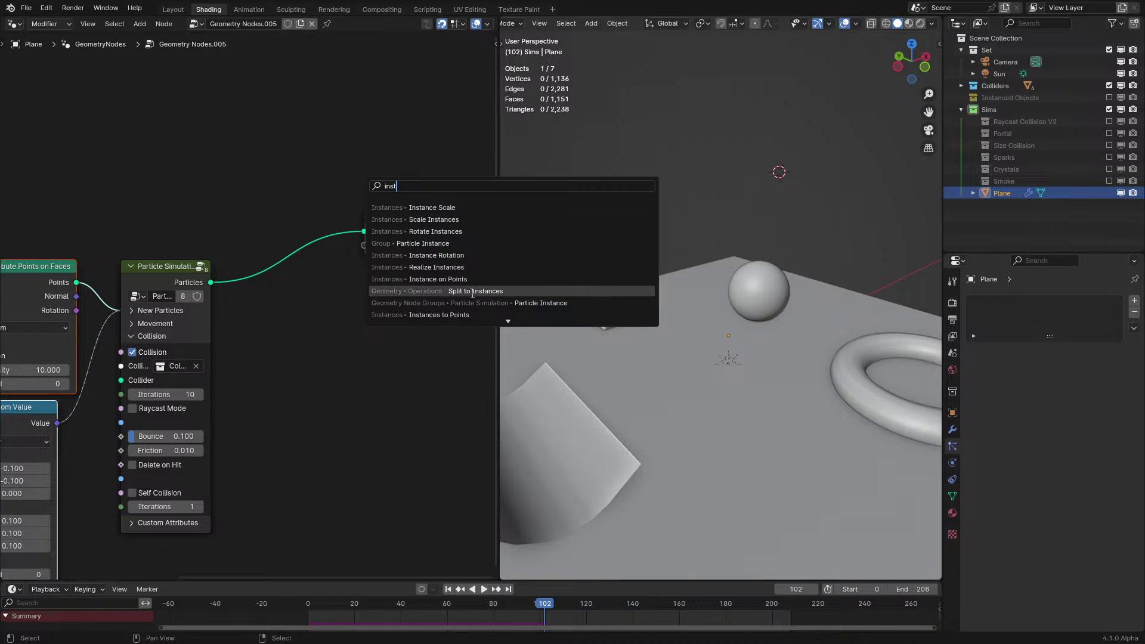
click(444, 245)
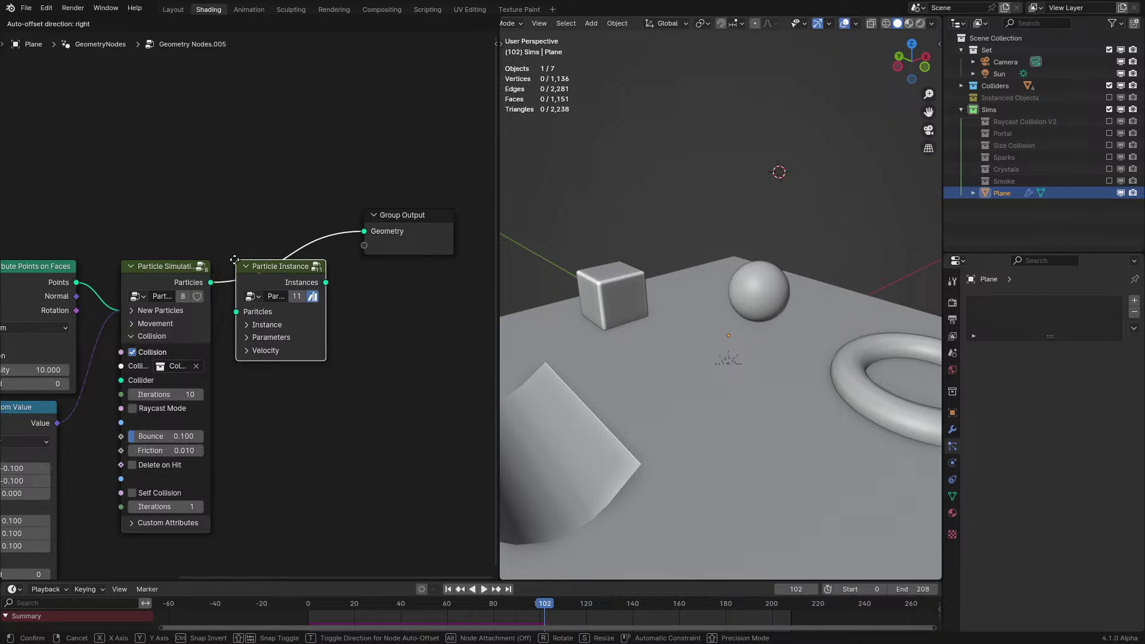
click(263, 281)
Expand the Particle Instance node's Instance settings and choose Icosphere as the instanced object
click(289, 325)
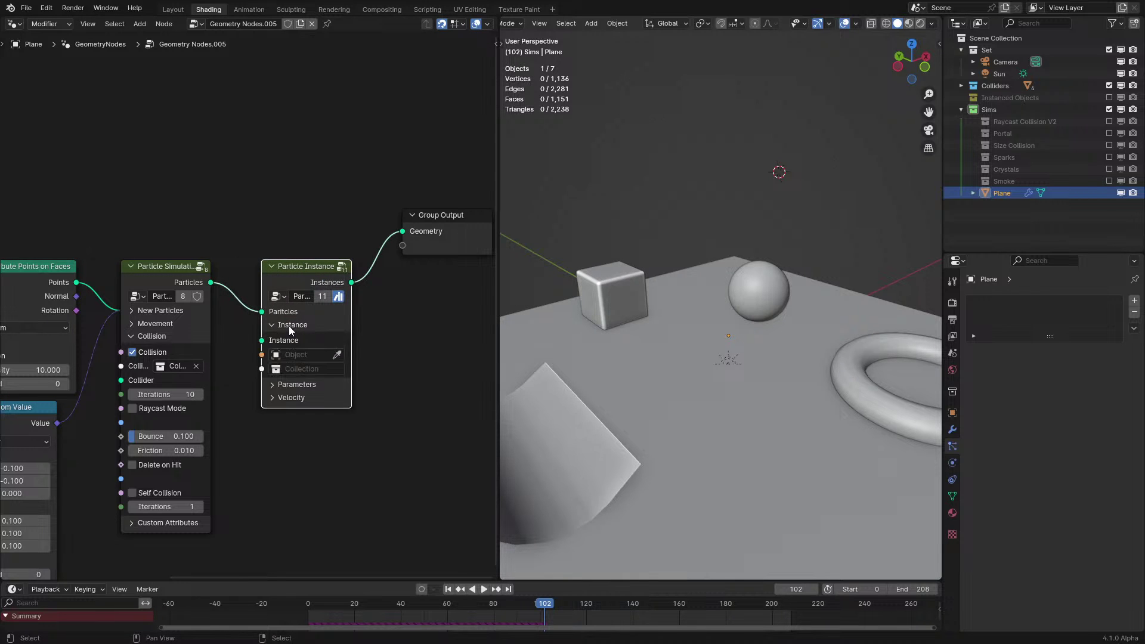
click(315, 355)
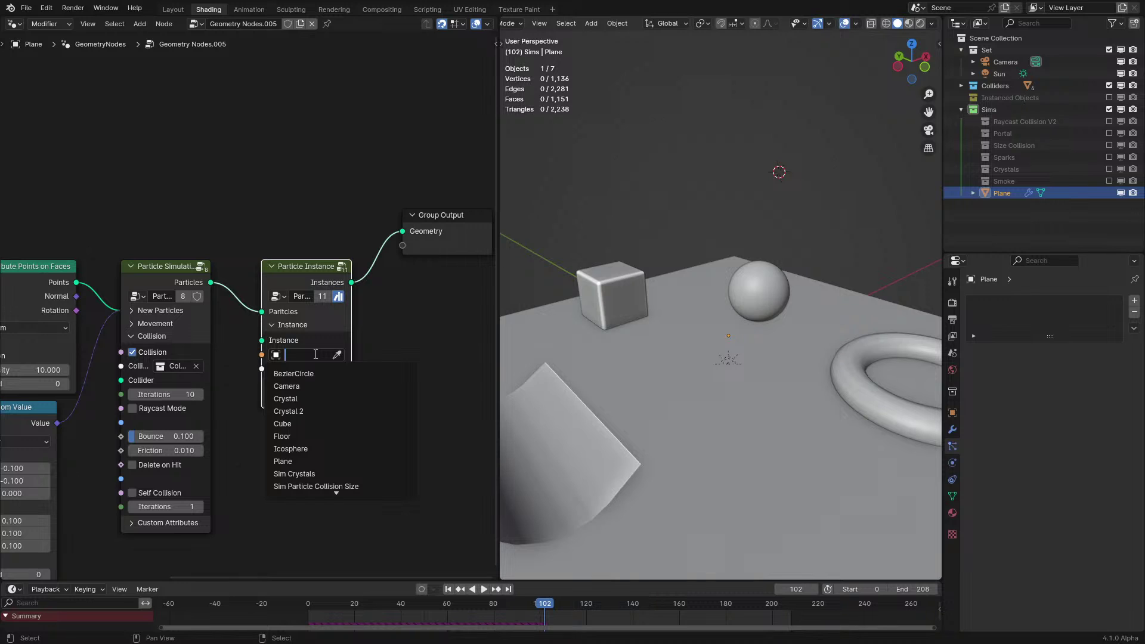
text(ic)
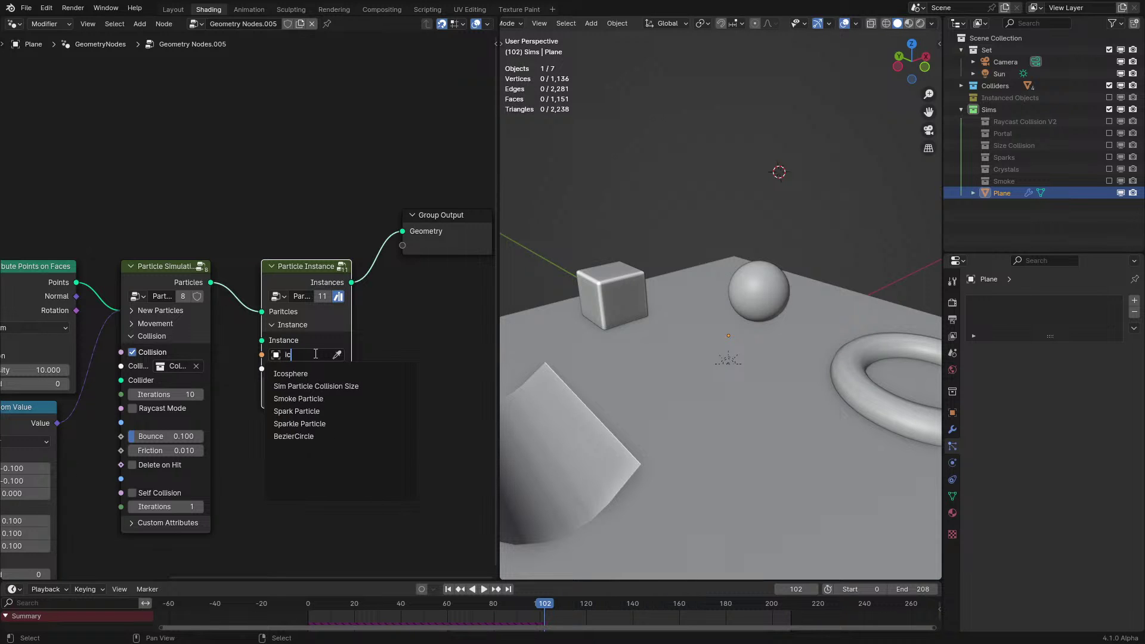
middle_drag(313, 372, 367, 344)
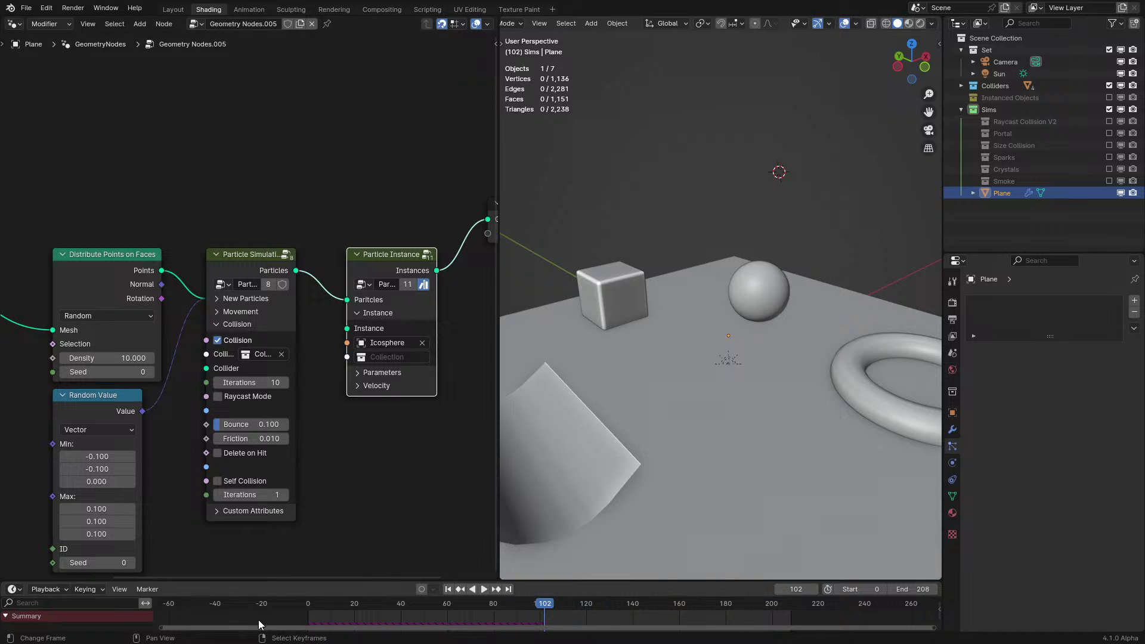
Return to frame 0 and enable Size Scale in the Particle Instance node's Parameters
key(shift+Left)
click(367, 373)
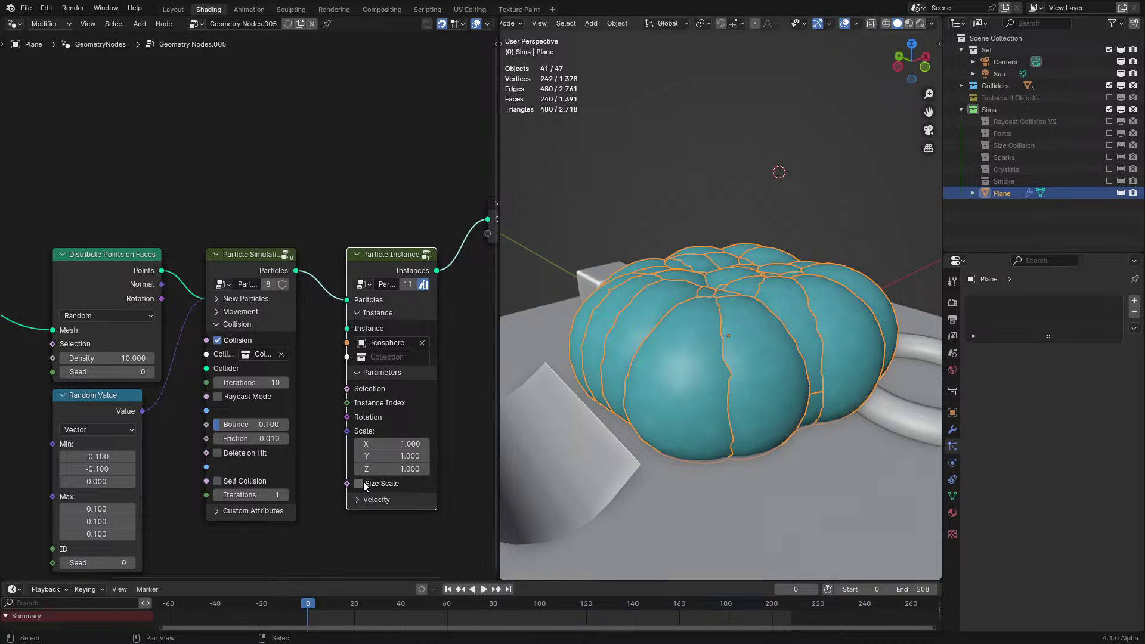
click(360, 484)
click(382, 372)
Play the instanced particles, switch the viewport to rendered shading, deselect the plane and stop playback
key(space)
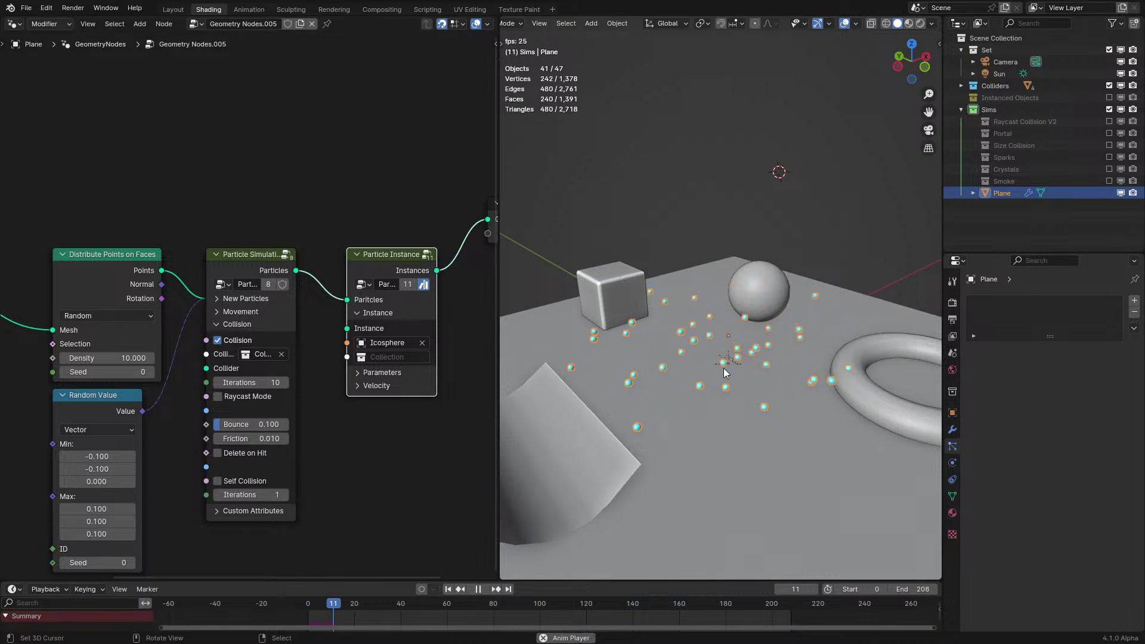
middle_drag(760, 313, 741, 333)
key(z)
click(757, 270)
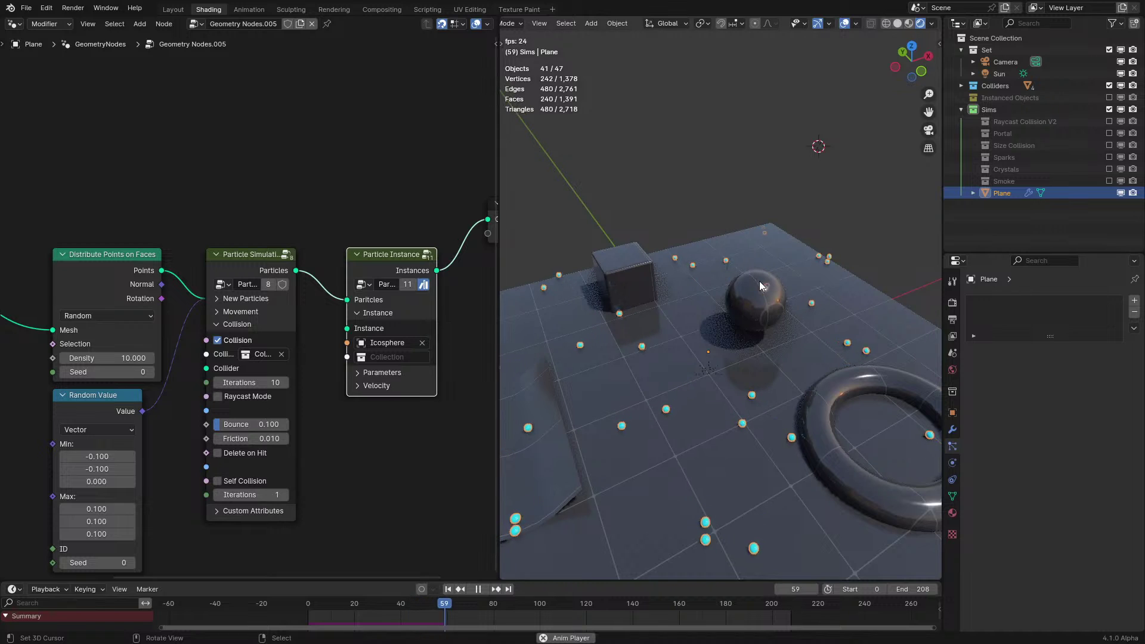
click(861, 162)
key(space)
middle_drag(327, 310, 232, 249)
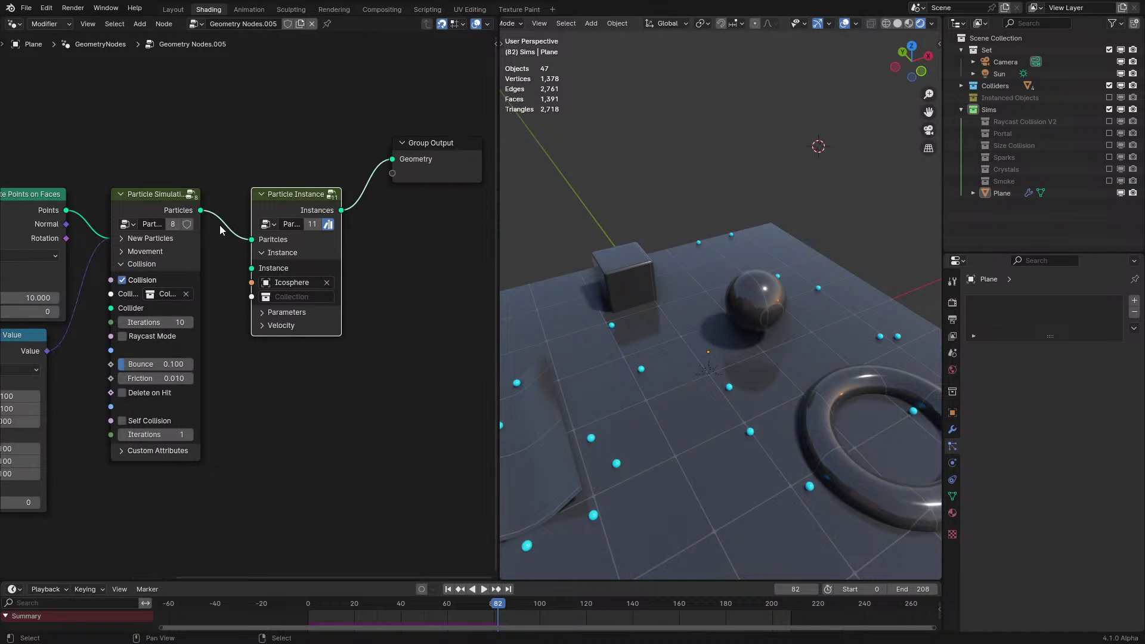
drag(202, 210, 370, 506)
drag(239, 449, 240, 448)
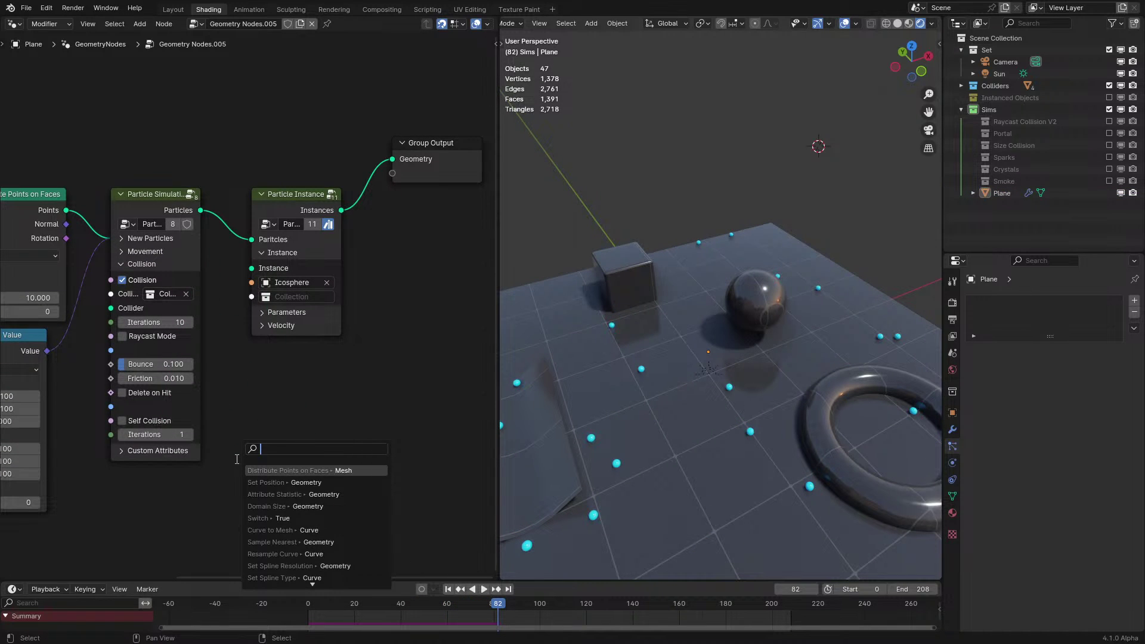
text(particle tr)
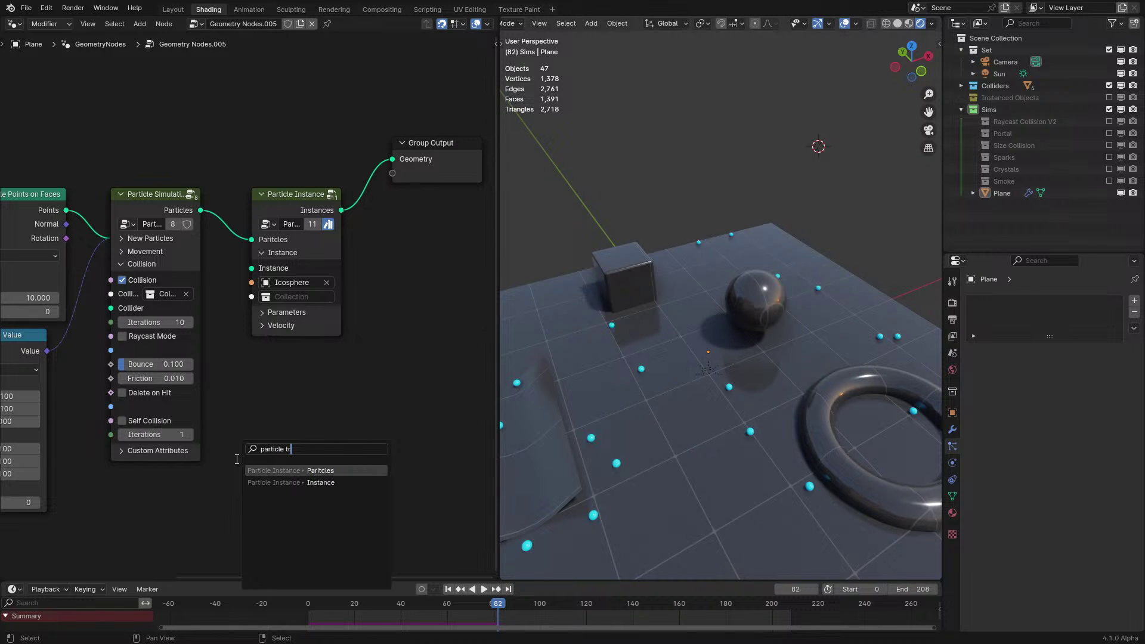
key(Escape)
Add a Particle Trail group node below Particle Instance and connect the simulation's Particles output to it
key(shift+a)
mouse_move(254, 568)
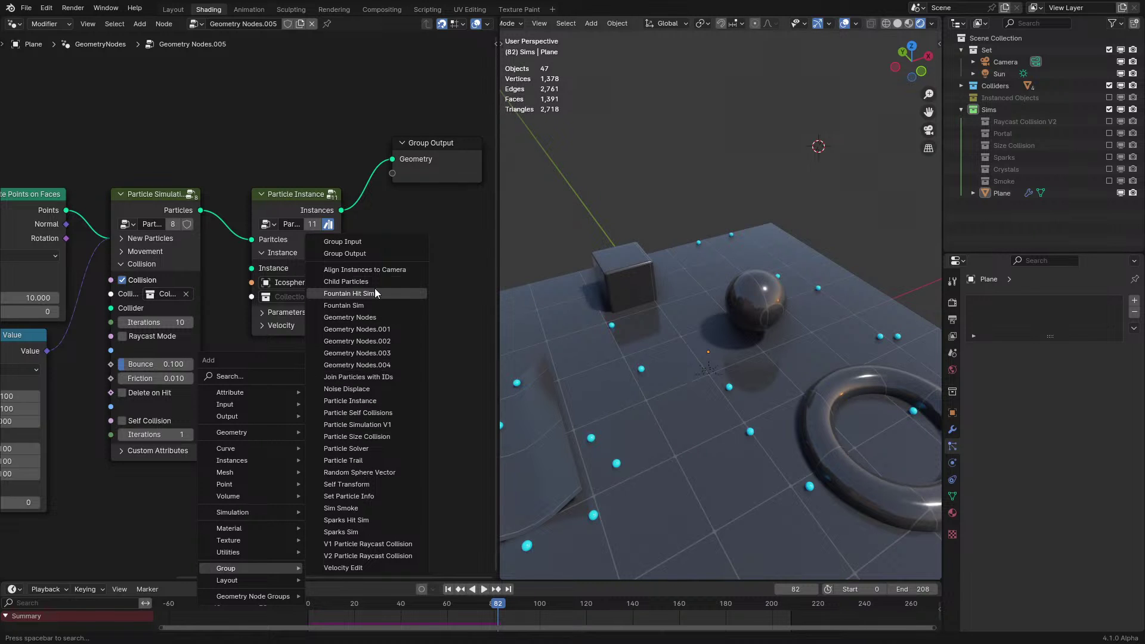
click(395, 460)
click(275, 382)
scroll(317, 420, up, 5)
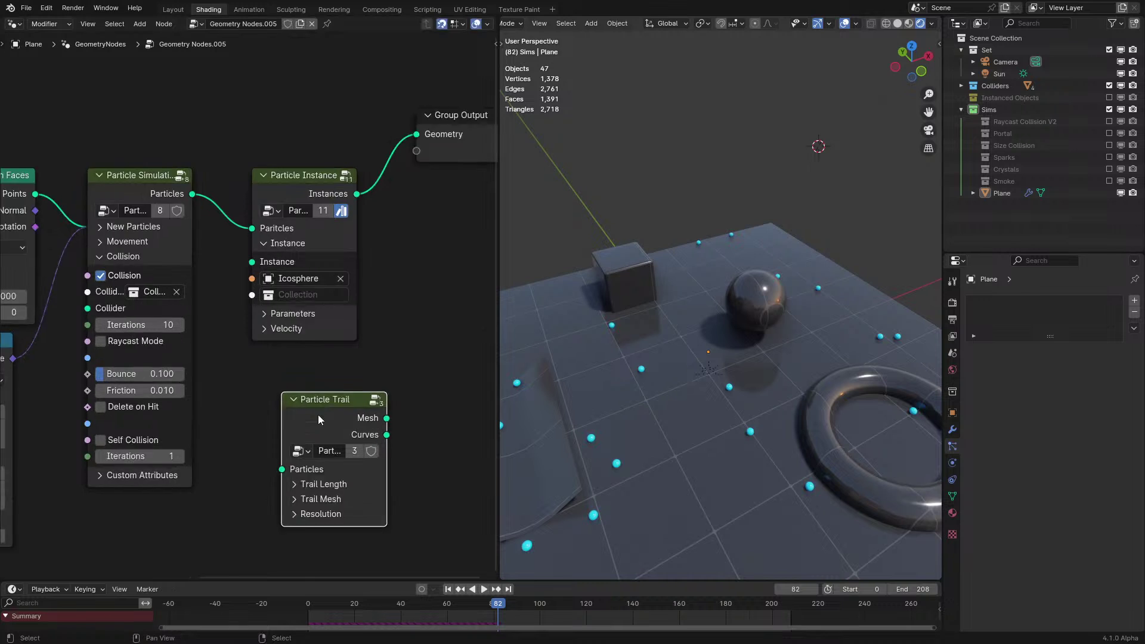
drag(342, 443, 308, 399)
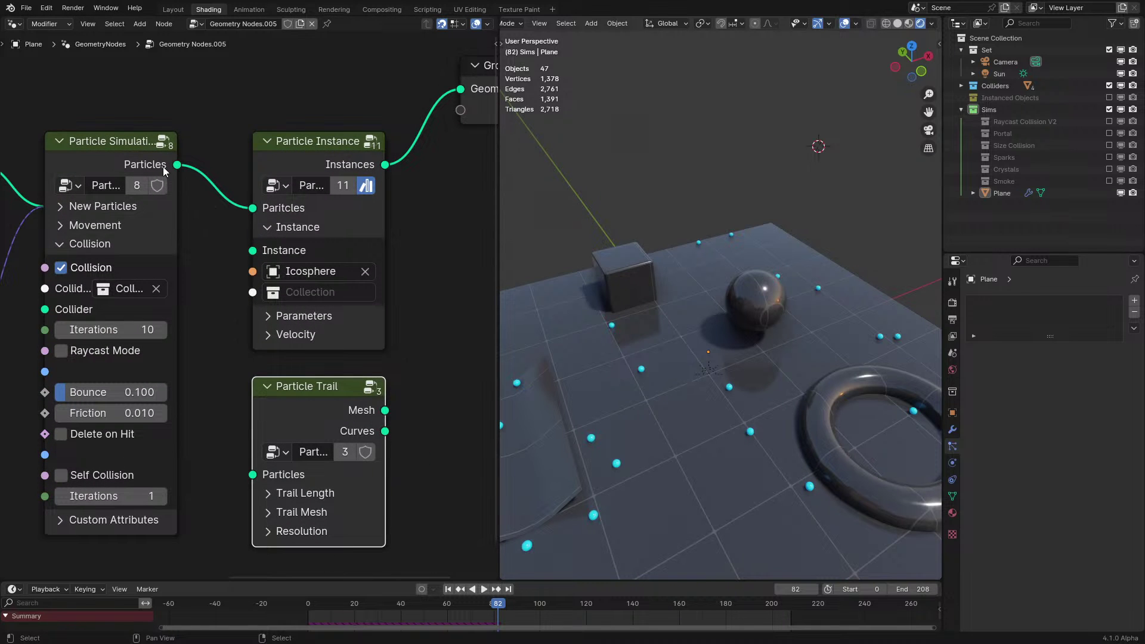
drag(176, 165, 244, 311)
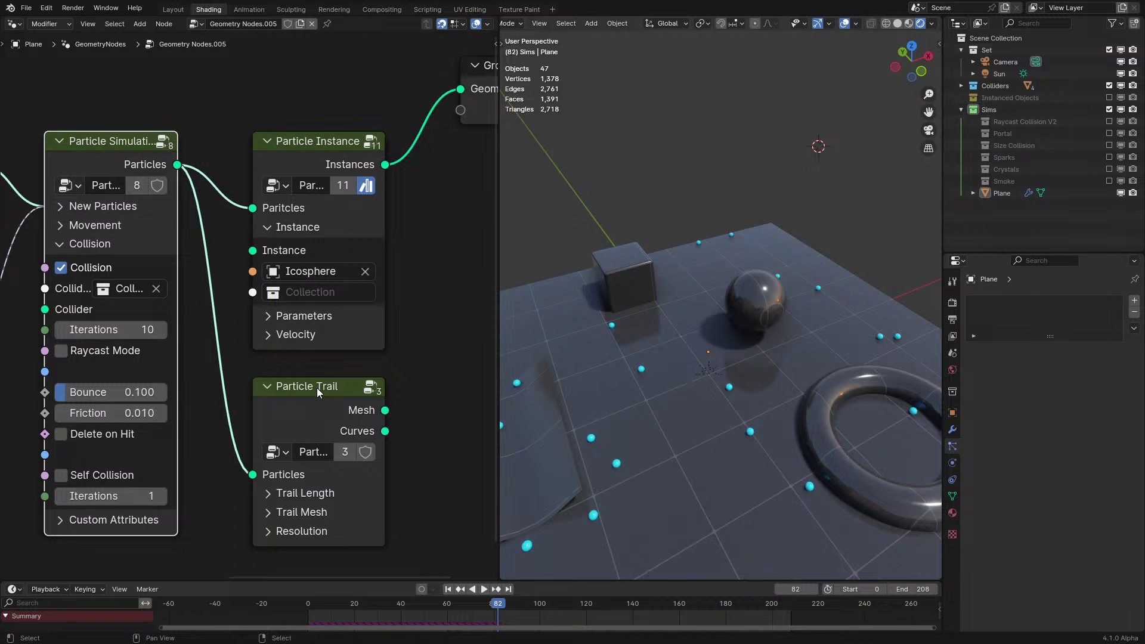
Insert a Join Geometry node after Particle Instance and connect the Particle Trail's Mesh output to it
middle_drag(317, 388, 229, 444)
key(shift+a)
click(315, 94)
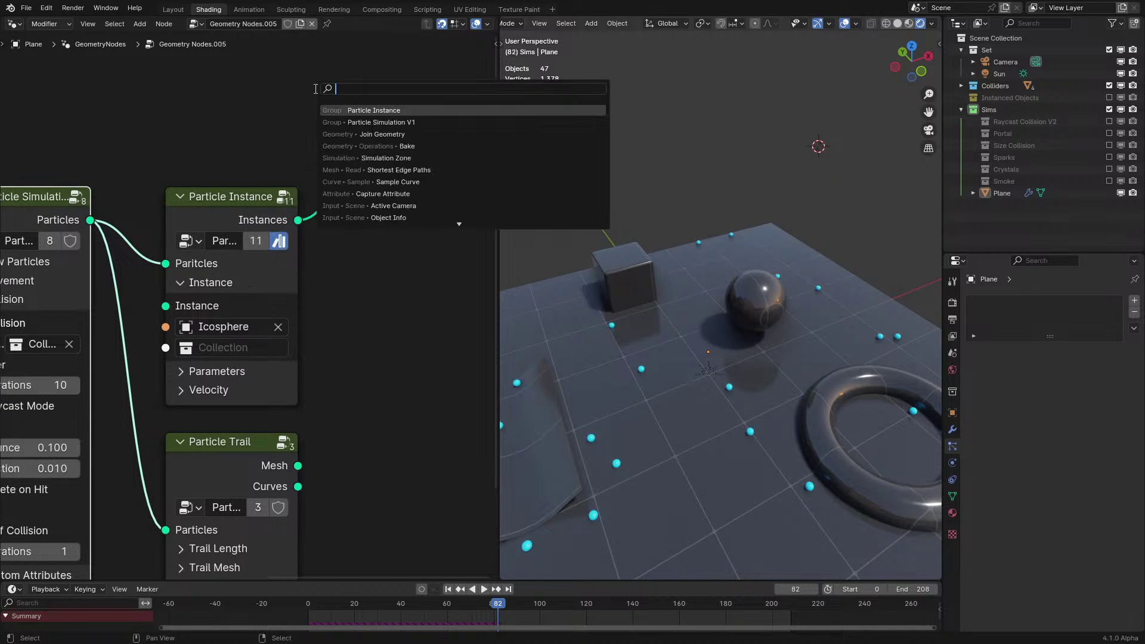
text(joi)
click(361, 122)
click(375, 208)
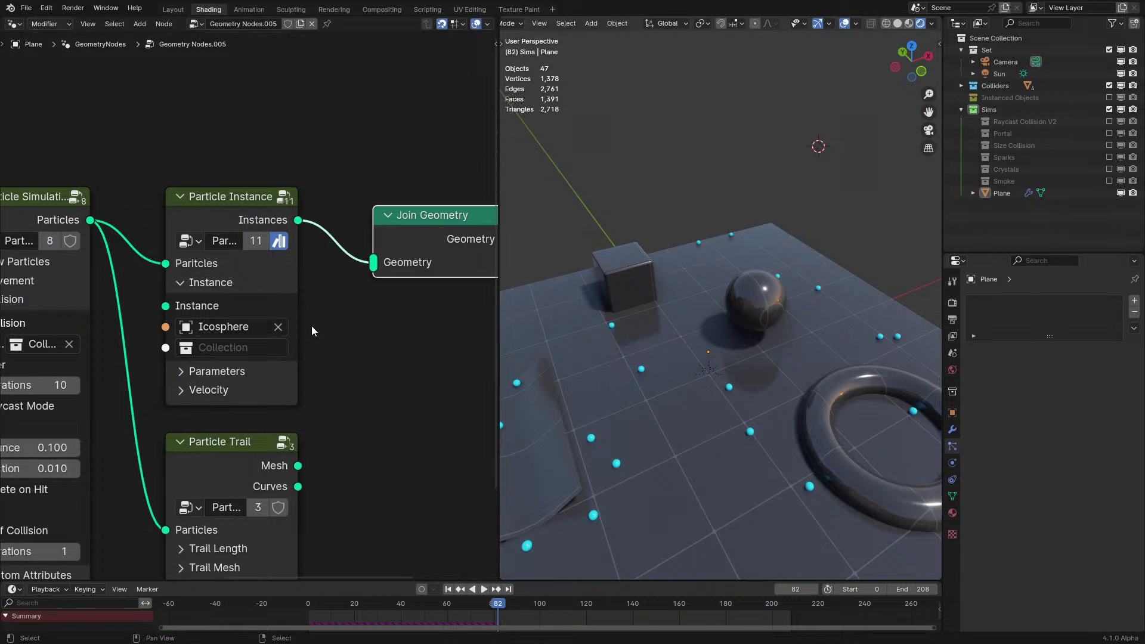
drag(298, 466, 303, 467)
drag(380, 272, 378, 271)
Set the Particle Trail's Lifetime to 15 and enable Use ID in its Trail Length settings
scroll(293, 405, down, 2)
middle_drag(294, 404, 336, 261)
click(272, 382)
drag(288, 404, 292, 404)
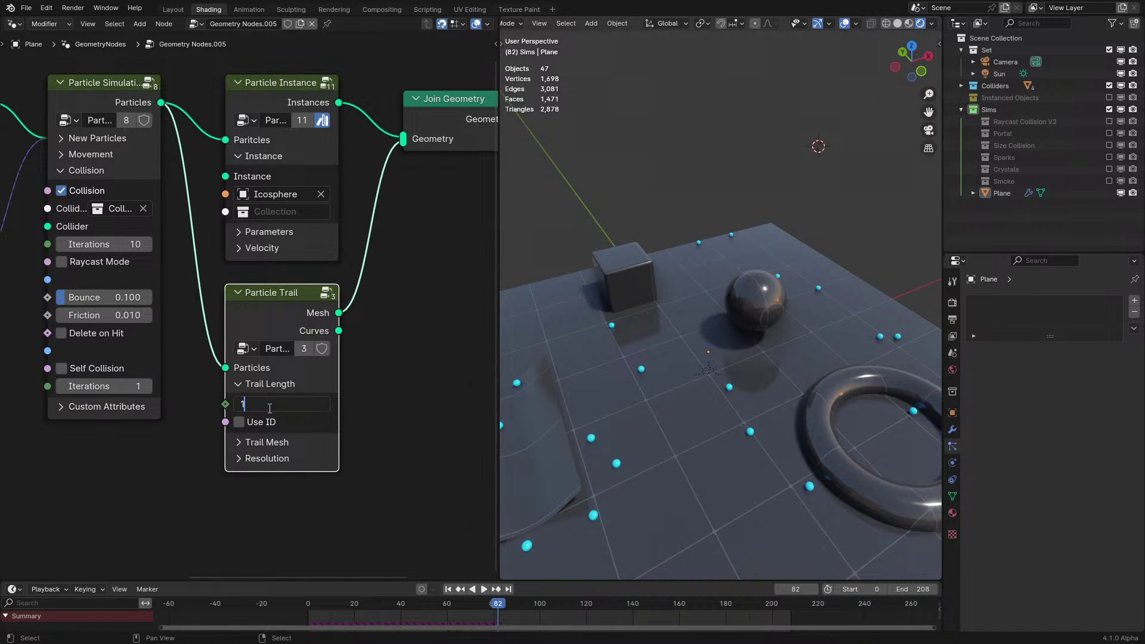
click(276, 423)
Enable Camera Align in the Trail Mesh settings and assign the Trail M material to the trail
click(260, 445)
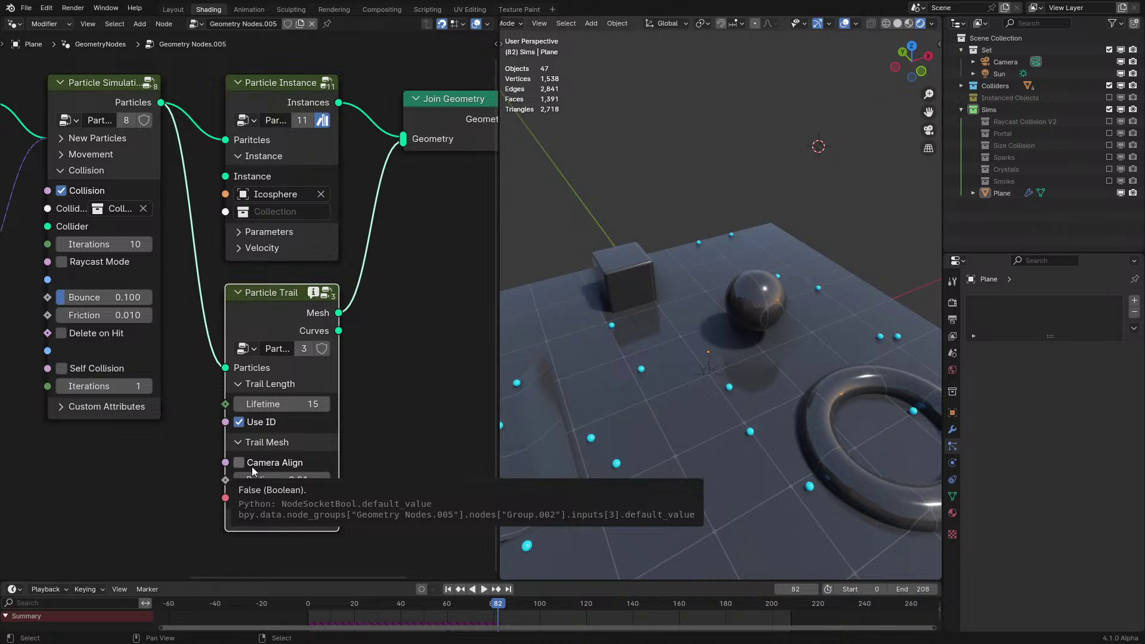
click(289, 494)
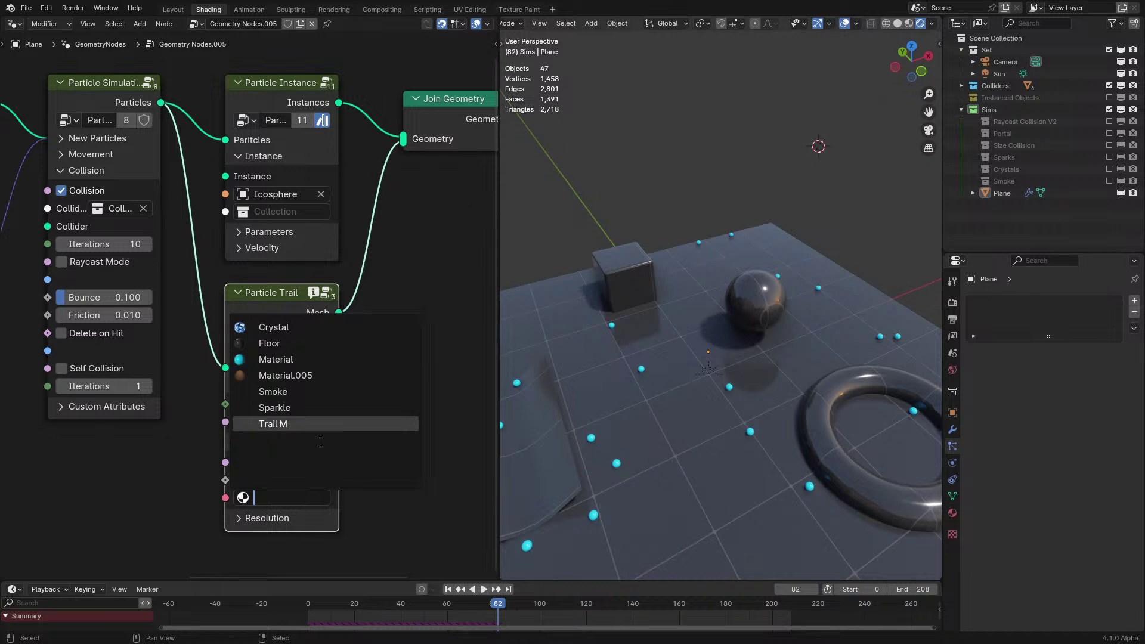
click(287, 424)
Play the simulation from frame 0 to preview the trails and set the trail mesh Radius to 0.3 m
key(shift+Left)
key(space)
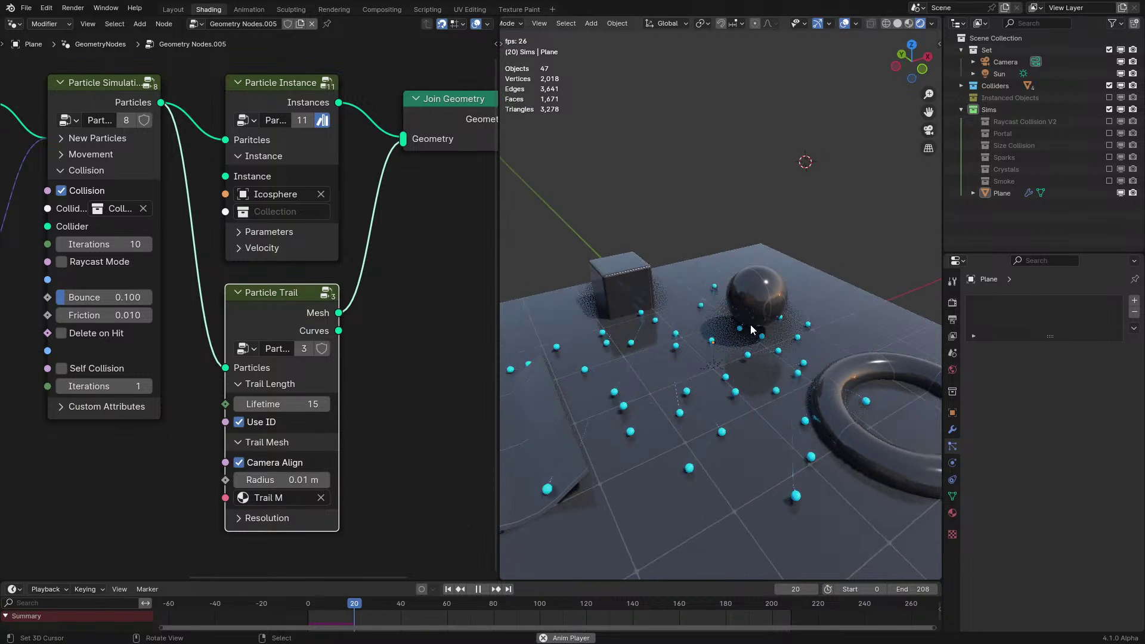
mouse_move(281, 480)
mouse_down()
mouse_move(305, 480)
mouse_move(282, 480)
mouse_move(294, 480)
mouse_up()
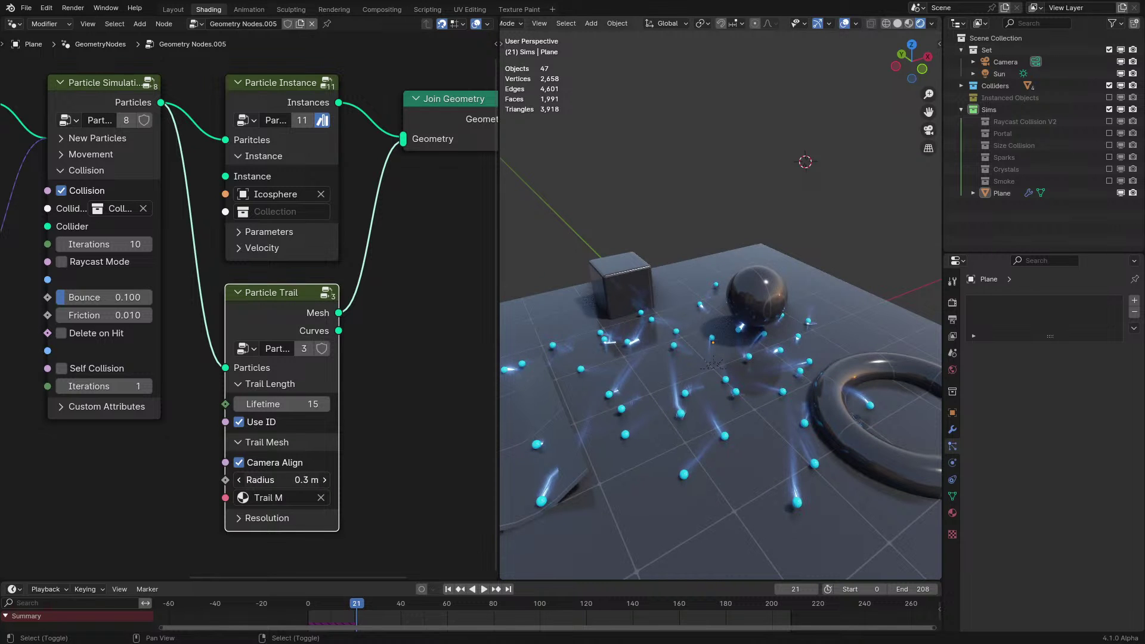
Replay the simulation from frame 0 and watch the glowing trails behind the particles from another angle
key(space)
middle_drag(558, 420, 603, 363)
key(shift+Left)
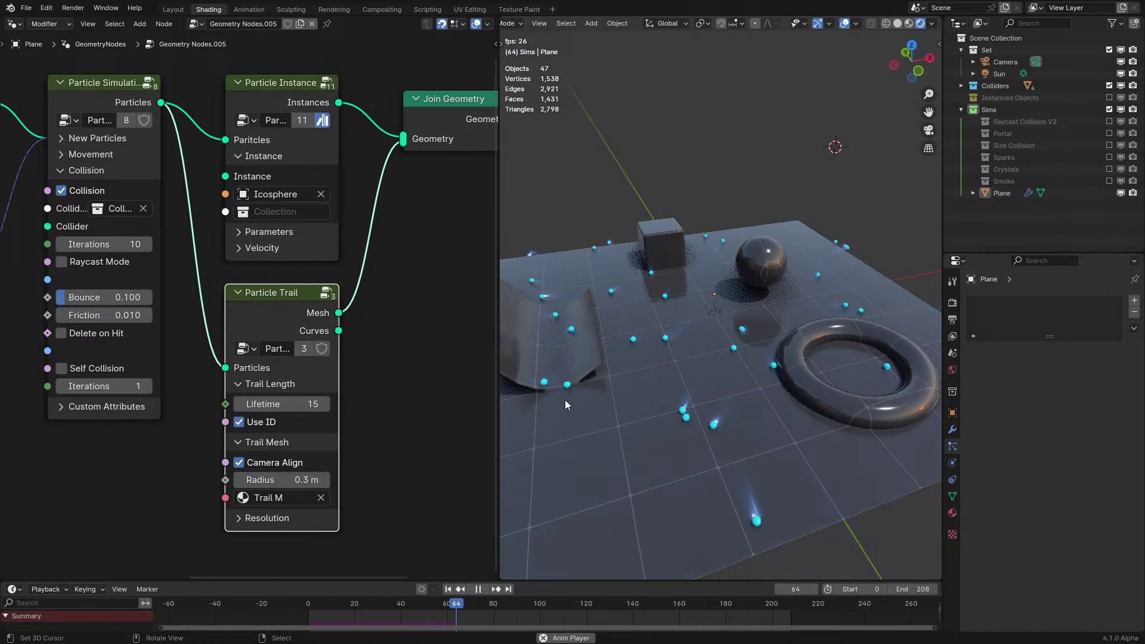
Set the Particle Trail node's Lifetime to 30 and replay the simulation to check the longer trails
key(shift+Left)
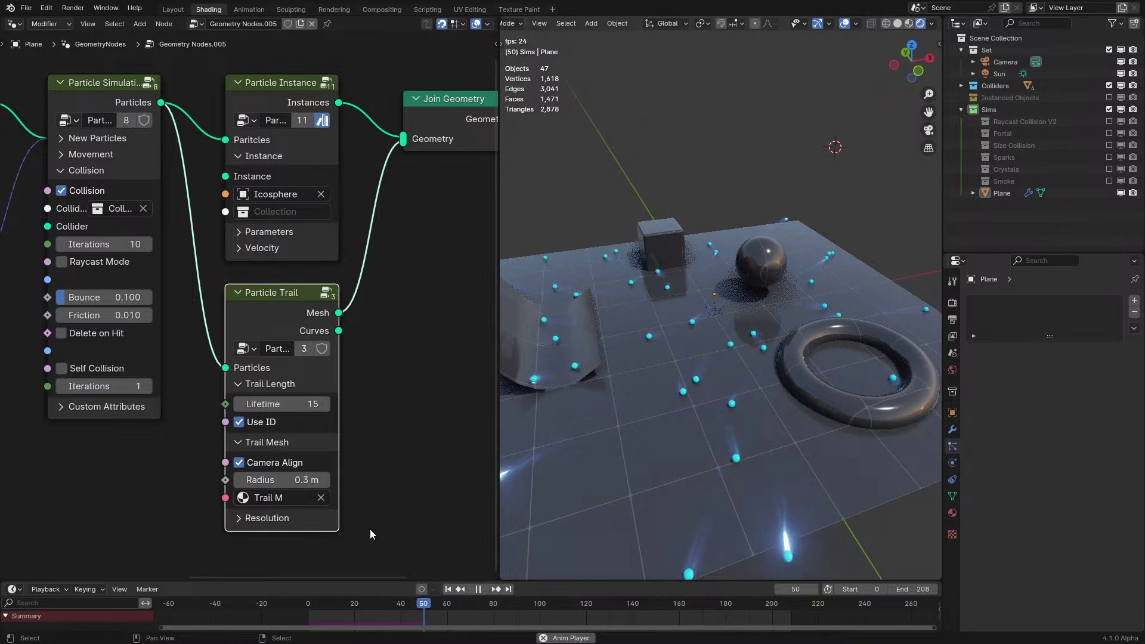
scroll(758, 413, down, 3)
key(space)
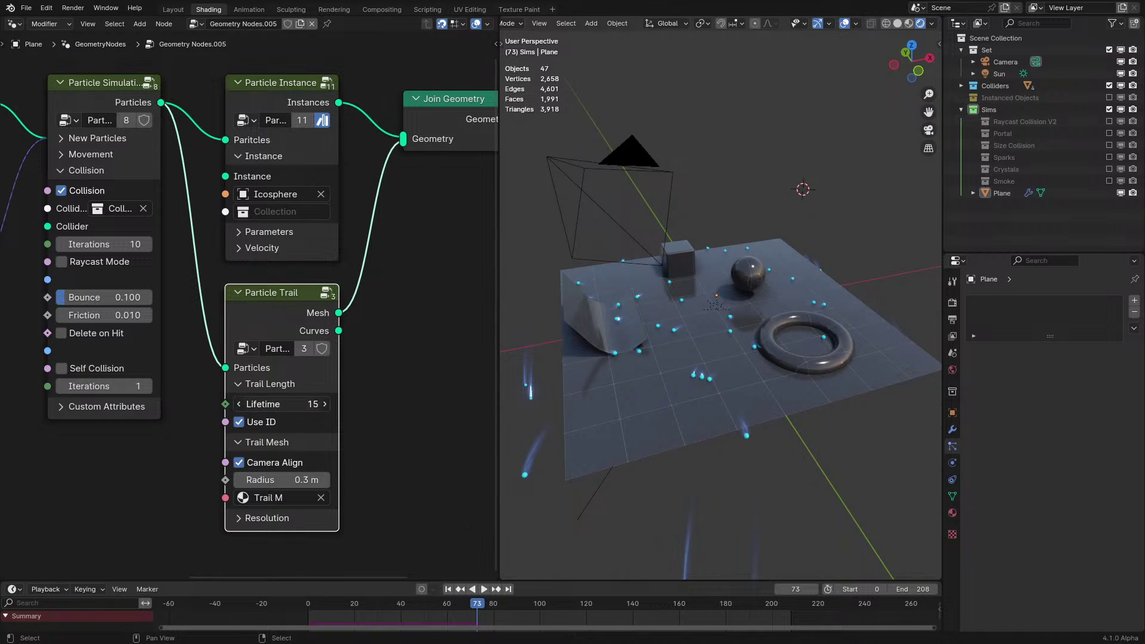
key(shift+Left)
key(space)
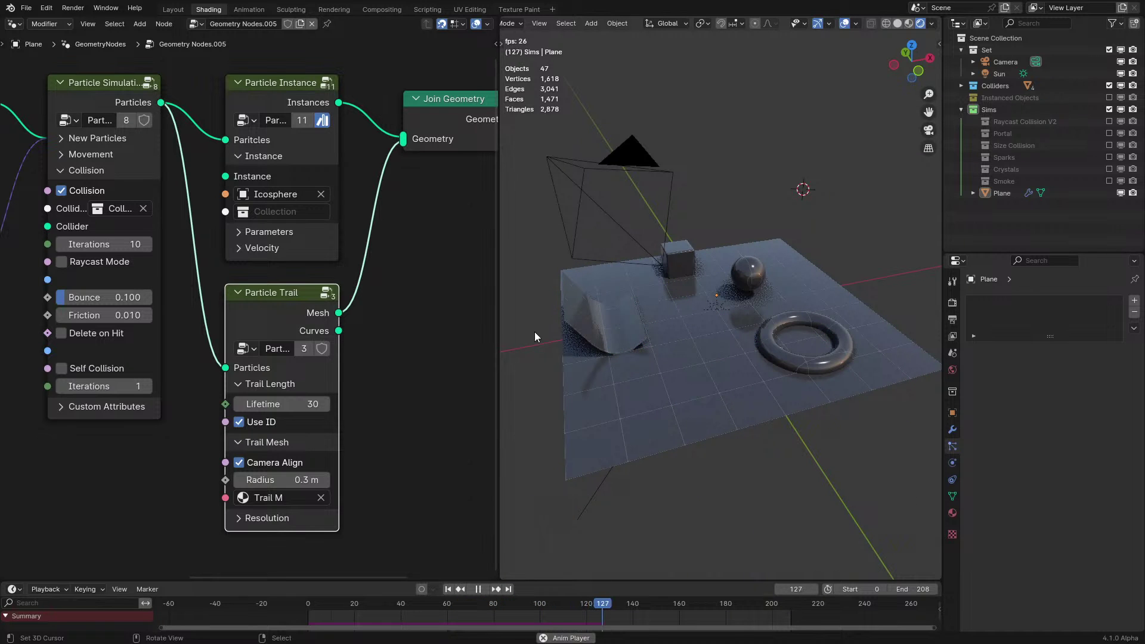
scroll(706, 360, up, 5)
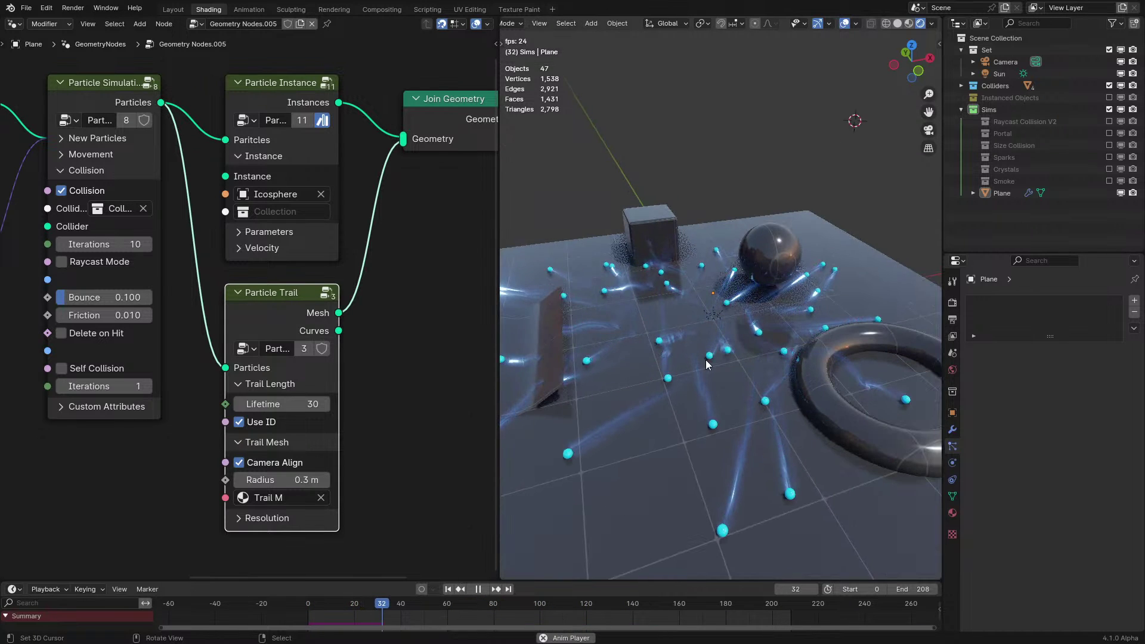
key(space)
Turn off Only on Start in the Particle Simulation's New Particles settings and replay from the first frame
middle_drag(100, 260, 259, 283)
click(235, 191)
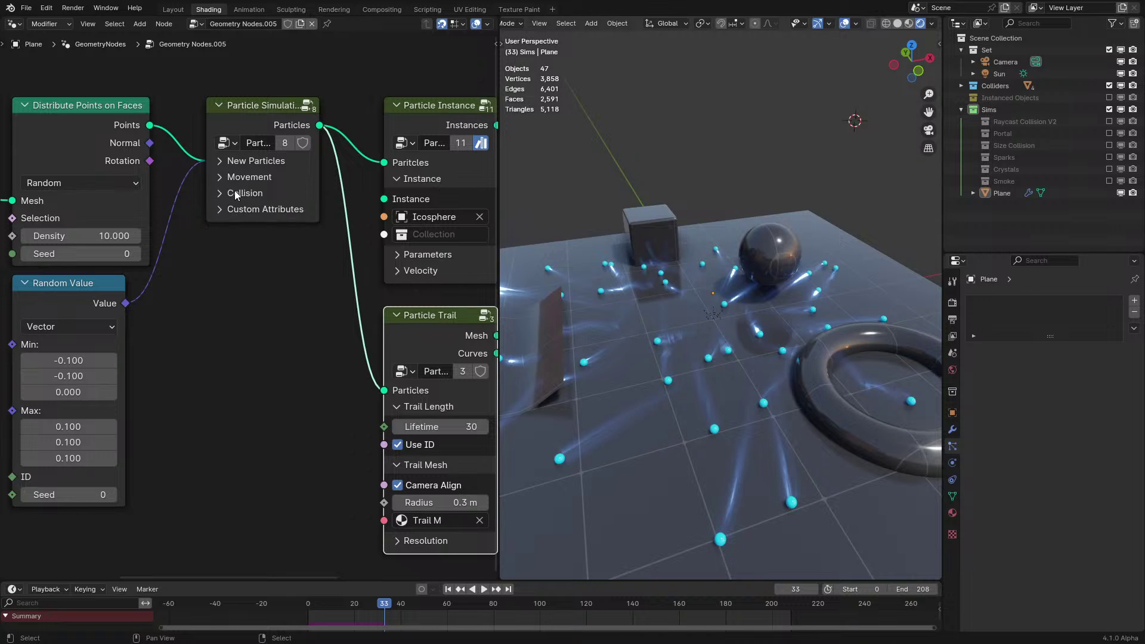
click(227, 162)
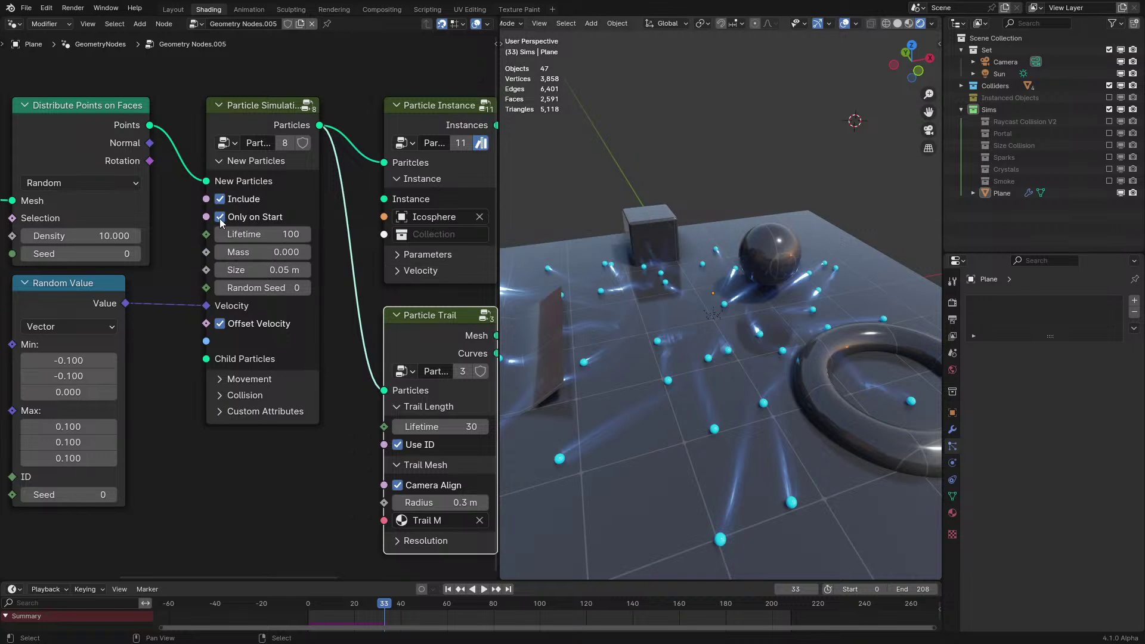
click(274, 601)
key(space)
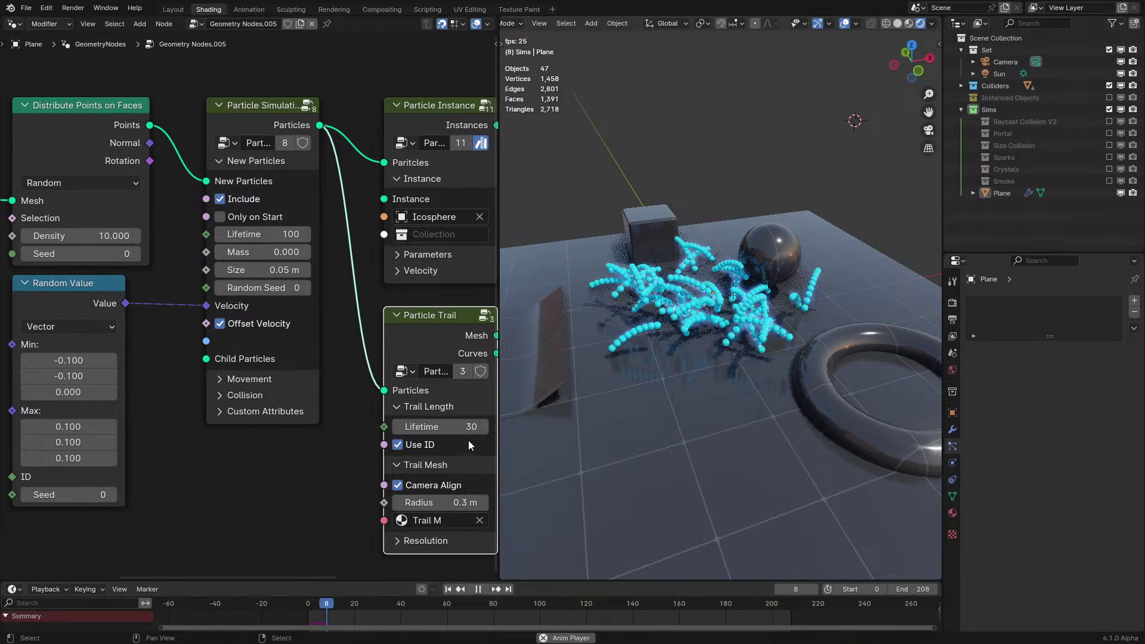
key(space)
Add a Scene Time node with Frame driving the Seed of Distribute Points on Faces, and replay the simulation
middle_drag(135, 217, 467, 272)
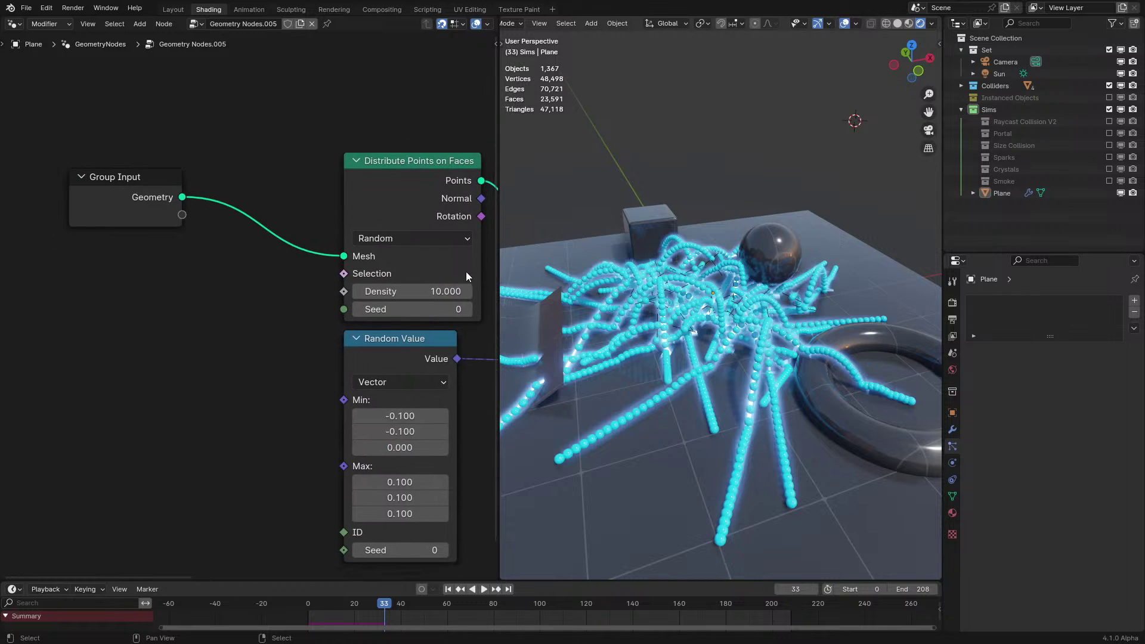
drag(339, 309, 204, 349)
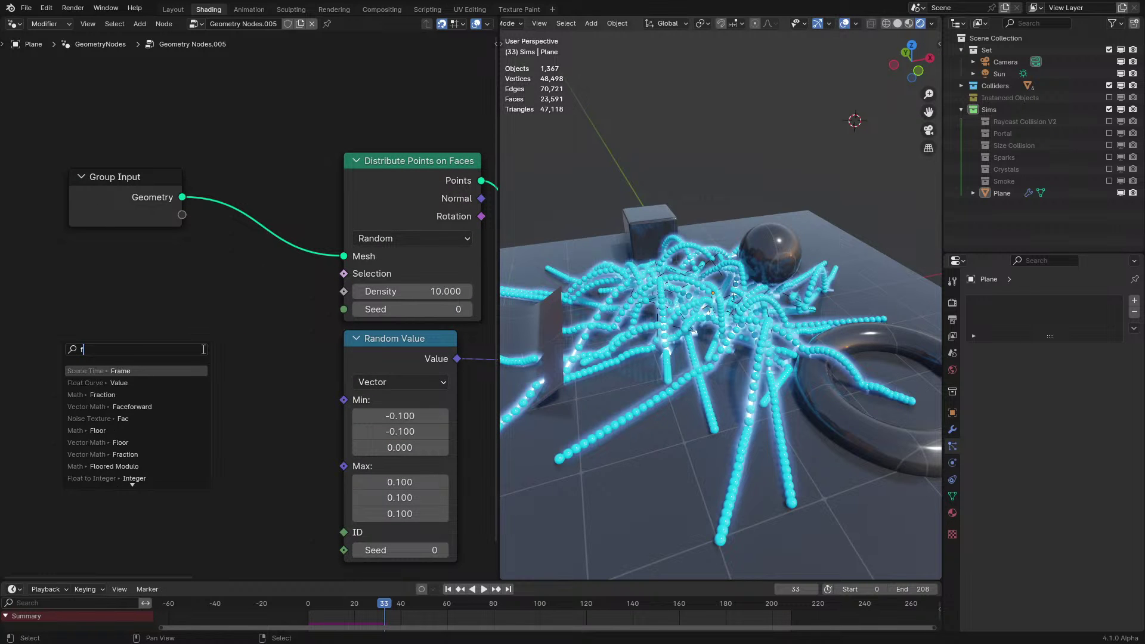
click(139, 394)
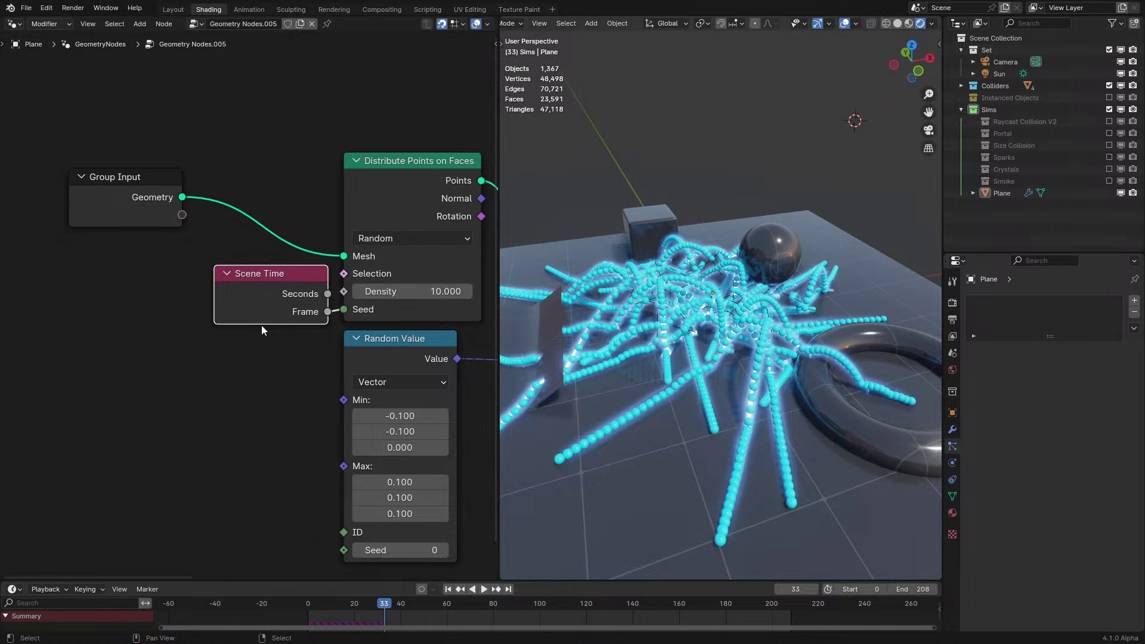
click(271, 609)
key(space)
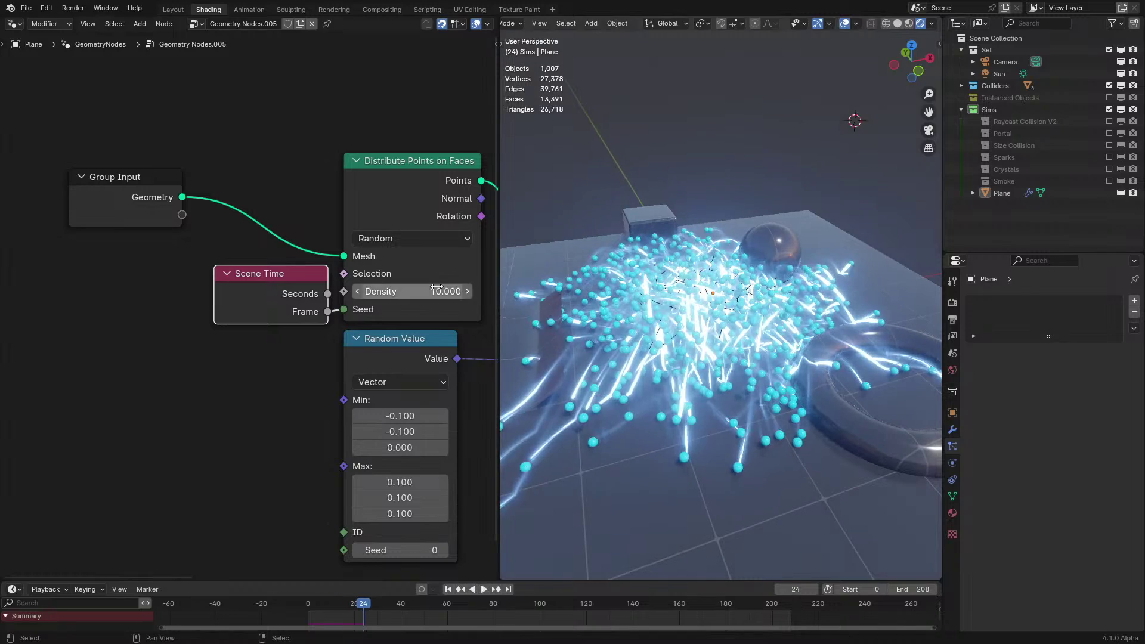
Set the Density of Distribute Points on Faces to 2 and replay the continuous emission from several distances
click(288, 605)
key(space)
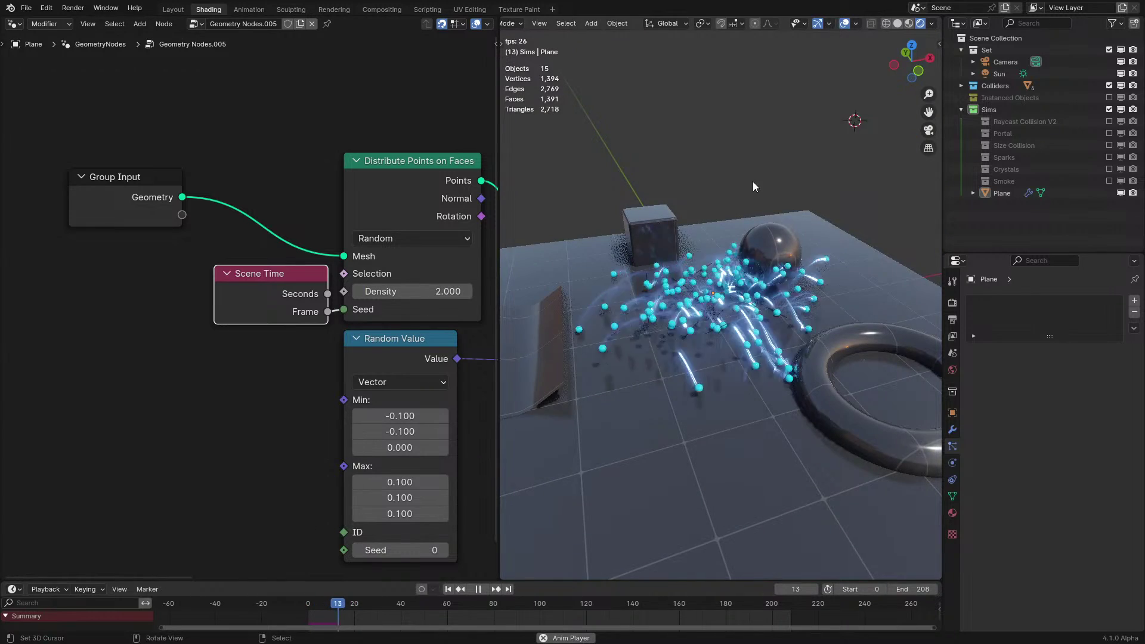
scroll(758, 144, down, 2)
middle_drag(758, 145, 740, 242)
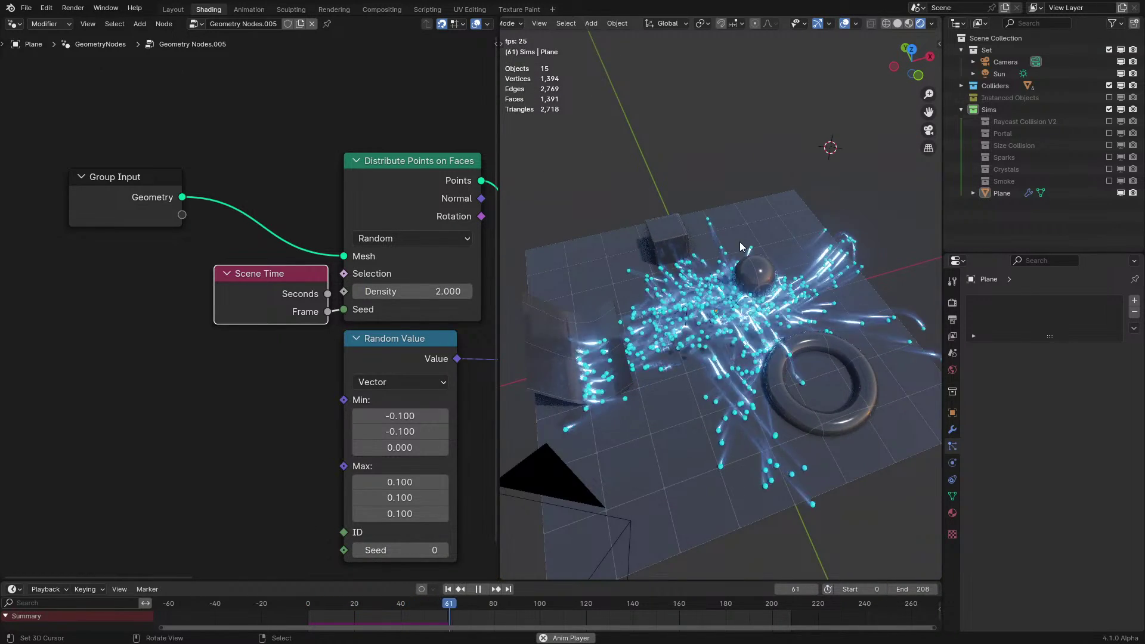
key(space)
scroll(743, 250, down, 2)
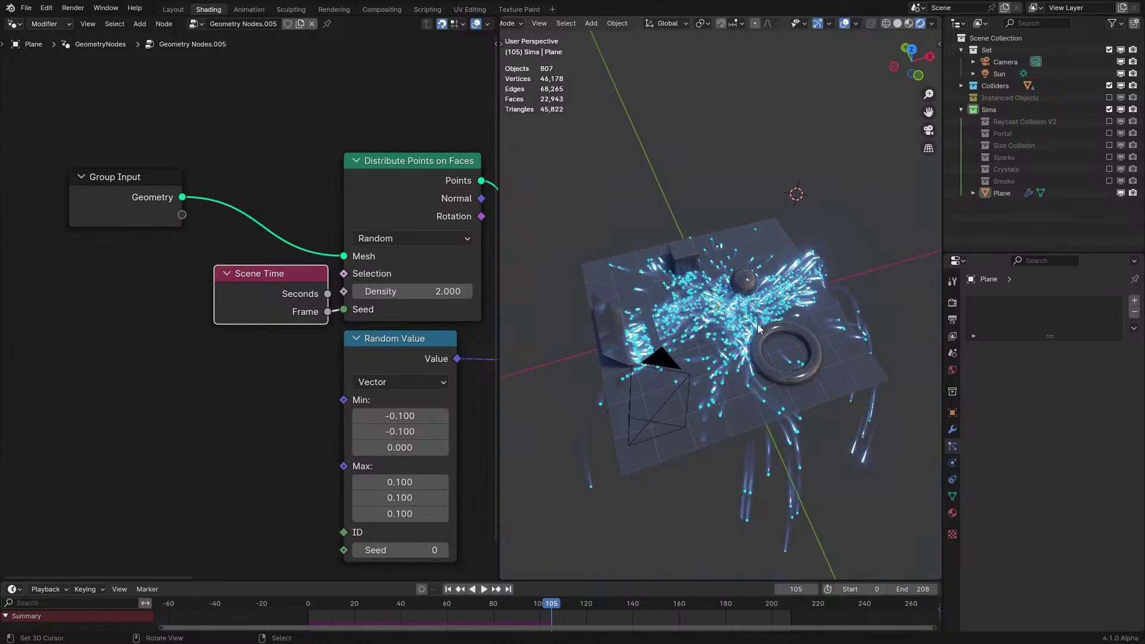
key(space)
mouse_move(748, 343)
middle_down()
mouse_move(817, 288)
mouse_move(740, 325)
middle_up()
scroll(740, 296, up, 5)
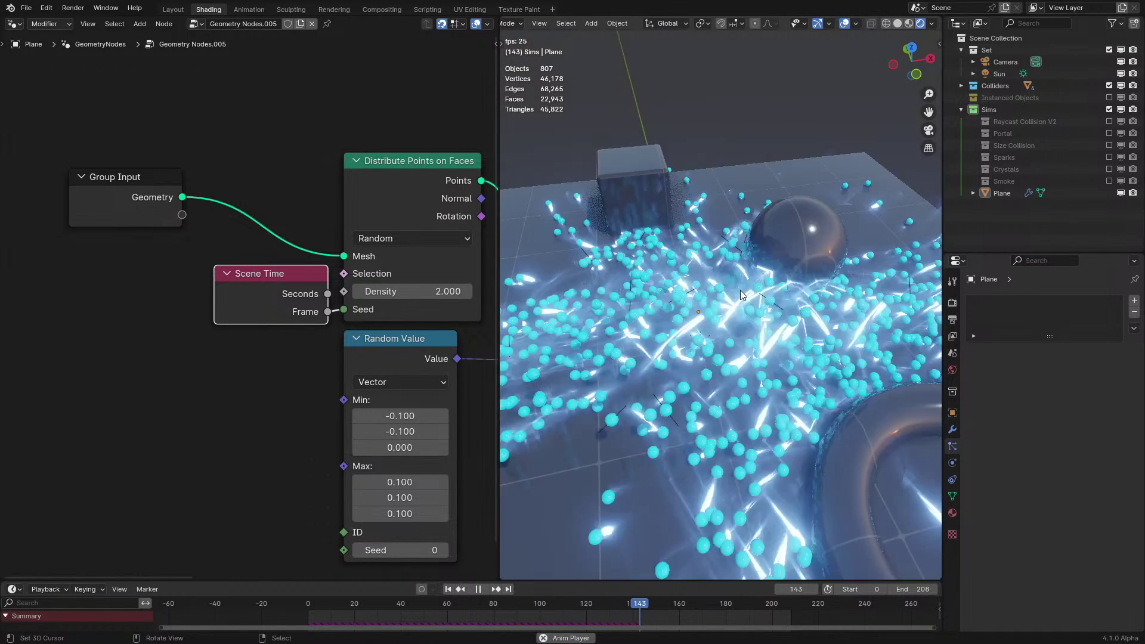
key(space)
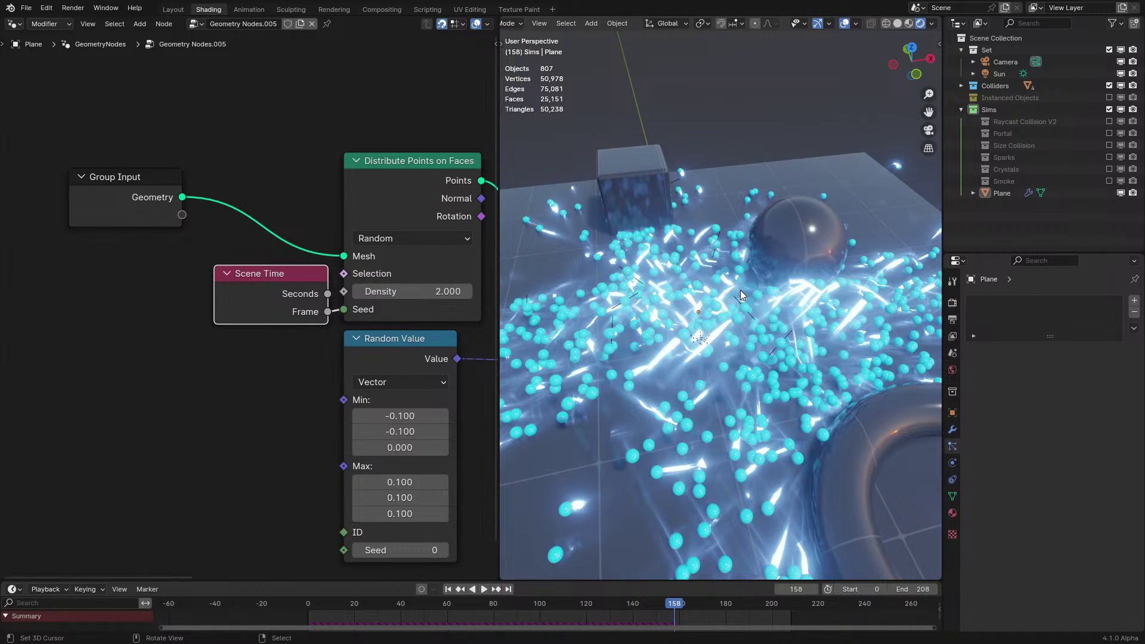
Delete the Scene Time node, turn Only on Start back on, and replay the simulation
key(x)
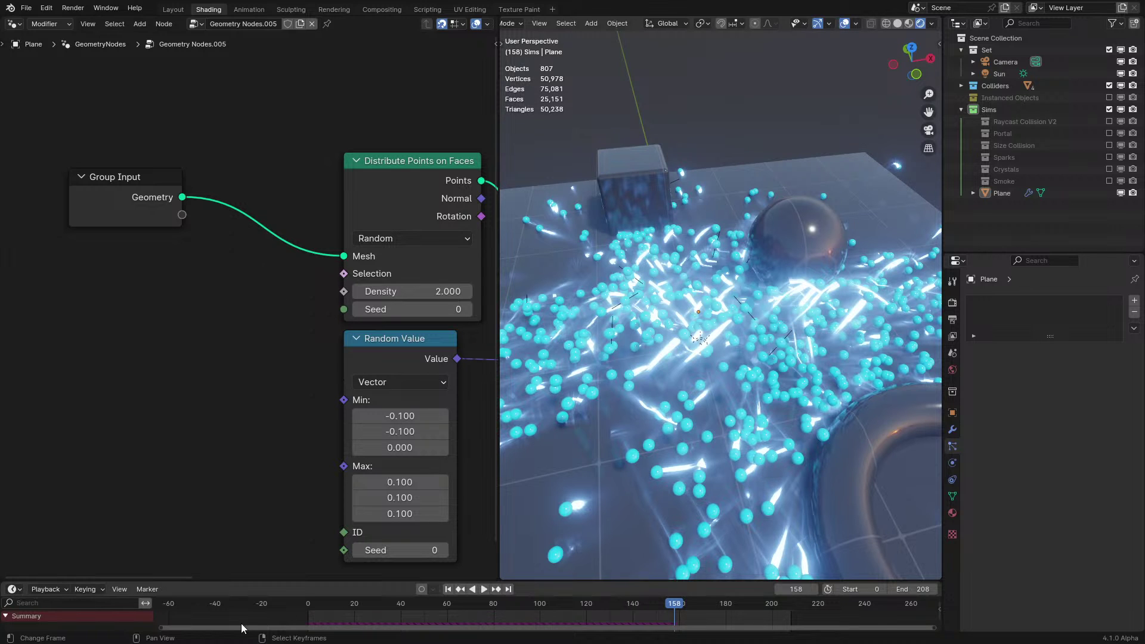
key(shift+Left)
key(space)
middle_drag(421, 283, 139, 313)
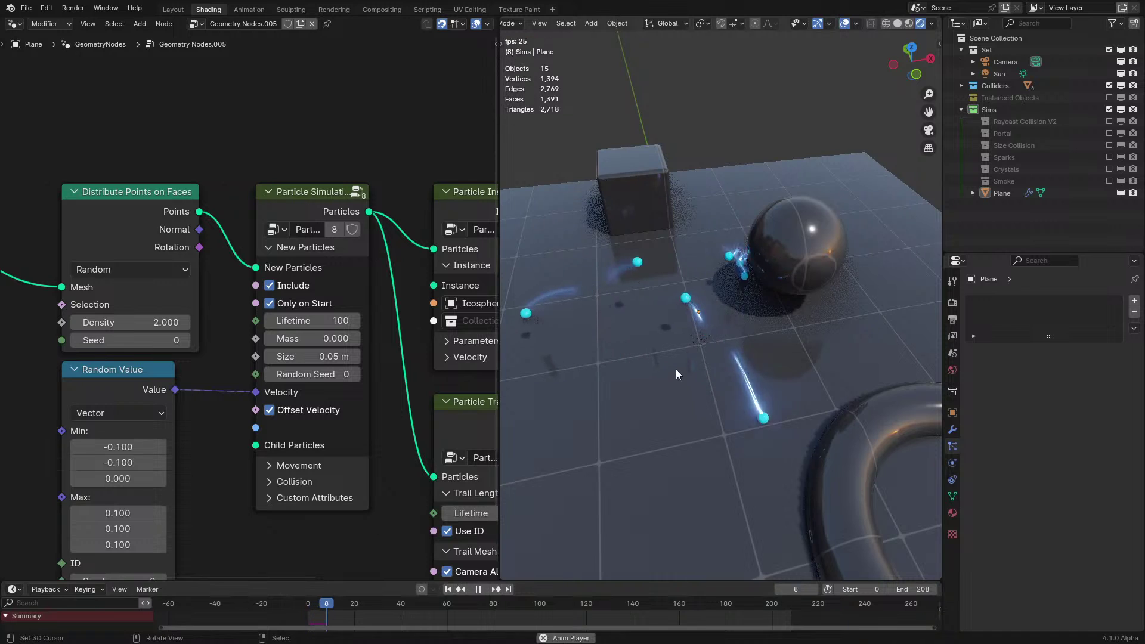
scroll(676, 370, down, 3)
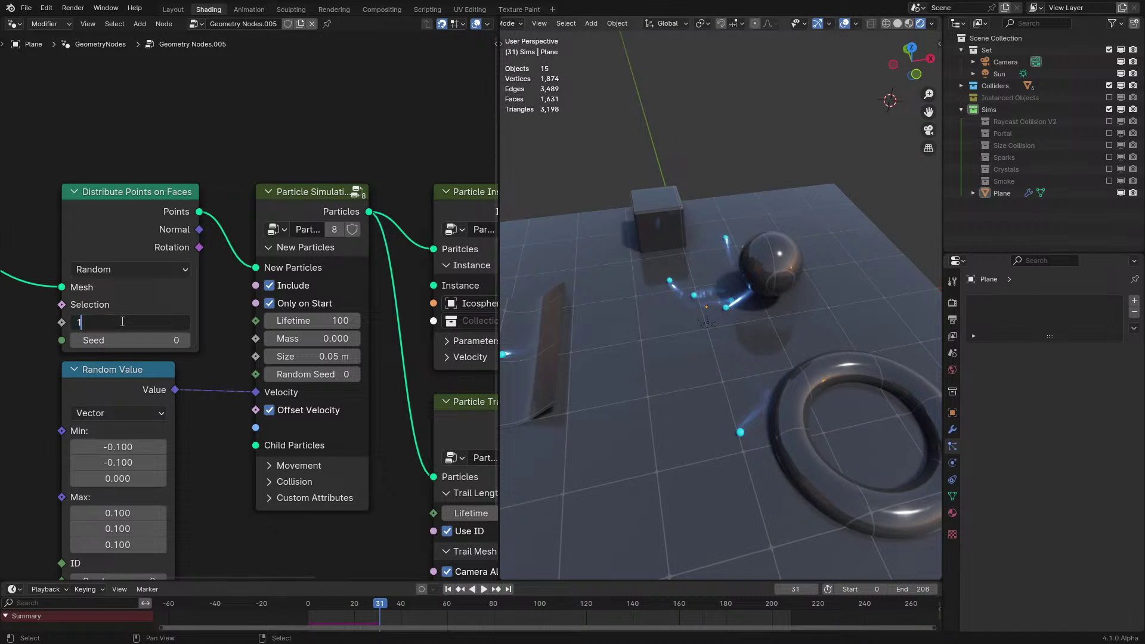
Set the point Density to 100, enable Self Collision in the Particle Simulation's collision settings, and play the result
click(290, 467)
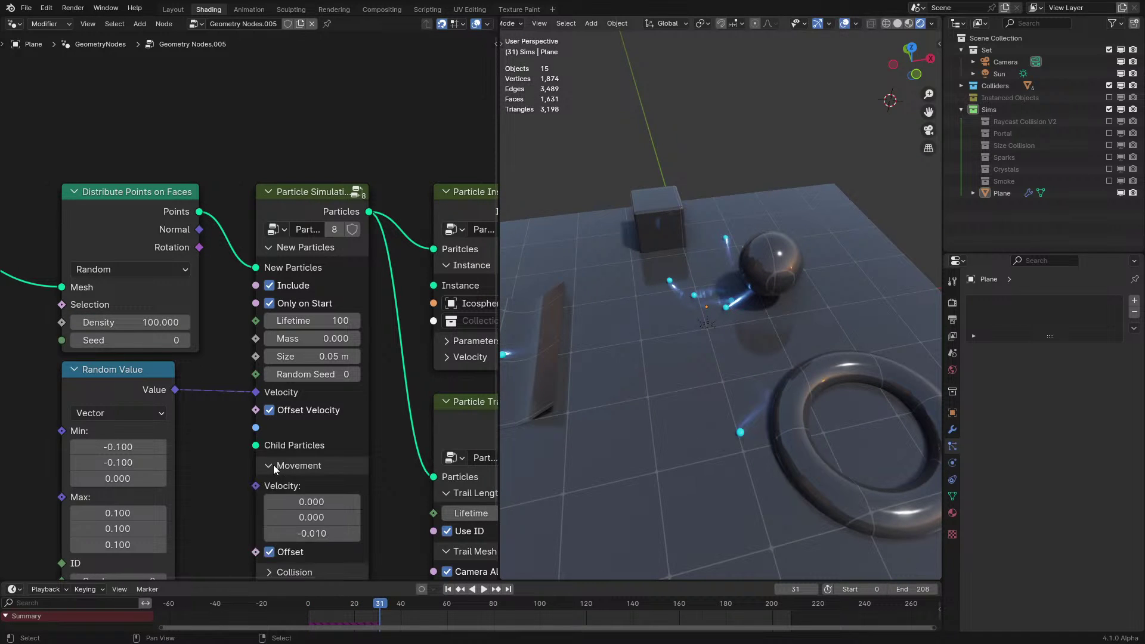
click(274, 464)
click(268, 480)
middle_drag(264, 477, 261, 287)
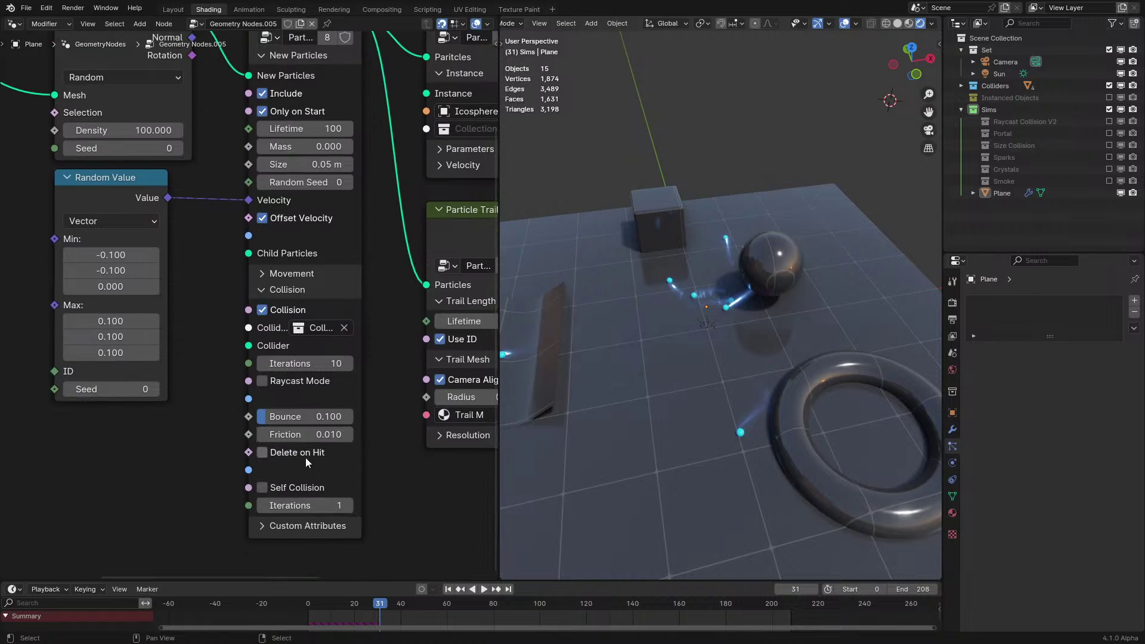
key(space)
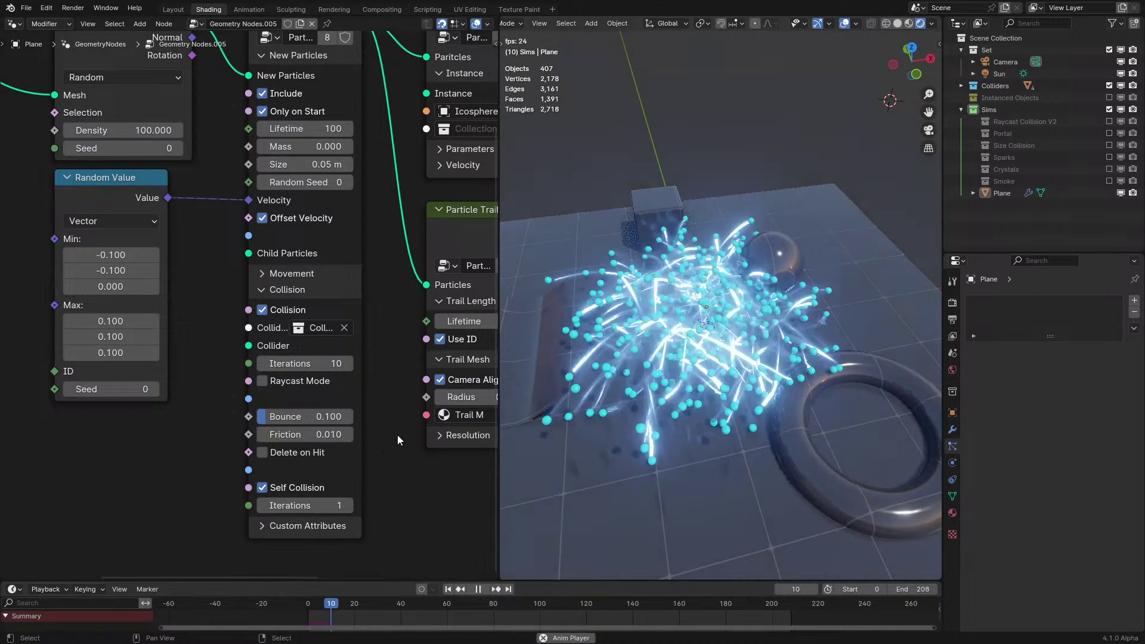
key(space)
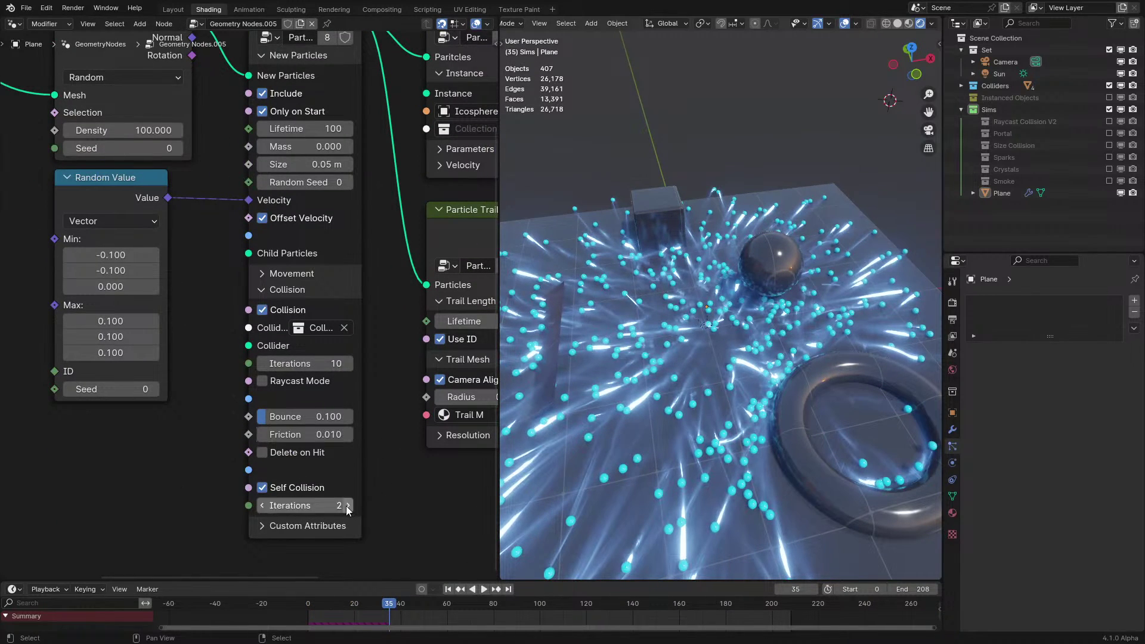
Raise the Self Collision Iterations to 3 and replay the simulation in a closer view
key(shift+Left)
key(space)
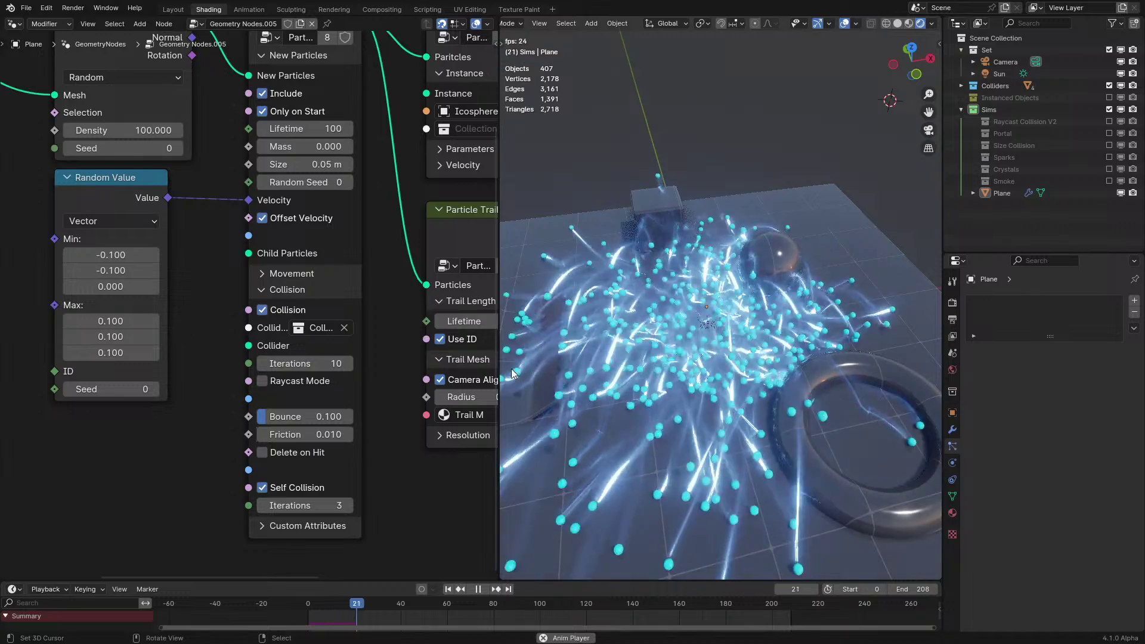
scroll(626, 373, up, 5)
middle_drag(633, 385, 660, 369)
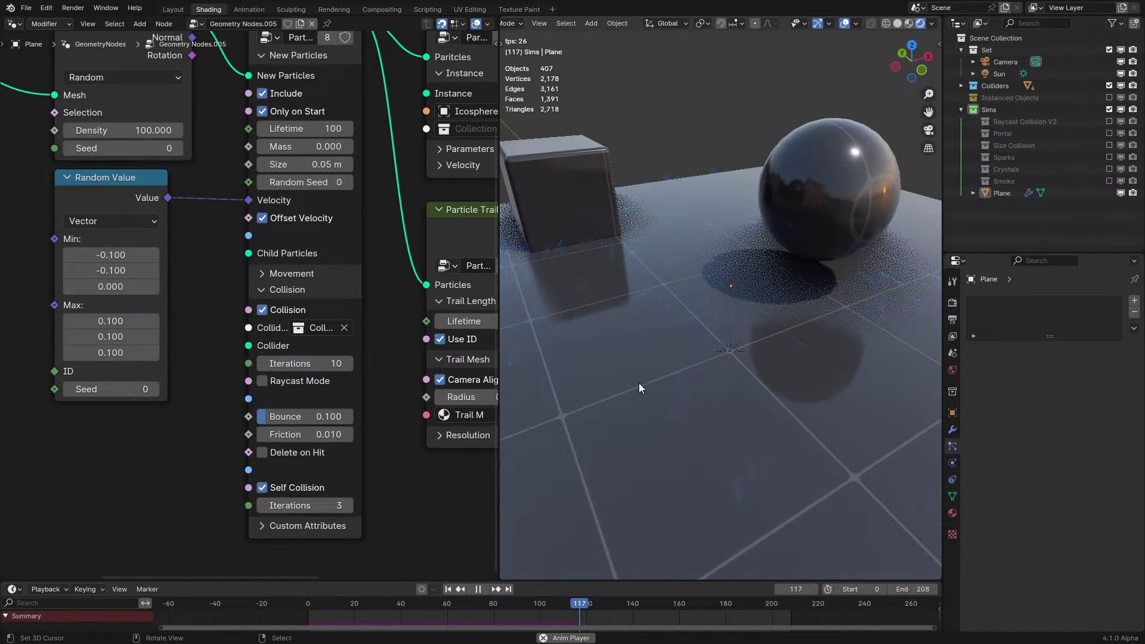
Set the Particle Simulation's particle Lifetime to 500, return to frame 0, and collapse the Collision settings
key(Escape)
key(space)
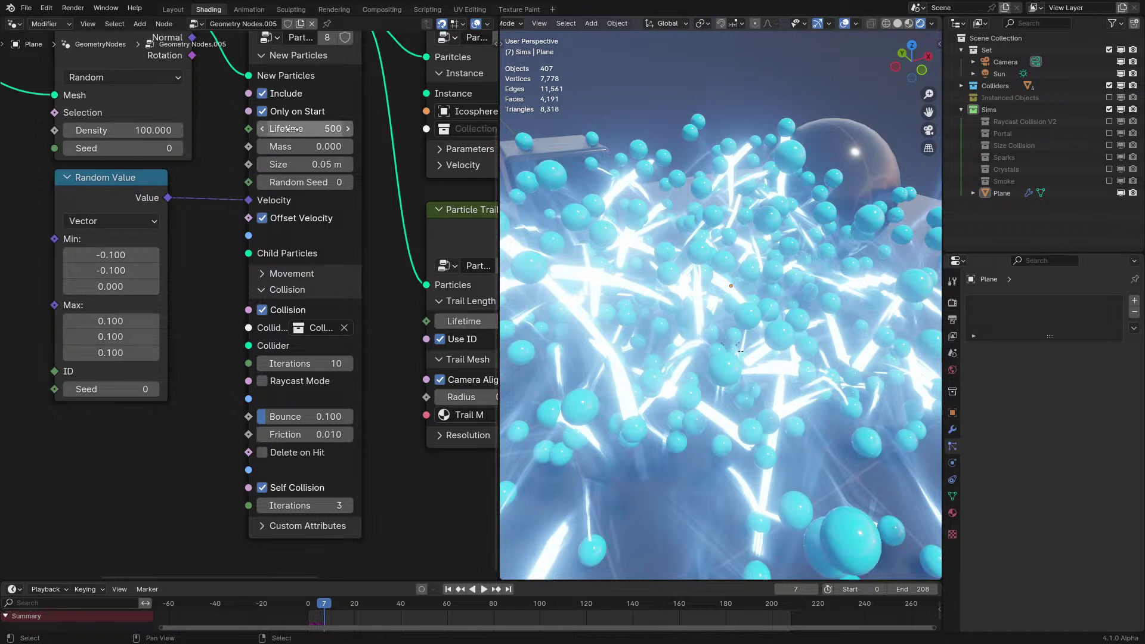
click(281, 608)
scroll(249, 229, down, 1)
middle_drag(249, 221, 339, 314)
click(358, 388)
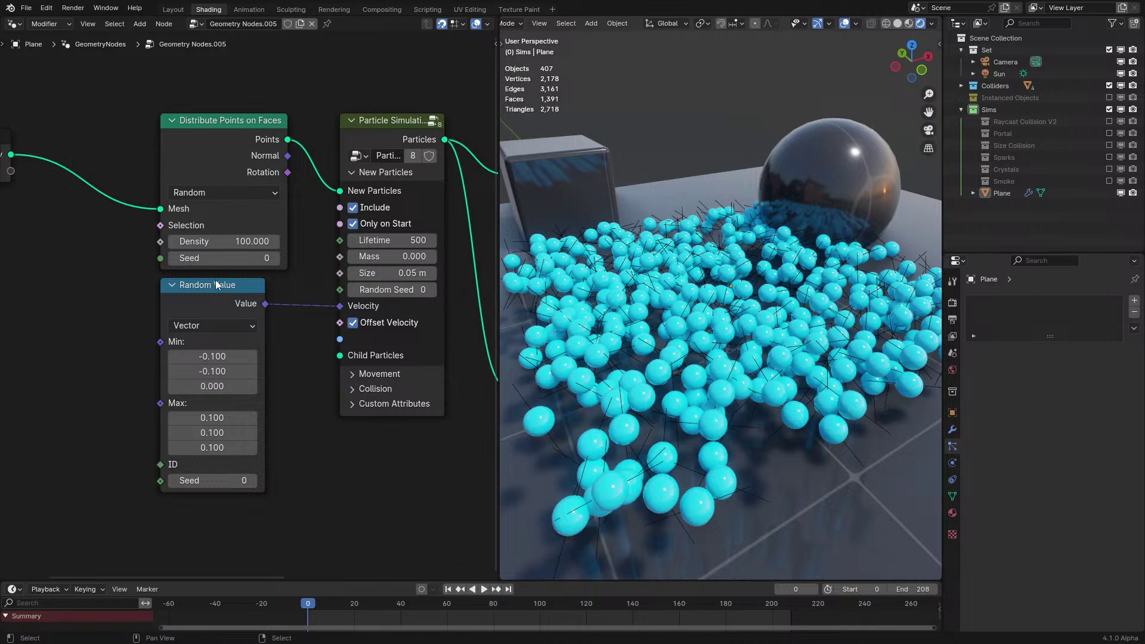
Duplicate the Random Value node, switch the copy to Float, and set its Min to 0.05
drag(216, 285, 218, 402)
key(shift+d)
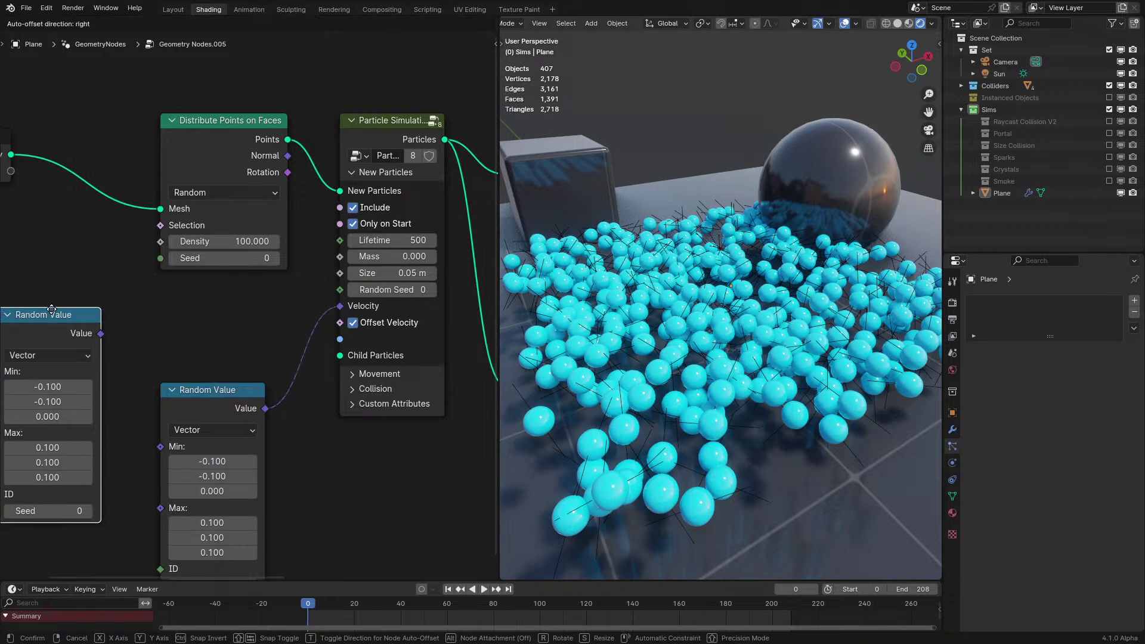
click(59, 301)
click(64, 341)
click(55, 379)
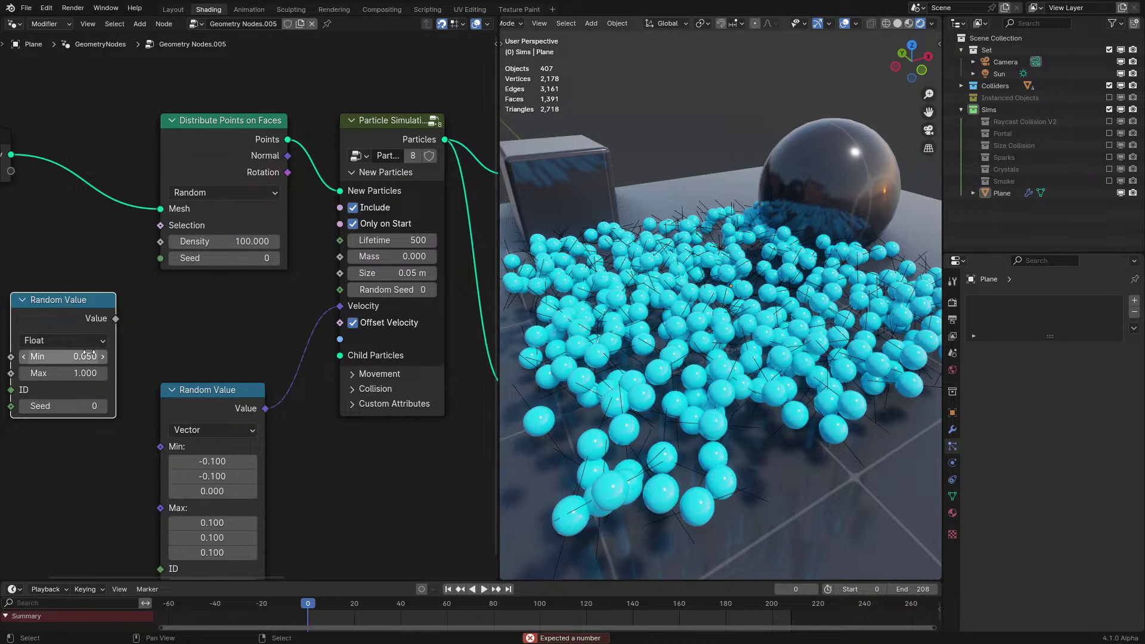
Connect the Float Random Value to the Particle Simulation's Size and set its Max to 0.1
drag(100, 322, 353, 273)
right_click(361, 261)
click(360, 173)
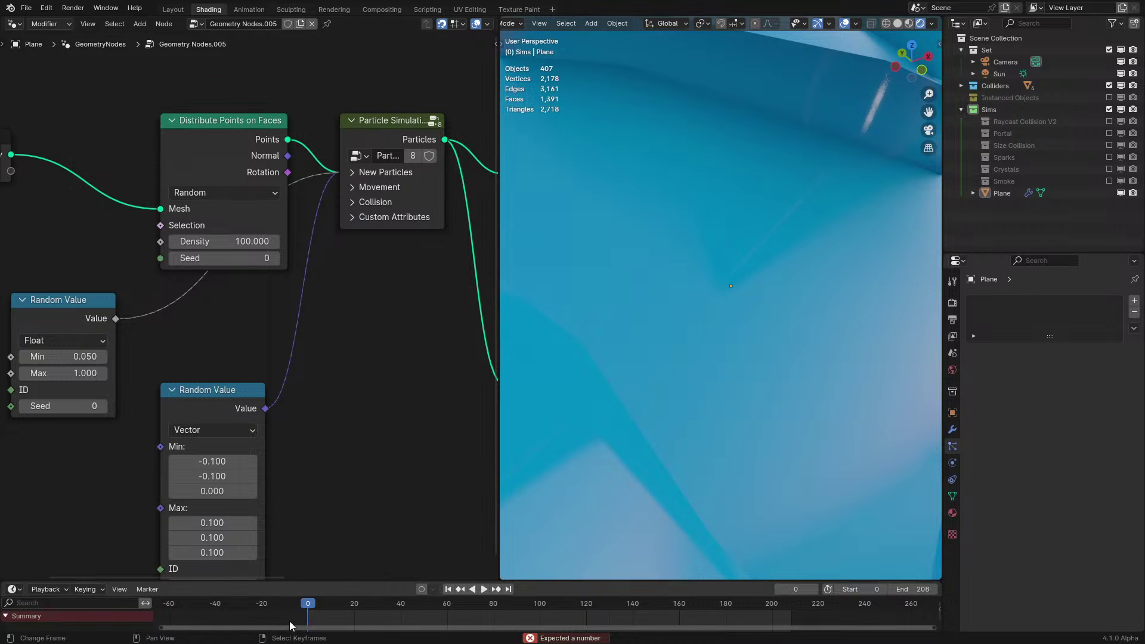
text(0.1)
key(Return)
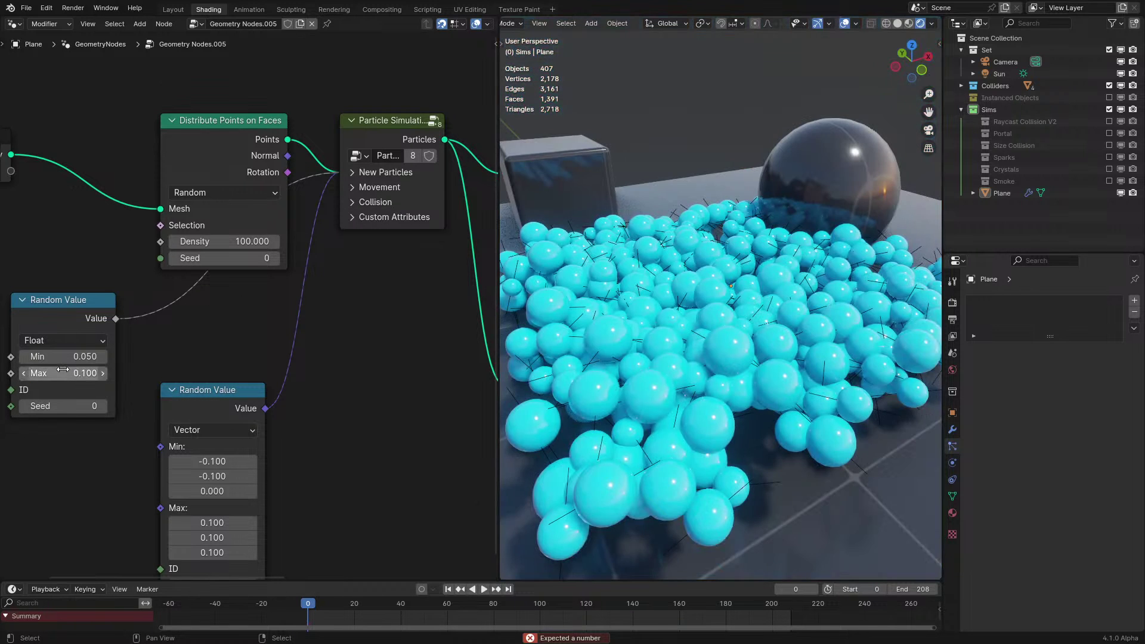
Play the simulation with randomly sized particles and inspect how they collide with the scene objects
scroll(790, 313, down, 3)
key(space)
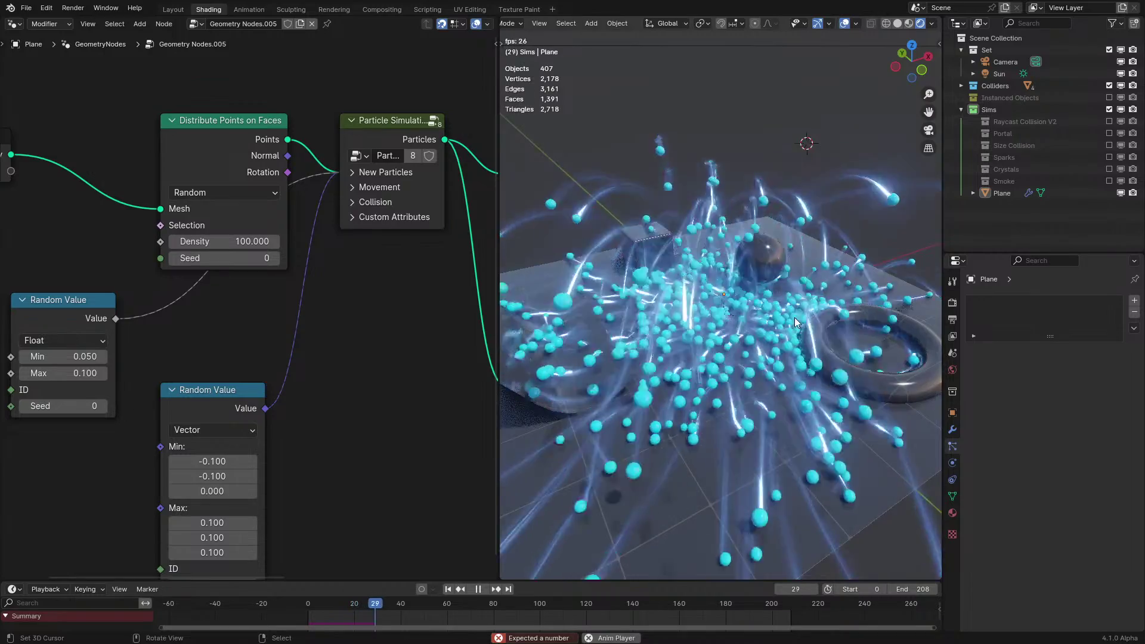
scroll(796, 341, up, 1)
middle_drag(796, 342, 804, 334)
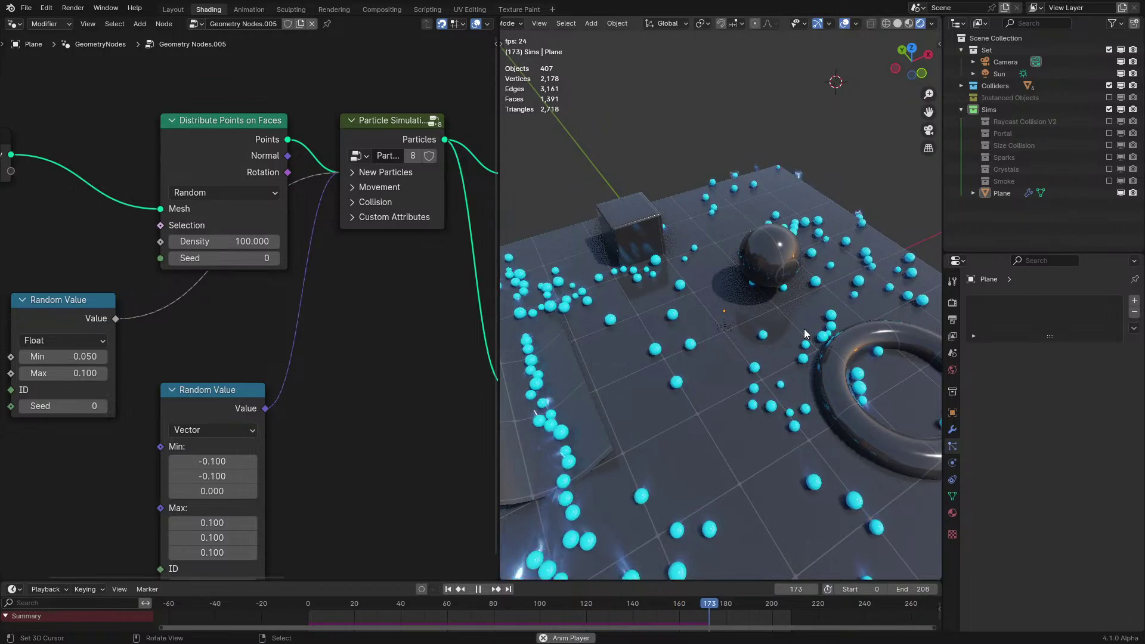
middle_drag(805, 330, 725, 384)
key(space)
Switch the viewport to the camera view and play the simulation there
key(KP_0)
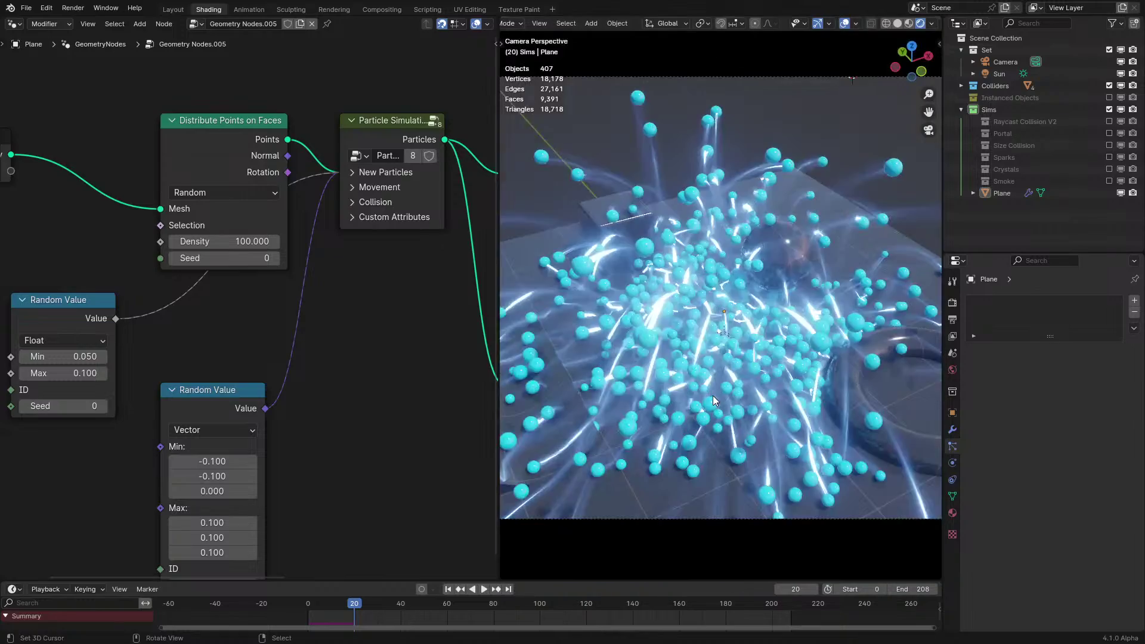
scroll(726, 395, up, 1)
key(space)
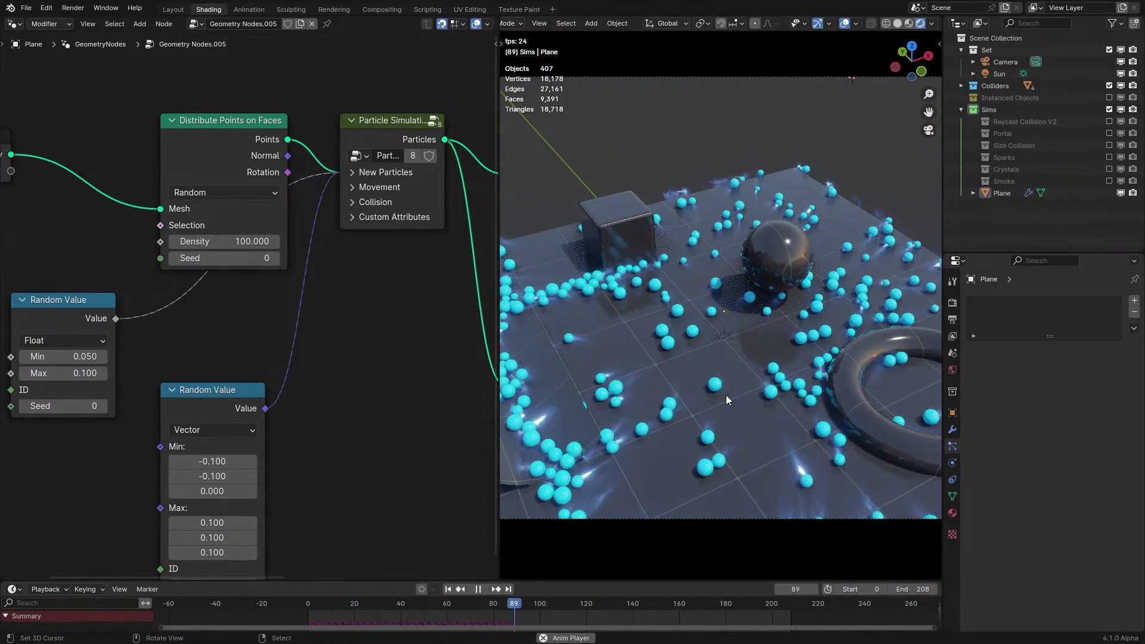
Set the Distribute Points on Faces density to 30 and replay the simulation from the start
key(space)
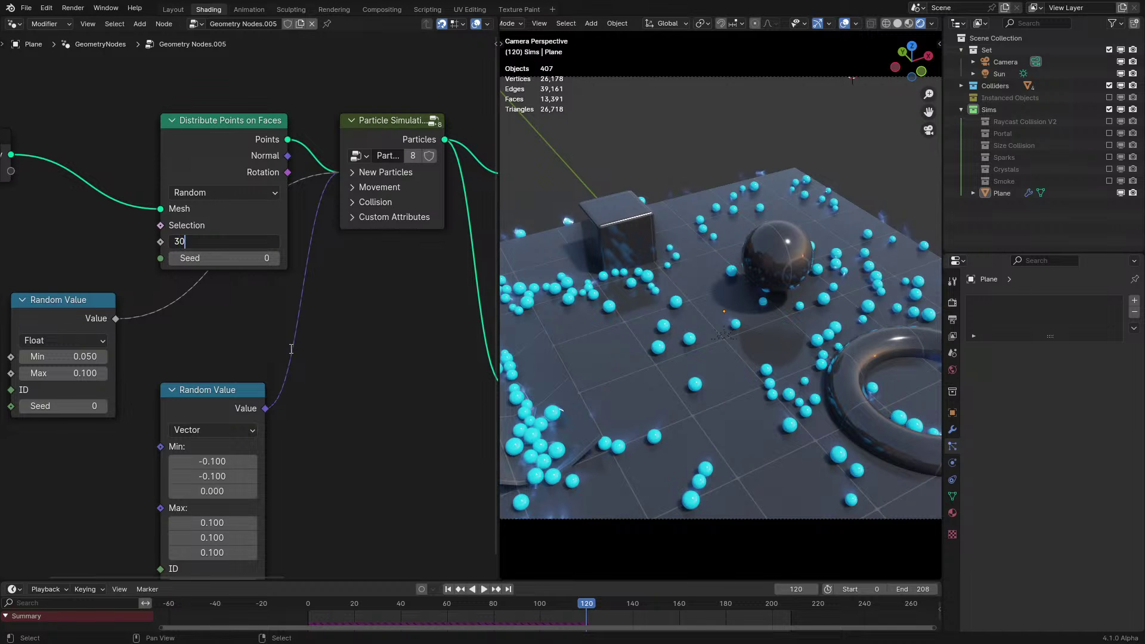
click(255, 617)
key(space)
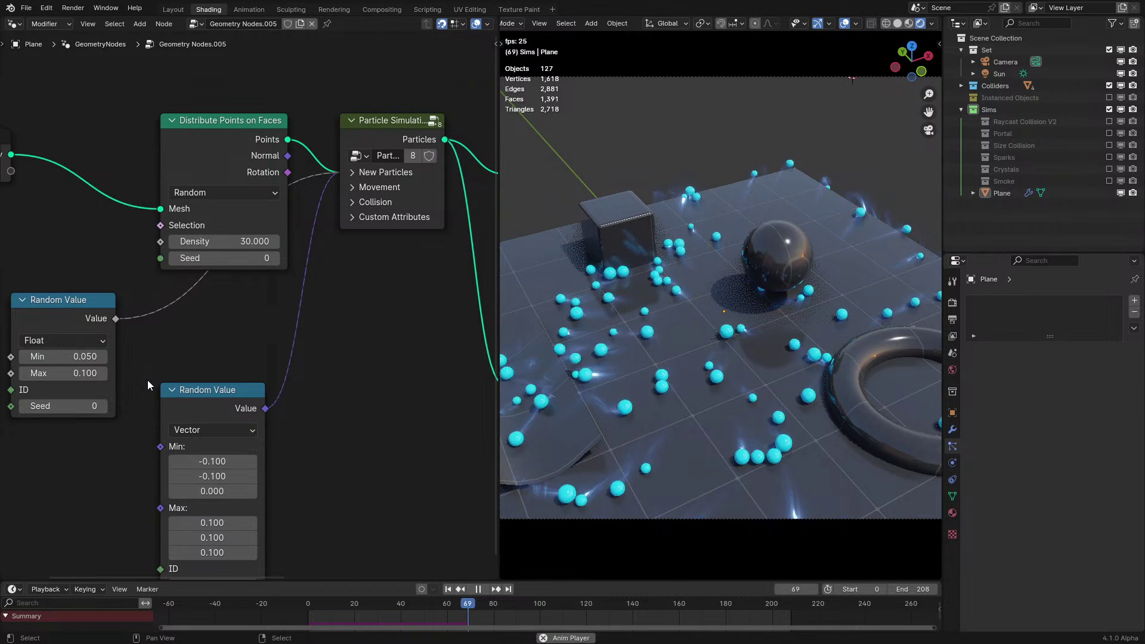
key(space)
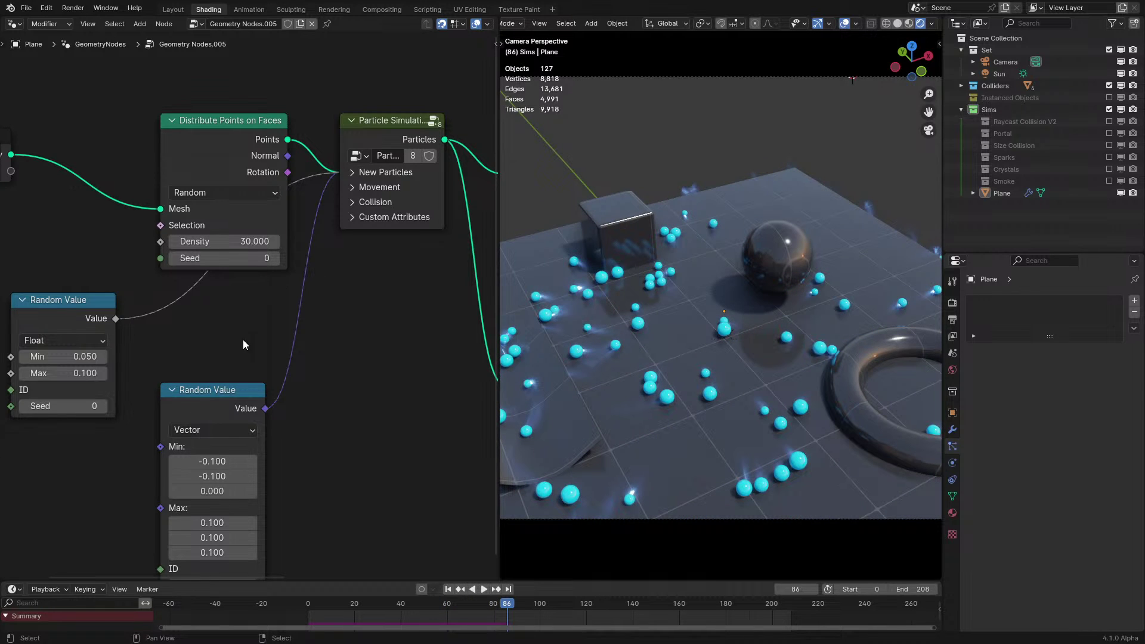
Move the point distribution and Random Value nodes farther from the Particle Simulation node to open up space
scroll(243, 344, down, 2)
scroll(85, 120, down, 1)
drag(192, 193, 122, 184)
drag(209, 377, 97, 407)
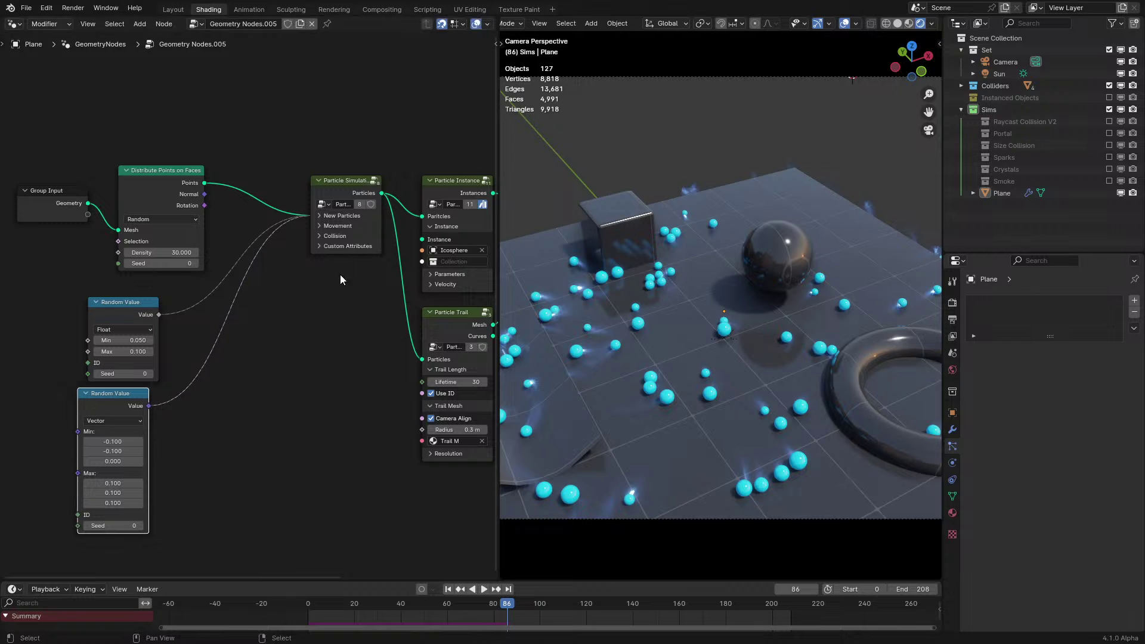
Expand the Particle Simulation's Movement settings and add a Noise Texture node beside the Vector Random Value
click(327, 227)
middle_drag(289, 420, 301, 392)
key(shift+a)
text(noi)
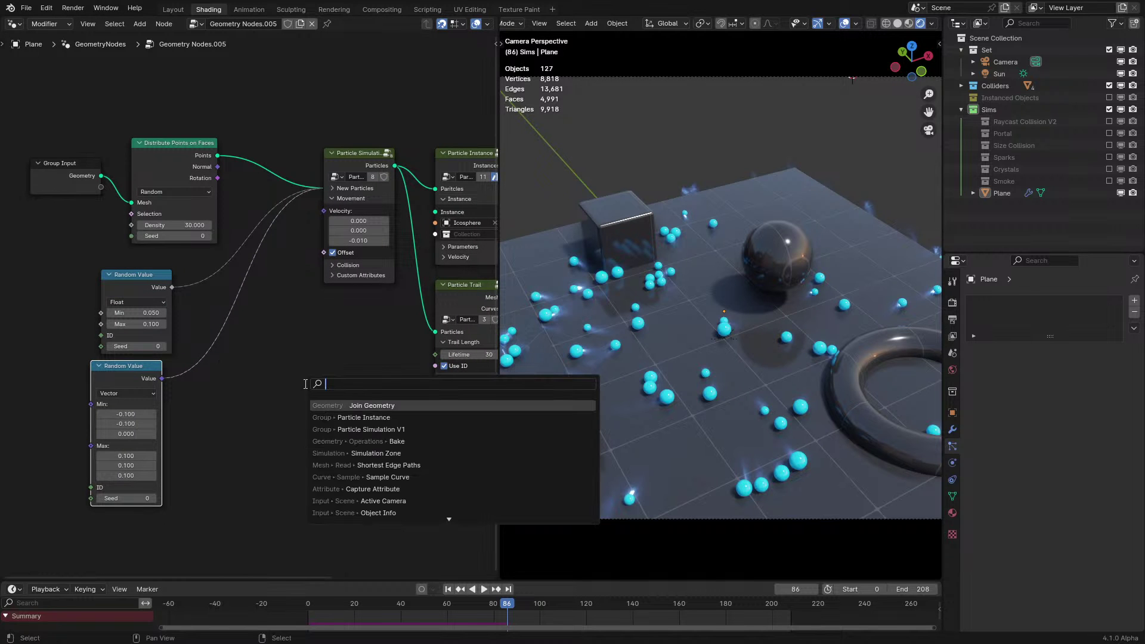
click(338, 408)
click(223, 364)
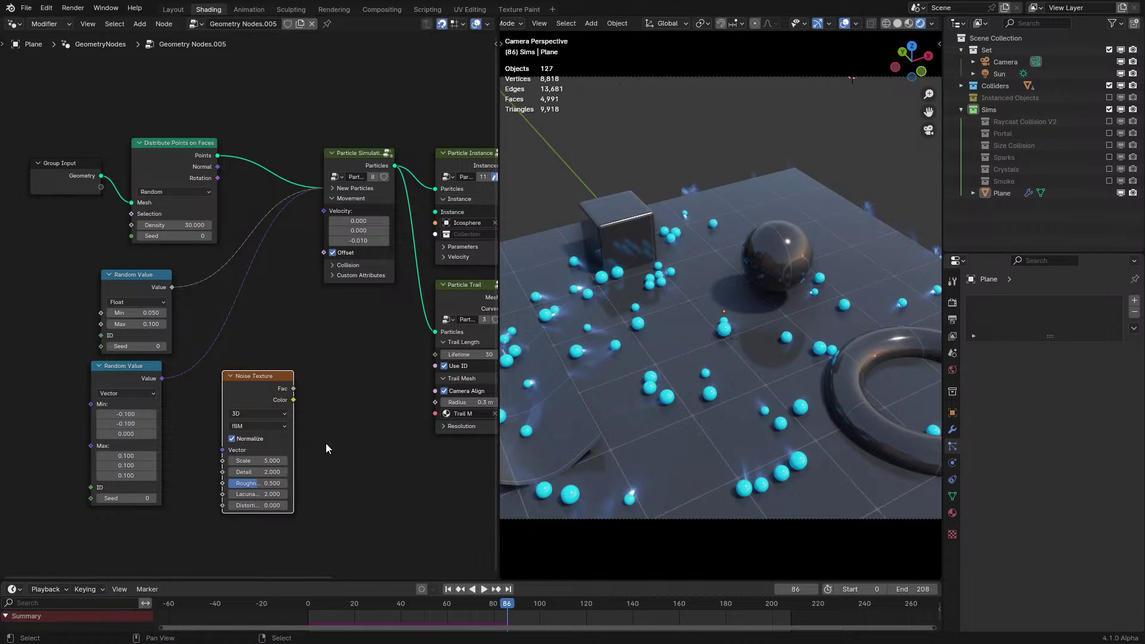
Switch the Noise Texture to 2D, turn off Normalize, and move the node slightly lower
scroll(317, 444, up, 4)
click(263, 453)
key(2)
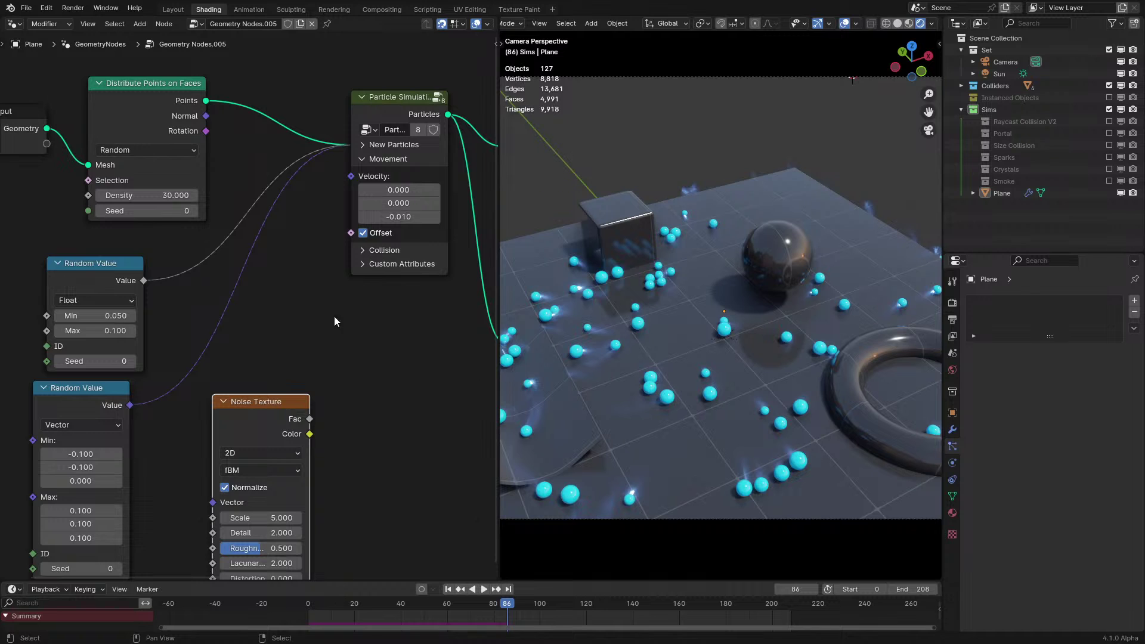
drag(235, 414, 237, 455)
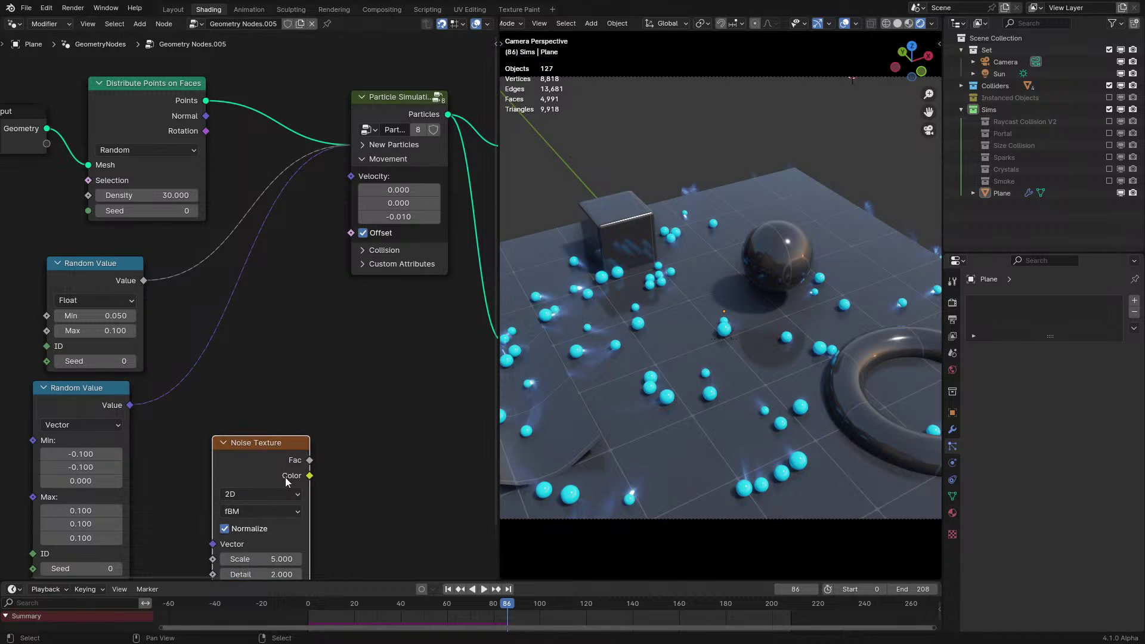
middle_drag(255, 516, 232, 479)
Connect the Noise Texture's Color to a new vector Add node with its second vector at 0, 0, -0.01
drag(286, 439, 334, 435)
text(add)
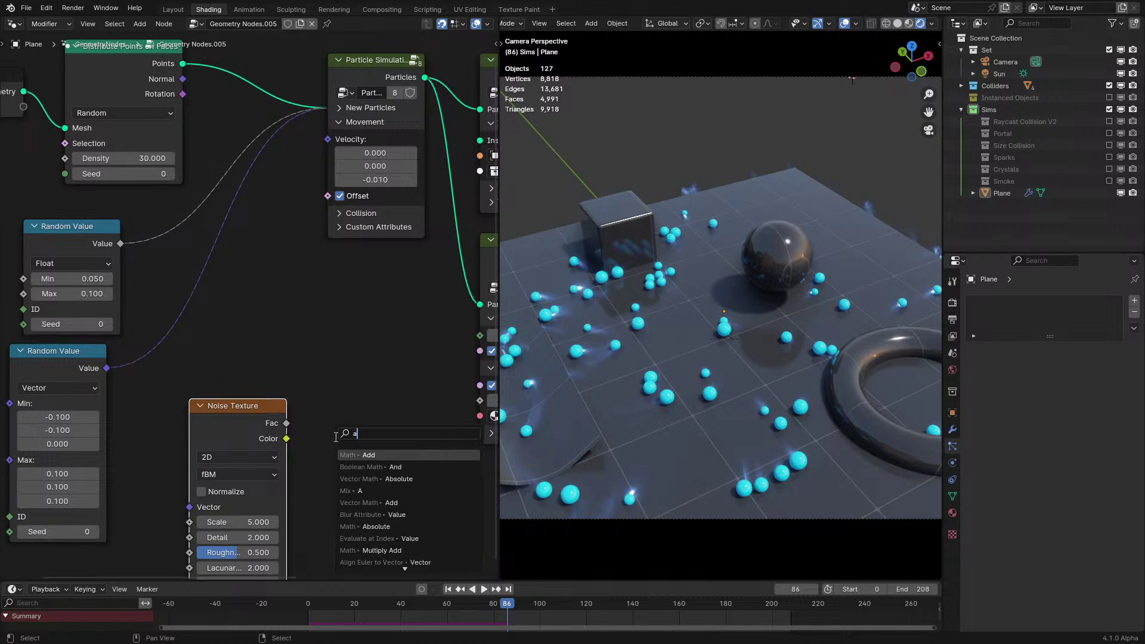
key(Return)
click(361, 437)
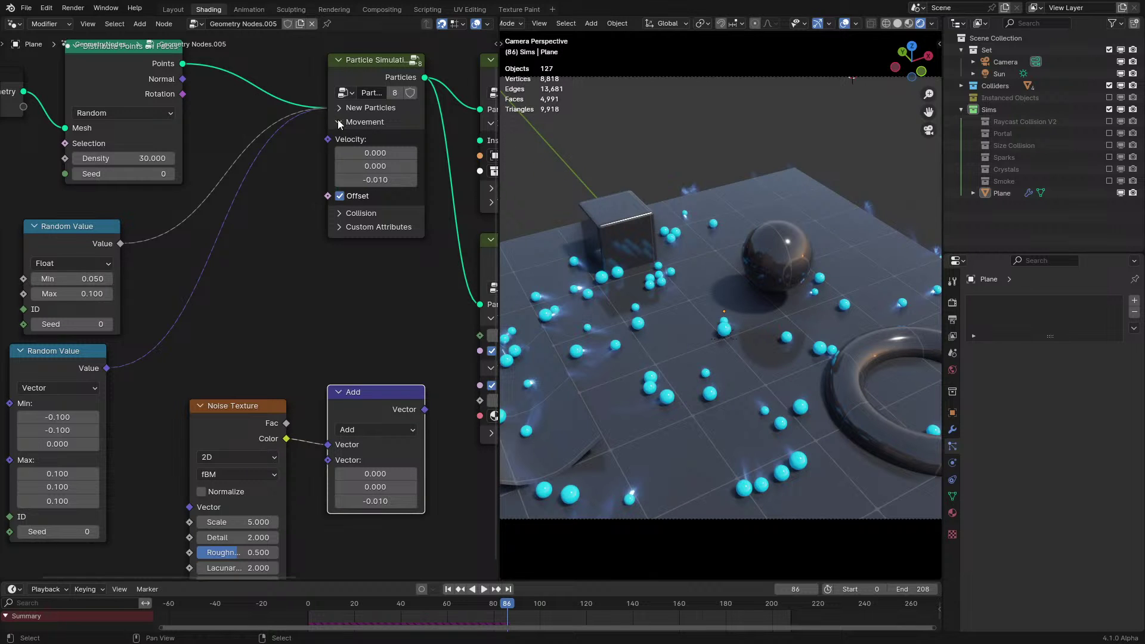
Maximize the node editor and shift the Group Input, Distribute Points and both Random Value nodes horizontally away from the Particle Simulation
scroll(358, 179, down, 1)
scroll(290, 320, down, 1)
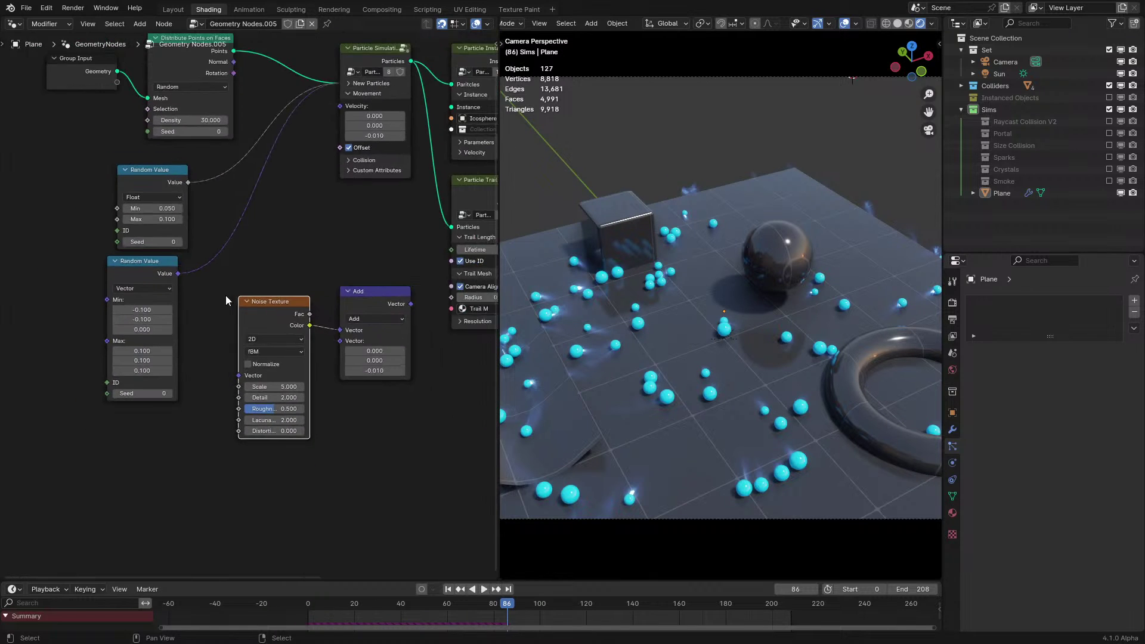
key(ctrl+space)
middle_drag(223, 257, 222, 395)
drag(249, 151, 556, 457)
key(g)
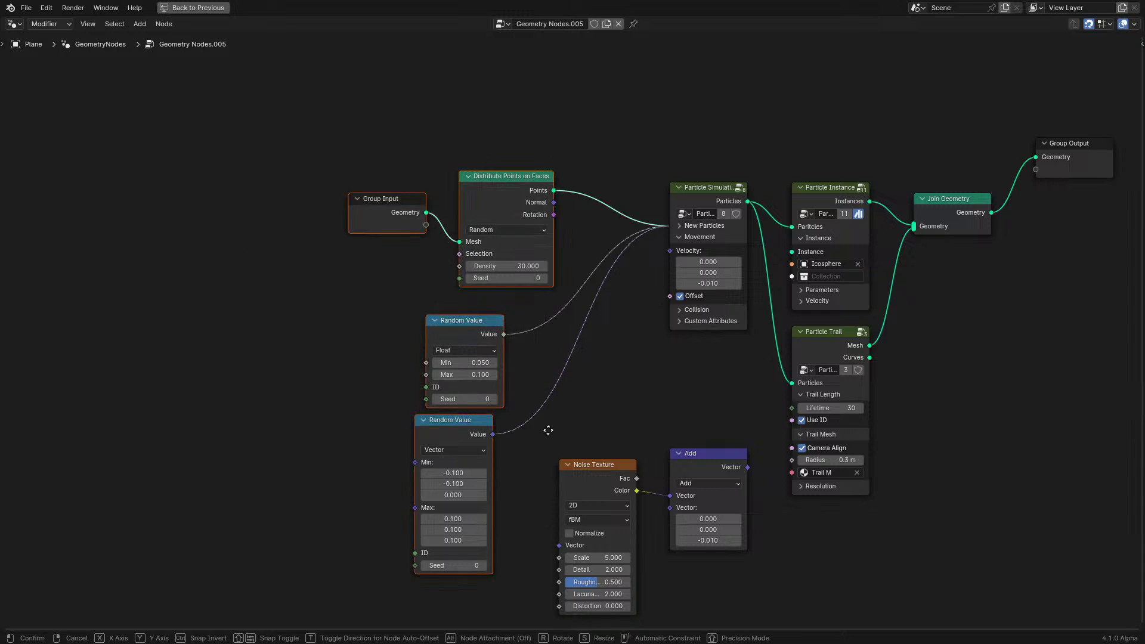
key(x)
click(340, 398)
Reposition the Noise Texture and Add nodes in the cleared area, leaving a gap between them
drag(508, 411, 711, 518)
key(g)
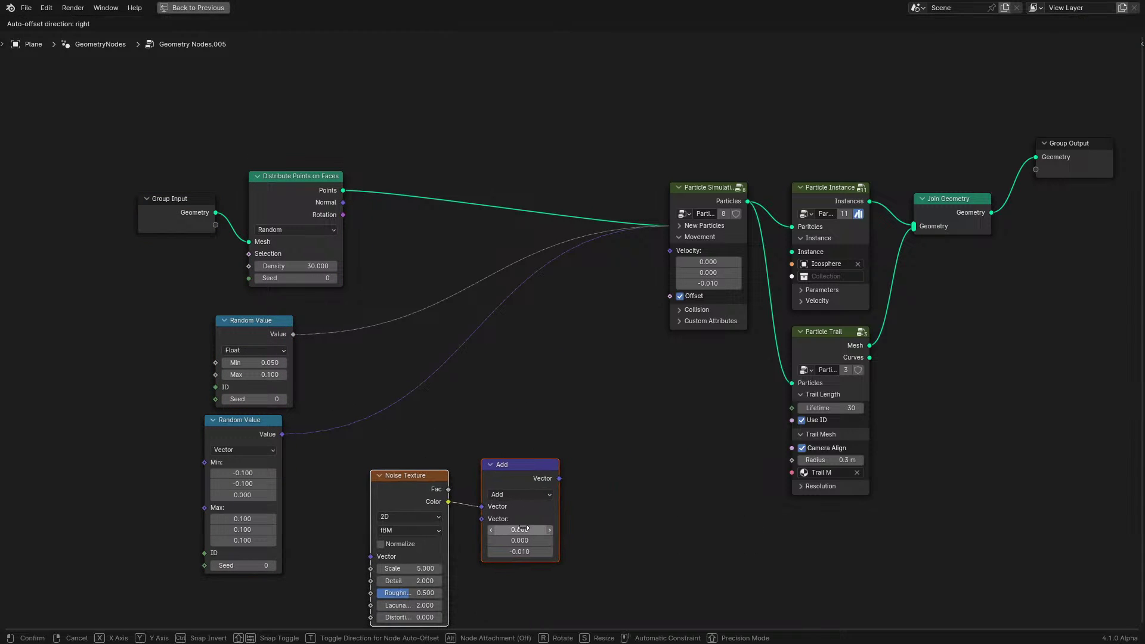
click(522, 530)
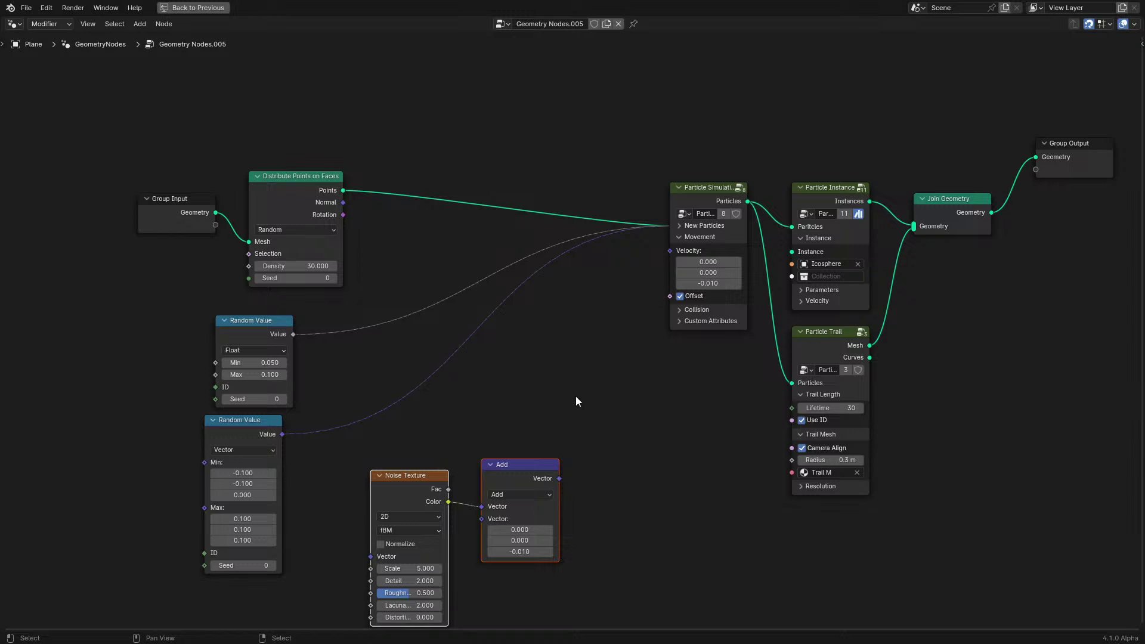
middle_drag(560, 428, 560, 408)
scroll(568, 473, up, 3)
middle_drag(519, 485, 509, 408)
key(g)
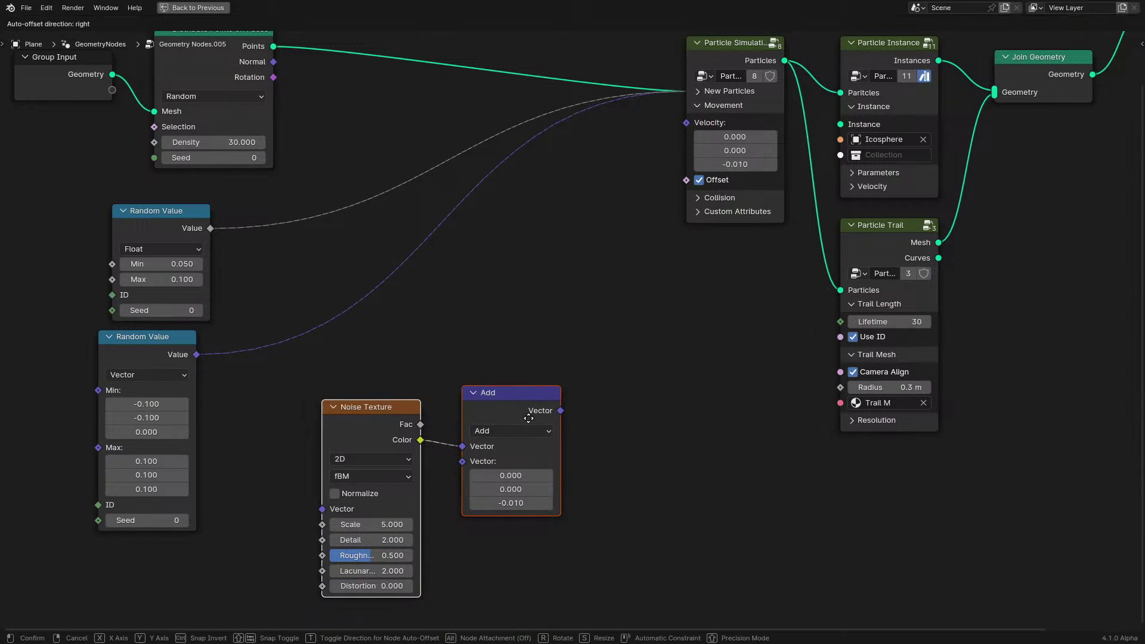
click(665, 416)
click(477, 427)
key(g)
click(361, 425)
Duplicate the Add node and insert the copy between the Noise Texture and the original Add
click(665, 417)
key(g)
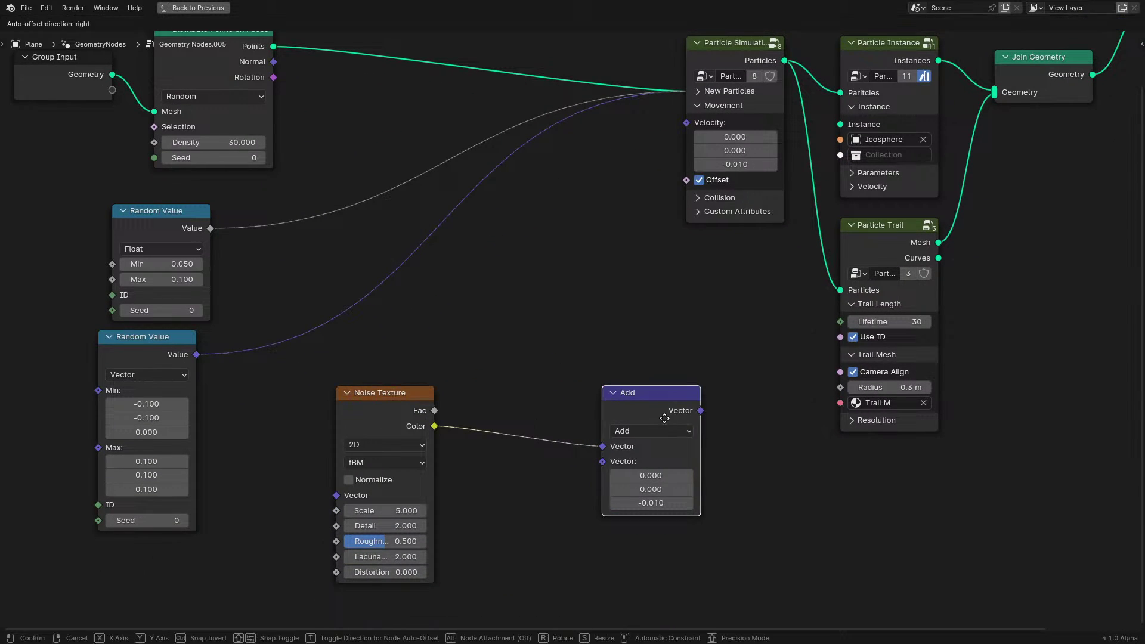
click(581, 405)
key(g)
click(504, 414)
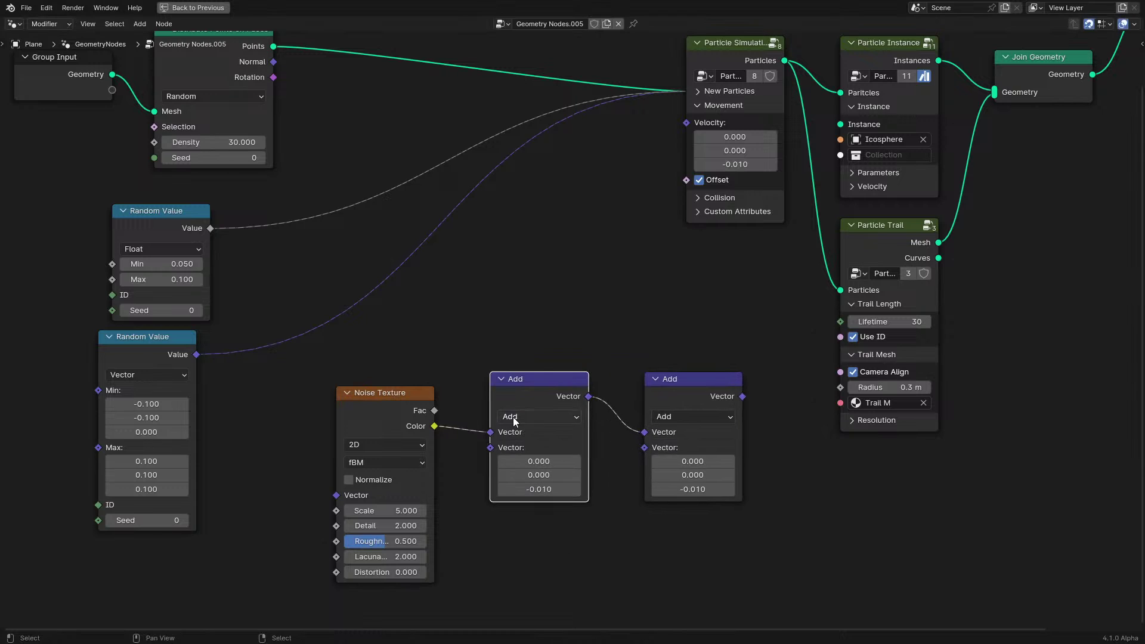
Change the inserted vector math node's operation to Scale and set its Scale to 0.01
click(515, 417)
key(s)
click(526, 417)
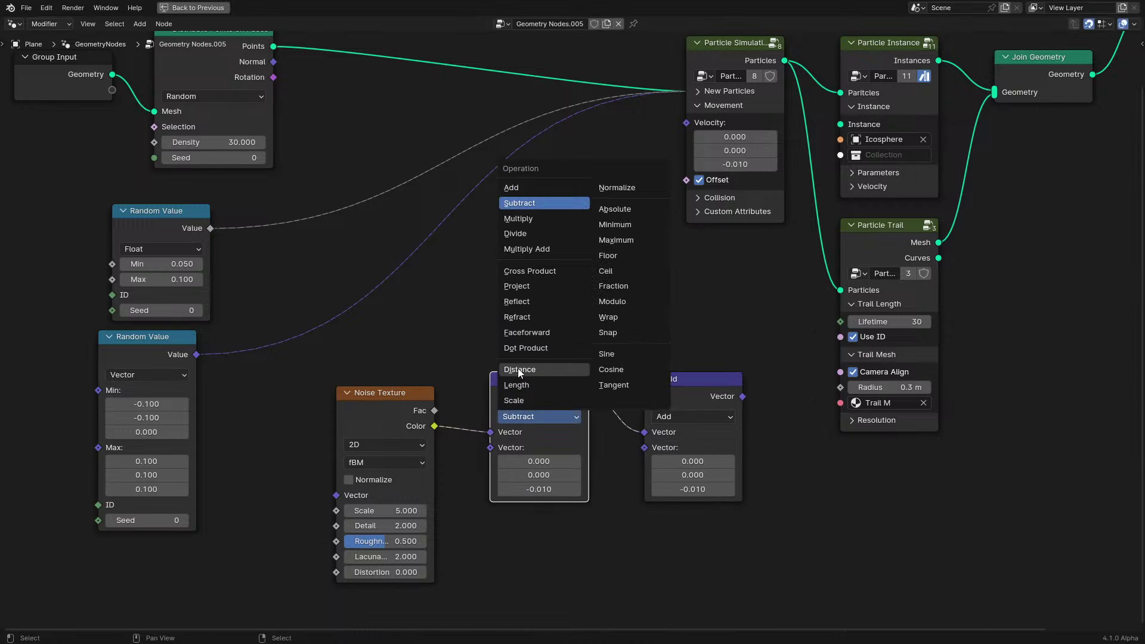
click(526, 401)
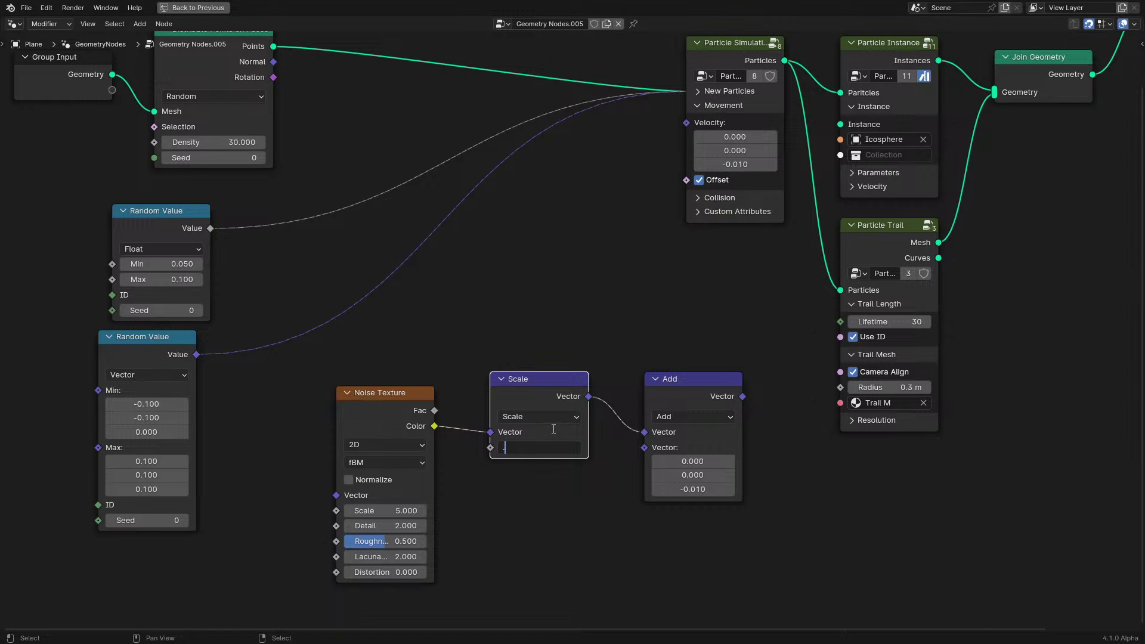
Bring the Add node closer to Scale, connect its Vector to the Particle Simulation's Velocity, and restore the split layout
drag(684, 396, 655, 395)
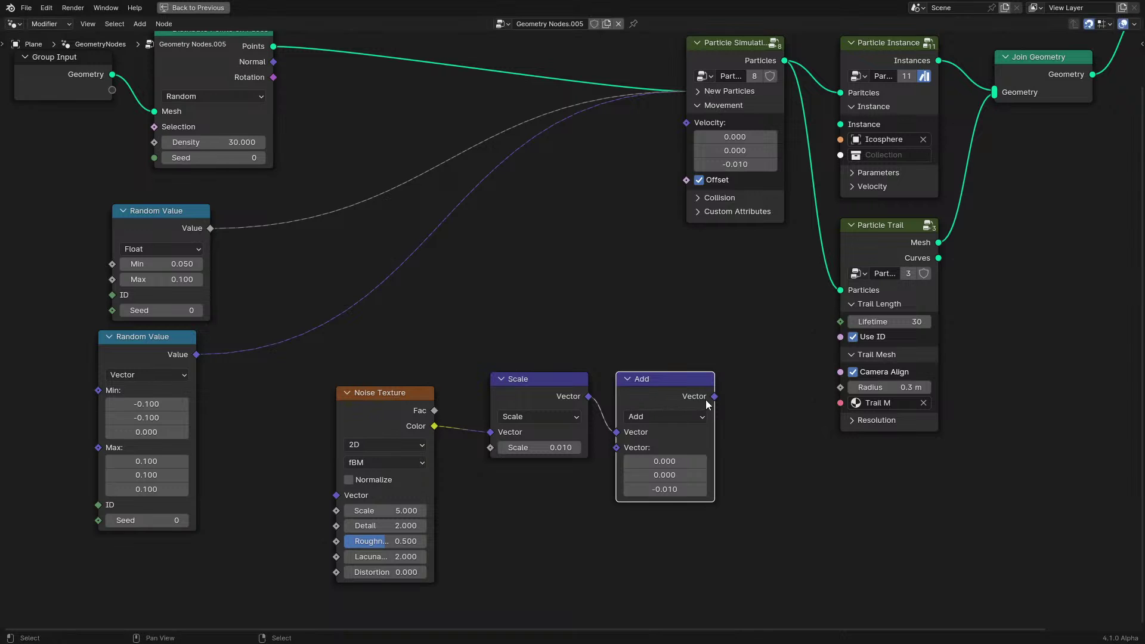
drag(661, 135, 659, 145)
key(ctrl+space)
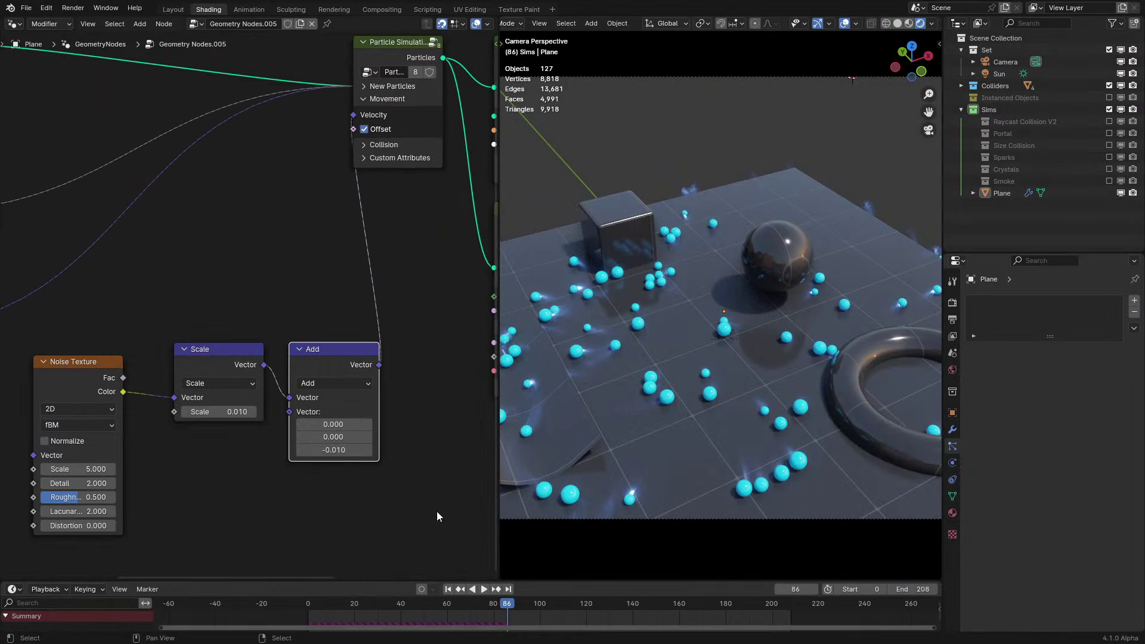
Play the simulation from the start to check how the noise velocity moves the particles
click(274, 610)
key(space)
middle_drag(690, 388, 673, 358)
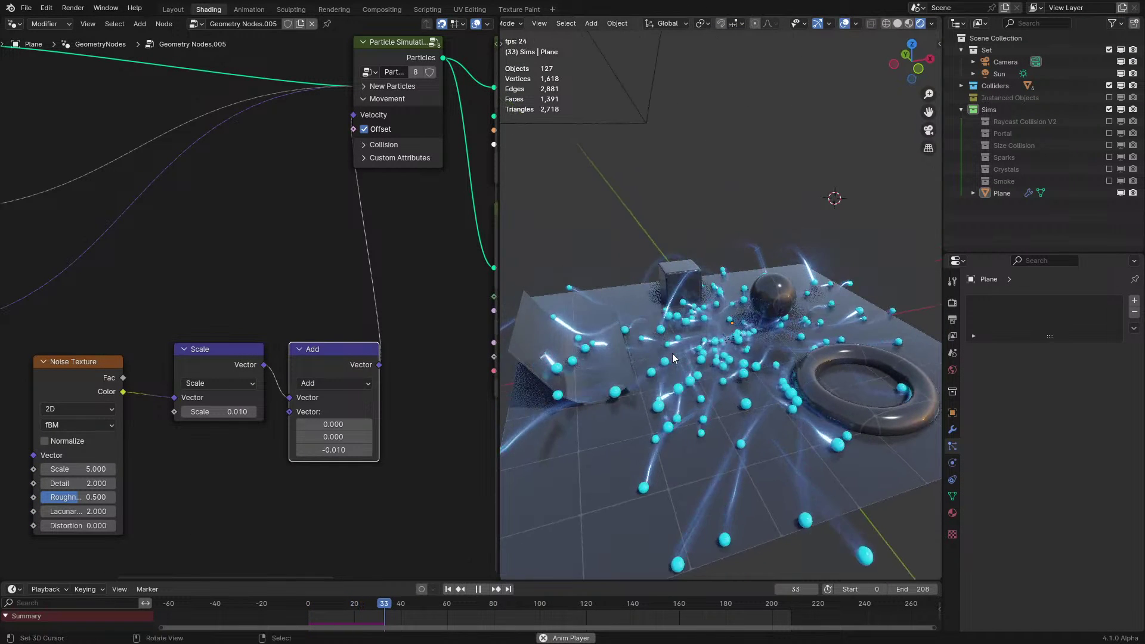
key(space)
Set the Scale node's Scale to 0.1 to strengthen the noise velocity
click(223, 412)
text(0.0)
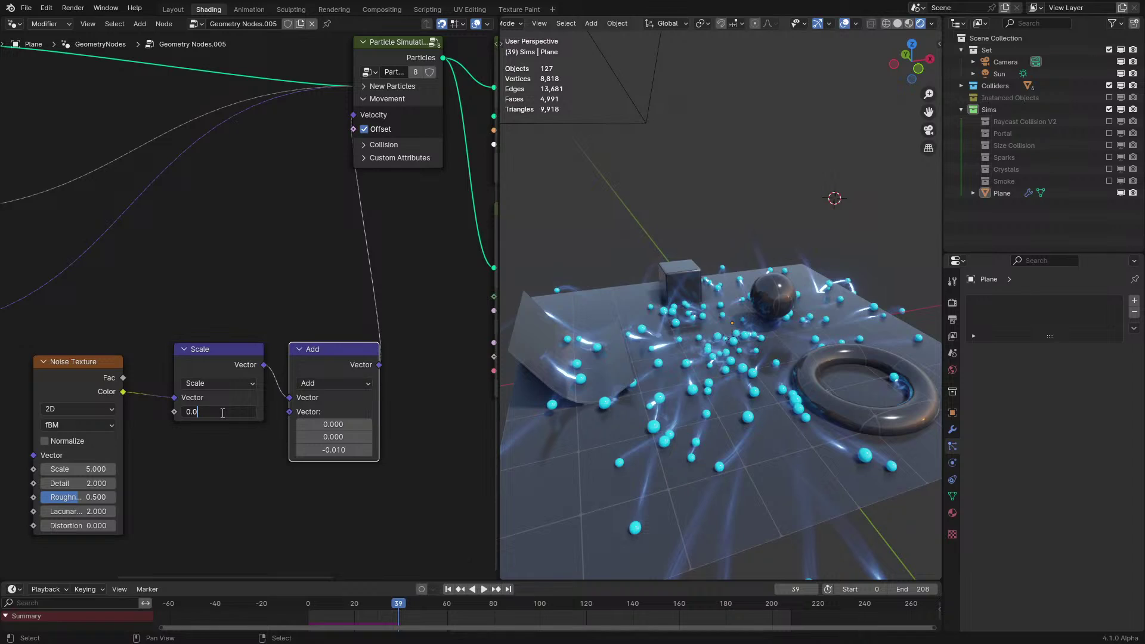
key(BackSpace)
text(1)
key(Return)
Play the simulation with the stronger noise and inspect the particle trails from a wider view
key(space)
scroll(632, 457, down, 3)
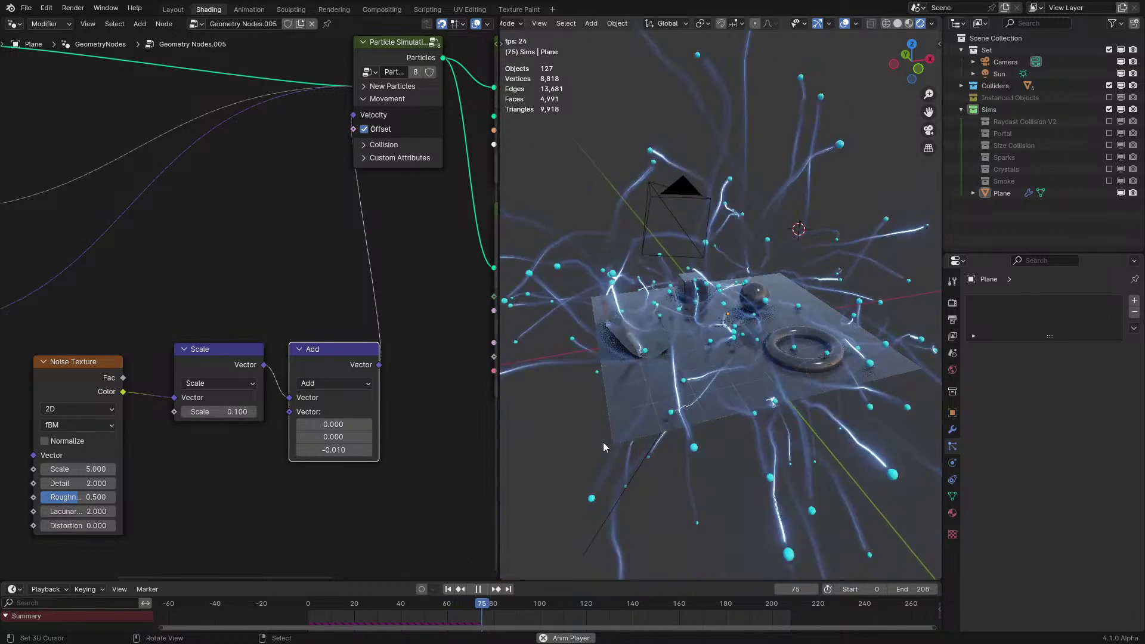
middle_drag(603, 442, 597, 420)
click(260, 618)
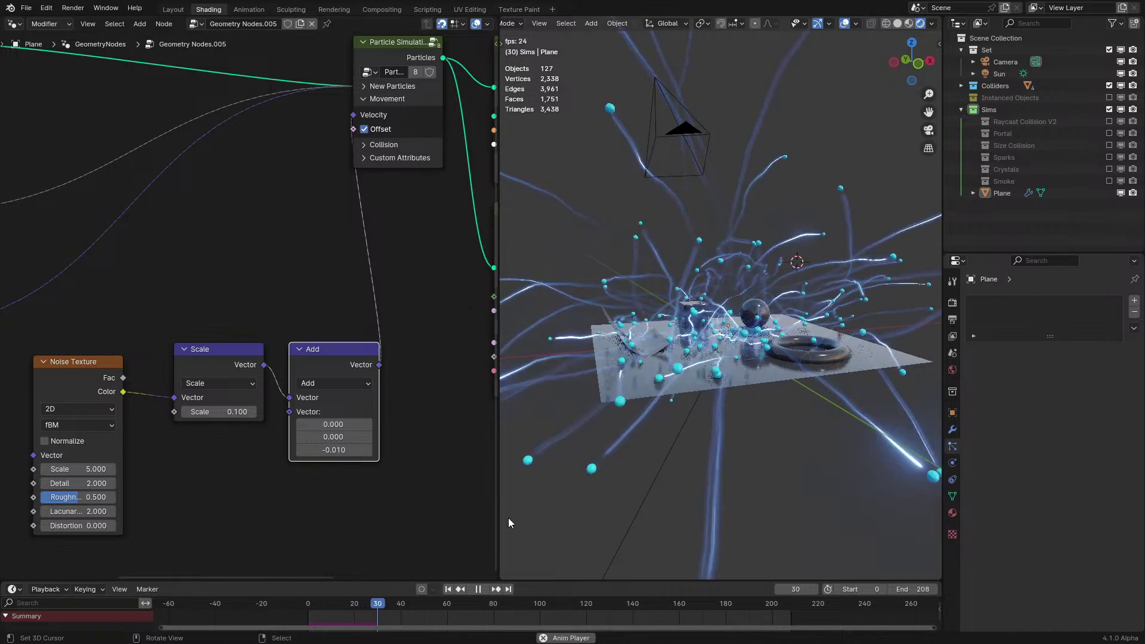
scroll(508, 517, up, 1)
key(space)
Set the Noise Texture's Detail to 0 and replay the simulation from the first frame
middle_drag(86, 478, 203, 475)
key(shift+Left)
key(space)
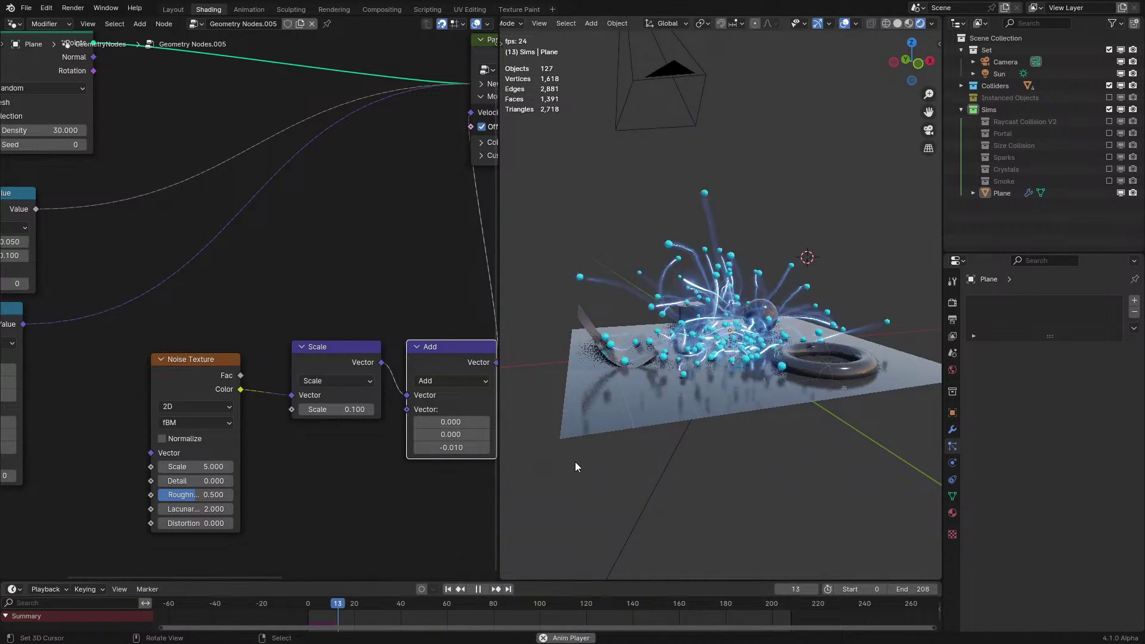
mouse_move(651, 439)
middle_down()
mouse_move(709, 451)
mouse_move(759, 436)
mouse_move(591, 434)
mouse_move(665, 457)
middle_up()
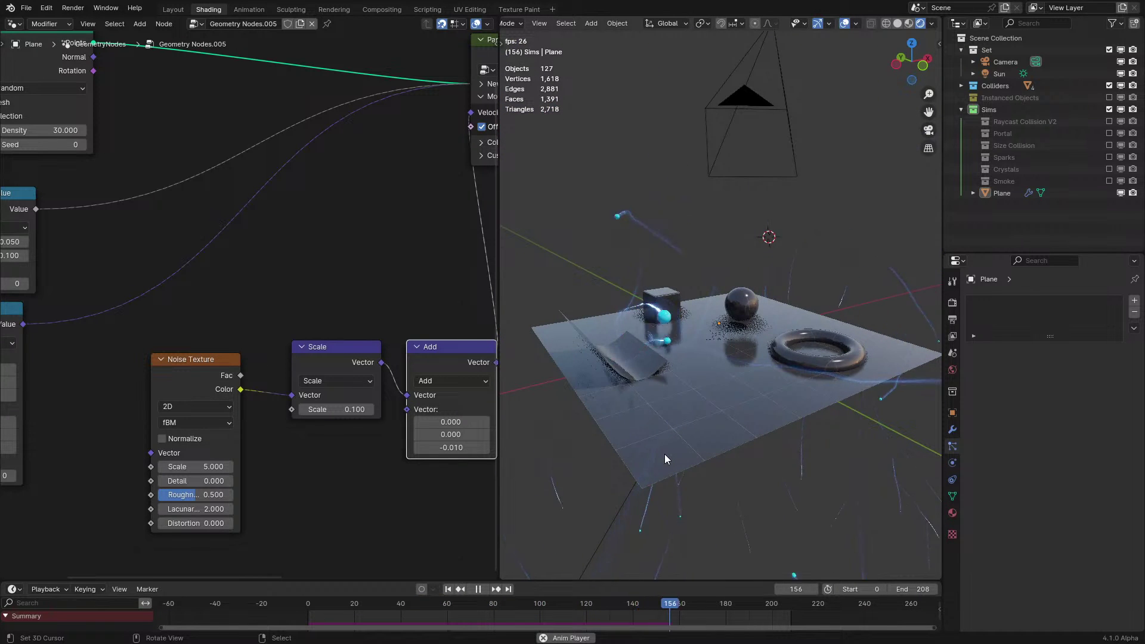
Replay the simulation from the start and examine the particles' paths close to the colliders
key(space)
key(shift+Left)
key(space)
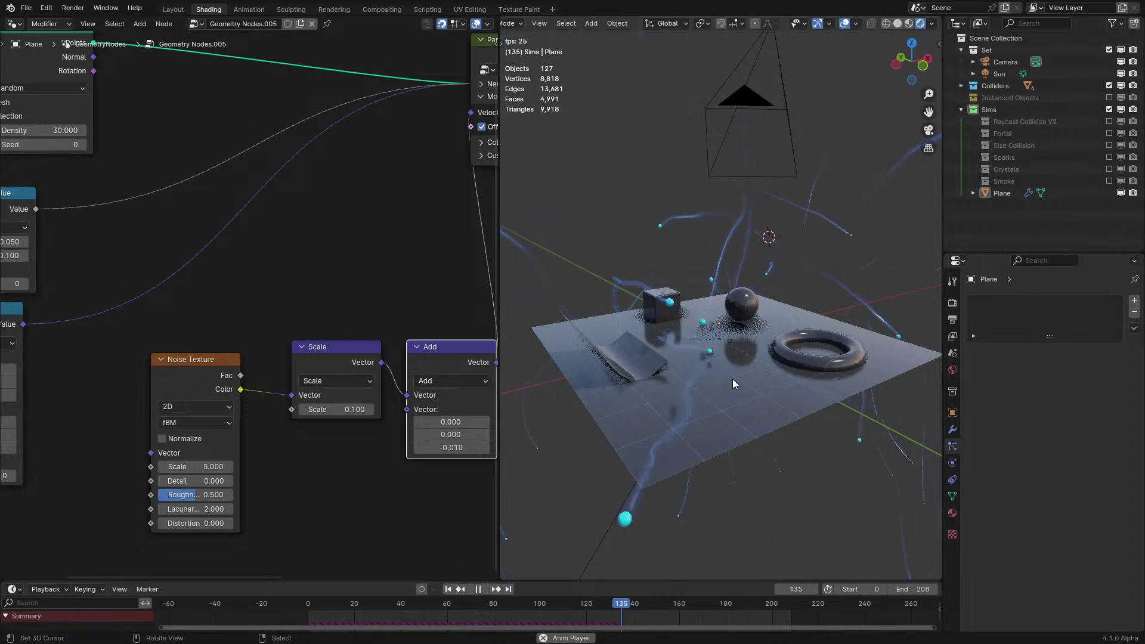
click(277, 607)
scroll(687, 412, up, 5)
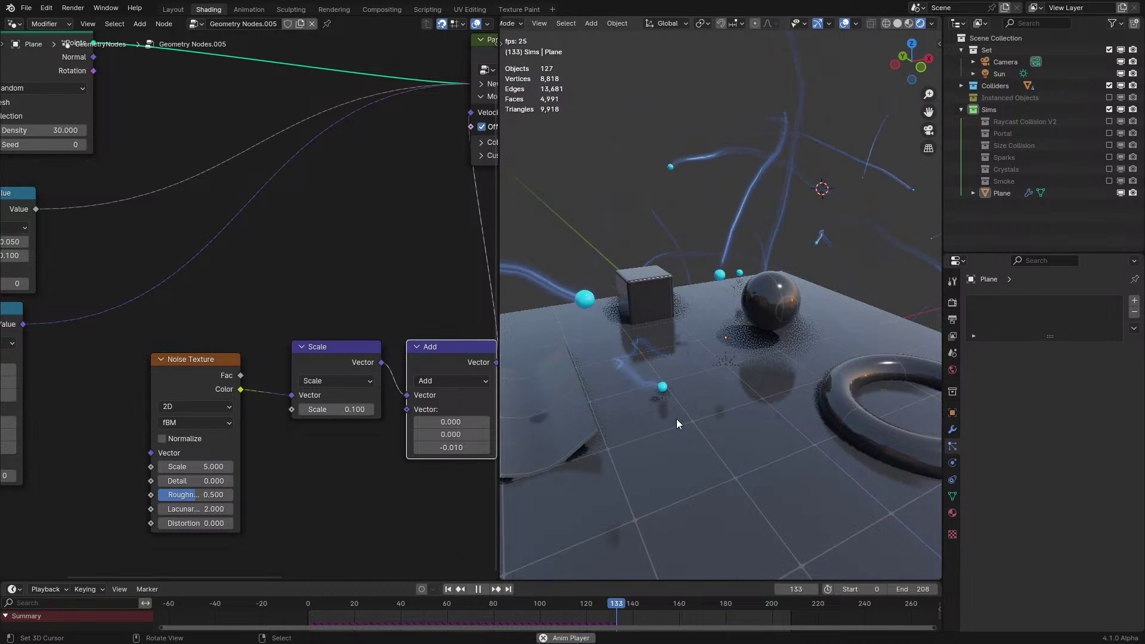
key(space)
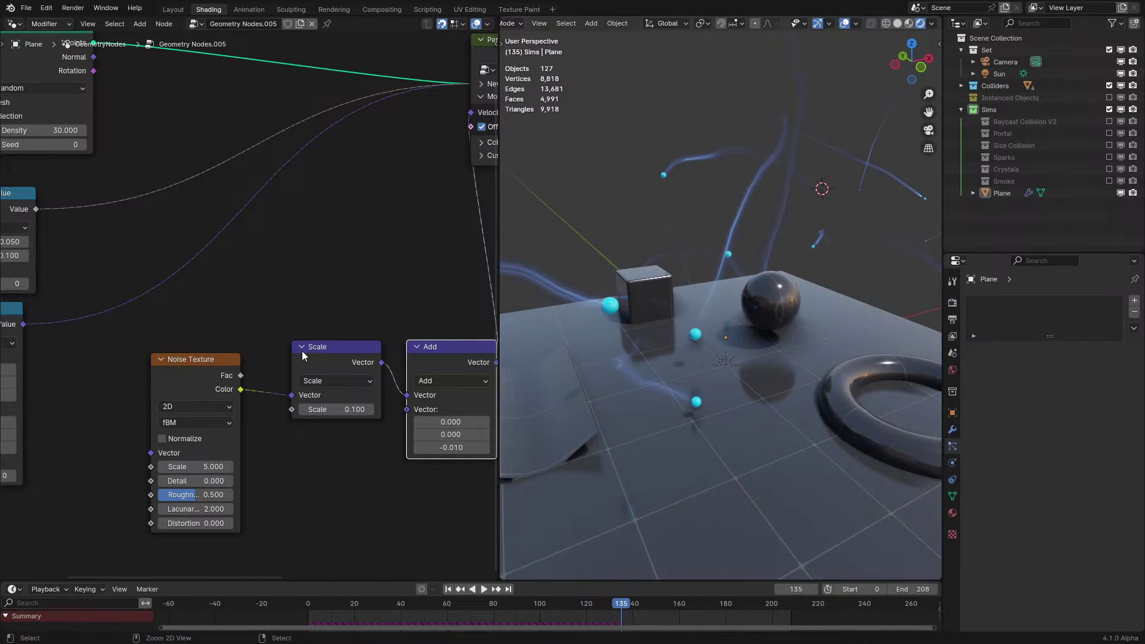
Maximize the node editor and shift the nodes feeding the Particle Simulation horizontally to widen the gap before it
key(ctrl+space)
scroll(400, 309, down, 2)
drag(154, 145, 799, 561)
key(g)
key(x)
click(222, 414)
Move the Noise Texture, Scale and Add chain together and align the Noise Texture right beside Scale
key(g)
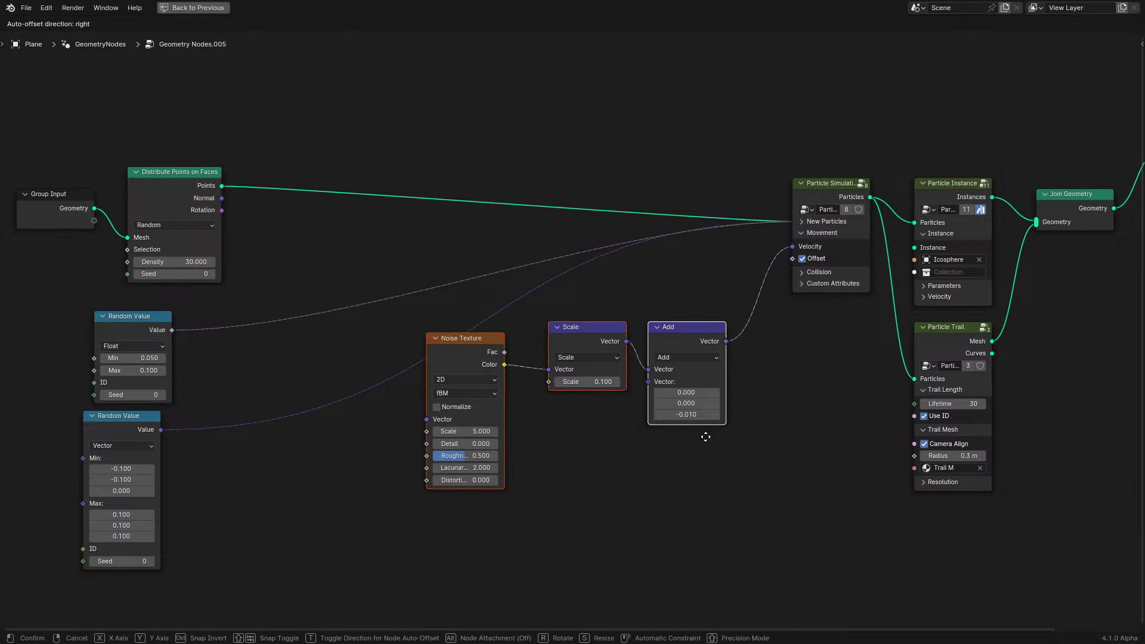
click(710, 434)
drag(437, 349, 467, 350)
click(468, 350)
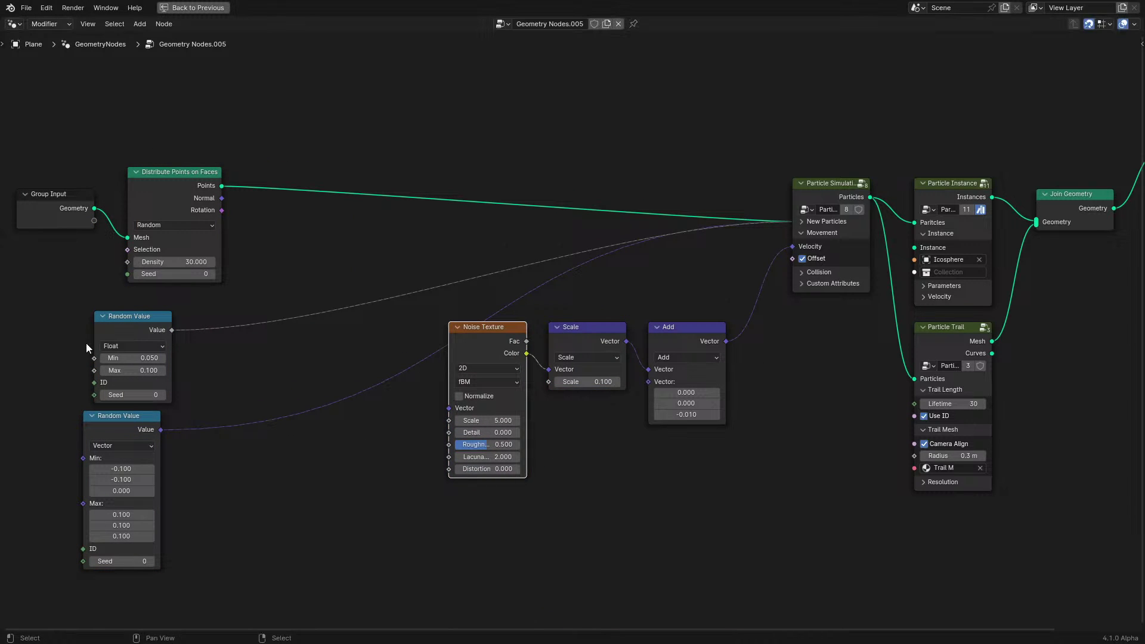
Move both Random Value nodes next to the Distribute Points on Faces node, stacked one above the other
drag(86, 342, 188, 463)
key(g)
click(381, 373)
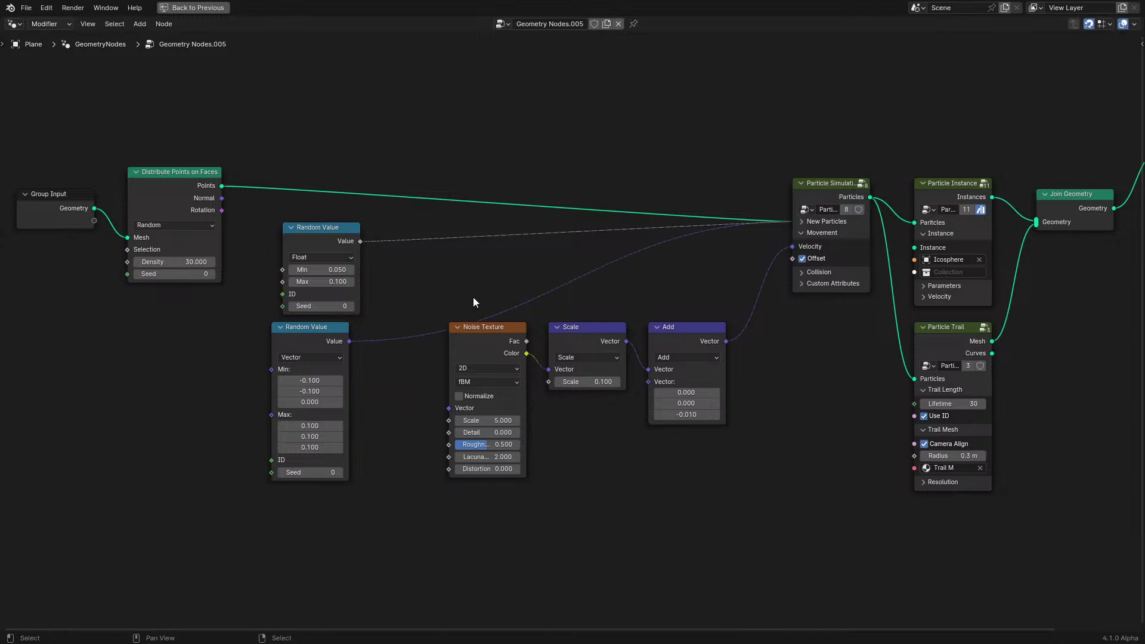
Move the Noise Texture, Scale and Add chain below the Vector Random Value, and align the Float Random Value above it
drag(472, 298, 767, 431)
key(g)
click(376, 564)
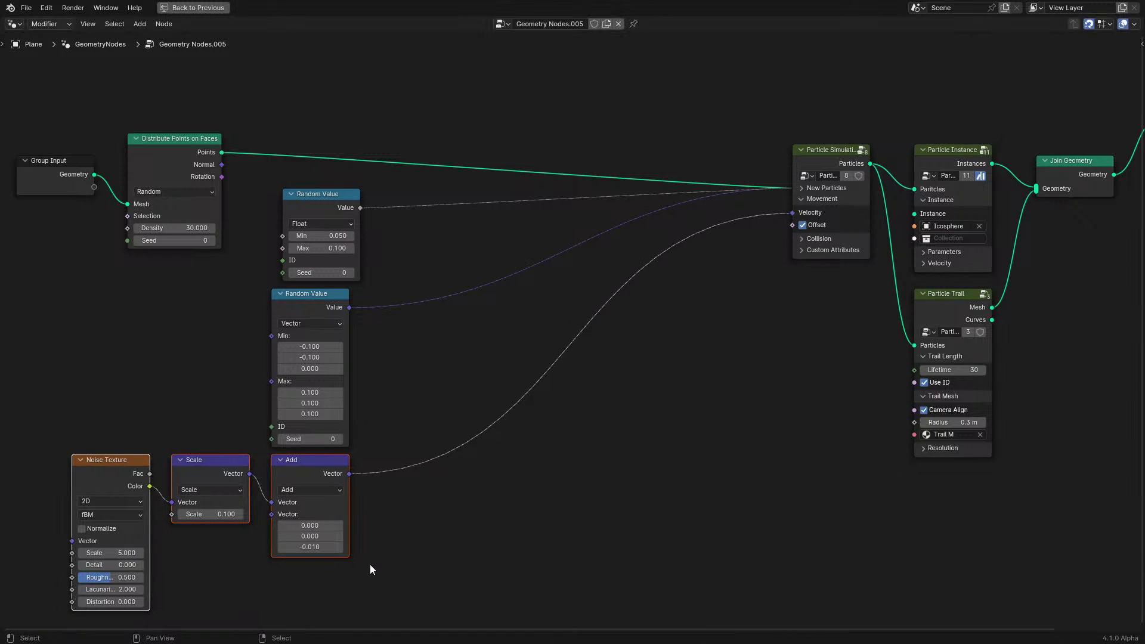
click(332, 218)
key(g)
click(326, 213)
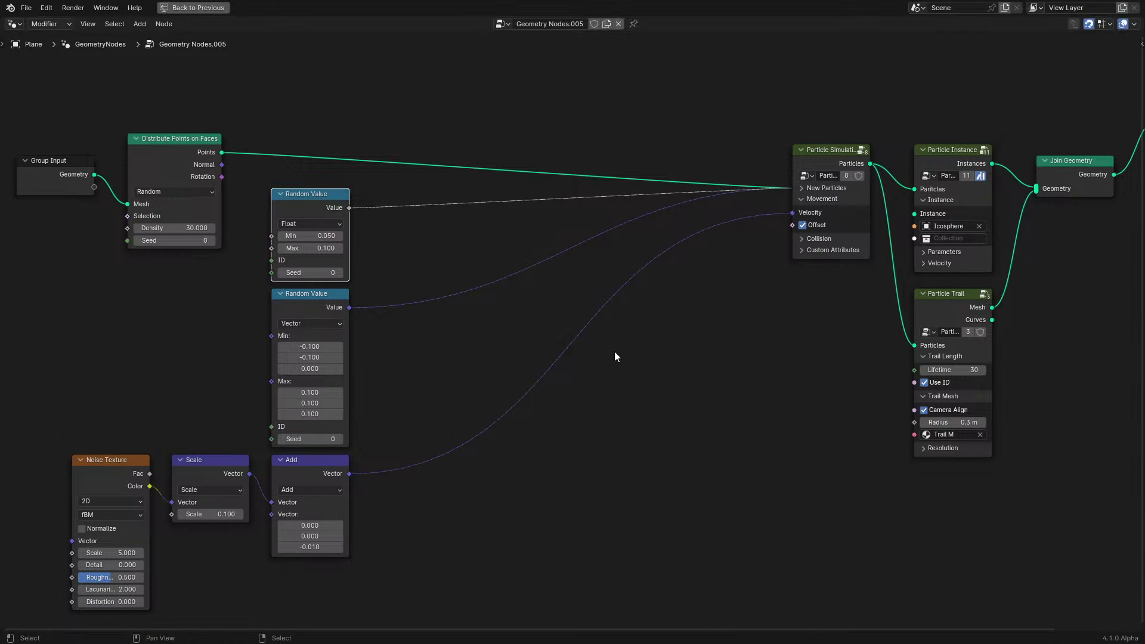
Reveal the Particle Simulation's custom attributes and feed 1 Float from a Named Attribute named Size through a Multiply node
ctrl+scroll(556, 398, down, 3)
scroll(678, 245, up, 3)
click(685, 233)
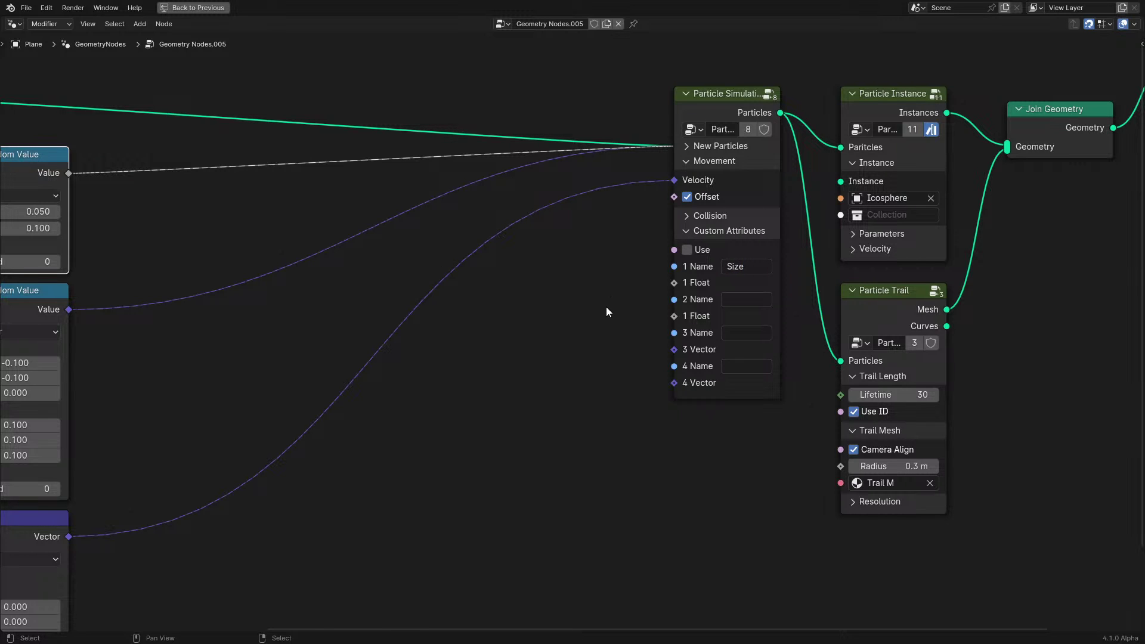
key(q)
click(426, 434)
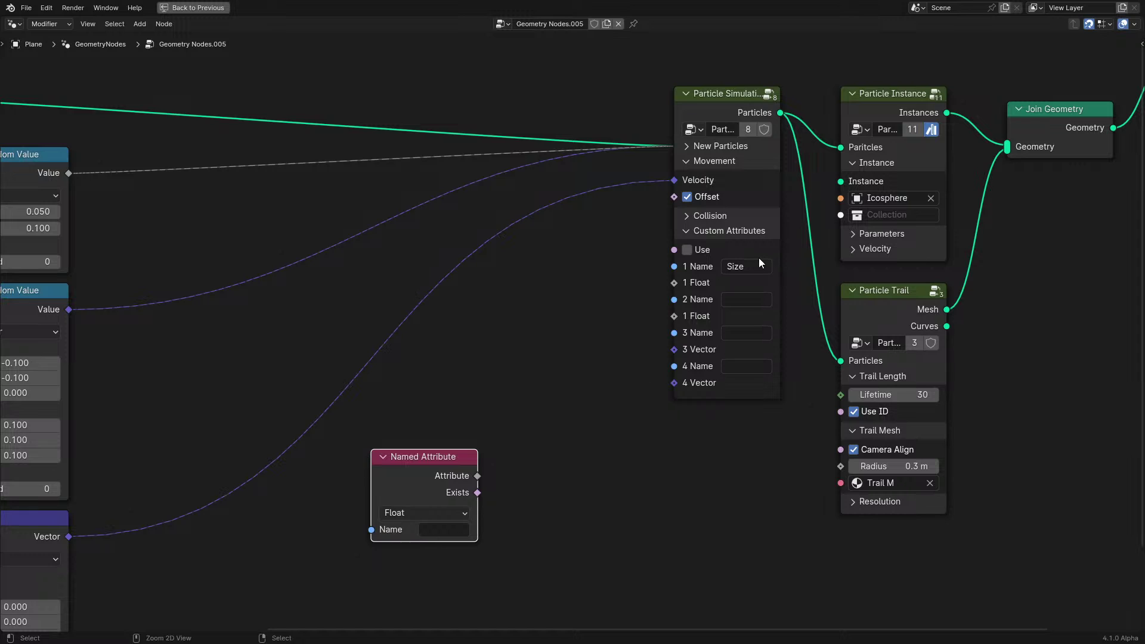
drag(477, 476, 686, 282)
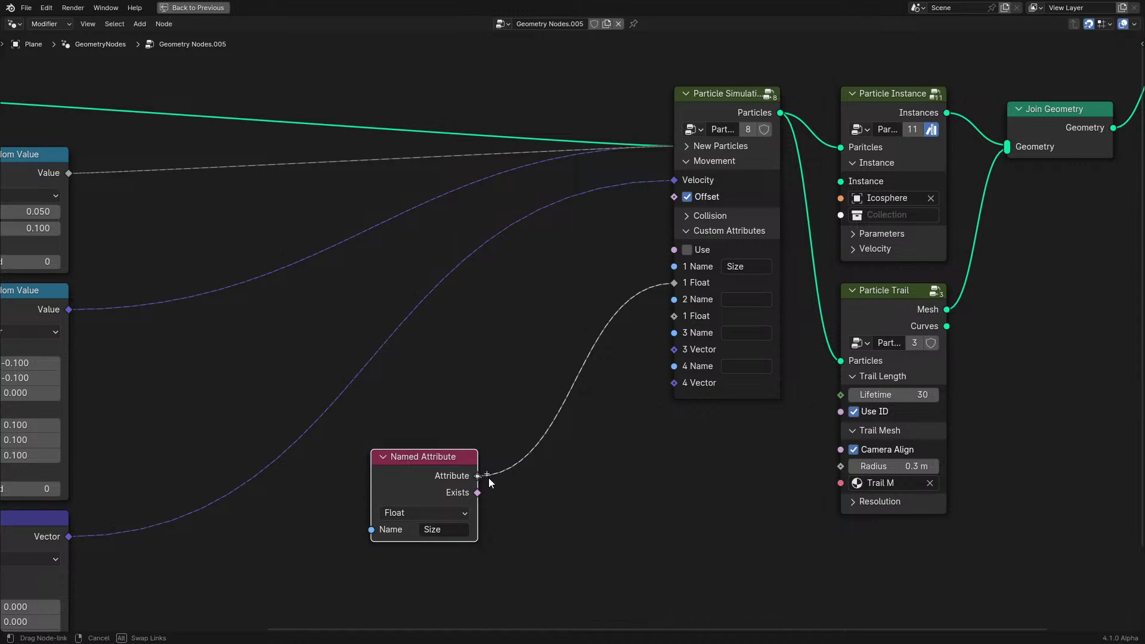
drag(488, 478, 568, 497)
text(mul)
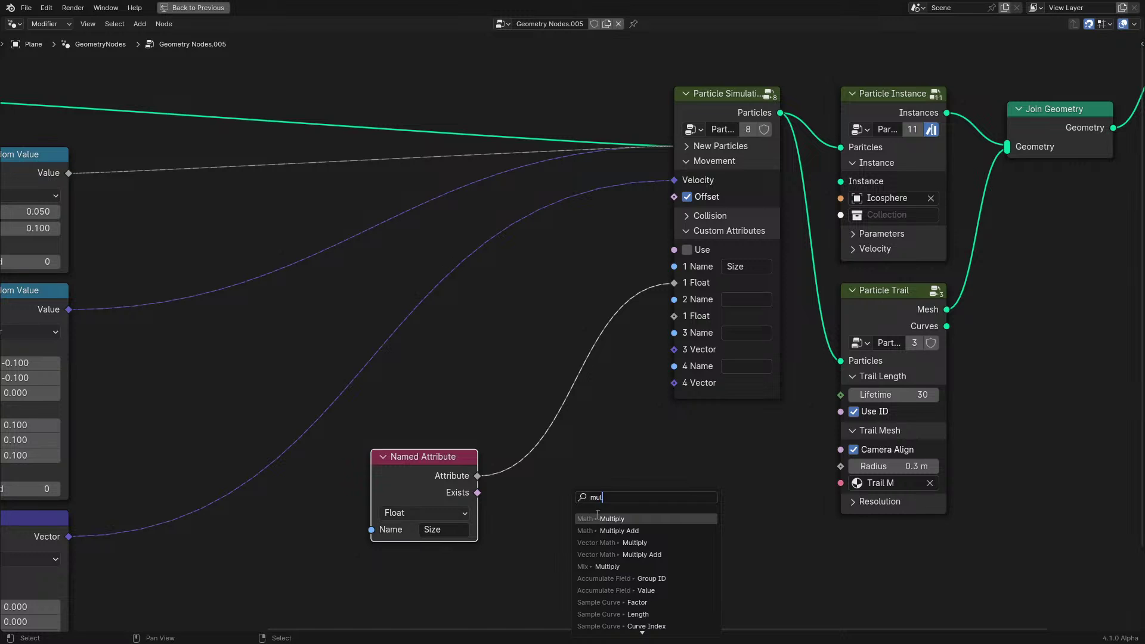
click(598, 519)
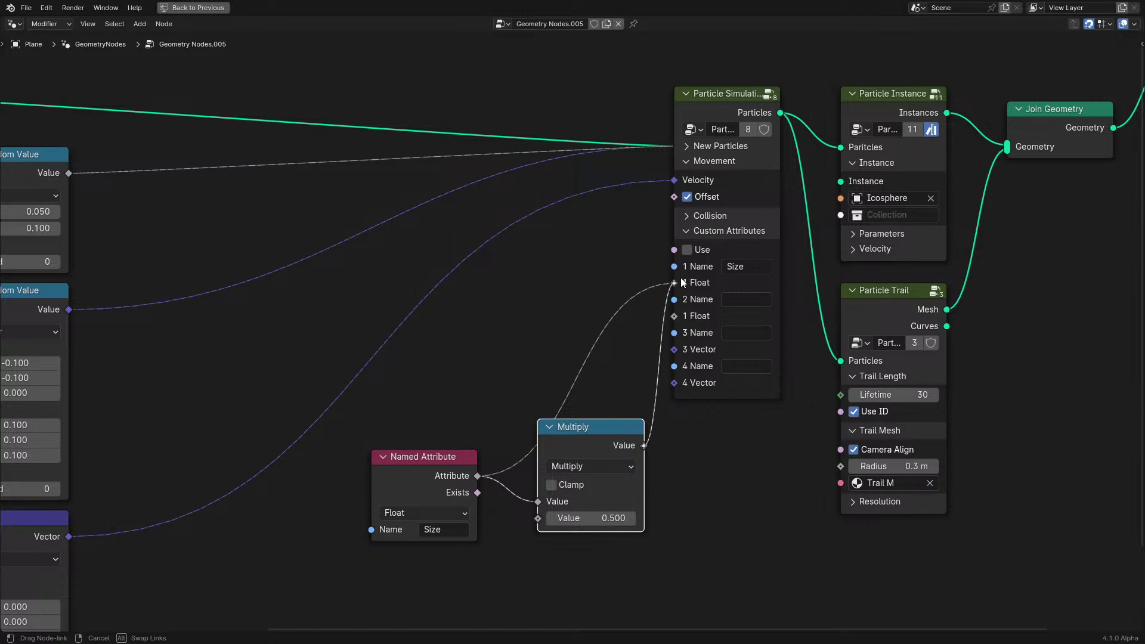
drag(681, 277, 678, 281)
Restore the split layout, set the Multiply node's value to 0.9 at the start frame, and play the simulation
middle_drag(476, 389, 481, 330)
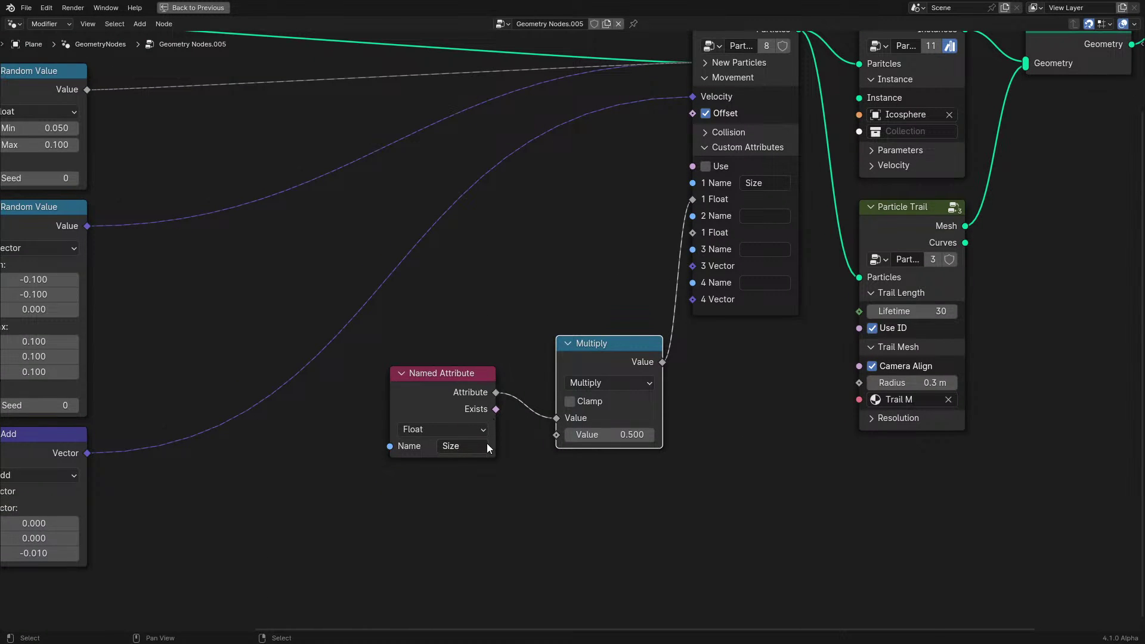
key(ctrl+space)
click(271, 609)
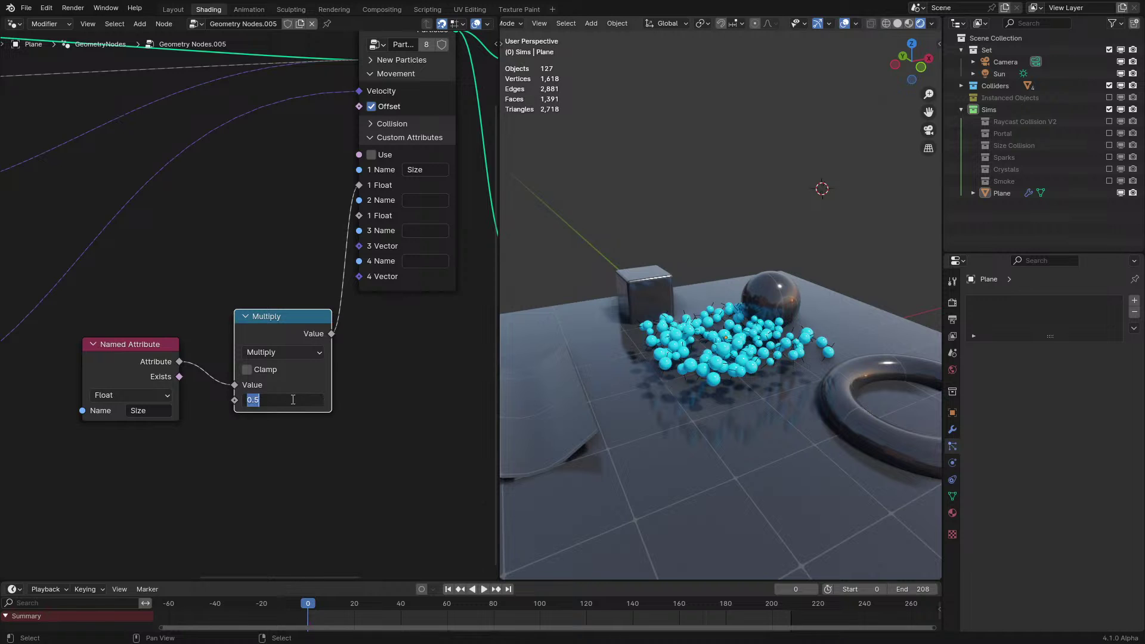
key(Return)
key(space)
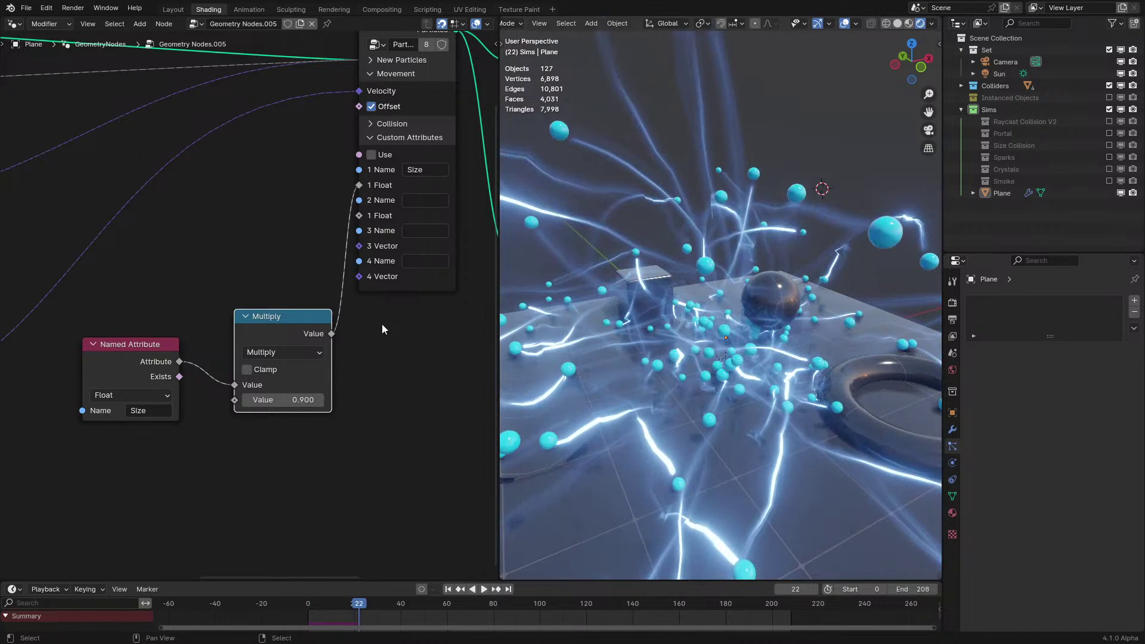
Enable Use for the Particle Simulation's custom attributes and replay the simulation from the start in a wider view
click(397, 153)
click(281, 598)
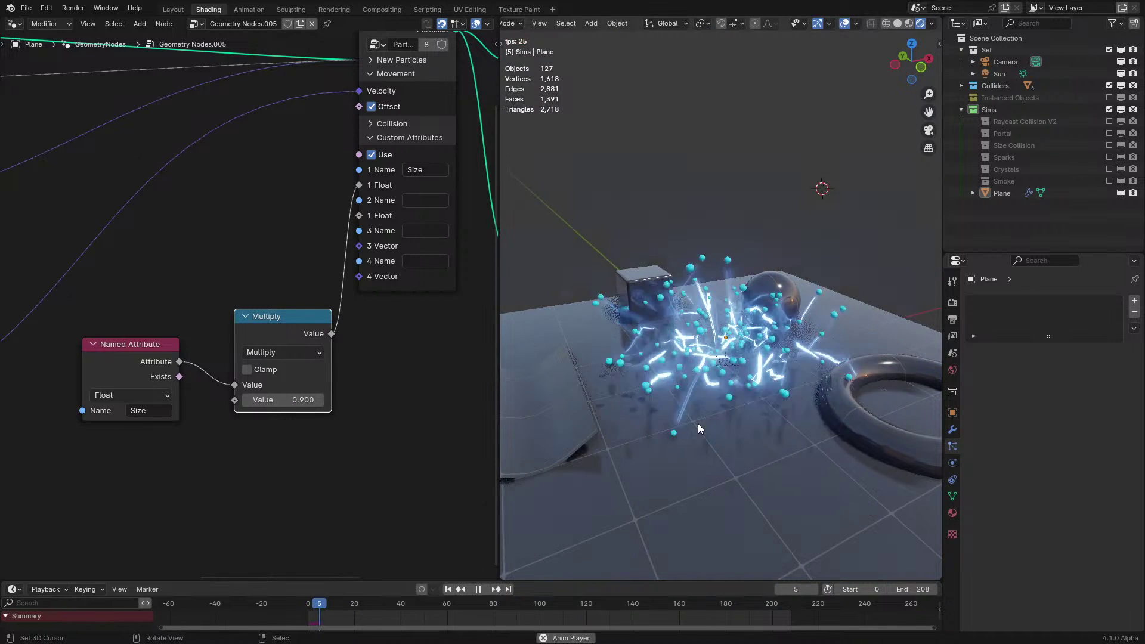
scroll(698, 423, down, 5)
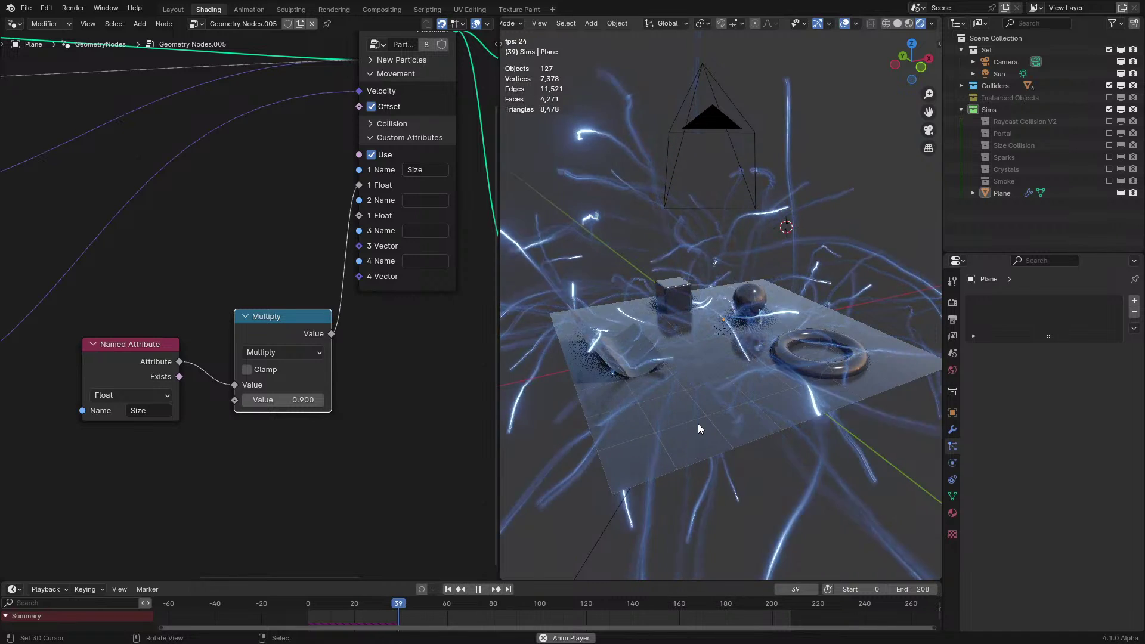
click(292, 617)
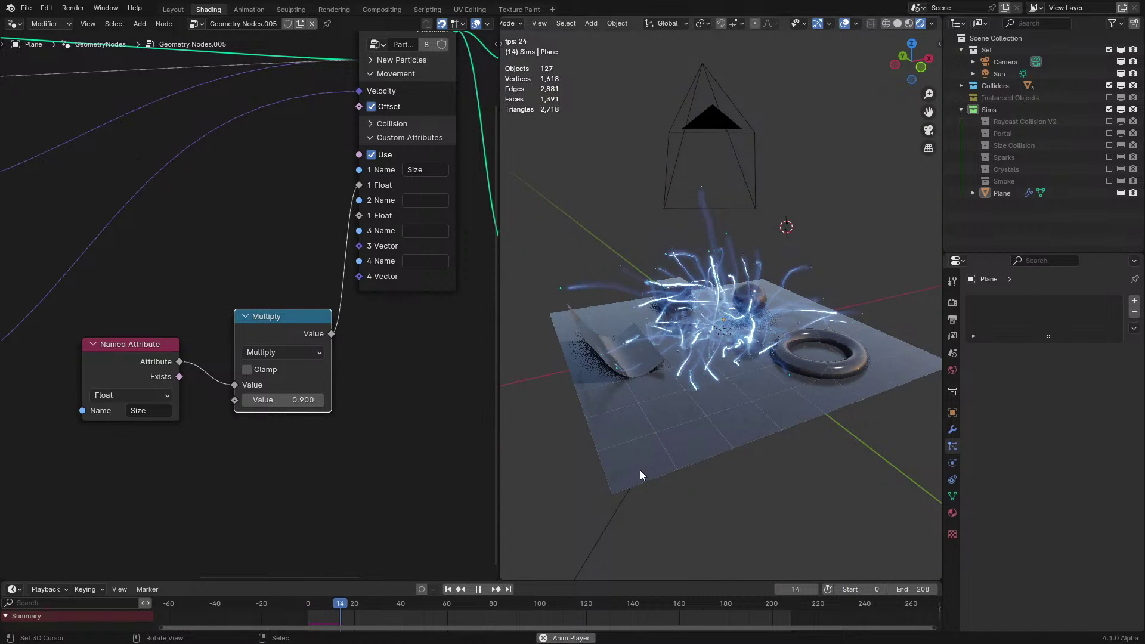
key(space)
middle_drag(255, 455, 346, 395)
key(shift+a)
click(346, 395)
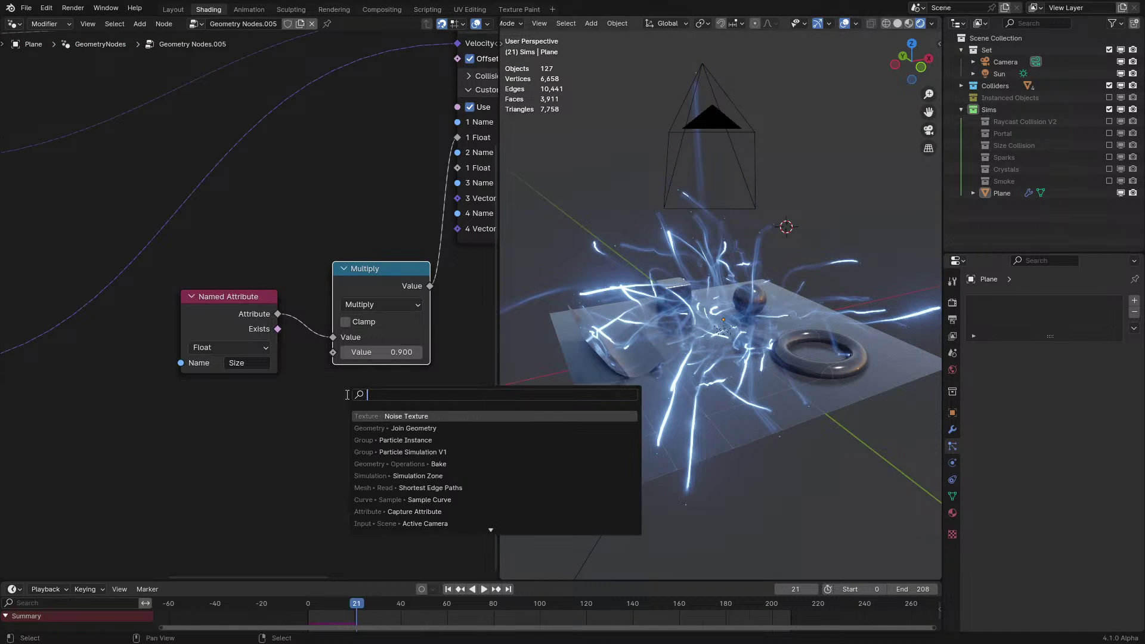
key(Escape)
Duplicate the Size Named Attribute node below the original and make the copy read the Life attribute
click(251, 325)
key(shift+d)
click(132, 506)
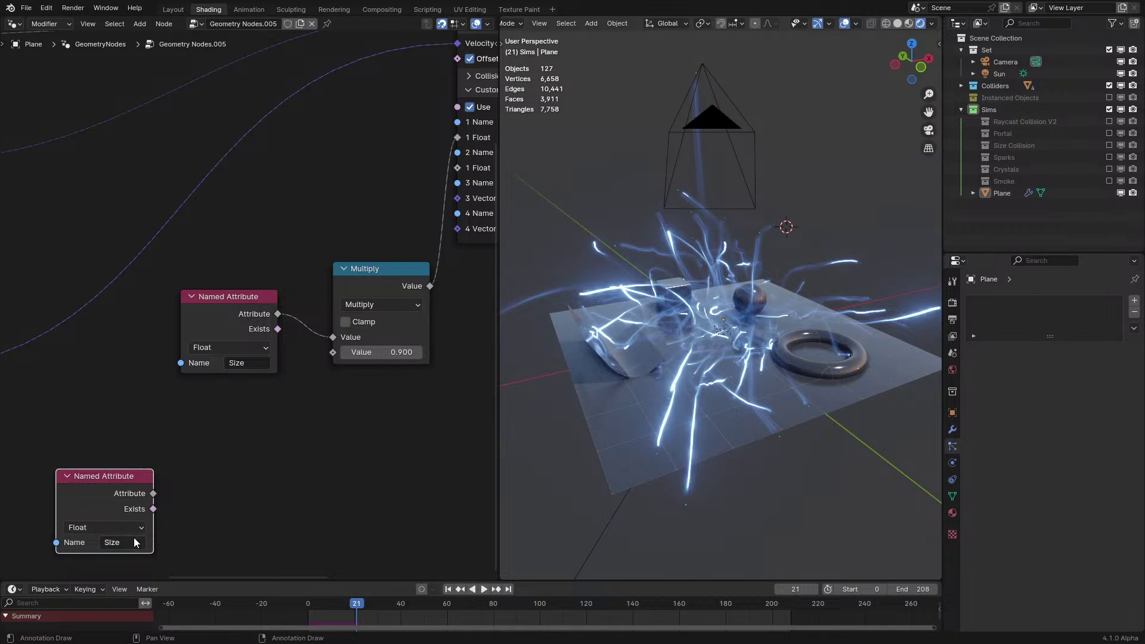
click(131, 546)
text(Life)
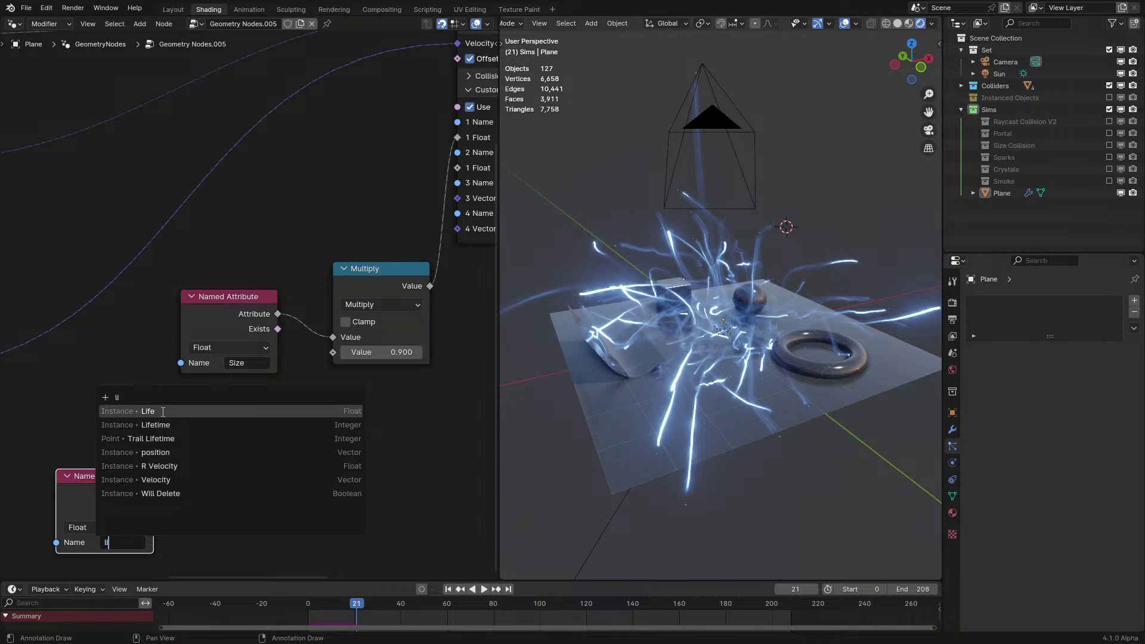
key(Return)
Move the Life attribute node closer and connect it to a new Map Range node placed below Multiply
drag(128, 507, 314, 462)
text(ma)
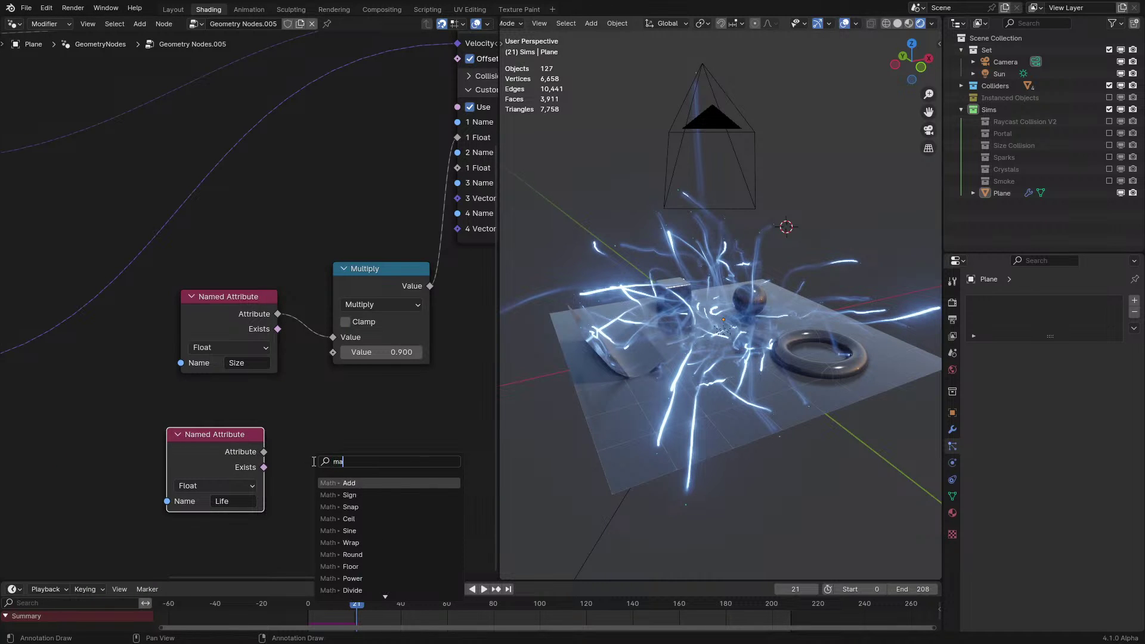
text(p)
key(Return)
click(327, 420)
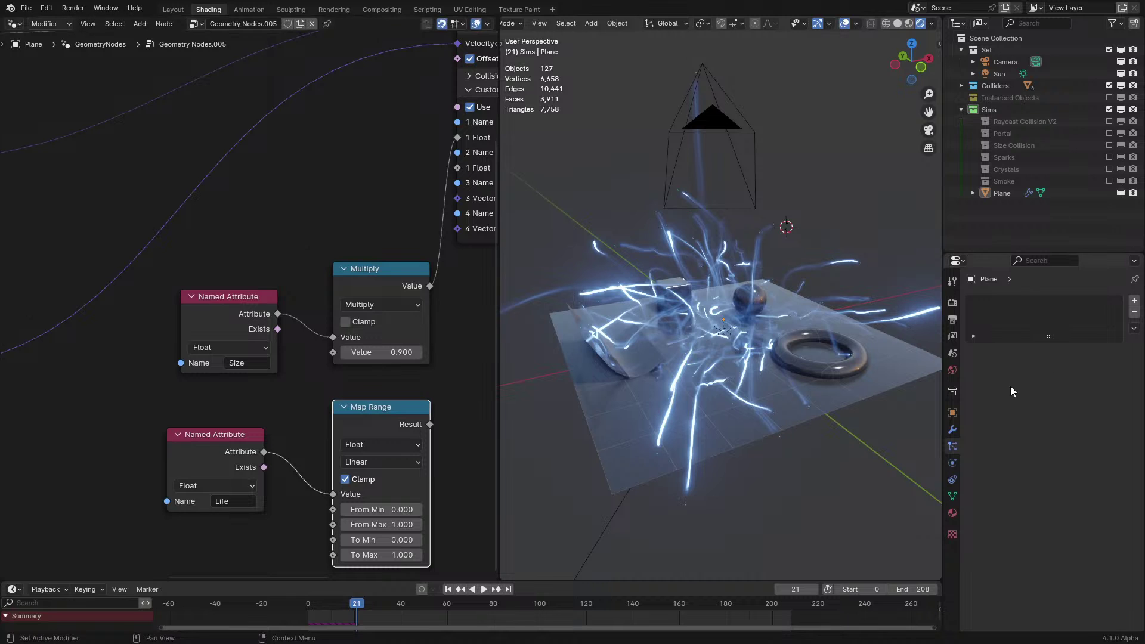
Examine the attributes listed in the Geometry Nodes modifier's internal dependencies while playing the simulation
click(953, 431)
click(983, 369)
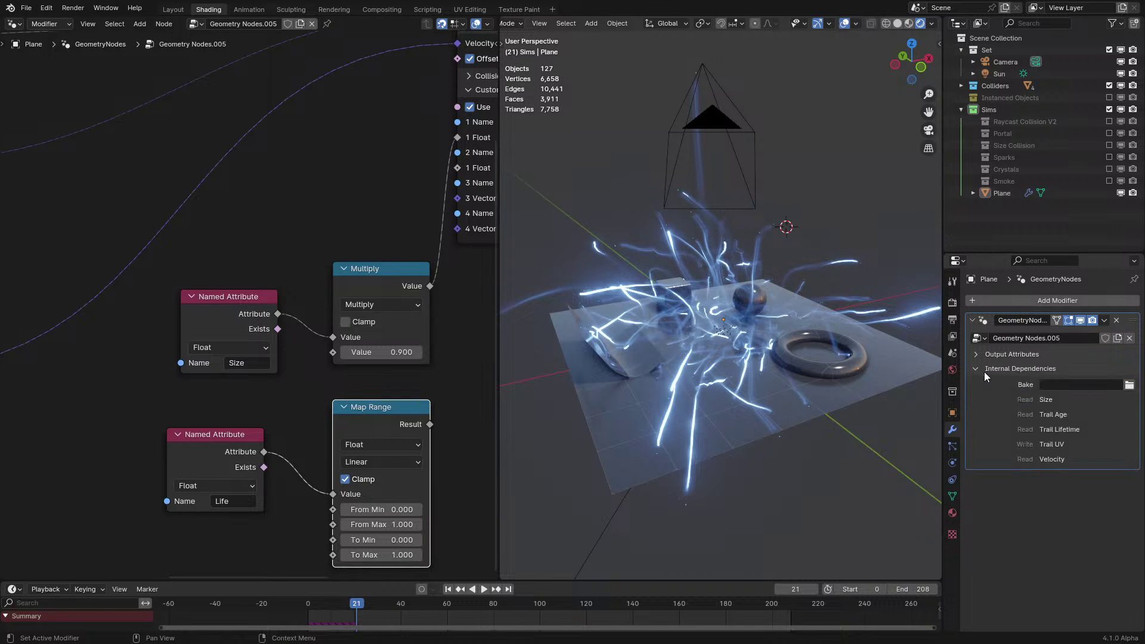
alt+scroll(1073, 448, down, 8)
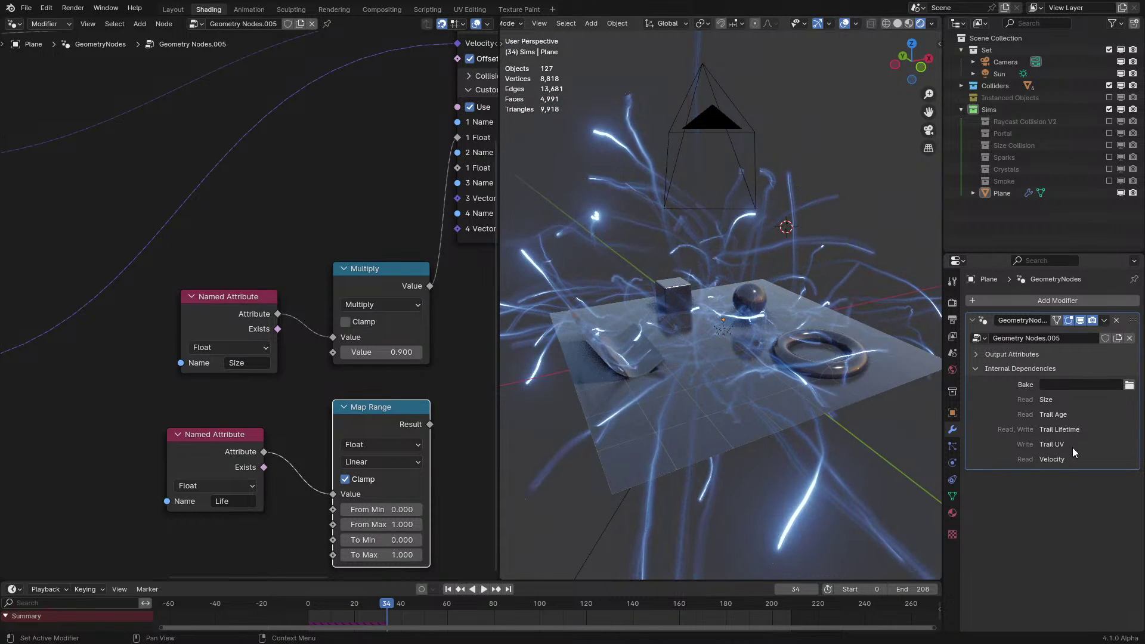
click(247, 606)
key(space)
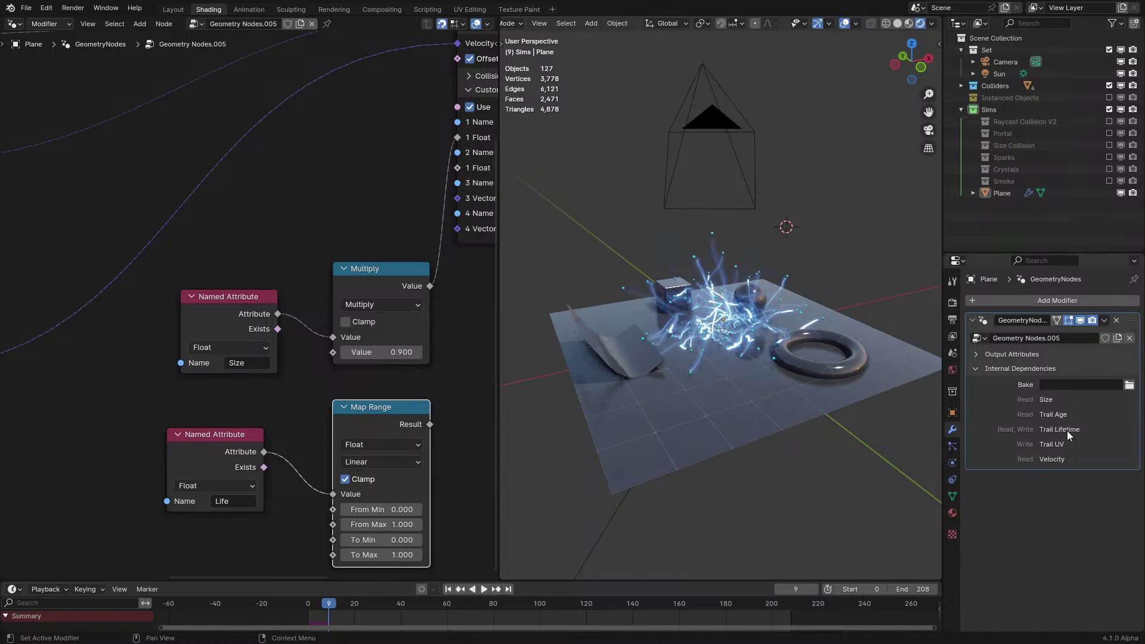
key(space)
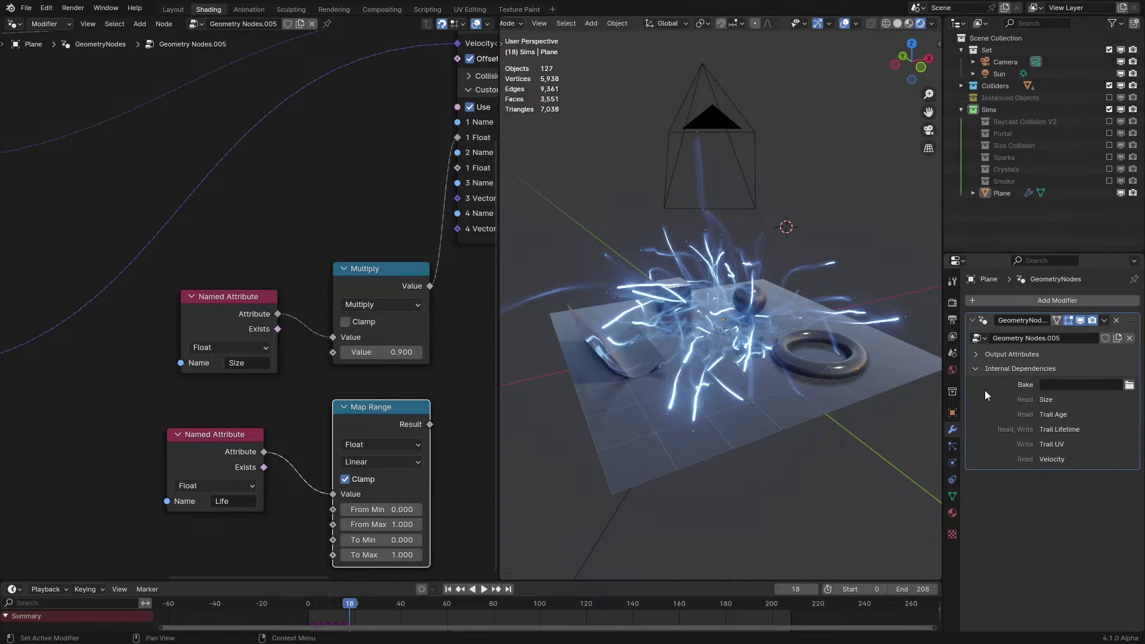
click(990, 369)
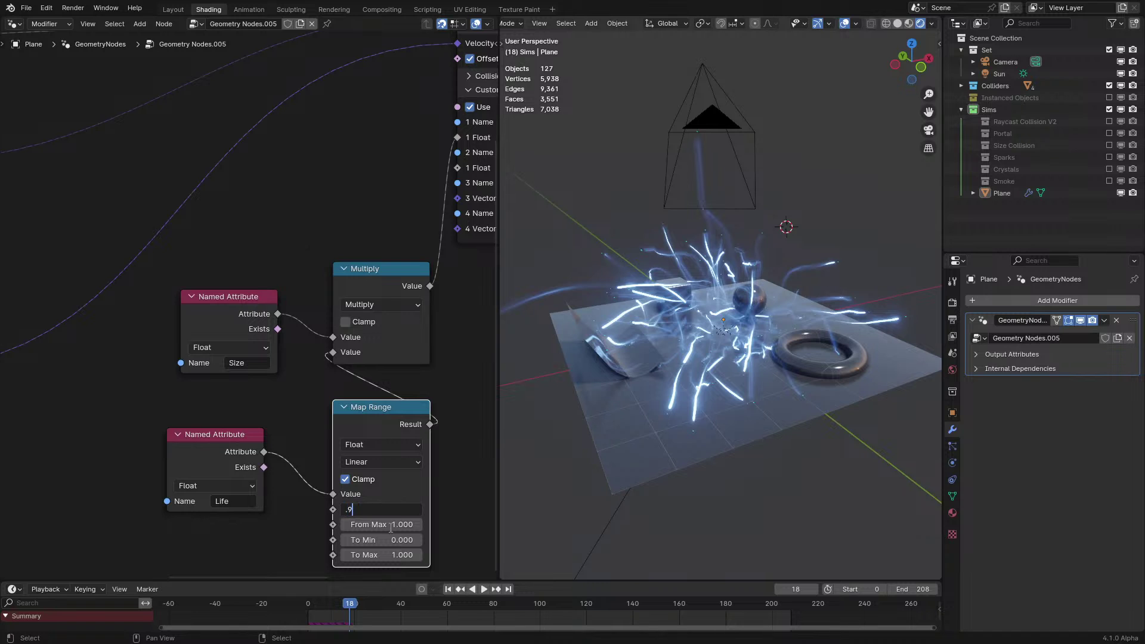
Use the Map Range result as Multiply's second value, set From Min to 0.9 and To Max to 0, and preview playback
text(.9)
key(Return)
drag(394, 553, 394, 510)
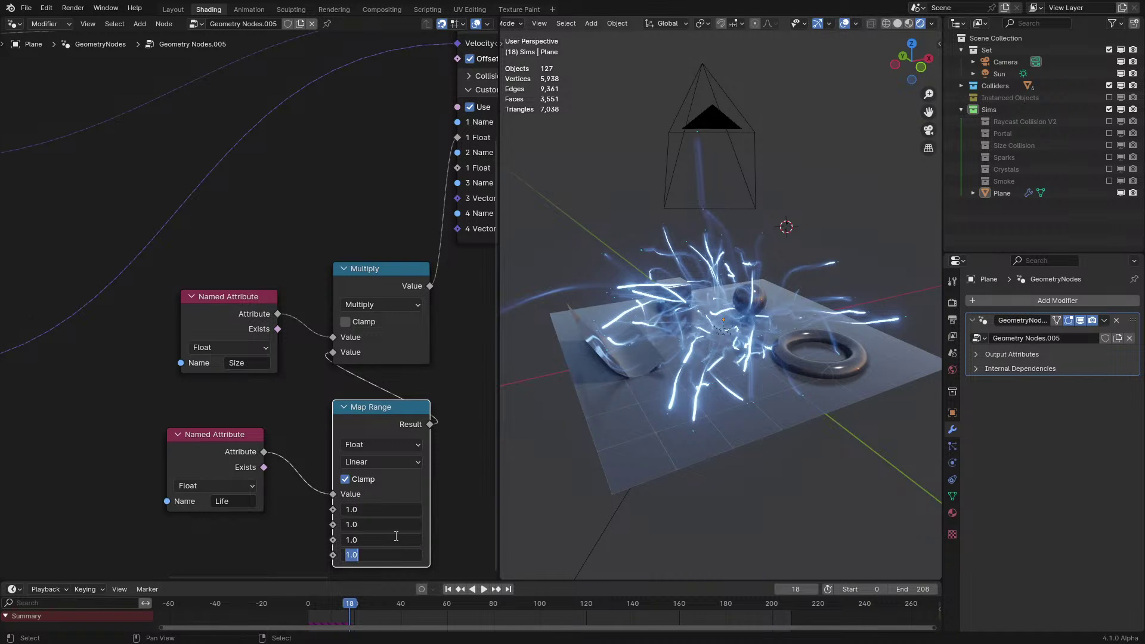
text(0)
key(Return)
click(272, 611)
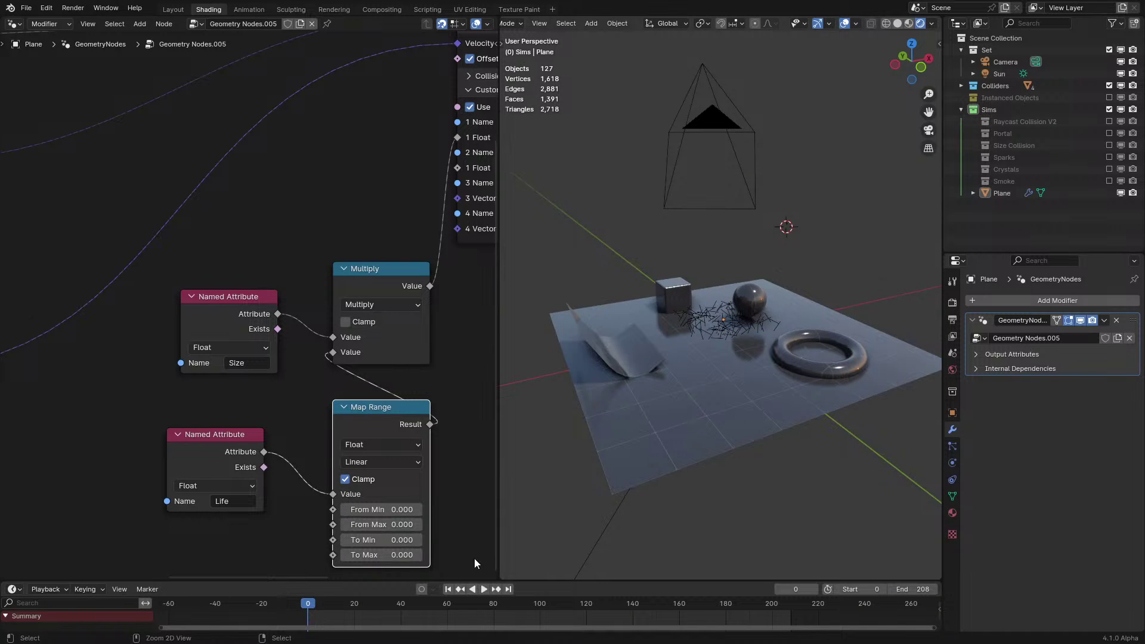
key(space)
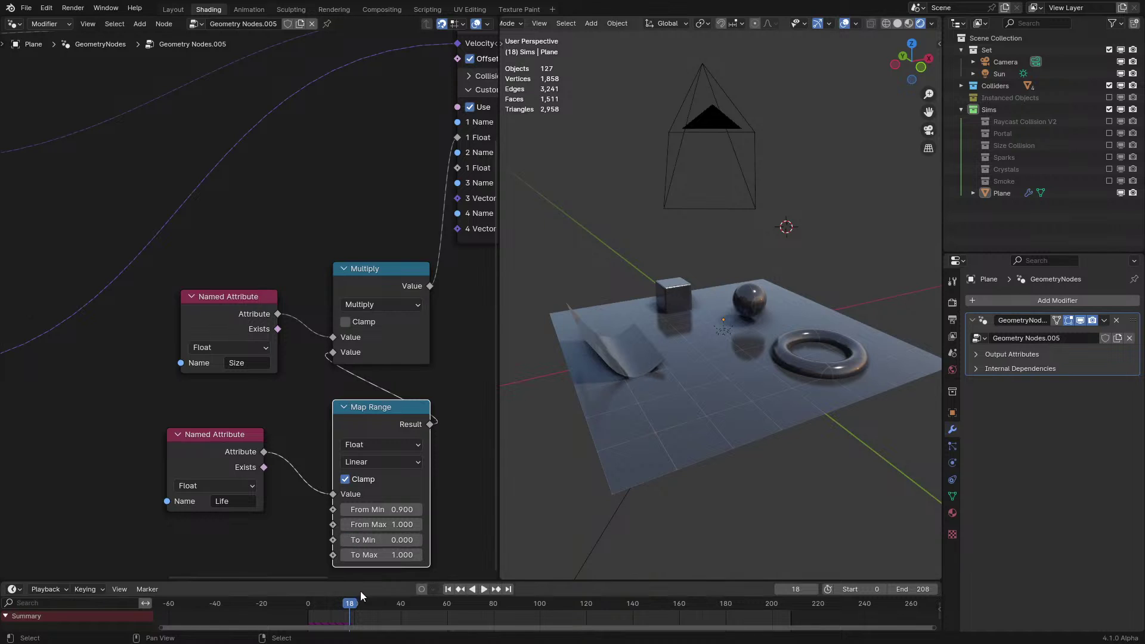
click(263, 613)
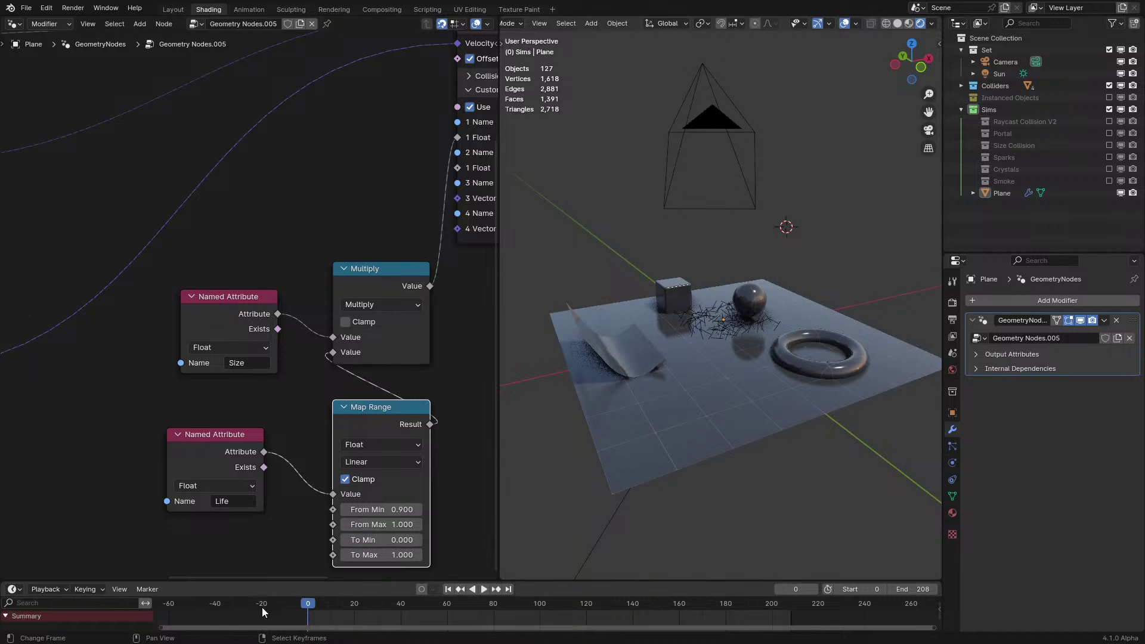
Set the Map Range's To Min to 1 and From Min to 0.8, and play the simulation from another angle
click(371, 550)
click(372, 539)
text(1)
key(Return)
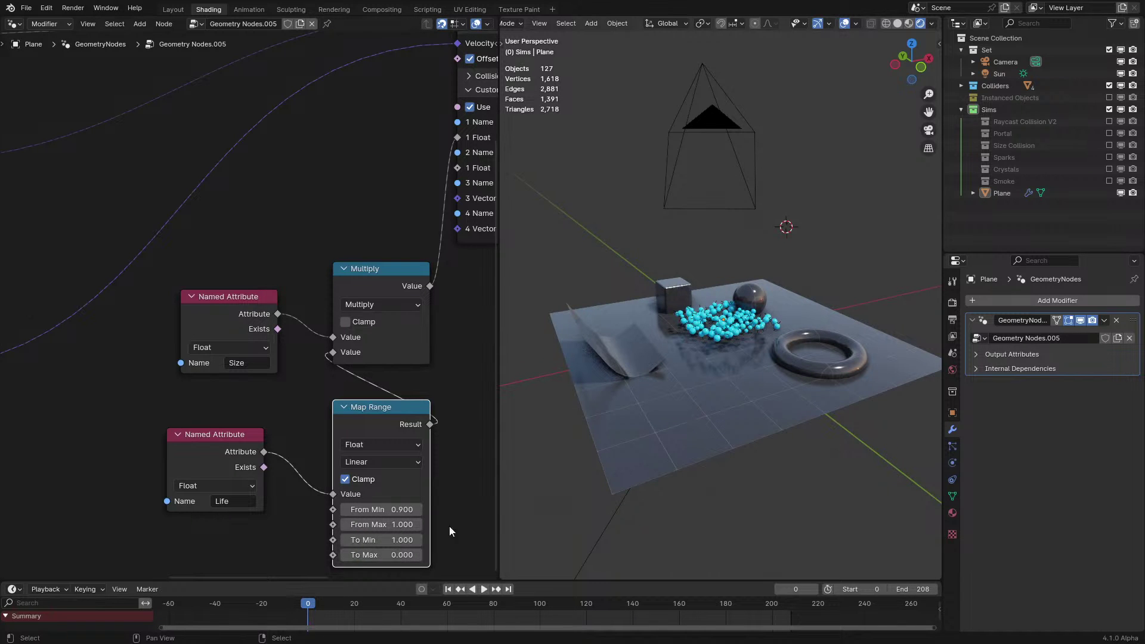
key(space)
key(space)
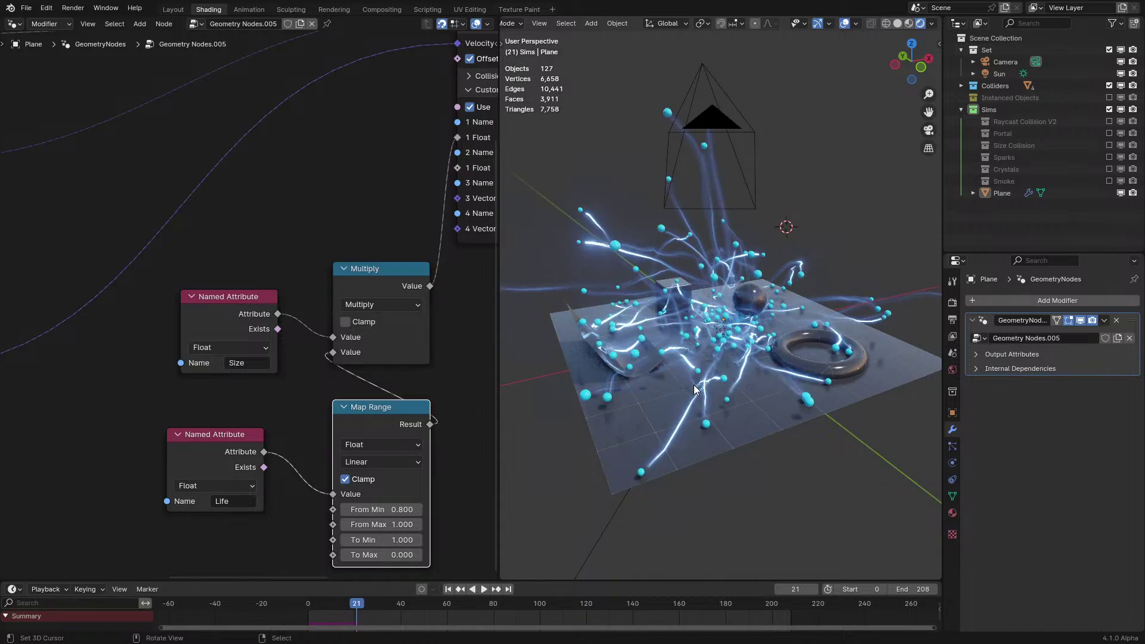
middle_drag(693, 387, 737, 372)
key(space)
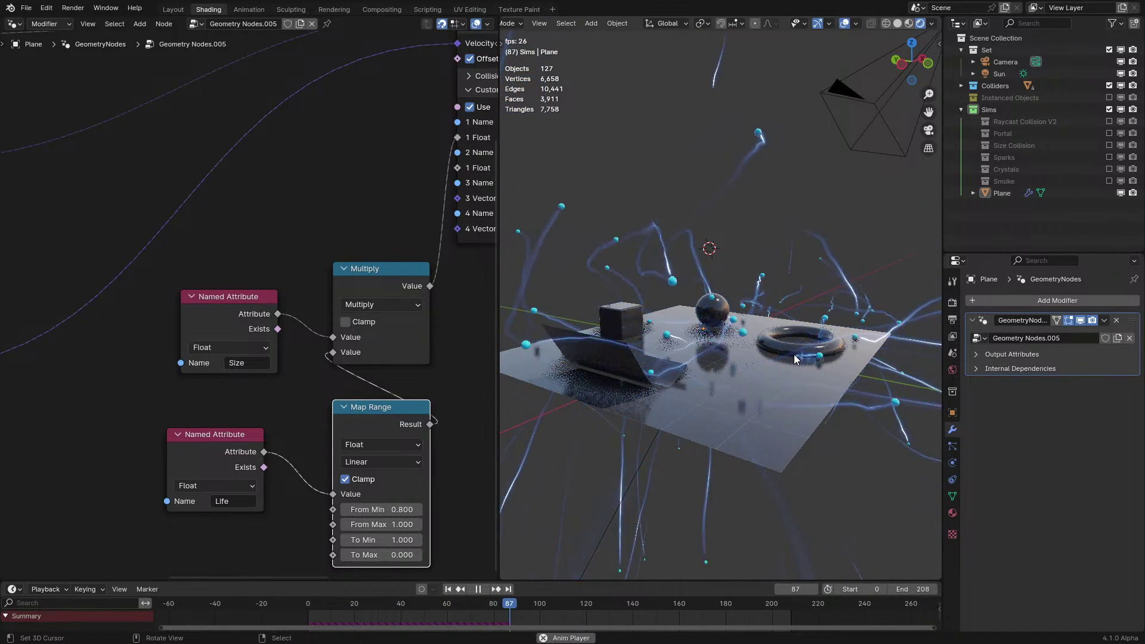
key(space)
Change the lifetime of new particles in the Particle Simulation node and collapse that section again
scroll(246, 276, down, 6)
middle_drag(194, 183, 48, 317)
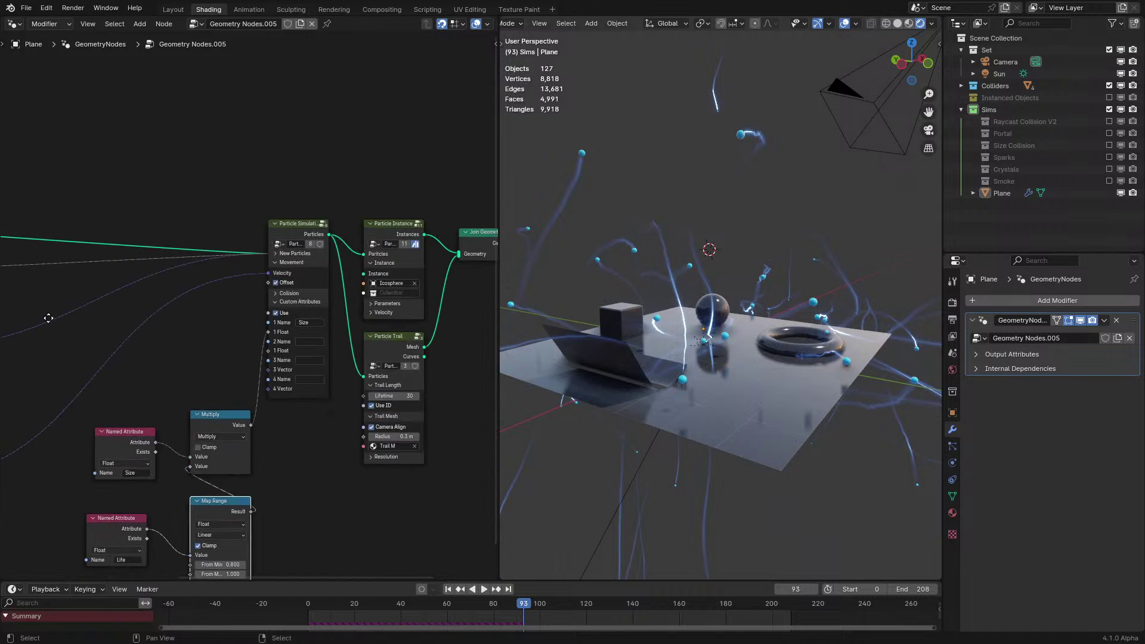
scroll(317, 233, up, 5)
click(317, 232)
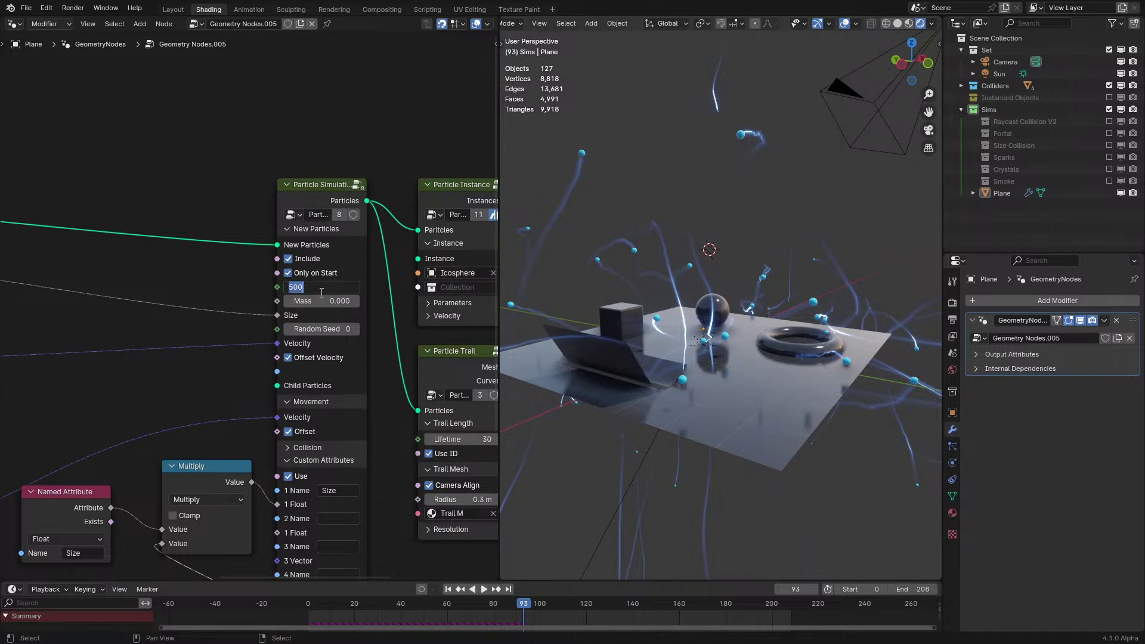
click(316, 232)
Play the simulation from the start and examine how the particles' size behaves over their lifetime
click(253, 608)
key(space)
scroll(735, 388, up, 3)
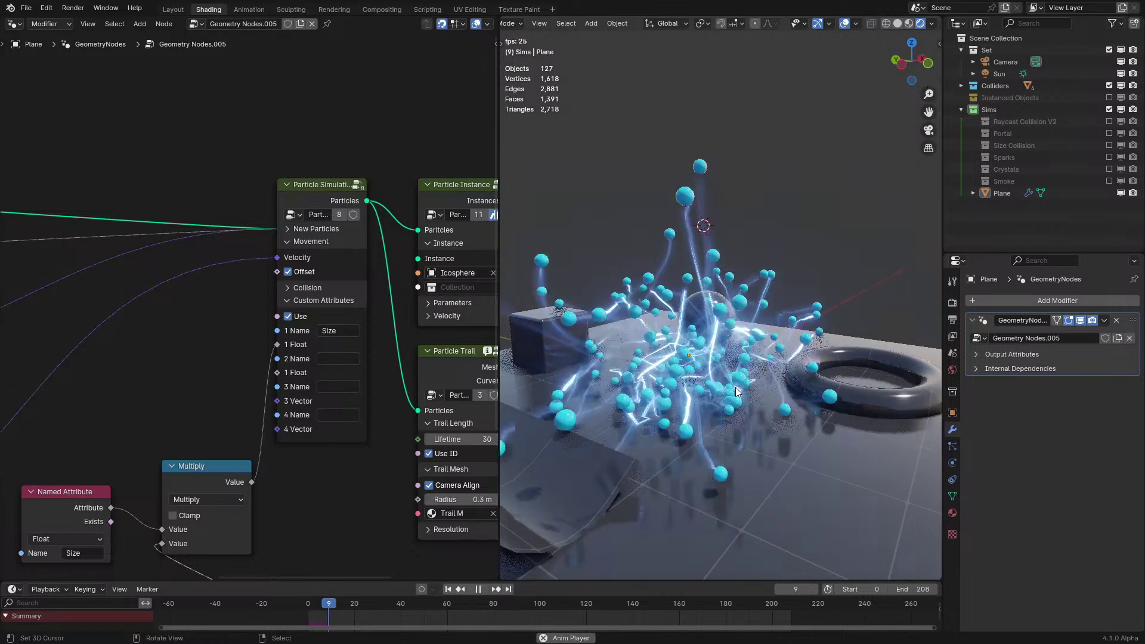
scroll(736, 388, down, 6)
scroll(735, 388, up, 2)
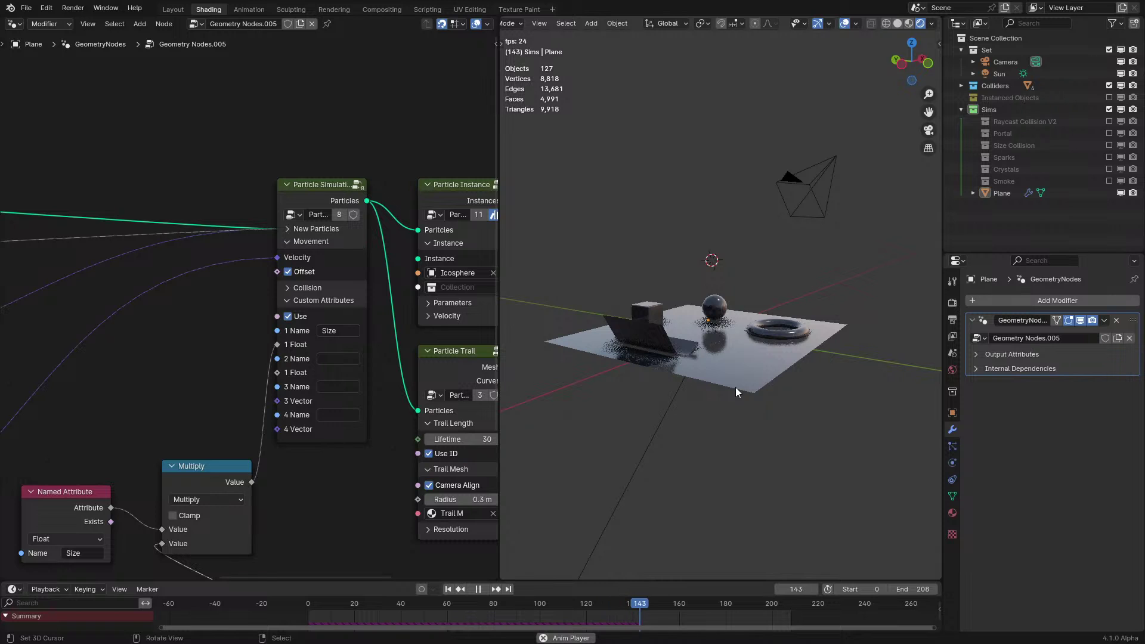
key(space)
middle_drag(266, 376, 353, 320)
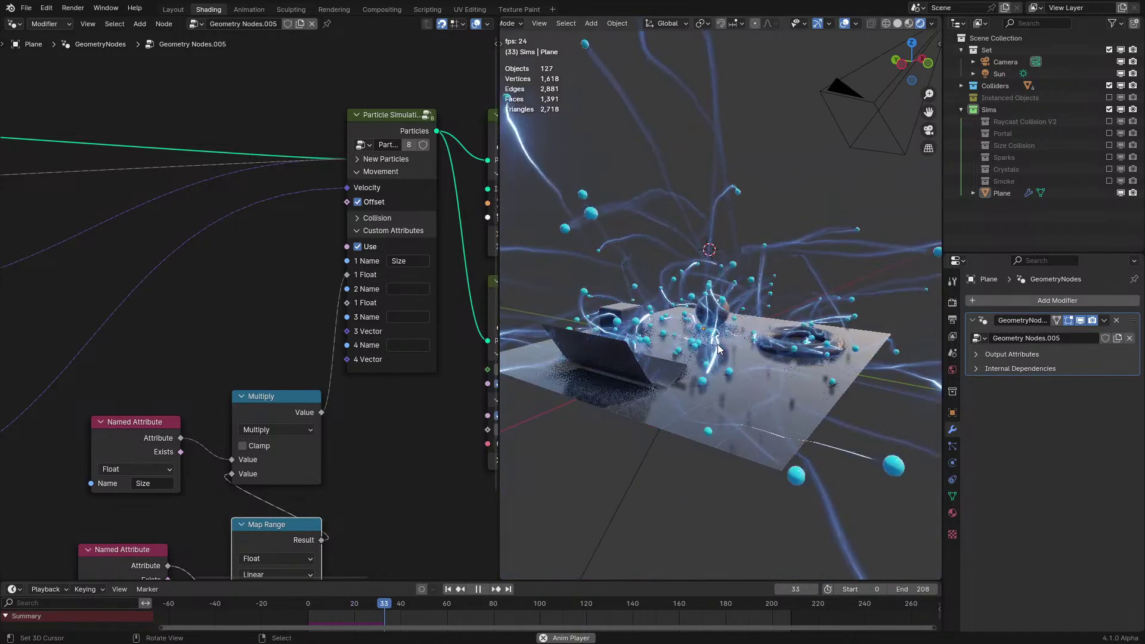
Maximize the node editor and delete the Named Attribute, Multiply and Map Range nodes feeding the Particle Simulation's custom attribute
middle_drag(110, 404, 377, 363)
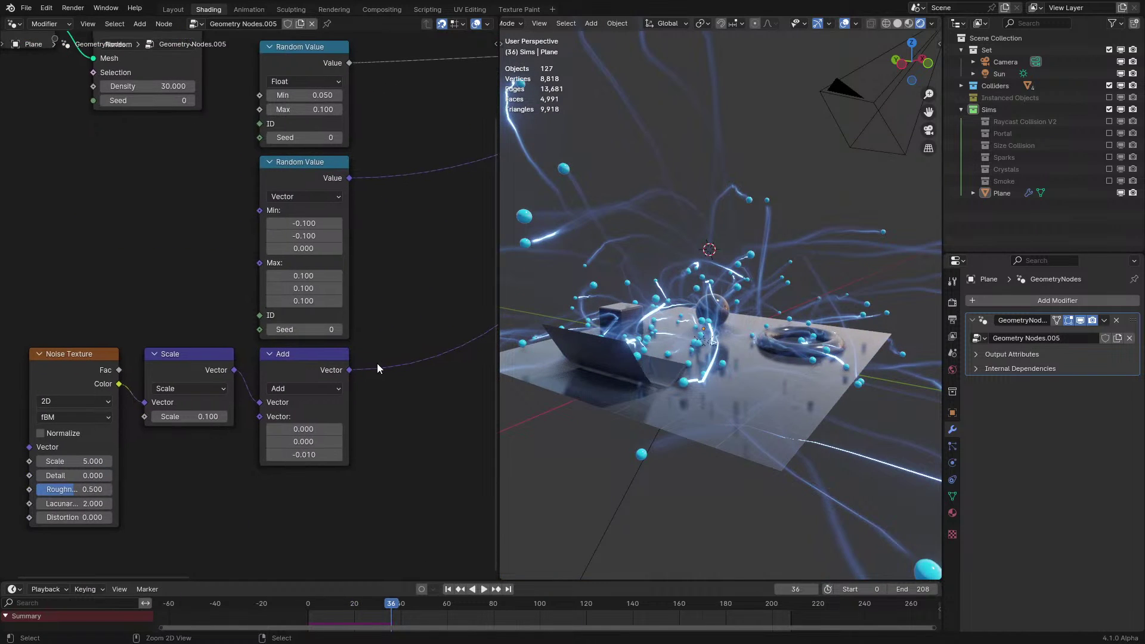
key(ctrl+space)
middle_drag(743, 301, 379, 377)
drag(538, 373, 737, 586)
key(x)
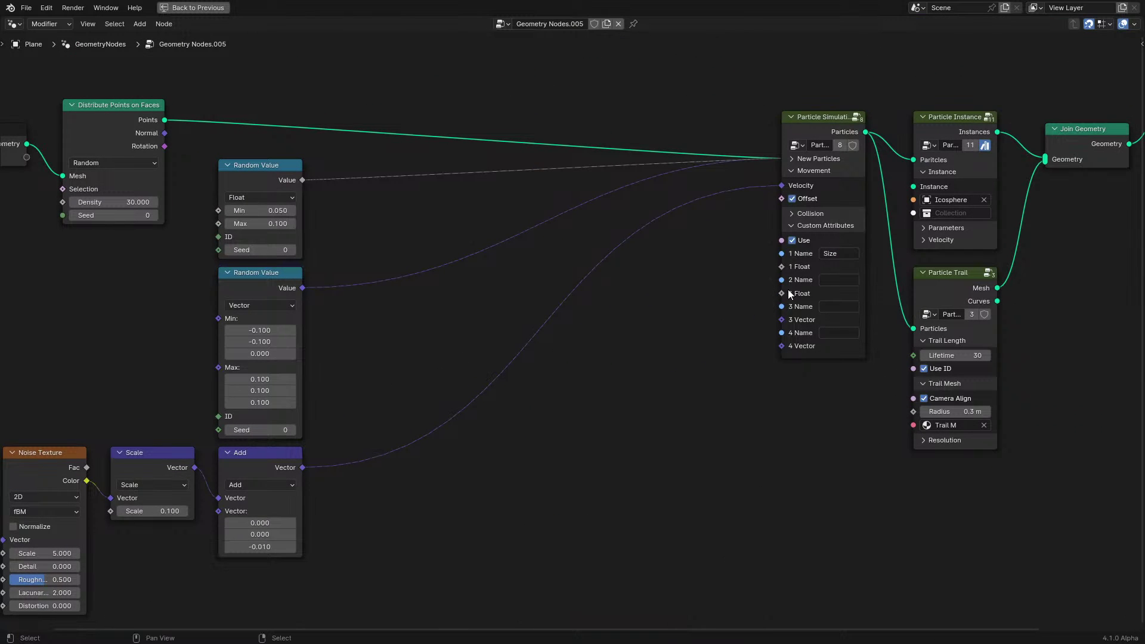
Collapse the Custom Attributes section and move the emitter, Random Value and noise nodes closer to the Particle Simulation node
click(804, 225)
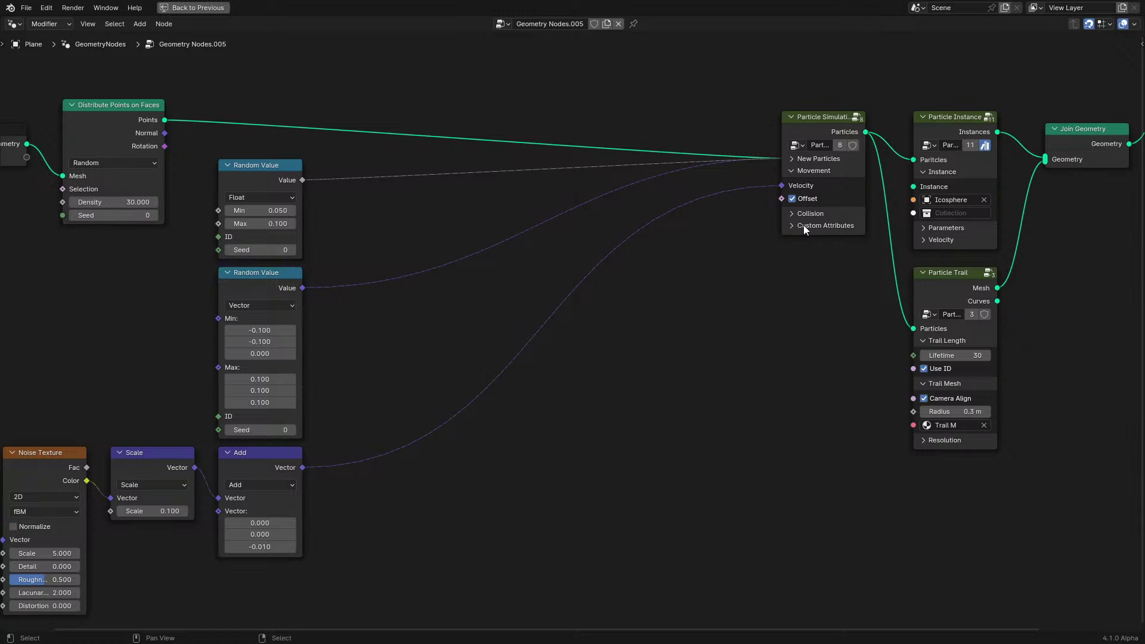
key(Home)
drag(110, 112, 414, 550)
key(g)
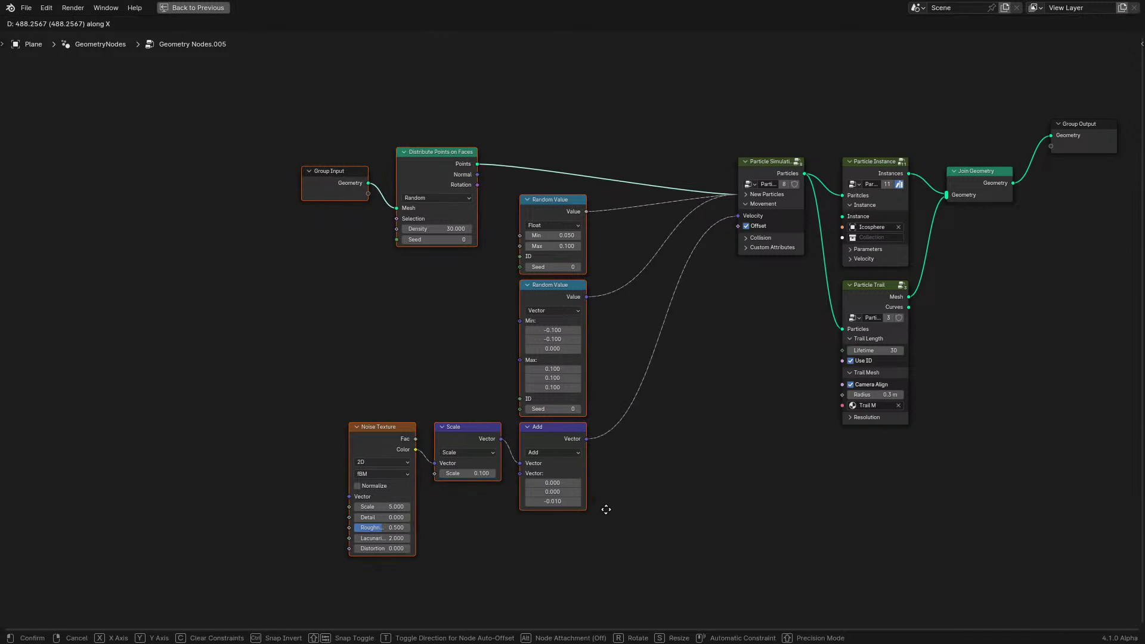
click(661, 507)
key(Home)
scroll(631, 395, up, 2)
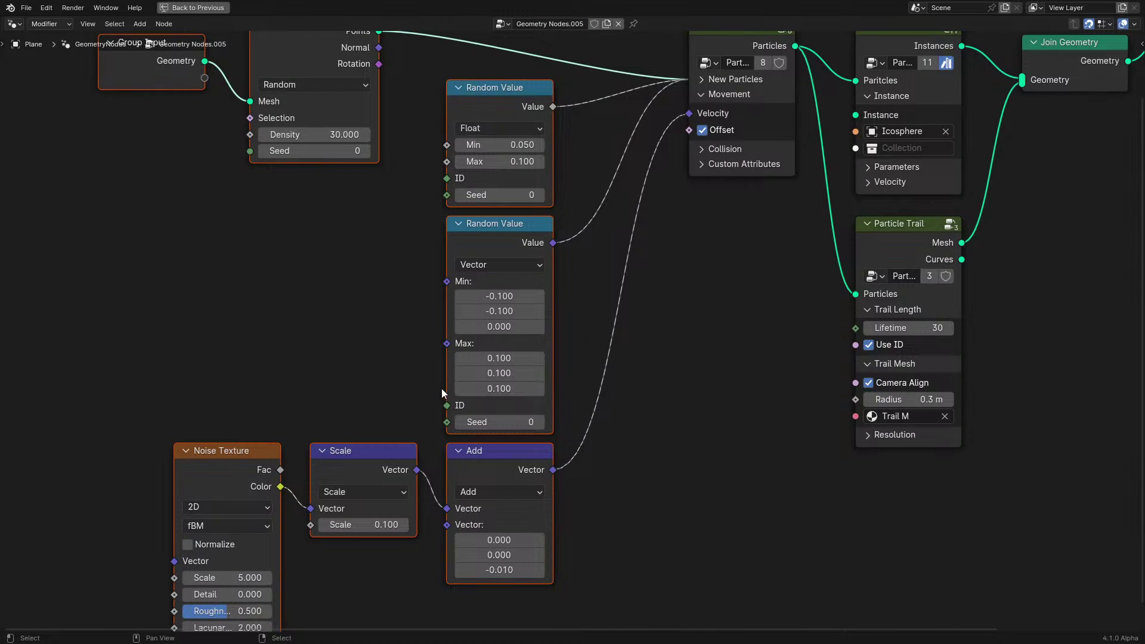
middle_drag(409, 464, 423, 610)
scroll(455, 382, down, 2)
scroll(511, 388, up, 1)
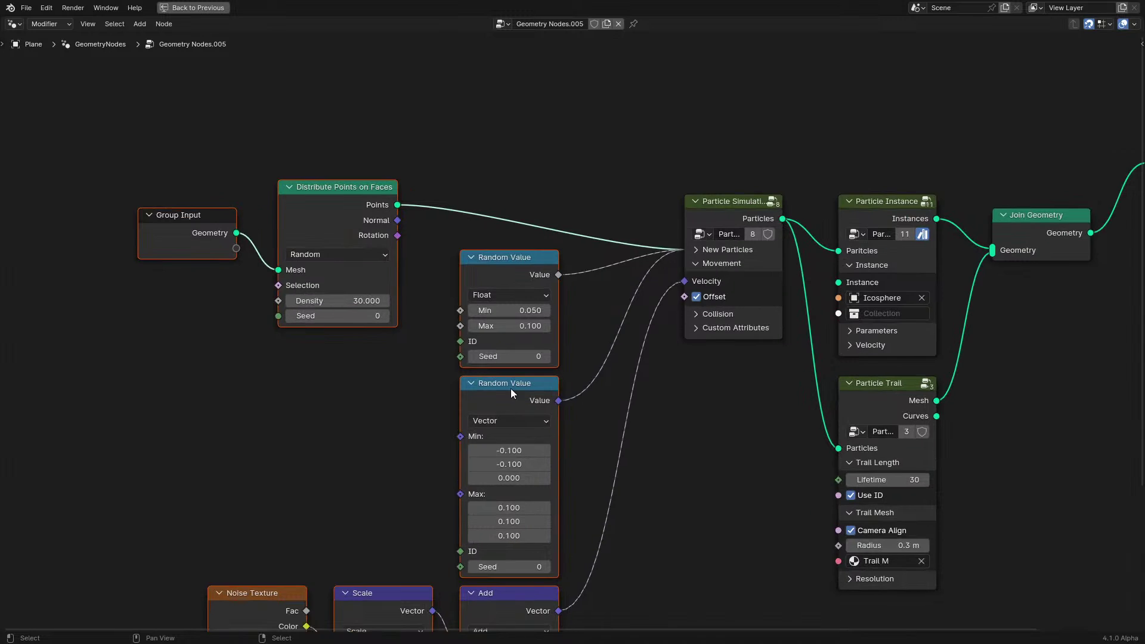
Check the Particle Simulation's New Particles inputs, collapse that section, and move both Random Value nodes to the far side of Distribute Points on Faces
drag(413, 320, 518, 431)
key(g)
right_click(224, 398)
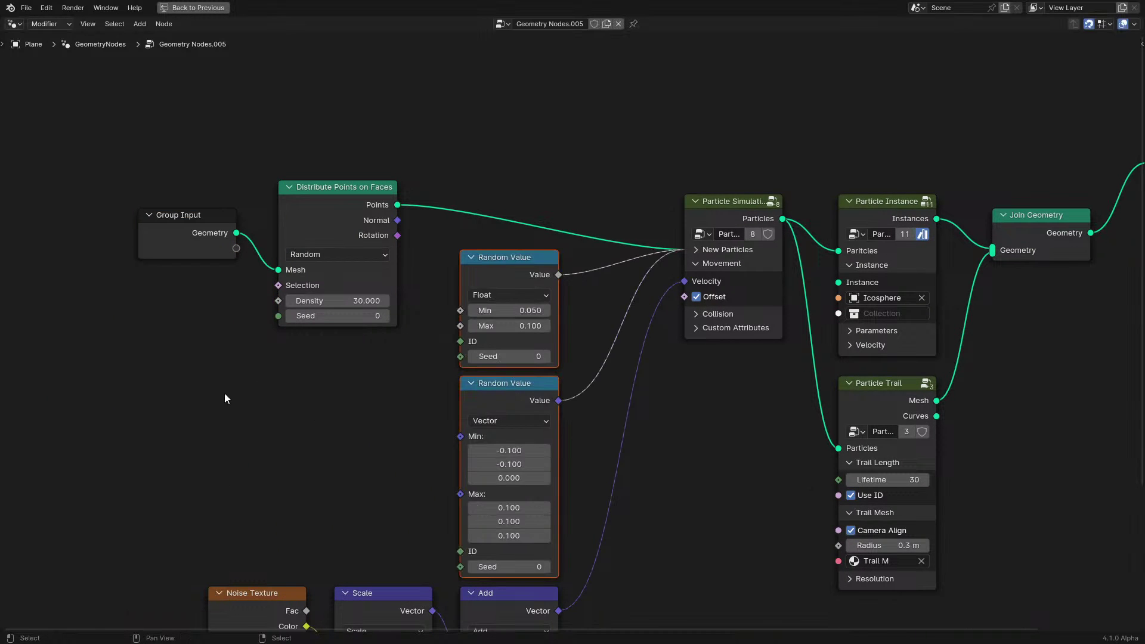
click(697, 250)
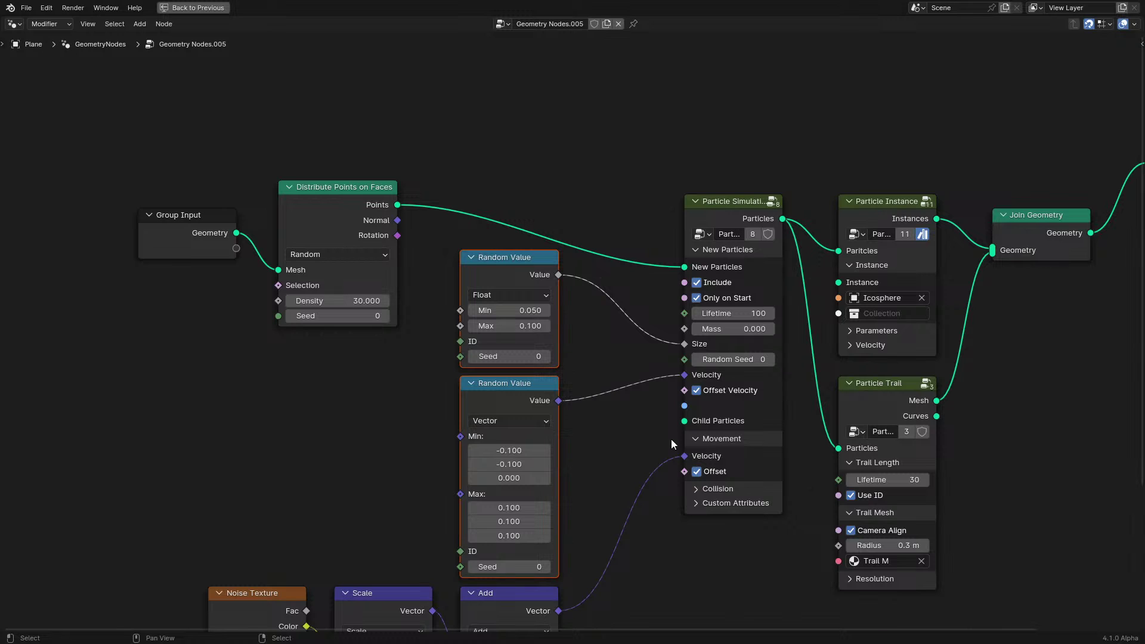
scroll(601, 347, down, 2)
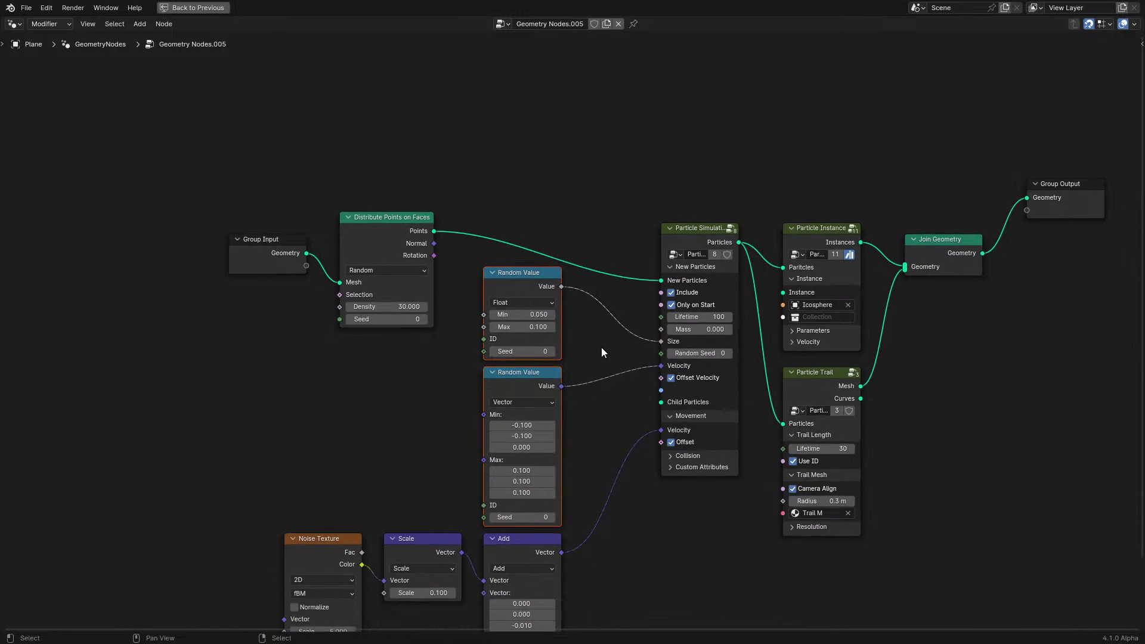
scroll(600, 335, up, 1)
click(680, 263)
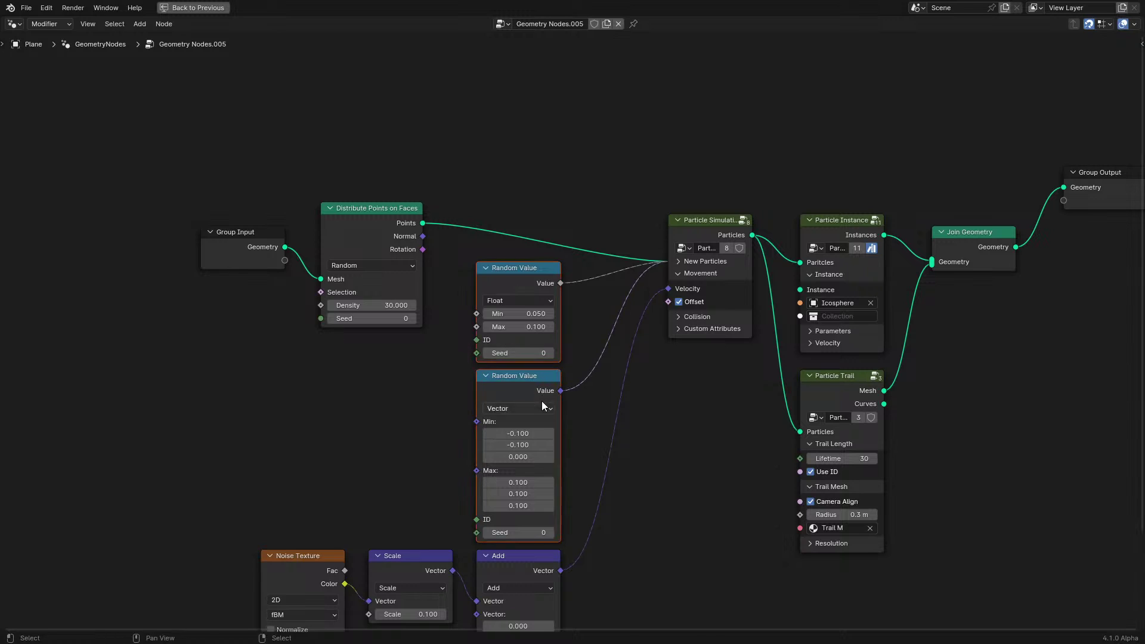
drag(544, 397, 187, 439)
Insert a Set Particle Info node after Distribute Points on Faces and cut all links into the Particle Simulation's New Particles inputs
key(shift+a)
text(set)
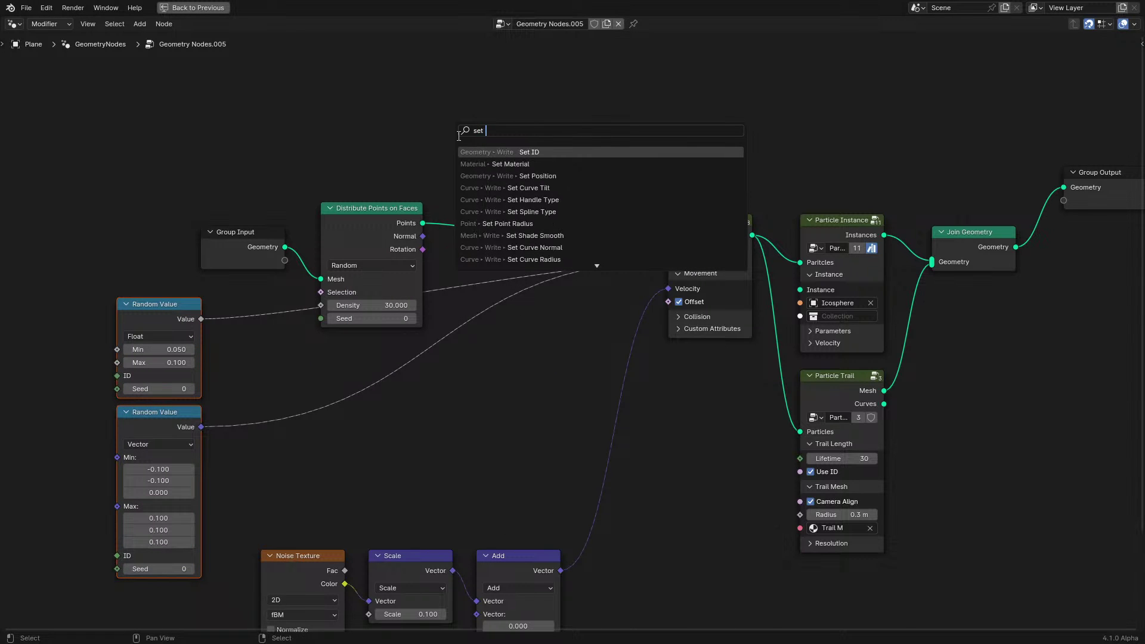
text( par)
key(Return)
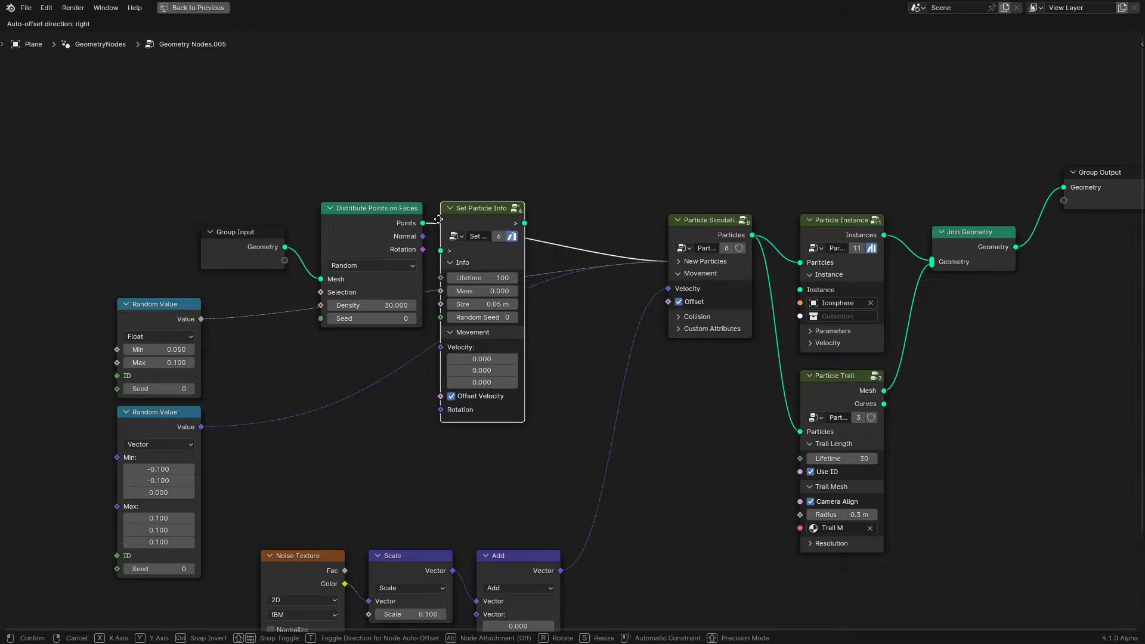
click(584, 235)
click(680, 263)
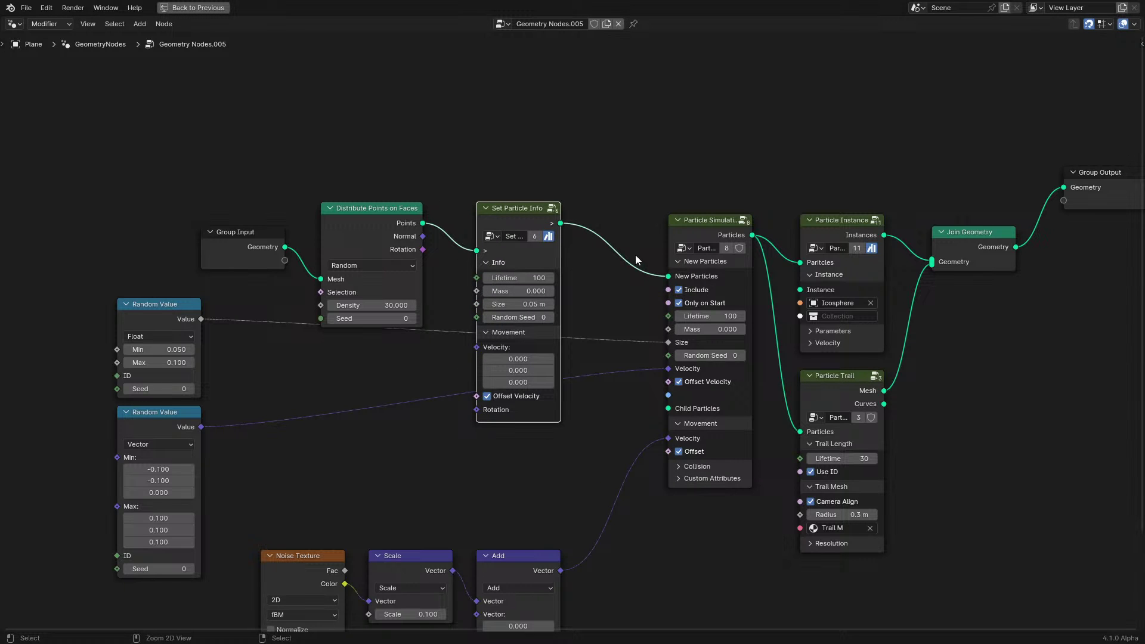
ctrl+right_drag(635, 256, 604, 378)
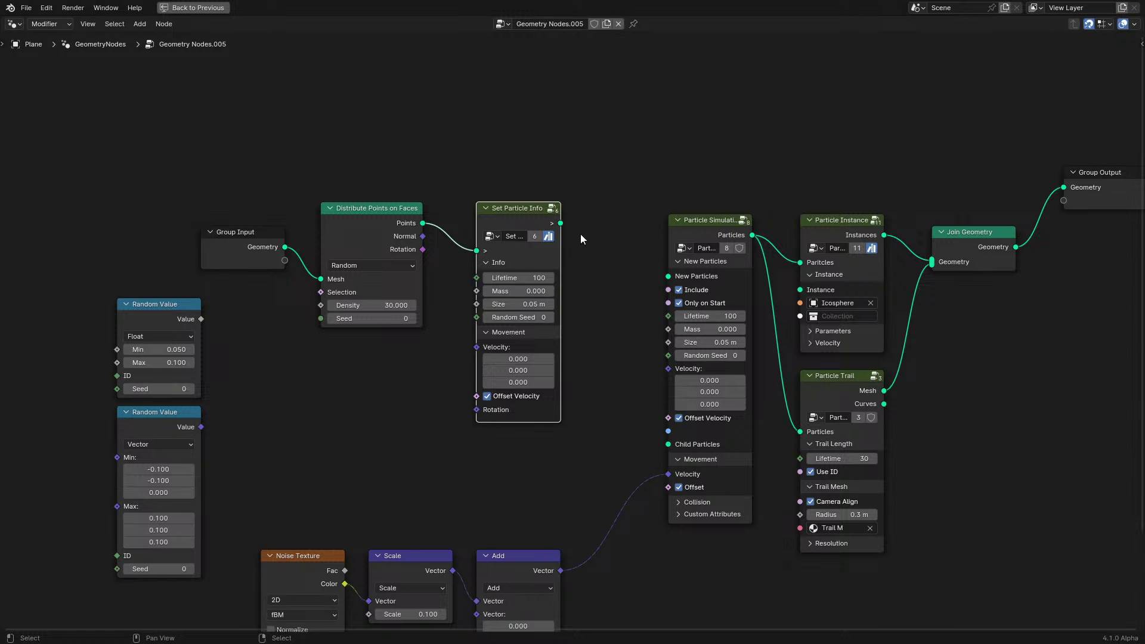
Delete the Set Particle Info node, reconnect the points, random size and random velocity to the New Particles inputs, and collapse the section
key(x)
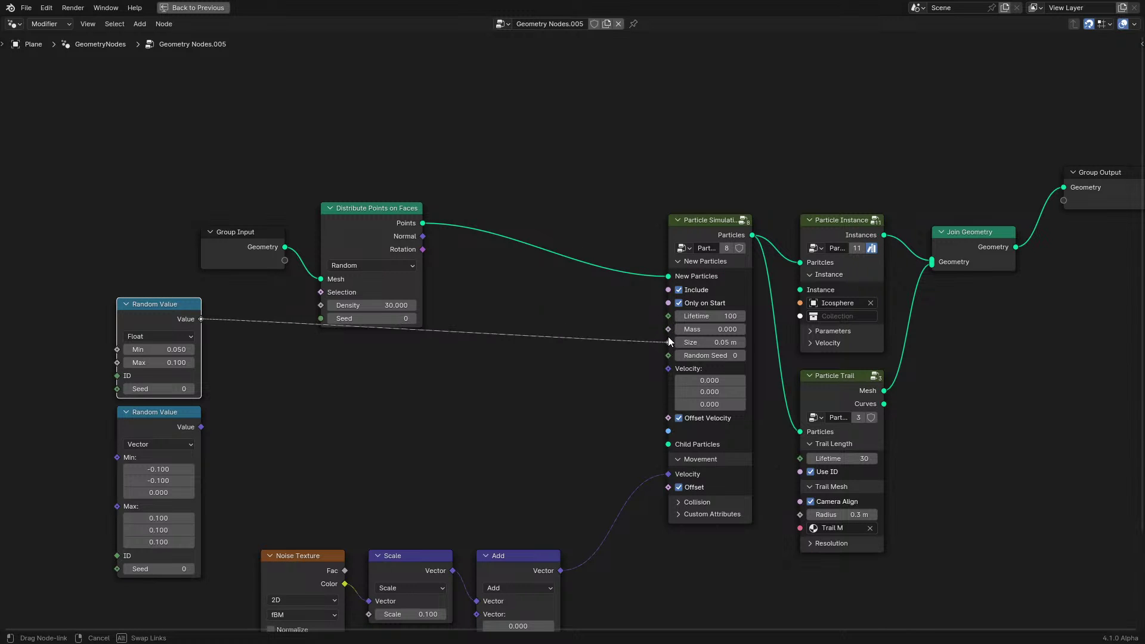
mouse_move(200, 427)
mouse_down()
mouse_move(652, 401)
mouse_move(668, 369)
mouse_up()
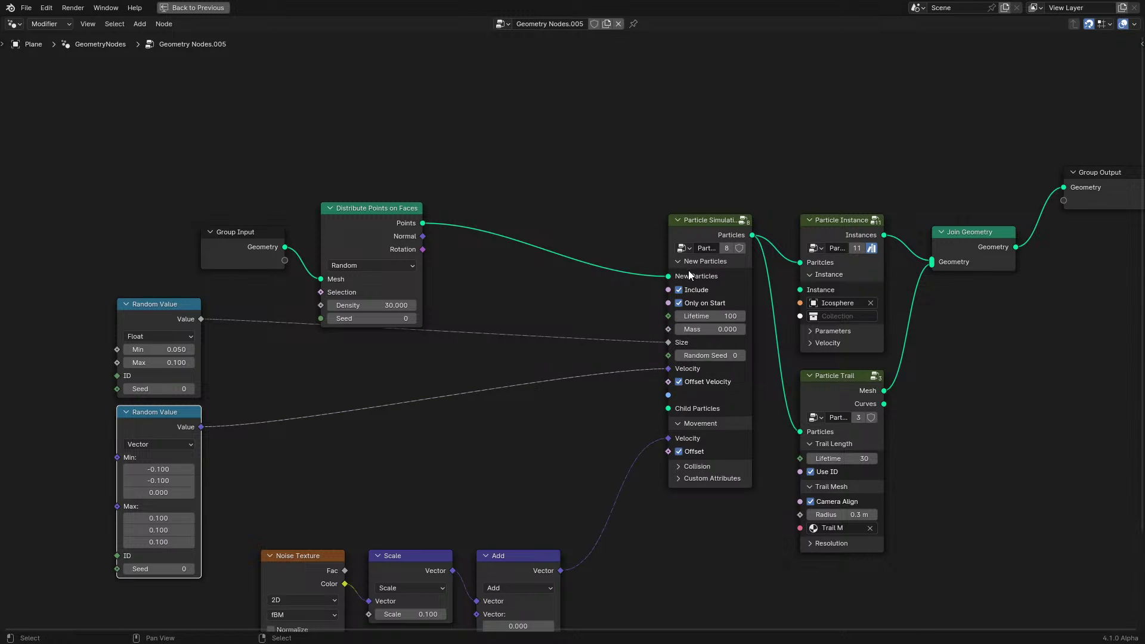
click(688, 262)
Restore the full workspace layout and play the simulation from the start while viewing the particles from different angles
key(ctrl+space)
middle_drag(132, 442, 272, 339)
middle_drag(310, 305, 260, 436)
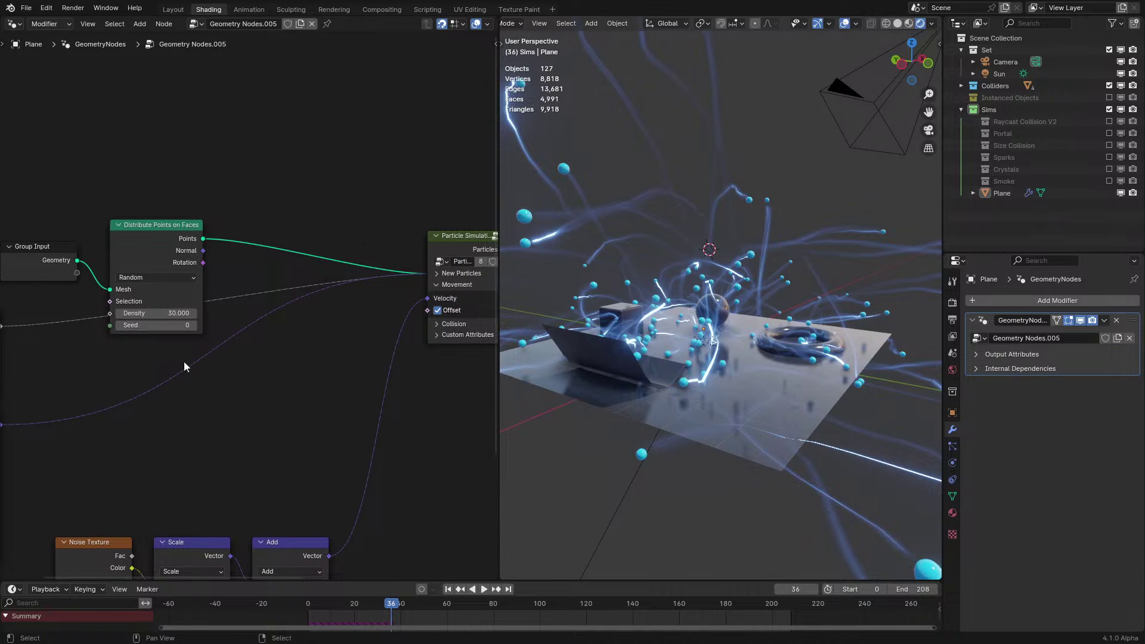
middle_drag(360, 428, 370, 298)
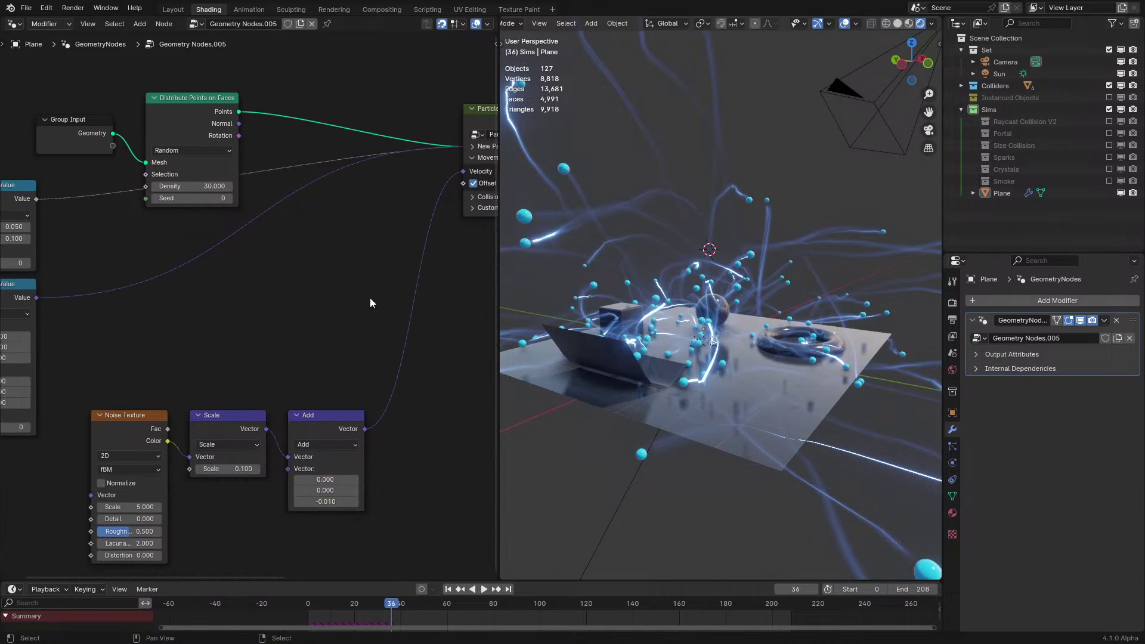
click(310, 607)
key(space)
middle_drag(312, 454, 331, 424)
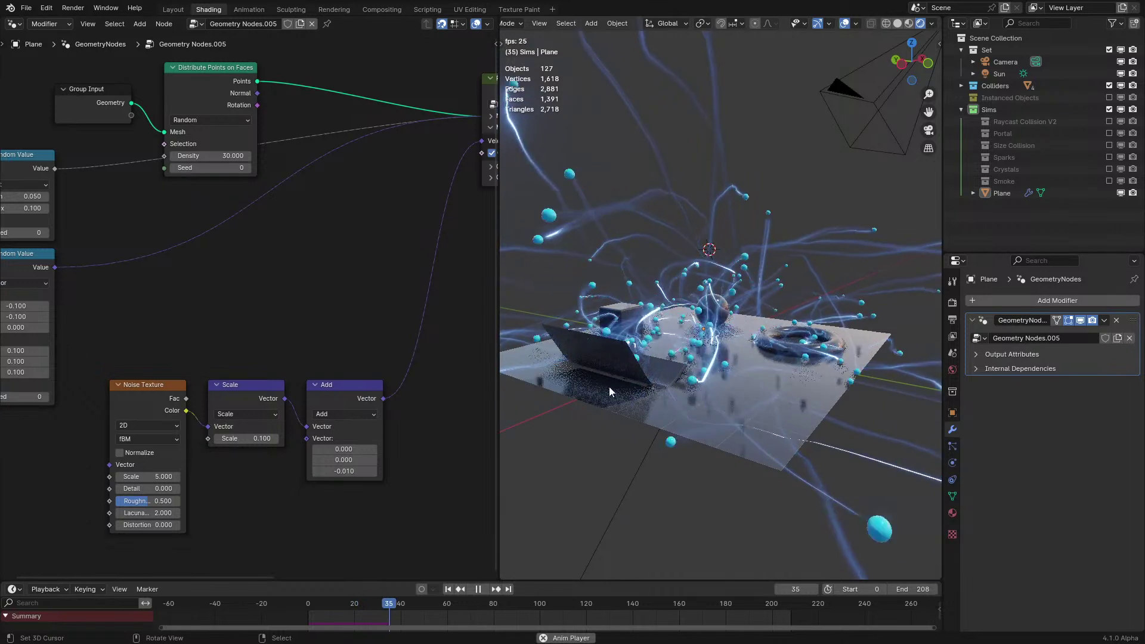
middle_drag(610, 386, 664, 403)
middle_drag(201, 461, 203, 439)
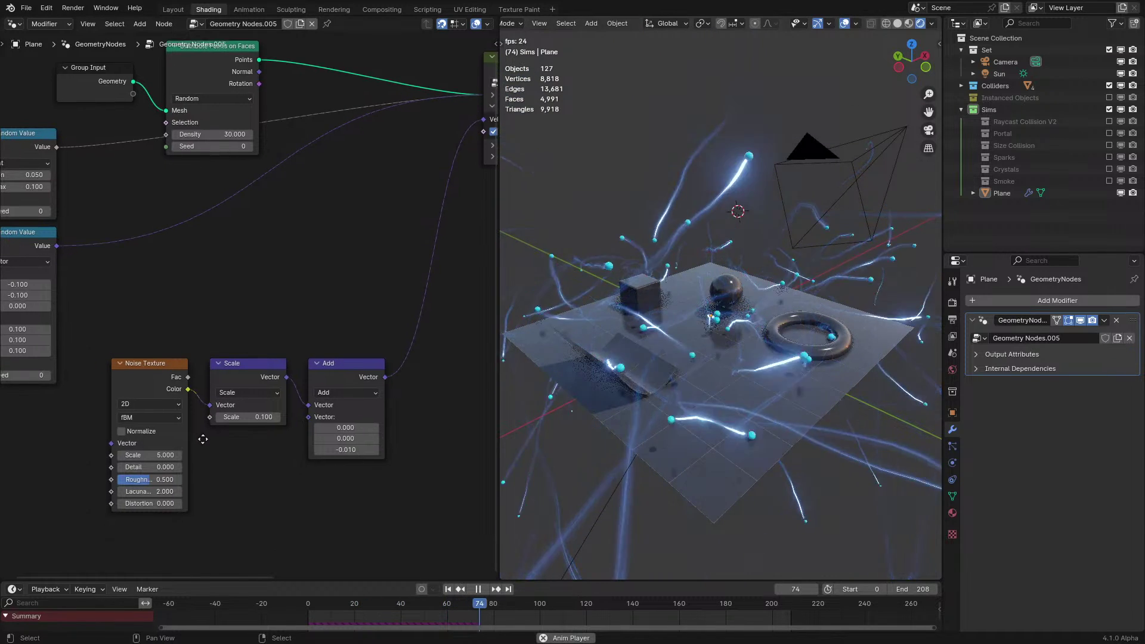
key(space)
Set the Scale node's factor after the Noise Texture to 0.01 and replay the simulation from the start
scroll(240, 435, up, 2)
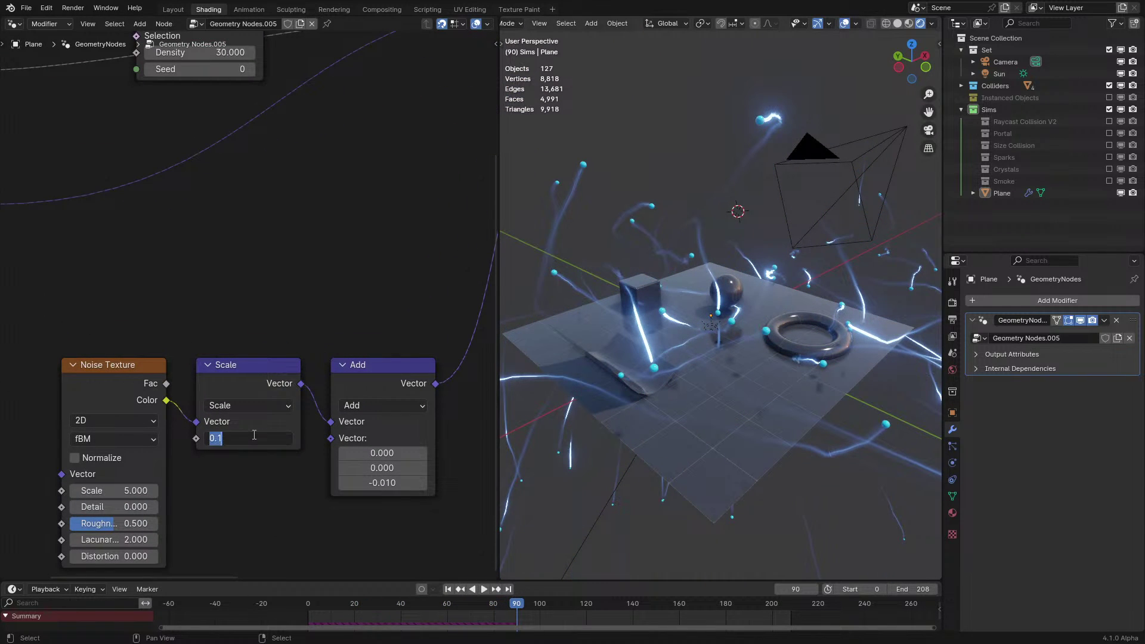
click(275, 613)
key(space)
middle_drag(537, 453, 779, 399)
key(space)
Set the noise Scale node's factor to 0.03 and replay the simulation from the start
scroll(779, 398, up, 3)
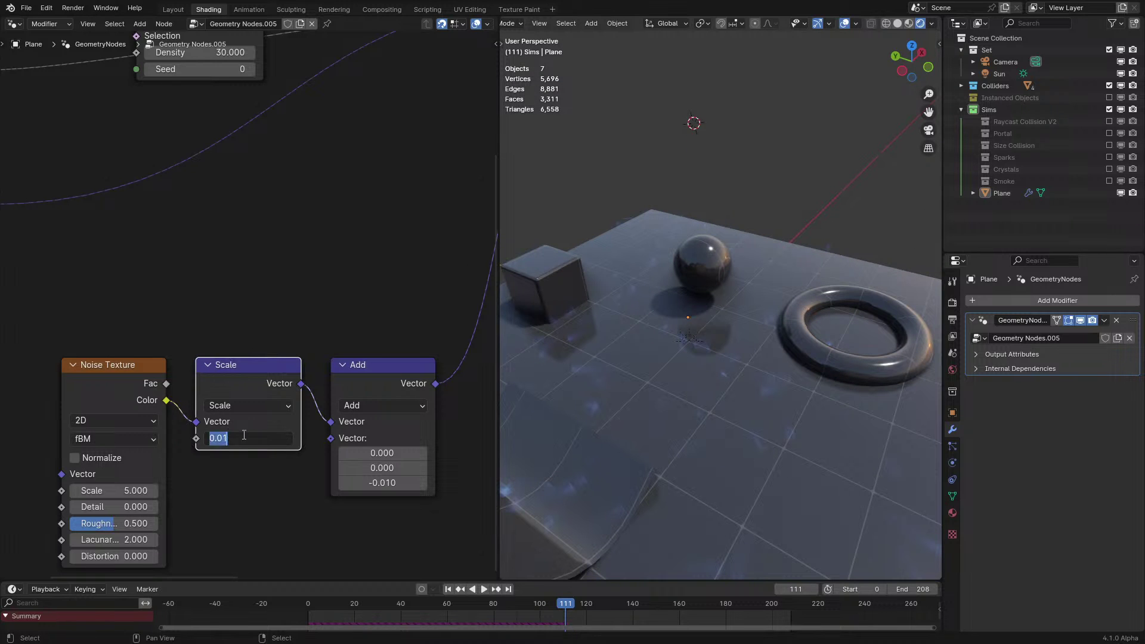
key(shift+Left)
key(space)
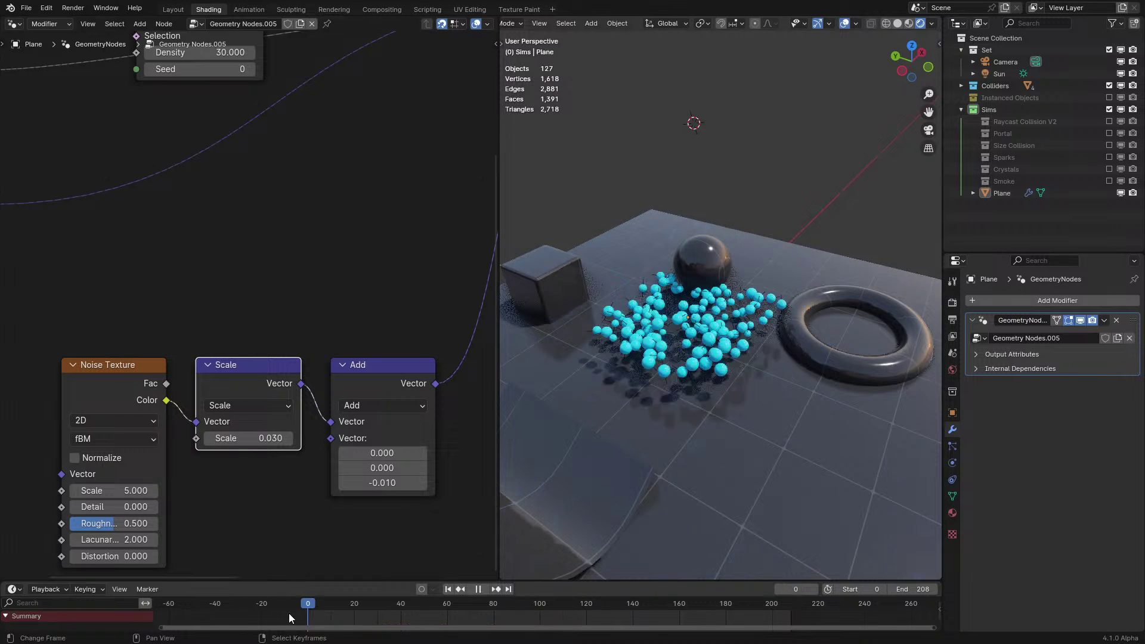
scroll(678, 334, down, 4)
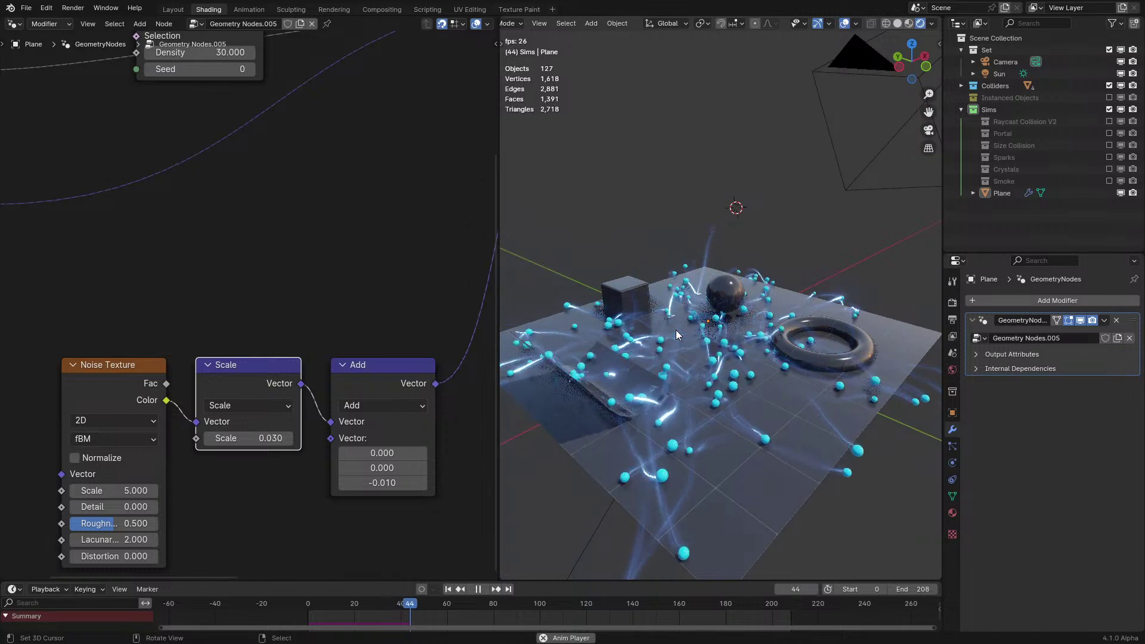
key(space)
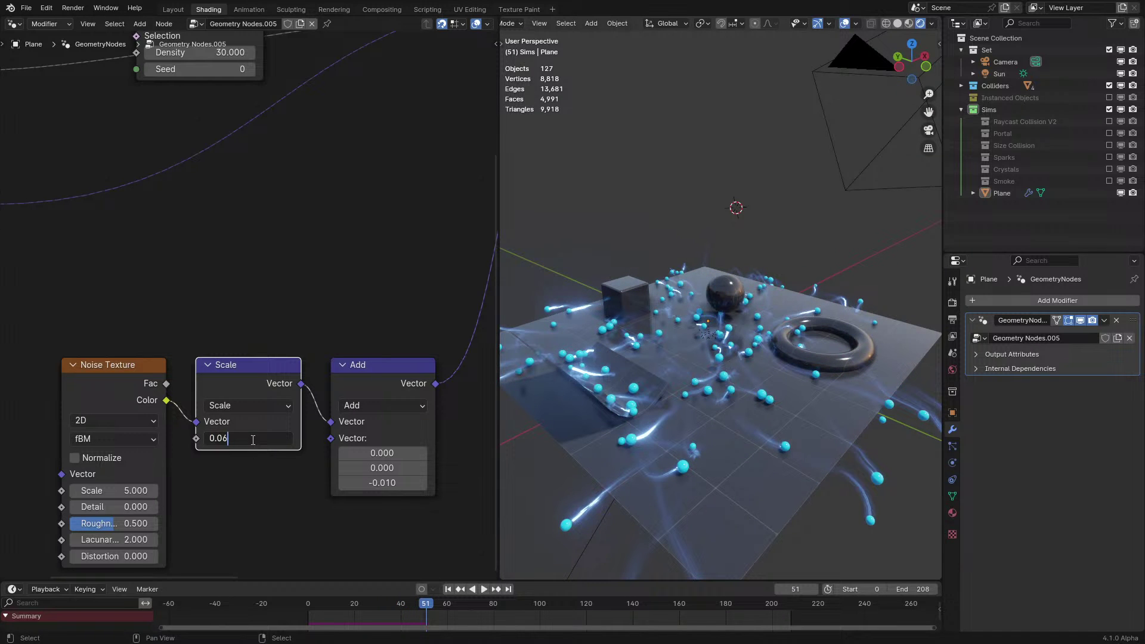
Set the noise Scale node's factor to 0.06 and play the simulation from a lower viewing angle
click(272, 615)
key(space)
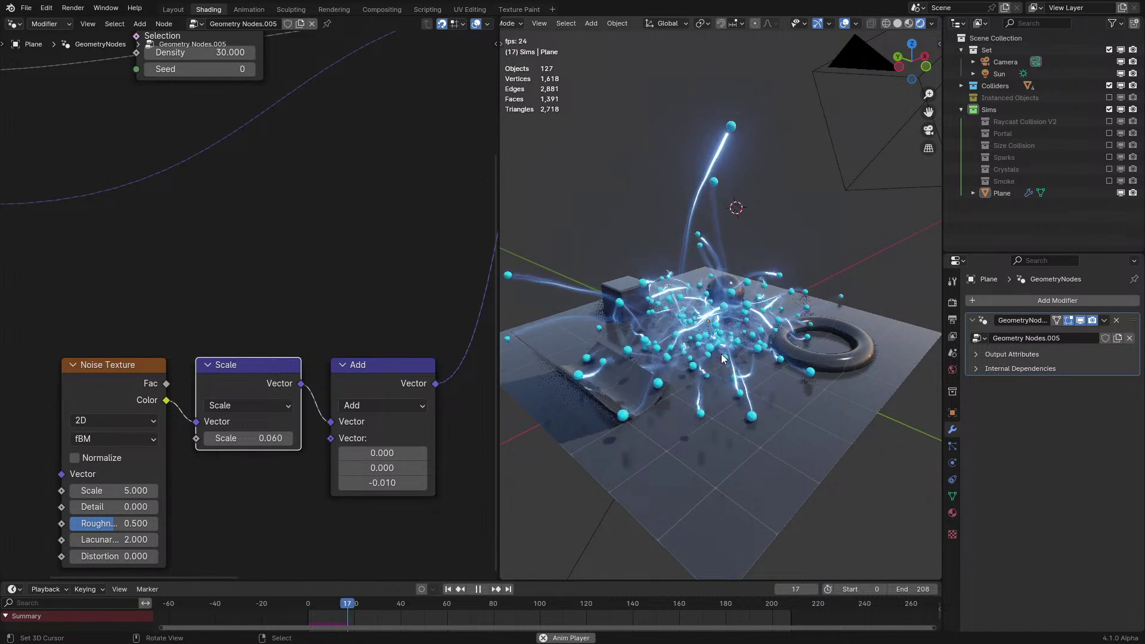
middle_drag(711, 360, 834, 332)
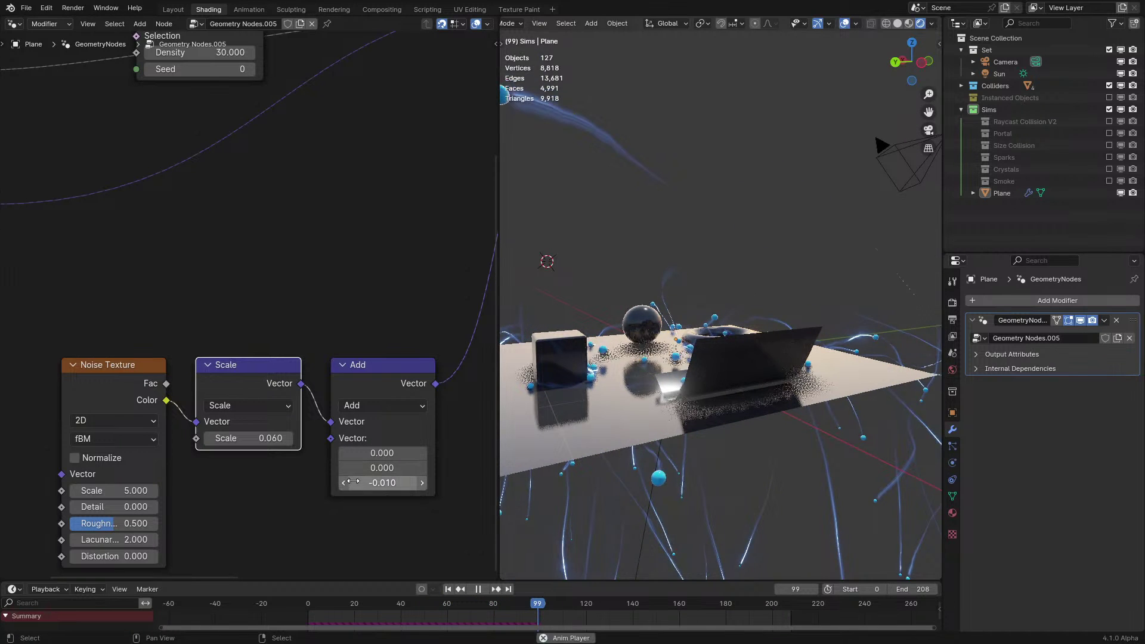
Stop and rewind playback, and cut the links from Scale to Add and from Add to the Particle Simulation's Movement velocity
ctrl+right_drag(327, 358, 307, 427)
key(space)
click(283, 605)
scroll(358, 227, down, 6)
middle_drag(406, 175, 265, 338)
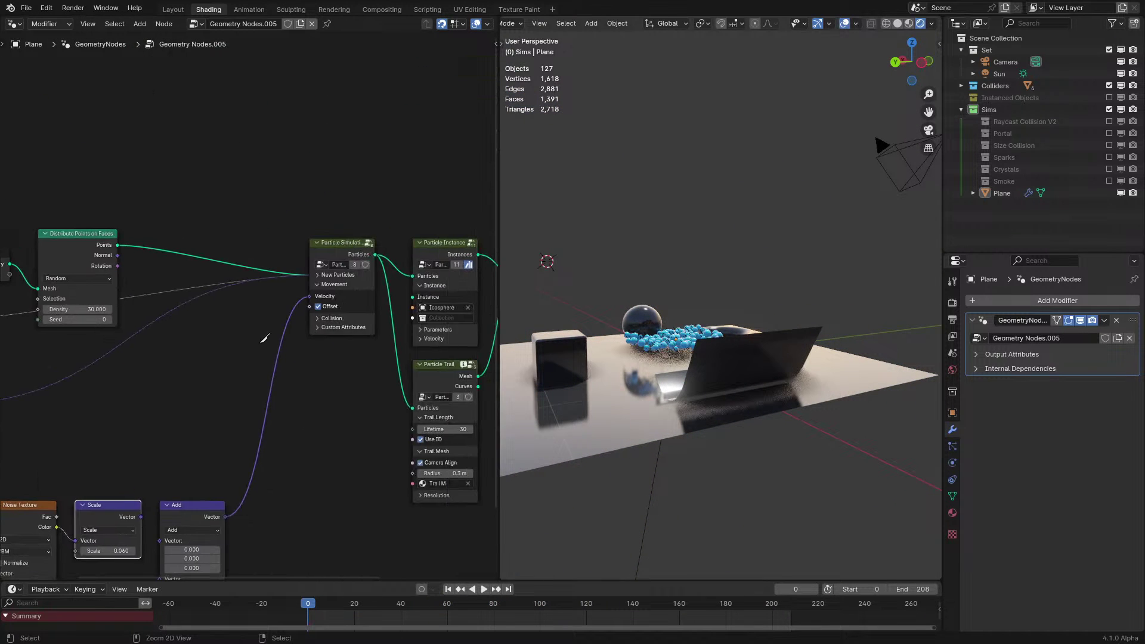
ctrl+right_drag(264, 338, 301, 352)
scroll(364, 325, up, 5)
Play the simulation briefly without the noise and set the Y component of the Particle Simulation's Movement velocity to 0.01
key(space)
middle_drag(841, 382, 675, 403)
key(space)
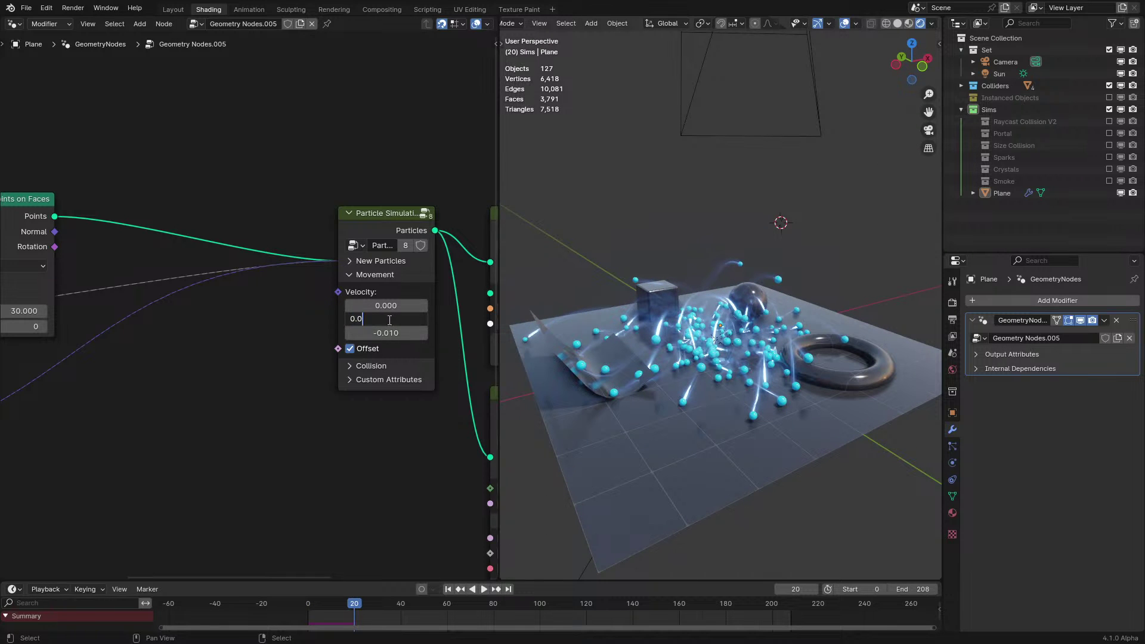
key(minus)
key(minus)
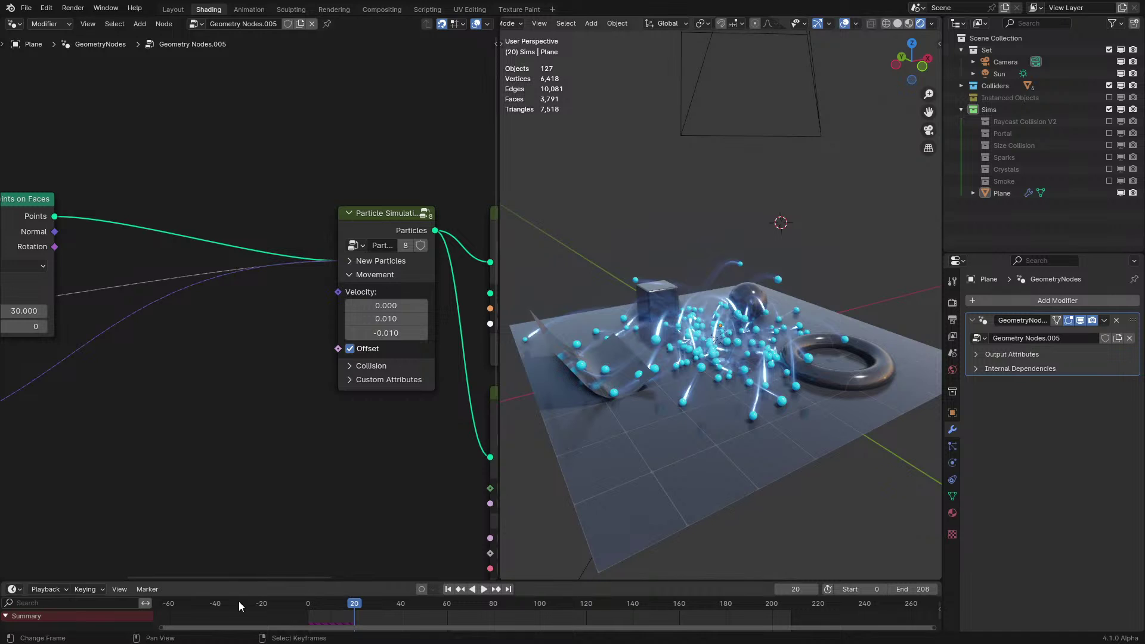
Replay the simulation from the start and examine the particles' drift and collisions with the objects from several angles
click(239, 603)
key(space)
middle_drag(714, 362, 690, 396)
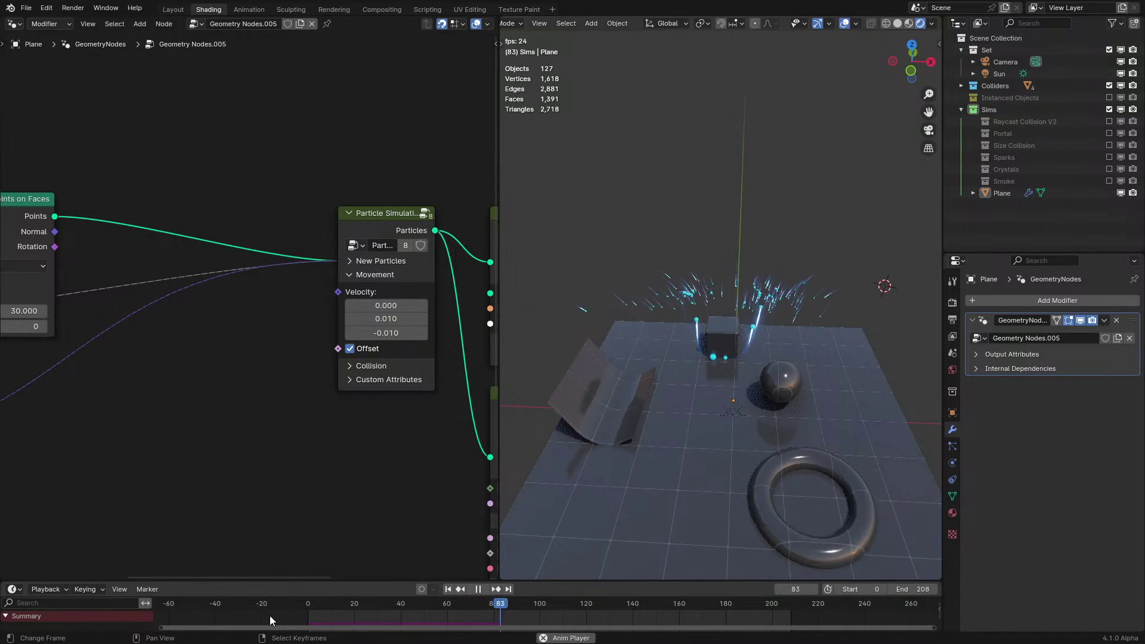
key(shift+Left)
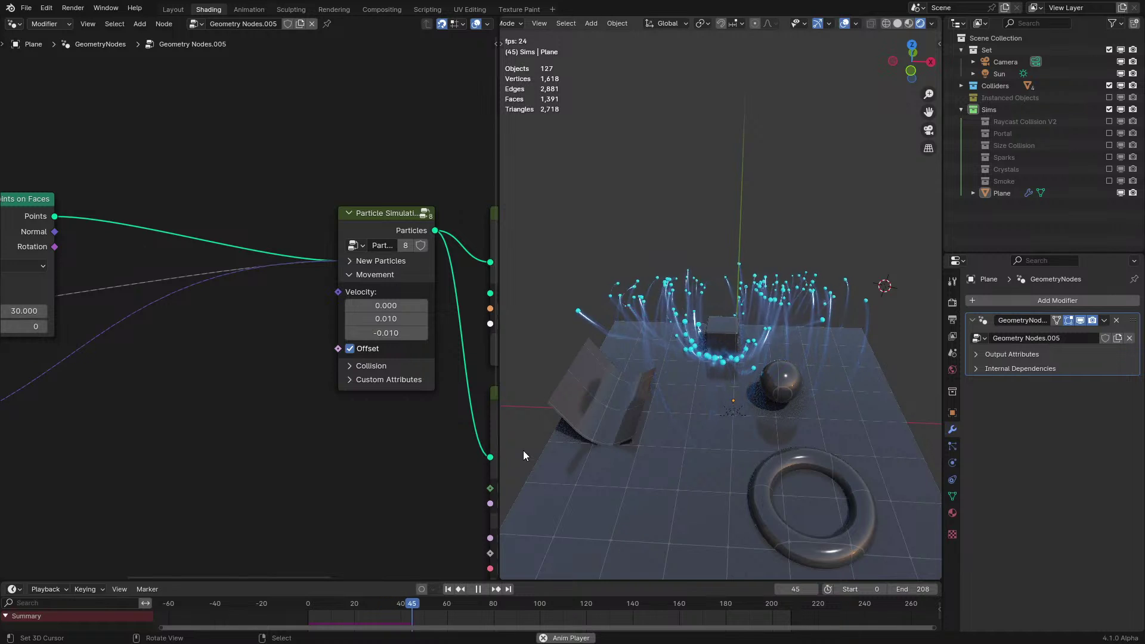
middle_drag(523, 456, 606, 391)
click(256, 607)
shift+middle_drag(662, 505, 574, 492)
key(space)
Disconnect Particle Instance from Join Geometry and play the simulation from the start with only the trails
scroll(317, 346, down, 3)
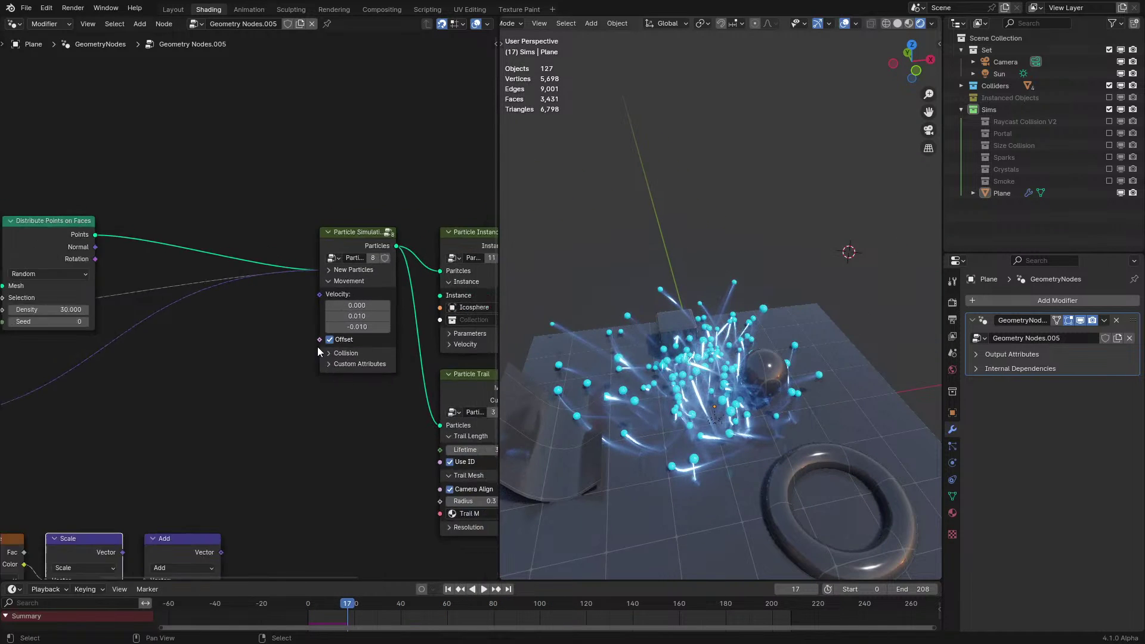
scroll(318, 346, down, 1)
middle_drag(317, 346, 159, 345)
key(shift+Left)
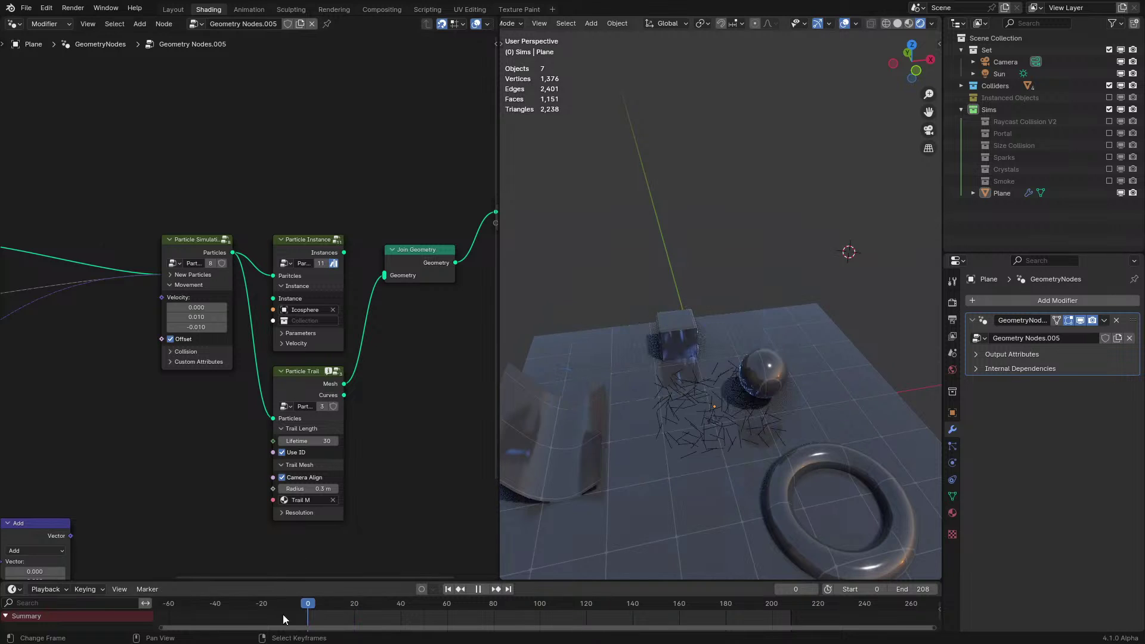
key(space)
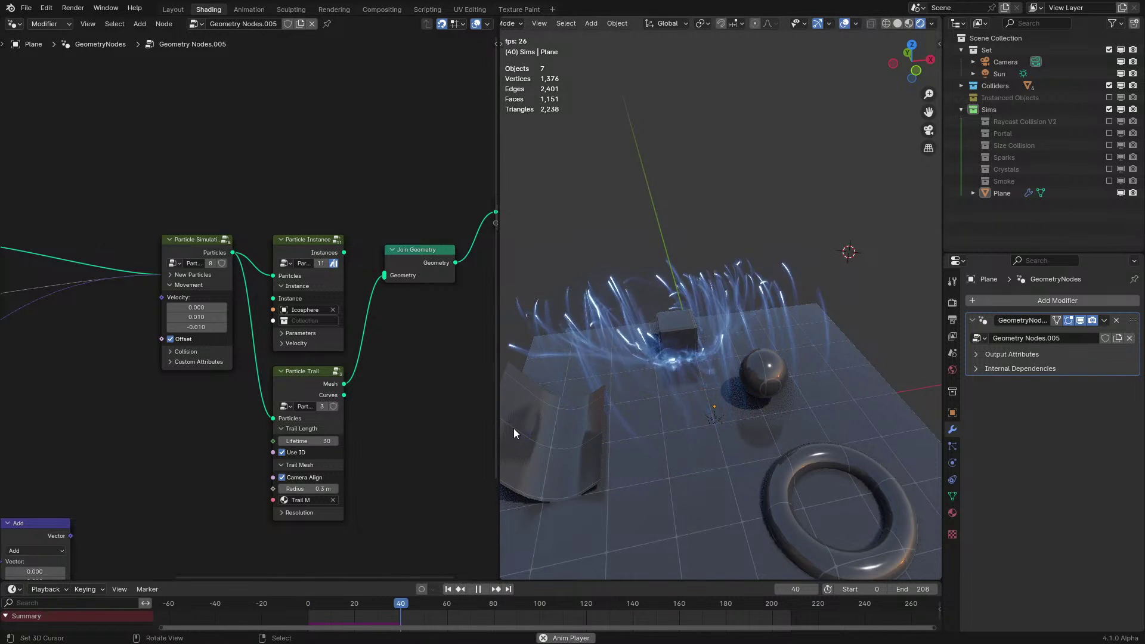
key(Escape)
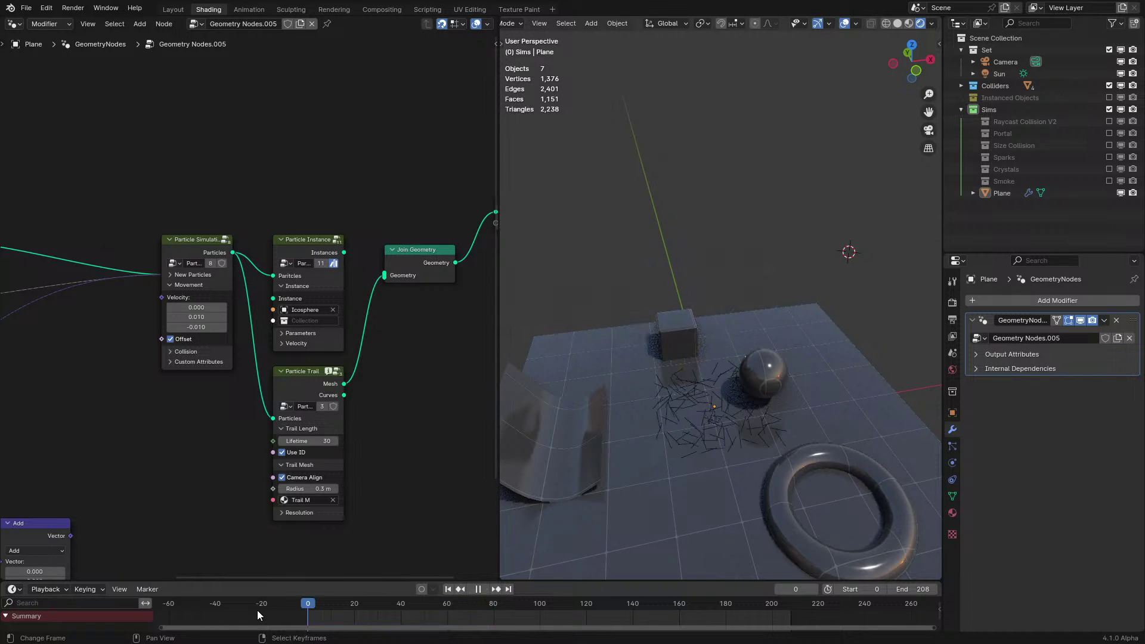
Turn off Only on Start for the Particle Simulation's new particles so that emission is continuous
middle_drag(114, 269, 343, 320)
key(ctrl+space)
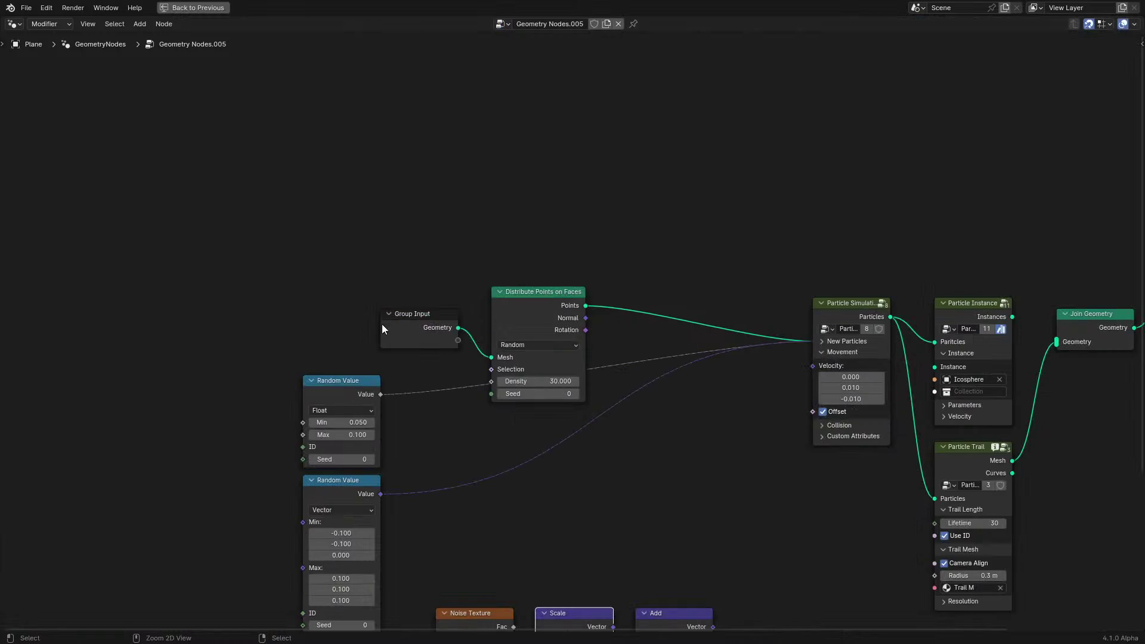
scroll(830, 342, up, 1)
click(865, 343)
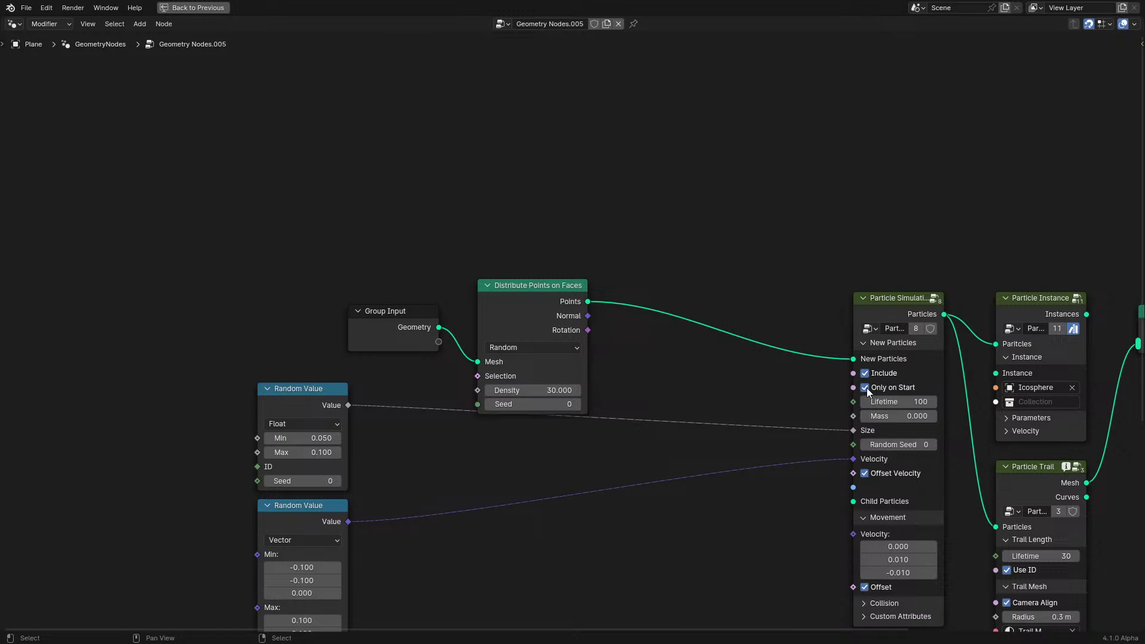
Add a Scene Time node and connect its Frame output to the Seed of Distribute Points on Faces
drag(479, 405, 342, 366)
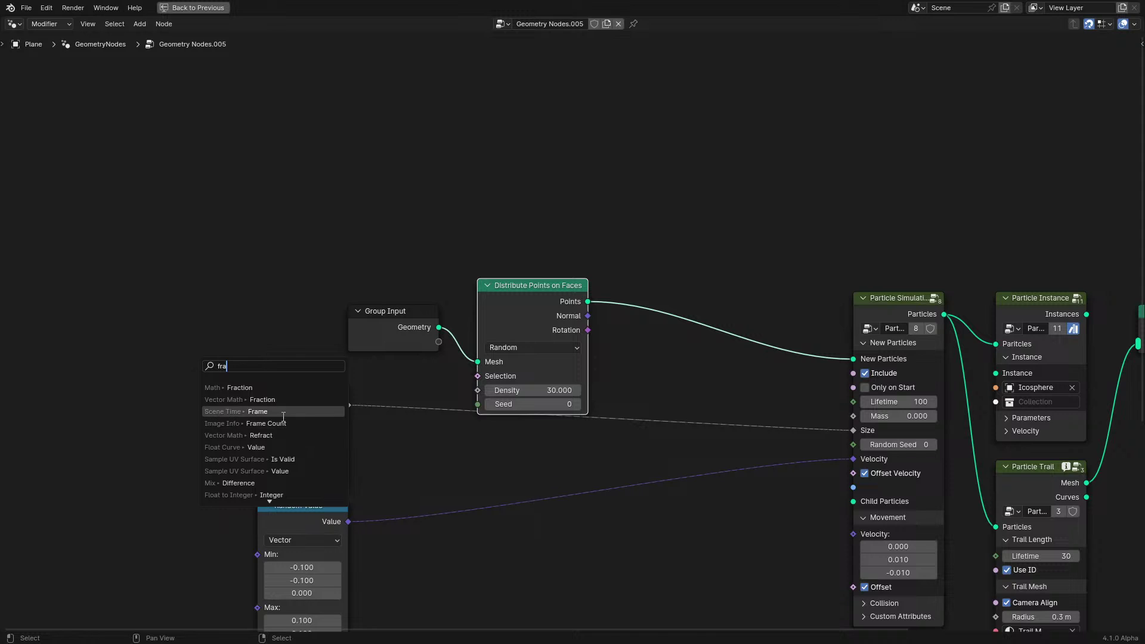
click(258, 412)
click(419, 444)
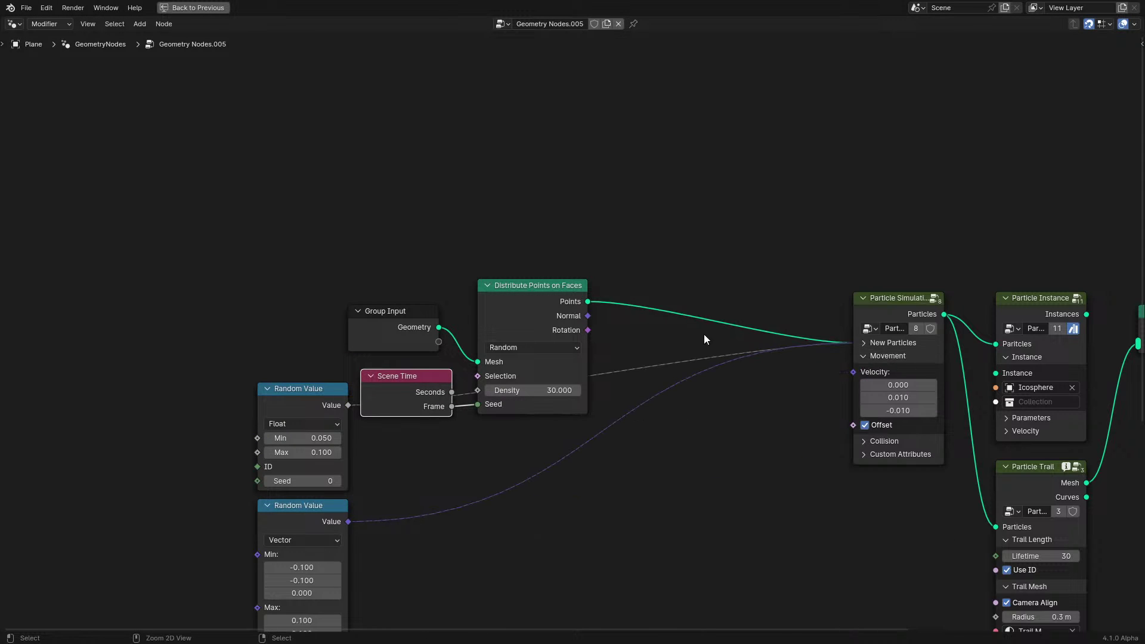
Play the continuously emitting simulation and examine the trails from several angles
key(ctrl+space)
key(space)
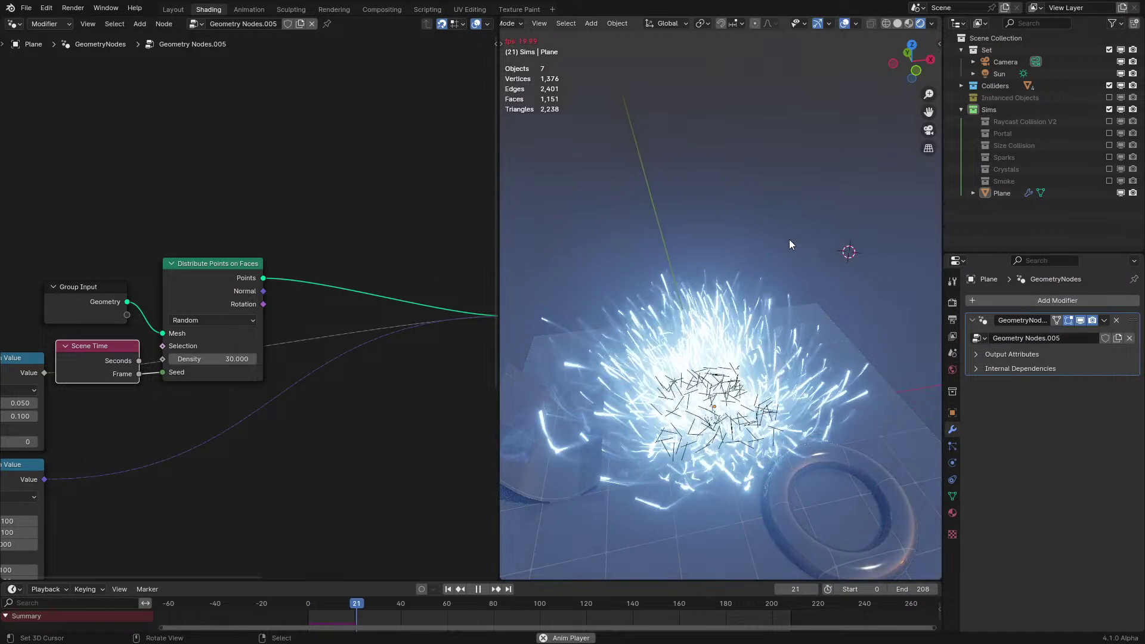
key(space)
middle_drag(597, 309, 747, 263)
key(space)
key(space)
shift+middle_drag(742, 323, 756, 307)
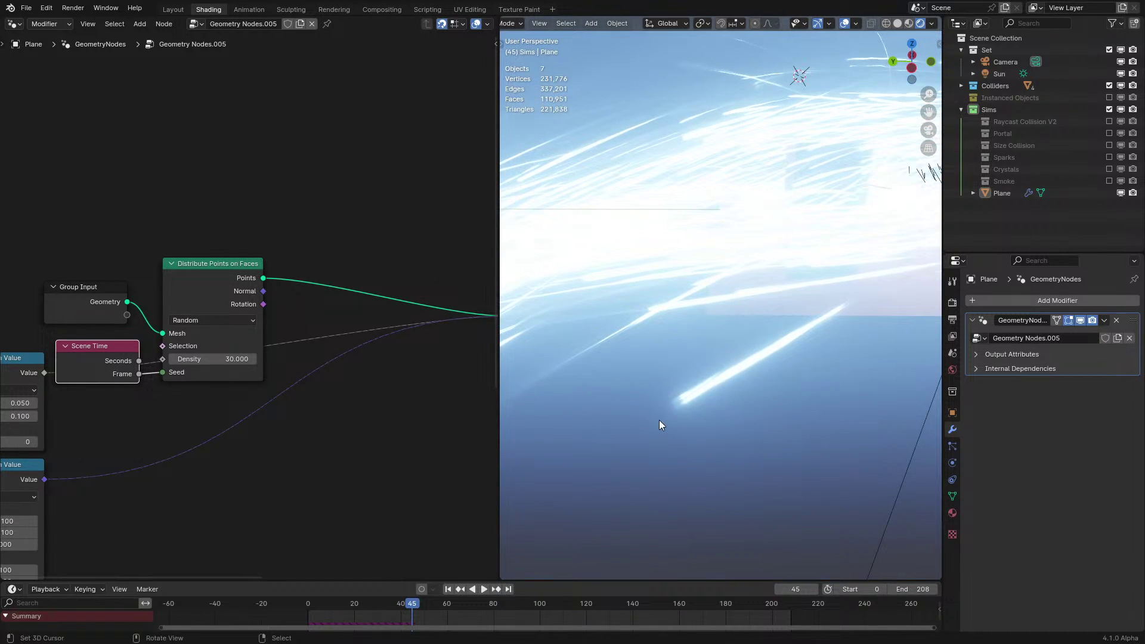
scroll(691, 414, down, 5)
middle_drag(810, 216, 752, 276)
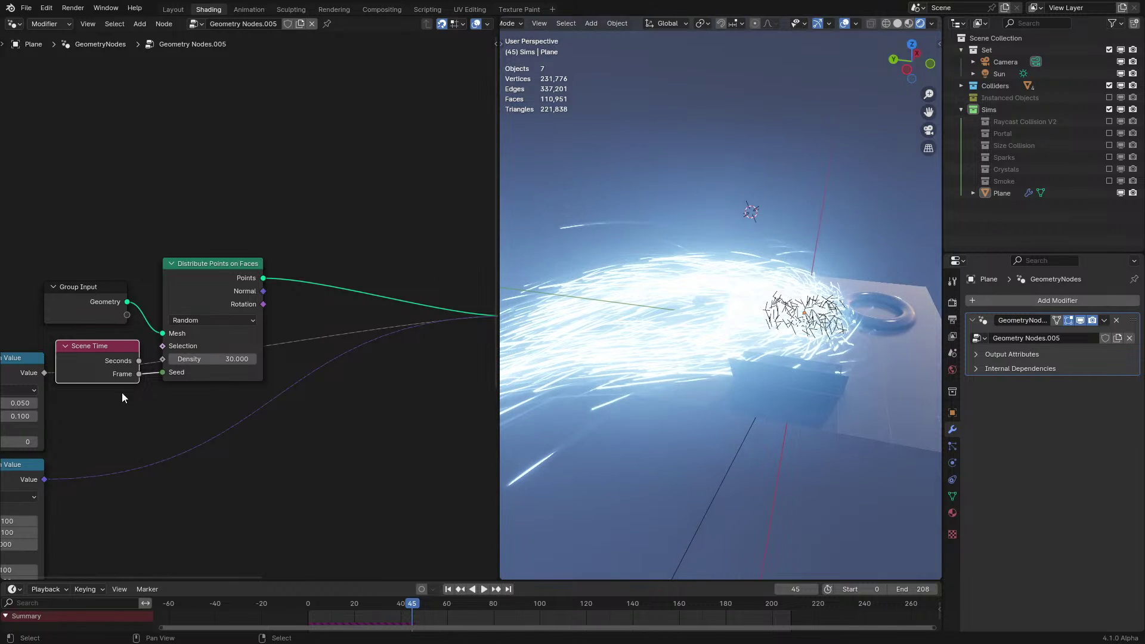
Set the density of Distribute Points on Faces to 3 and replay the simulation from the start
middle_drag(123, 397, 241, 374)
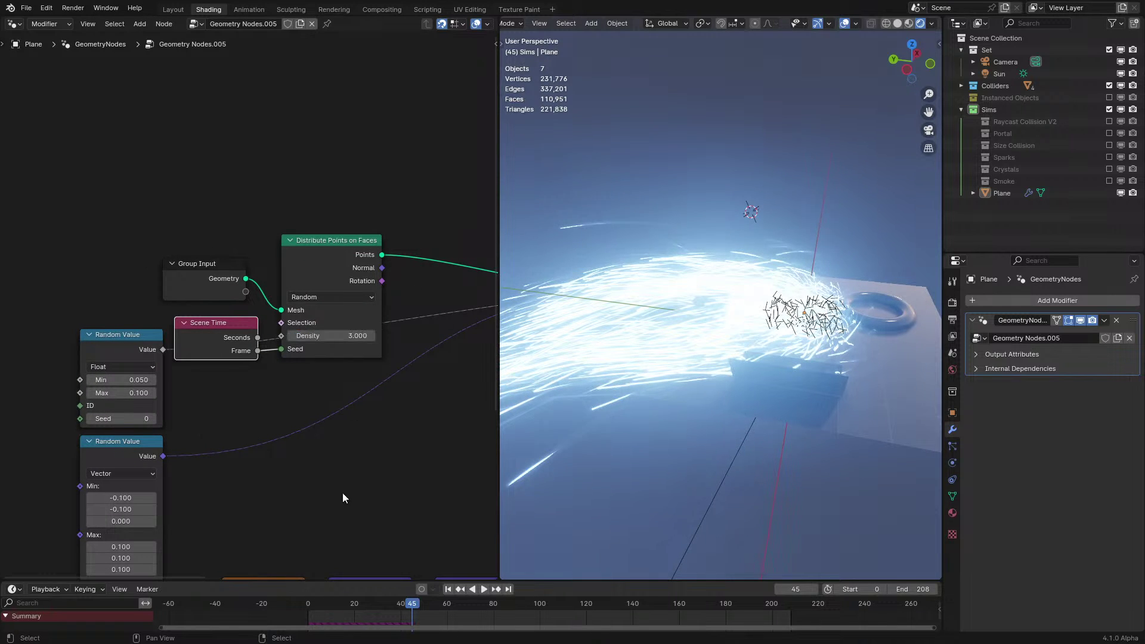
key(shift+Left)
key(space)
middle_drag(839, 237, 697, 266)
scroll(707, 256, up, 1)
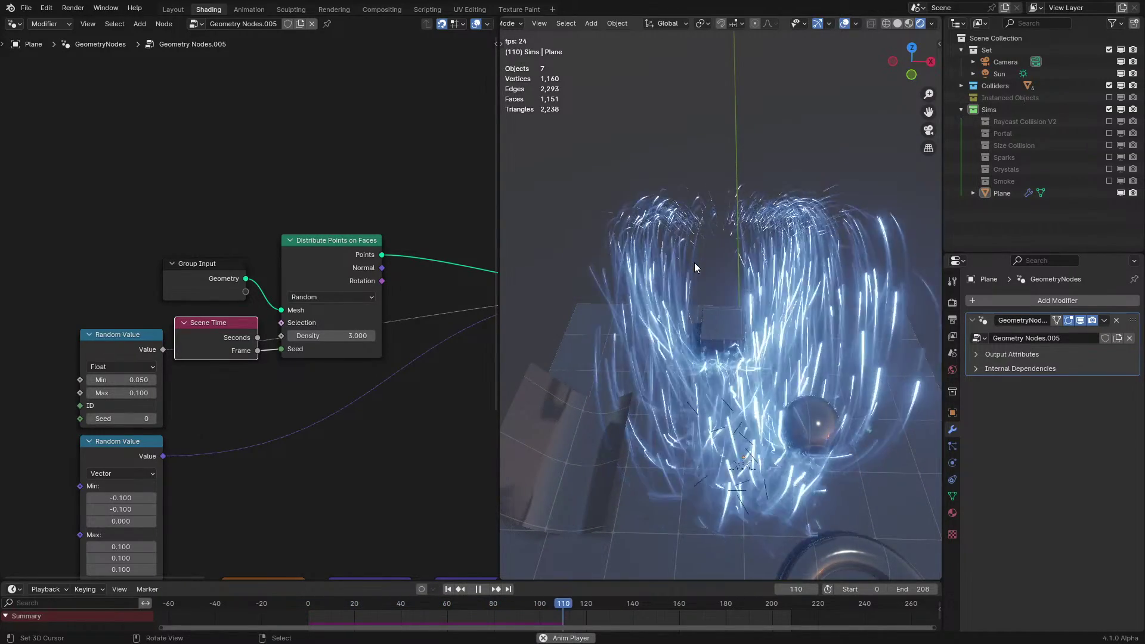
key(space)
Reconnect Particle Instance's Instances output to Join Geometry and play the simulation with both particles and trails
scroll(384, 442, down, 2)
middle_drag(384, 442, 0, 375)
scroll(244, 331, up, 4)
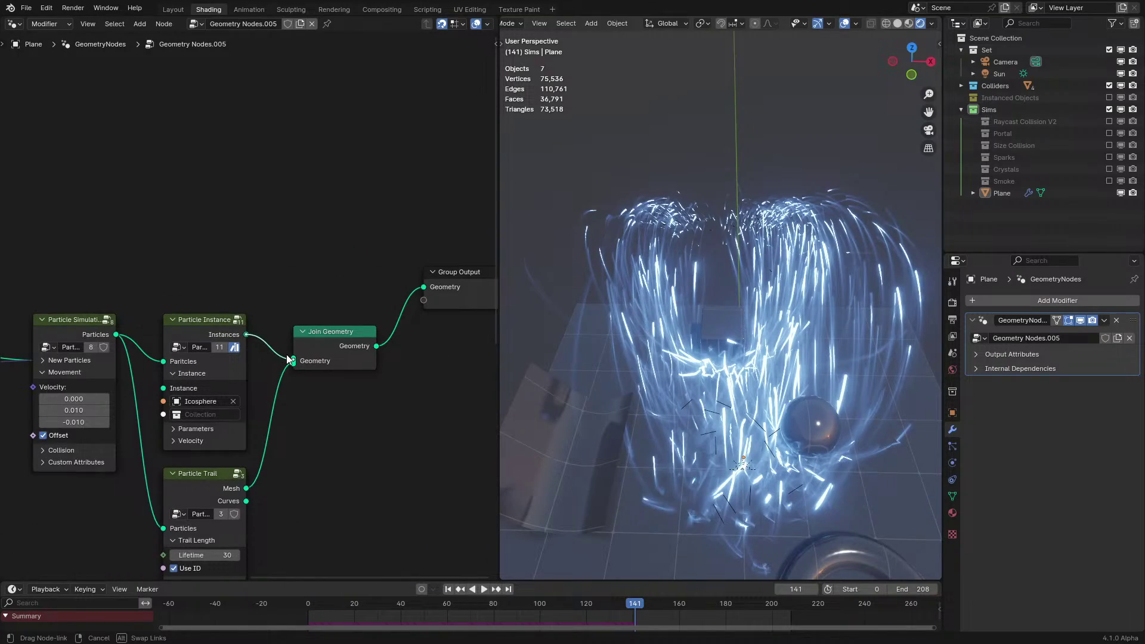
drag(286, 354, 293, 361)
key(space)
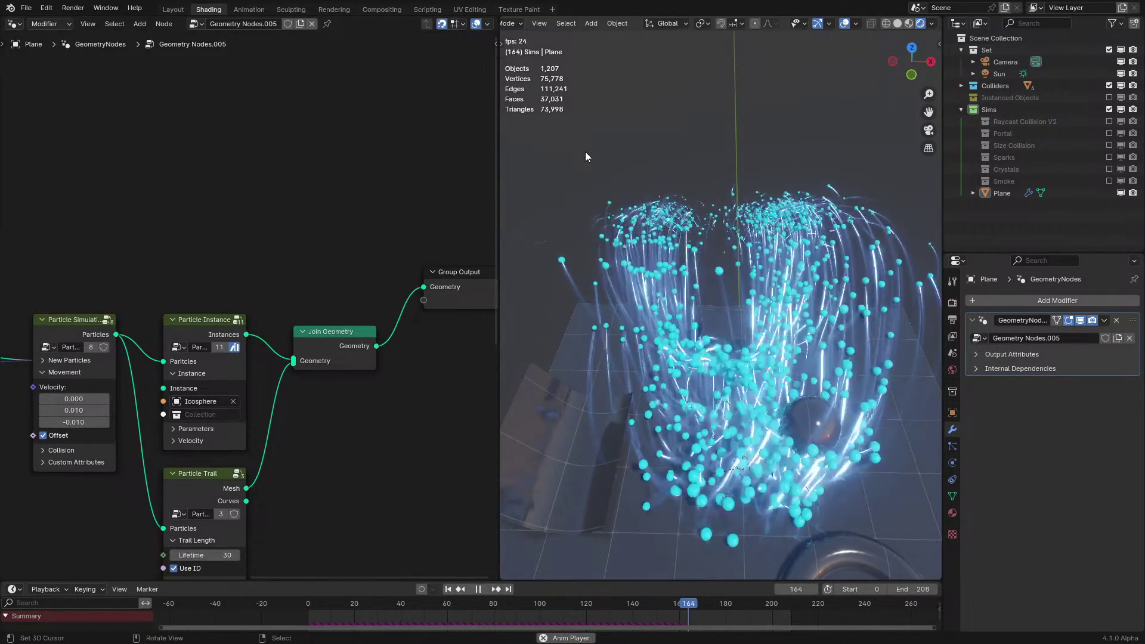
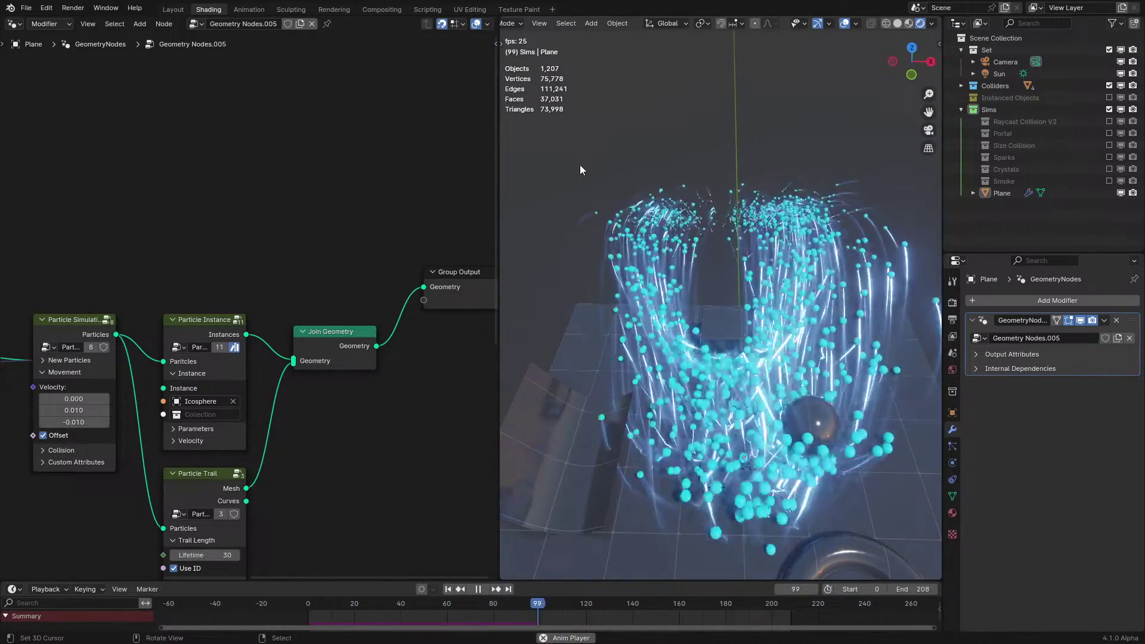
key(space)
Switch to solid shading, connect the Particle Simulation's Particles output directly to Group Output, and play the raw points
key(z)
drag(117, 334, 424, 287)
key(space)
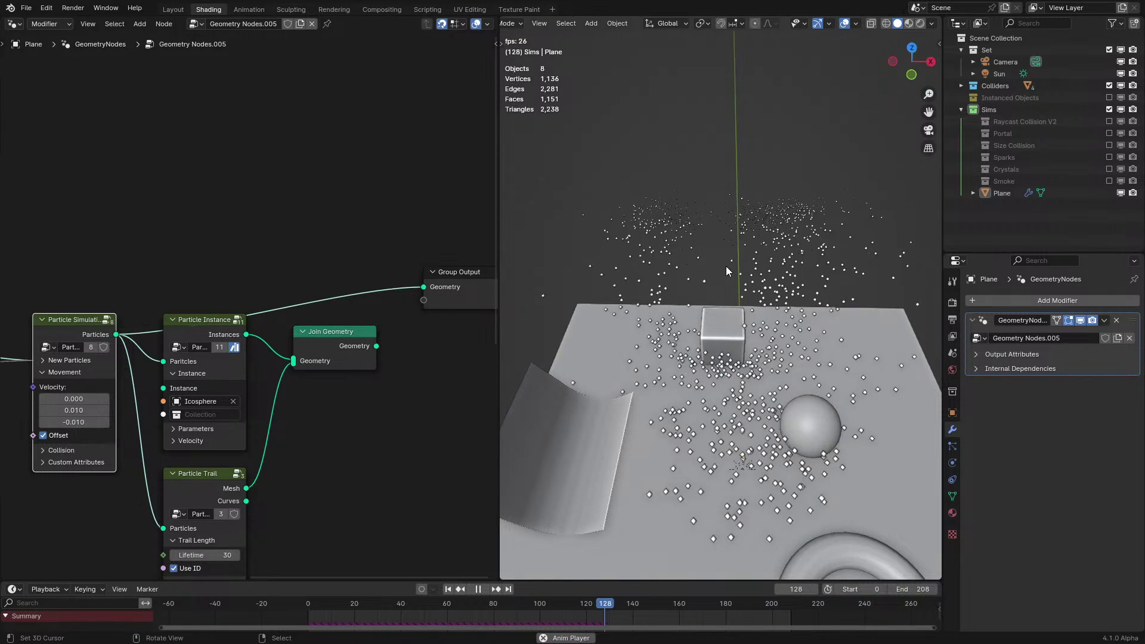
key(space)
middle_drag(727, 268, 787, 297)
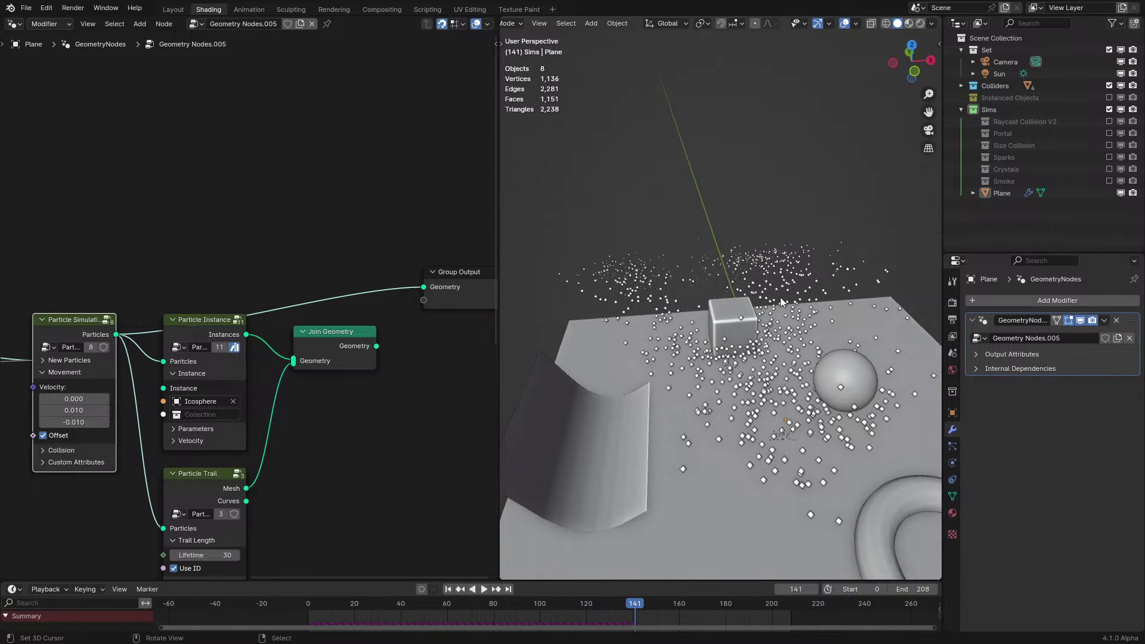
scroll(781, 302, up, 2)
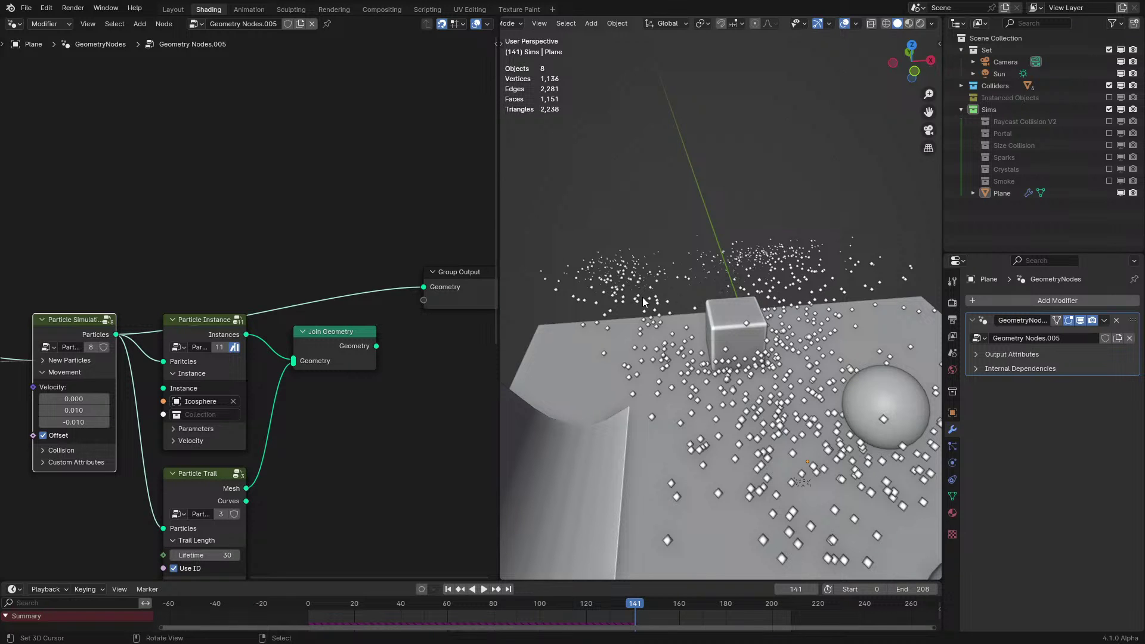
Examine the Particle Simulation and Particle Instance nodes with the point output, and open the scene's render settings with Bloom
middle_drag(118, 392, 287, 361)
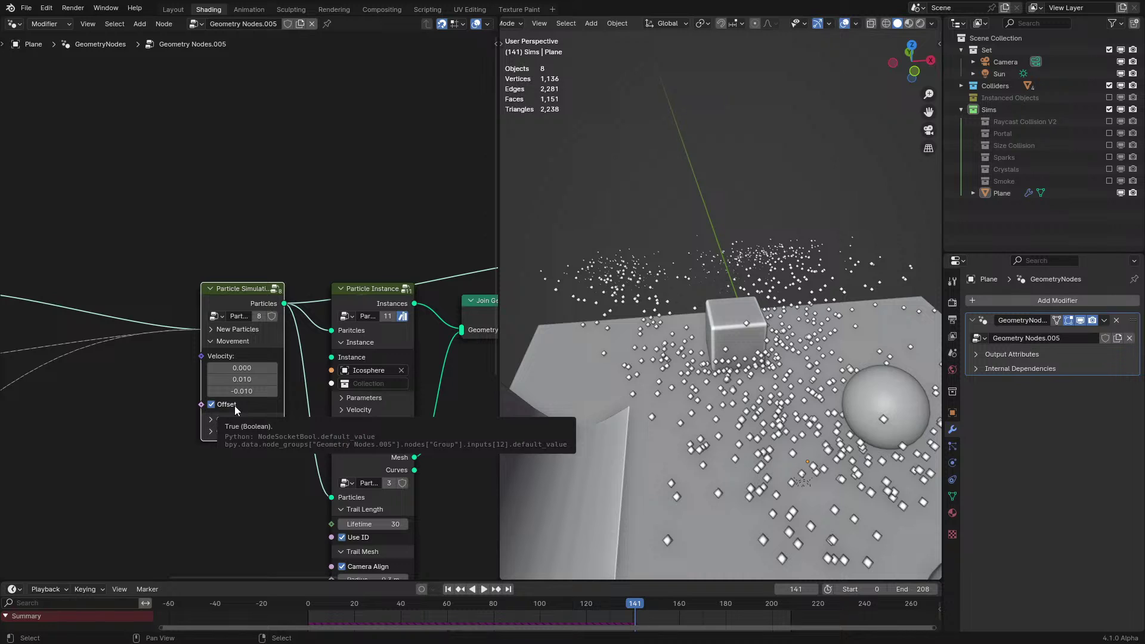
middle_drag(301, 286, 241, 320)
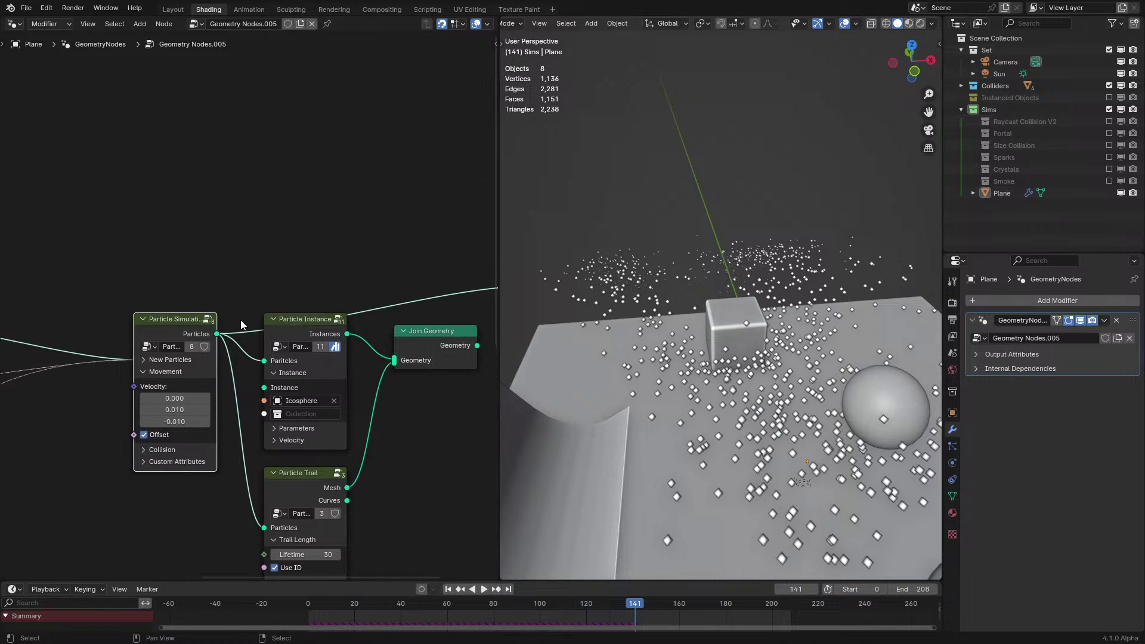
scroll(263, 321, up, 2)
click(322, 347)
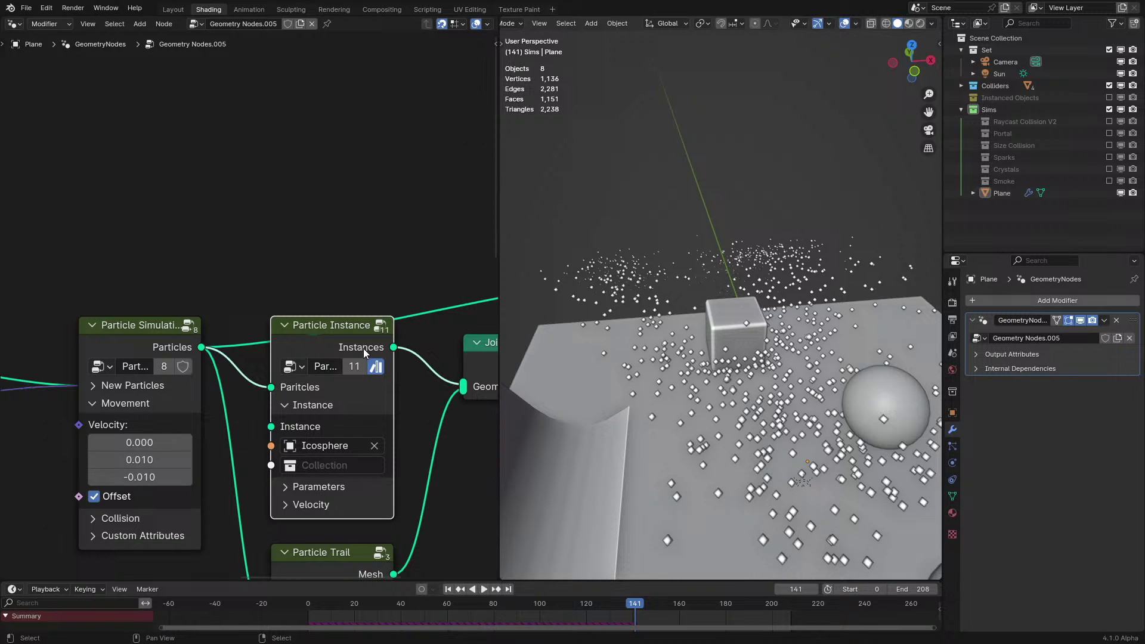
scroll(363, 349, down, 2)
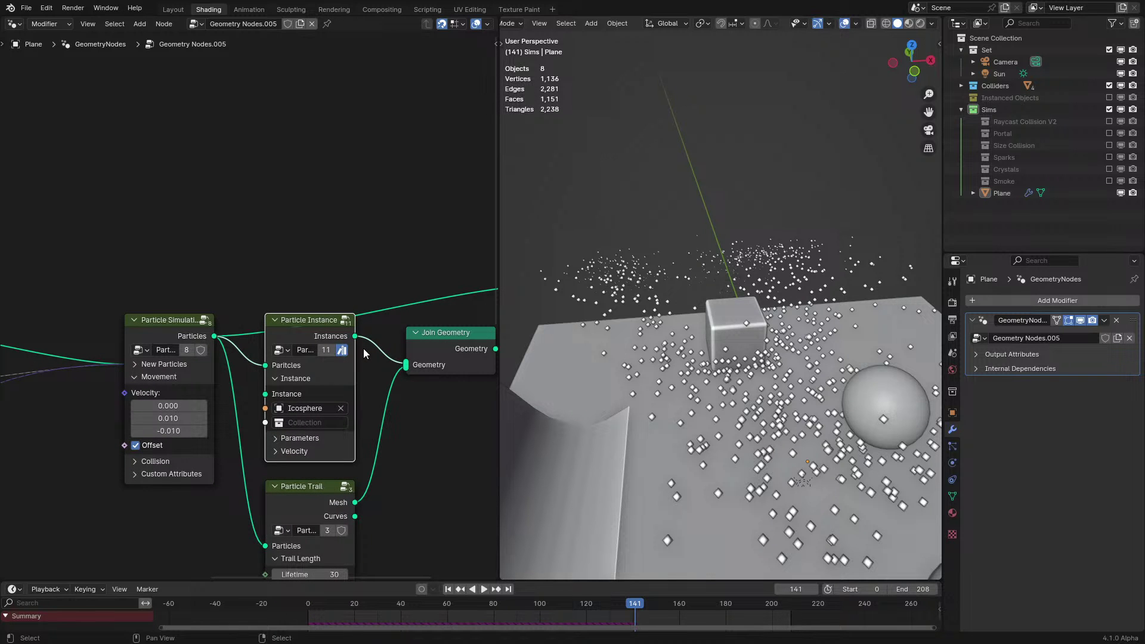
middle_drag(685, 358, 697, 355)
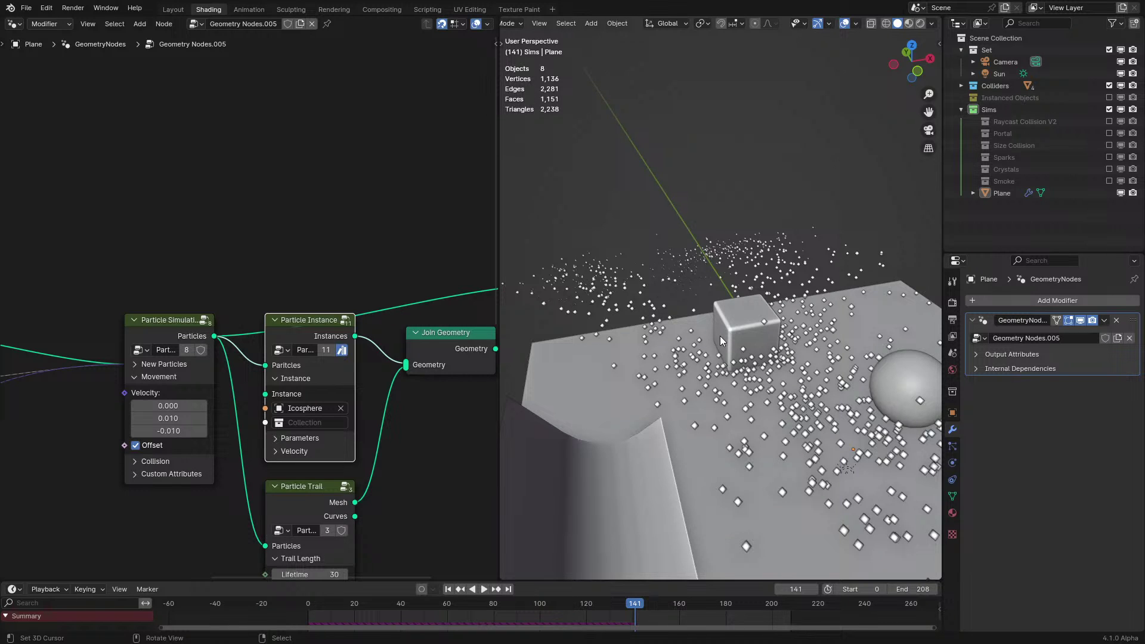
click(953, 303)
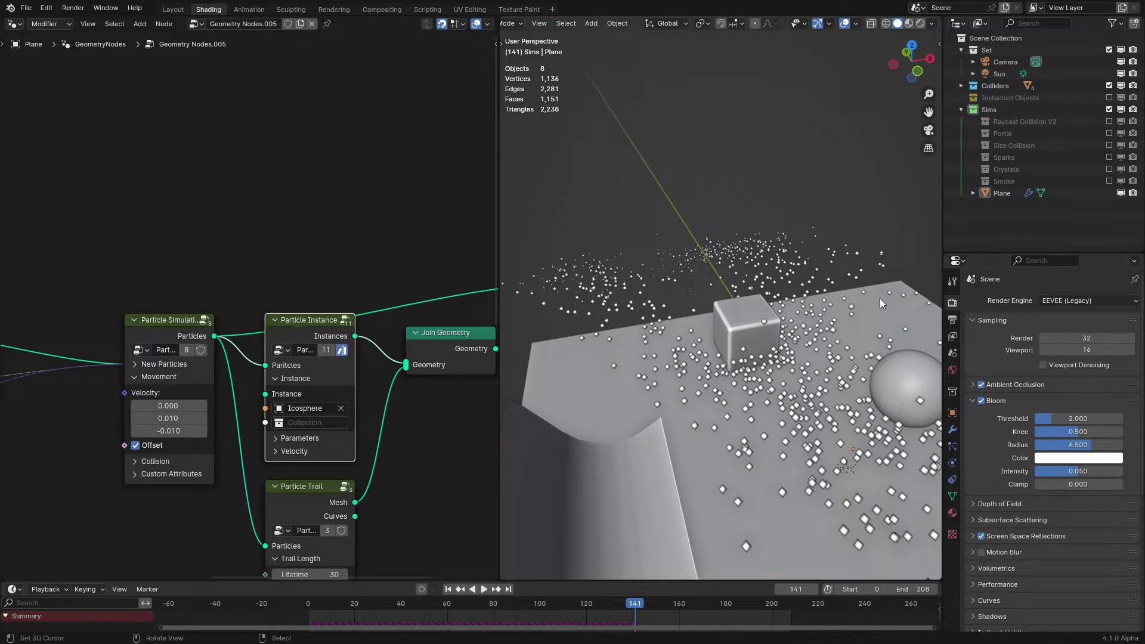
middle_drag(389, 329, 306, 306)
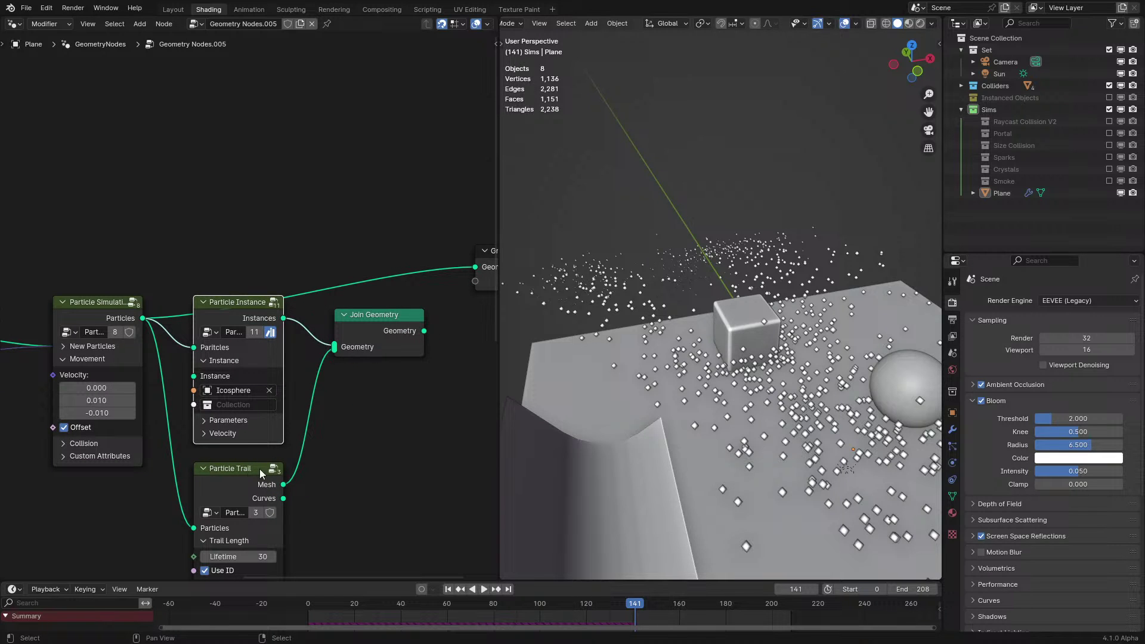
shift+middle_drag(895, 328, 831, 286)
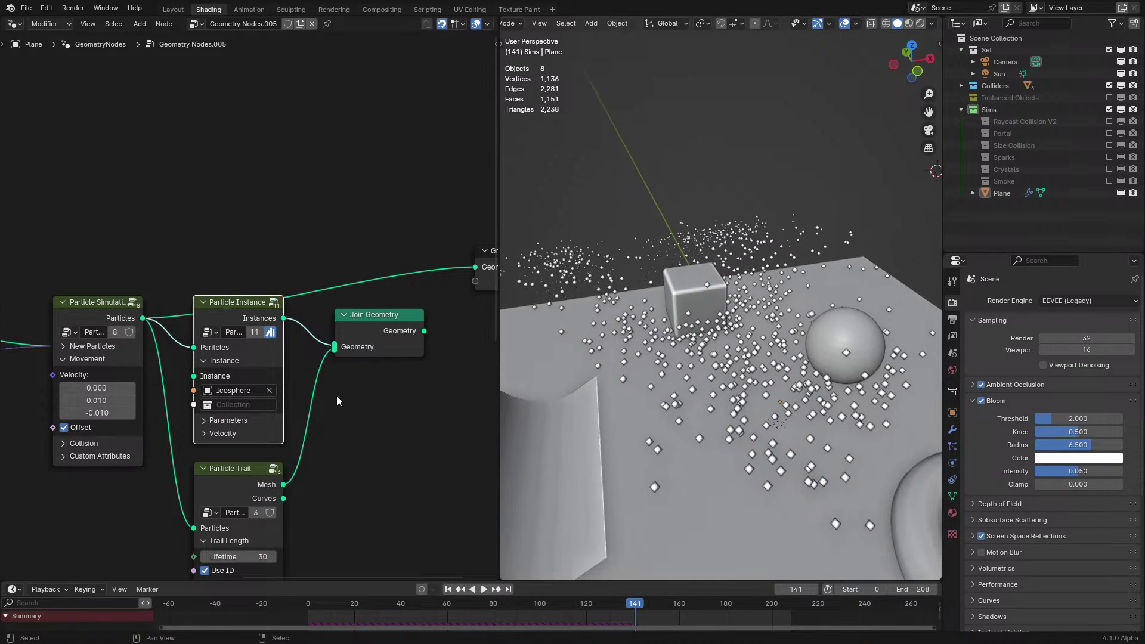
Preview only the Particle Trail mesh by connecting it to Group Output, and play it in solid shading
ctrl+shift+click(249, 483)
key(space)
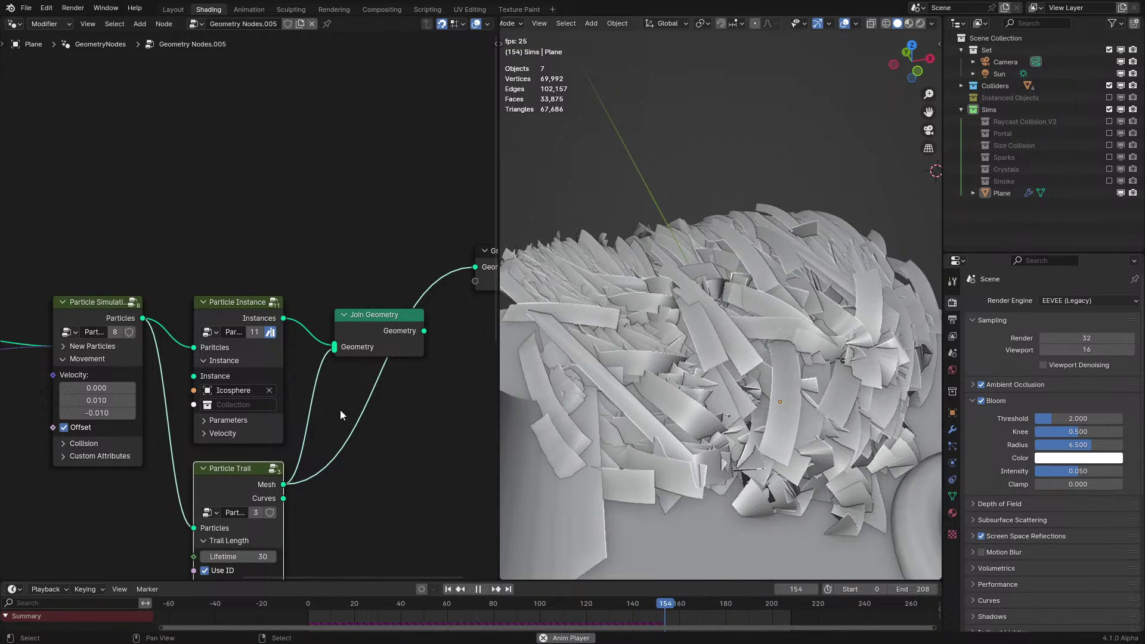
key(space)
middle_drag(739, 367, 761, 389)
key(space)
key(space)
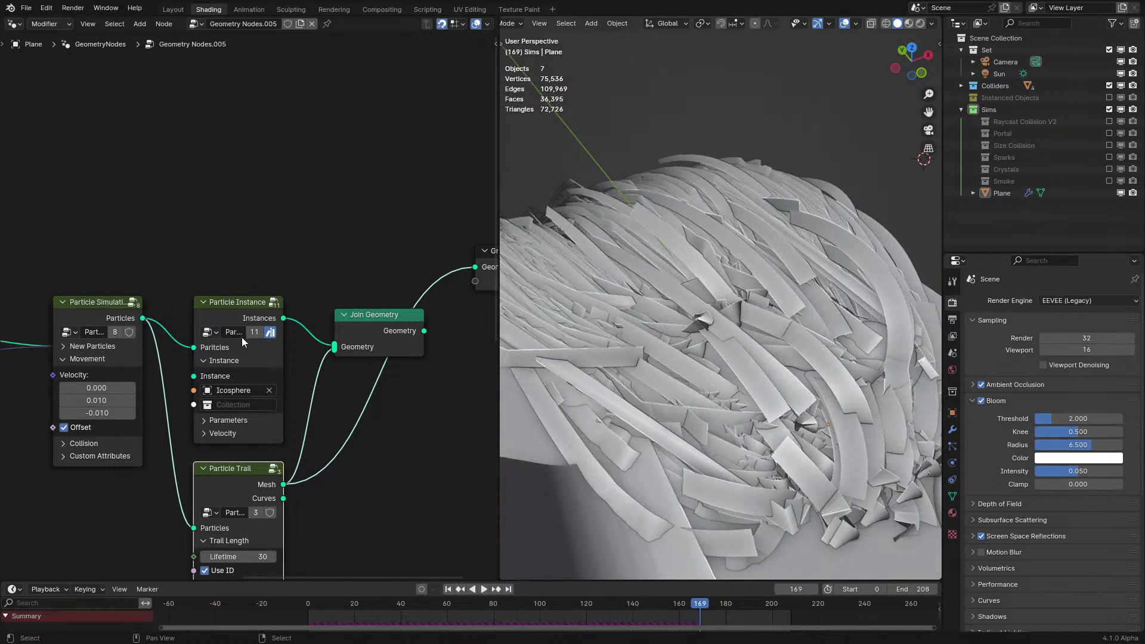
Connect Join Geometry back to Group Output and play the combined particles and trails in rendered shading
ctrl+shift+click(225, 301)
ctrl+shift+click(396, 319)
key(space)
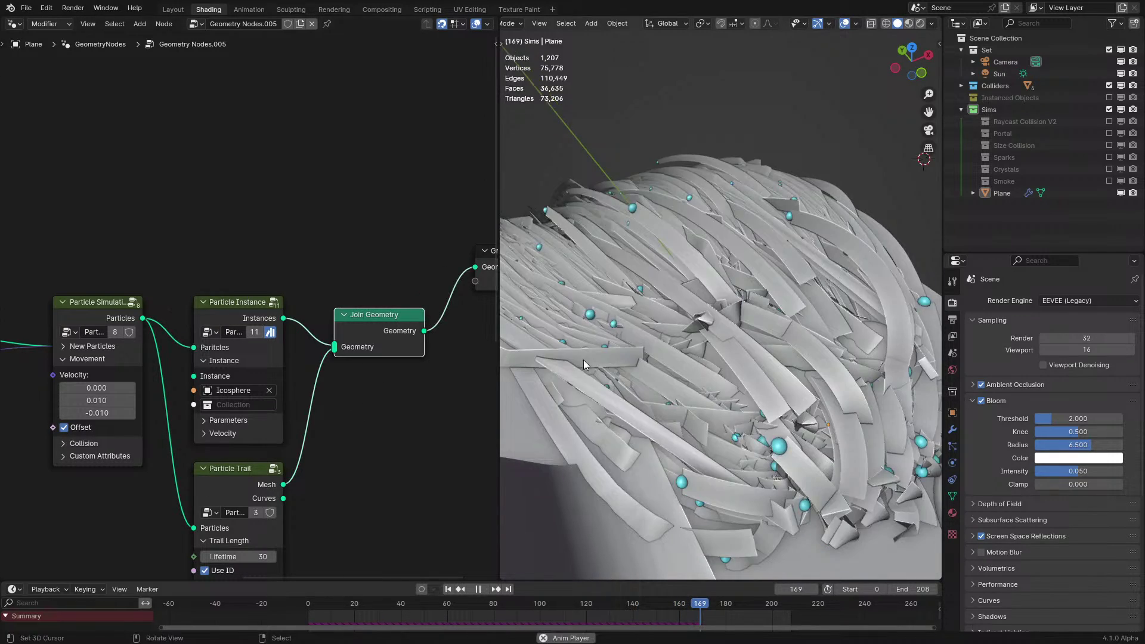
key(space)
middle_drag(821, 329, 790, 320)
key(space)
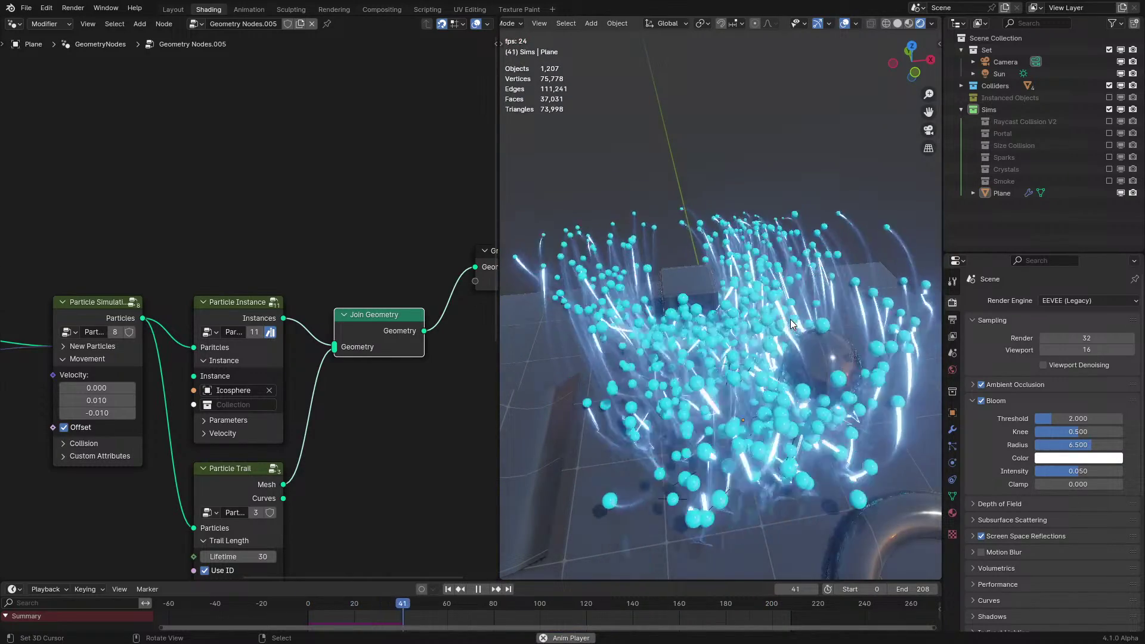
key(space)
Add a Set Point Radius node fed by the Particle Simulation's Particles output
click(76, 331)
key(shift+a)
text(set p)
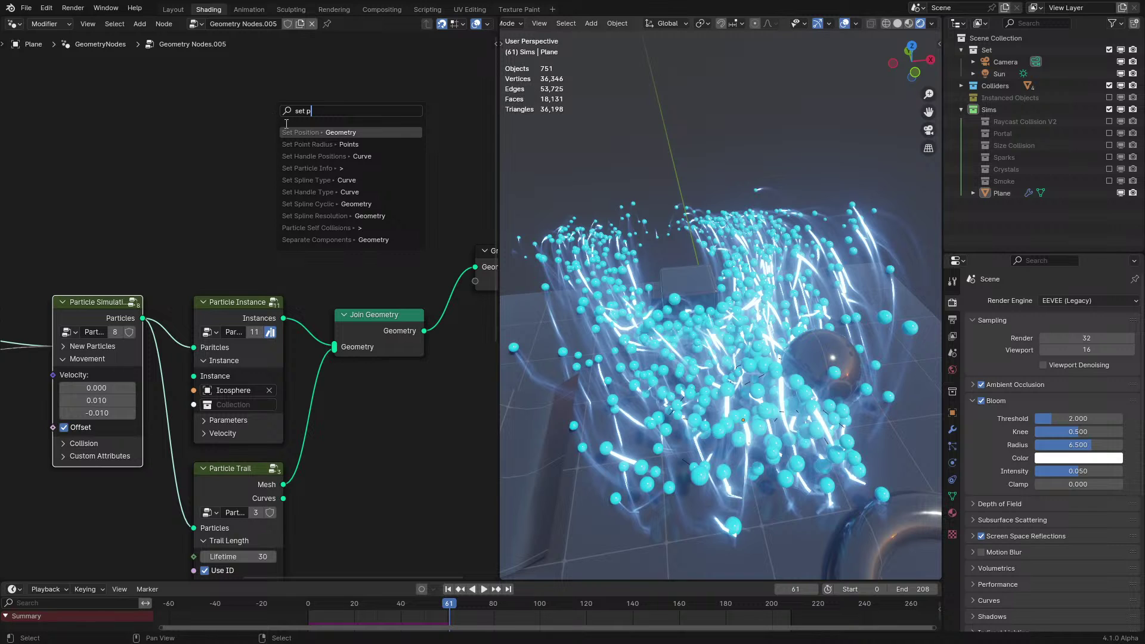
click(300, 144)
click(288, 116)
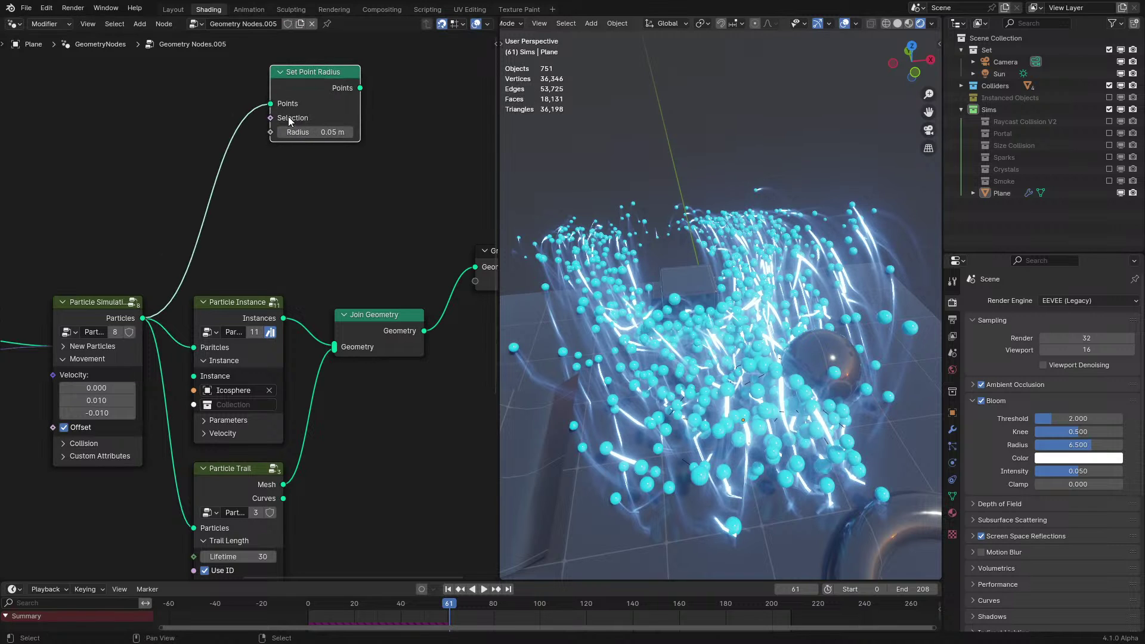
Add a float Named Attribute node that reads Size, to drive the Radius of Set Point Radius
key(q)
click(96, 147)
click(97, 147)
click(145, 210)
text(s)
click(152, 240)
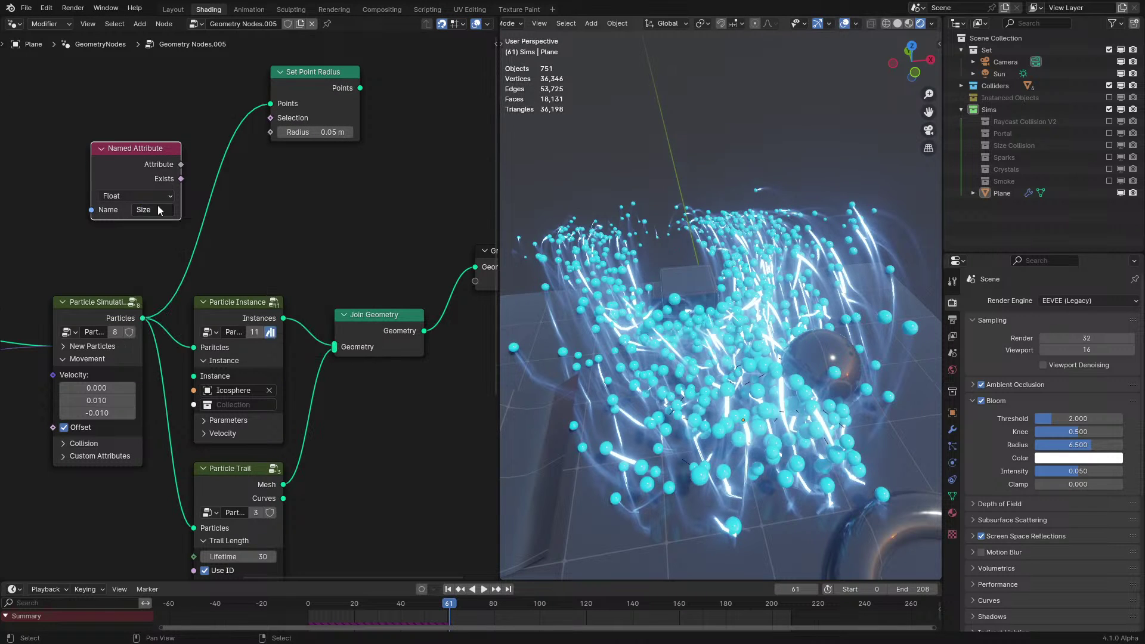
Connect Set Point Radius to Group Output and play the size-driven points in solid shading
alt+shift+click(321, 98)
key(z)
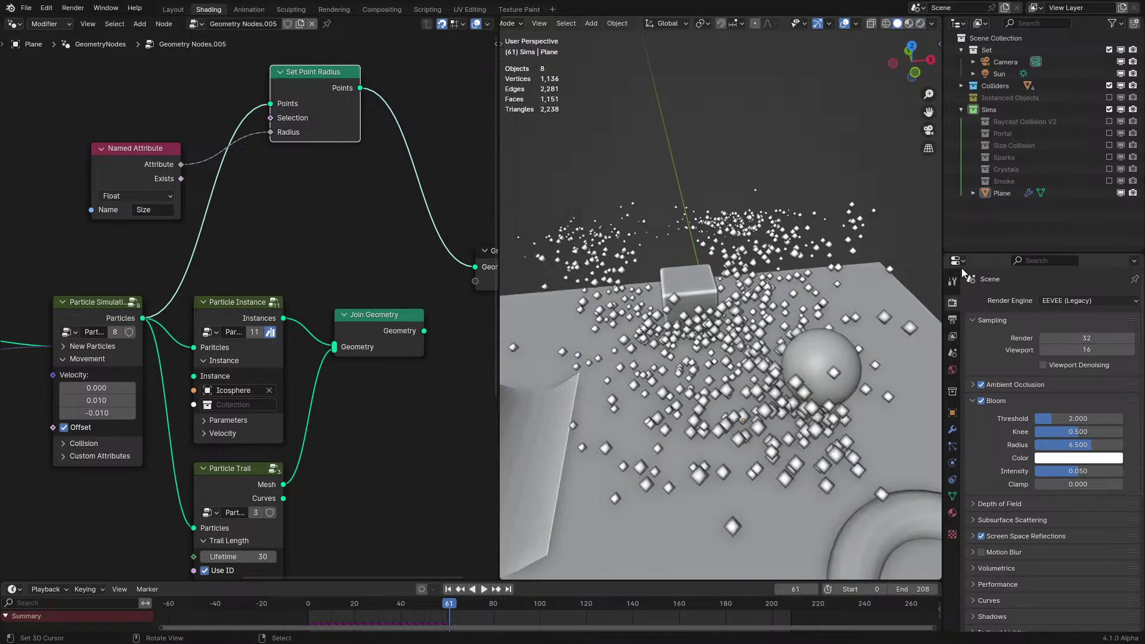
key(space)
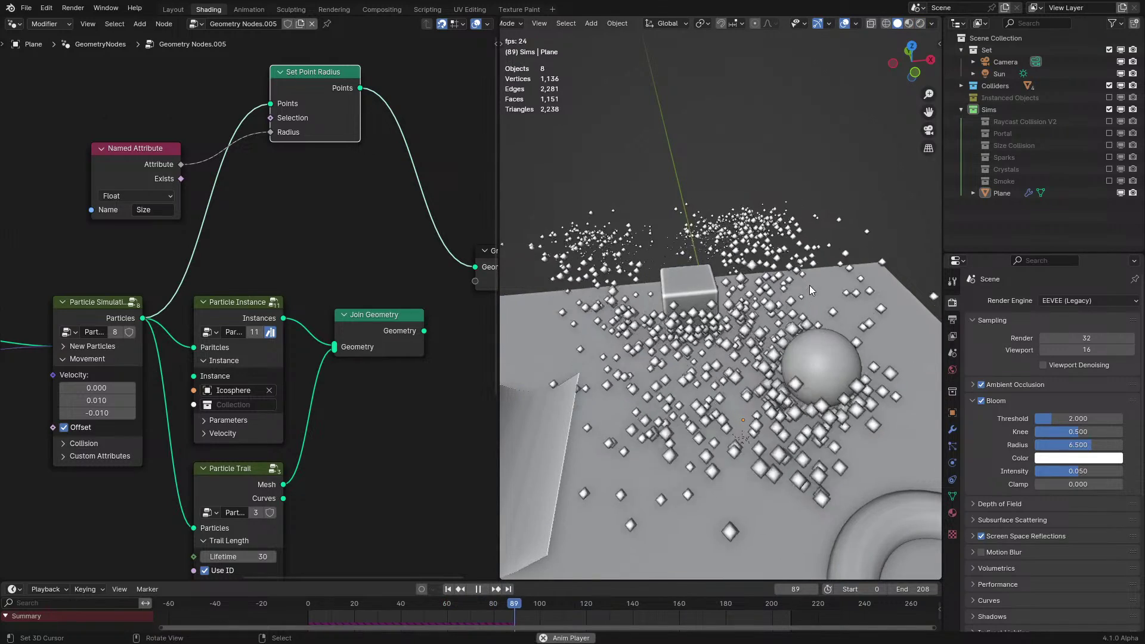
key(space)
Delete the Set Point Radius and Named Attribute nodes and connect Join Geometry back to Group Output
drag(137, 99, 360, 225)
key(x)
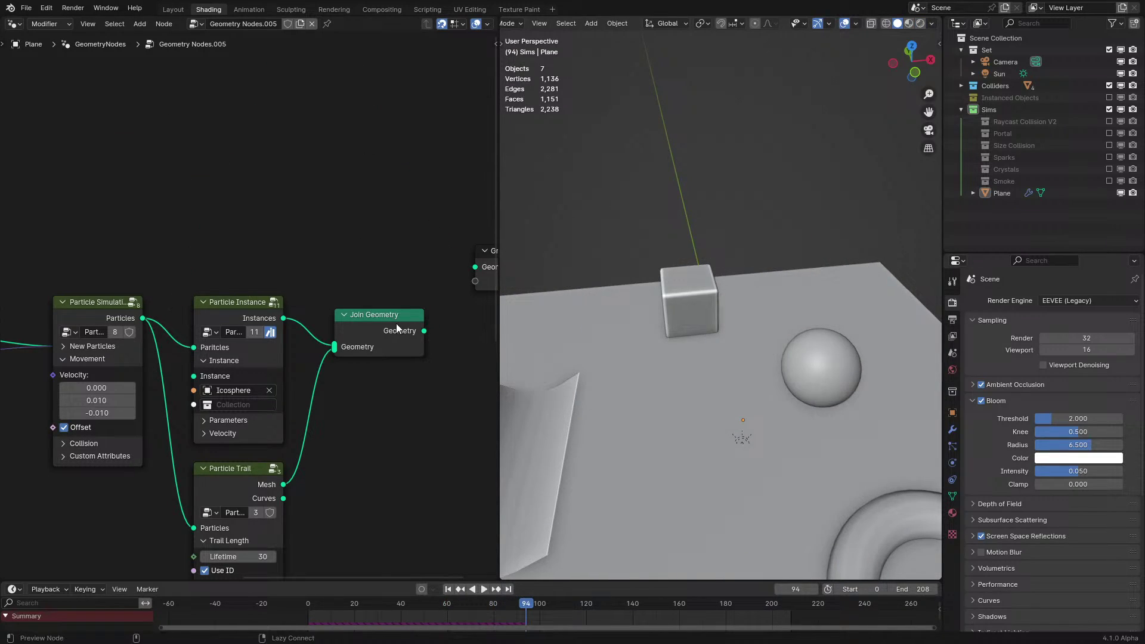
alt+shift+click(396, 323)
Play the simulation in Material Preview shading and view the particles and trails from above
key(space)
key(z)
click(696, 313)
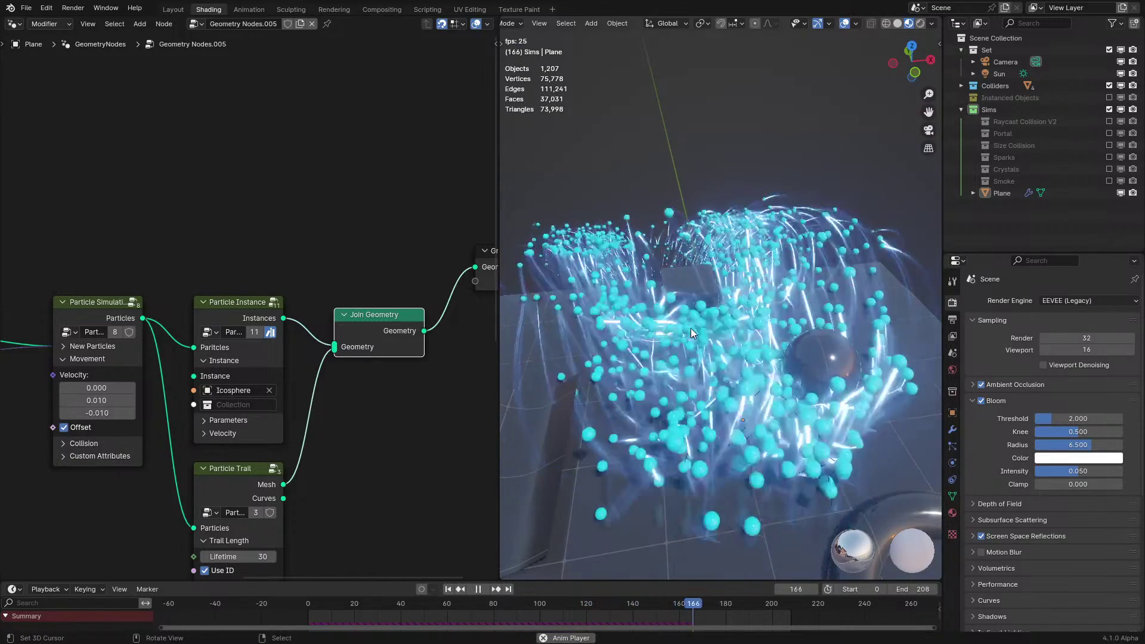
middle_drag(690, 328, 737, 360)
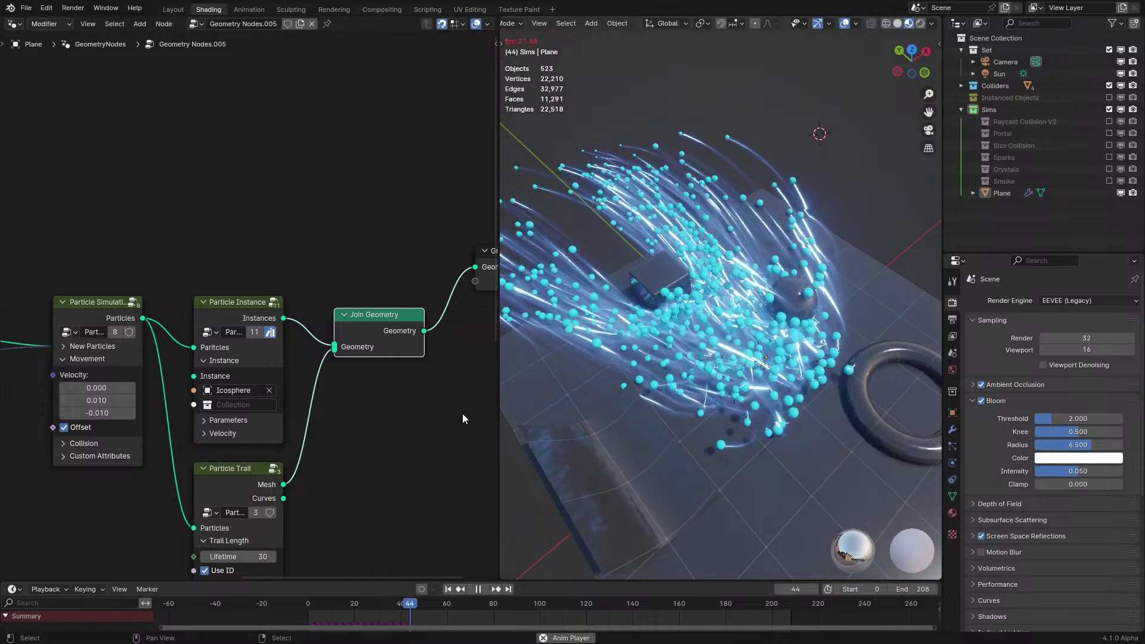
Stop playback, switch the node editor to shader nodes, select the Plane and assign it the existing Trail M material
key(space)
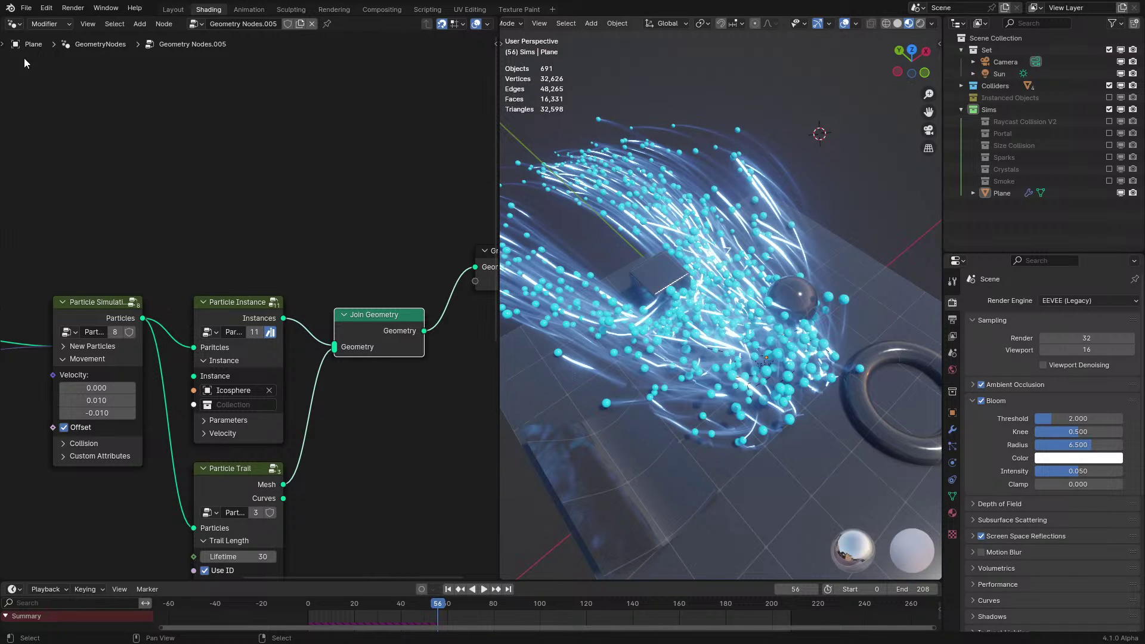
click(14, 24)
click(46, 135)
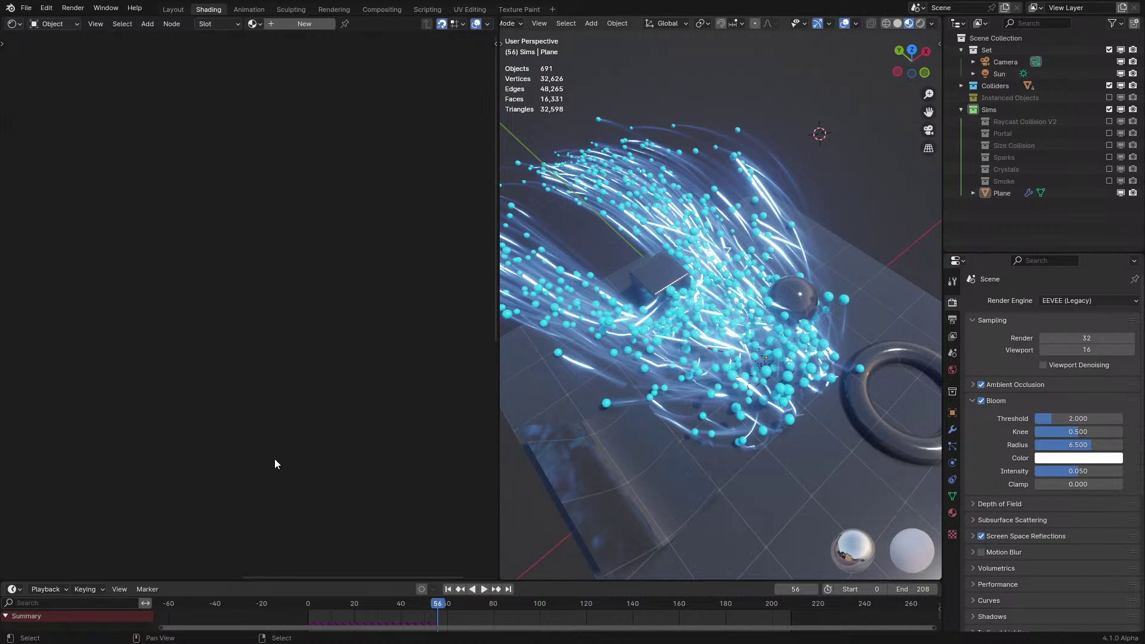
right_click(766, 156)
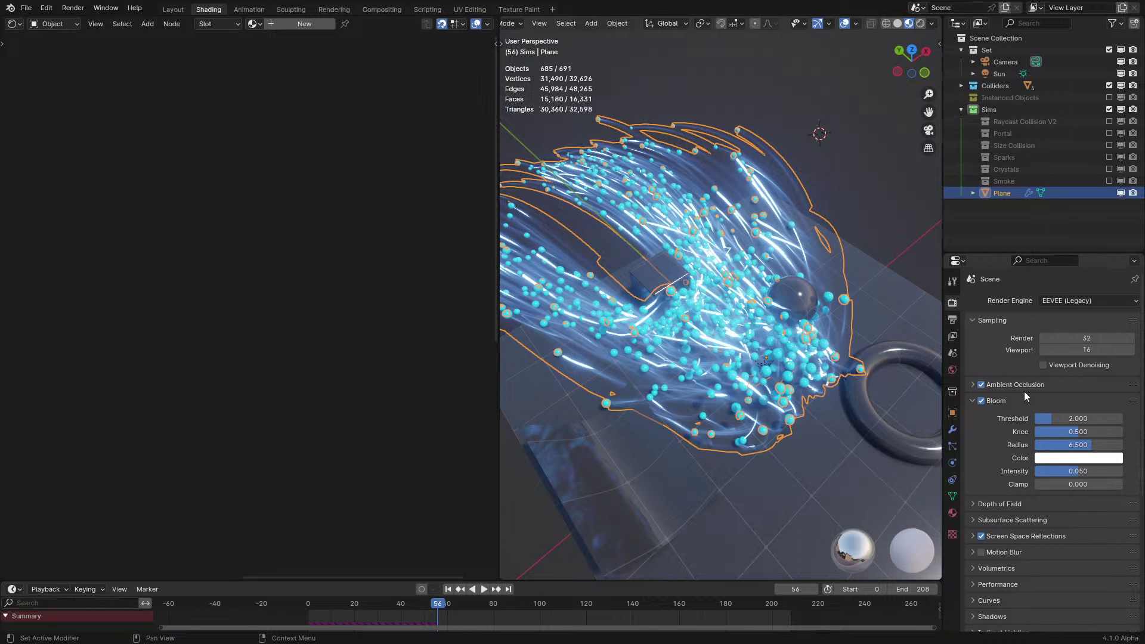
click(953, 513)
middle_drag(689, 388, 678, 368)
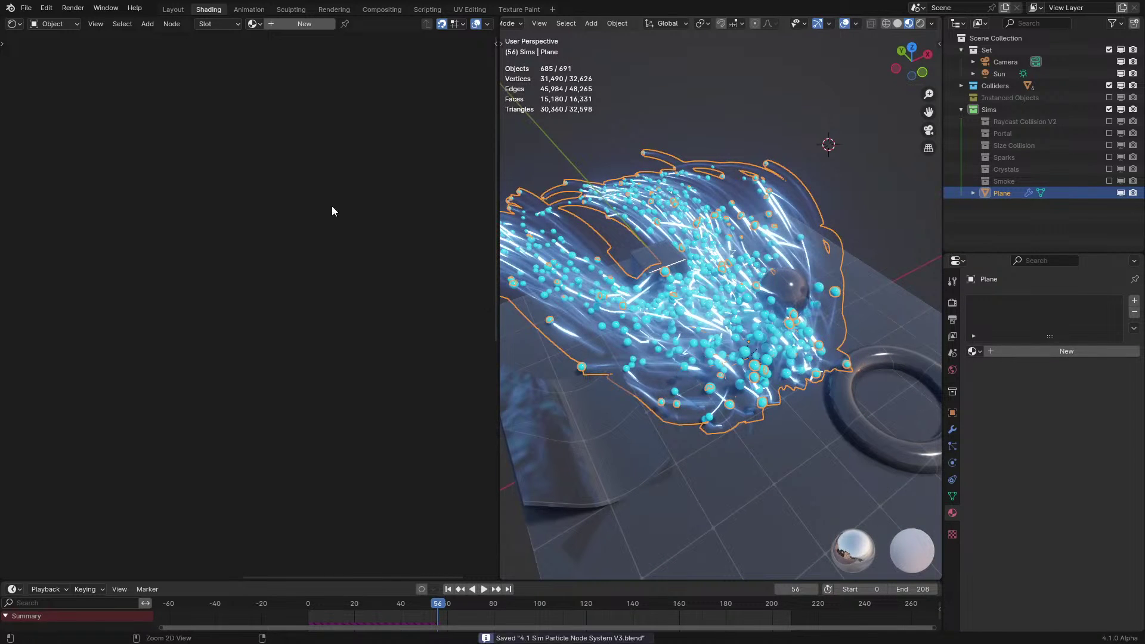
click(975, 352)
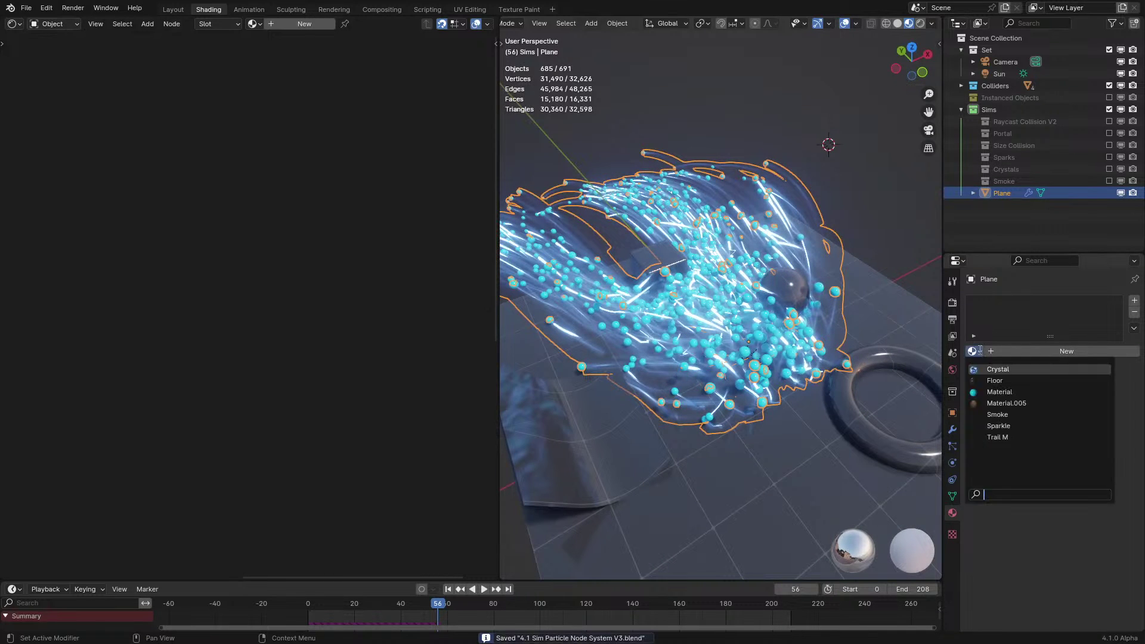
click(1008, 427)
Connect the Color output of the Random attribute's Color Ramp to the Emission shader's Color input in Trail M
middle_drag(150, 223, 360, 476)
scroll(182, 354, up, 3)
scroll(281, 364, down, 2)
scroll(360, 476, down, 3)
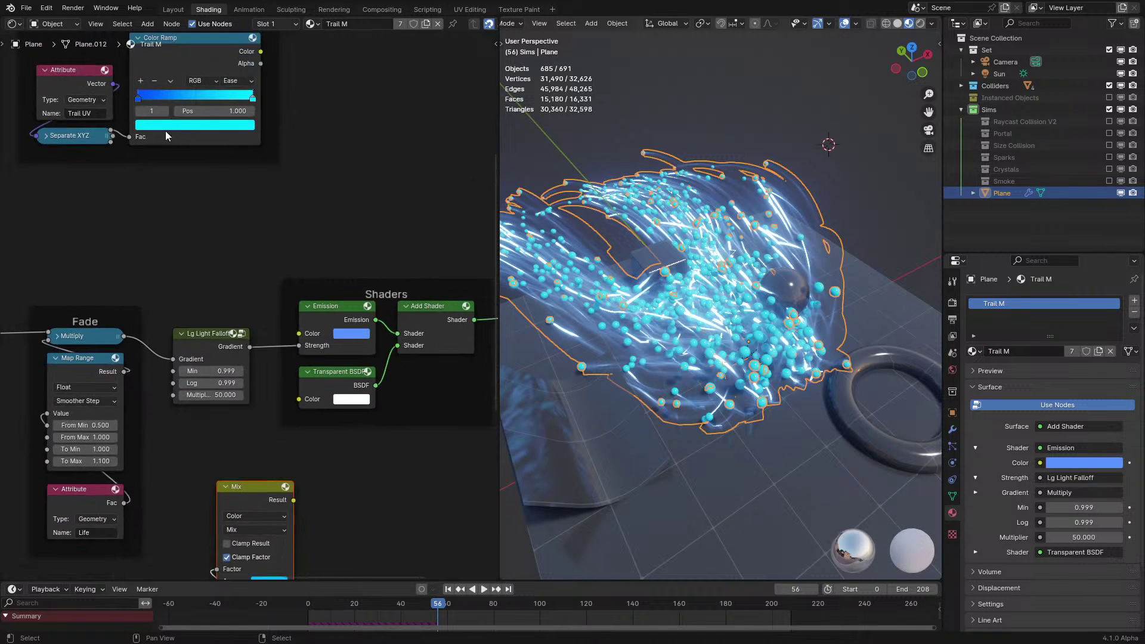
middle_drag(165, 131, 145, 209)
scroll(145, 208, up, 1)
key(ctrl+space)
middle_drag(354, 158, 384, 370)
scroll(512, 222, down, 3)
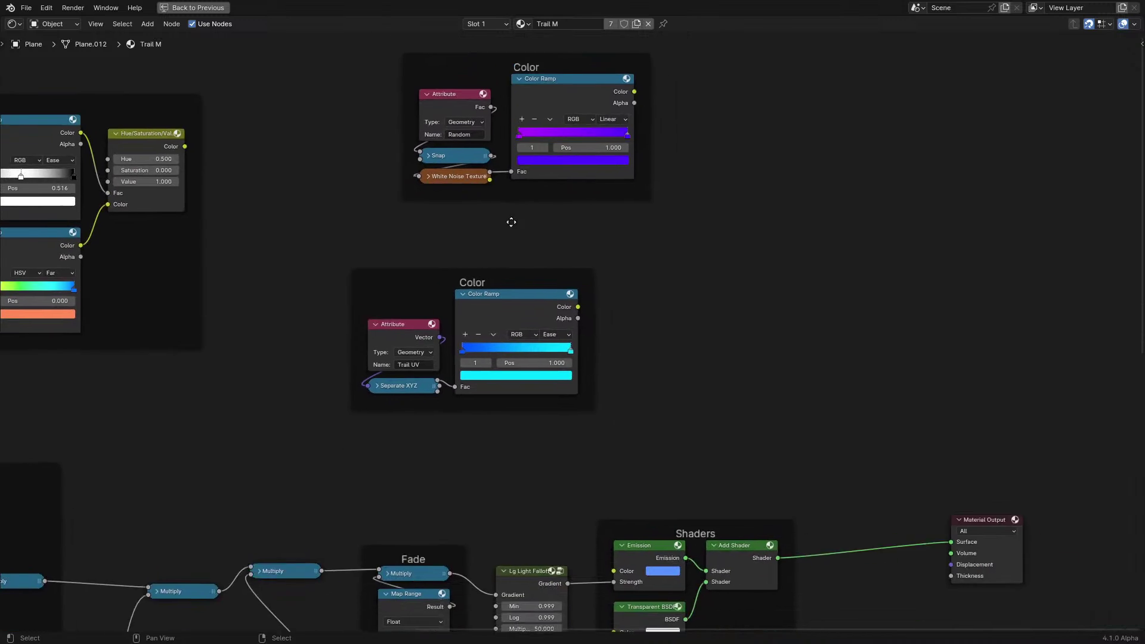
middle_drag(511, 222, 484, 197)
scroll(483, 197, up, 1)
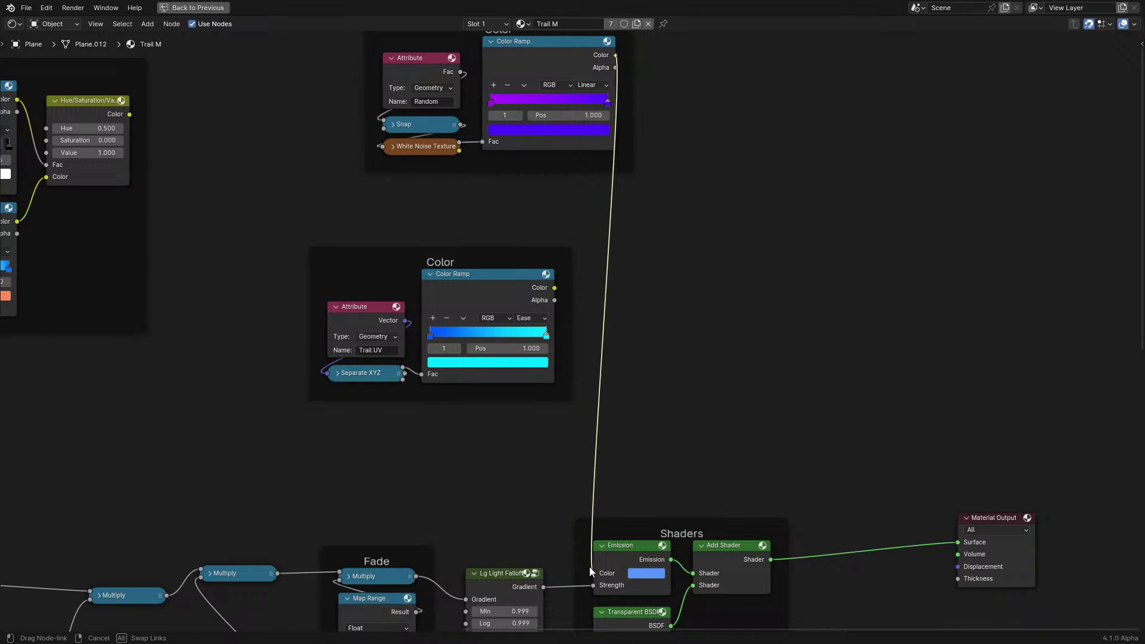
drag(590, 567, 594, 573)
key(ctrl+space)
Play the simulation with the random trail colors and view the trails from a different angle
key(space)
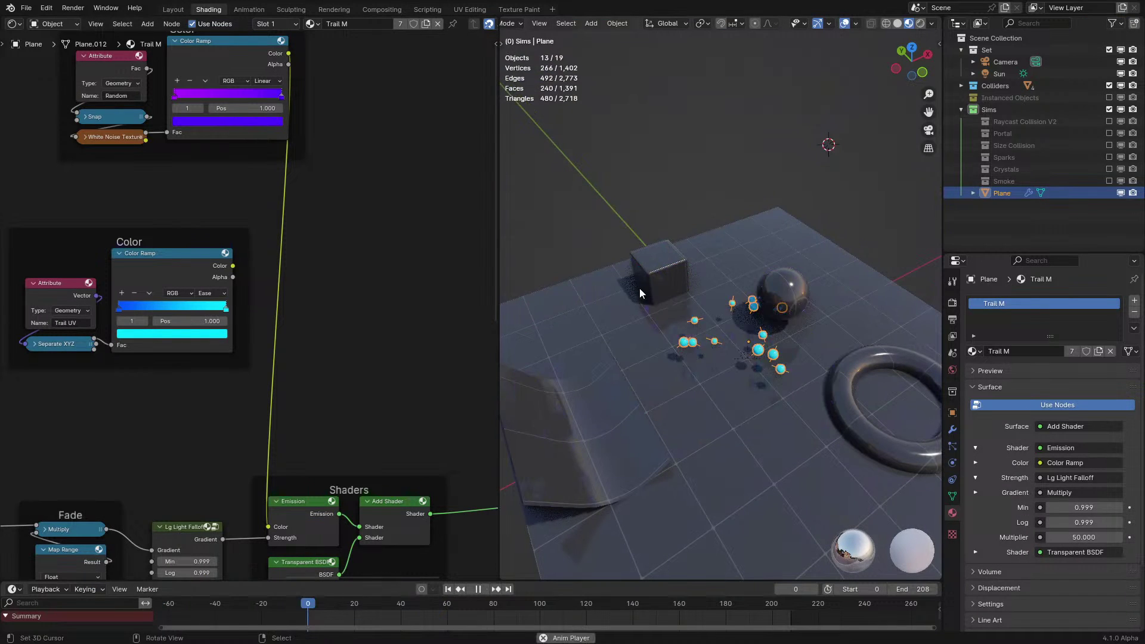
click(767, 134)
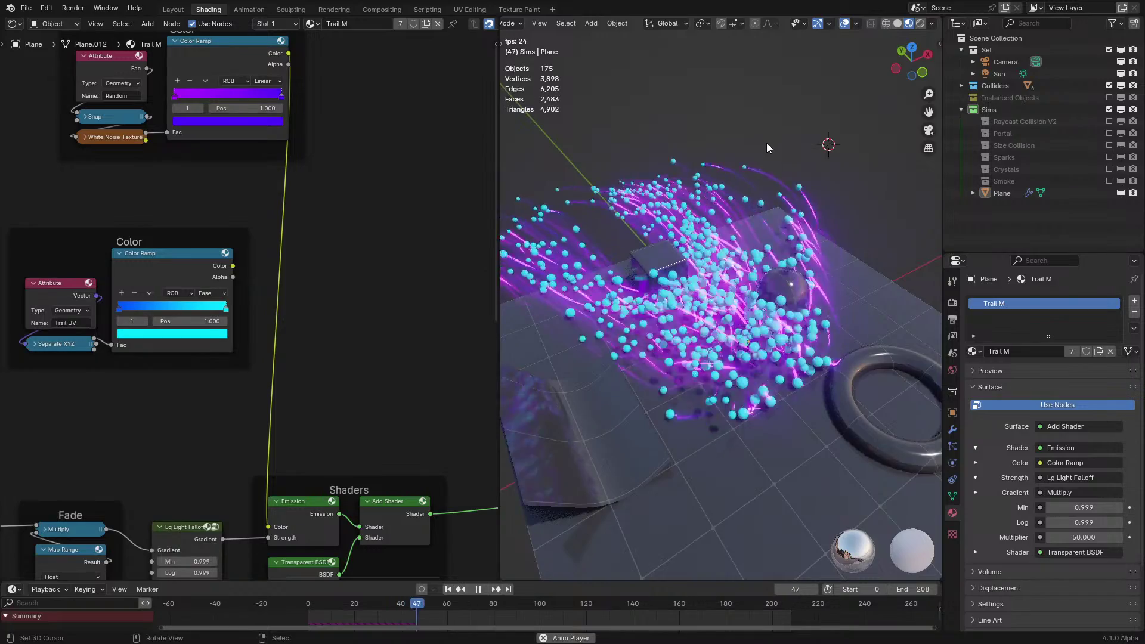
middle_drag(767, 142, 707, 188)
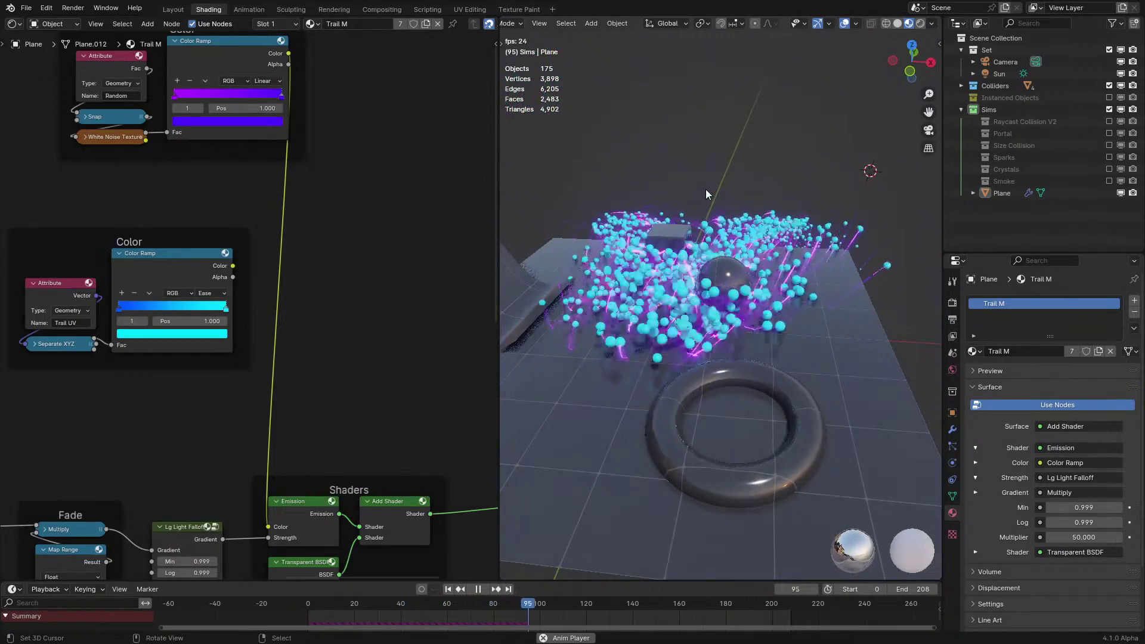
key(space)
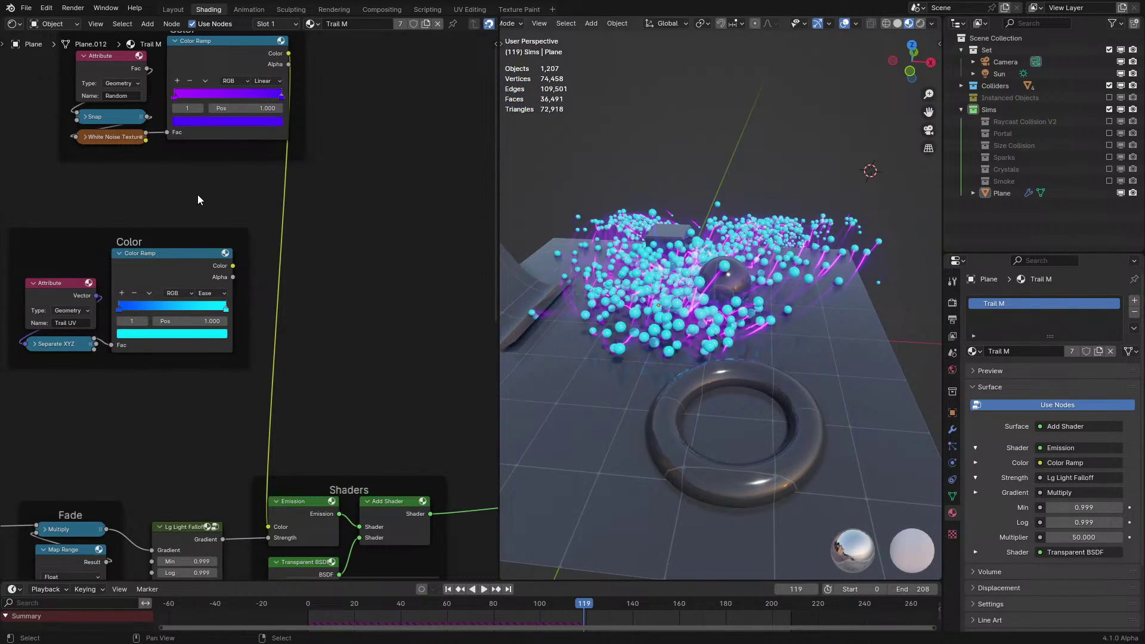
Try id as the attribute name feeding the White Noise Texture and inspect the trail colors up close
middle_drag(278, 312, 309, 248)
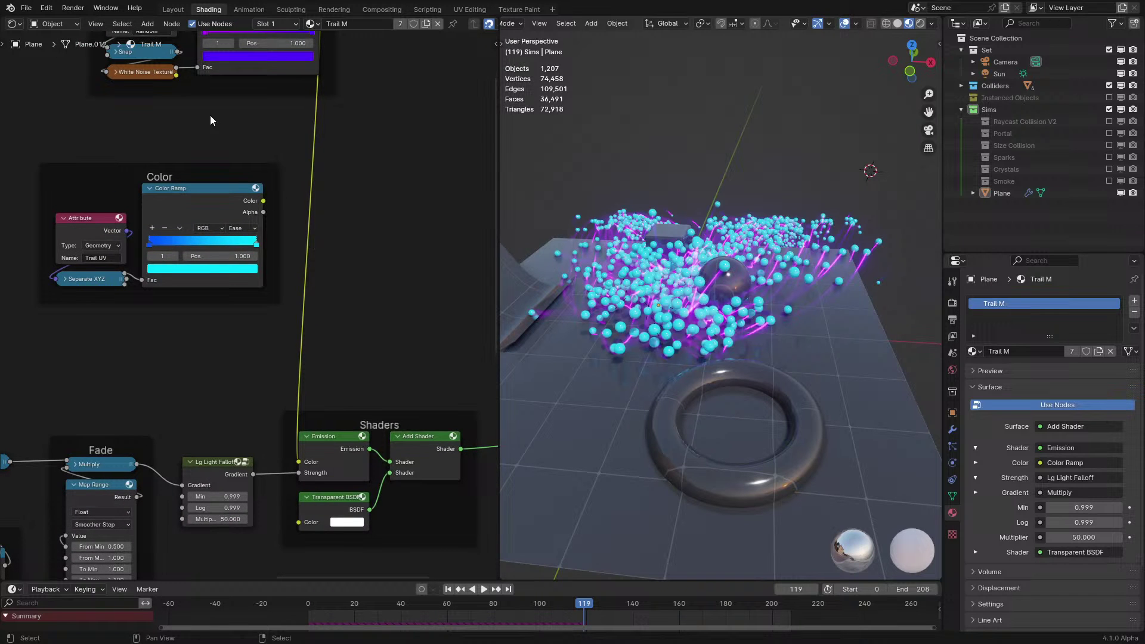
middle_drag(182, 78, 294, 295)
scroll(239, 236, up, 4)
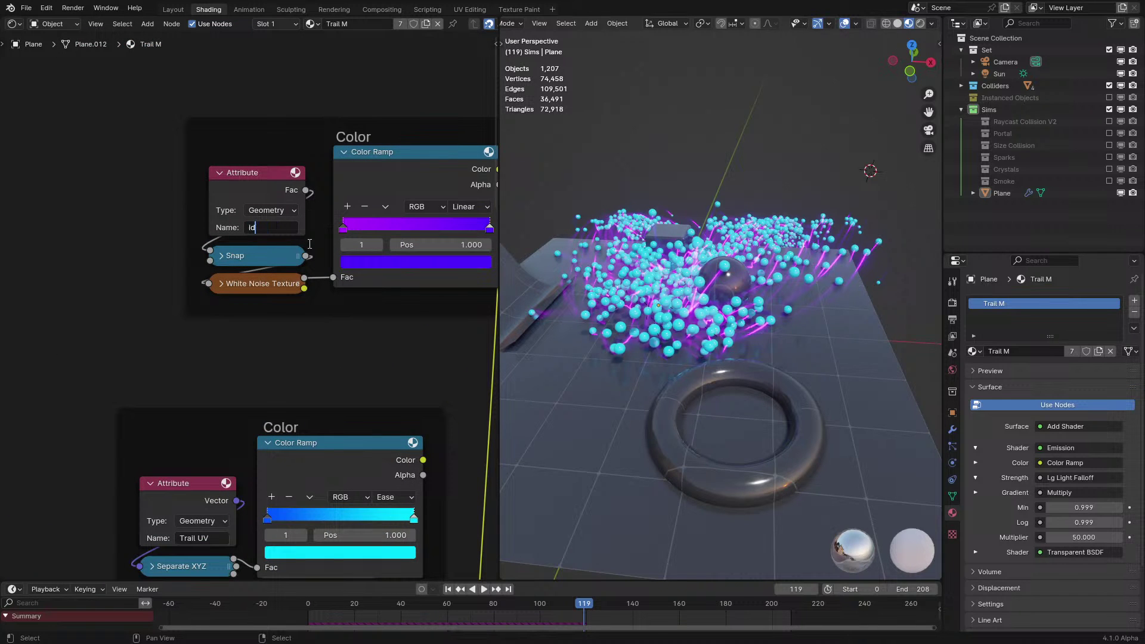
key(Return)
middle_drag(650, 288, 871, 332)
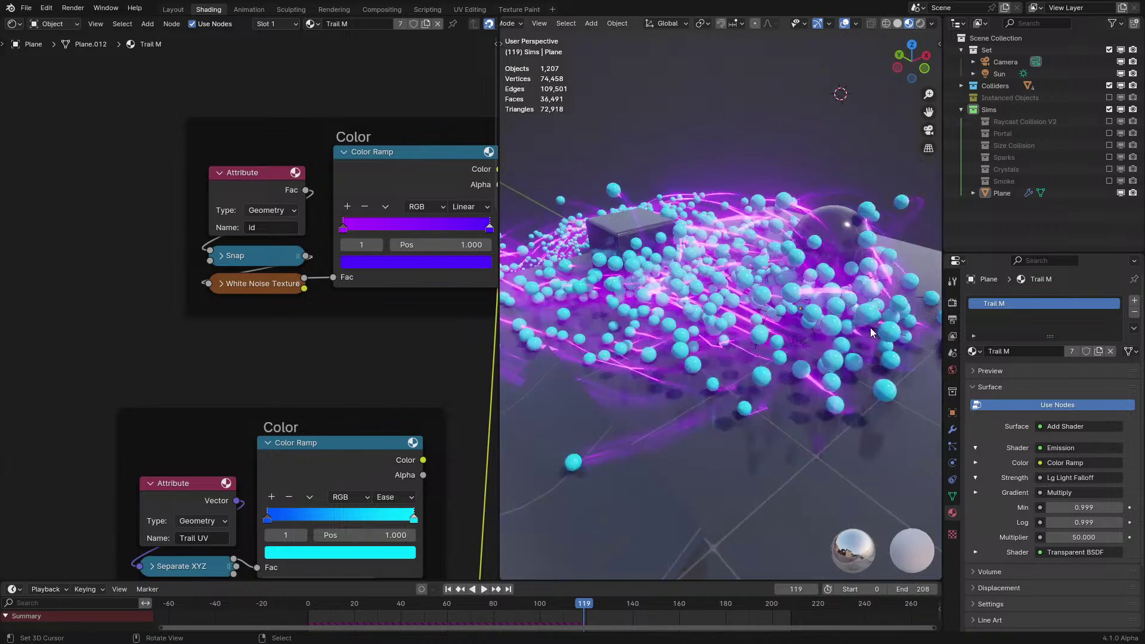
scroll(866, 328, up, 4)
Preview the outputs of the Color Ramp, White Noise Texture and Snap nodes on the trails
ctrl+shift+click(413, 185)
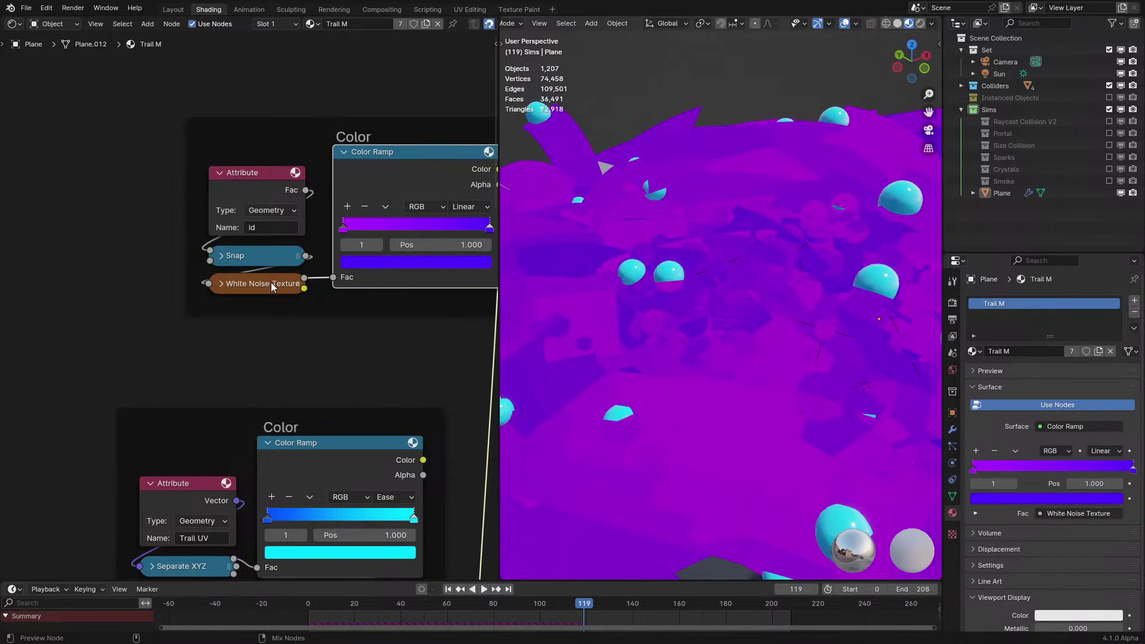
ctrl+shift+click(271, 284)
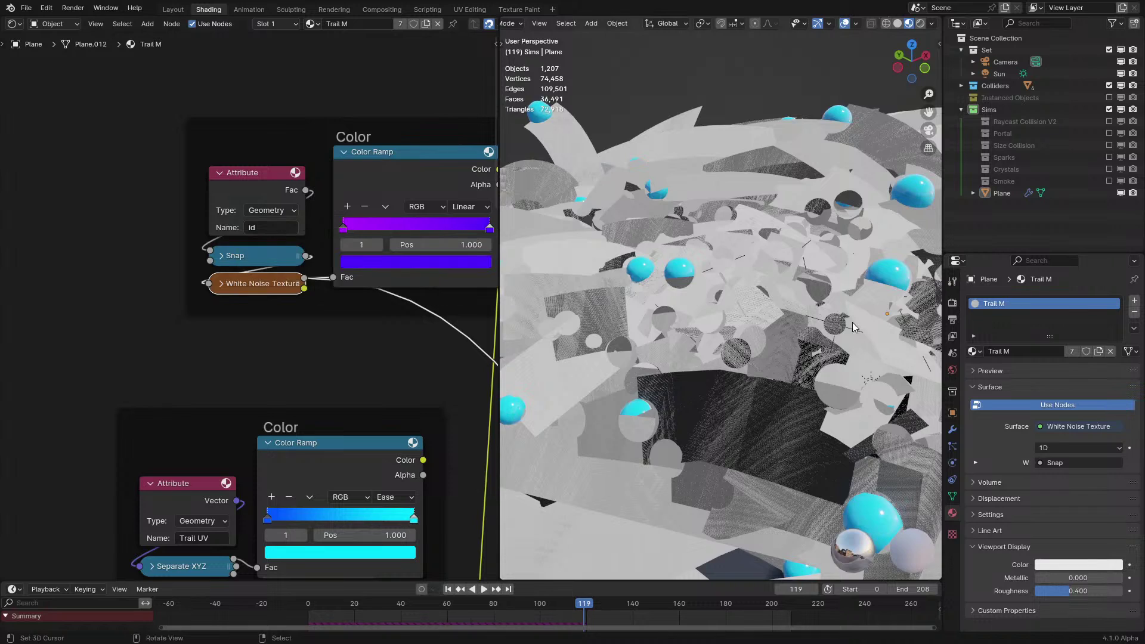
middle_drag(869, 323, 859, 323)
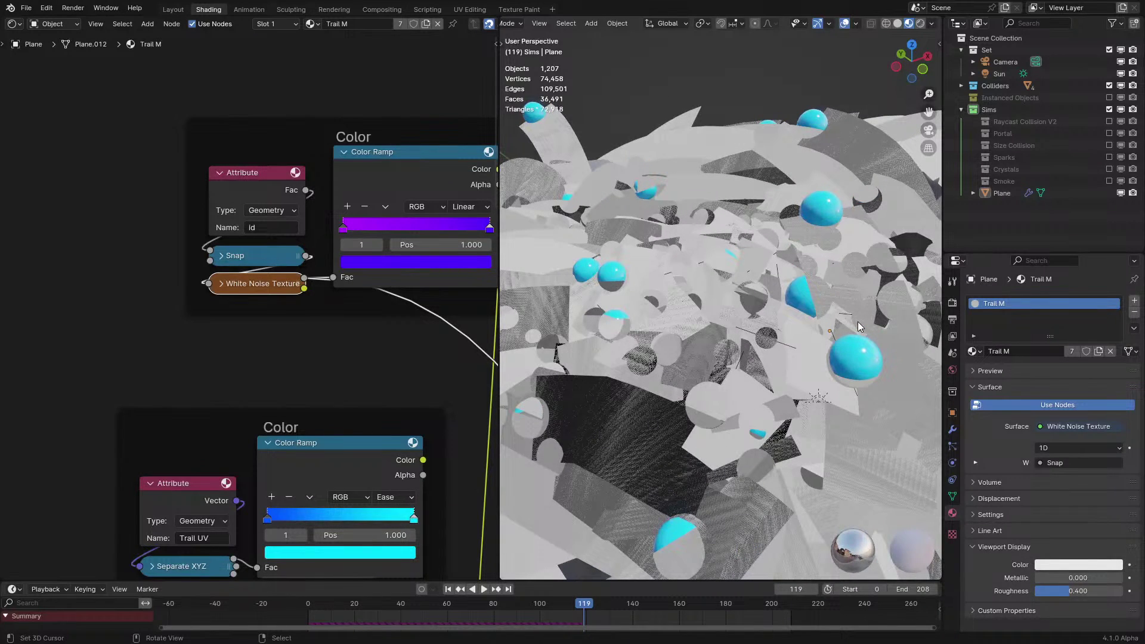
ctrl+shift+click(268, 256)
ctrl+shift+click(260, 281)
ctrl+shift+click(378, 182)
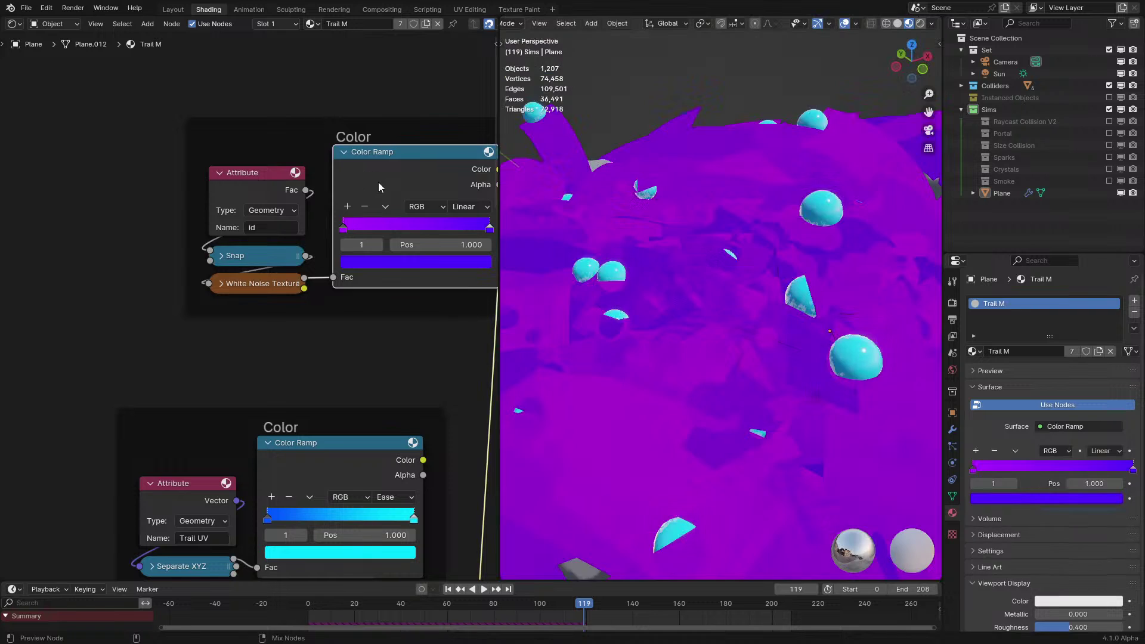
Set the Attribute node's name back to Random and play the previewed Color Ramp on the trails
scroll(635, 292, down, 5)
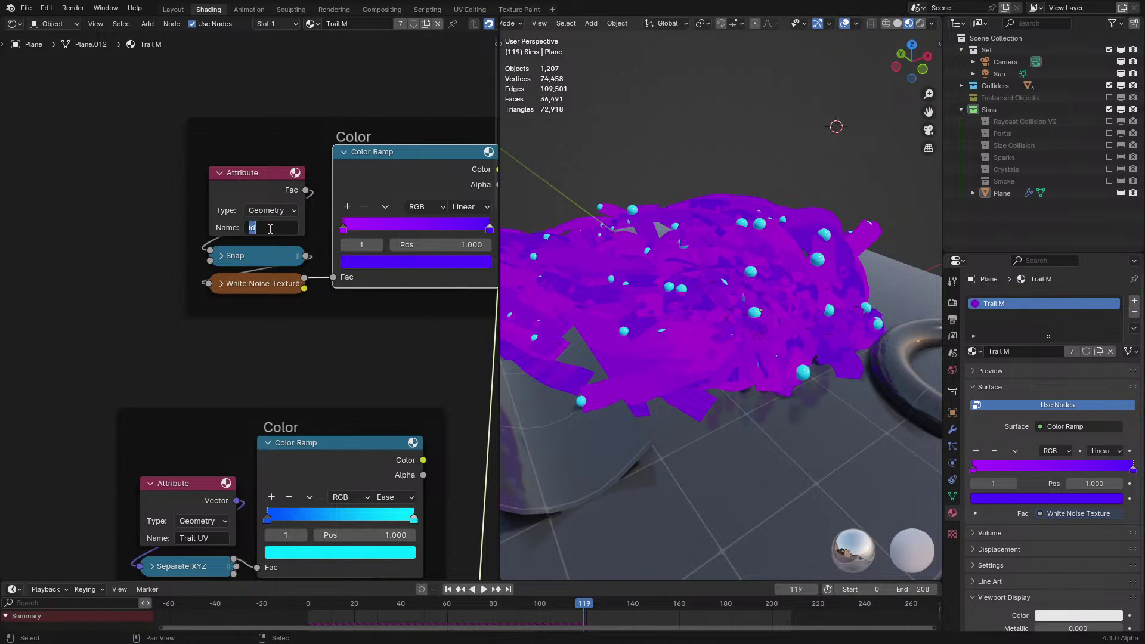
key(Return)
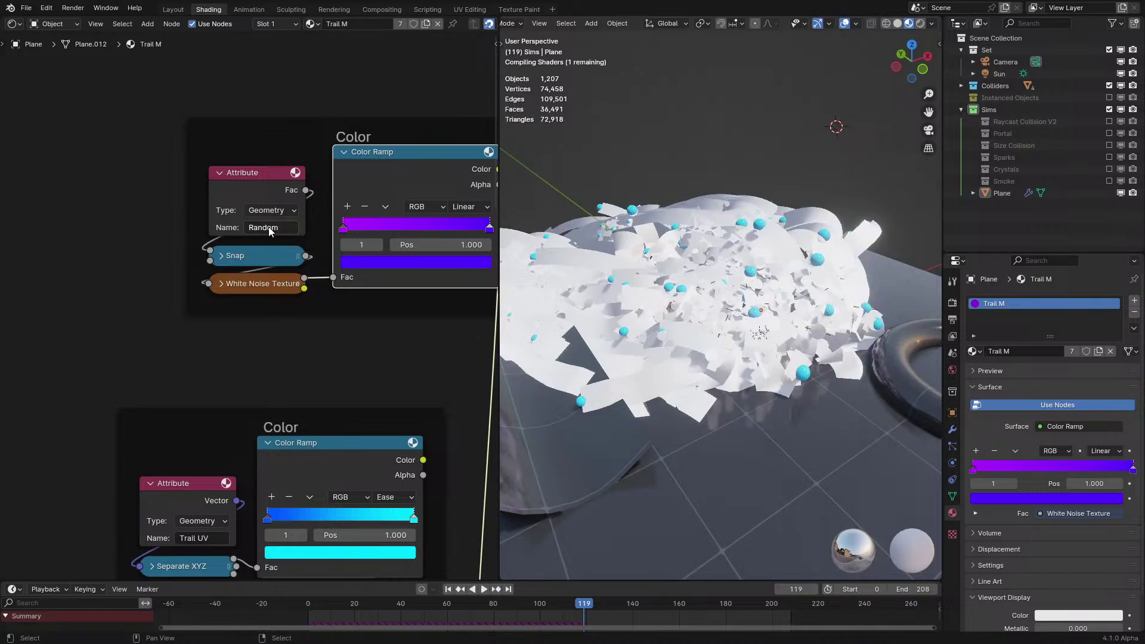
scroll(347, 234, down, 1)
middle_drag(561, 322, 528, 363)
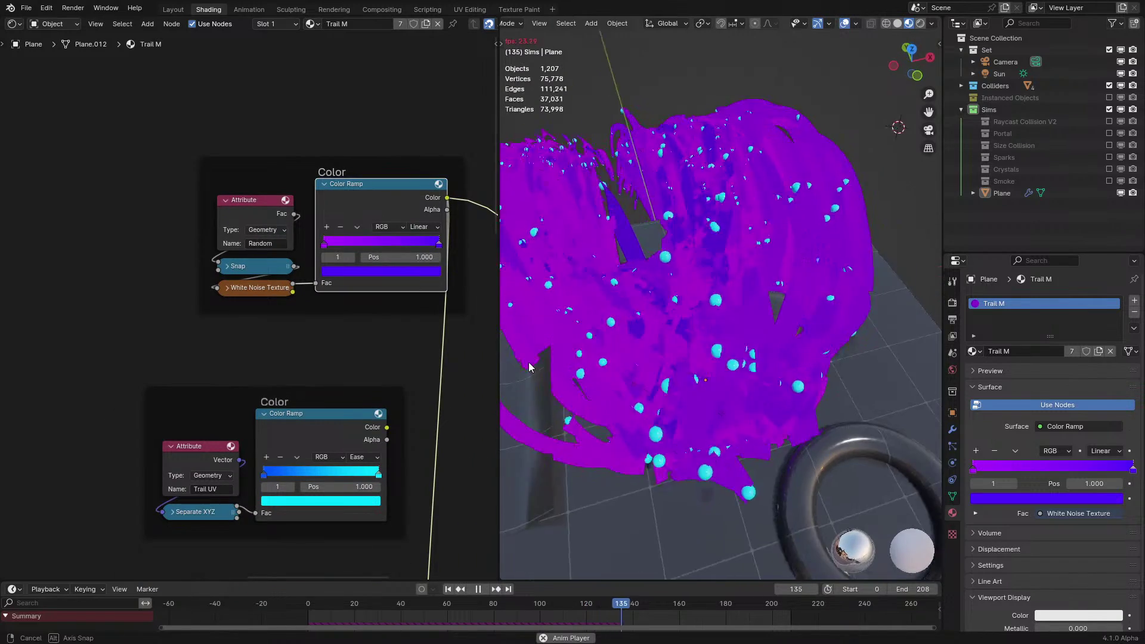
key(space)
key(space)
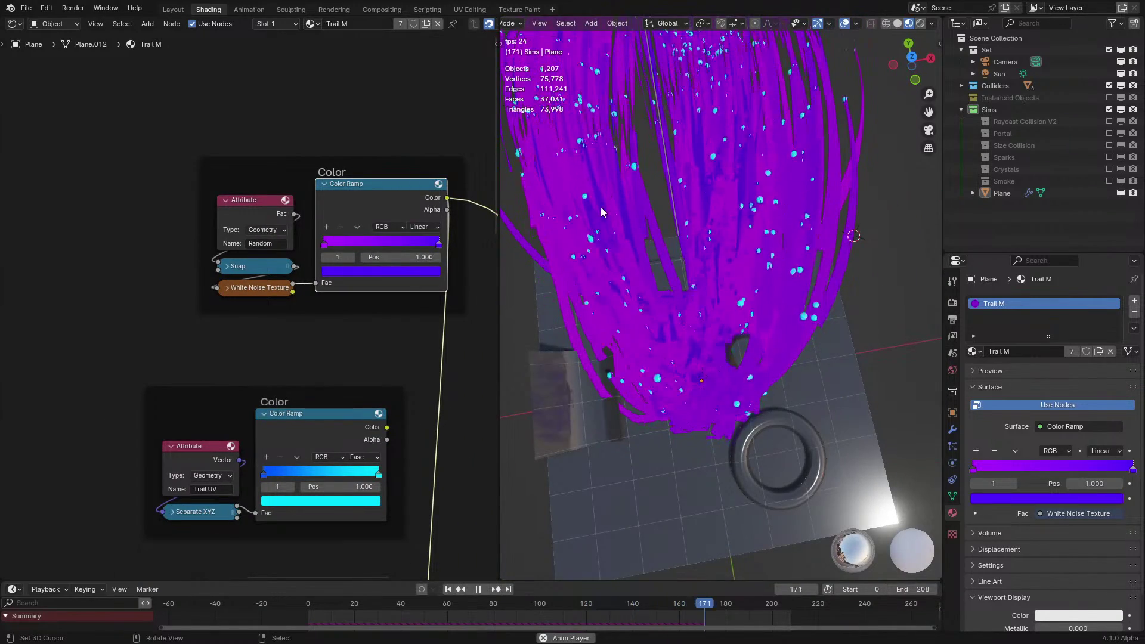
Reconnect Add Shader to the material's surface output and examine the glowing trails from above
scroll(435, 350, down, 4)
middle_drag(435, 350, 342, 185)
ctrl+shift+click(380, 434)
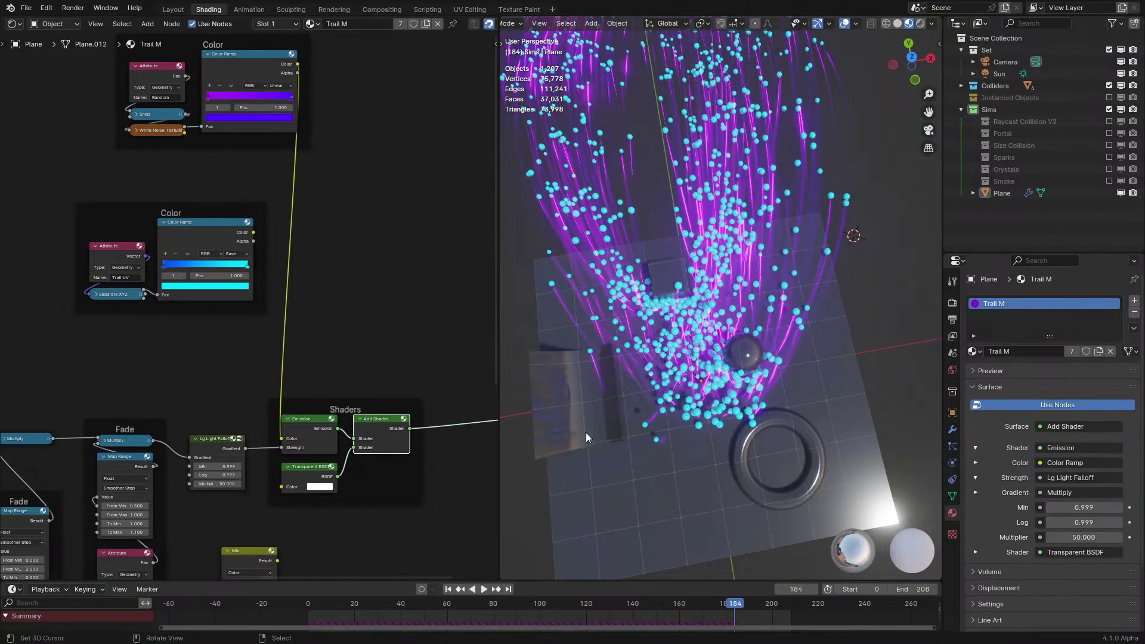
middle_drag(632, 393, 607, 412)
key(space)
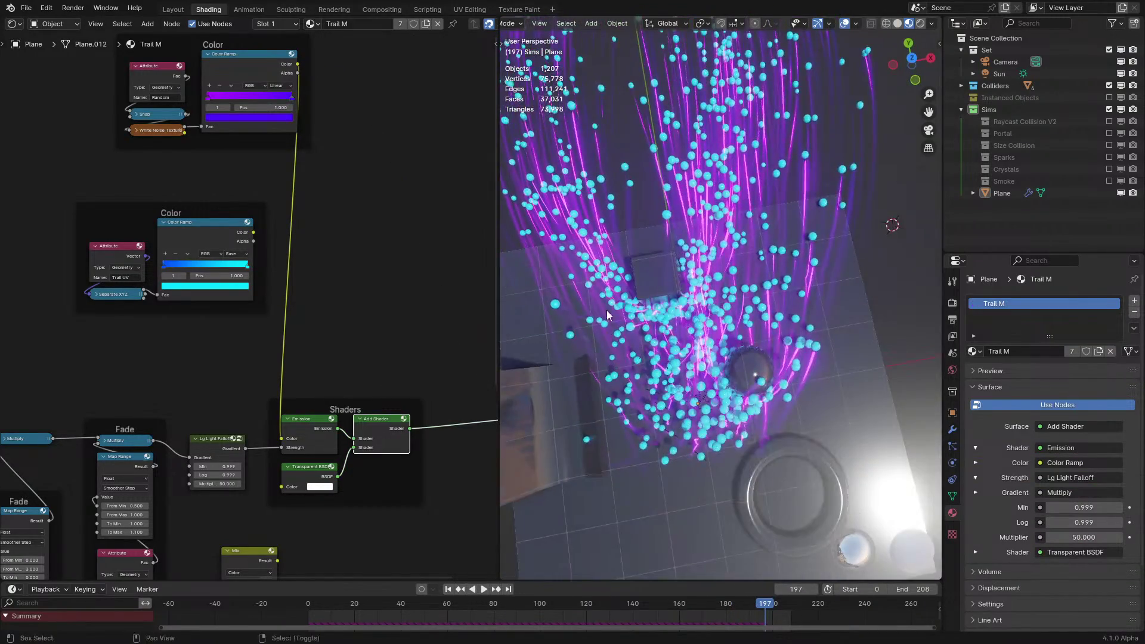
shift+middle_drag(607, 310, 619, 421)
Set the last color stop of the Random group's Color Ramp to turquoise
middle_drag(255, 132, 309, 332)
scroll(310, 331, up, 4)
click(310, 332)
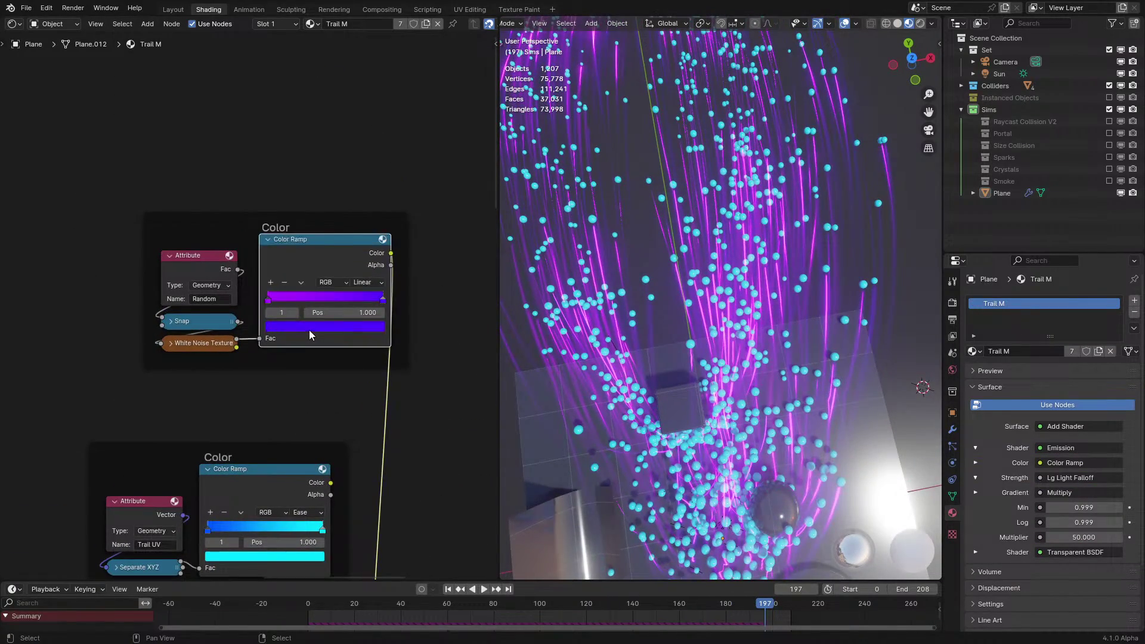
click(309, 330)
drag(298, 238, 310, 155)
Play the simulation to check the purple-to-turquoise trail colors from a lower angle
scroll(790, 358, down, 6)
middle_drag(790, 364, 773, 300)
scroll(771, 299, up, 4)
key(space)
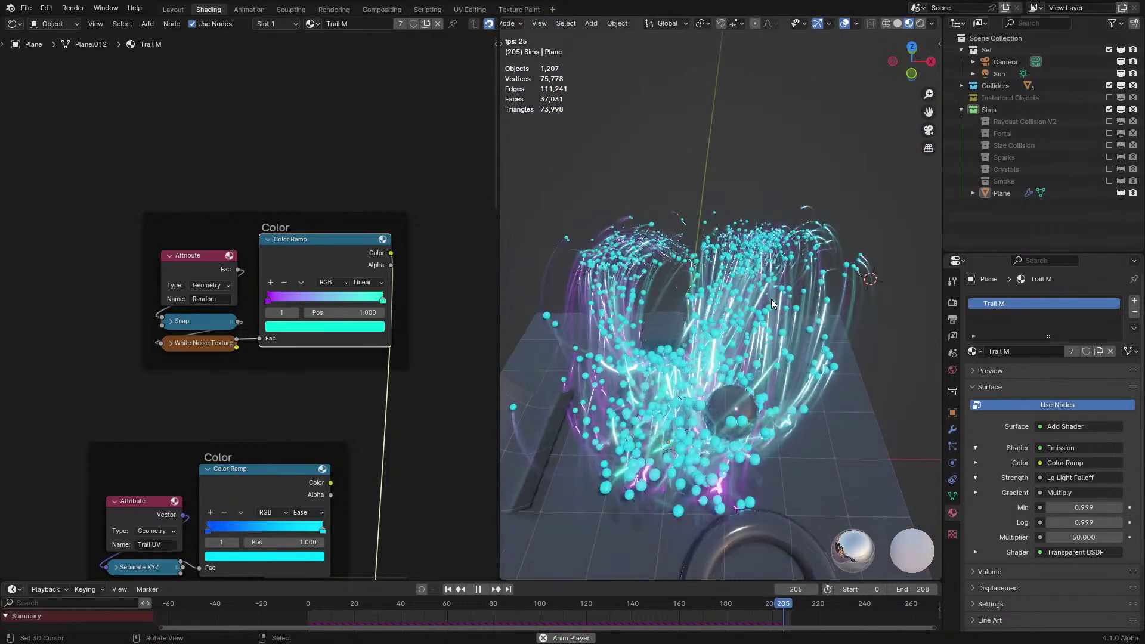
key(space)
Return to the geometry nodes and cut the link from Particle Instance to Join Geometry
scroll(251, 310, down, 2)
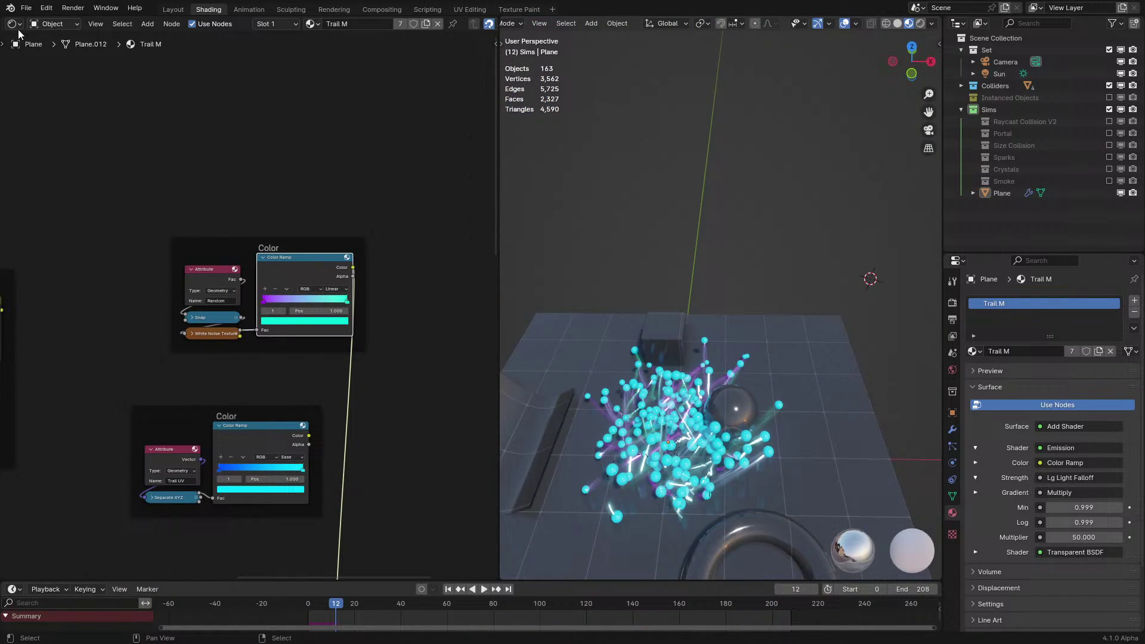
click(79, 123)
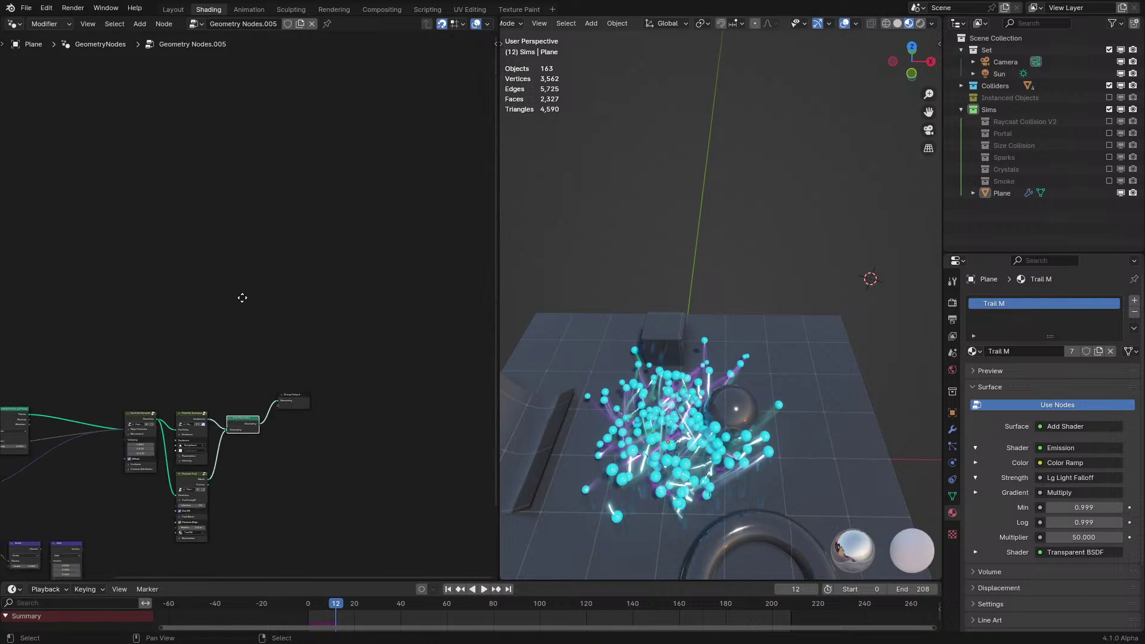
middle_drag(242, 297, 332, 244)
scroll(330, 356, up, 5)
ctrl+right_drag(317, 372, 296, 415)
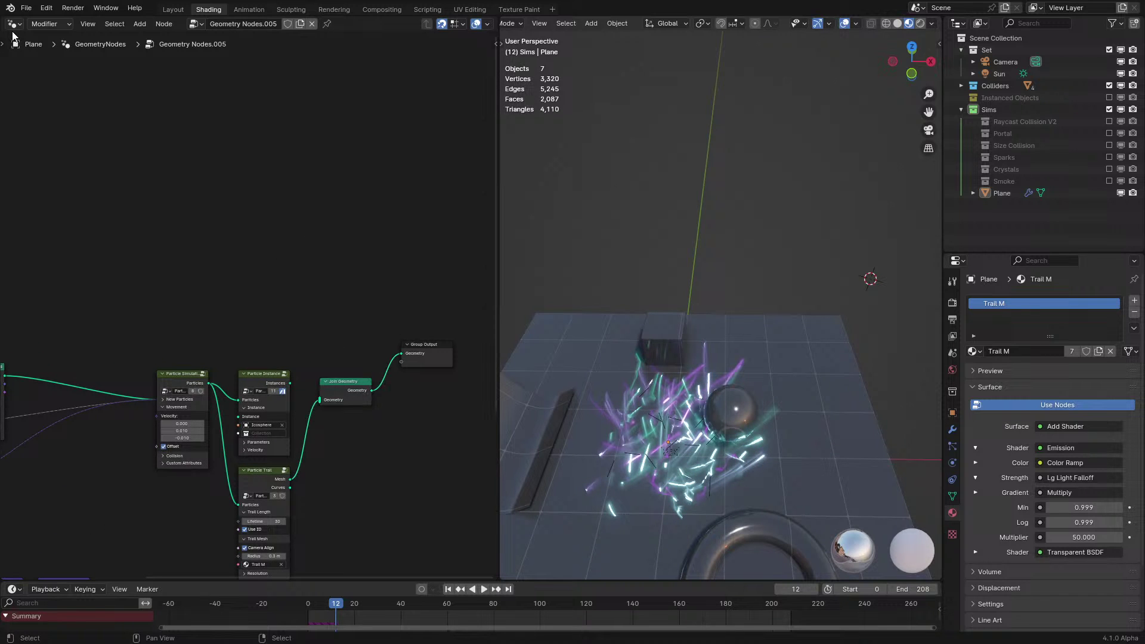
Bring back the Trail M shader nodes and play the trails-only simulation, viewing it from farther away
click(59, 135)
key(Home)
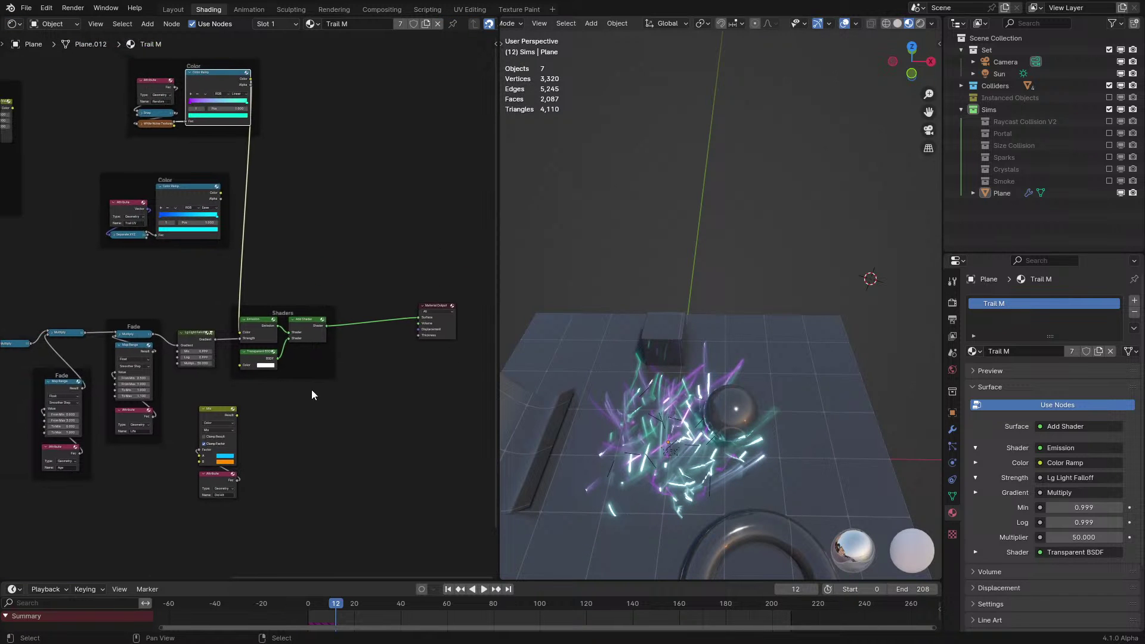
key(space)
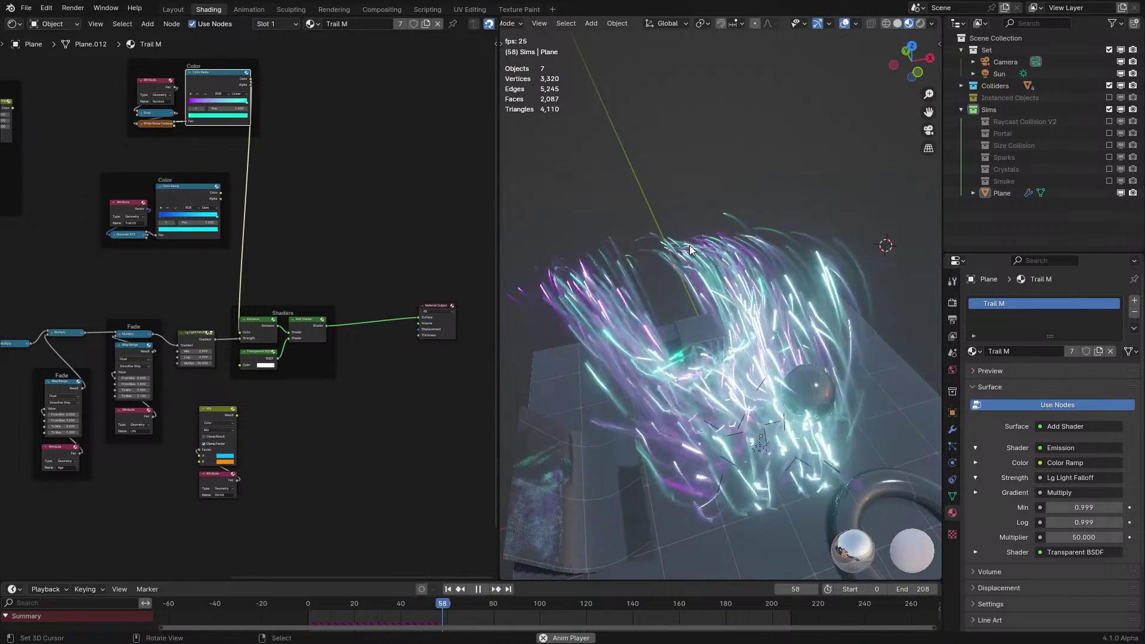
middle_drag(253, 180, 291, 267)
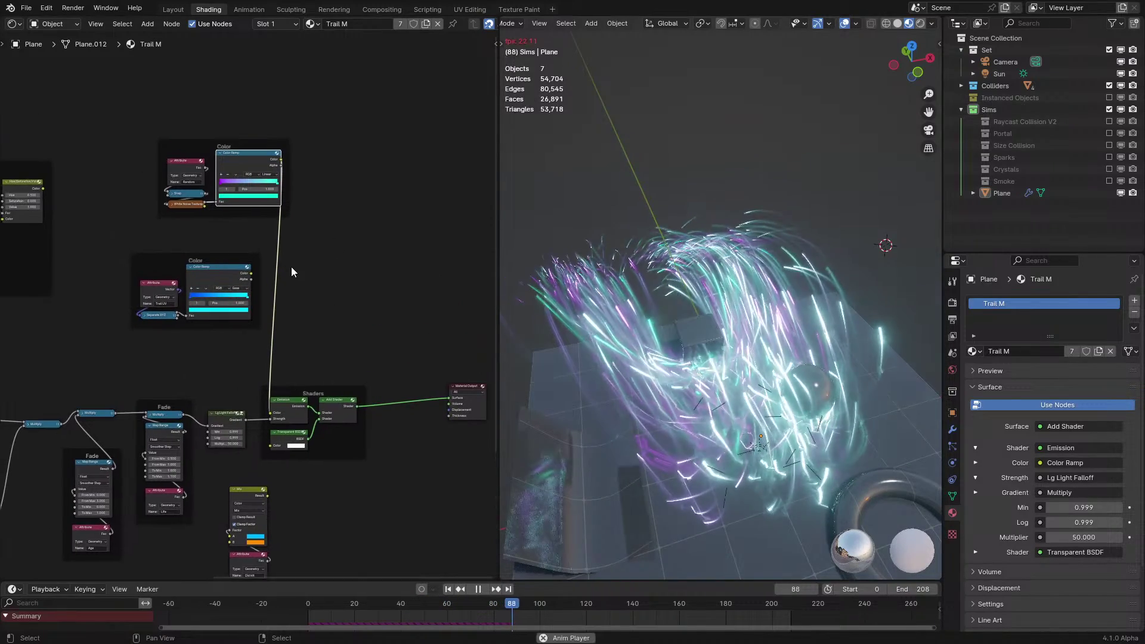
key(space)
scroll(693, 288, down, 3)
middle_drag(694, 288, 716, 283)
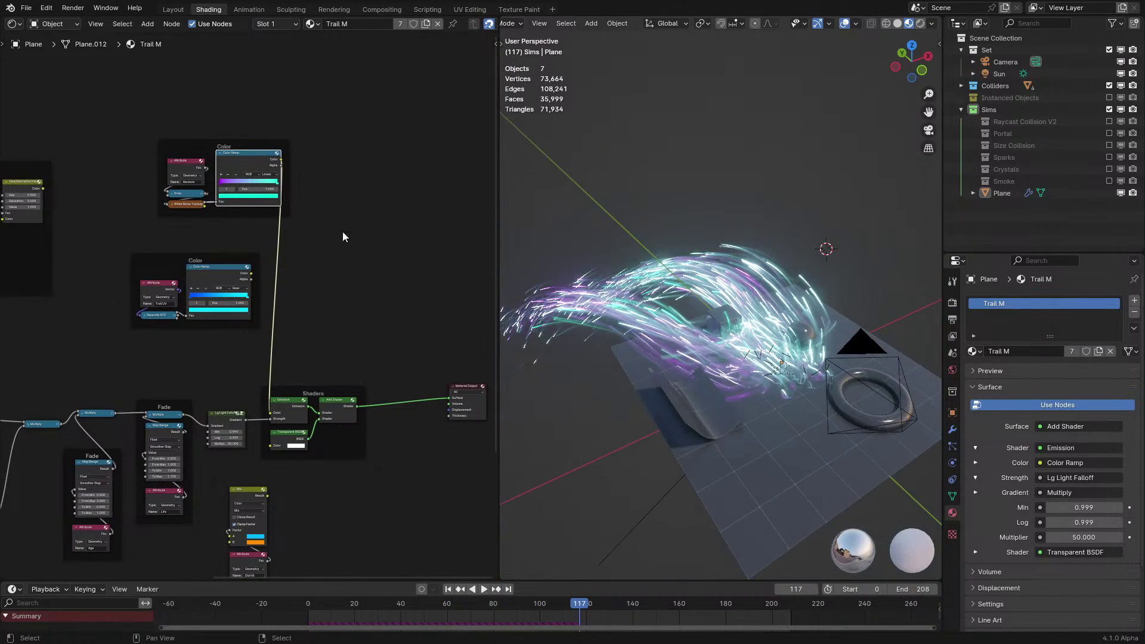
Set the first color stop of the Random group's Color Ramp to orange
middle_drag(322, 229, 324, 341)
scroll(291, 335, up, 9)
scroll(196, 279, down, 1)
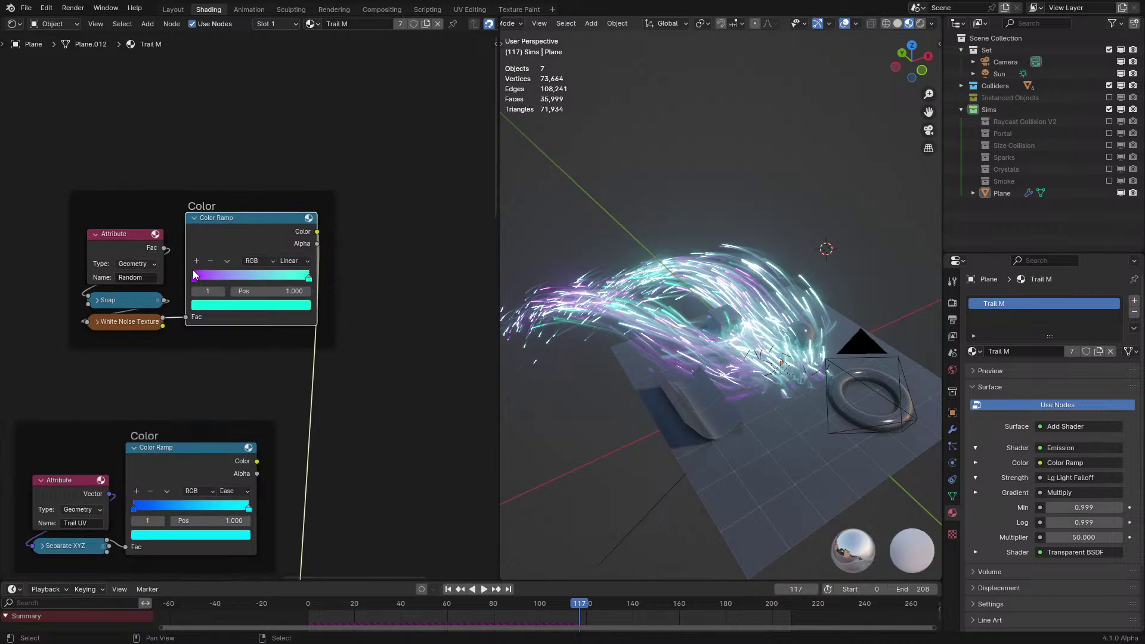
click(190, 276)
click(242, 307)
drag(241, 227, 229, 225)
Play the simulation to check the orange-to-turquoise trail colors
middle_drag(665, 294, 653, 258)
key(space)
key(space)
key(space)
key(space)
Look through the camera, enable the Camera to View lock and fit the camera frame to the viewport
key(KP_0)
key(n)
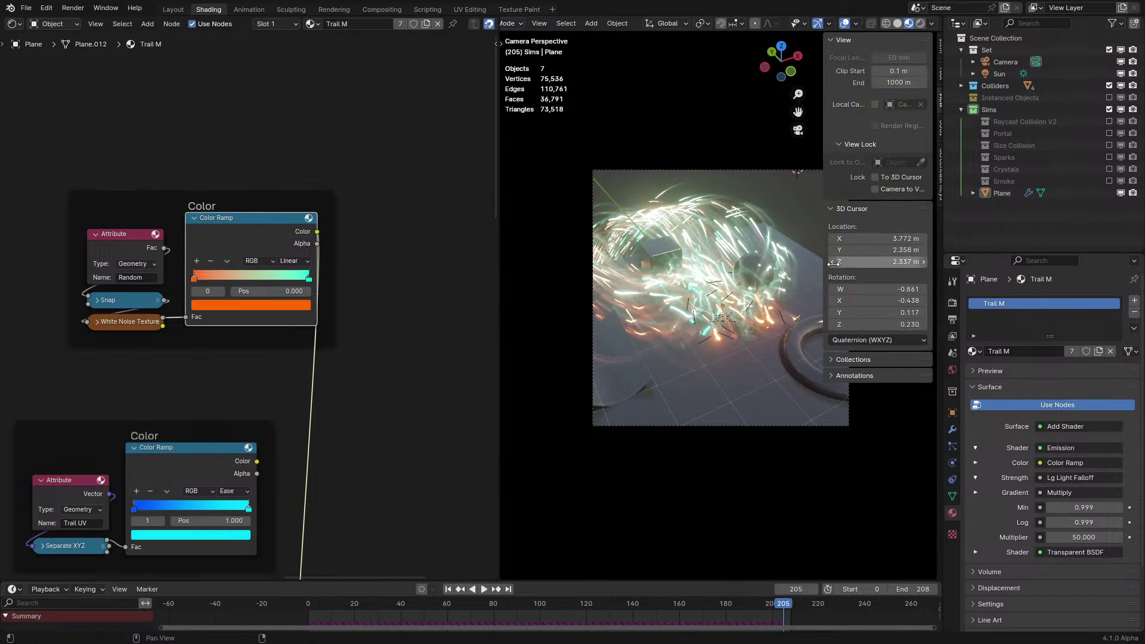
middle_drag(835, 239, 880, 217)
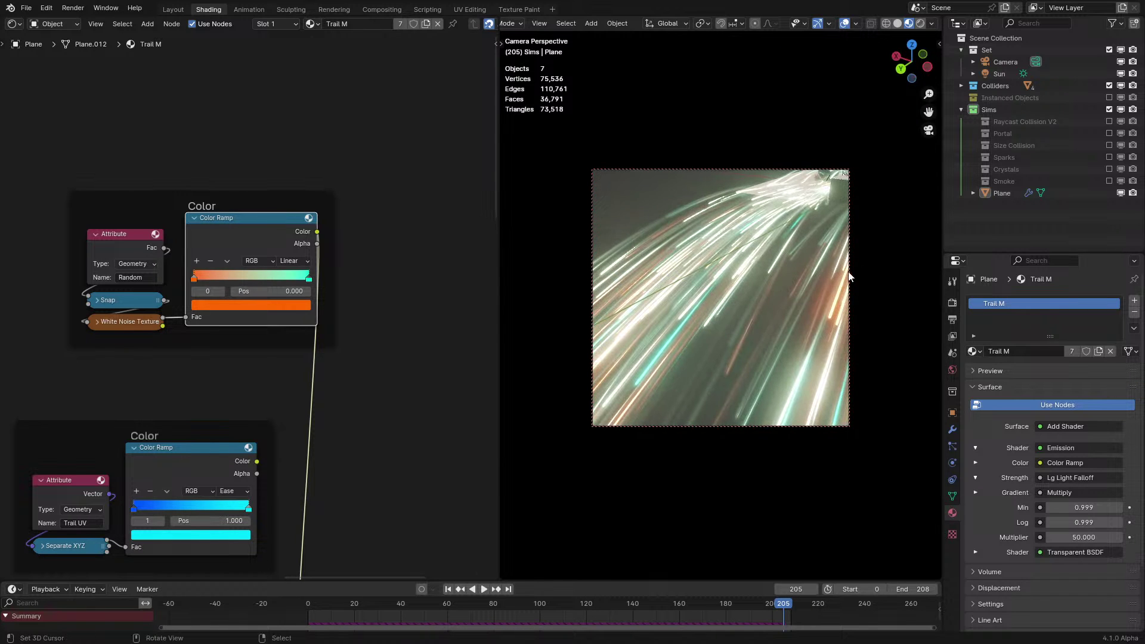
key(Home)
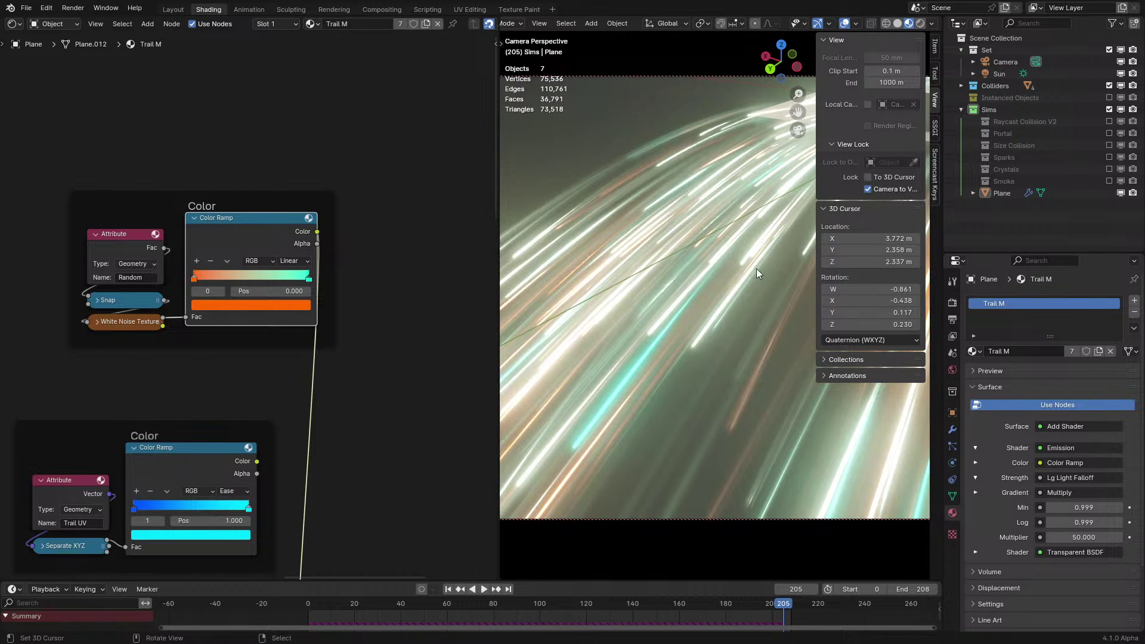
key(n)
Move the locked camera to face the falling trails and play the simulation through it
middle_drag(701, 266, 743, 306)
key(space)
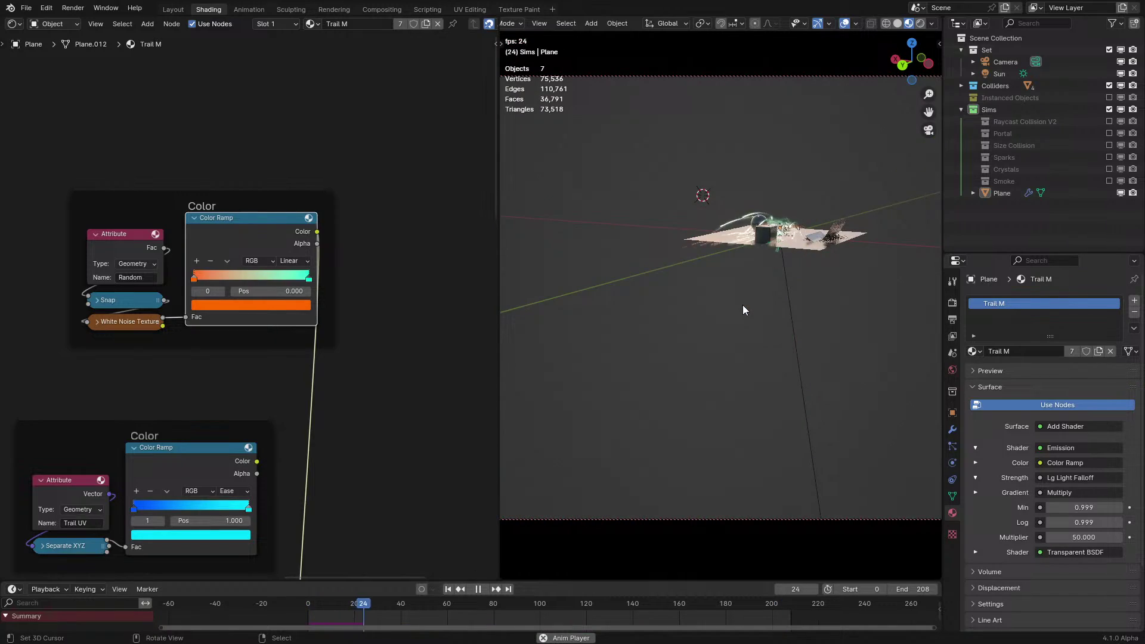
middle_drag(742, 306, 715, 273)
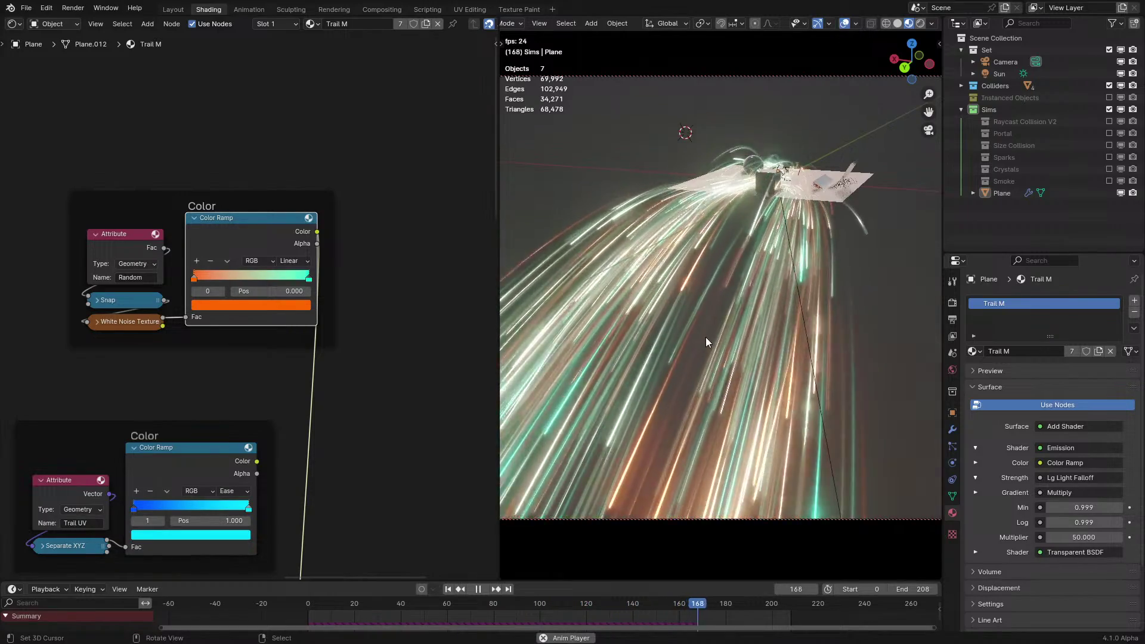
key(space)
middle_drag(624, 306, 708, 285)
key(space)
key(space)
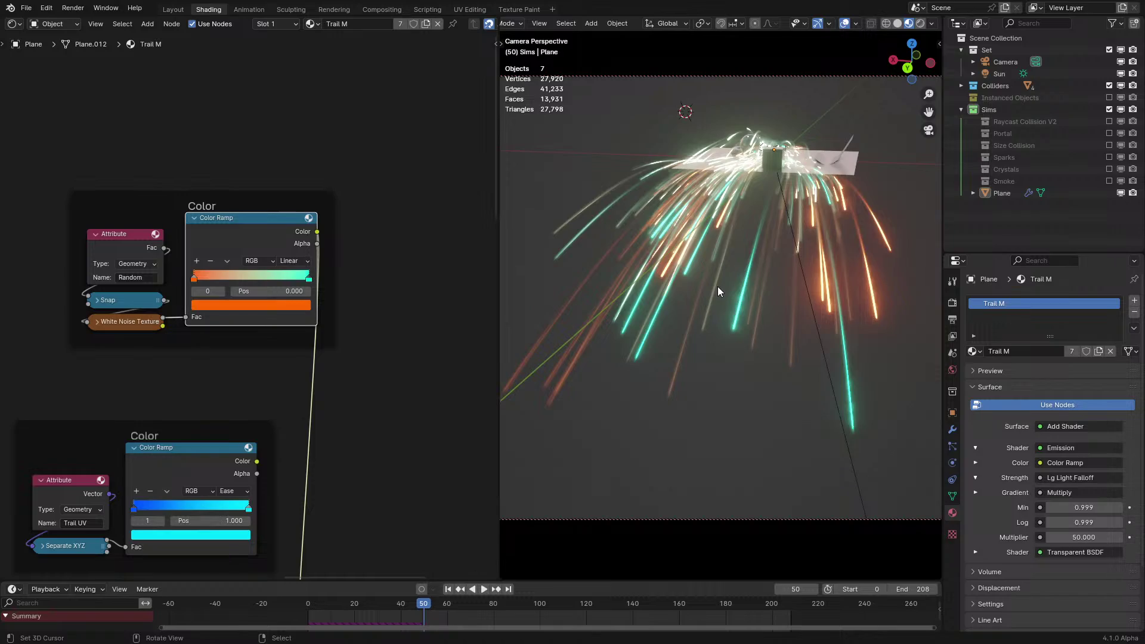
key(space)
Turn off the Camera to View lock and orbit the running simulation outside the camera before pausing it
key(n)
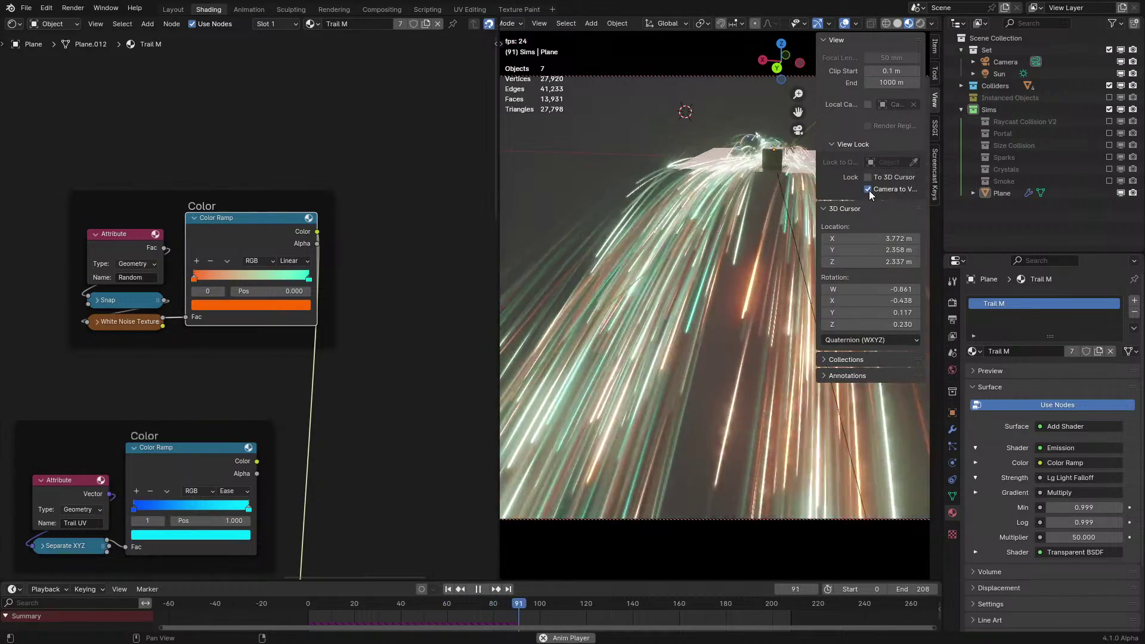
click(868, 190)
key(n)
middle_drag(790, 221, 565, 338)
scroll(714, 276, up, 4)
key(space)
Reposition the camera to frame the plane and its colliders, leaving the Camera to View lock off
key(KP_0)
key(n)
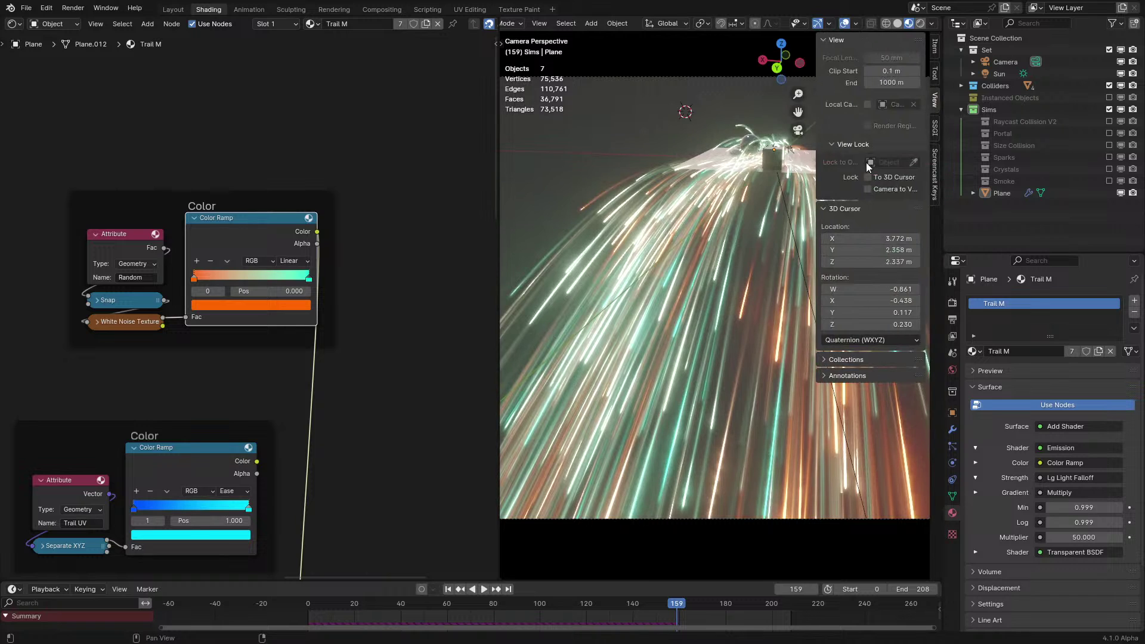
key(n)
middle_drag(868, 196, 823, 327)
key(n)
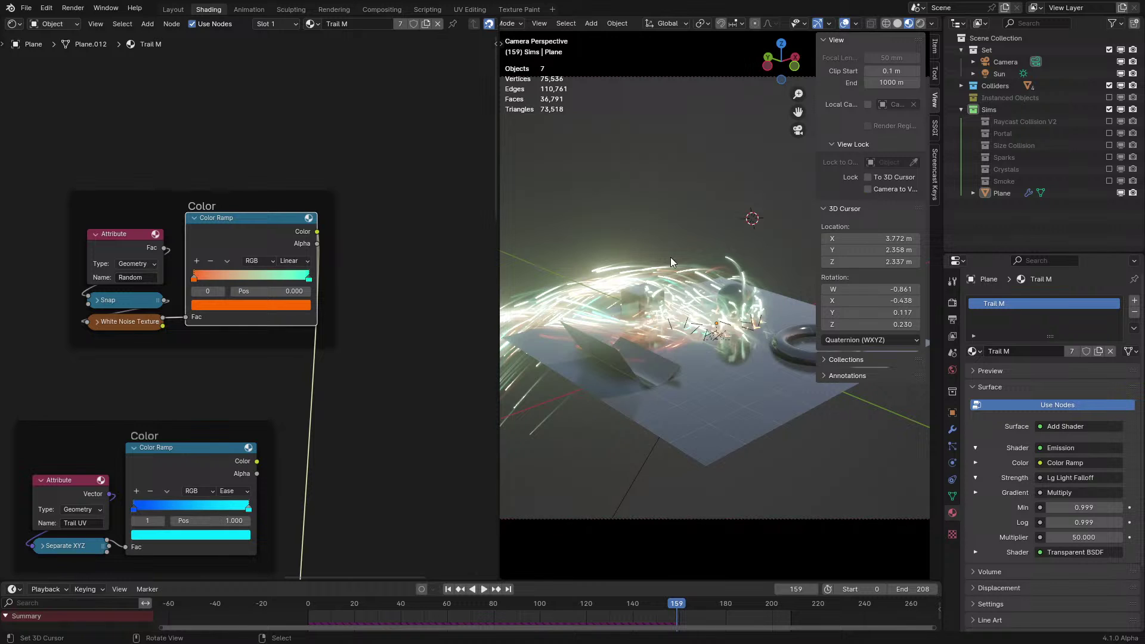
Return to the plane's geometry nodes and link Scale through the Add node into the Particle Simulation's Velocity input
click(623, 263)
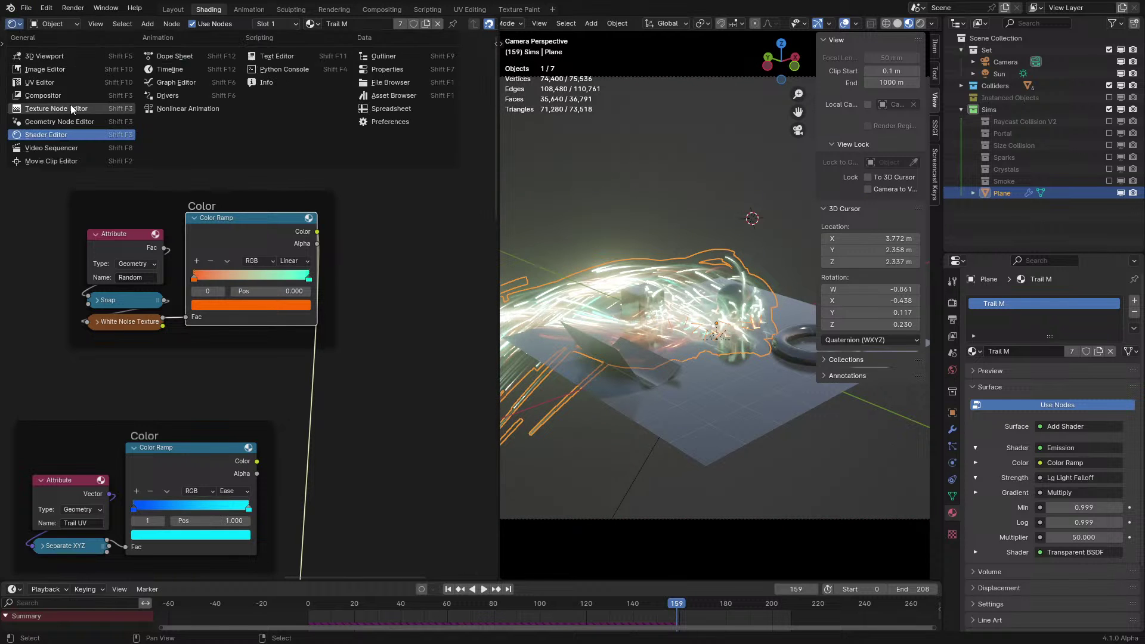
click(62, 122)
key(Home)
scroll(245, 231, up, 5)
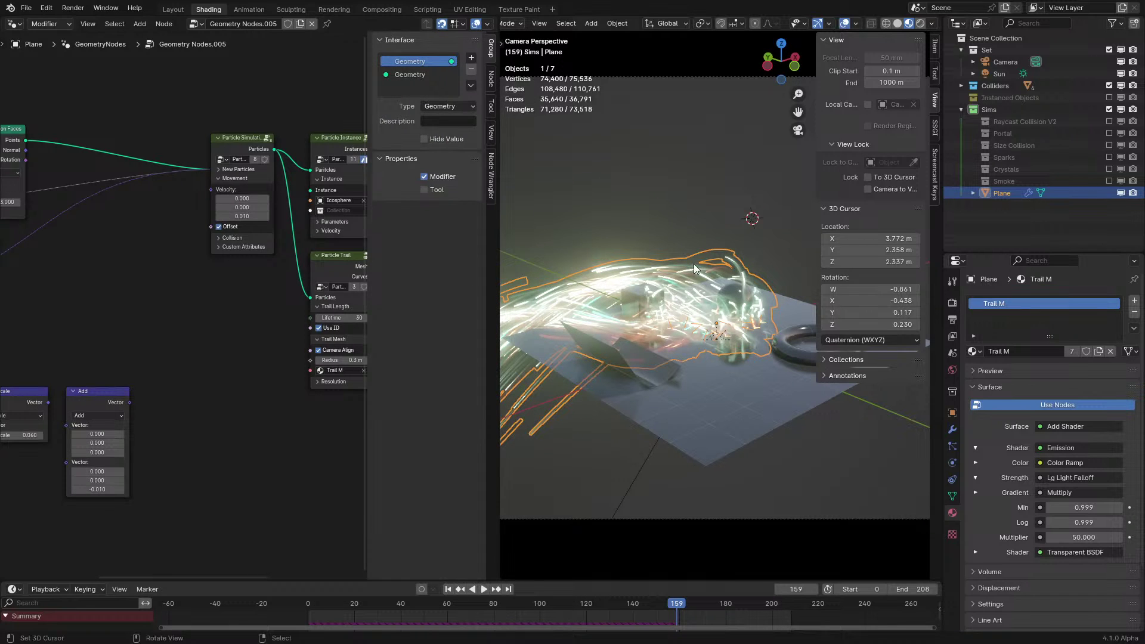
key(n)
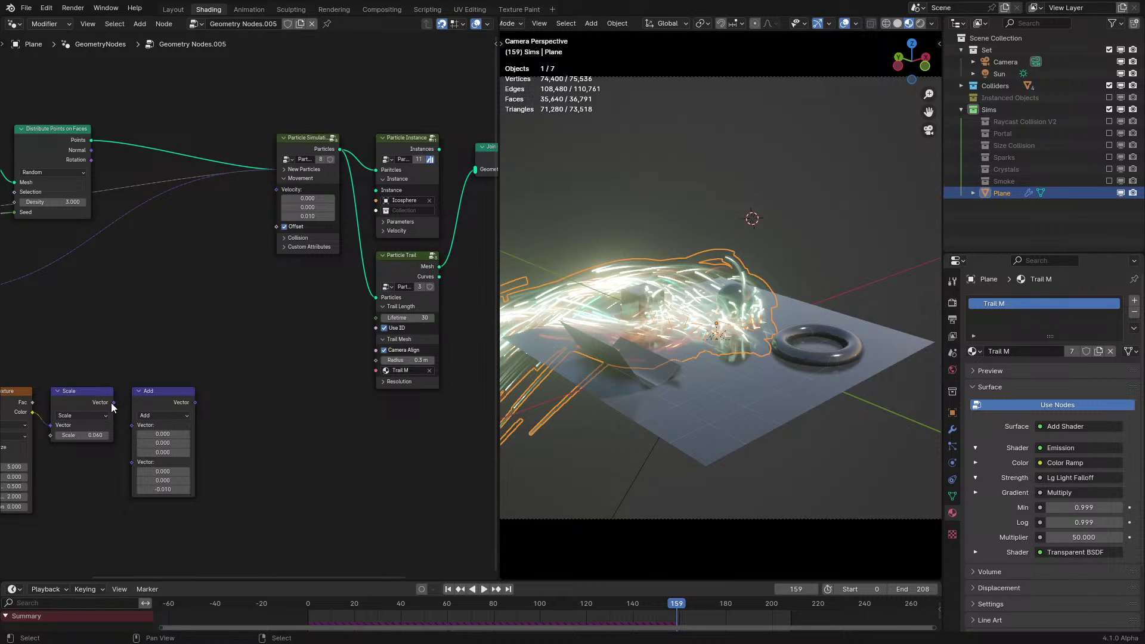
drag(291, 191, 289, 189)
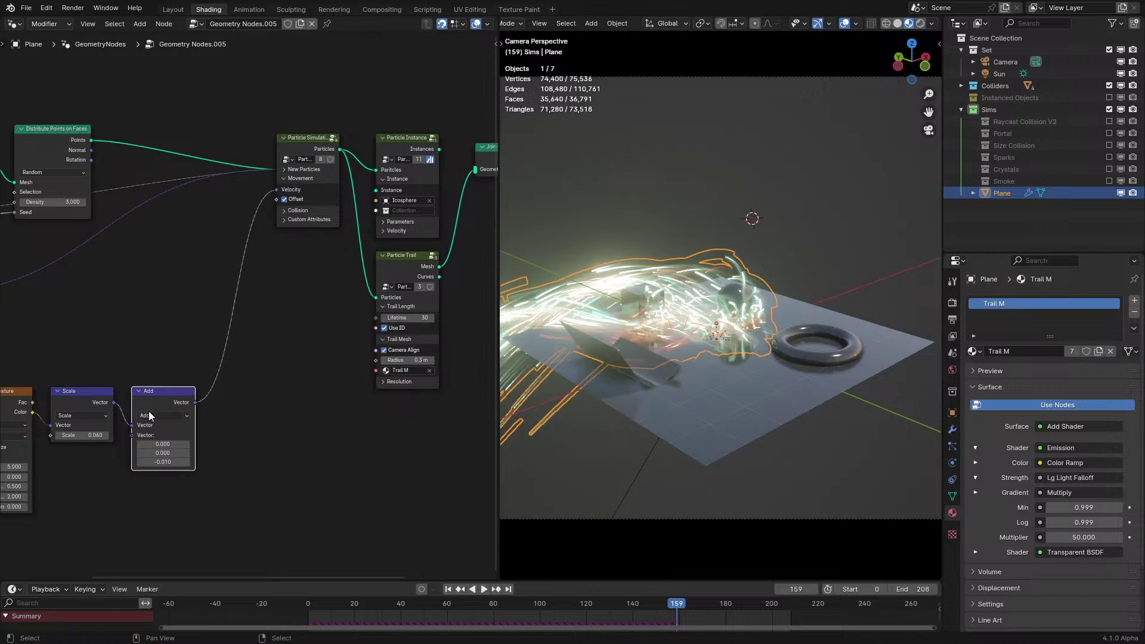
Set the Add node's Z value to 0.010 and play the simulation
middle_drag(681, 473, 705, 469)
key(space)
click(790, 427)
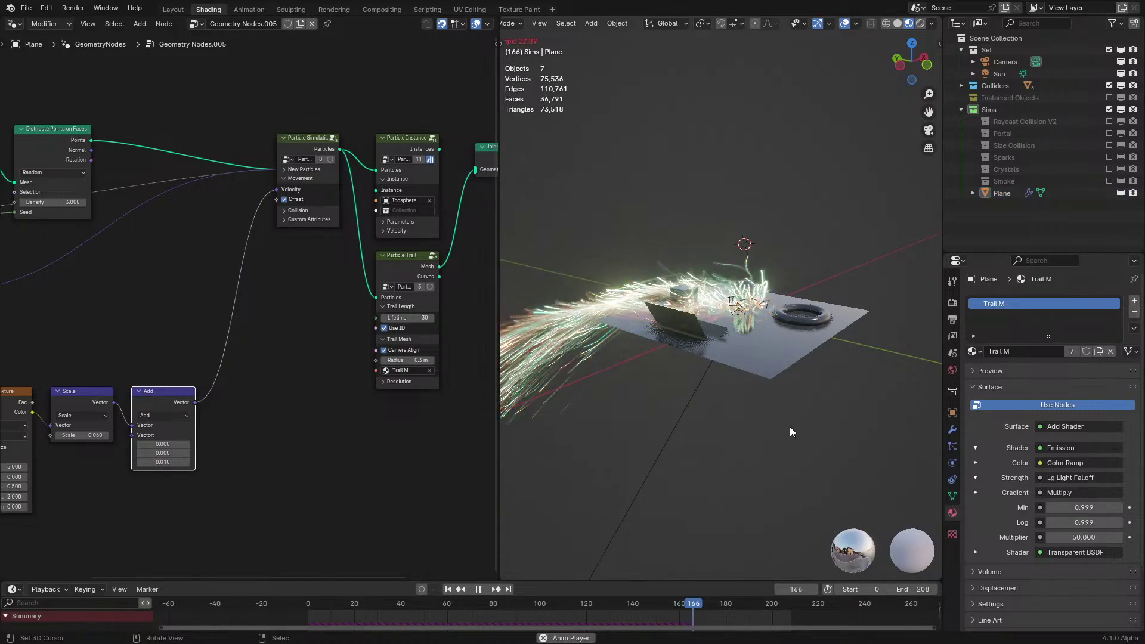
middle_drag(790, 427, 744, 443)
key(space)
Replay the simulation and examine the rising orange and turquoise trails from several angles
middle_drag(657, 449, 653, 493)
key(space)
key(space)
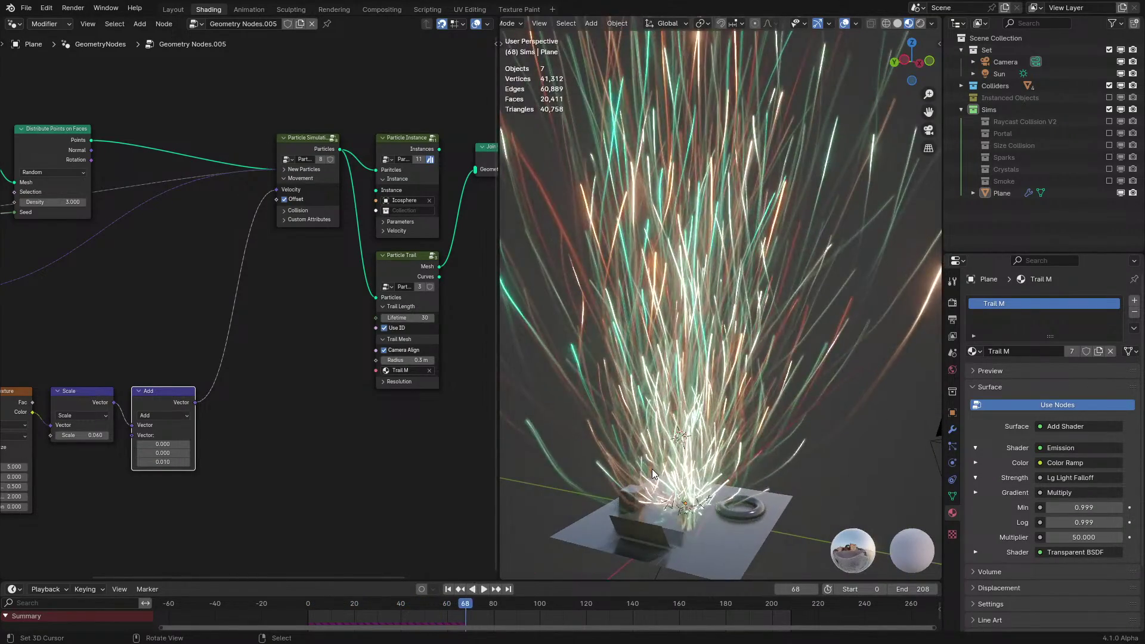
key(space)
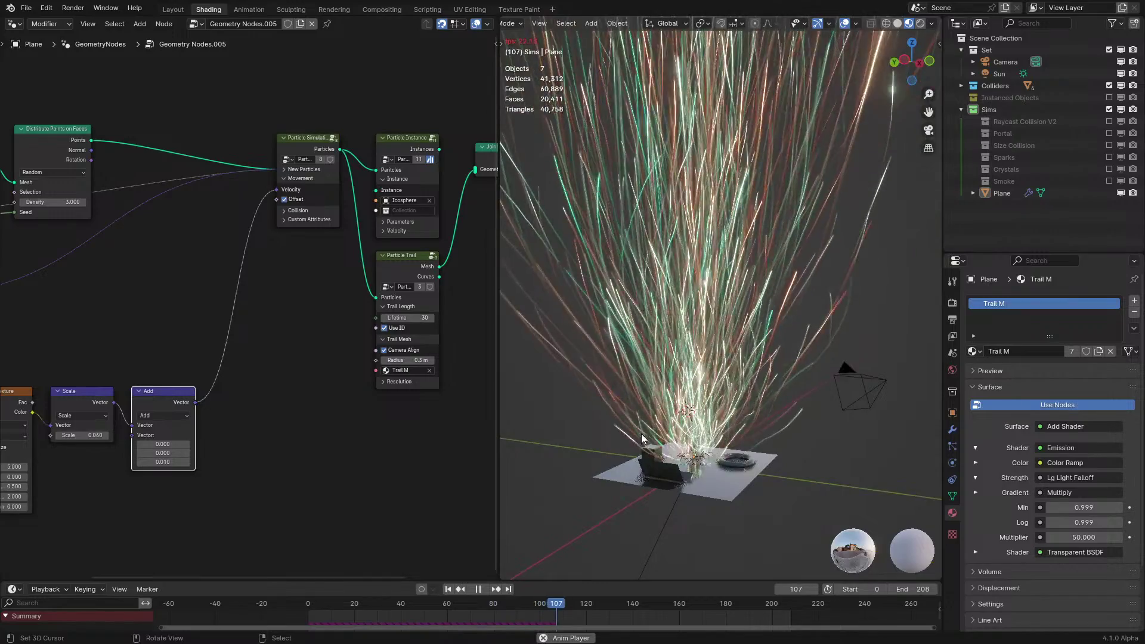
key(space)
middle_drag(653, 468, 689, 420)
key(space)
key(space)
scroll(689, 373, down, 2)
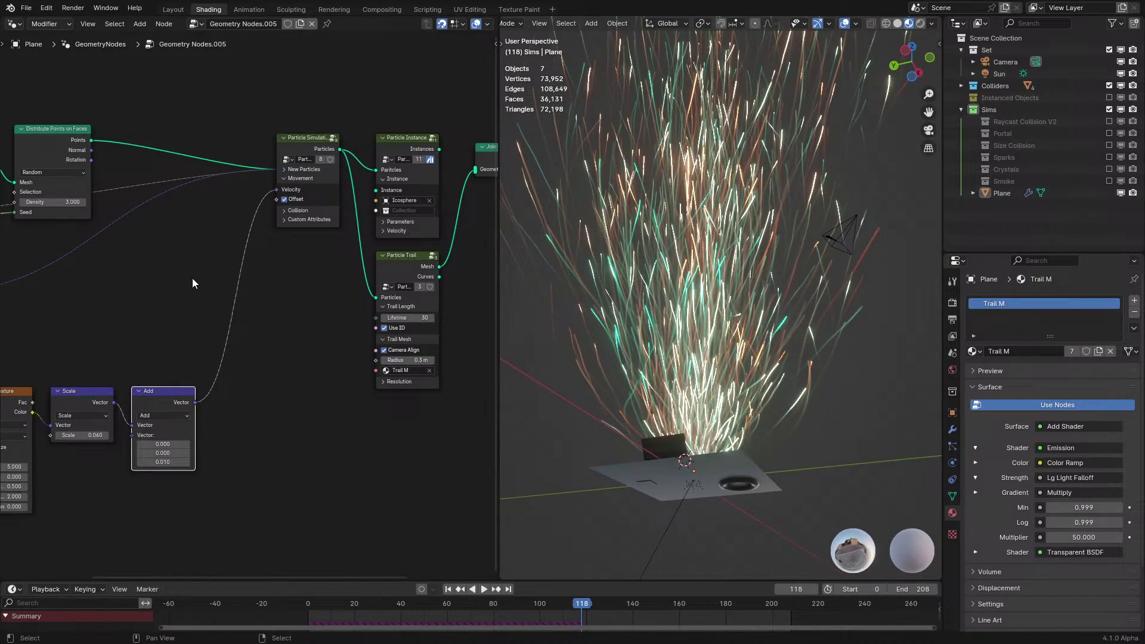
Bring back the Trail M shader nodes in place of the geometry nodes
click(17, 23)
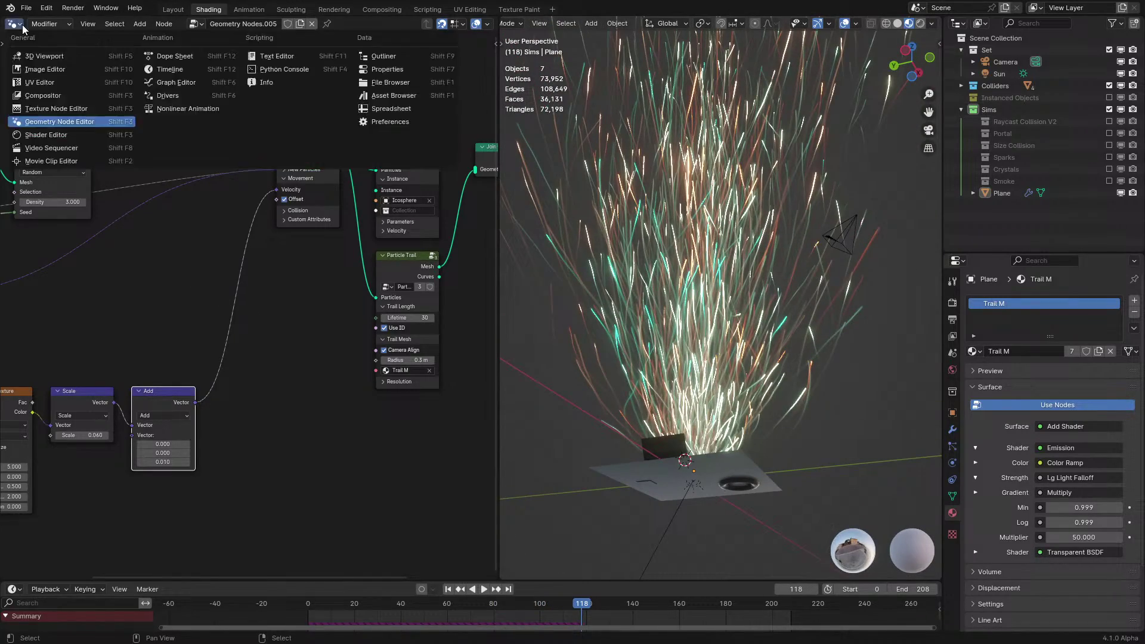
click(63, 127)
middle_drag(179, 379, 174, 444)
scroll(217, 208, up, 2)
middle_drag(221, 197, 268, 435)
scroll(279, 183, up, 3)
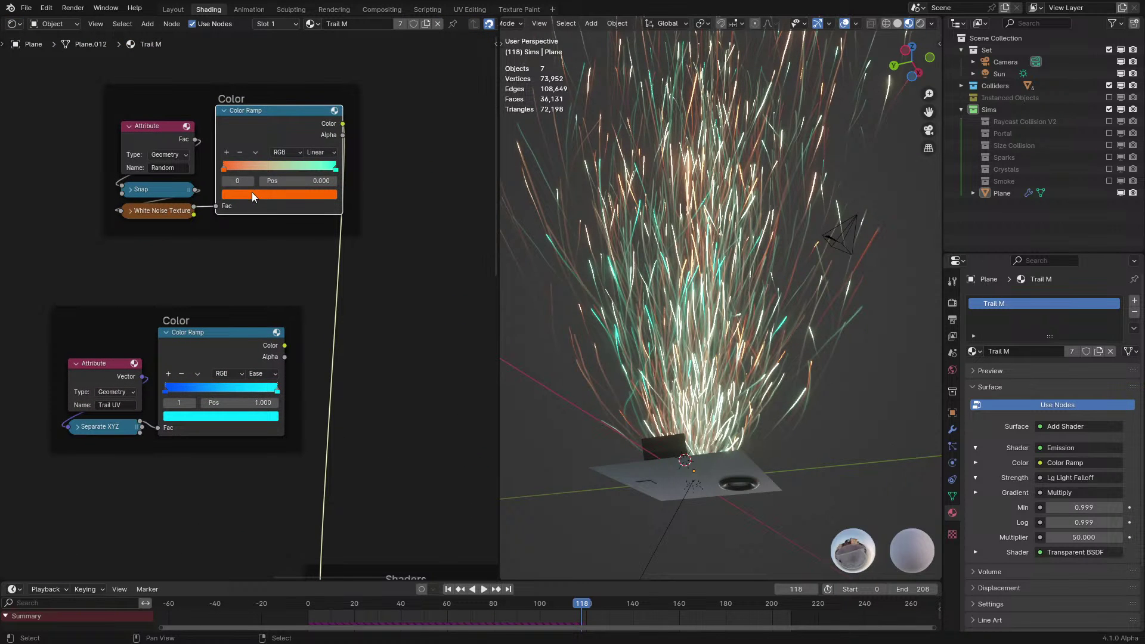
Set the Random group's Color Ramp to a light green first stop and a white last stop
click(253, 195)
mouse_move(264, 77)
mouse_down()
mouse_move(280, 29)
mouse_move(273, 43)
mouse_move(241, 48)
mouse_move(253, 43)
mouse_up()
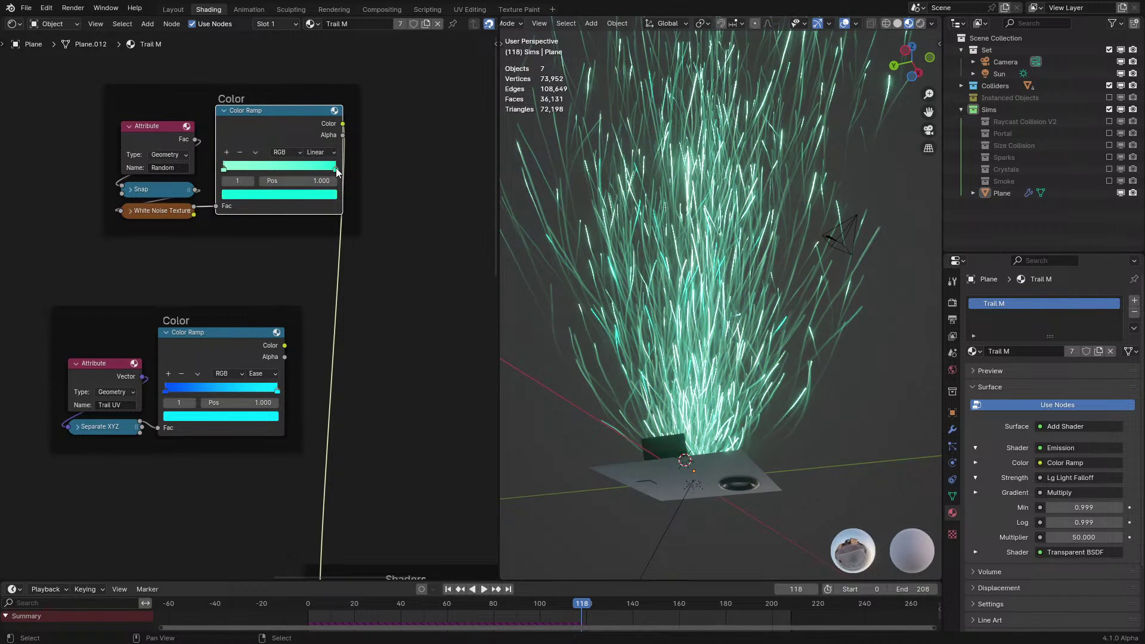
click(307, 201)
mouse_move(281, 72)
mouse_down()
mouse_move(283, 61)
mouse_move(274, 74)
mouse_up()
Play the simulation and examine the light green and white trails from different angles
key(space)
middle_drag(735, 219, 707, 324)
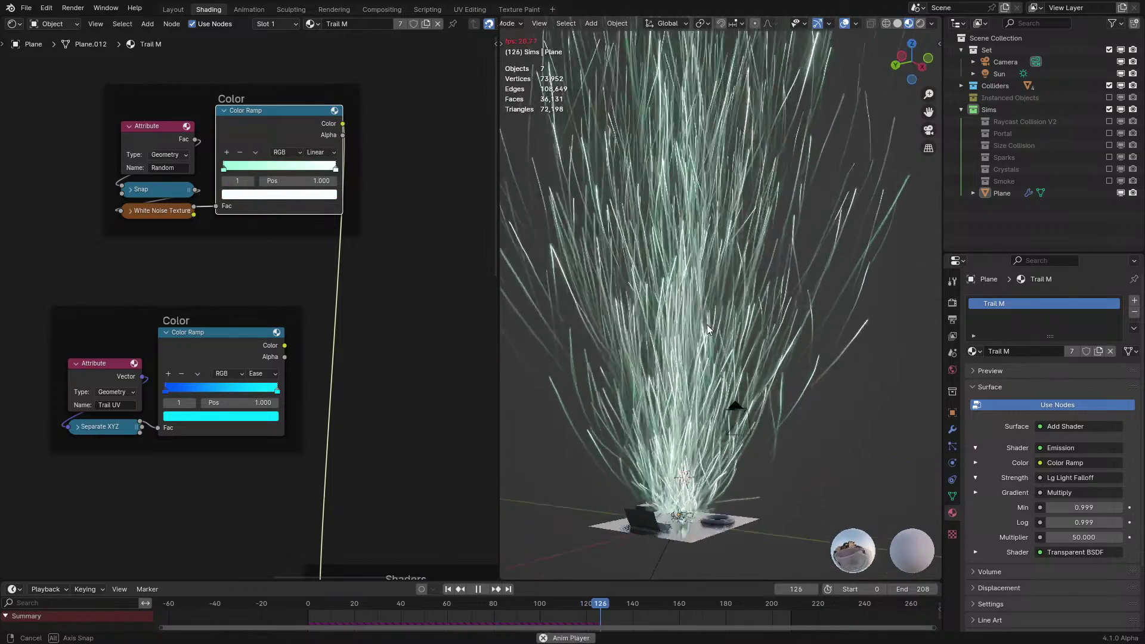
key(space)
middle_drag(716, 390, 718, 319)
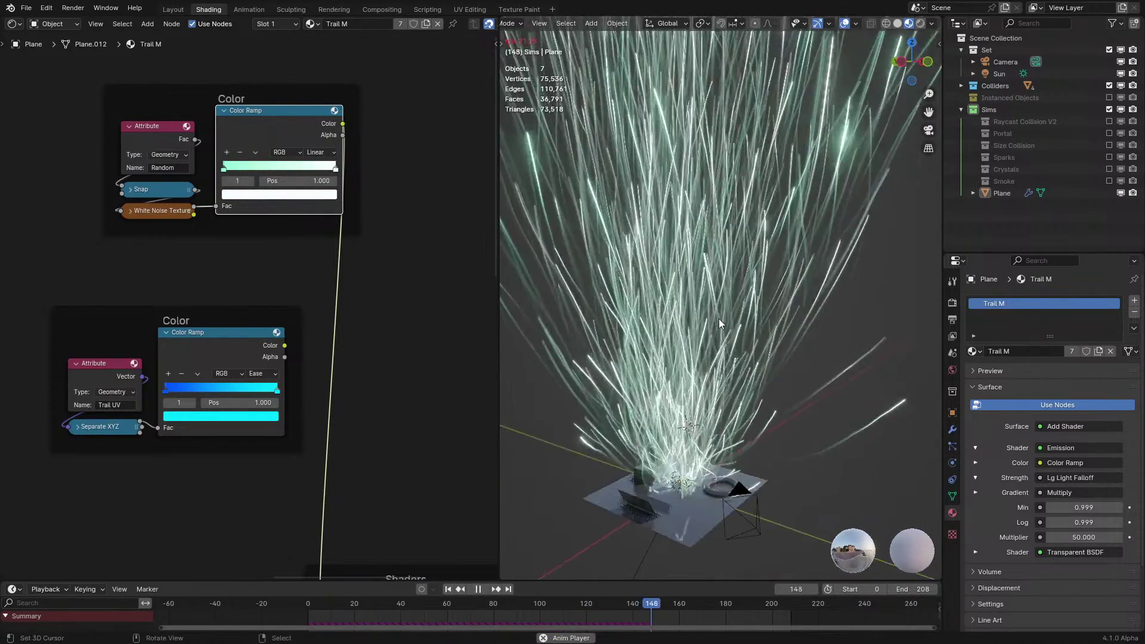
key(space)
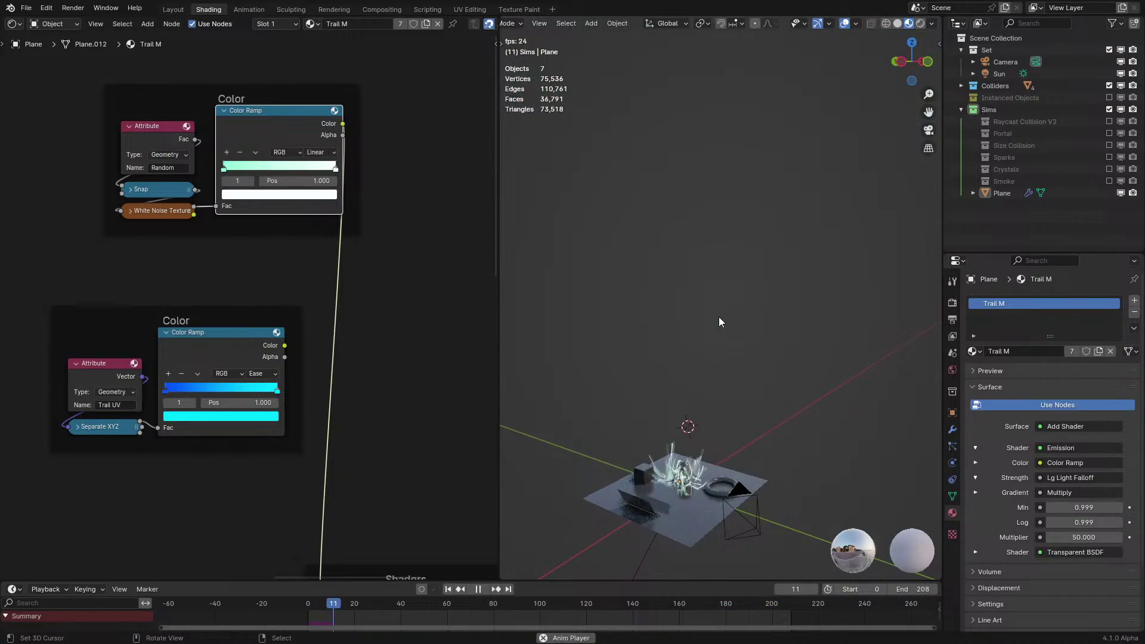
middle_drag(718, 317, 769, 374)
key(space)
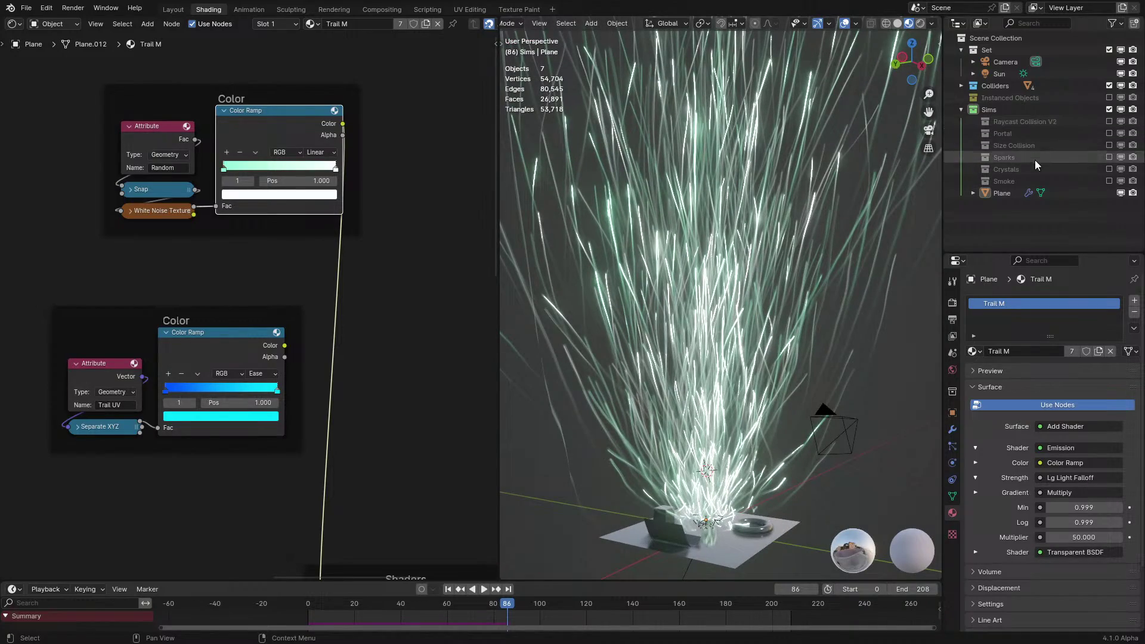
key(space)
middle_drag(685, 322, 710, 312)
key(space)
Look over the Trail M color, fade and shader groups and return to the geometry nodes
scroll(307, 399, down, 5)
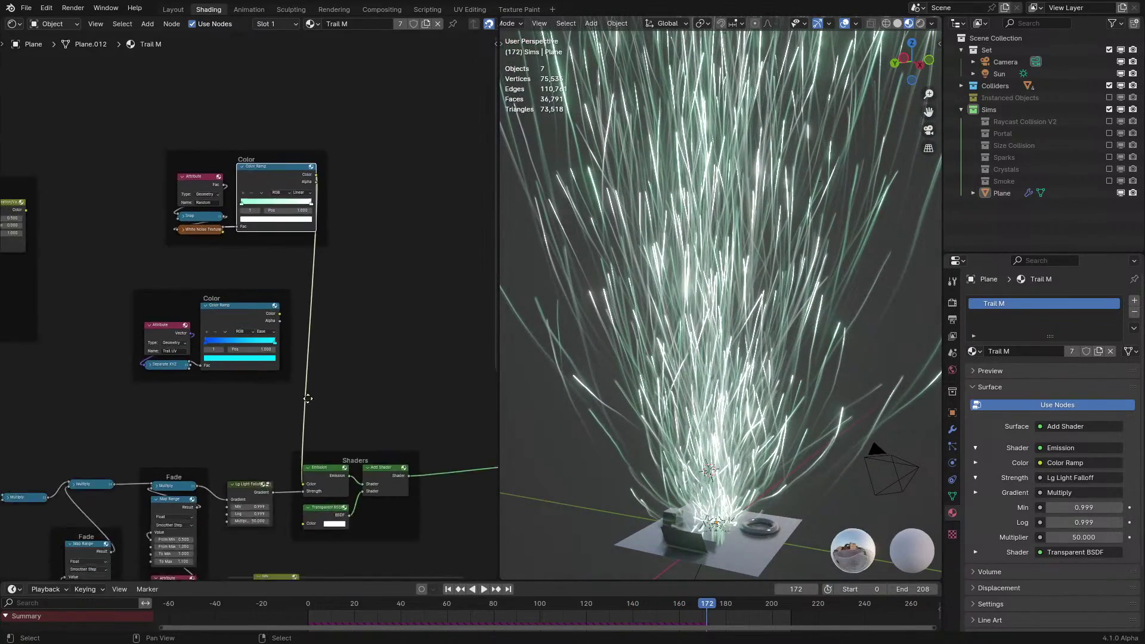
middle_drag(306, 408, 360, 292)
scroll(384, 439, up, 3)
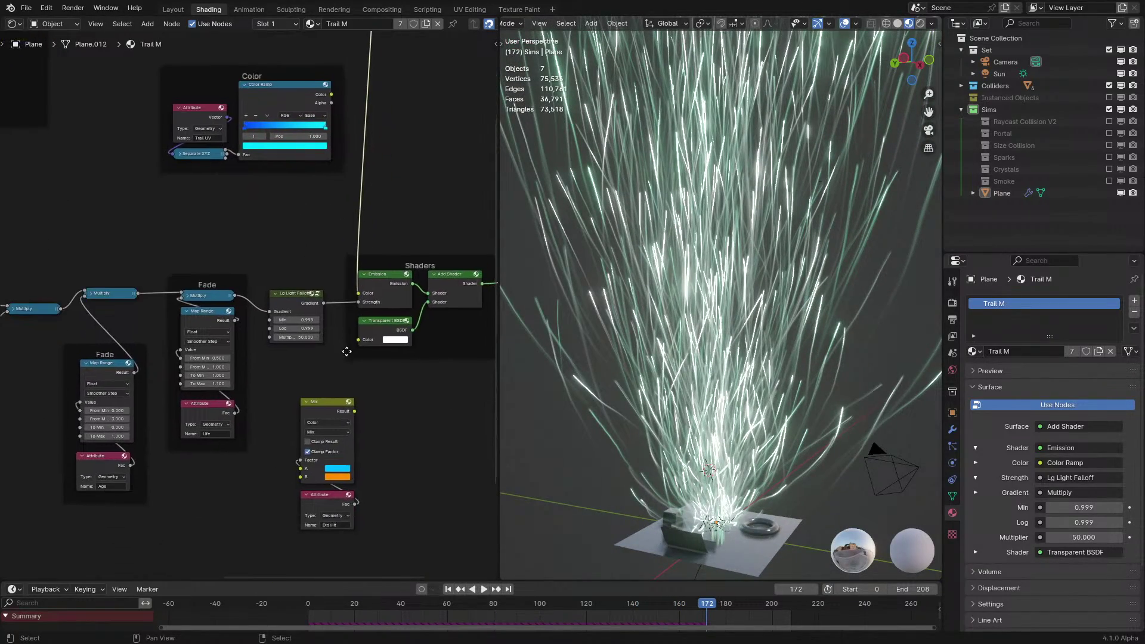
middle_drag(324, 189, 351, 367)
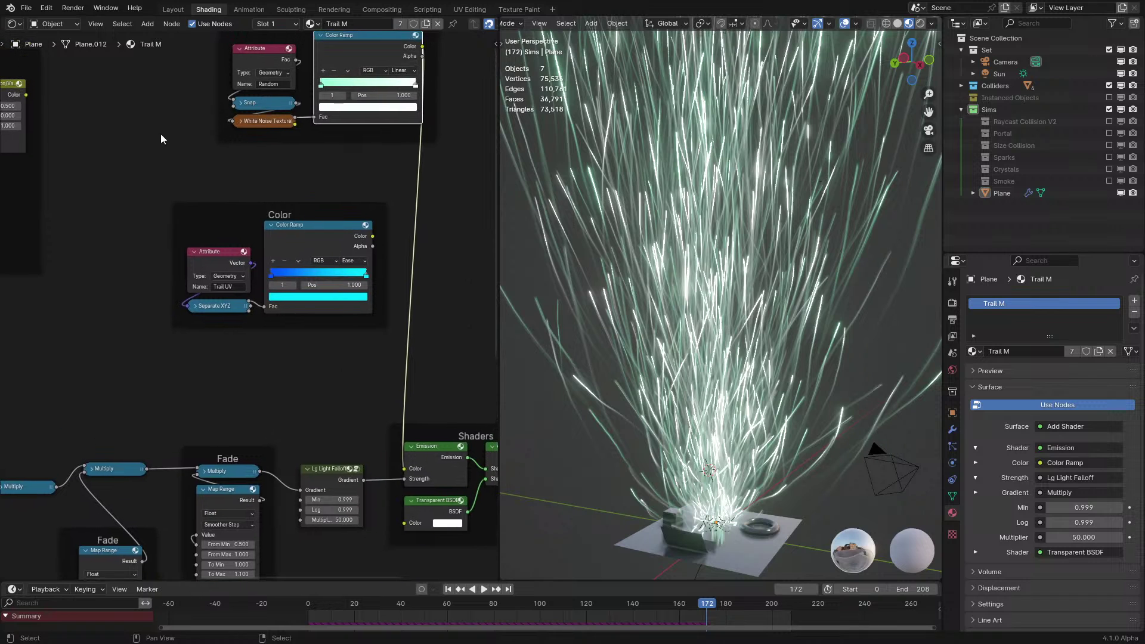
click(14, 23)
click(60, 122)
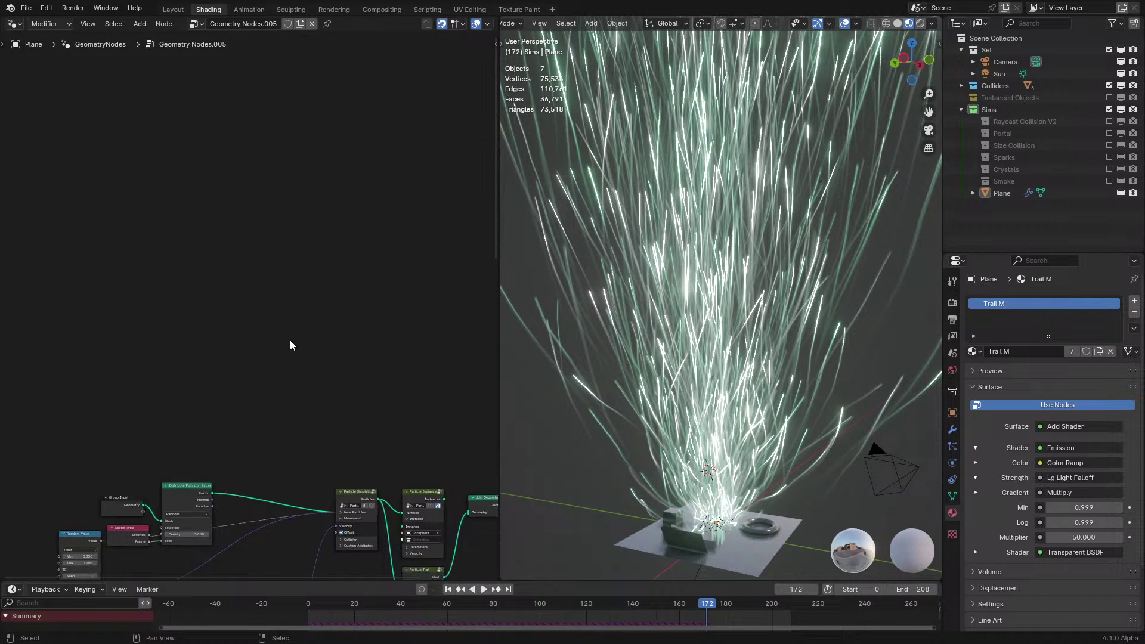
middle_drag(290, 346, 350, 238)
scroll(212, 281, up, 5)
Set the noise Scale node's scale to 0.160 and replay the simulation from frame 0
key(space)
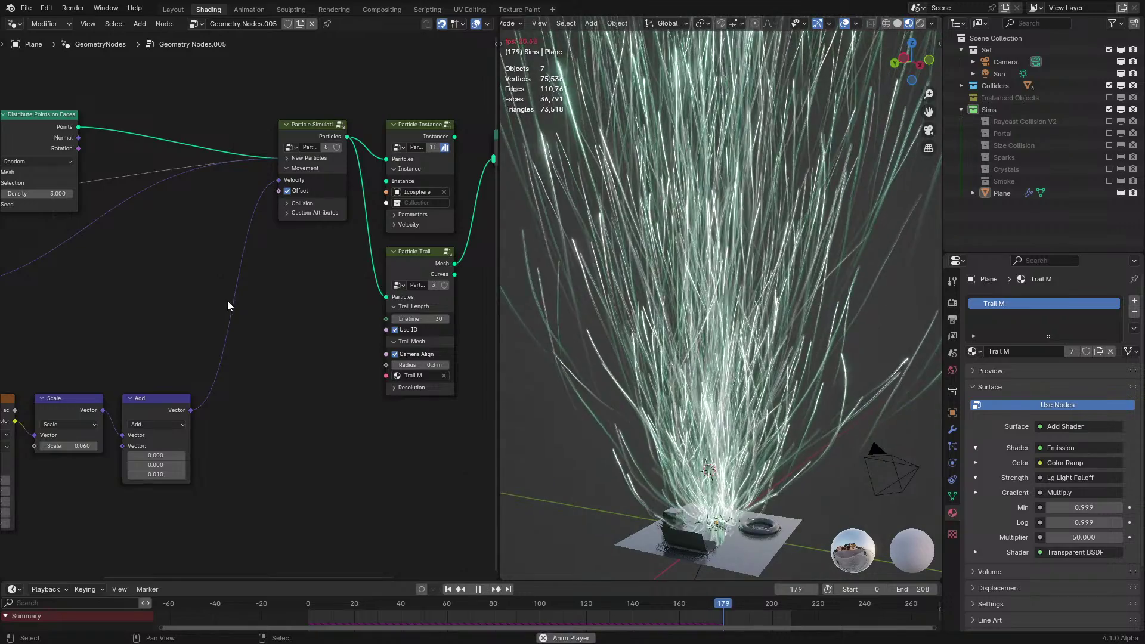
key(space)
middle_drag(185, 393, 330, 337)
key(shift+Left)
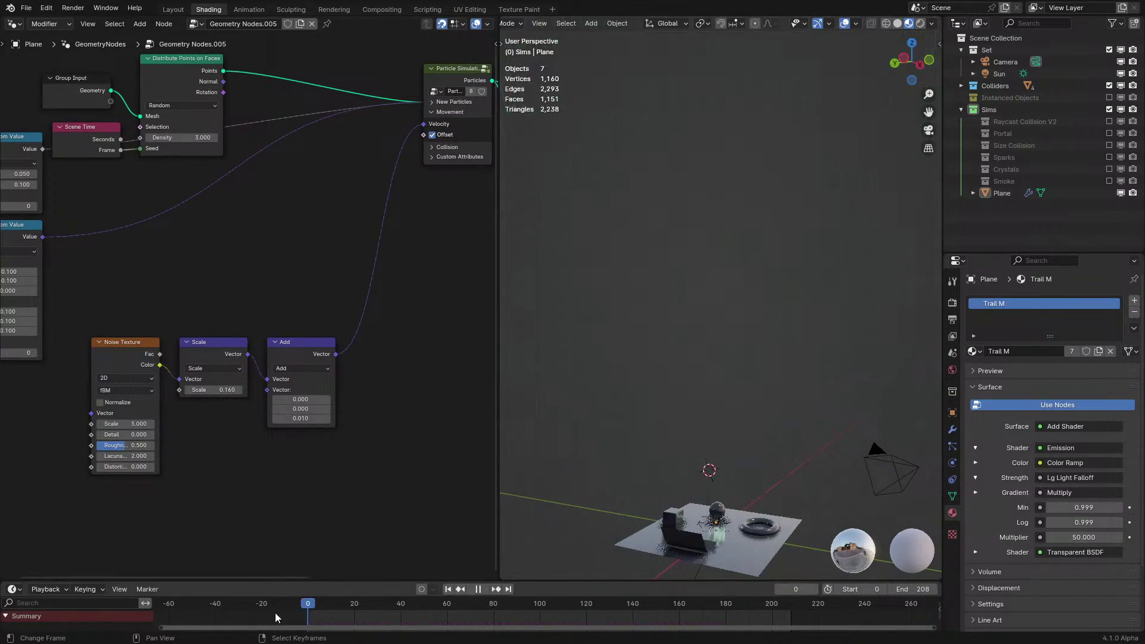
key(space)
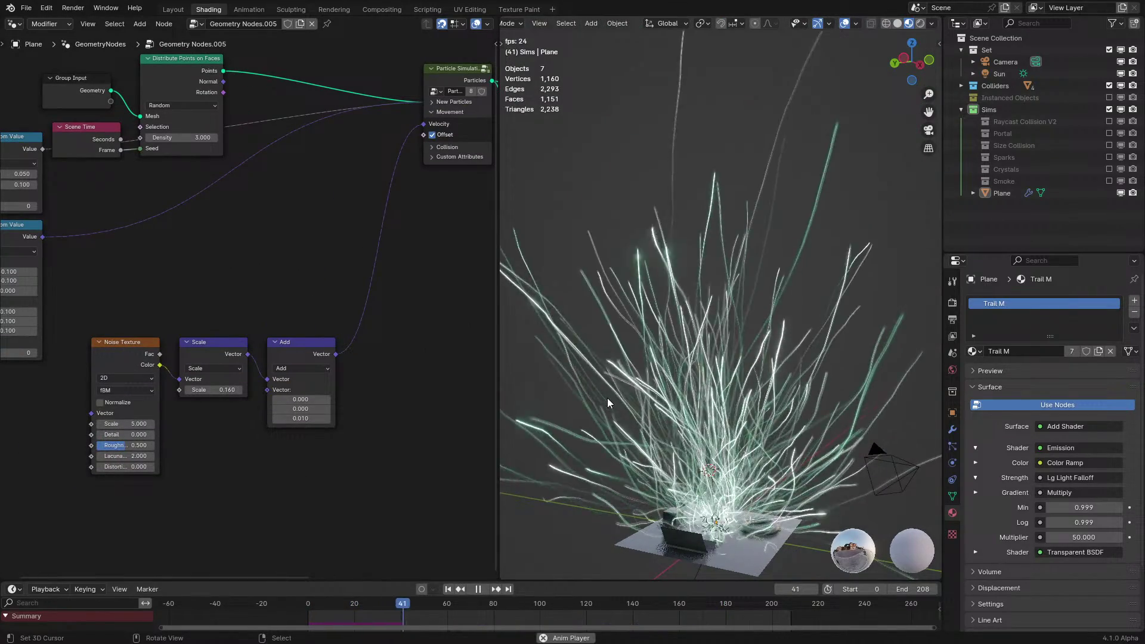
key(space)
Set the Distribute Points on Faces density to 1 and replay the simulation from the start
text(1)
key(Return)
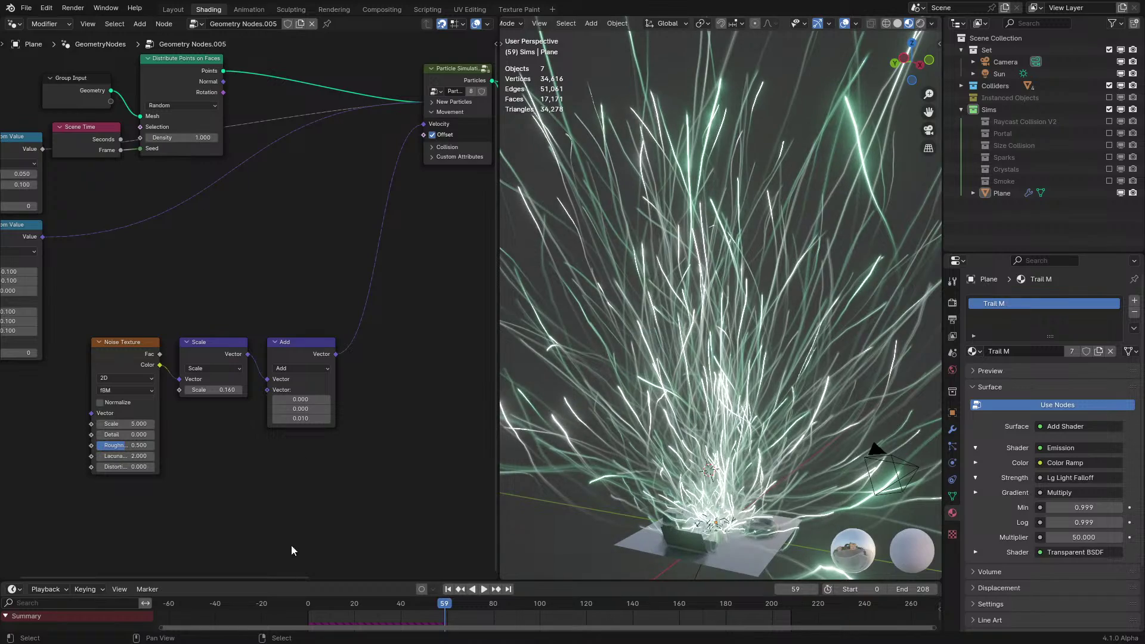
key(shift+Left)
key(space)
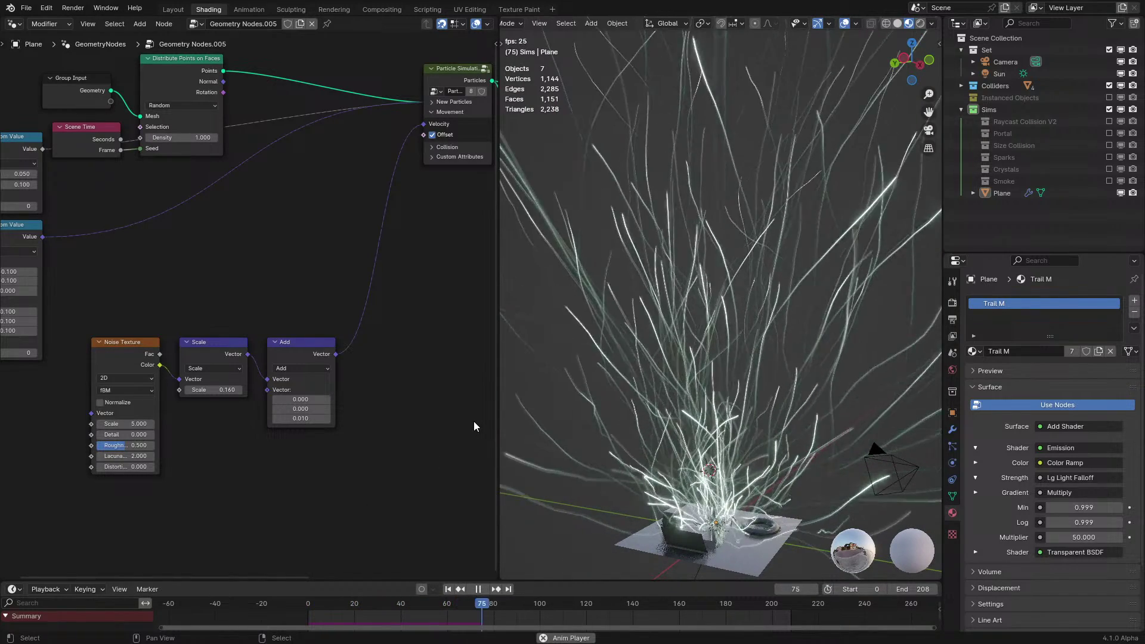
key(space)
Maximize the geometry node editor around the Particle Simulation, Particle Instance and Particle Trail nodes
middle_drag(376, 238, 154, 352)
middle_drag(183, 410, 328, 310)
middle_drag(238, 330, 35, 404)
key(ctrl+space)
scroll(585, 346, up, 2)
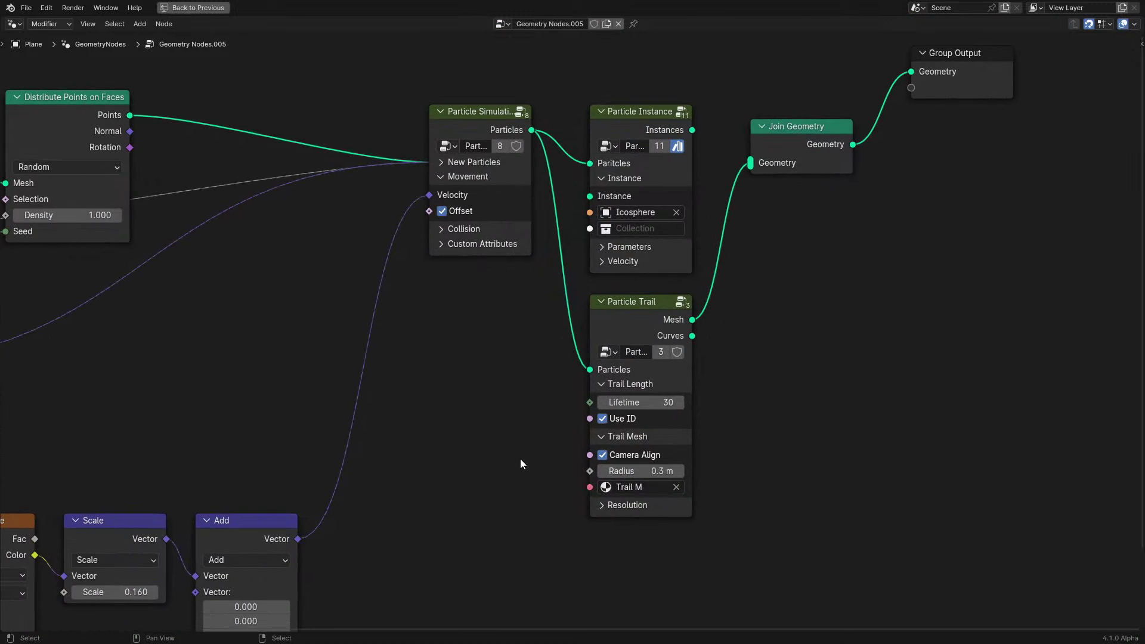
Restore the split layout and add a Named Attribute node reading Trail Age near the Particle Trail node
scroll(506, 448, down, 2)
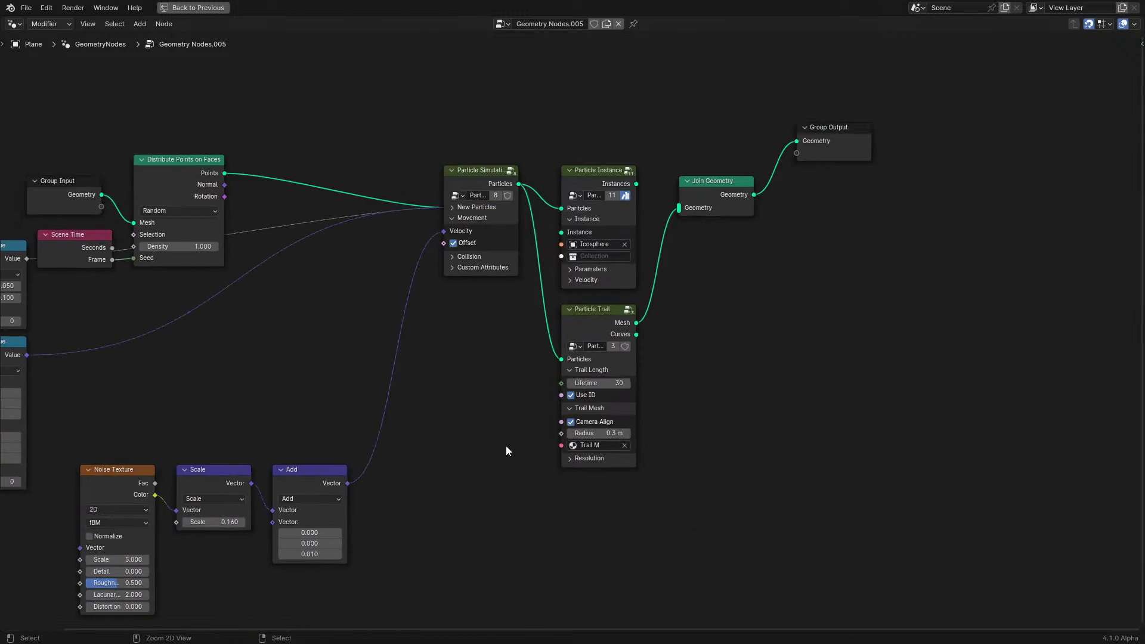
key(ctrl+space)
click(209, 437)
click(123, 450)
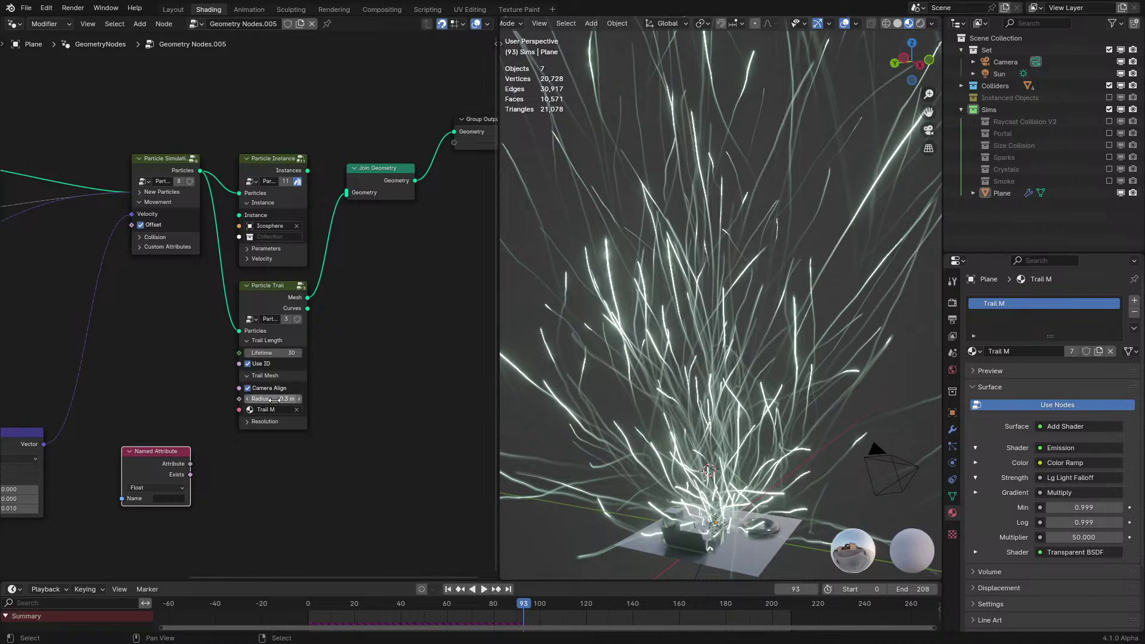
click(171, 499)
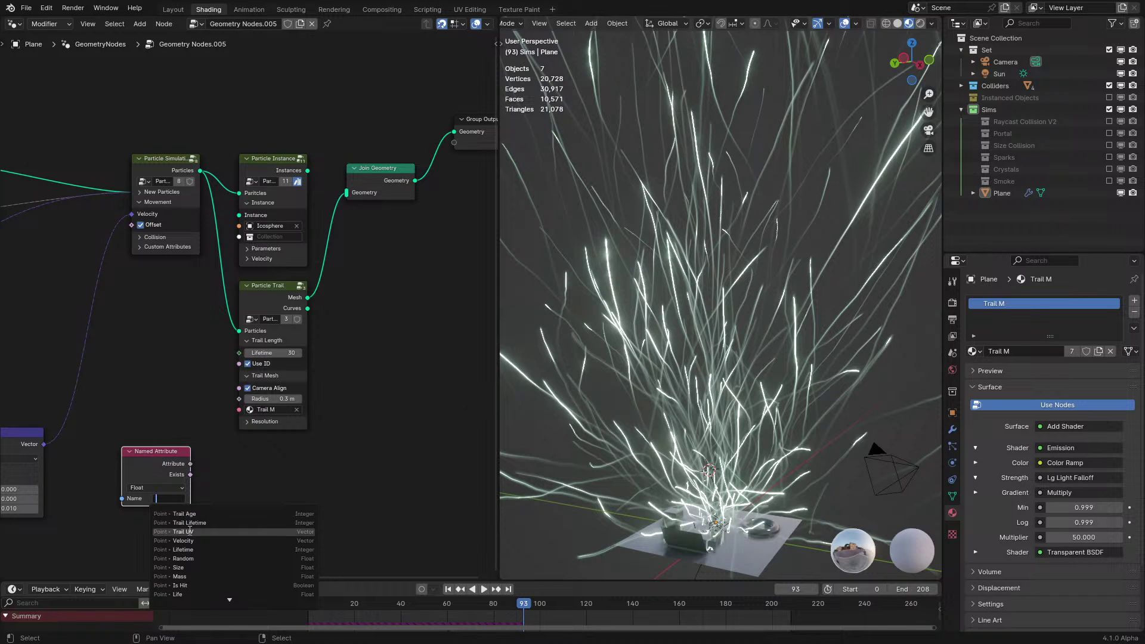
click(185, 523)
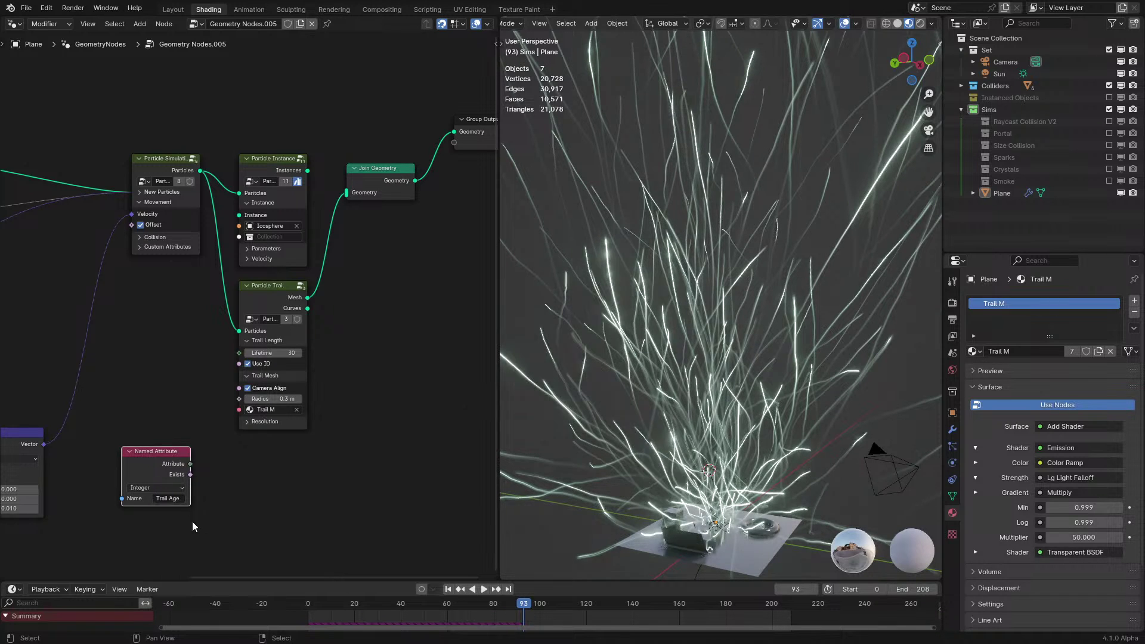
Feed Trail Age through a Map Range node into the Particle Trail radius, with From Max set to 30
text(p)
key(Return)
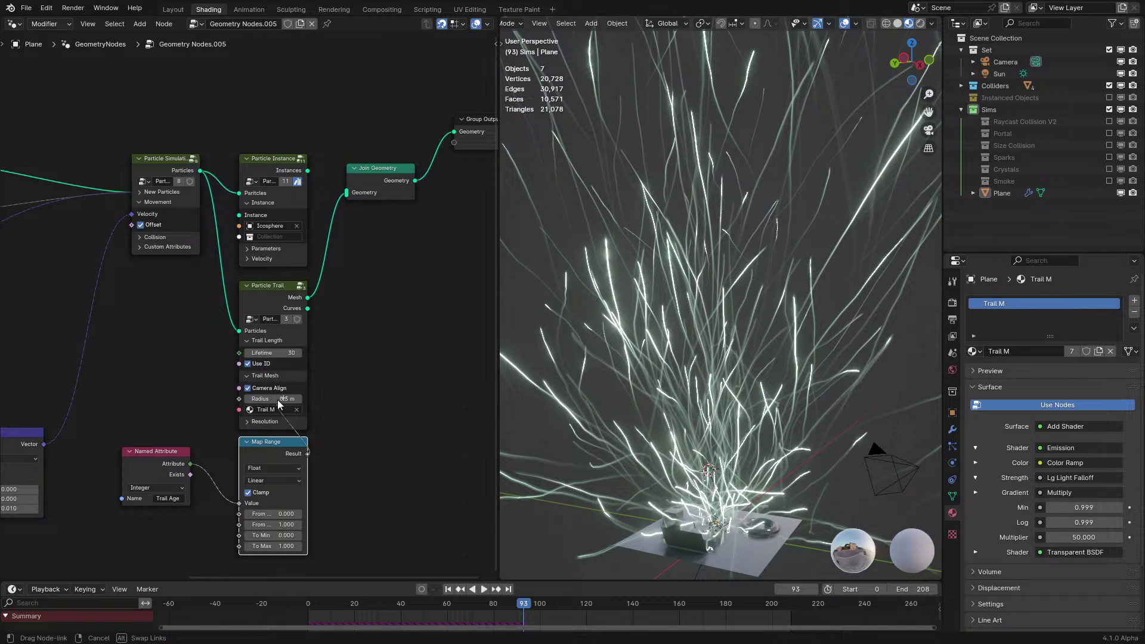
drag(233, 404, 237, 401)
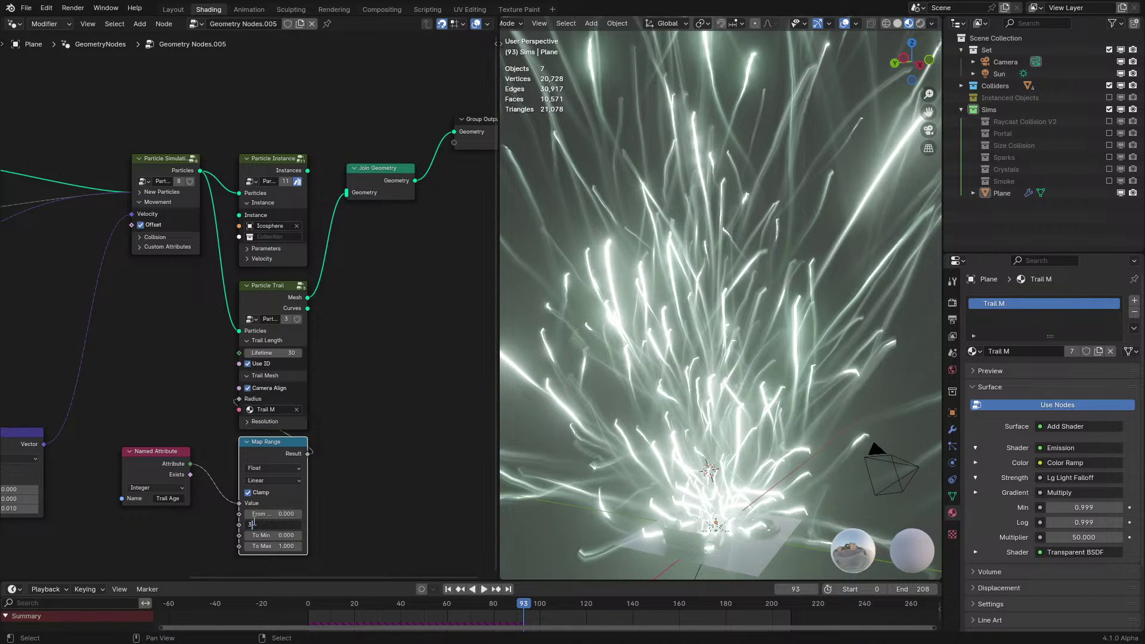
key(Return)
scroll(281, 463, up, 1)
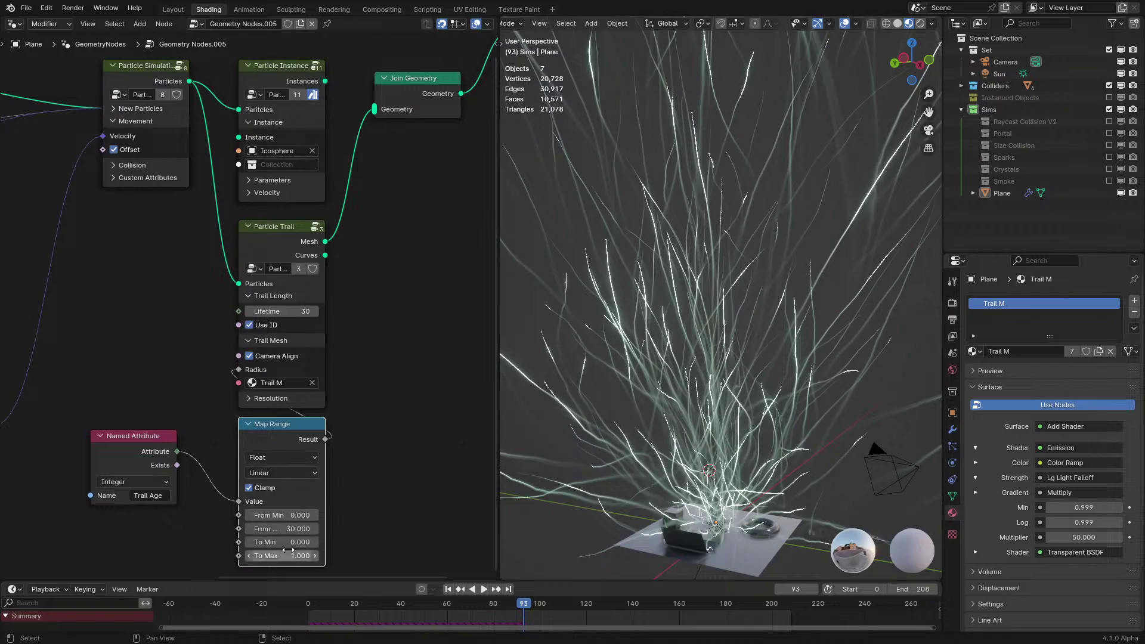
Set the radius Map Range's To Max to 2 and To Min to 0.1, playing the simulation after each change
ctrl+drag(288, 551, 318, 550)
key(space)
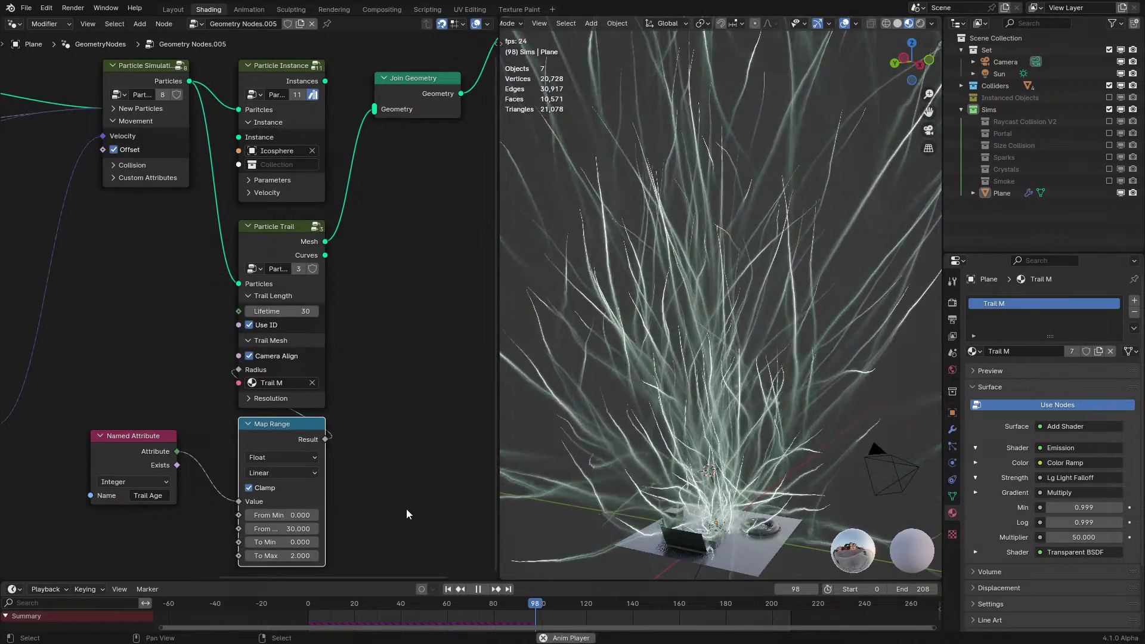
scroll(574, 388, down, 5)
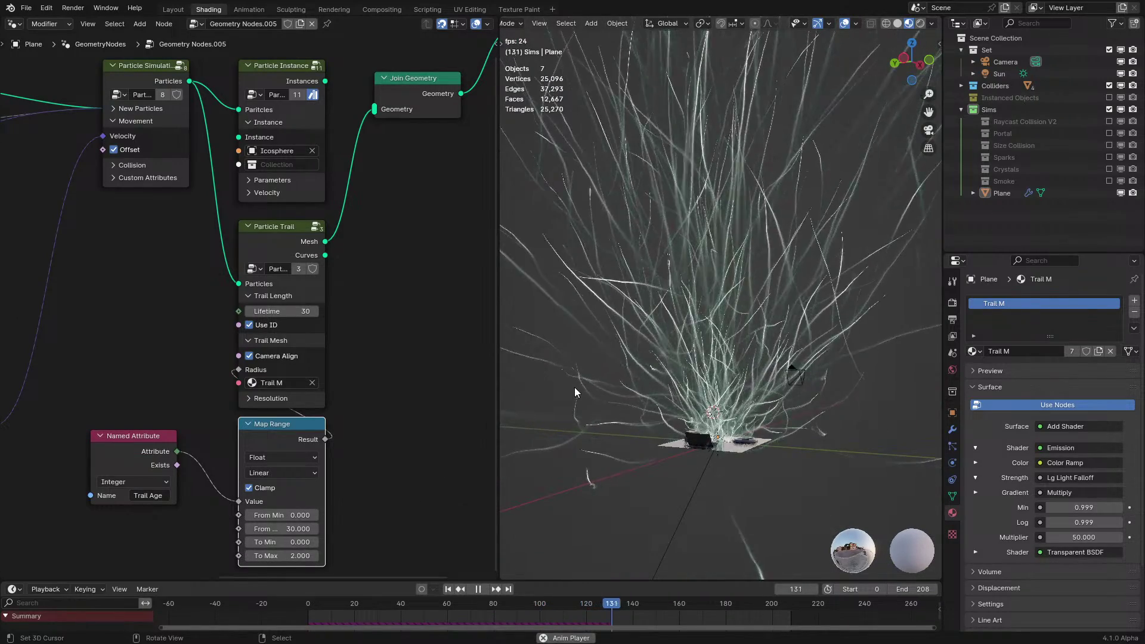
scroll(574, 388, up, 4)
key(space)
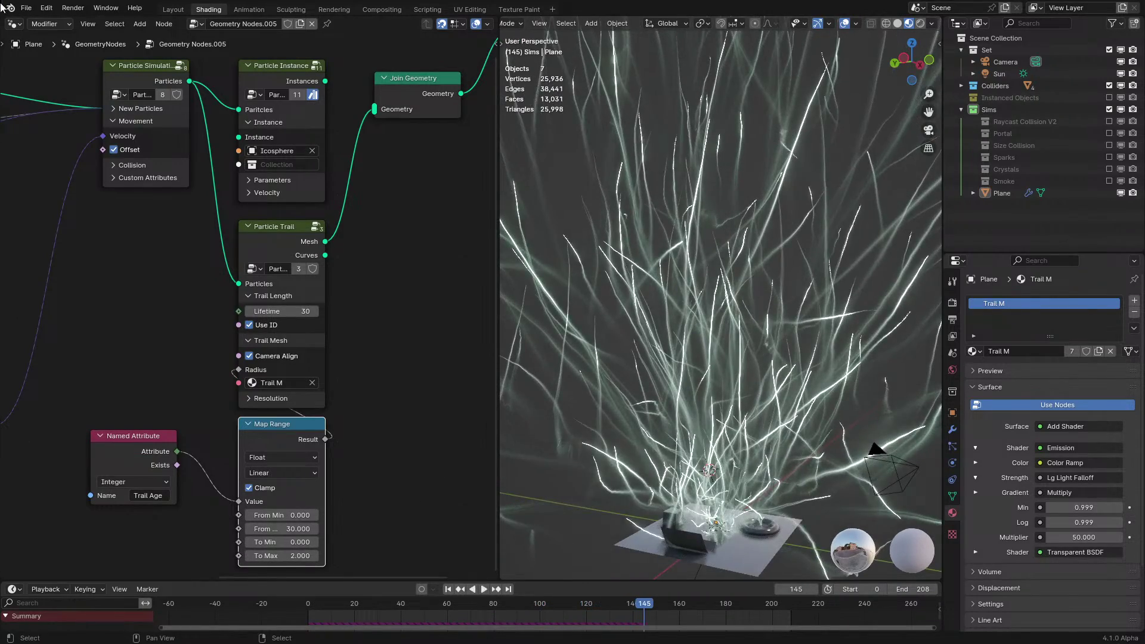
click(315, 542)
key(space)
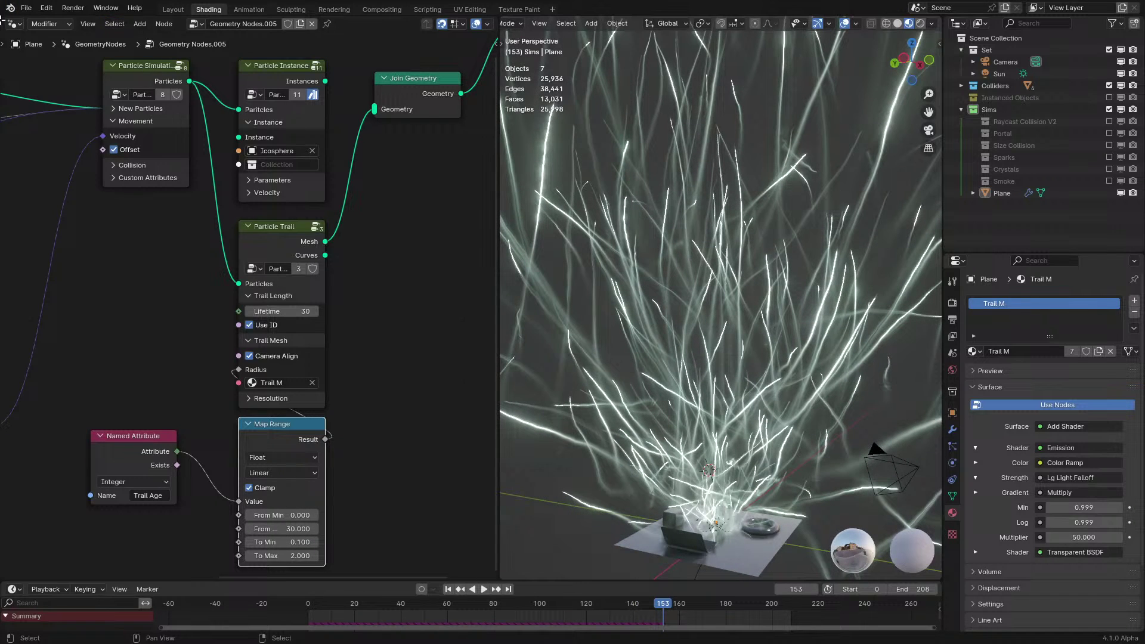
Switch to the Shader Editor and set the Texture group's Multiply X value to 1 in Trail M
click(12, 23)
click(49, 137)
scroll(107, 227, down, 6)
middle_drag(182, 418, 363, 530)
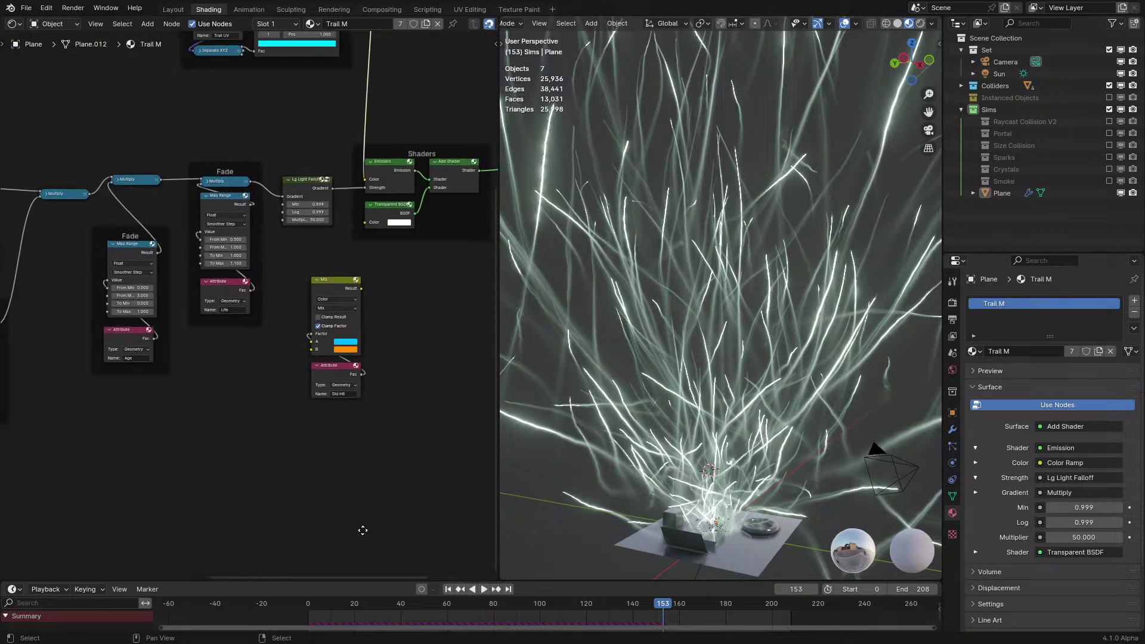
middle_drag(60, 388, 334, 363)
scroll(209, 335, up, 5)
ctrl+drag(84, 340, 141, 339)
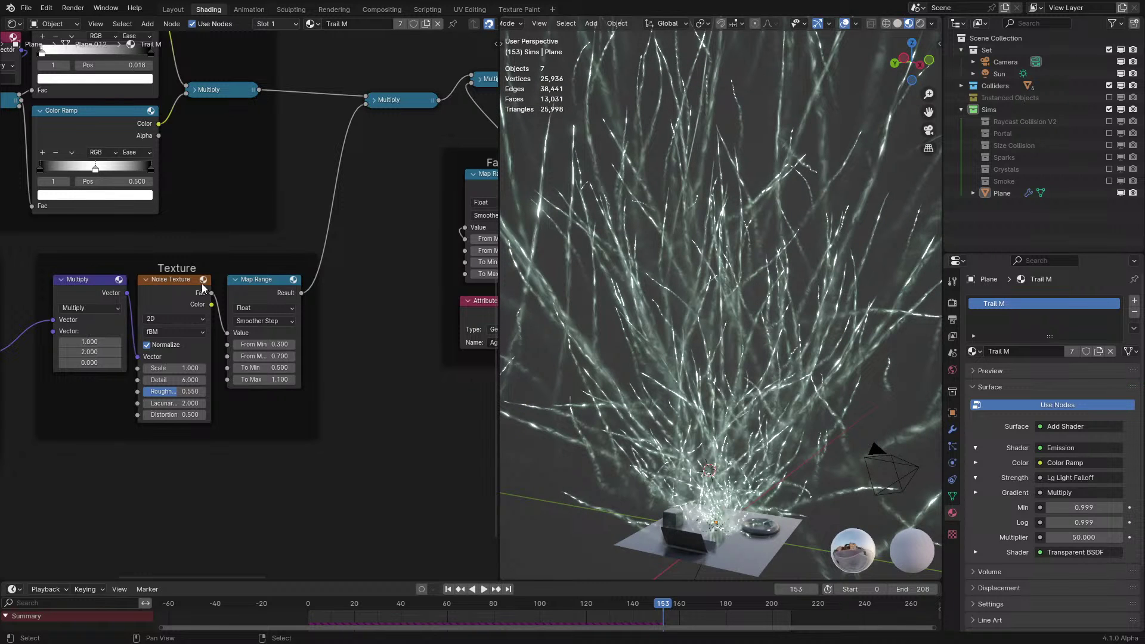
Cut the link into the Emission shader's color and set that color to orange
middle_drag(392, 177, 129, 403)
middle_drag(382, 195, 92, 295)
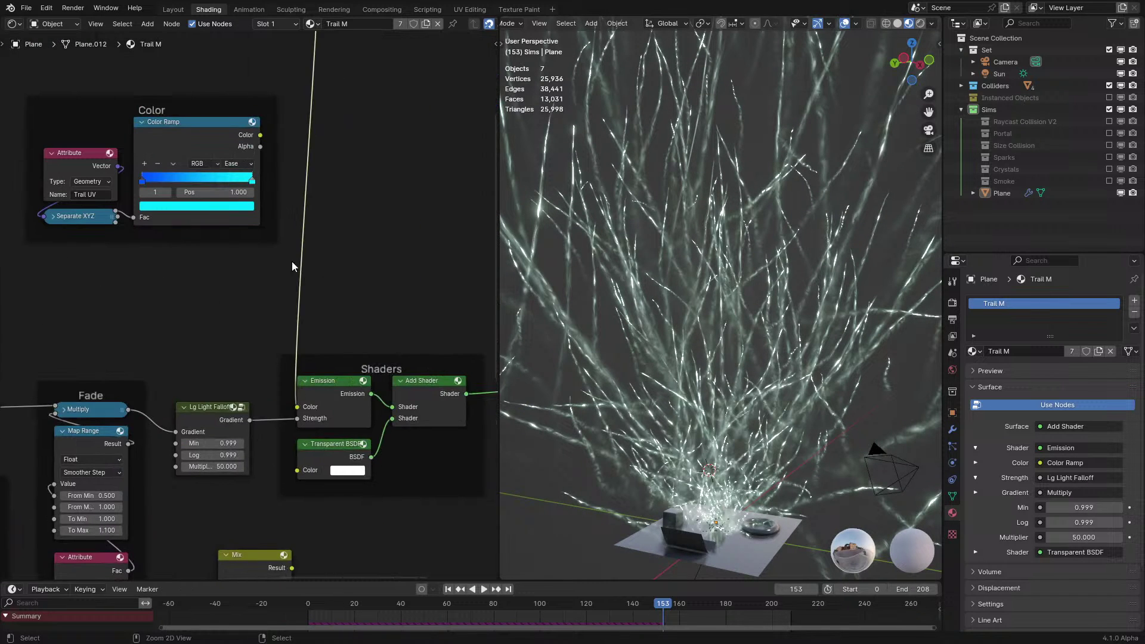
ctrl+right_drag(288, 265, 326, 291)
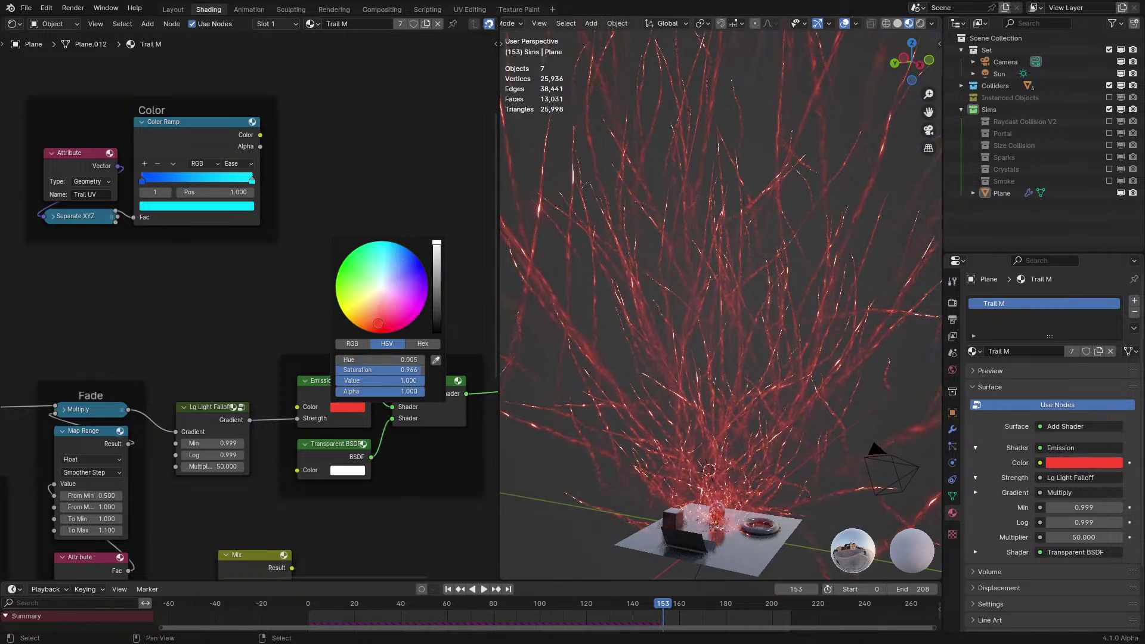
Try the AgX view transform in the render color management, then restore Filmic
middle_drag(58, 508, 131, 277)
click(952, 306)
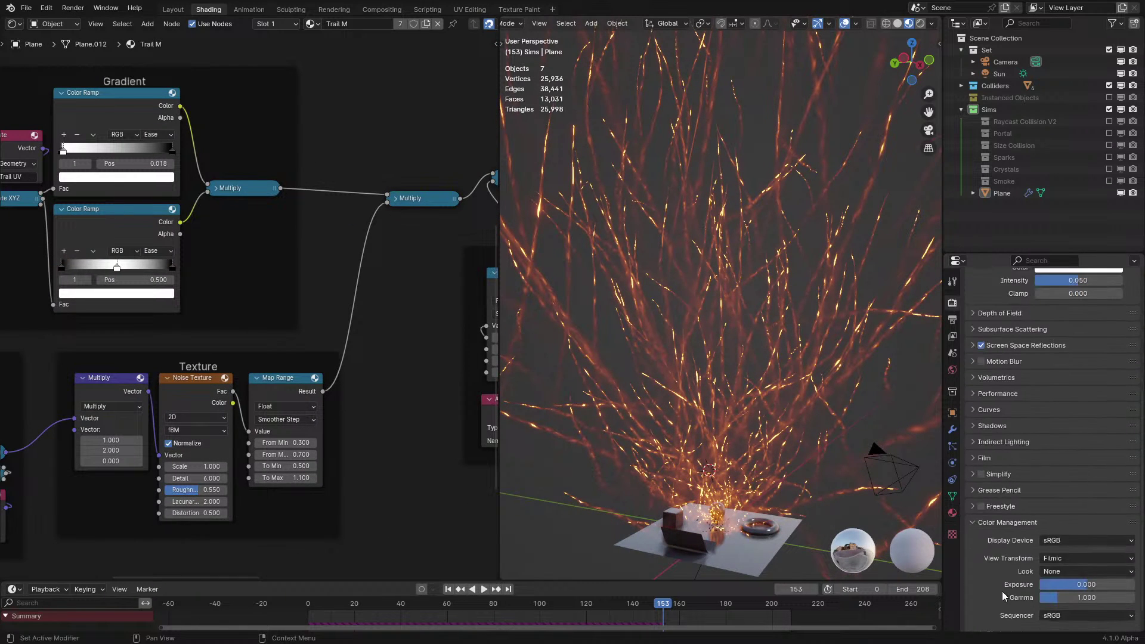
scroll(1050, 524, down, 1)
click(1052, 534)
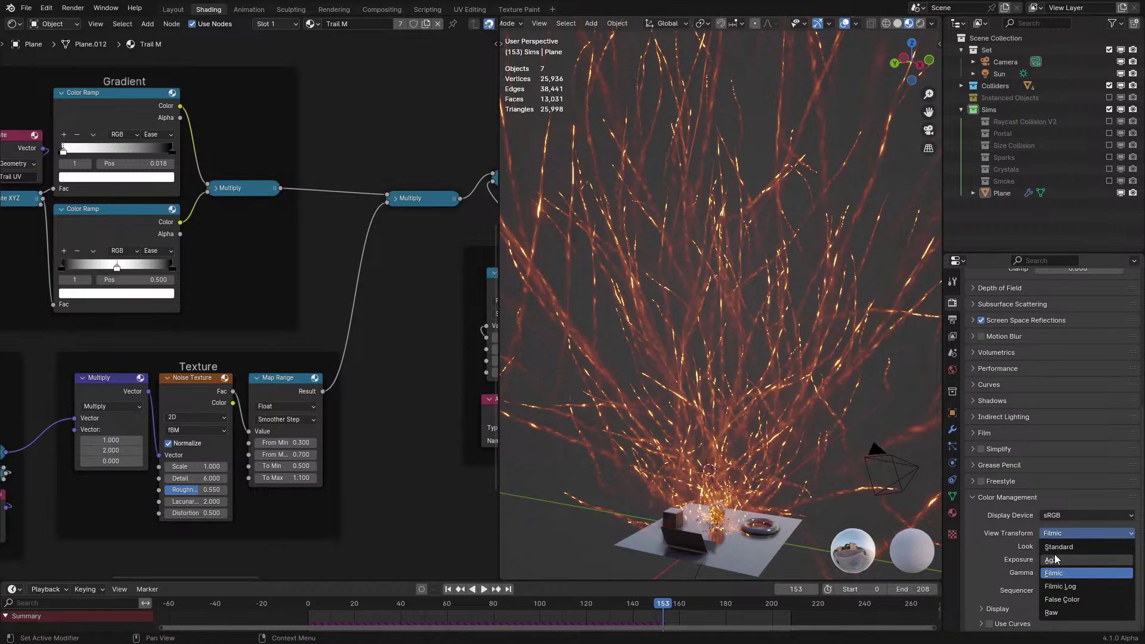
click(1058, 562)
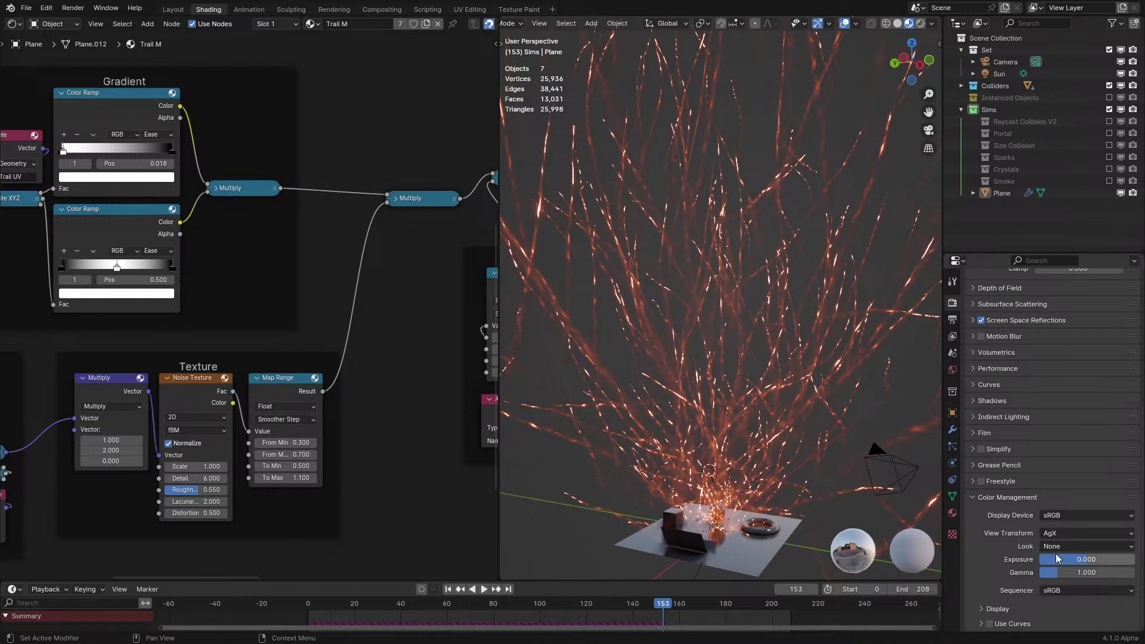
click(1061, 533)
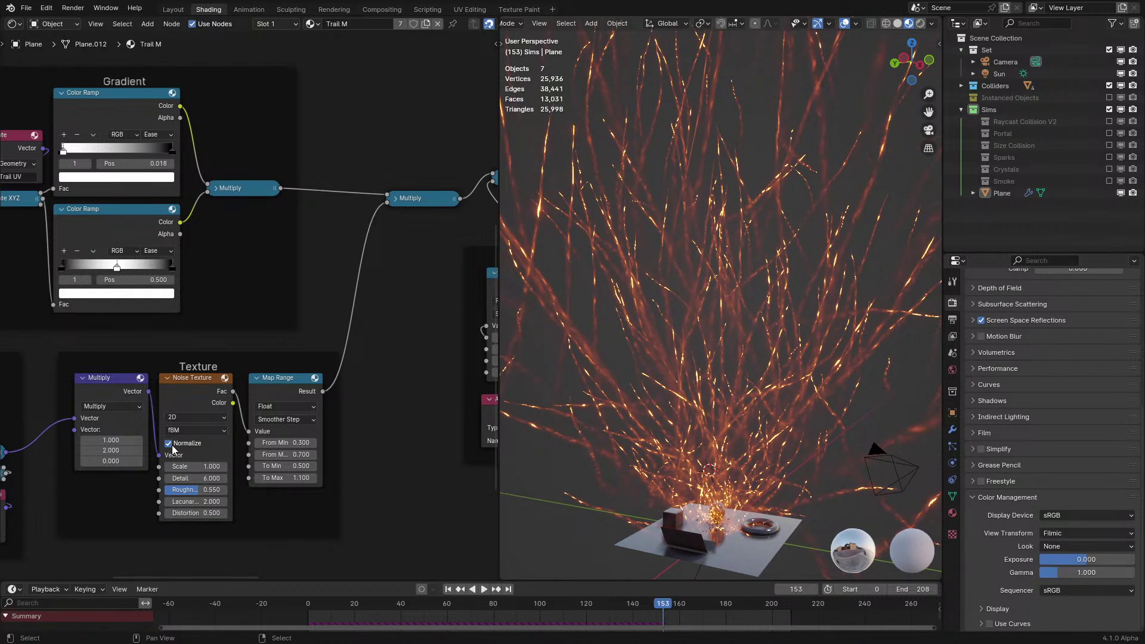
Set the Texture group's Multiply vector to 0.440 in X and 2.200 in Y
middle_drag(172, 449, 327, 377)
scroll(322, 381, up, 5)
shift+drag(275, 401, 280, 401)
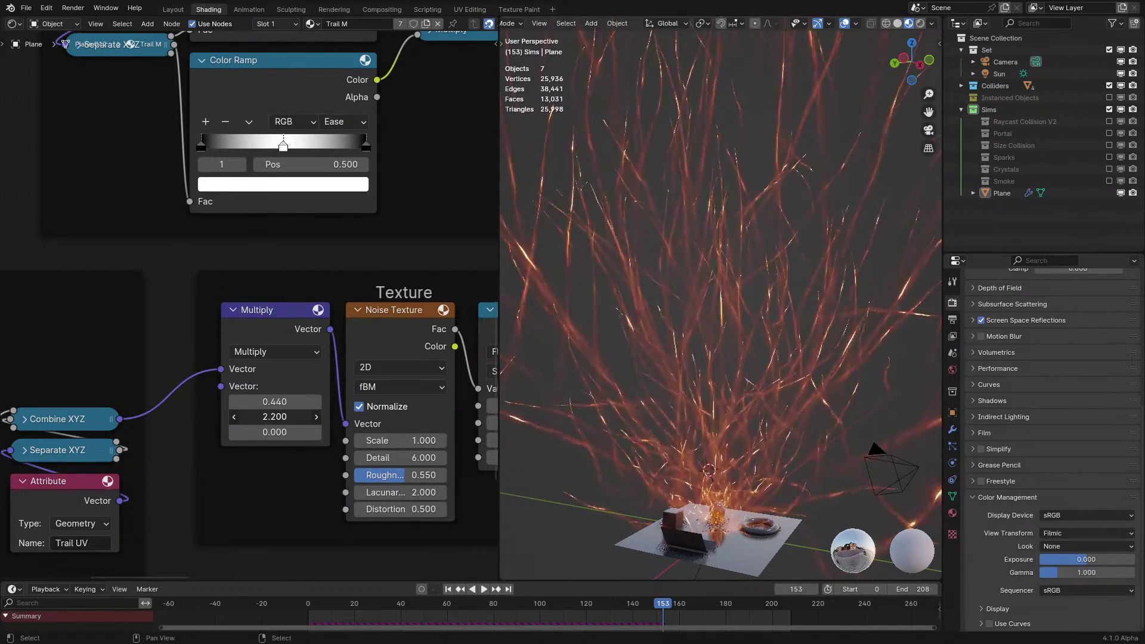
Change the Emission shader's color to light cyan and play the animation
scroll(329, 290, down, 3)
middle_drag(329, 290, 461, 427)
middle_drag(362, 184, 431, 352)
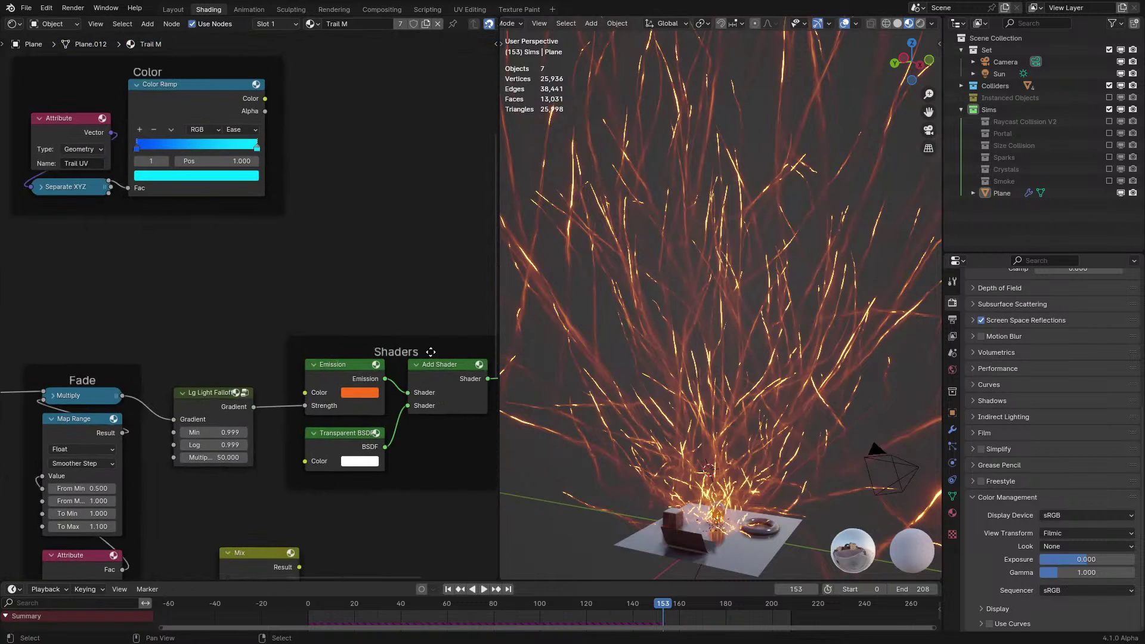
click(361, 394)
mouse_move(398, 259)
mouse_down()
mouse_move(384, 286)
mouse_move(398, 243)
mouse_up()
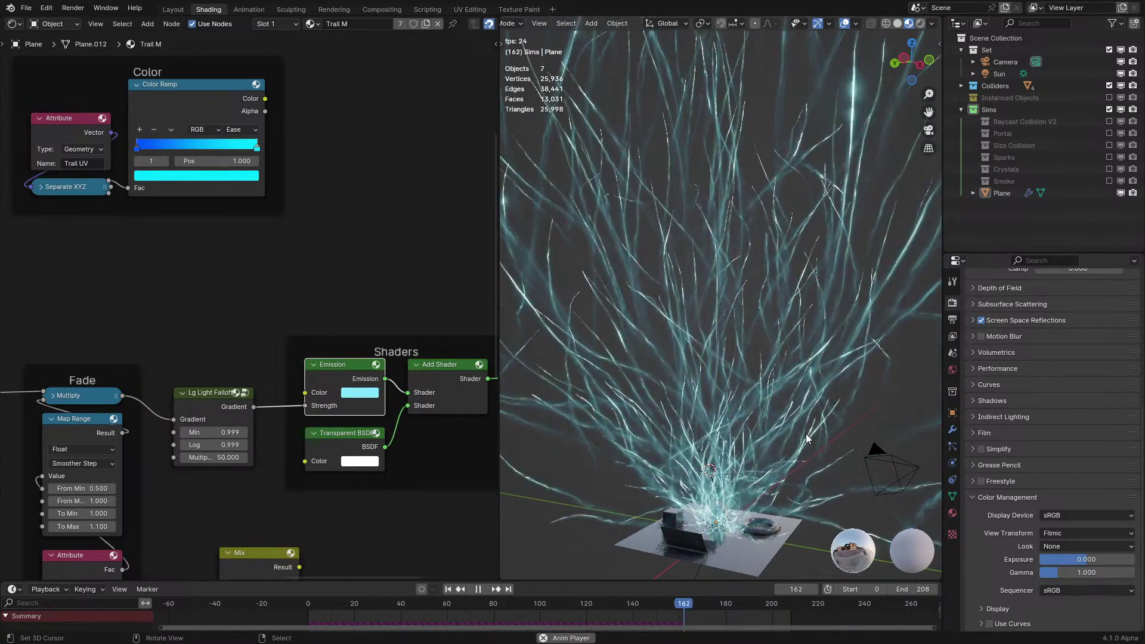
Stop playback, then set the Life fade Map Range's To Max to 1.050 and the Lg Light Falloff's Log to 0.995
key(space)
middle_drag(80, 530, 257, 456)
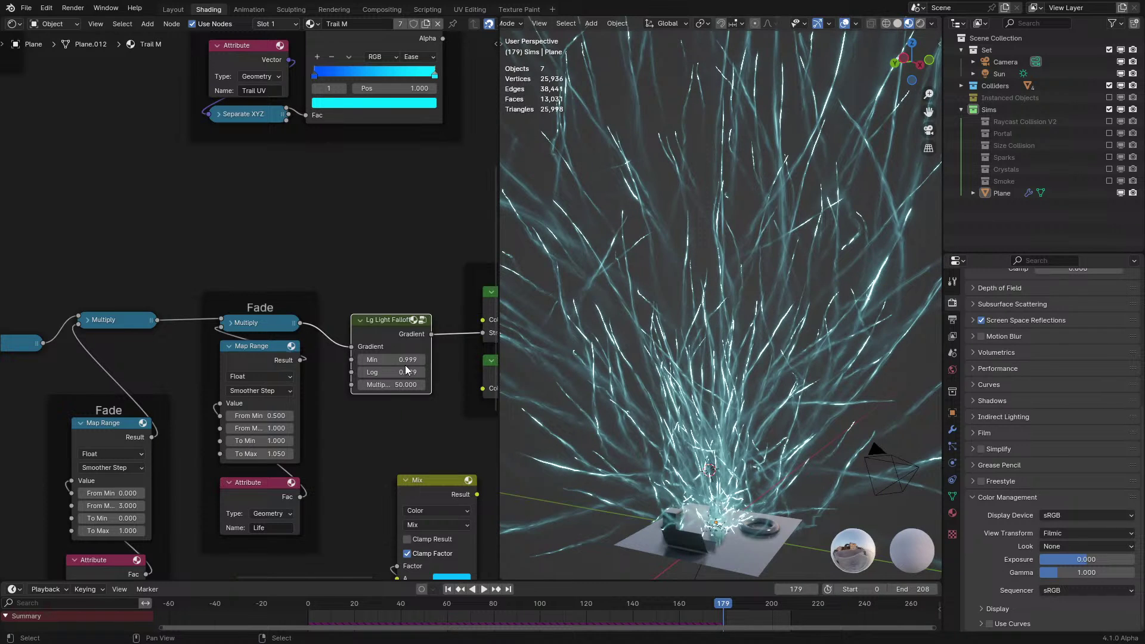
key(Return)
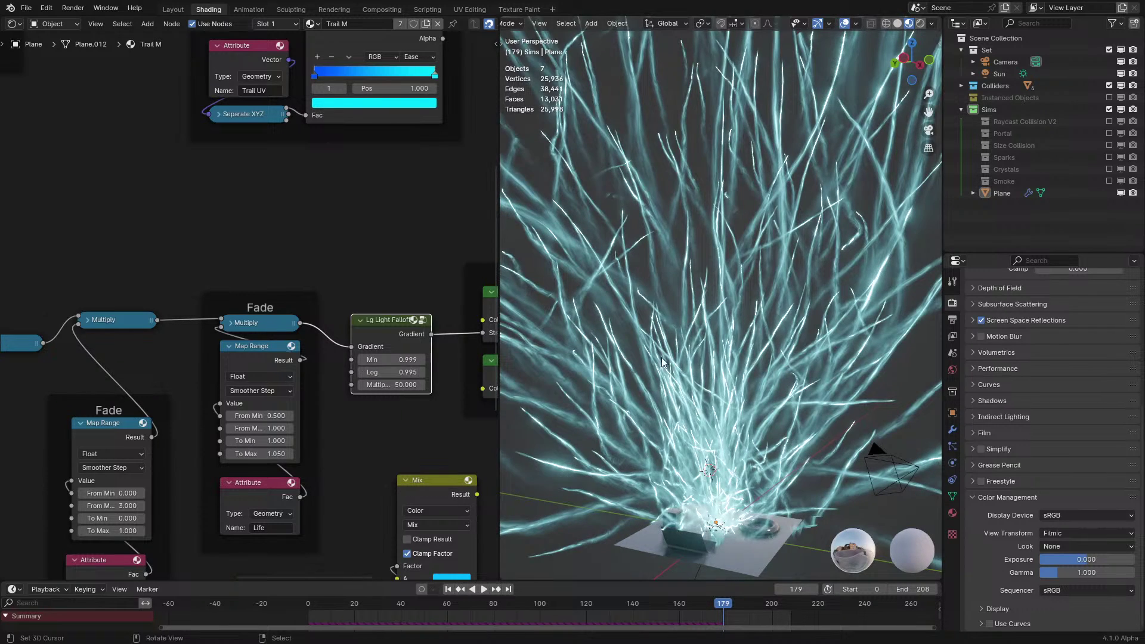
Play the simulation and examine the cyan trails' glow from several angles and distances
scroll(753, 404, down, 2)
key(space)
middle_drag(752, 404, 729, 414)
scroll(726, 395, up, 2)
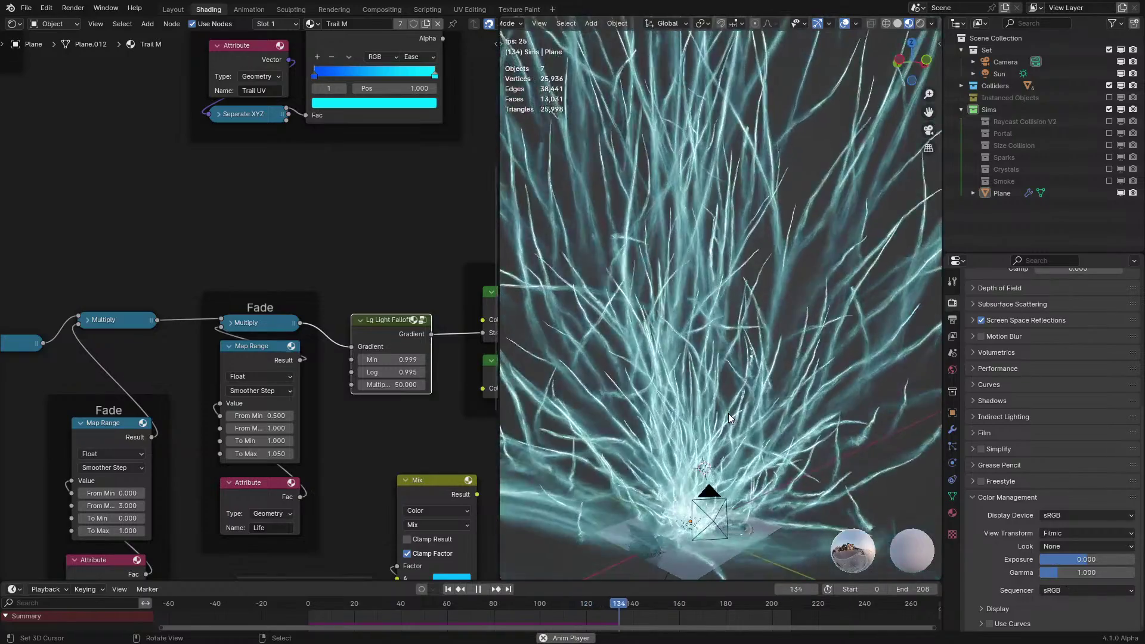
middle_drag(742, 411, 711, 479)
scroll(733, 376, up, 3)
key(space)
key(space)
scroll(733, 377, up, 3)
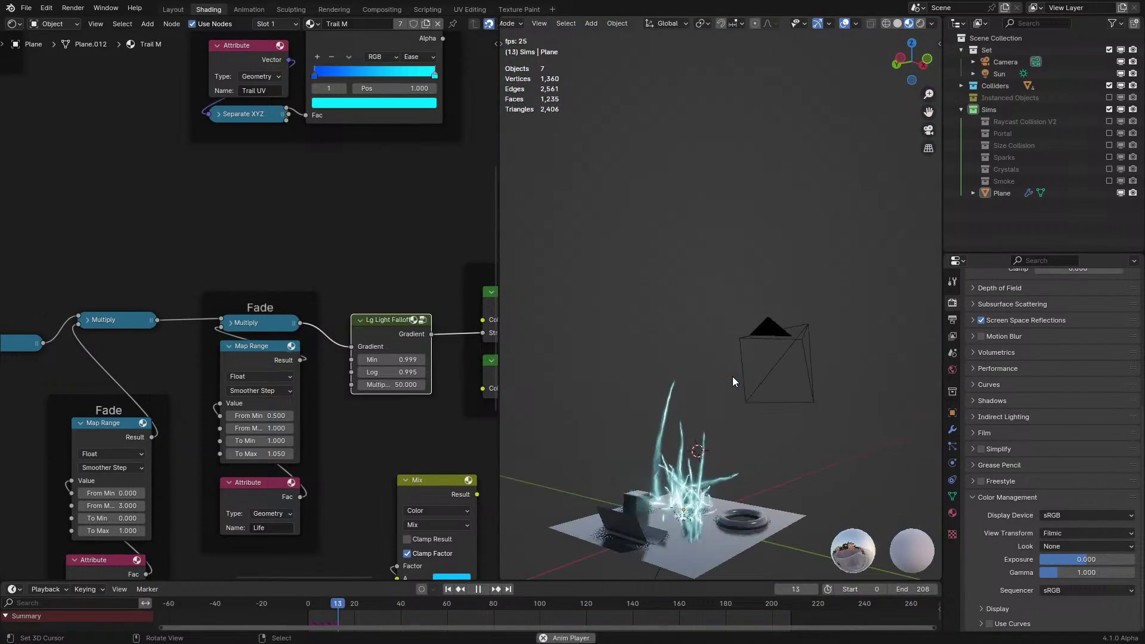
middle_drag(733, 377, 740, 377)
scroll(739, 378, down, 3)
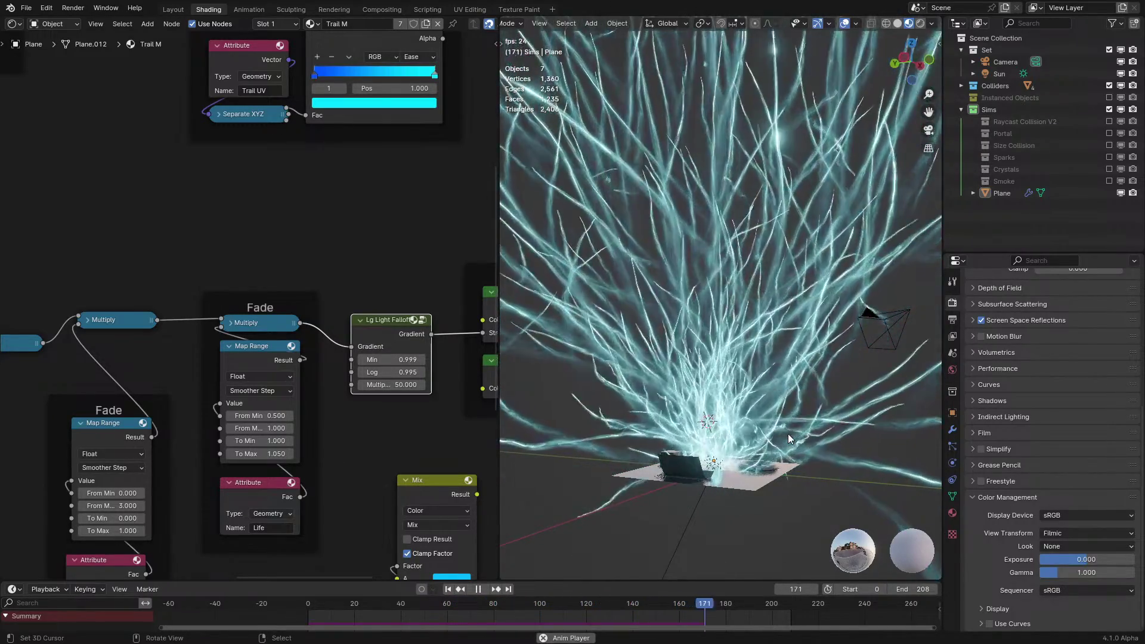
Switch back to the Geometry Node Editor and bring the Distribute Points on Faces and Particle Simulation nodes into view
click(13, 24)
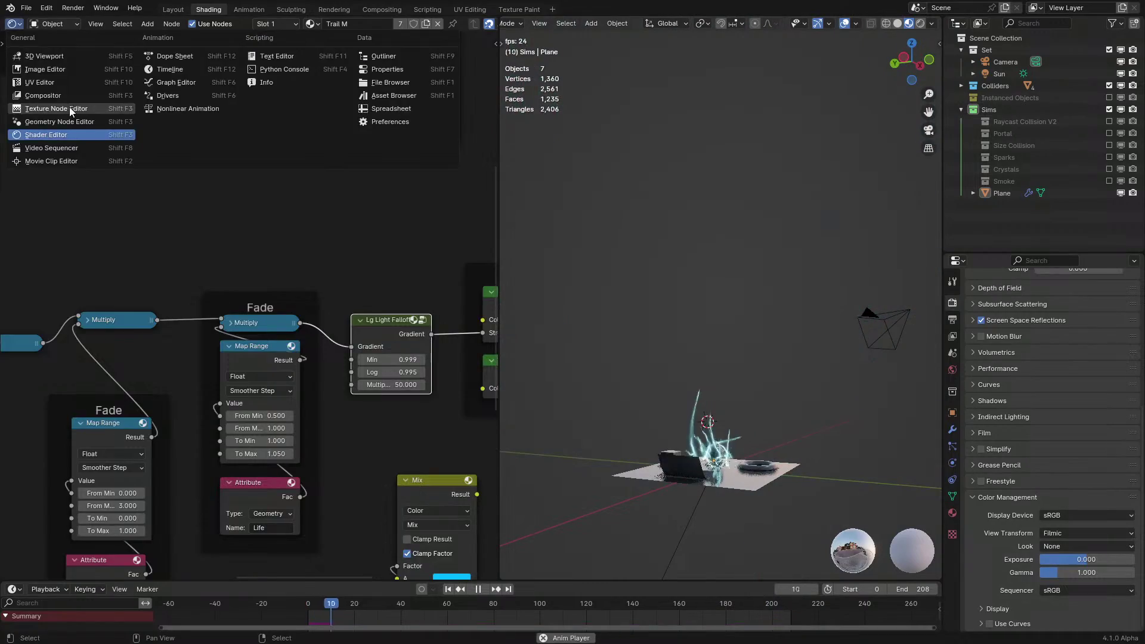
click(48, 112)
scroll(301, 501, down, 4)
middle_drag(301, 501, 252, 338)
scroll(252, 339, up, 2)
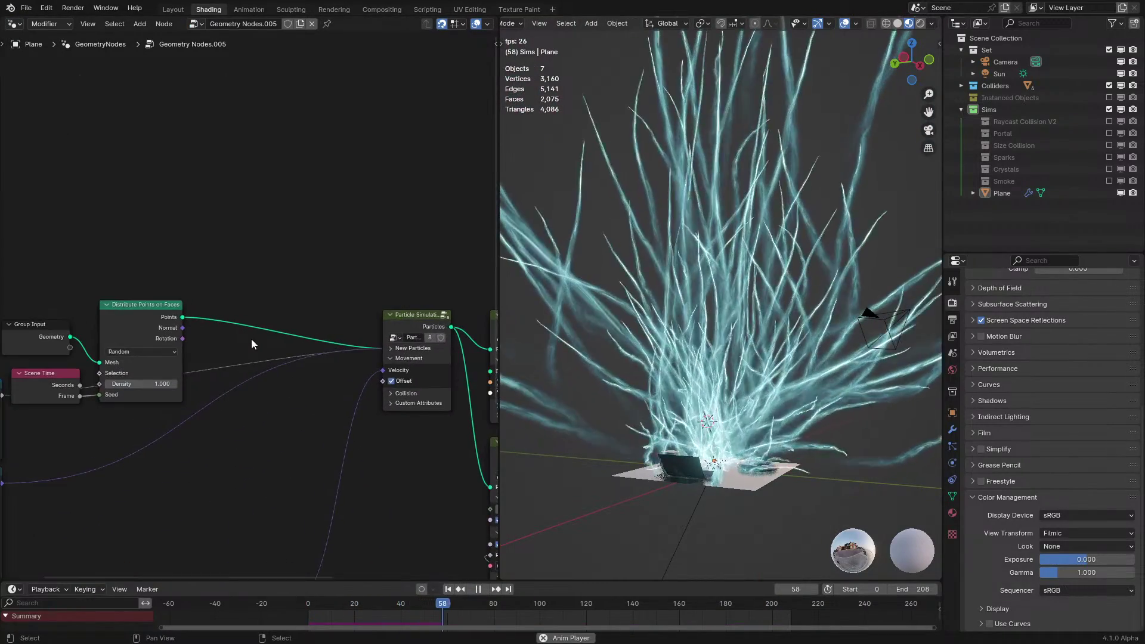
Examine the looping trail simulation around the colliders alongside the Particle Simulation node and its velocity noise setup
middle_drag(782, 369, 732, 359)
scroll(731, 359, up, 2)
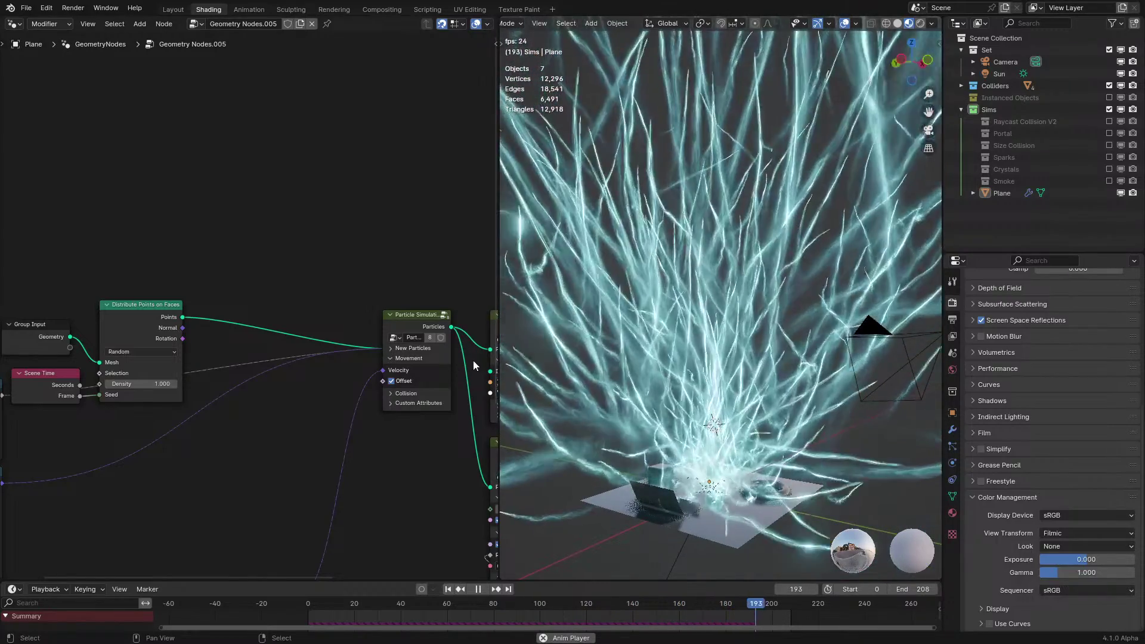
scroll(775, 381, down, 3)
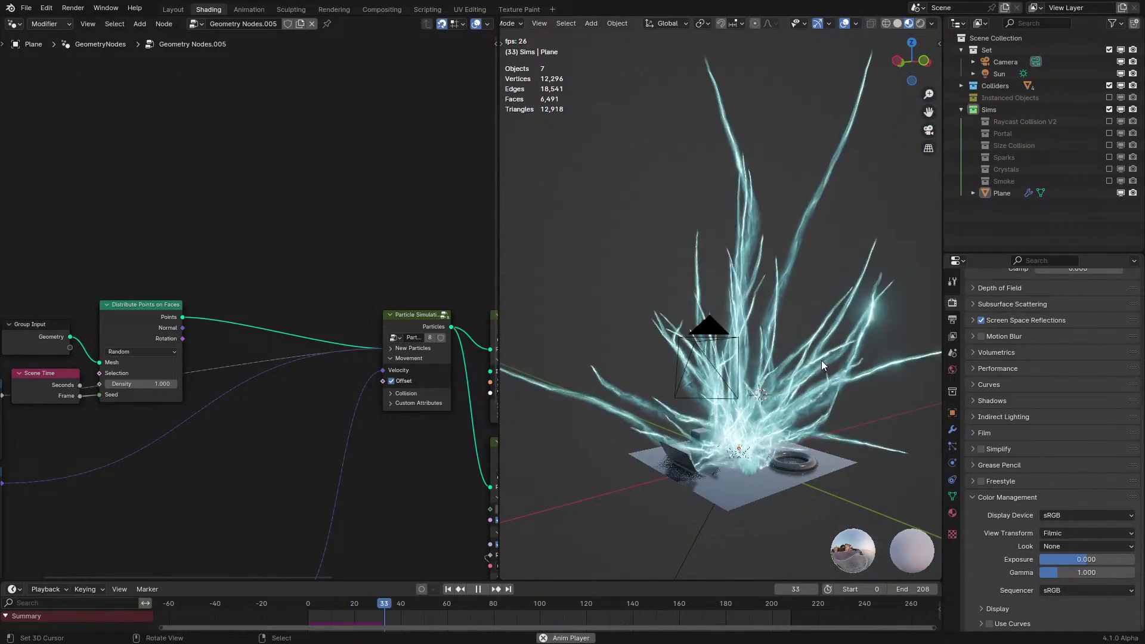
mouse_move(821, 360)
middle_down()
mouse_move(835, 366)
mouse_move(809, 363)
middle_up()
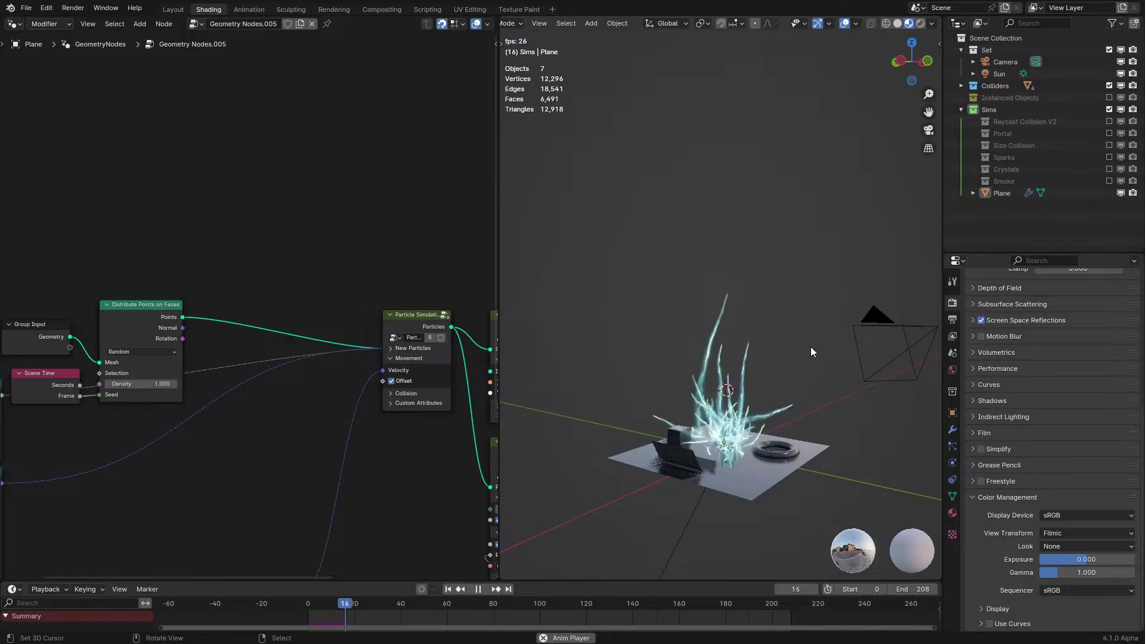
mouse_move(811, 346)
middle_down()
mouse_move(765, 375)
mouse_move(796, 353)
middle_up()
middle_drag(384, 407, 336, 351)
scroll(325, 368, down, 3)
scroll(362, 384, up, 3)
scroll(362, 384, up, 1)
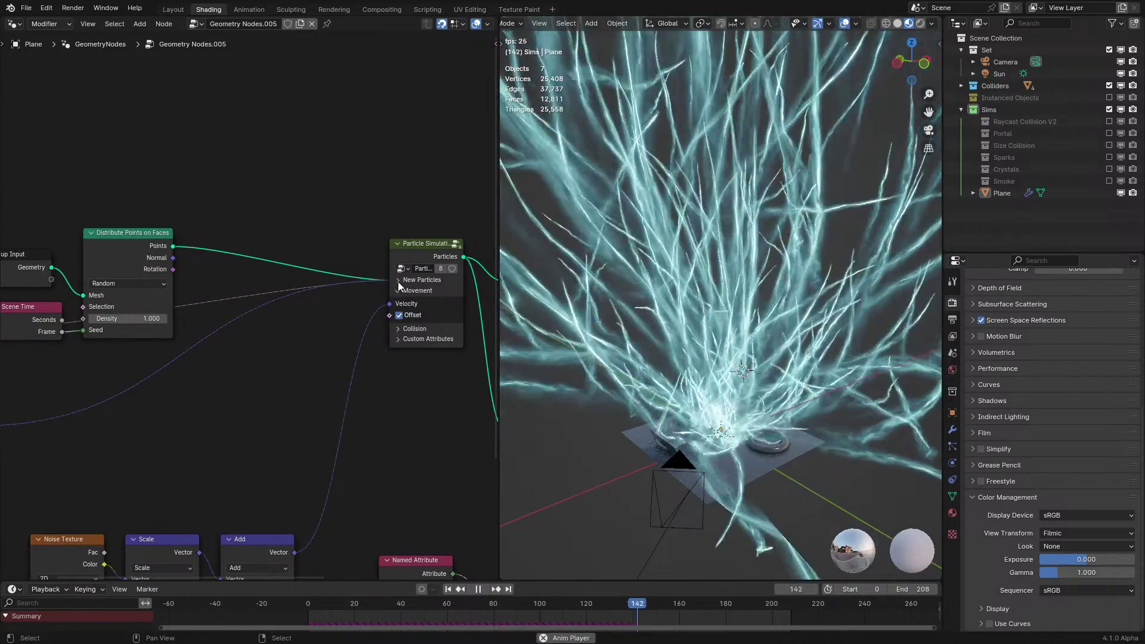
key(space)
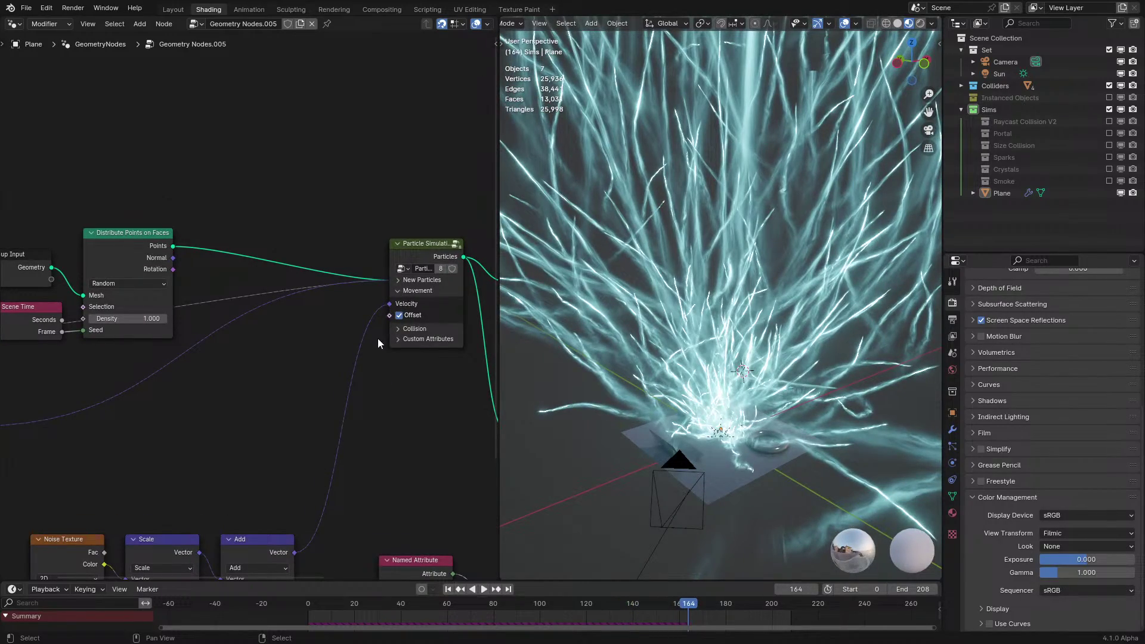
key(space)
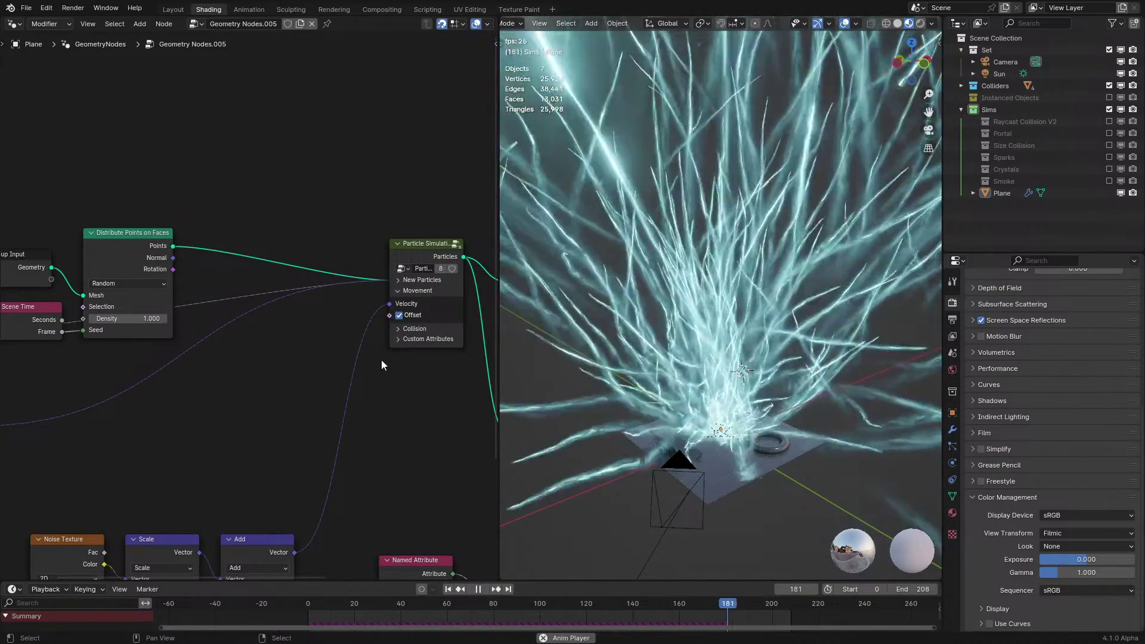
Turn off the Particle Simulation node's Offset option under Movement and watch how the trails travel during playback
click(399, 315)
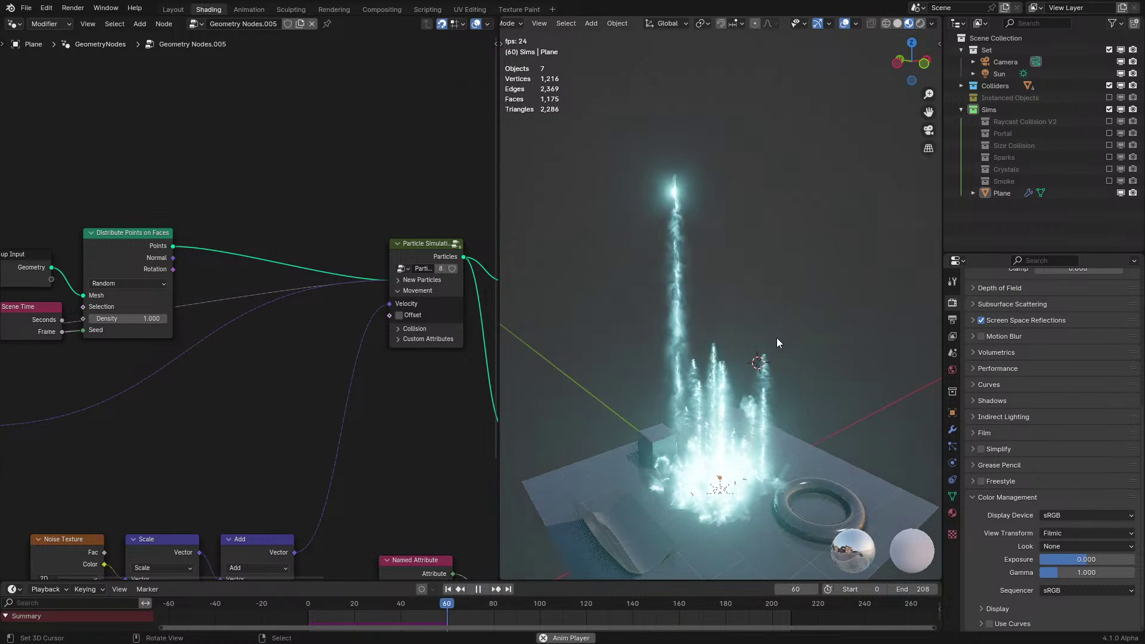
middle_drag(283, 390, 327, 334)
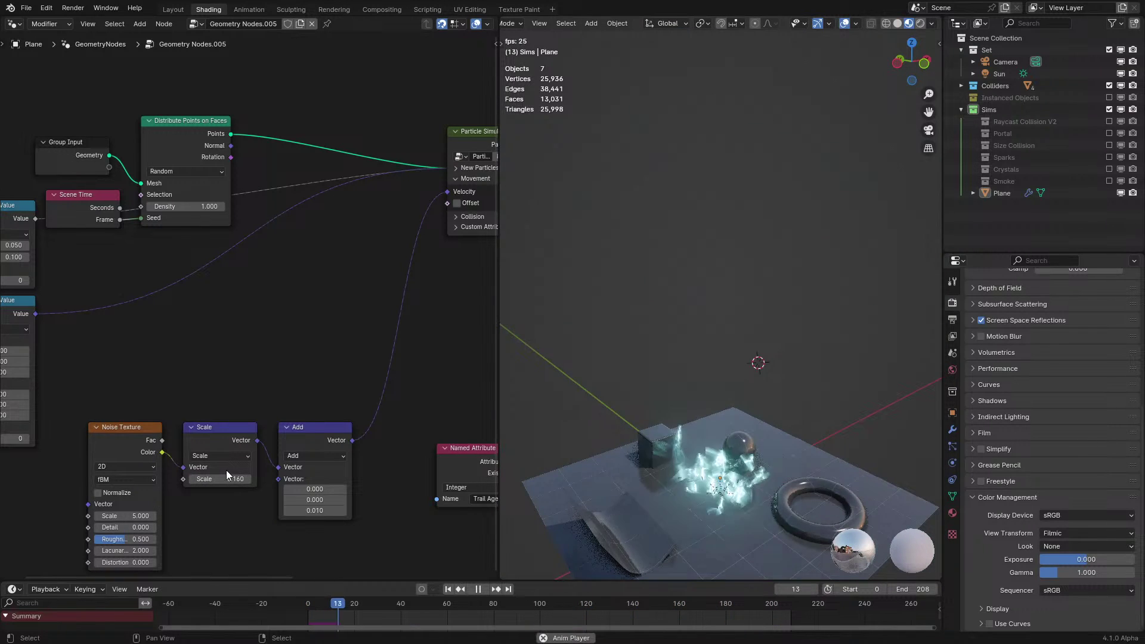
middle_drag(332, 322, 329, 346)
Add a Named Attribute node above the noise nodes and have it read the Velocity vector attribute
key(shift+a)
click(328, 346)
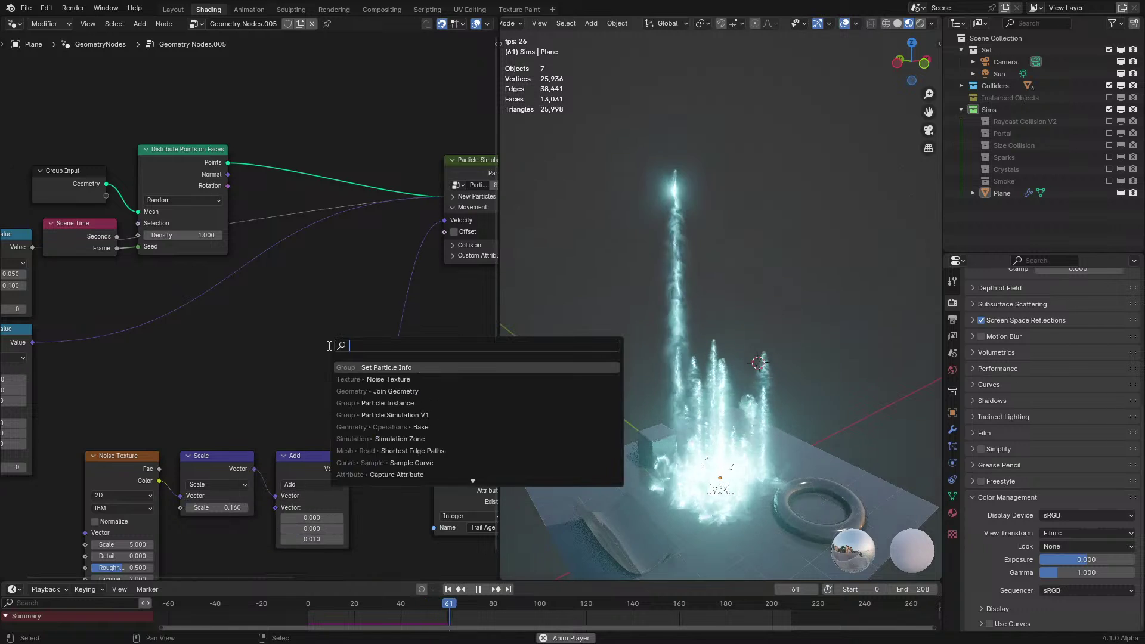
key(Down)
key(Down)
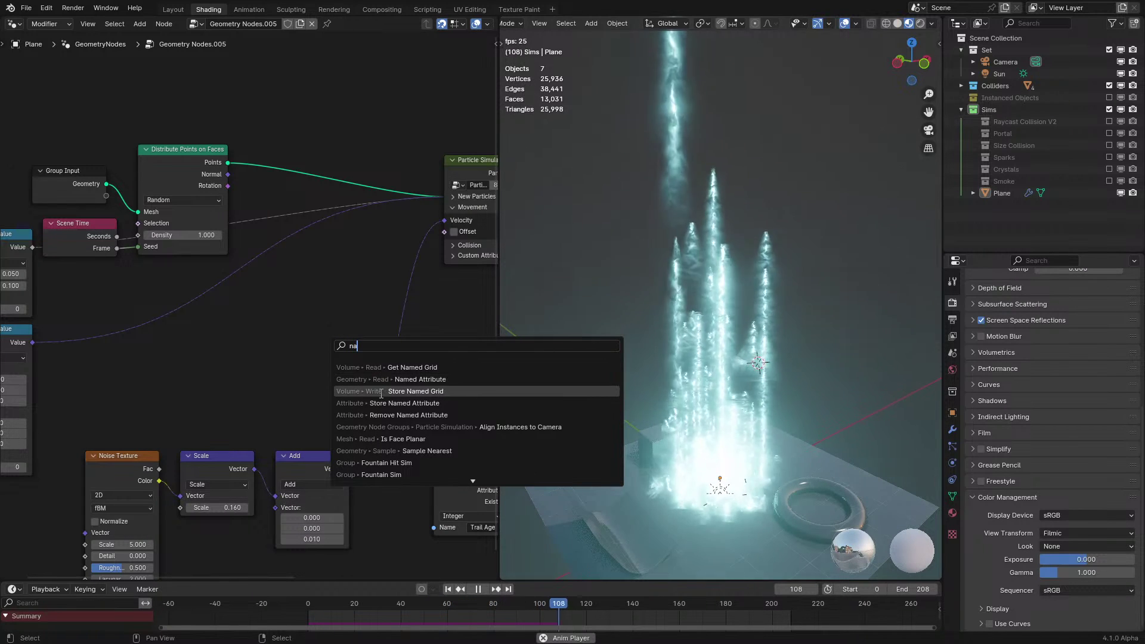
key(Escape)
key(q)
click(292, 357)
click(291, 357)
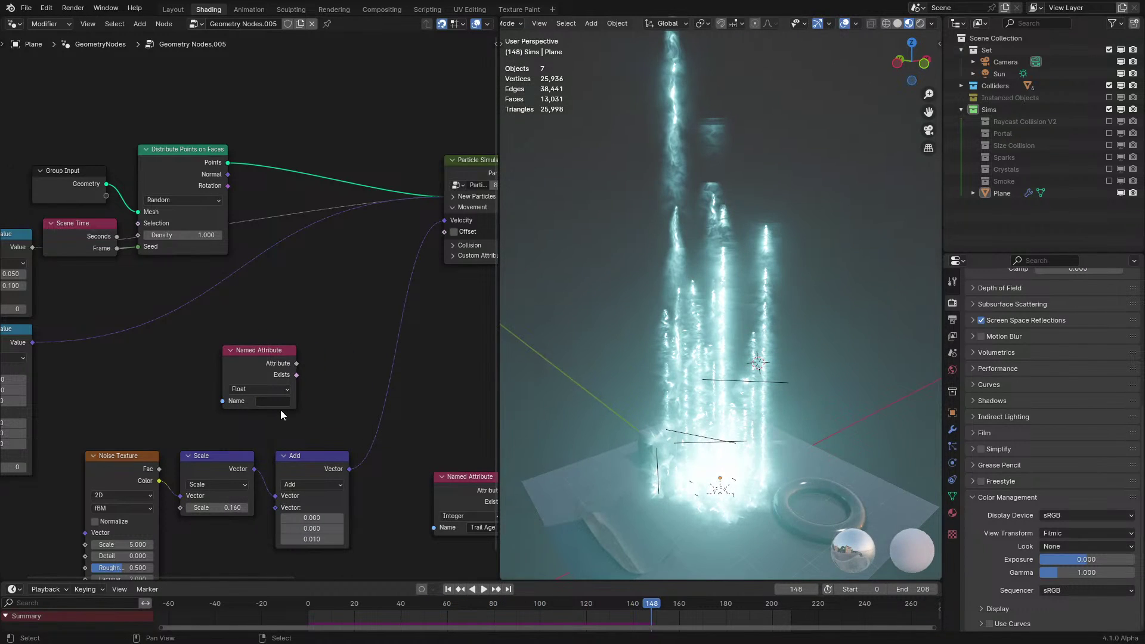
click(276, 401)
text(v)
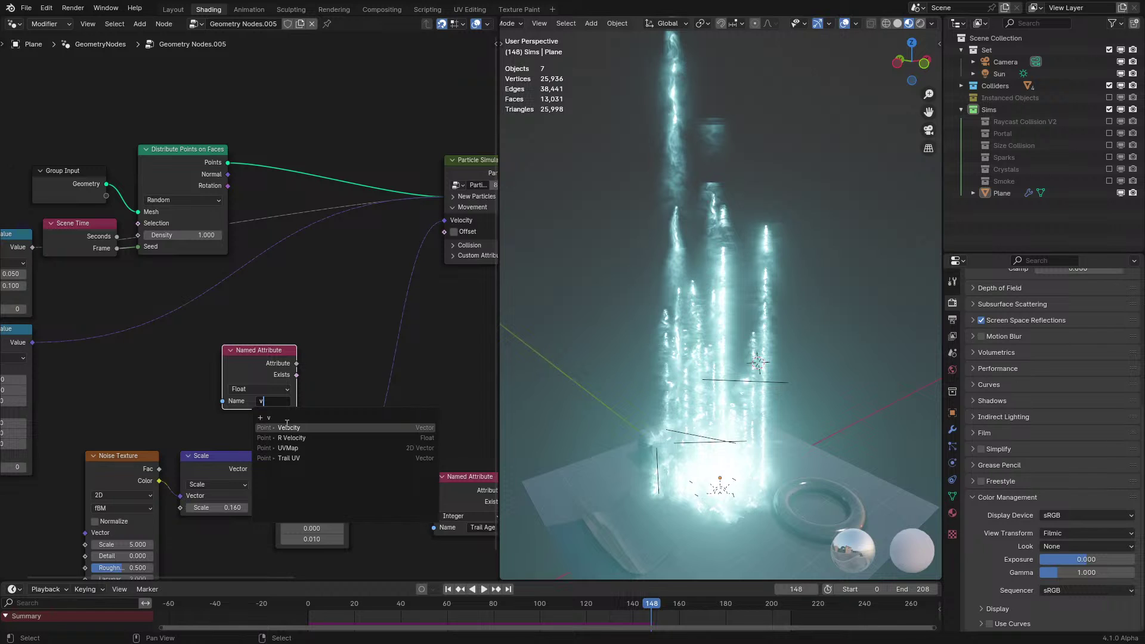
click(287, 427)
Feed the Velocity attribute through a vector Add node with Z set to 0.100 into the Particle Simulation's Velocity input
middle_drag(299, 371, 231, 419)
drag(393, 271, 373, 272)
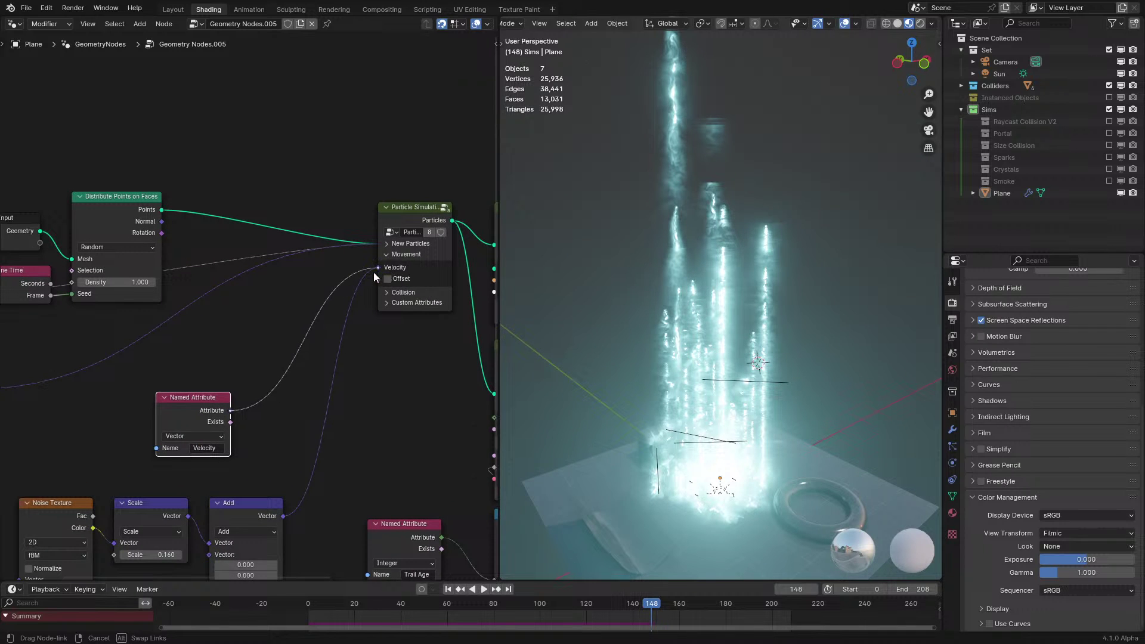
key(space)
key(shift+Left)
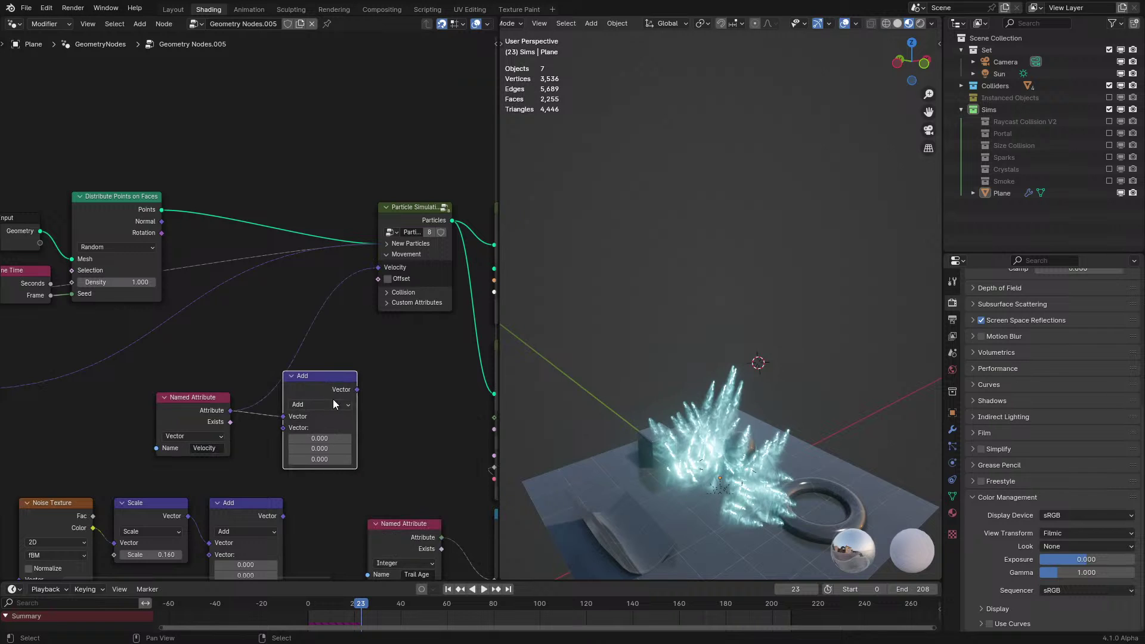
drag(377, 267, 377, 268)
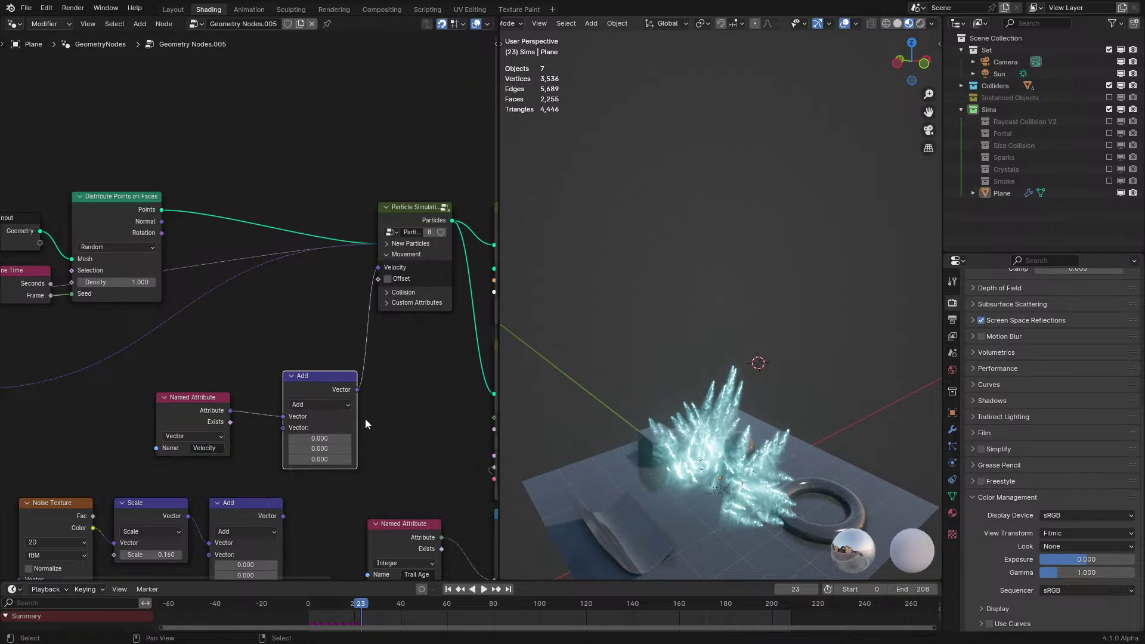
click(349, 460)
click(260, 605)
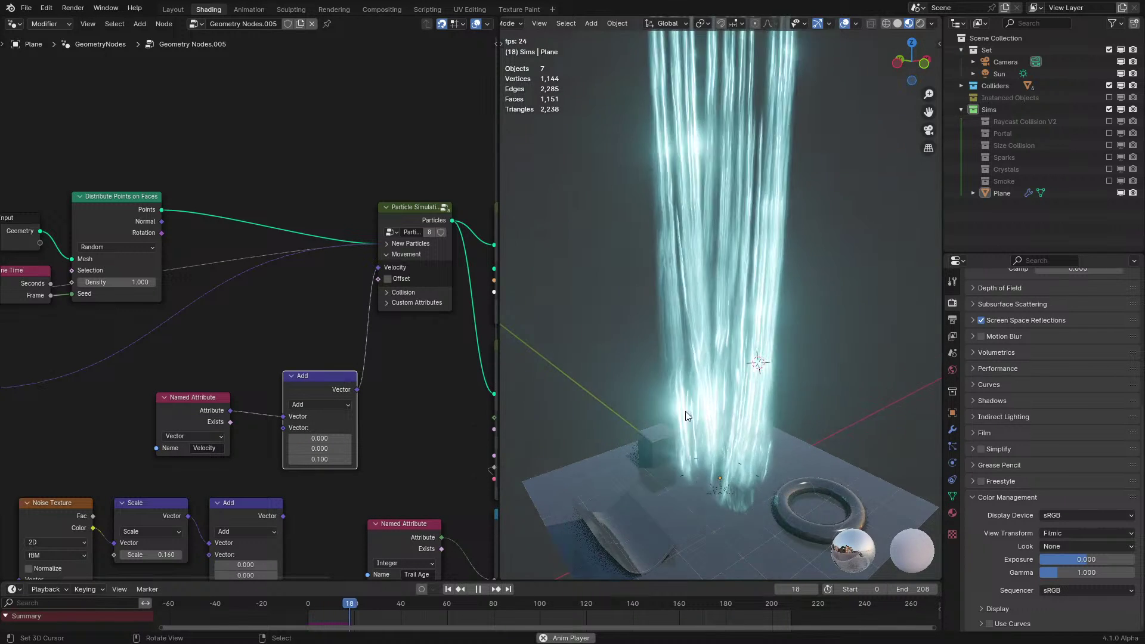
Examine the upward trails during playback, briefly detaching and relinking the Add node at the Particle Simulation's Velocity input
scroll(686, 414, down, 4)
key(space)
shift+middle_drag(721, 339, 754, 378)
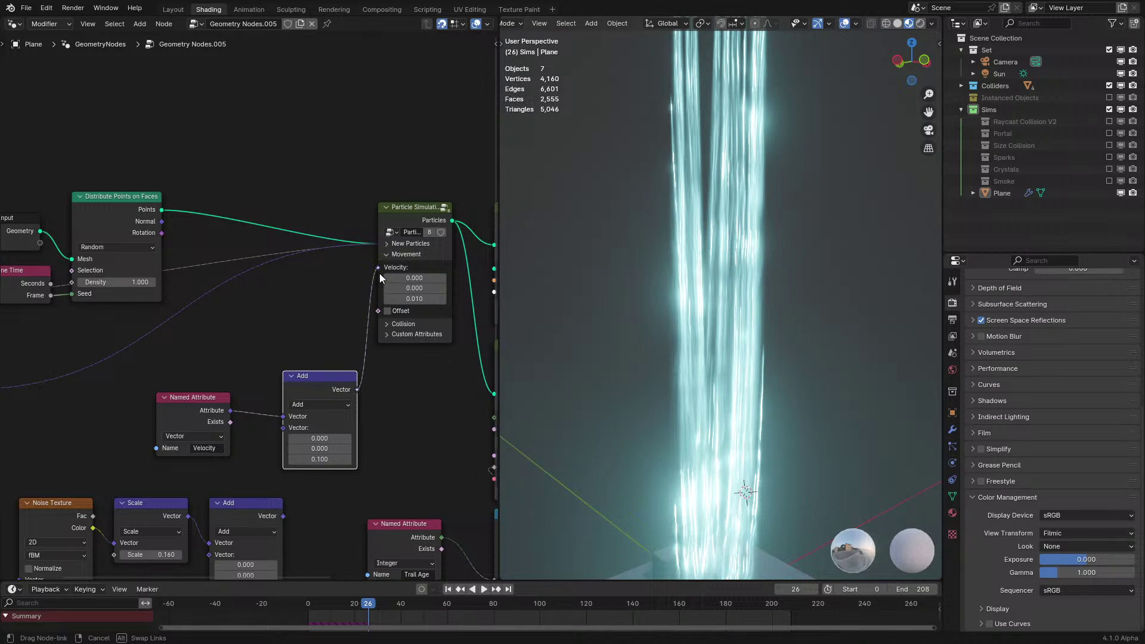
drag(380, 273, 378, 268)
key(space)
middle_drag(816, 350, 821, 386)
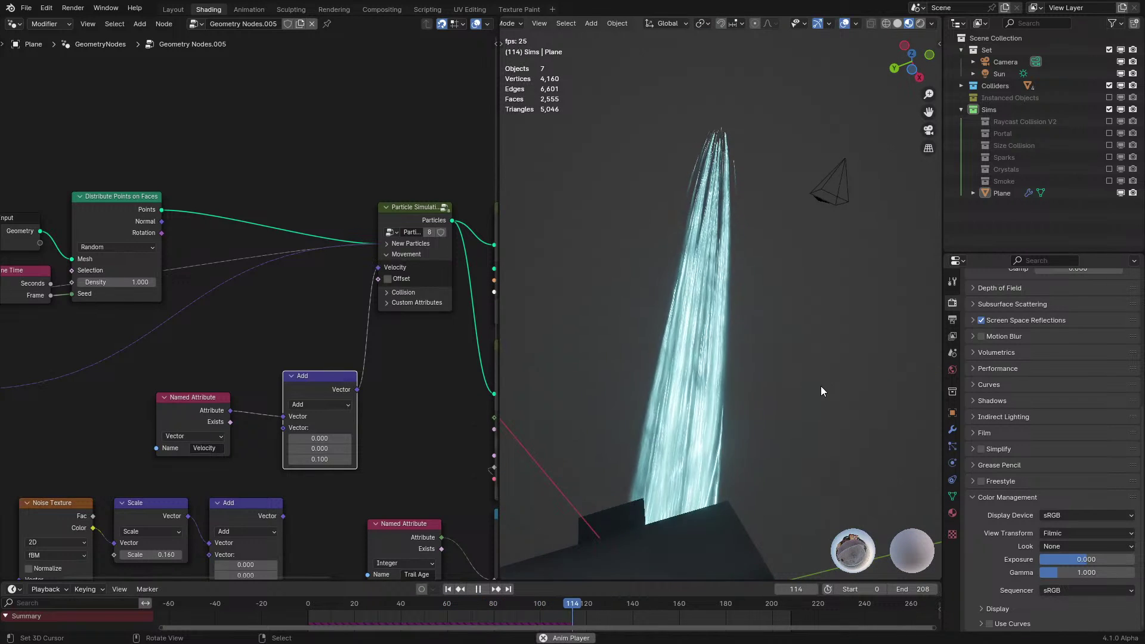
scroll(821, 386, up, 3)
middle_drag(265, 515, 271, 448)
key(space)
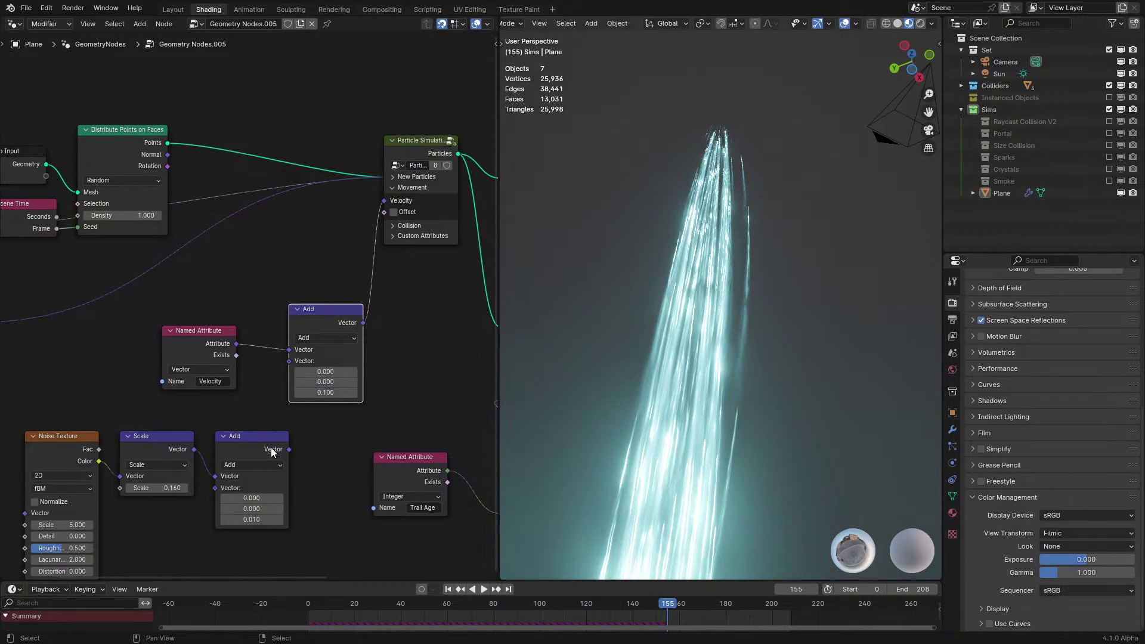
Restore the noise-driven Velocity link with Offset enabled, delete the Velocity Named Attribute and its Add node, and replay from the start
drag(384, 201, 384, 202)
click(393, 210)
drag(170, 293, 356, 388)
key(x)
click(243, 602)
key(space)
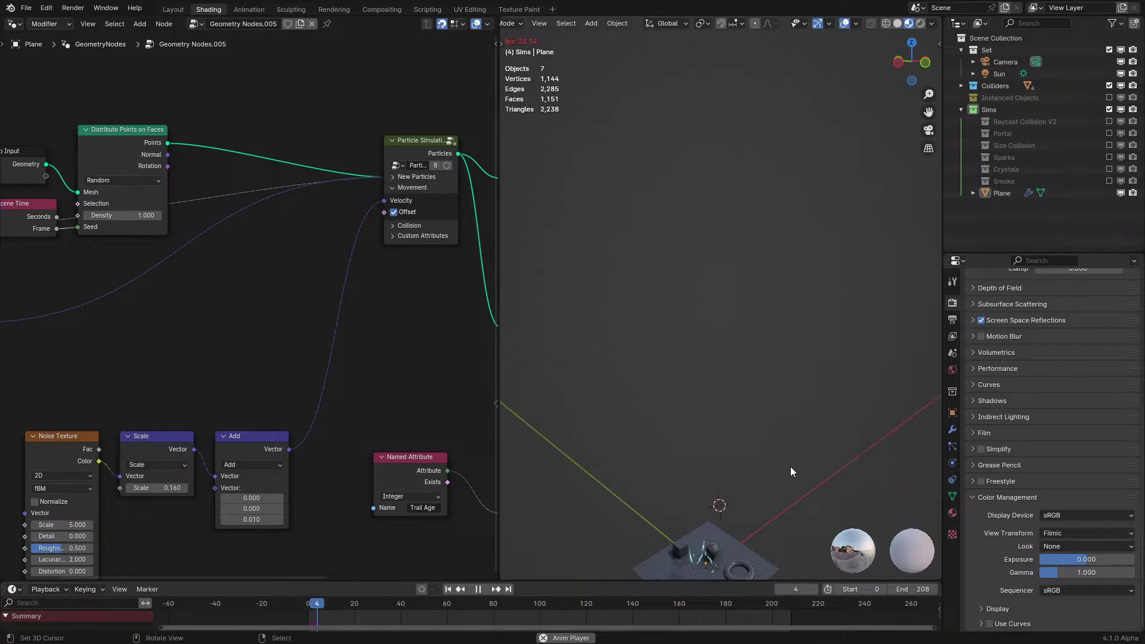
Examine the noise-offset trails around the colliders from several angles alongside the Random Value nodes, replaying from the first frame
scroll(799, 352, up, 4)
key(space)
middle_drag(798, 358, 938, 292)
middle_drag(12, 365, 265, 323)
middle_drag(778, 342, 606, 315)
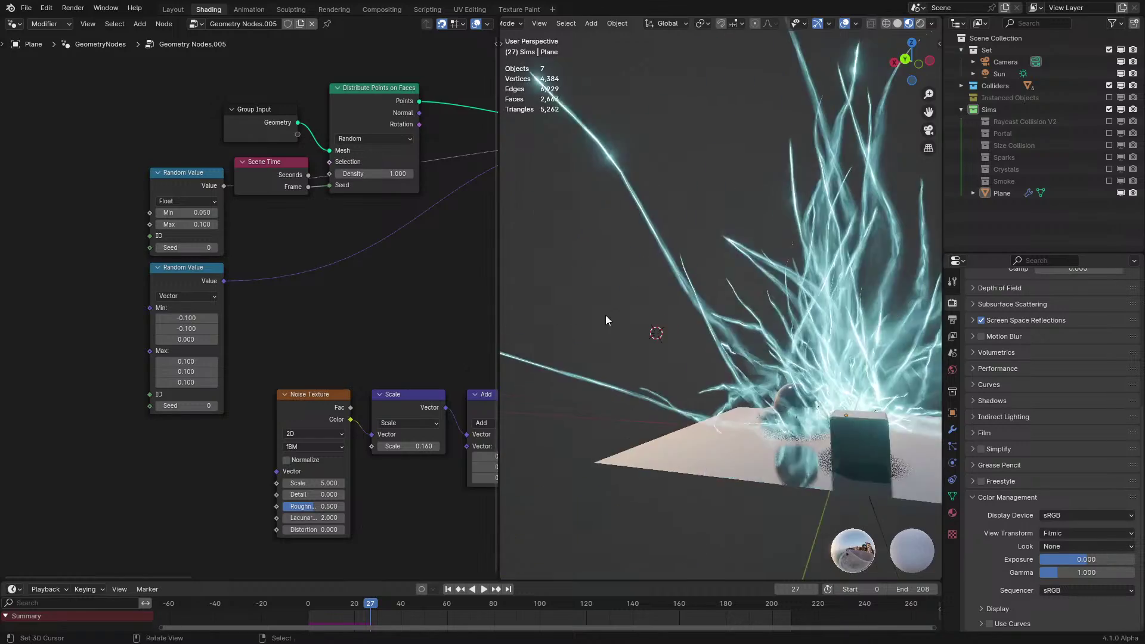
middle_drag(835, 358, 715, 385)
key(space)
key(space)
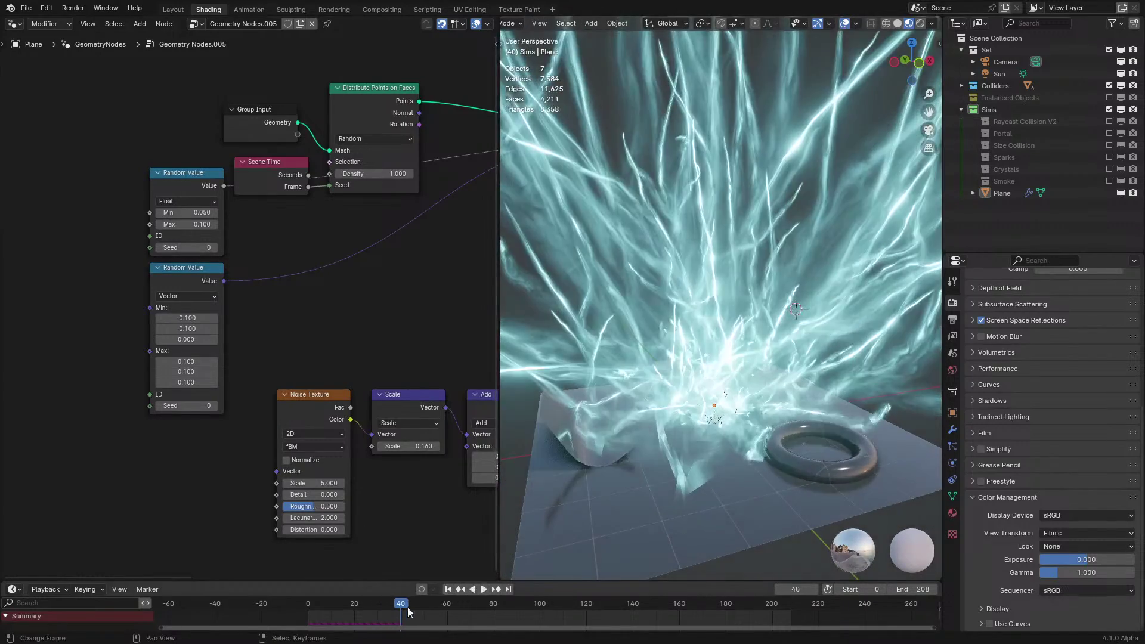
key(shift+Left)
key(space)
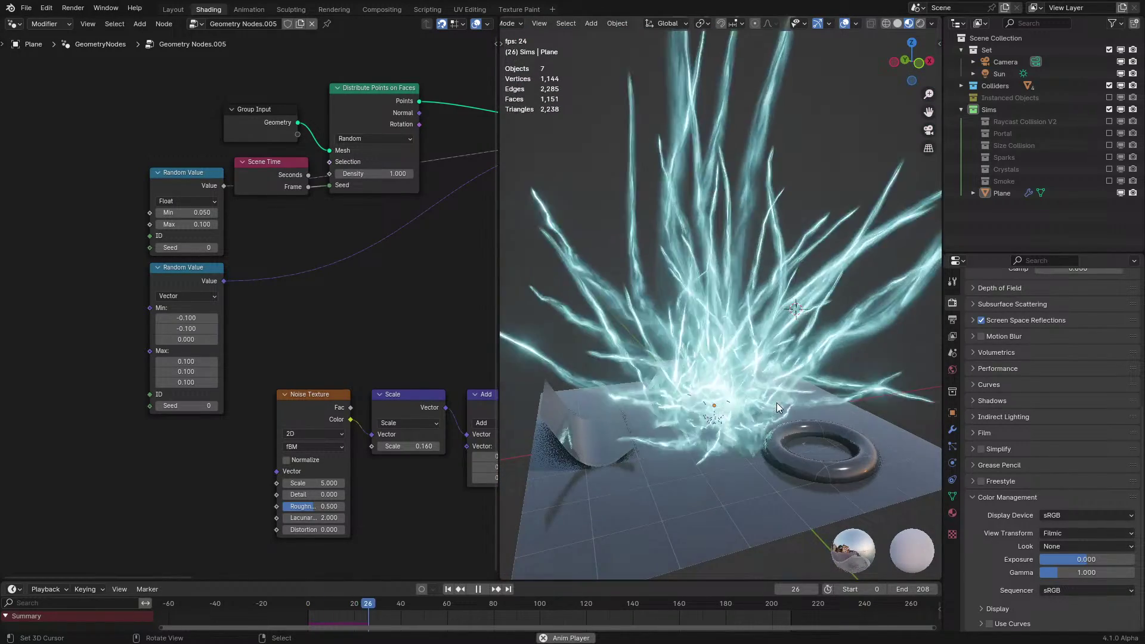
Examine the looping trail burst near and far, together with the Noise Texture, Scale and Add chain driving the velocity
scroll(349, 392, down, 5)
middle_drag(349, 392, 179, 371)
scroll(179, 371, up, 3)
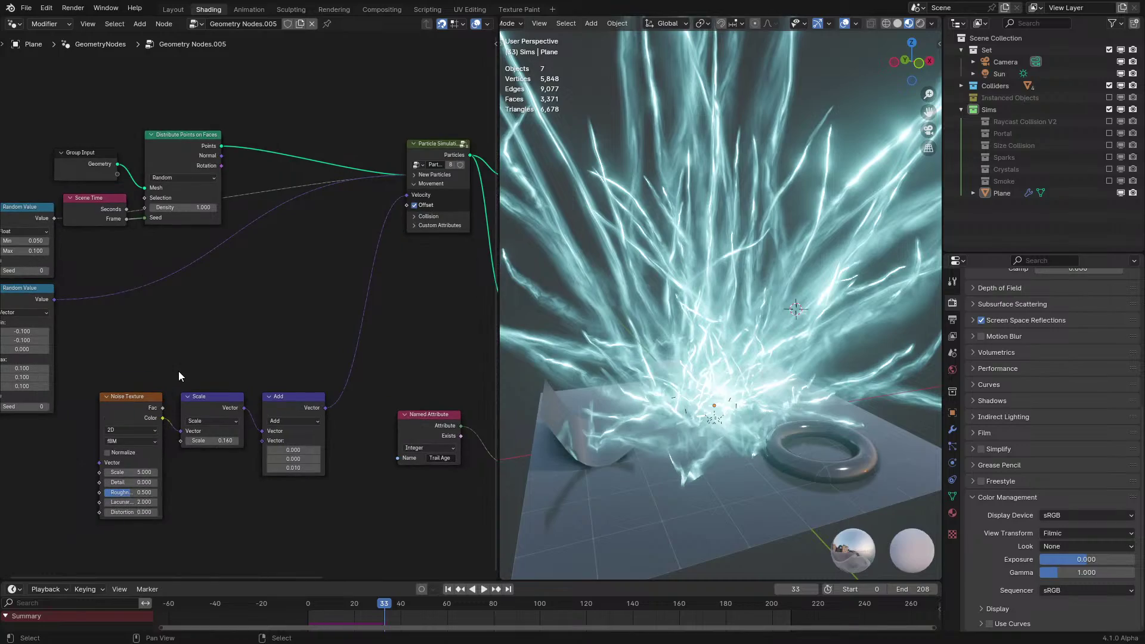
key(space)
middle_drag(744, 346, 796, 363)
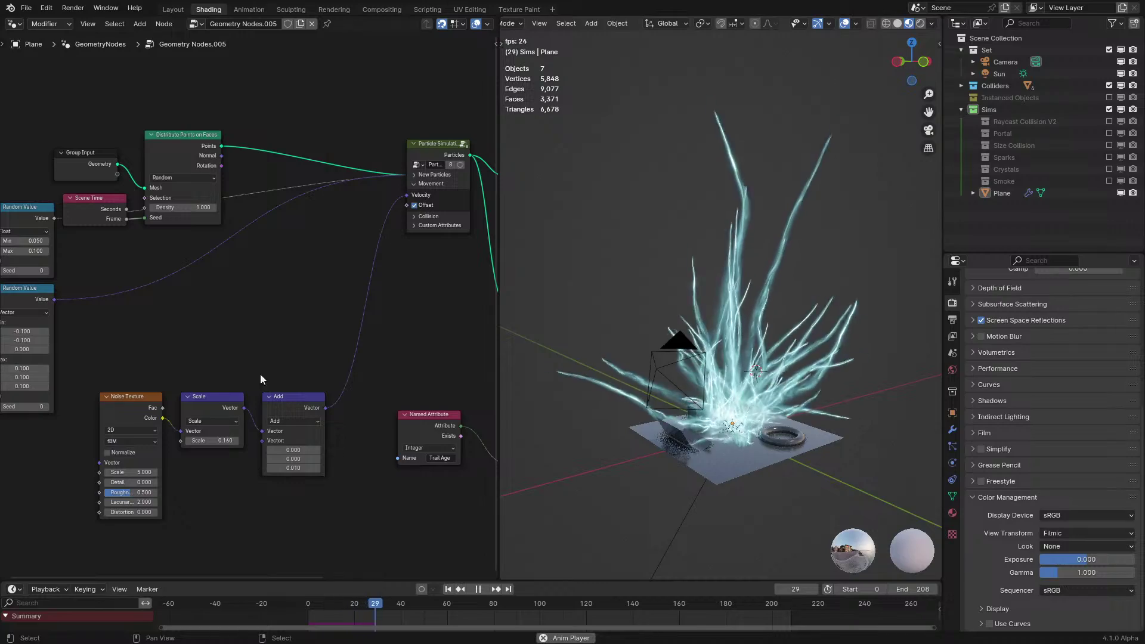
scroll(635, 391, up, 5)
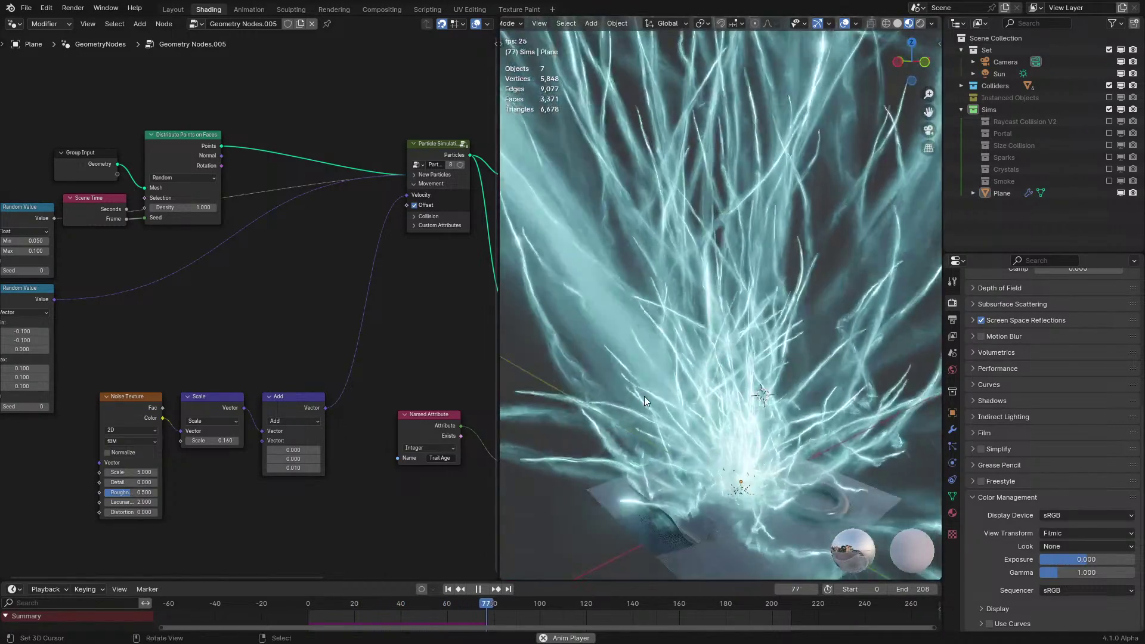
middle_drag(709, 445, 703, 439)
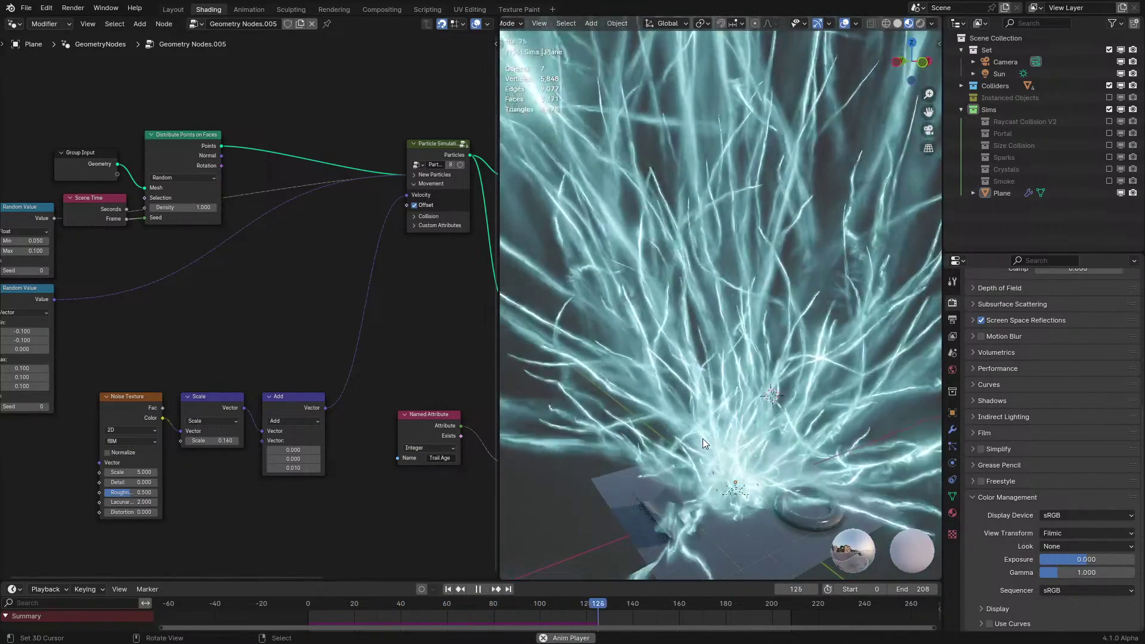
scroll(703, 438, down, 2)
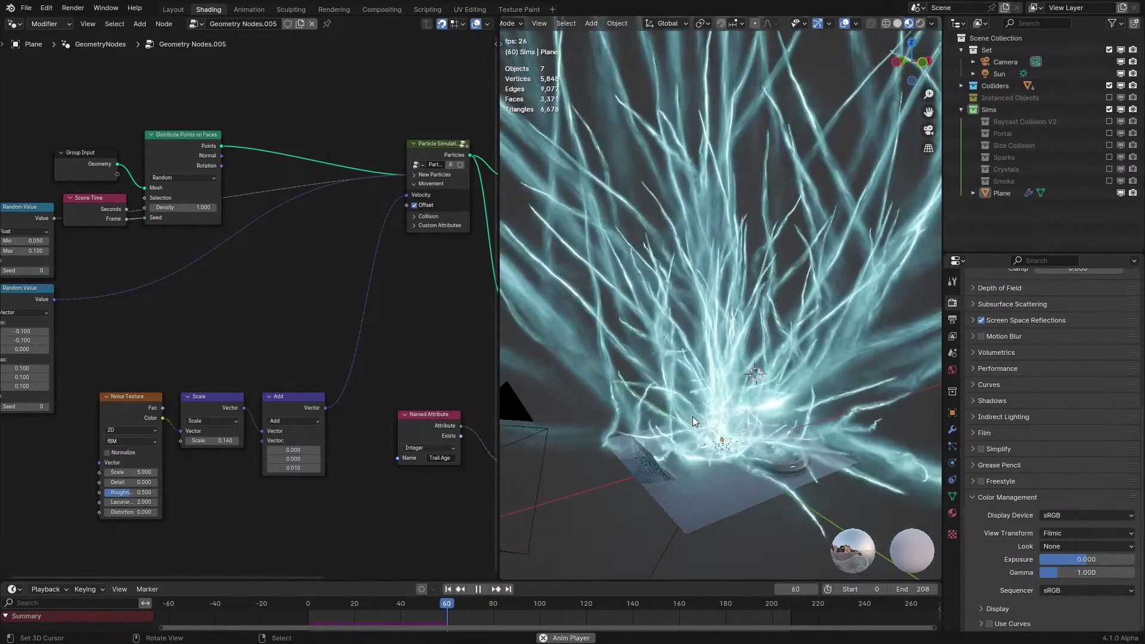
middle_drag(692, 416, 706, 457)
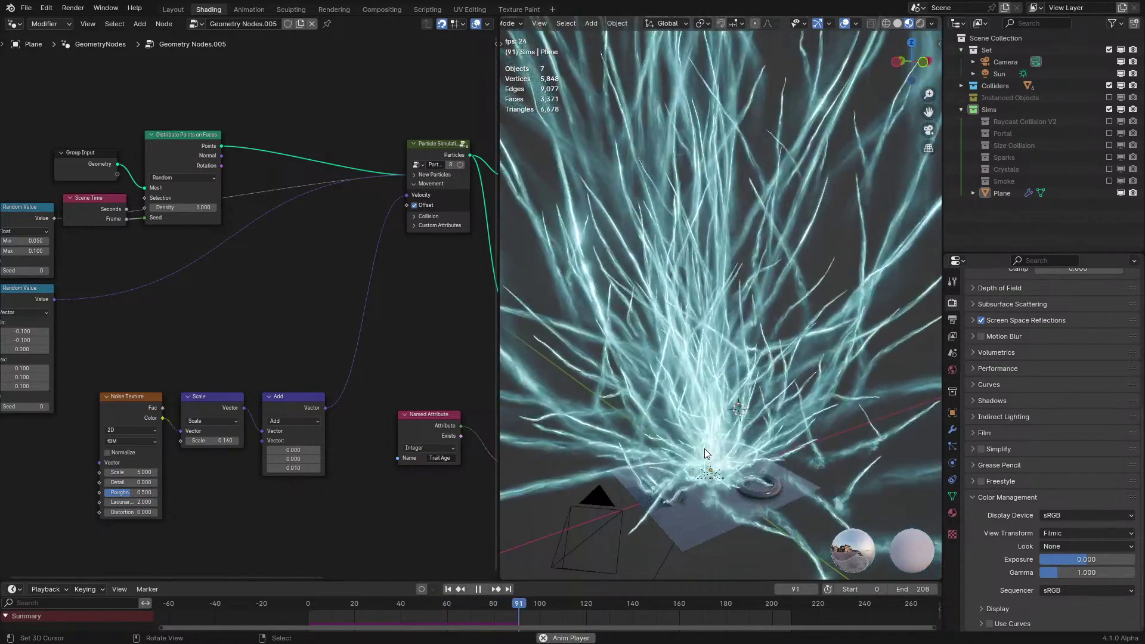
Examine the playing lightning trail simulation from several angles and stop playback
middle_drag(704, 416, 728, 420)
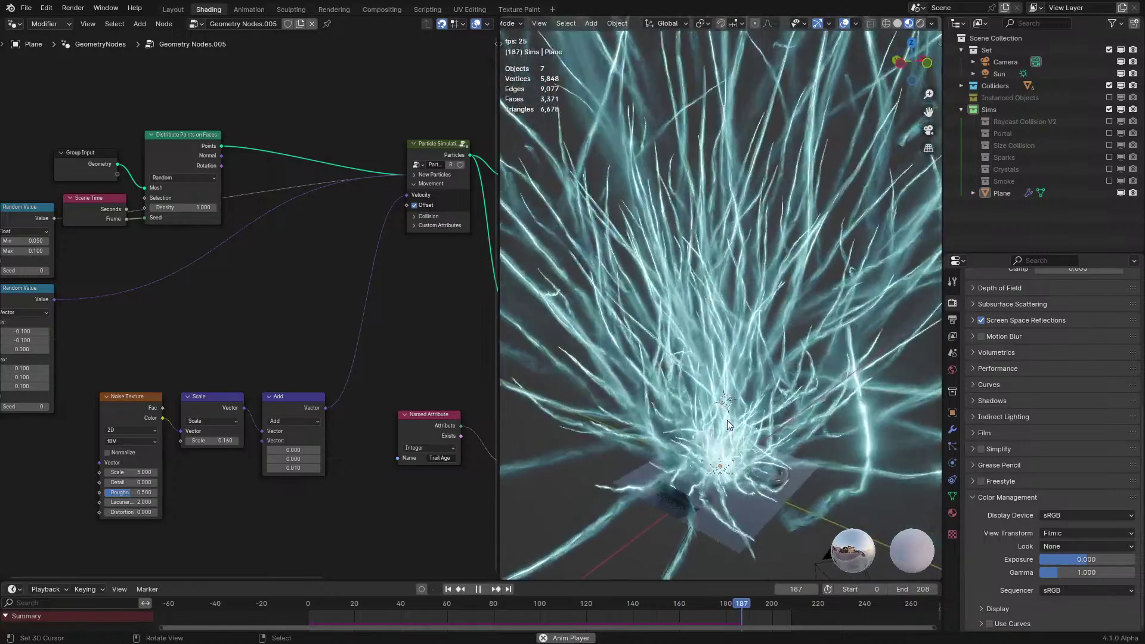
scroll(399, 373, down, 2)
middle_drag(396, 340, 323, 359)
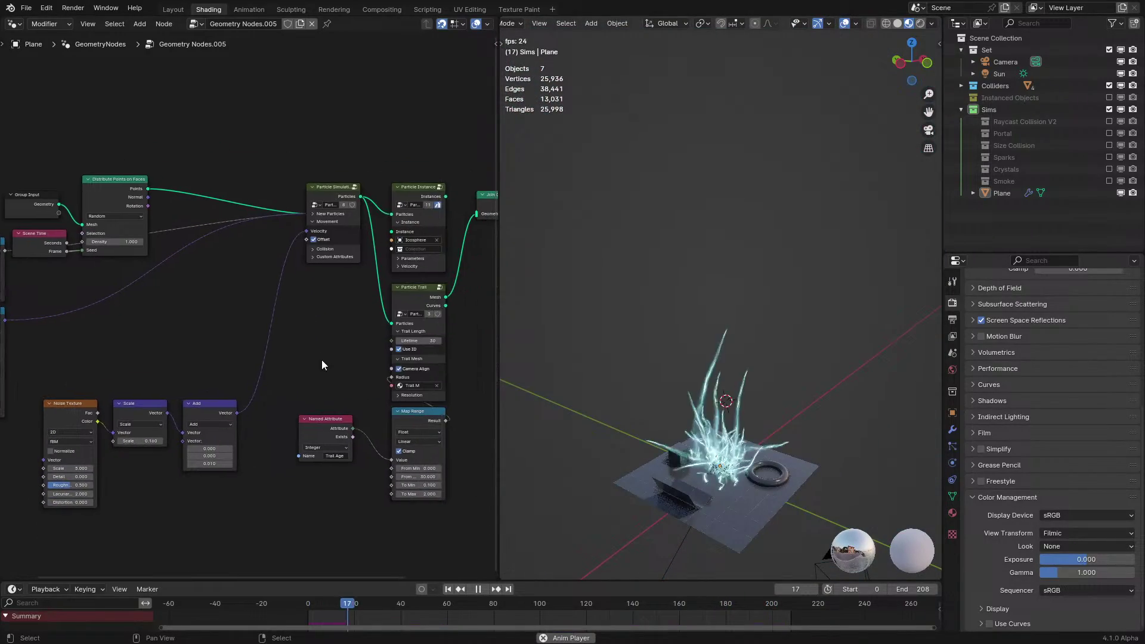
scroll(745, 421, up, 1)
shift+middle_drag(746, 421, 738, 346)
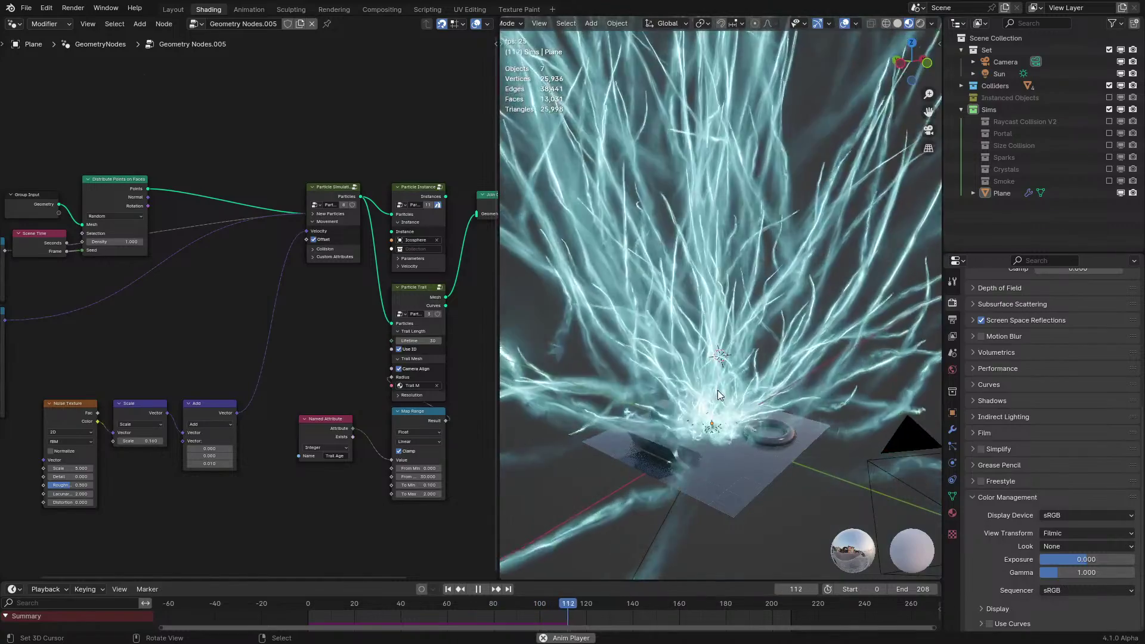
middle_drag(718, 390, 692, 540)
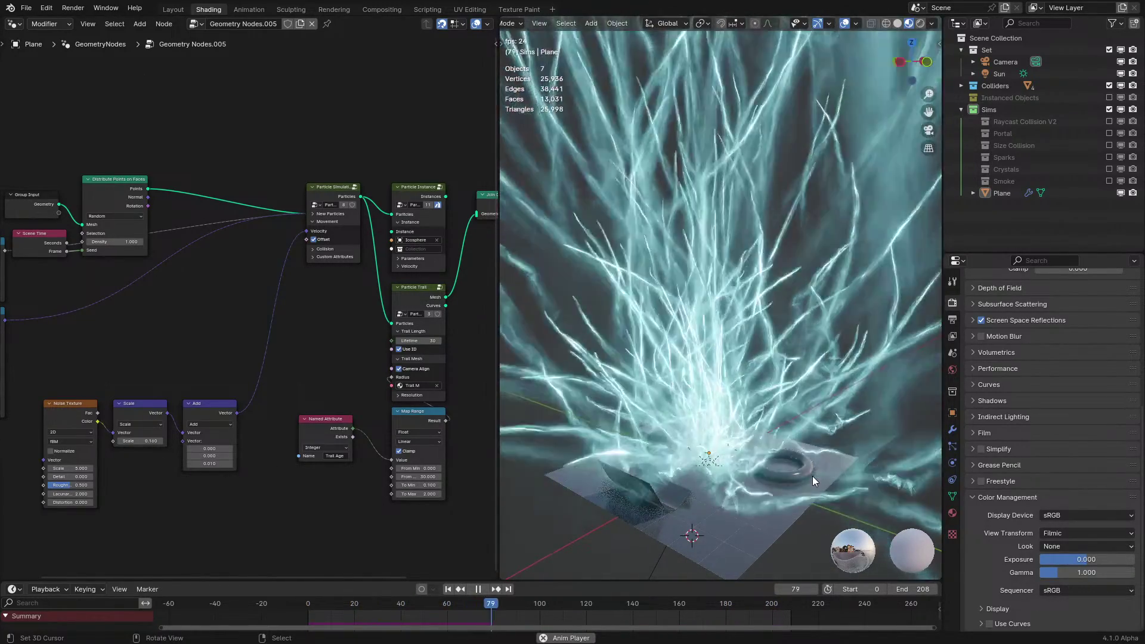
middle_drag(812, 476, 824, 466)
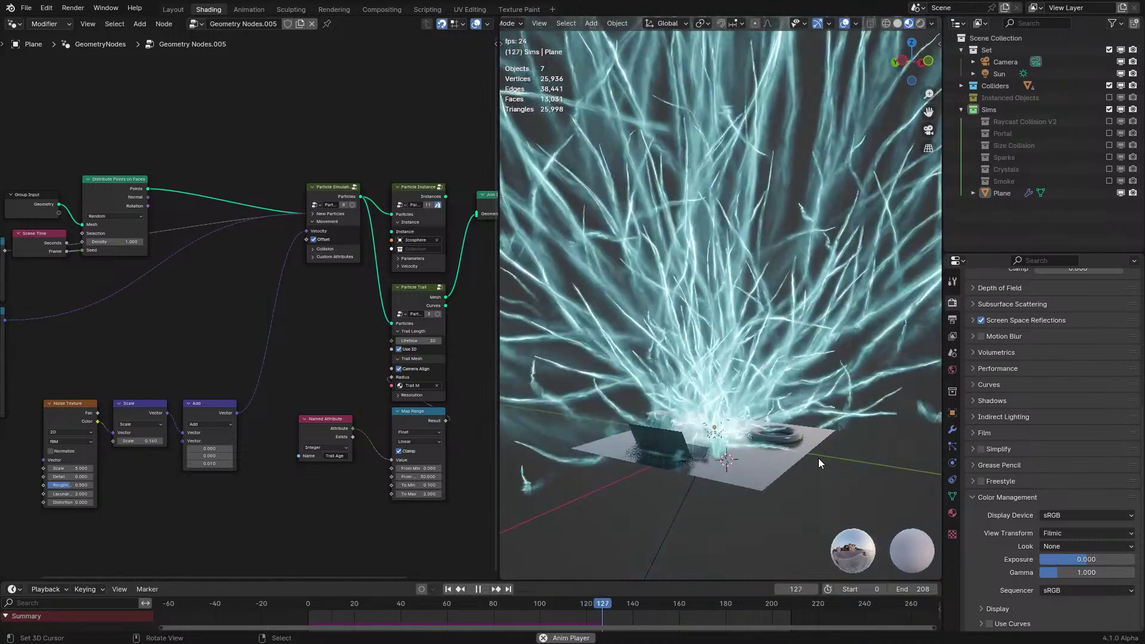
middle_drag(436, 281, 435, 364)
key(space)
Add a Vector-type Named Attribute node named Velocity and sum it with the noise Add output in a new, collapsed vector Add node
scroll(371, 398, up, 2)
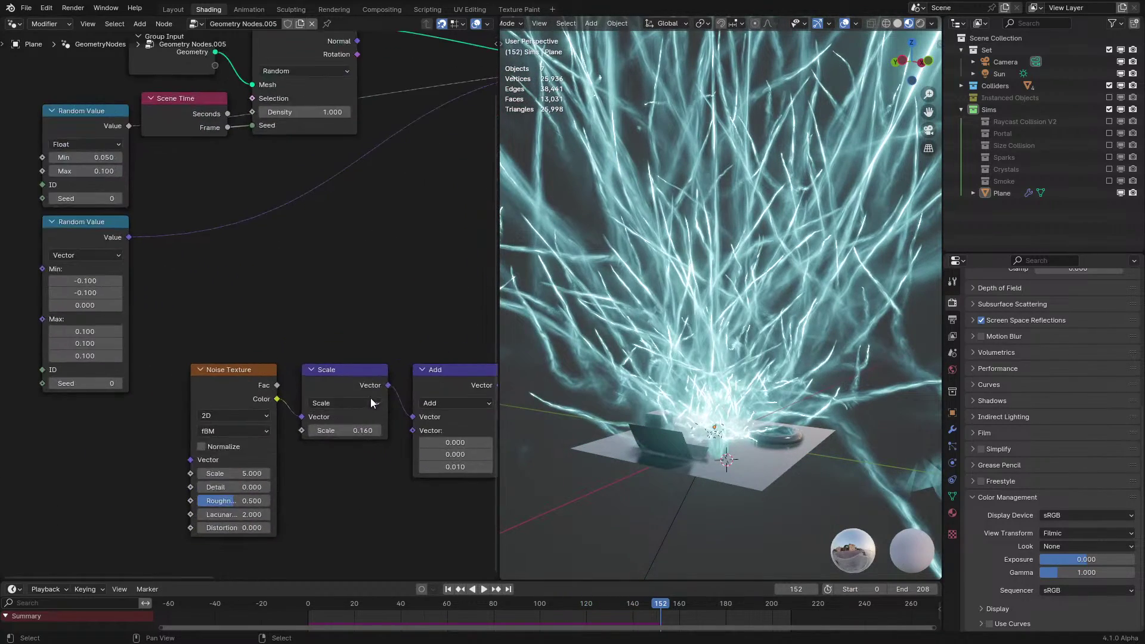
middle_drag(295, 432, 254, 417)
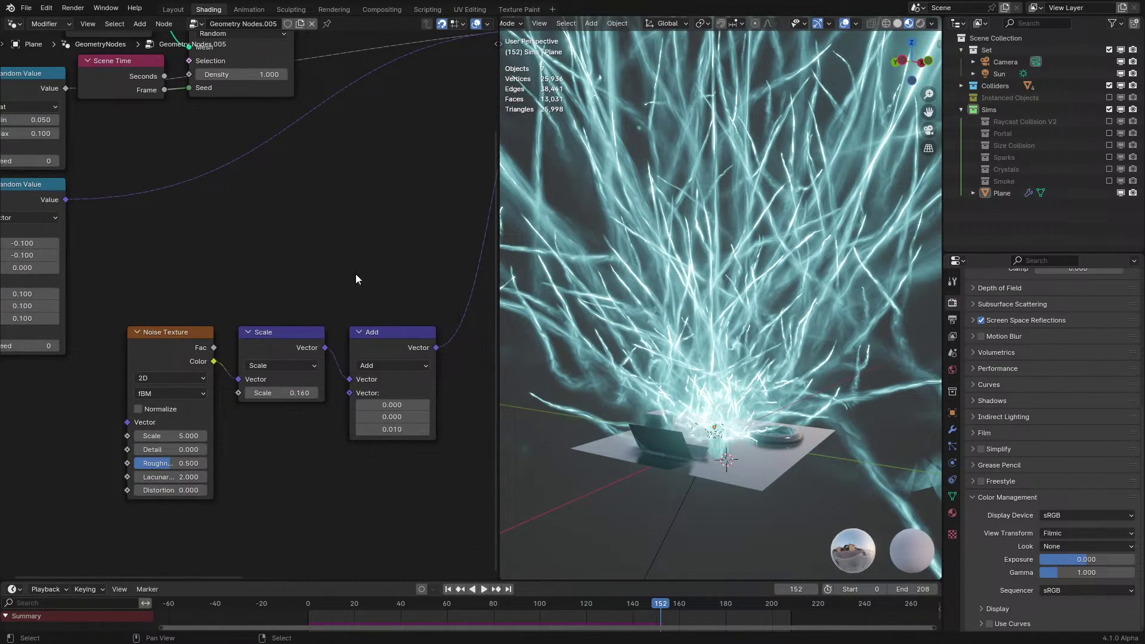
middle_drag(356, 274, 316, 385)
key(q)
click(305, 388)
click(225, 306)
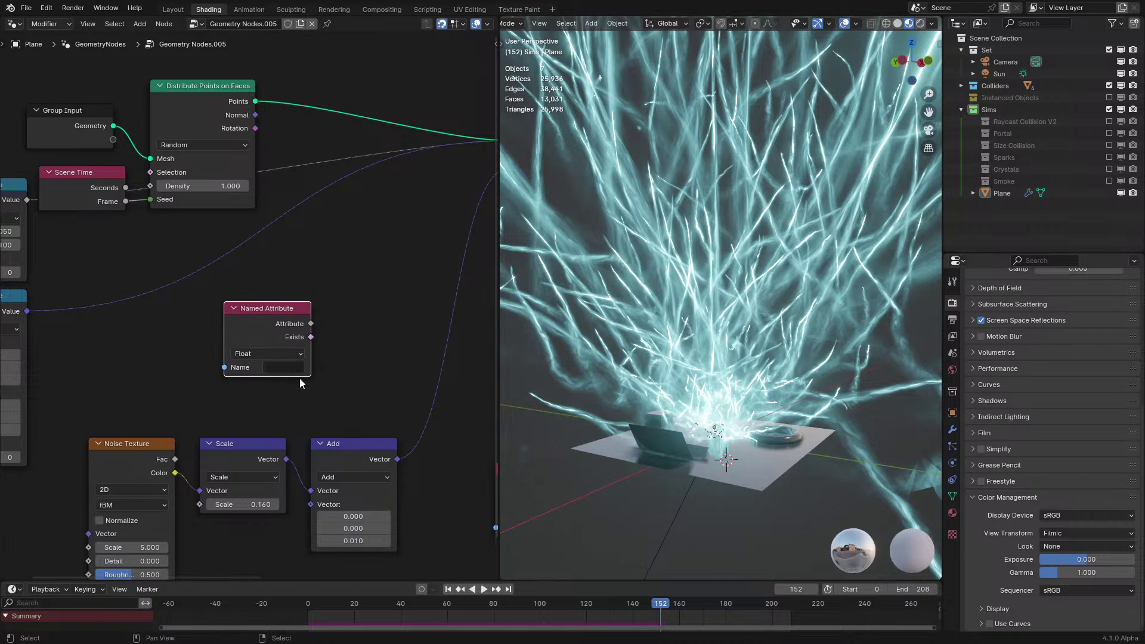
click(301, 421)
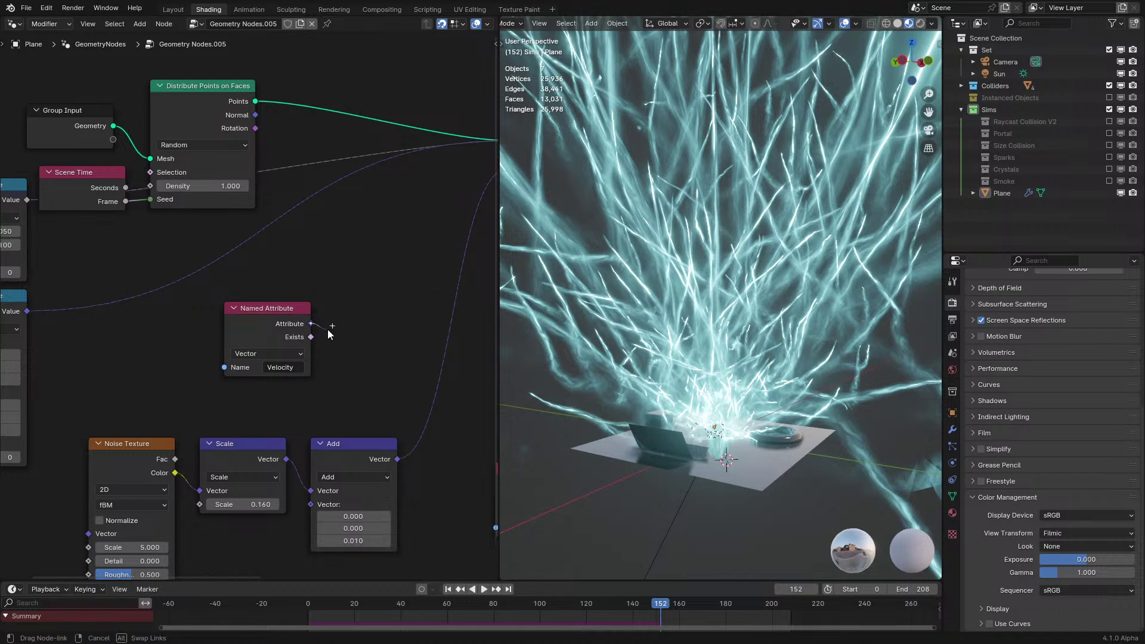
key(Return)
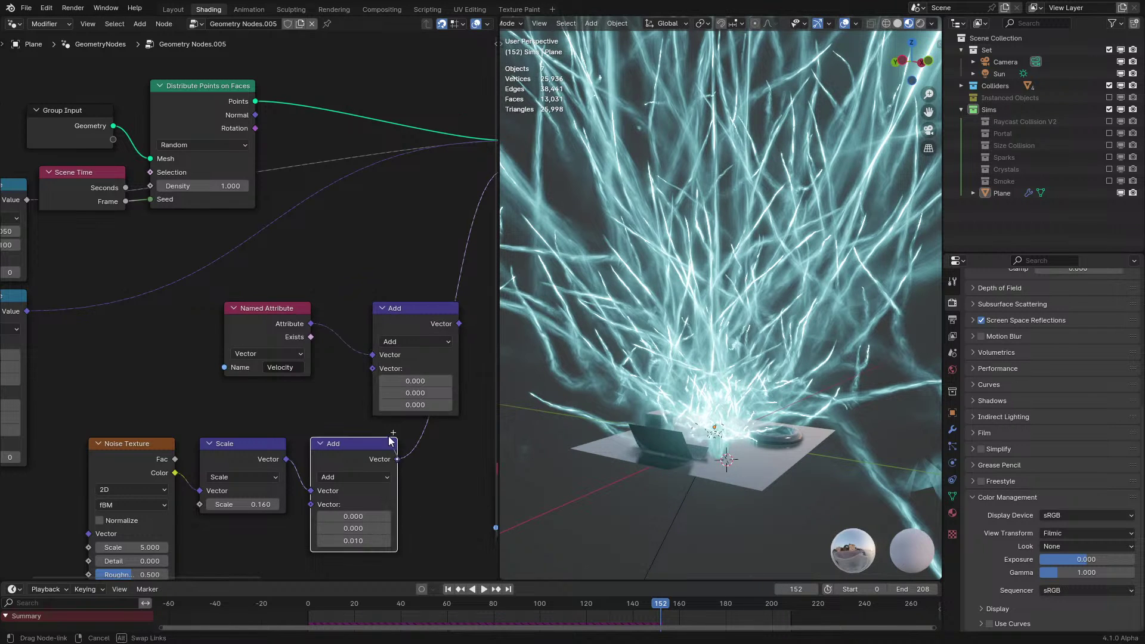
click(341, 319)
Feed the summed vector through a Z Axis Vector Rotate node at 5° into the Particle Simulation's Velocity and disable its Offset
middle_drag(465, 332, 376, 395)
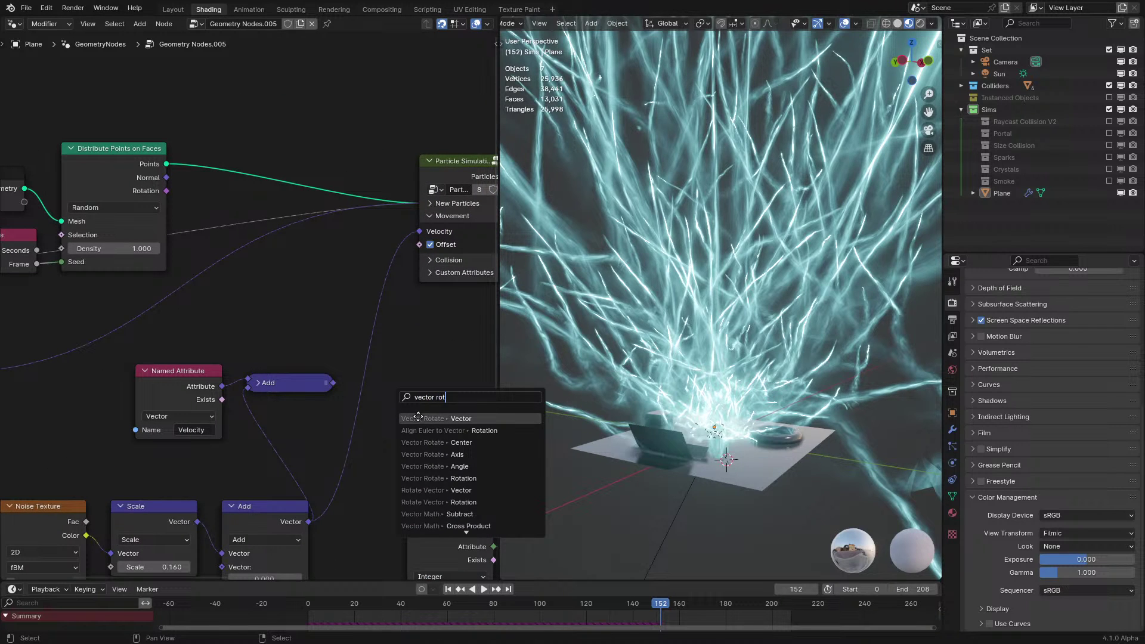
key(Return)
click(474, 397)
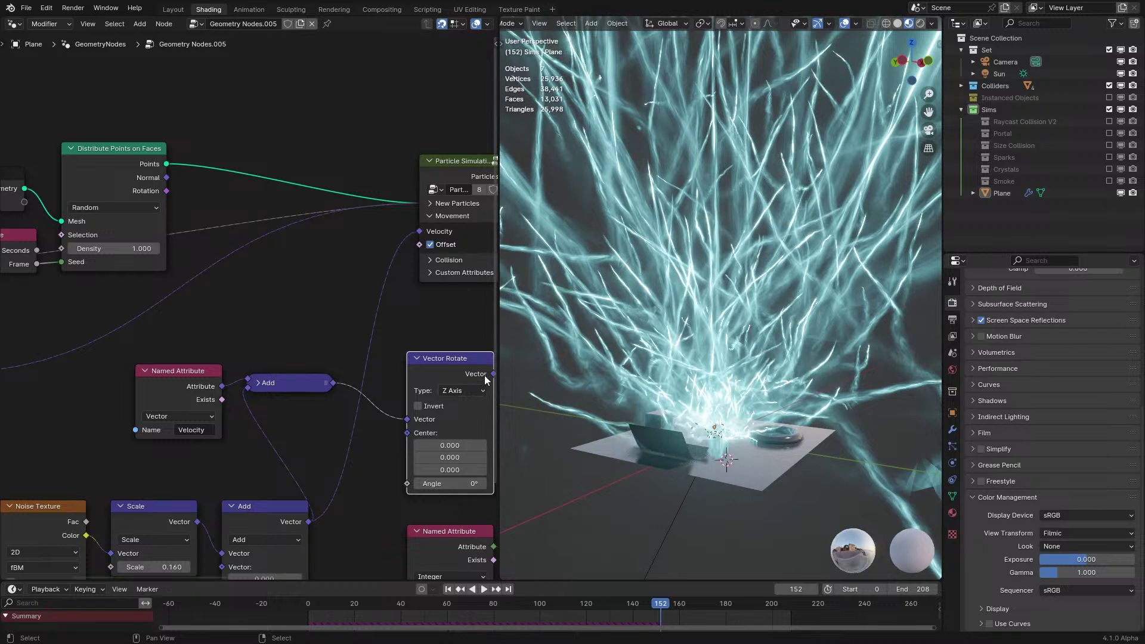
drag(493, 374, 420, 231)
click(430, 244)
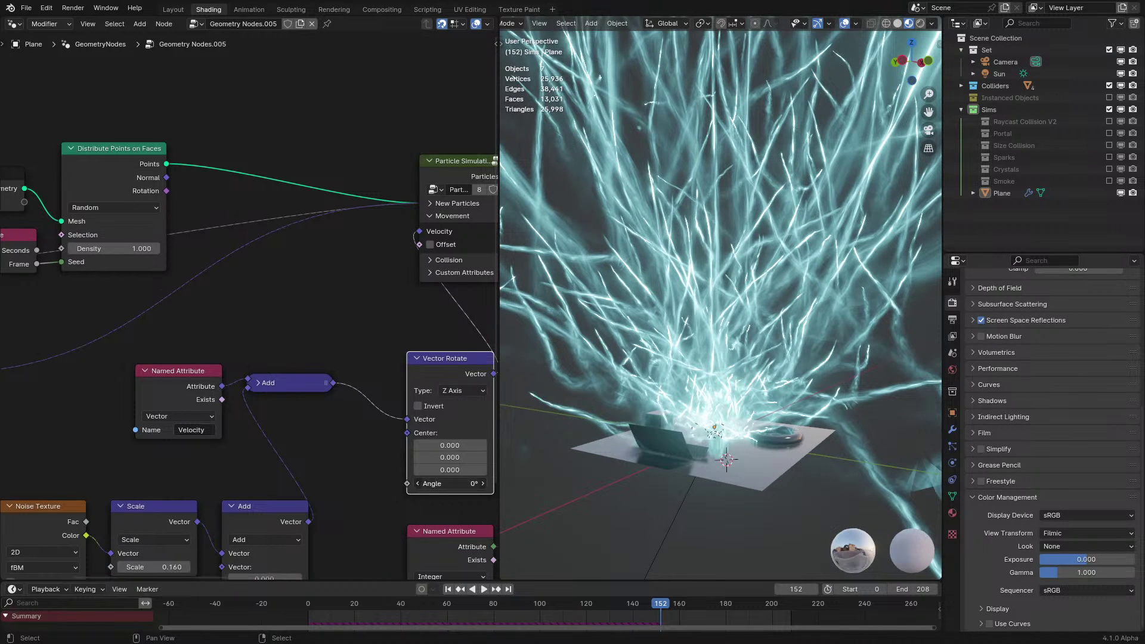
Replay the simulation from its first frame and examine how the trails curve around the vertical axis
key(shift+Left)
key(space)
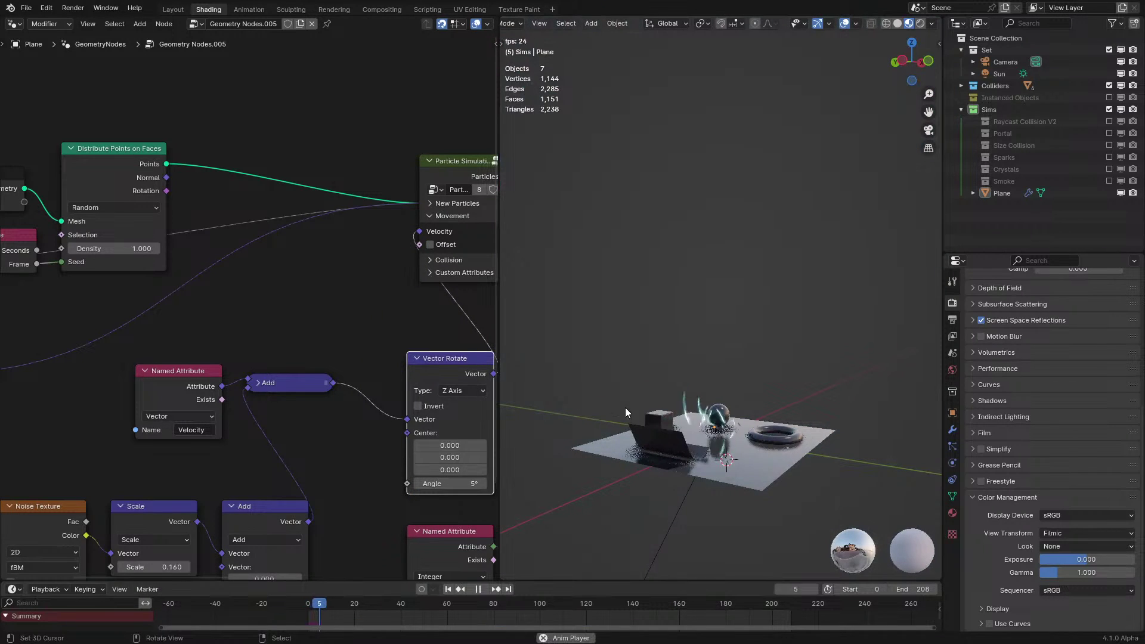
middle_drag(632, 399, 777, 349)
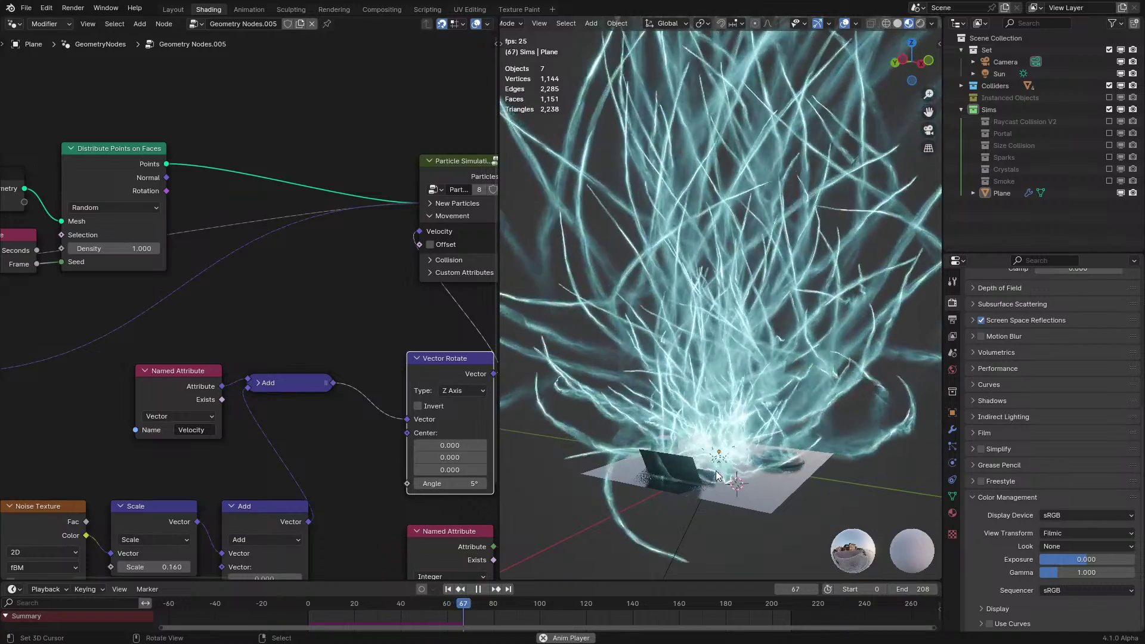
key(space)
scroll(237, 464, down, 1)
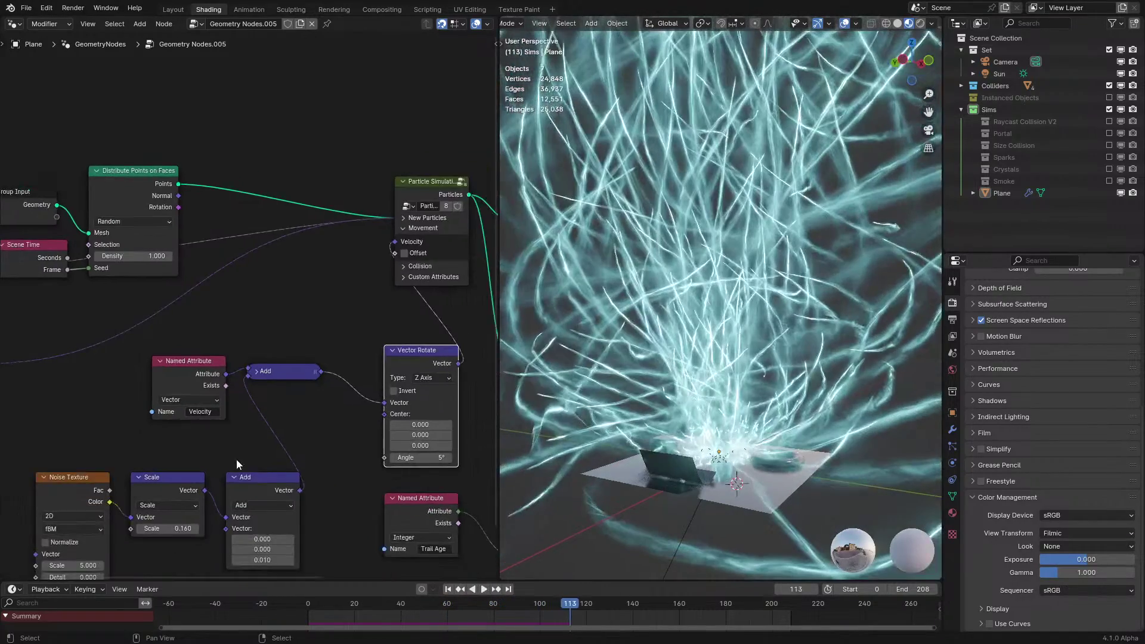
middle_drag(236, 459, 278, 379)
middle_drag(758, 382, 713, 364)
key(space)
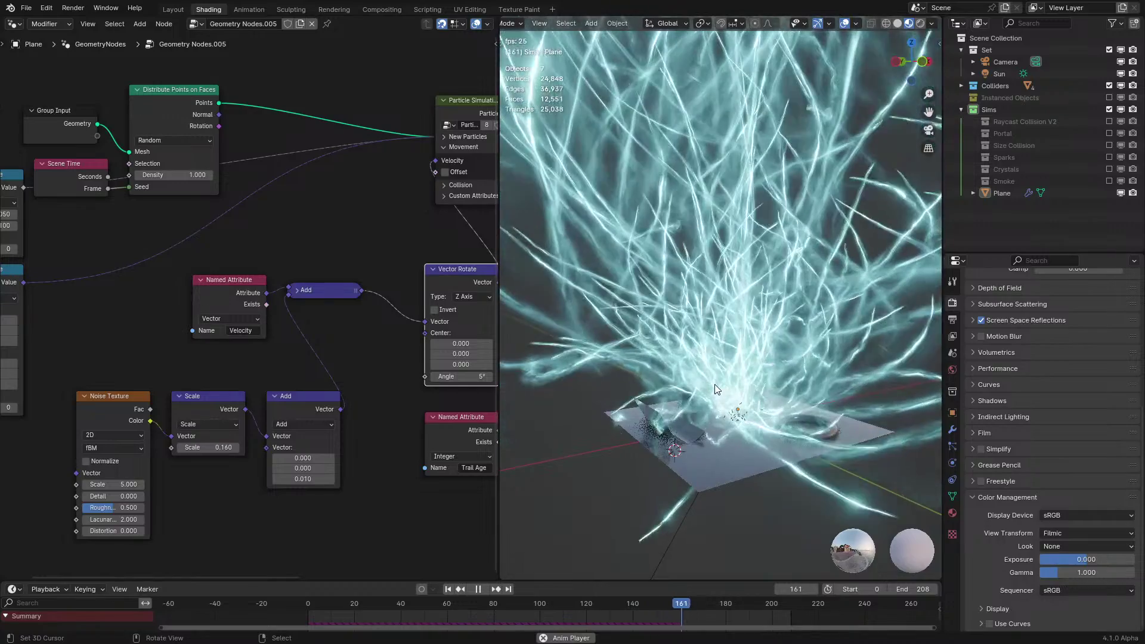
key(space)
key(space)
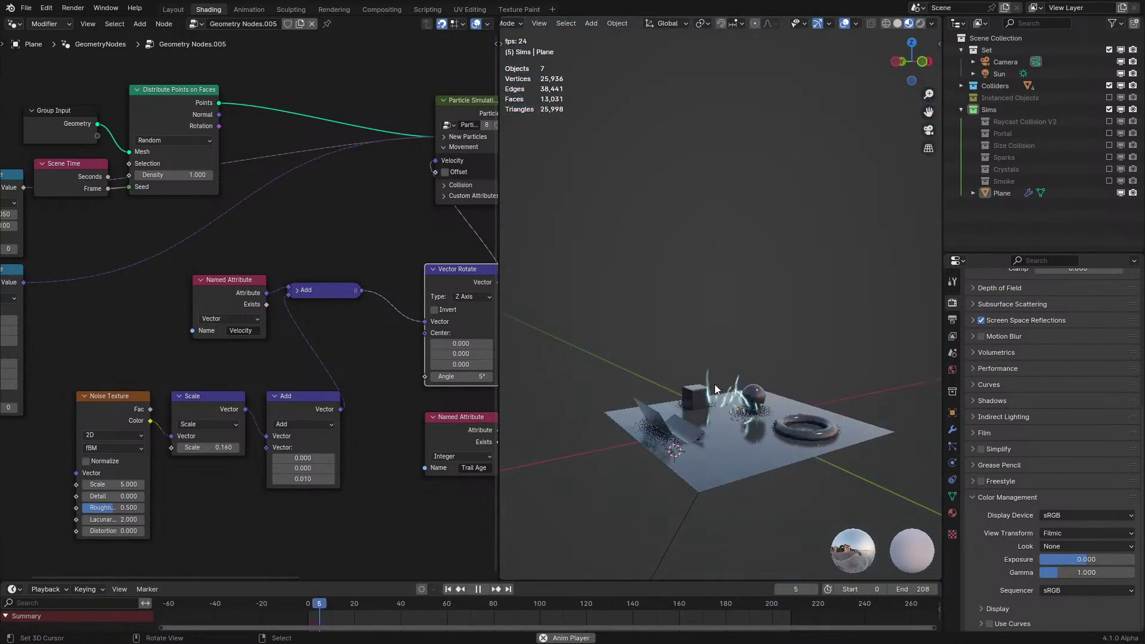
key(space)
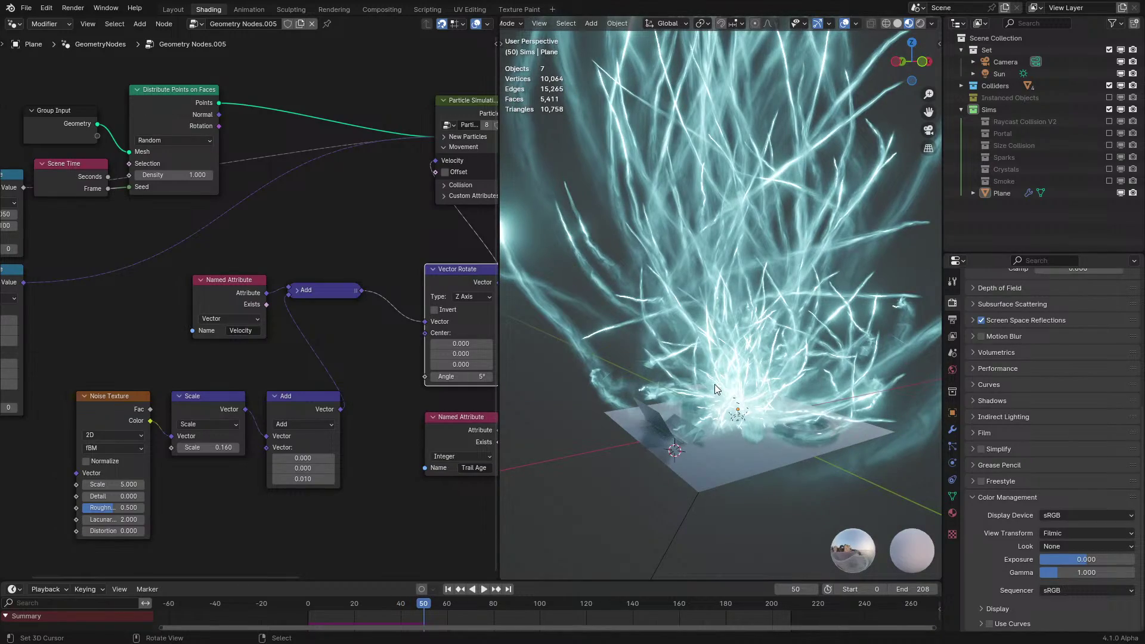
key(space)
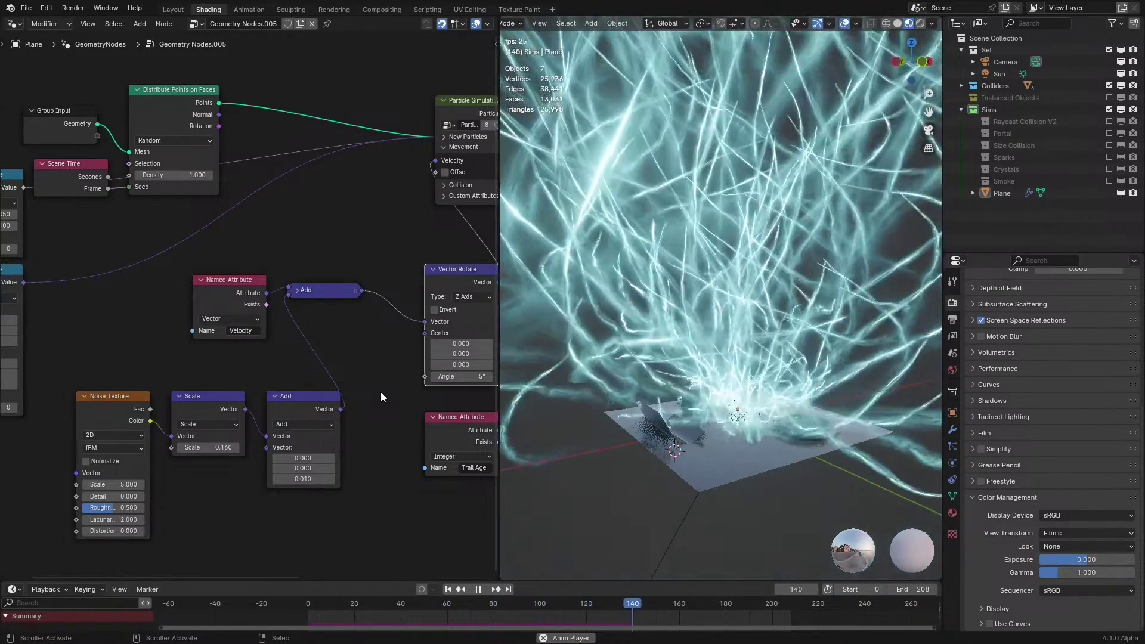
middle_drag(381, 392, 362, 349)
key(space)
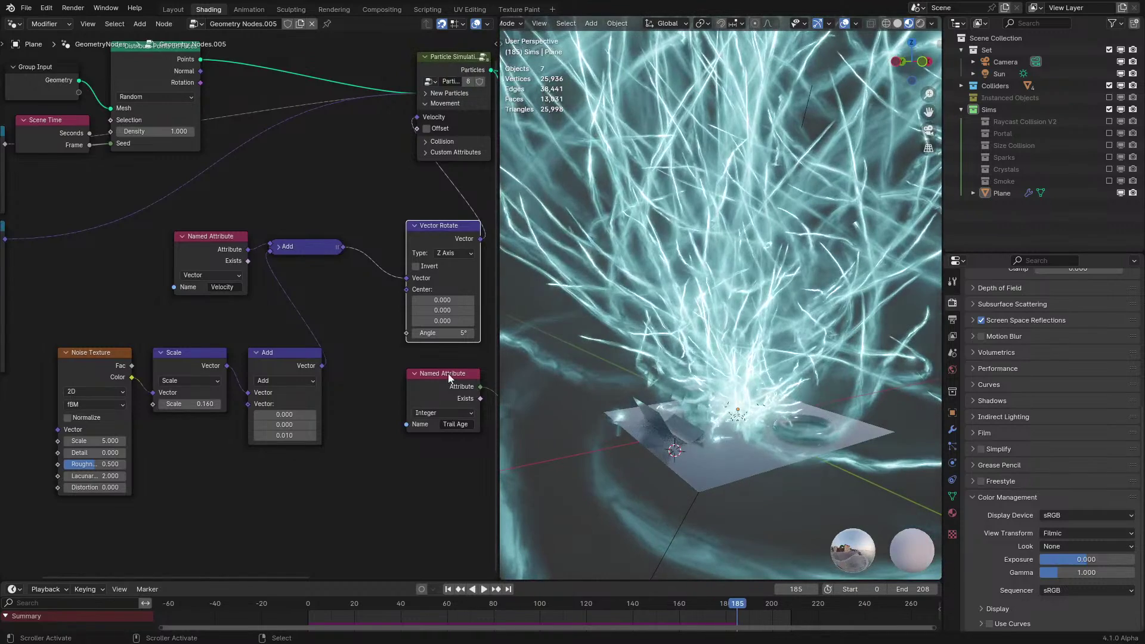
Add a Plain Axes empty, clear its location, and move it about 7 m away beside the emitter plane
middle_drag(305, 436, 310, 383)
key(shift+a)
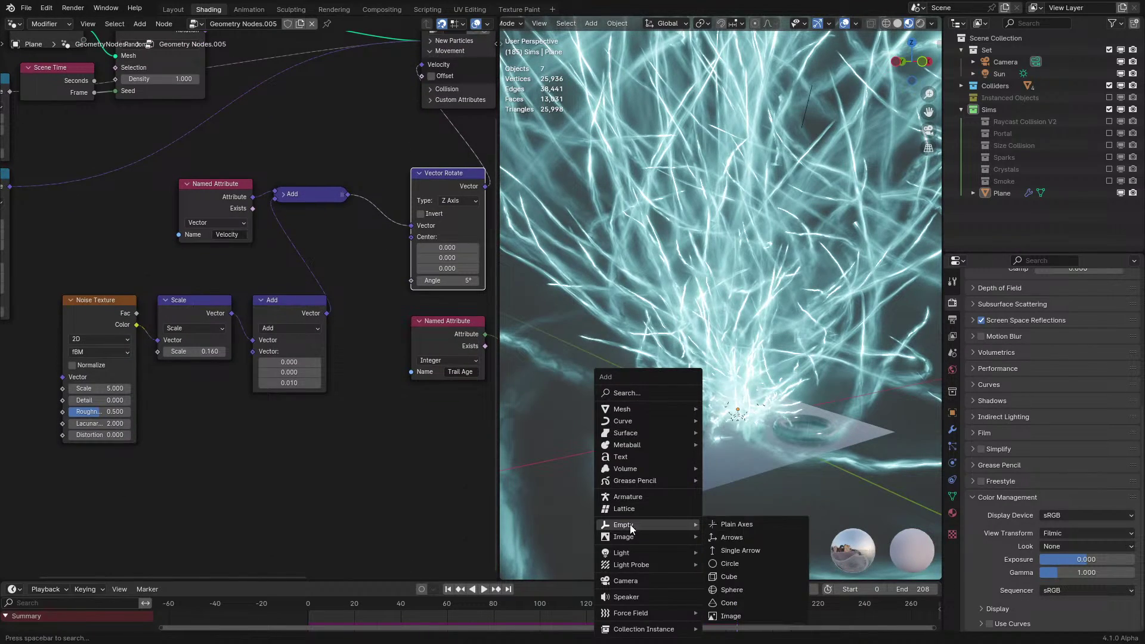
click(724, 525)
key(alt+g)
middle_drag(711, 507, 742, 487)
key(g)
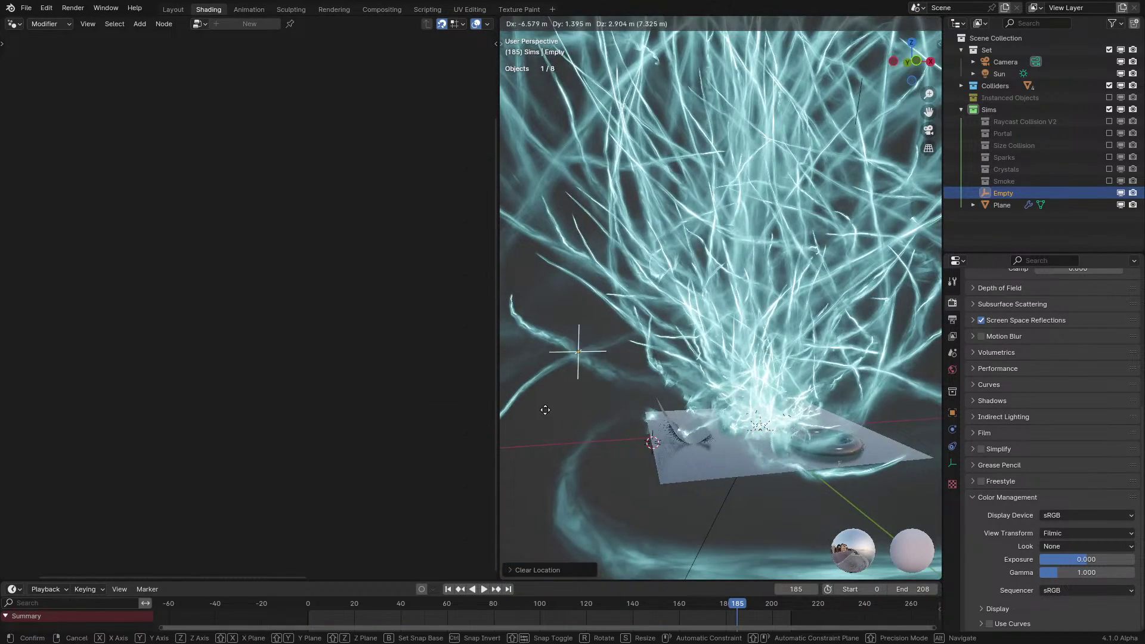
click(657, 268)
Maximize the node editor and shift the Group Input, Scene Time, Random Value and Distribute Points nodes horizontally away from the Particle Simulation node
middle_drag(306, 245, 254, 385)
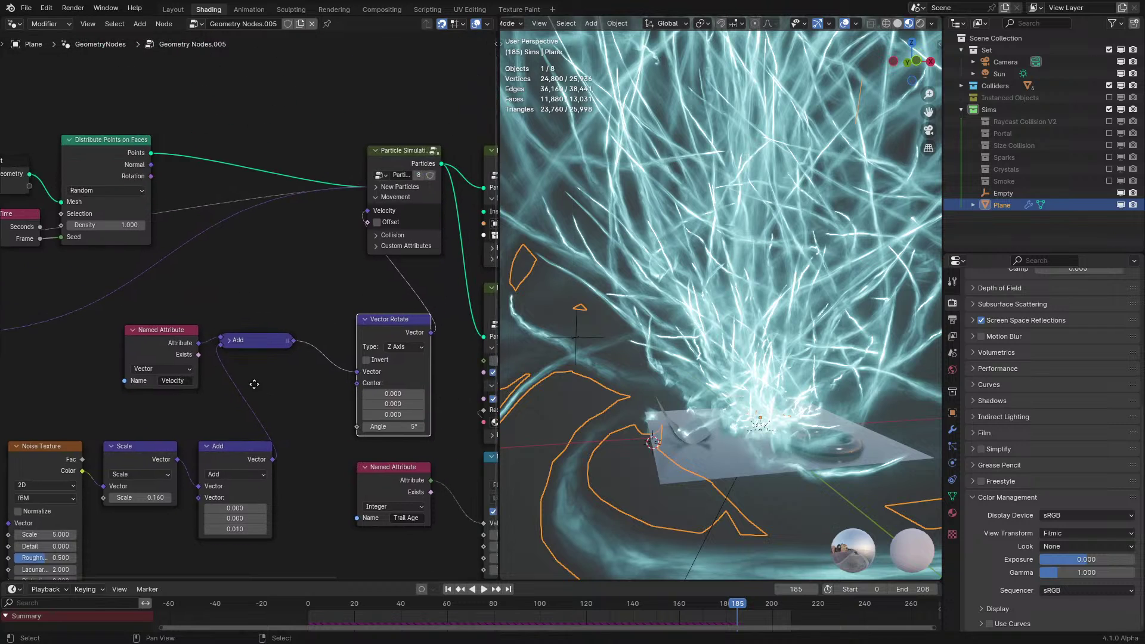
key(ctrl+space)
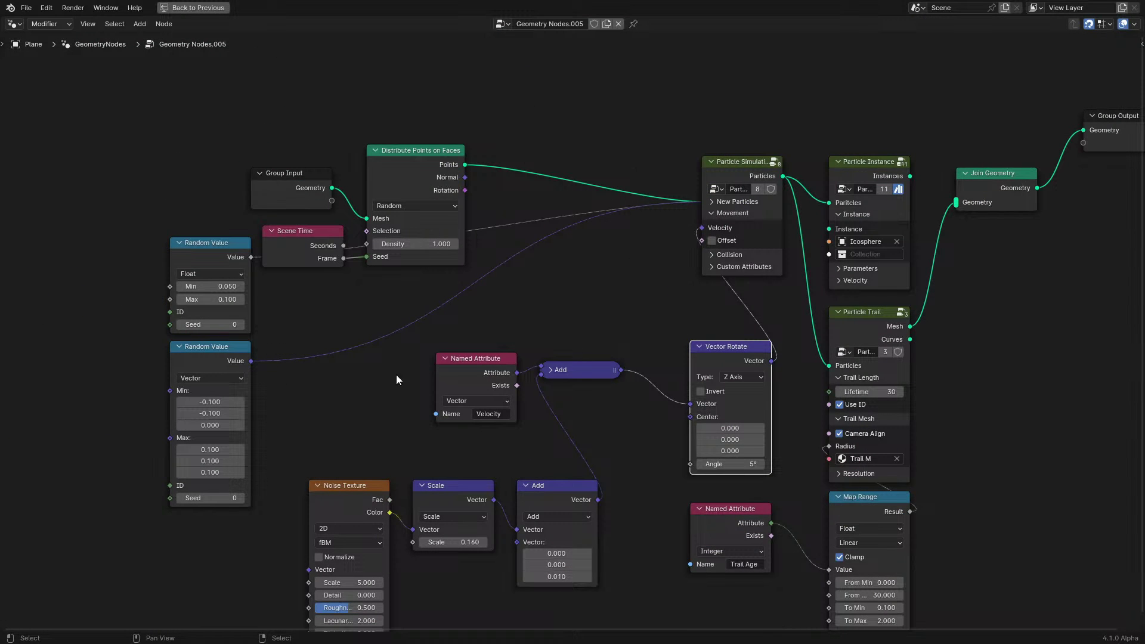
scroll(397, 375, down, 1)
drag(204, 141, 442, 417)
key(g)
key(x)
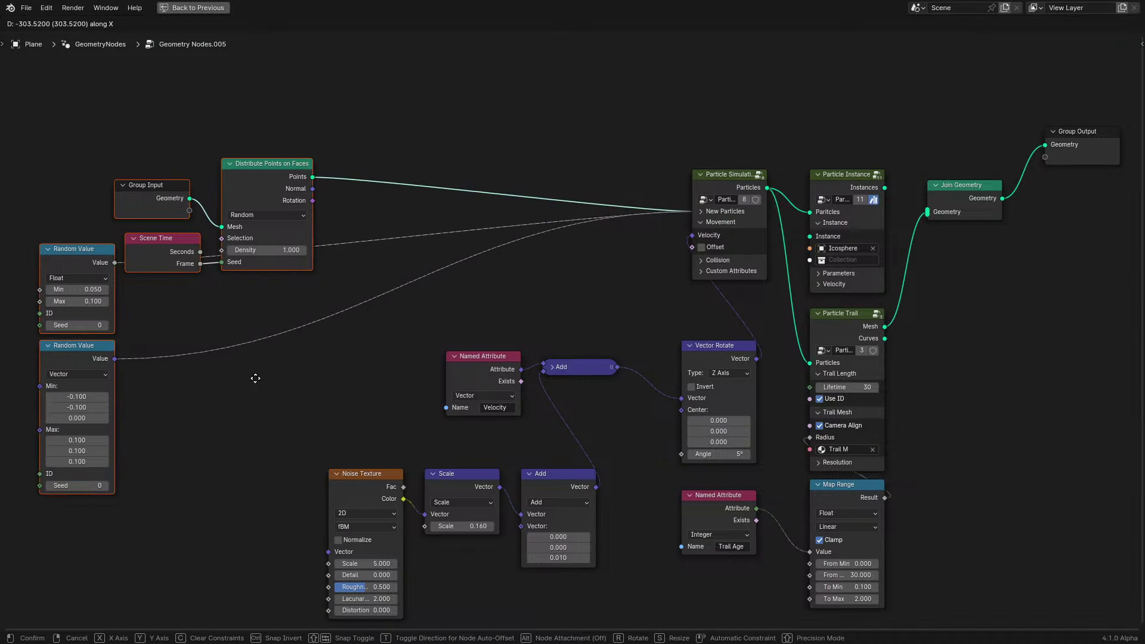
click(242, 376)
Select the velocity attribute, noise, Scale, Add and Vector Rotate nodes and move them together into the free space below the point distribution nodes
drag(463, 355, 686, 437)
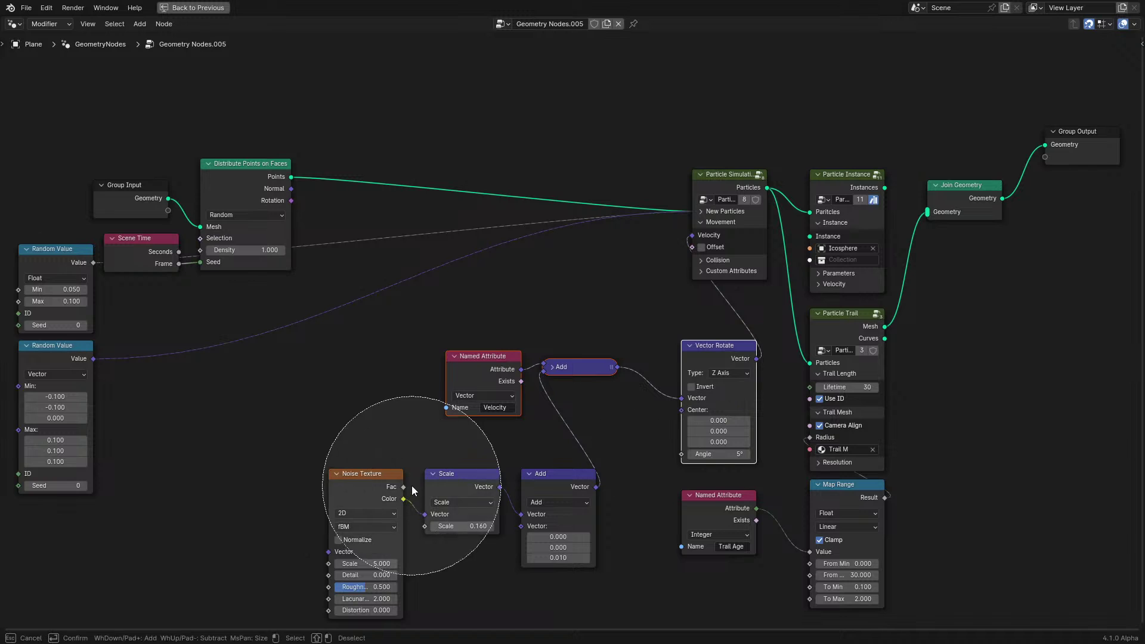
drag(411, 486, 600, 459)
key(Escape)
key(a)
key(a)
key(c)
drag(664, 388, 399, 525)
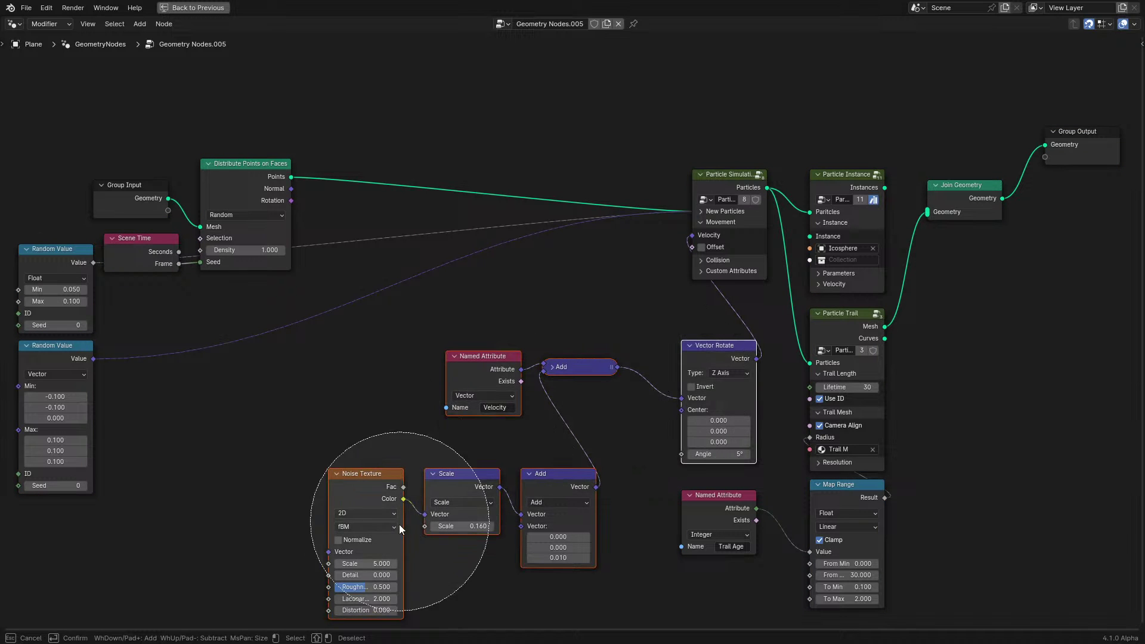
key(Escape)
middle_drag(610, 420, 686, 362)
key(g)
click(459, 534)
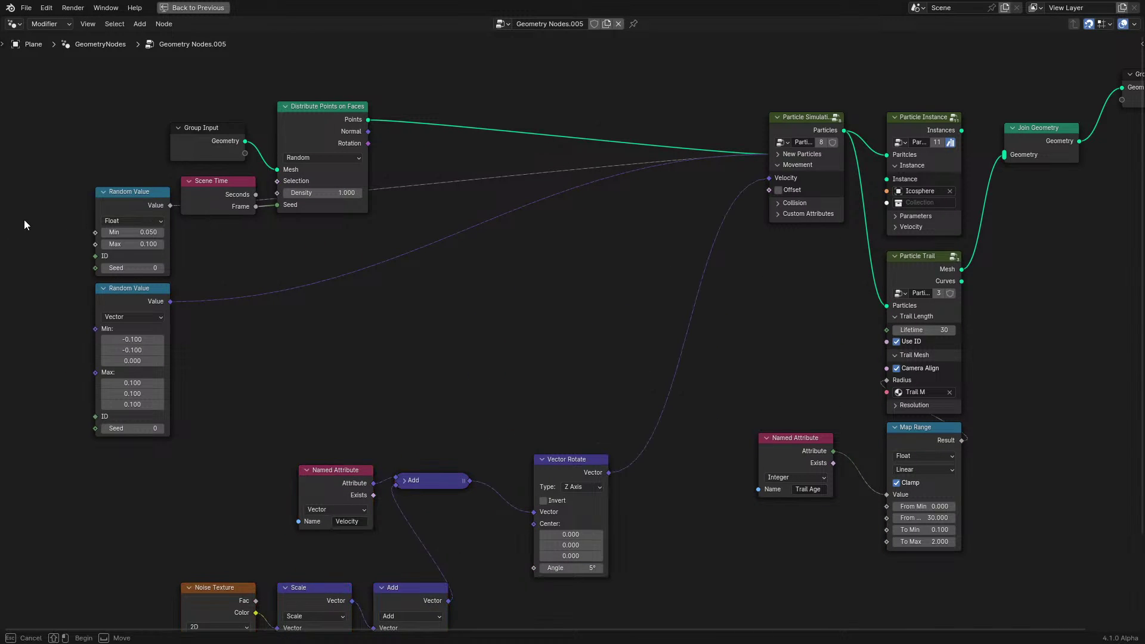
Move both Random Value nodes between Distribute Points on Faces and Particle Simulation, and nudge Vector Rotate up beside the collapsed Add node
drag(24, 225, 138, 313)
key(g)
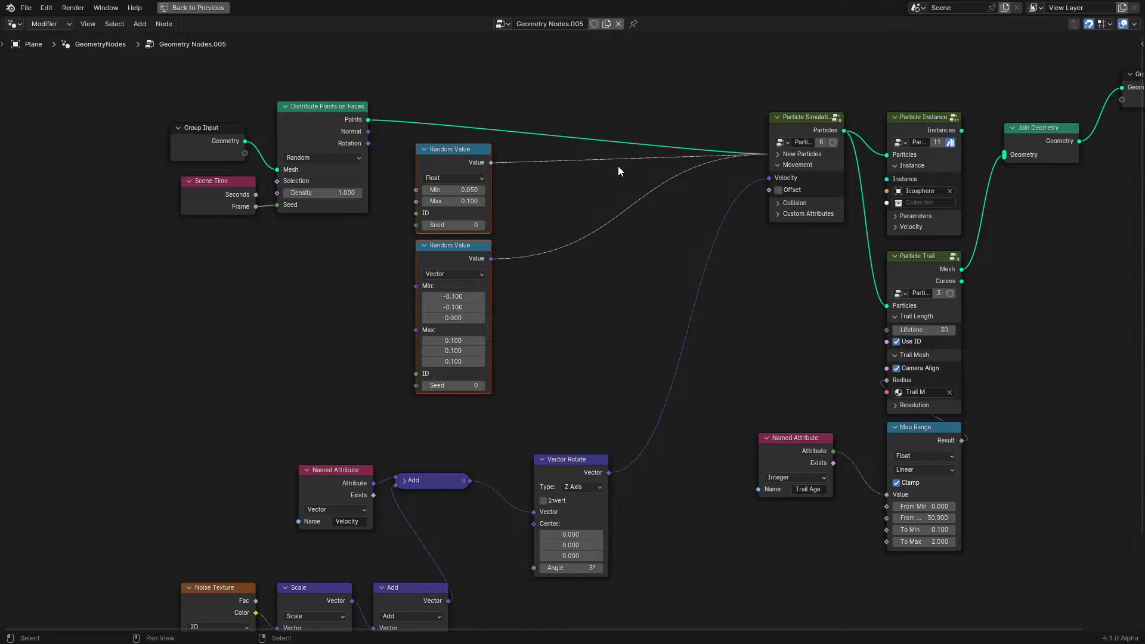
scroll(565, 363, up, 2)
drag(554, 380, 537, 356)
Add an Object Info node below Vector Rotate, assign the Empty as its object, and set it to Relative
scroll(536, 355, down, 4)
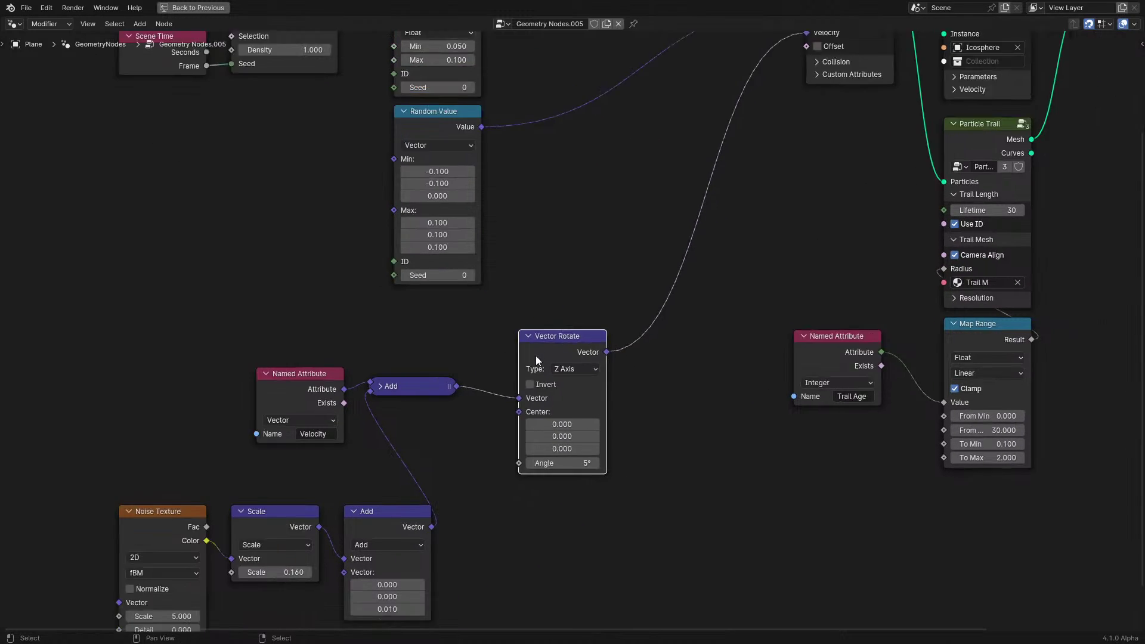
middle_drag(483, 455, 506, 325)
key(shift+a)
click(563, 359)
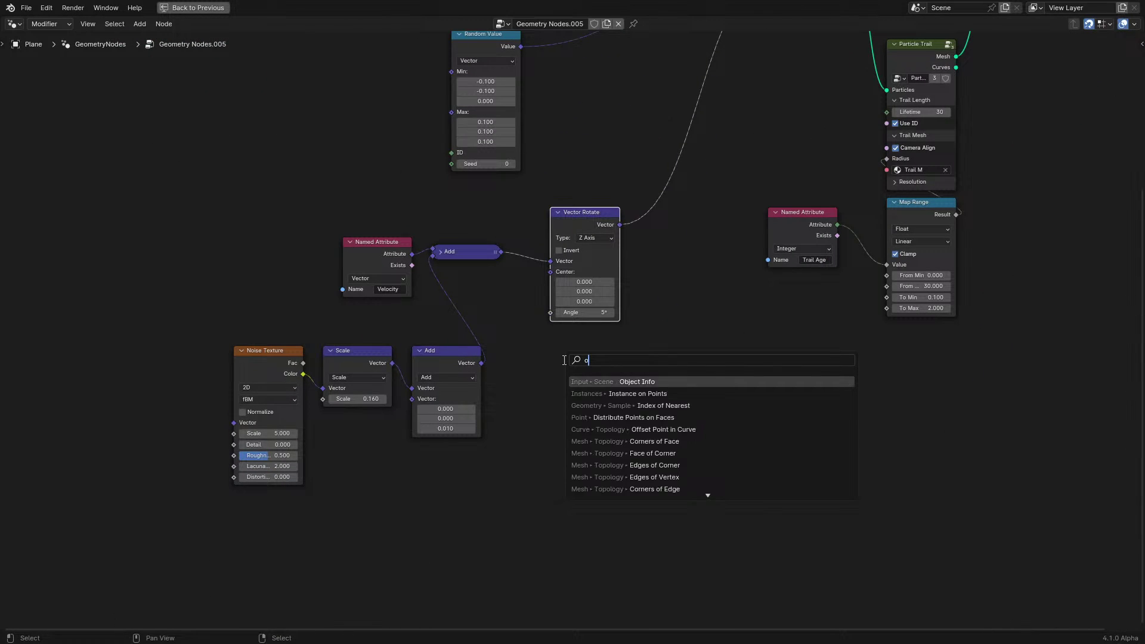
key(Return)
click(576, 356)
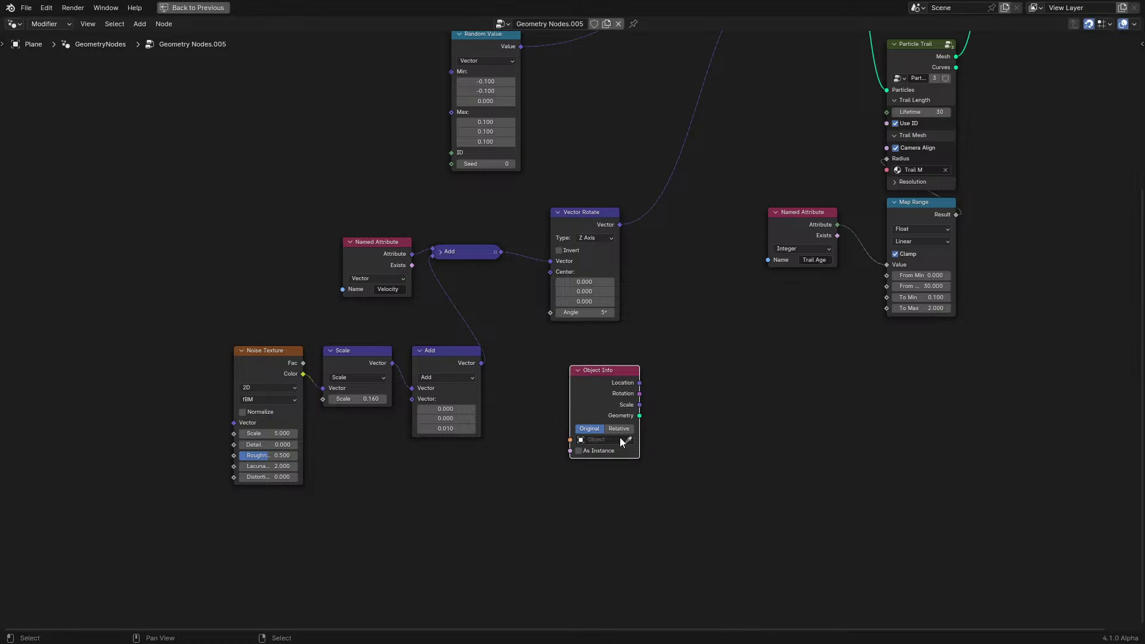
scroll(603, 474, up, 2)
click(602, 478)
text(e)
click(603, 498)
middle_drag(602, 498, 495, 542)
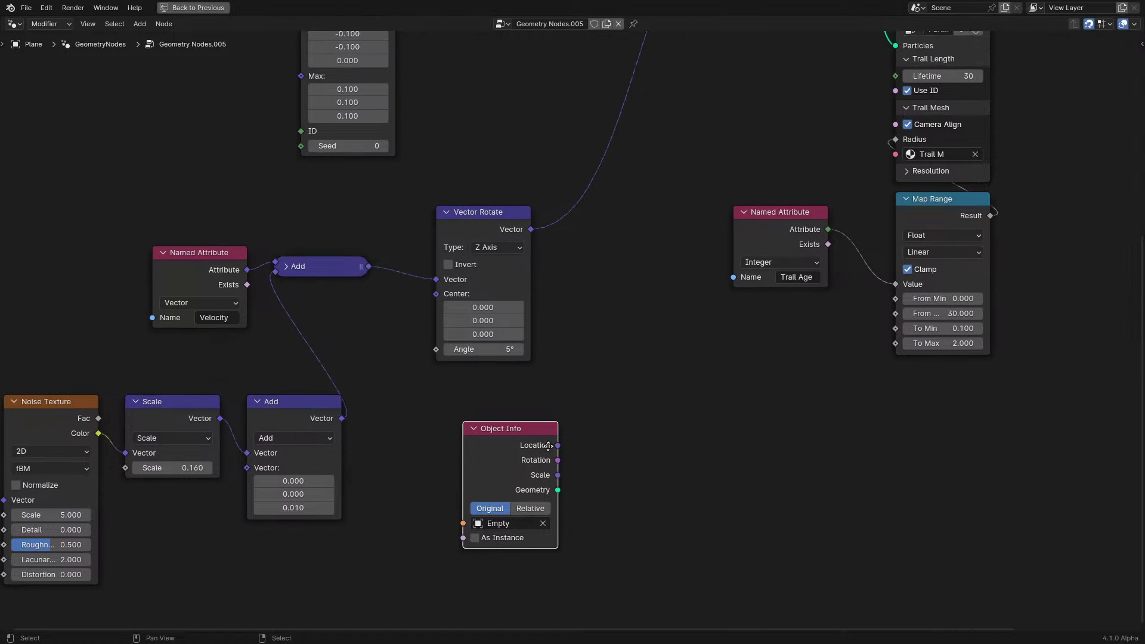
click(531, 510)
Subtract a Position node from the Object Info location with a vector Subtract node, and collapse both beside Object Info
drag(558, 446, 611, 452)
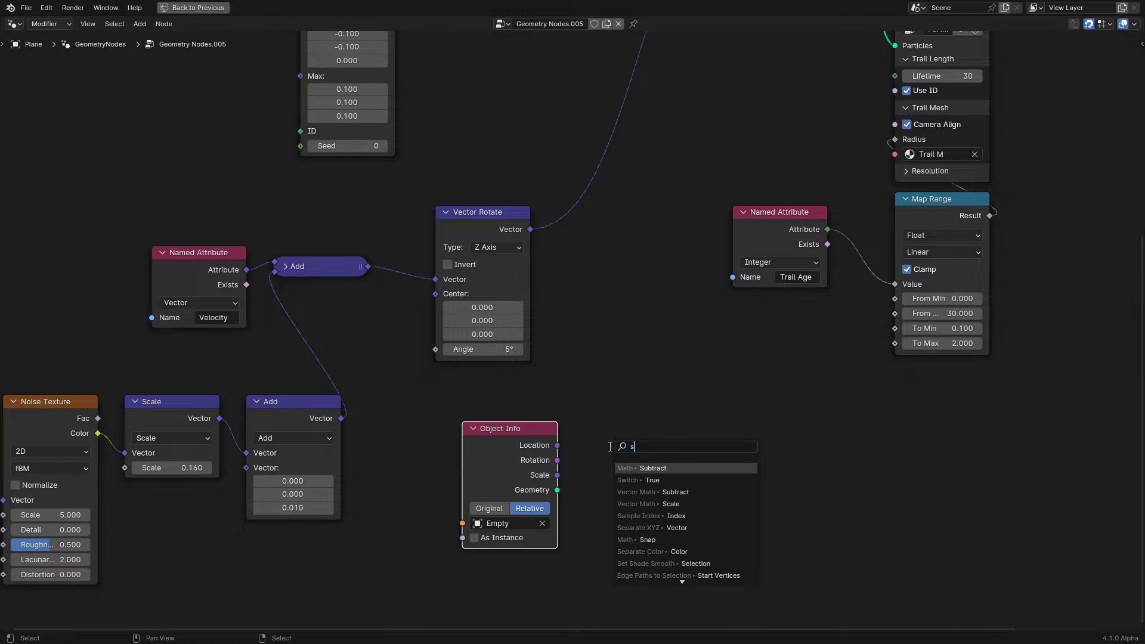
text(subtr)
key(Return)
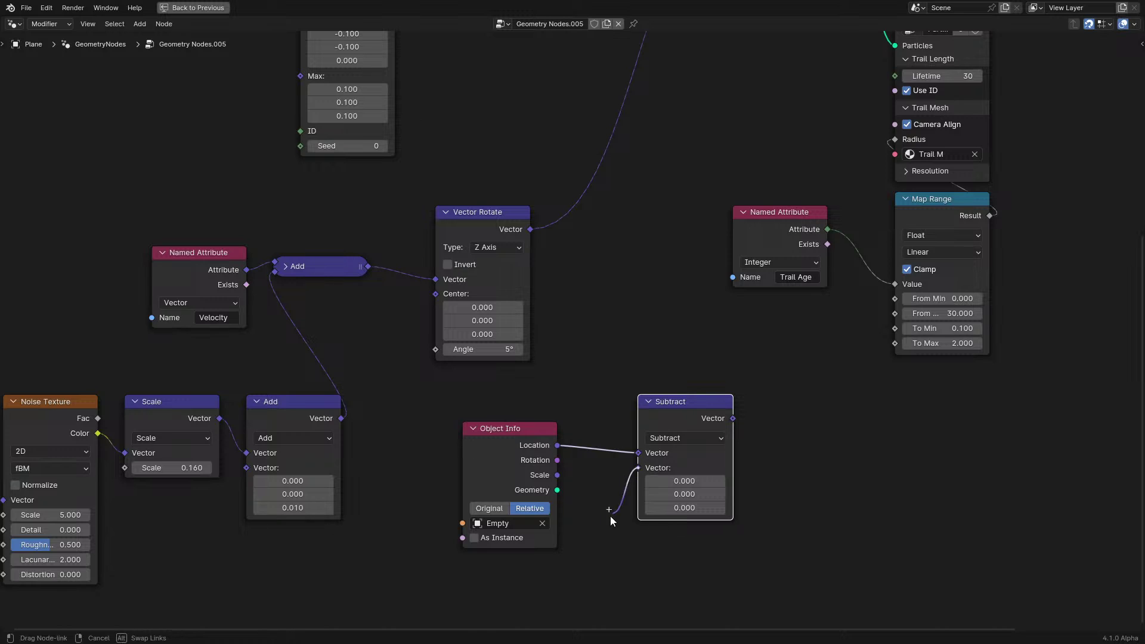
click(582, 531)
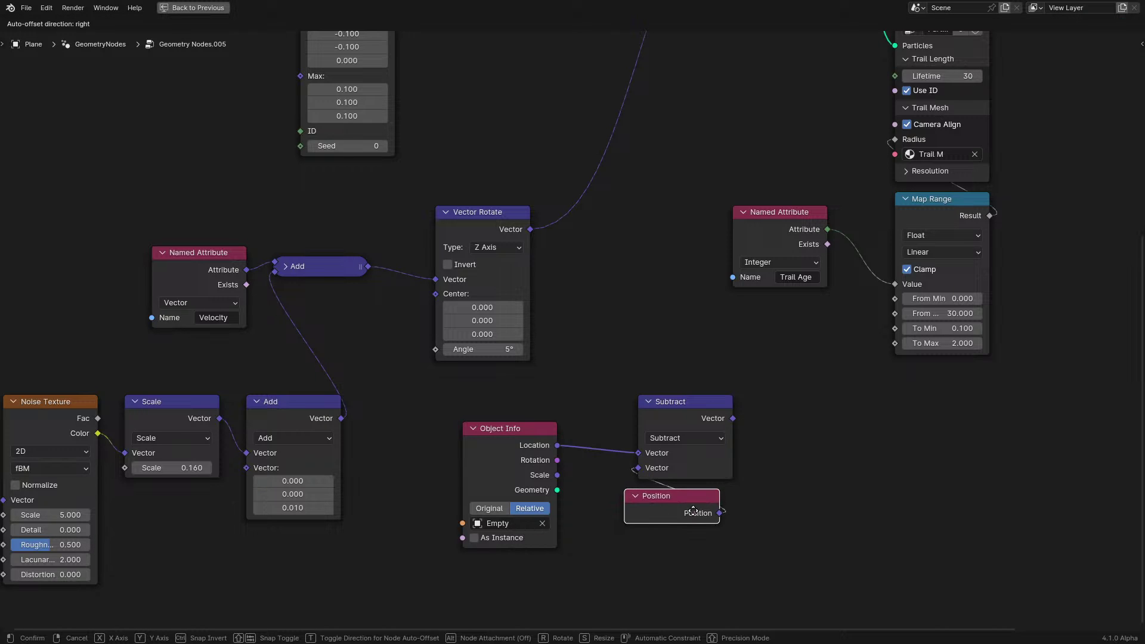
drag(656, 404, 684, 490)
key(g)
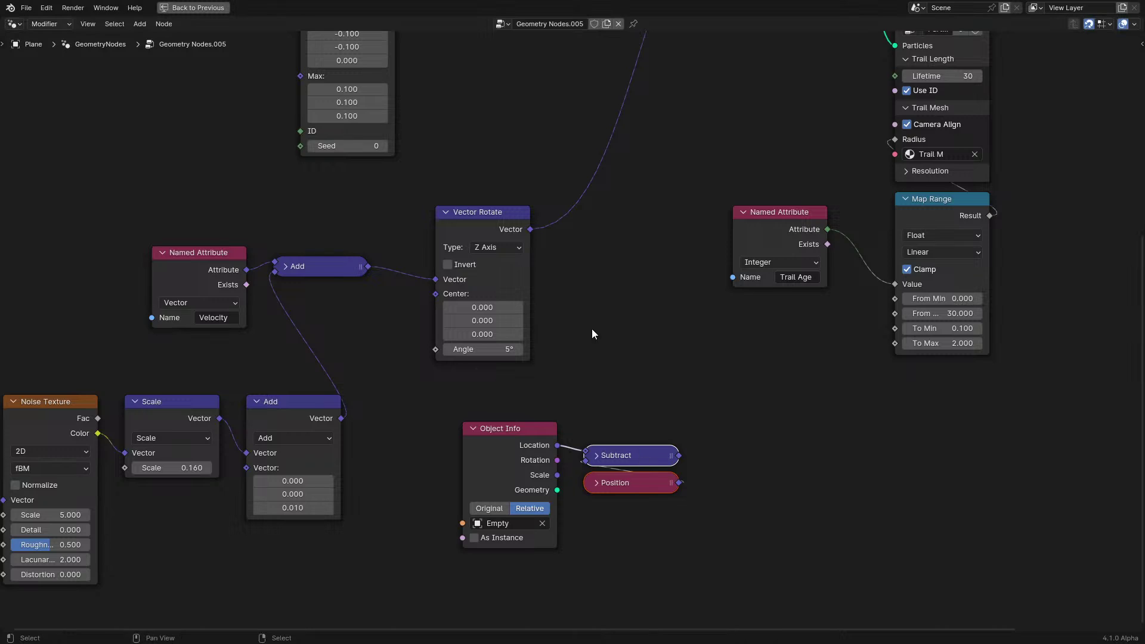
Insert a vector Add node after Vector Rotate, combining it with the Subtract result and feeding the Particle Simulation's Velocity
middle_drag(592, 328, 534, 482)
drag(470, 383, 510, 398)
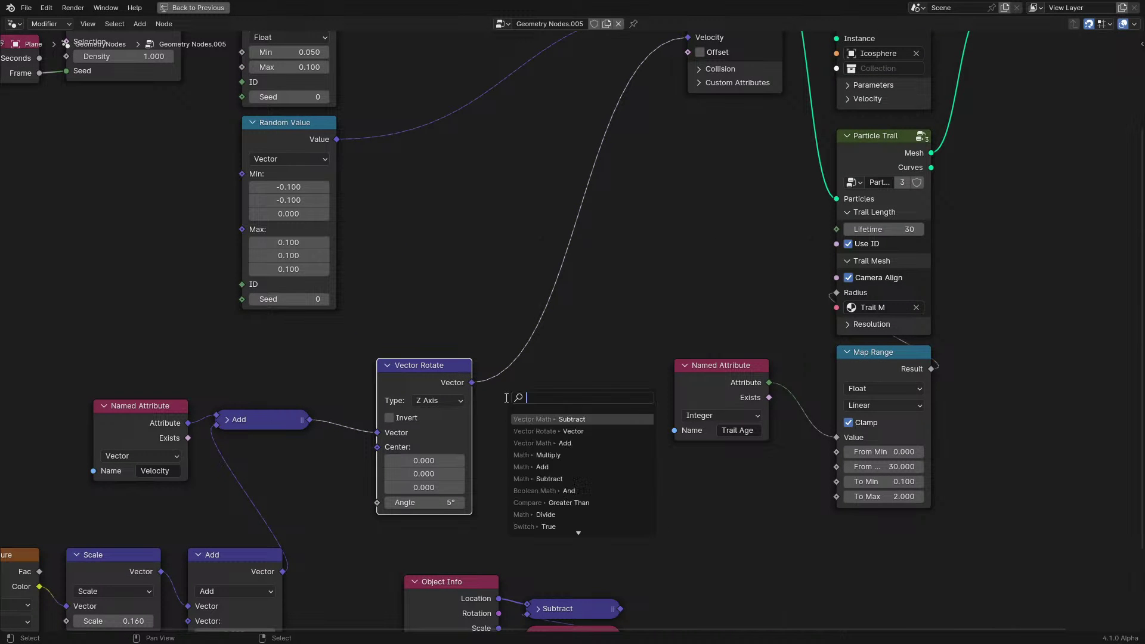
text(ad)
key(Return)
click(567, 475)
middle_drag(571, 551, 524, 485)
key(ctrl+space)
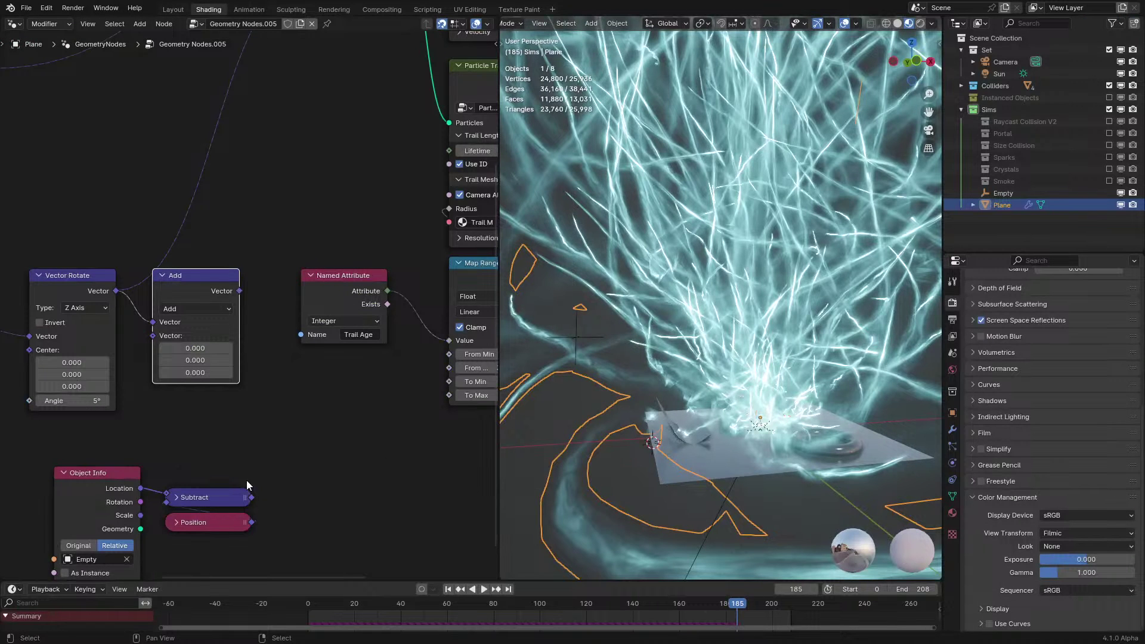
middle_drag(261, 265, 243, 414)
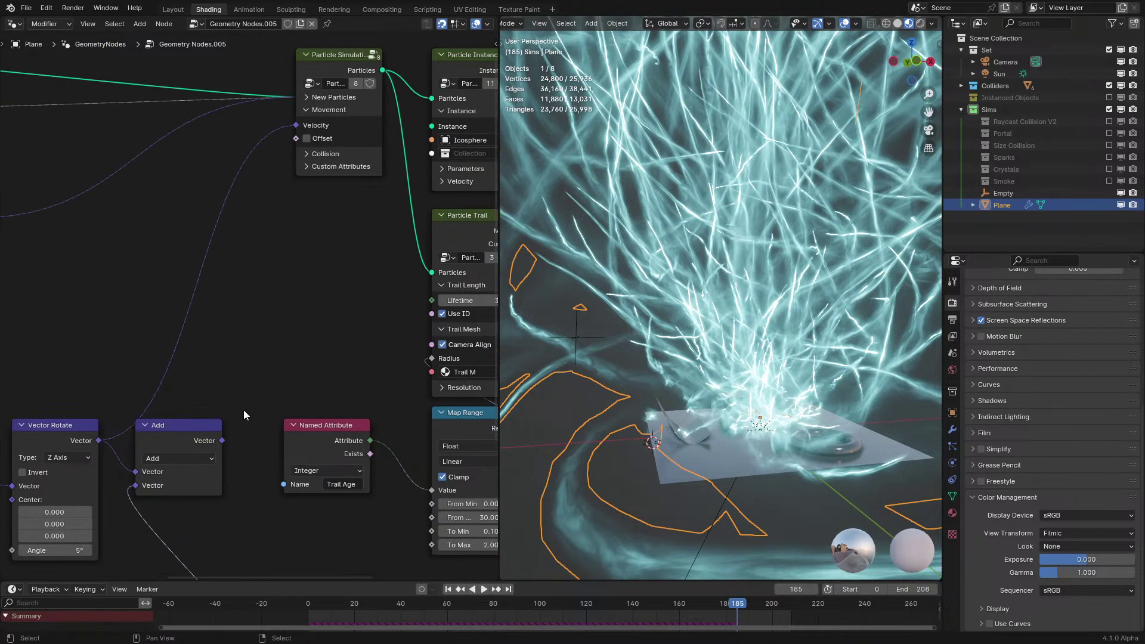
drag(299, 136, 297, 139)
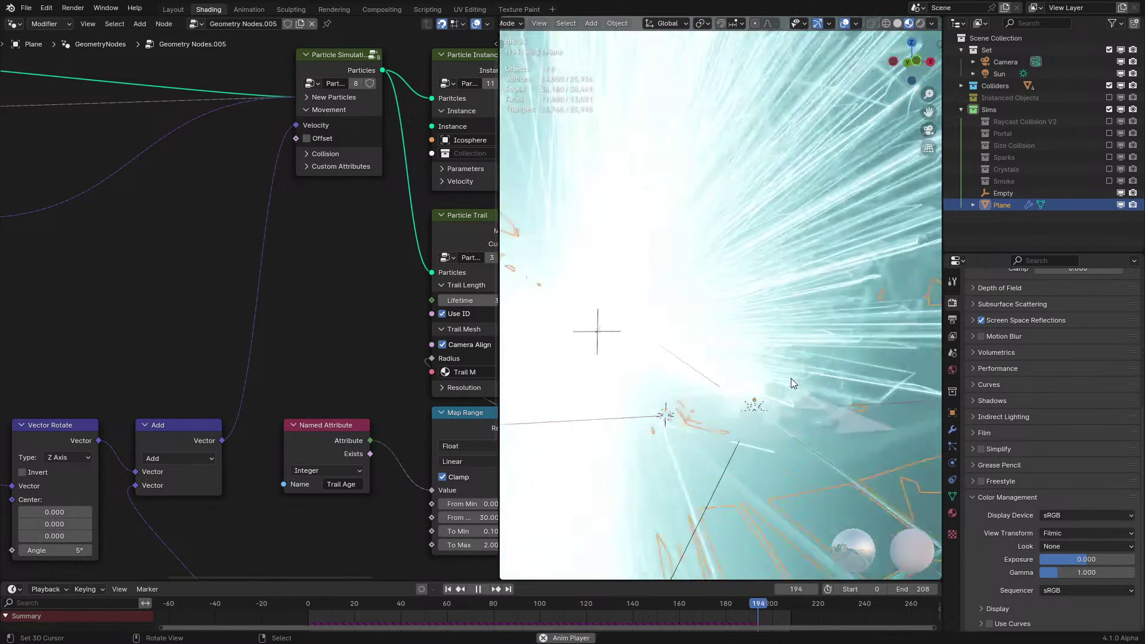
Insert a vector Scale node between Subtract and the new Add node, with its Scale set to 0.010
middle_drag(280, 488, 302, 283)
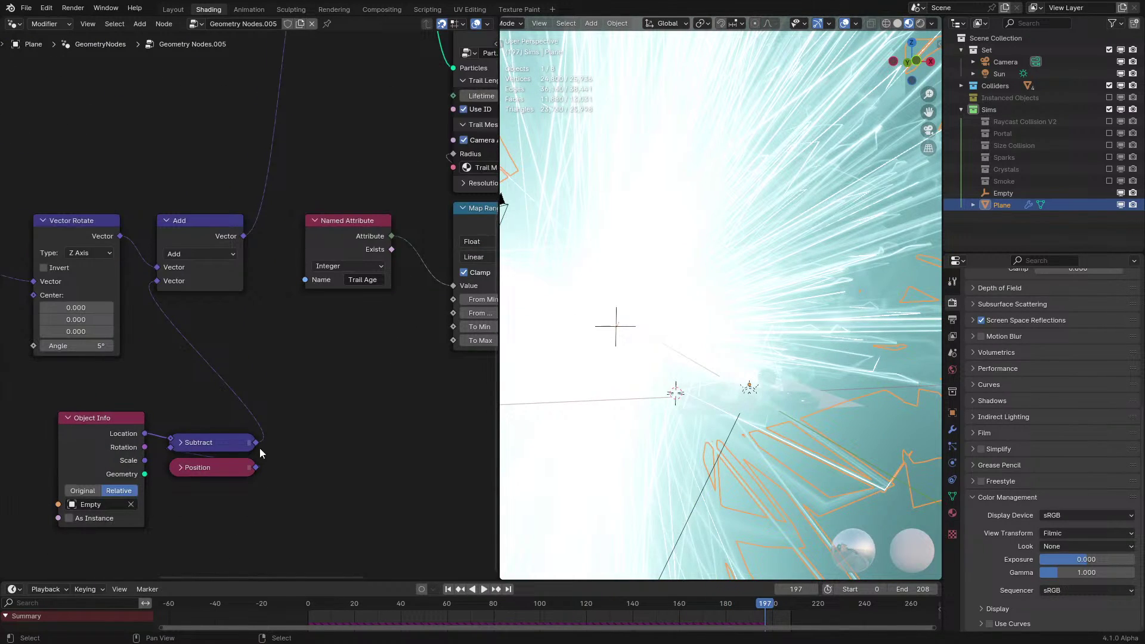
drag(257, 445, 298, 461)
click(313, 484)
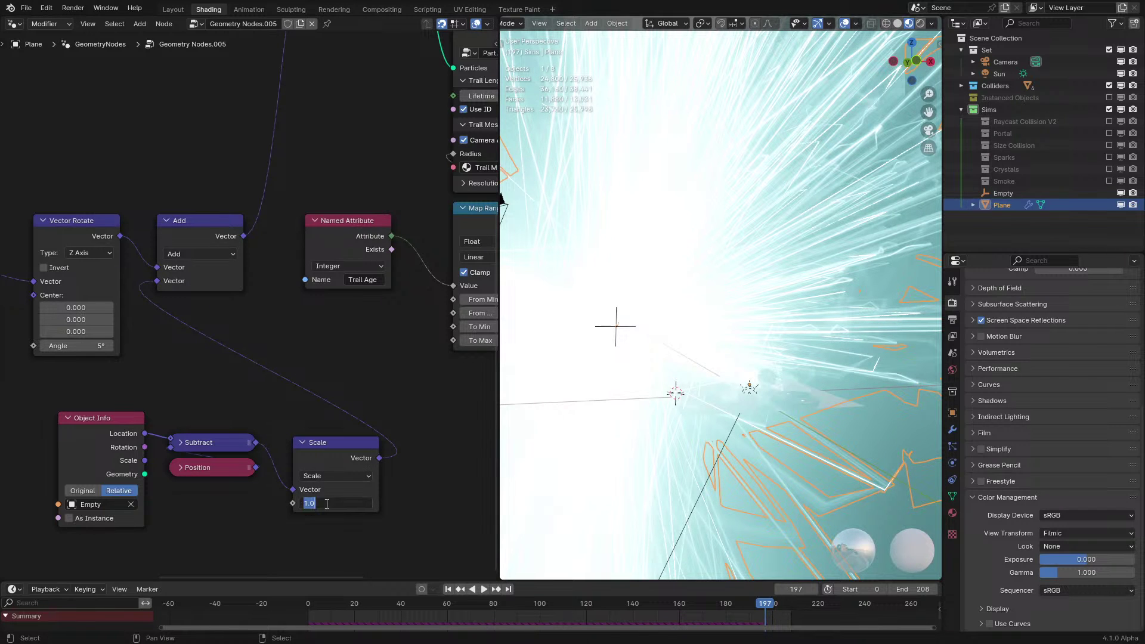
Replay the particle simulation from the start and examine how the trails move around the empty from several angles
click(286, 614)
key(space)
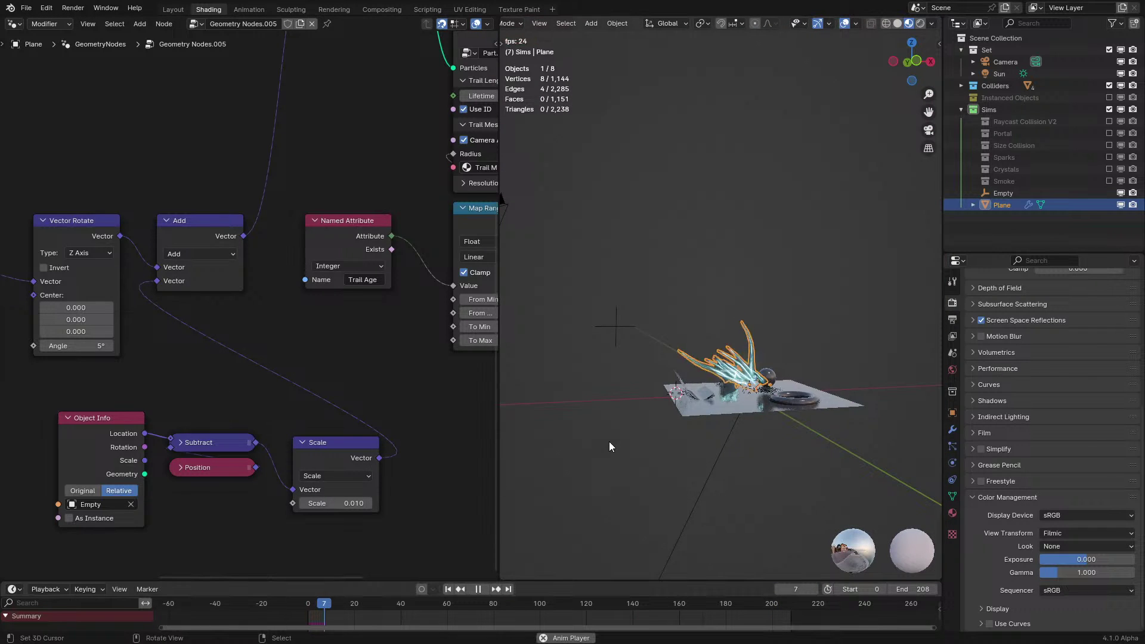
key(alt+a)
middle_drag(633, 495, 701, 479)
scroll(673, 479, up, 1)
key(space)
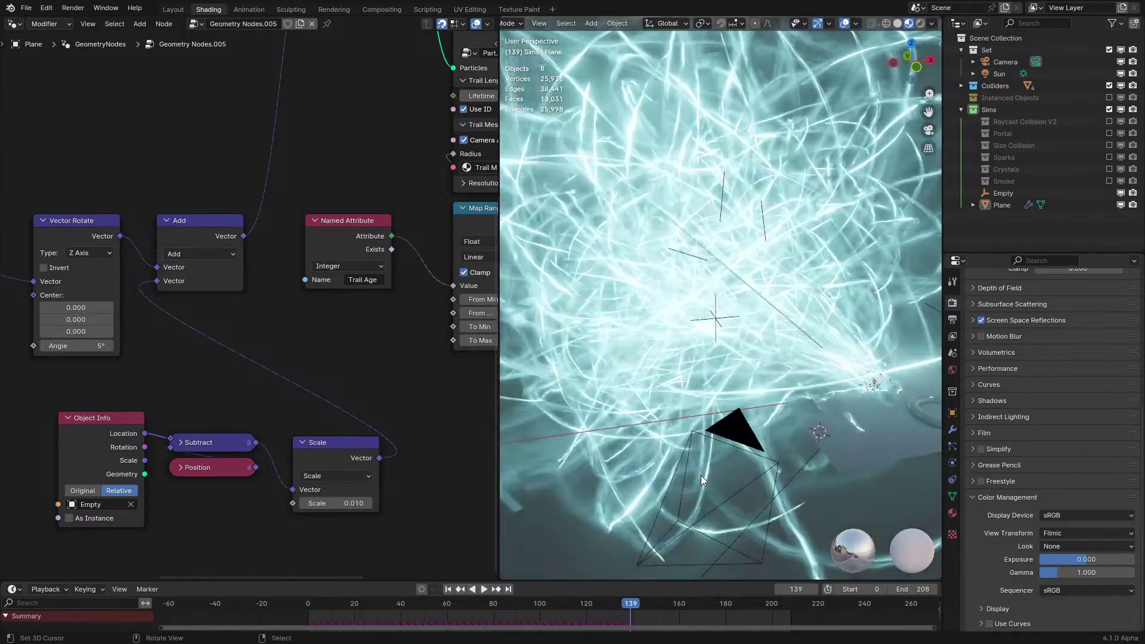
key(space)
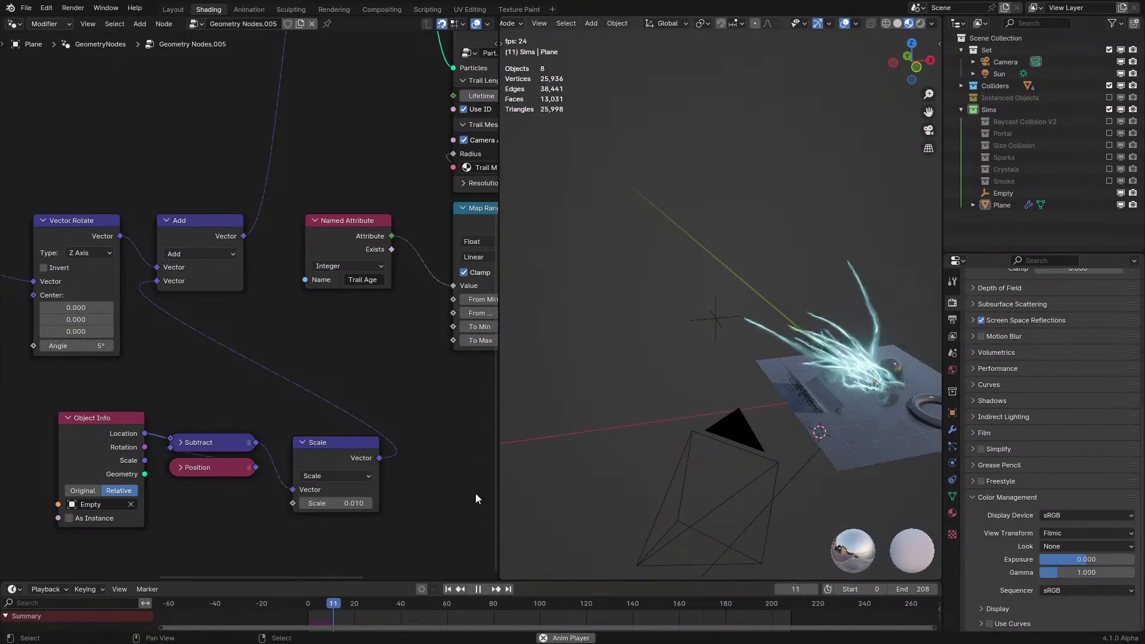
middle_drag(701, 475, 679, 460)
key(space)
Insert a collapsed Normalize node between Subtract and Scale, and replay the simulation from the start to check the trails
middle_drag(258, 448, 281, 392)
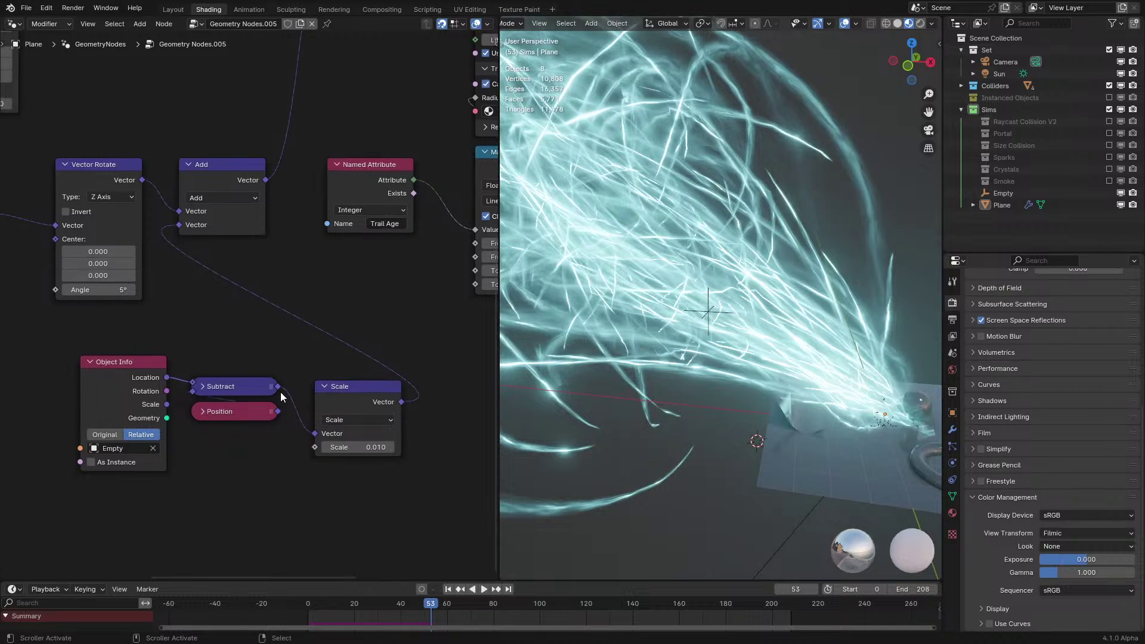
drag(281, 392, 253, 488)
key(Return)
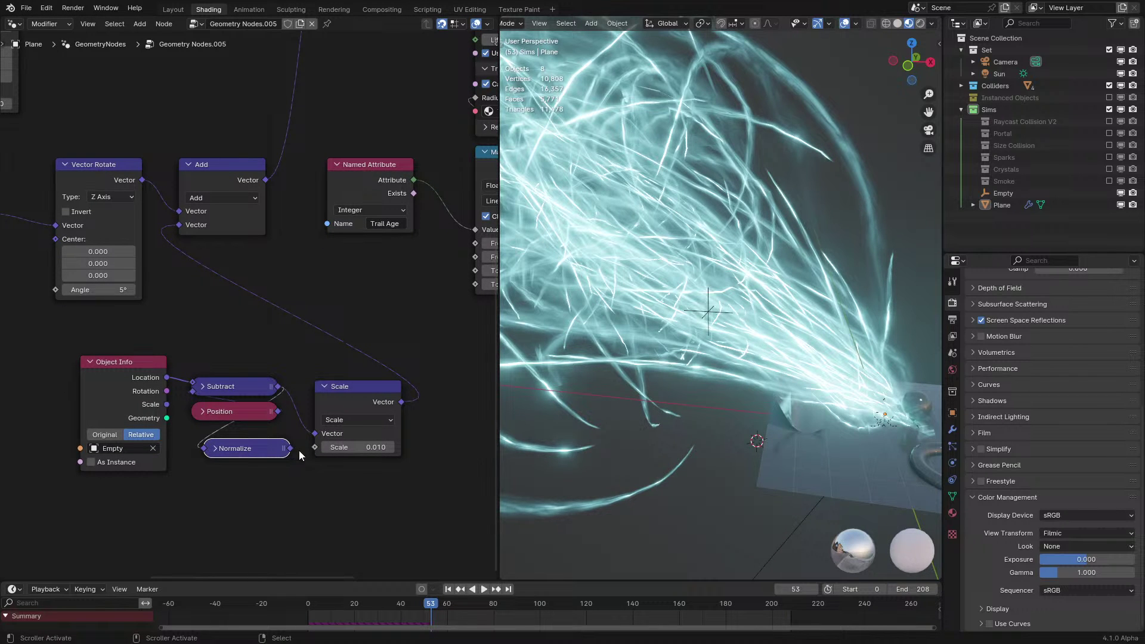
click(298, 604)
key(space)
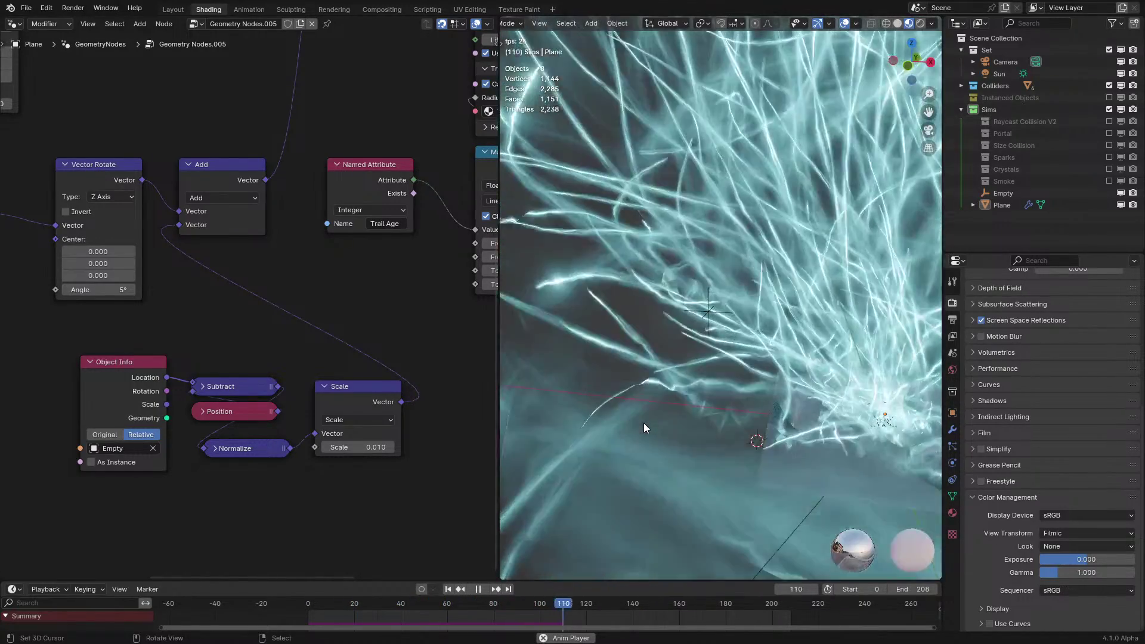
middle_drag(643, 424, 820, 382)
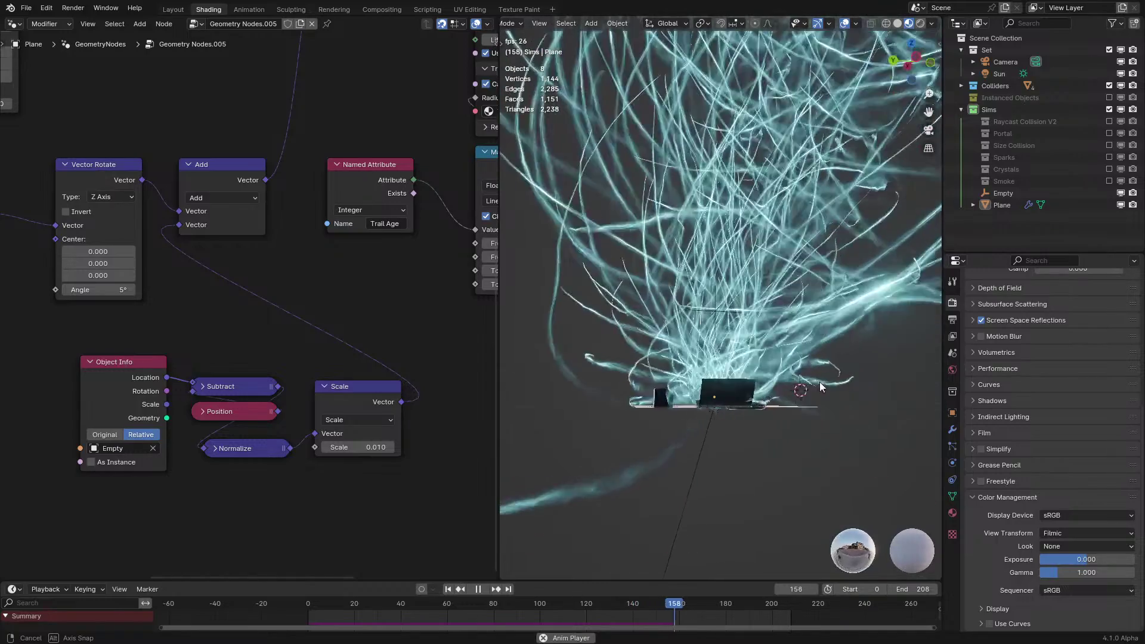
key(space)
Link Subtract directly to Scale again, bypassing Normalize, and replay the simulation from the start
drag(278, 387, 315, 433)
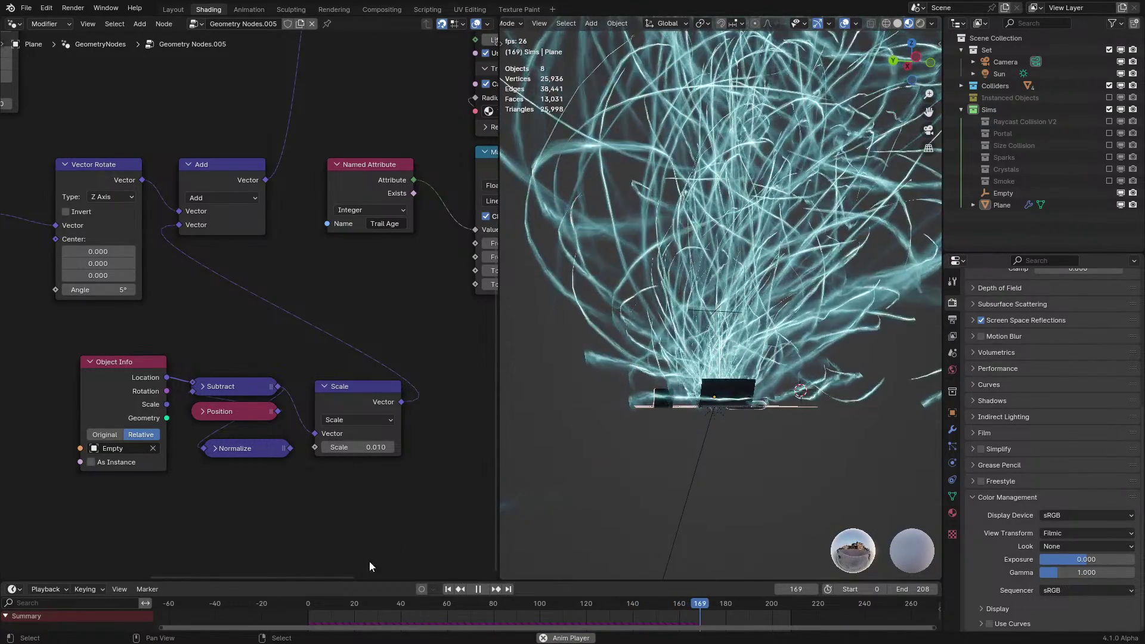
key(shift+Left)
key(space)
middle_drag(591, 454, 535, 474)
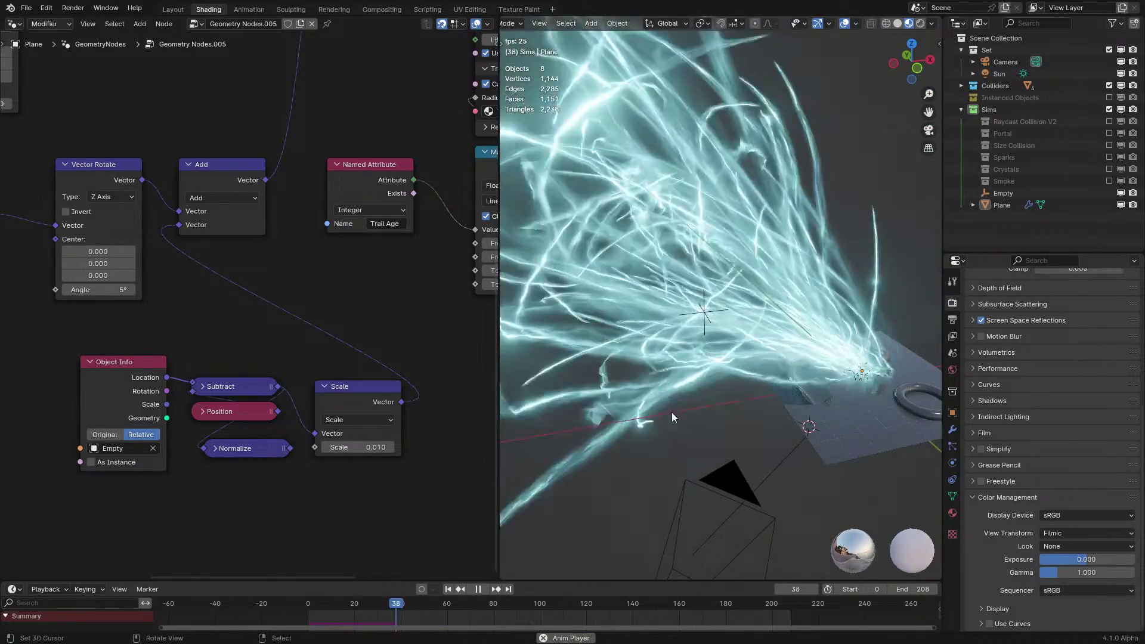
middle_drag(672, 413, 603, 418)
key(space)
Set the Scale of the empty's attraction force to 0.100 and replay the simulation from the start
click(365, 444)
text(0.)
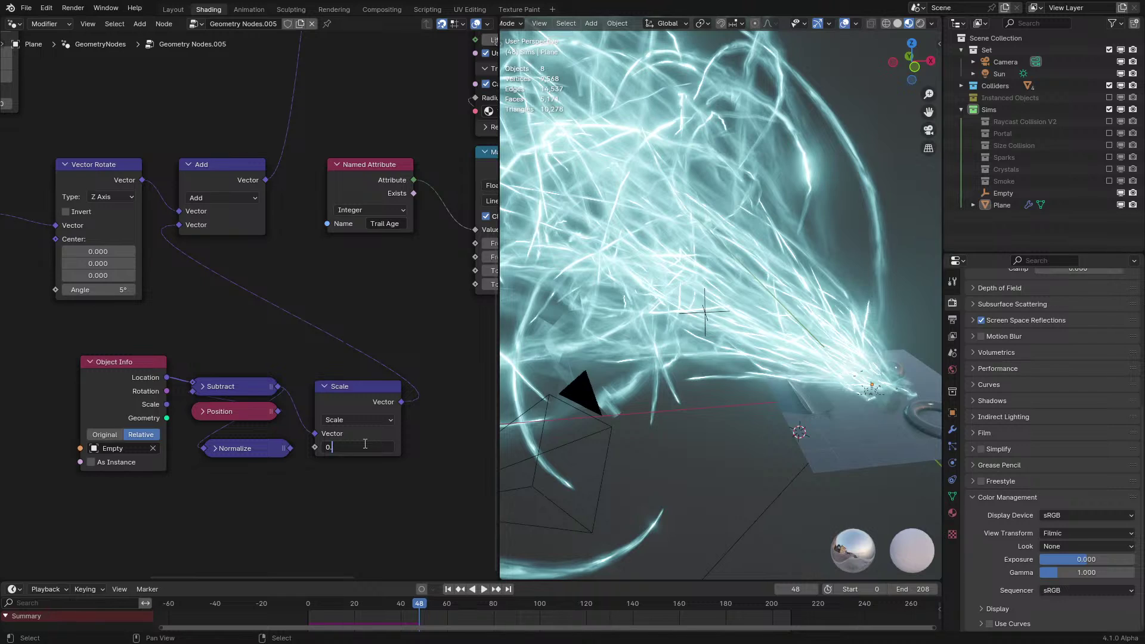
text(1)
key(Return)
key(shift+Left)
key(space)
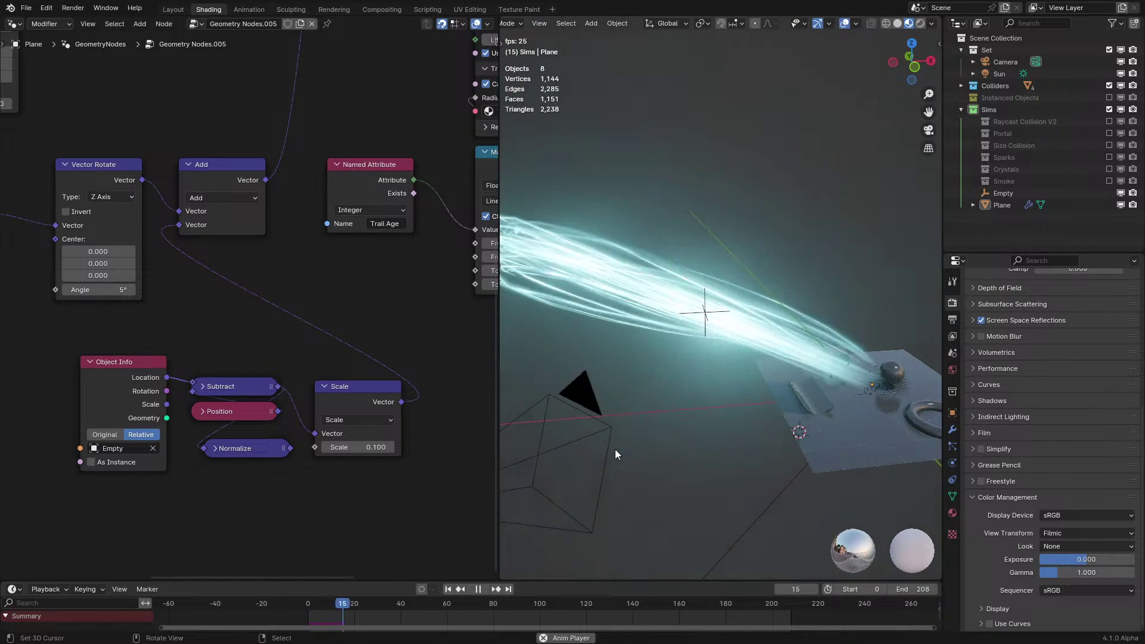
middle_drag(667, 422, 629, 421)
key(space)
Add a Velocity Edit node group below the Object Info node and maximize the node editor
scroll(252, 349, down, 4)
middle_drag(197, 260, 369, 341)
scroll(237, 323, up, 2)
key(shift+a)
text(ed)
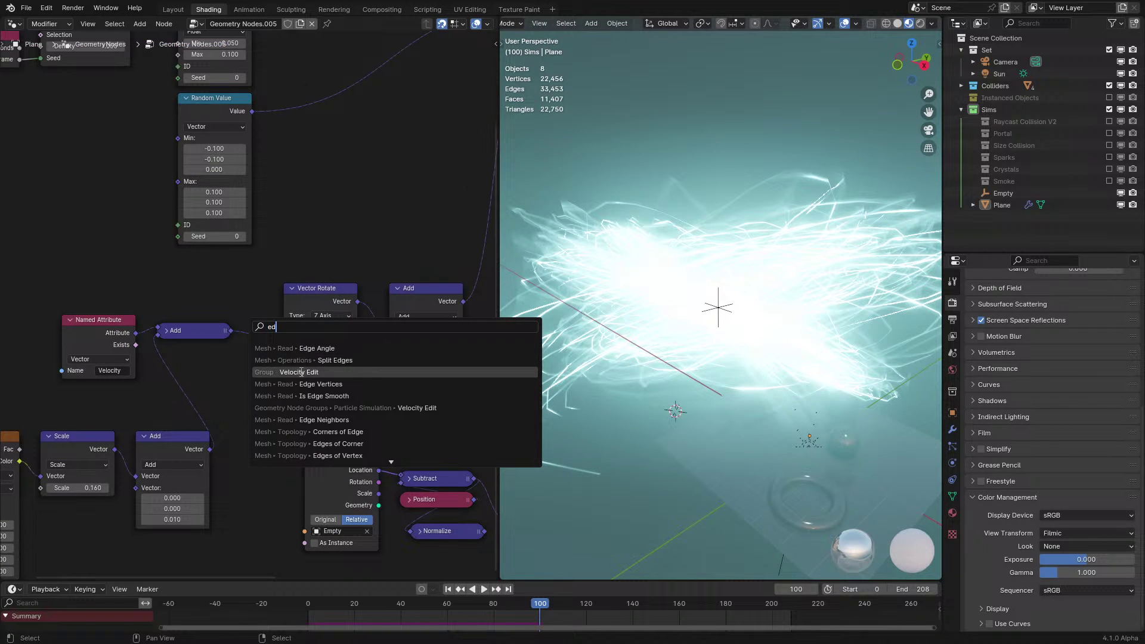
click(301, 372)
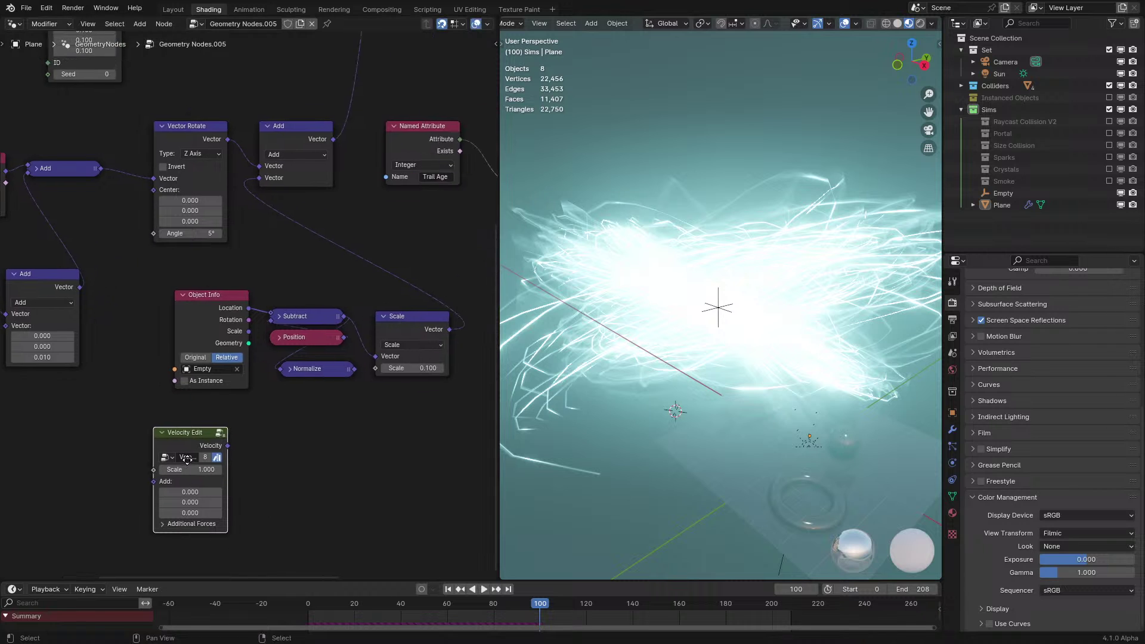
key(ctrl+space)
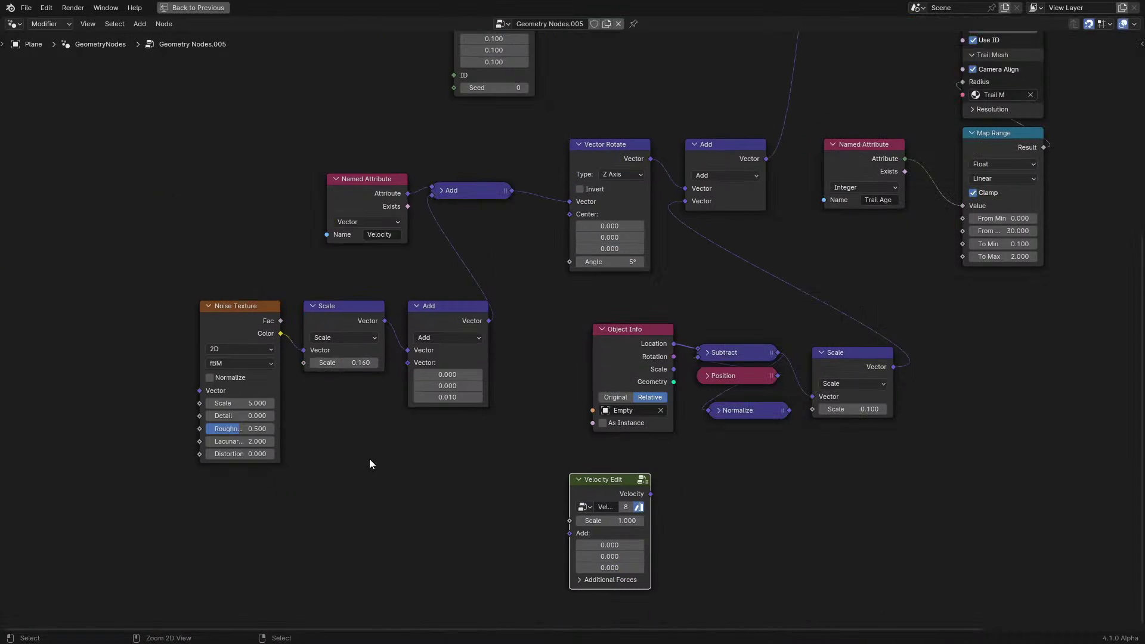
click(586, 580)
middle_drag(587, 580, 556, 520)
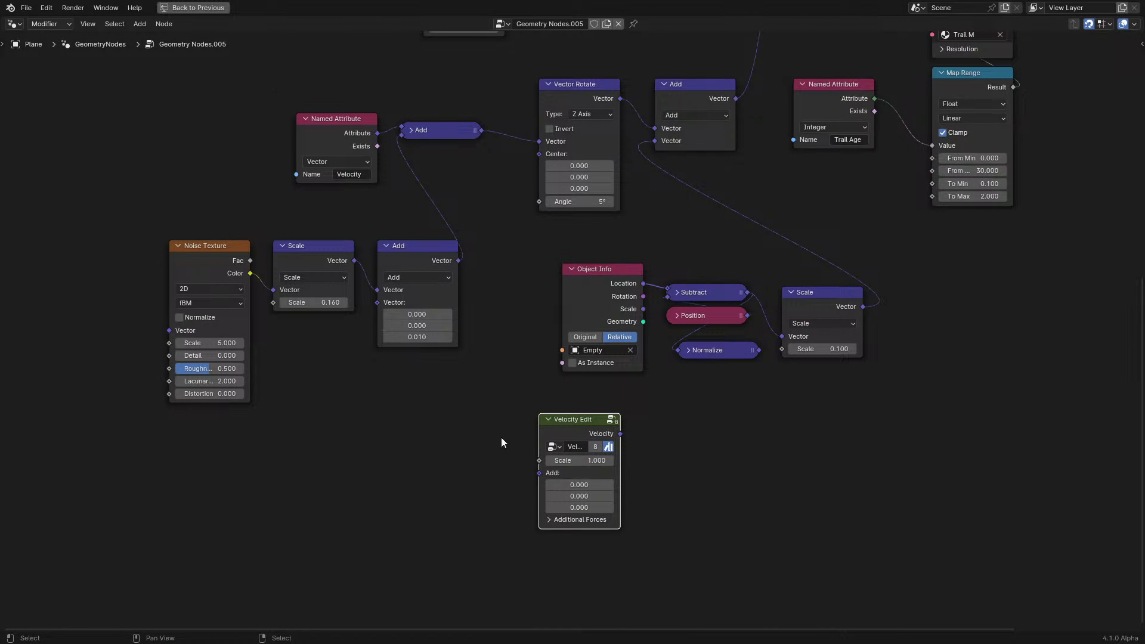
middle_drag(455, 337, 429, 420)
middle_drag(467, 387, 396, 359)
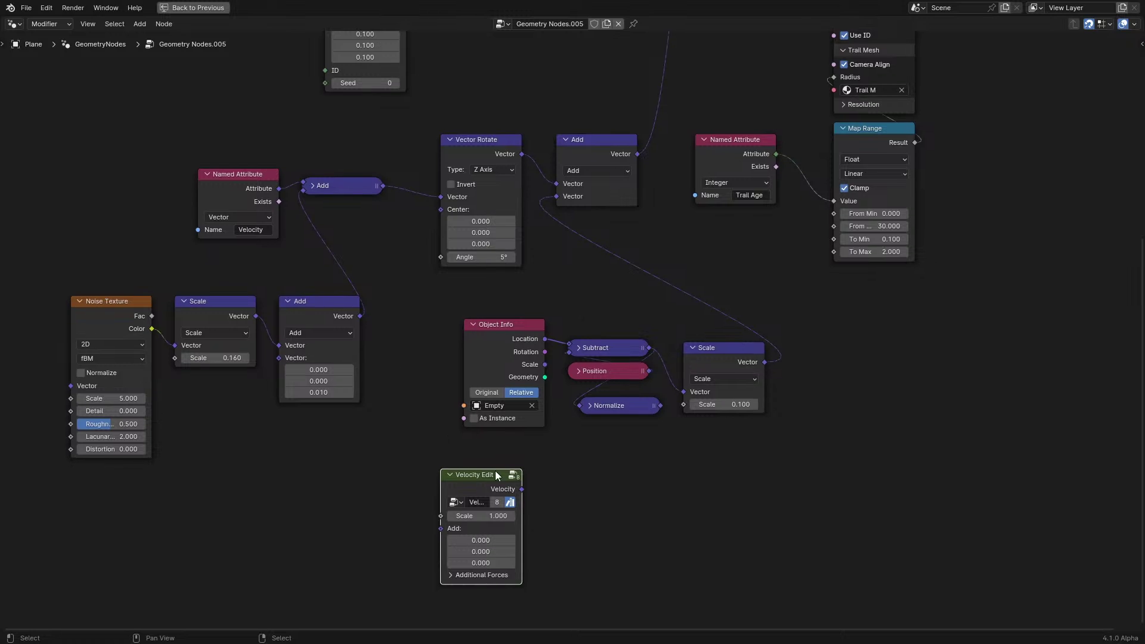
Replace the Velocity attribute and collapsed Add nodes with Velocity Edit, linking the noise force into Add and its Velocity into Vector Rotate
drag(489, 492, 408, 451)
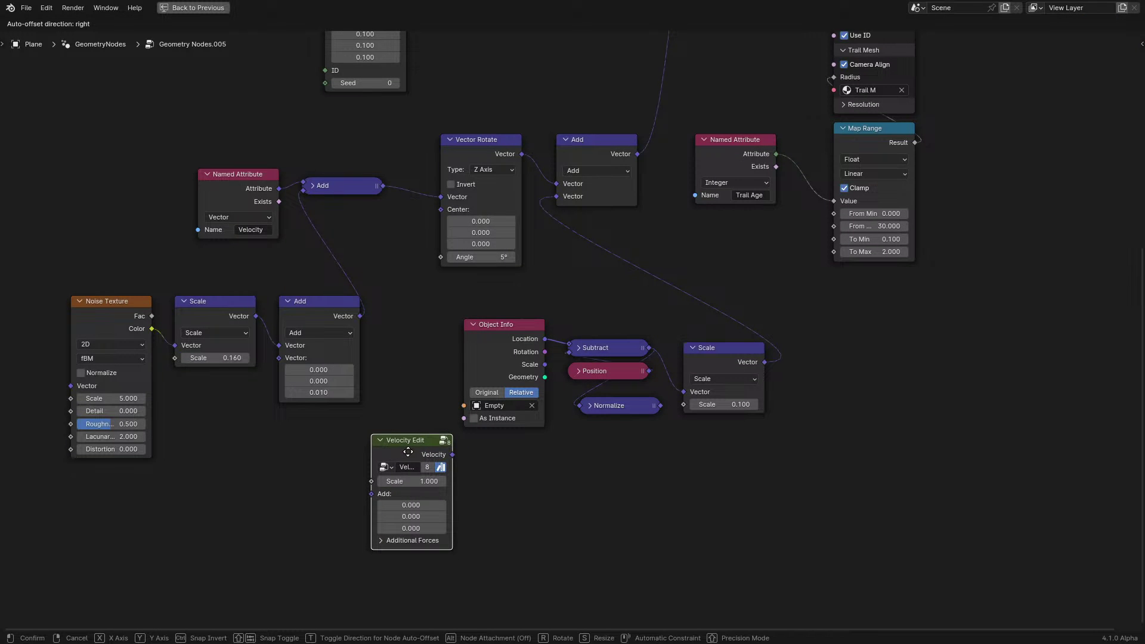
drag(230, 261, 113, 129)
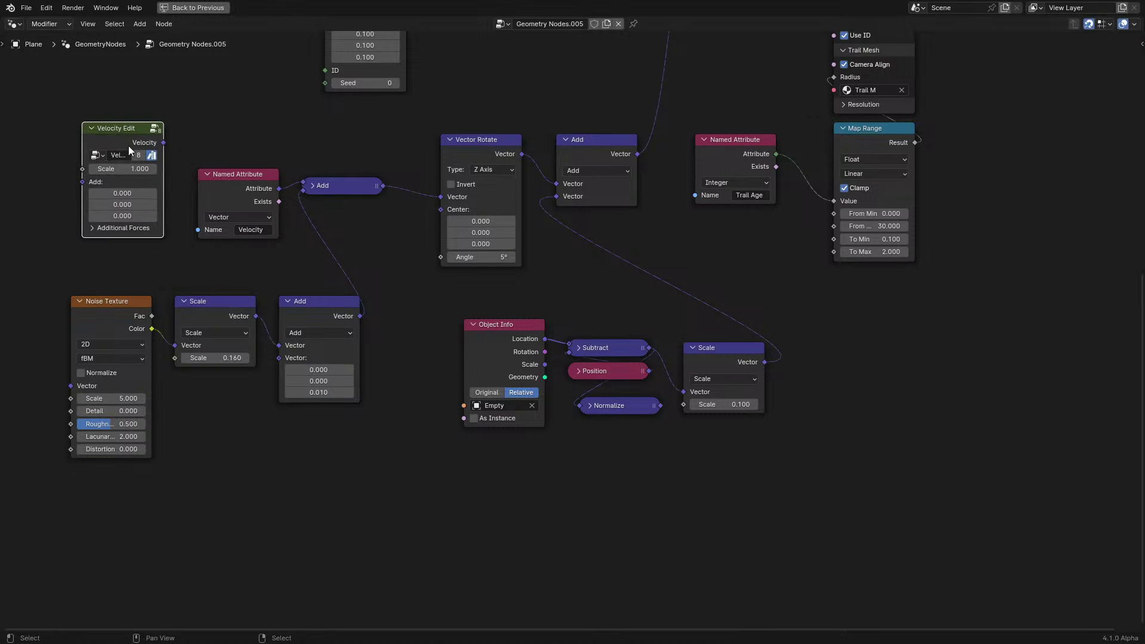
middle_drag(206, 227, 325, 378)
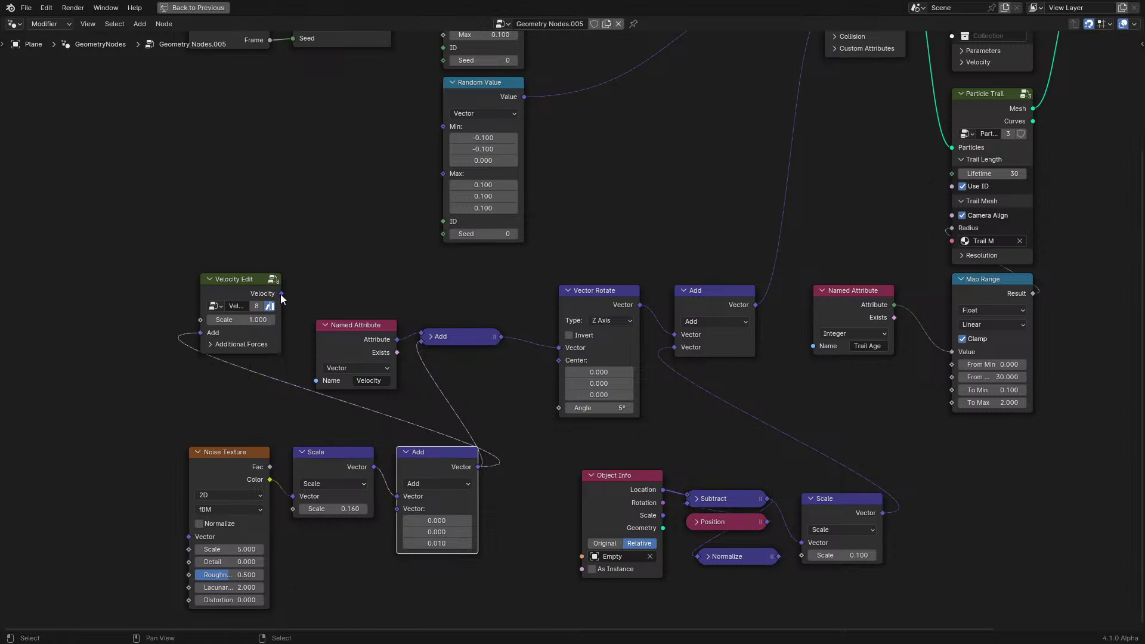
drag(281, 295, 575, 355)
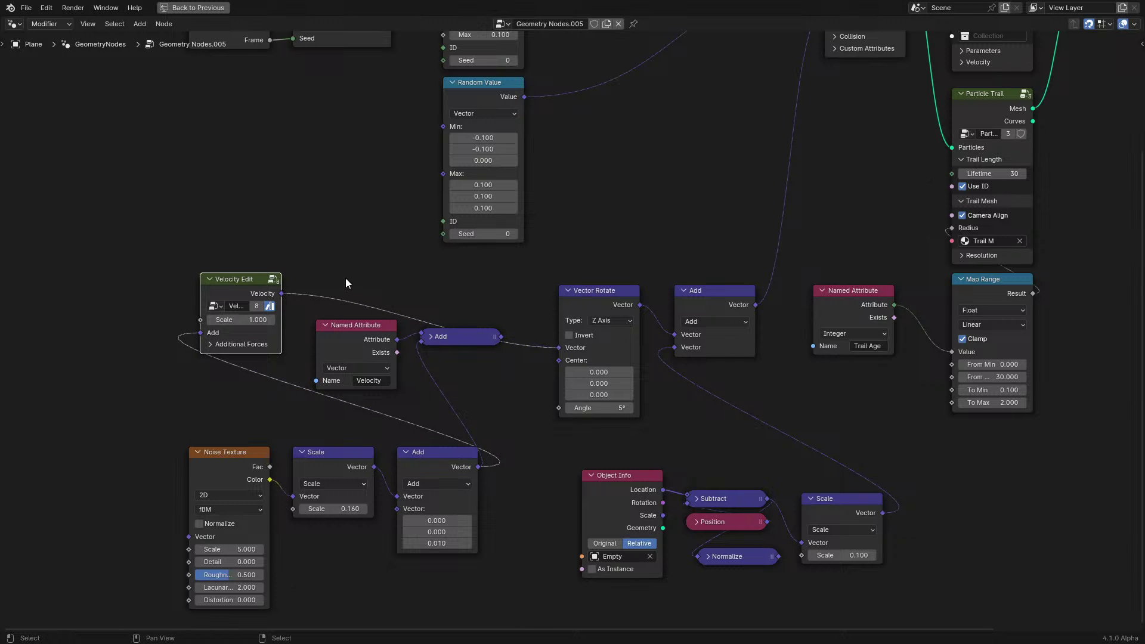
drag(226, 289, 443, 314)
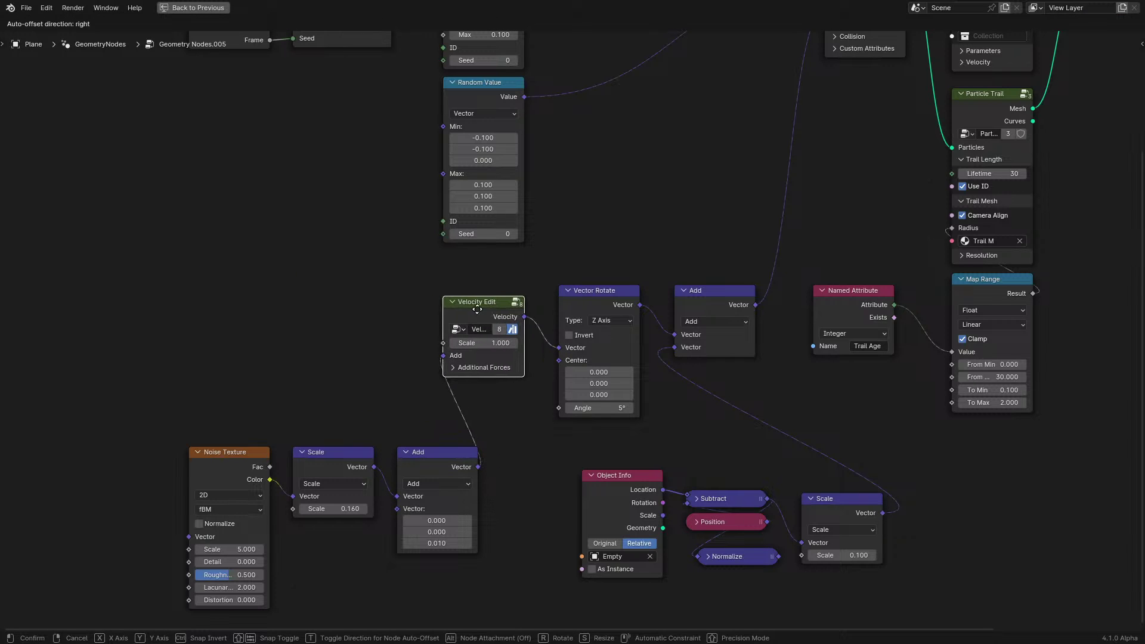
Expand Velocity Edit's Additional Forces and link the empty's Scale vector to the second additional Add input
scroll(470, 302, up, 2)
middle_drag(487, 389, 395, 342)
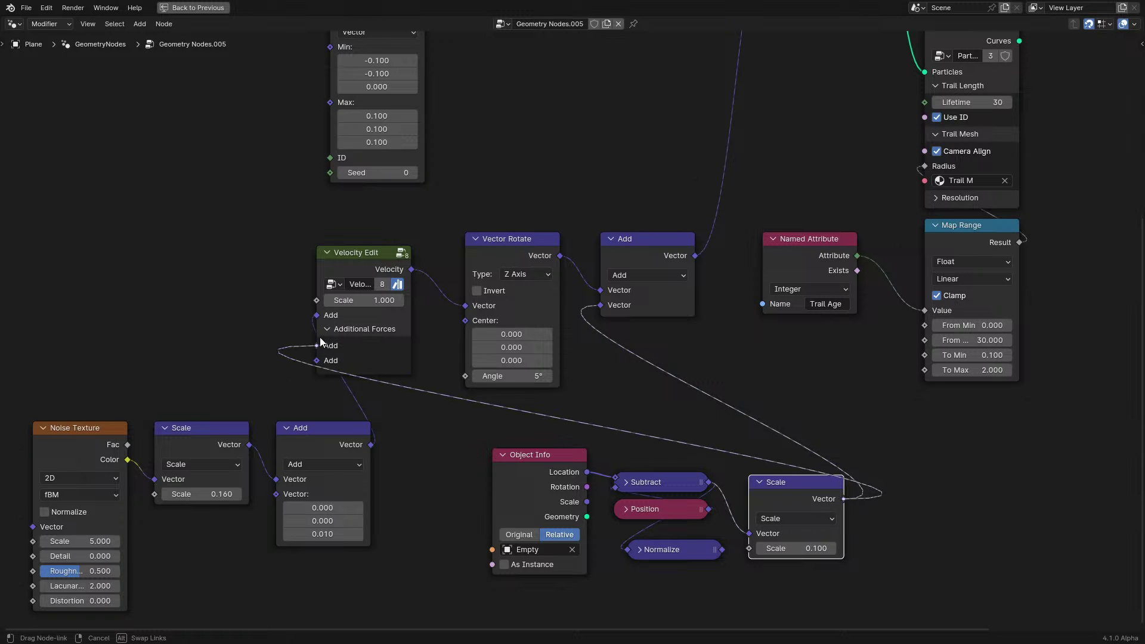
mouse_move(321, 342)
mouse_down()
mouse_move(310, 341)
mouse_move(313, 363)
mouse_up()
Link Velocity Edit directly to the Particle Simulation's Velocity, delete Vector Rotate and its following Add node, and move Velocity Edit above Subtract
middle_drag(499, 287, 425, 406)
drag(337, 388, 691, 92)
drag(468, 320, 534, 452)
key(x)
drag(285, 451, 581, 477)
middle_drag(581, 476, 622, 324)
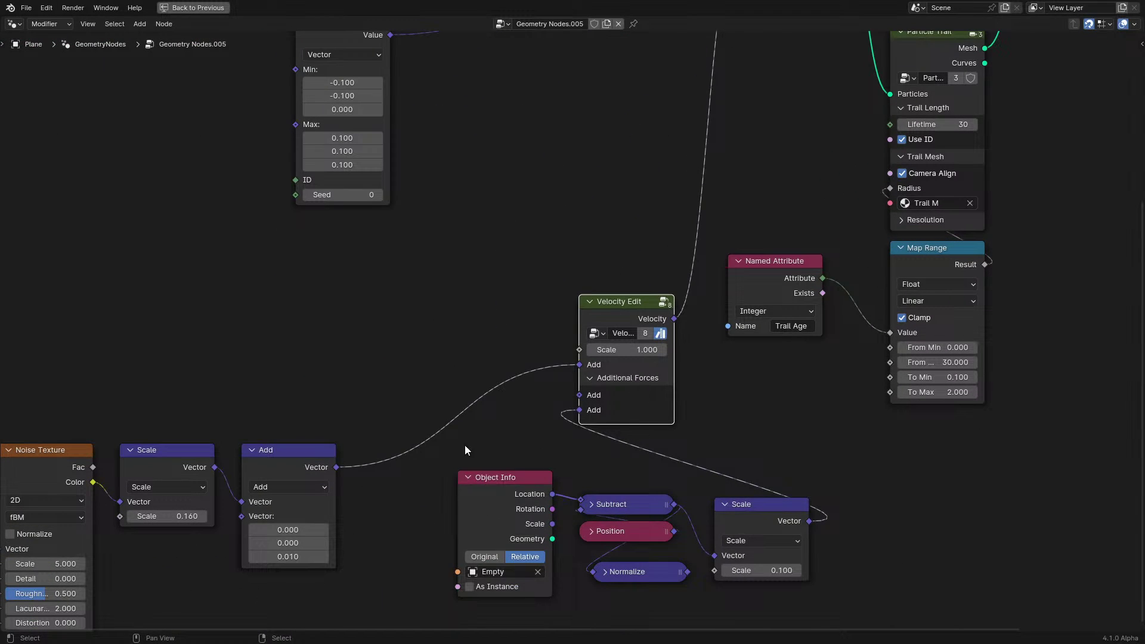
Replace the noise's Add node with a 0.010 Z value in Velocity Edit's Add, linking the noise Scale node to the first additional Add
drag(465, 451, 817, 574)
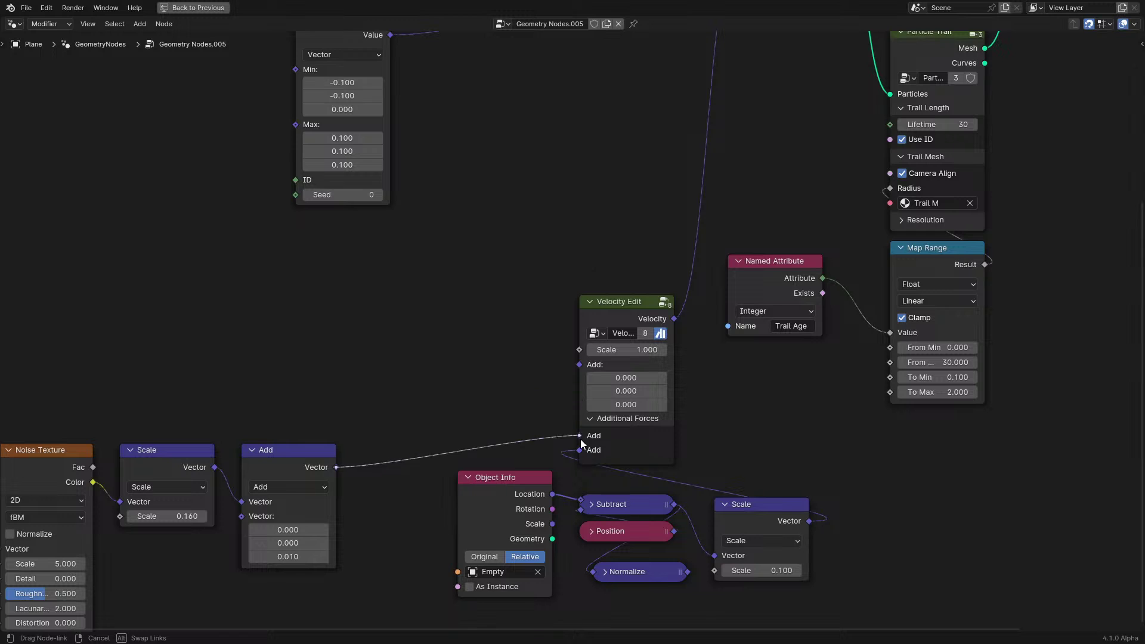
drag(581, 439, 581, 438)
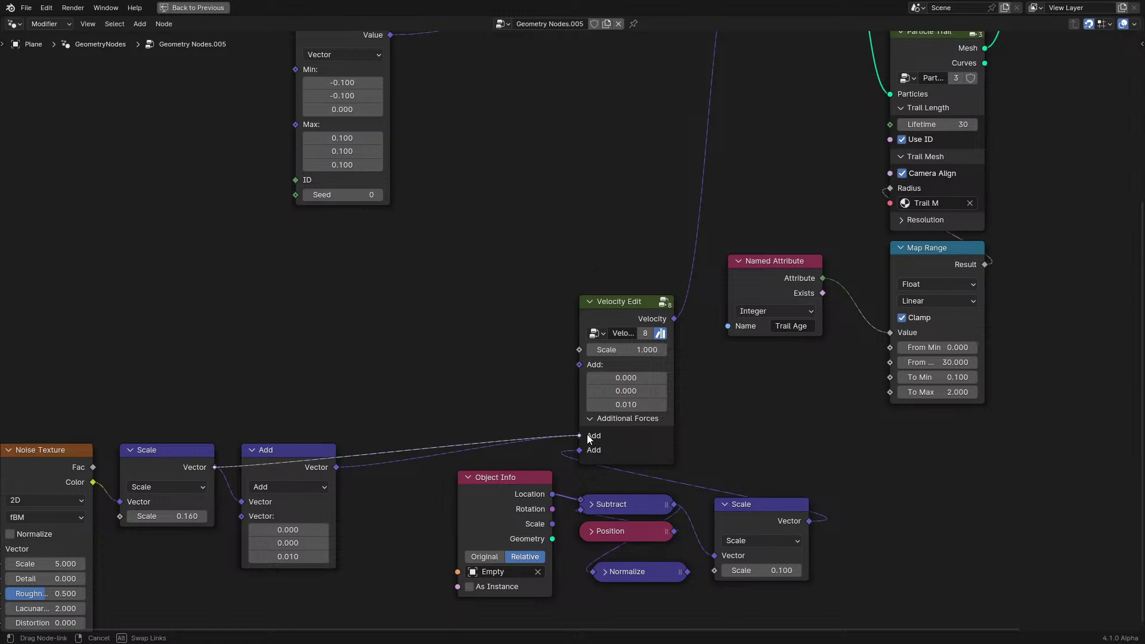
click(278, 468)
key(ctrl+x)
Arrange the noise nodes and Velocity Edit side by side with the Object Info attraction nodes below, and restore the split layout
scroll(179, 456, down, 2)
drag(152, 364, 361, 529)
key(g)
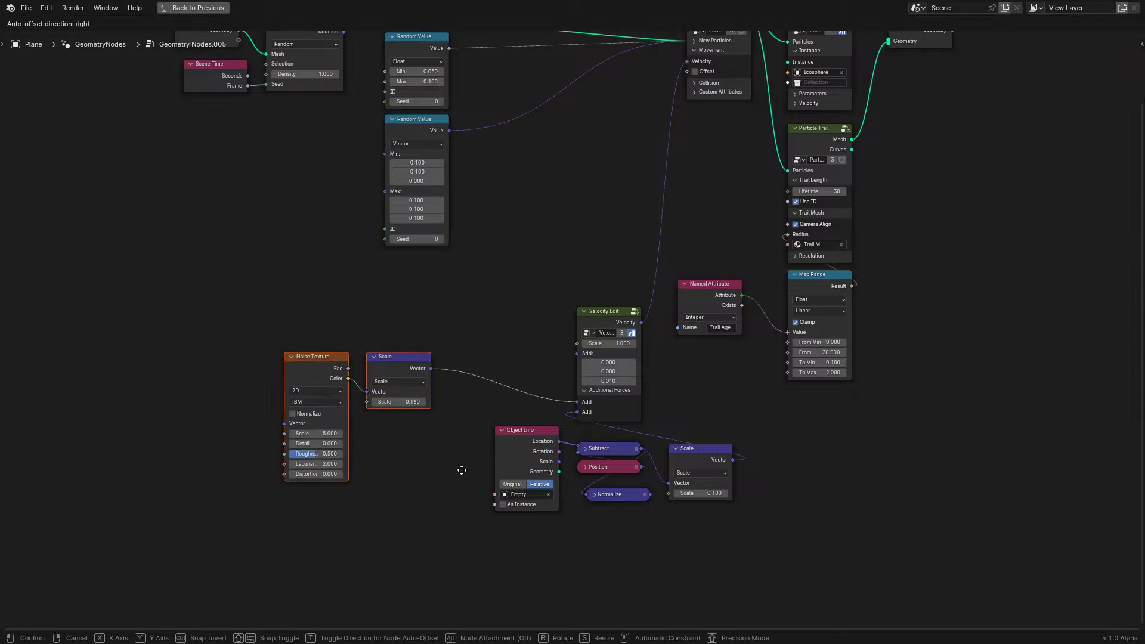
drag(721, 440, 721, 439)
key(g)
click(382, 494)
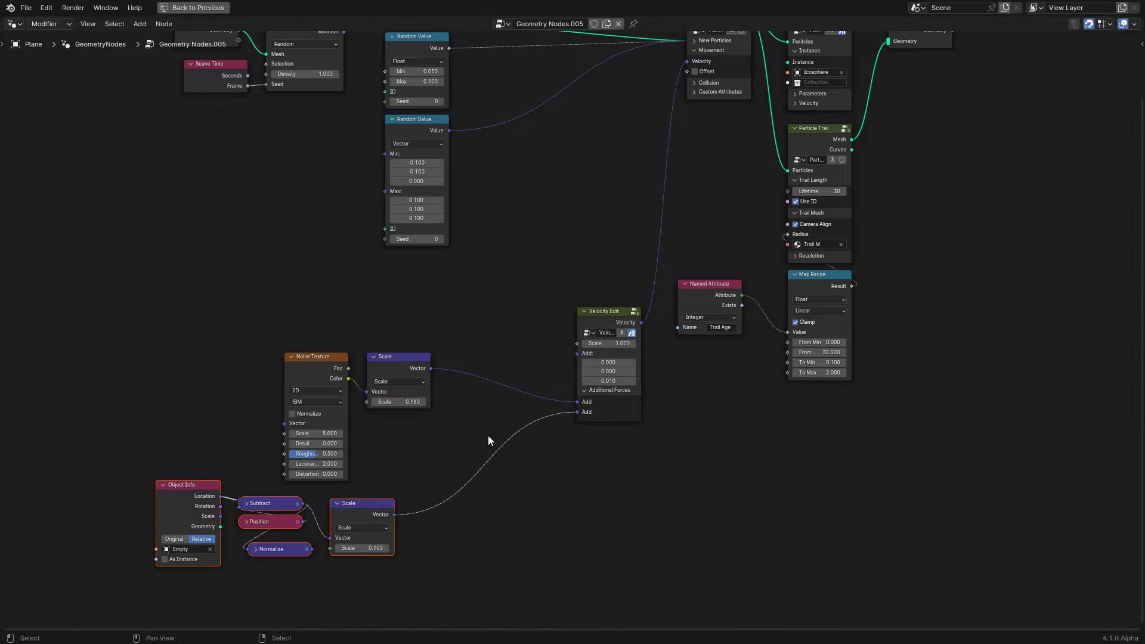
drag(610, 322, 601, 322)
middle_drag(597, 369, 652, 340)
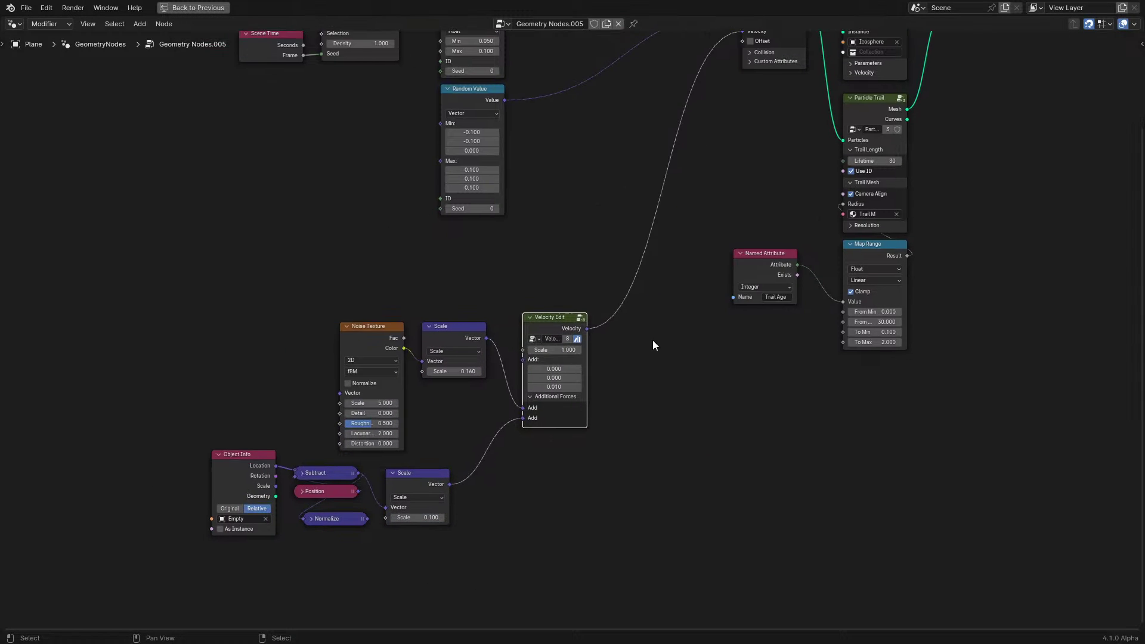
scroll(653, 340, up, 5)
key(ctrl+space)
Set Velocity Edit's Scale to 0.700 and play the simulation
click(265, 601)
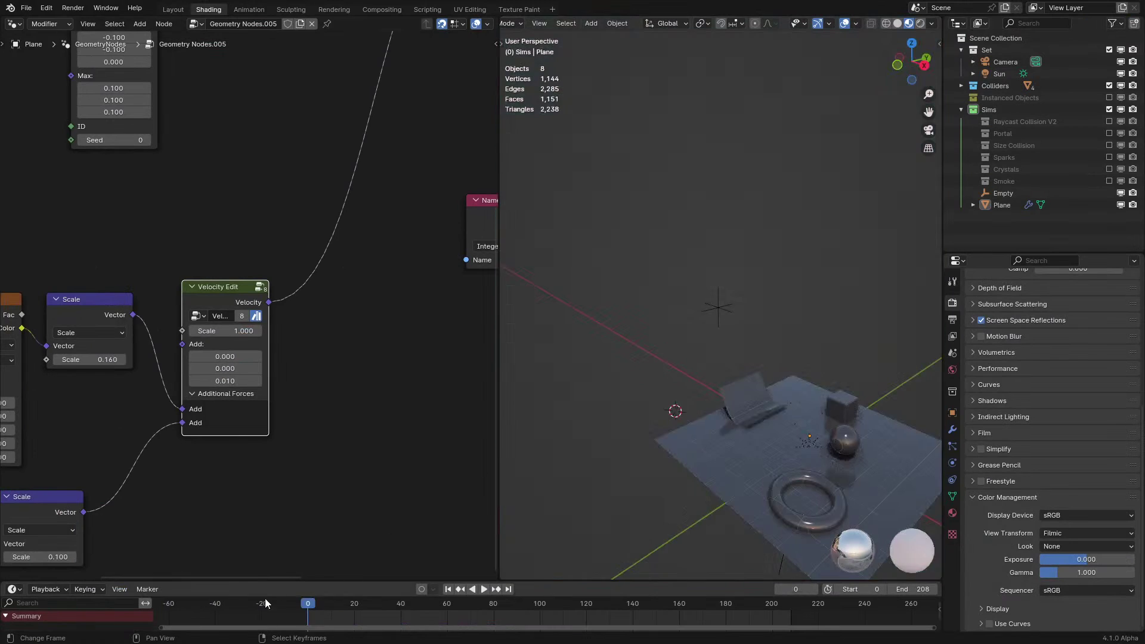
click(192, 331)
click(193, 331)
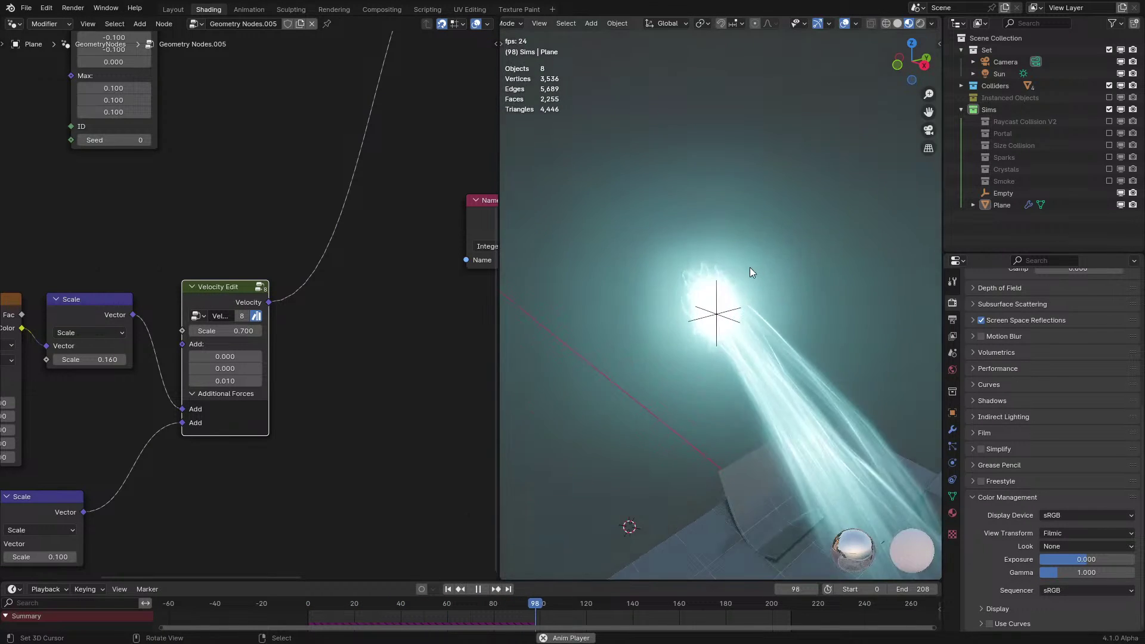
middle_drag(750, 272, 789, 253)
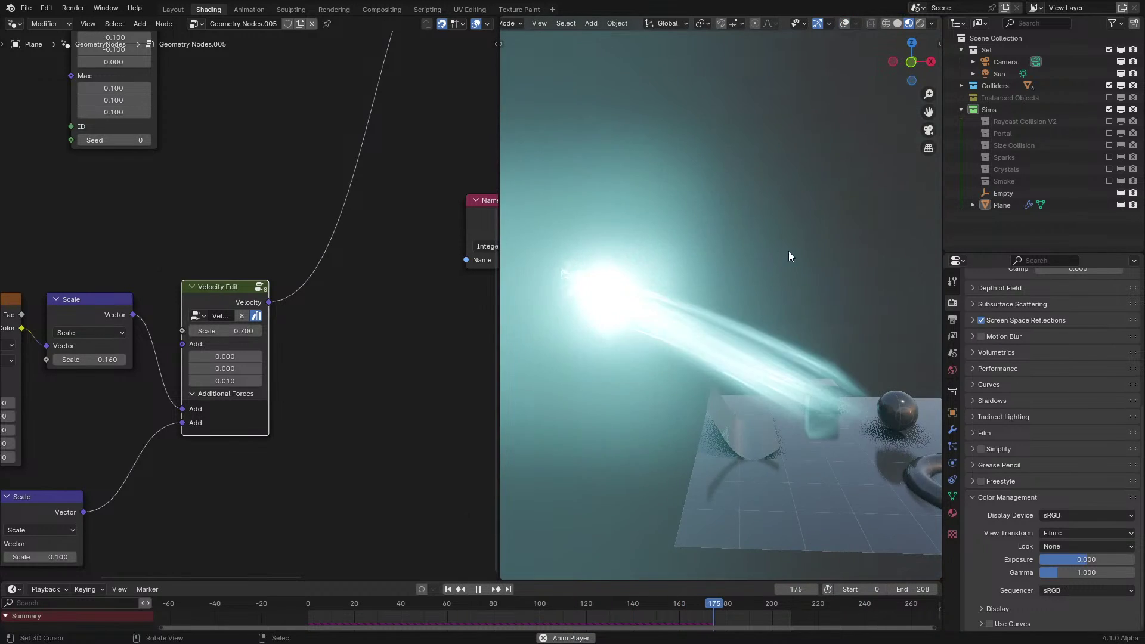
Set the factor of the Scale node in the empty's attraction chain to 0.01
middle_drag(467, 262, 692, 198)
click(265, 494)
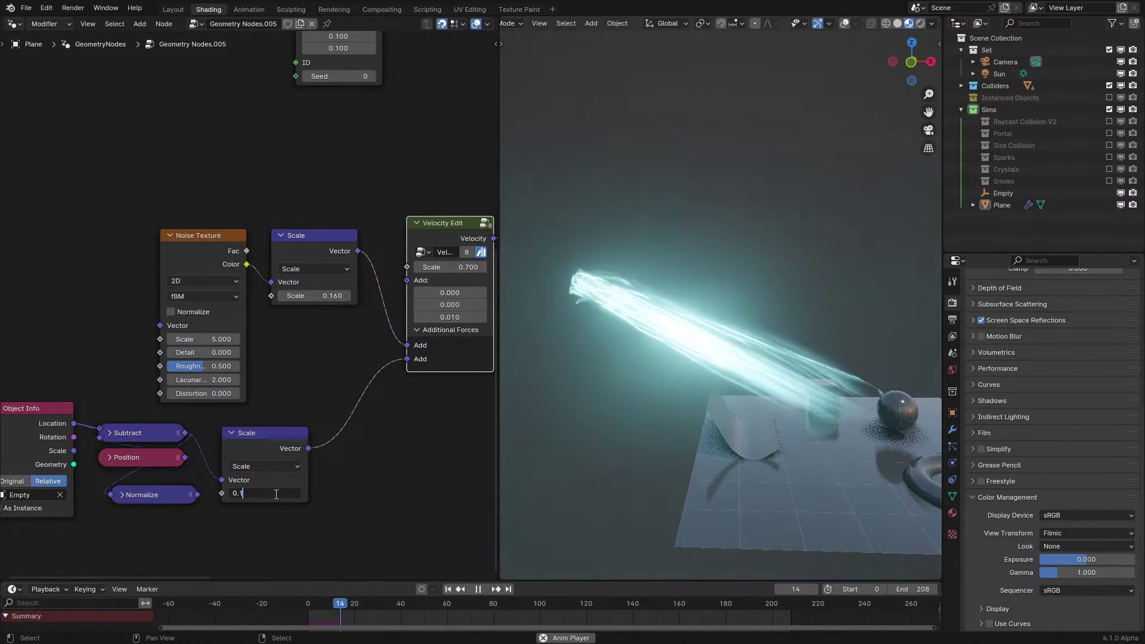
text(0.01)
key(Return)
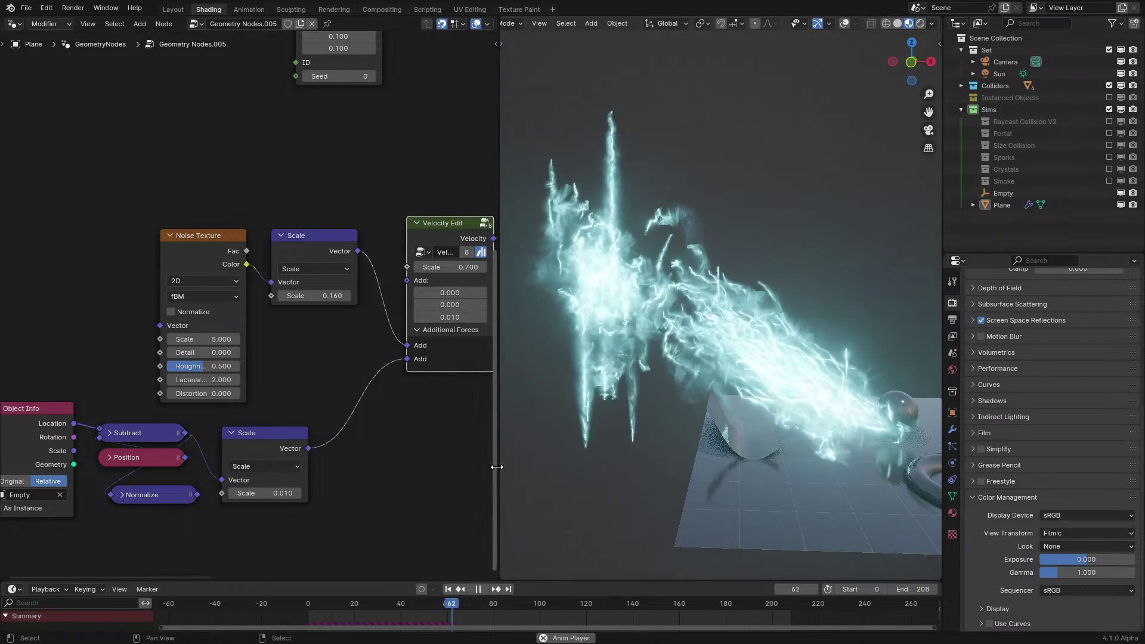
Examine the playing particle trails from several angles and pause the simulation
middle_drag(529, 456, 728, 423)
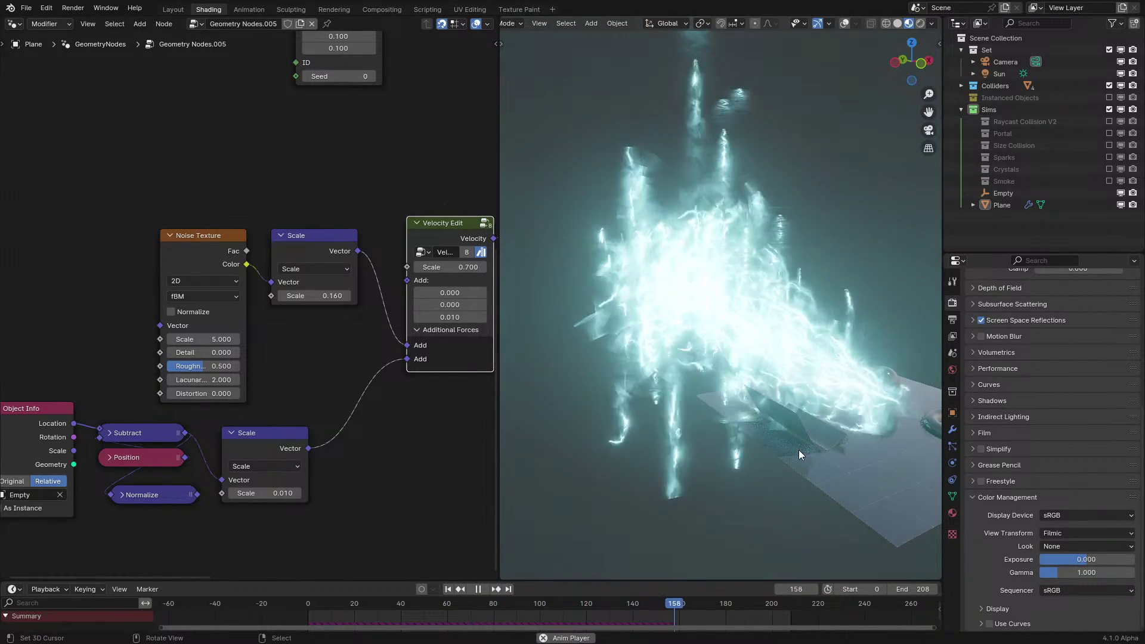
middle_drag(800, 450, 766, 445)
middle_drag(400, 353, 218, 402)
scroll(227, 400, down, 3)
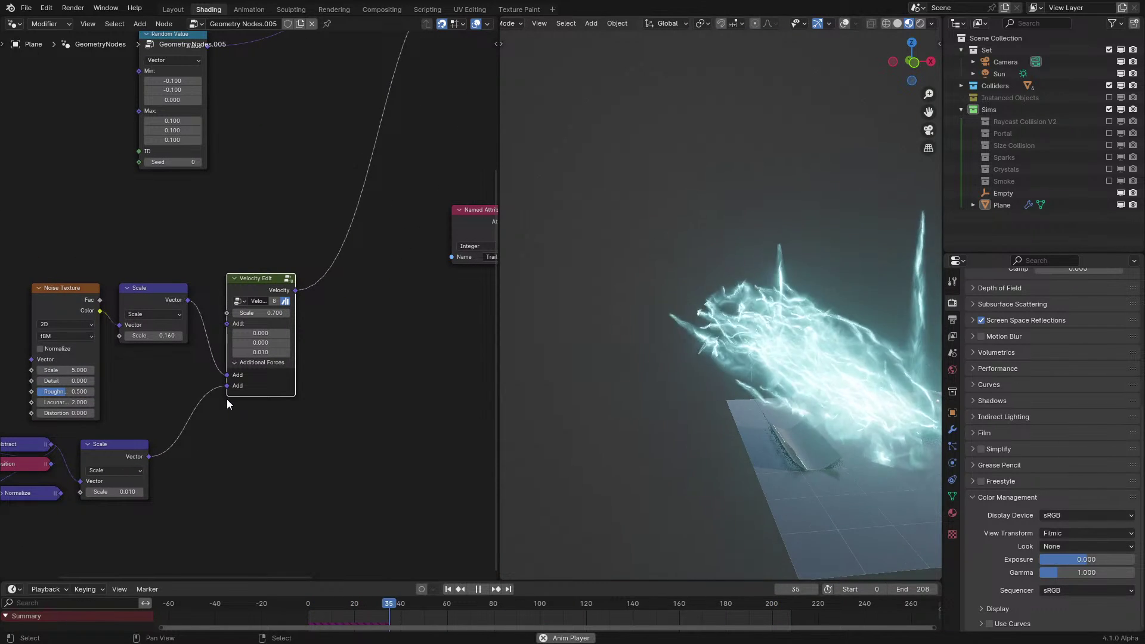
scroll(281, 327, down, 1)
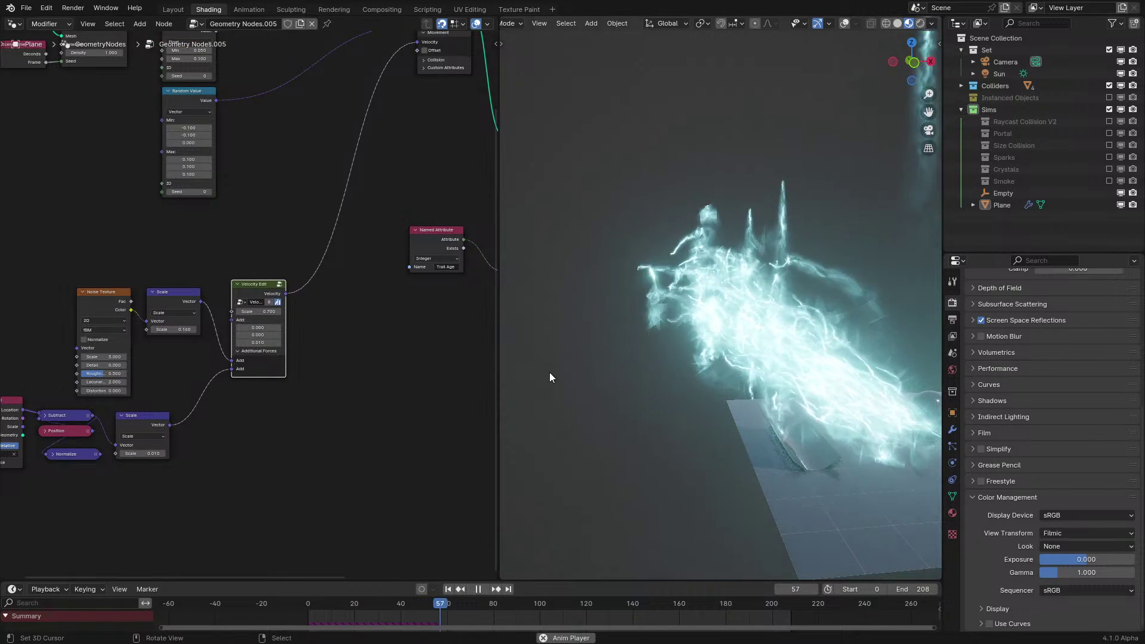
middle_drag(656, 380, 669, 375)
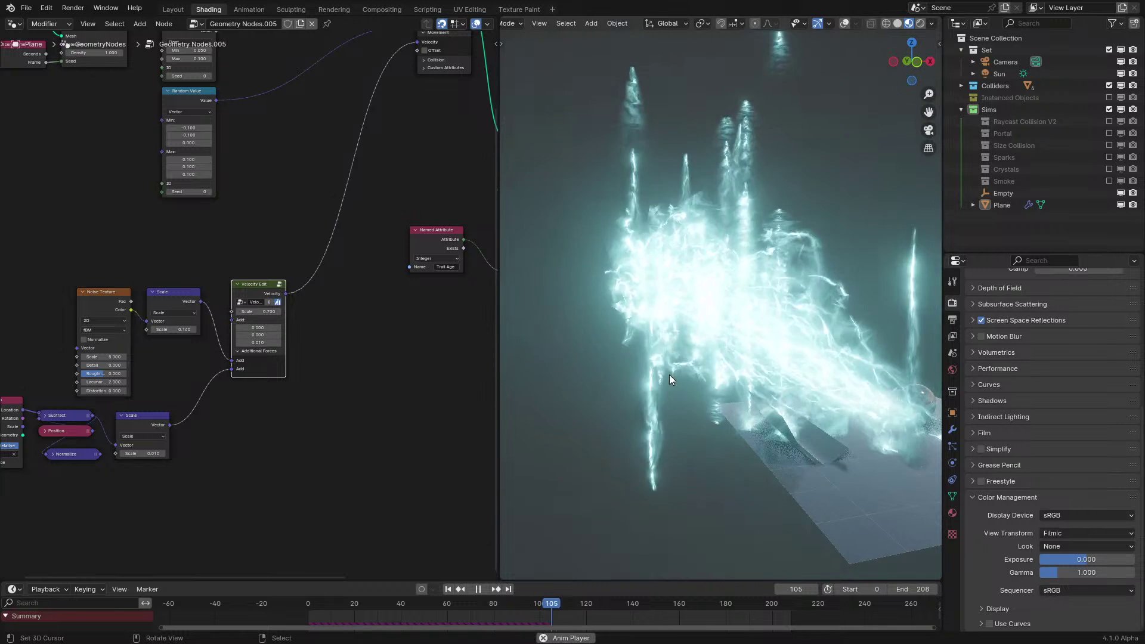
key(space)
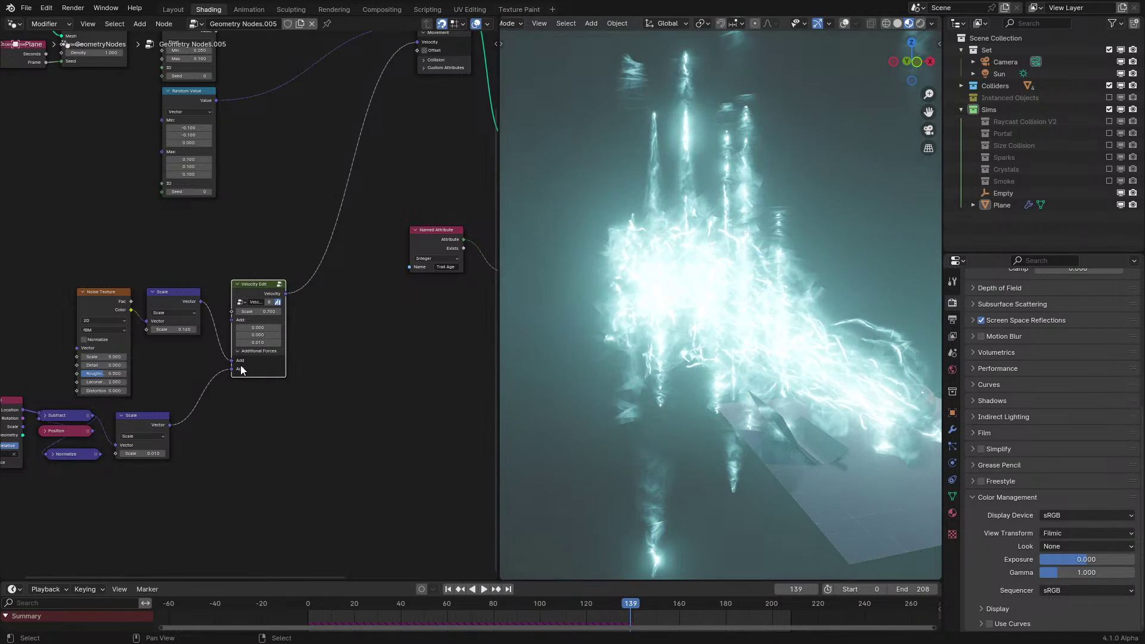
Enter the Velocity Edit group to examine its Named Attribute, Scale and Add chain, and return to the parent node tree
key(Tab)
scroll(274, 341, up, 6)
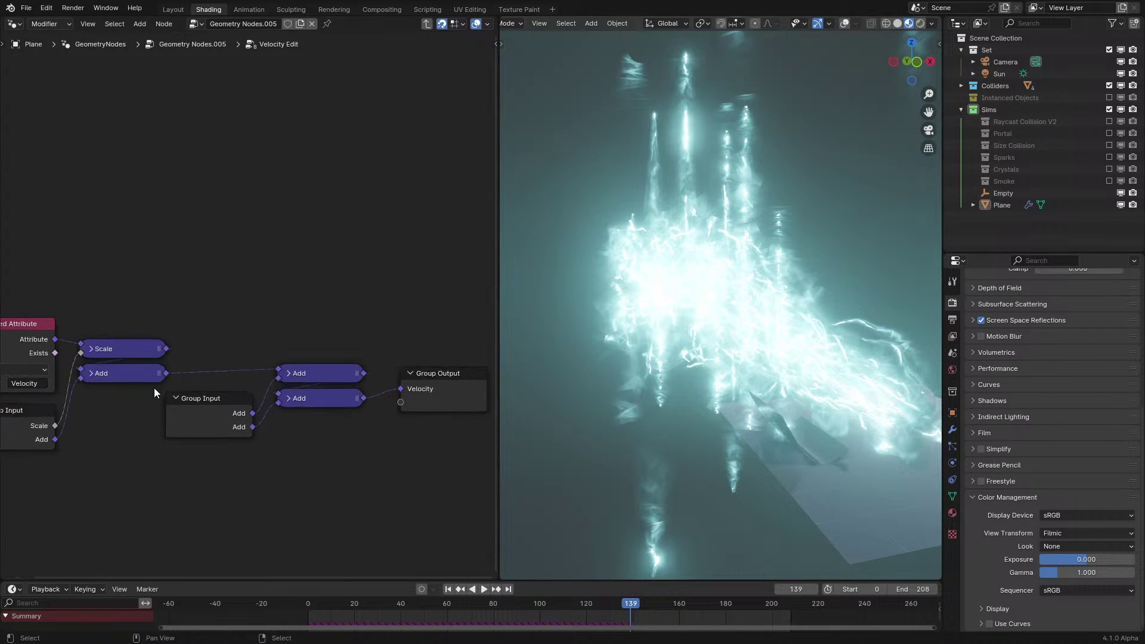
middle_drag(154, 387, 187, 370)
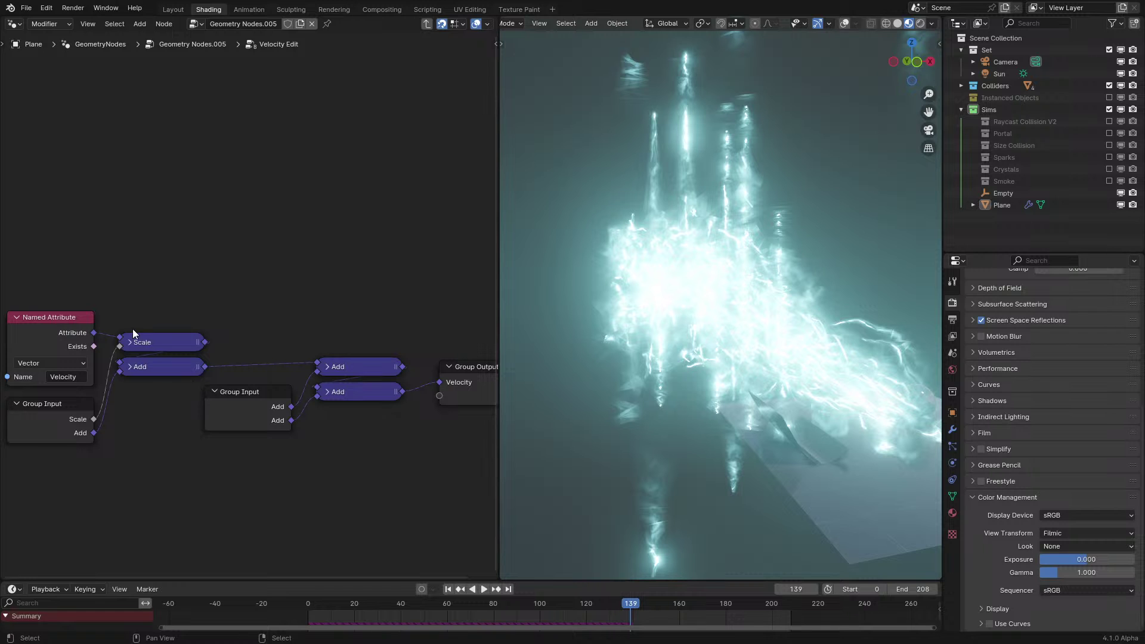
key(Tab)
Resume playback and examine the particle trails from another angle and close up
key(space)
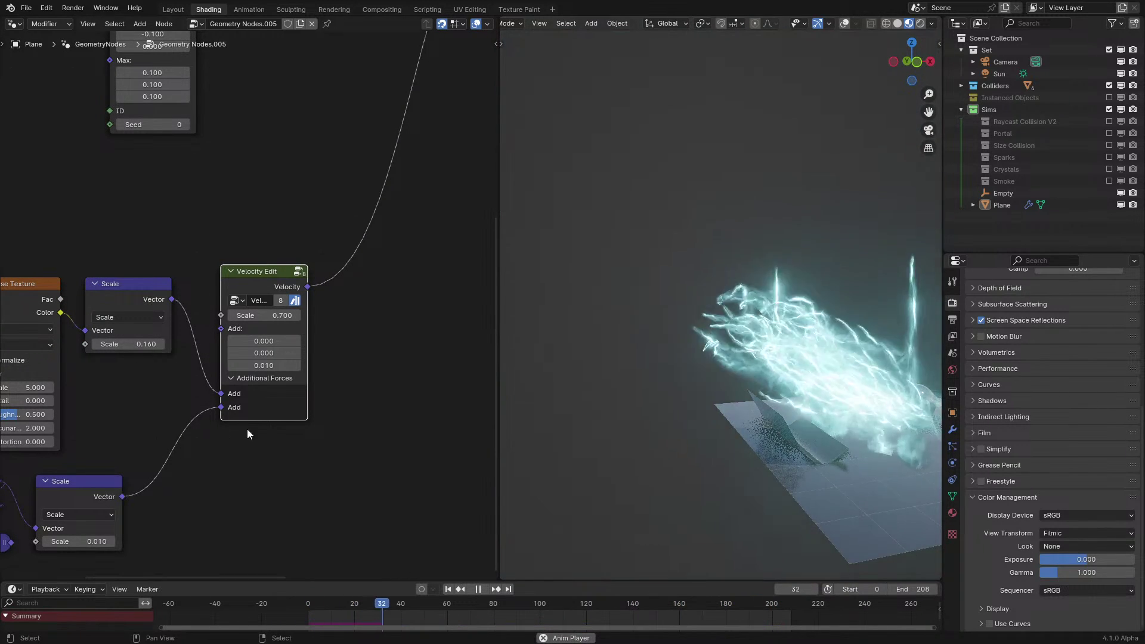
middle_drag(248, 435, 340, 410)
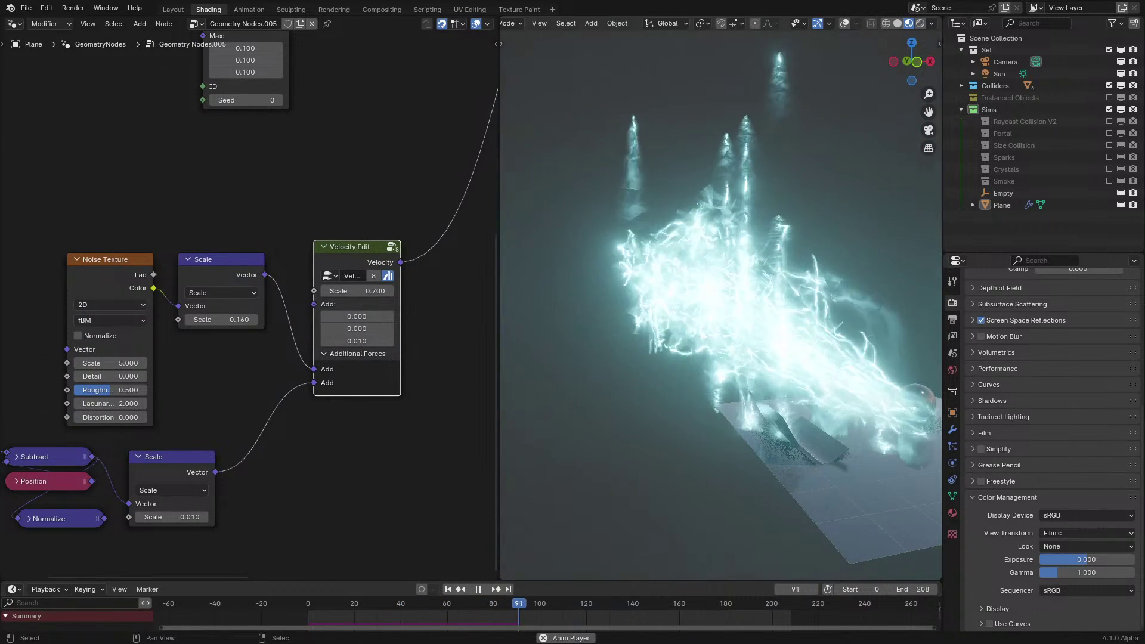
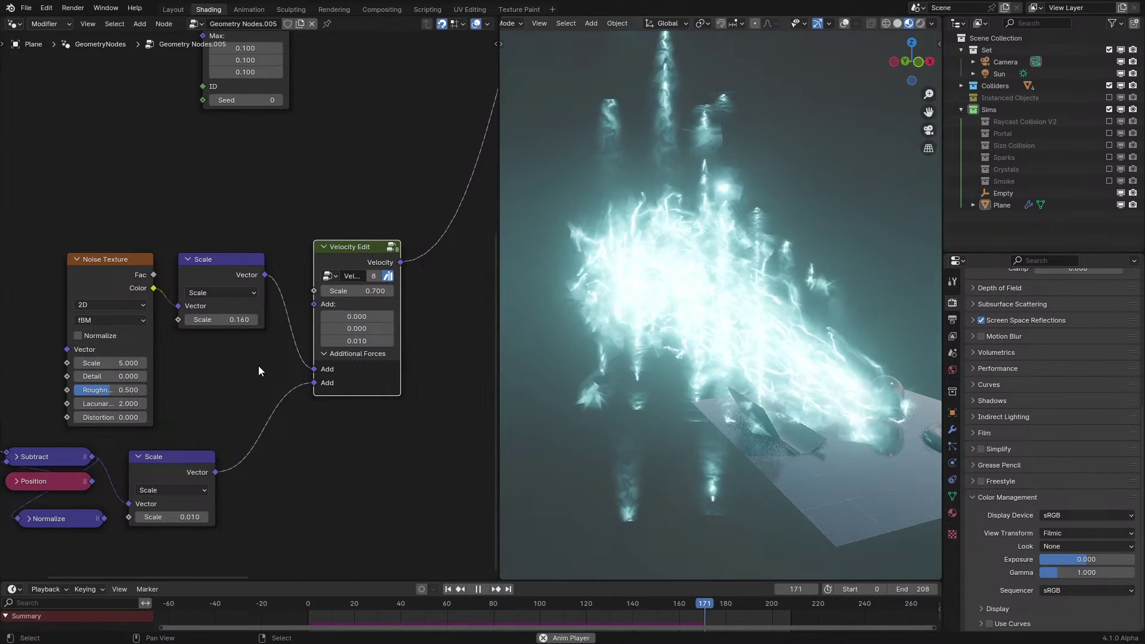
middle_drag(691, 325, 710, 328)
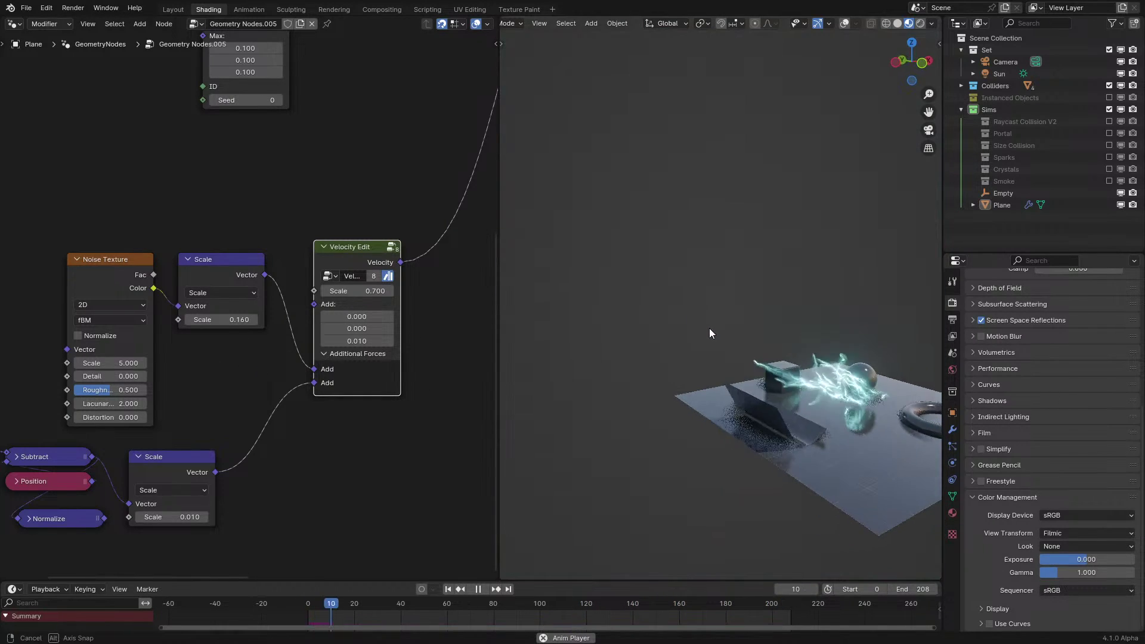
scroll(735, 328, up, 5)
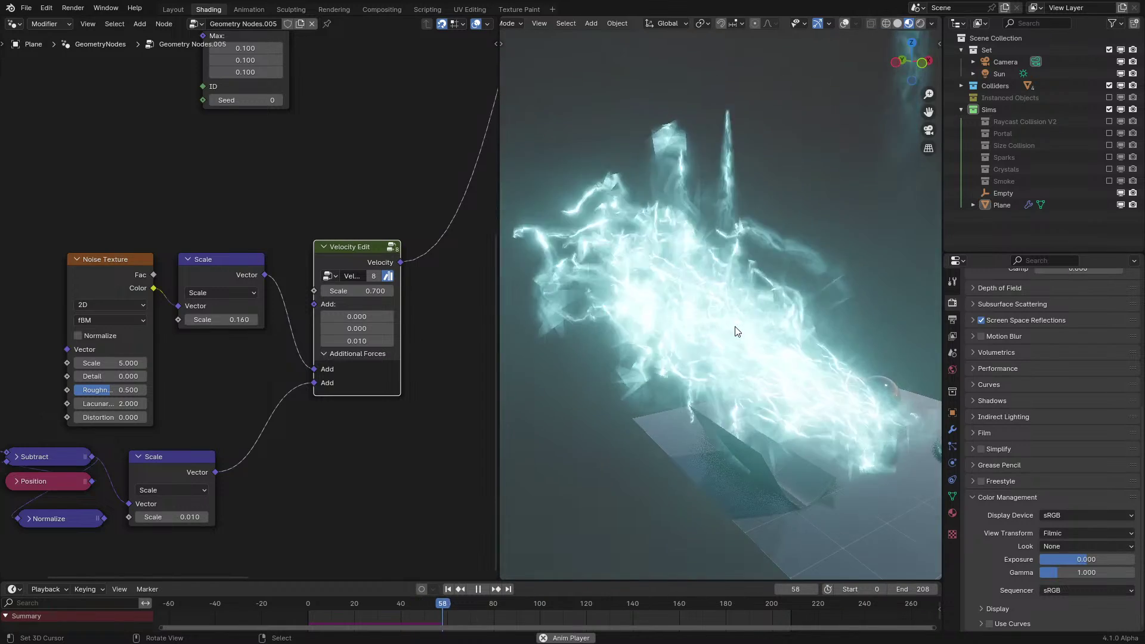
Re-enter 0.01 as the factor of the attraction chain's Scale node
middle_drag(233, 385, 307, 357)
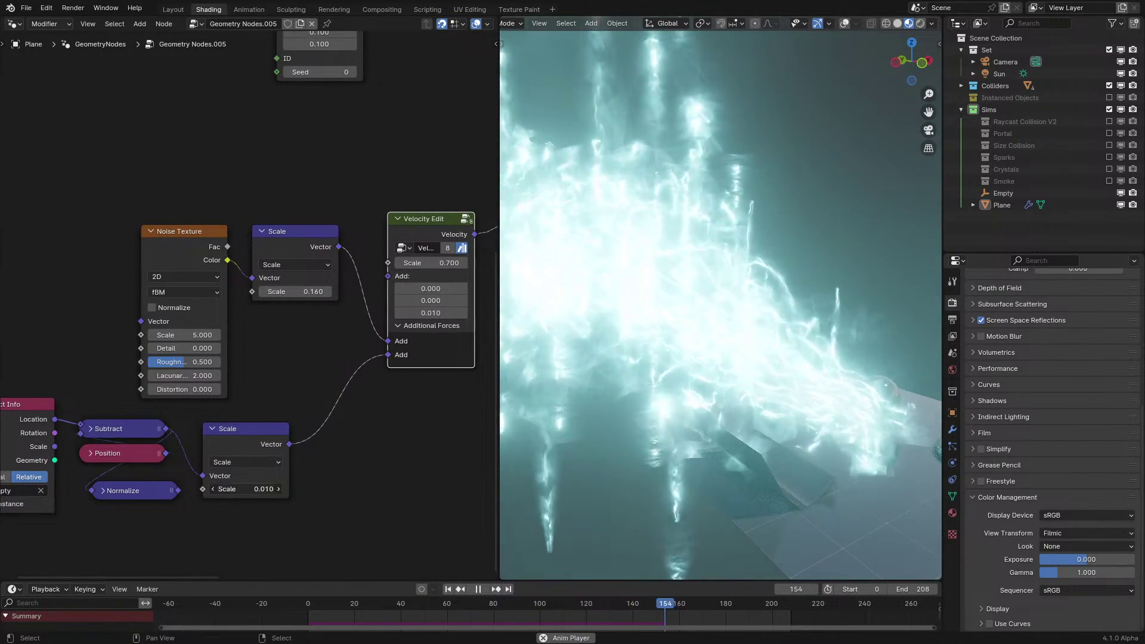
click(265, 489)
text(0.01)
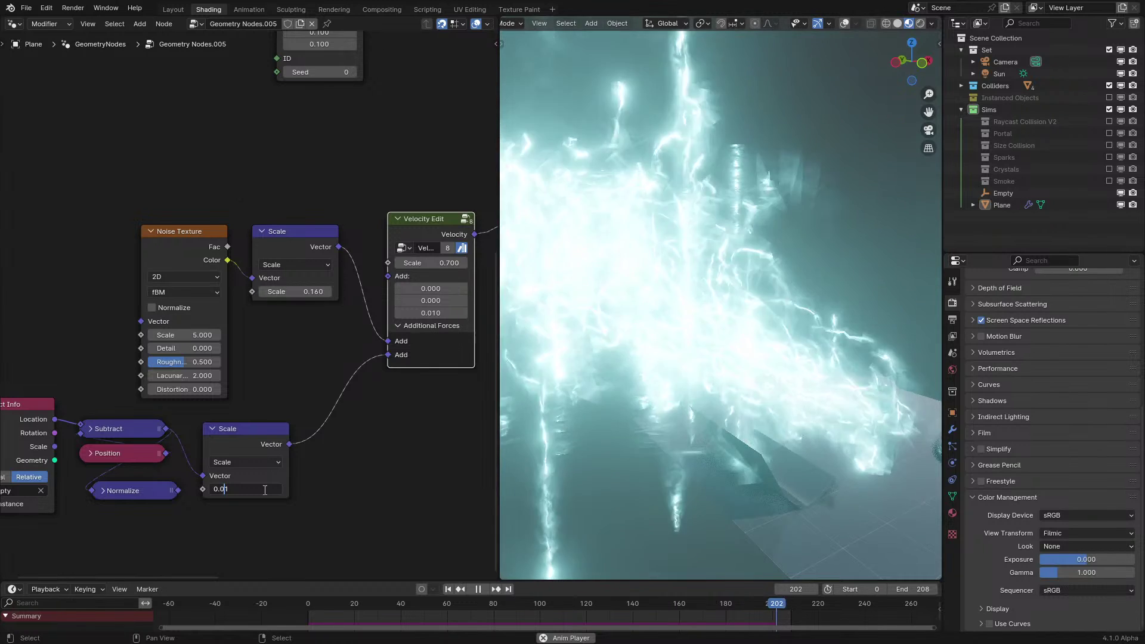
key(Return)
Pause the simulation and show the Plane's particle settings
key(space)
click(954, 447)
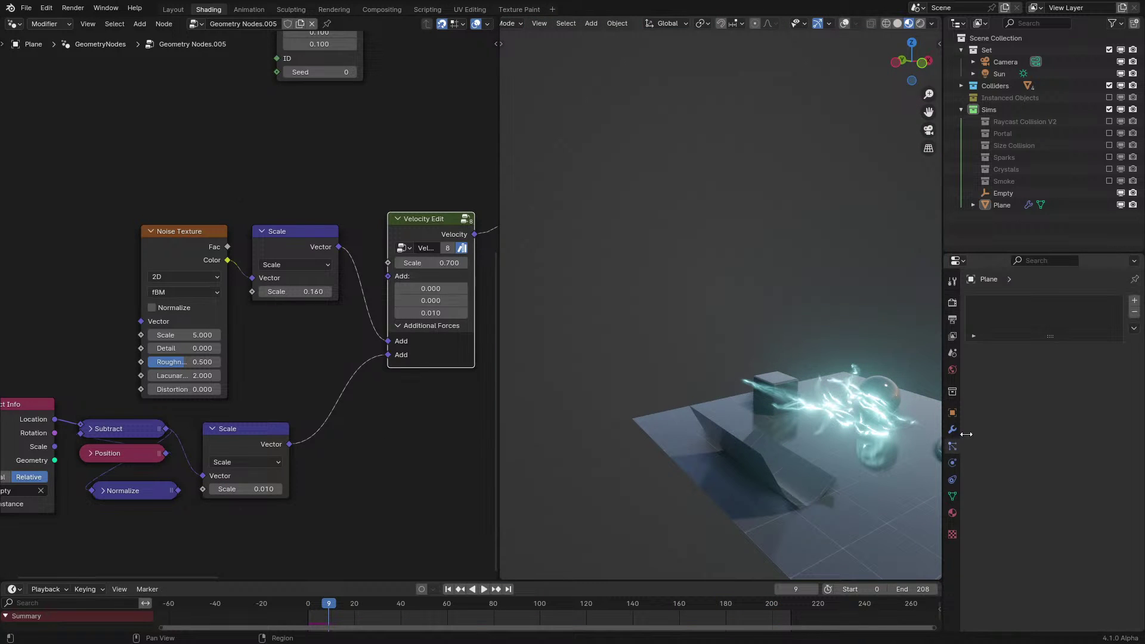
middle_drag(798, 360, 754, 354)
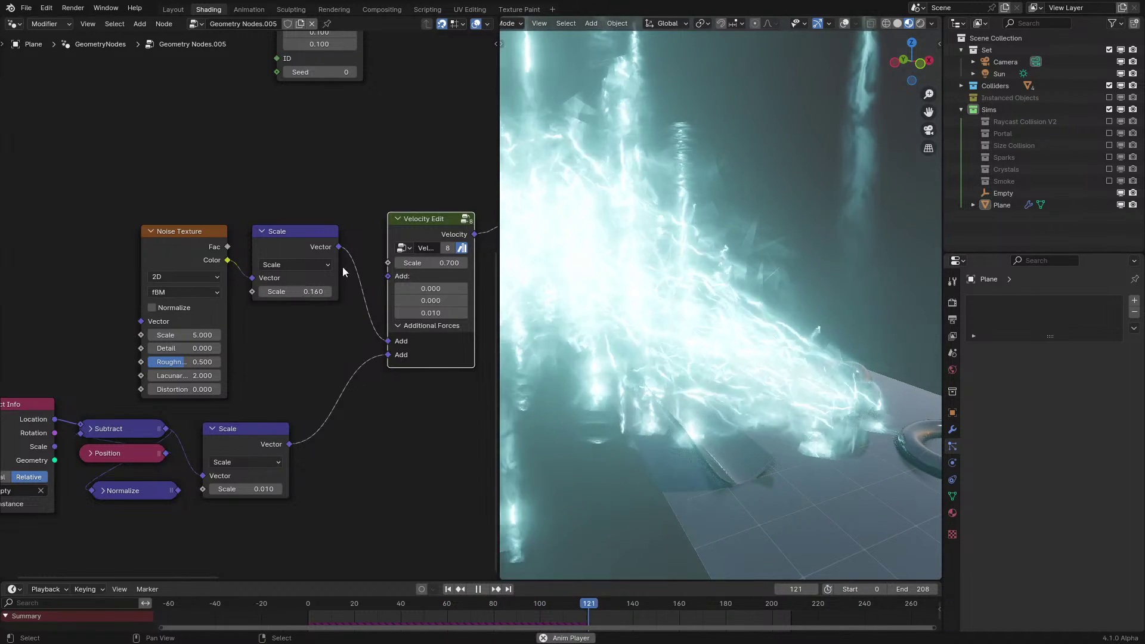
Align the Velocity Edit node with the noise's Scale node and replay the simulation from a different angle
drag(402, 230, 389, 245)
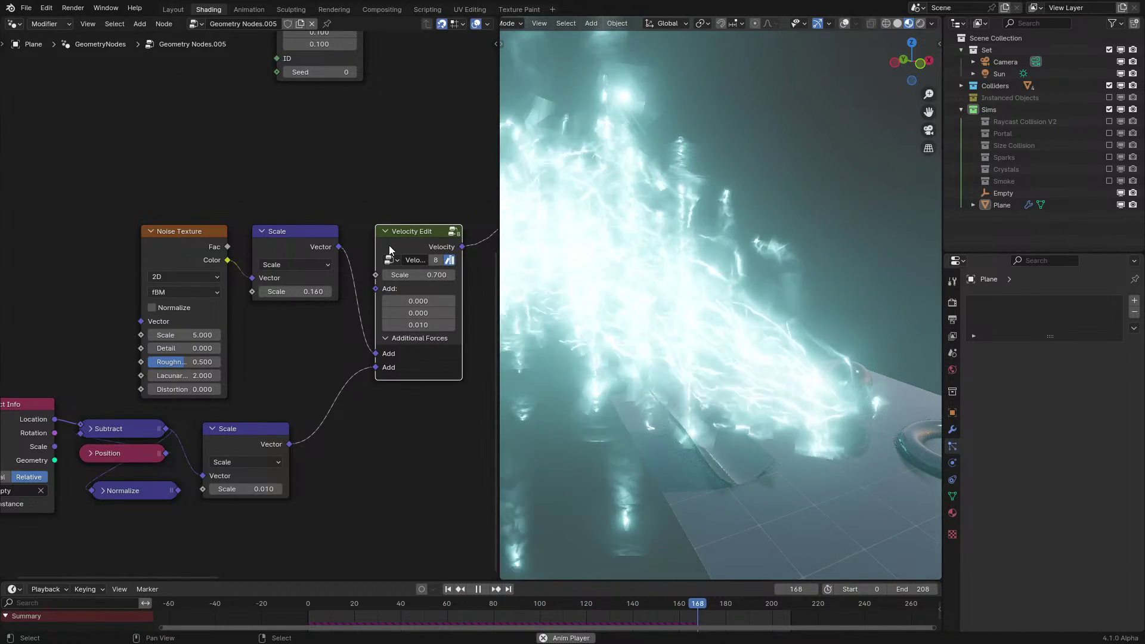
key(space)
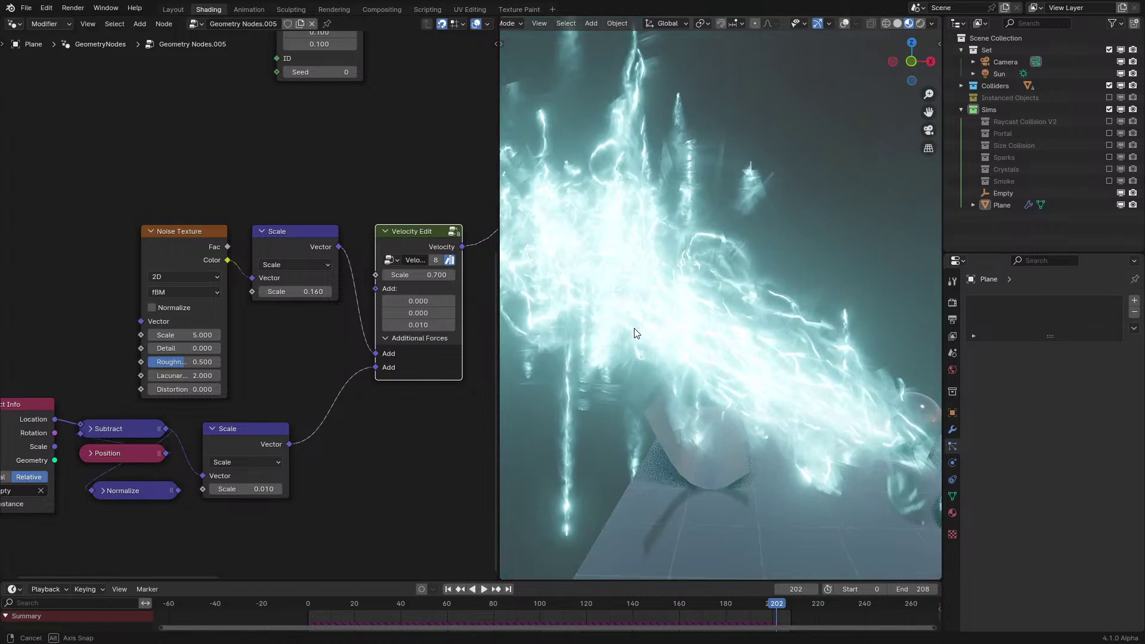
key(space)
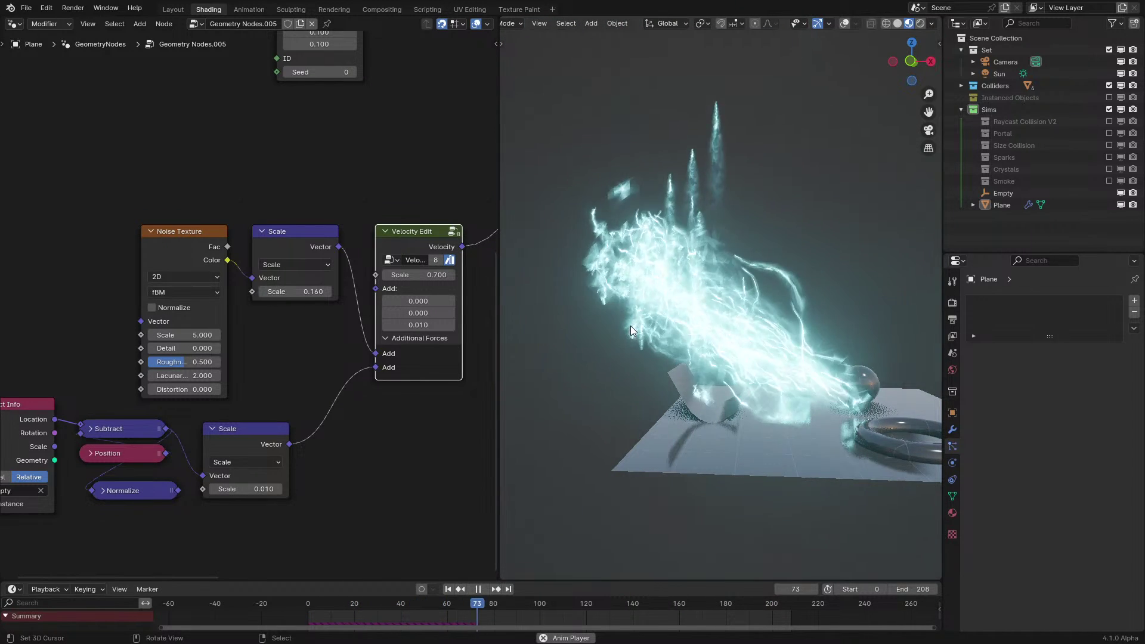
middle_drag(631, 326, 685, 307)
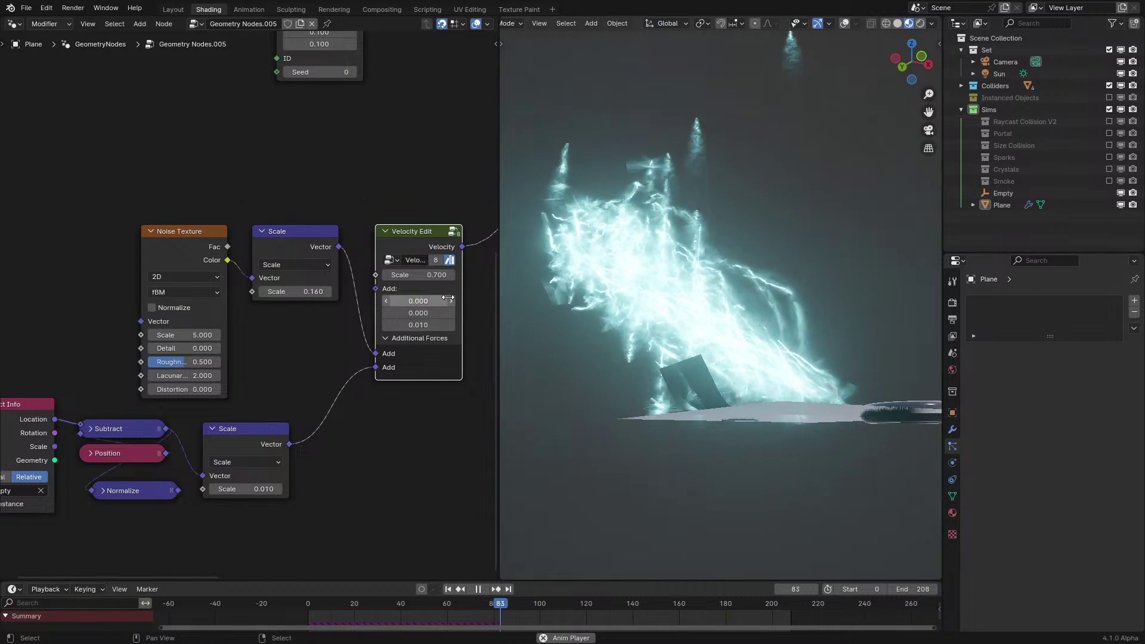
Set Velocity Edit's Scale to 1 and replay the simulation from the start
click(427, 276)
text(1)
key(Return)
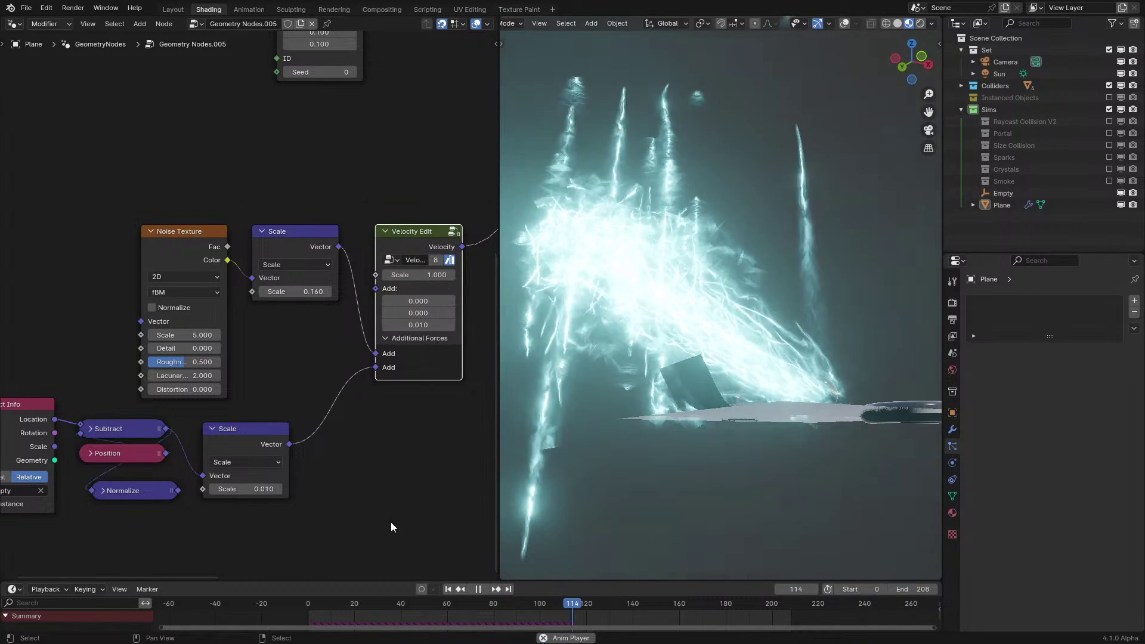
click(285, 604)
middle_drag(671, 360, 638, 349)
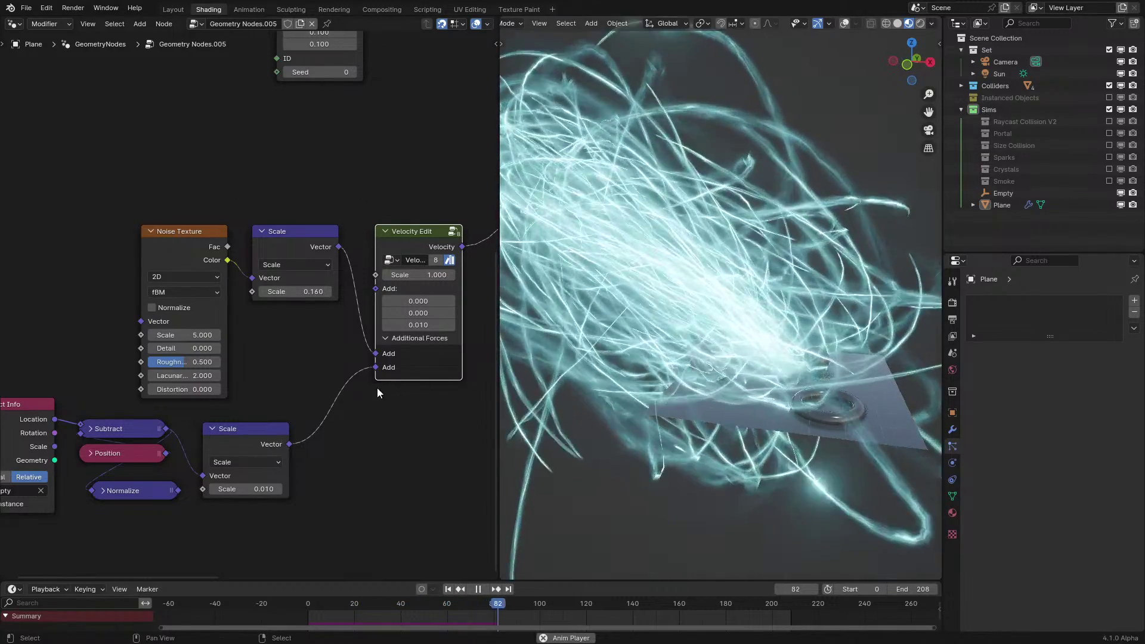
Pause playback, examine Velocity Edit's internal nodes in the maximized node editor, and resume playback in the split layout
key(space)
key(Tab)
key(ctrl+space)
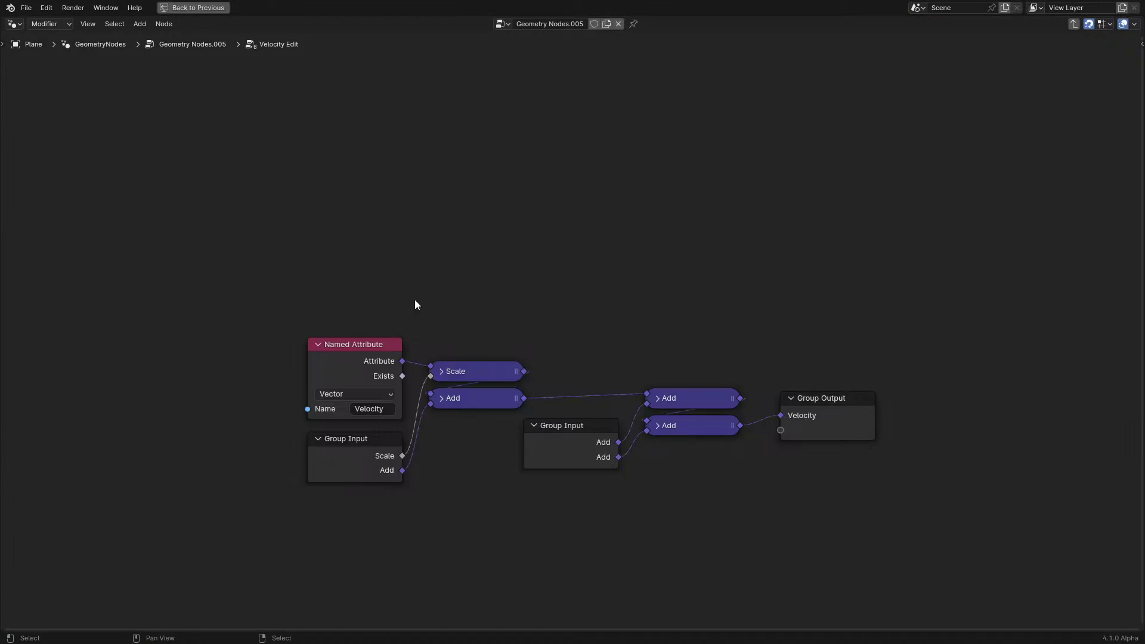
key(Tab)
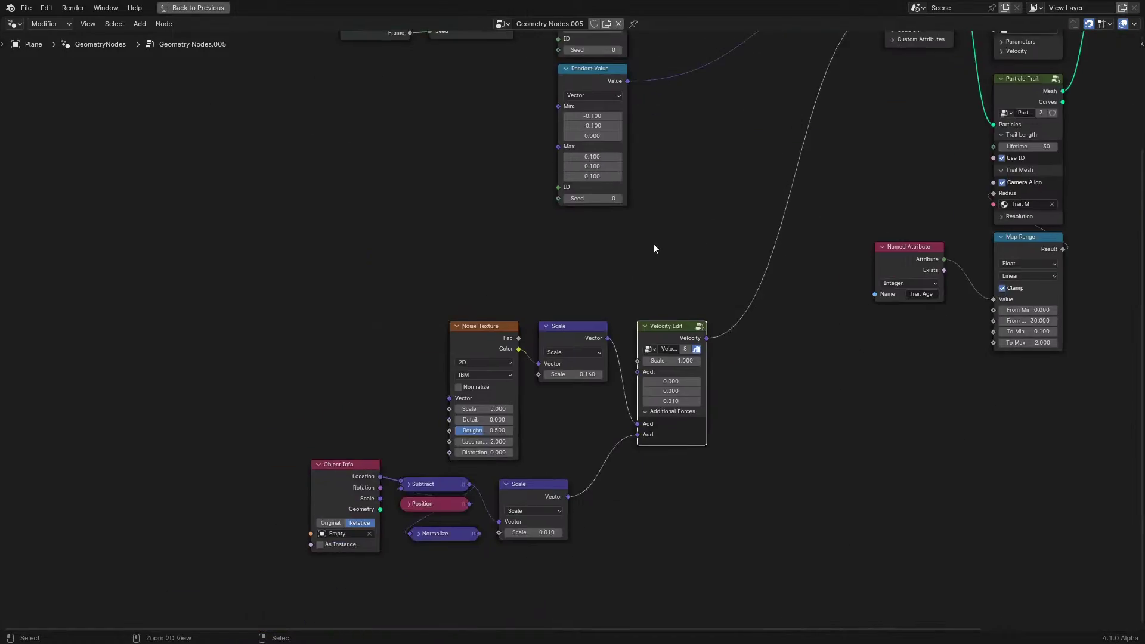
key(ctrl+space)
key(space)
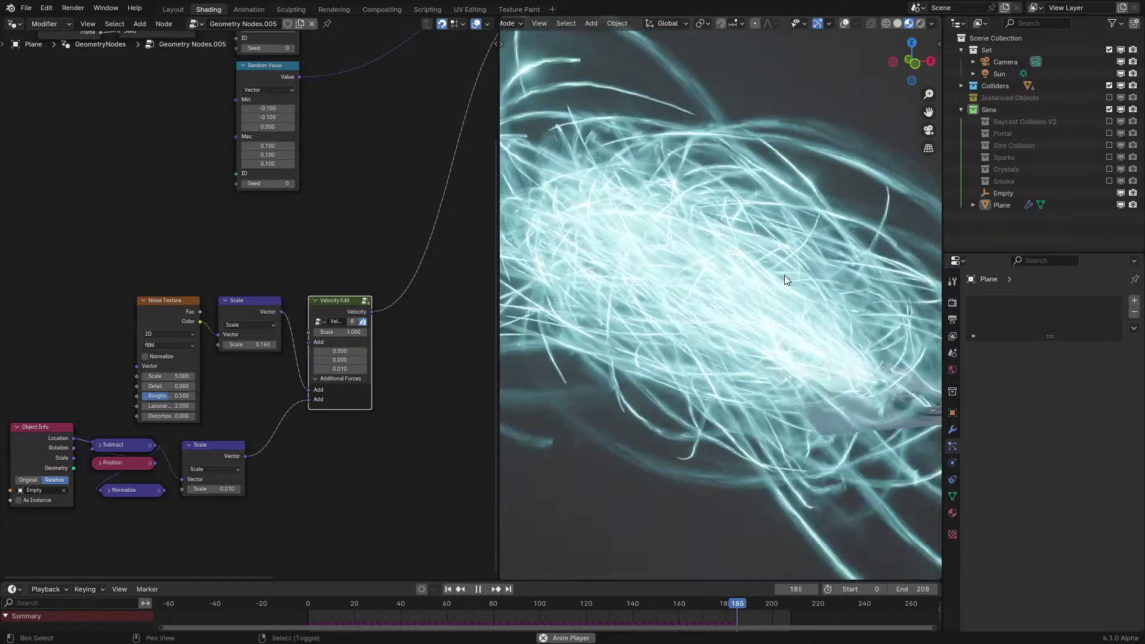
Pause playback, add a Length node fed by the Subtract vector, and set the noise's Scale node to 0.1
scroll(258, 412, up, 1)
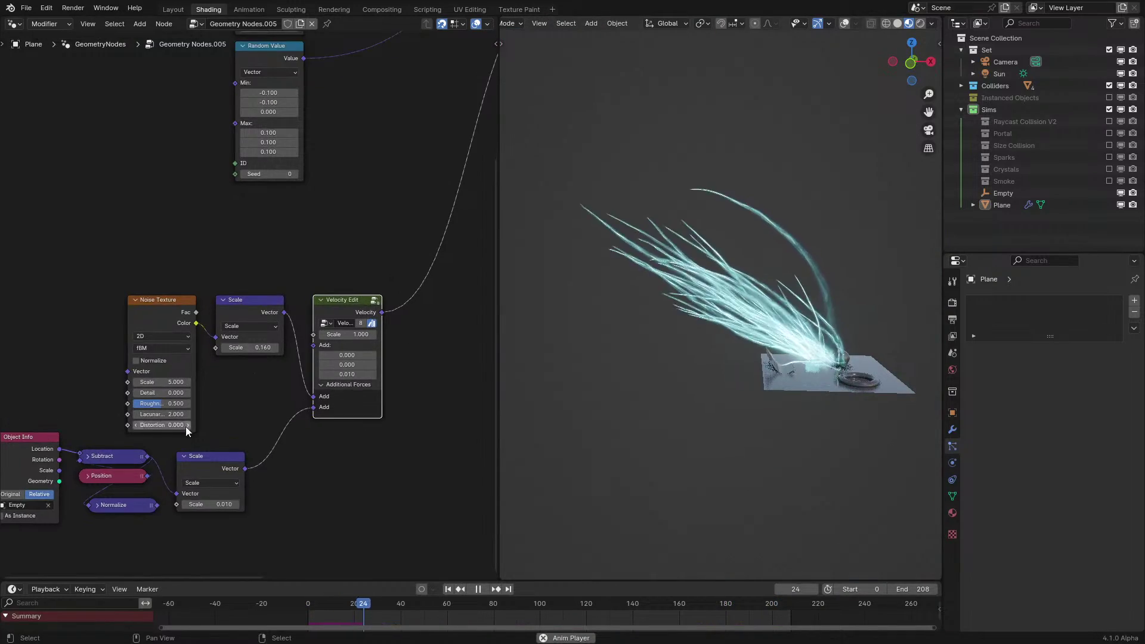
middle_drag(185, 427, 227, 353)
scroll(239, 301, up, 4)
key(space)
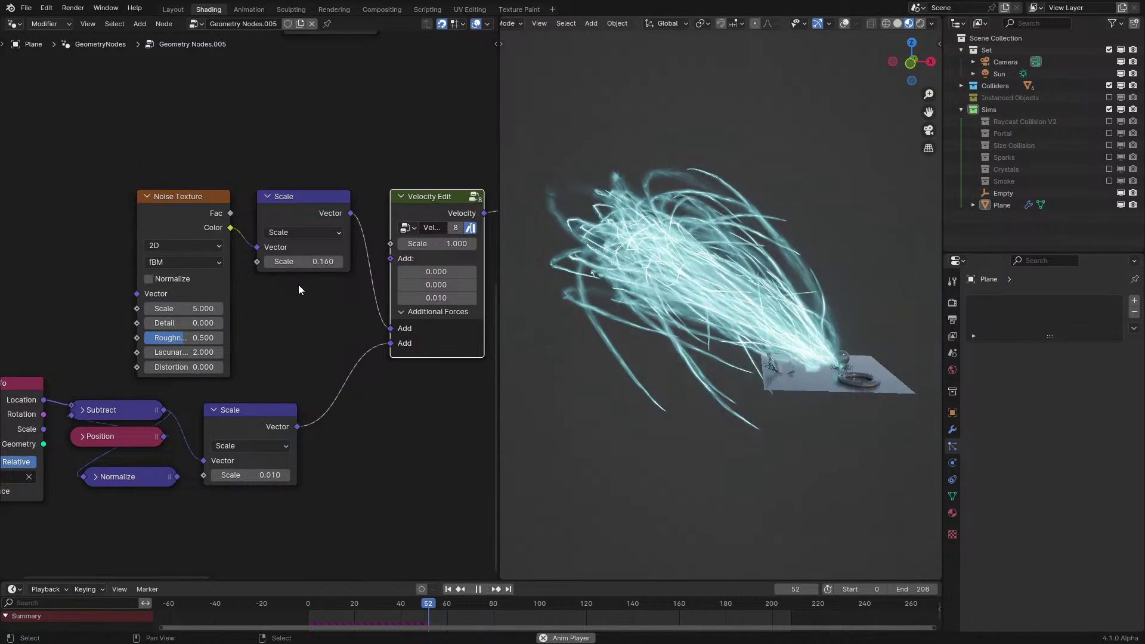
drag(295, 525, 295, 526)
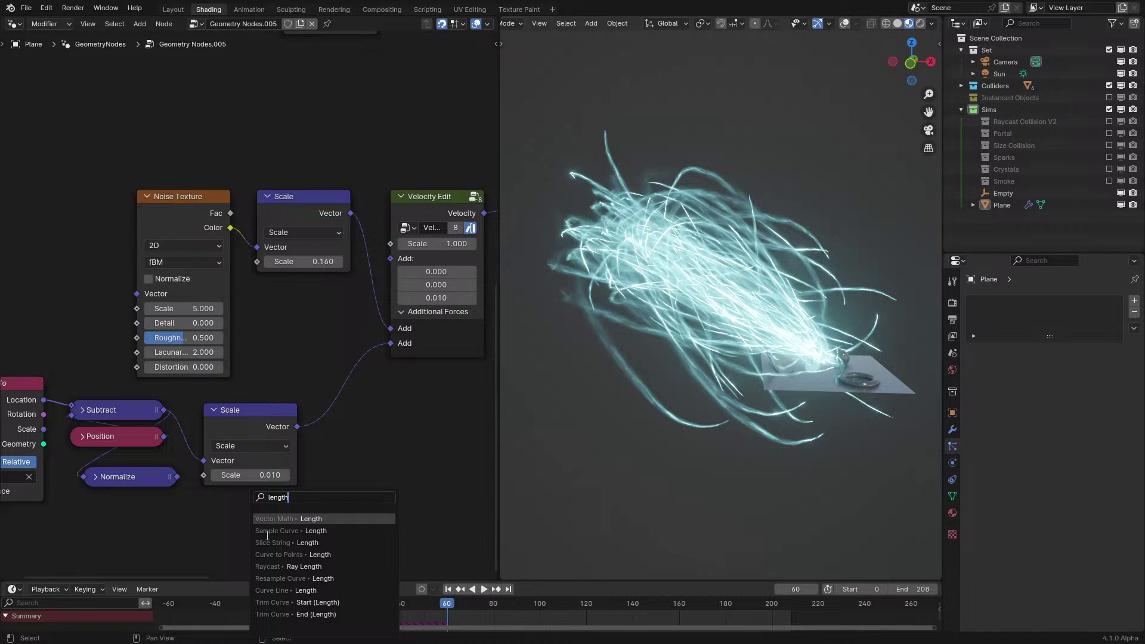
click(278, 519)
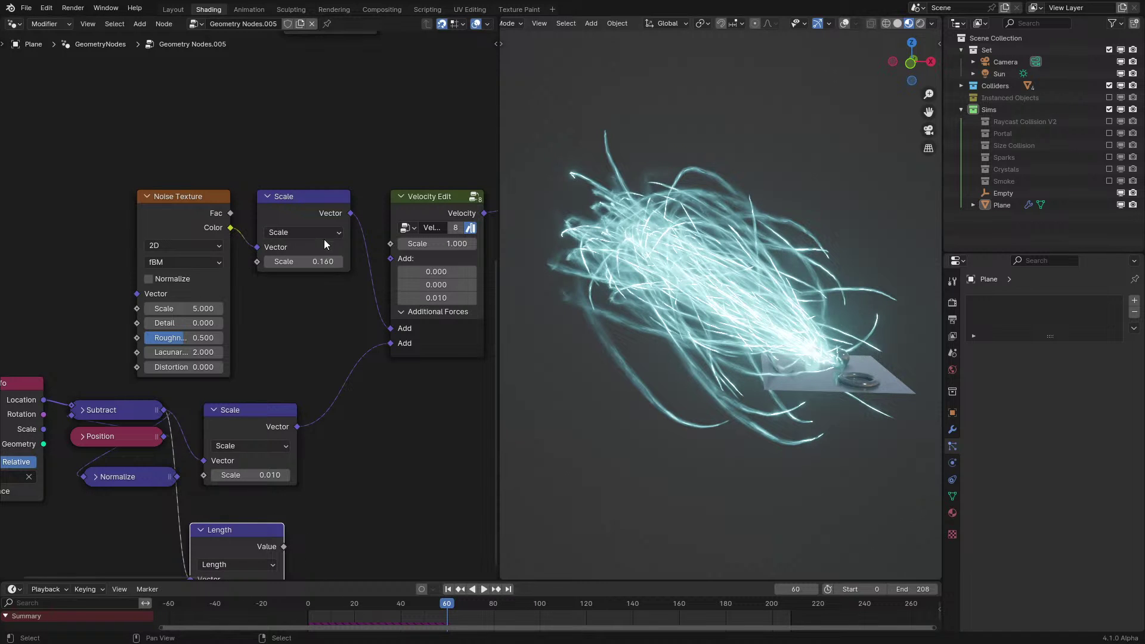
middle_drag(323, 455, 333, 358)
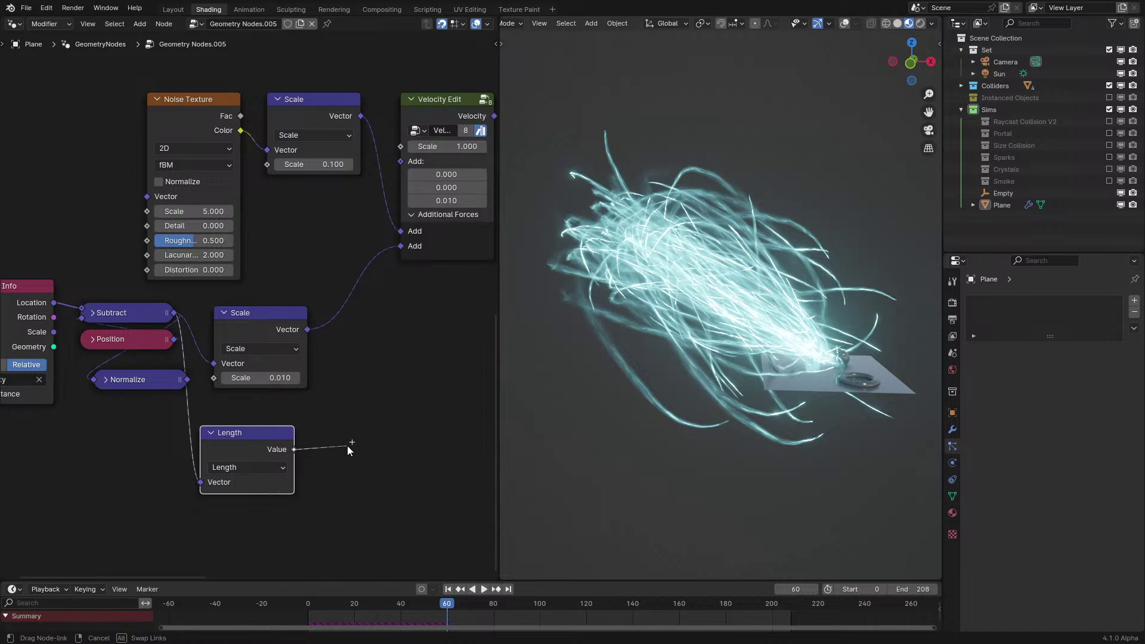
Feed the Length value through a Map Range node into Velocity Edit's Scale and replay the simulation from the start
key(Return)
click(350, 445)
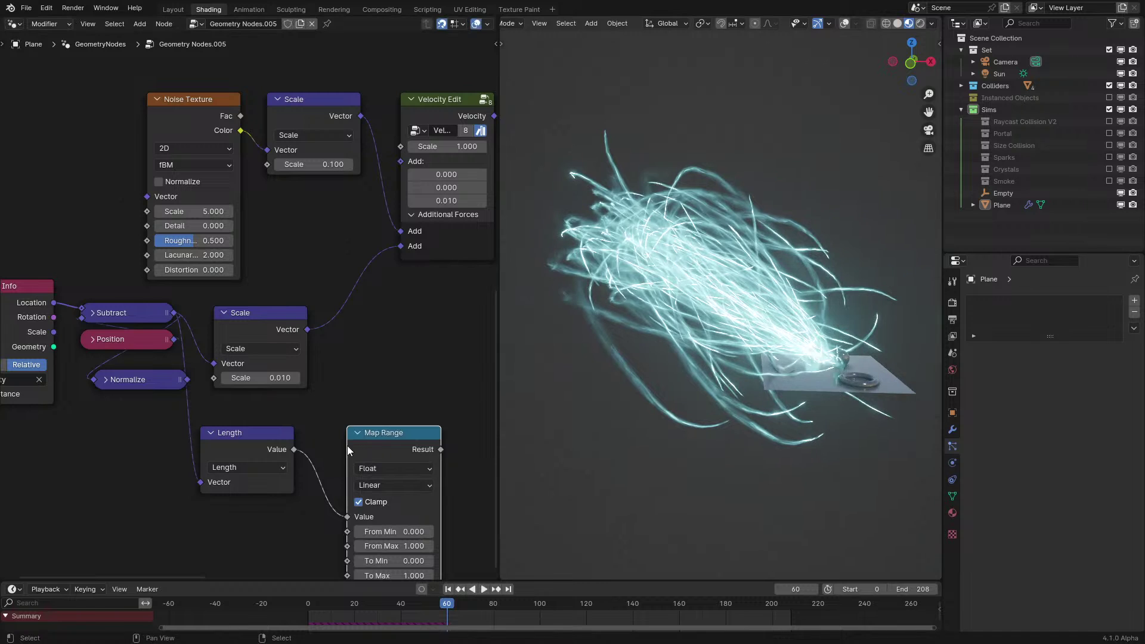
drag(232, 388, 401, 146)
middle_drag(404, 398, 374, 337)
click(252, 604)
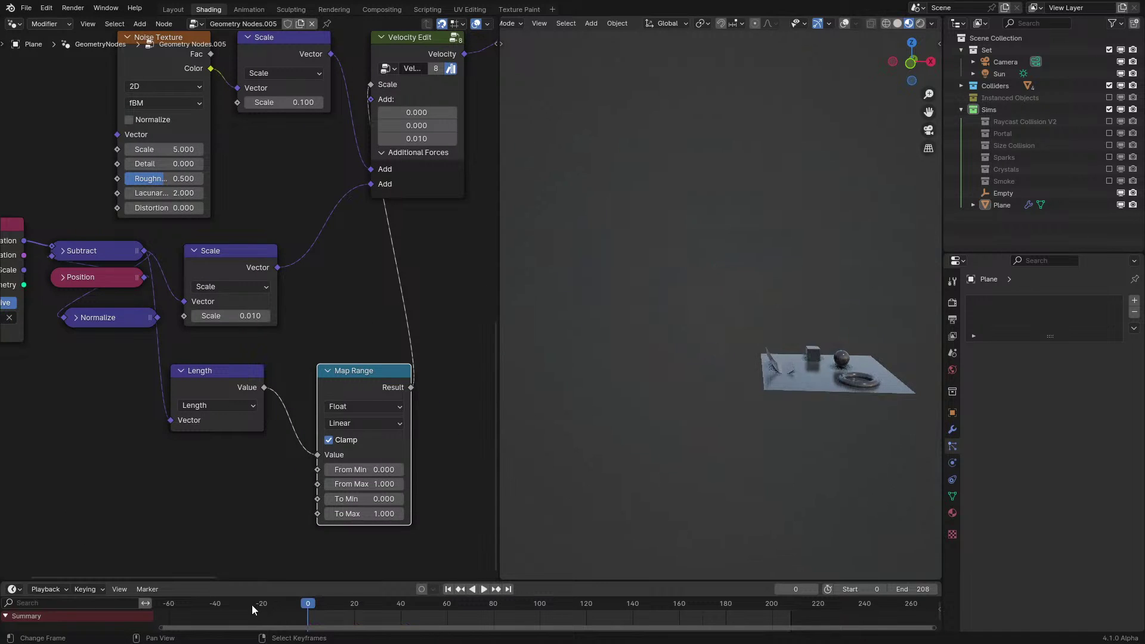
scroll(784, 405, up, 3)
shift+middle_drag(784, 405, 724, 411)
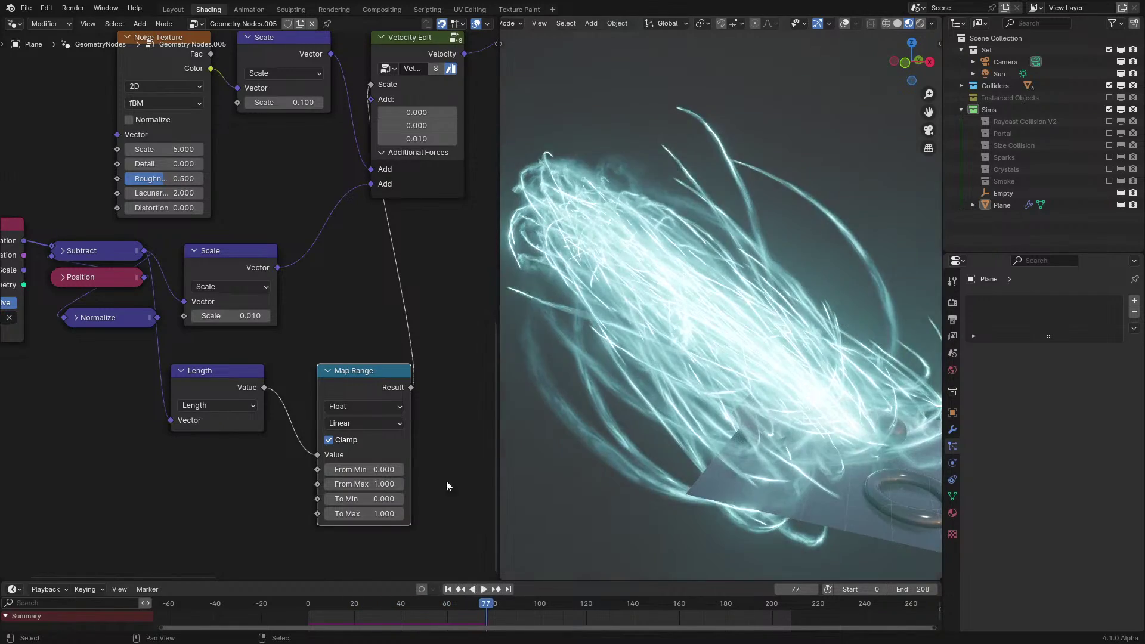
key(space)
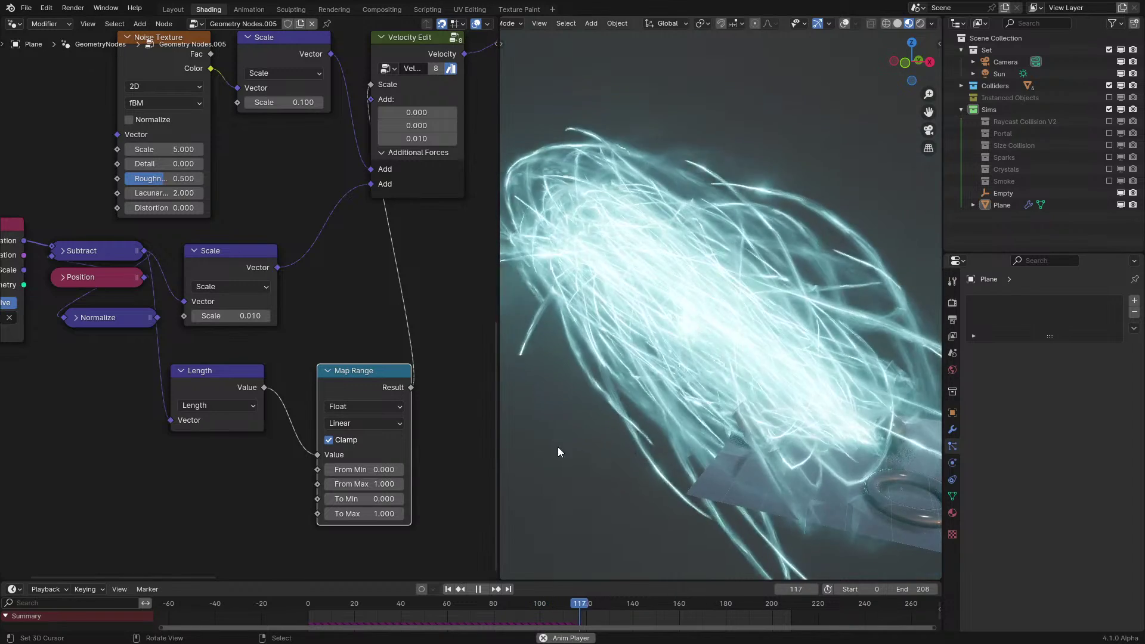
Set the Map Range's From Max to 5 and replay the simulation from another angle
key(shift+Left)
key(space)
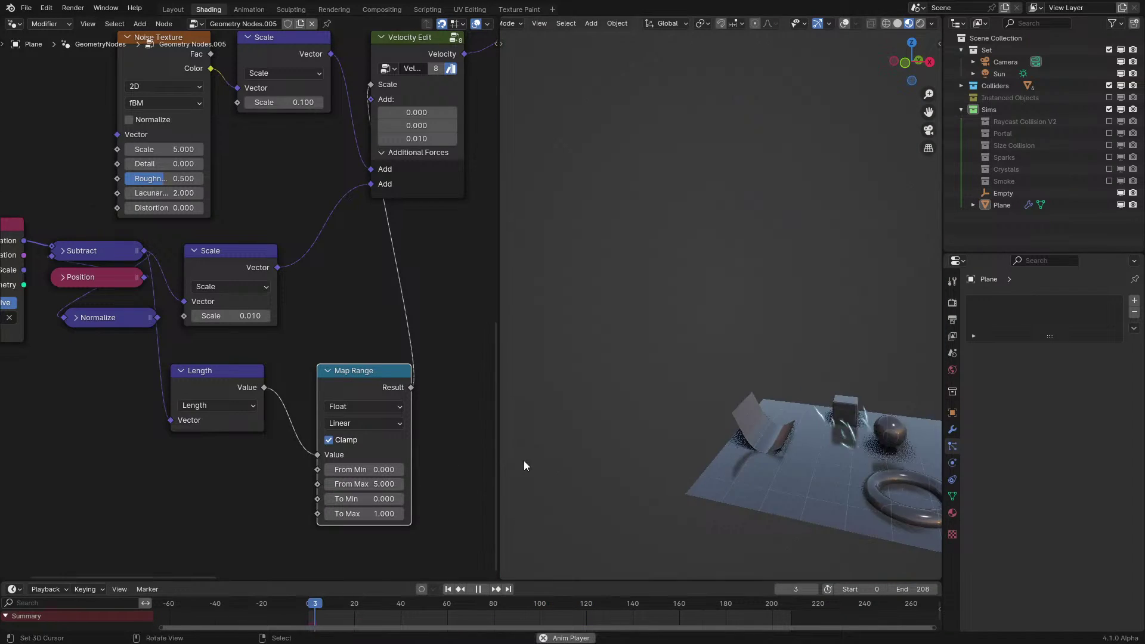
middle_drag(707, 394, 774, 383)
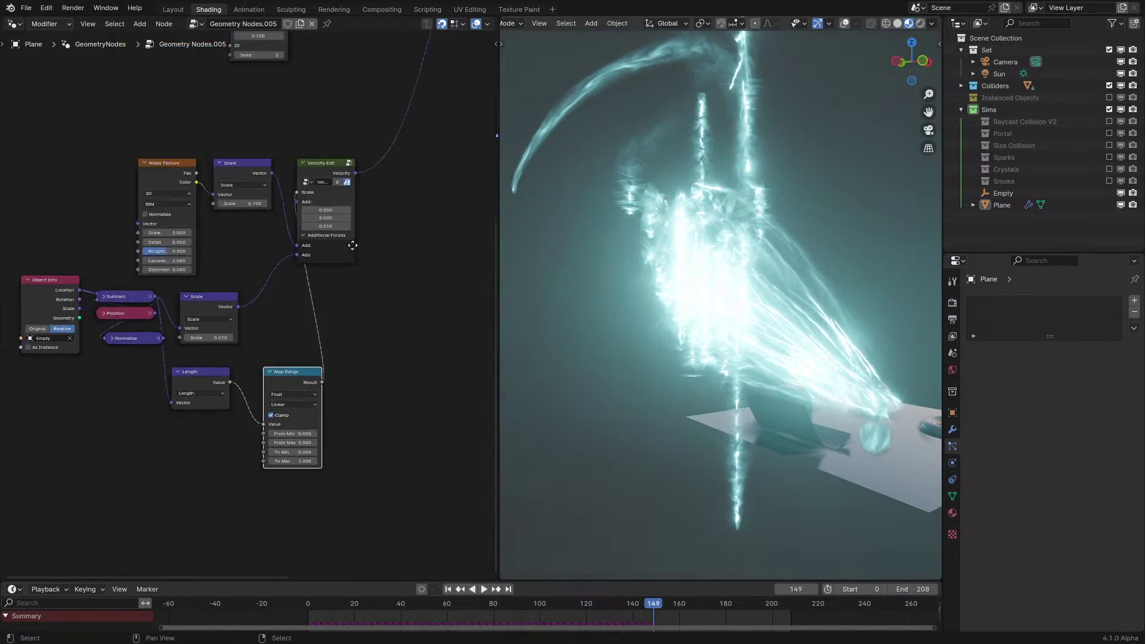
Preview the Particle Instance output alone, then join the instances with the trail mesh, output Join Geometry, and resume playback
ctrl+shift+click(282, 98)
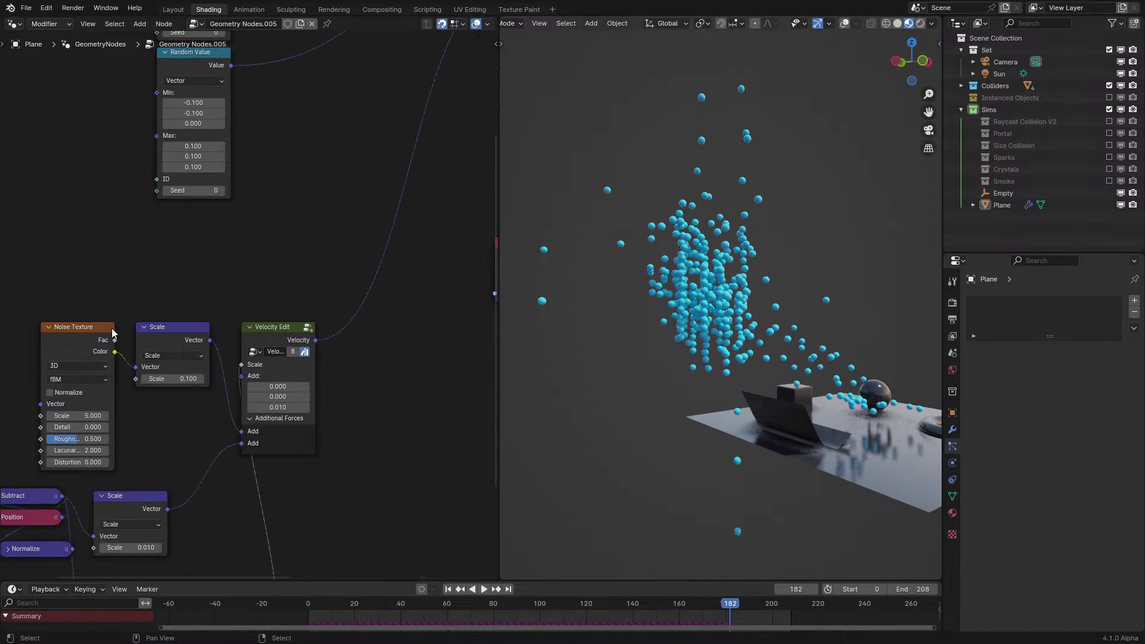
scroll(166, 244, down, 3)
middle_drag(166, 244, 8, 429)
scroll(434, 197, up, 1)
middle_drag(435, 197, 293, 277)
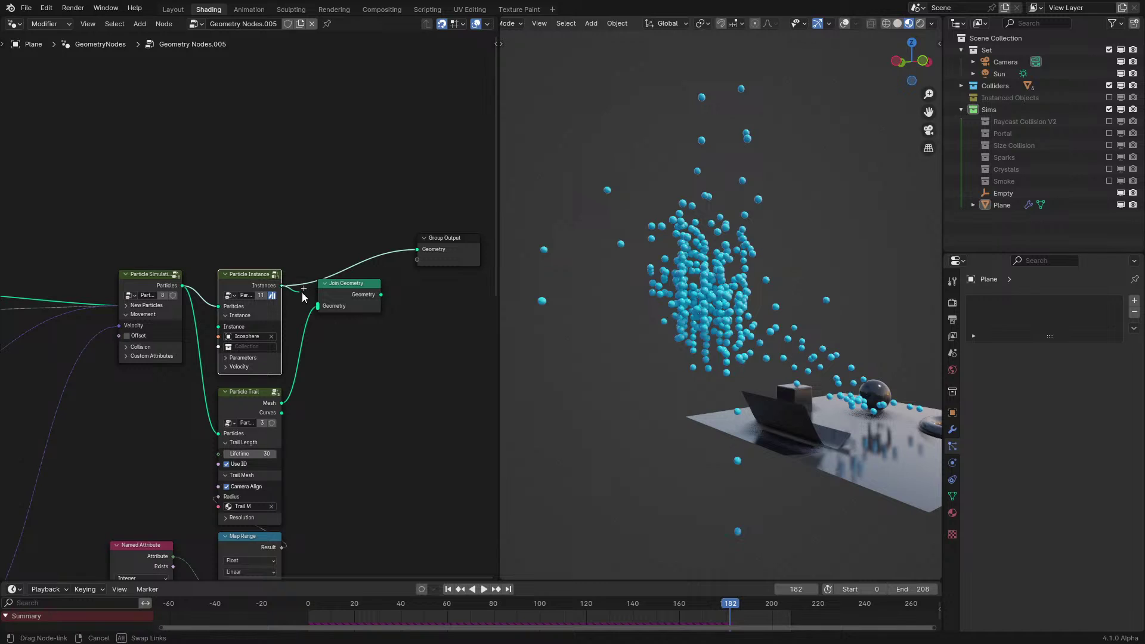
drag(314, 308, 317, 306)
ctrl+shift+click(357, 289)
key(space)
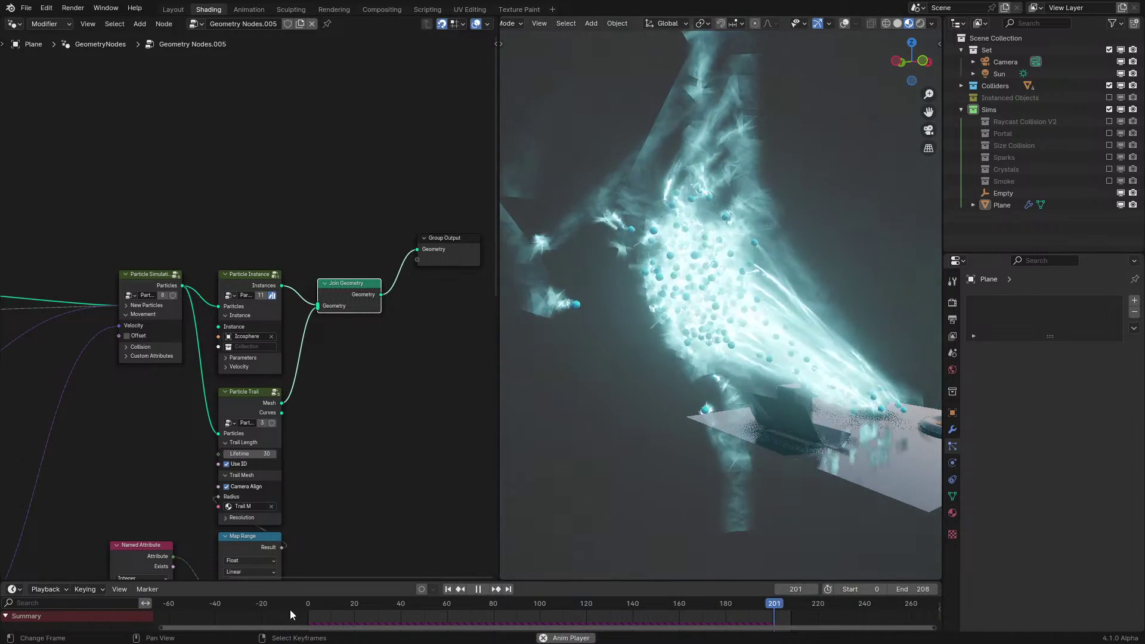
Delete the Map Range and Length nodes that drive Velocity Edit's Scale
middle_drag(738, 407, 705, 401)
middle_drag(343, 425, 233, 209)
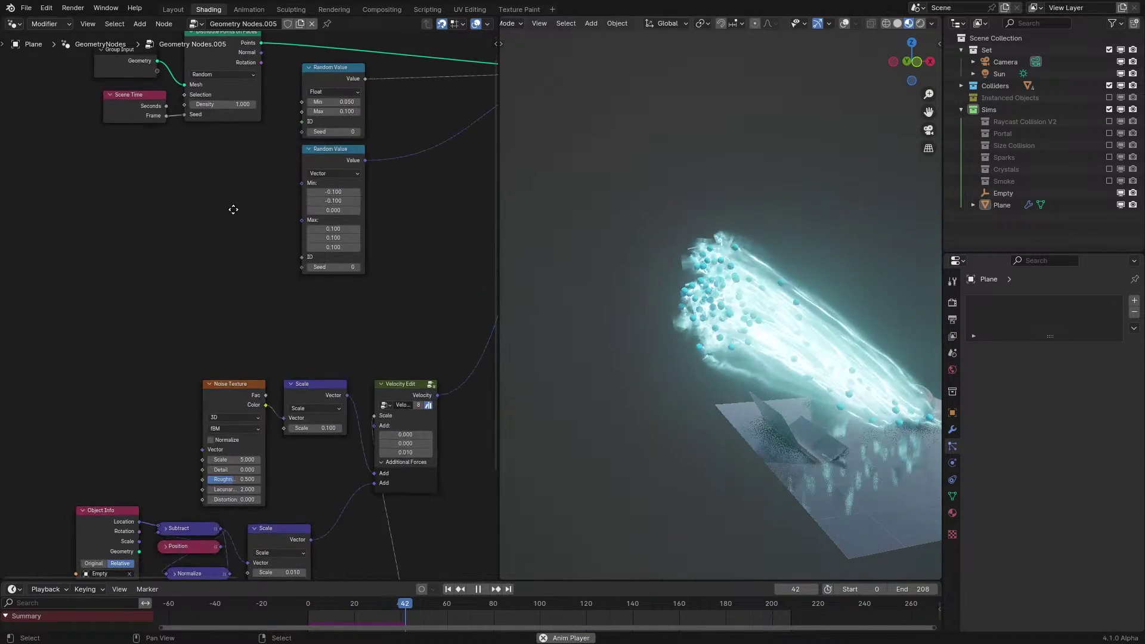
middle_drag(295, 398, 254, 245)
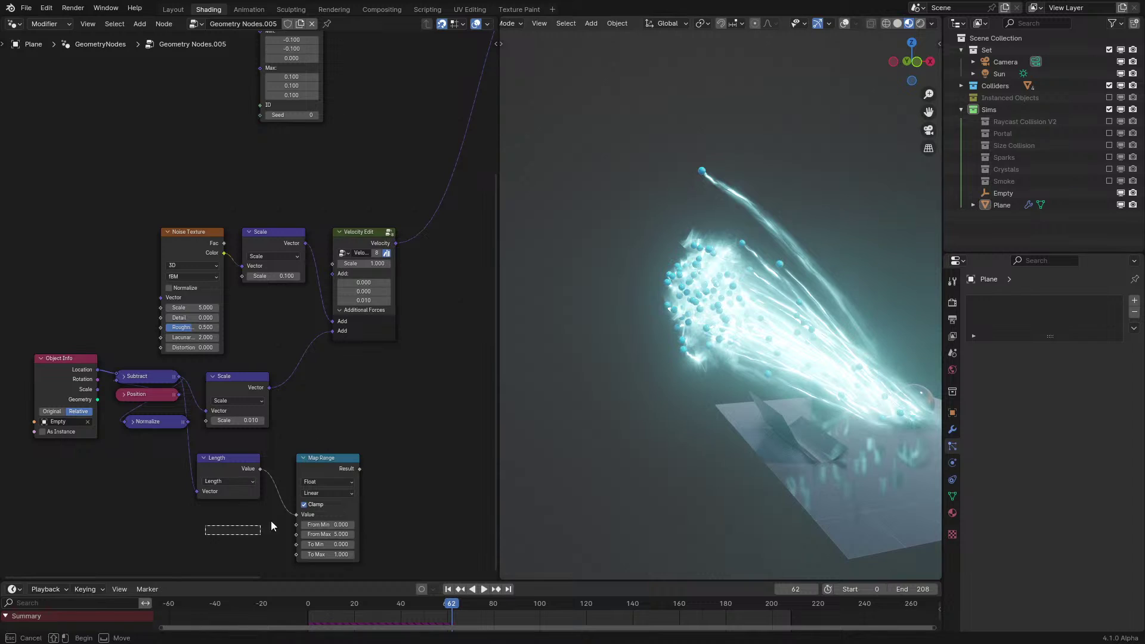
key(x)
click(224, 456)
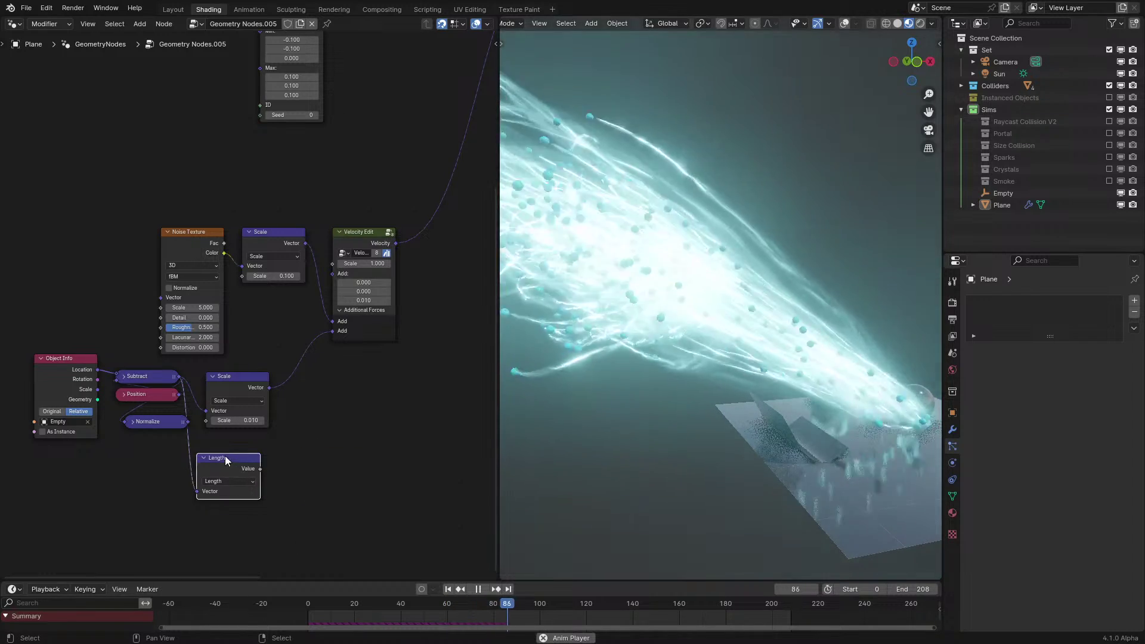
key(x)
Replay the simulation from frame 0, viewing the particles from a different angle, and pause it
click(312, 602)
middle_drag(682, 368, 610, 374)
scroll(621, 378, down, 3)
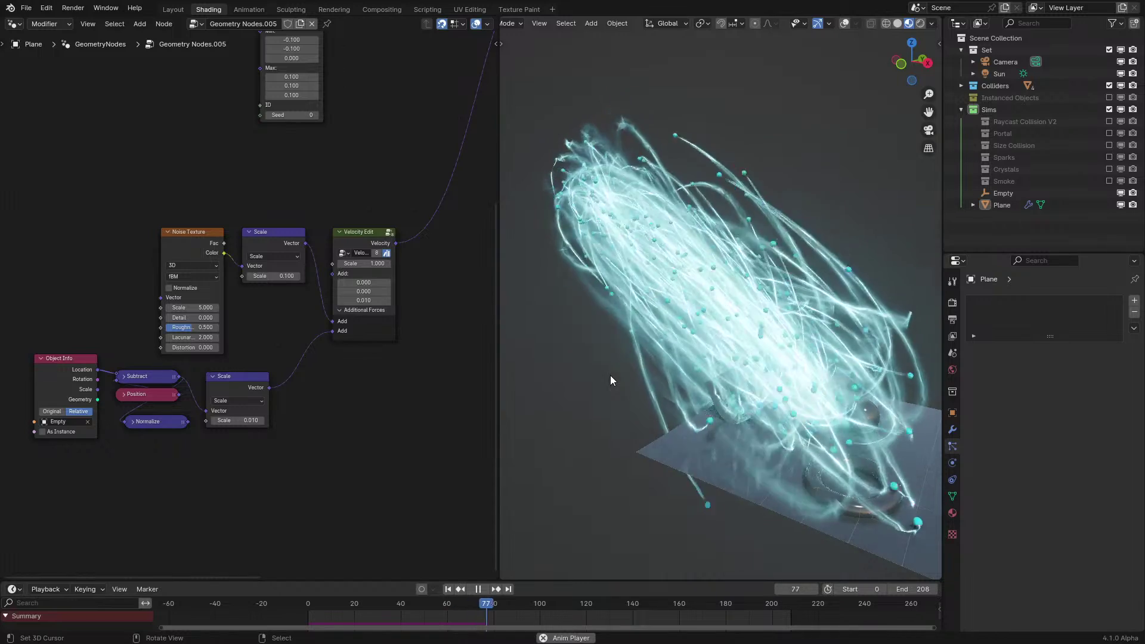
scroll(415, 214, down, 1)
key(space)
Disconnect Particle Instance from Join Geometry so only the trails are output, and replay the simulation from the start
scroll(415, 213, down, 4)
middle_drag(415, 202, 382, 341)
key(shift+Left)
key(space)
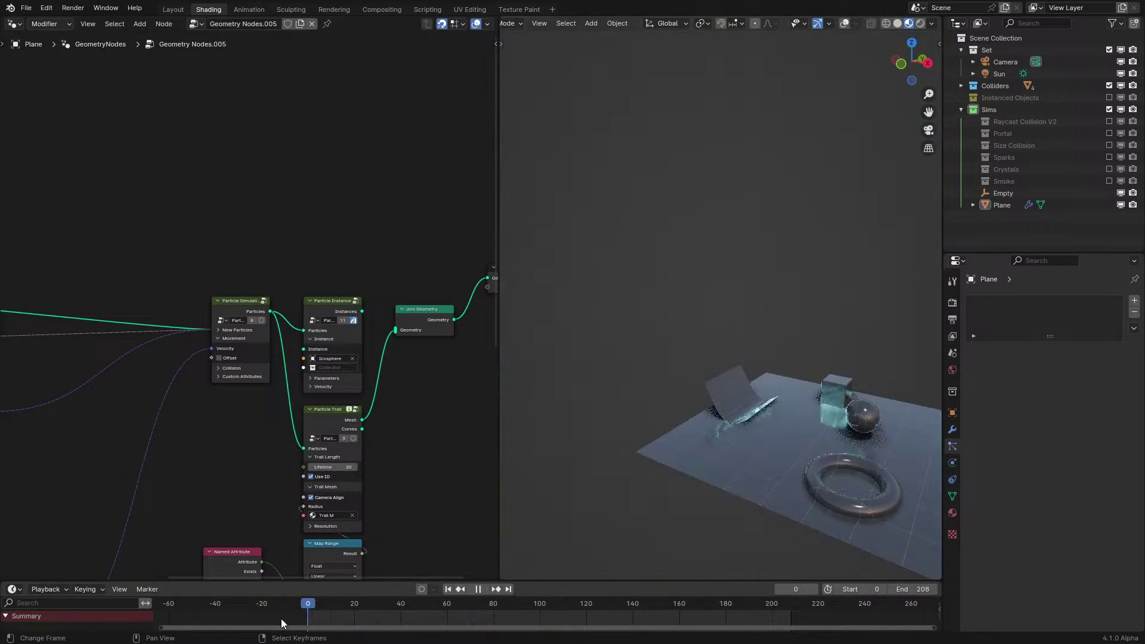
middle_drag(660, 429, 650, 367)
key(space)
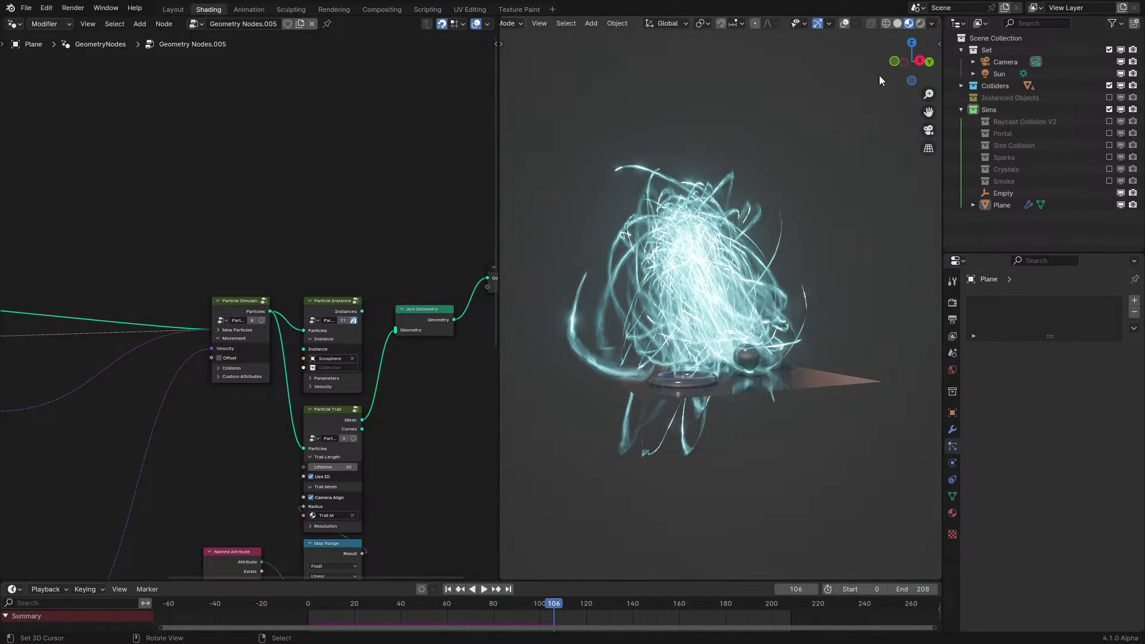
Turn on the viewport overlays and try to move the camera
middle_drag(739, 179, 762, 349)
click(667, 262)
key(g)
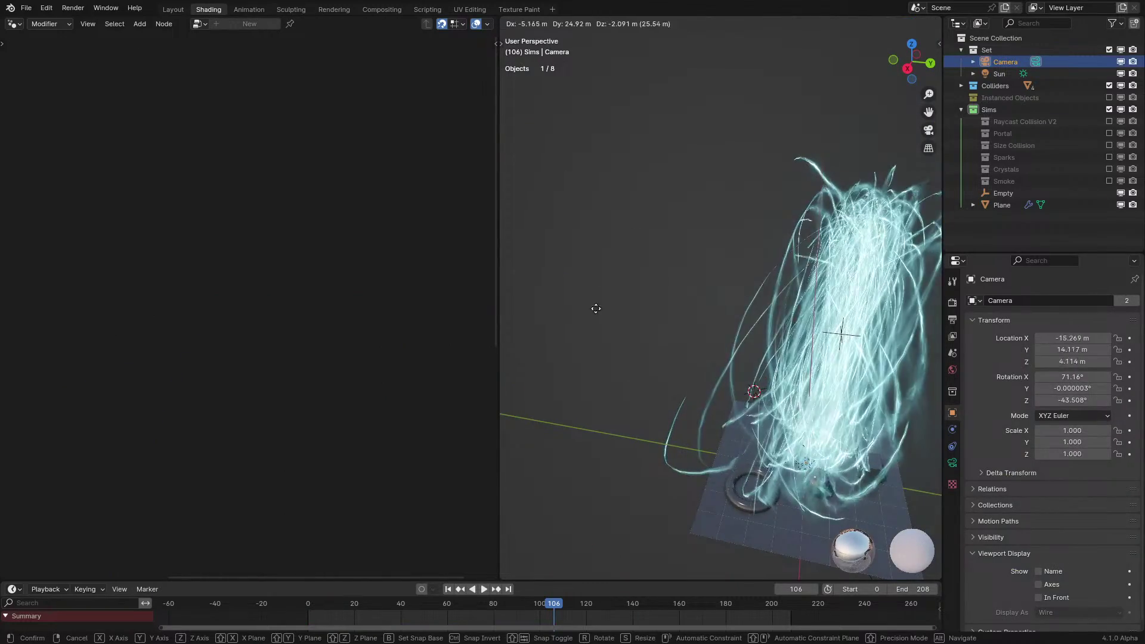
right_click(707, 356)
Select the Empty that attracts the particles and move it around while the simulation plays
key(space)
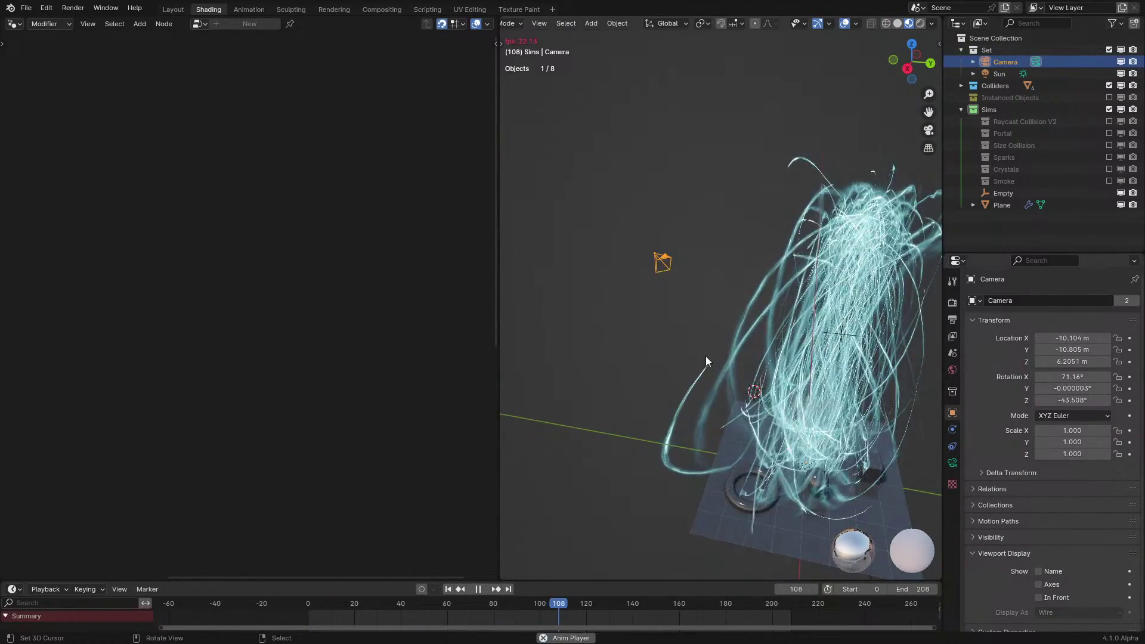
middle_drag(706, 357, 669, 360)
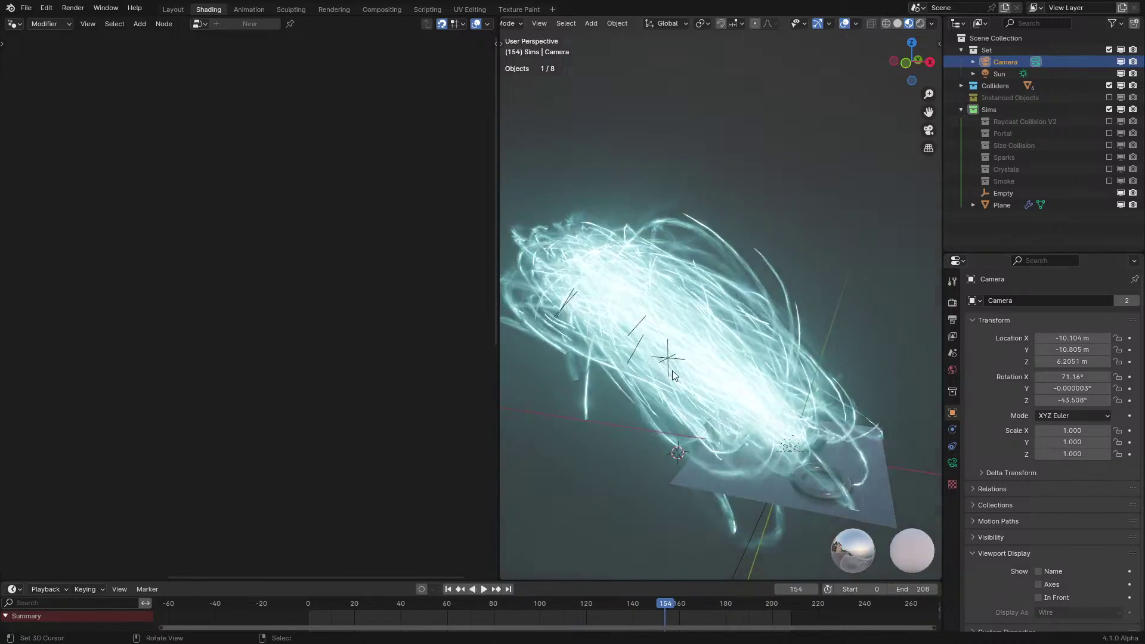
click(668, 360)
click(607, 316)
key(g)
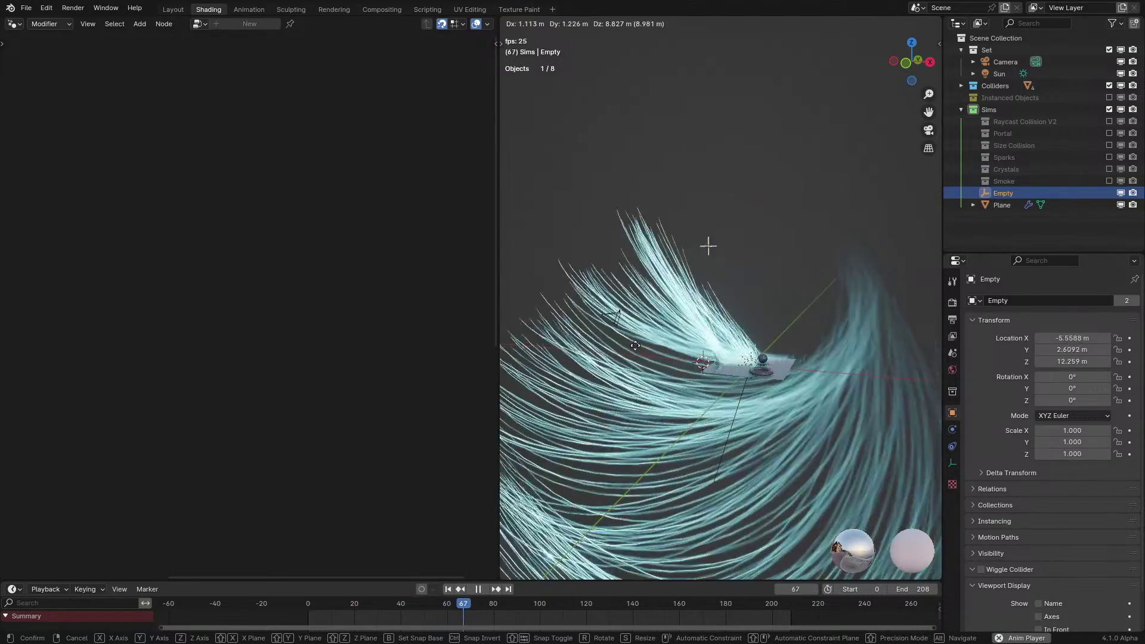
click(682, 427)
key(space)
Resume playback and move the Empty to about X 4.22 m, Y 4.96 m, Z 6.56 m
middle_drag(681, 427, 657, 367)
scroll(781, 410, down, 2)
scroll(779, 391, up, 2)
key(space)
key(space)
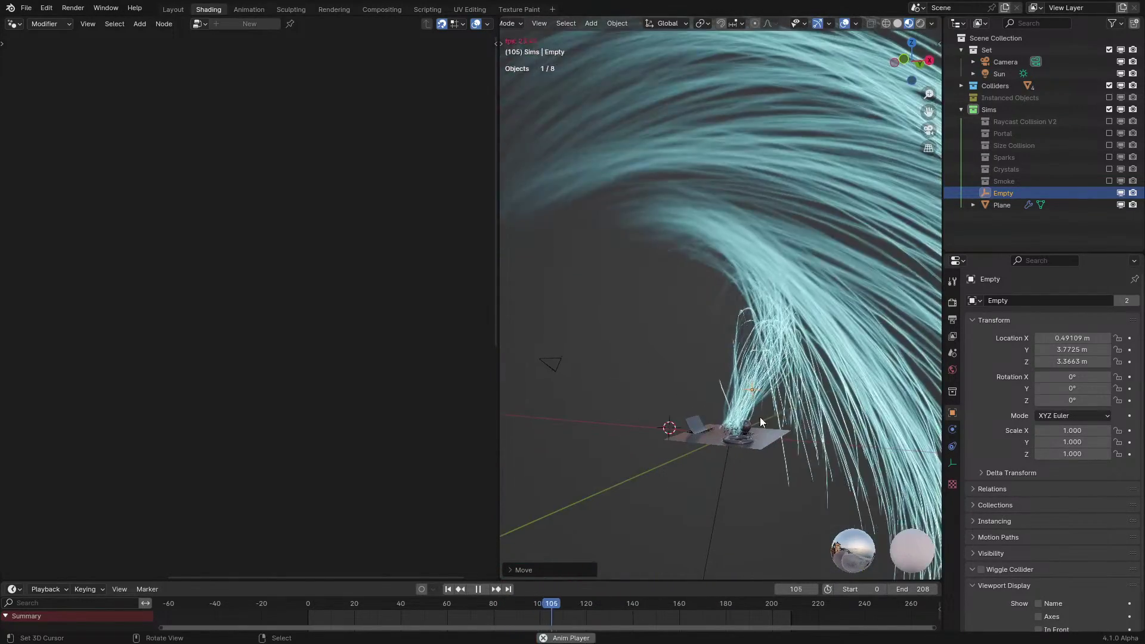
key(g)
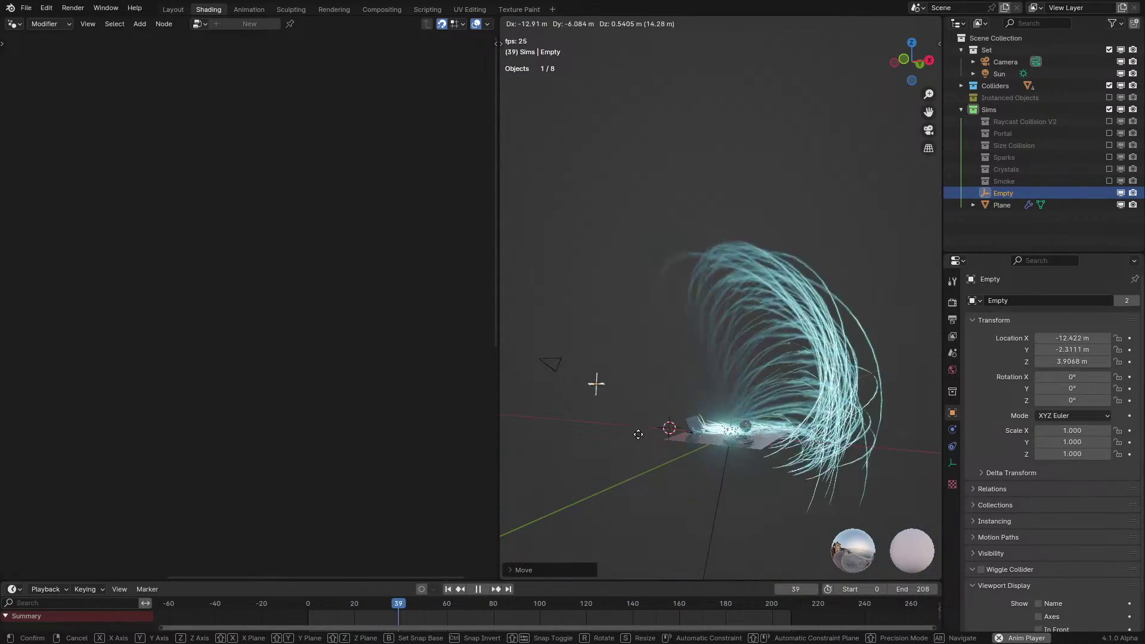
click(832, 417)
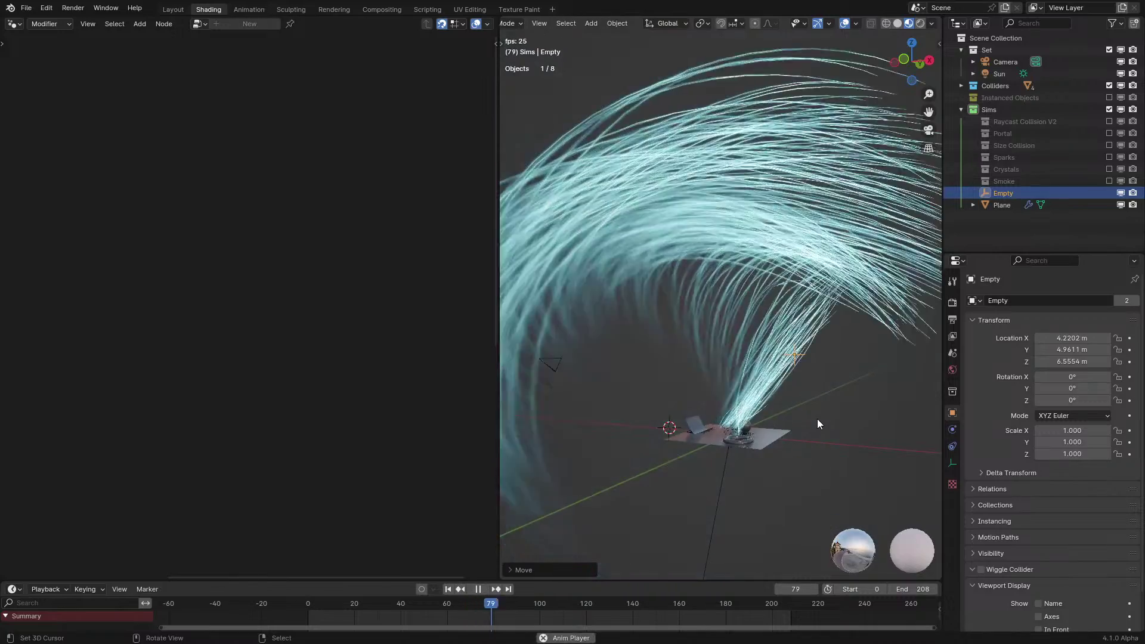
Move the Empty high above the plane to about X -2.70 m, Y 7.47 m, Z 13.85 m and watch the trails
key(g)
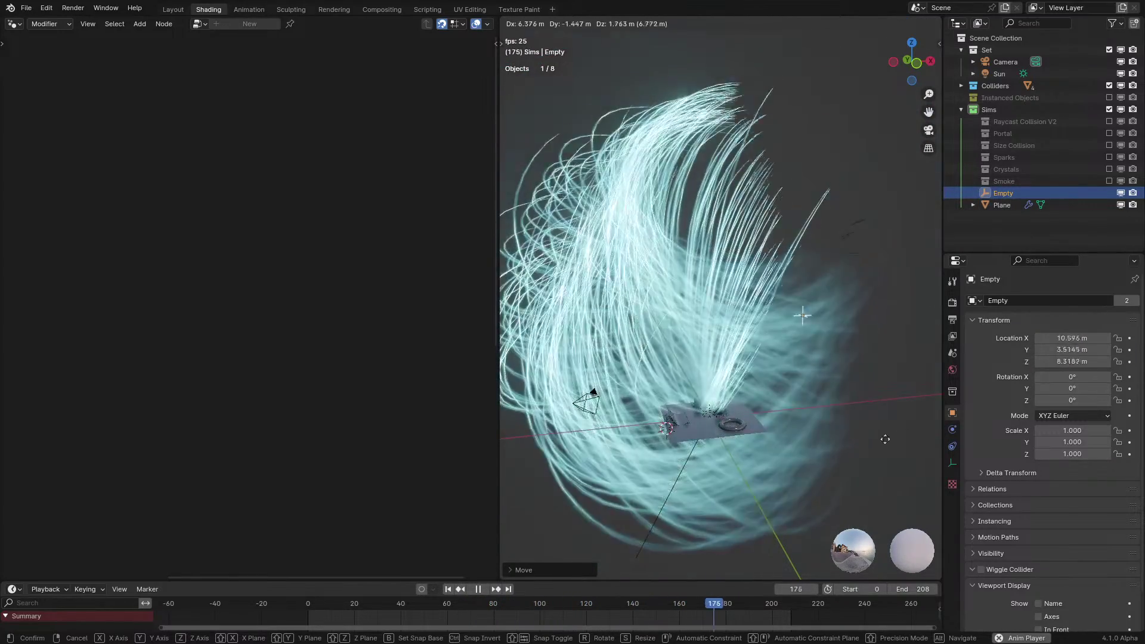
click(767, 377)
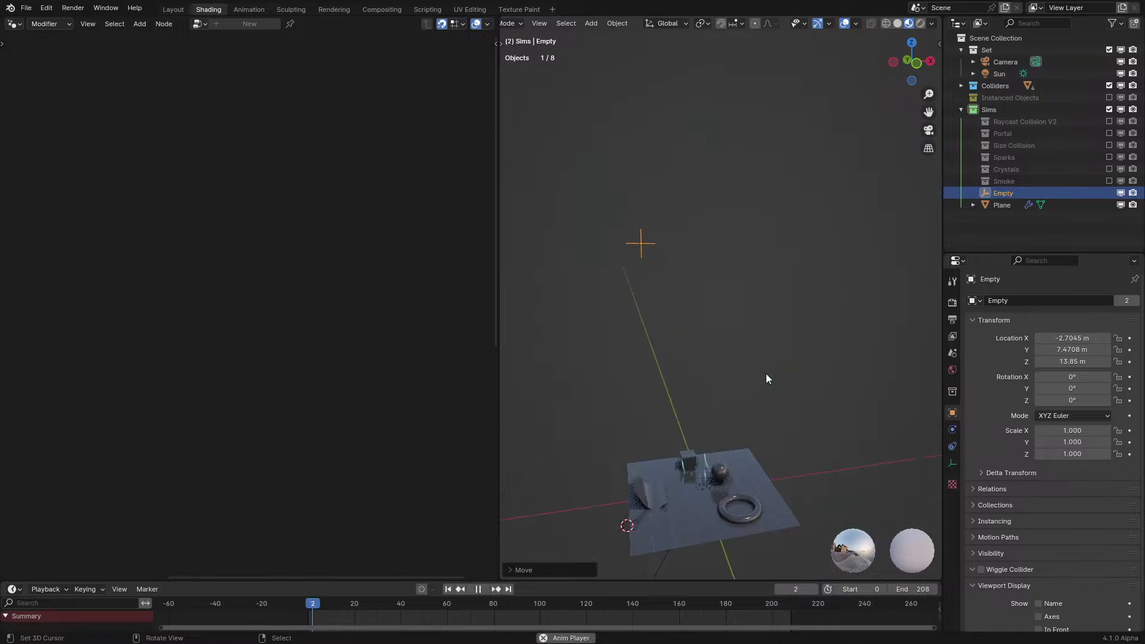
shift+middle_drag(743, 425, 768, 330)
scroll(761, 345, up, 2)
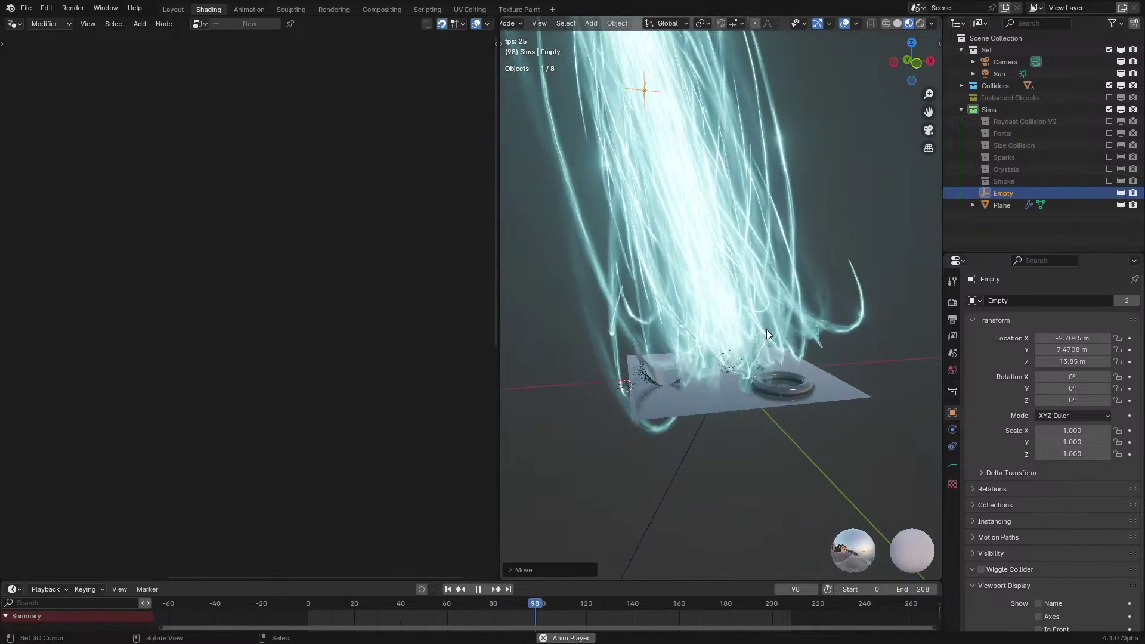
scroll(768, 329, up, 3)
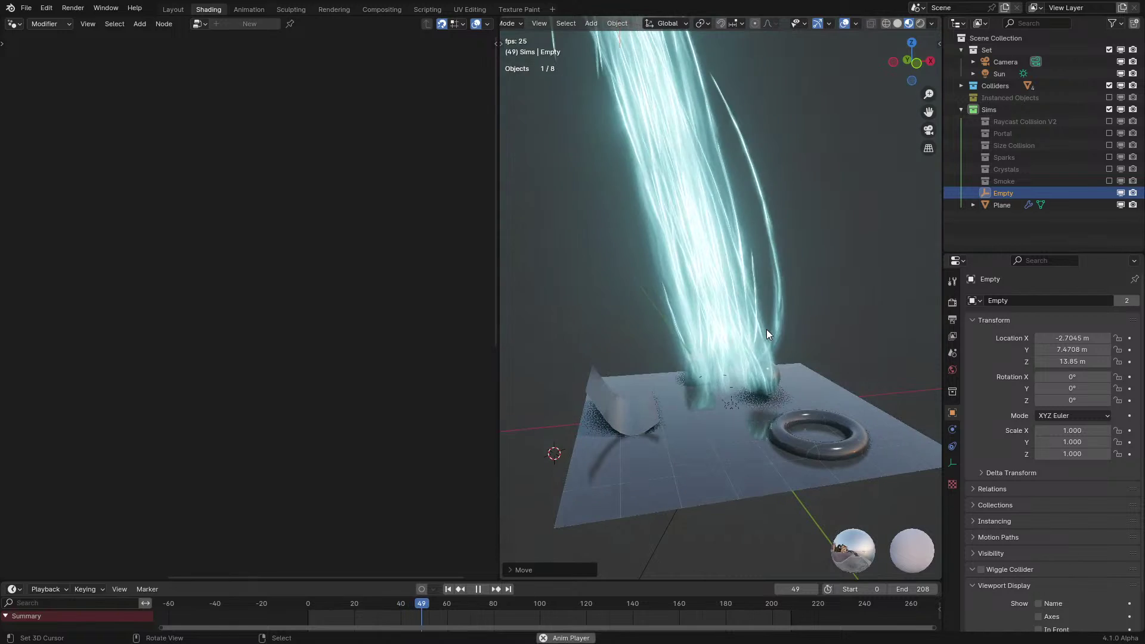
Pause the simulation and select the Plane to bring back its node tree
key(space)
scroll(767, 330, down, 2)
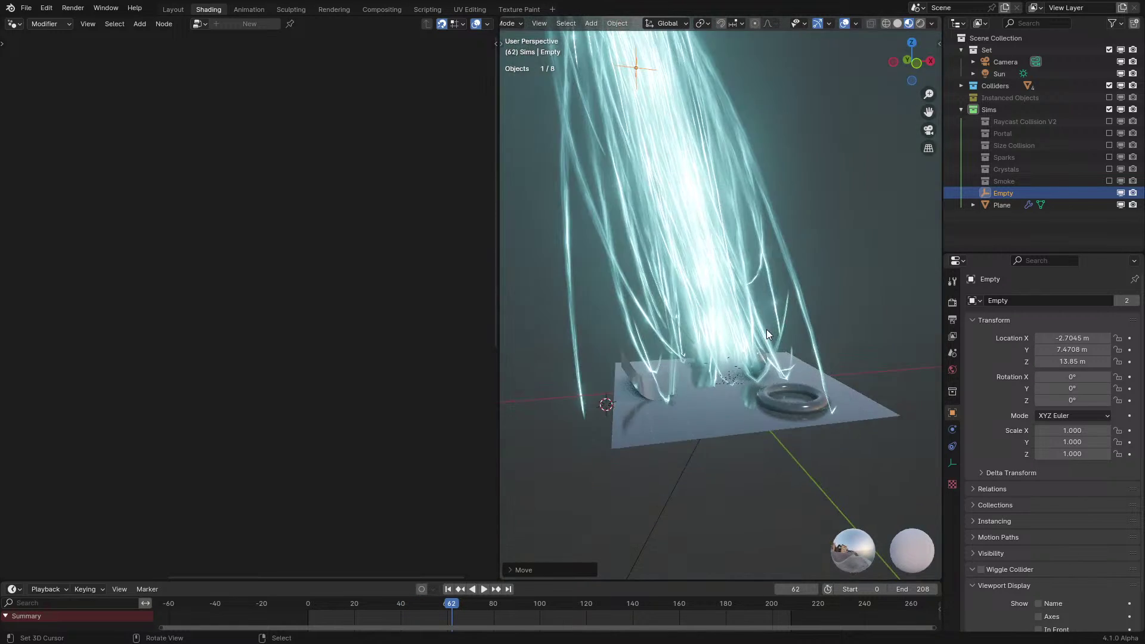
key(space)
key(space)
right_click(766, 329)
Examine the noise and Velocity Edit nodes in the maximized node editor and return to the split layout
middle_drag(82, 381, 387, 317)
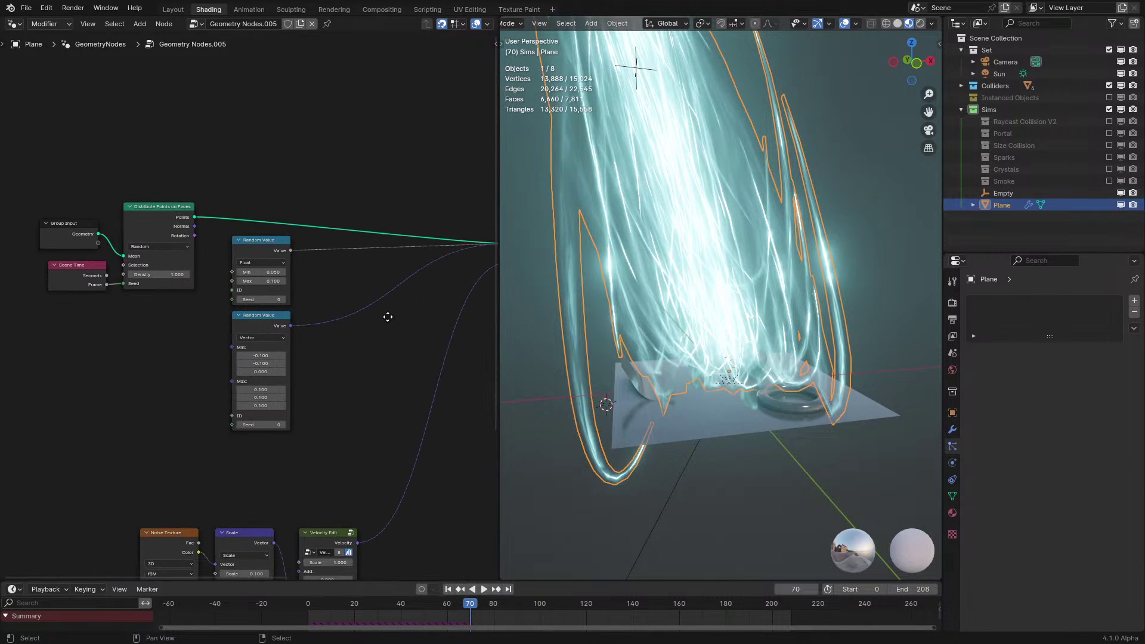
key(ctrl+space)
scroll(353, 442, up, 3)
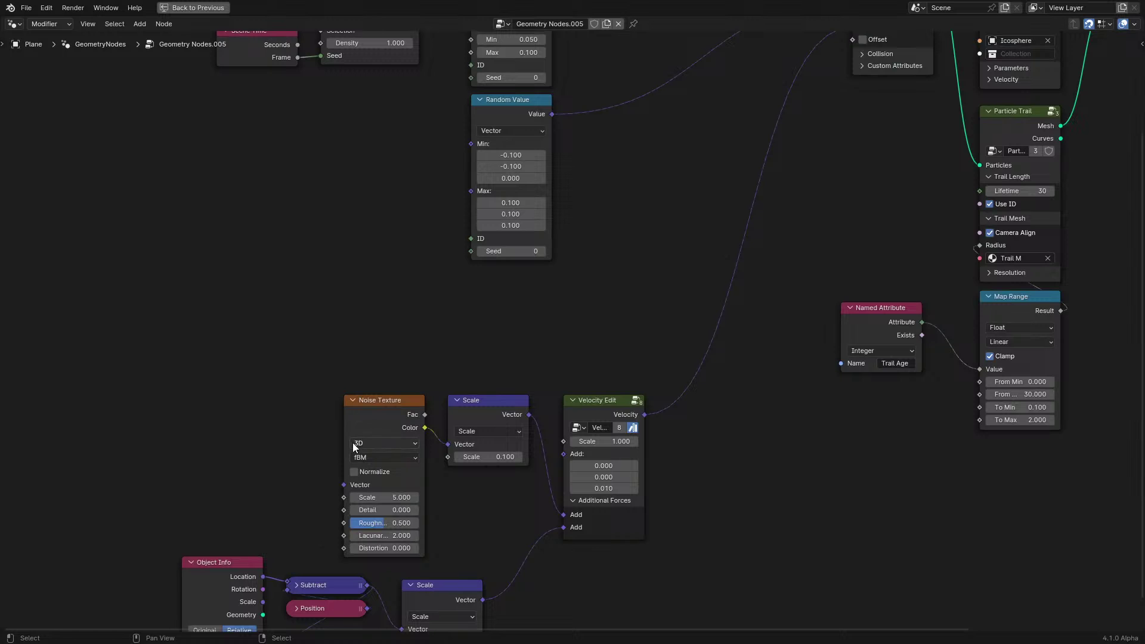
key(ctrl+space)
scroll(642, 352, up, 4)
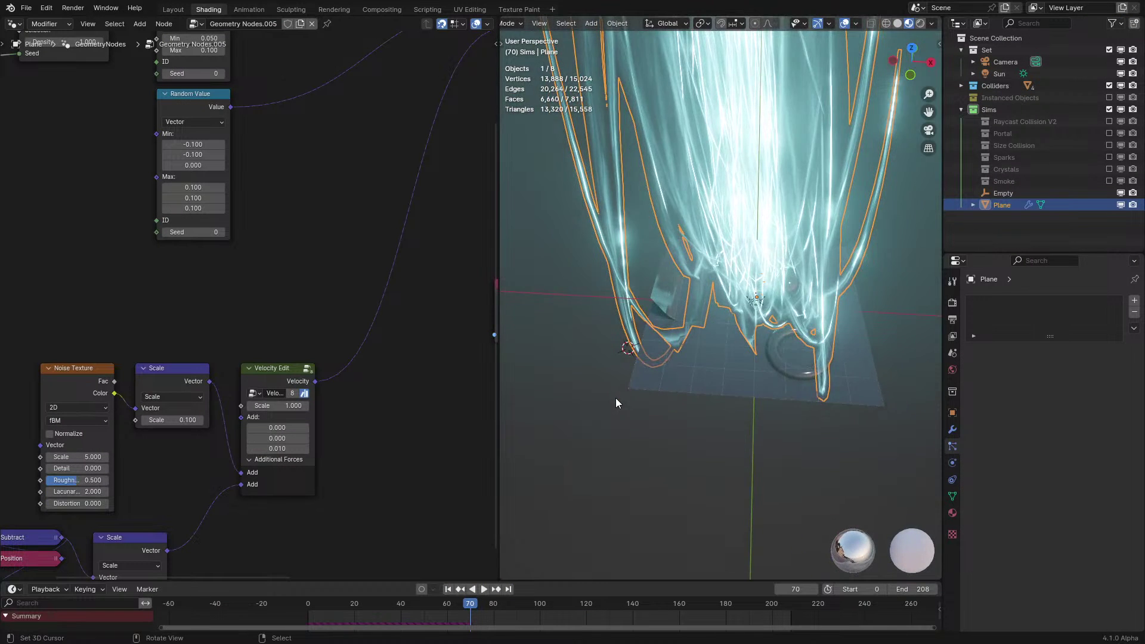
Switch the node editor to the shader editor and add a mesh plane with its own material beside the trails
scroll(615, 398, down, 4)
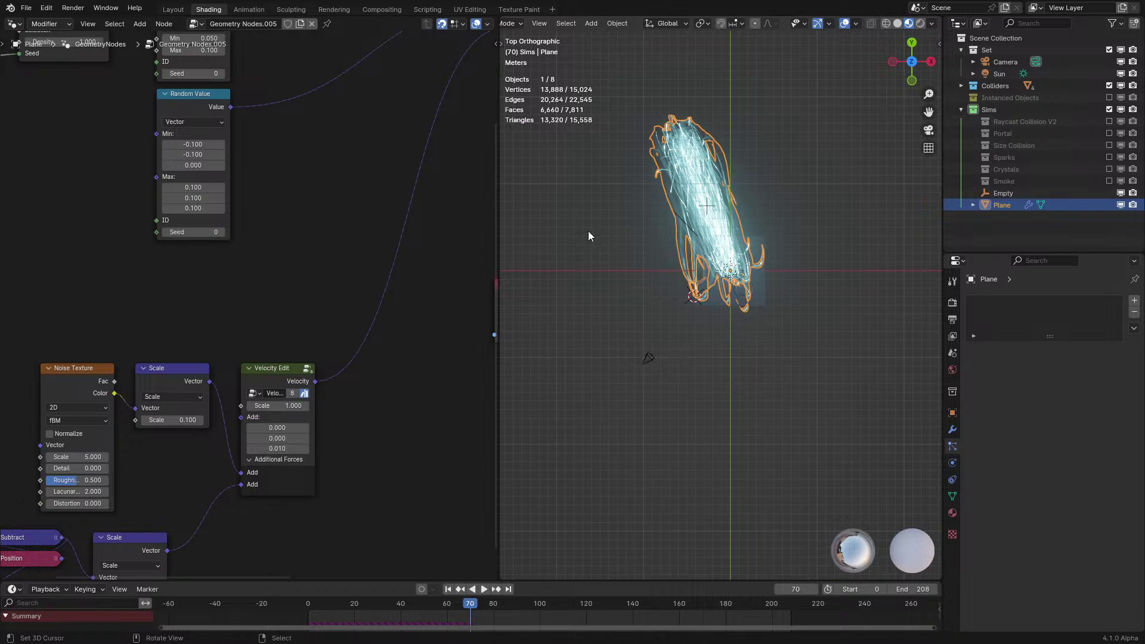
click(42, 134)
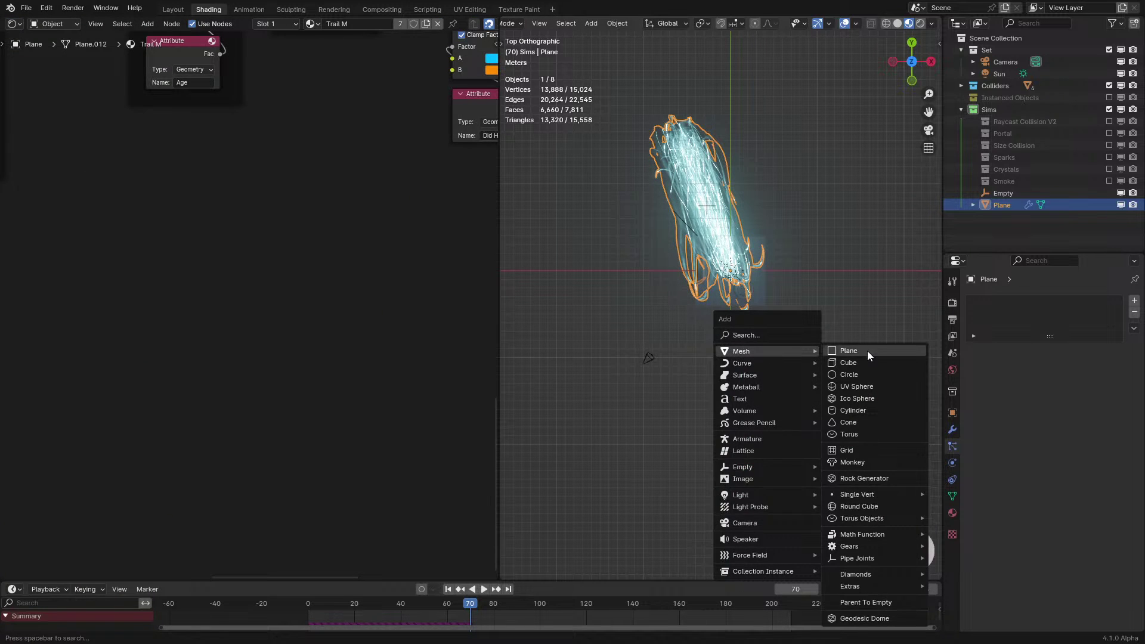
click(867, 351)
key(alt+g)
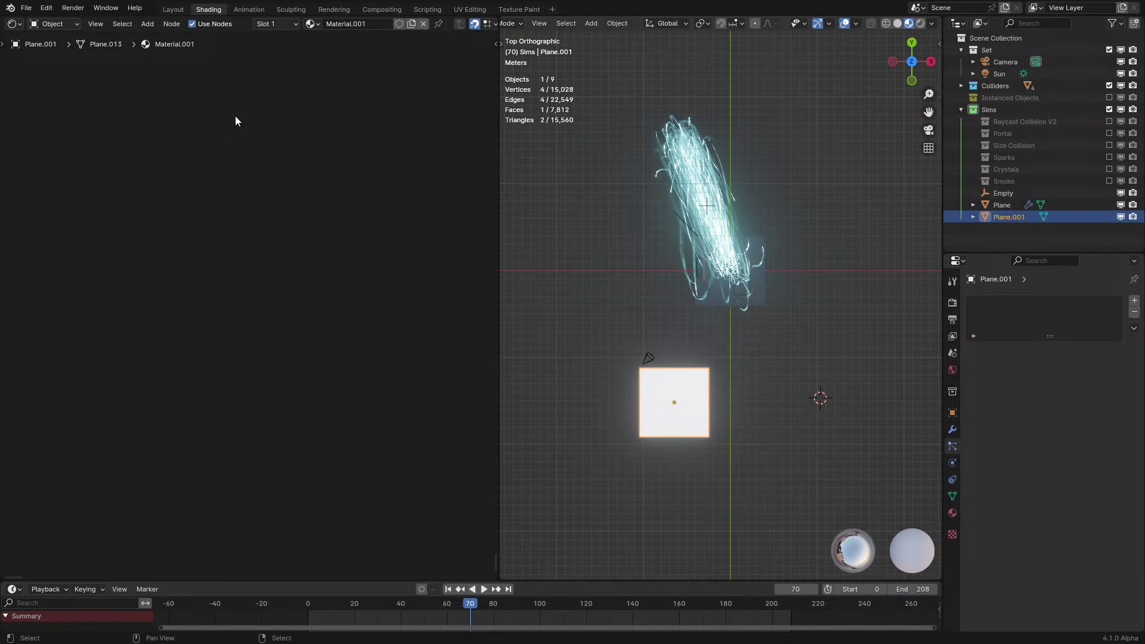
Add a Noise Texture node to the new plane's material and preview its Fac output on the plane
key(Home)
middle_drag(133, 289, 421, 287)
key(shift+a)
click(258, 263)
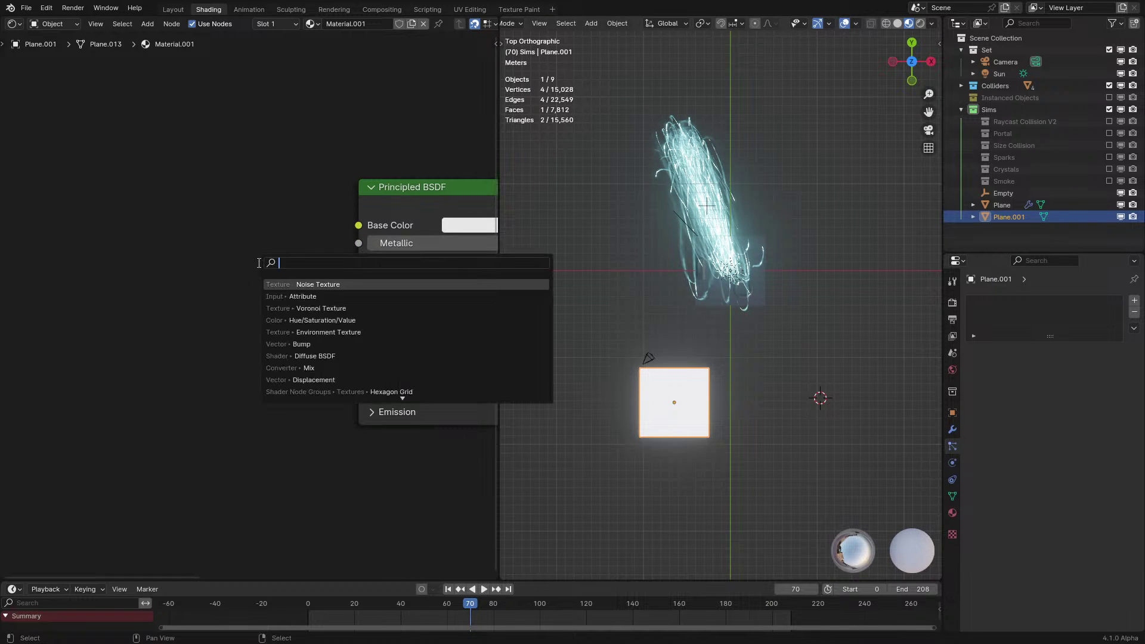
text(noi)
click(305, 283)
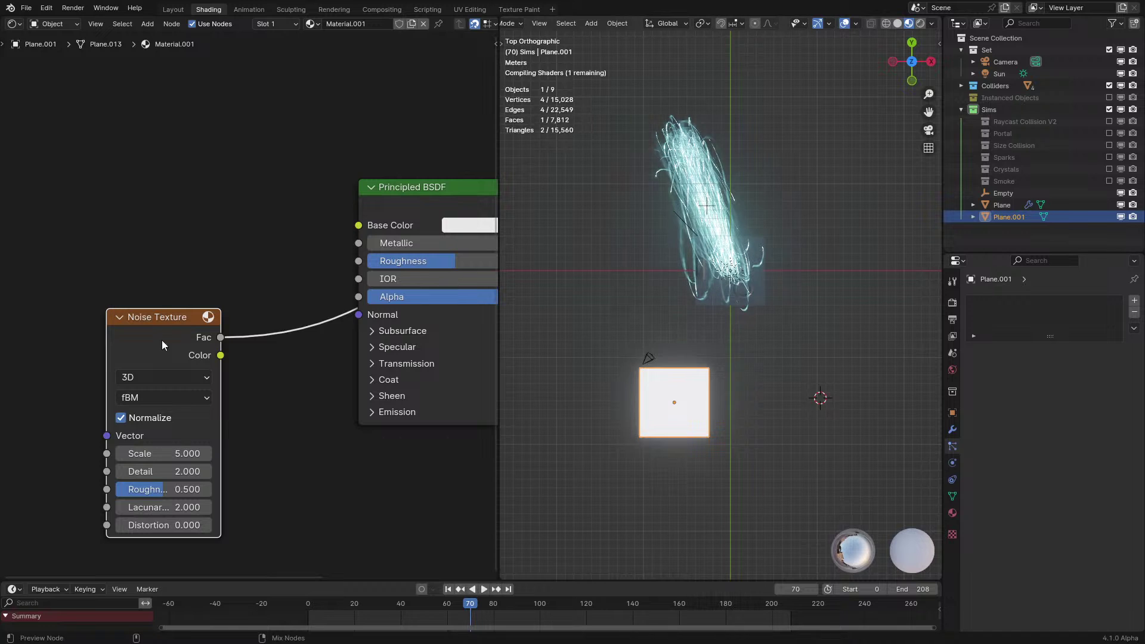
Connect a Geometry node's Position to the Noise Texture's Vector and set the noise to 2D
middle_drag(109, 366, 257, 324)
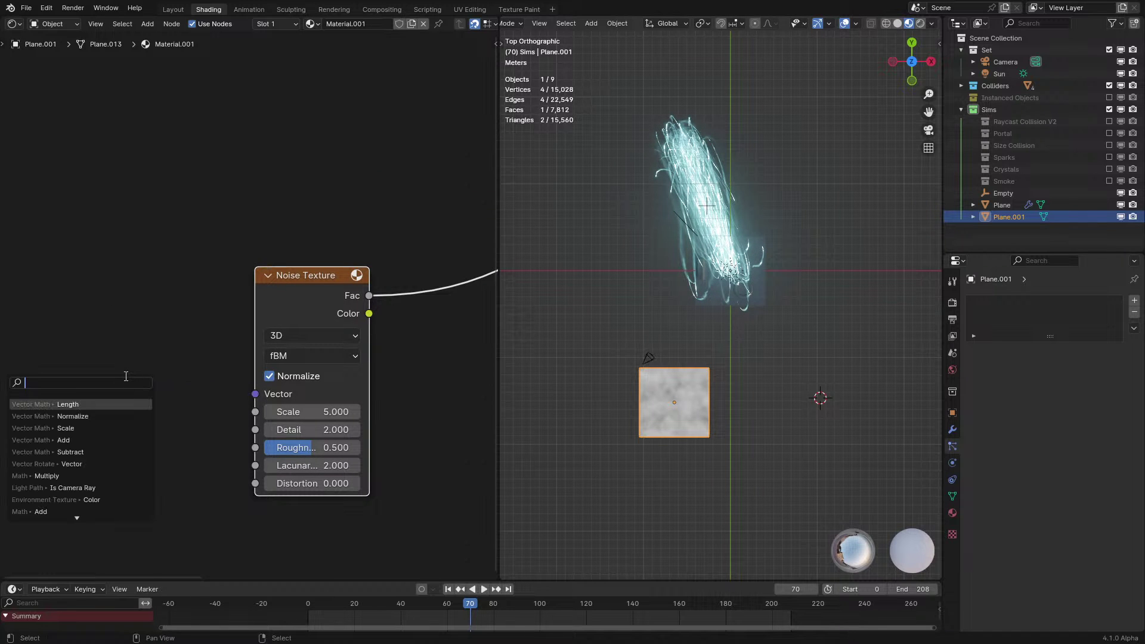
key(Return)
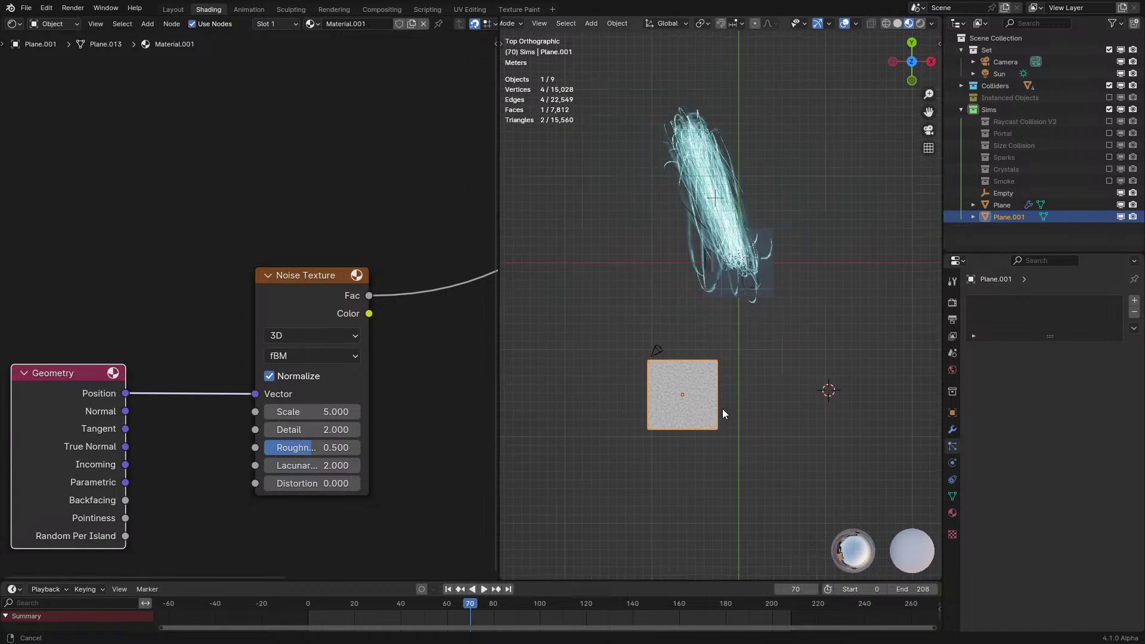
ctrl+scroll(324, 333, up, 1)
scroll(767, 427, up, 5)
middle_drag(767, 428, 761, 382)
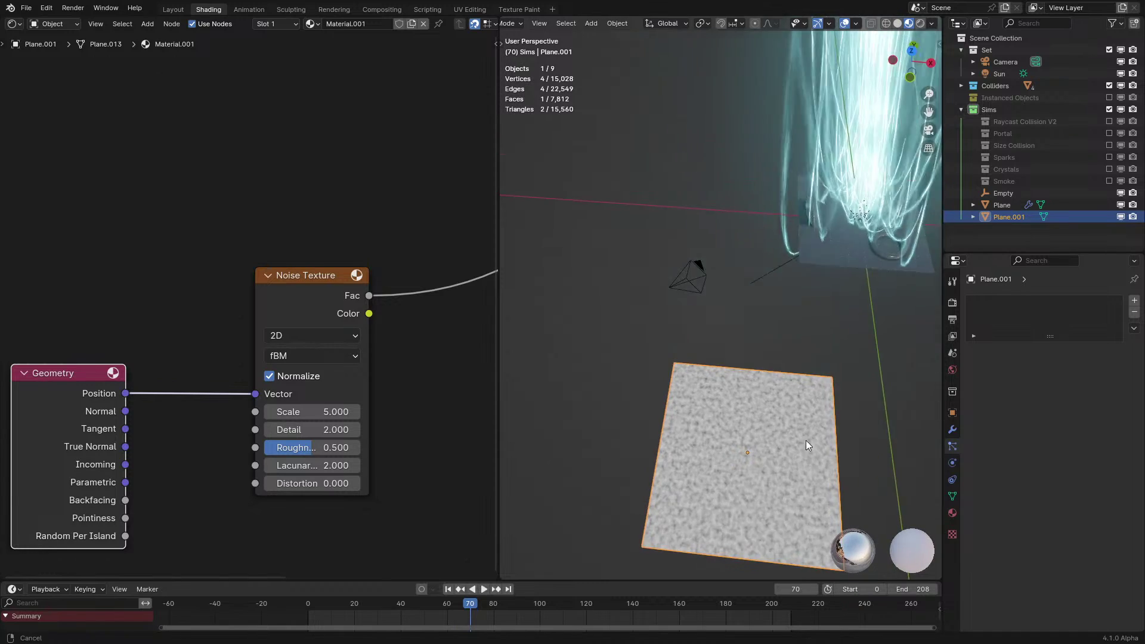
Scale the new plane's face up to several times its size in Edit Mode and view the noise across it
shift+middle_drag(807, 440, 774, 315)
key(Tab)
key(s)
click(839, 455)
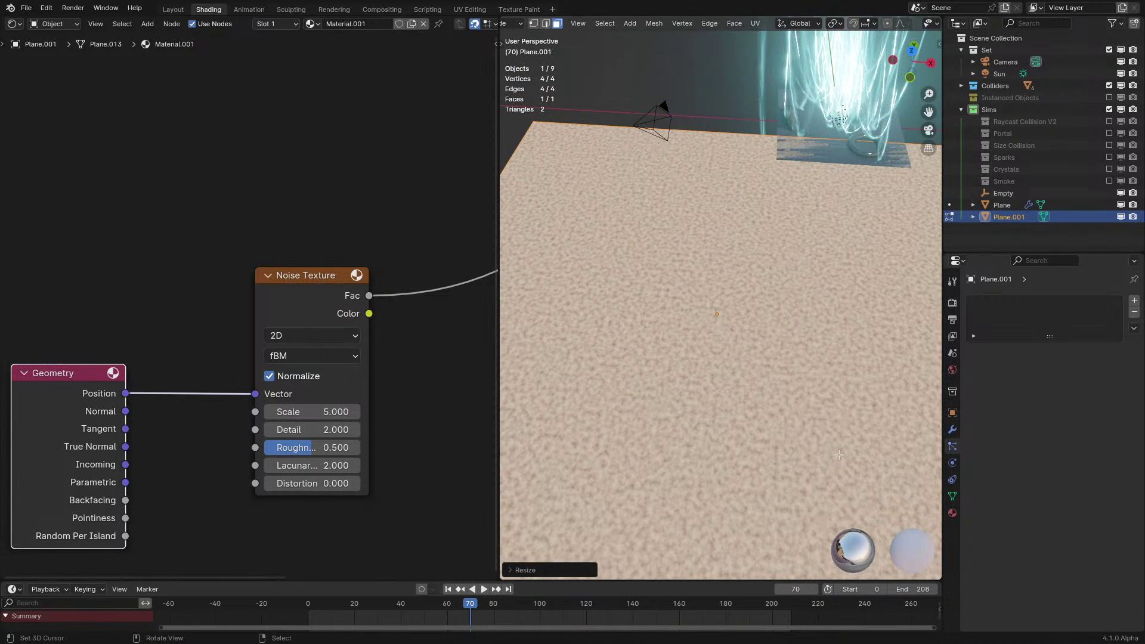
scroll(839, 455, down, 3)
middle_drag(839, 455, 773, 394)
scroll(773, 394, up, 3)
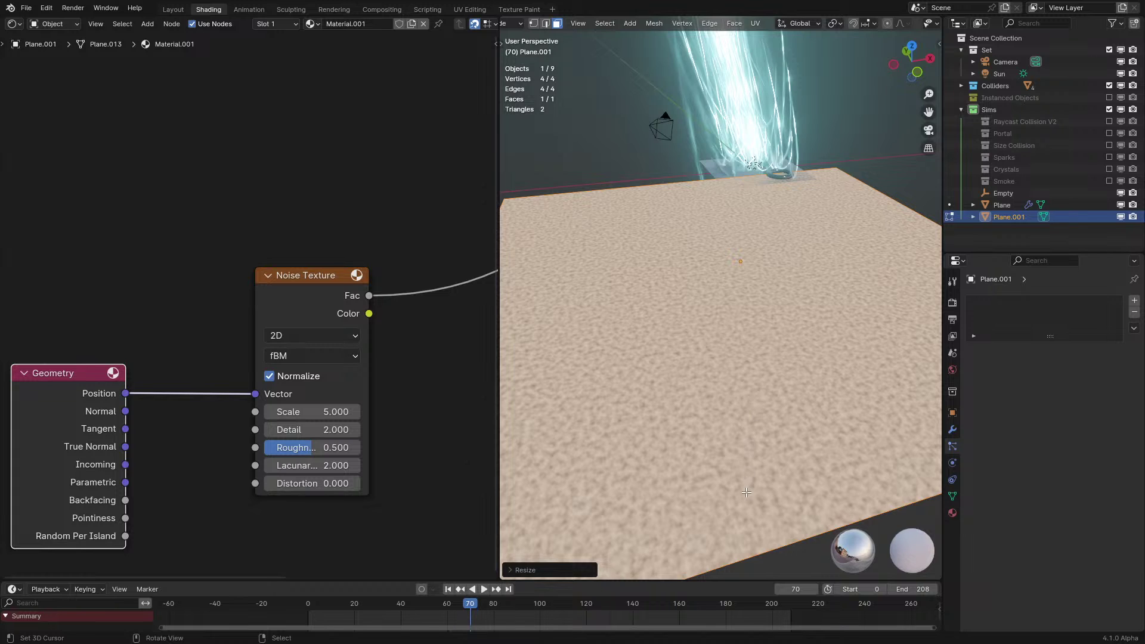
Extrude the enlarged plane into a thick block and inspect the 2D noise on its side faces
scroll(747, 492, down, 3)
key(e)
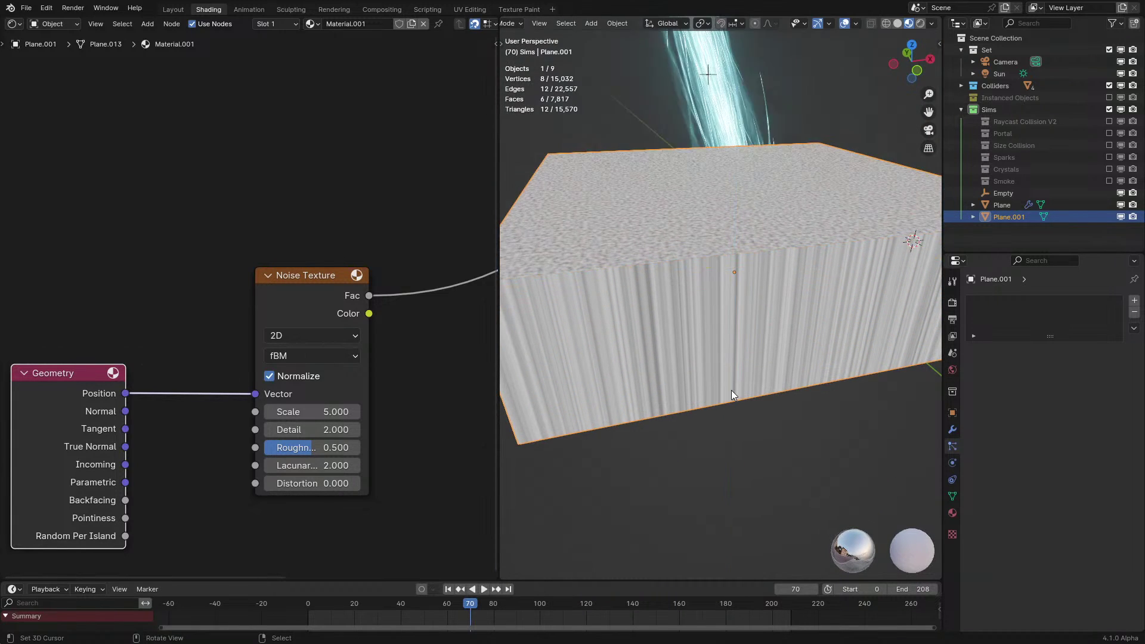
middle_drag(732, 390, 771, 406)
scroll(771, 215, up, 2)
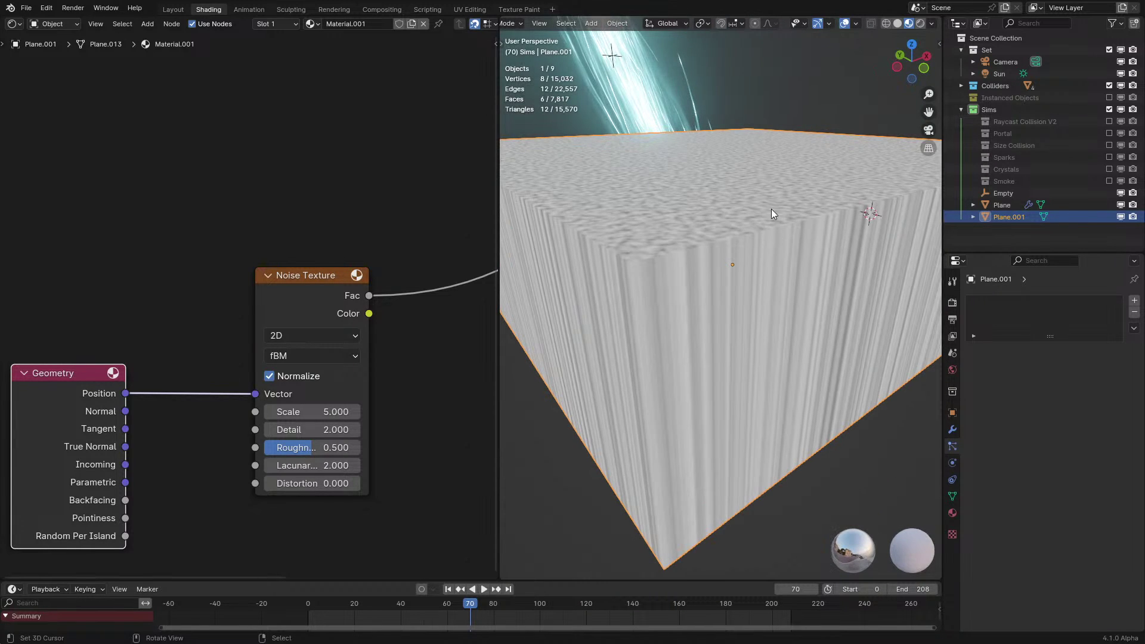
scroll(768, 422, down, 3)
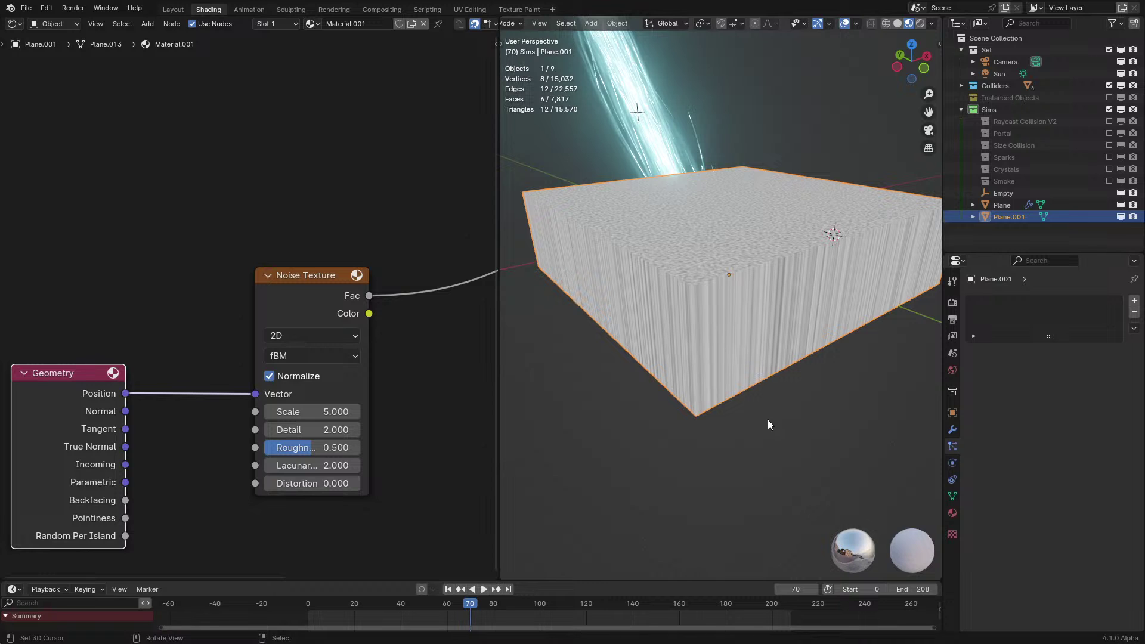
Change the Noise Texture to 3D and set its Scale to 2
click(319, 412)
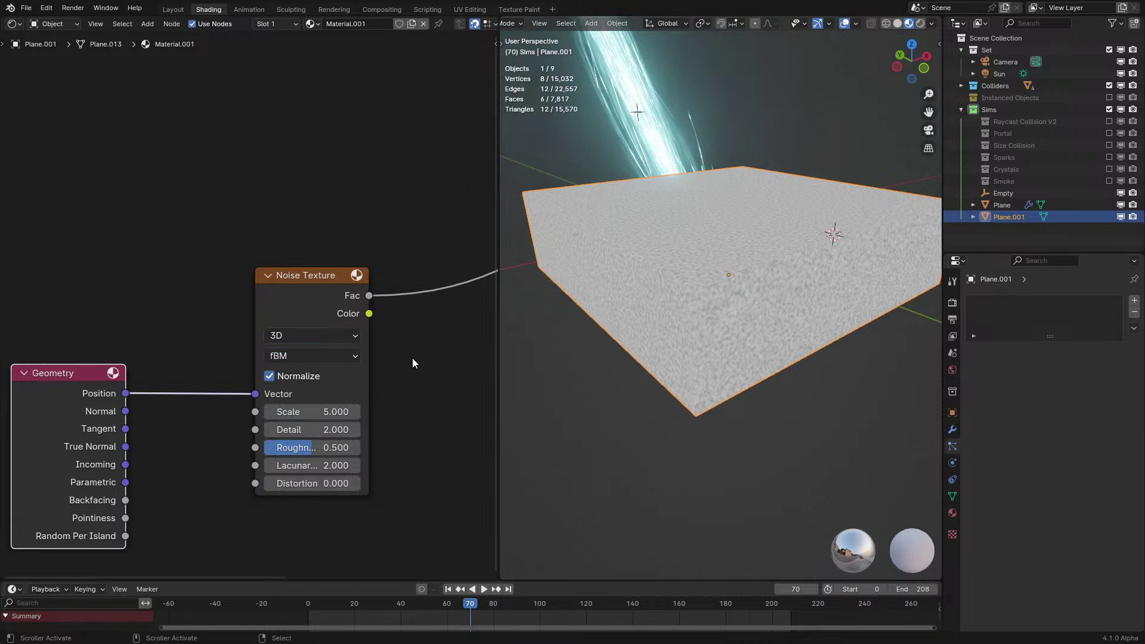
shift+middle_drag(709, 385, 749, 403)
text(2)
key(Return)
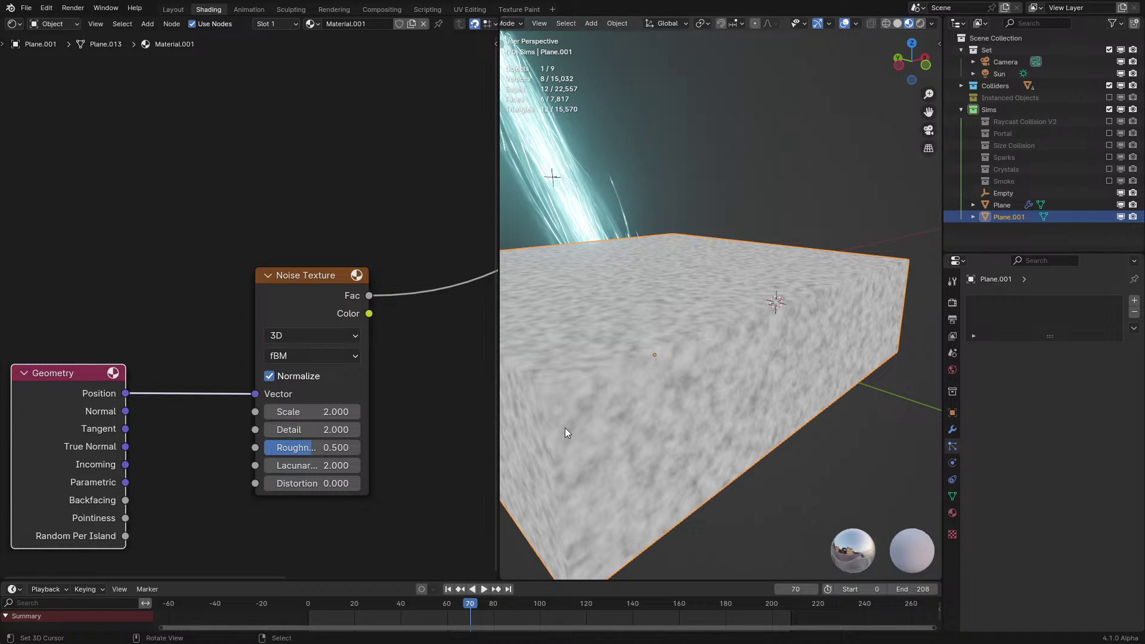
Change the Noise Texture to 4D and vary its W value to watch the pattern evolve on the block
click(299, 428)
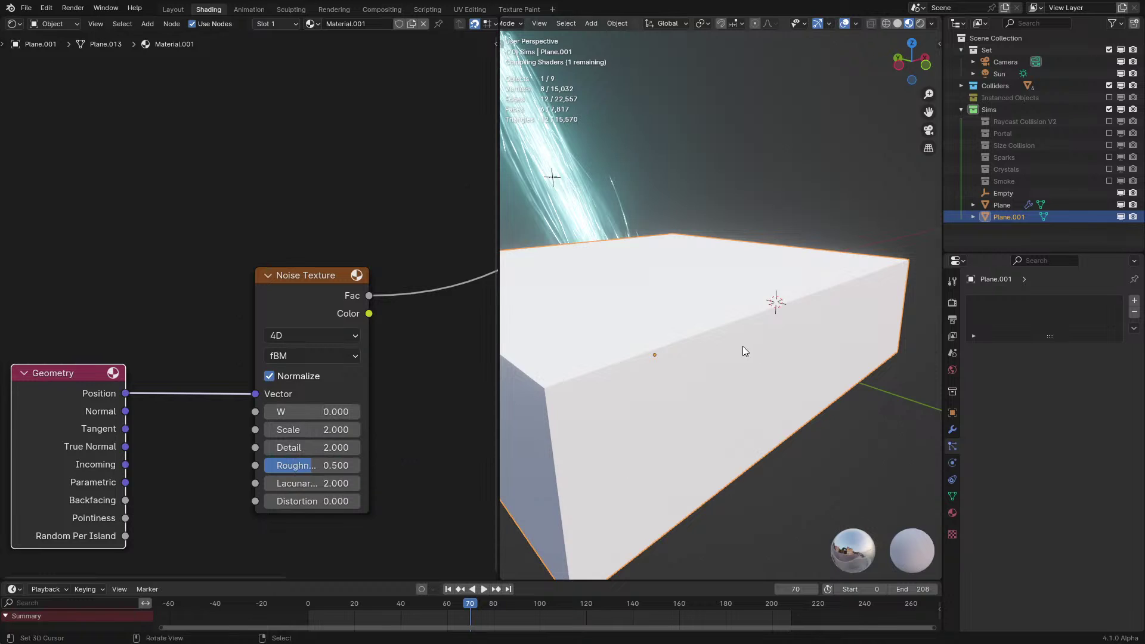
shift+middle_drag(743, 346, 781, 348)
drag(319, 416, 339, 416)
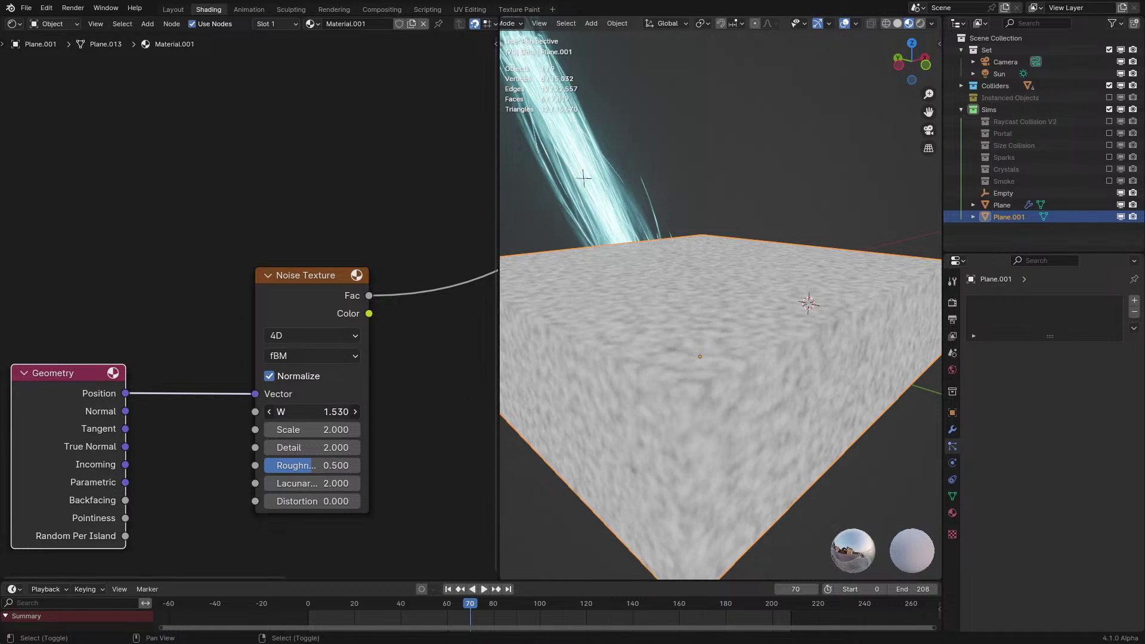
right_click(319, 416)
middle_drag(735, 425, 768, 432)
drag(319, 411, 377, 412)
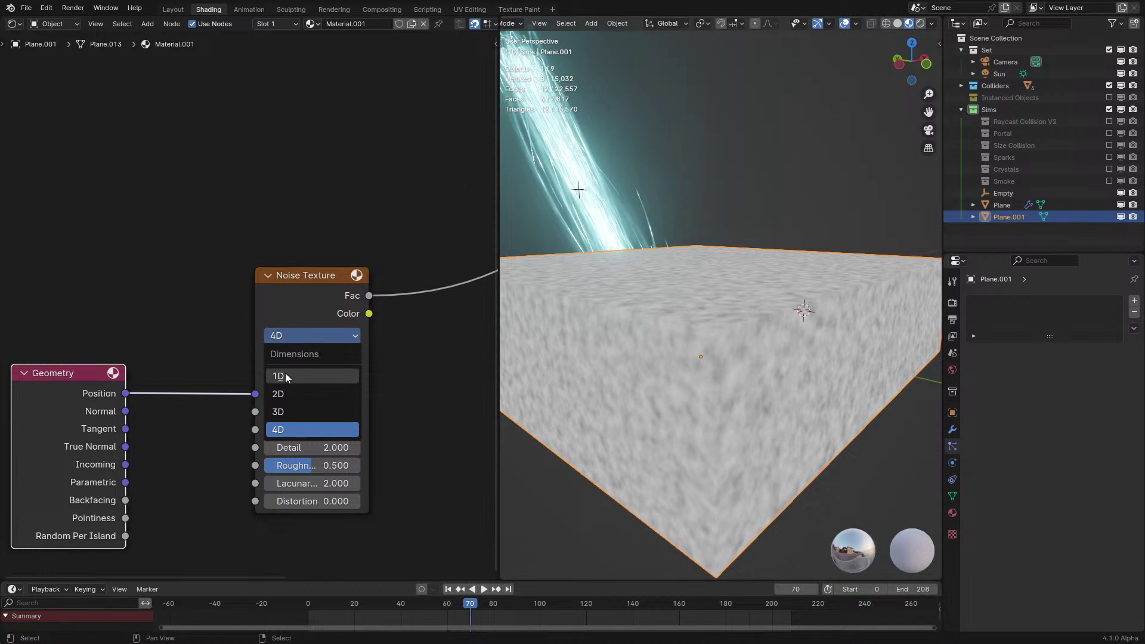
Change the Noise Texture to 1D, drive W with the X output of a Separate XYZ node, and test different Scale values
click(285, 376)
middle_drag(770, 302, 770, 342)
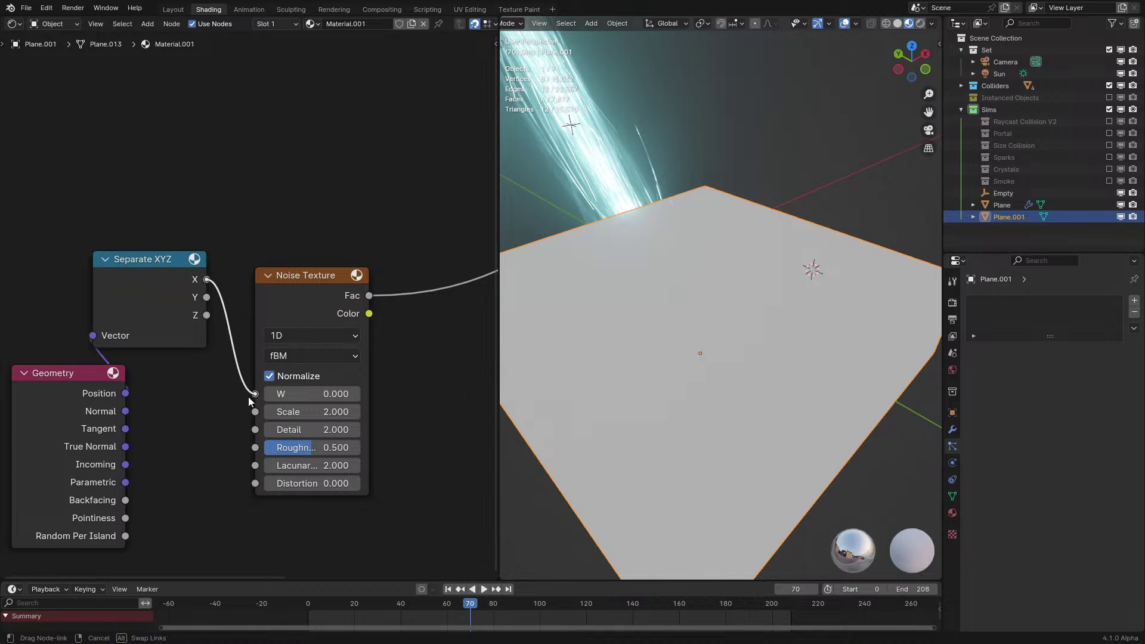
drag(248, 396, 255, 394)
middle_drag(768, 348, 663, 357)
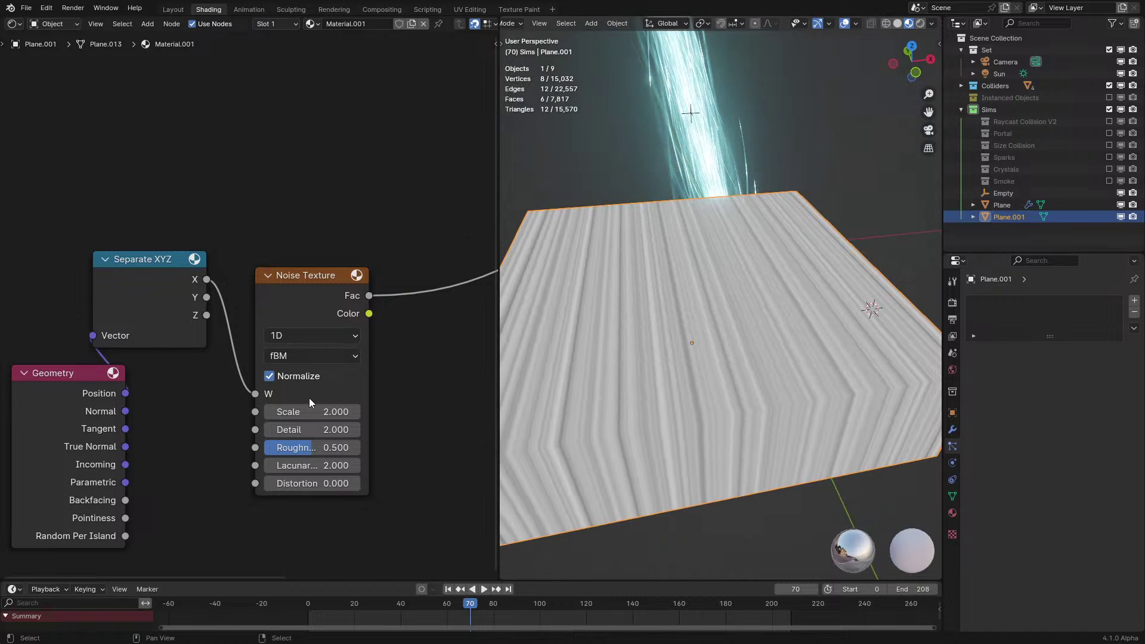
drag(310, 411, 343, 411)
right_click(310, 412)
Delete the Geometry, Separate XYZ and Noise Texture nodes, and delete the demonstration block from the scene
scroll(271, 430, down, 5)
drag(98, 494, 316, 256)
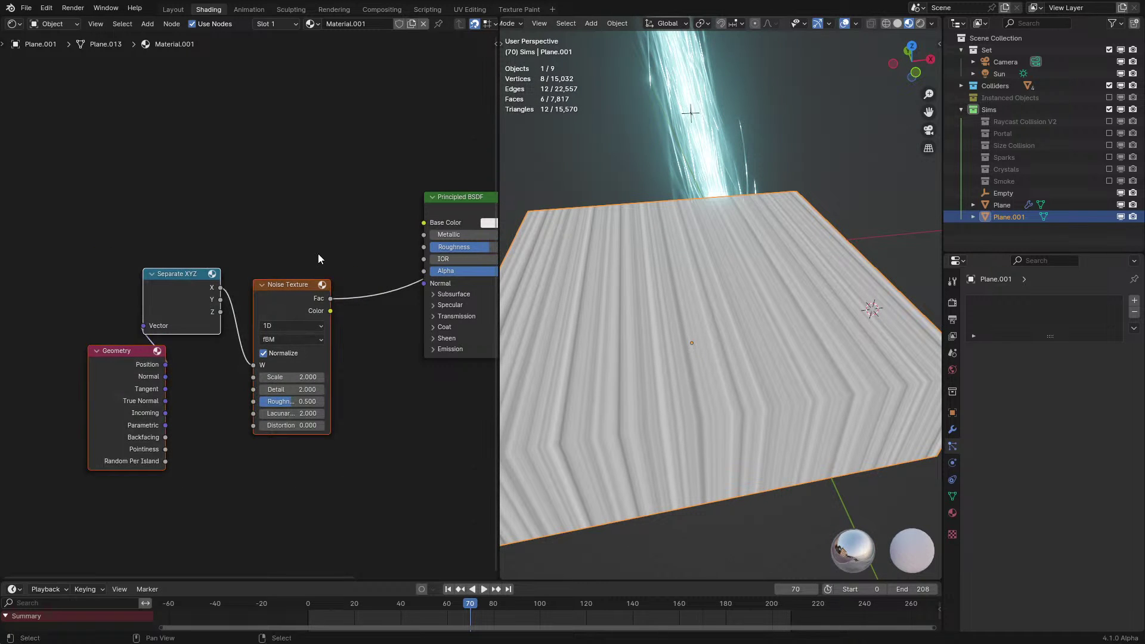
key(x)
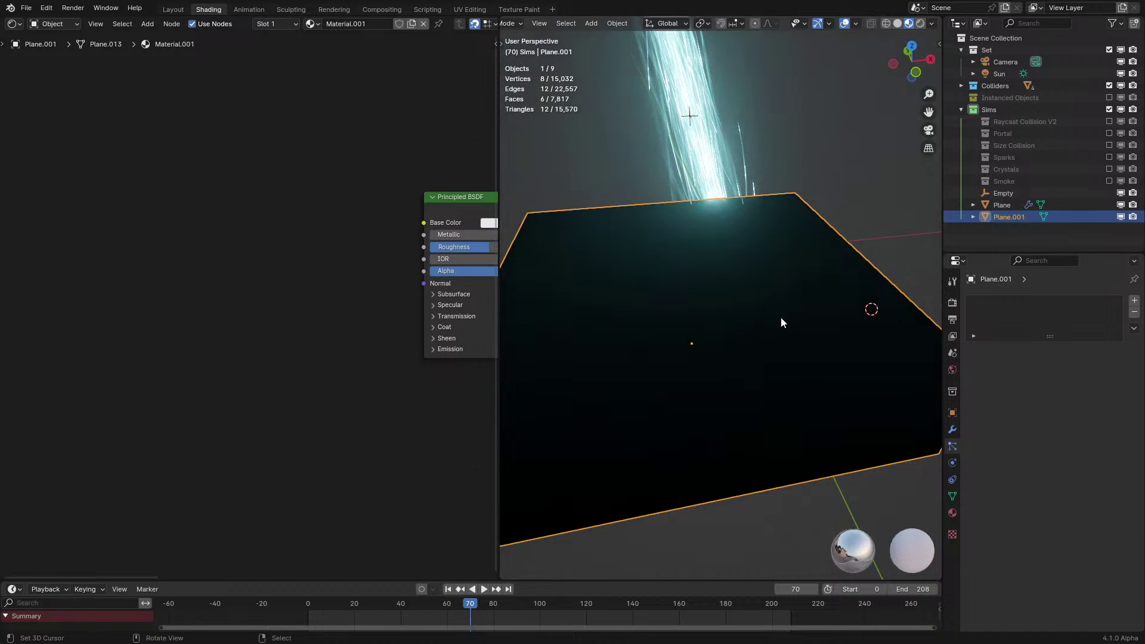
key(Delete)
middle_drag(616, 294, 651, 298)
scroll(758, 309, up, 2)
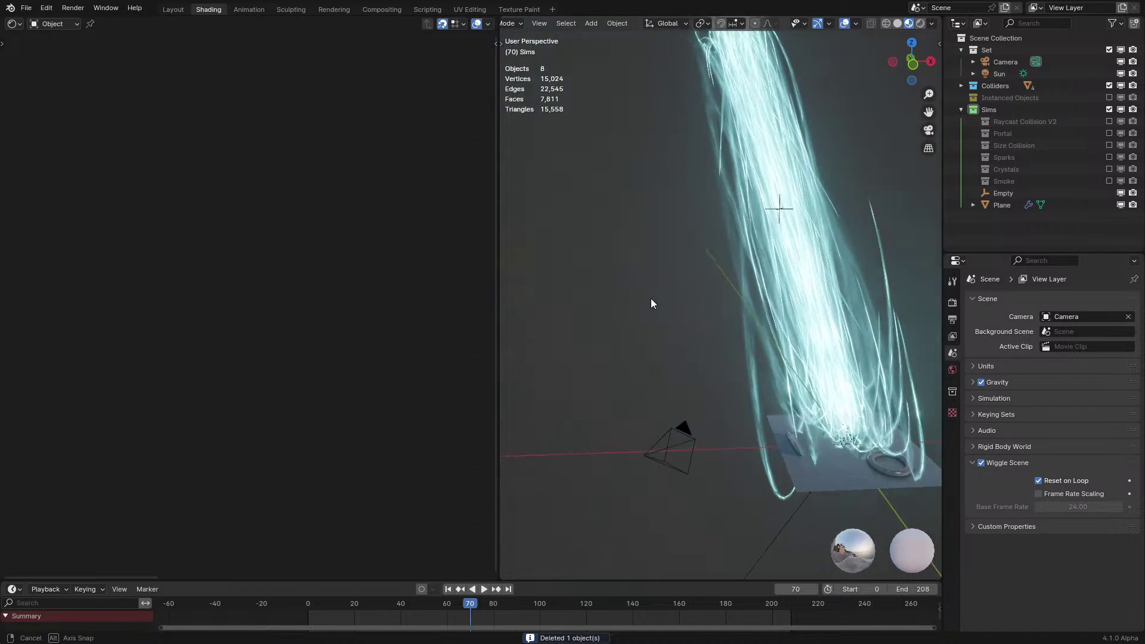
Select the trail-emitting Plane, play the simulation with viewport overlays hidden, and watch the trails from several angles
right_click(835, 260)
middle_drag(835, 260, 635, 282)
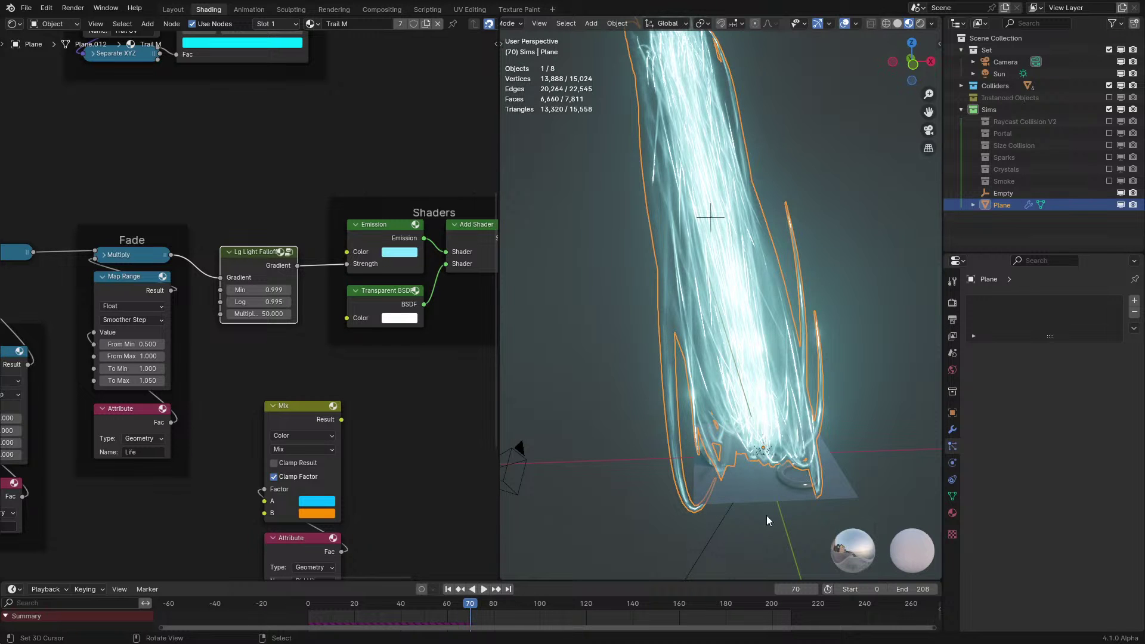
key(space)
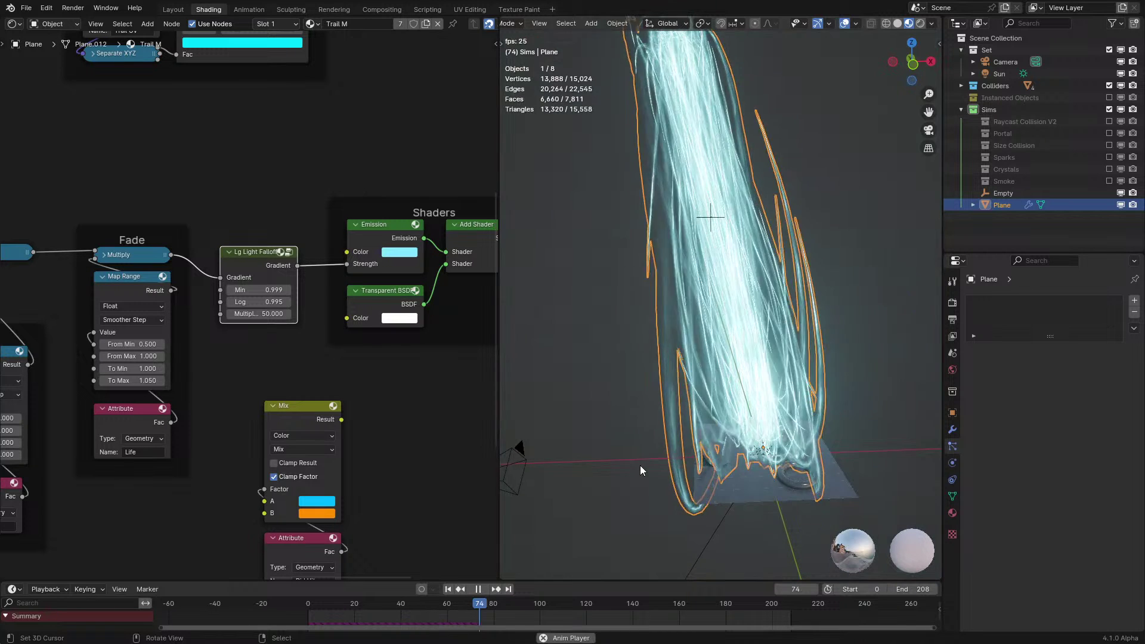
click(844, 24)
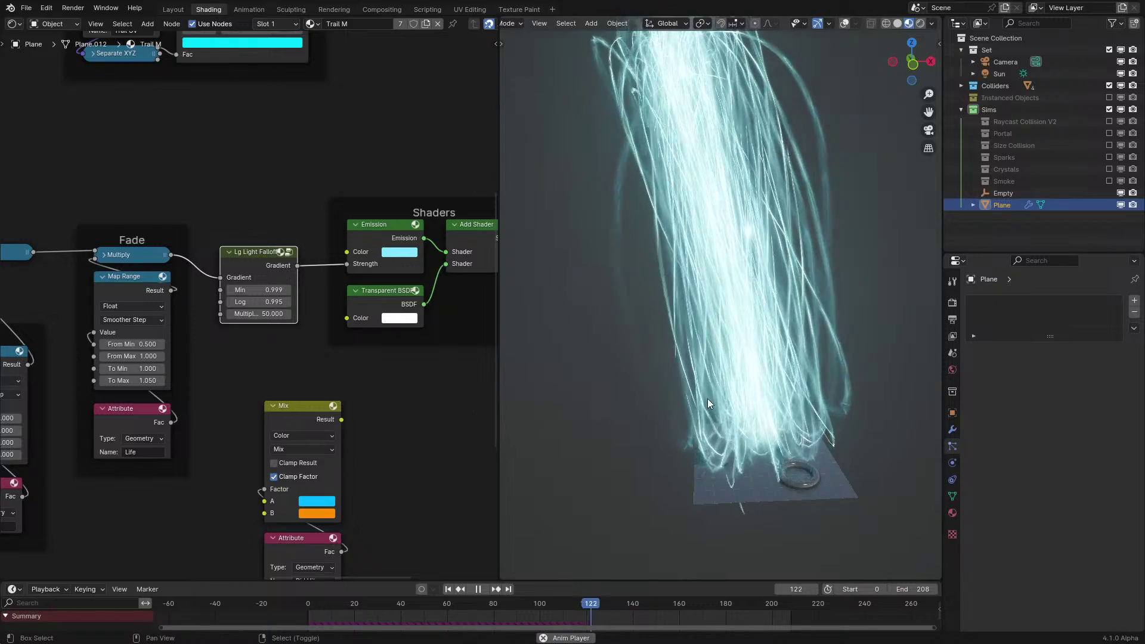
scroll(249, 352, down, 2)
middle_drag(250, 352, 279, 338)
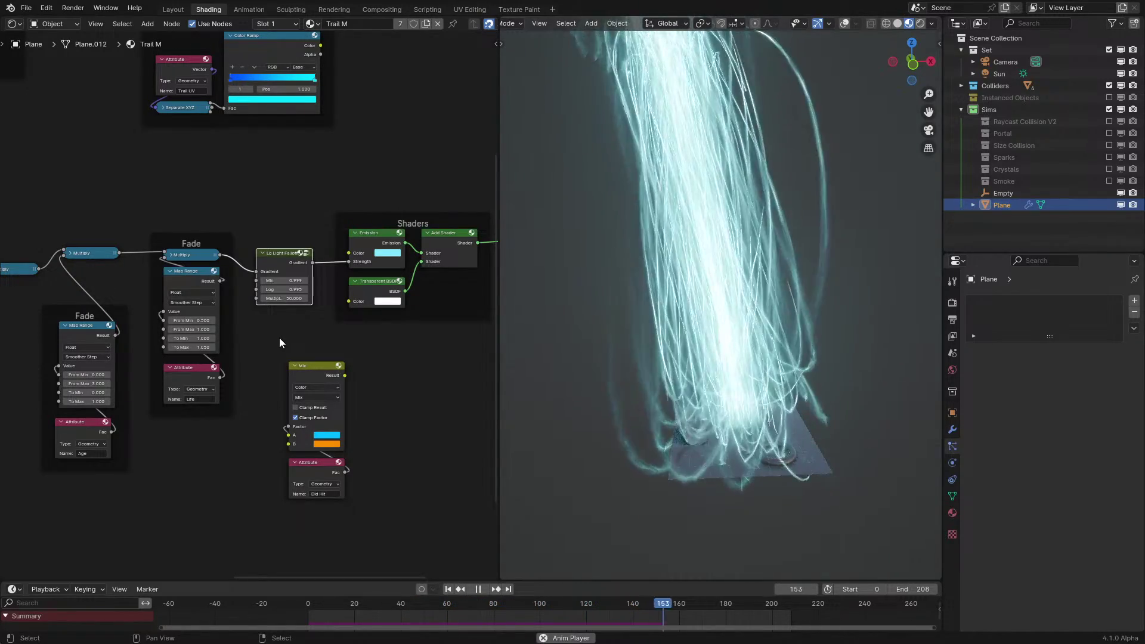
middle_drag(641, 277, 819, 302)
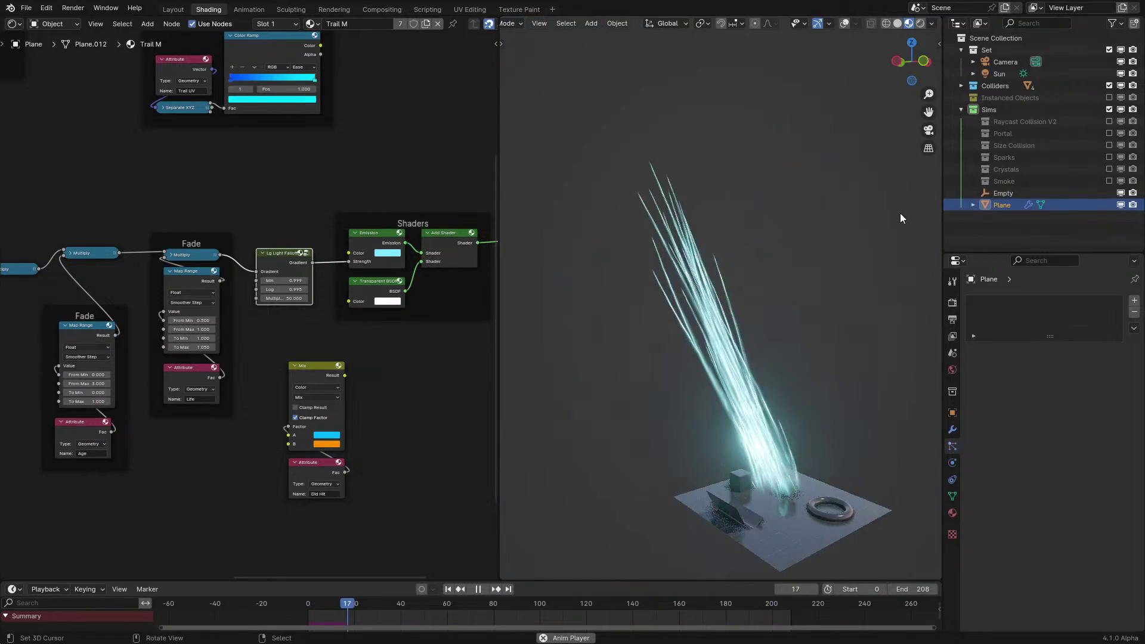
Try moving the Empty around the plane during playback to swing the trails, cancelling each move
click(1004, 193)
key(g)
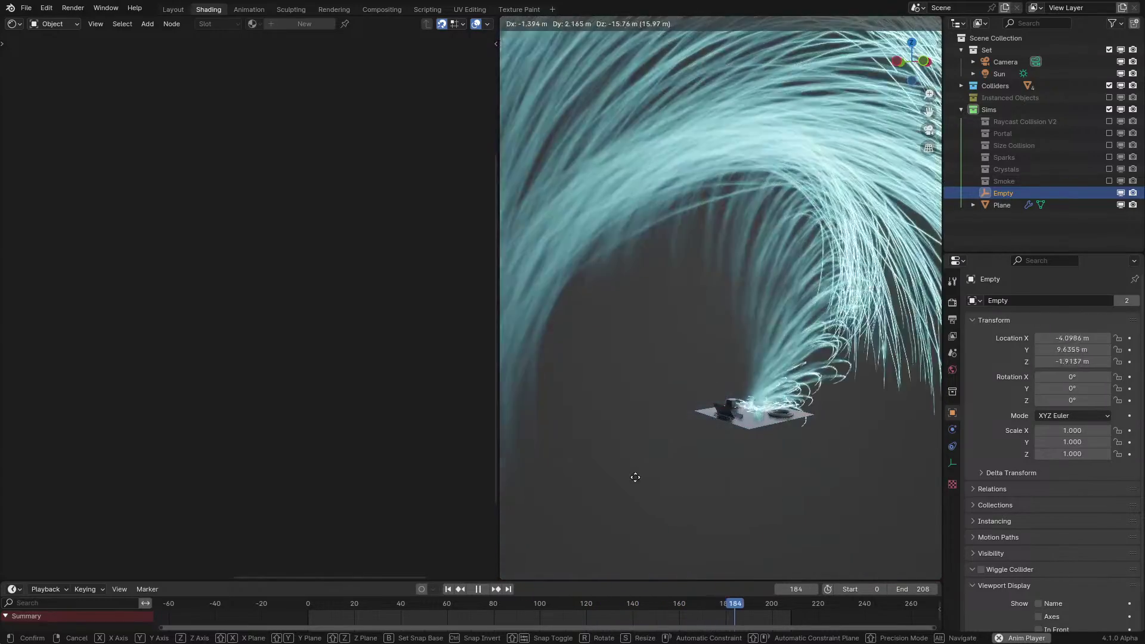
right_click(672, 364)
key(g)
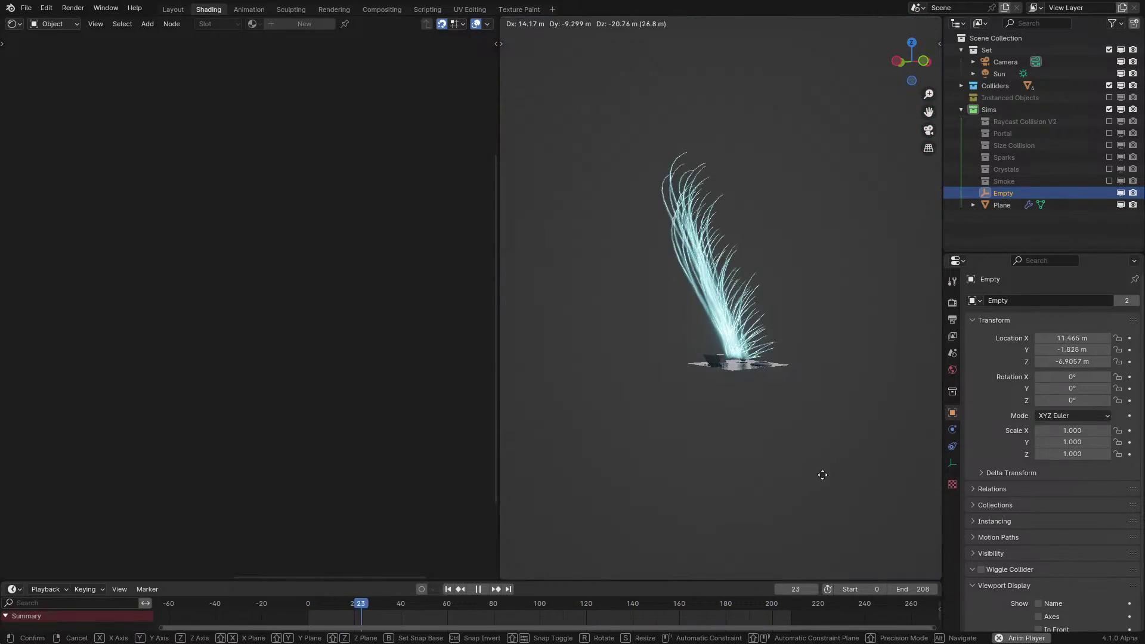
right_click(629, 338)
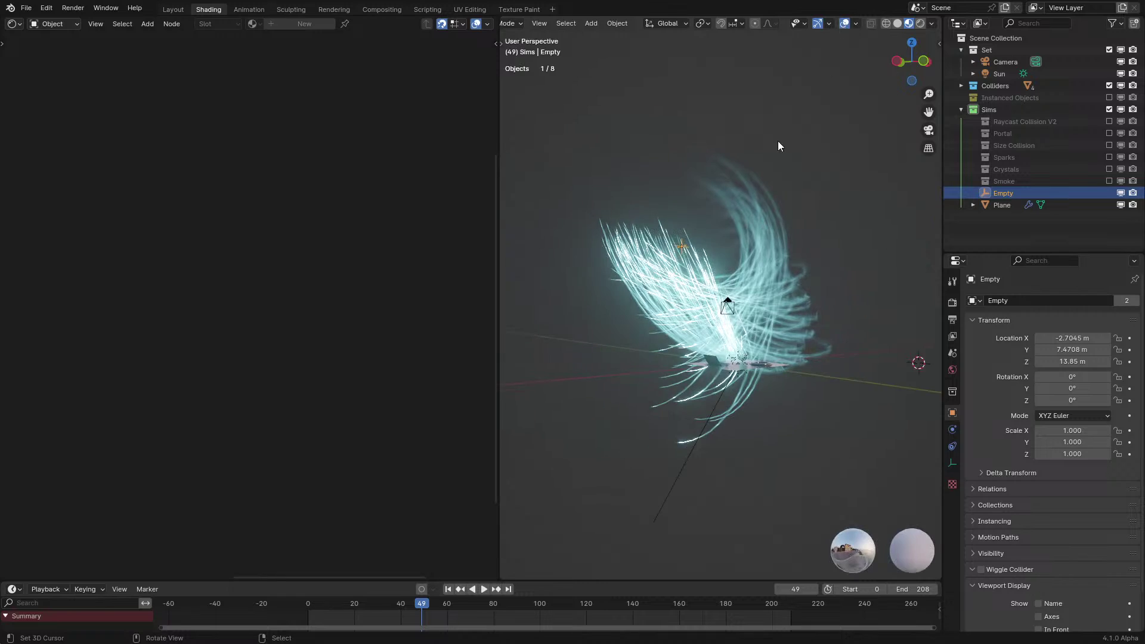
Select the Plane, maximize the node editor, and switch from the Trail M material to the Geometry Nodes.005 tree
click(670, 296)
middle_drag(300, 445, 348, 409)
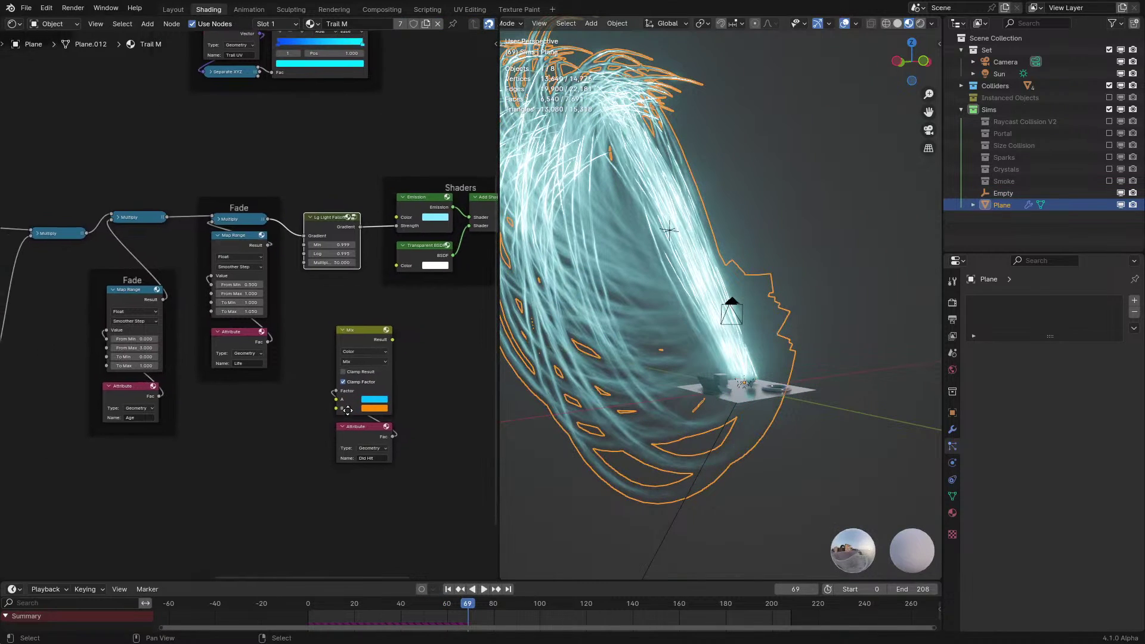
middle_drag(194, 412, 144, 369)
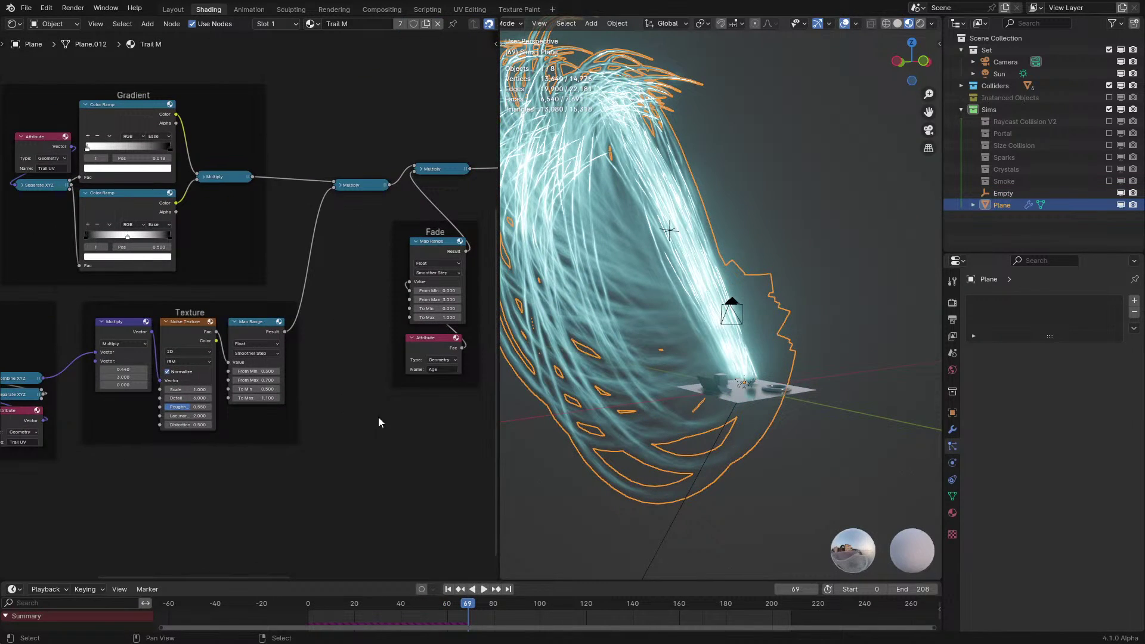
key(ctrl+space)
middle_drag(792, 378, 588, 417)
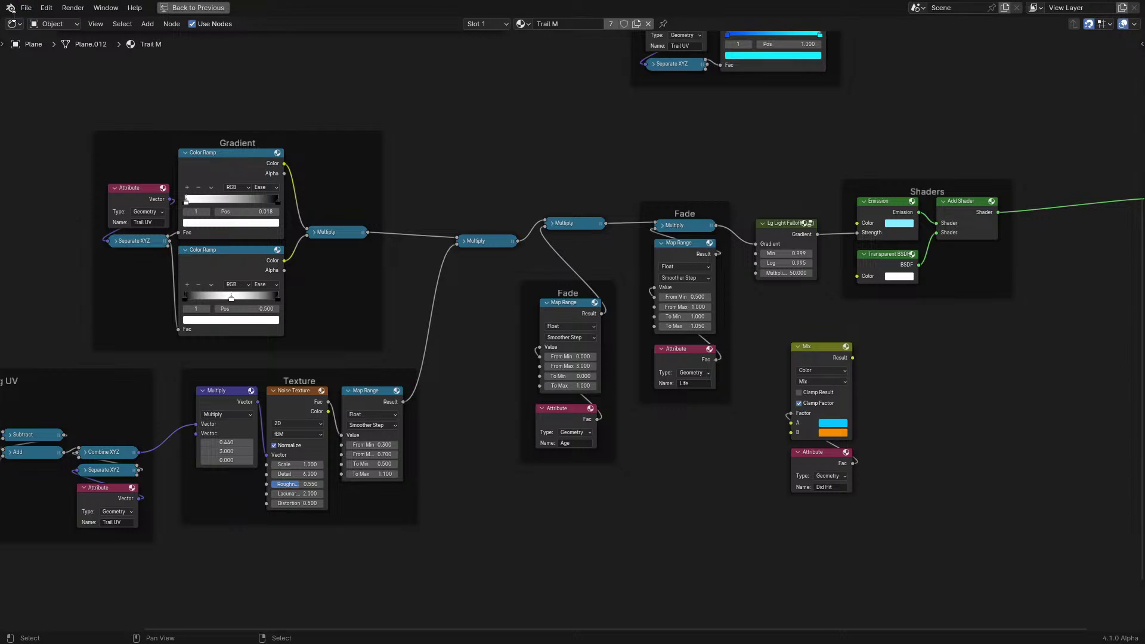
click(70, 124)
scroll(280, 277, down, 2)
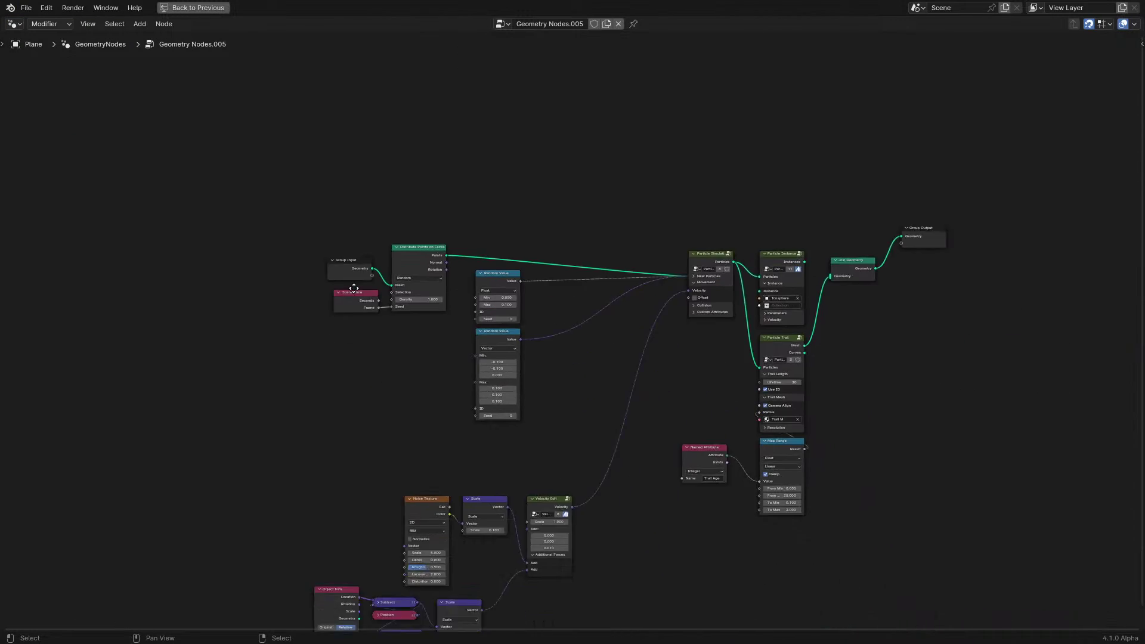
Restore the split layout and replay the trail simulation from the start with the Plane selected
key(ctrl+space)
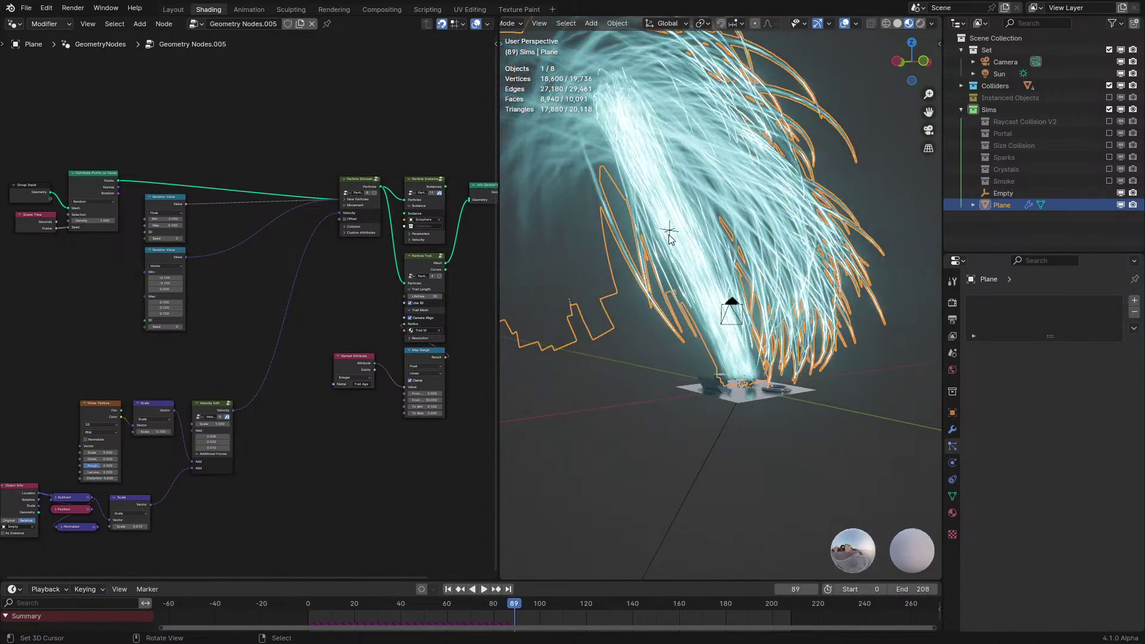
click(729, 313)
key(space)
key(shift+a)
mouse_move(673, 430)
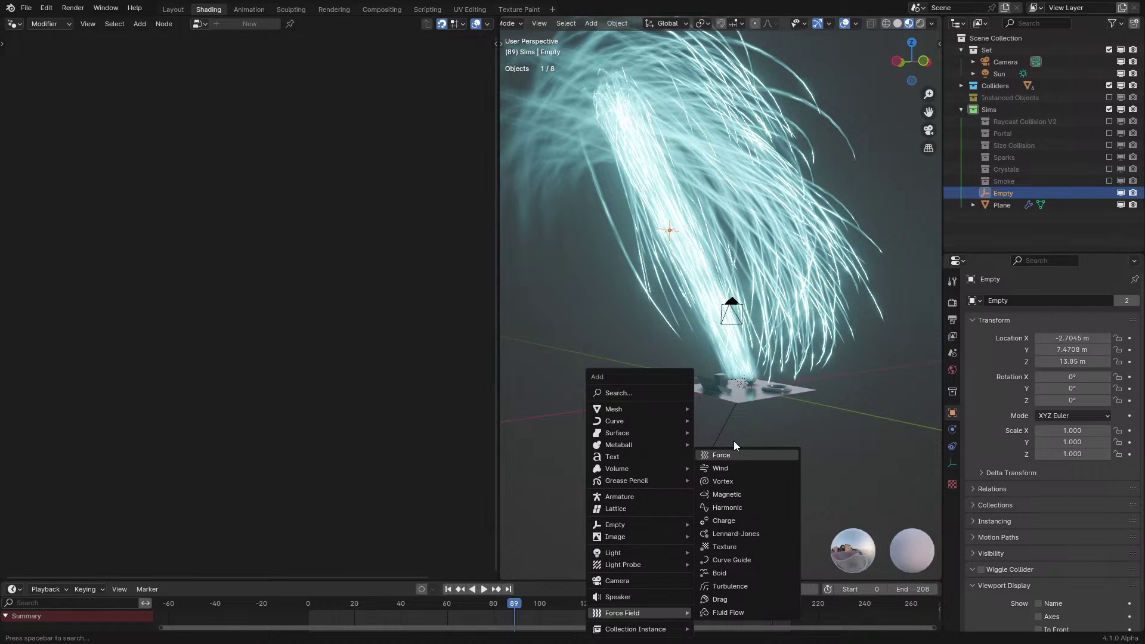
click(762, 257)
key(space)
right_click(671, 510)
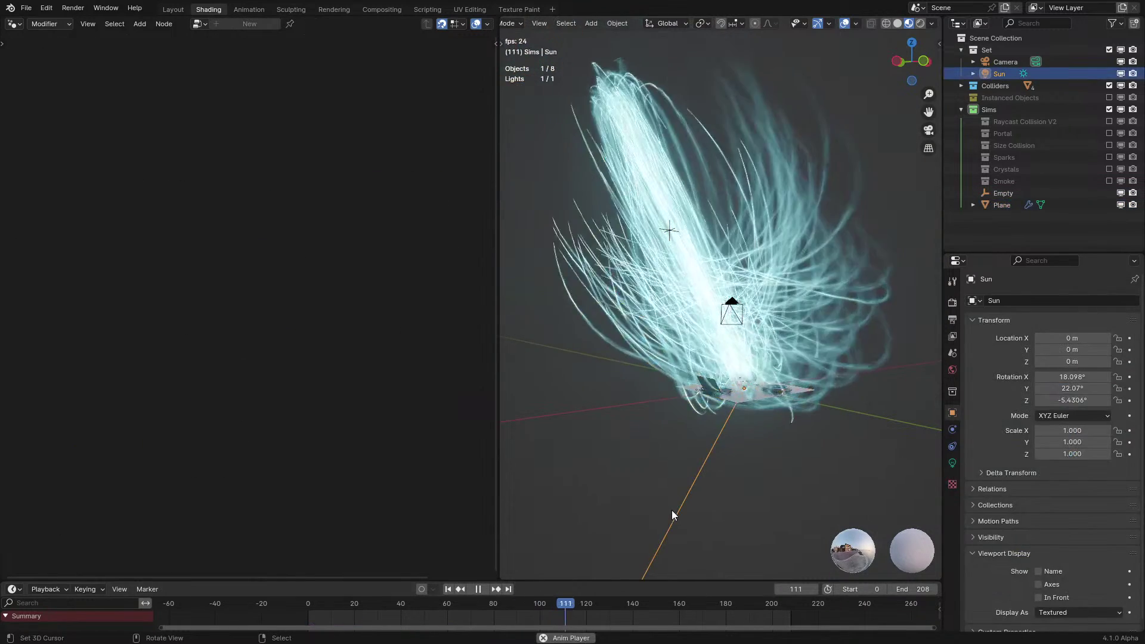
key(space)
right_click(640, 269)
key(space)
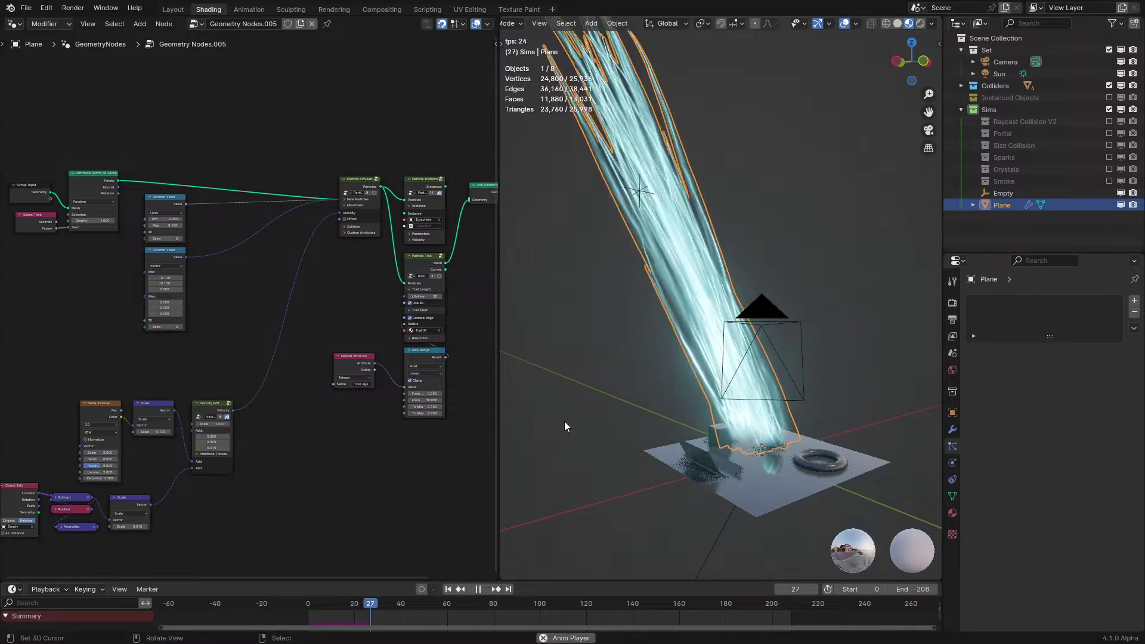
Deselect all objects, stop playback, and replay the trail simulation from the start while viewing it from the side
key(alt+a)
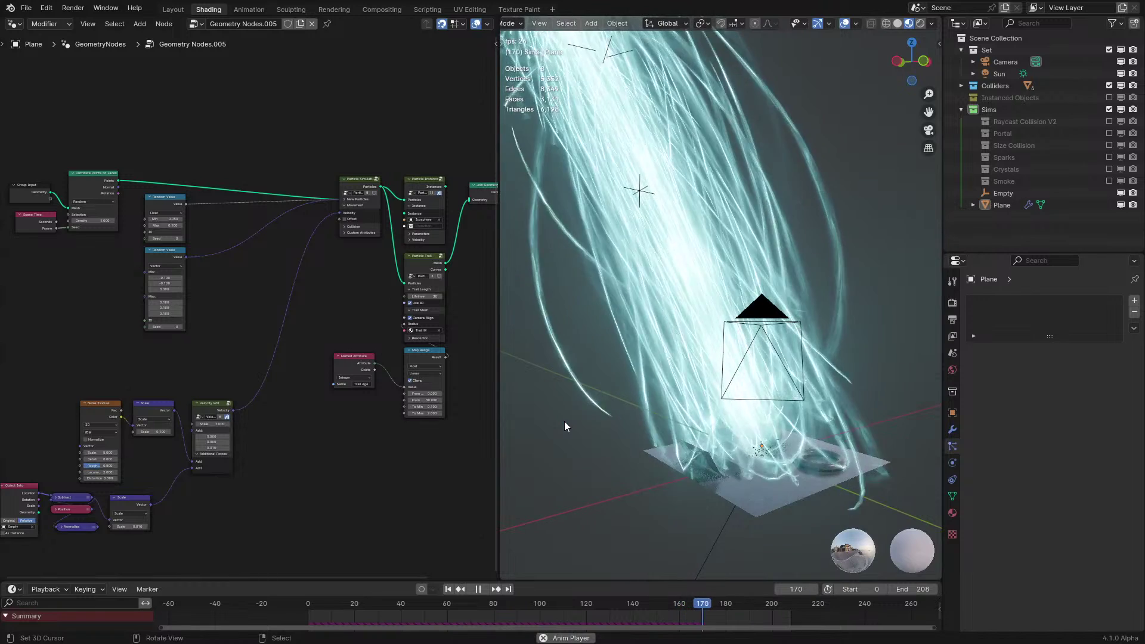
key(Escape)
middle_drag(265, 497, 275, 426)
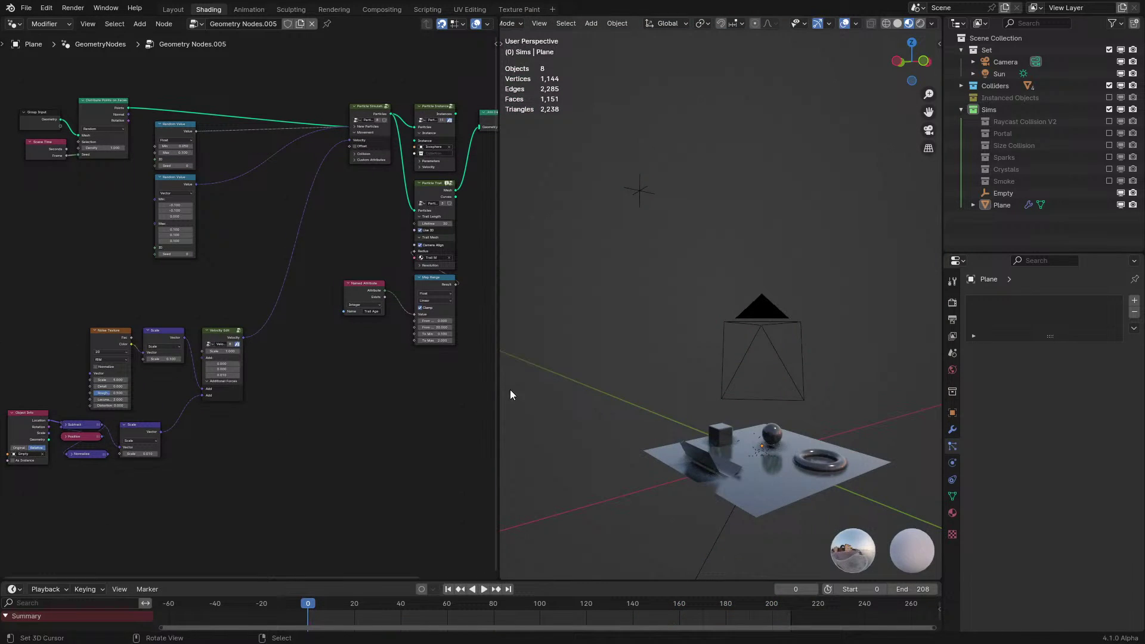
middle_drag(510, 391, 606, 395)
key(space)
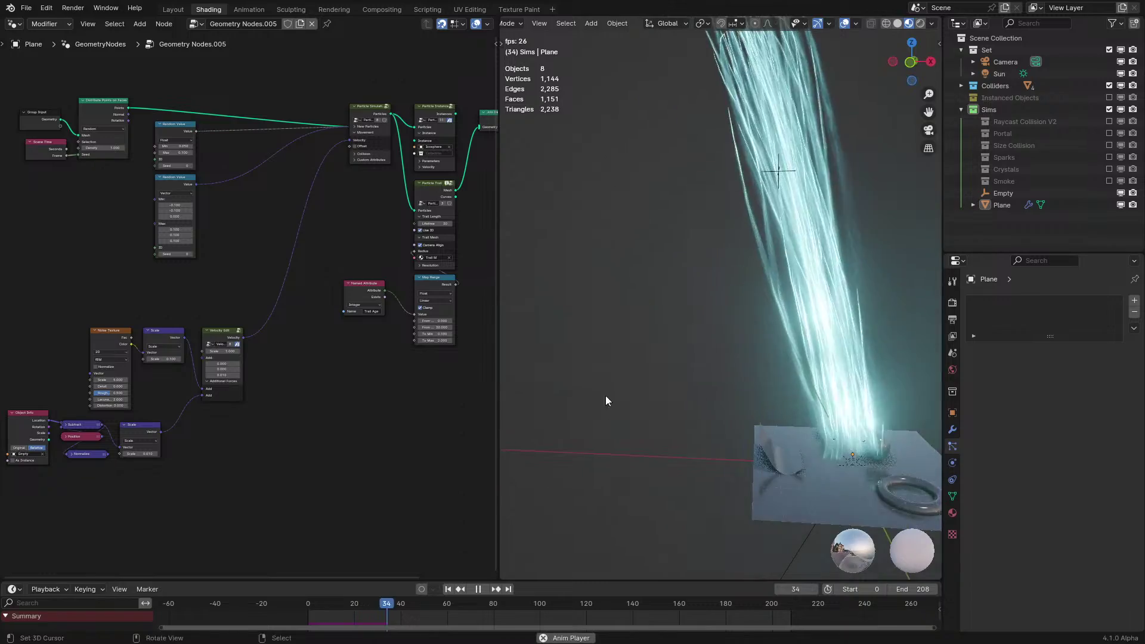
middle_drag(708, 396, 618, 399)
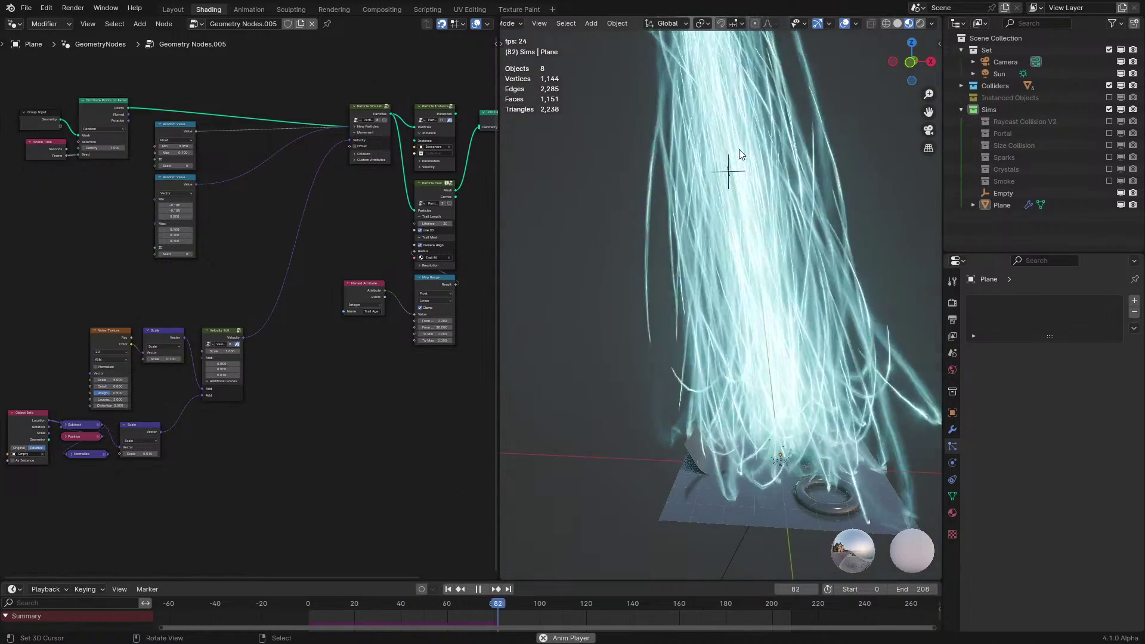
During playback, move the Empty away from the trails and then down to about X -0.5 m, Y 7 m, Z -0.28 m
click(726, 166)
click(726, 166)
key(g)
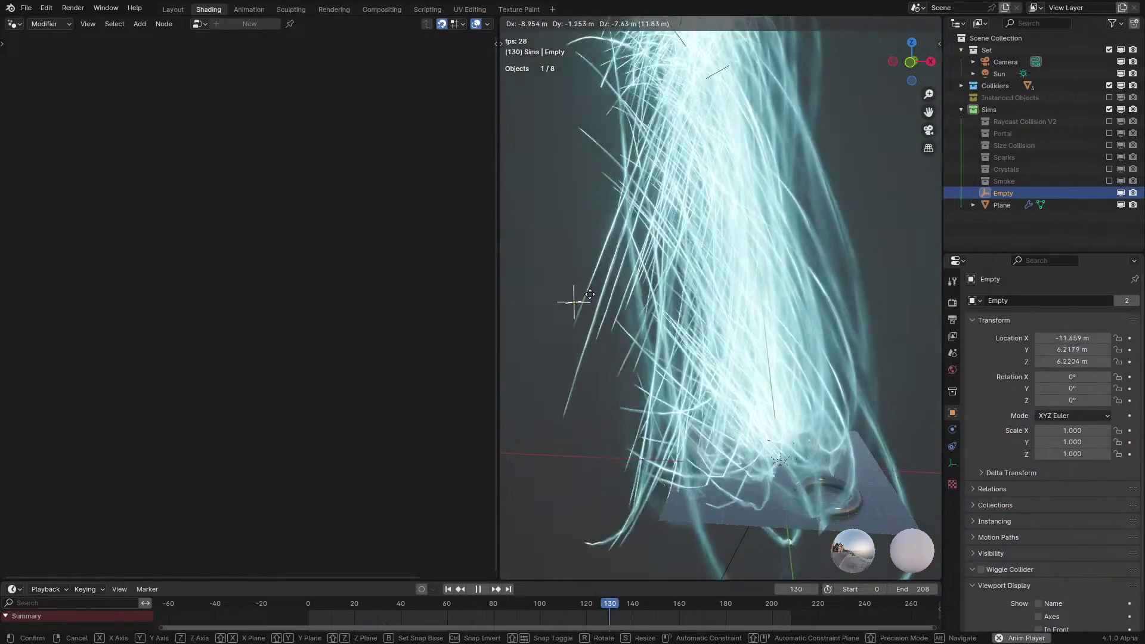
click(590, 294)
scroll(590, 295, down, 5)
key(g)
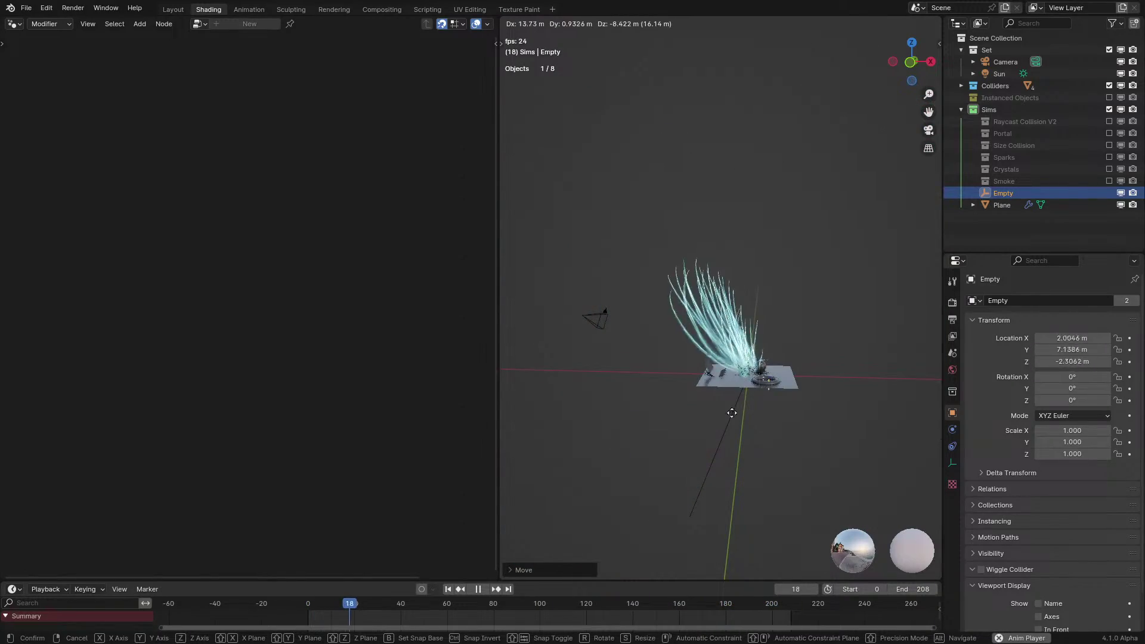
click(713, 388)
Move the Empty horizontally with Z locked to about X 1.24 m, Y 0.88 m, near the middle of the plane
ctrl+middle_drag(714, 389, 746, 318)
scroll(746, 318, down, 2)
middle_drag(591, 330, 627, 326)
key(g)
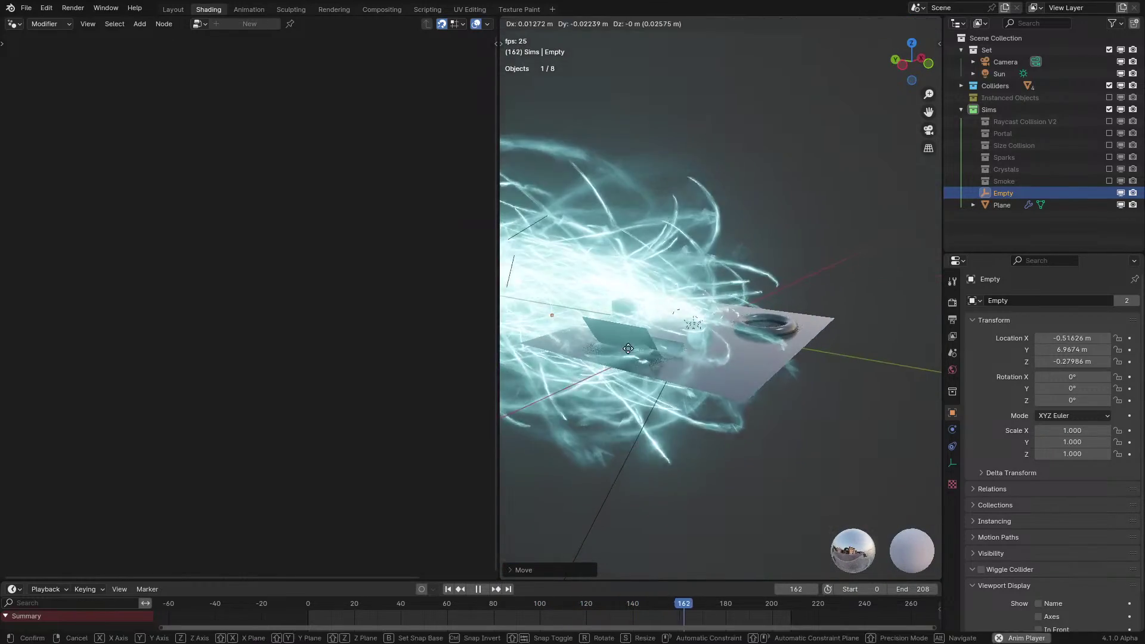
key(shift+z)
click(769, 362)
mouse_move(757, 337)
middle_down()
mouse_move(693, 385)
mouse_move(746, 342)
middle_up()
scroll(693, 358, up, 5)
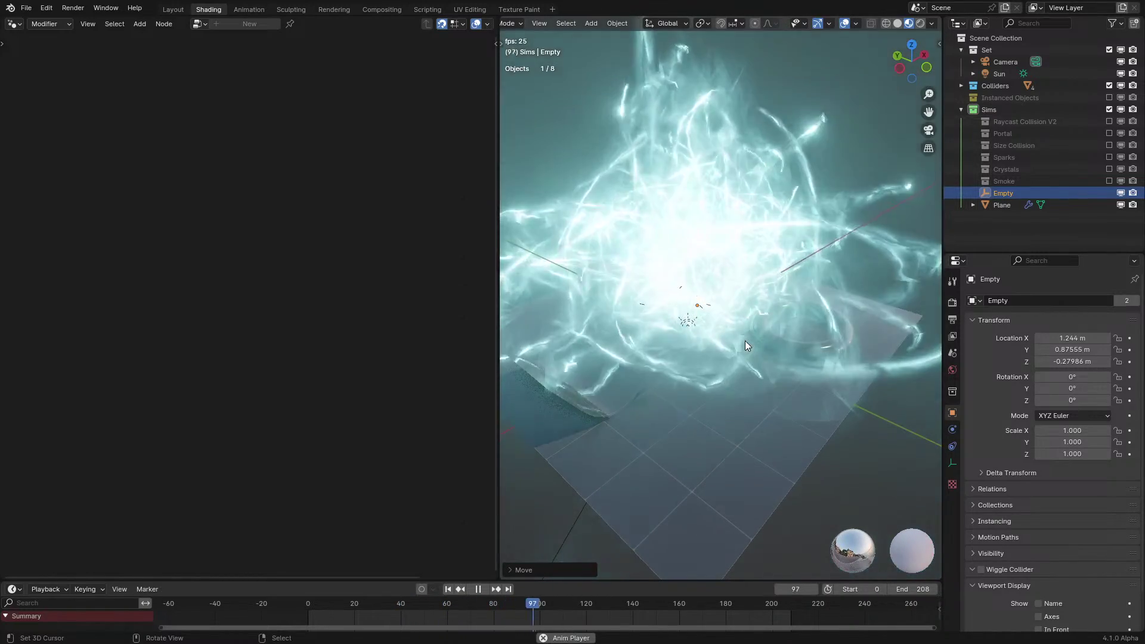
scroll(746, 341, up, 3)
middle_drag(746, 341, 700, 345)
Hide the viewport overlays and resume playback to watch the particles swirl around the Empty
key(space)
click(845, 24)
key(space)
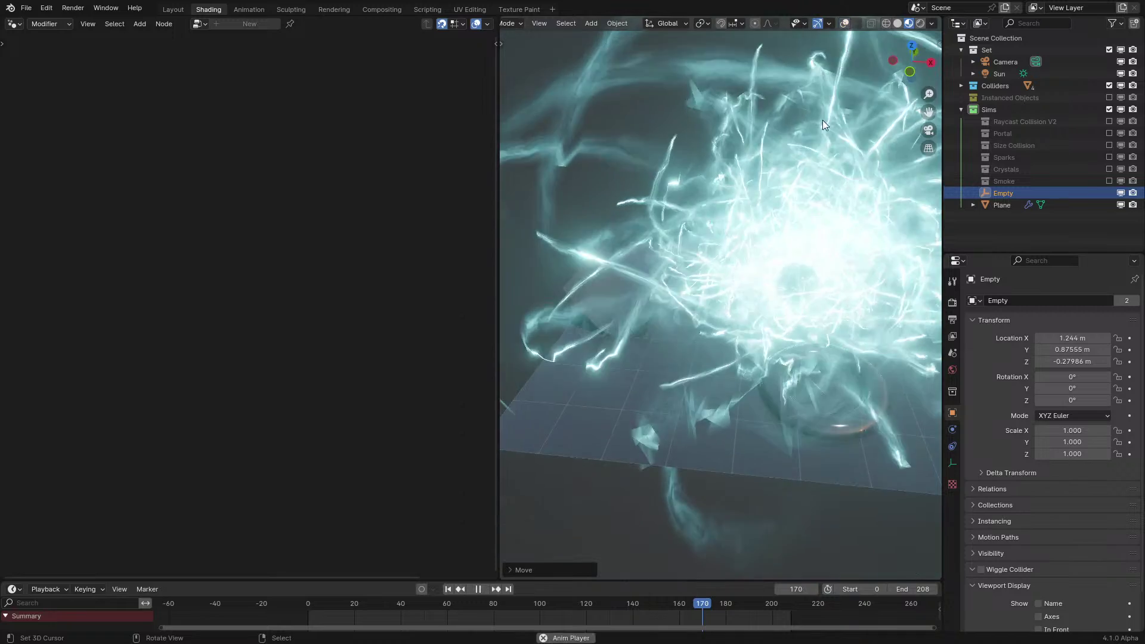
shift+middle_drag(753, 230, 744, 266)
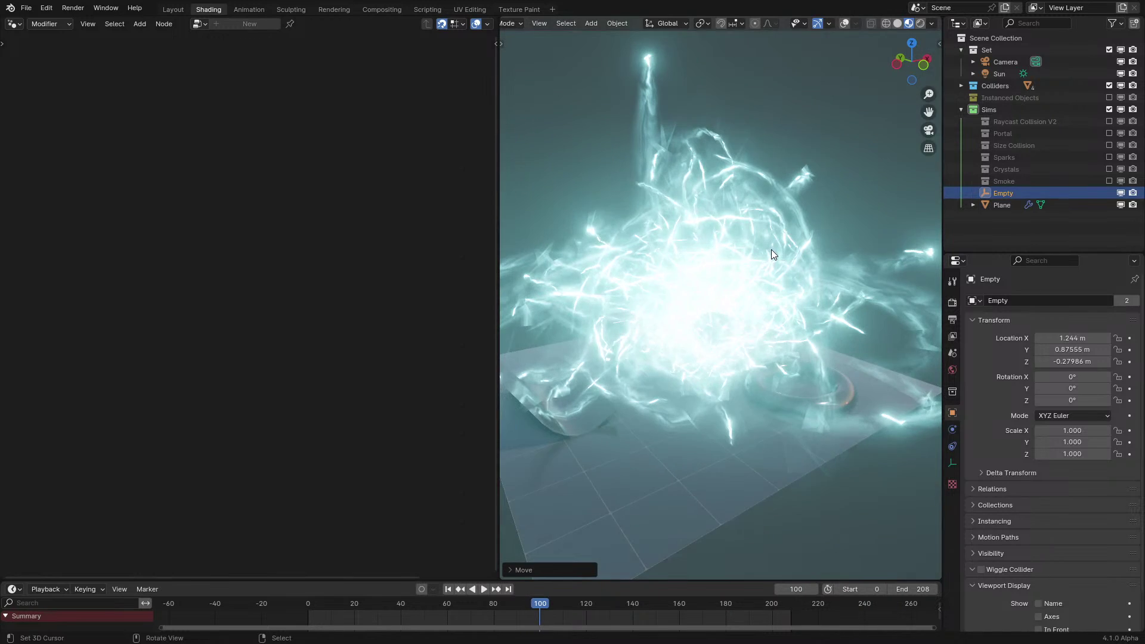
Select the Plane and set Bounce to 1.000 in the Particle Simulation node's collision settings
click(771, 250)
key(space)
scroll(221, 312, up, 5)
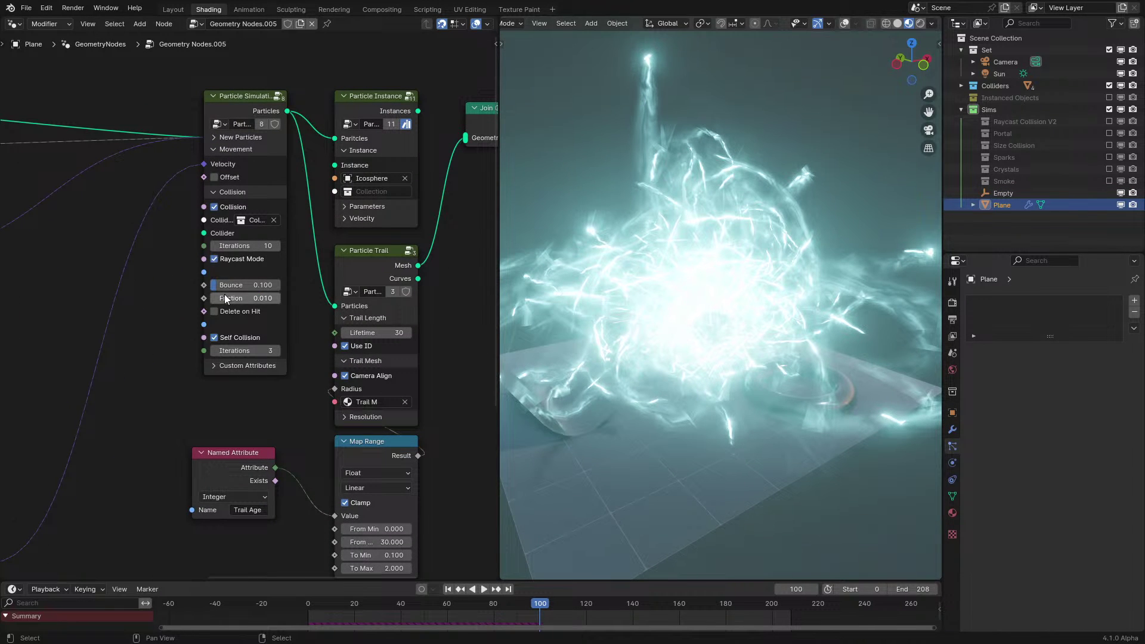
drag(226, 287, 283, 286)
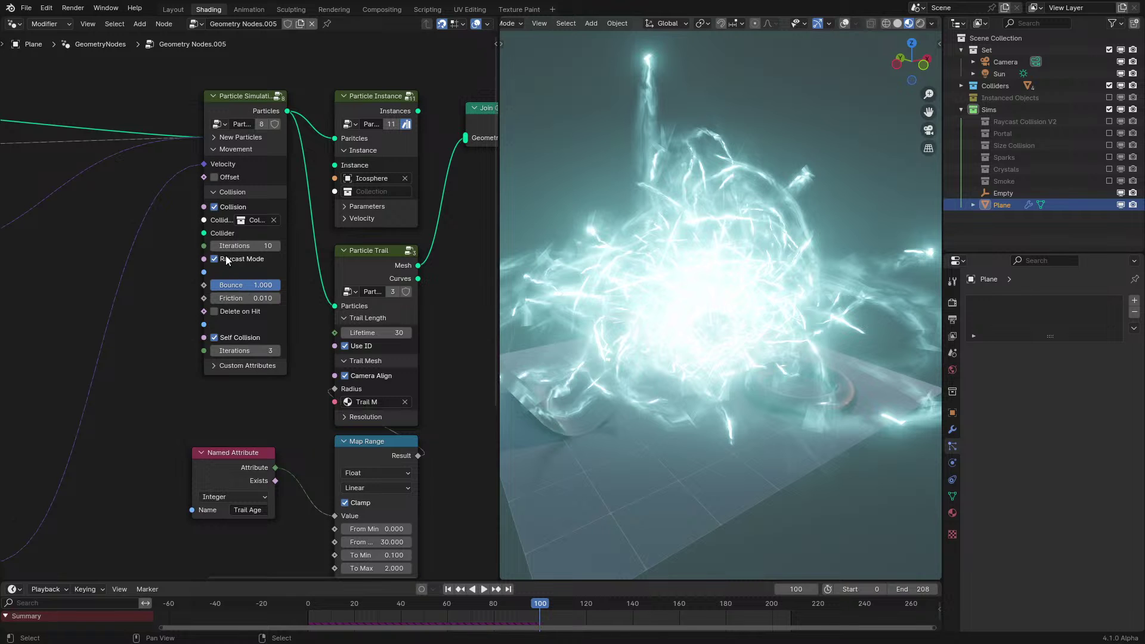
scroll(226, 267, up, 2)
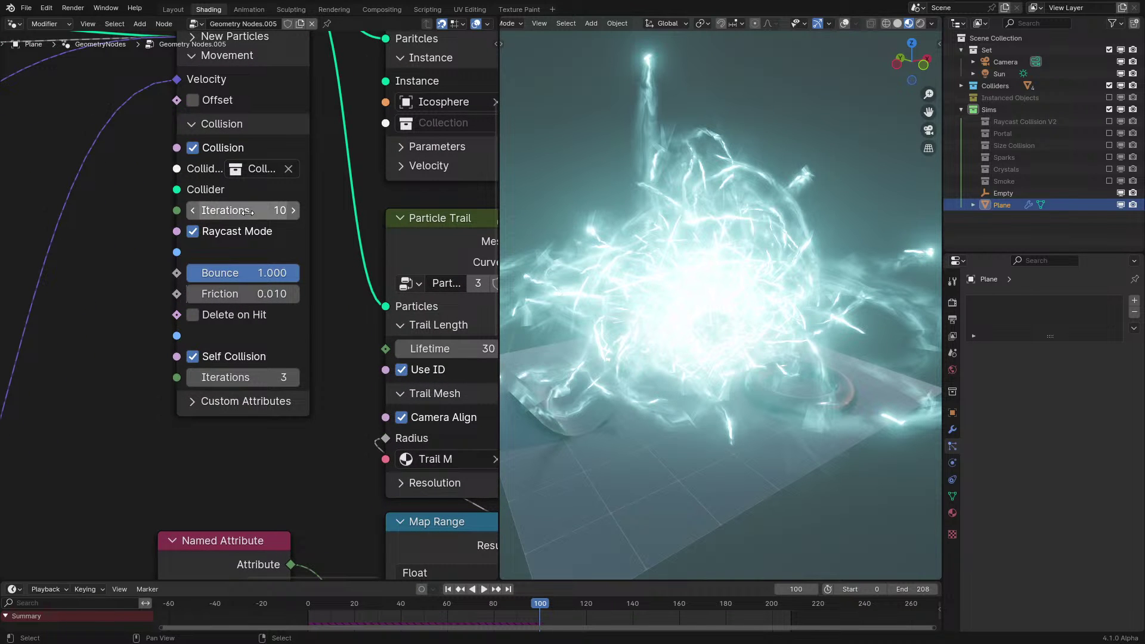
Replay the simulation from the first frame and examine the bouncing trails around the colliders from several angles
key(shift+Left)
key(space)
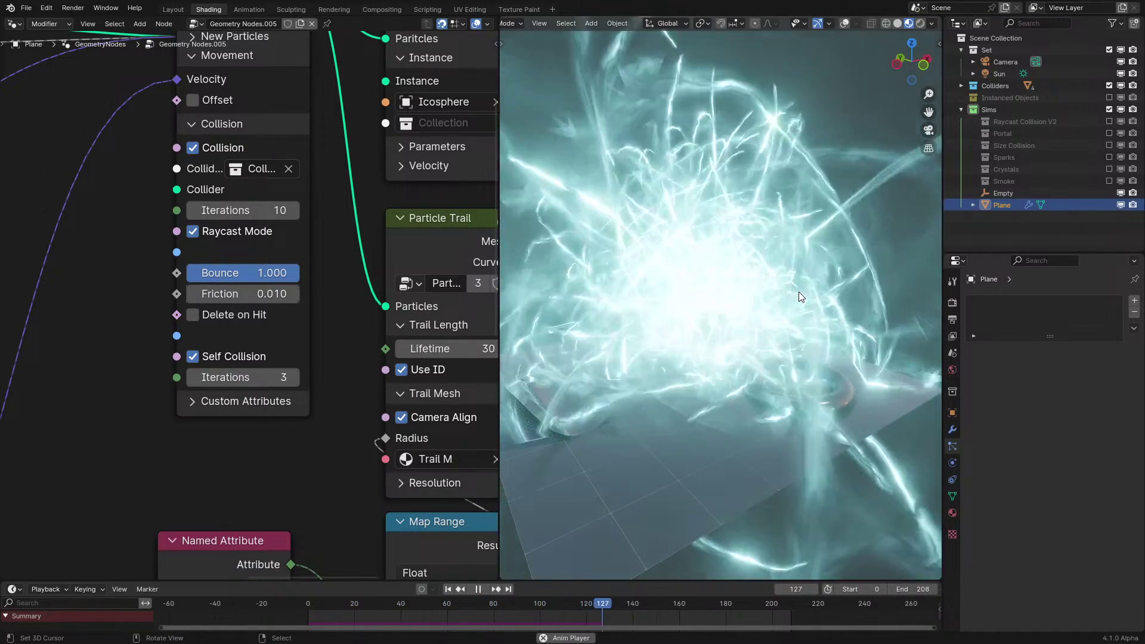
key(space)
middle_drag(800, 297, 706, 367)
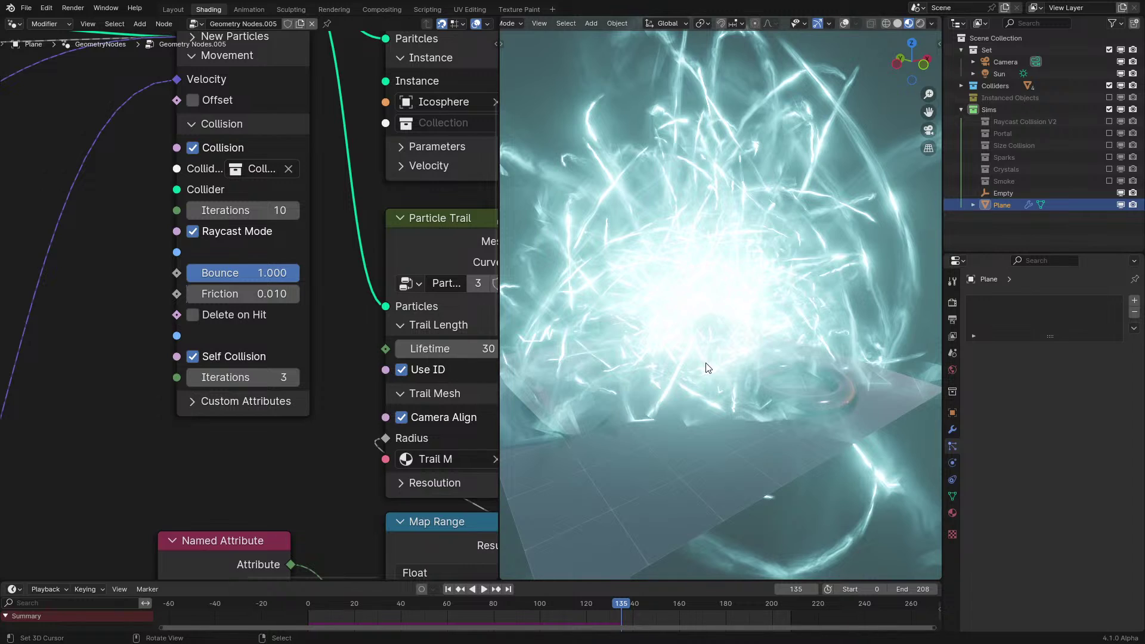
key(space)
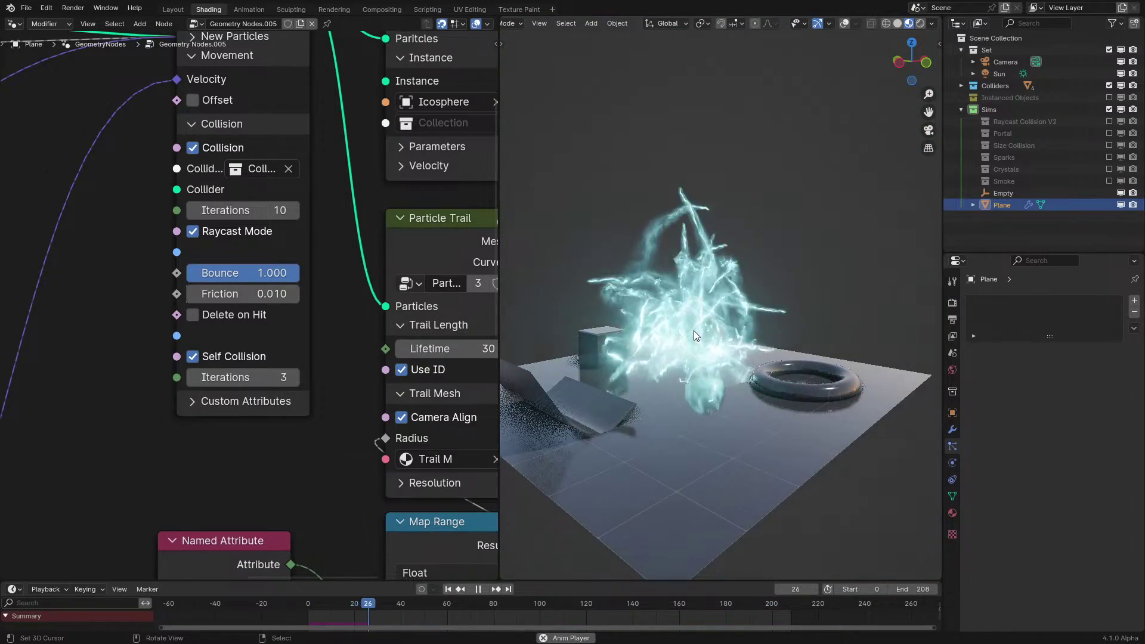
mouse_move(694, 330)
middle_down()
mouse_move(603, 327)
mouse_move(524, 334)
mouse_move(518, 346)
mouse_move(690, 324)
middle_up()
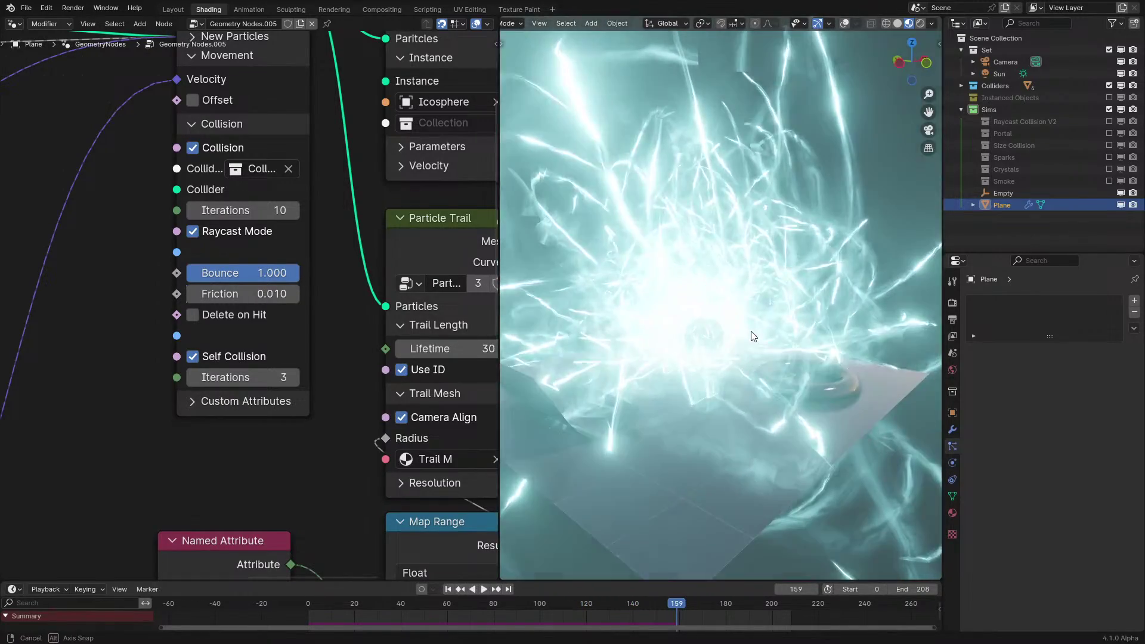
middle_drag(749, 334, 614, 412)
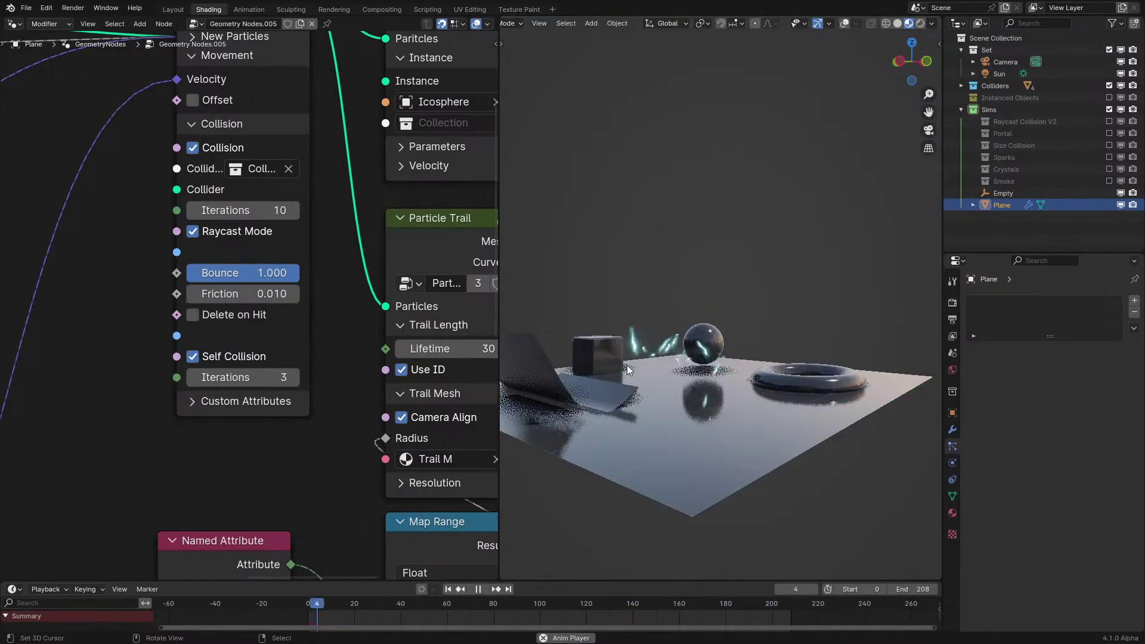
Enable Delete on Hit in the Particle Simulation node's collision settings and replay the trails from near the start
click(215, 319)
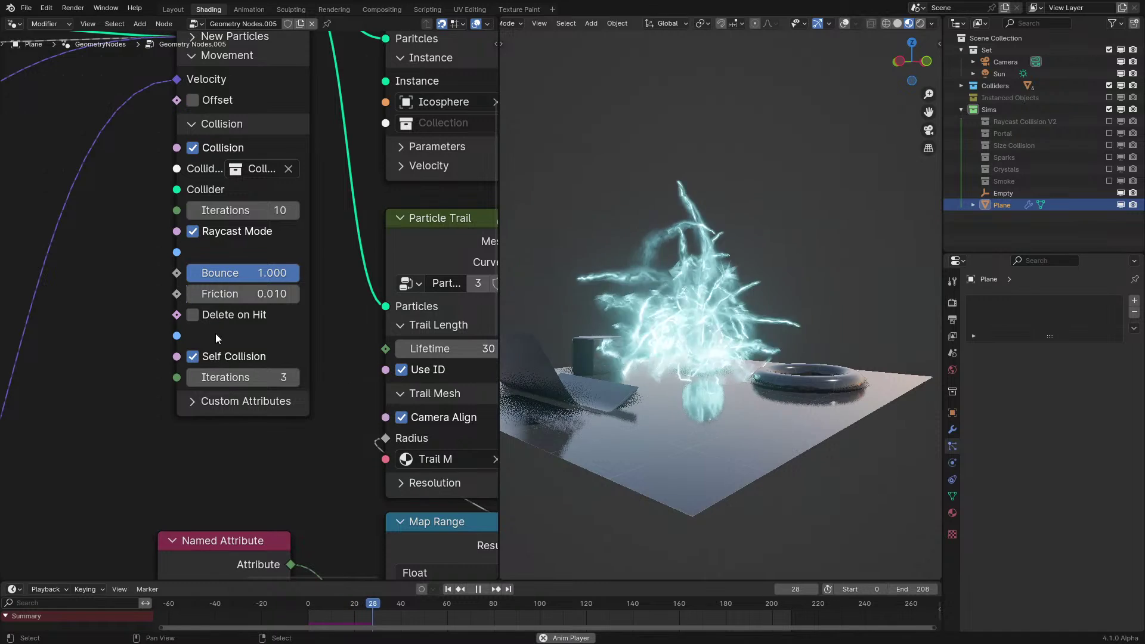
click(313, 603)
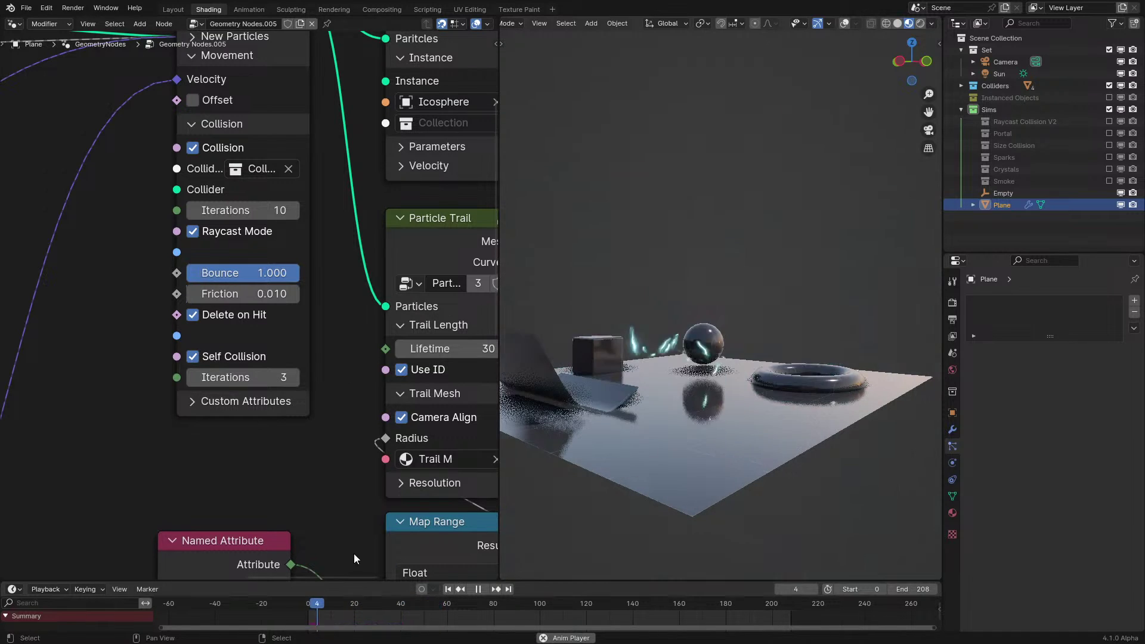
middle_drag(689, 298, 732, 318)
scroll(642, 309, up, 1)
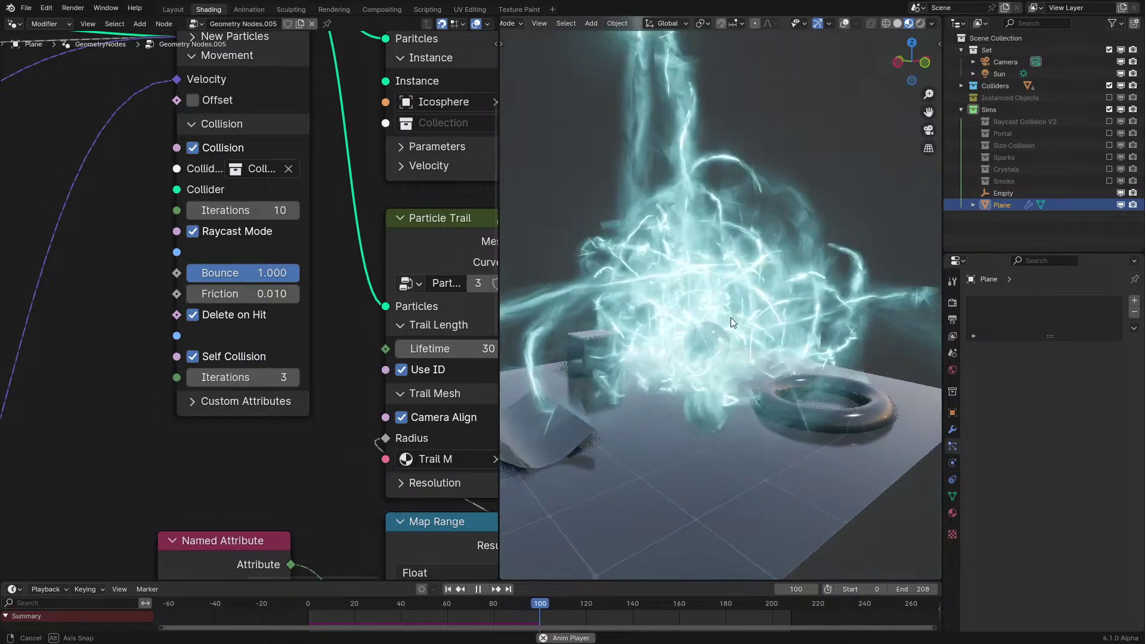
key(space)
Set the collision Bounce to 0.000 and replay the simulation from frame 0, viewing it up close and from farther out
click(267, 603)
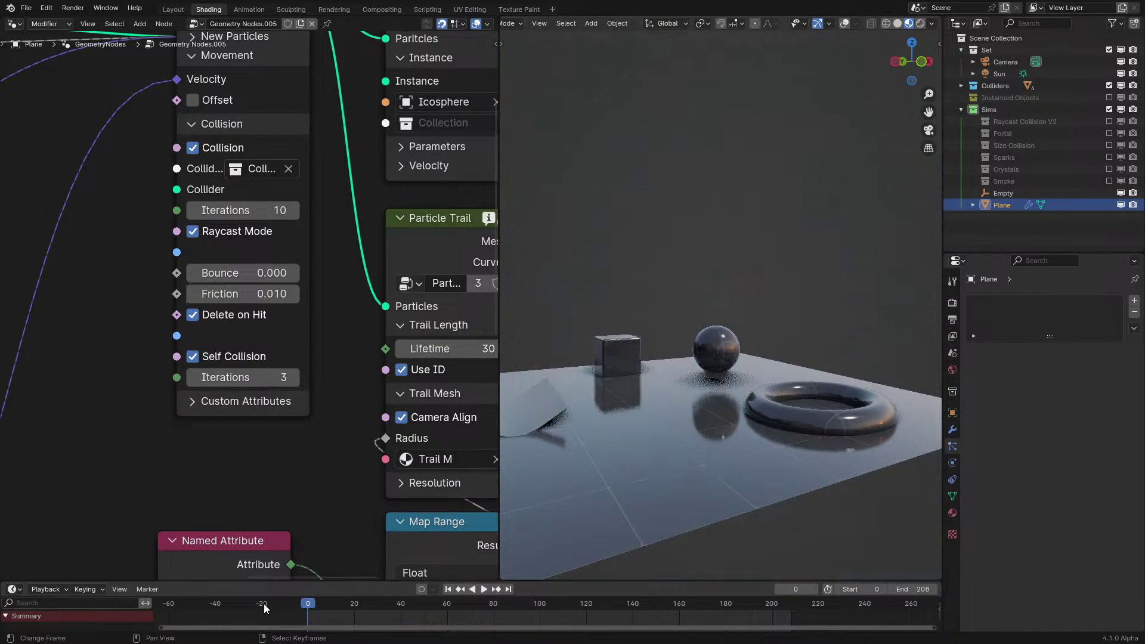
key(space)
middle_drag(623, 338, 686, 324)
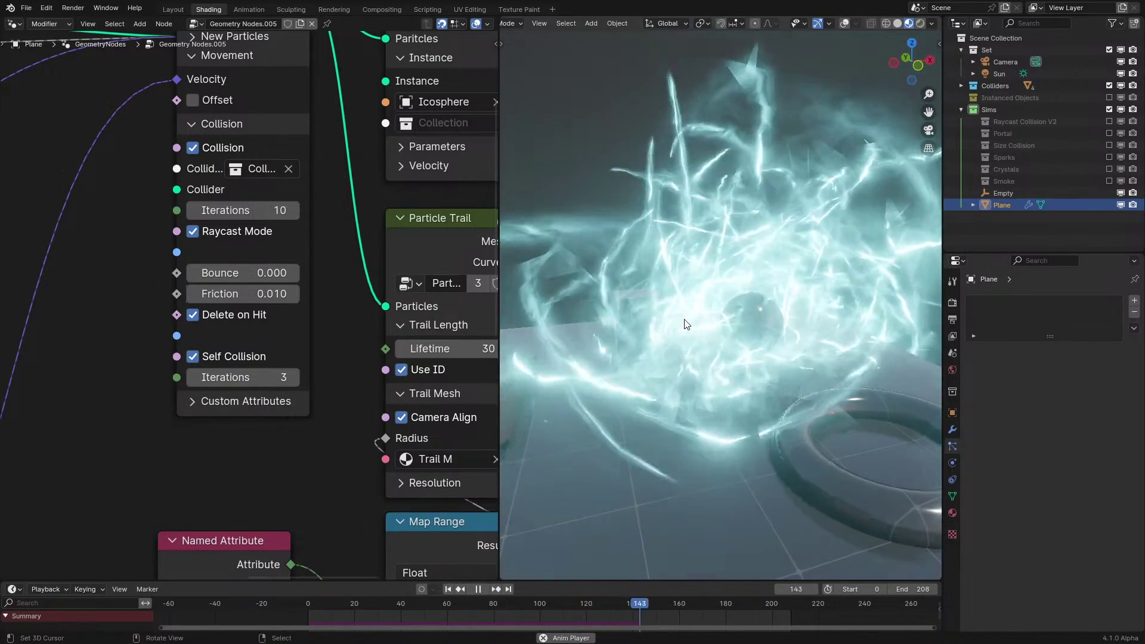
scroll(686, 324, down, 4)
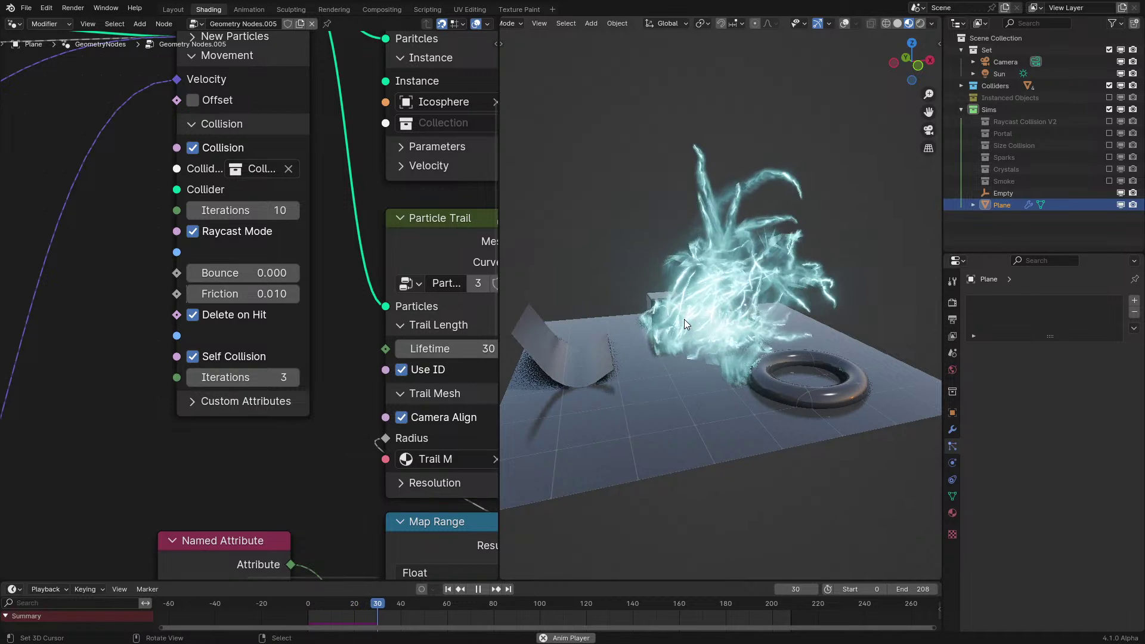
Stop playback, maximize the node editor, and open the Particle Trail node group for editing
key(space)
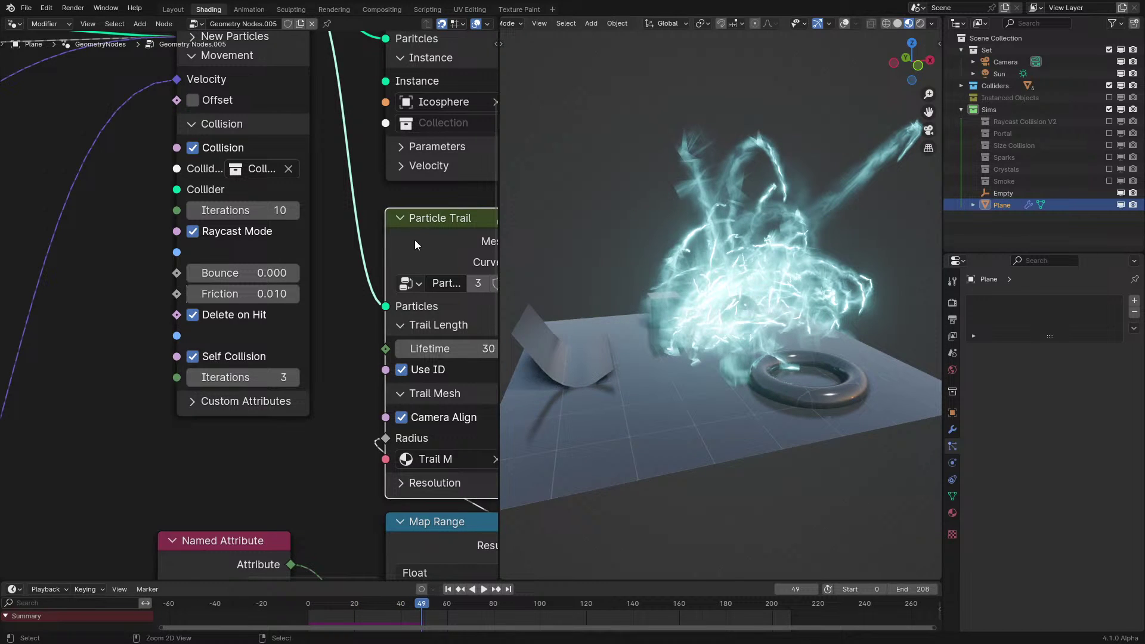
key(ctrl+space)
scroll(498, 361, down, 4)
middle_drag(676, 348, 571, 347)
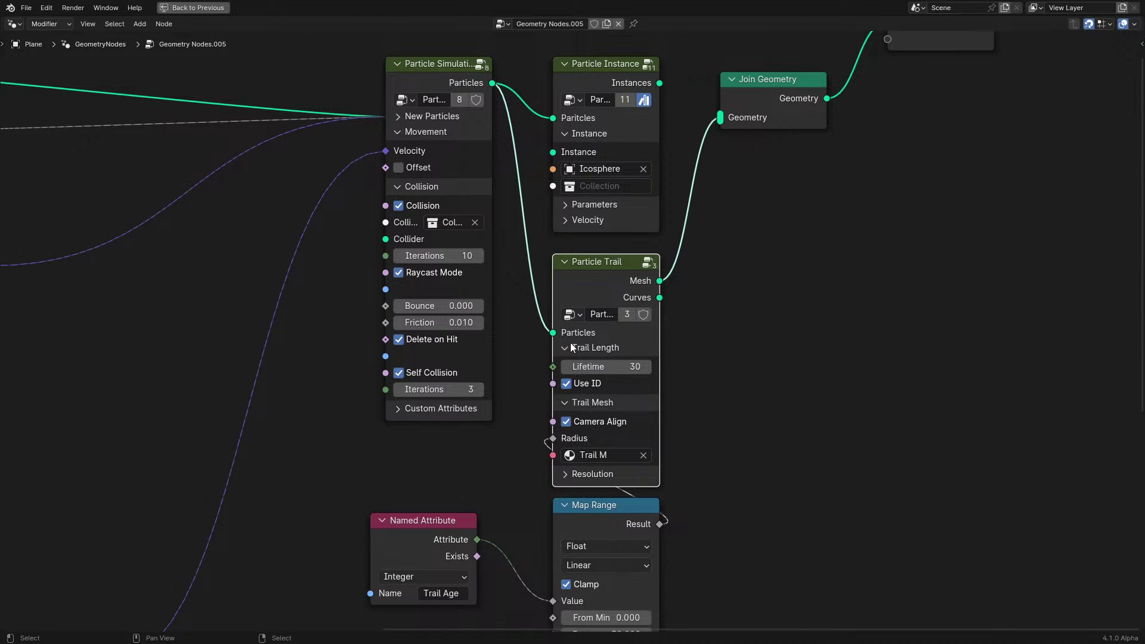
drag(402, 532, 444, 519)
key(Tab)
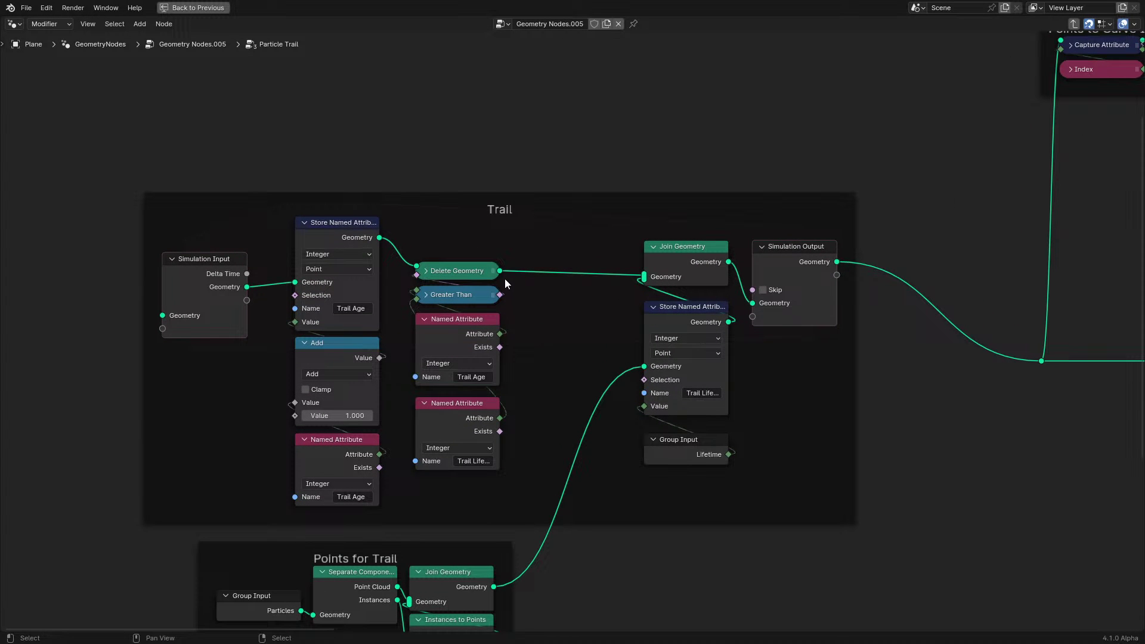
Insert a Set Position node between Delete Geometry and Join Geometry in the Trail frame
drag(500, 271, 531, 314)
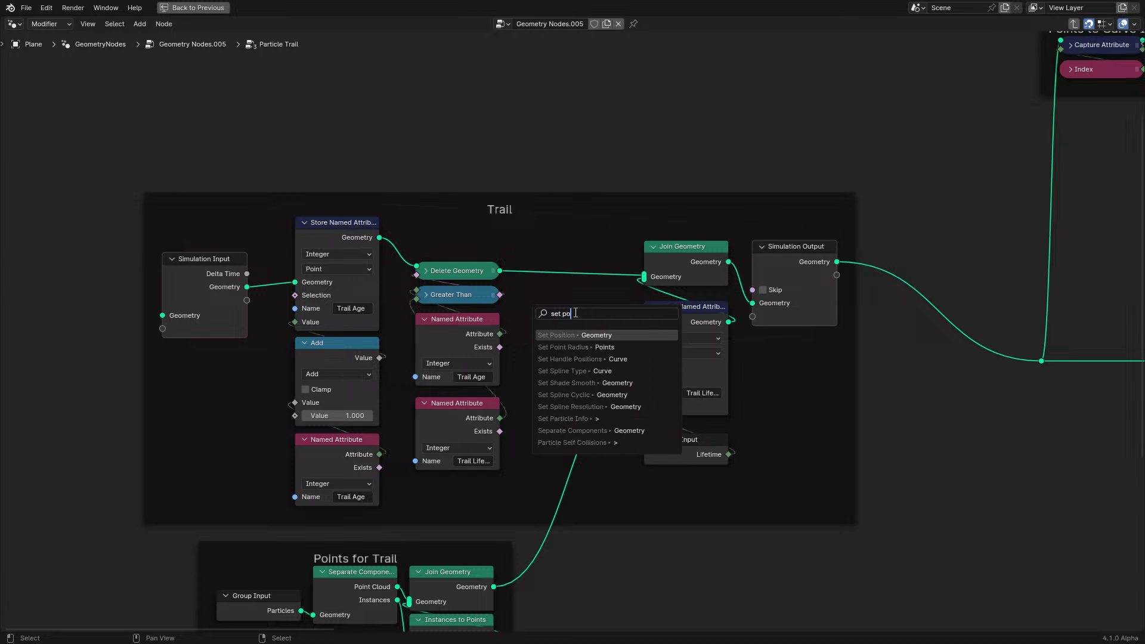
click(601, 335)
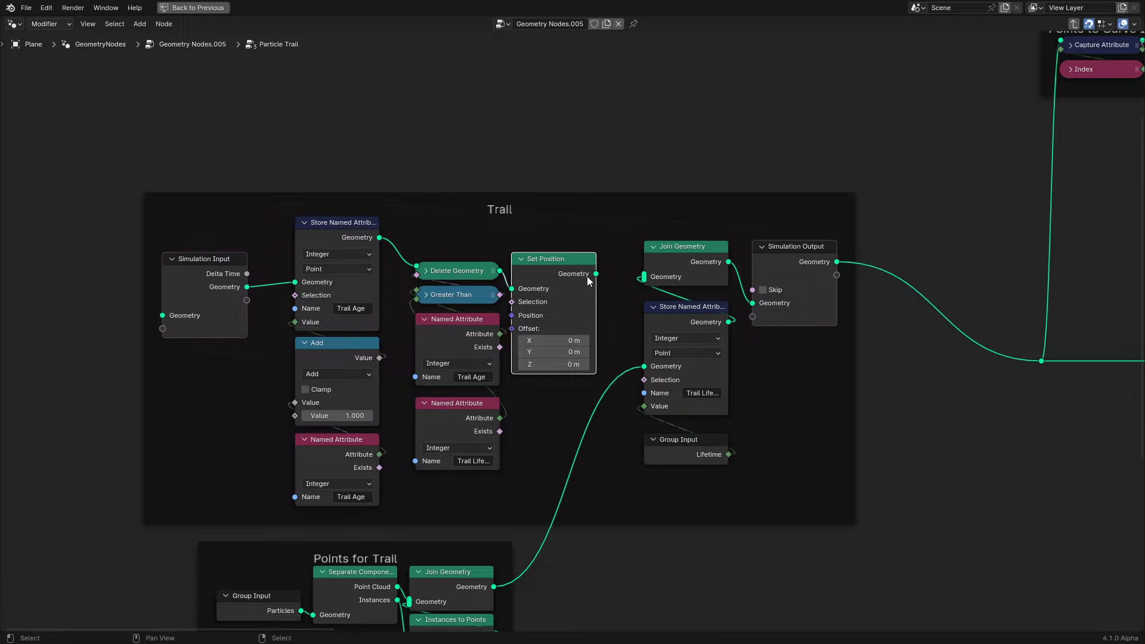
drag(576, 267, 589, 267)
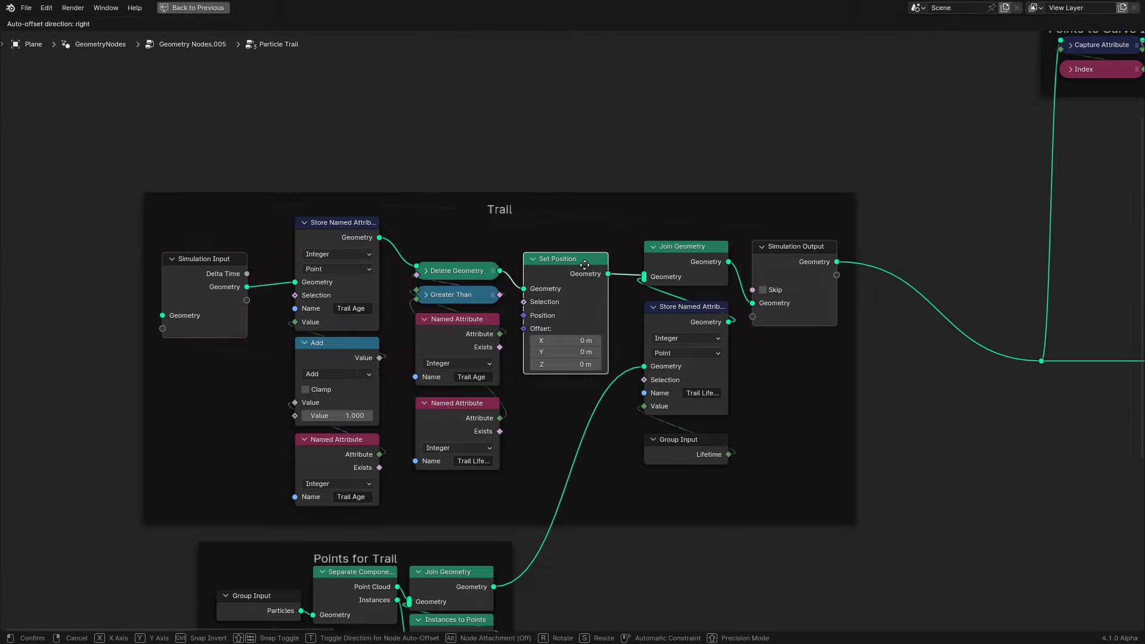
Set the Set Position node's Z offset to 0.1 m, restore the split layout, and replay the simulation from the start
click(599, 363)
key(ctrl+space)
key(shift+Left)
key(space)
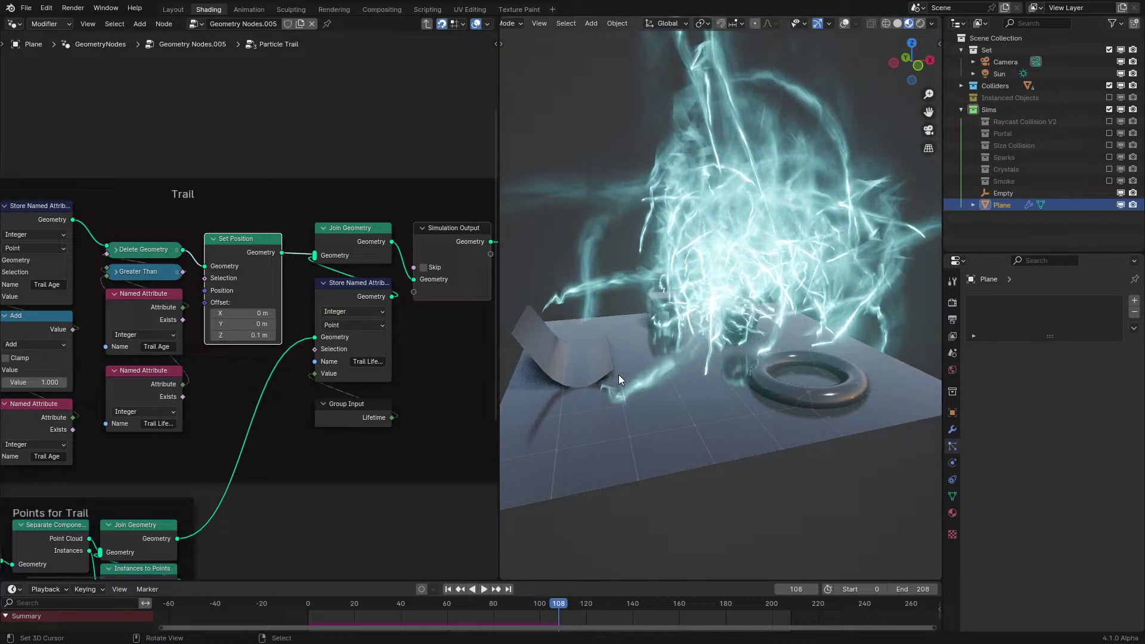
Delete the Set Position node from the Trail frame and exit the Particle Trail group
key(space)
scroll(334, 415, down, 2)
middle_drag(145, 276, 287, 277)
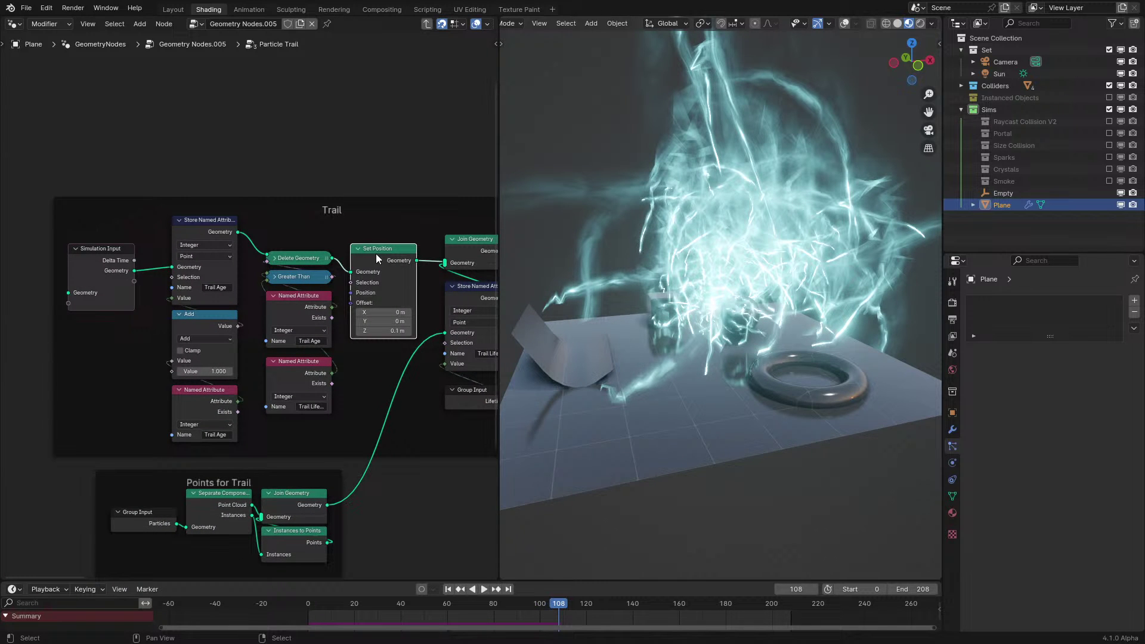
key(x)
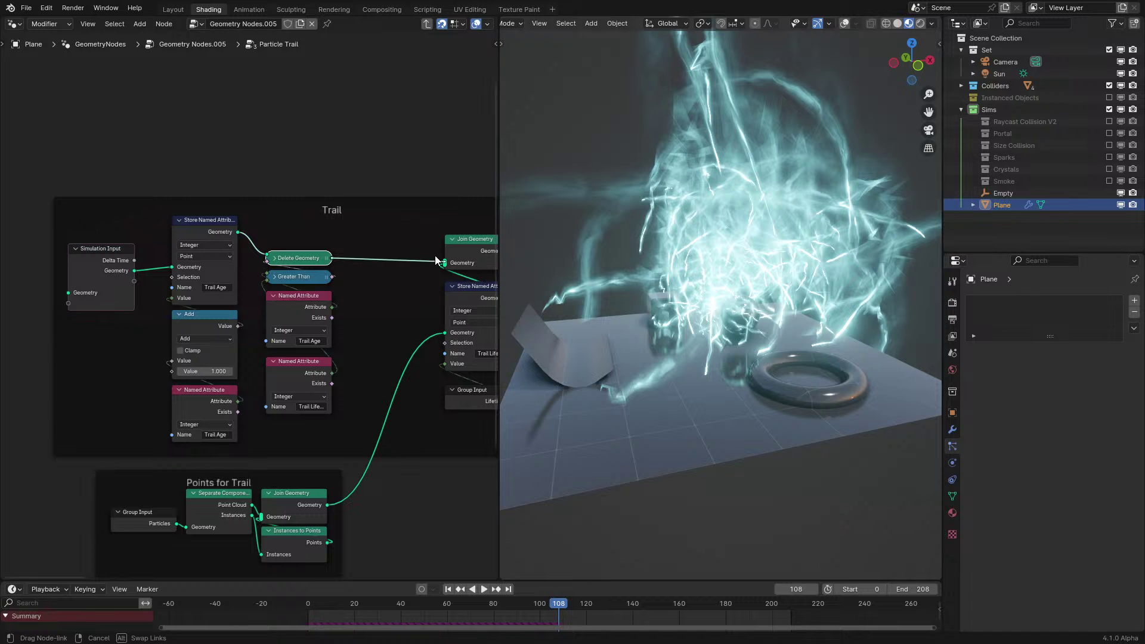
key(ctrl+Tab)
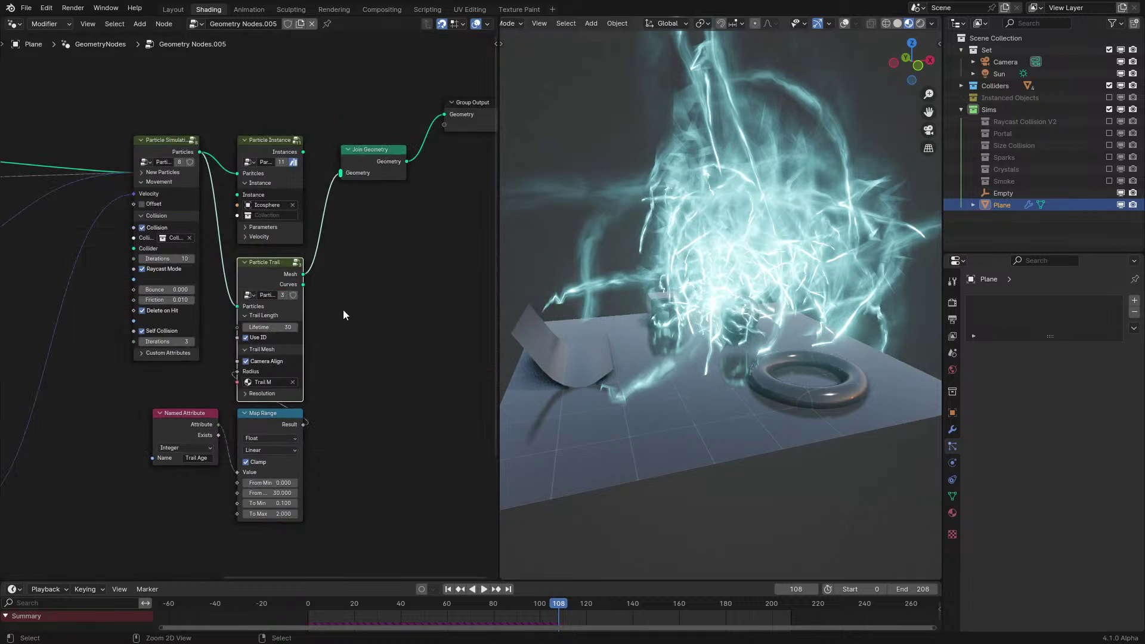
Replay the glowing trail simulation from its start to check the effect with the original trail points
click(186, 152)
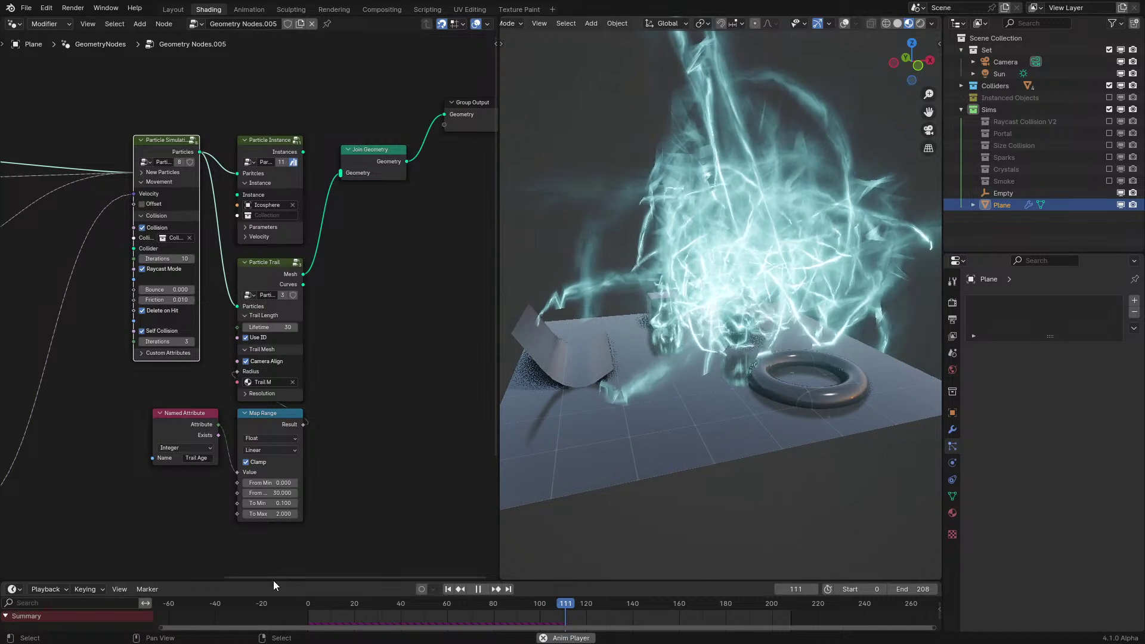
click(294, 618)
key(space)
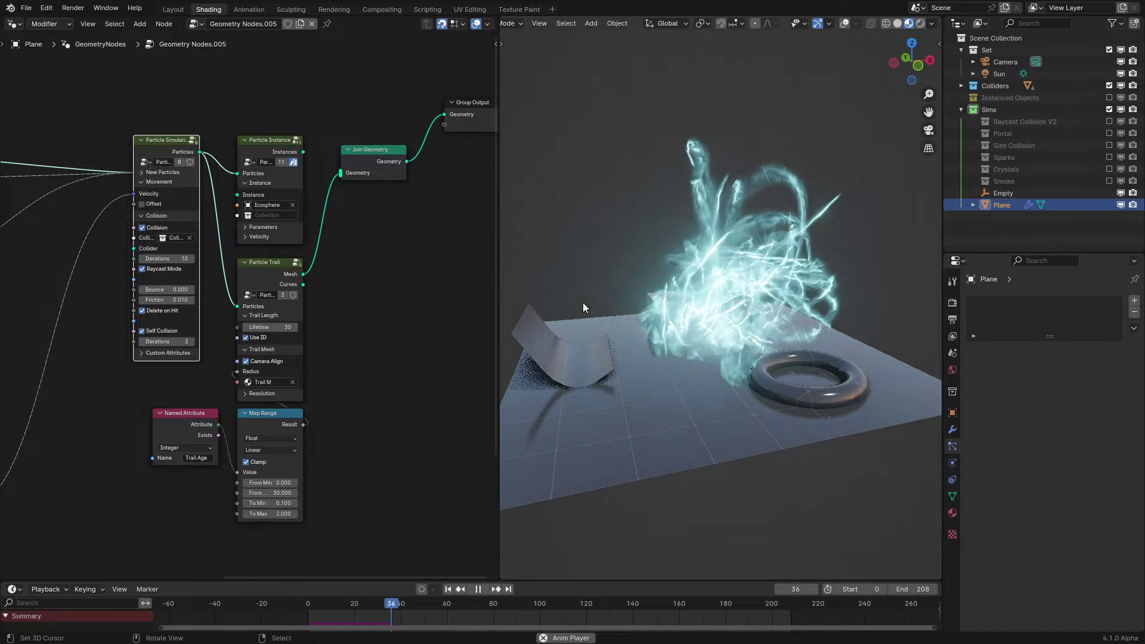
key(space)
Connect the Particle Trail node's Curves output to the Group Output and play it in Solid shading with overlays on
scroll(316, 261, up, 2)
middle_drag(316, 262, 274, 344)
key(z)
click(834, 278)
scroll(382, 342, up, 2)
middle_drag(379, 343, 338, 370)
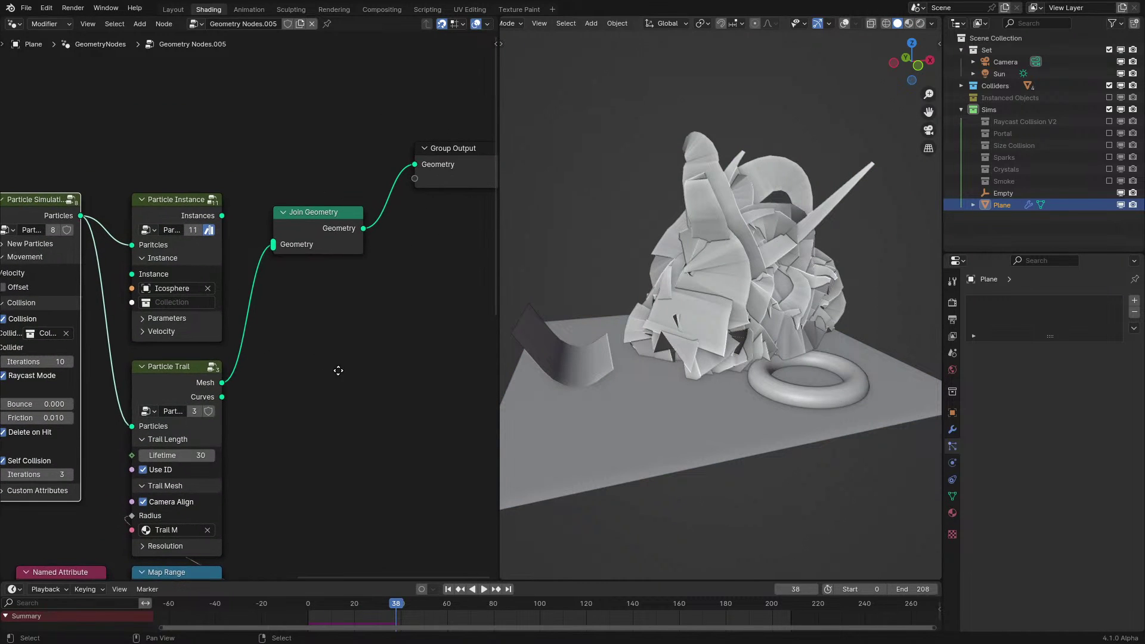
drag(417, 189, 409, 162)
key(space)
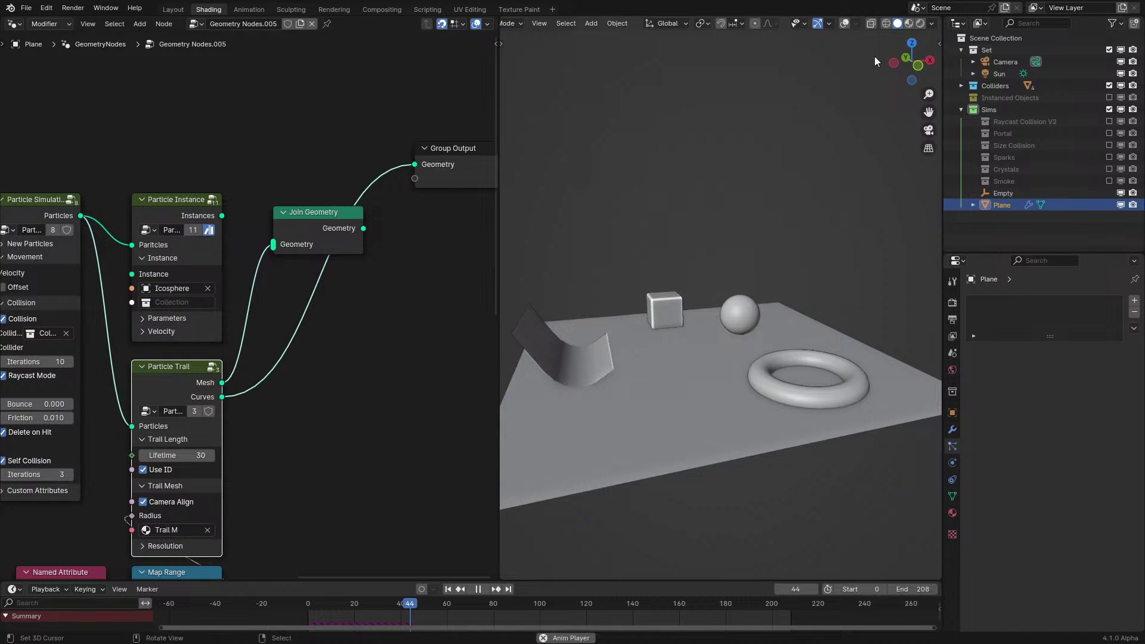
click(842, 24)
middle_drag(778, 105, 743, 203)
key(space)
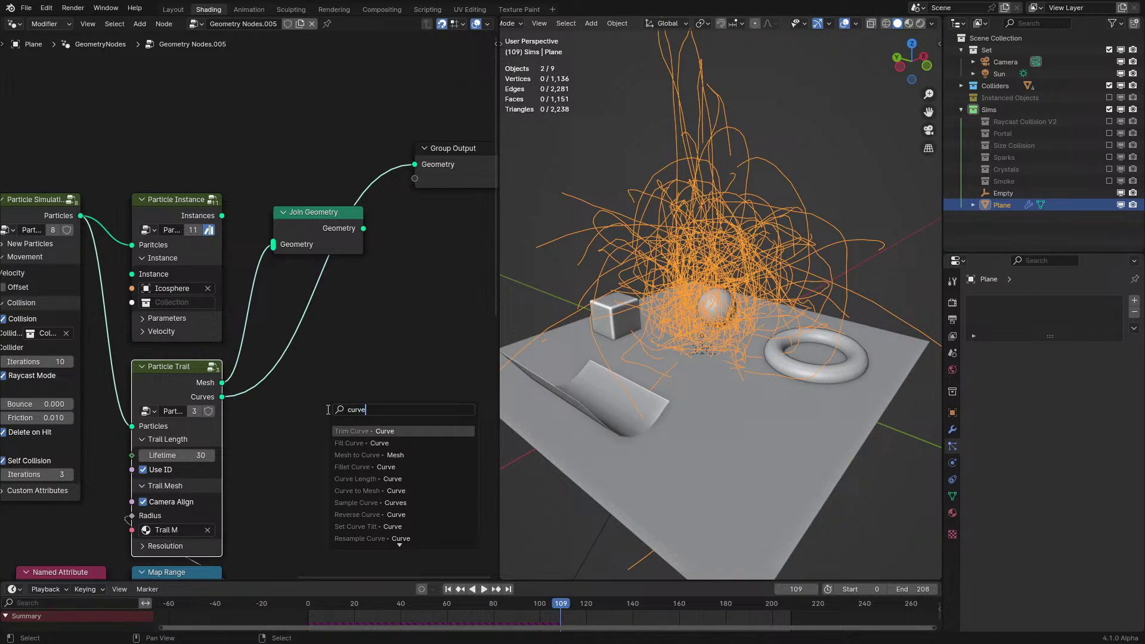
Convert the trail curves with Curve to Mesh, using a Curve Circle profile of resolution 3, and output the tubes
key(Return)
click(419, 402)
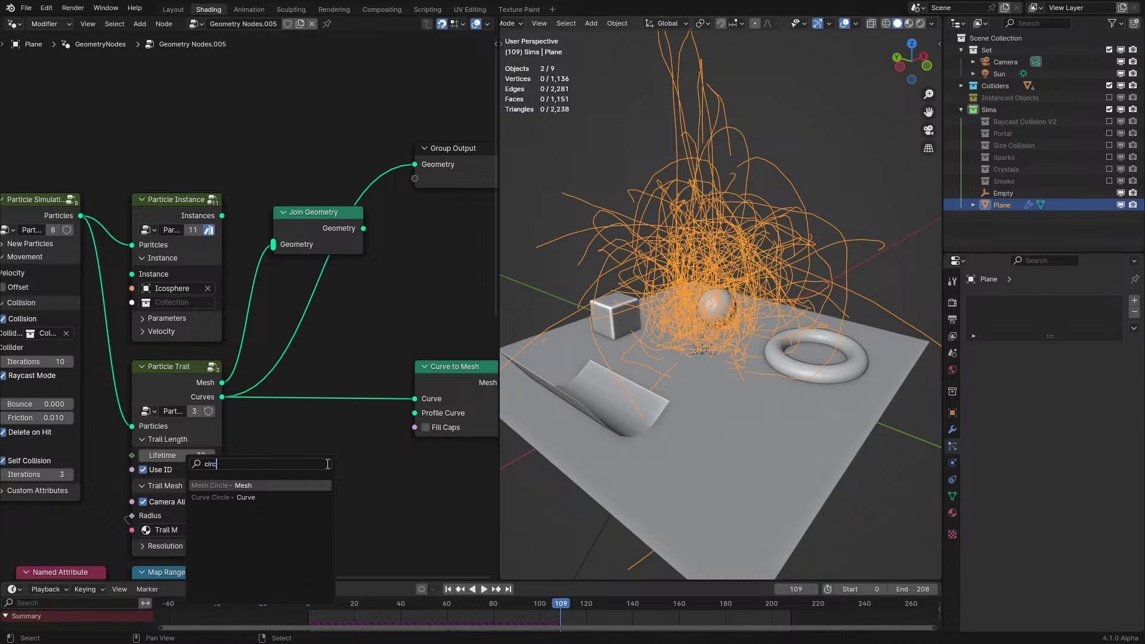
key(Return)
click(339, 479)
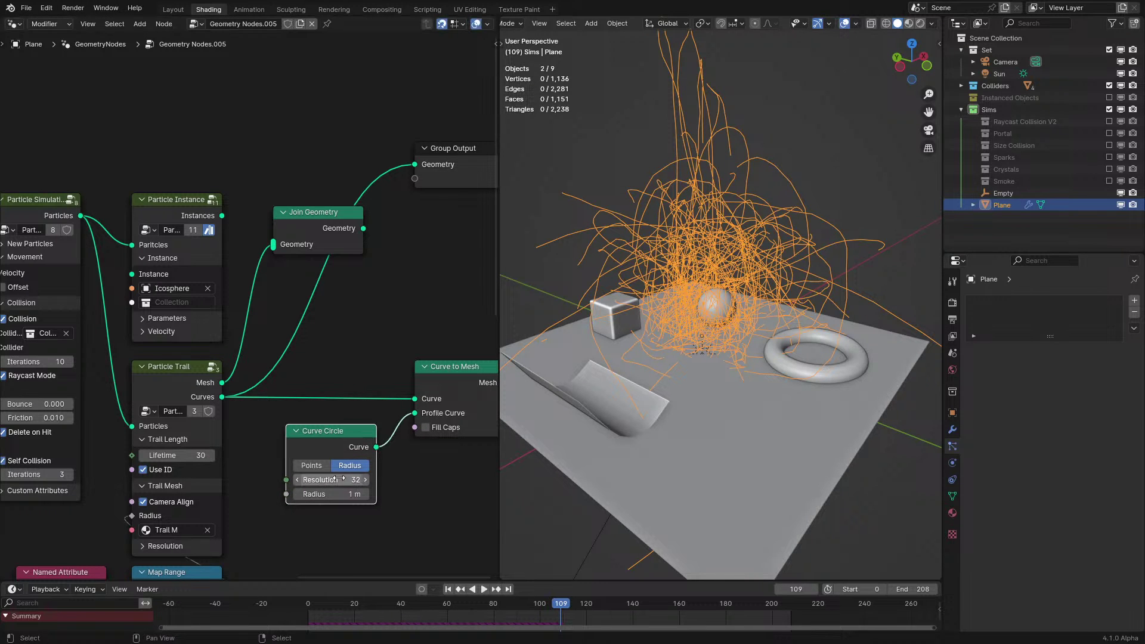
alt+shift+click(449, 384)
middle_drag(674, 382, 655, 342)
scroll(592, 370, up, 4)
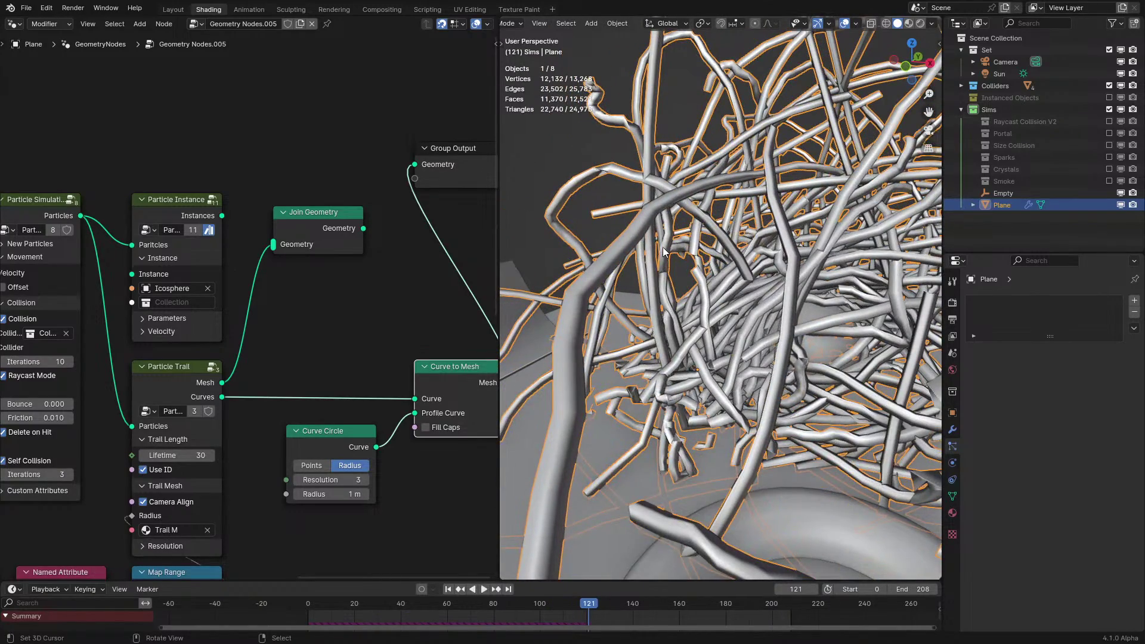
Turn off Camera Align on the Particle Trail node and play the tube trails in Material Preview with the plane deselected
click(150, 502)
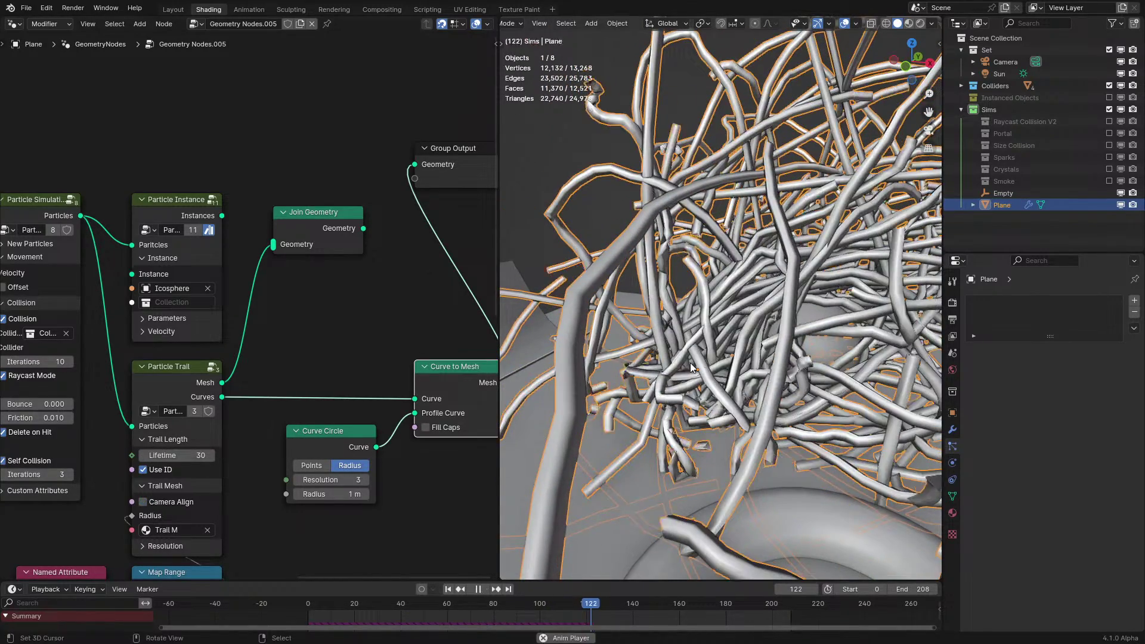
scroll(690, 363, down, 5)
middle_drag(689, 363, 776, 289)
key(z)
click(754, 416)
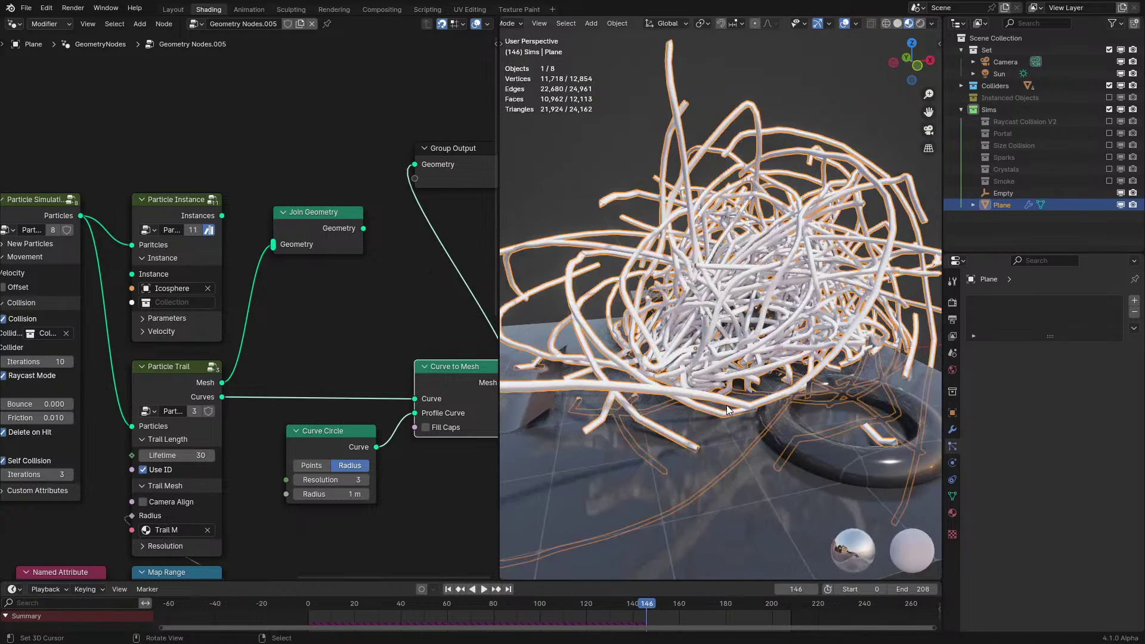
click(848, 81)
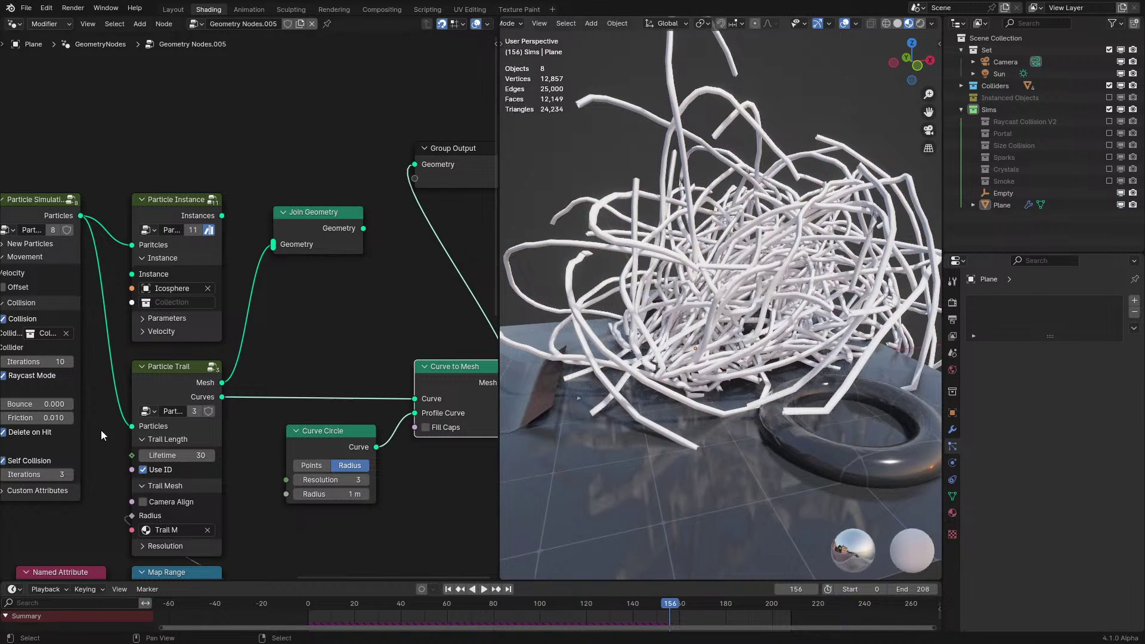
Inside the Particle Trail group, connect the Set Curve Radius output to the Group Output's Curves input, and exit the group
key(Tab)
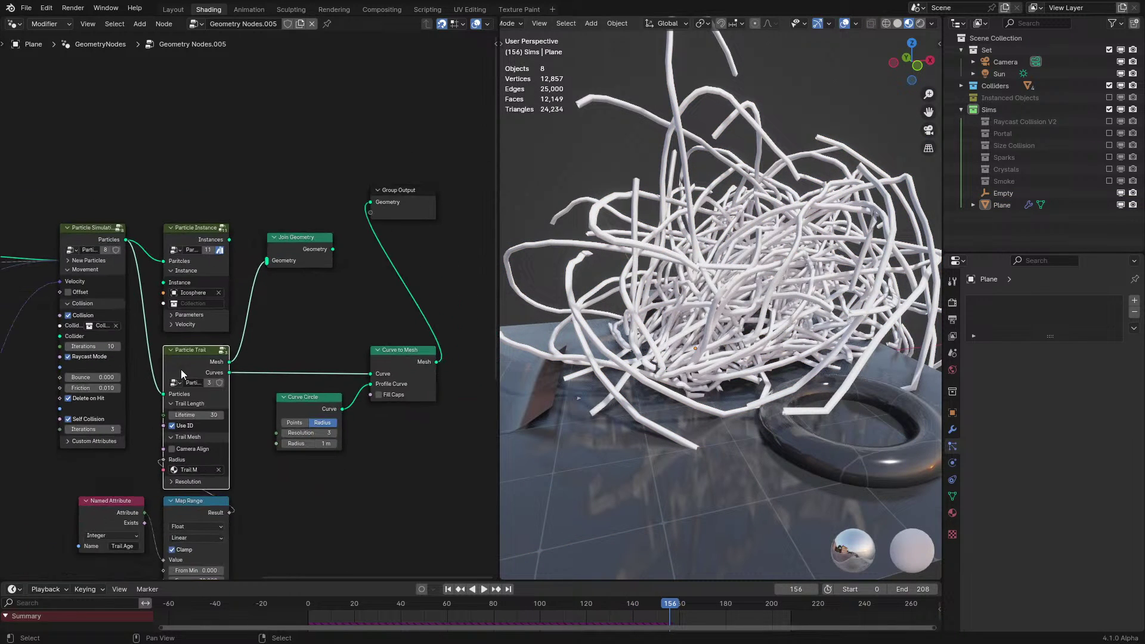
middle_drag(340, 333, 106, 384)
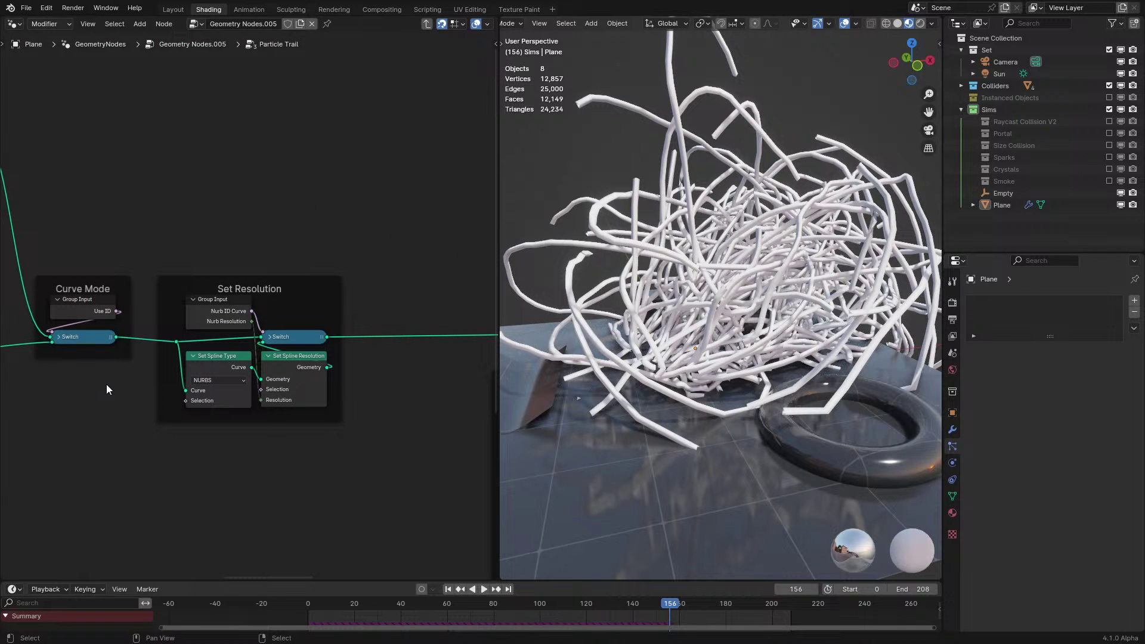
scroll(107, 388, up, 3)
key(ctrl+space)
middle_drag(577, 438, 868, 203)
scroll(637, 309, down, 2)
middle_drag(637, 310, 639, 306)
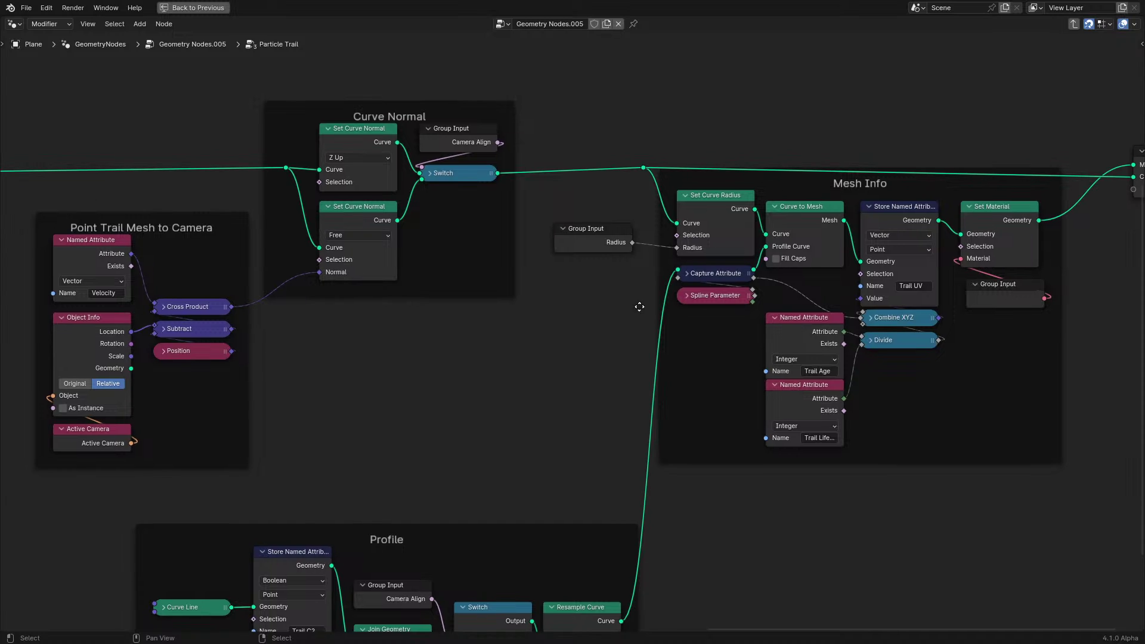
middle_drag(750, 237, 590, 366)
scroll(577, 338, up, 2)
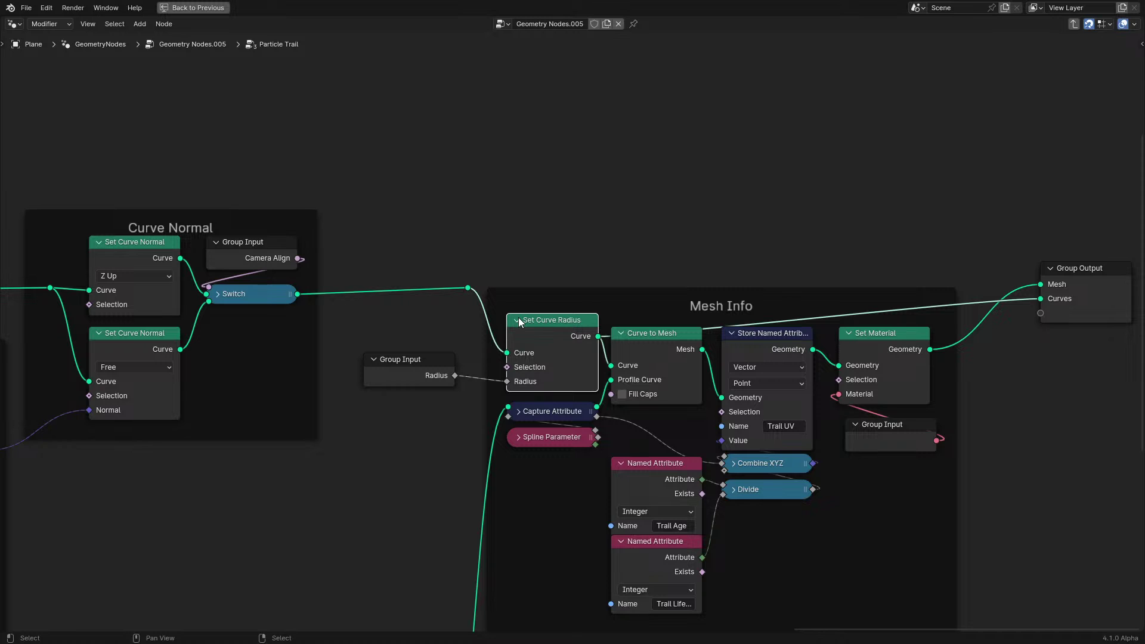
key(Tab)
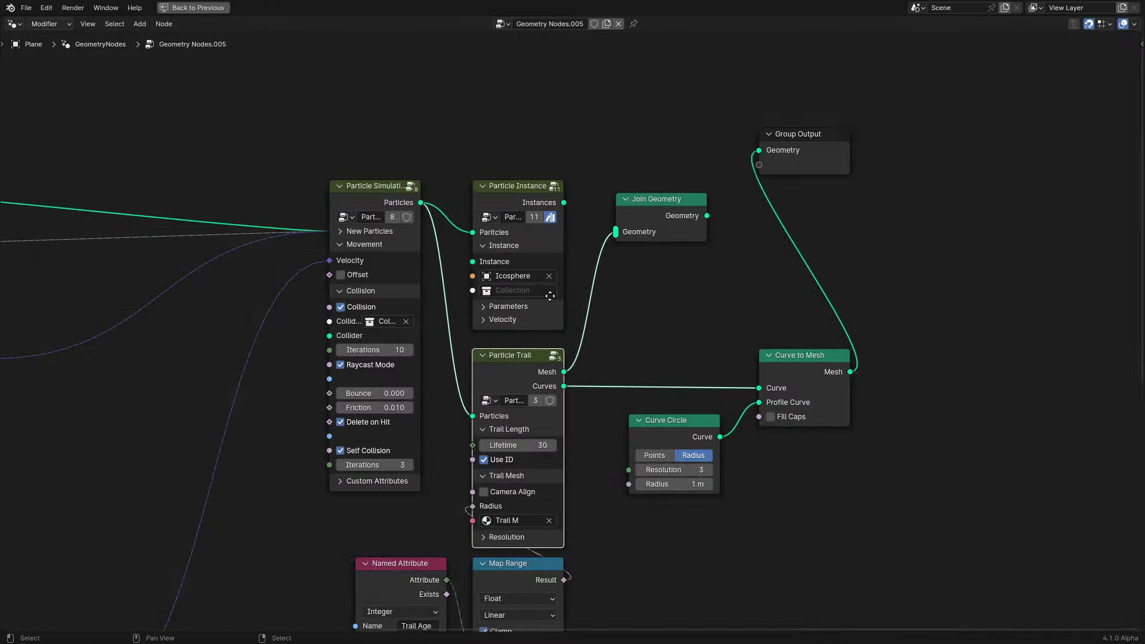
Restore the split layout and replay the tube trails from the start
key(ctrl+space)
click(306, 629)
key(space)
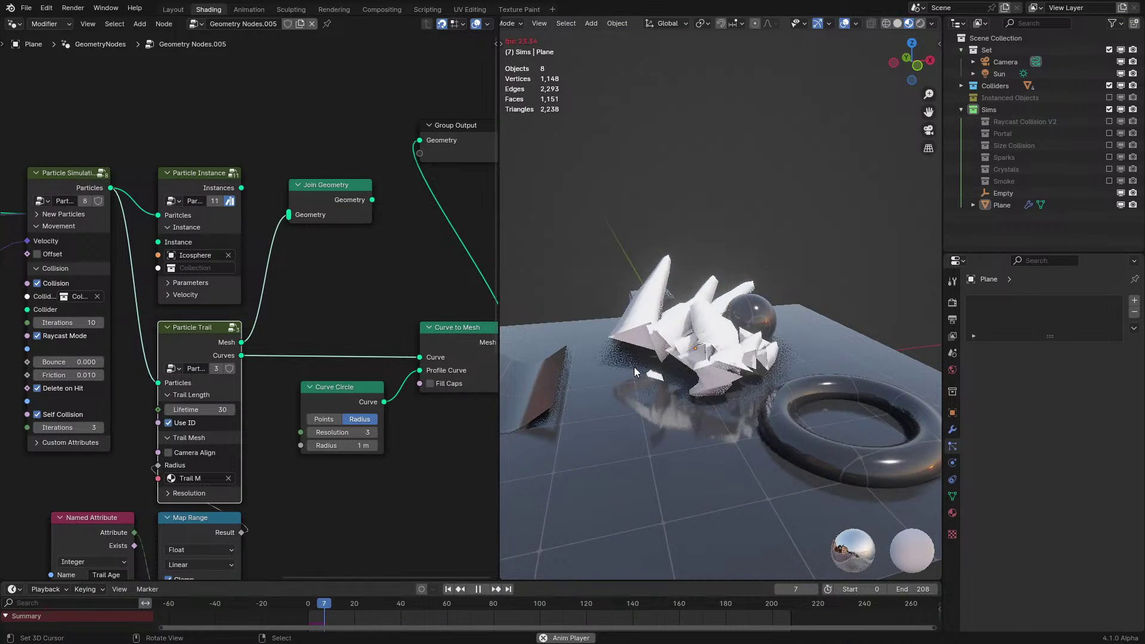
key(space)
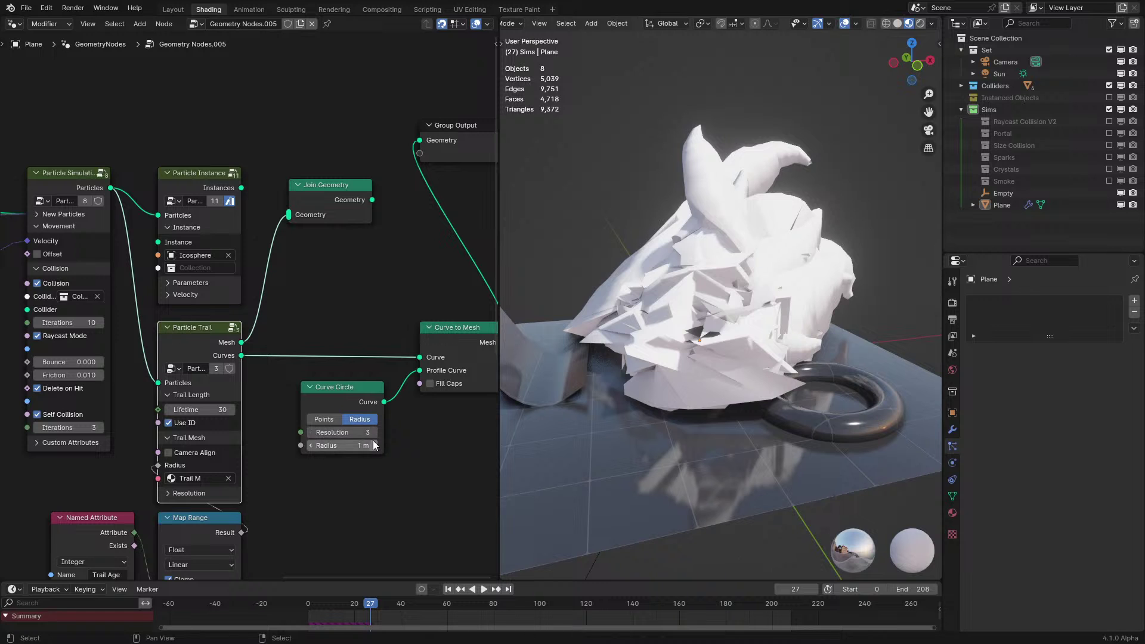
Set the Curve Circle's resolution to 5 and replay the simulation from the start
click(373, 432)
click(374, 432)
click(265, 604)
key(space)
scroll(656, 391, down, 1)
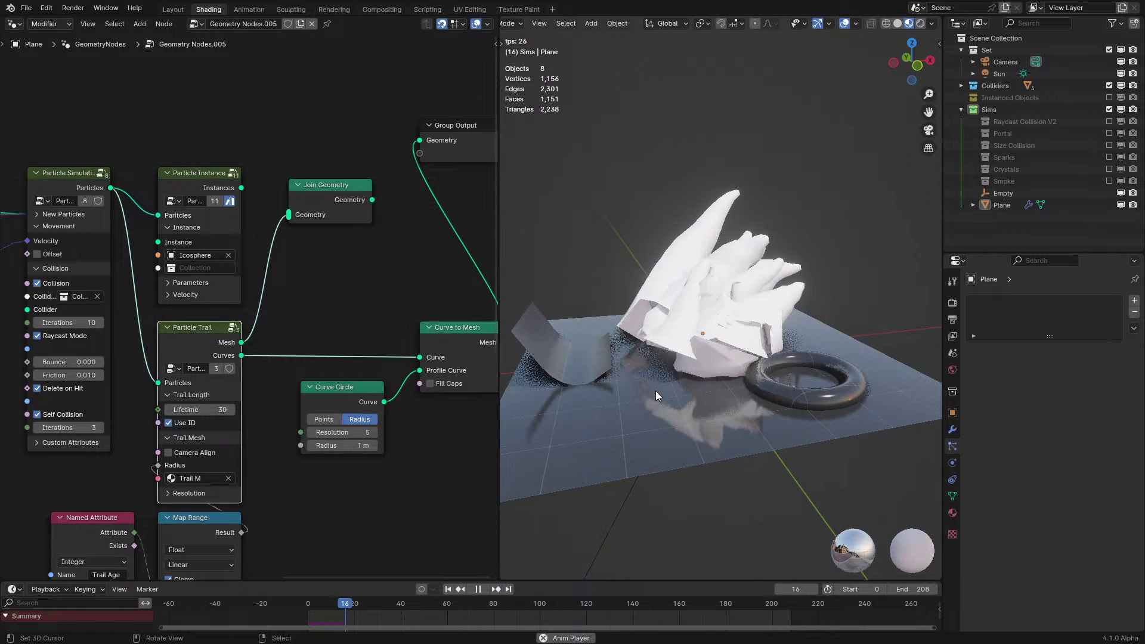
scroll(655, 391, down, 1)
key(space)
Reconnect Join Geometry to the Group Output and delete the Curve Circle and Curve to Mesh nodes
key(shift+z)
mouse_move(724, 376)
middle_down()
mouse_move(737, 375)
mouse_move(661, 389)
middle_up()
ctrl+shift+click(330, 210)
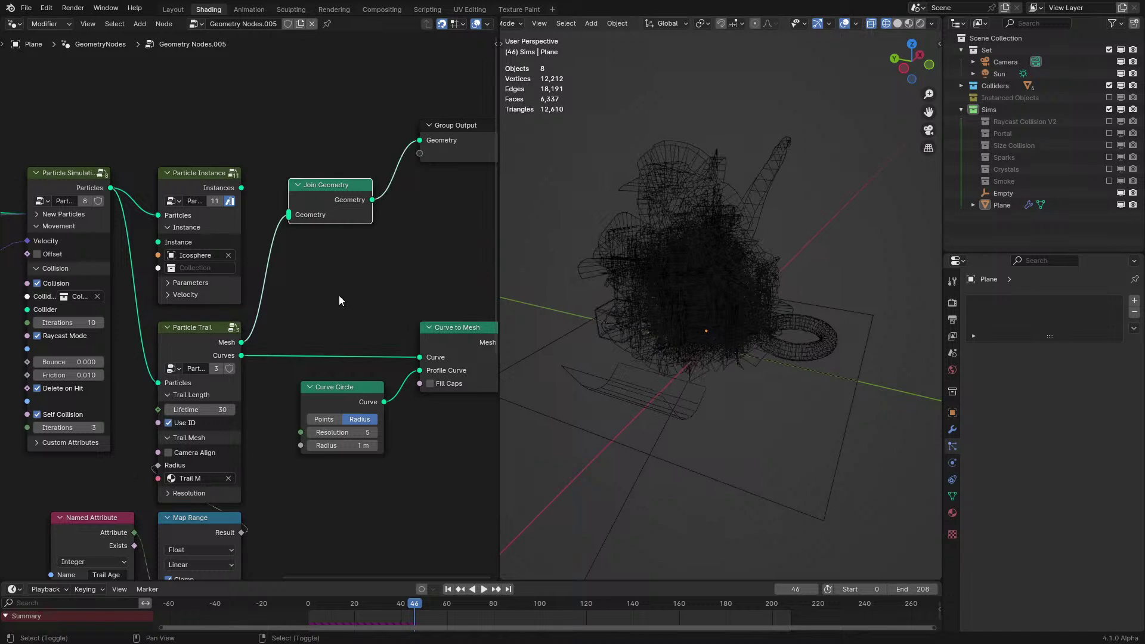
drag(322, 290, 428, 472)
key(x)
Replay the mesh trails from the start in Material Preview and turn off the viewport overlays
key(shift+Left)
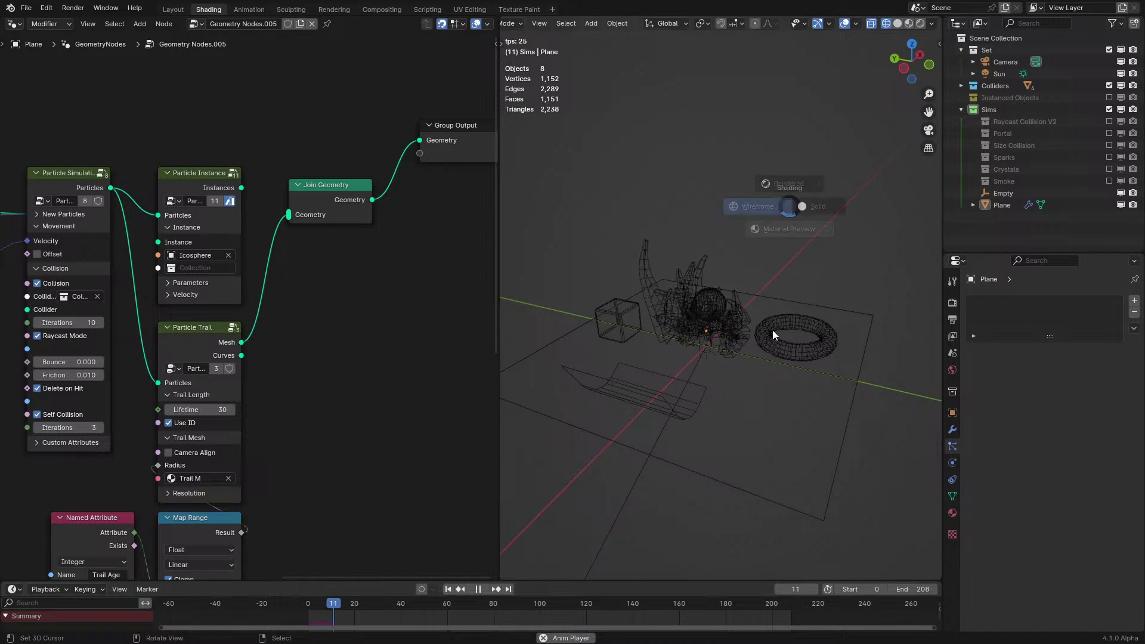
middle_drag(773, 372, 745, 368)
scroll(719, 366, up, 1)
key(space)
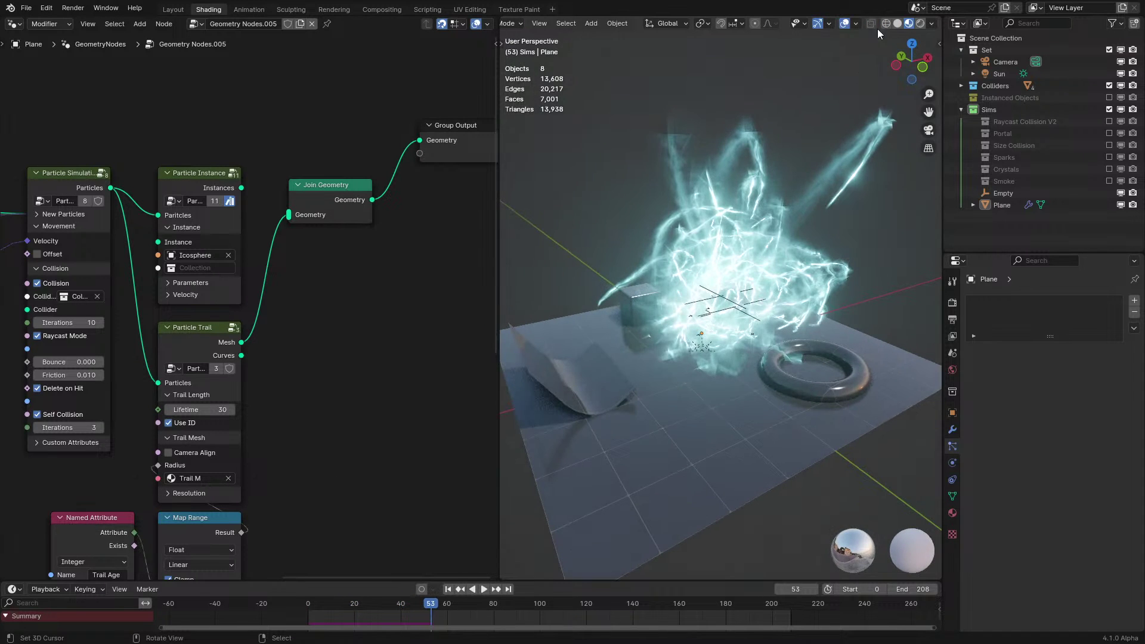
click(841, 25)
key(space)
key(space)
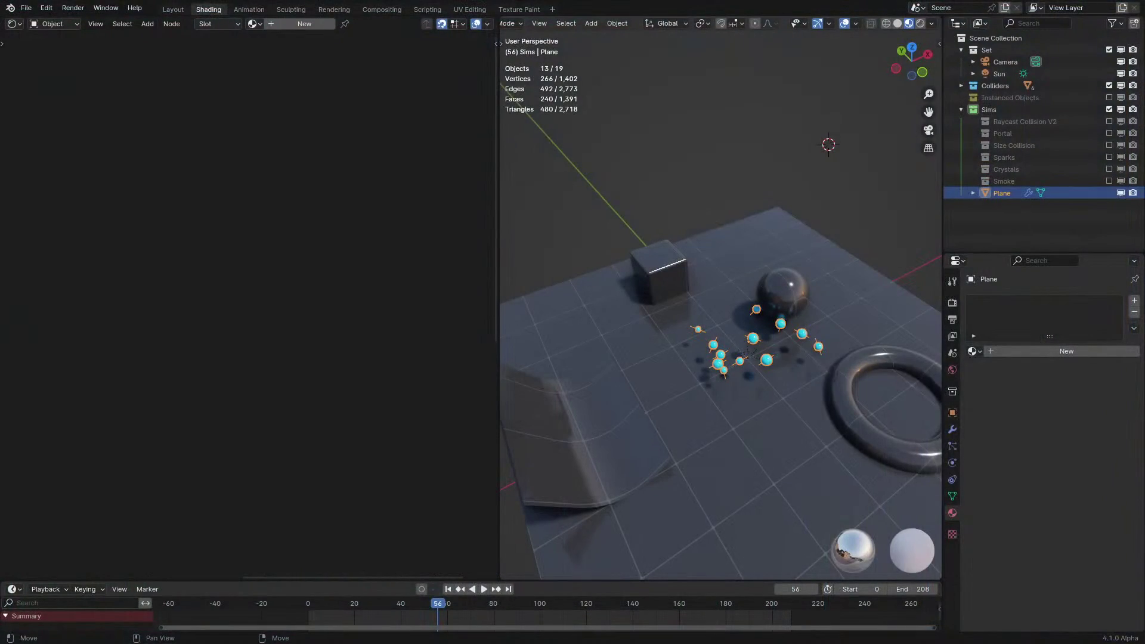
Play the instanced-sphere trail simulation onward from frame 56 while viewing it from another angle, and select the plane
key(space)
middle_drag(674, 352, 750, 317)
key(space)
key(alt+a)
middle_drag(775, 197, 746, 358)
click(746, 358)
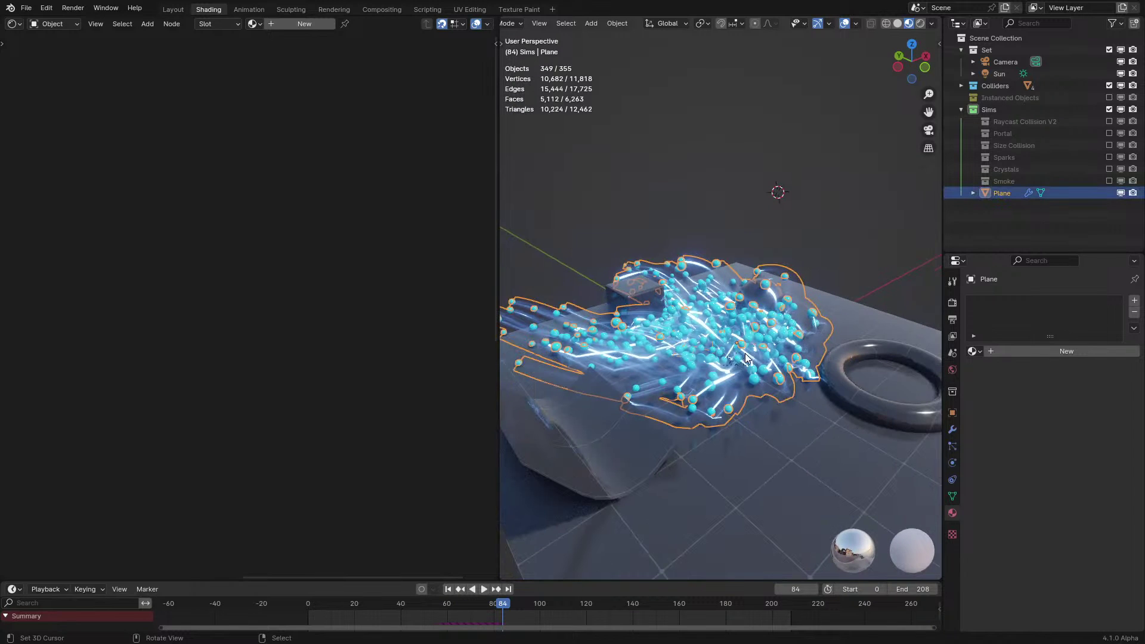
Change the empty Shader Editor to the Geometry Node Editor, showing the plane's particle nodes
click(14, 24)
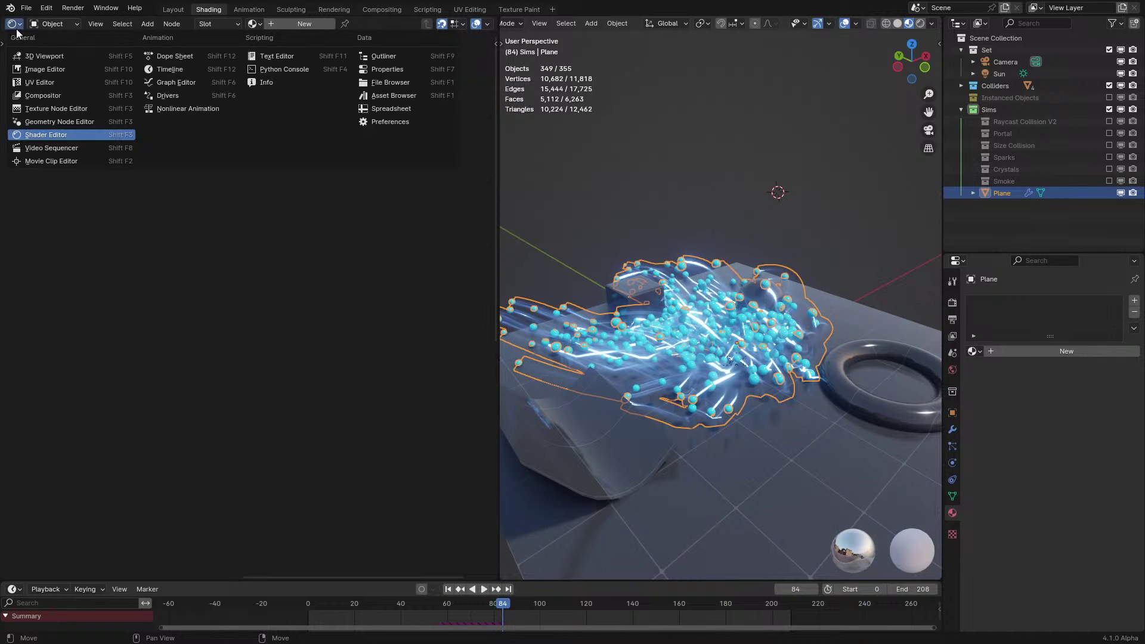
click(65, 122)
key(Home)
scroll(281, 347, up, 10)
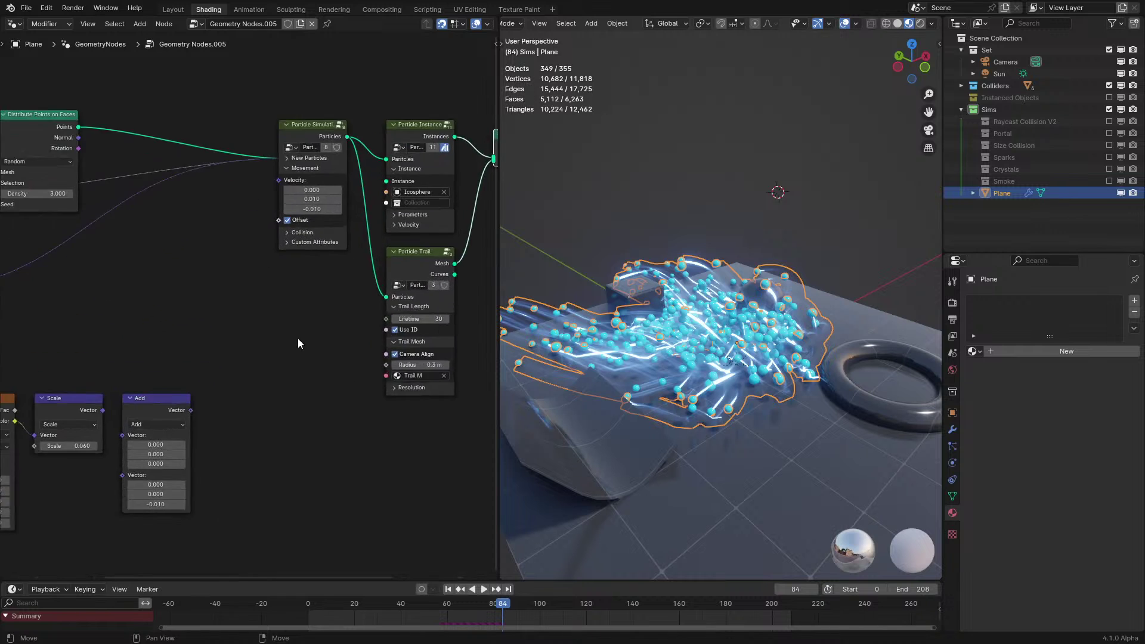
middle_drag(368, 339, 226, 390)
Assign a separate copy of the Trail M material to the plane and name it Trail 2
click(976, 352)
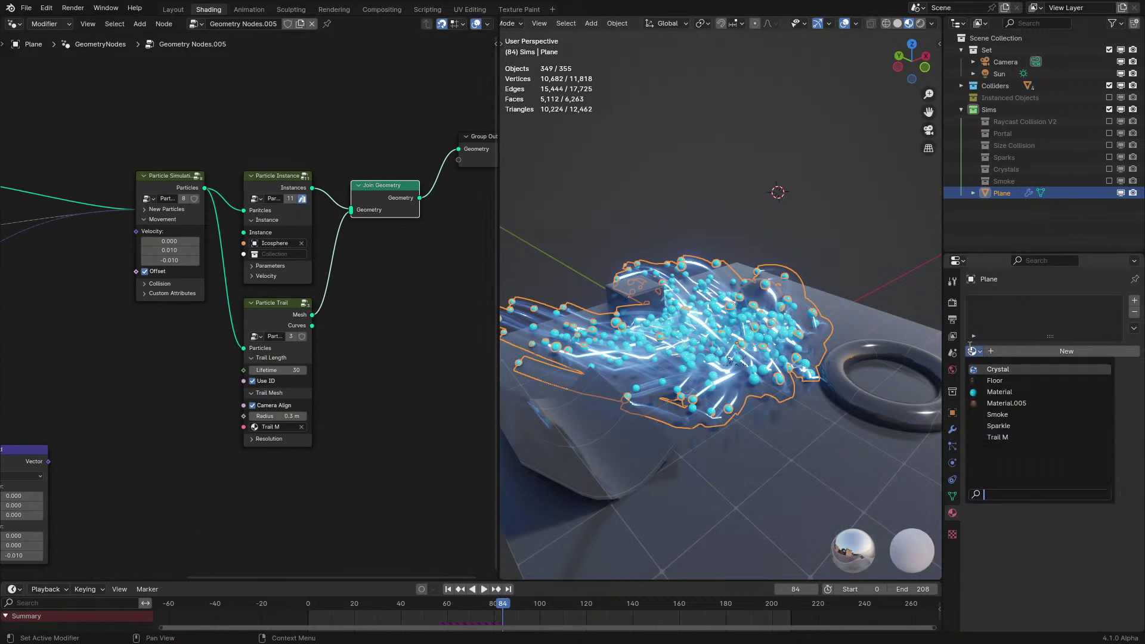
click(1014, 441)
click(1100, 351)
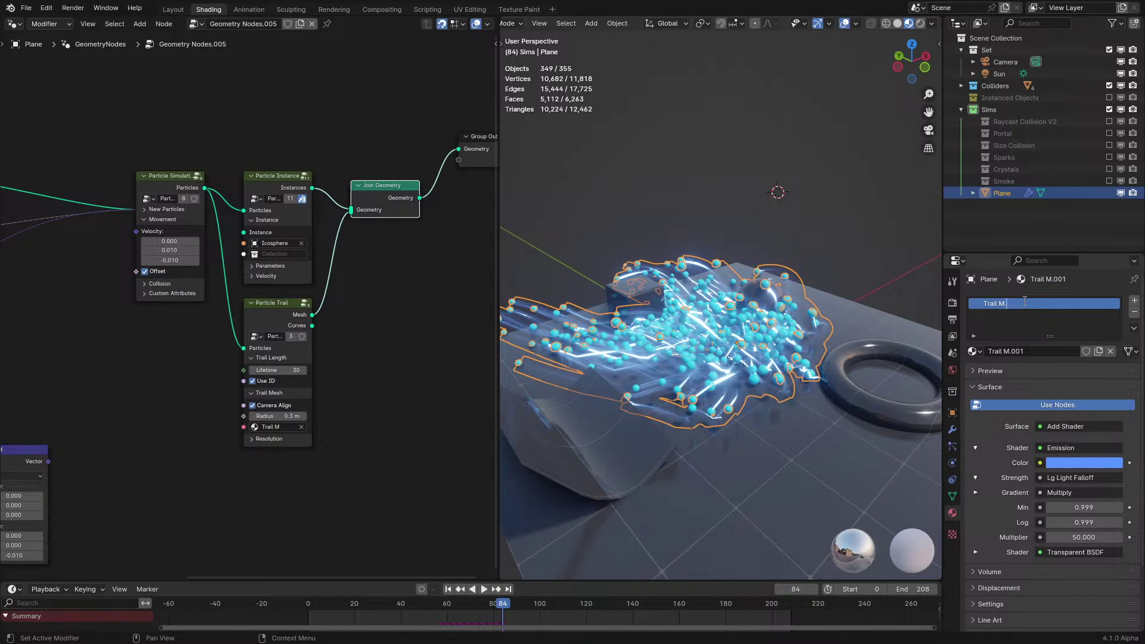
Set the Particle Trail node's material to Trail 2
scroll(273, 380, up, 2)
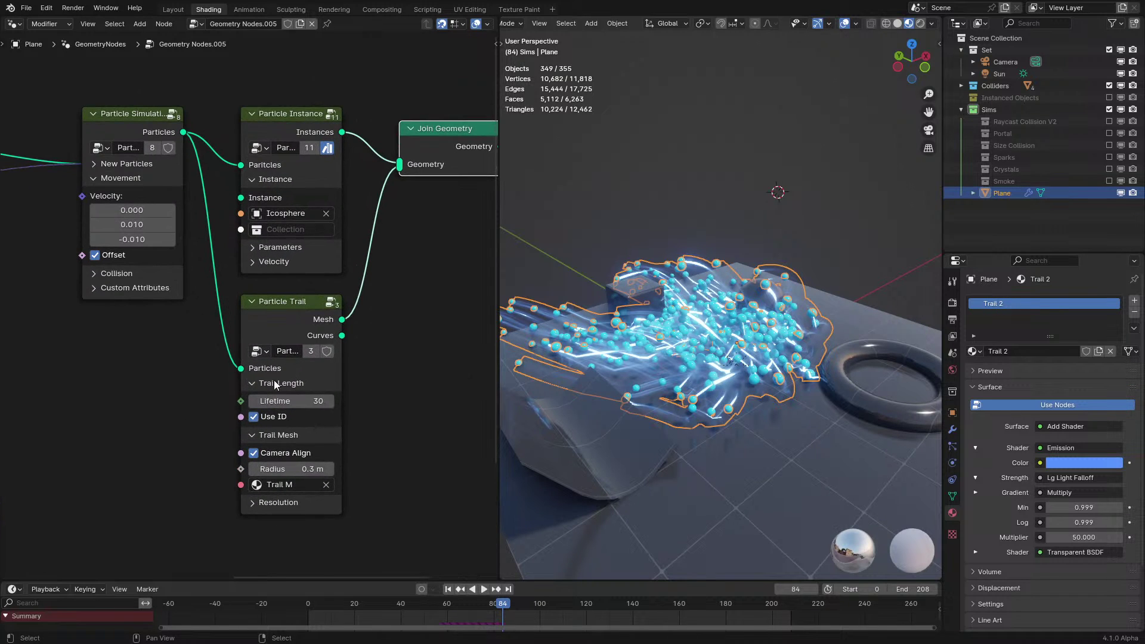
click(291, 485)
click(305, 420)
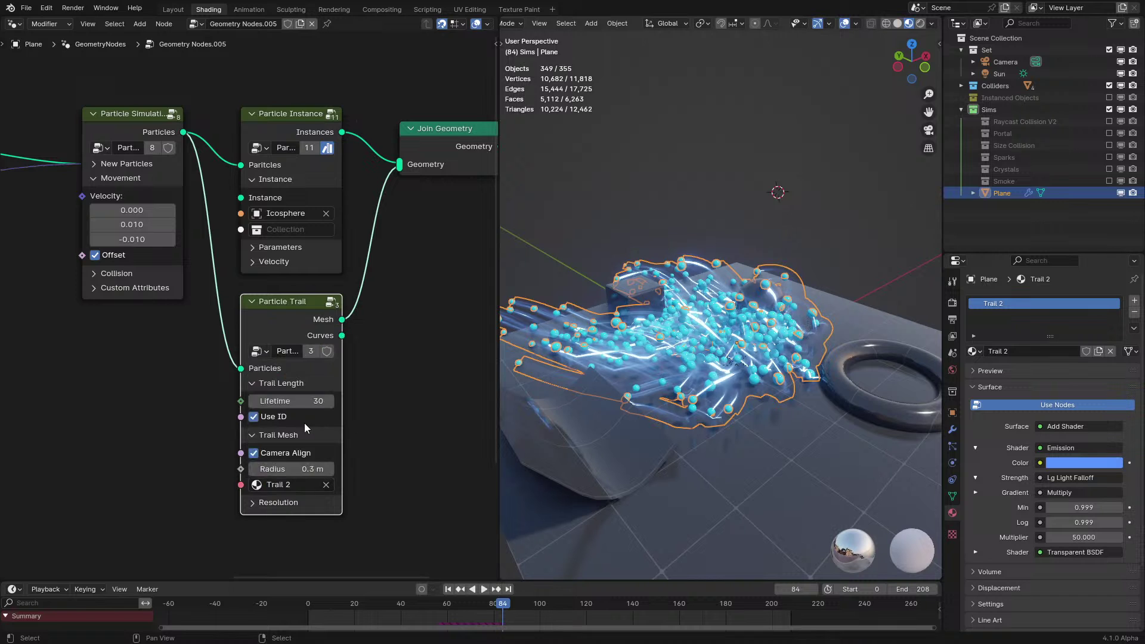
Connect the noise Scale vector through the Add node into Particle Simulation's Velocity, and set the noise scale to 0.1
scroll(169, 471, down, 8)
middle_drag(160, 351, 259, 393)
key(ctrl+space)
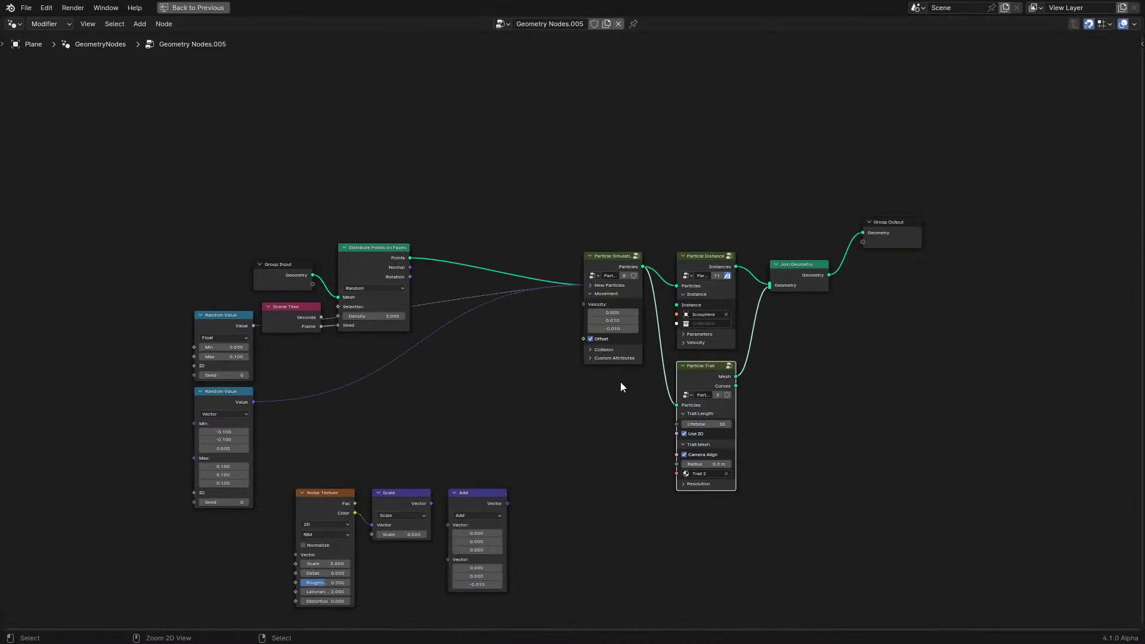
scroll(620, 382, up, 3)
middle_drag(451, 493, 532, 386)
scroll(496, 311, up, 1)
middle_drag(584, 191, 546, 310)
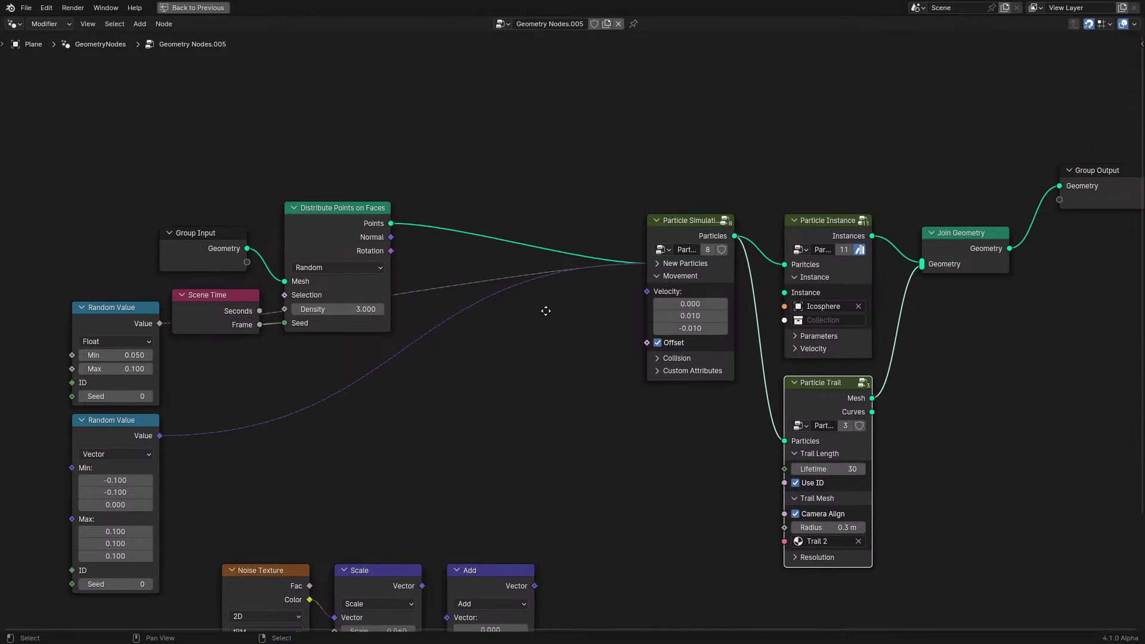
middle_drag(454, 463, 459, 394)
drag(427, 516, 451, 548)
drag(541, 515, 661, 225)
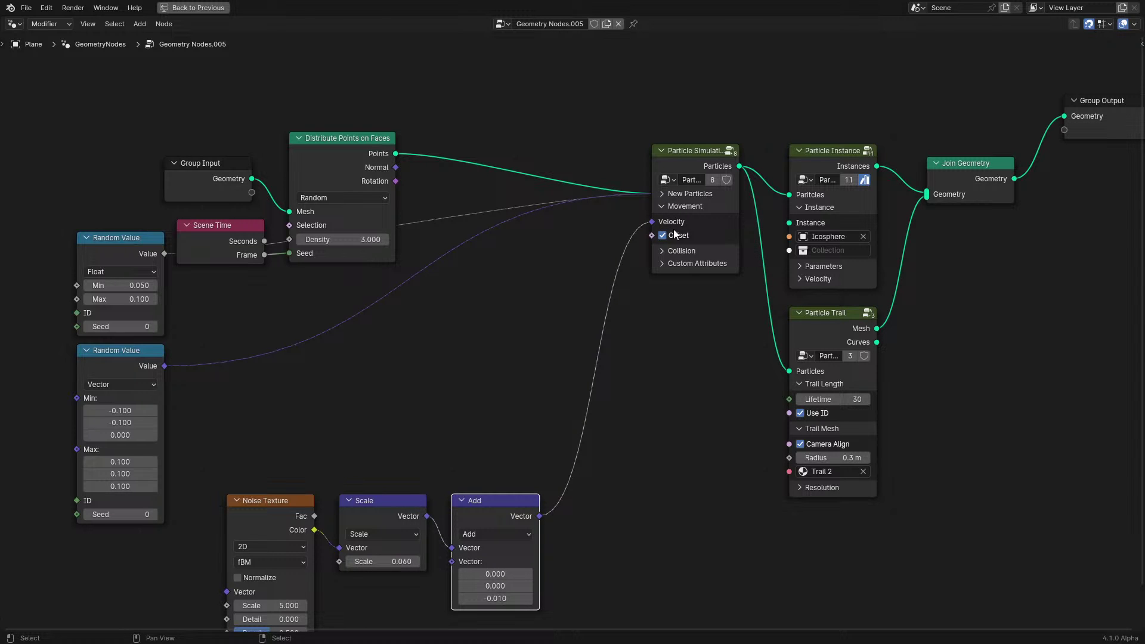
middle_drag(418, 473, 428, 396)
key(ctrl+space)
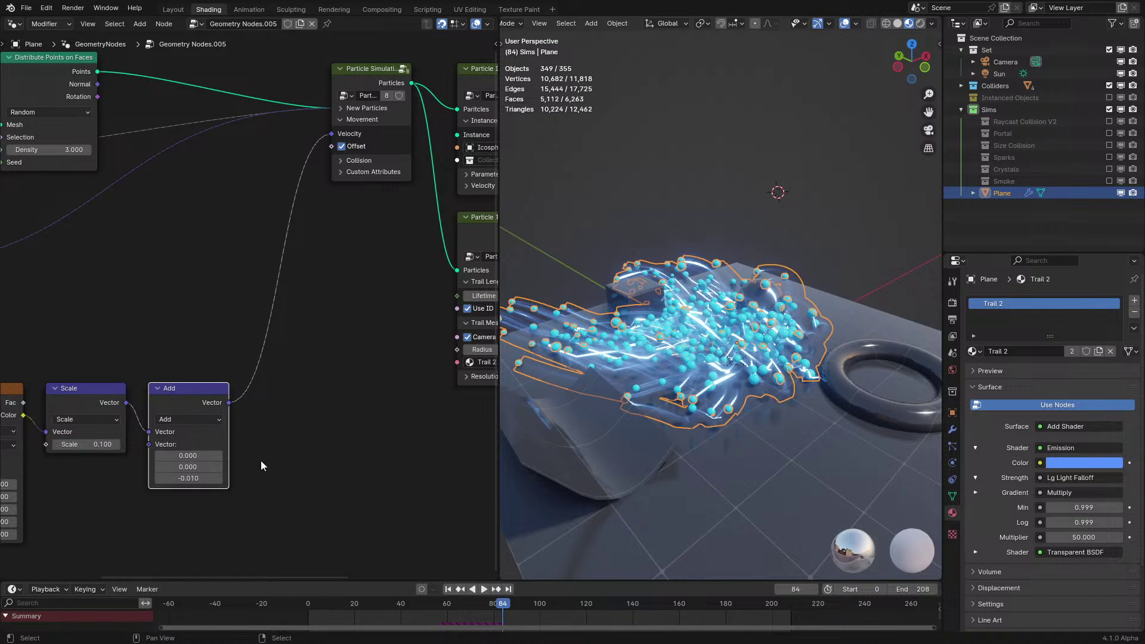
Delete the Particle Instance and Join Geometry nodes, and connect Particle Trail's Mesh output directly to the Group Output
middle_drag(329, 342, 146, 435)
scroll(198, 408, up, 3)
middle_drag(352, 129, 238, 241)
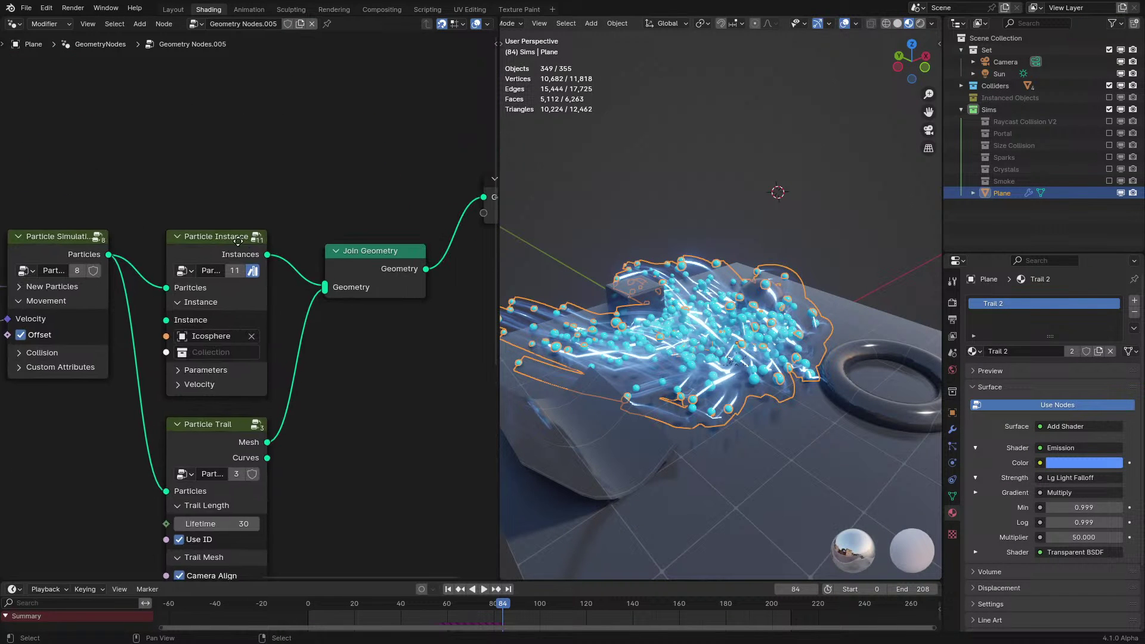
drag(185, 141, 338, 296)
key(x)
drag(201, 445, 224, 262)
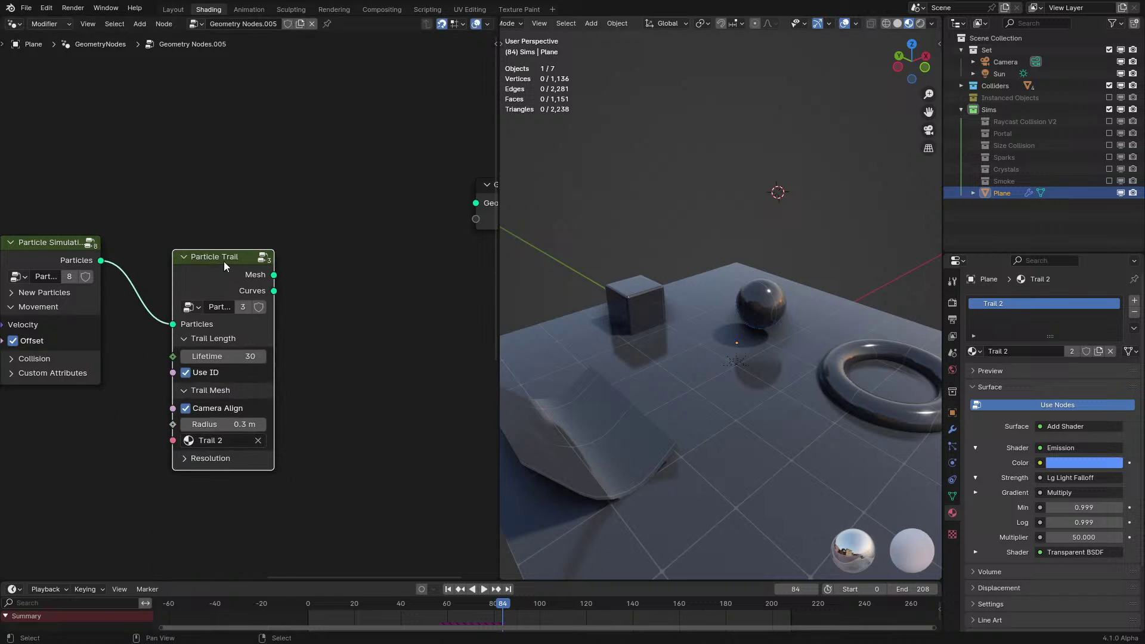
ctrl+shift+click(231, 278)
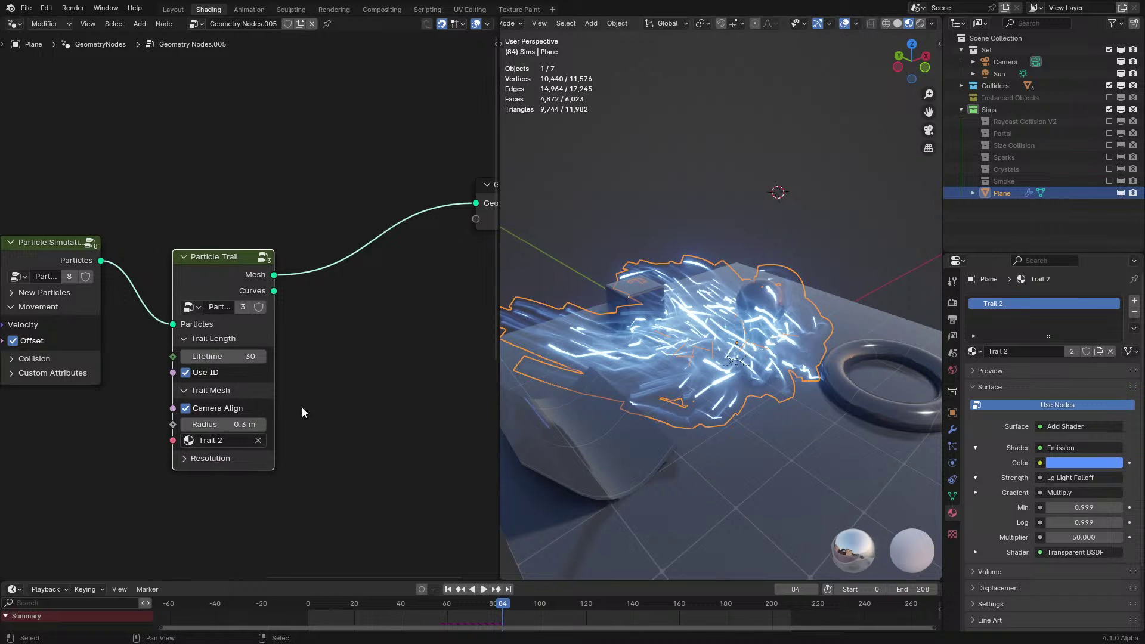
Open the Particle Trail node group and move the Radius Group Input lower, making room before the Mesh Info frame
click(15, 24)
middle_drag(276, 397, 426, 322)
key(Tab)
key(ctrl+space)
middle_drag(693, 307, 10, 388)
middle_drag(1048, 378, 416, 391)
scroll(546, 307, up, 2)
drag(322, 447, 291, 525)
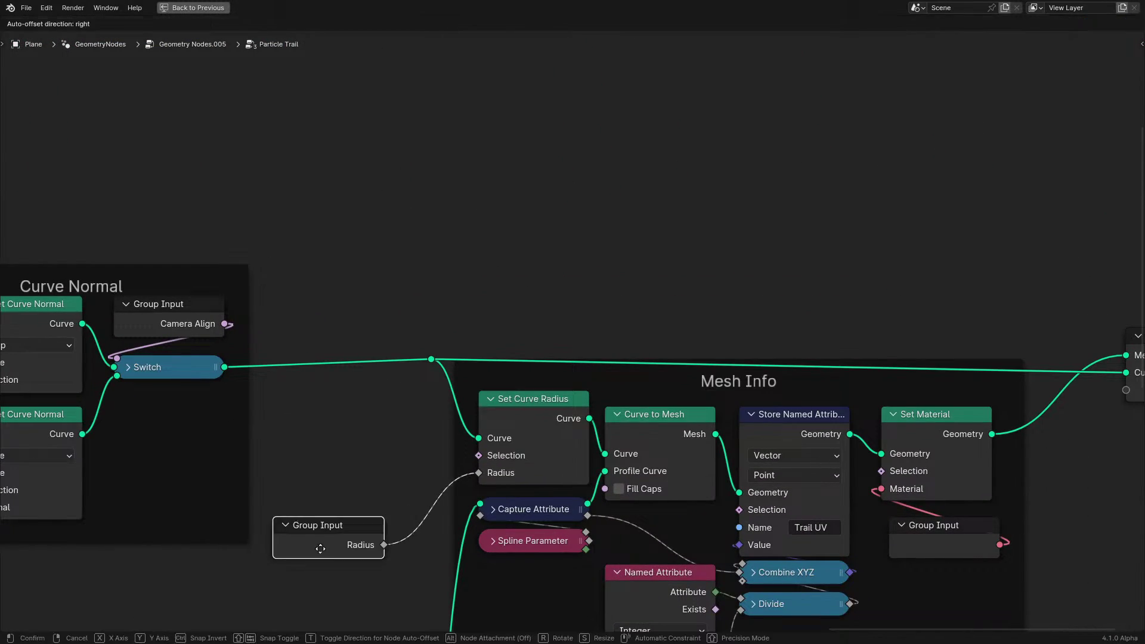
Duplicate Set Curve Radius before the Mesh Info frame, feeding it the Switch curve and Radius input, and output it to Curve to Mesh and Curves
click(534, 439)
key(ctrl+v)
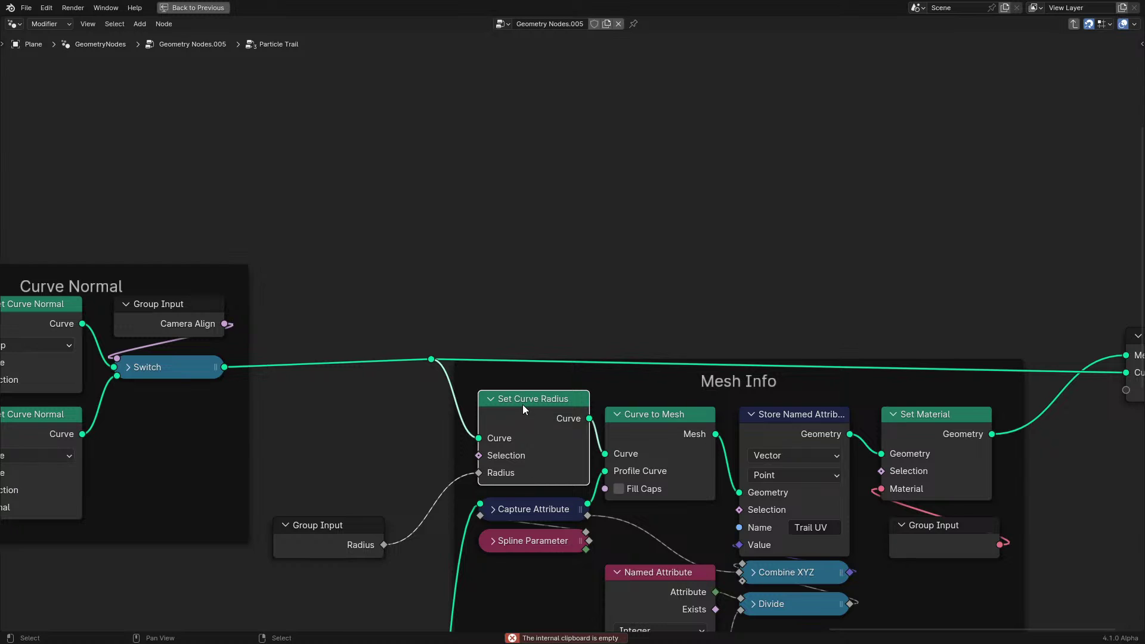
key(shift+d)
click(314, 383)
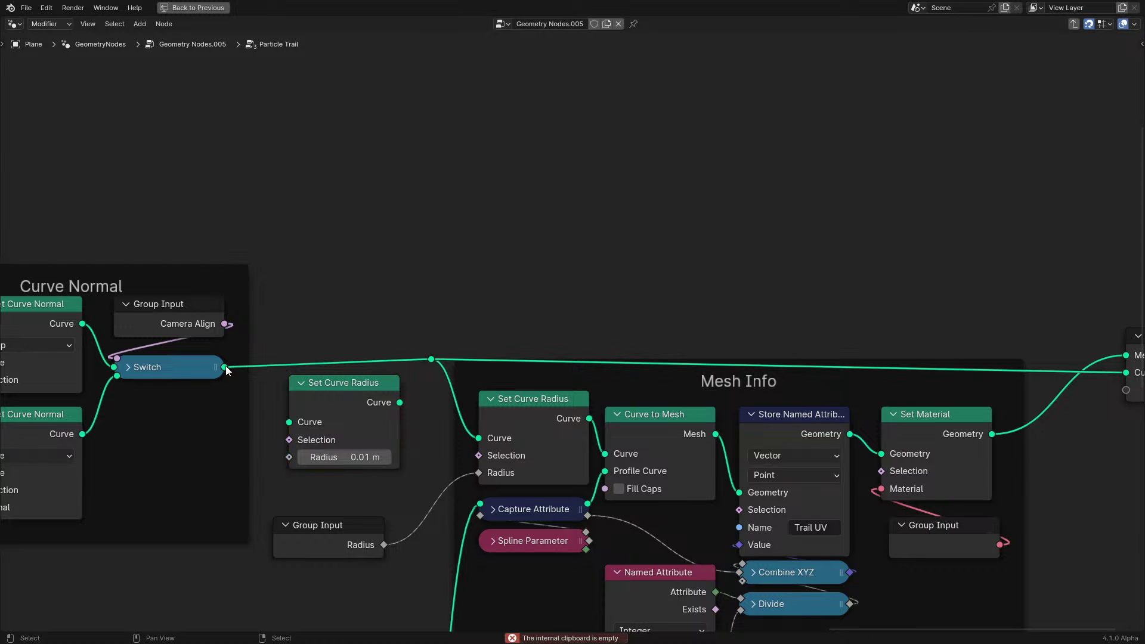
drag(384, 544, 290, 457)
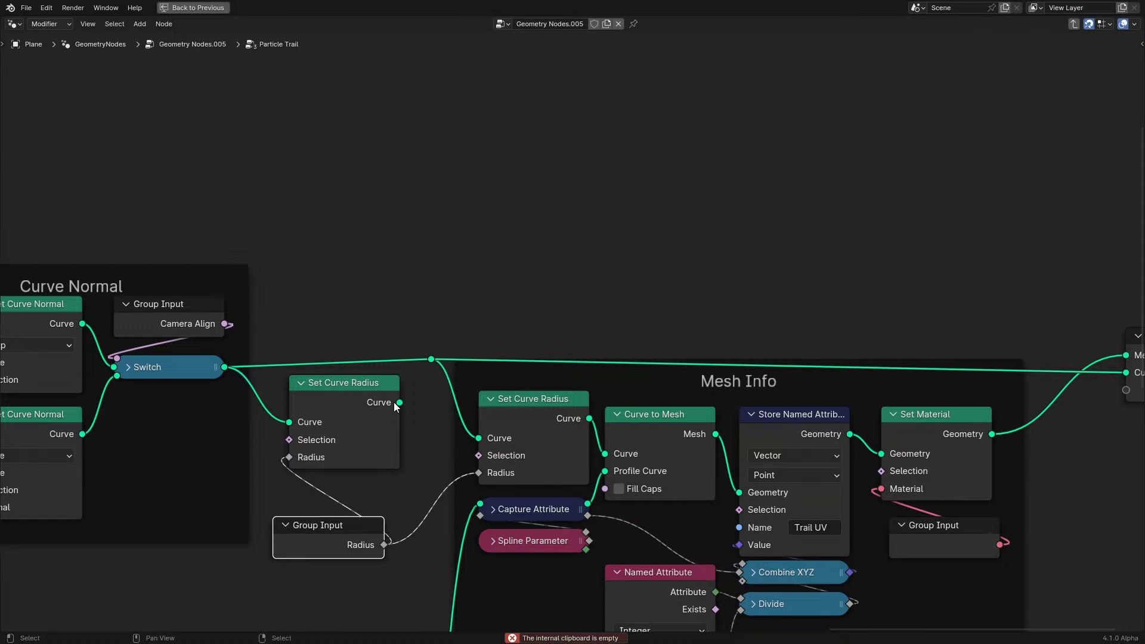
drag(399, 403, 650, 456)
scroll(495, 427, down, 1)
drag(411, 396, 1087, 370)
Delete the old reroute and the original Set Curve Radius node, and move the new radius nodes up beside the Curve Normal frame
drag(414, 309, 456, 368)
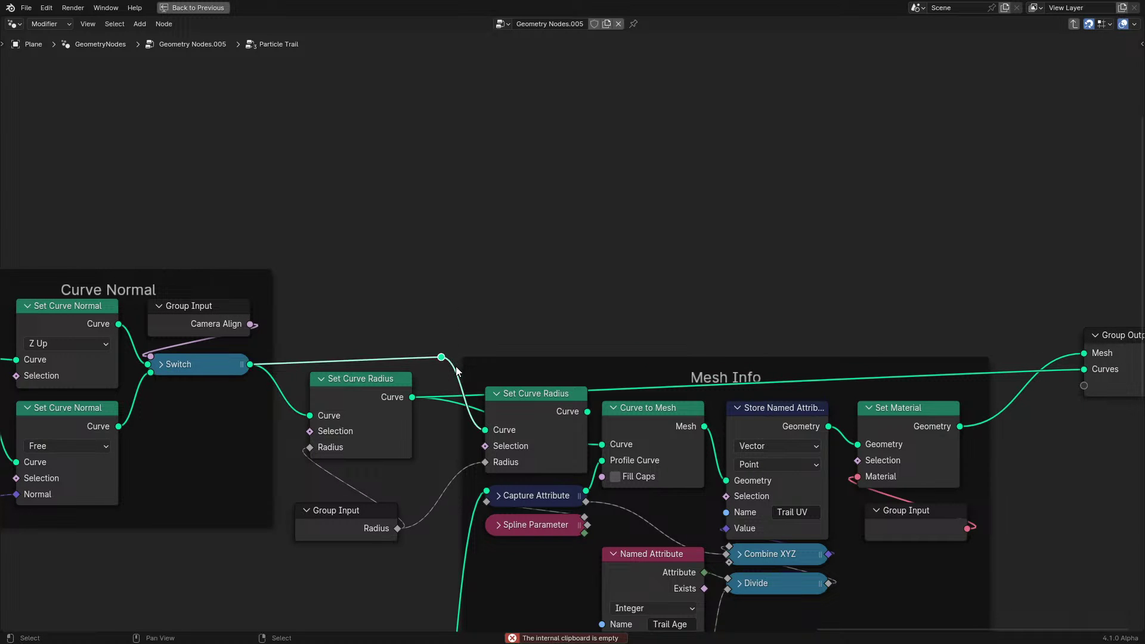
click(560, 417)
key(x)
drag(327, 318, 397, 557)
key(g)
click(433, 465)
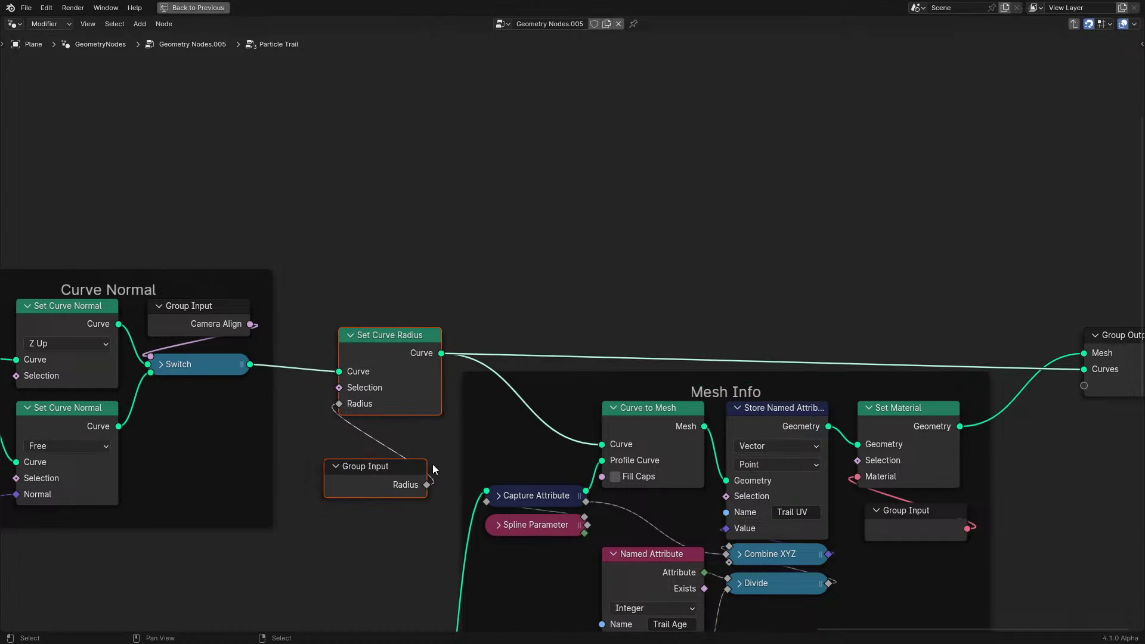
Add a reroute on the Set Curve Radius output links and place it above the Curve to Mesh node
shift+right_drag(470, 357, 451, 368)
key(ctrl+z)
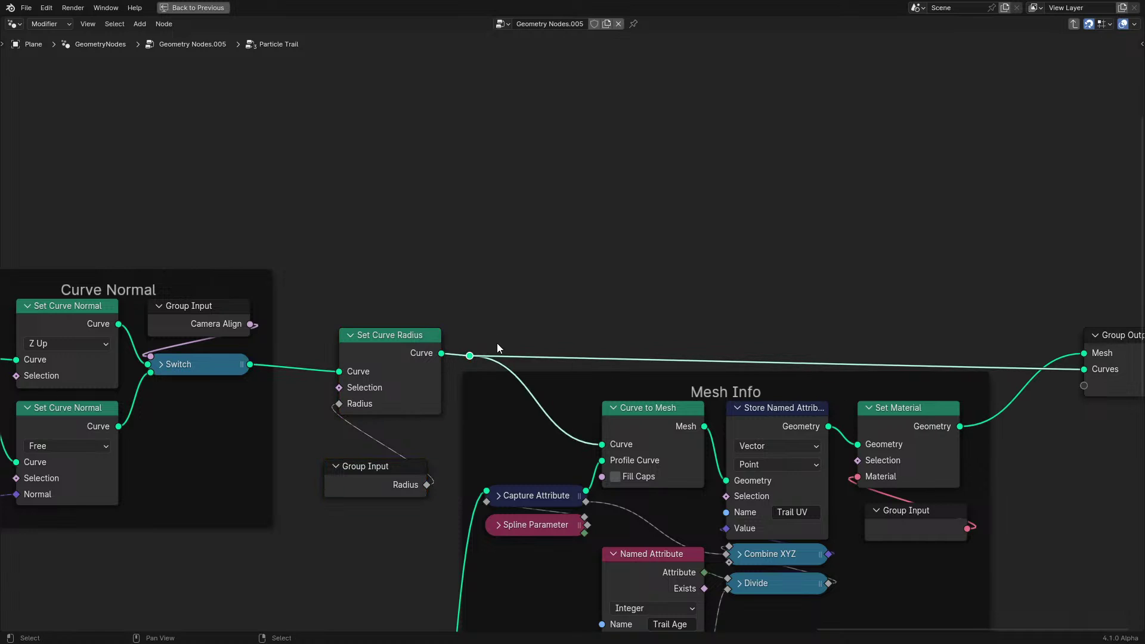
key(g)
click(576, 345)
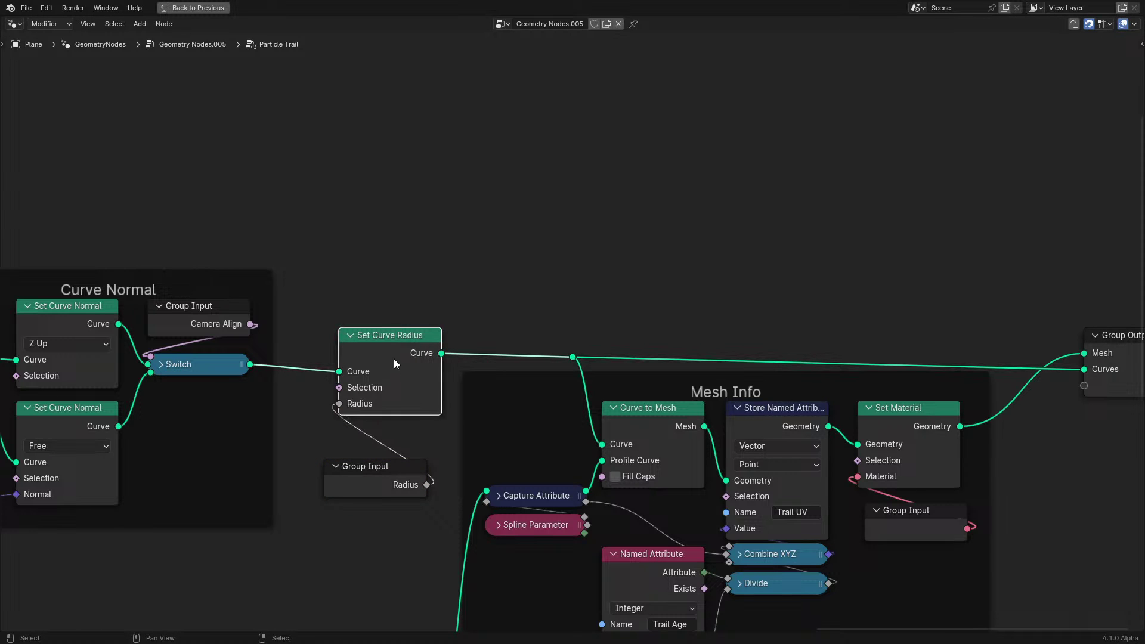
Line up the Set Curve Radius and Radius Group Input nodes and join them in a frame labelled Set Radius
drag(396, 366, 381, 365)
drag(356, 465, 357, 421)
key(g)
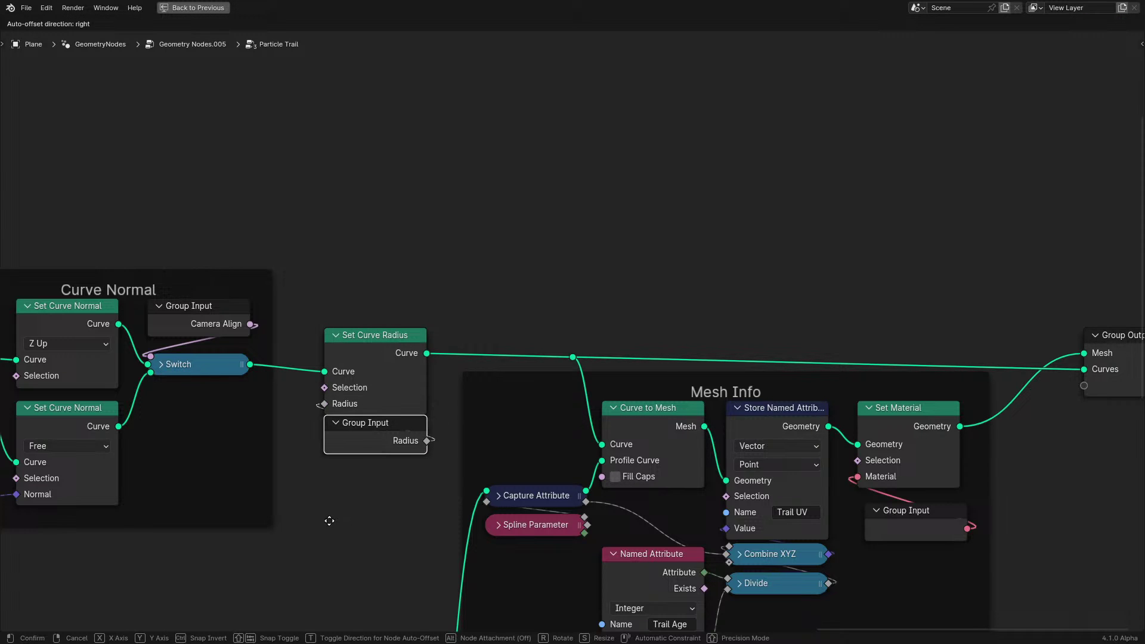
click(327, 527)
drag(326, 528, 407, 310)
key(ctrl+j)
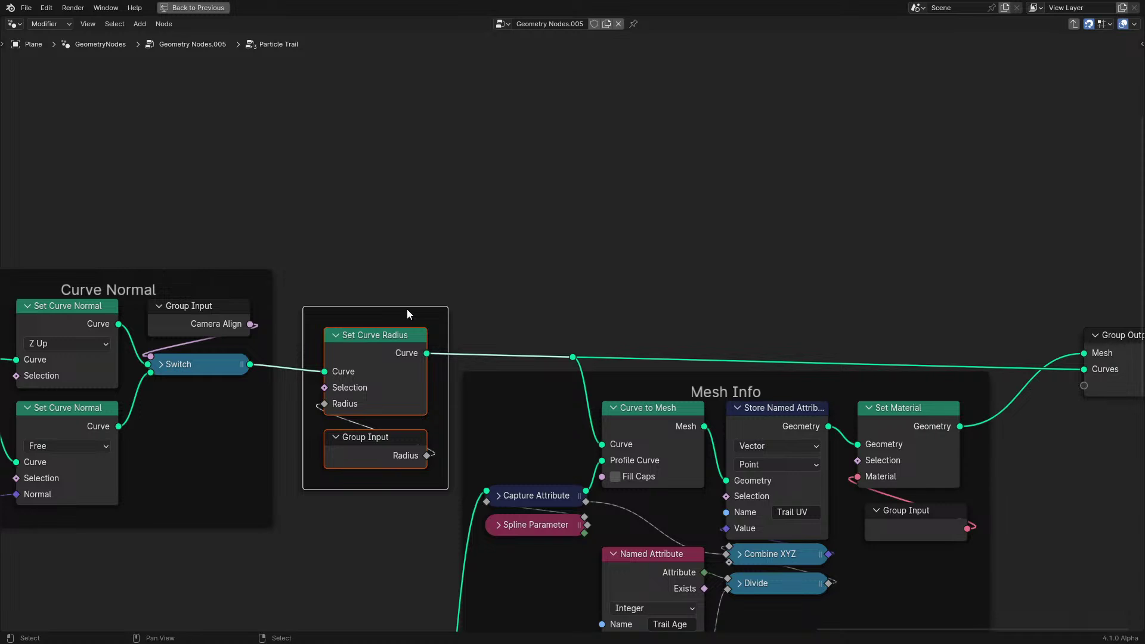
key(F2)
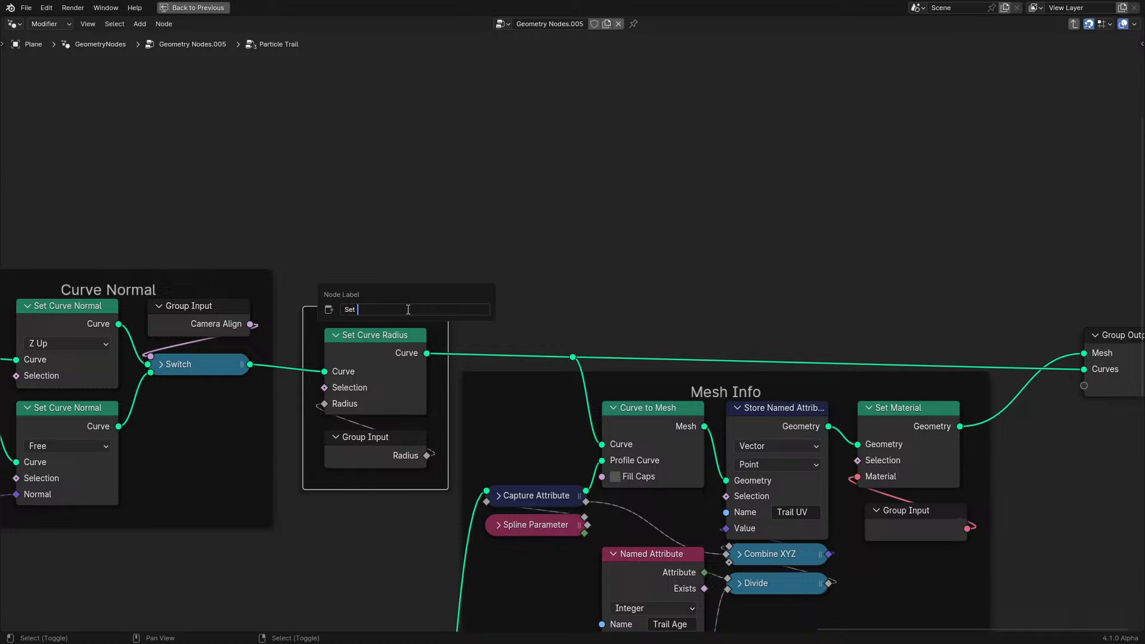
key(Return)
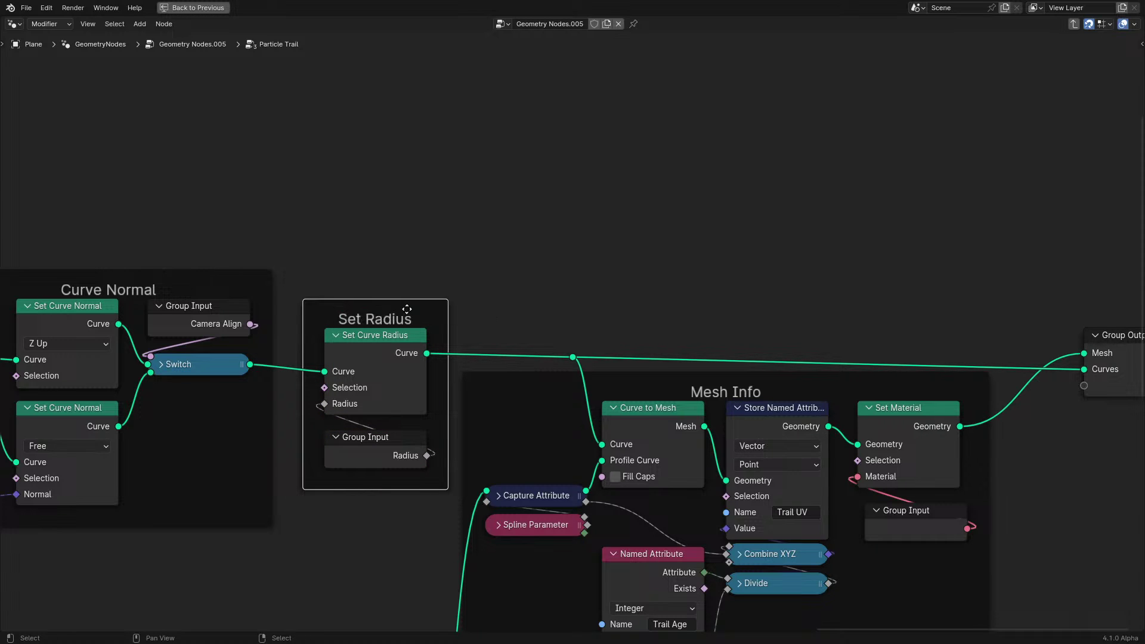
Leave the Particle Trail group and play the trail simulation from frame 0
key(Tab)
key(ctrl+space)
key(shift+Left)
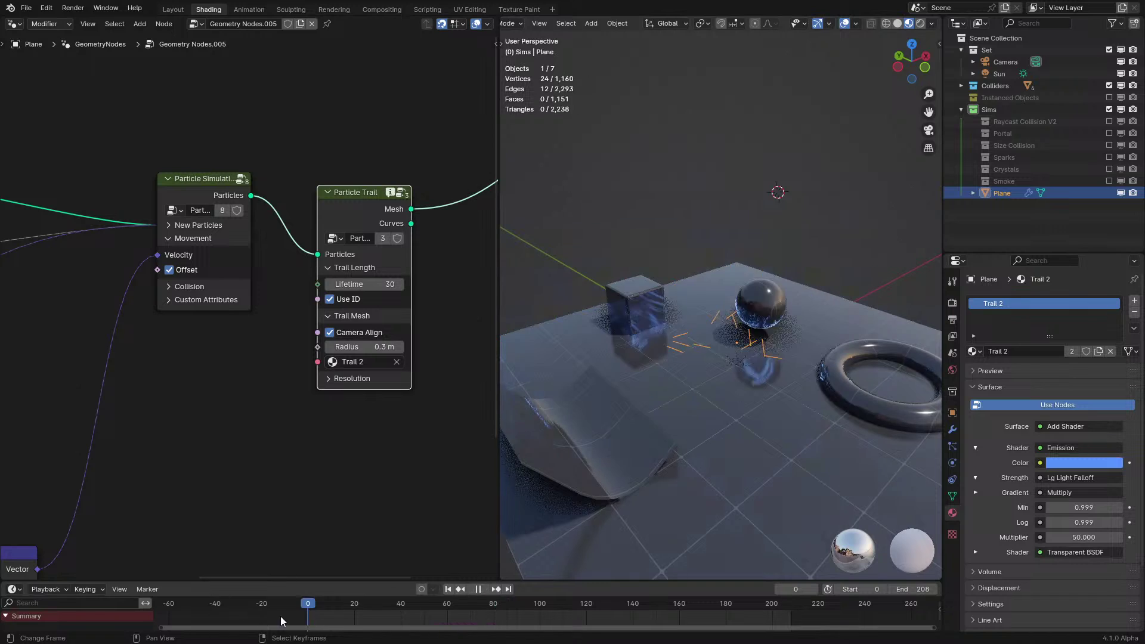
key(space)
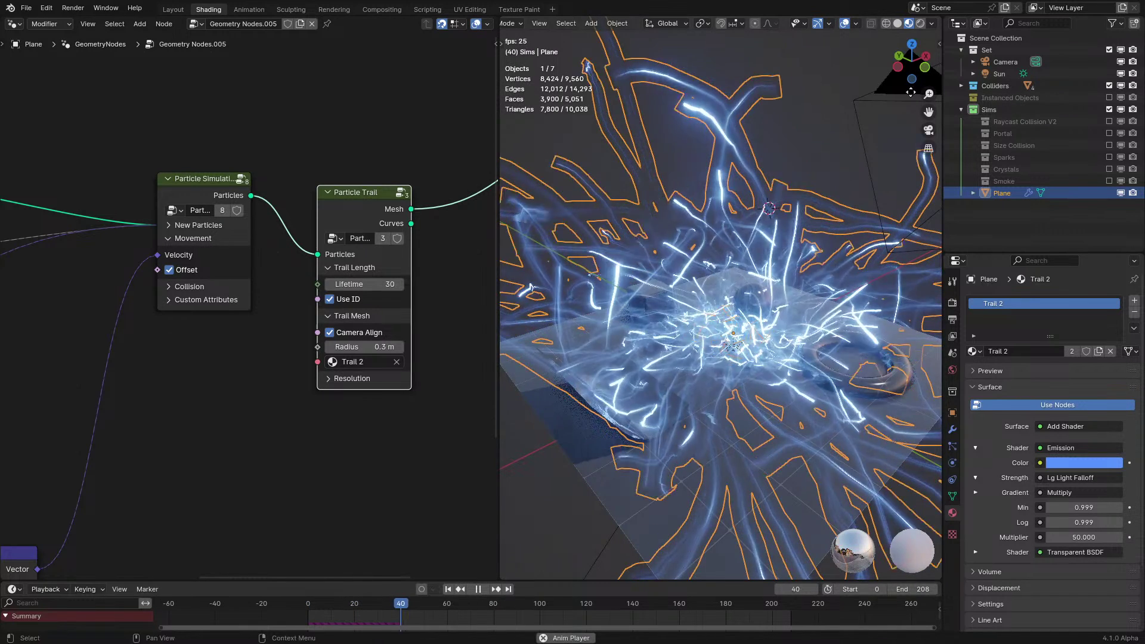
Move the Particle Trail node farther from Particle Simulation to make room for new nodes
key(ctrl+space)
scroll(667, 346, up, 3)
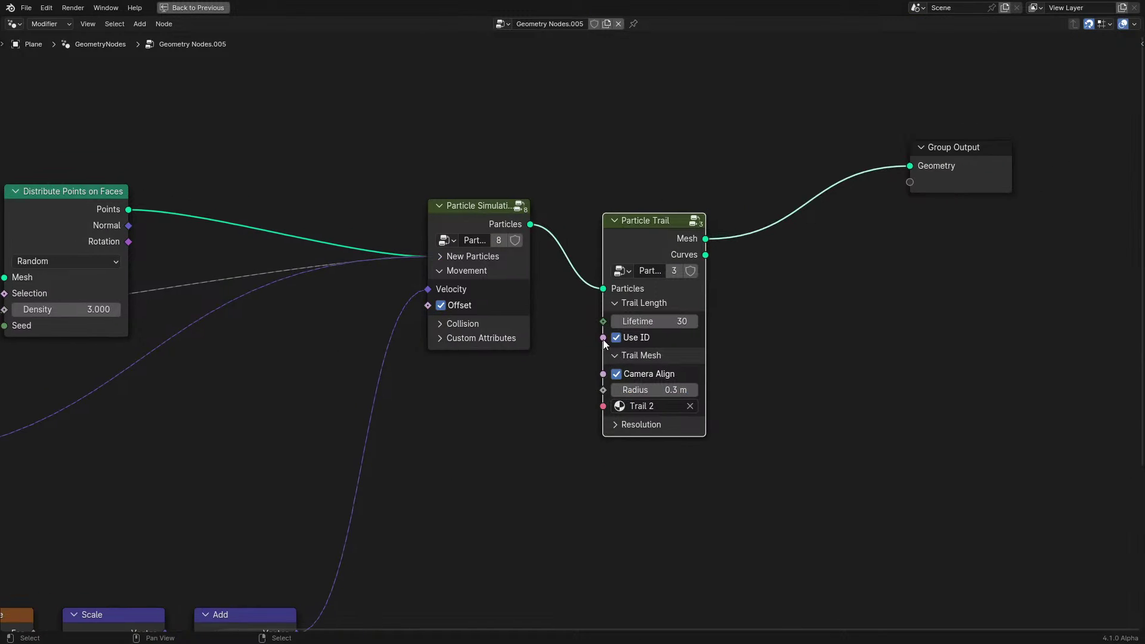
key(g)
click(757, 184)
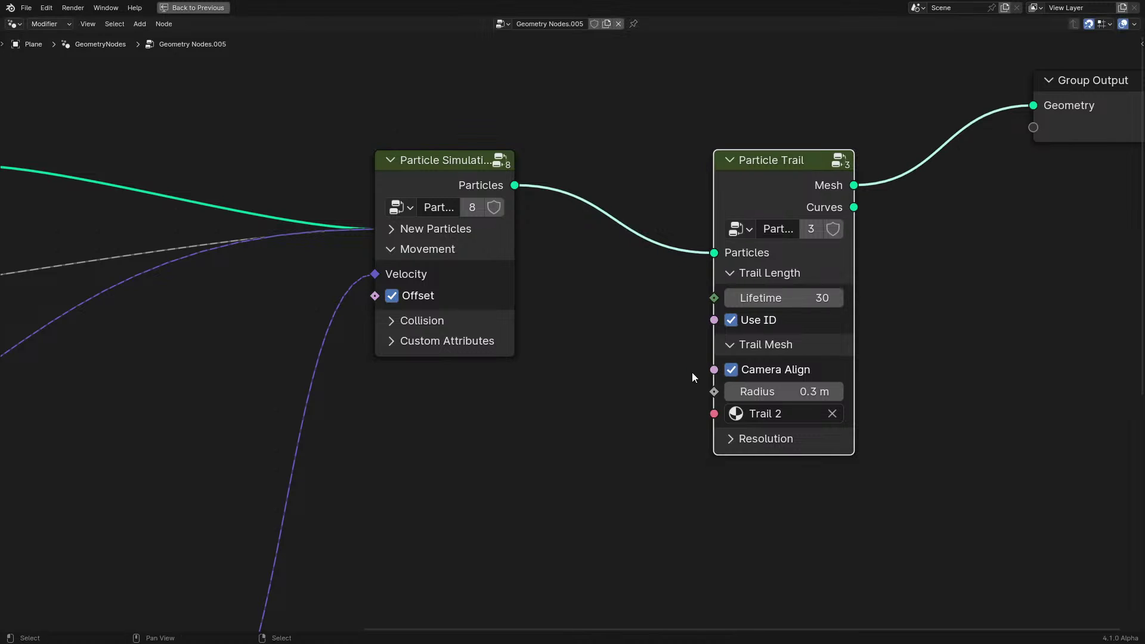
key(shift+a)
click(611, 410)
text(s)
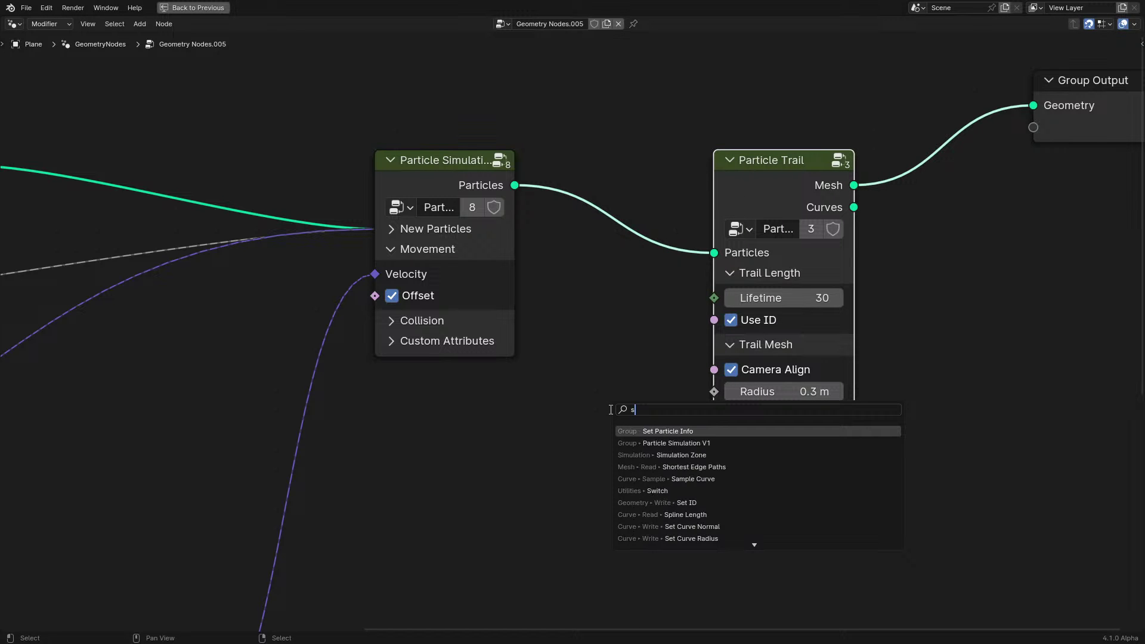
text(age)
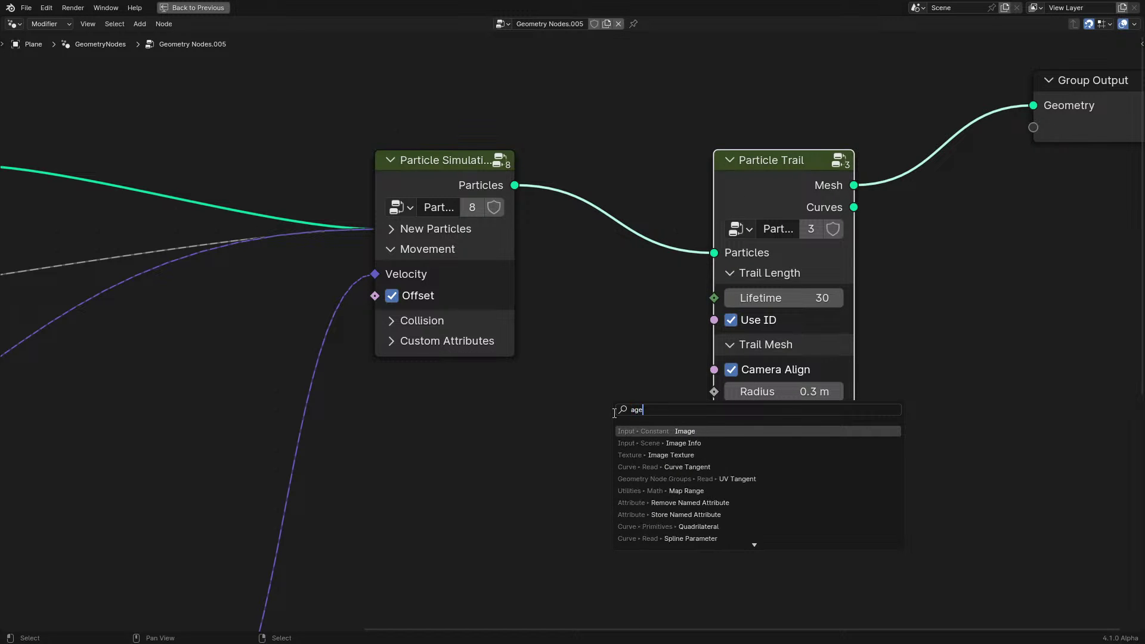
key(Escape)
Add a Named Attribute node that reads the integer Trail Age attribute
key(q)
click(579, 406)
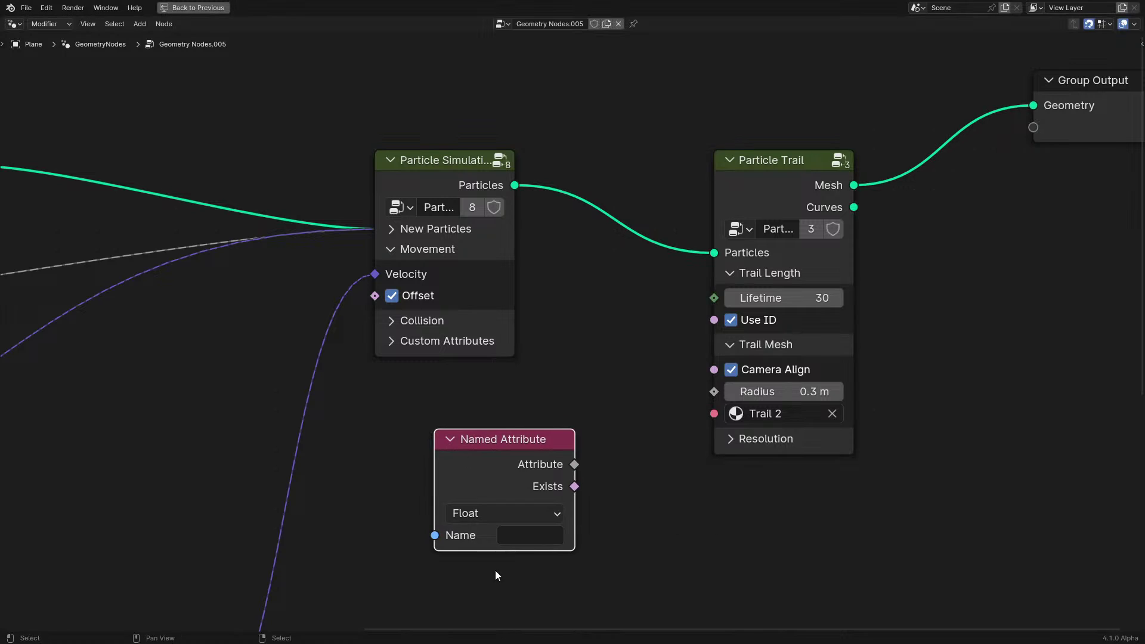
click(528, 535)
text(t)
click(564, 349)
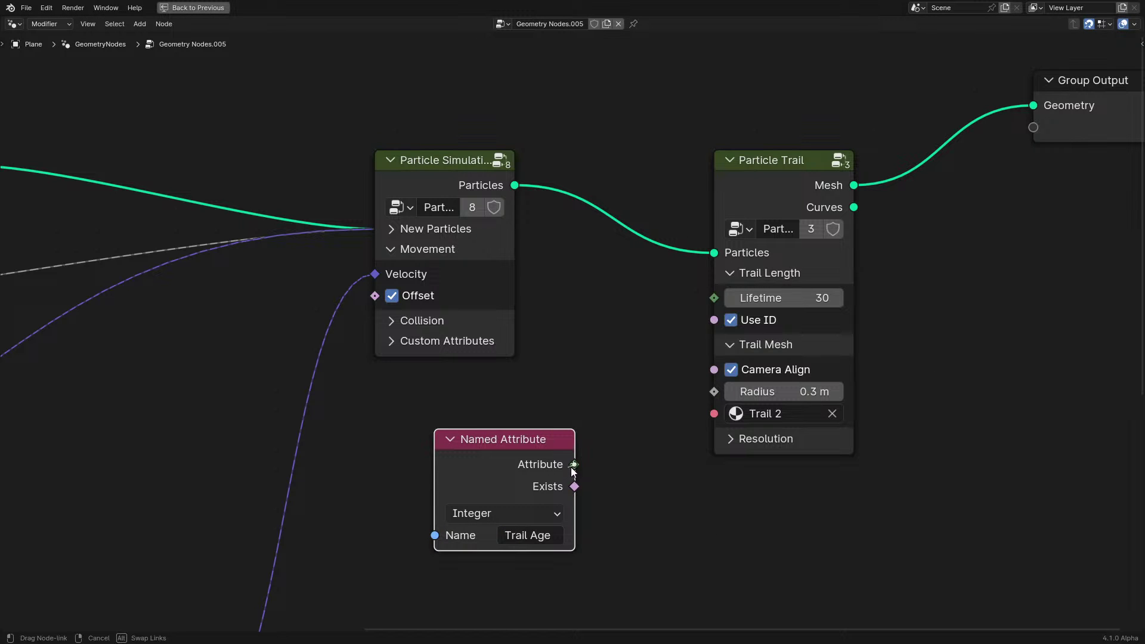
Add a Map Range node fed by the Trail Age attribute, link its result to the trail's Lifetime, and set From Max to 30
drag(571, 467, 638, 534)
text(map)
key(Return)
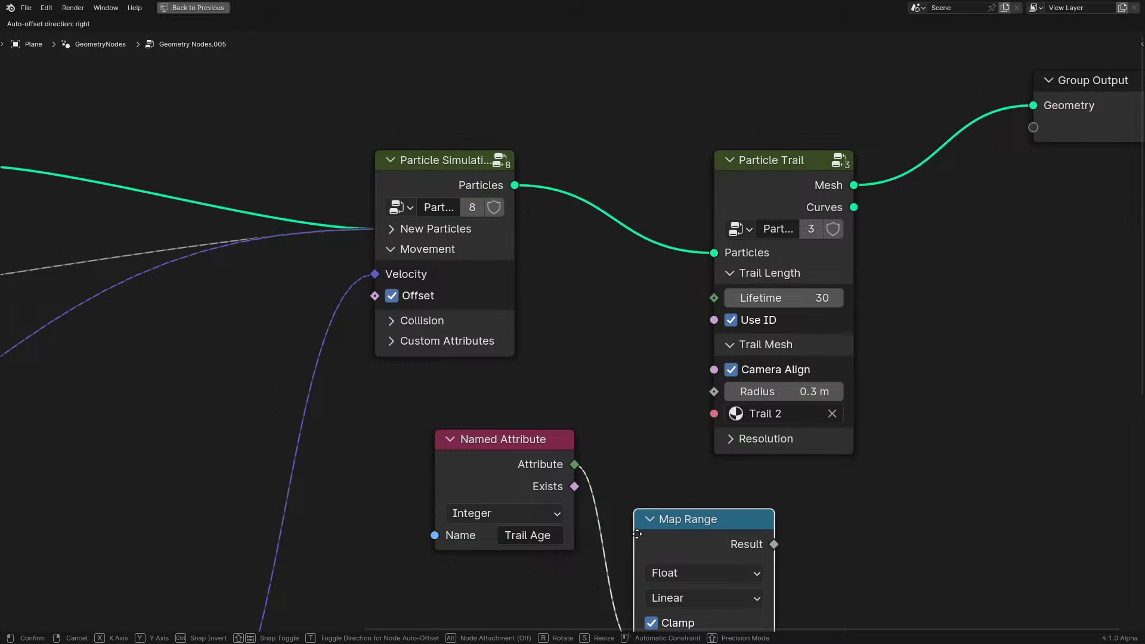
click(638, 534)
middle_drag(659, 516, 495, 427)
drag(604, 458, 544, 210)
text(30)
key(Return)
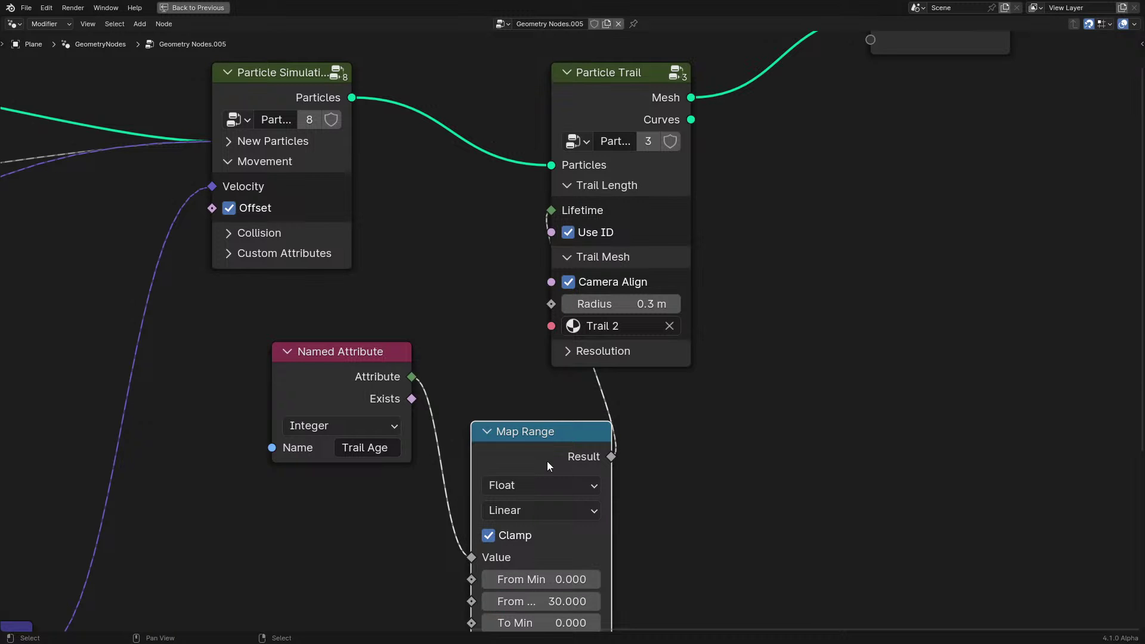
Place Map Range below Particle Trail with Named Attribute beside it, and replay the simulation from the start
drag(547, 461, 626, 441)
mouse_move(413, 385)
mouse_down()
mouse_move(453, 463)
mouse_move(512, 443)
mouse_up()
key(ctrl+space)
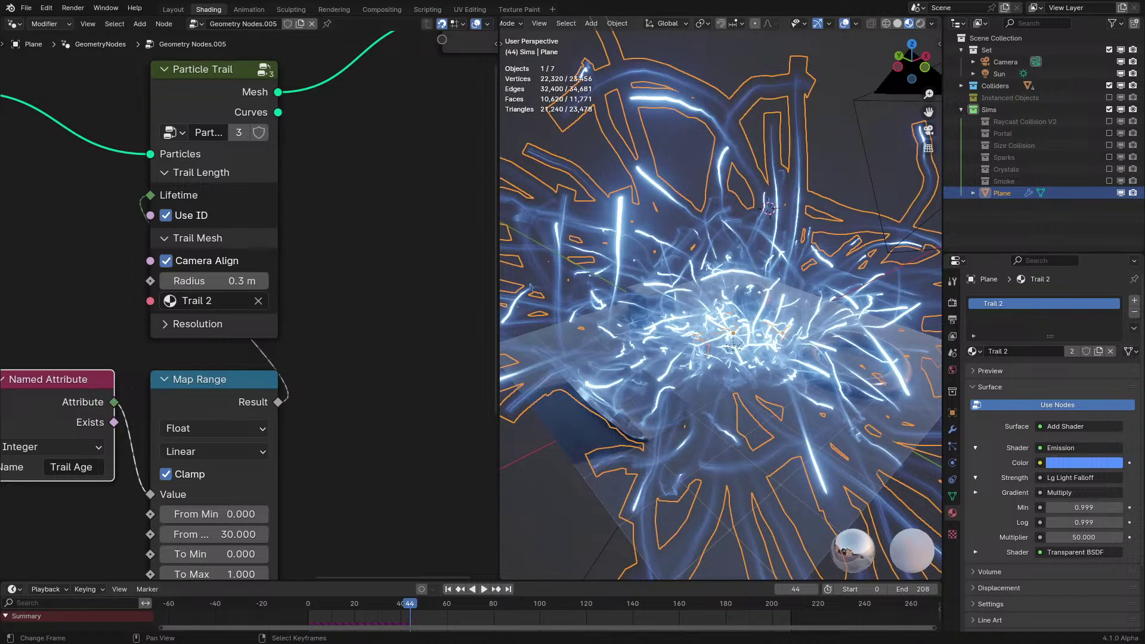
click(251, 612)
key(space)
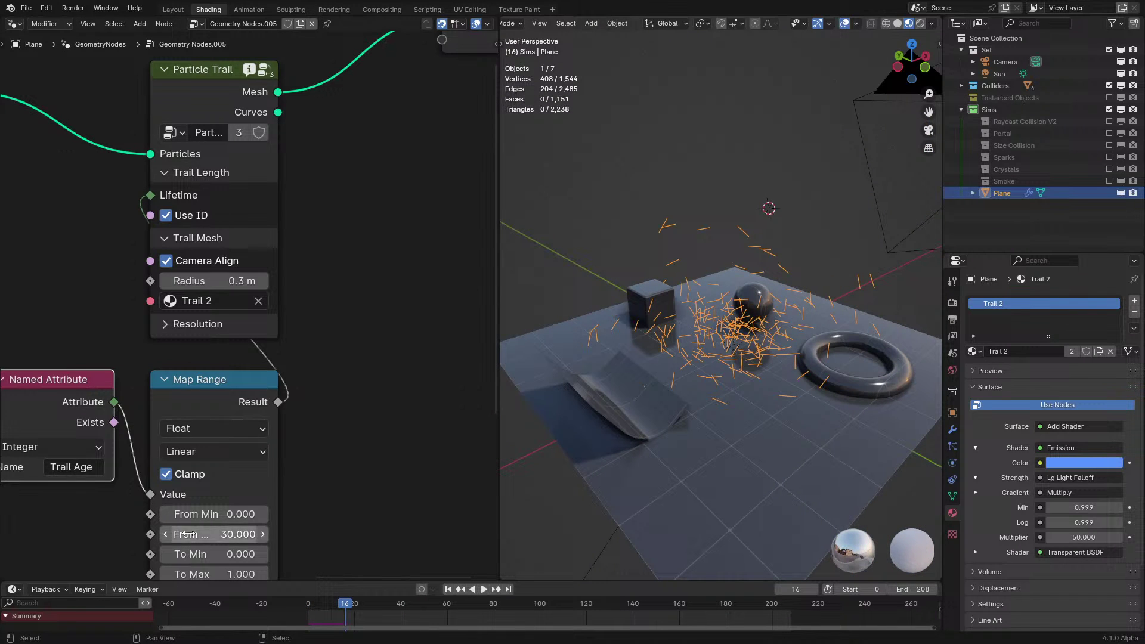
Invert the Map Range output by setting To Min to 1 and To Max to 0
middle_drag(207, 534, 257, 474)
click(255, 494)
text(1)
key(Return)
click(258, 509)
text(0)
key(Return)
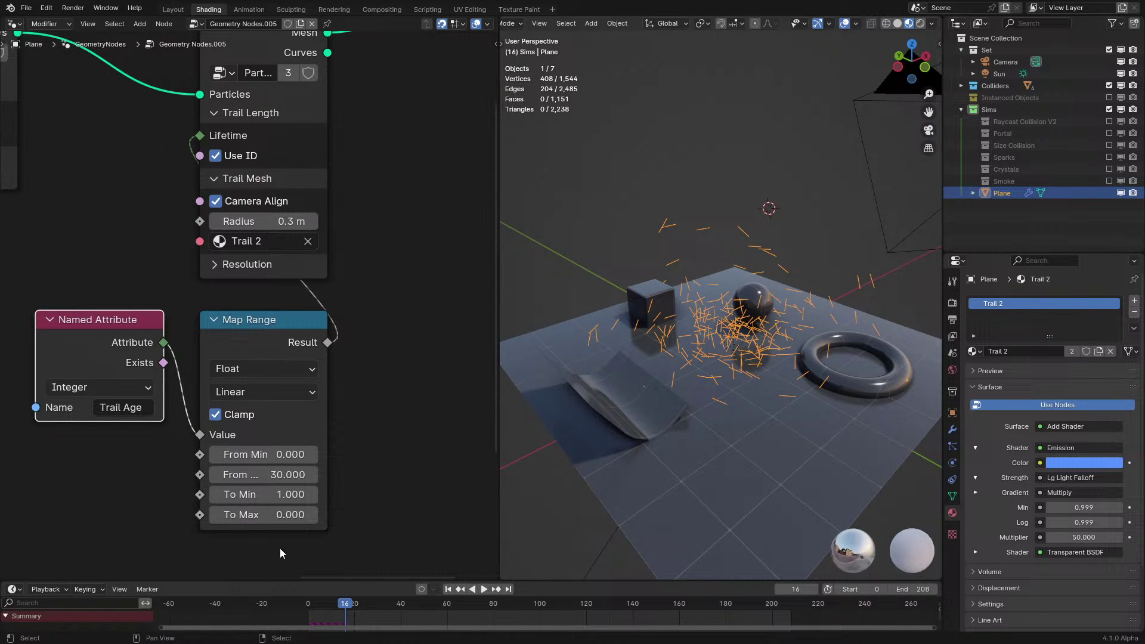
Move the Map Range result from the trail's Lifetime to its Radius, and set To Min to 0.1
ctrl+right_drag(354, 264, 251, 307)
drag(328, 342, 200, 221)
click(276, 495)
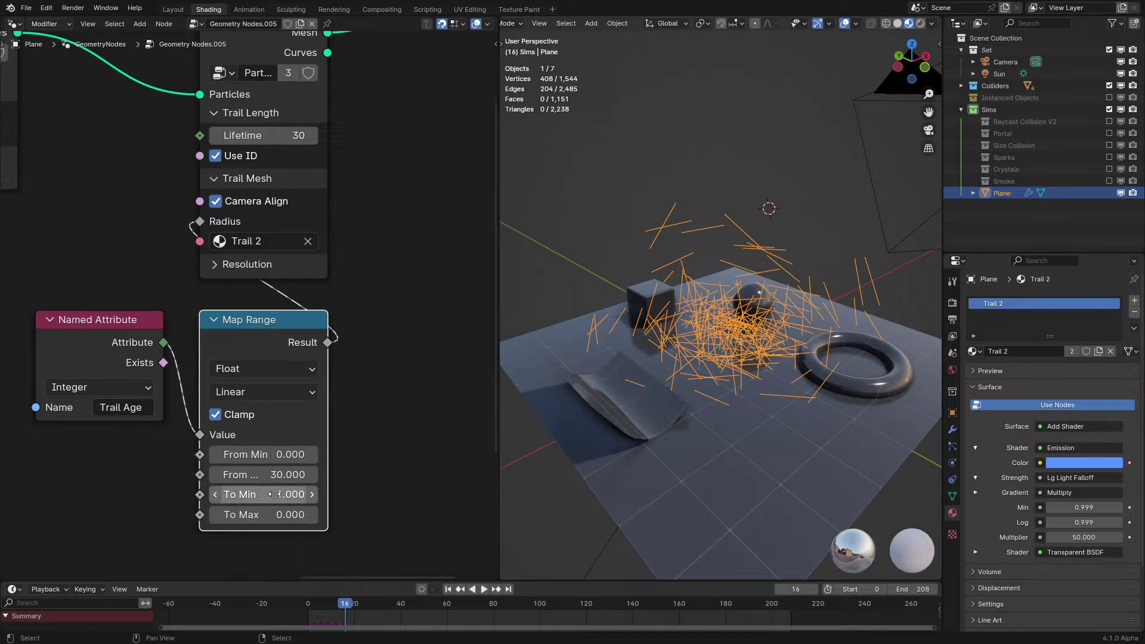
text(.1)
key(Return)
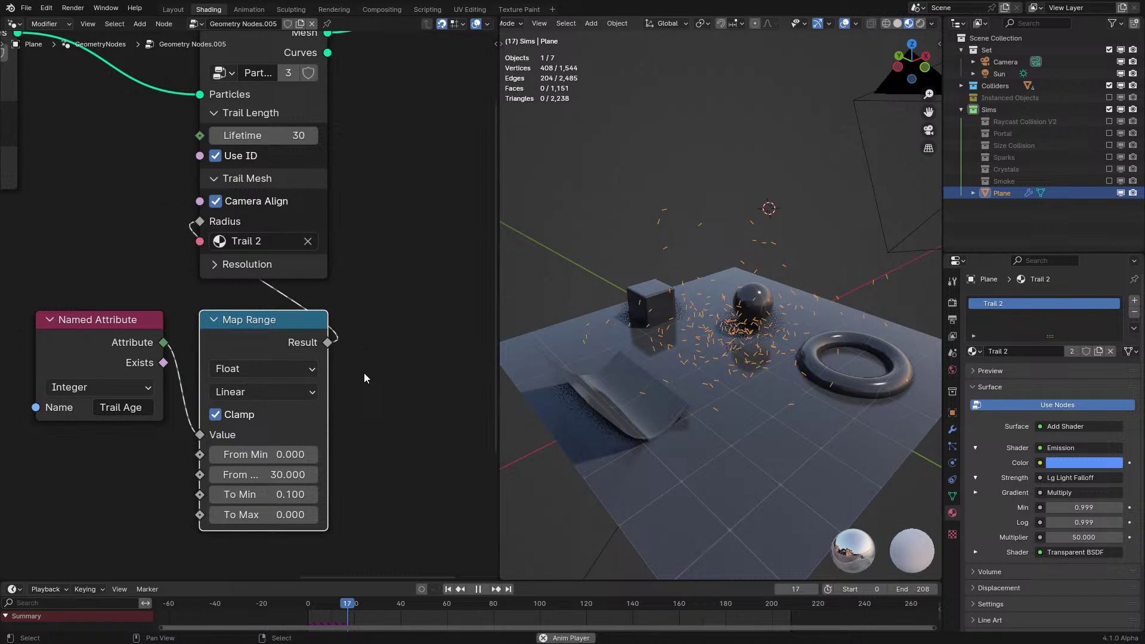
Play the simulation and increase the Map Range's To Min to 0.37 while it runs
key(space)
mouse_move(273, 495)
mouse_down()
mouse_move(296, 494)
mouse_move(274, 497)
mouse_up()
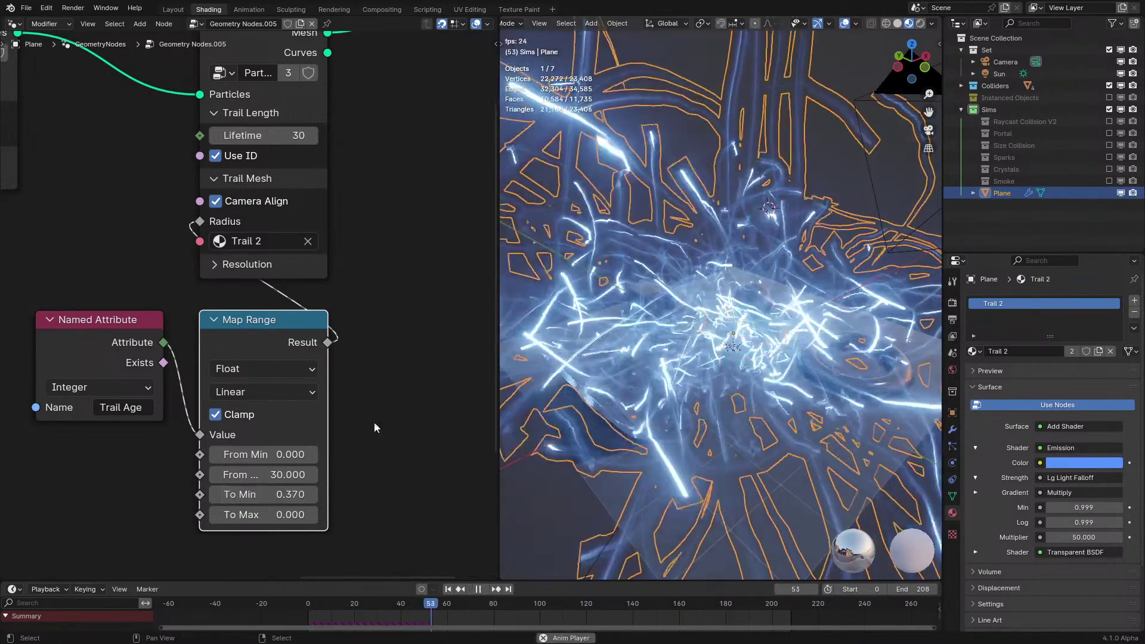
Hide the viewport overlays and continue playing the simulation
key(space)
click(845, 24)
key(space)
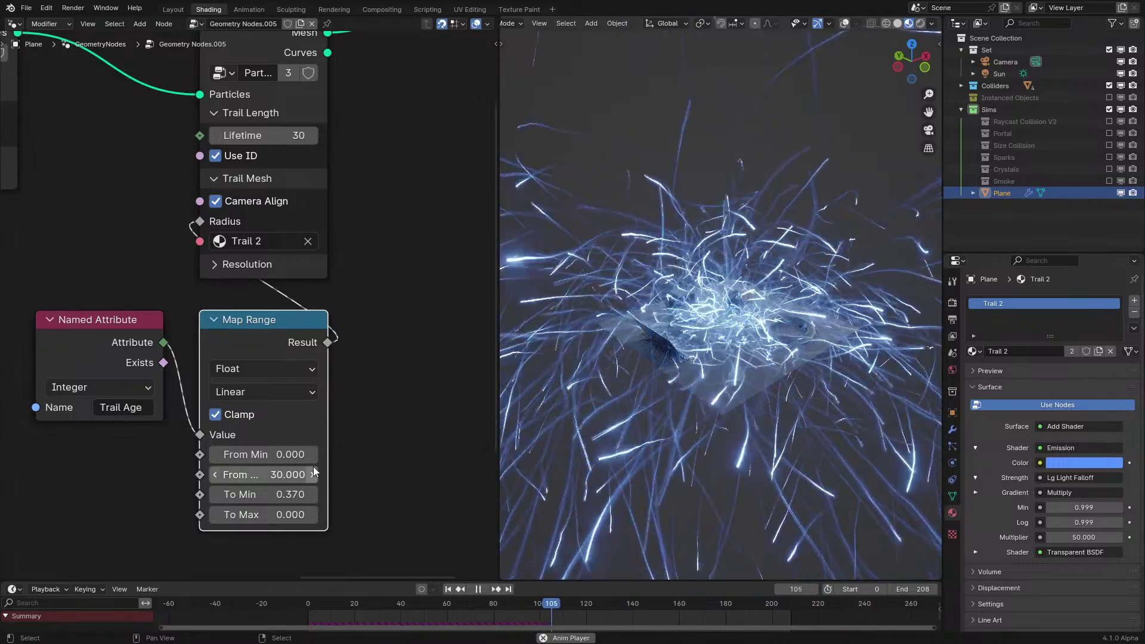
Swap the Map Range output direction by setting To Max to 0.37 and To Min to 0.1, and pause playback
text(0.370)
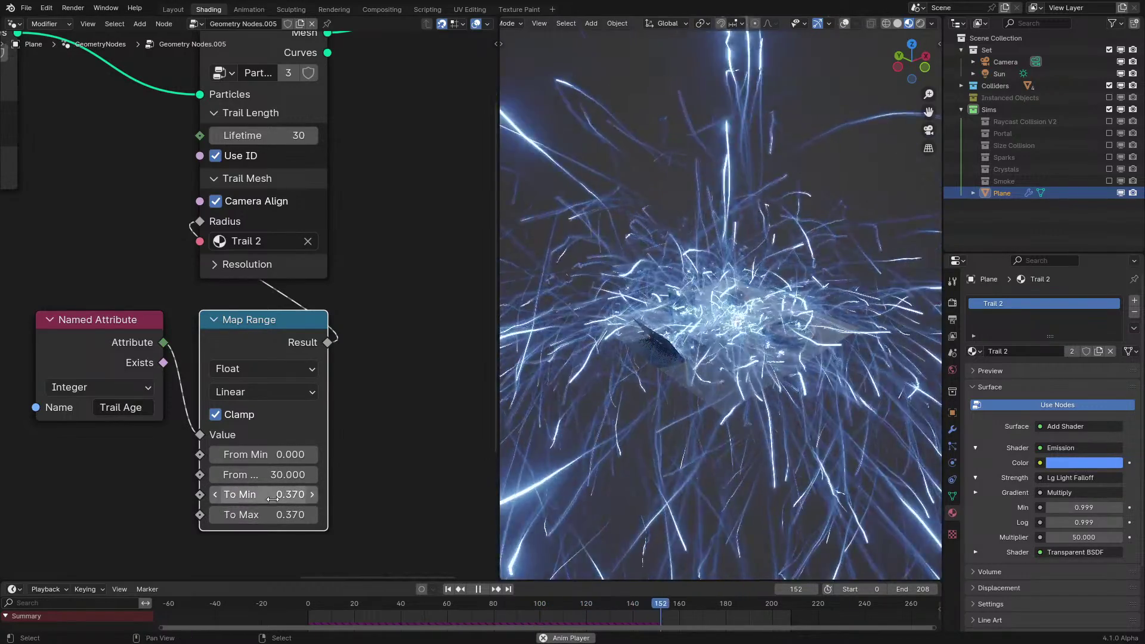
click(274, 494)
text(..1)
key(Return)
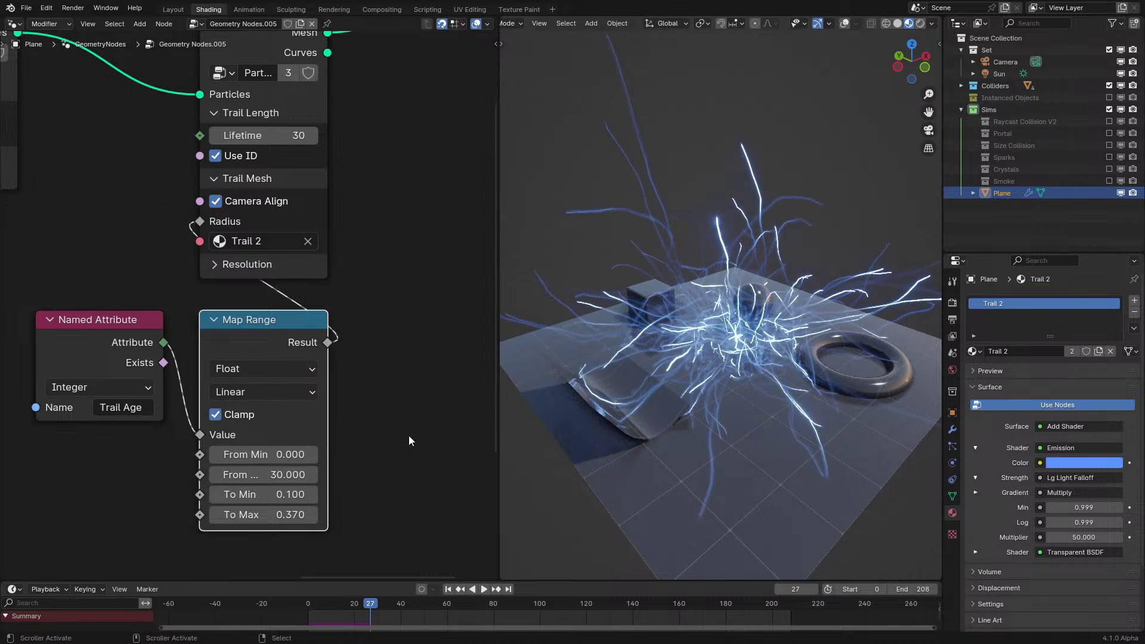
key(space)
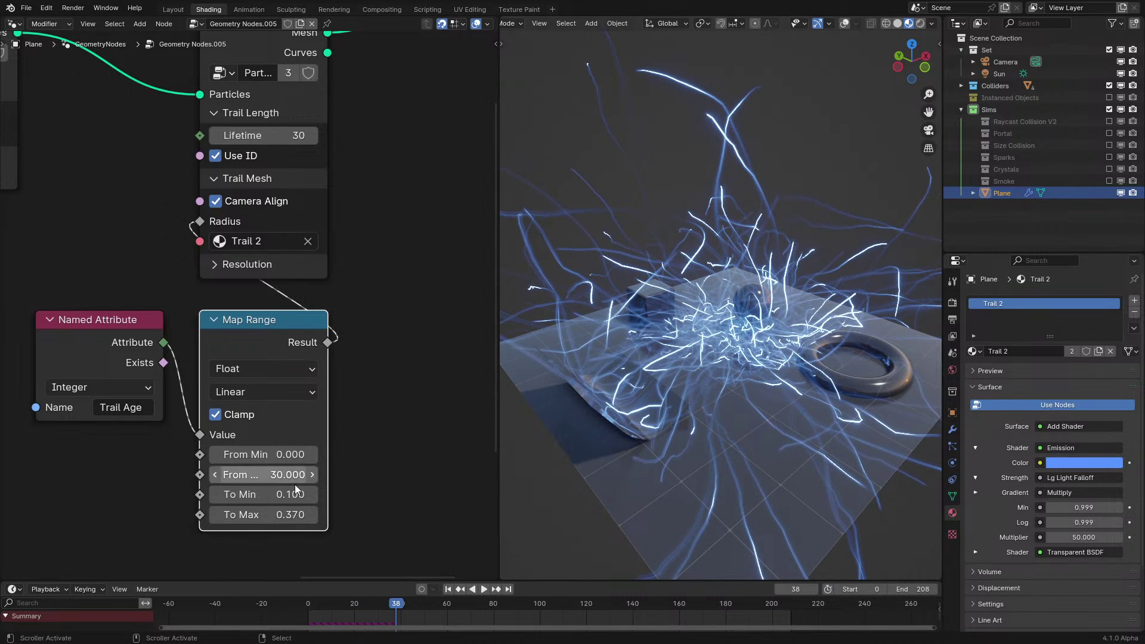
Raise the Map Range's To Max to 0.5 and play the simulation
double_click(283, 517)
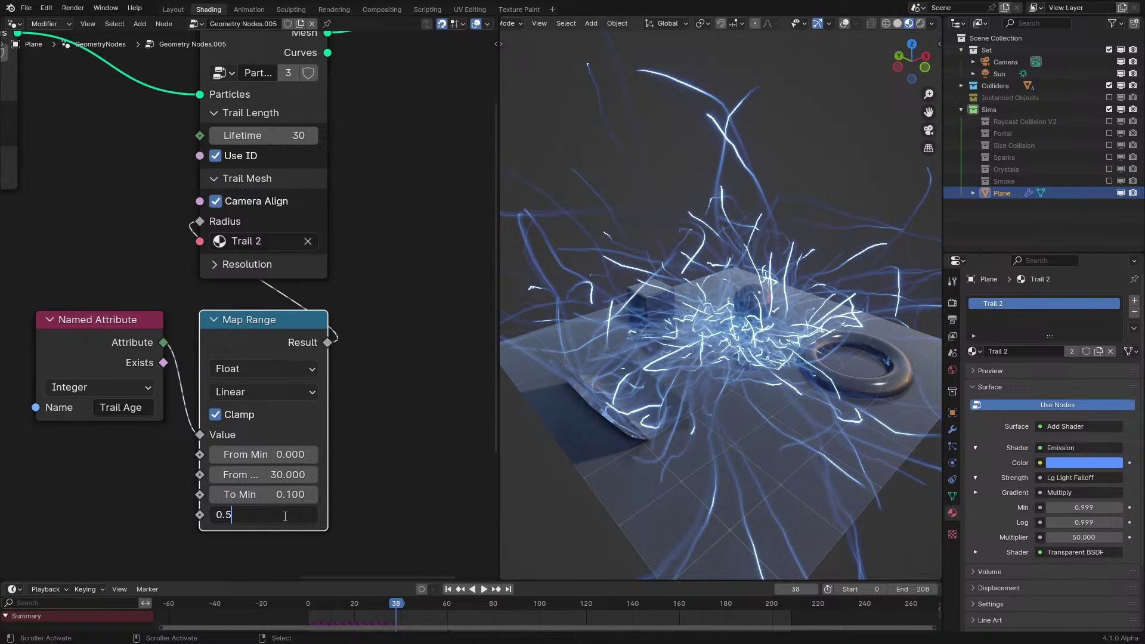
key(Return)
key(space)
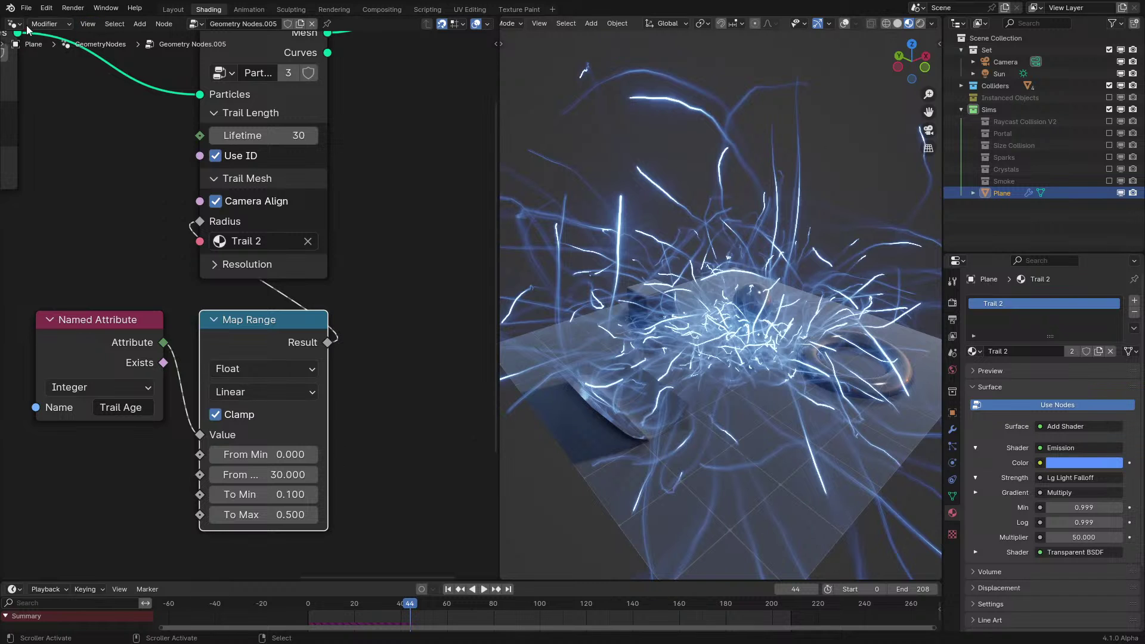
Switch the geometry node editor to the Shader Editor and frame the whole Trail 2 material maximized
click(21, 24)
click(37, 135)
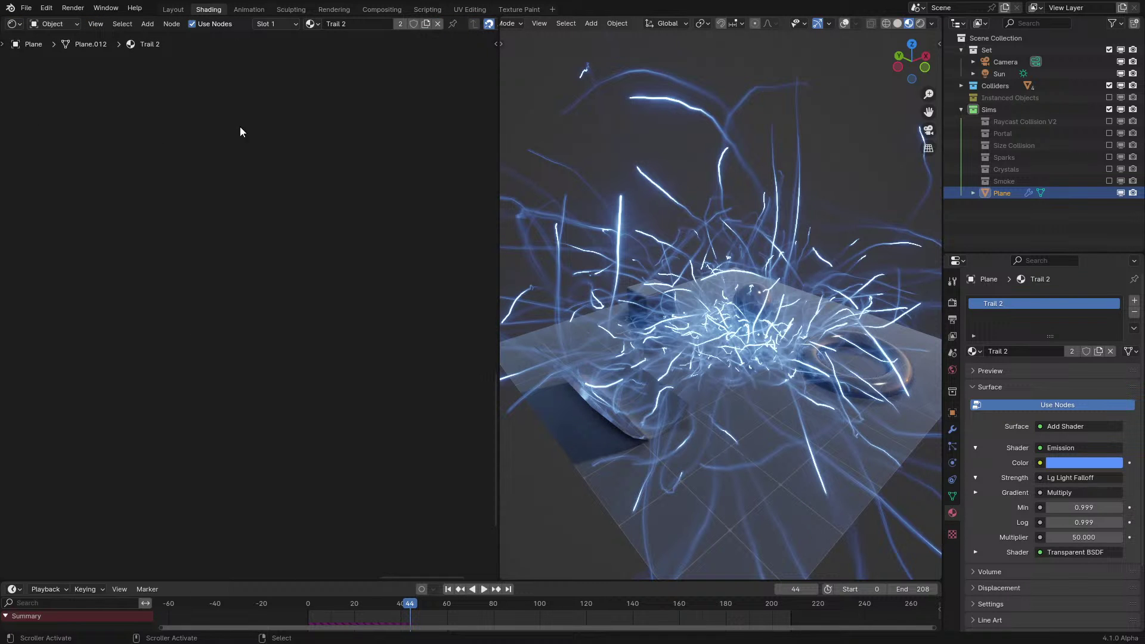
key(Home)
key(ctrl+space)
key(Home)
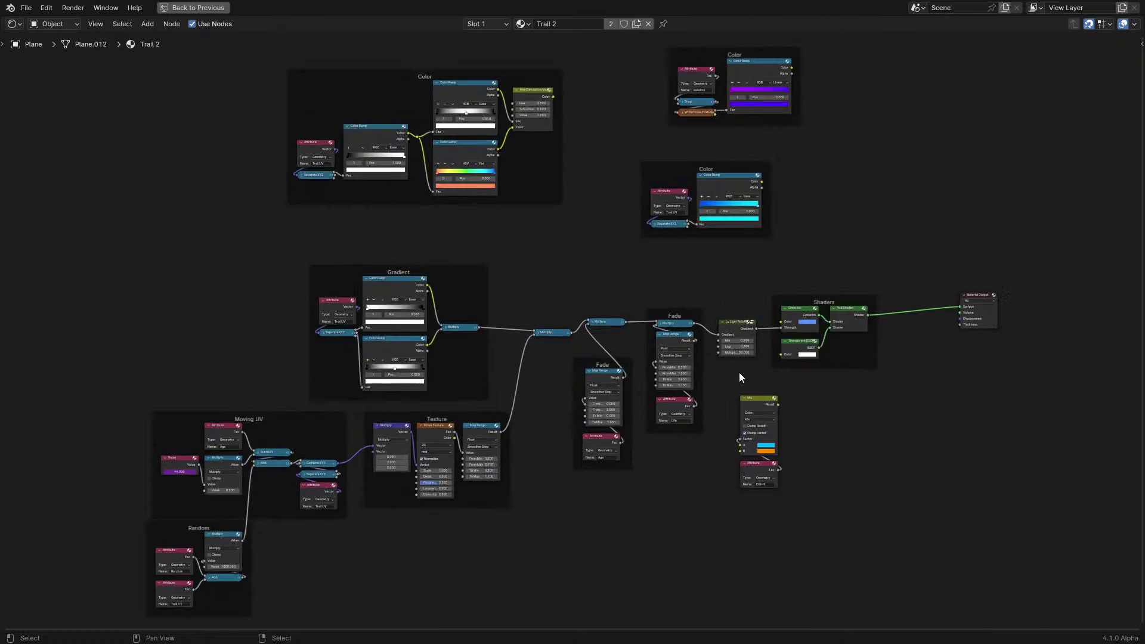
Delete the unlinked Mix node and its Attribute node beneath the Trail 2 shader chain
scroll(739, 372, up, 3)
drag(754, 419, 818, 531)
scroll(765, 346, down, 4)
middle_drag(500, 132, 472, 239)
key(x)
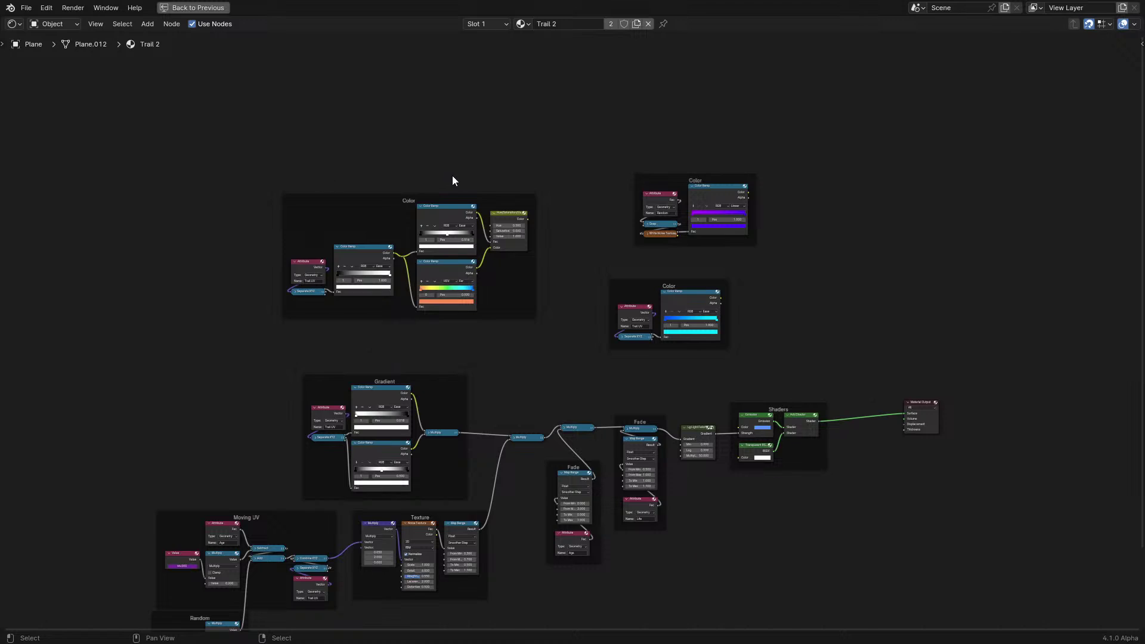
Connect the Hue/Saturation/Value color output to the Emission shader's Color, and preview the colored trails in the simulation
scroll(481, 190, up, 1)
drag(525, 210, 753, 435)
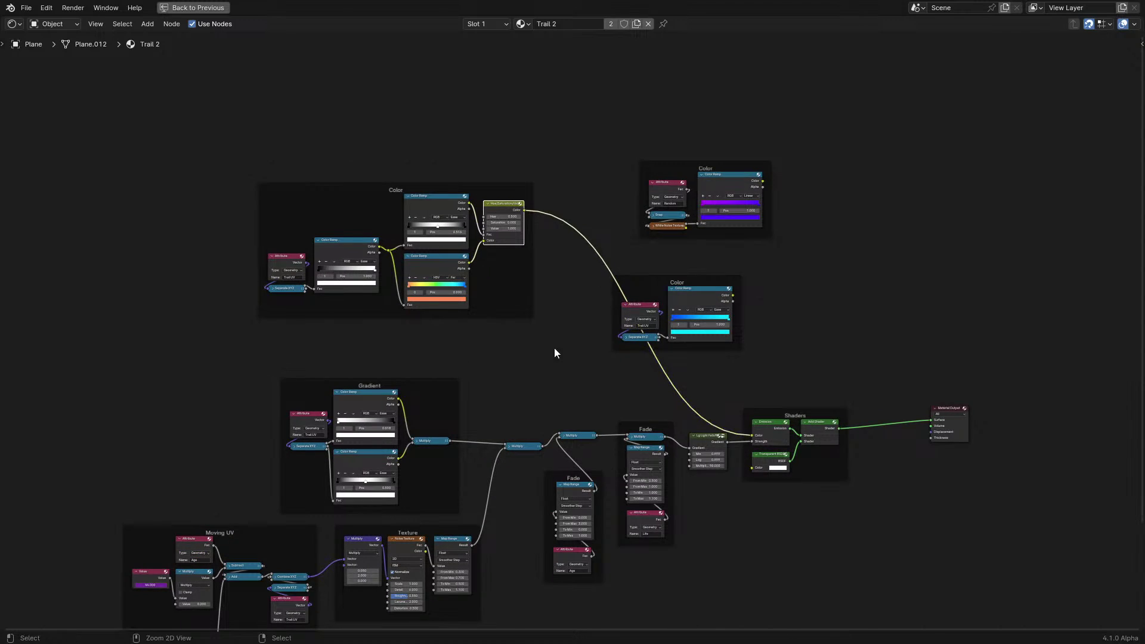
key(ctrl+space)
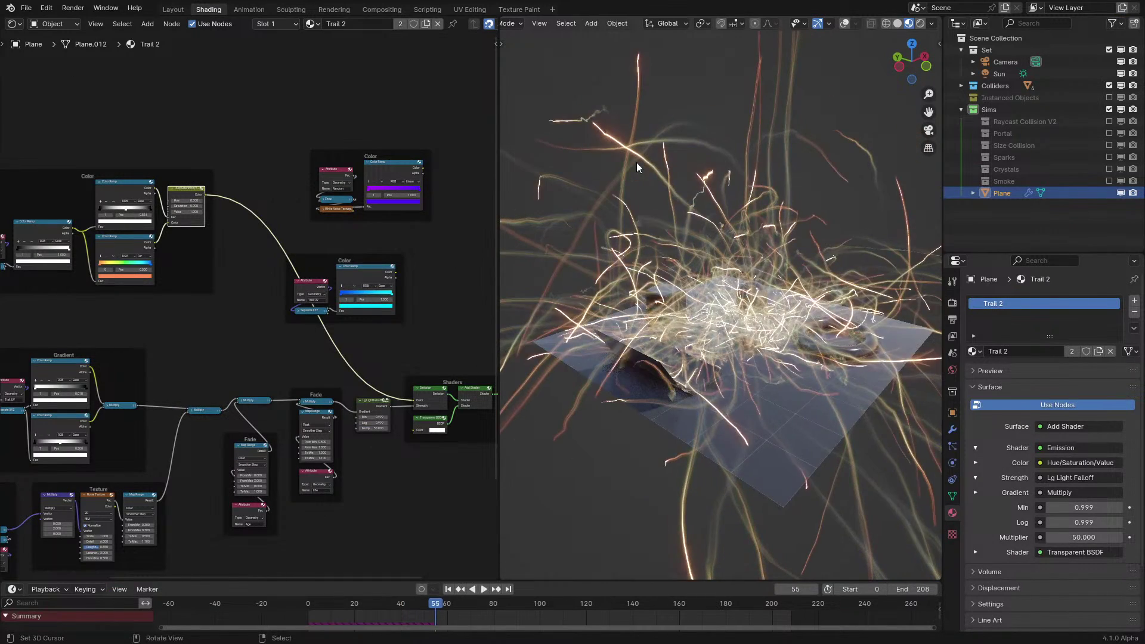
key(space)
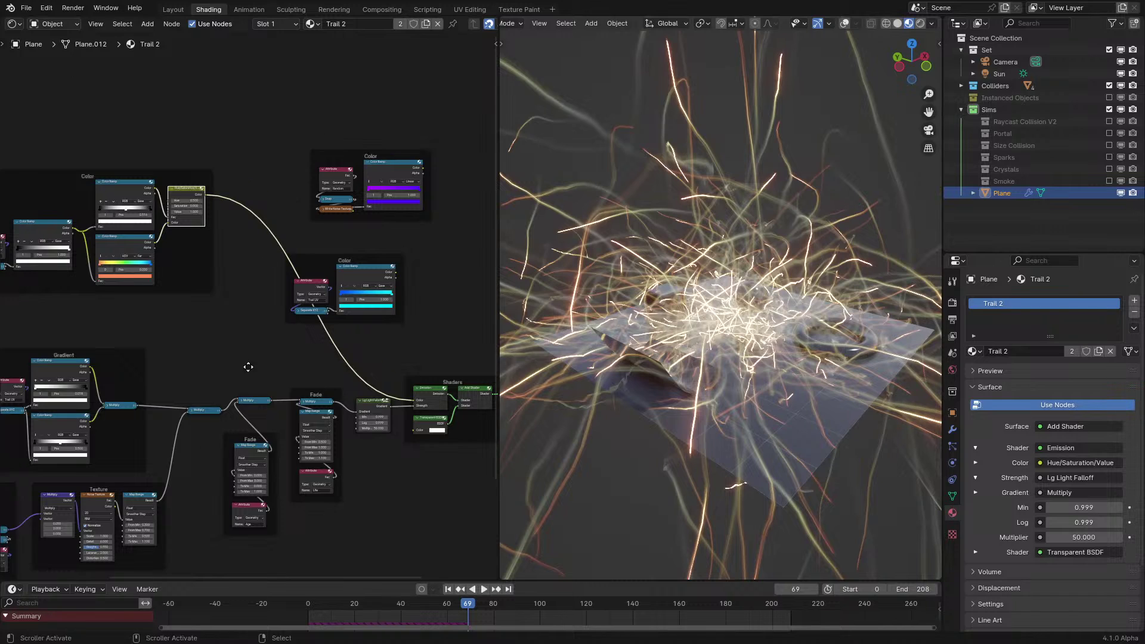
Set the Texture frame's vector Multiply to 0.2 in X and 4 in Y
middle_drag(248, 367, 382, 242)
ctrl+middle_drag(301, 446, 250, 298)
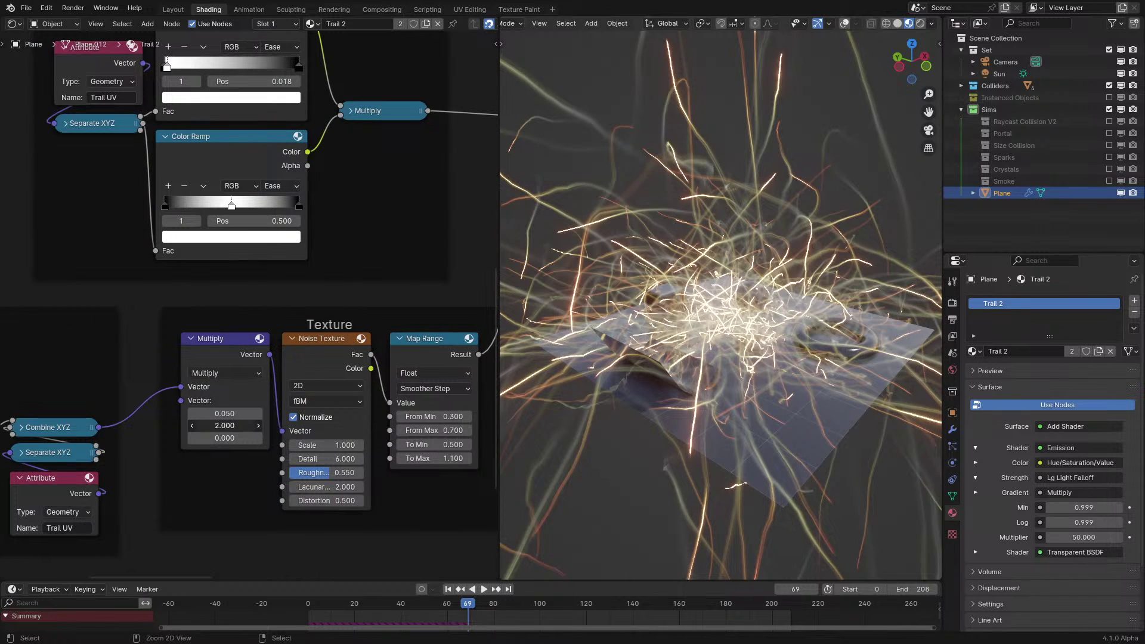
ctrl+drag(222, 426, 241, 426)
click(259, 413)
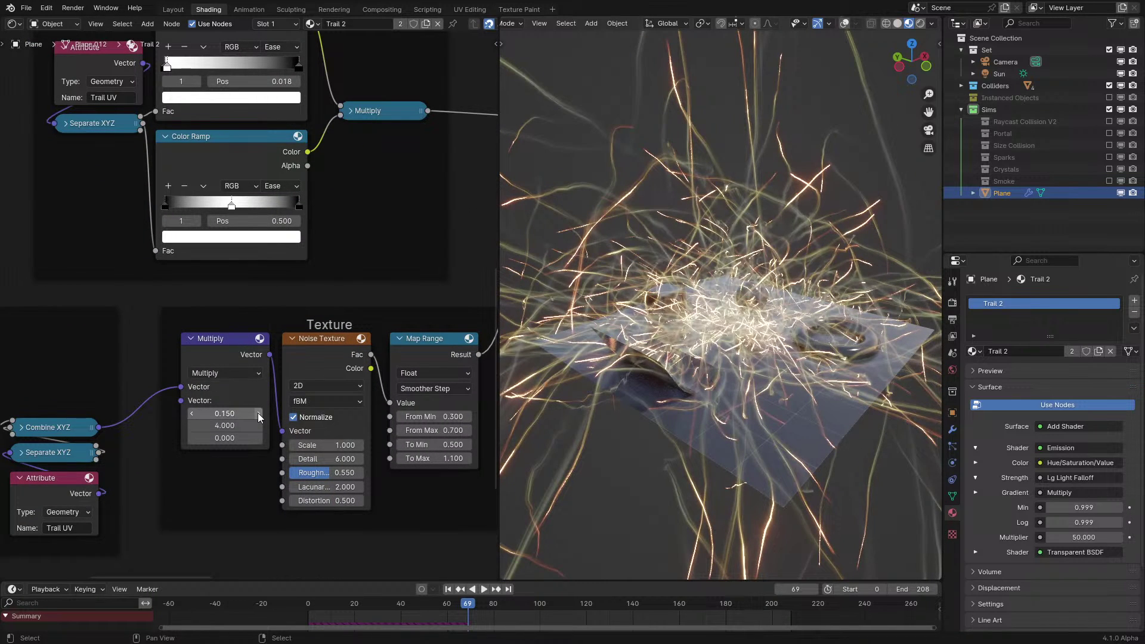
click(258, 413)
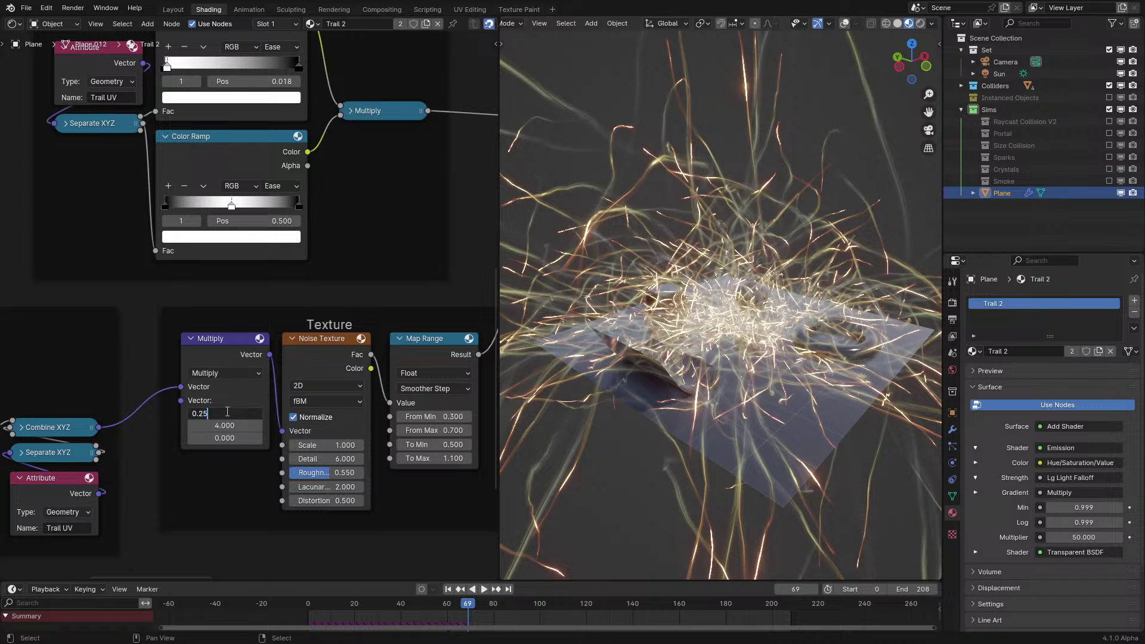
key(Return)
Try a To Max of 1 on the Texture frame's Map Range, and undo it
click(434, 458)
text(1)
key(Return)
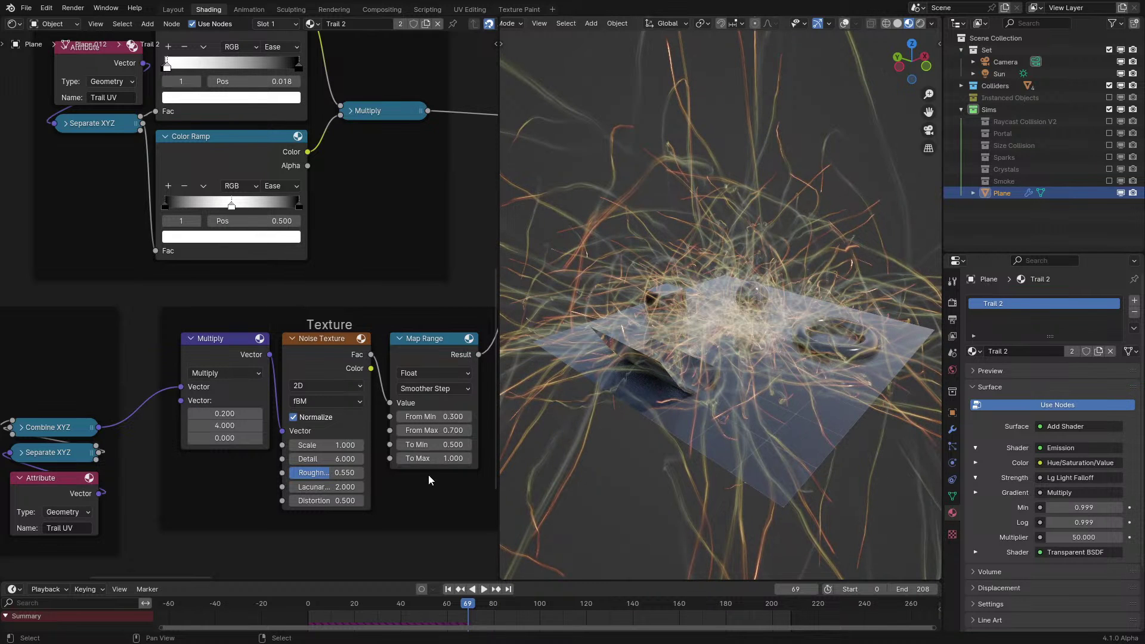
middle_drag(400, 427, 110, 503)
key(ctrl+z)
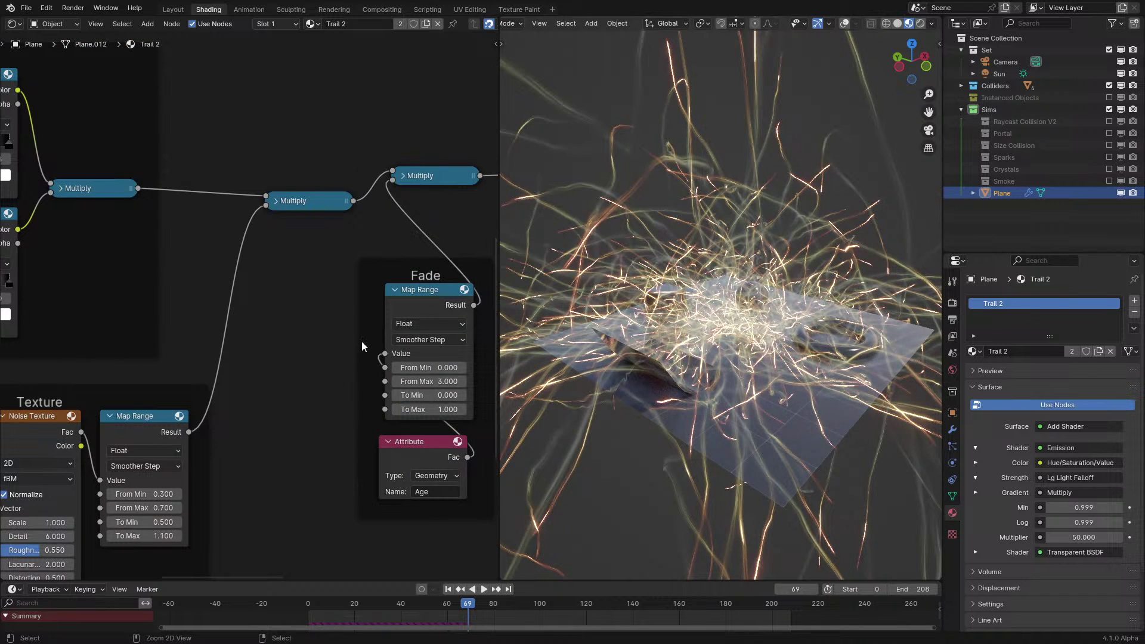
Return the Emission shader to its own unlinked color and change it to pale cyan, hue 0.556 and saturation 0.622
middle_drag(493, 253, 201, 374)
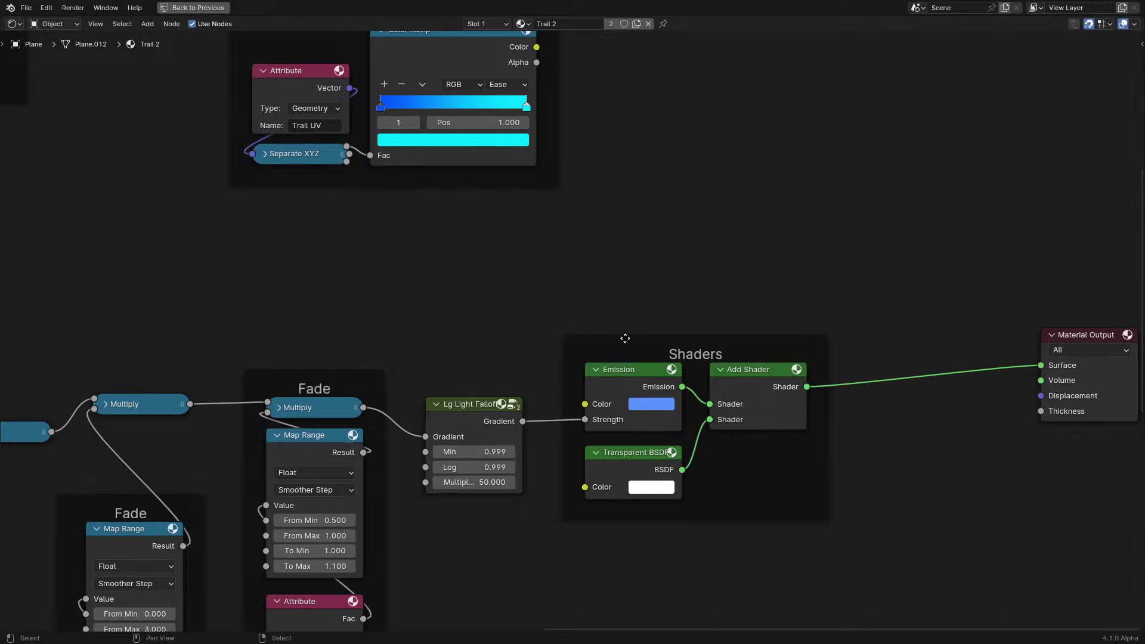
key(ctrl+space)
click(327, 372)
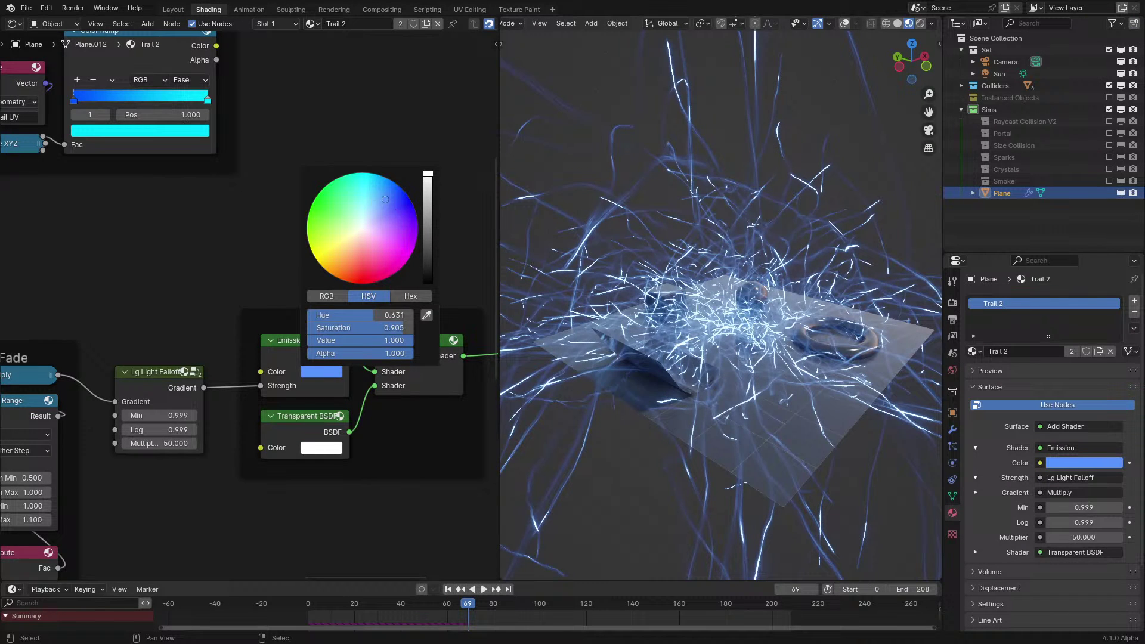
drag(385, 199, 366, 210)
Set the Lg Light Falloff's Log to 0.995 and refine the Emission color to hue 0.562 and saturation 0.729
click(157, 430)
text(0.99)
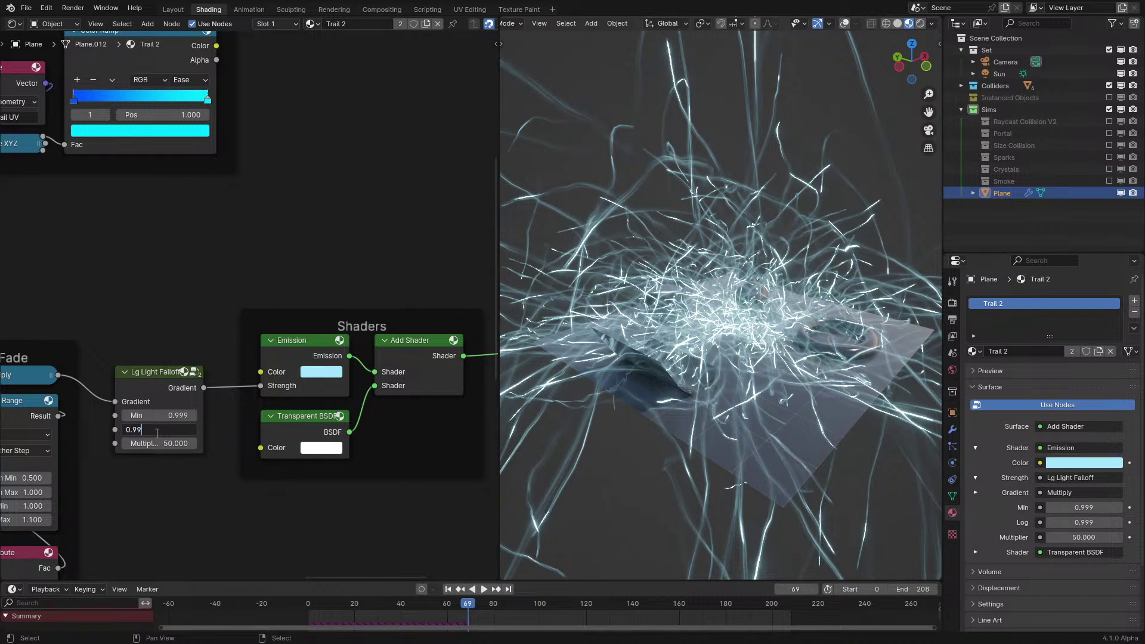
text(5)
key(Return)
click(329, 373)
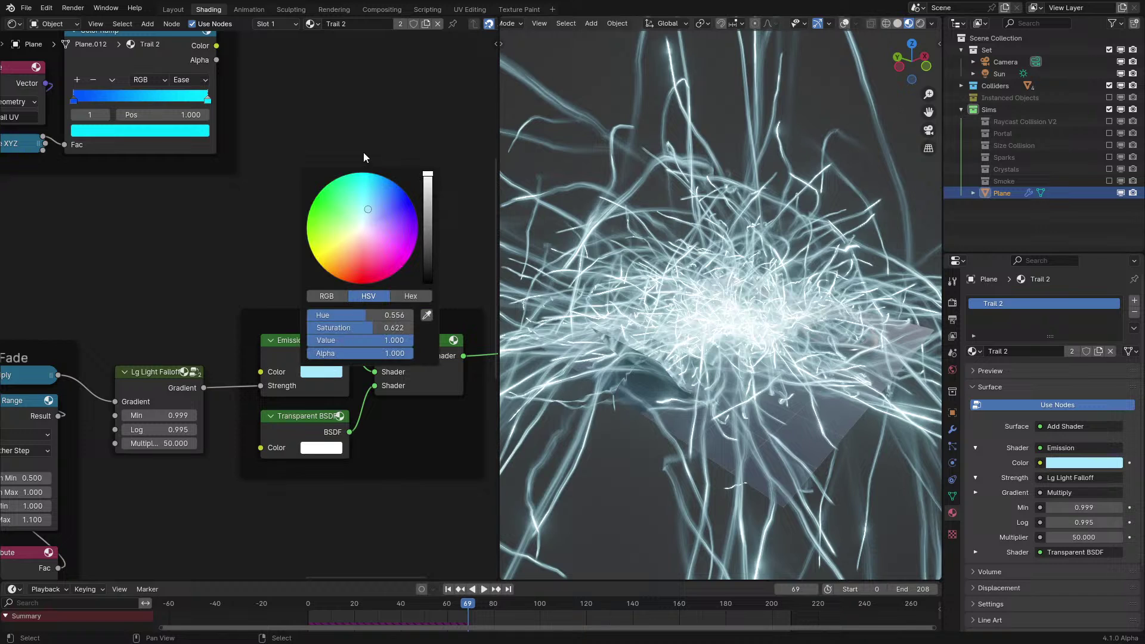
drag(380, 192, 369, 206)
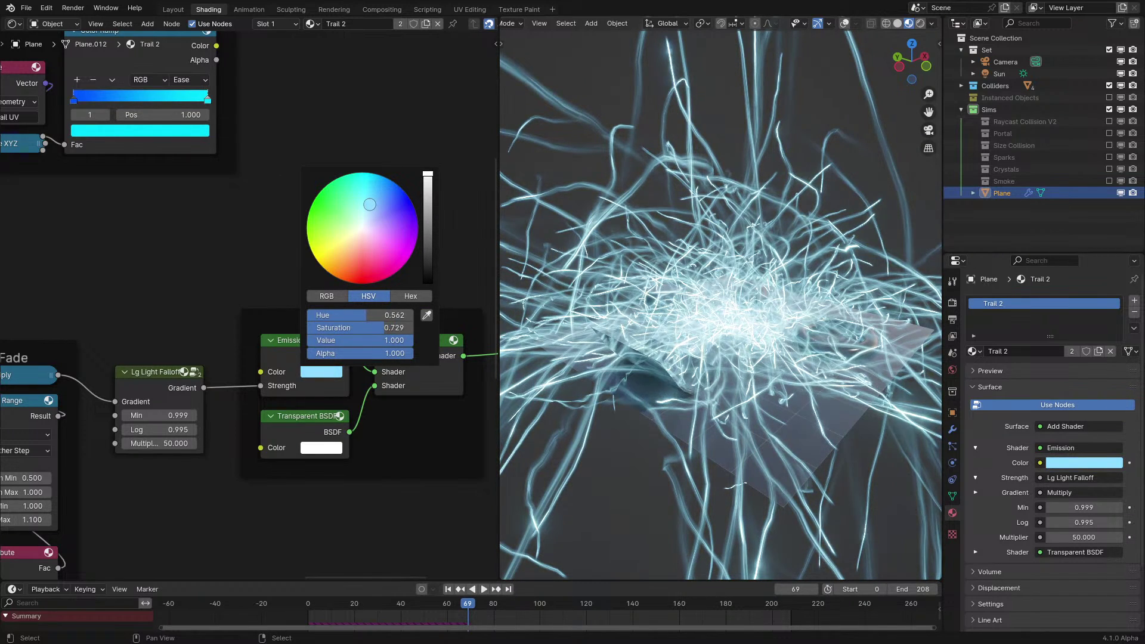
Move the Age fade's Map Range slightly closer to its Attribute node, and replay the simulation from the start
middle_drag(126, 400, 402, 262)
middle_drag(222, 391, 338, 343)
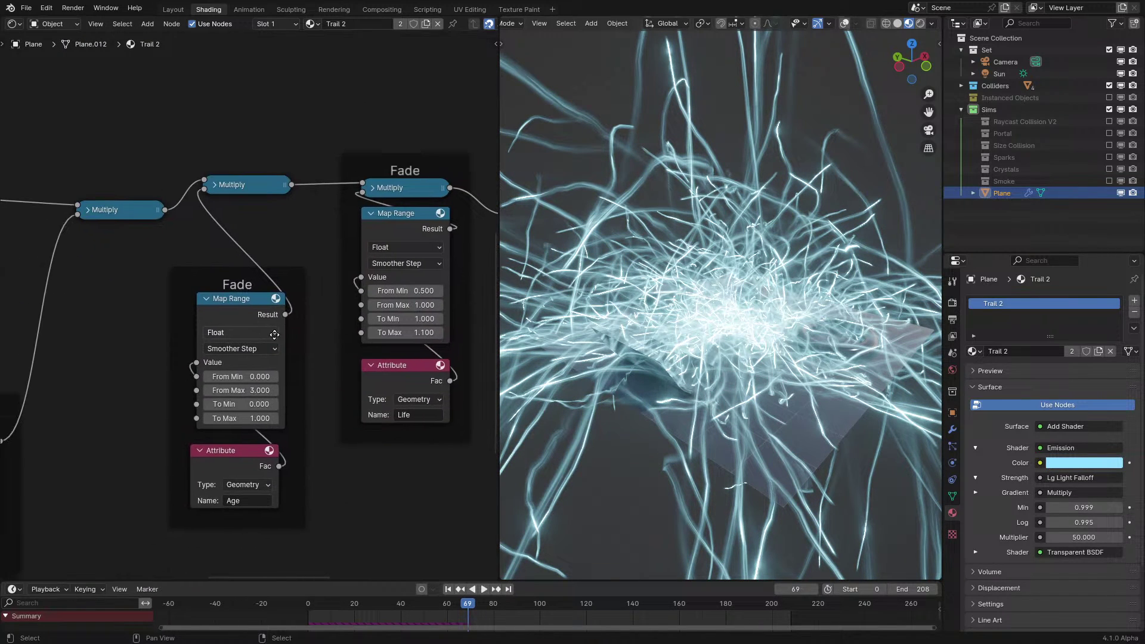
drag(262, 300, 255, 313)
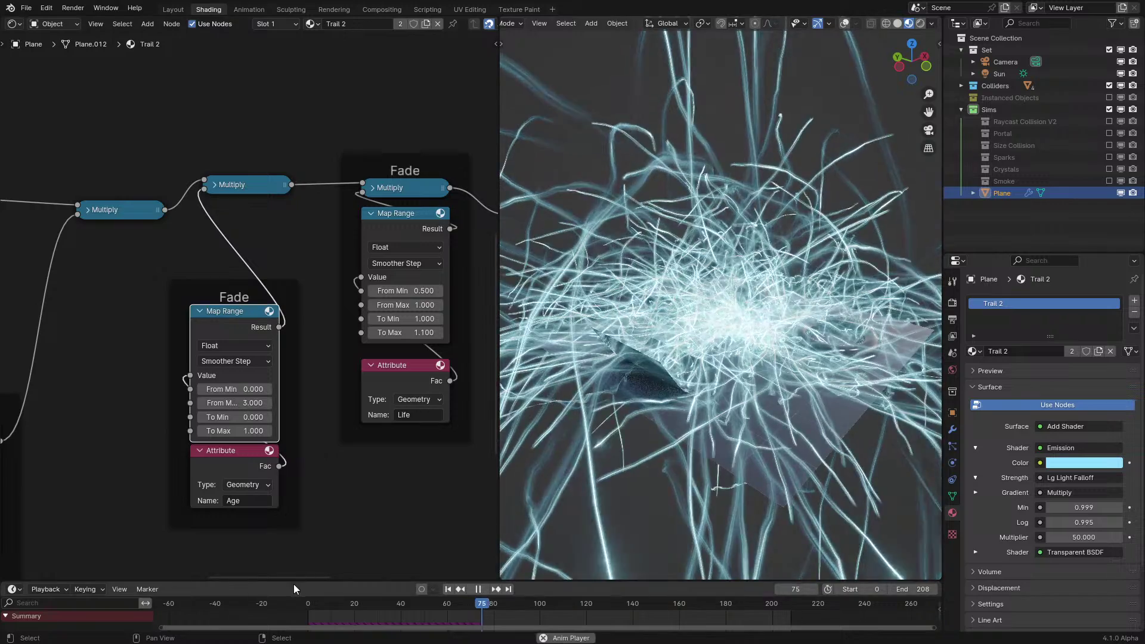
key(shift+Left)
key(space)
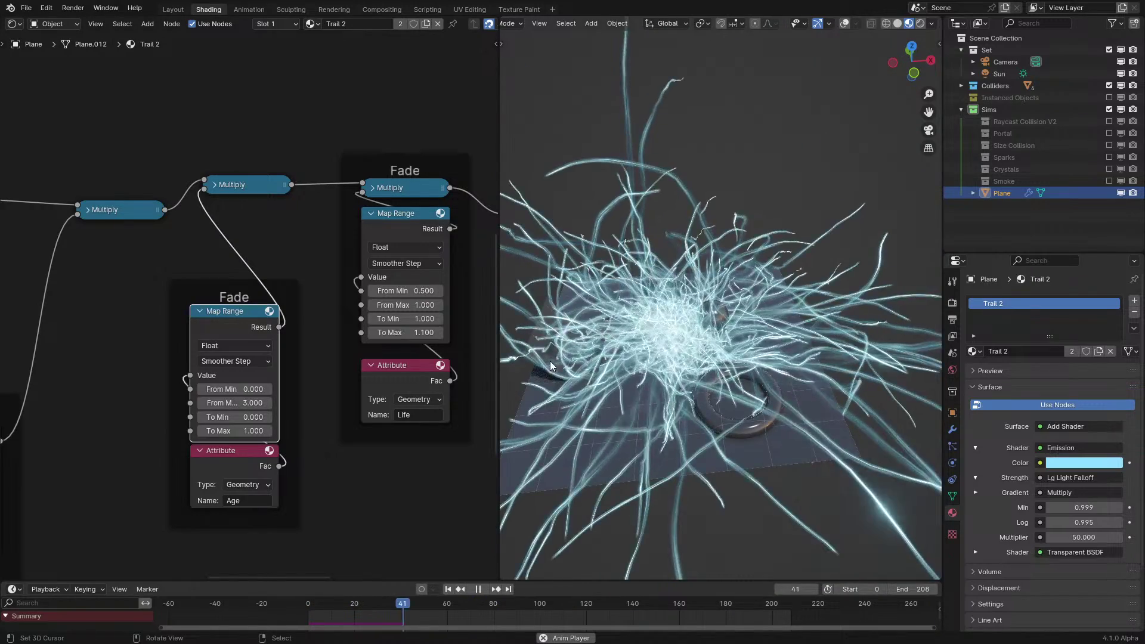
key(space)
middle_drag(160, 456, 407, 338)
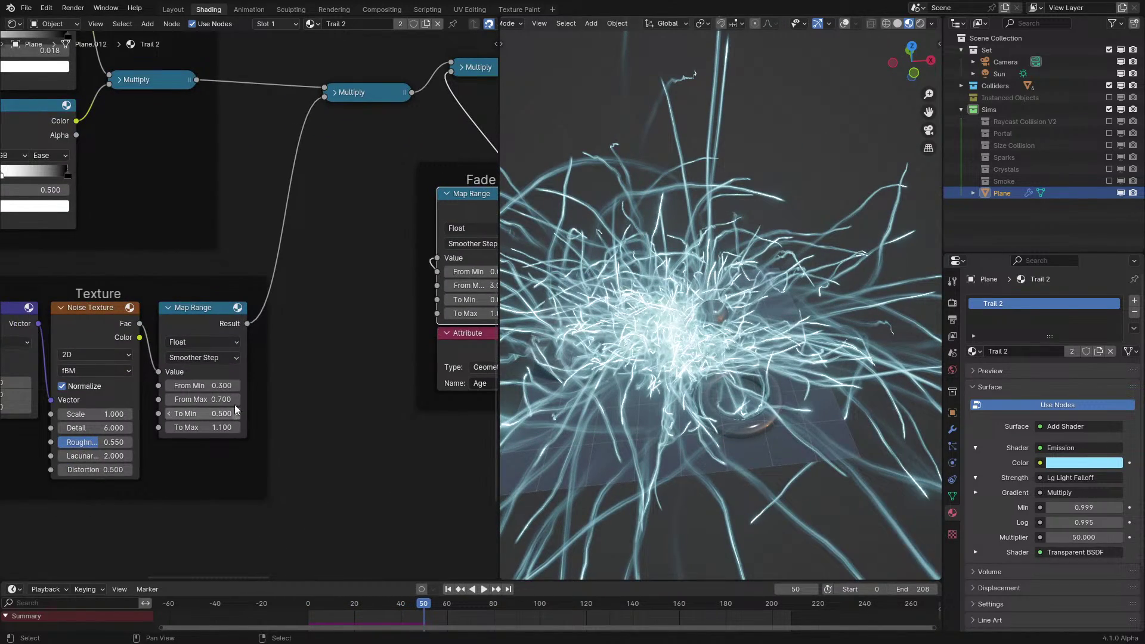
Set the X value of the texture's vector Multiply node to 0.5 and play the simulation
middle_drag(143, 421, 265, 422)
click(147, 384)
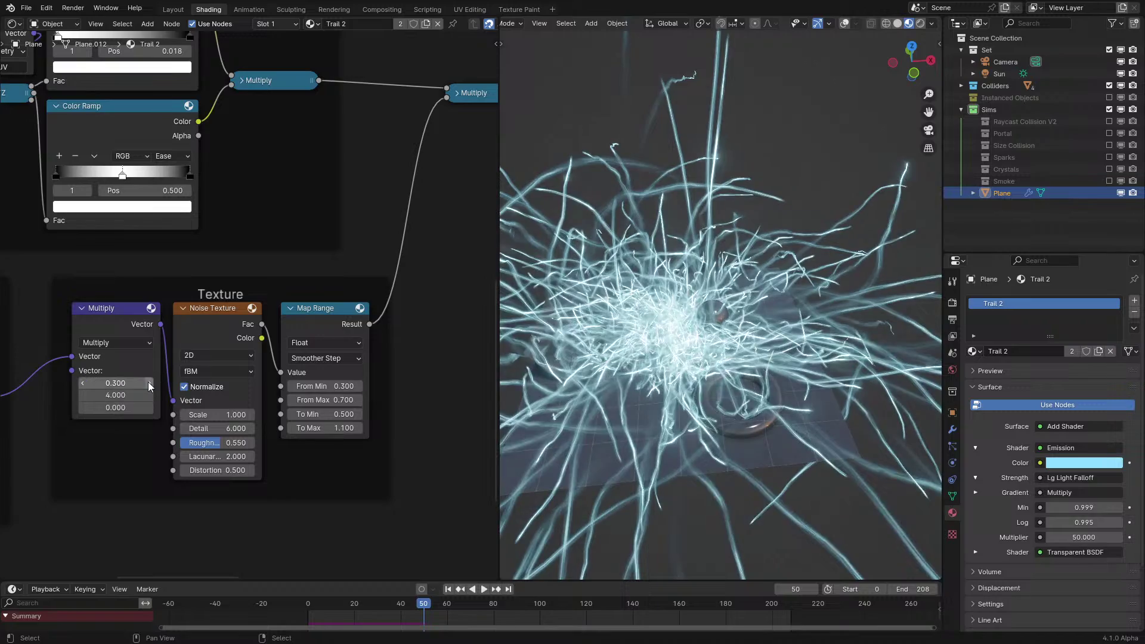
click(148, 383)
click(148, 383)
key(space)
middle_drag(727, 354, 769, 332)
key(space)
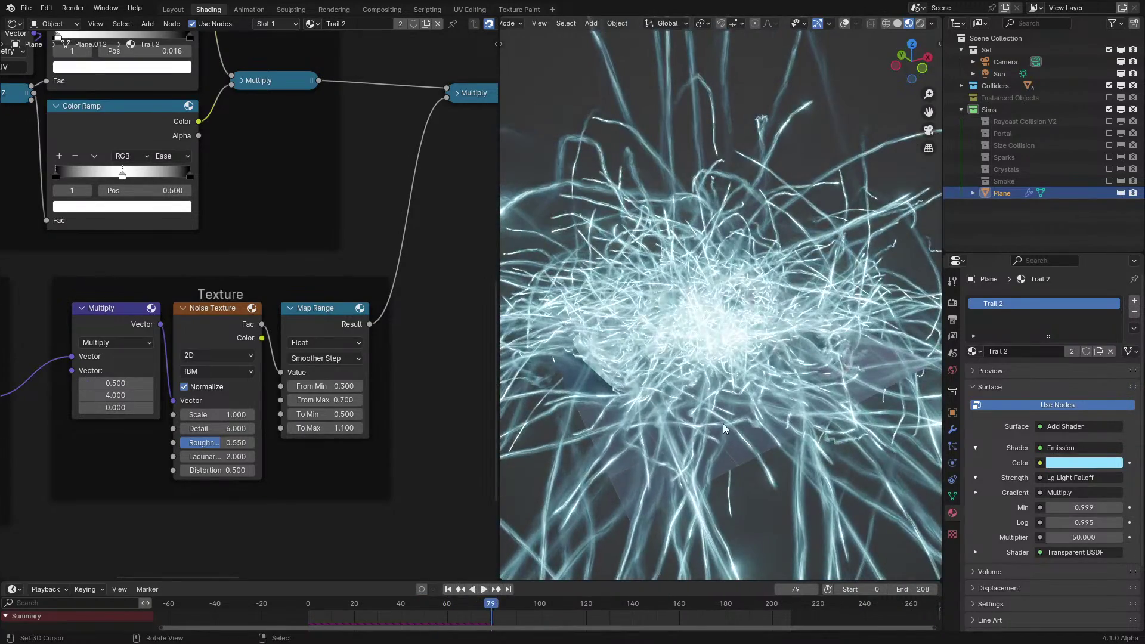
In the geometry node graph, set the Distribute Points on Faces density to 1 and replay the simulation from the start
click(17, 23)
click(48, 122)
scroll(92, 215, down, 6)
middle_drag(121, 250, 0, 266)
scroll(311, 338, up, 7)
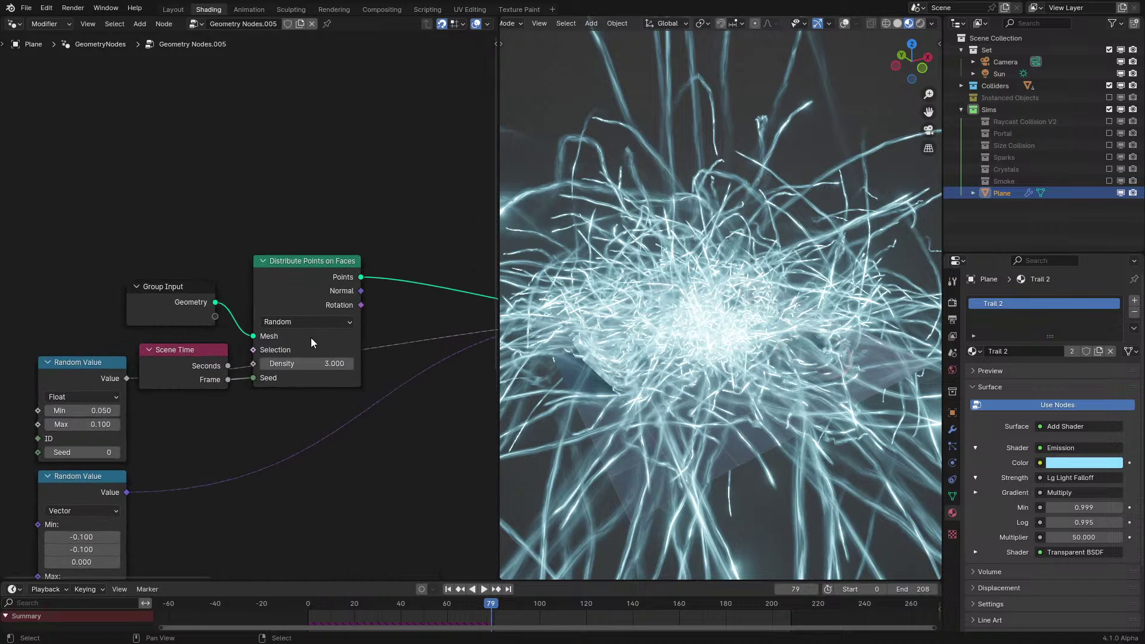
text(1)
key(Return)
click(259, 609)
key(space)
middle_drag(319, 424, 0, 298)
key(space)
Set To Max of the Map Range node driving the trail radius to 1 and replay the simulation
scroll(303, 306, up, 2)
click(357, 525)
text(1)
key(Return)
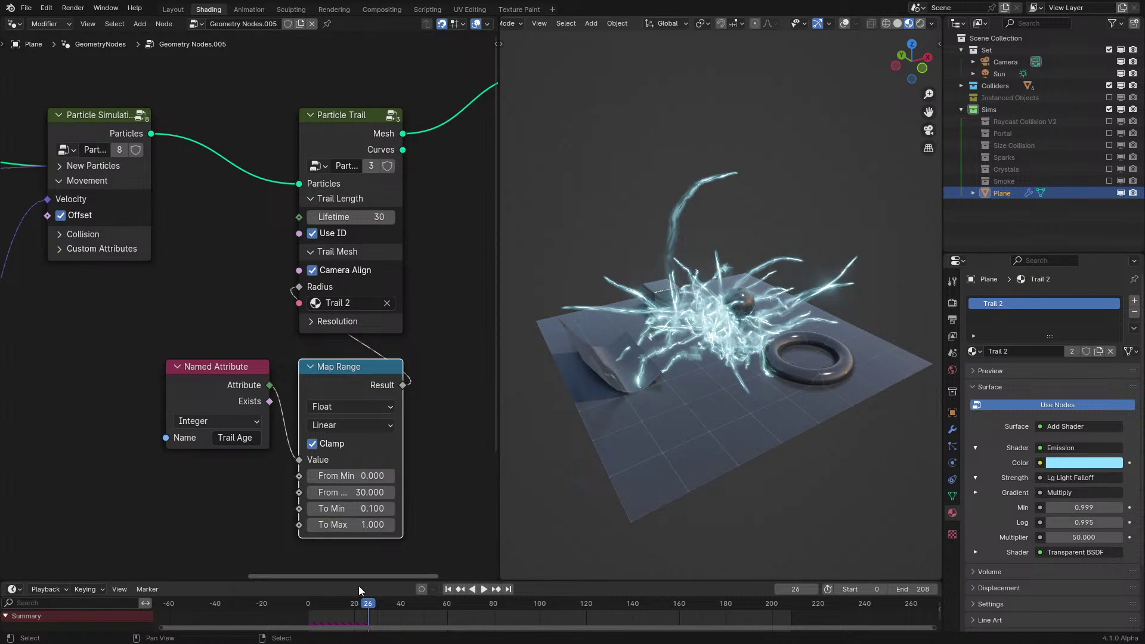
click(279, 609)
key(space)
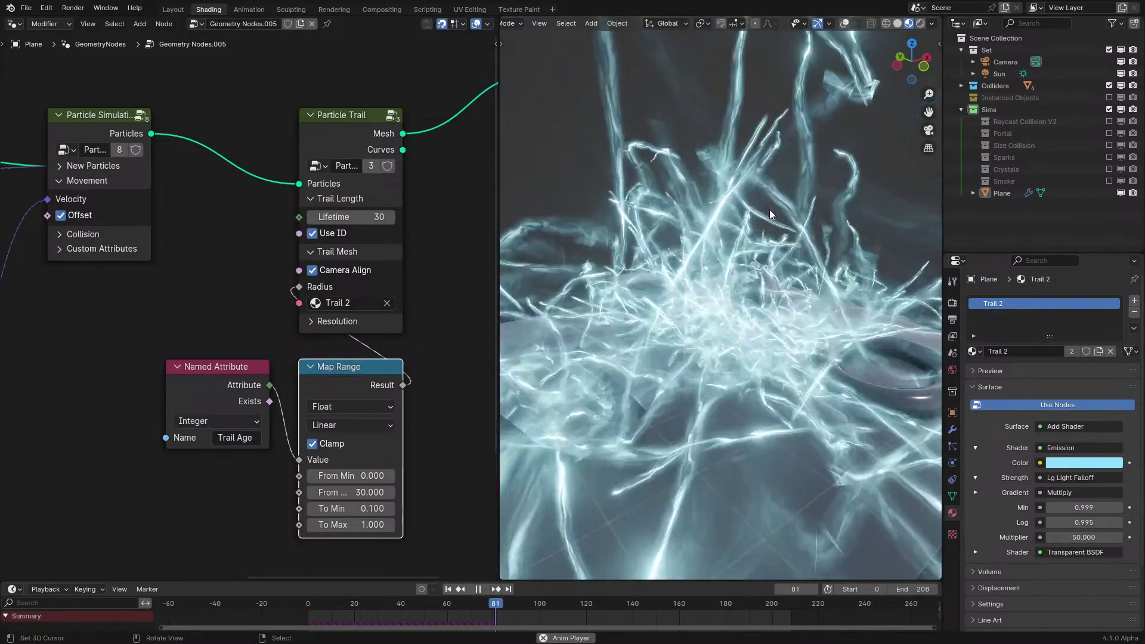
key(space)
Move the Noise Texture, Scale and Add nodes together into the free area between the Random Value and Named Attribute nodes
scroll(197, 339, down, 2)
middle_drag(151, 339, 243, 323)
key(ctrl+space)
middle_drag(417, 356, 664, 196)
drag(304, 319, 569, 484)
key(g)
click(649, 426)
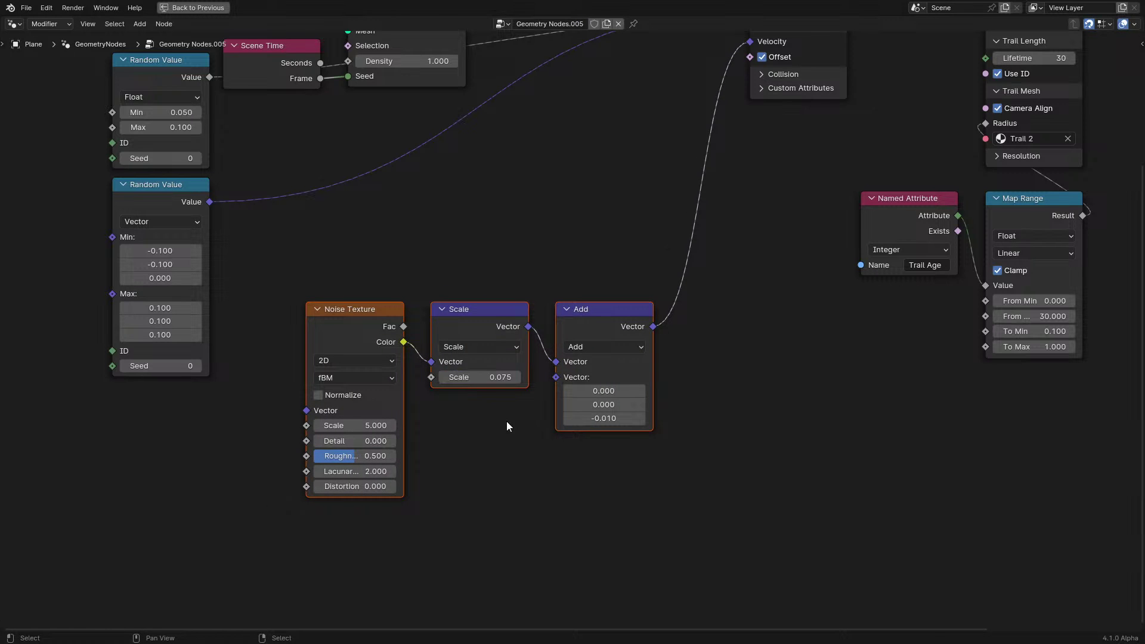
key(ctrl+space)
Replay the simulation from the first frame and examine the trails' vertical motion from low viewing angles and up close
key(shift+Left)
key(space)
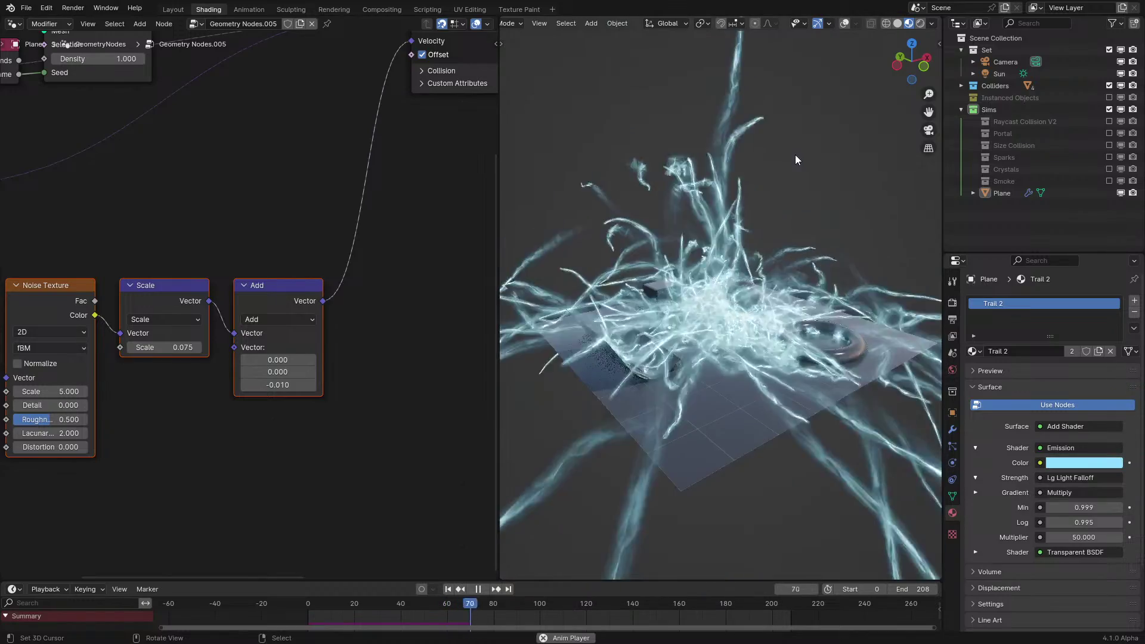
middle_drag(796, 155, 828, 258)
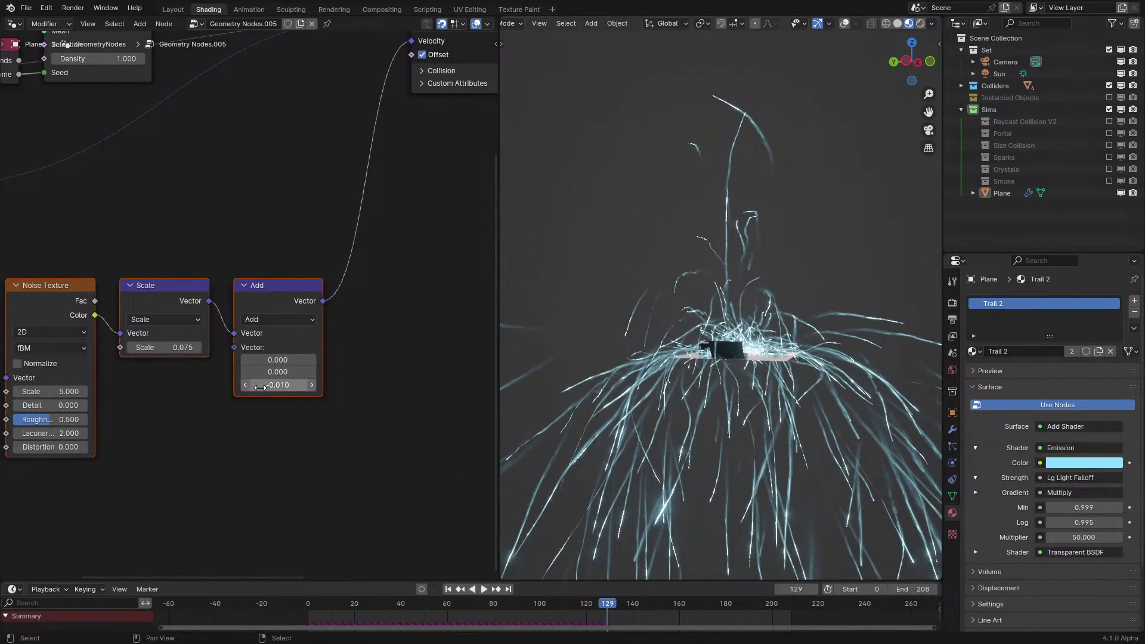
click(238, 619)
key(space)
scroll(814, 403, up, 6)
middle_drag(815, 403, 761, 317)
key(space)
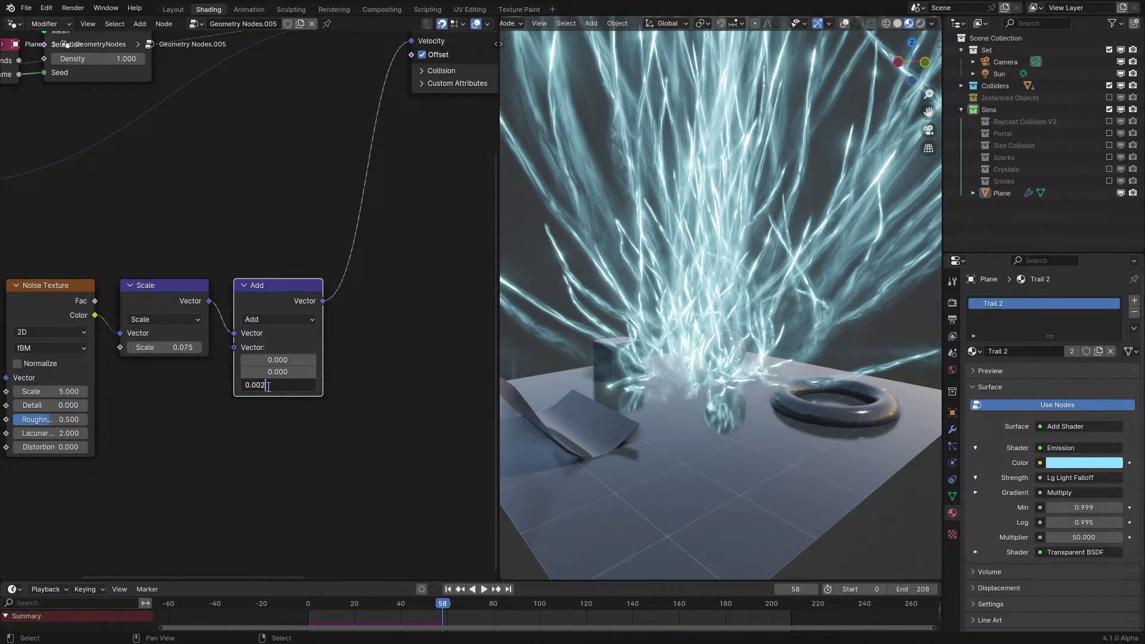
Set the Z value of the velocity's Add node to 0.002 and replay the simulation from the start
key(Return)
key(space)
key(shift+Left)
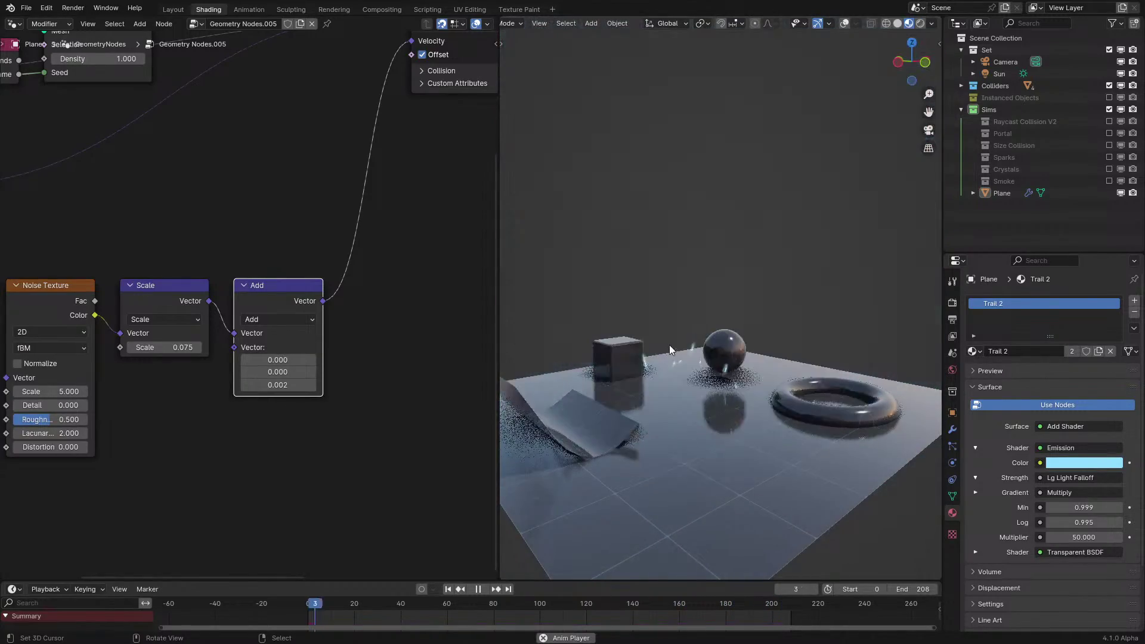
key(space)
Try a To Max of 2 on the trail radius Map Range node and replay the simulation
middle_drag(299, 233, 409, 418)
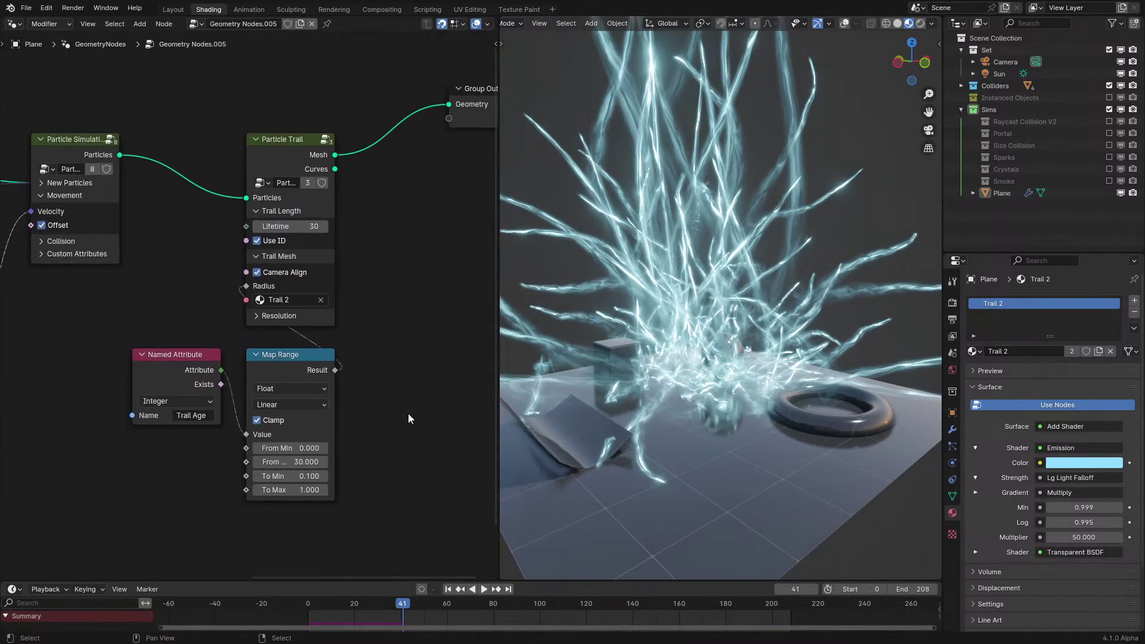
click(312, 490)
text(2)
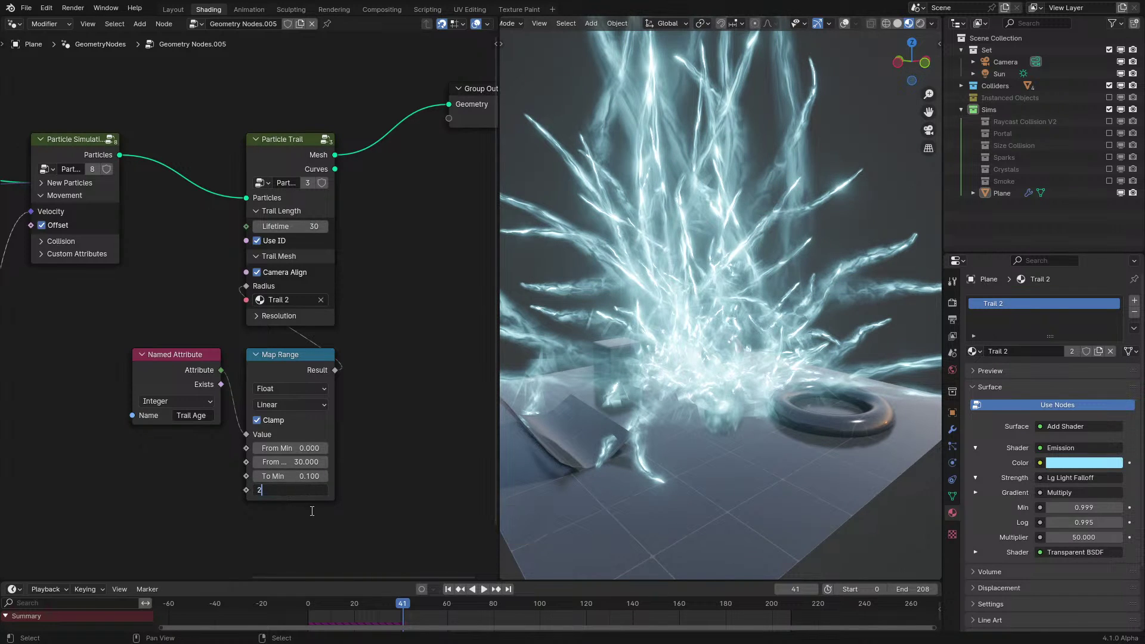
key(Return)
key(space)
click(294, 609)
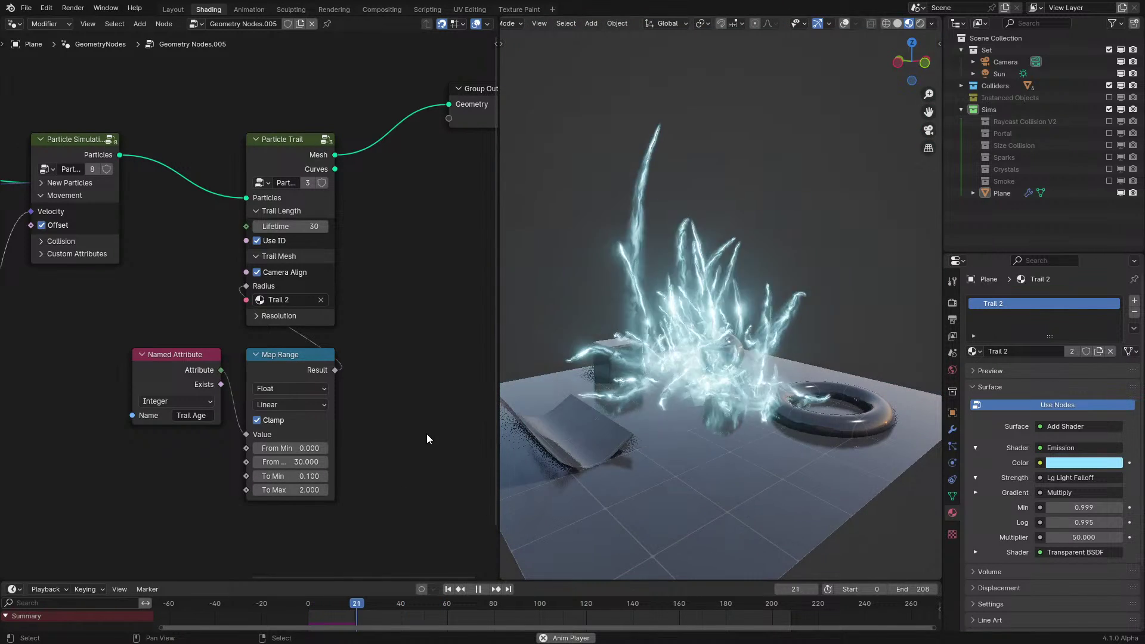
key(space)
In the Trail 2 shader, set the texture Map Range to From Min 0.2 and From Max 0.8
click(13, 24)
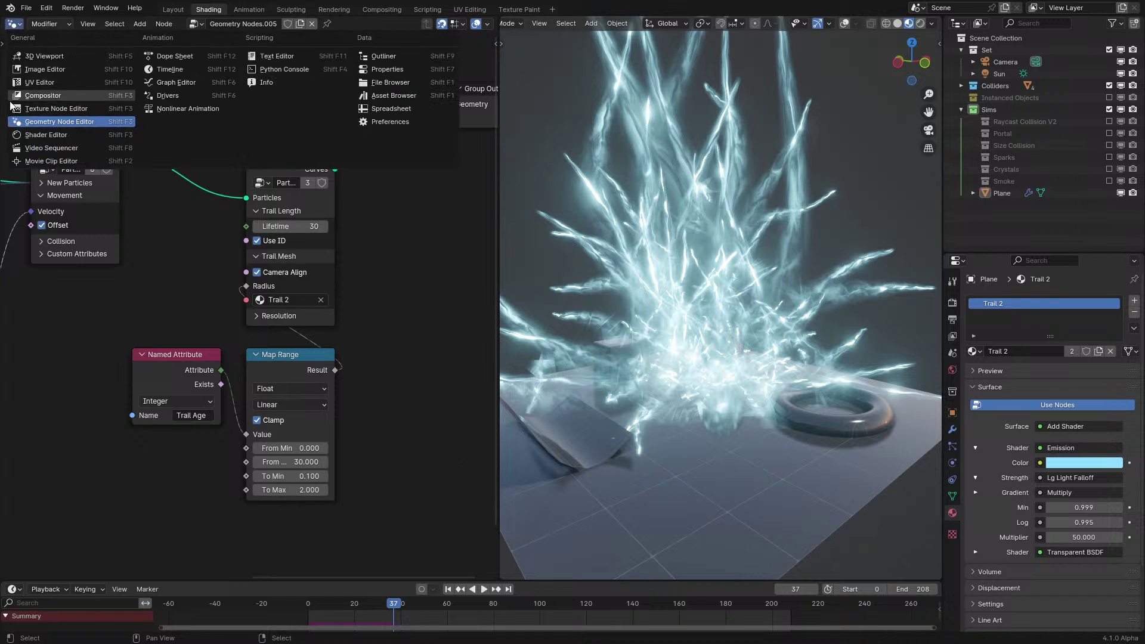
click(46, 135)
scroll(137, 197, up, 8)
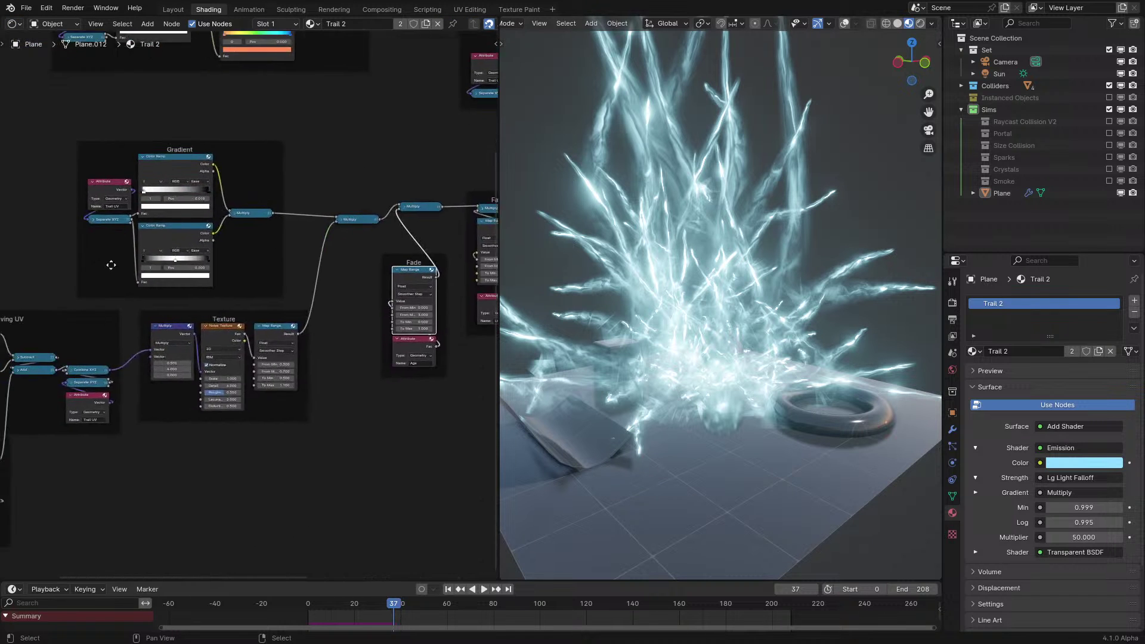
scroll(304, 350, up, 2)
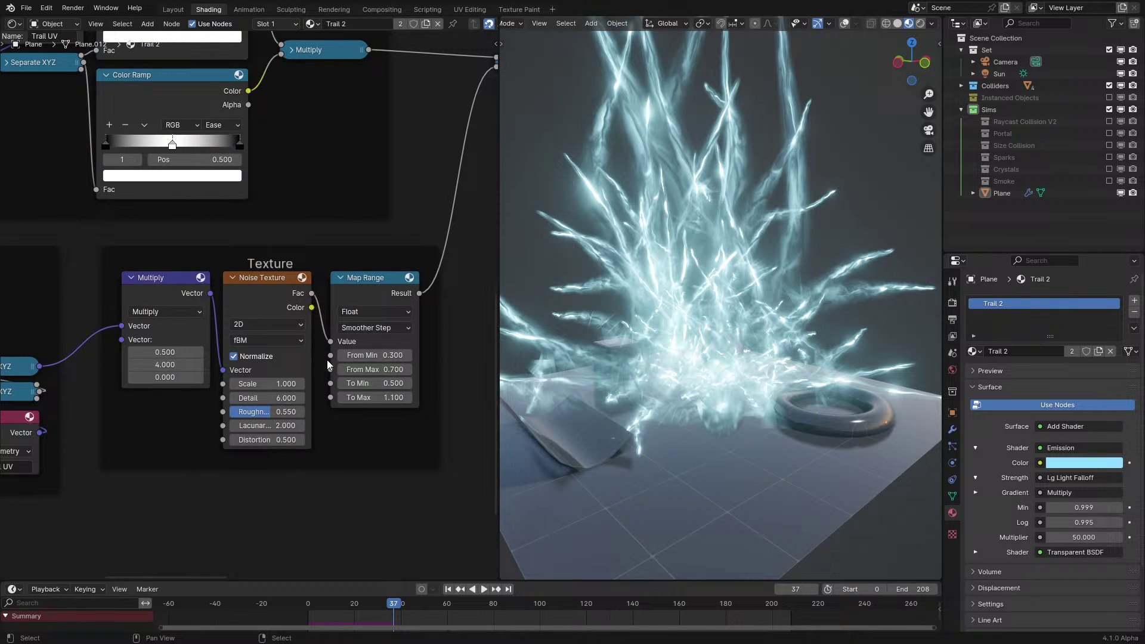
click(341, 356)
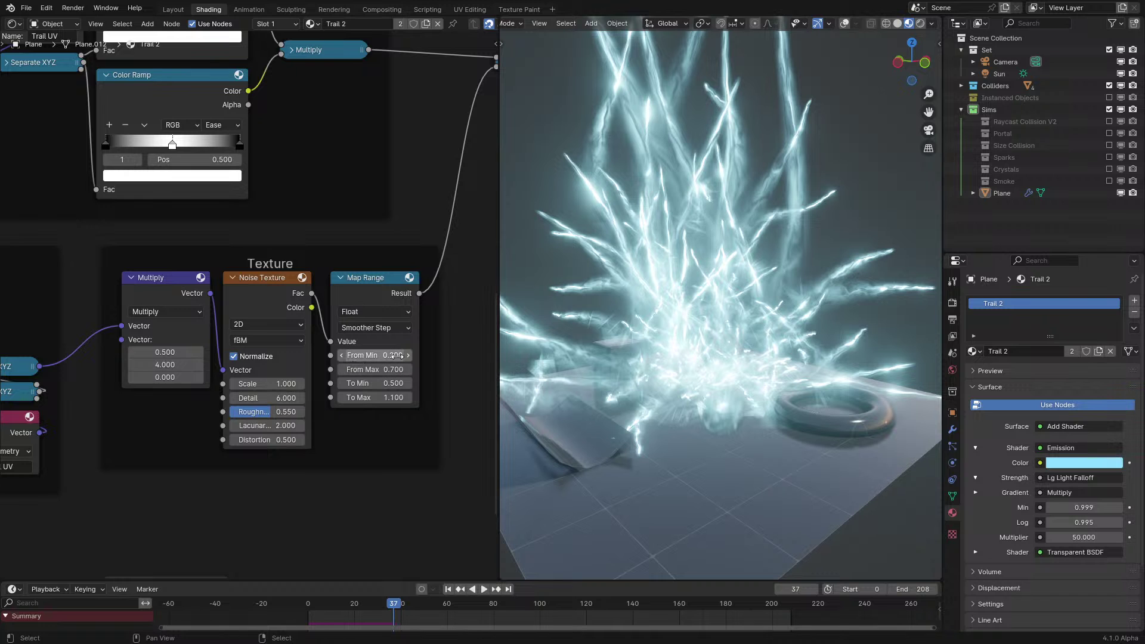
click(412, 371)
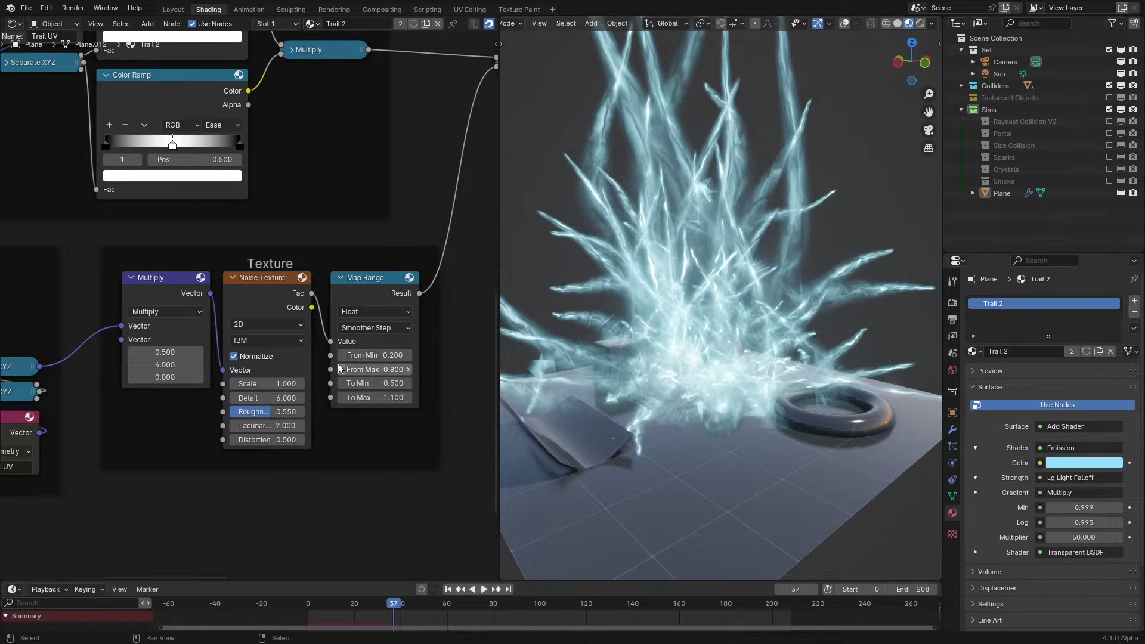
Set the X value of the texture's vector Multiply node to 0.4 and play the simulation to check the trails
middle_drag(248, 414, 369, 386)
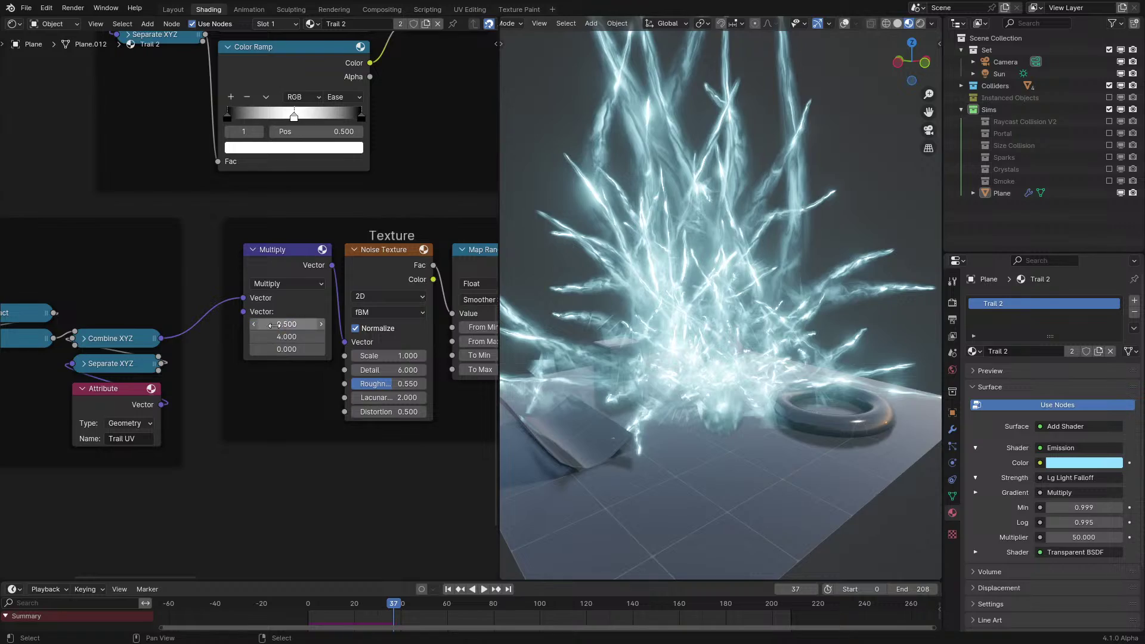
click(255, 324)
key(space)
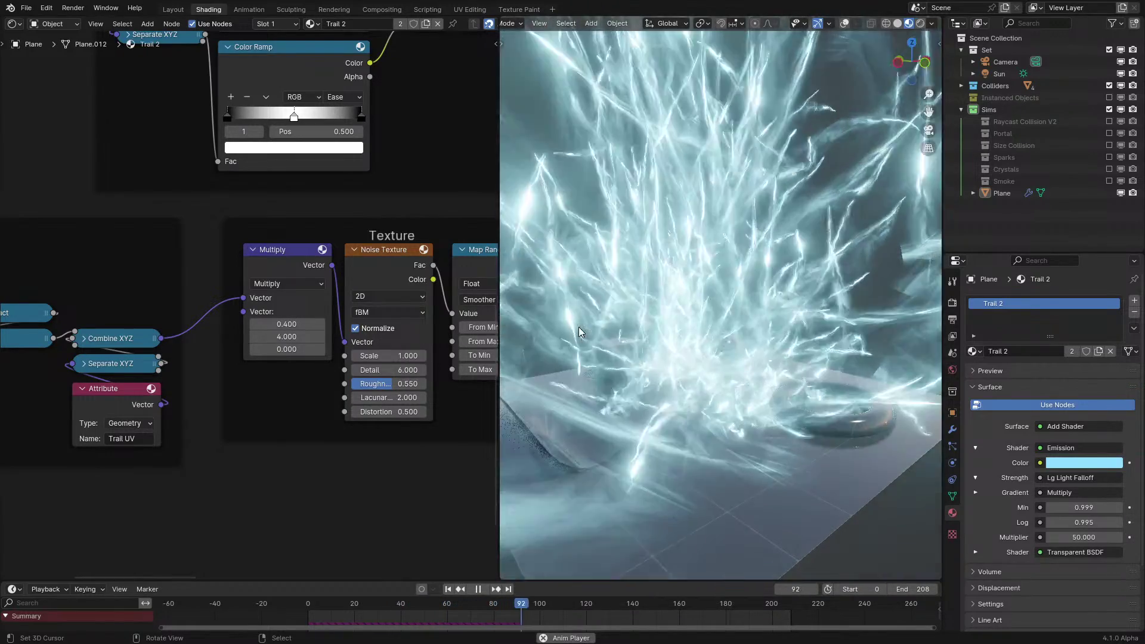
scroll(955, 325, down, 3)
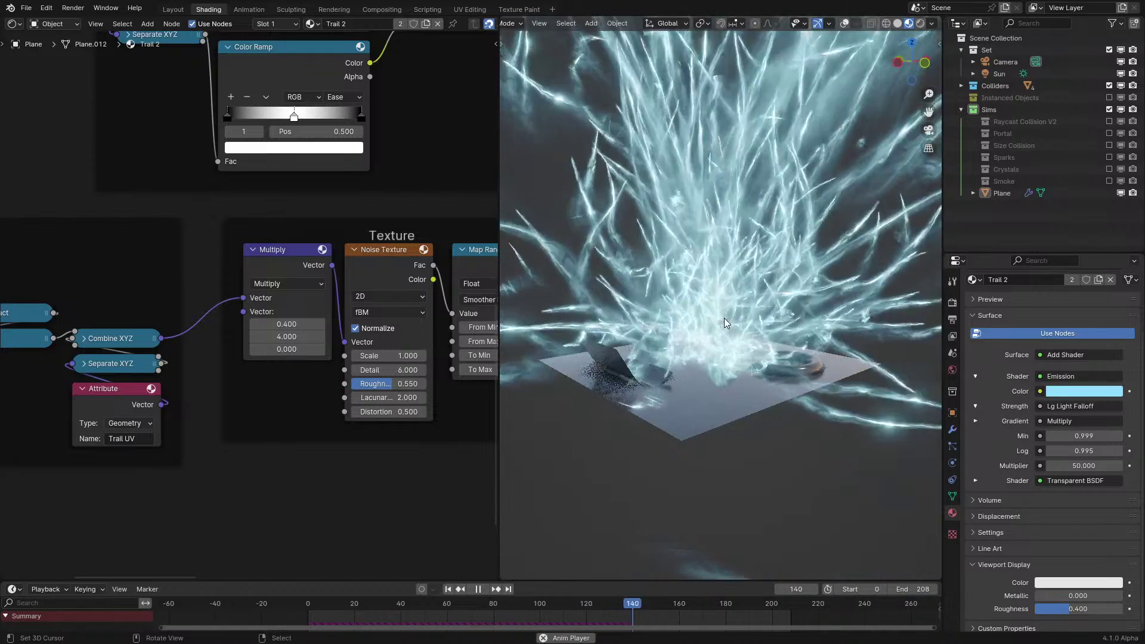
key(space)
Return to the geometry node graph, set the trail radius Map Range's To Max to 1, and play the simulation
click(20, 23)
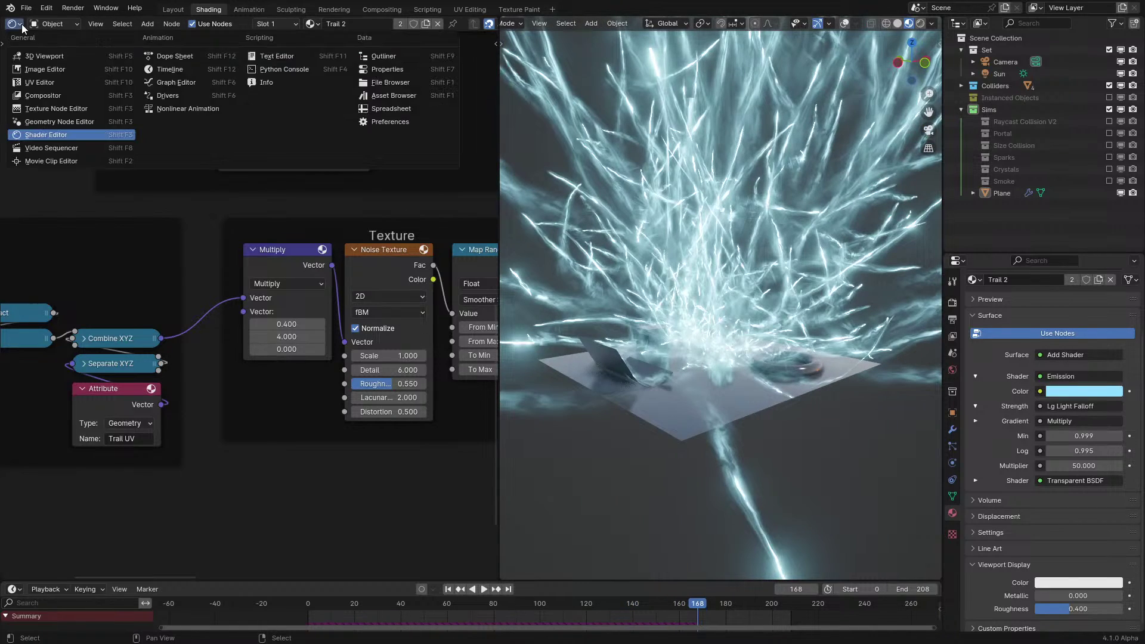
click(42, 122)
middle_drag(382, 322, 169, 261)
scroll(275, 317, up, 3)
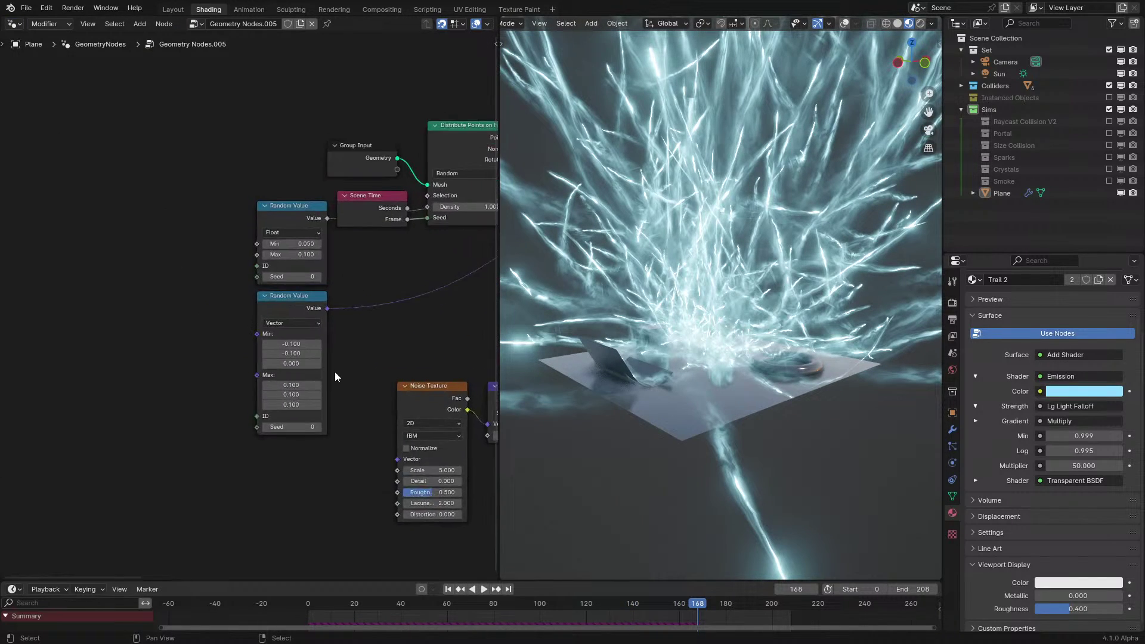
middle_drag(426, 451, 135, 437)
mouse_move(281, 399)
middle_down()
mouse_move(211, 423)
mouse_move(294, 380)
middle_up()
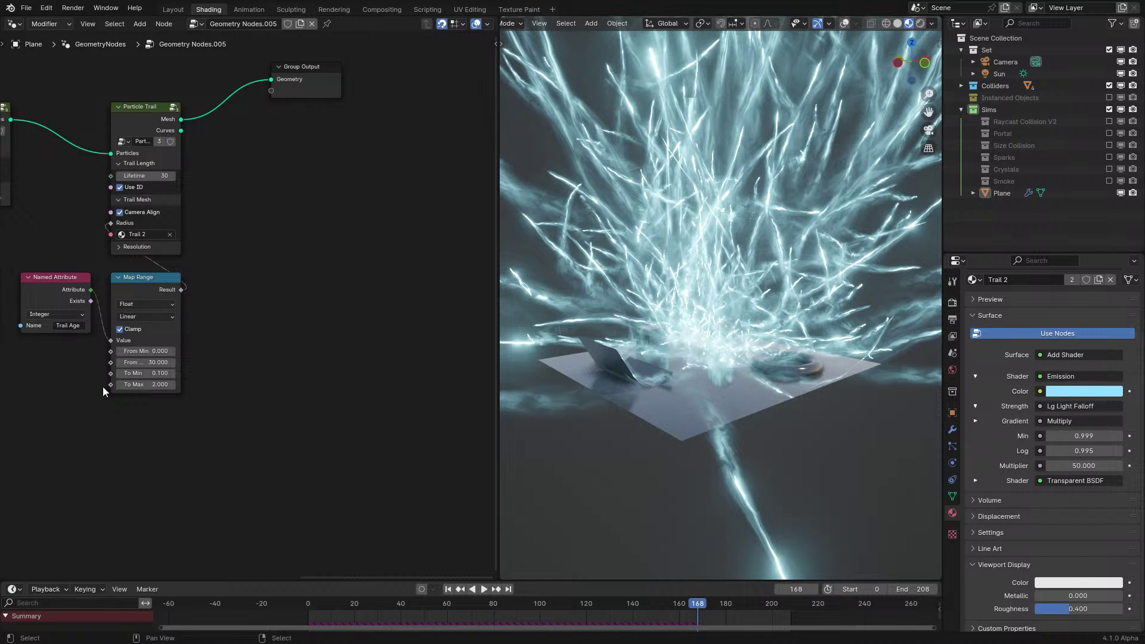
text(1)
key(Return)
key(space)
scroll(701, 323, up, 4)
key(space)
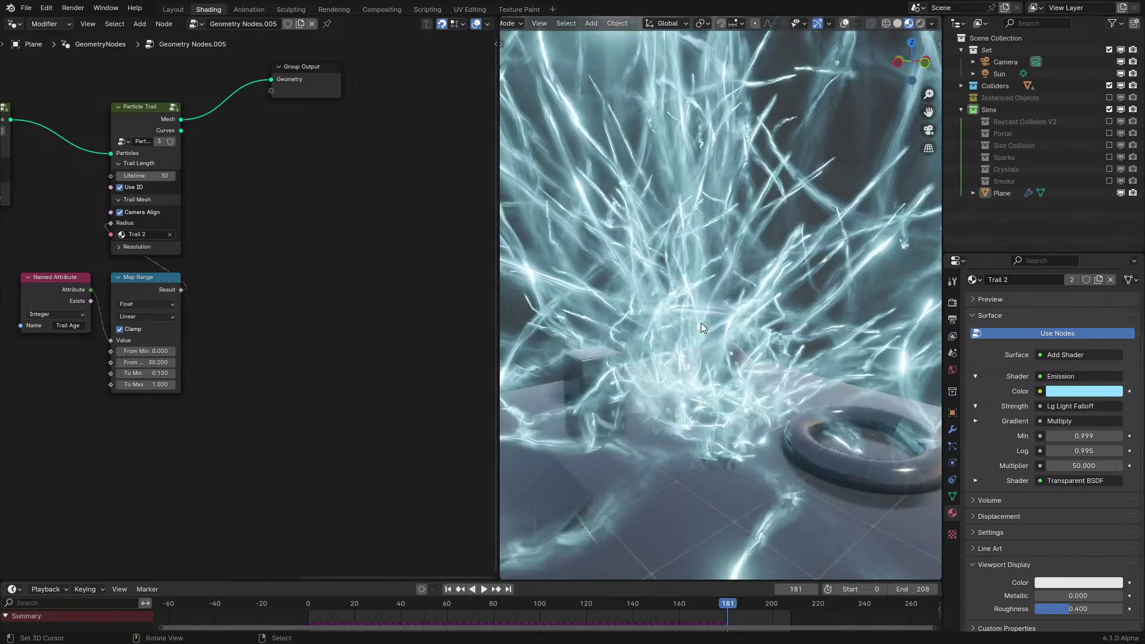
Set the Z value of the velocity's Add node to 0.001 and return to the first frame
middle_drag(187, 320, 548, 318)
scroll(241, 435, up, 4)
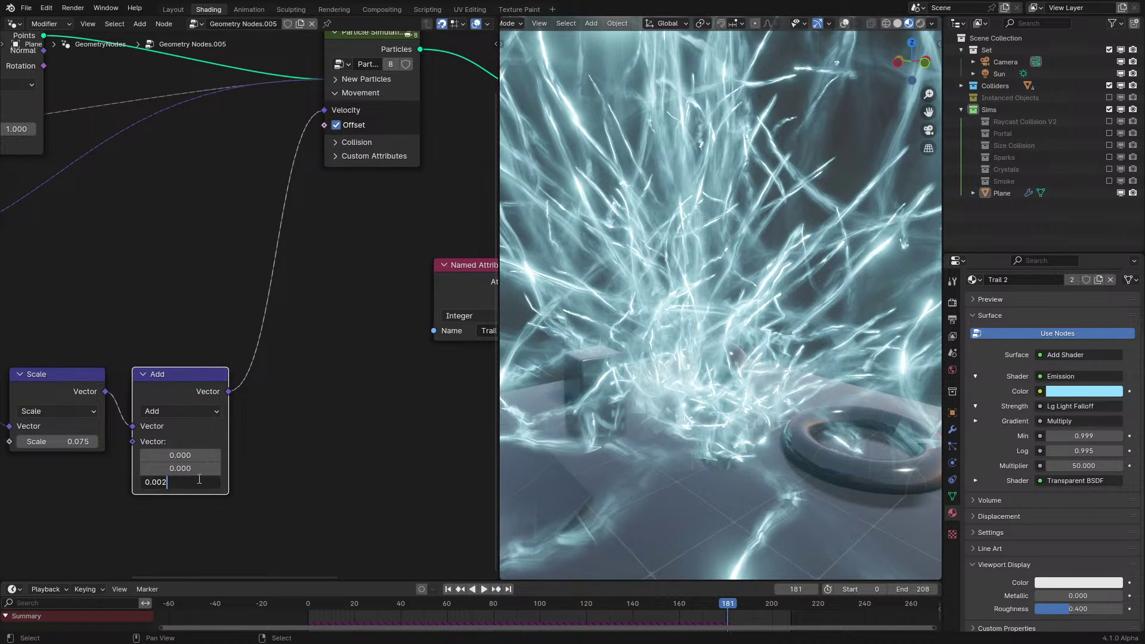
text(1)
key(Return)
key(shift+Left)
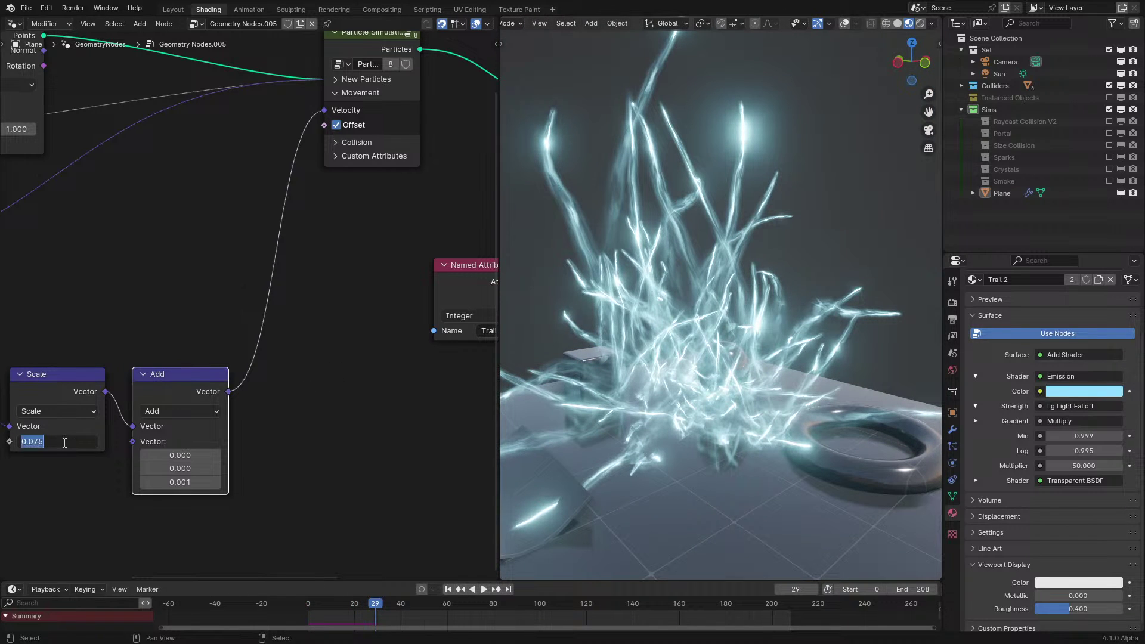
Set the velocity noise's Scale node to 0.05 and replay the simulation from the start through the camera view
text(5)
key(Return)
drag(333, 609, 273, 624)
key(space)
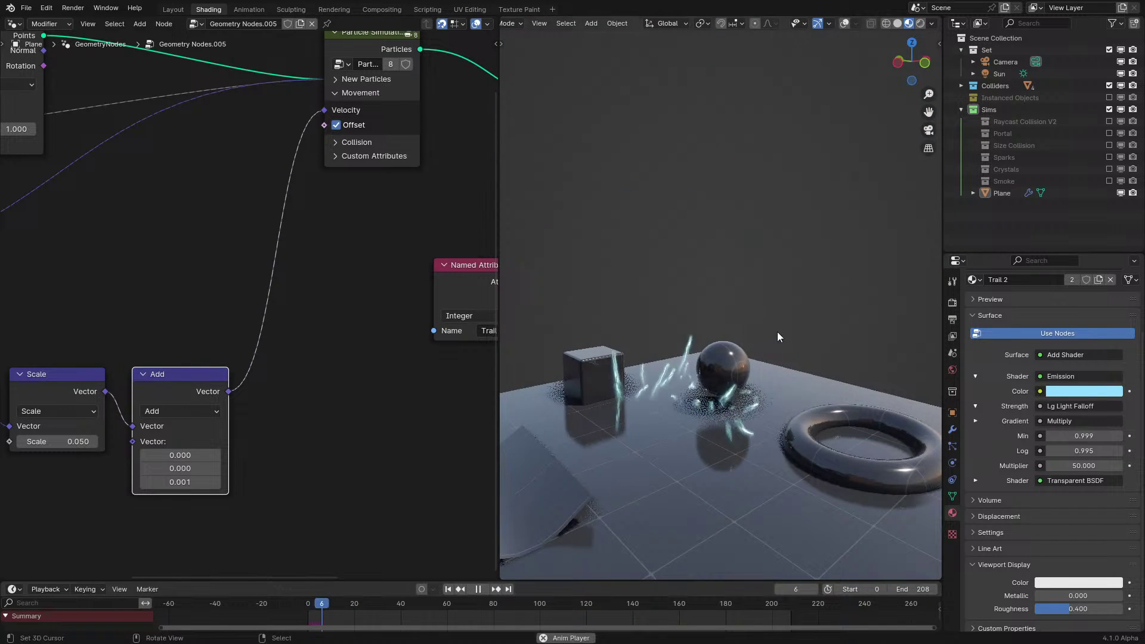
key(KP_0)
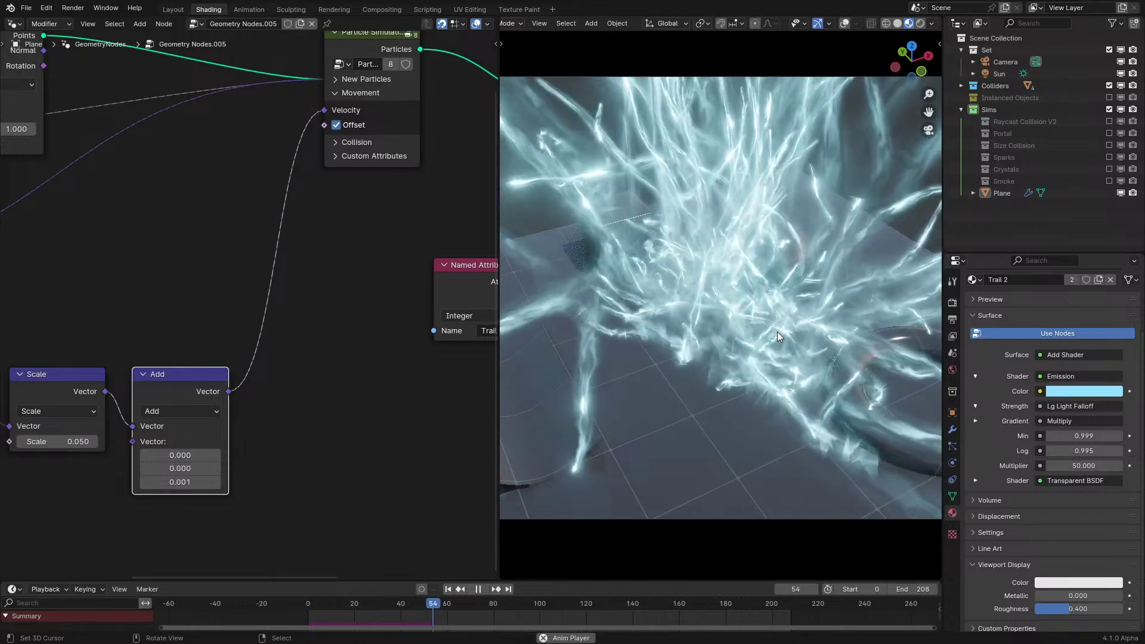
Raise the Particle Trail node's Profile Resolution to 3
middle_drag(492, 222, 115, 314)
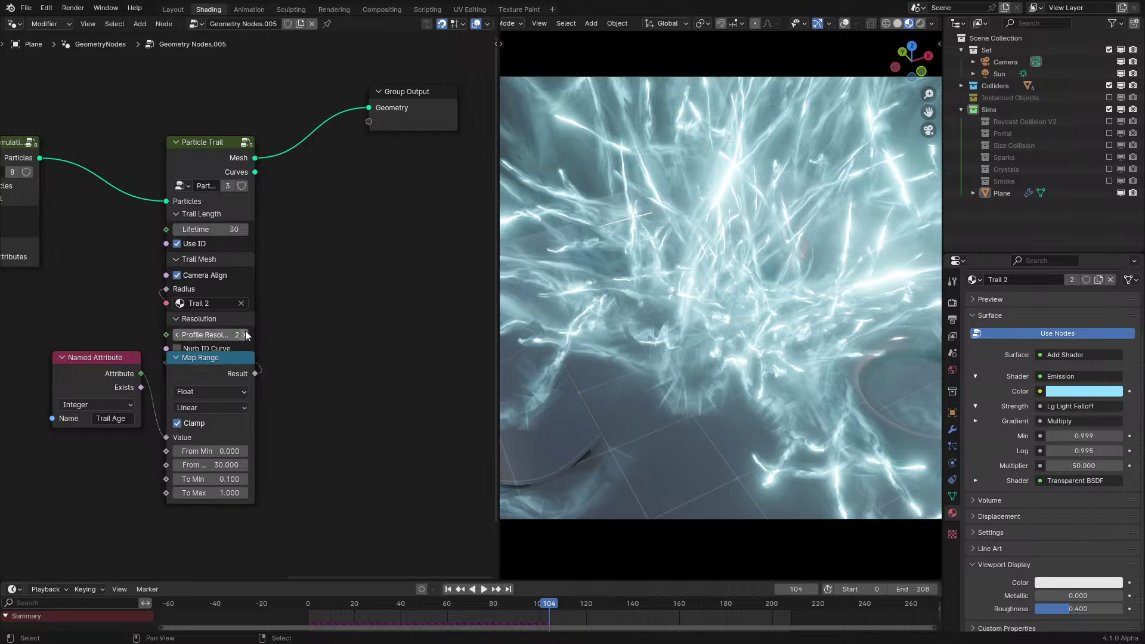
click(245, 335)
drag(182, 423, 234, 372)
key(g)
right_click(235, 410)
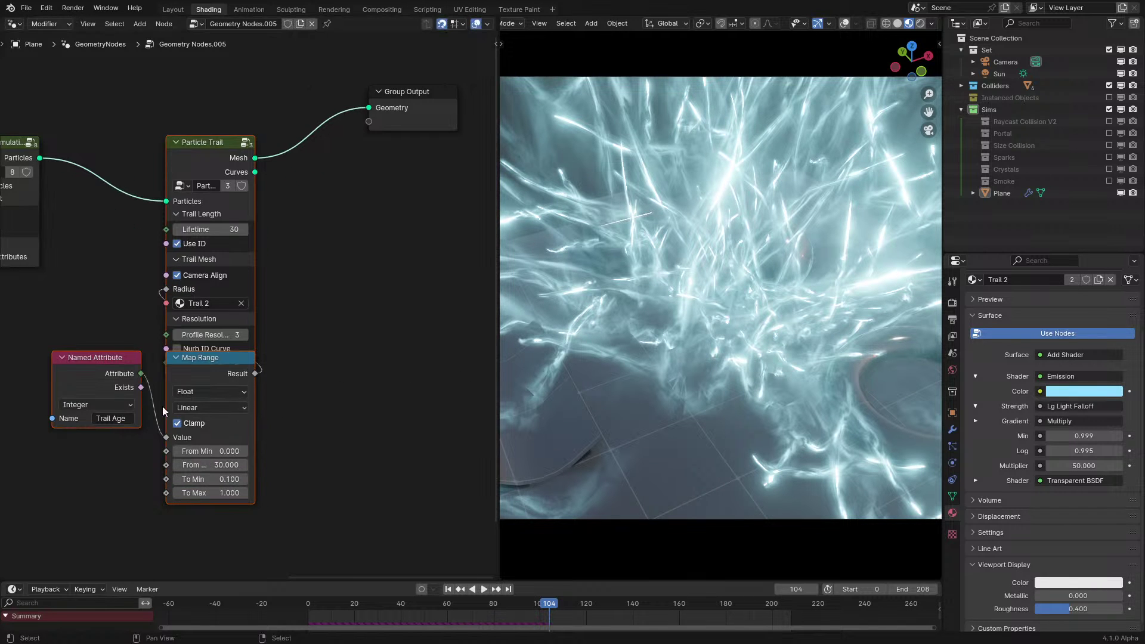
Move the Named Attribute and Map Range nodes down so they clear the Particle Trail node's resolution settings
drag(99, 503, 203, 421)
key(g)
click(204, 446)
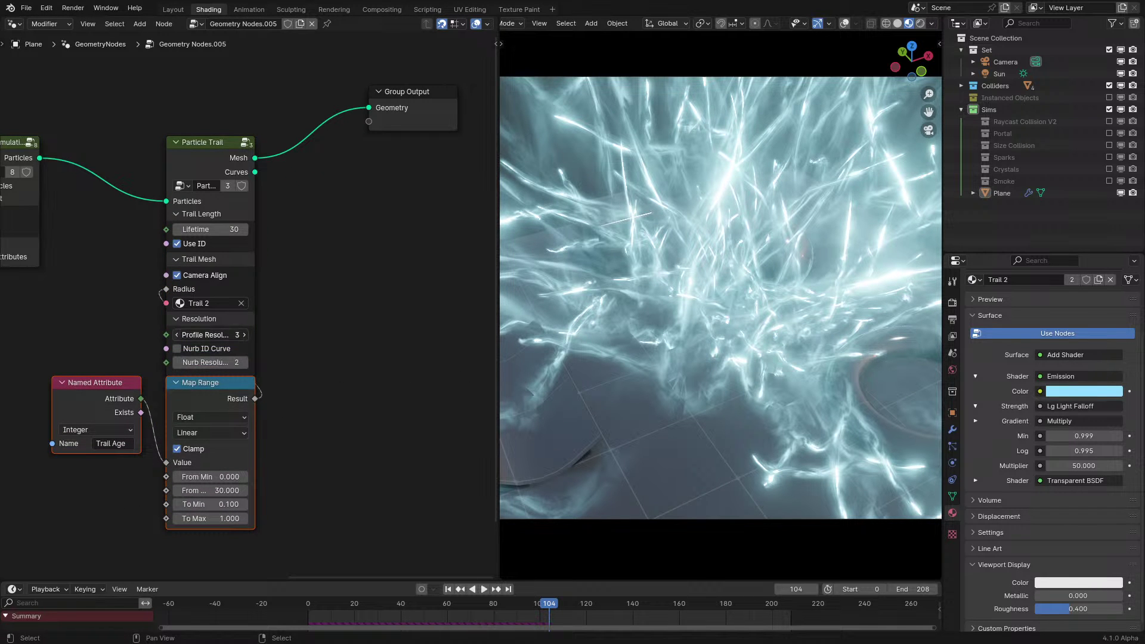
Set the Particle Trail's Profile Resolution back to 2 and inspect the trail mesh up close in wireframe
click(176, 335)
scroll(635, 274, up, 4)
shift+middle_drag(664, 346, 743, 276)
key(shift+z)
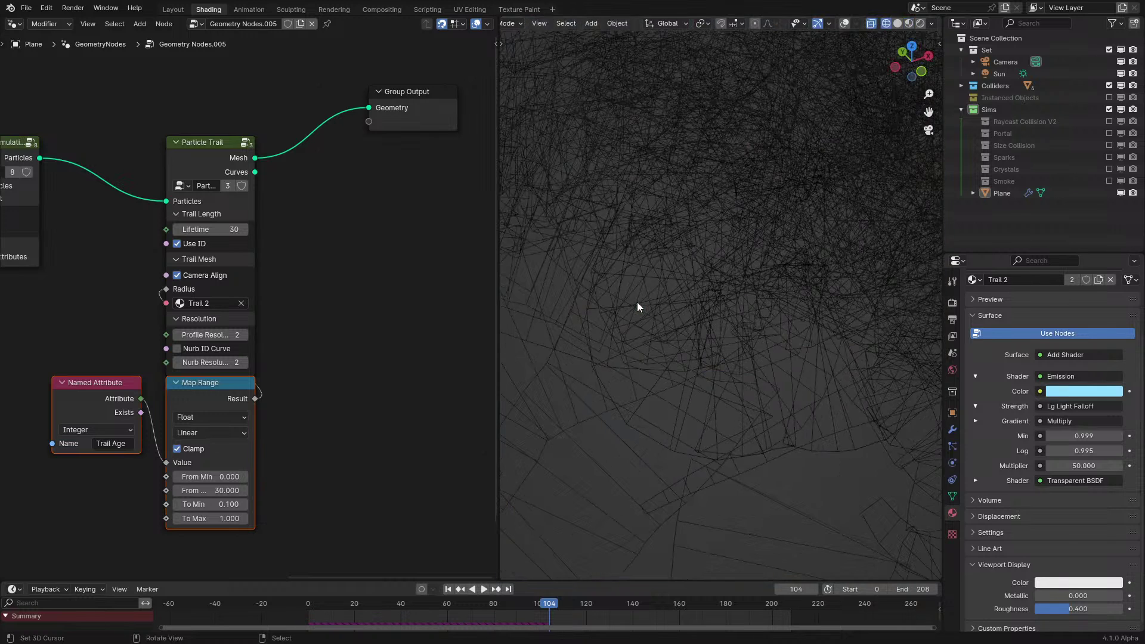
Switch the viewport to rendered shading and set the Particle Trail's Profile Resolution to 3
key(z)
click(738, 323)
click(762, 288)
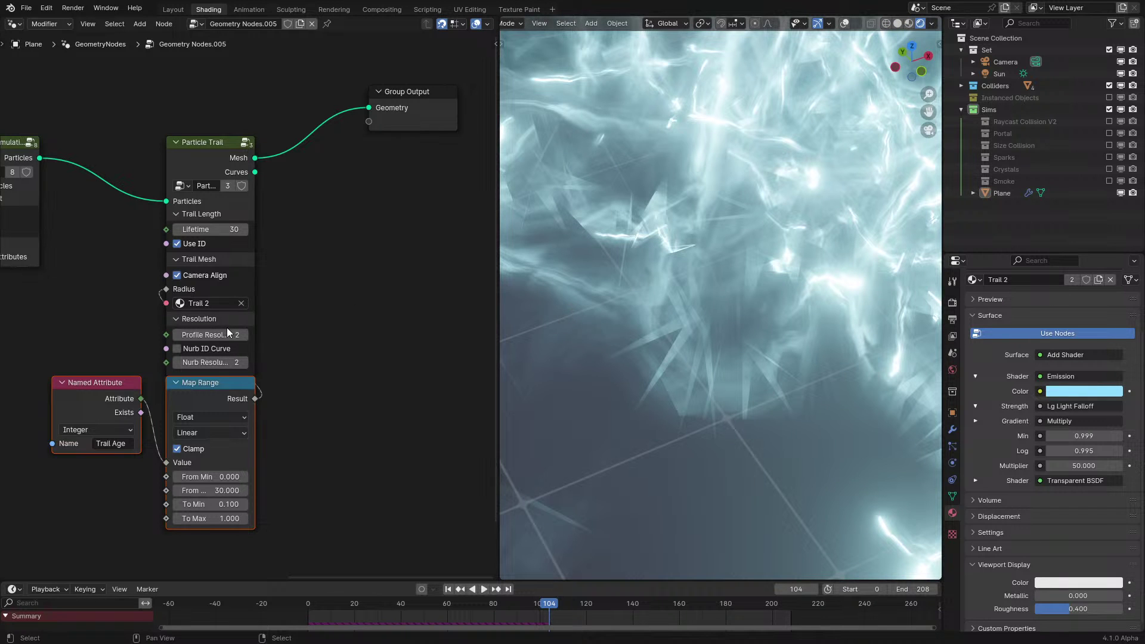
click(244, 336)
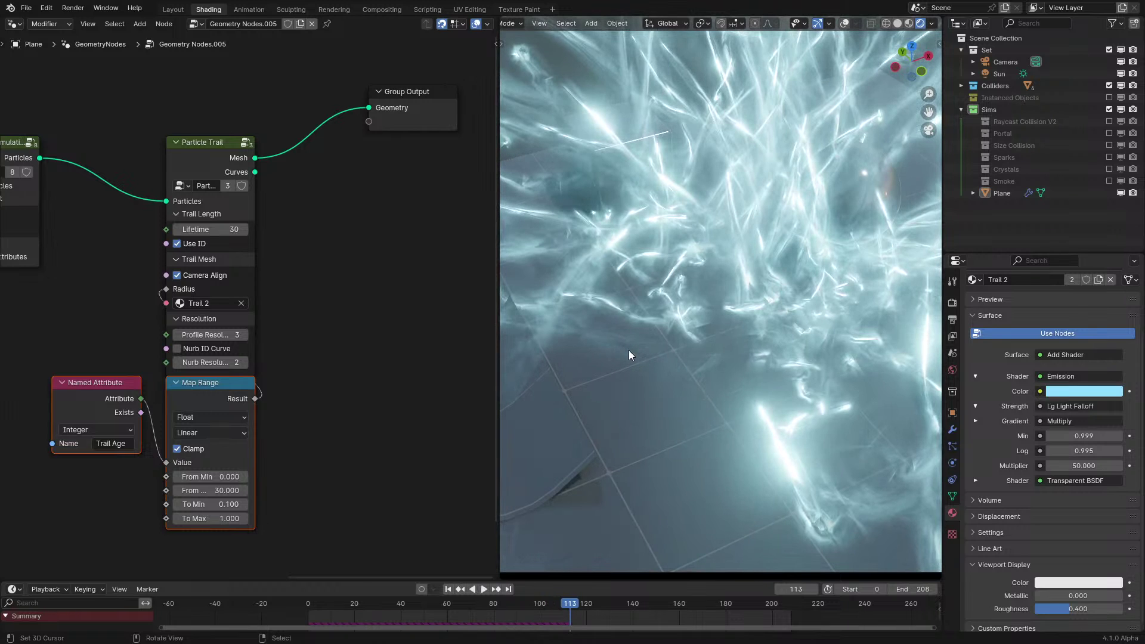
Switch the viewport to solid shading and test toggling the Particle Trail's Use ID and Nurb ID Curve options
mouse_move(699, 269)
middle_down()
mouse_move(713, 290)
mouse_move(689, 277)
middle_up()
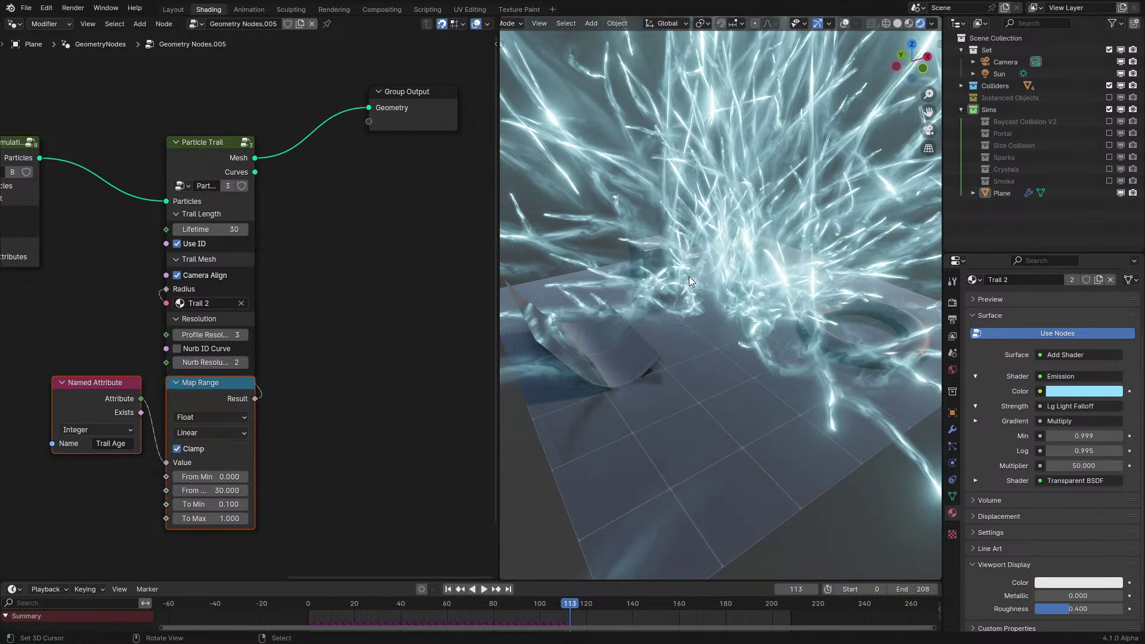
key(z)
click(749, 277)
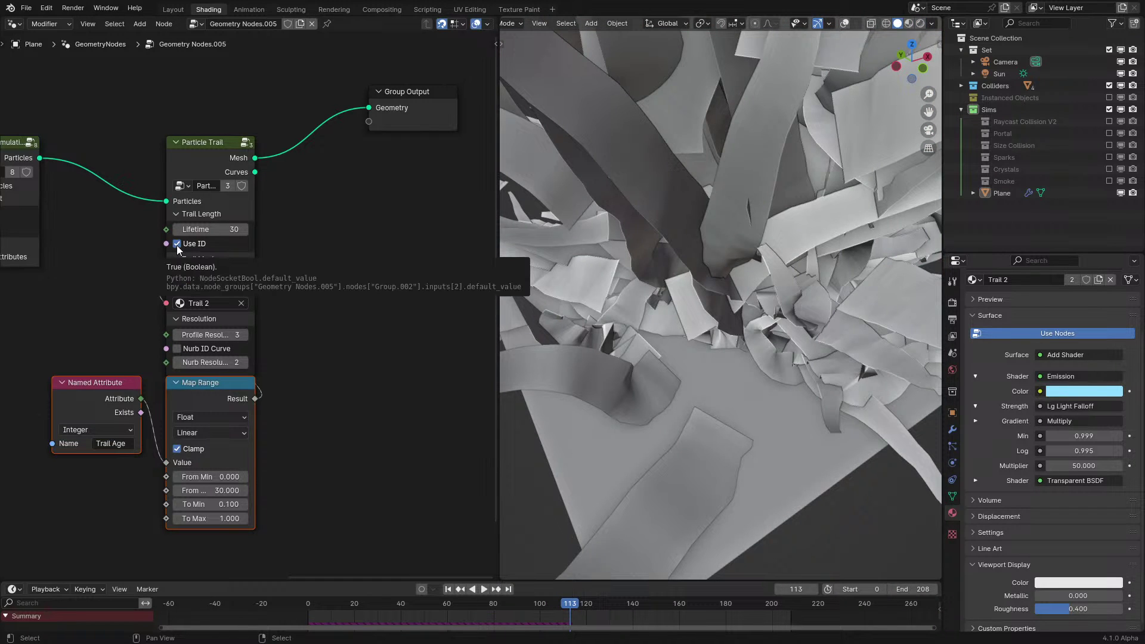
middle_drag(644, 263, 686, 311)
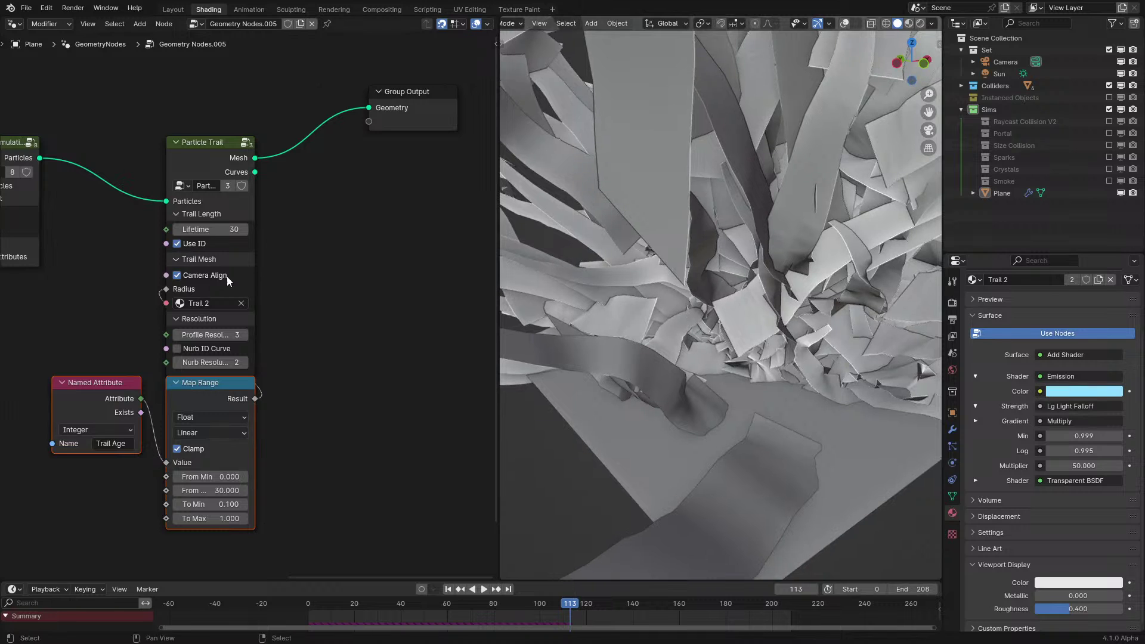
click(178, 244)
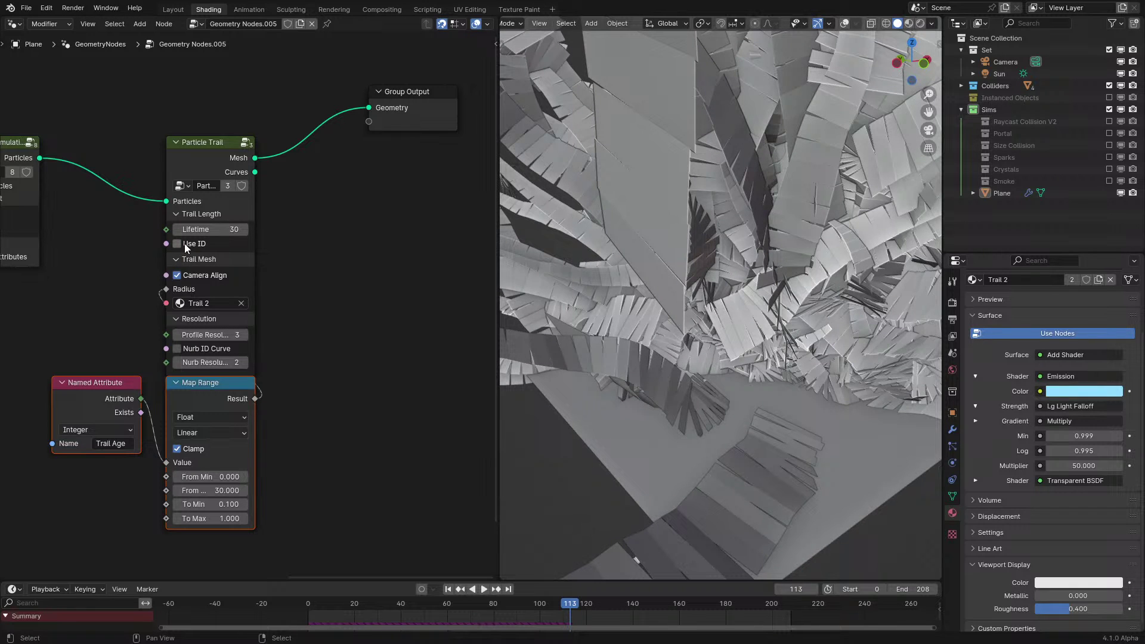
click(184, 244)
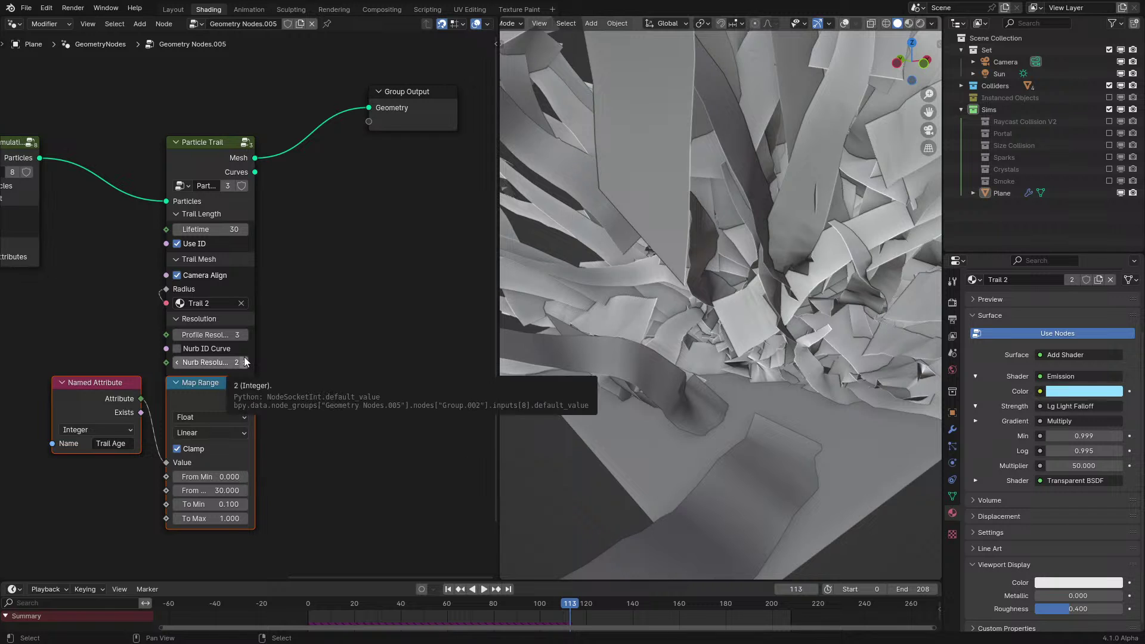
click(177, 349)
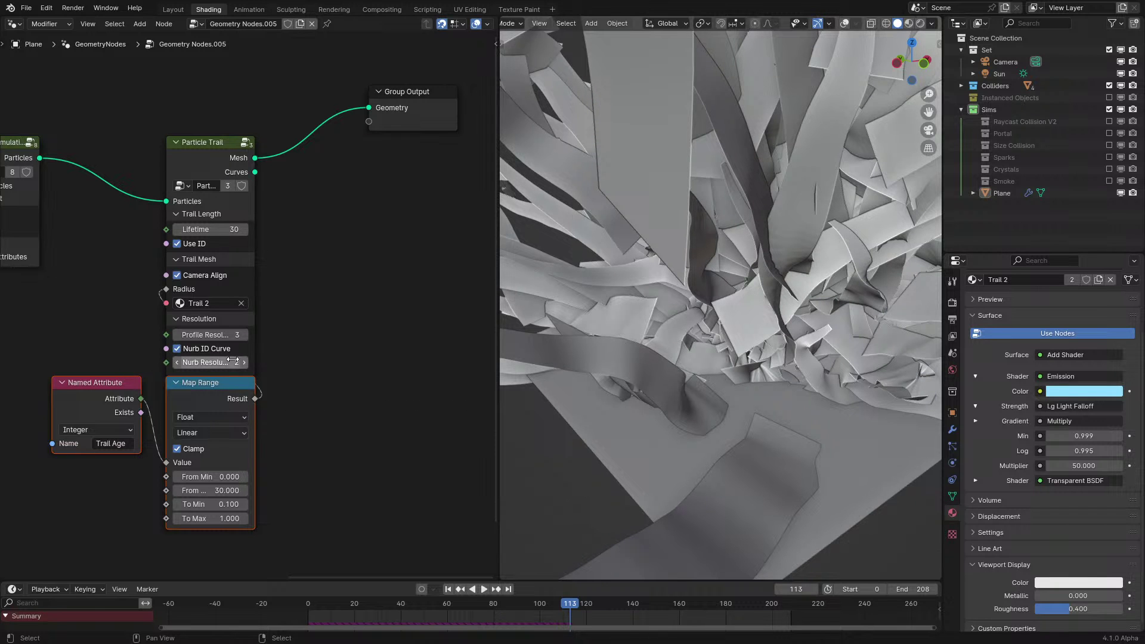
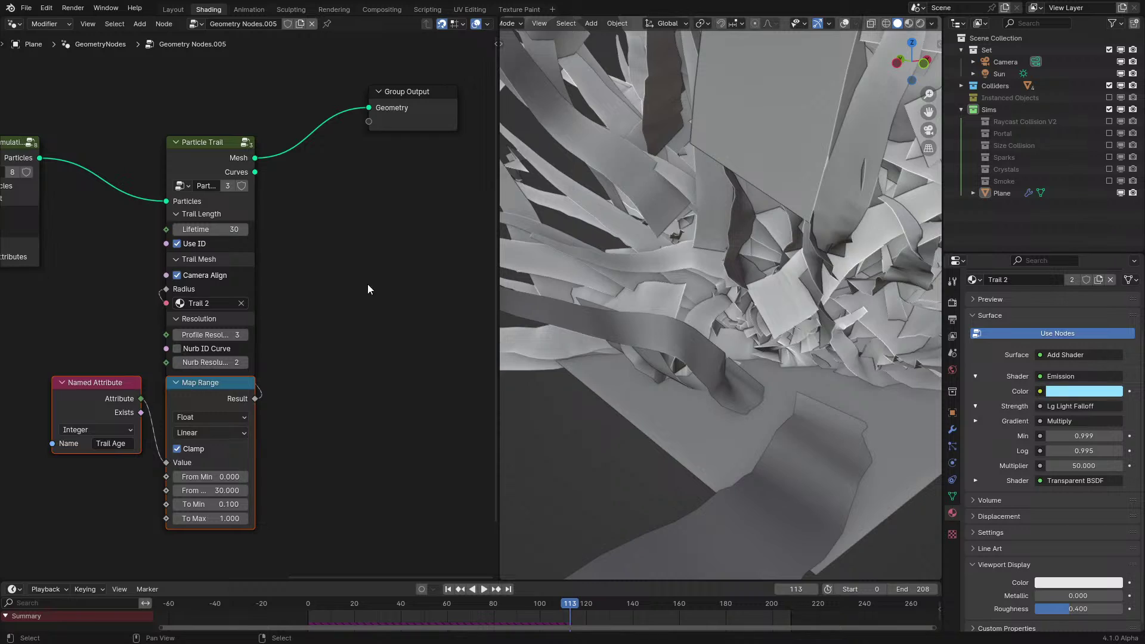
Return to the rendered camera view and play the trail simulation from the start
key(KP_0)
click(800, 155)
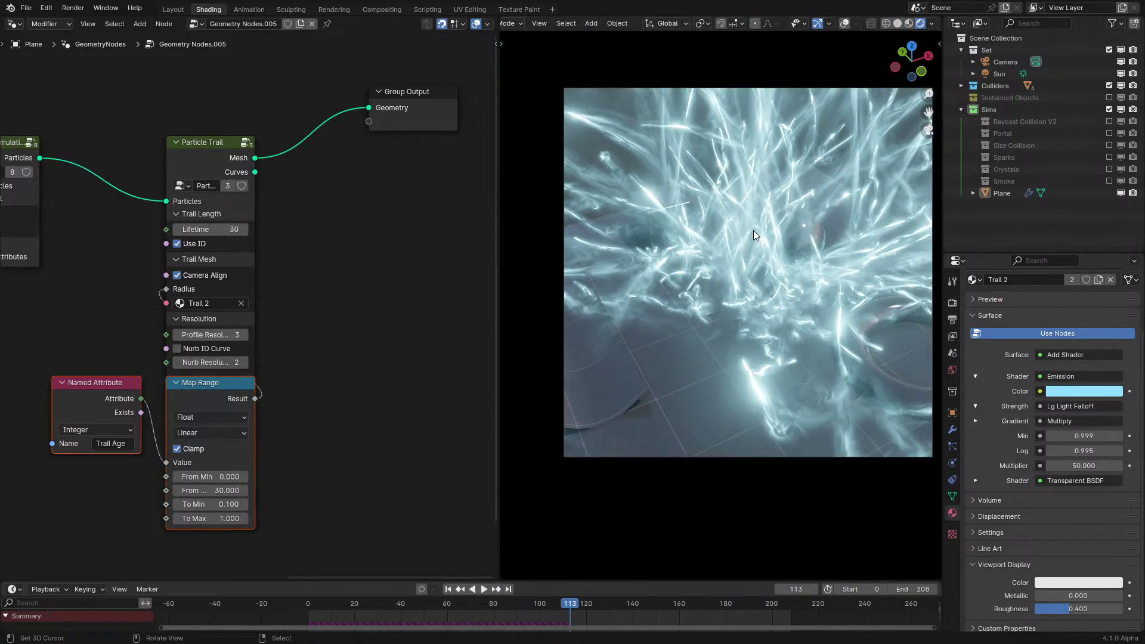
key(space)
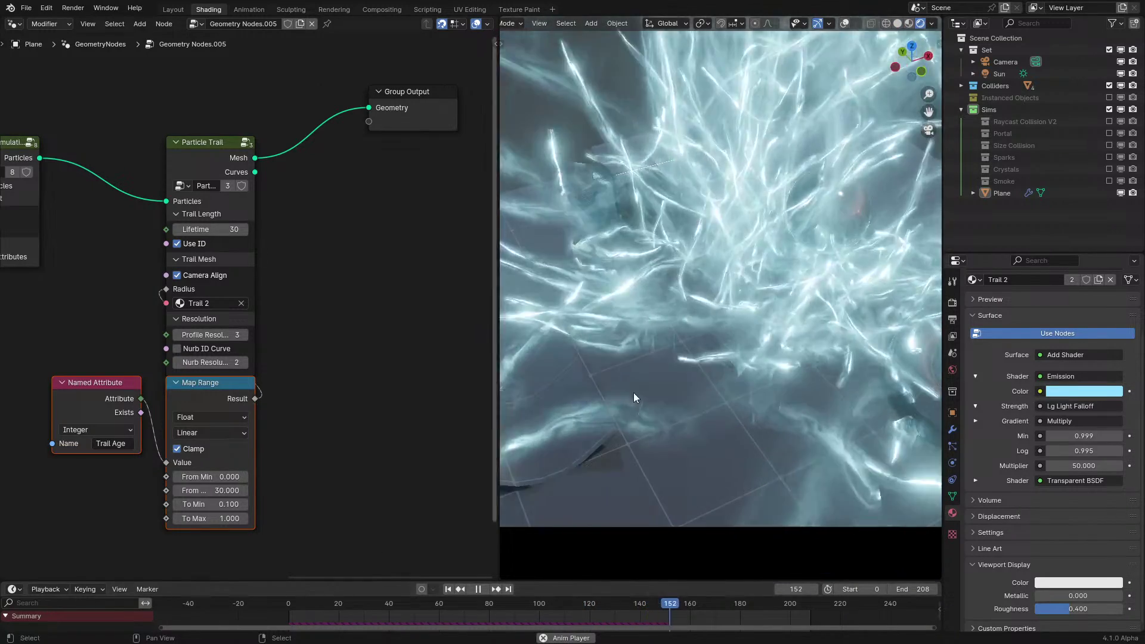
scroll(633, 392, down, 1)
click(269, 601)
shift+middle_drag(739, 392, 693, 421)
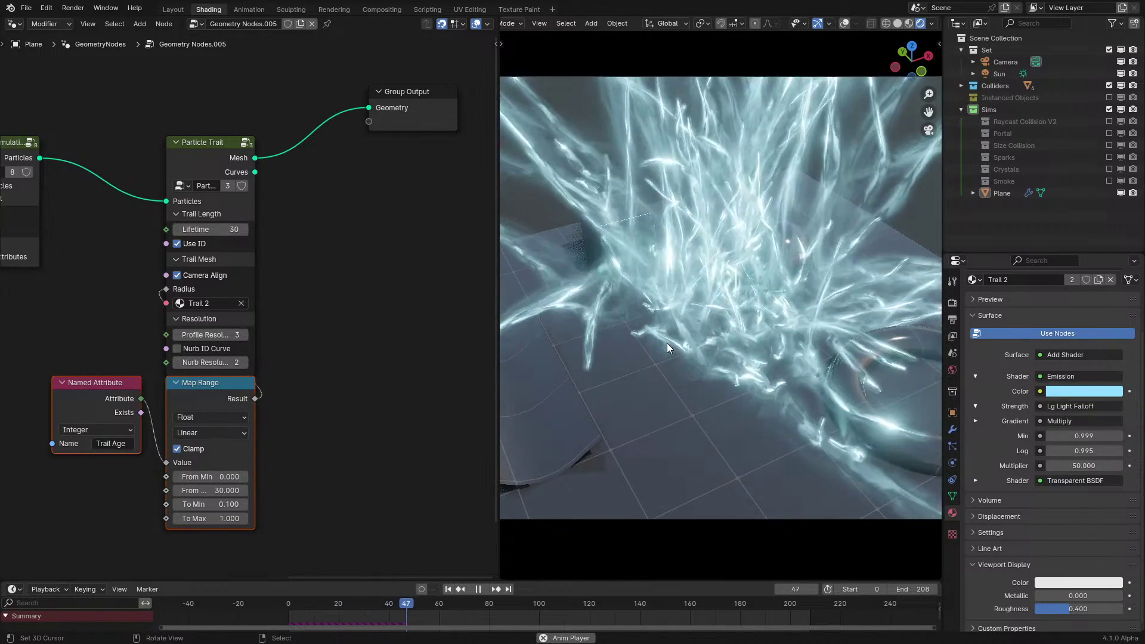
Set the Map Range node's To Min to 0.01 and resume playback
key(space)
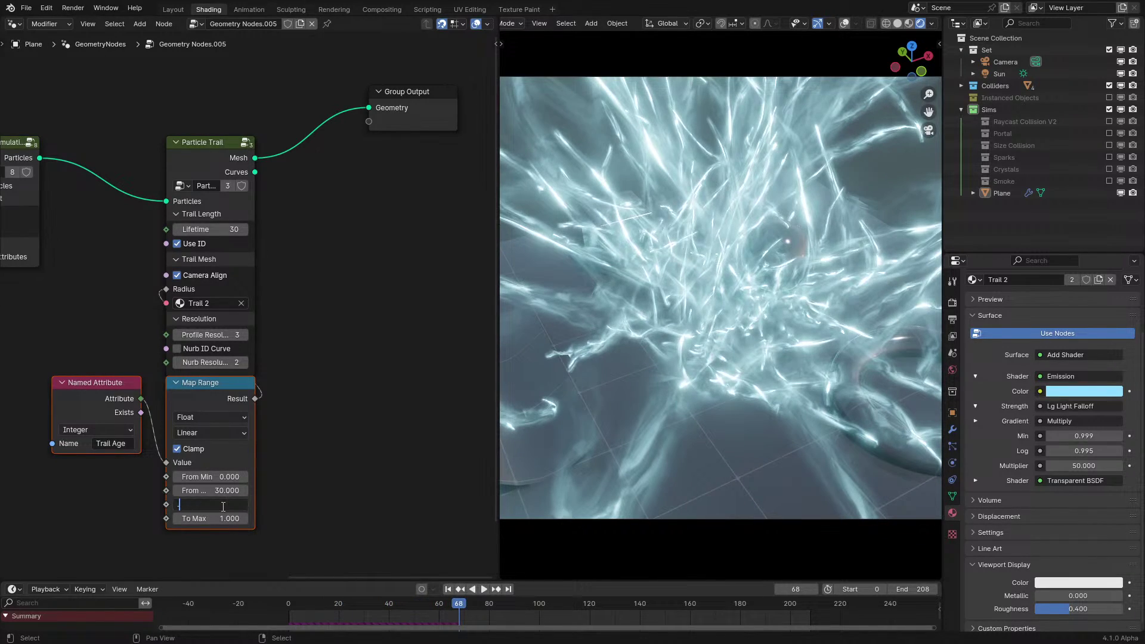
text(1)
key(Return)
key(space)
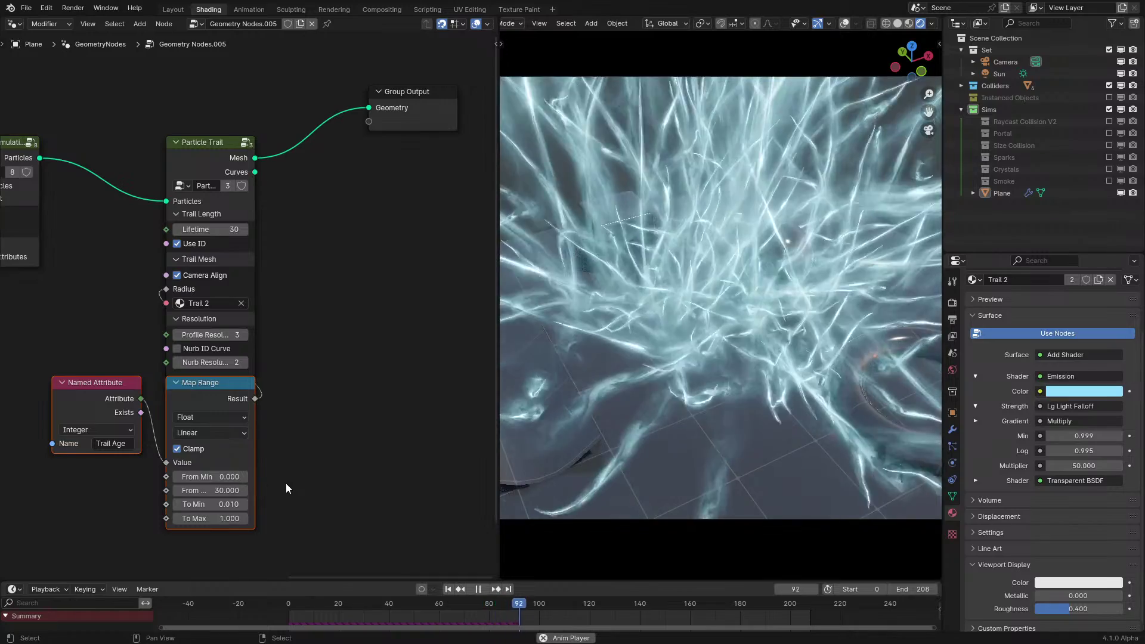
Set the Map Range node's To Min to 0.05 and play the simulation while viewing the trails from a lower angle
click(220, 504)
key(BackSpace)
text(5)
key(Return)
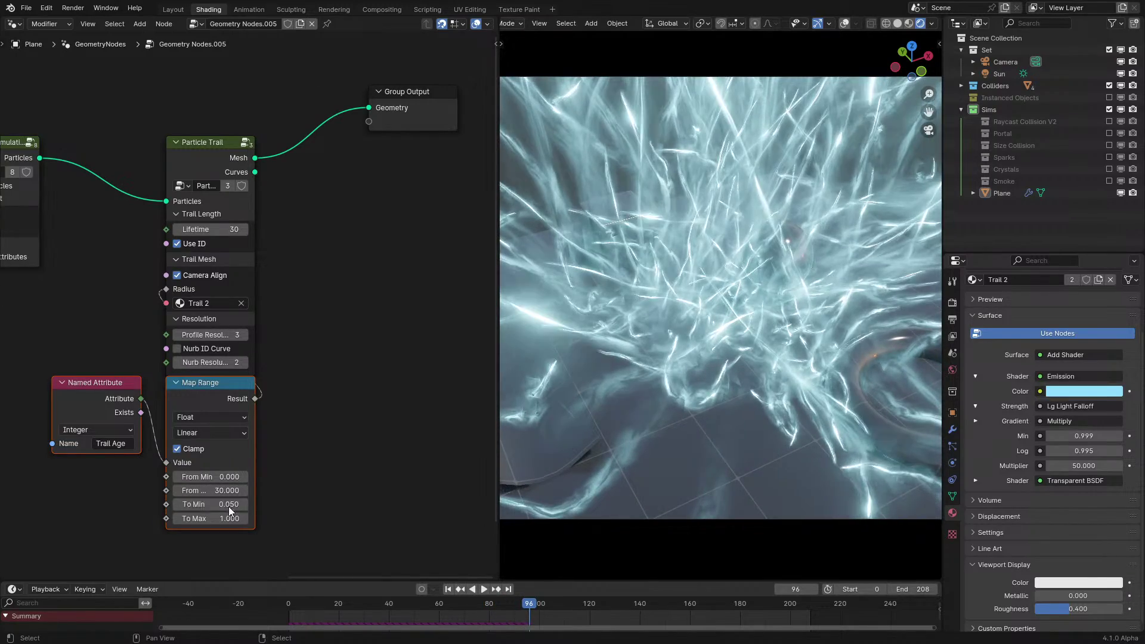
key(space)
middle_drag(602, 383, 673, 341)
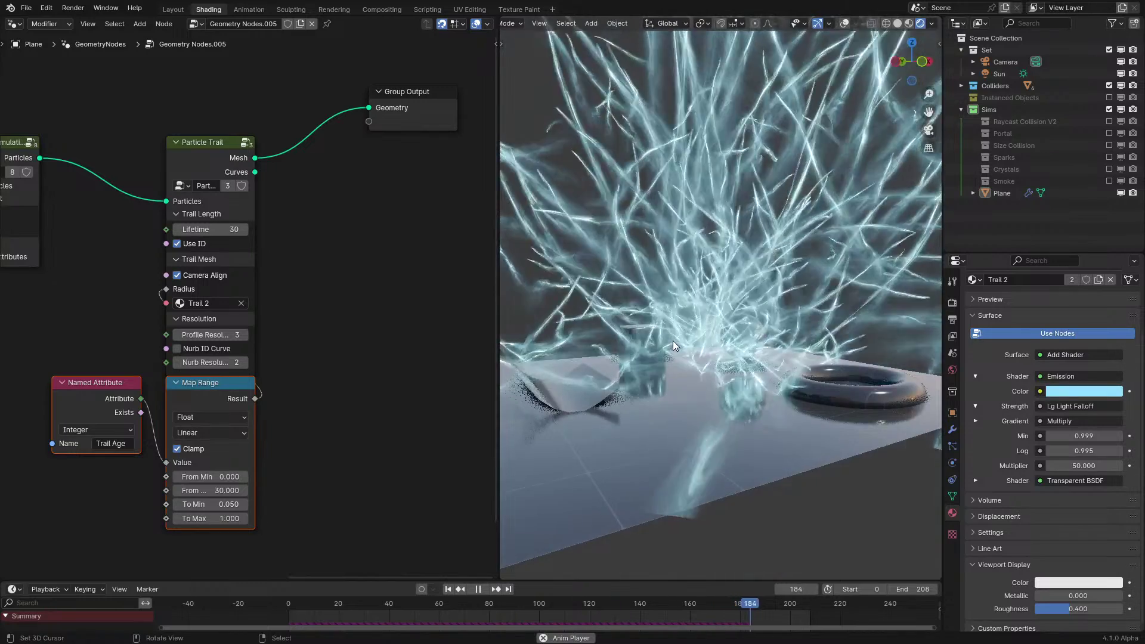
scroll(673, 342, down, 3)
key(space)
Maximize the node editor and add a Velocity Edit group node above the Scale and Add nodes
middle_drag(143, 346, 330, 363)
key(ctrl+space)
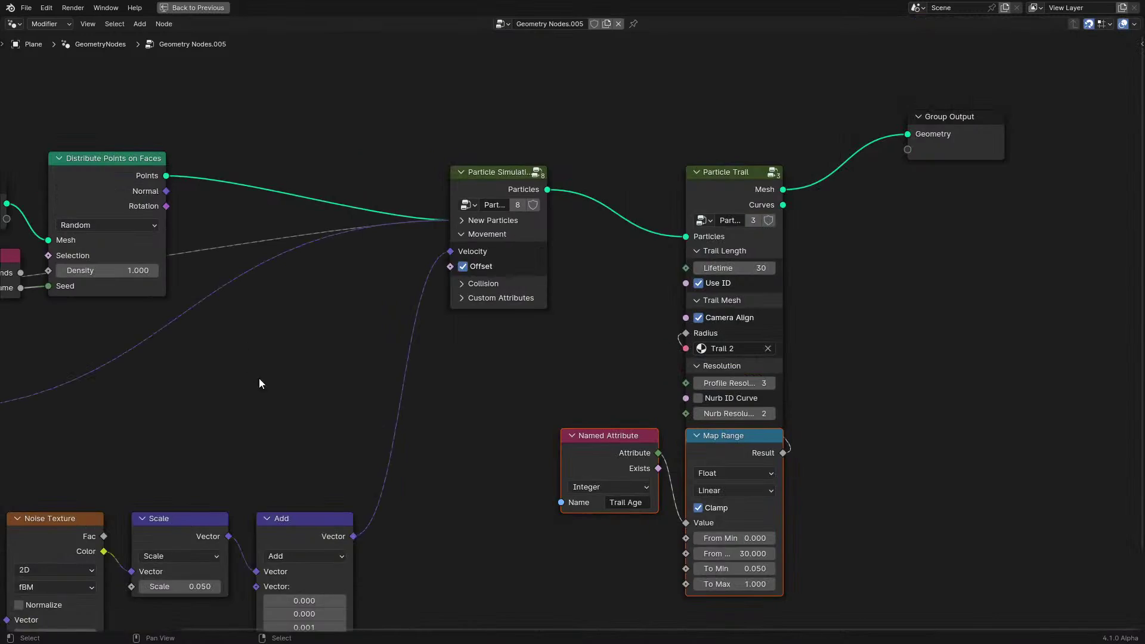
middle_drag(259, 378, 469, 307)
scroll(430, 281, up, 1)
key(shift+a)
text(ed)
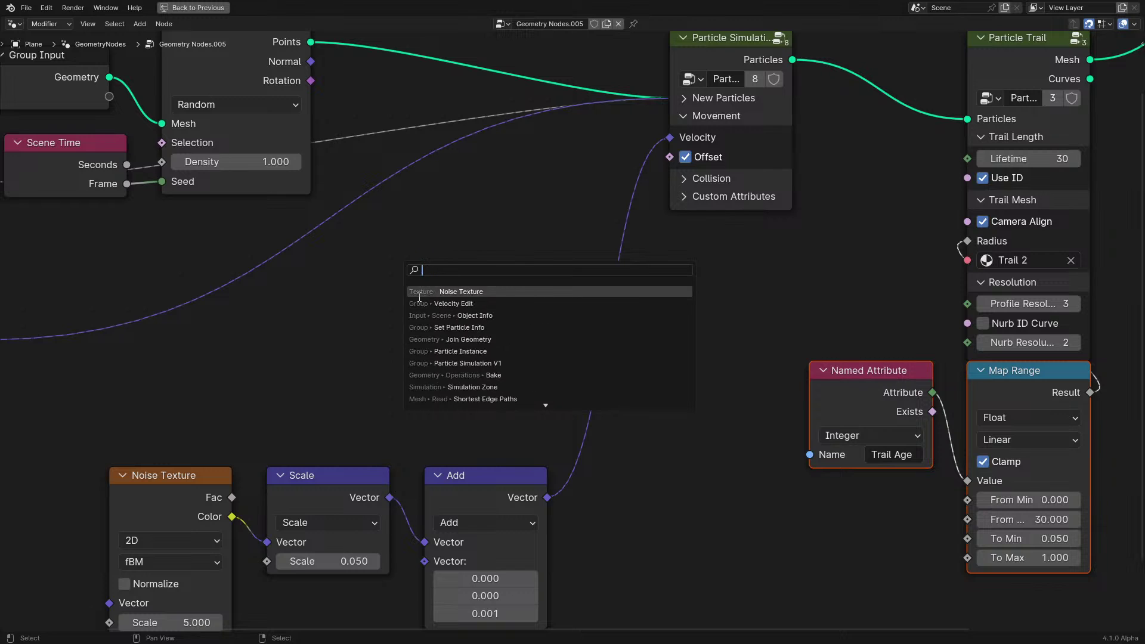
click(419, 292)
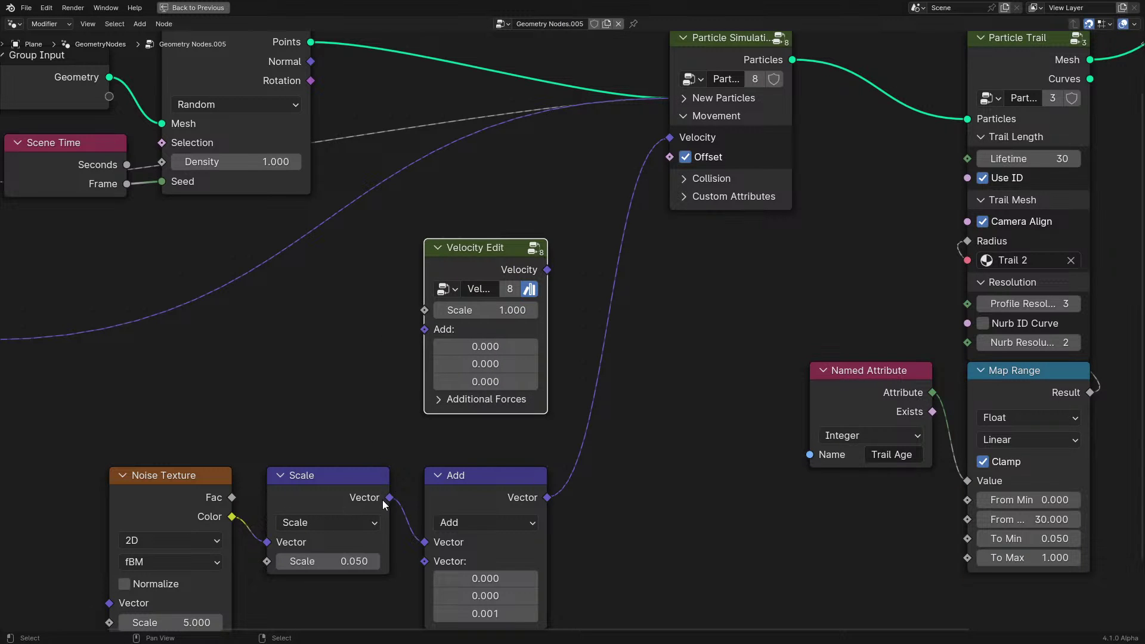
Replace the Add node with Velocity Edit, feeding the scaled noise into its additional forces, with Add Z 0.001 and output to the simulation's Velocity
drag(427, 407, 429, 403)
click(433, 401)
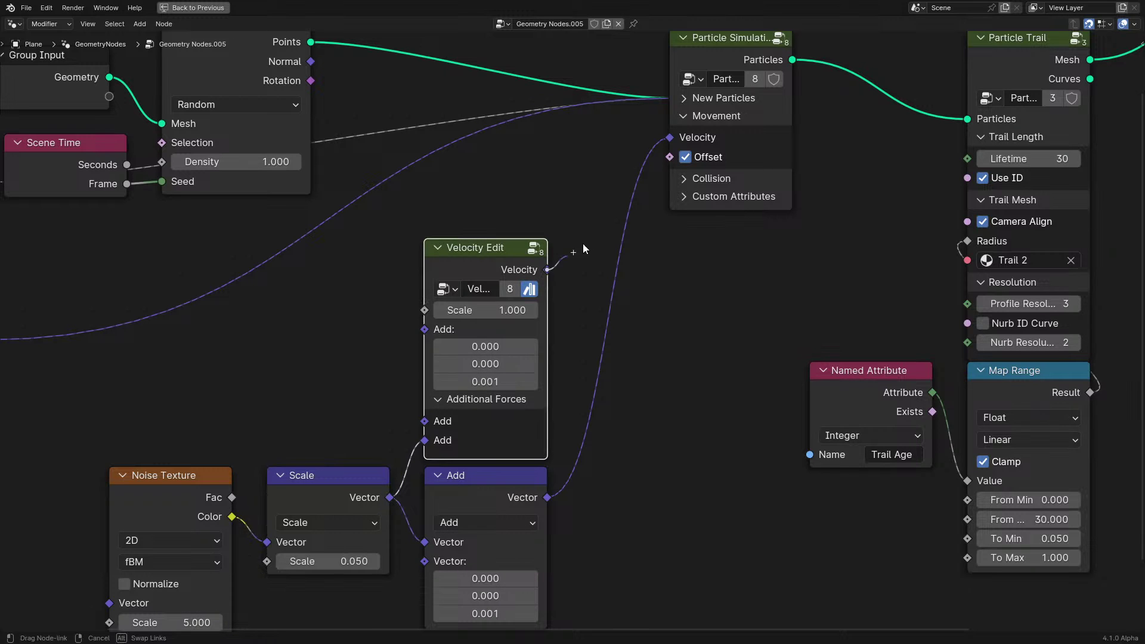
click(488, 488)
key(x)
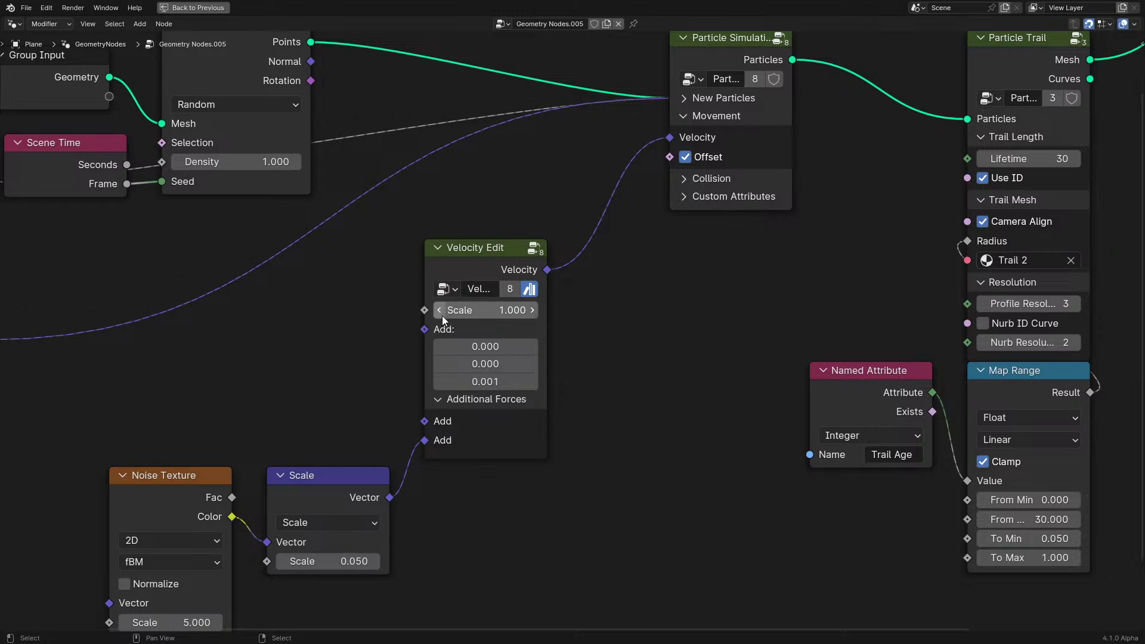
Inspect the nodes inside the Velocity Edit group and return to the parent node tree
click(480, 343)
key(Tab)
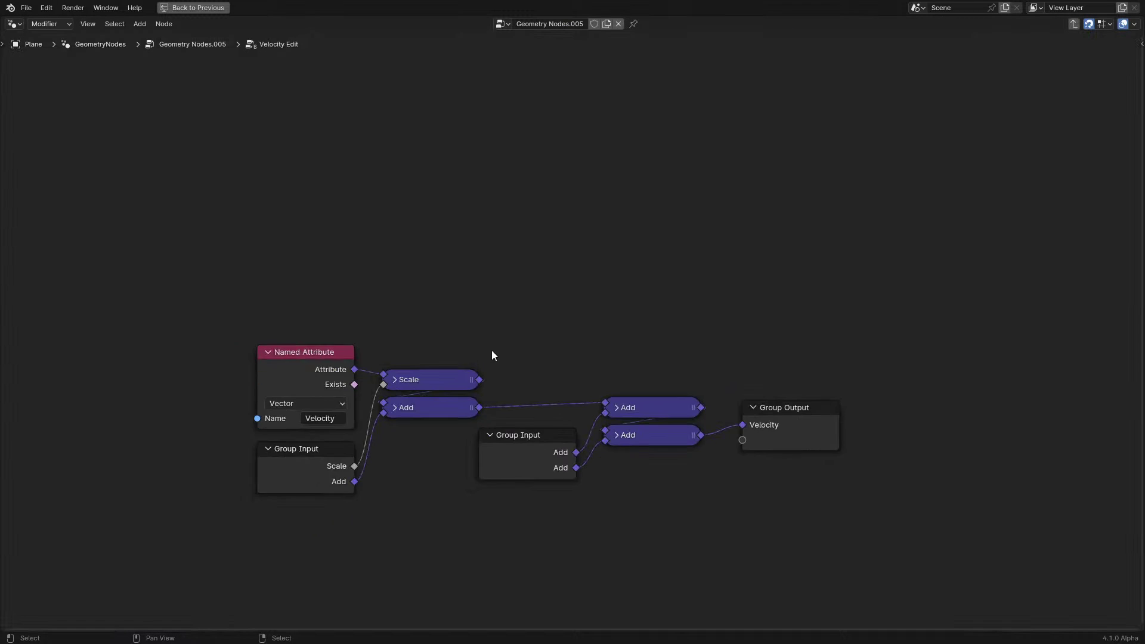
key(Tab)
Set the Velocity Edit node's Scale to 0.9 and play the simulation in the restored workspace layout
key(ctrl+space)
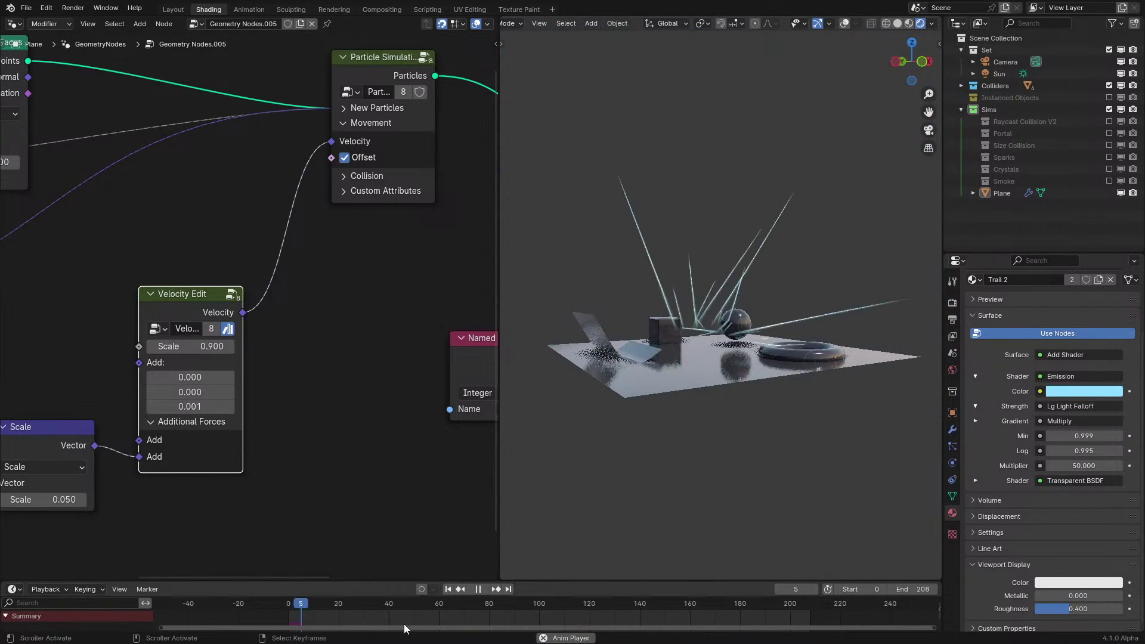
middle_drag(173, 408, 302, 382)
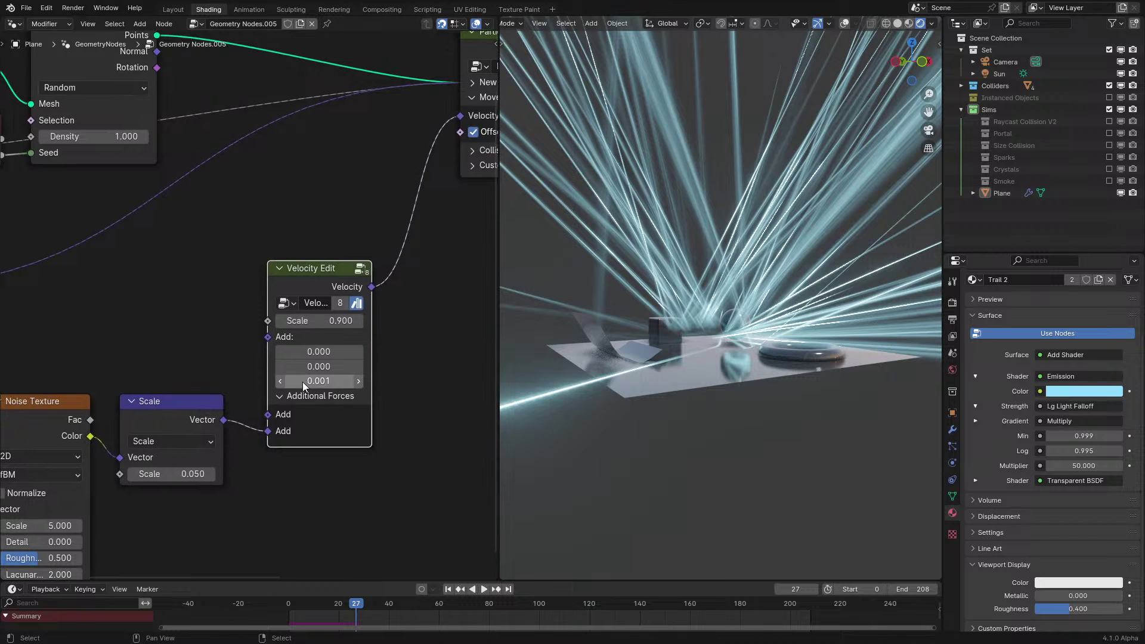
key(space)
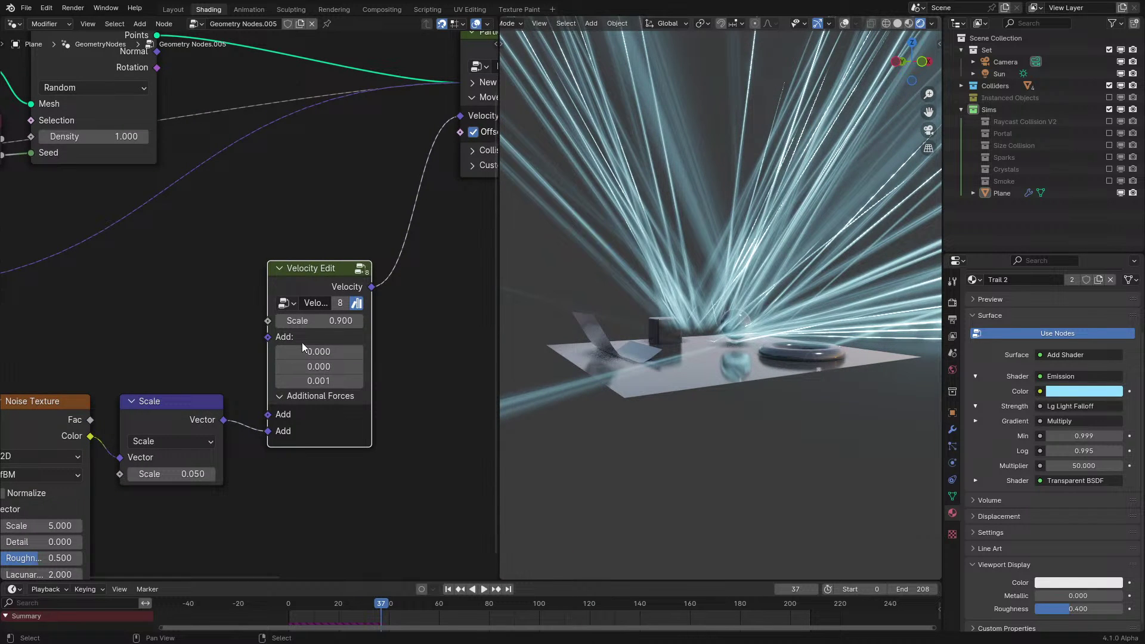
key(space)
Review the Velocity Edit group's interface sockets and exit the group
key(Tab)
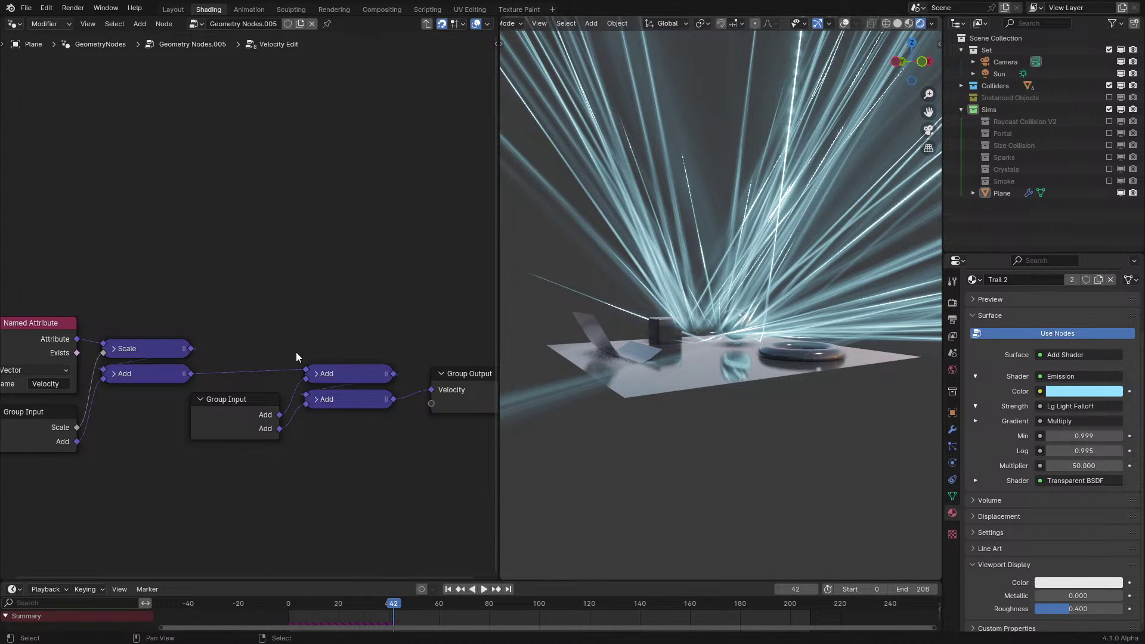
key(n)
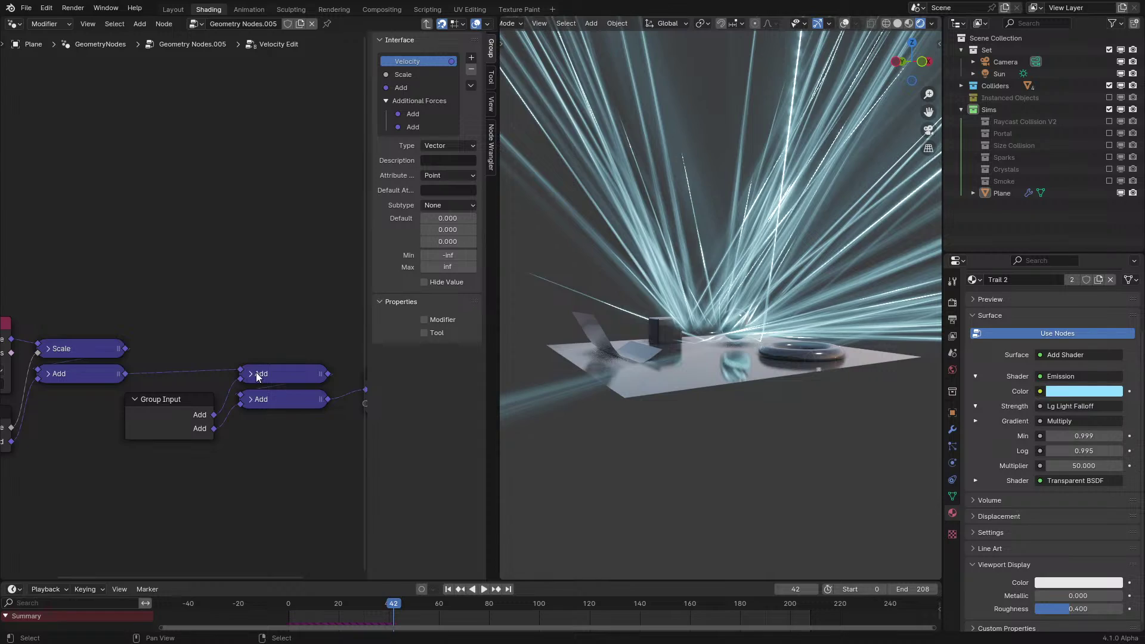
key(n)
key(Tab)
Disable the Particle Simulation's Offset option and replay the simulation from the first frame
key(space)
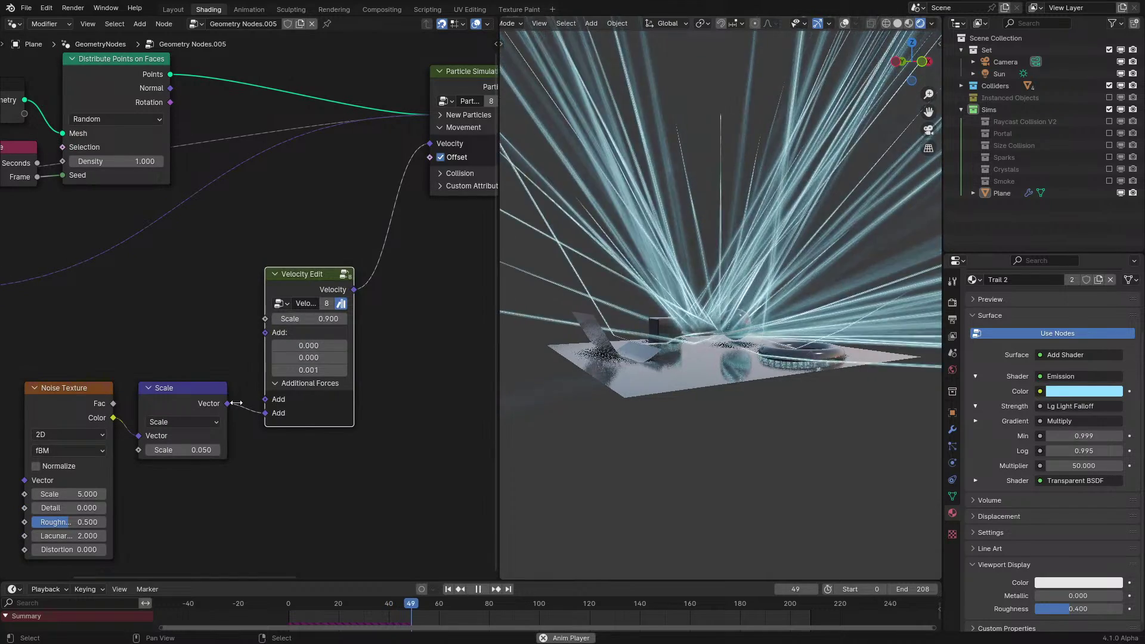
key(space)
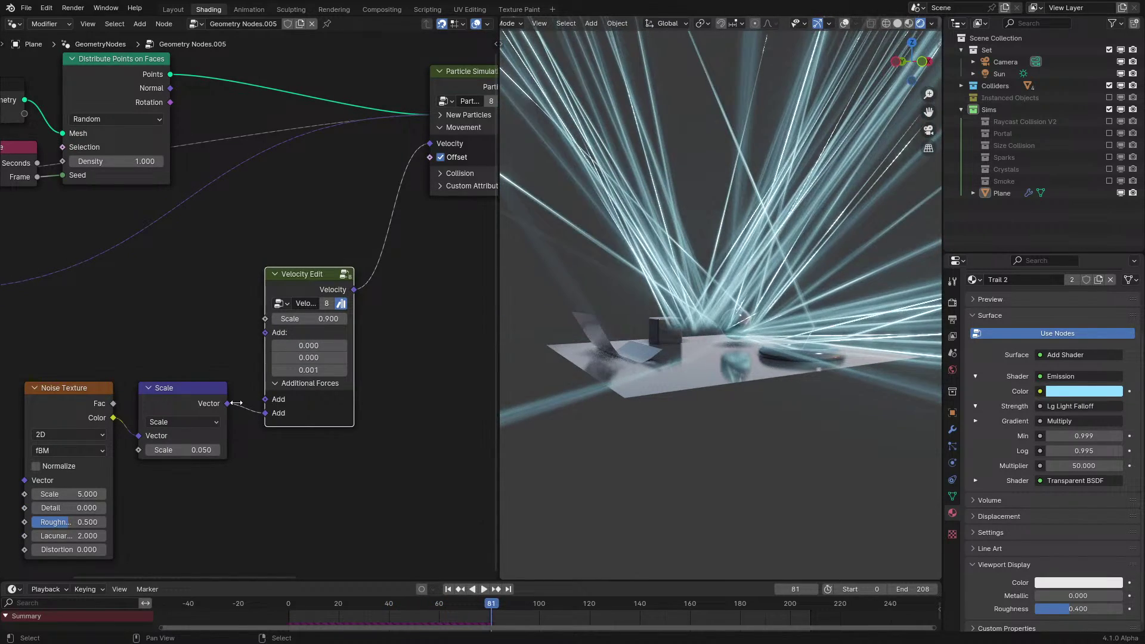
key(space)
key(space)
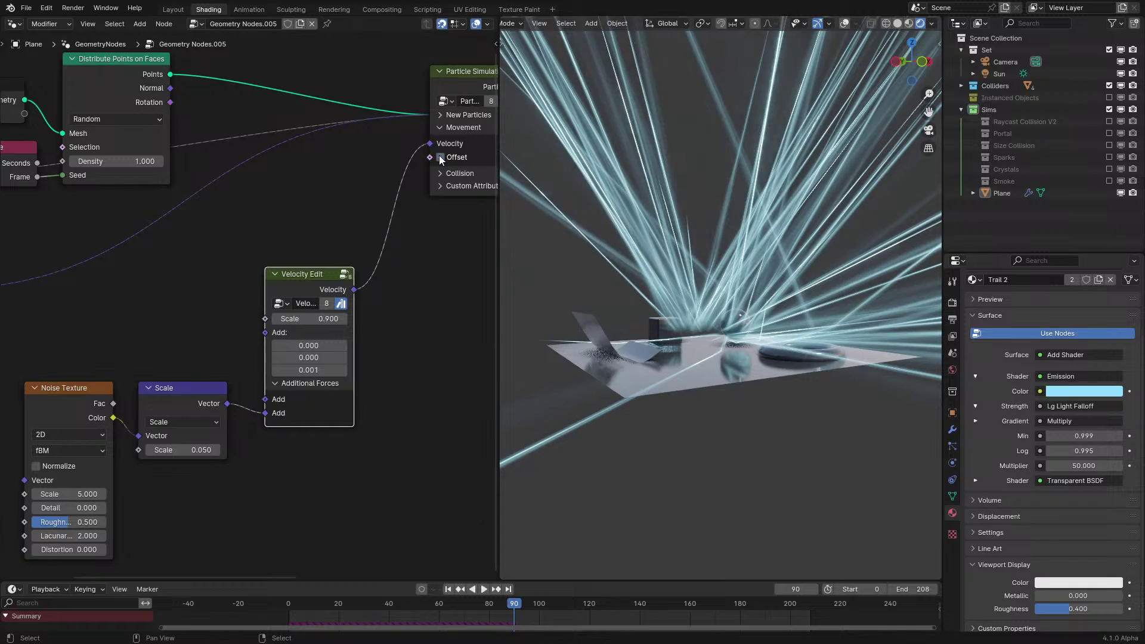
key(shift+Left)
key(space)
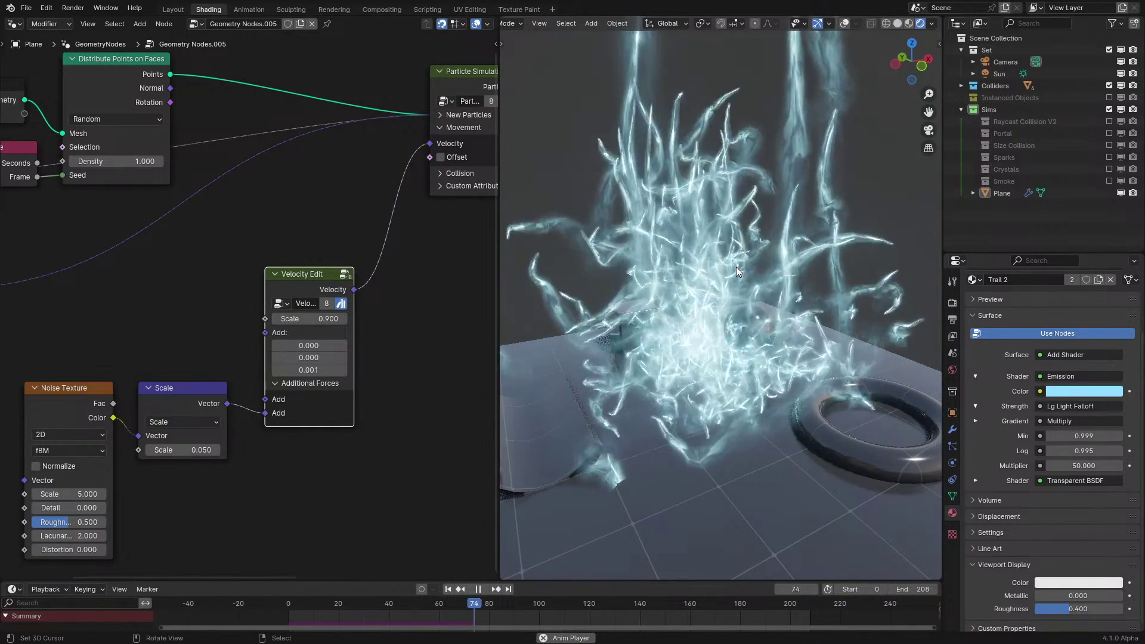
middle_drag(736, 266, 723, 263)
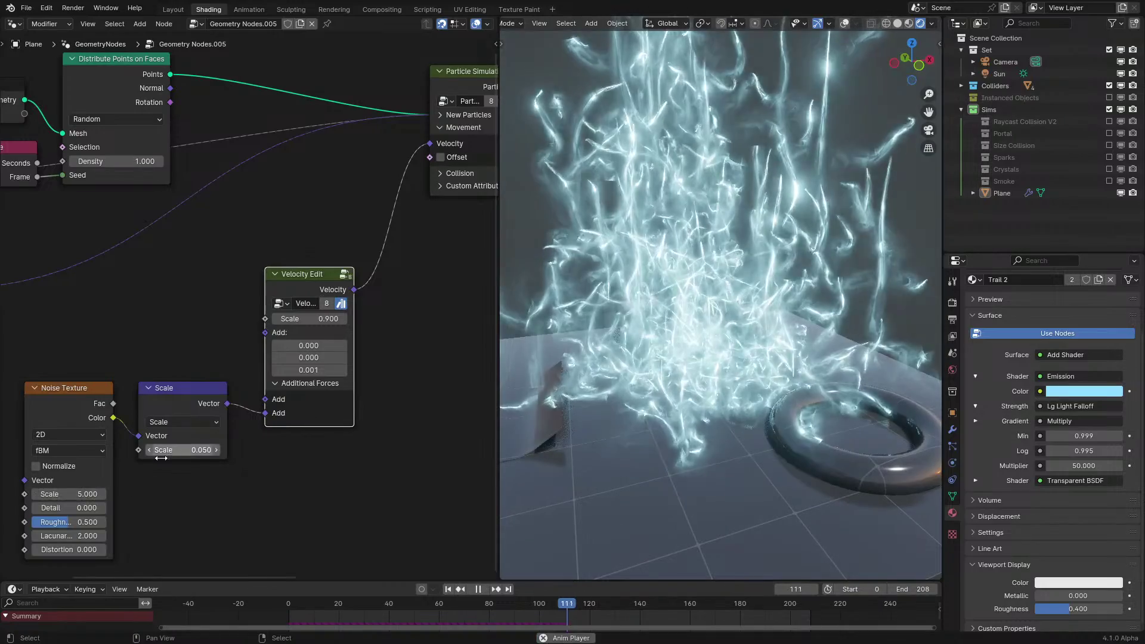
Set the Noise Texture's Scale to 3 and replay the simulation from the start
click(68, 494)
text(3)
key(Return)
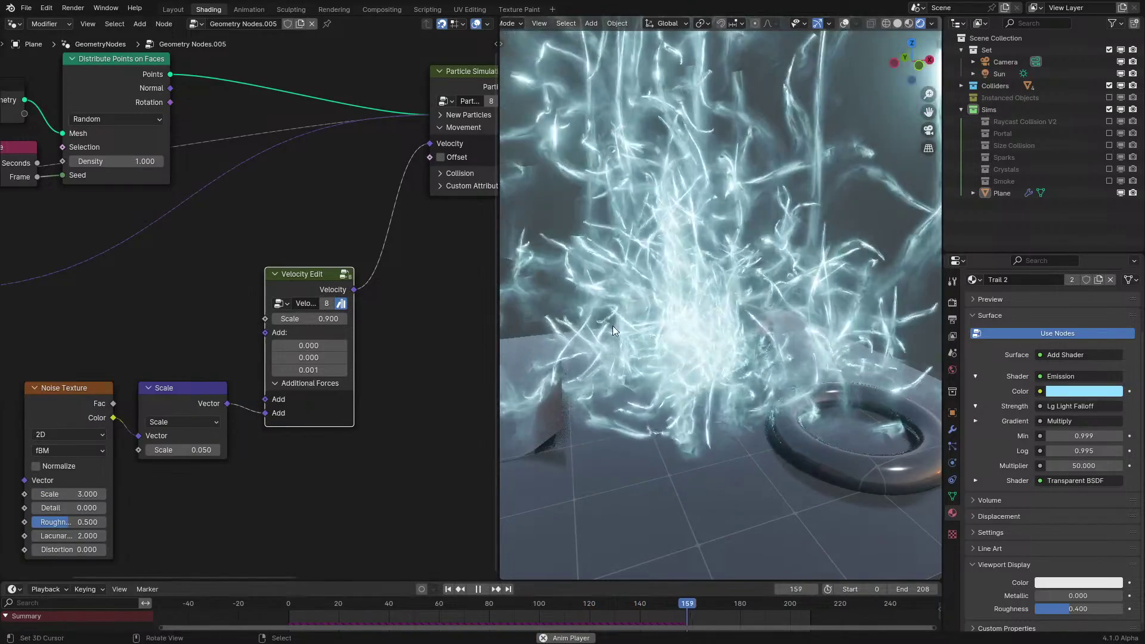
middle_drag(618, 318, 643, 312)
click(266, 604)
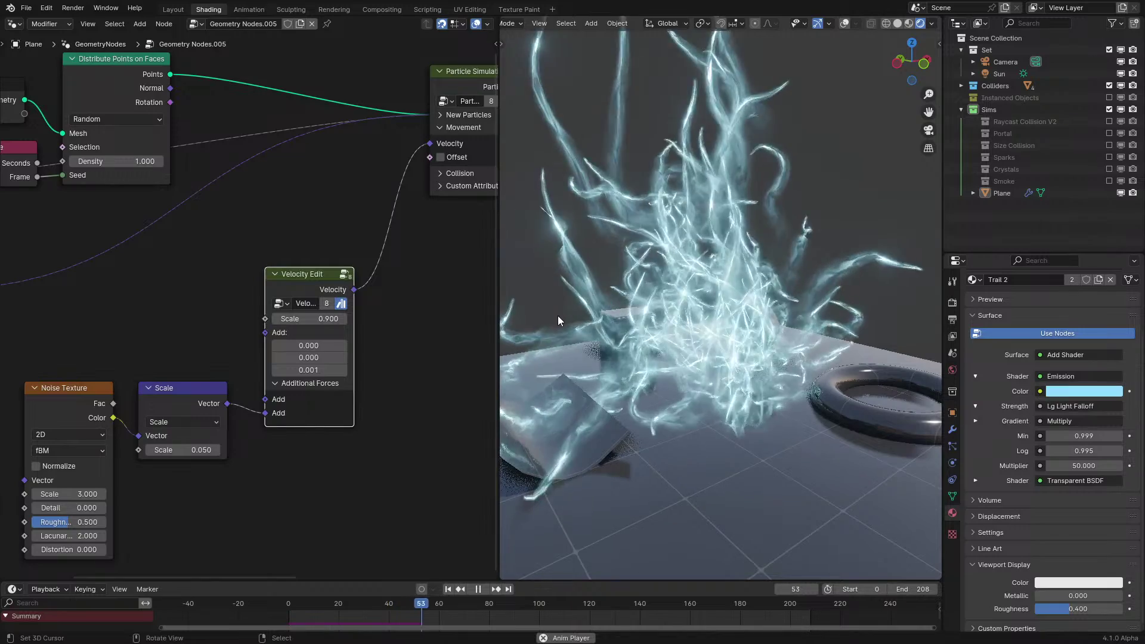
Set the Noise Texture's Scale to 2 and replay the simulation from the start
middle_drag(120, 263, 263, 343)
key(space)
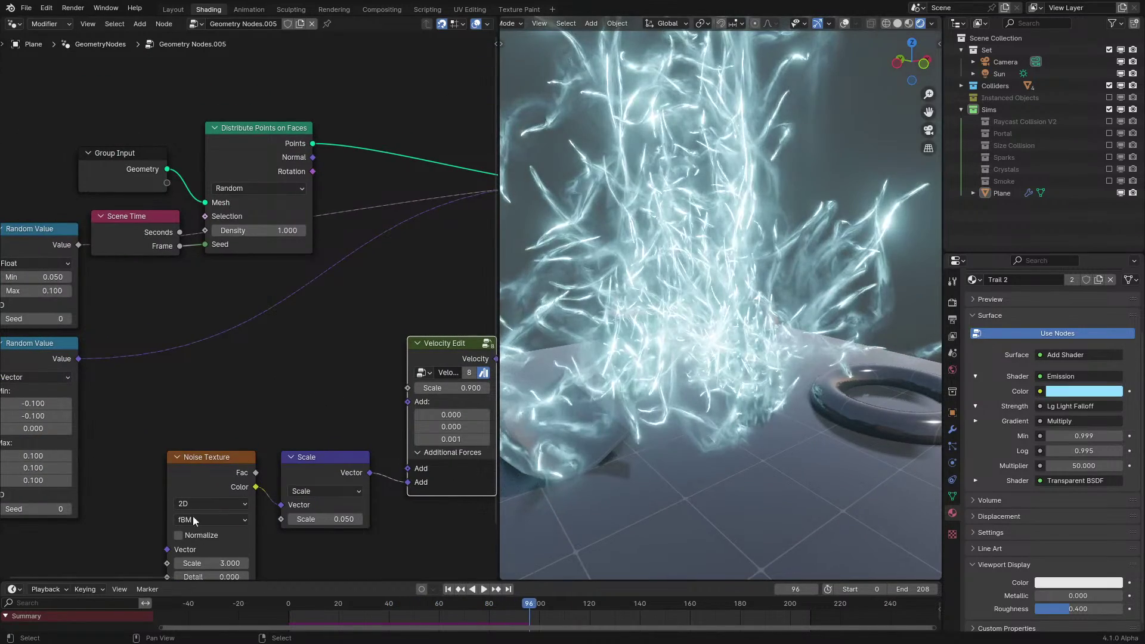
click(263, 607)
key(space)
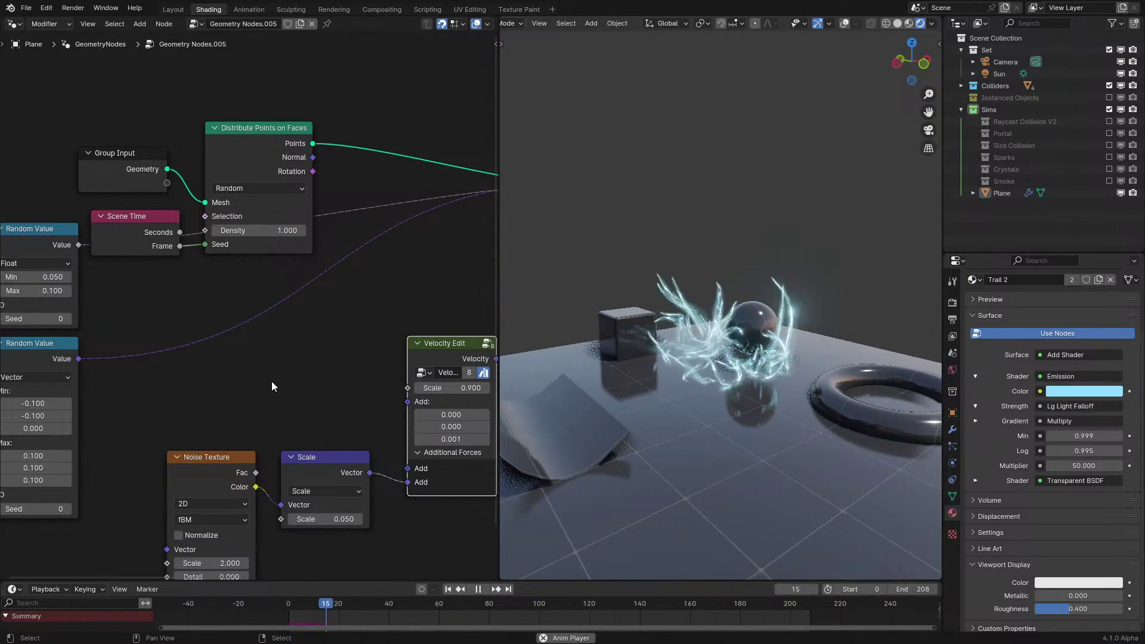
middle_drag(264, 494, 254, 455)
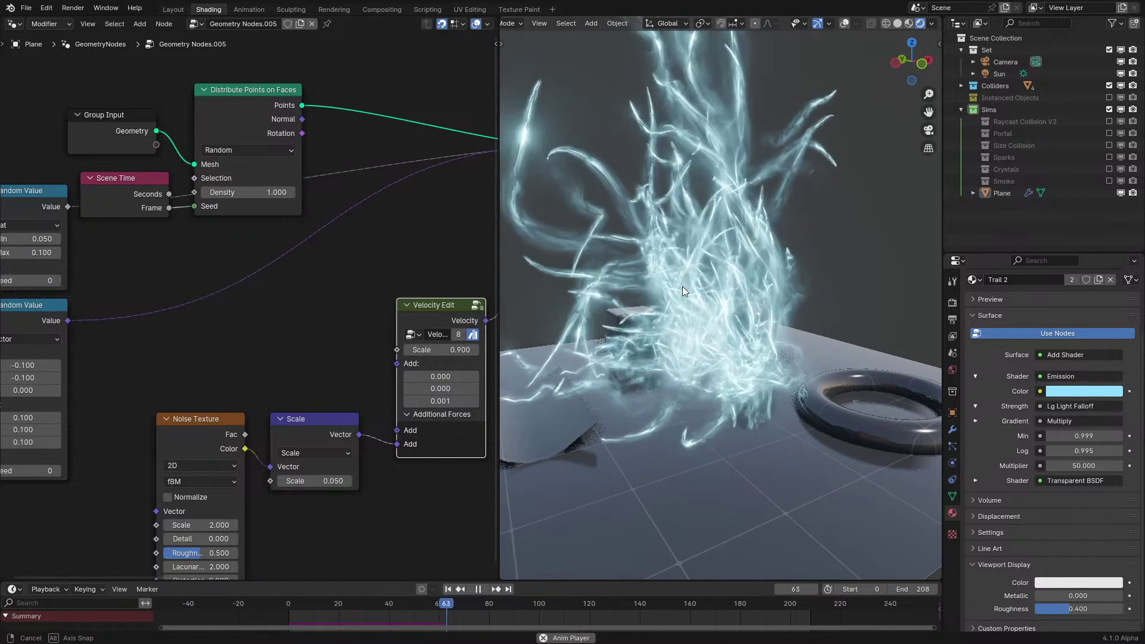
Set the Distribute Points on Faces Density to 0.5 and the vector Scale node's factor to 0.025, replaying the simulation
key(space)
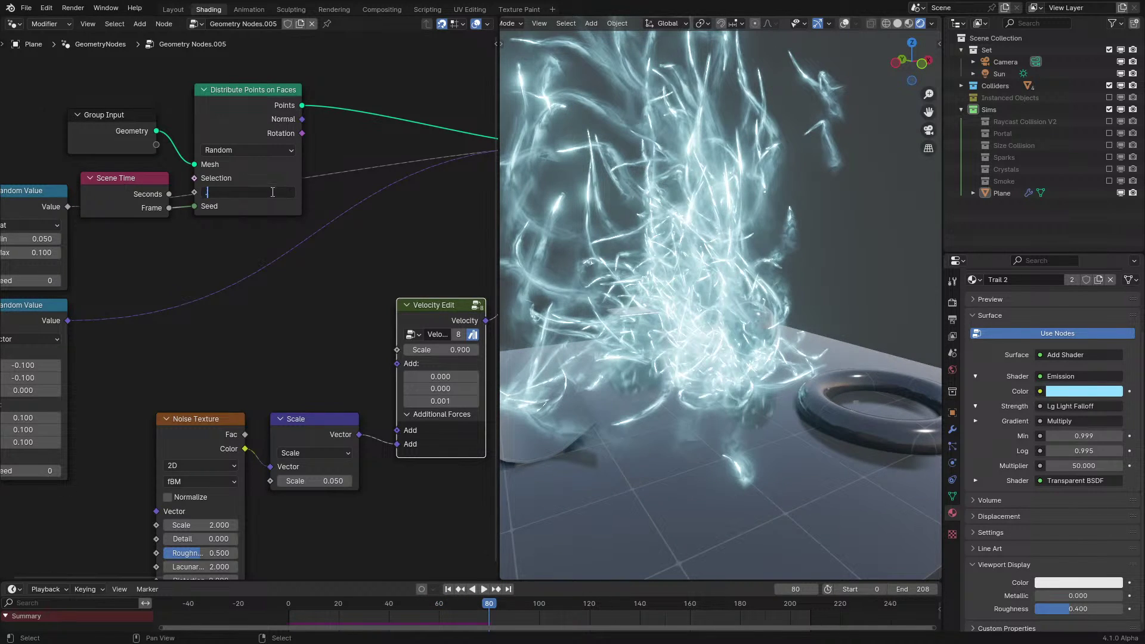
click(241, 615)
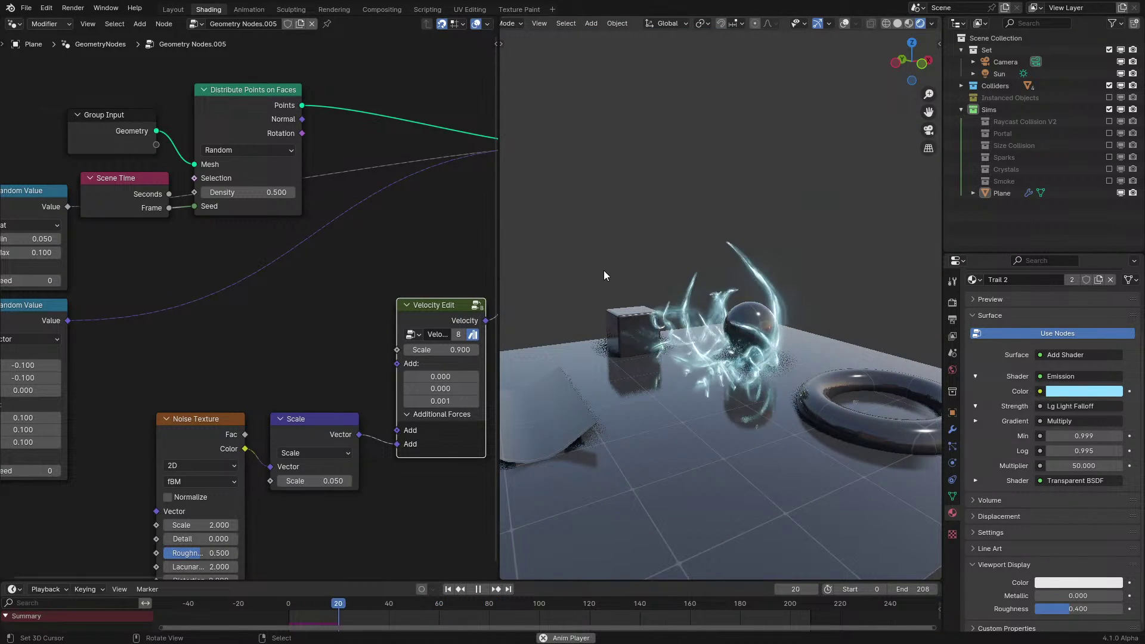
middle_drag(604, 270, 721, 242)
scroll(718, 243, down, 3)
middle_drag(754, 226, 679, 235)
scroll(743, 244, up, 4)
key(space)
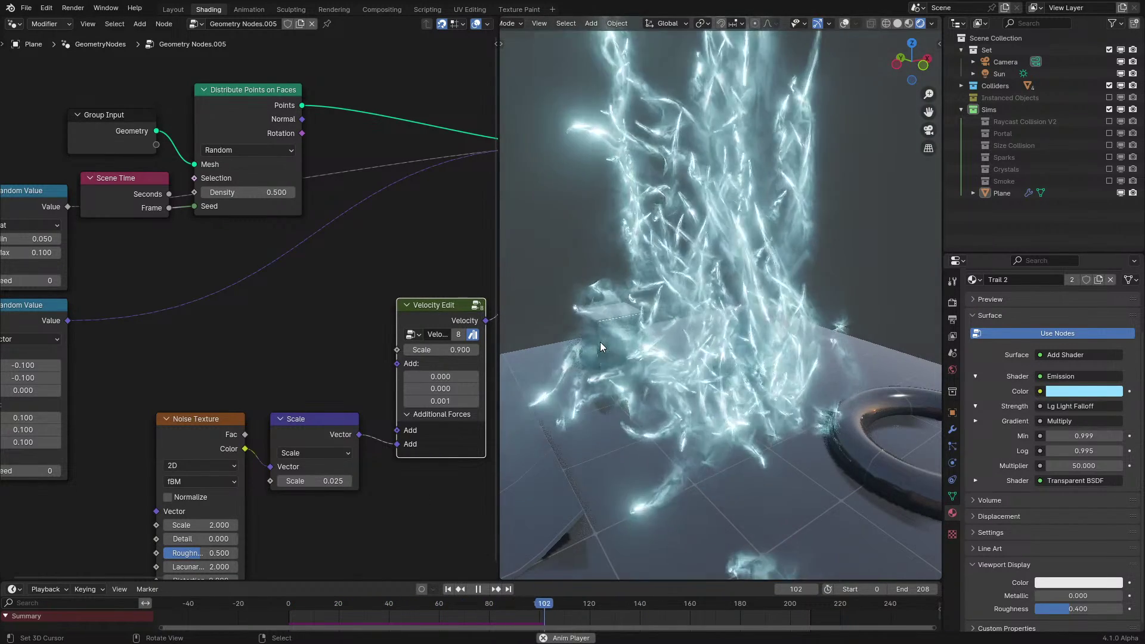
key(space)
Switch the node area to the Shader Editor and bring the Trail 2 material's Texture frame into view
click(17, 24)
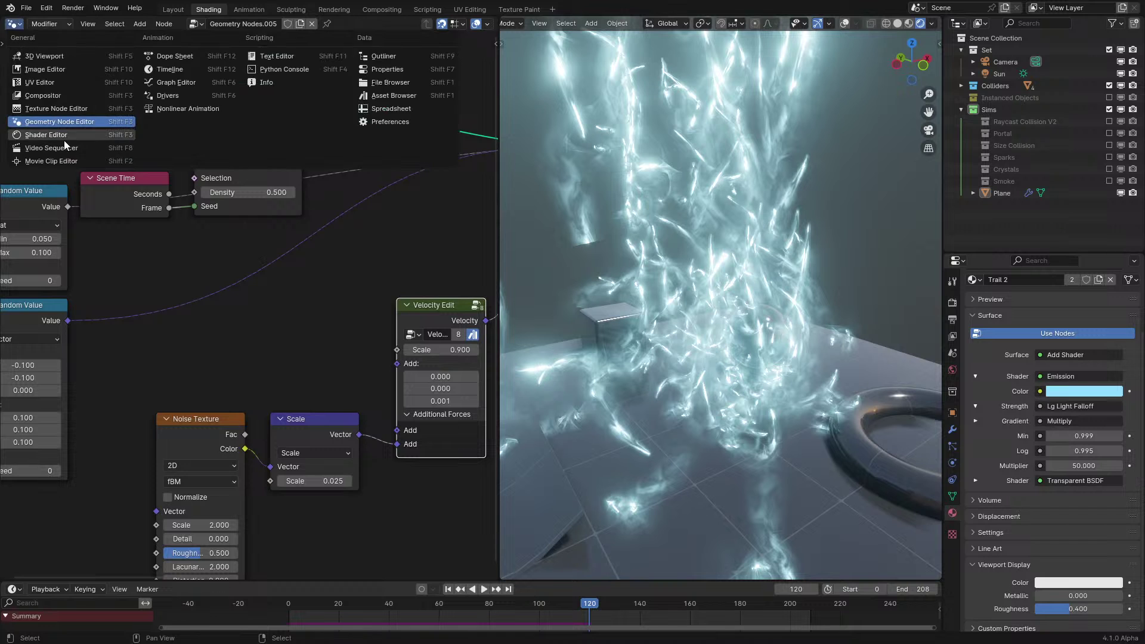
click(67, 136)
scroll(134, 217, down, 3)
middle_drag(155, 205, 482, 304)
scroll(269, 384, up, 2)
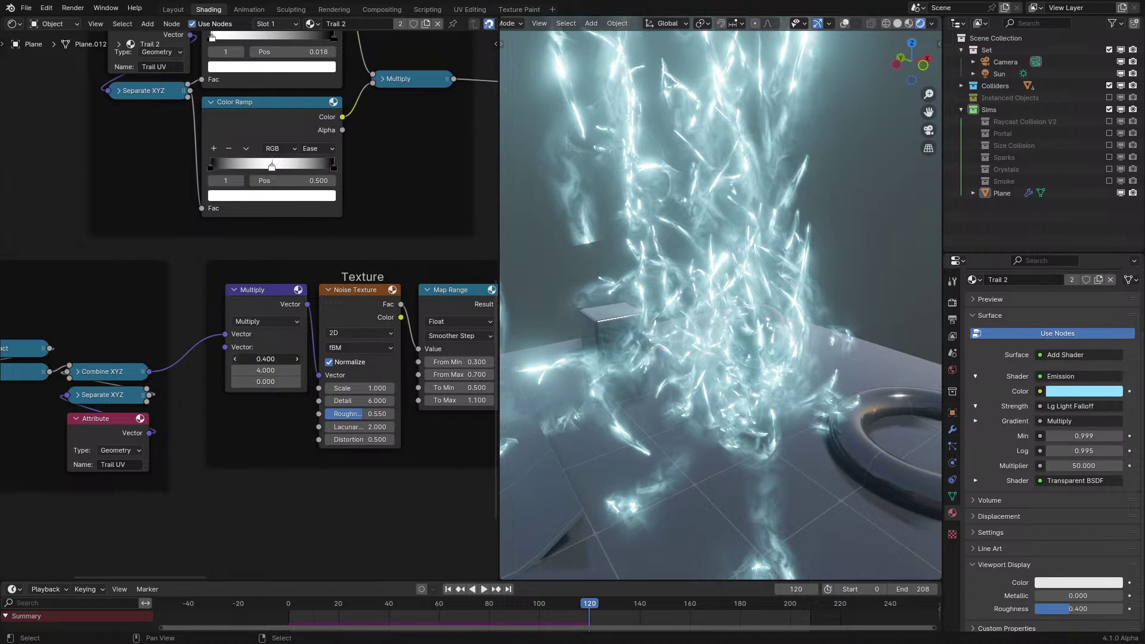
Set the X value of the Texture frame's vector Multiply node to 0.15 while the simulation plays
click(235, 361)
click(235, 361)
key(space)
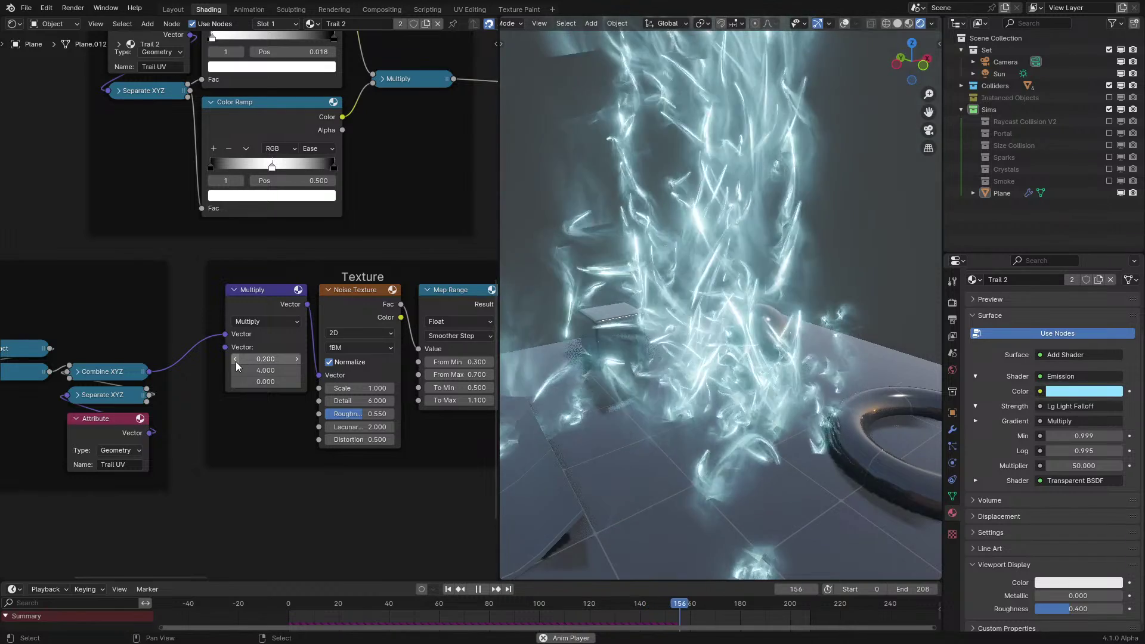
click(235, 362)
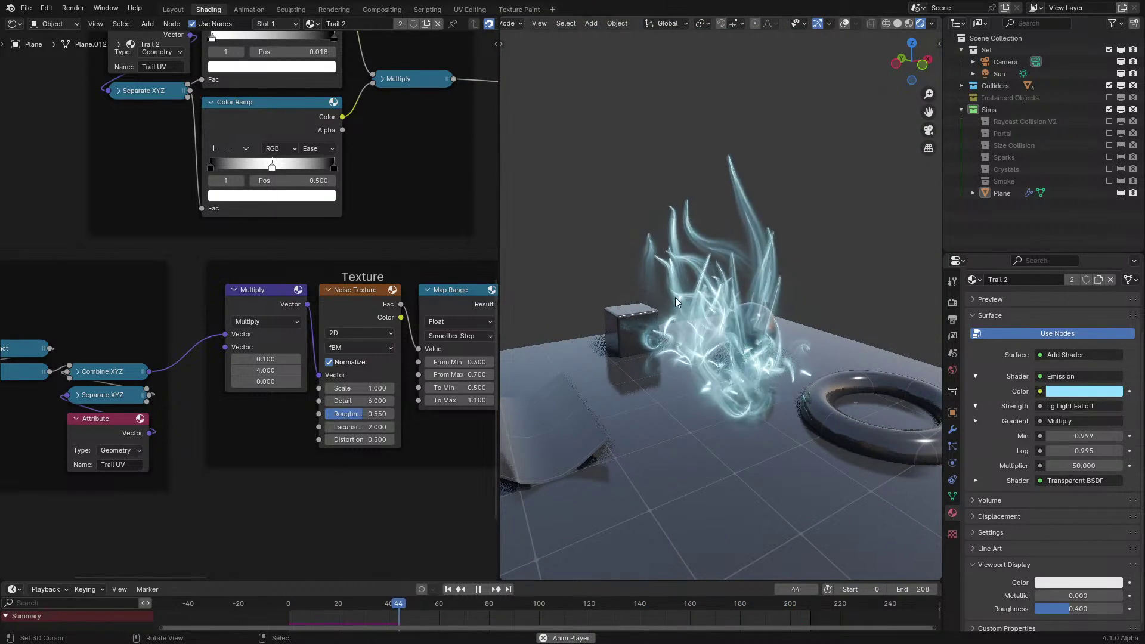
click(254, 359)
text(0.15)
key(Return)
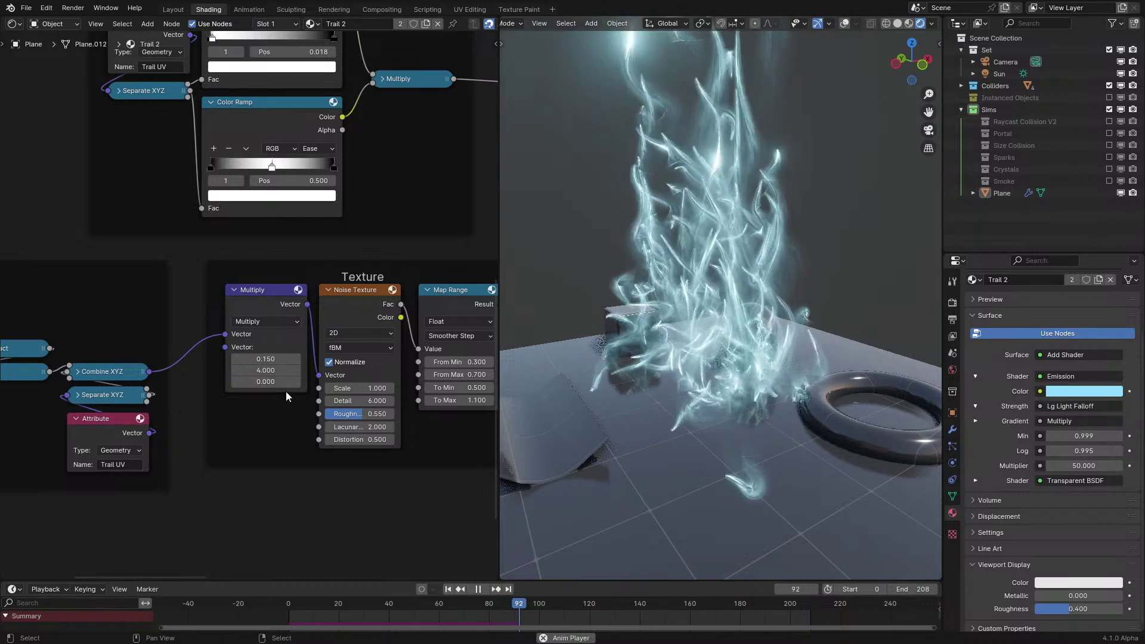
Save the file and replay the simulation to check how the trails look around the colliders
mouse_move(644, 299)
middle_down()
mouse_move(700, 301)
mouse_move(654, 302)
middle_up()
key(space)
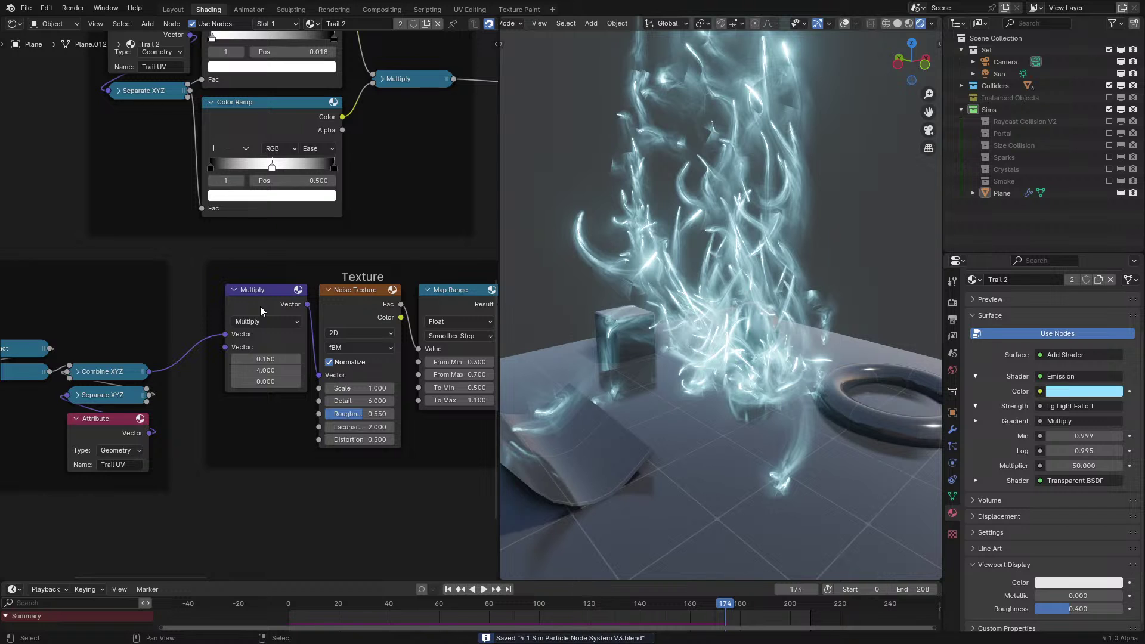
key(space)
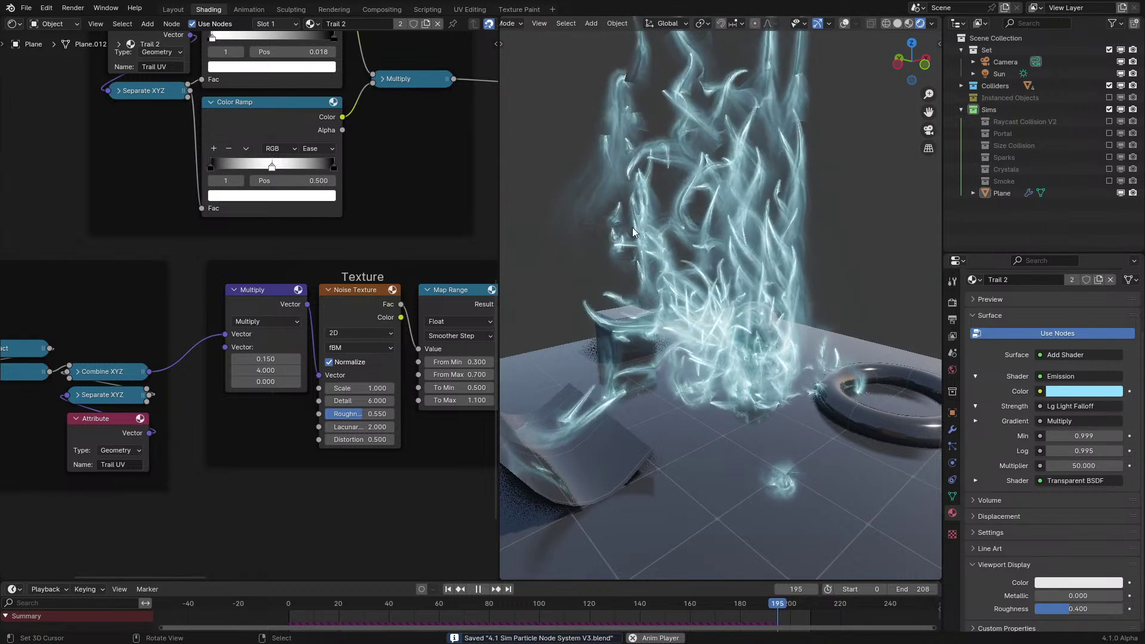
shift+middle_drag(652, 223, 619, 253)
middle_drag(739, 250, 744, 249)
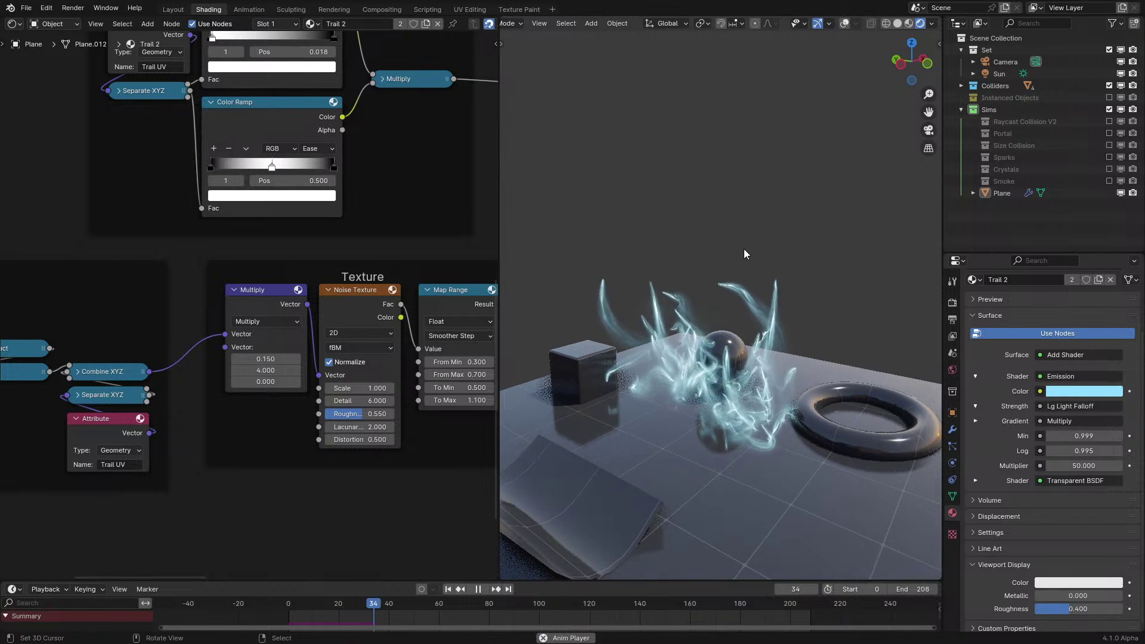
scroll(320, 338, down, 3)
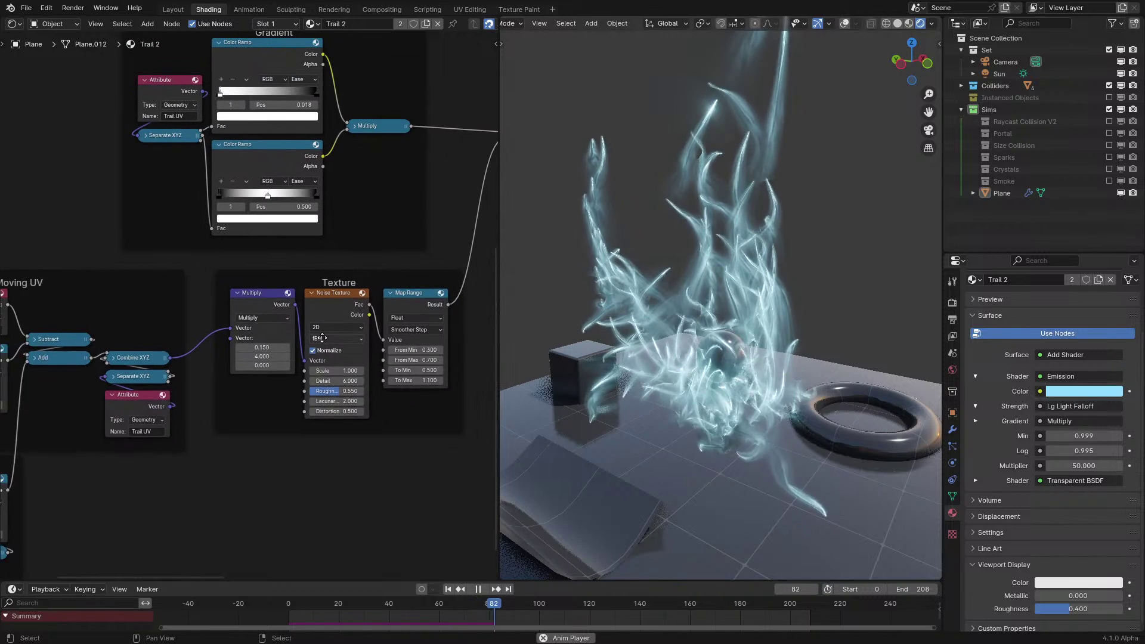
Maximize the Shader Editor and delete the unused rainbow and purple Color frames with all their nodes
middle_drag(320, 337, 276, 399)
key(ctrl+space)
scroll(537, 176, down, 6)
middle_drag(537, 176, 379, 371)
scroll(581, 181, up, 1)
middle_drag(580, 182, 581, 171)
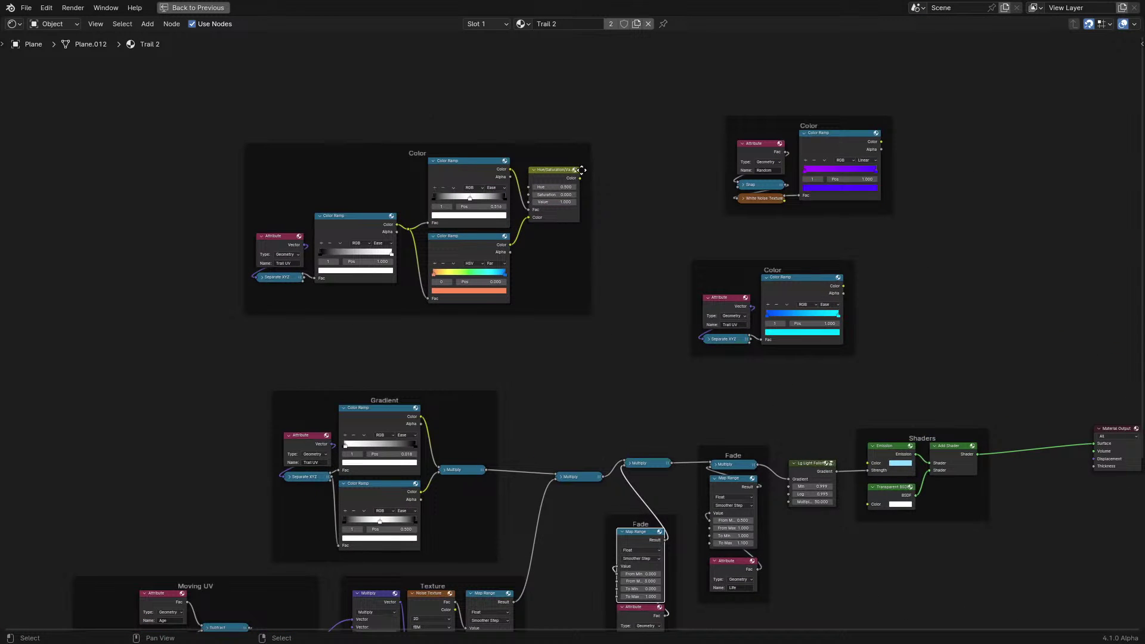
drag(213, 111, 358, 197)
key(x)
drag(644, 102, 1021, 254)
key(x)
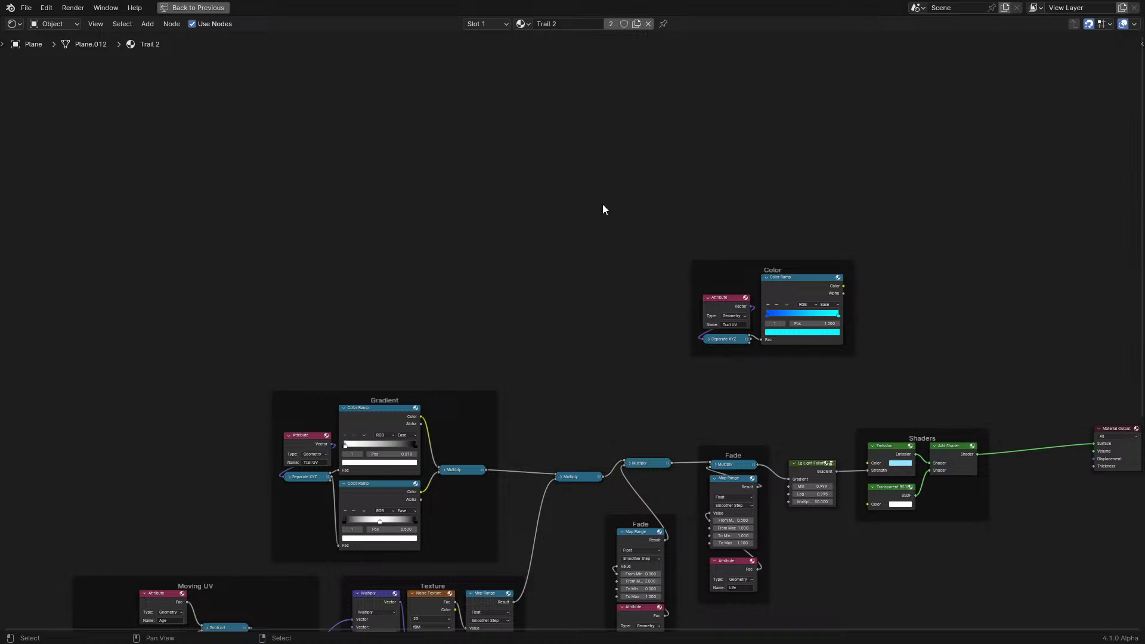
Move the remaining blue Color frame down, closer to the Fade and Shaders frames
drag(602, 204, 907, 374)
middle_drag(808, 383, 772, 252)
drag(767, 224, 746, 292)
scroll(597, 331, up, 2)
Place the Multiply node inside the Age Fade frame and line up that frame and the preceding Multiply with the node chain
drag(619, 334, 617, 420)
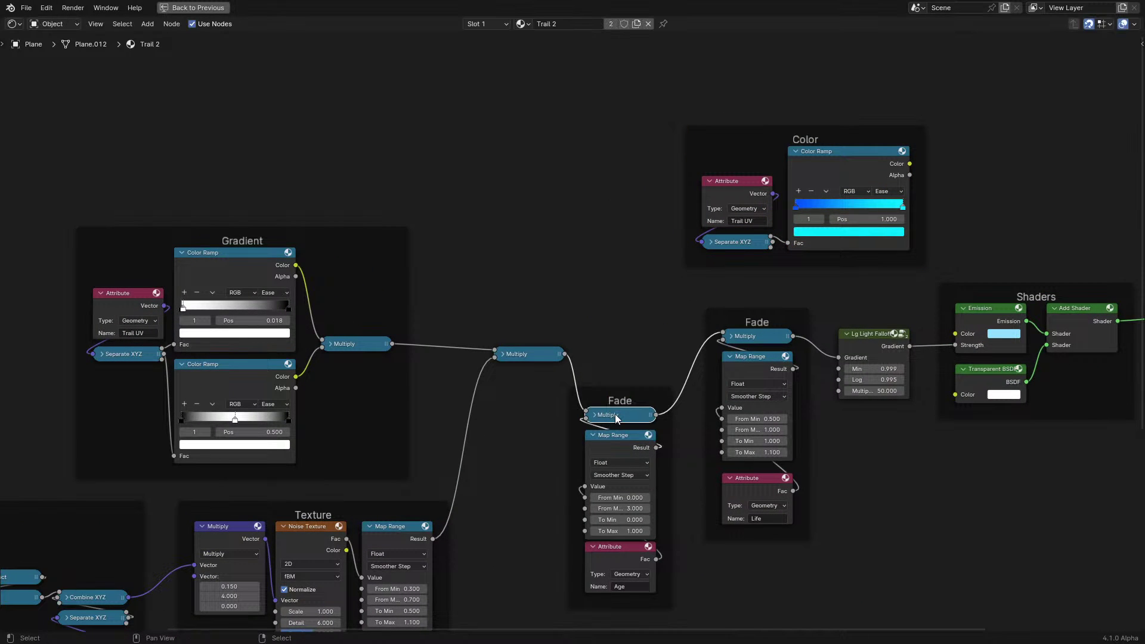
drag(542, 356, 492, 367)
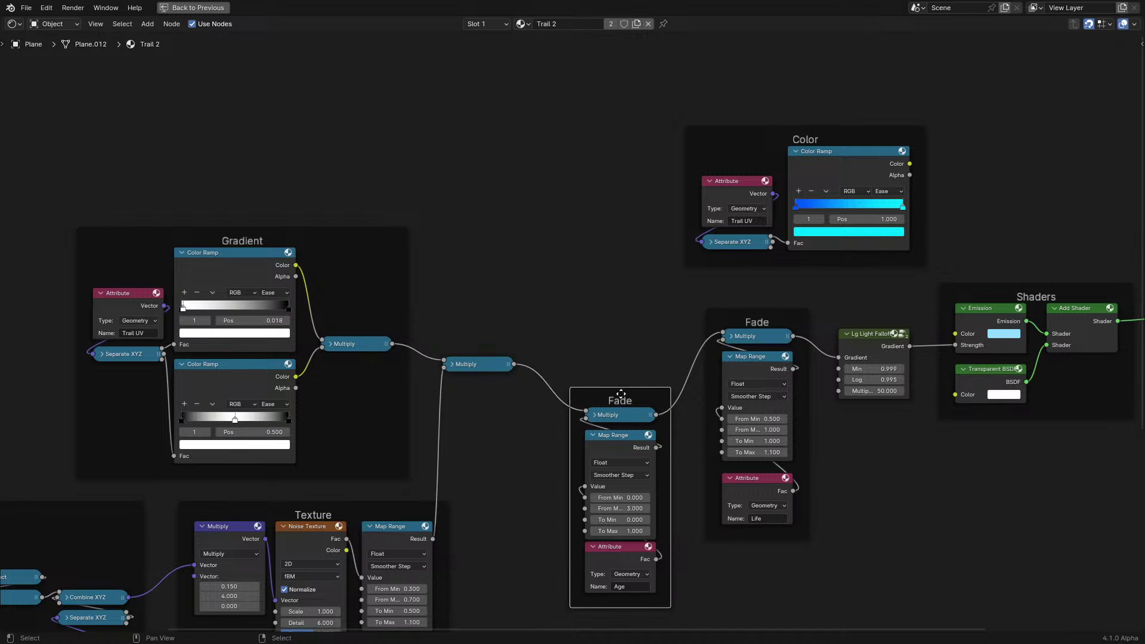
drag(621, 394, 636, 325)
drag(469, 358, 489, 348)
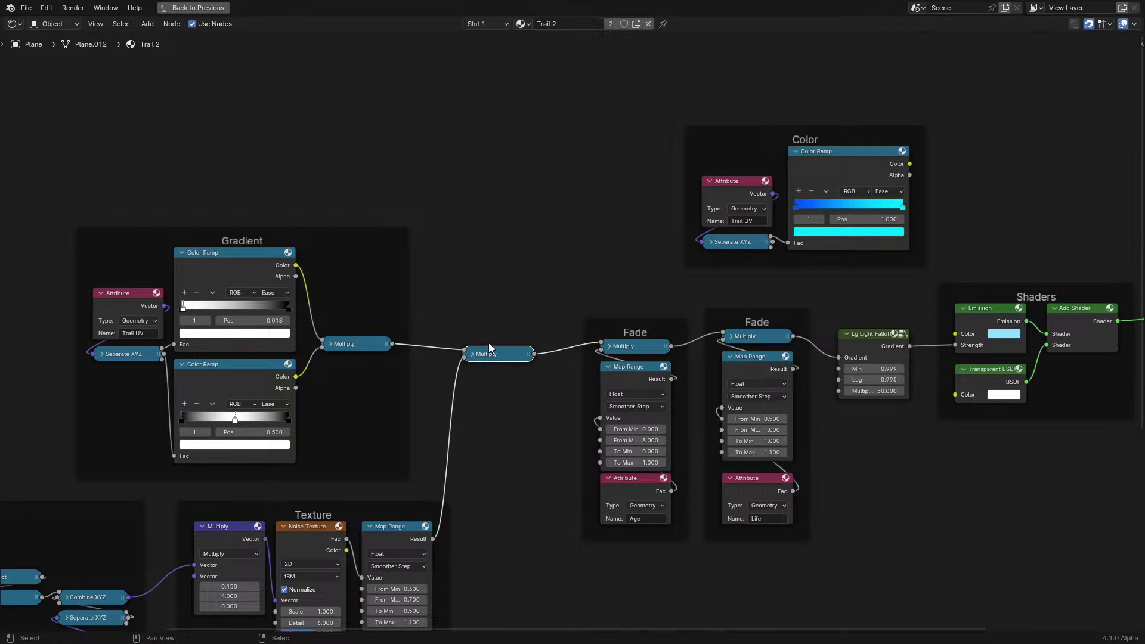
Shift the Random frame slightly to tidy its placement below the Moving UV frame
scroll(489, 342, down, 2)
middle_drag(382, 429, 613, 294)
middle_drag(631, 362, 645, 319)
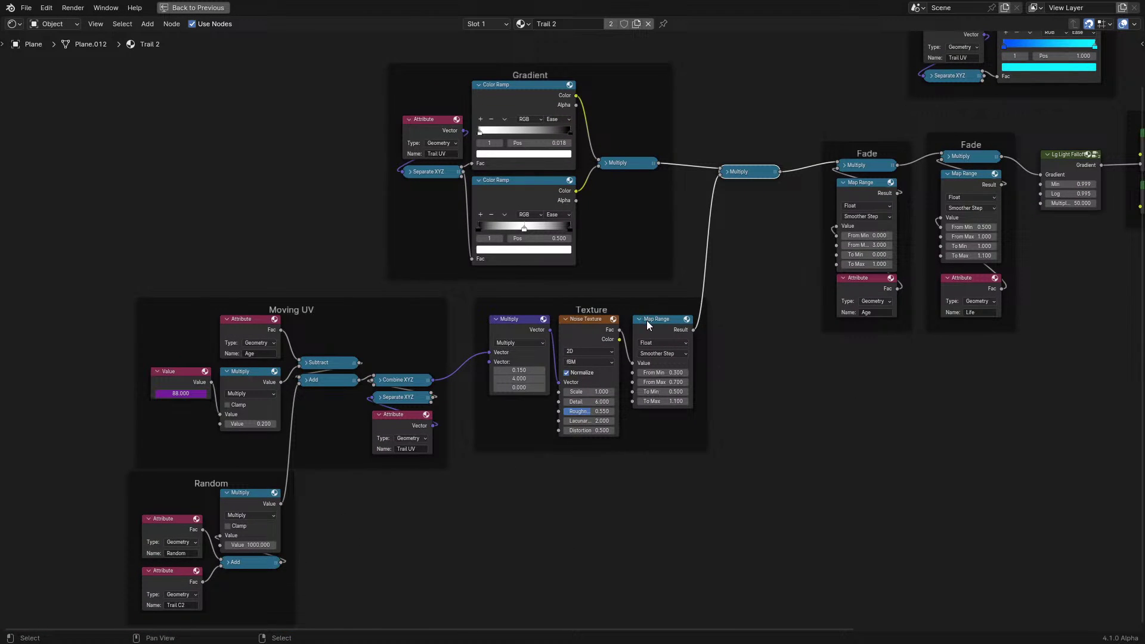
drag(232, 478, 242, 487)
Restore the split workspace layout and replay the simulation from the first frame
middle_drag(696, 414, 306, 527)
key(ctrl+space)
key(space)
click(275, 607)
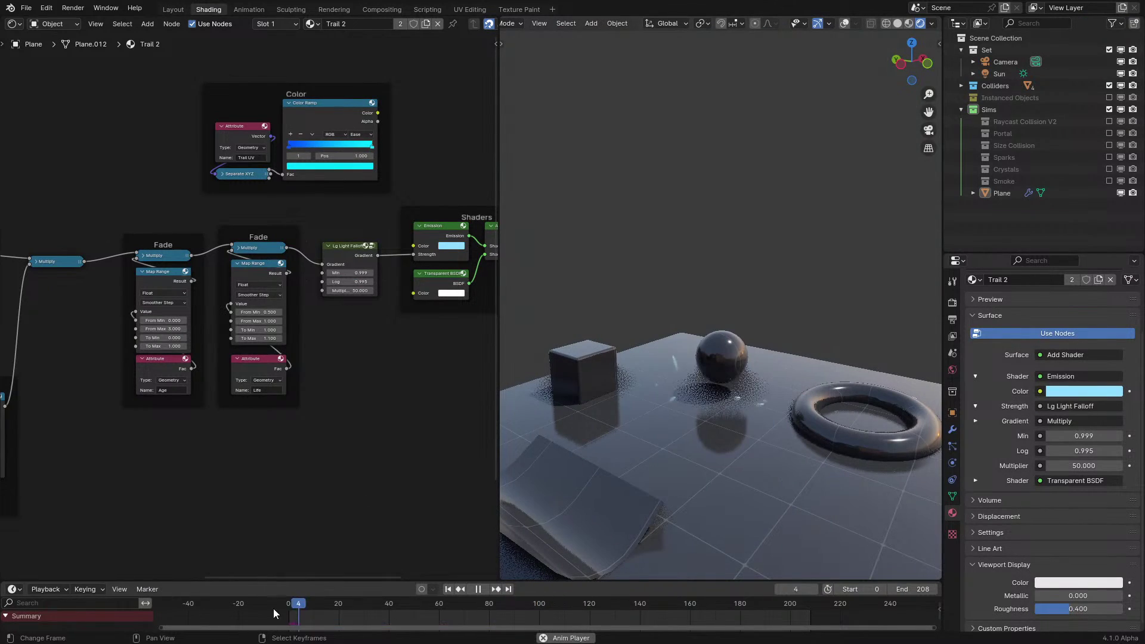
middle_drag(262, 471, 133, 375)
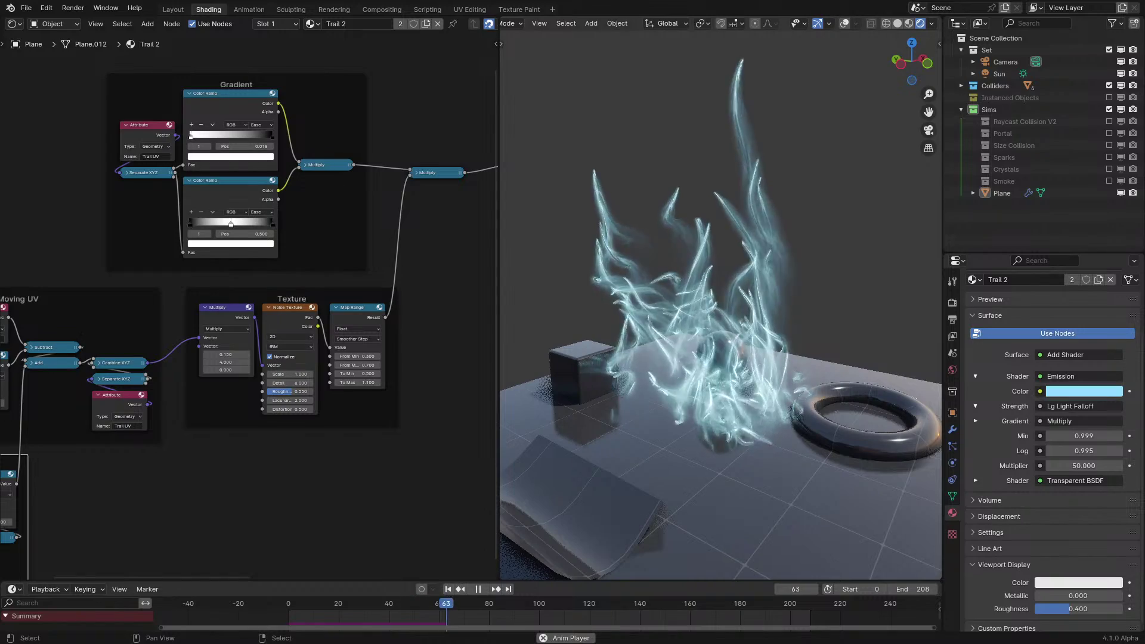
Add a Float Curve node below the Texture frame
middle_drag(393, 450, 374, 400)
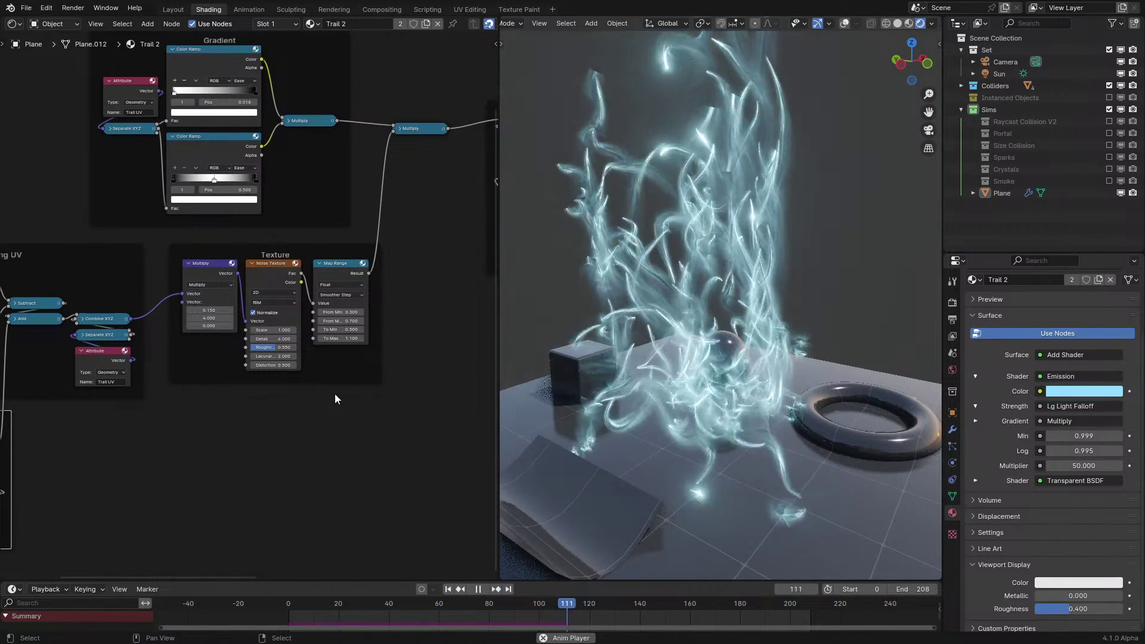
key(shift+a)
text(f)
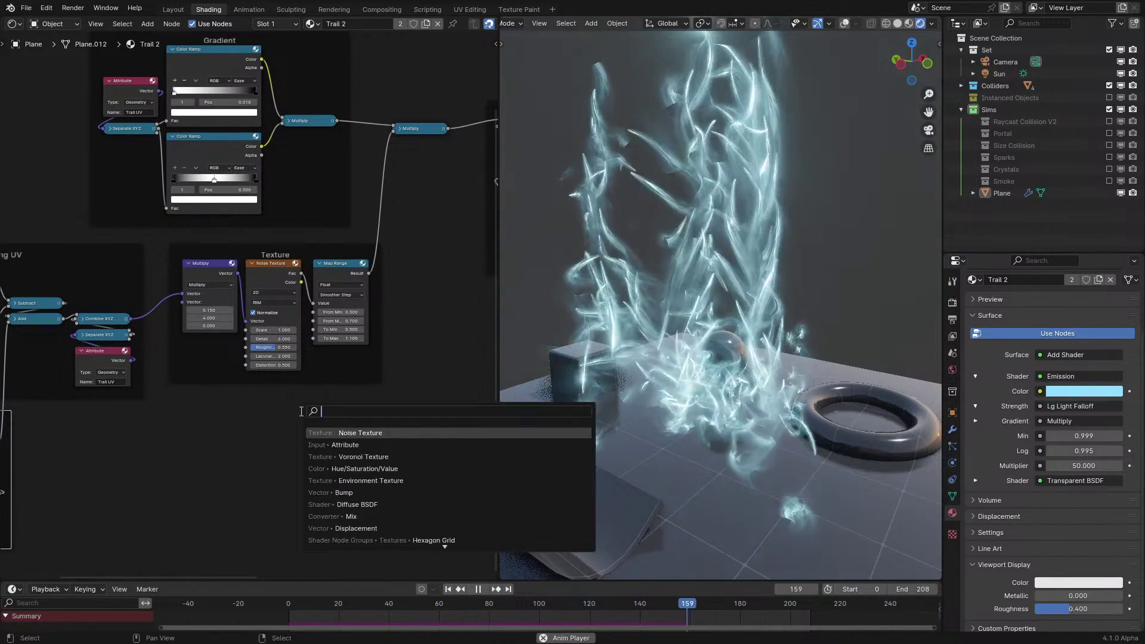
text(loat)
key(Return)
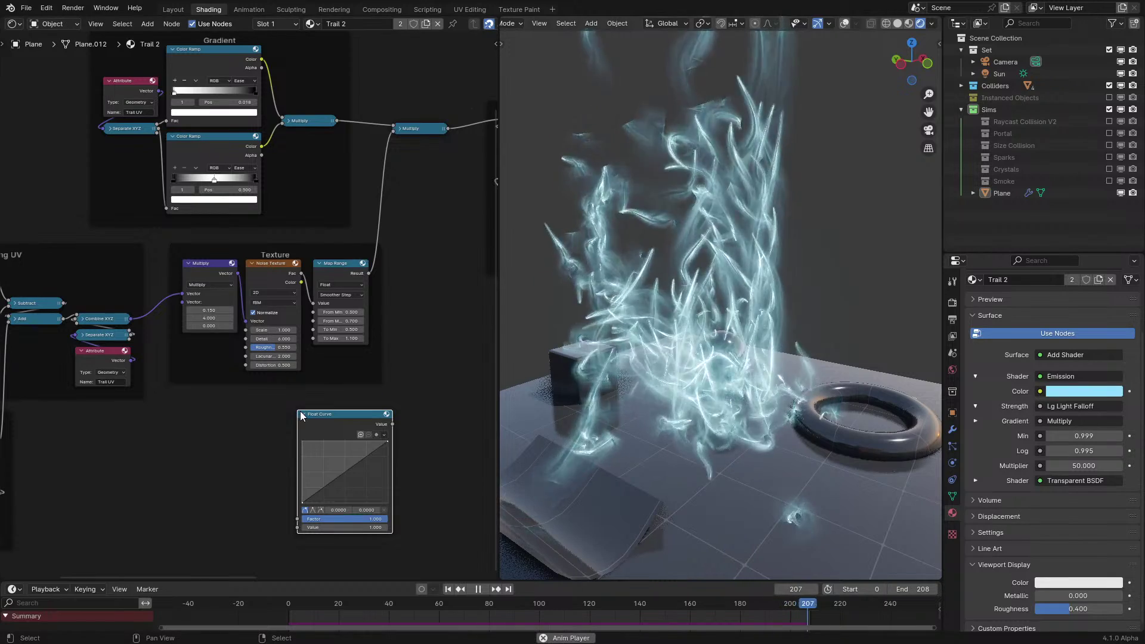
Try bending the Float Curve slightly upward with a new midpoint, and delete the node
scroll(328, 384, up, 2)
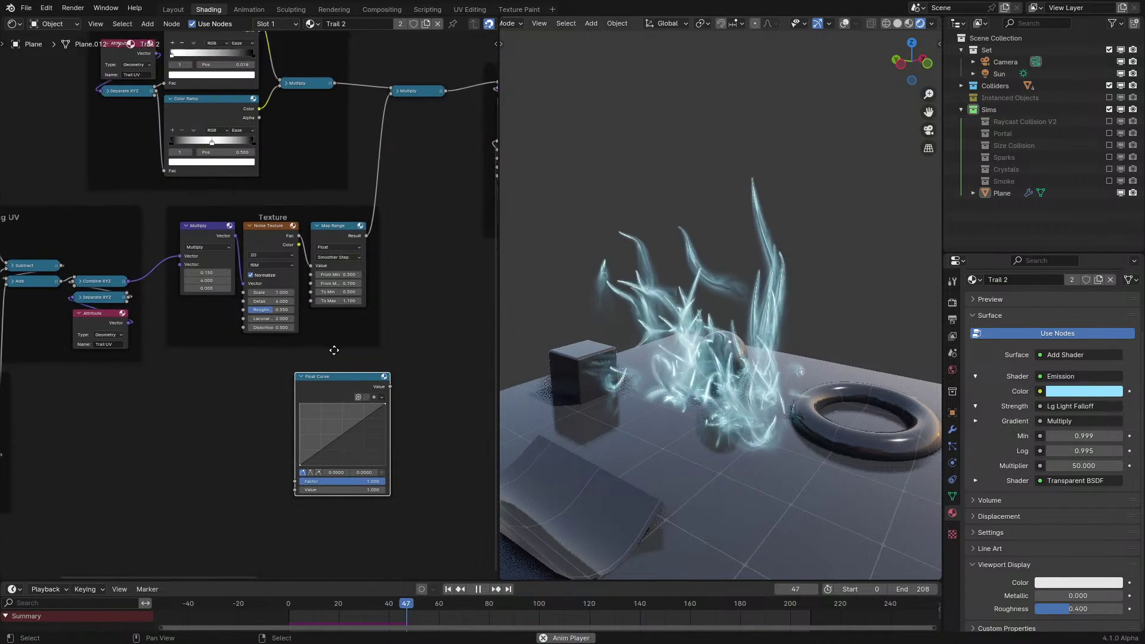
scroll(327, 384, up, 1)
drag(349, 390, 295, 369)
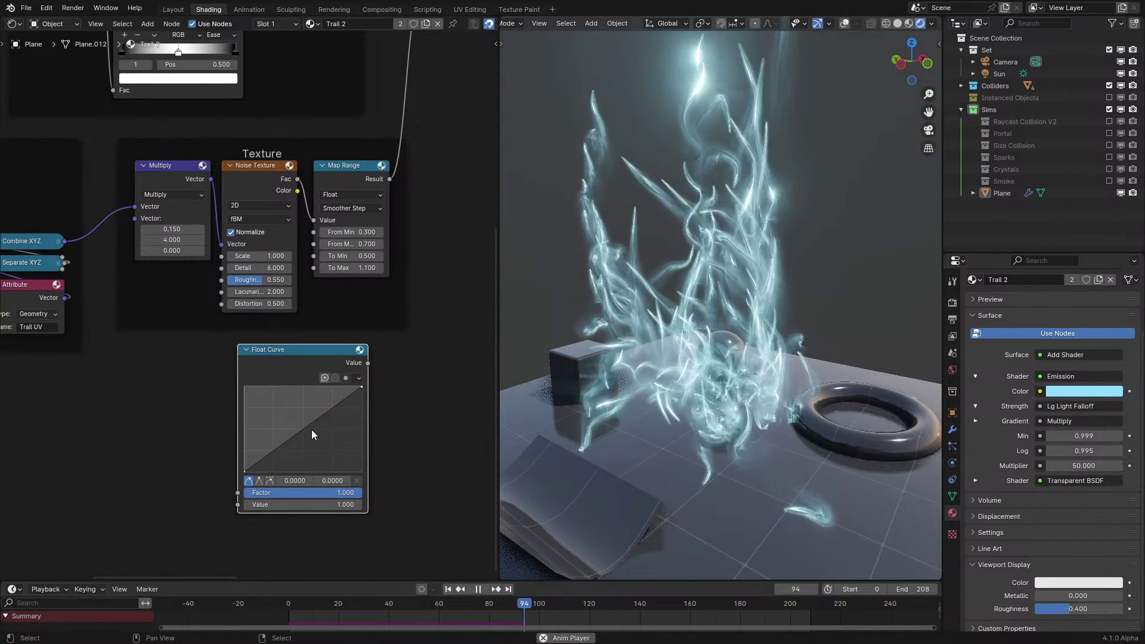
mouse_move(310, 425)
mouse_down()
mouse_move(282, 415)
mouse_move(302, 424)
mouse_up()
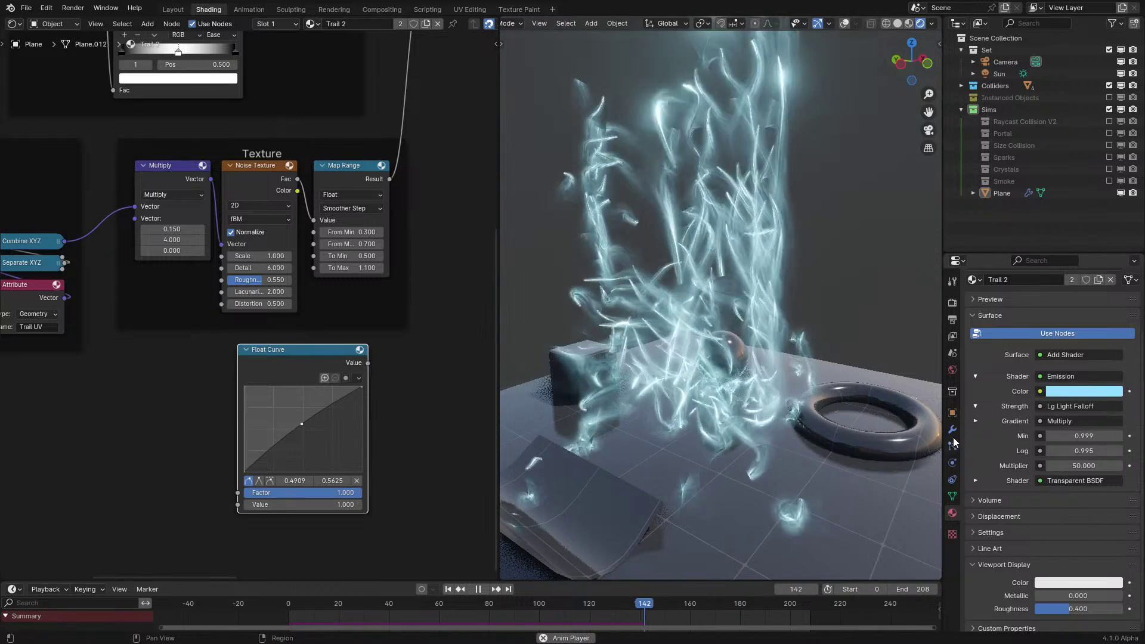
click(953, 430)
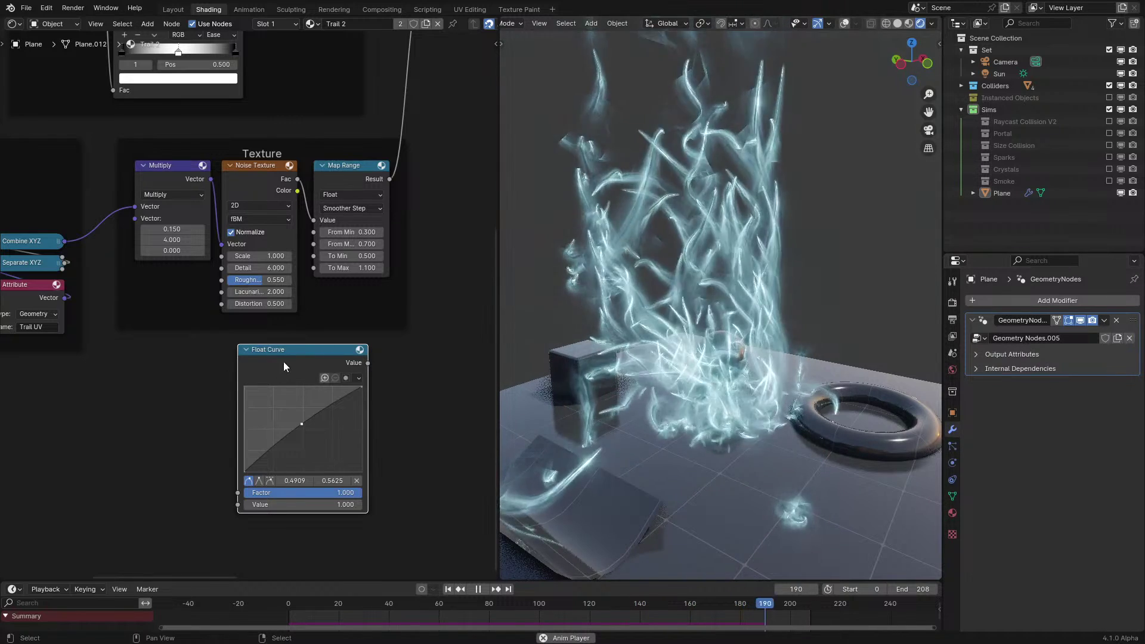
key(x)
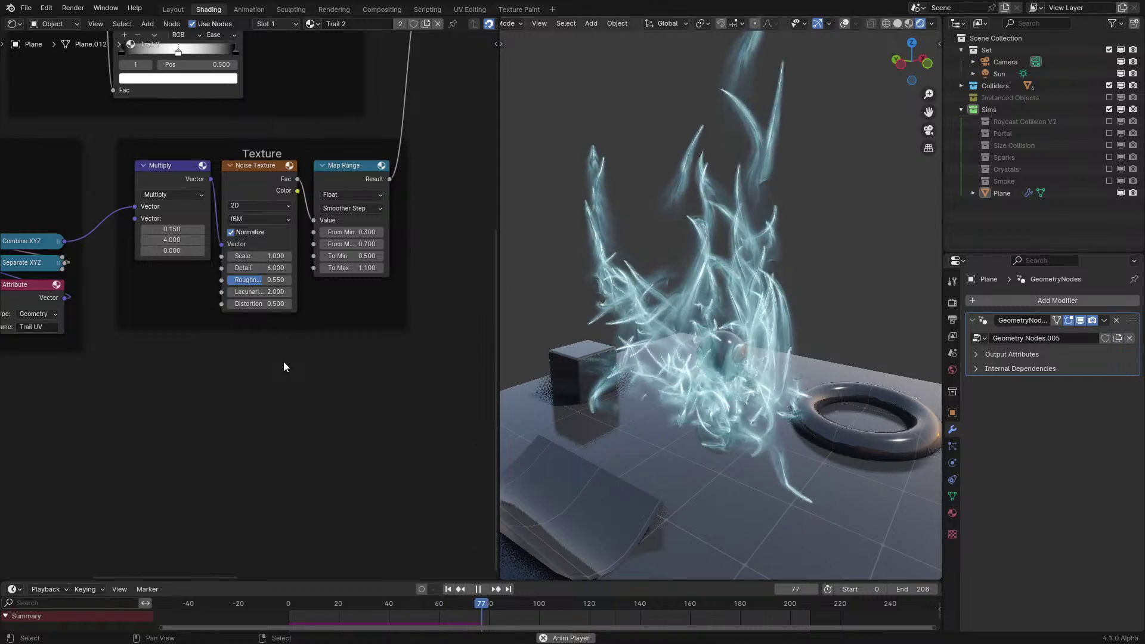
Examine the playing simulation through the camera view and stop the playback
shift+middle_drag(718, 343, 744, 313)
key(KP_0)
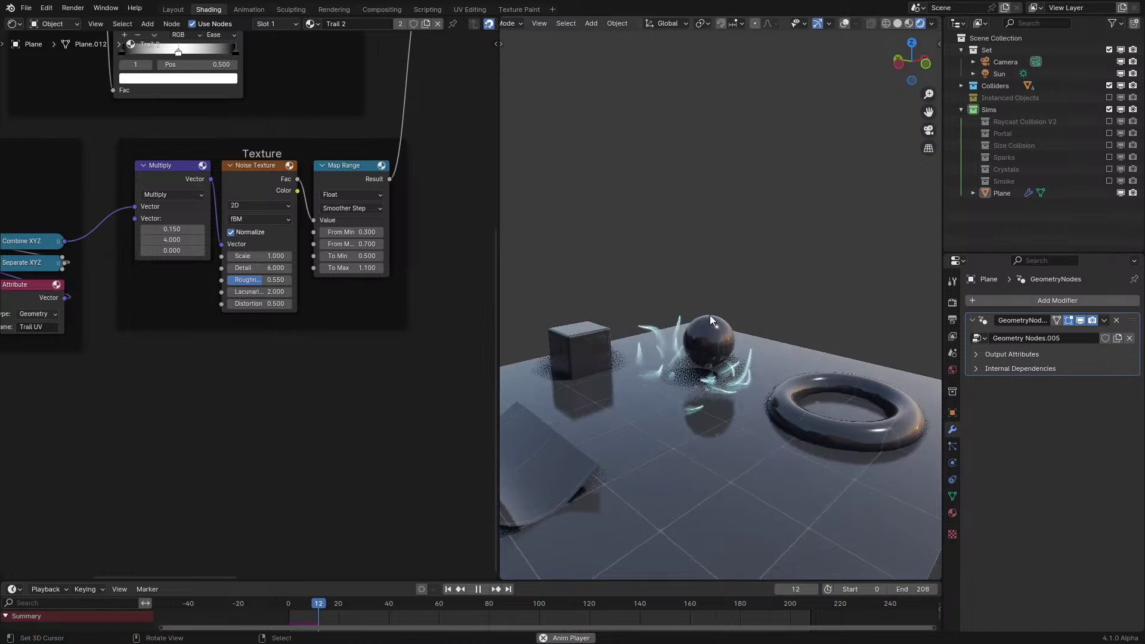
shift+middle_drag(707, 317, 694, 350)
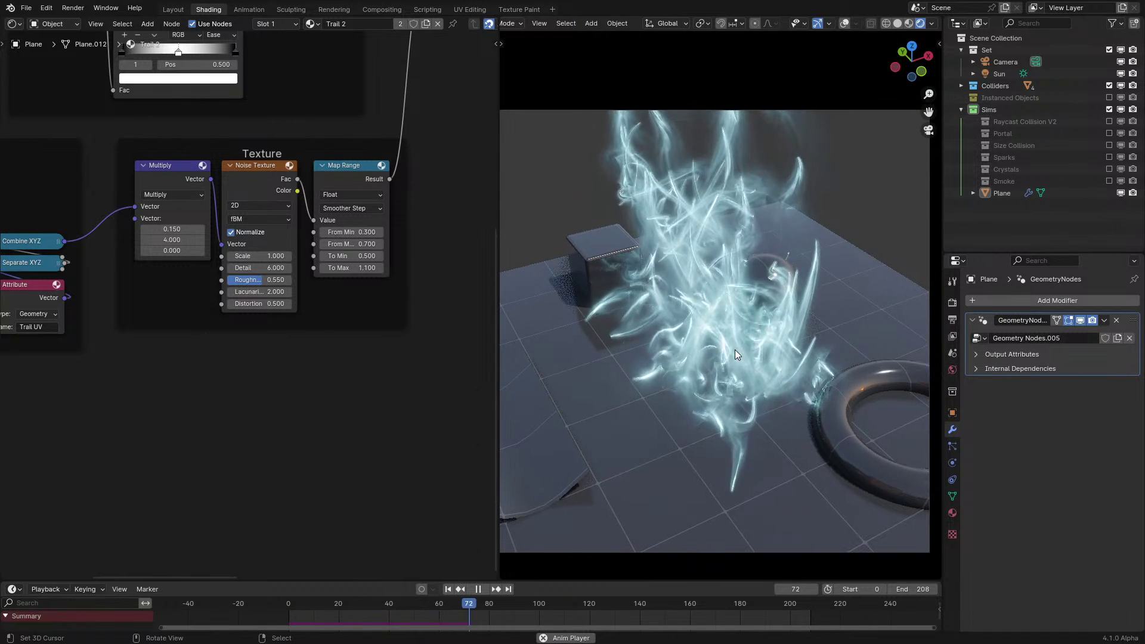
key(space)
Select the trail Plane and switch the node area back to the Geometry Node Editor
click(740, 332)
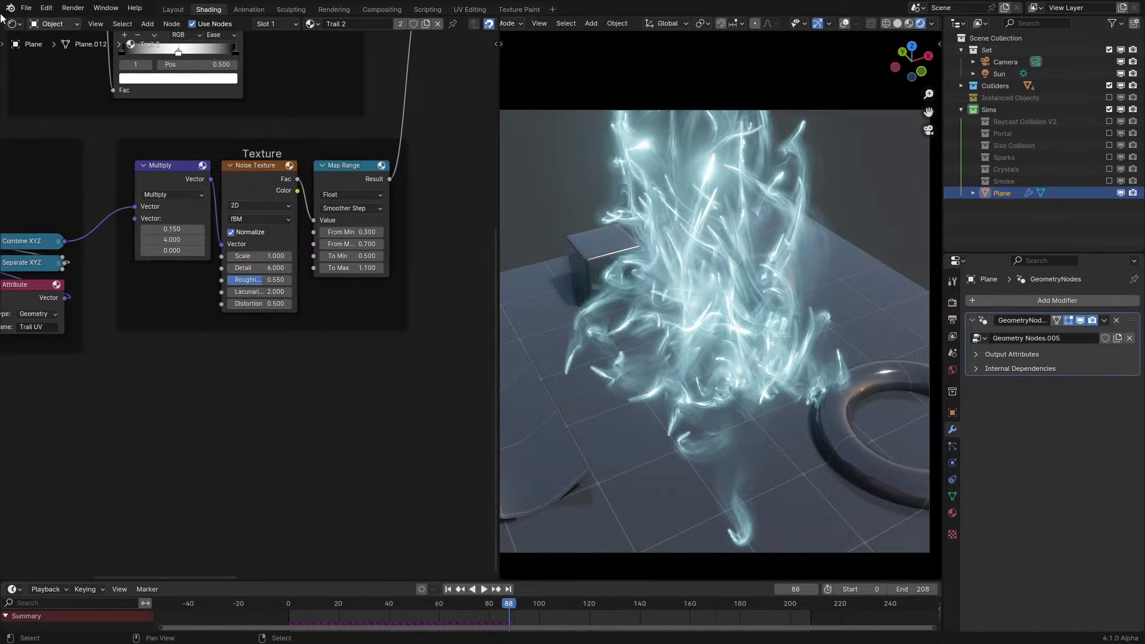
click(12, 24)
click(96, 121)
scroll(374, 394, up, 5)
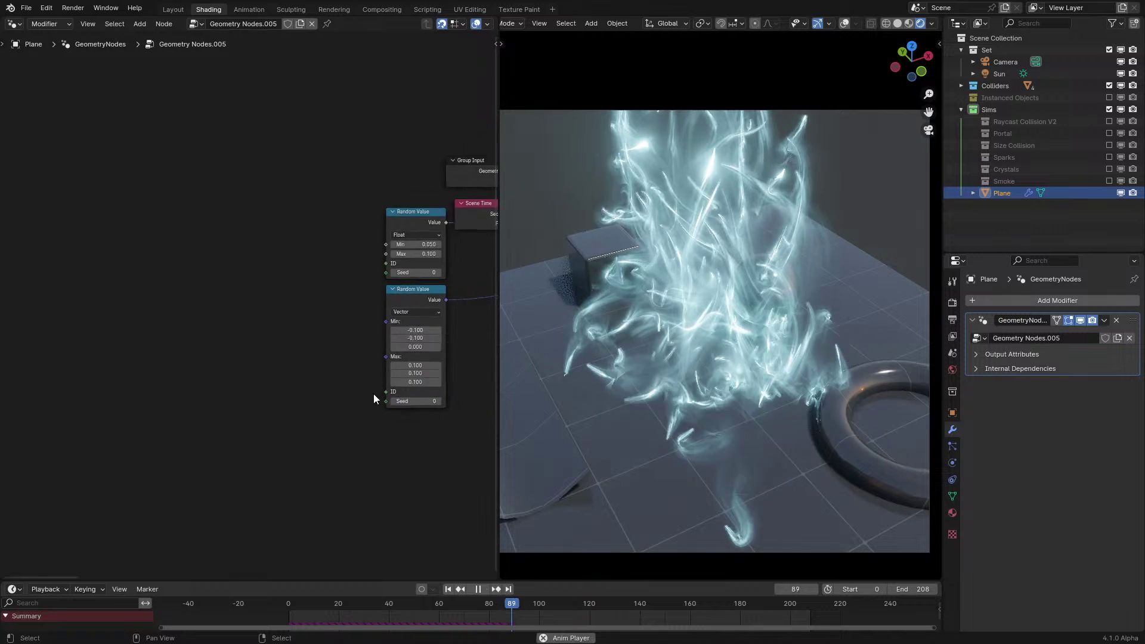
Pause the simulation, leave the camera view and switch the viewport to Solid shading to inspect the trail mesh up close
key(space)
mouse_move(719, 358)
middle_down()
mouse_move(755, 356)
mouse_move(756, 392)
middle_up()
scroll(757, 392, up, 1)
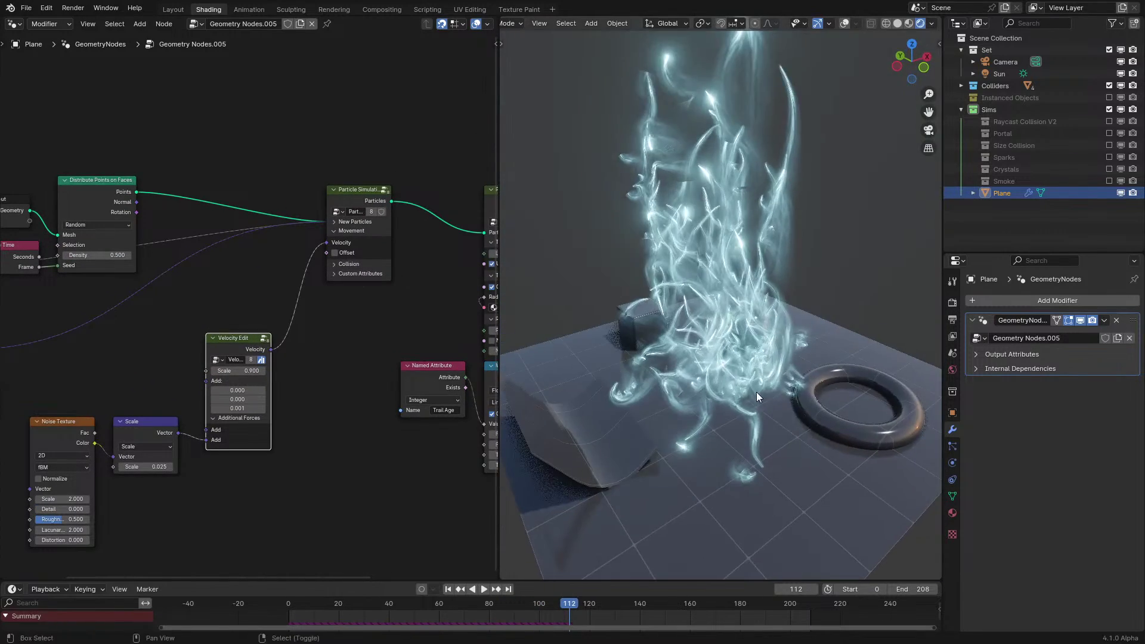
key(z)
click(827, 377)
scroll(732, 356, up, 2)
mouse_move(827, 377)
middle_down()
mouse_move(732, 355)
mouse_move(845, 377)
middle_up()
scroll(793, 369, up, 4)
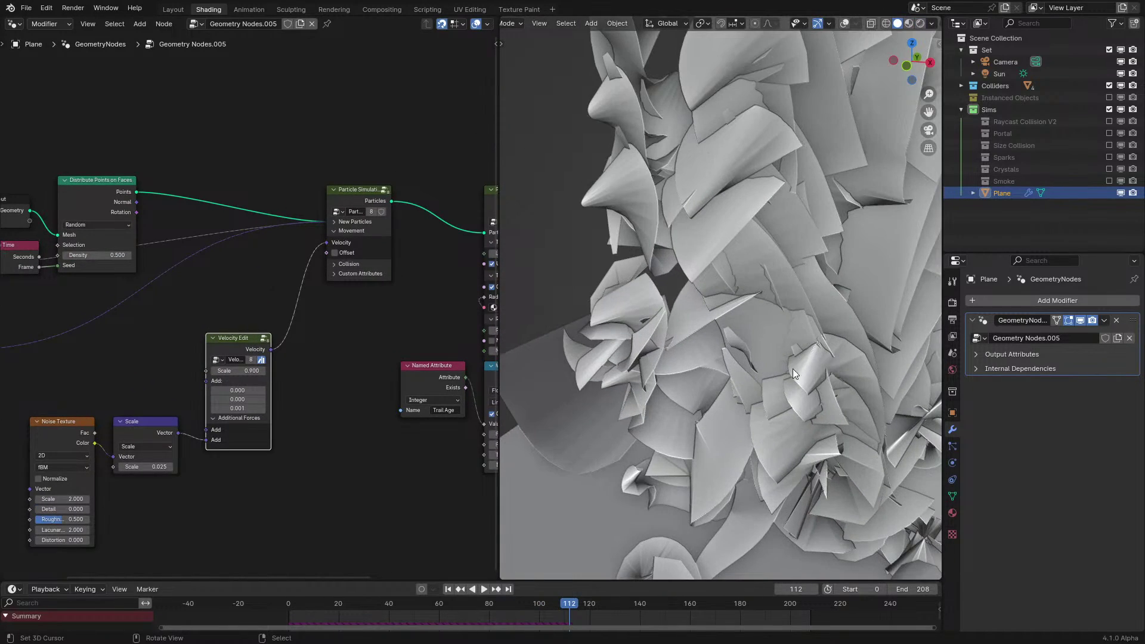
Turn Camera Align off on the Particle Trail node, inspect the trails in Rendered shading, and turn Camera Align back on
middle_drag(385, 360, 117, 343)
scroll(226, 316, up, 3)
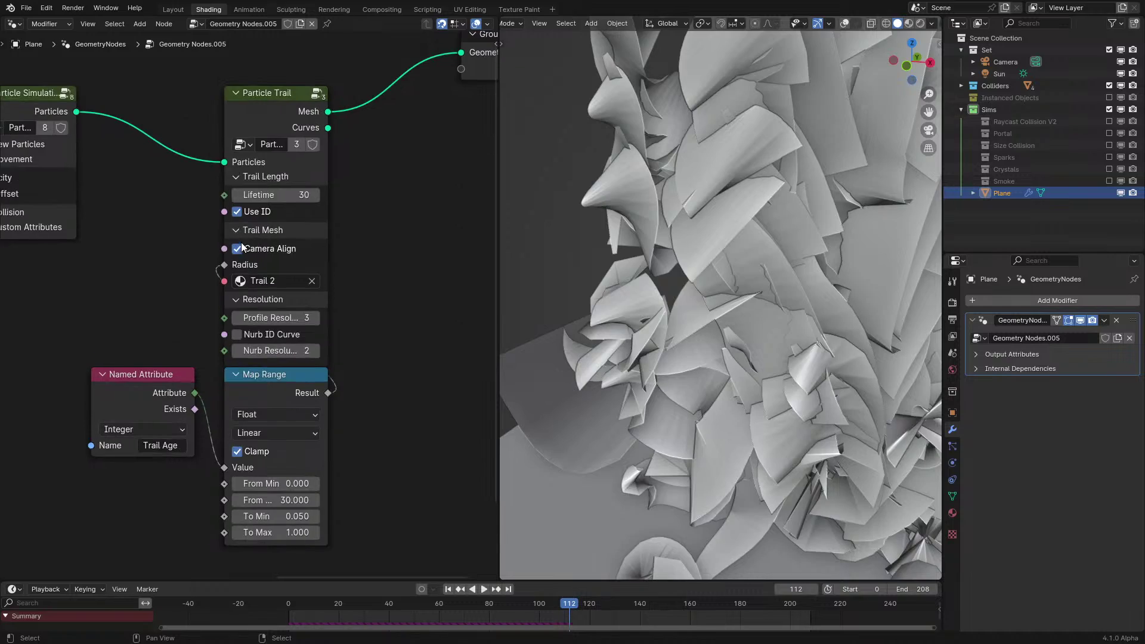
click(237, 249)
mouse_move(704, 334)
middle_down()
mouse_move(788, 263)
mouse_move(833, 259)
mouse_move(754, 367)
middle_up()
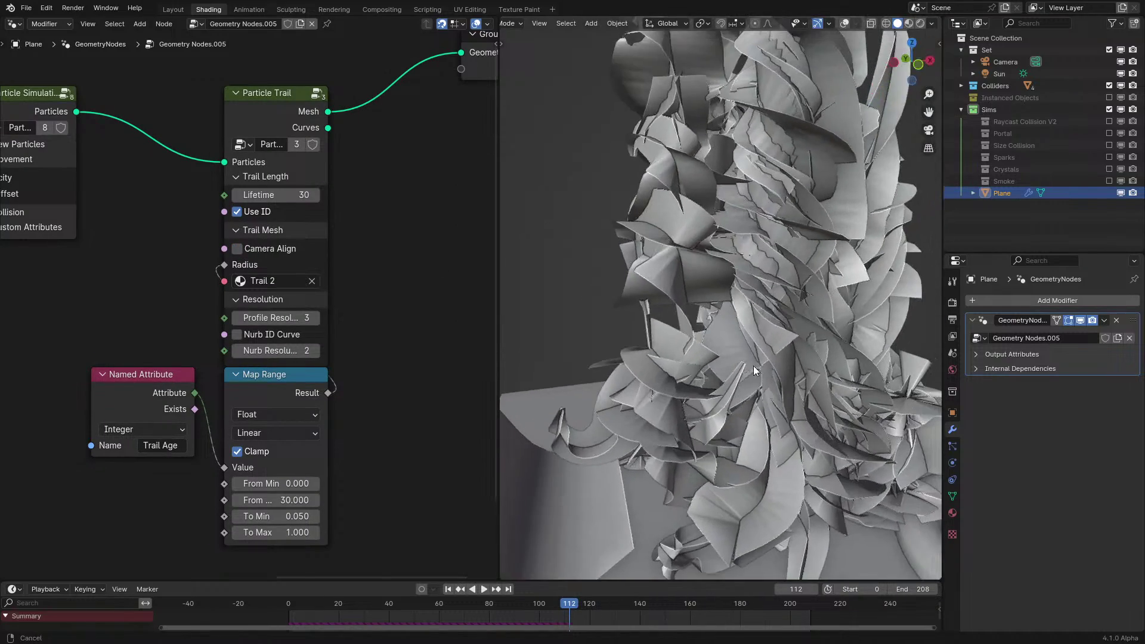
key(z)
click(780, 260)
mouse_move(779, 261)
middle_down()
mouse_move(836, 253)
mouse_move(763, 256)
mouse_move(760, 267)
mouse_move(857, 251)
mouse_move(749, 248)
mouse_move(688, 266)
mouse_move(657, 326)
mouse_move(784, 312)
mouse_move(743, 304)
mouse_move(767, 277)
mouse_move(871, 273)
mouse_move(816, 305)
middle_up()
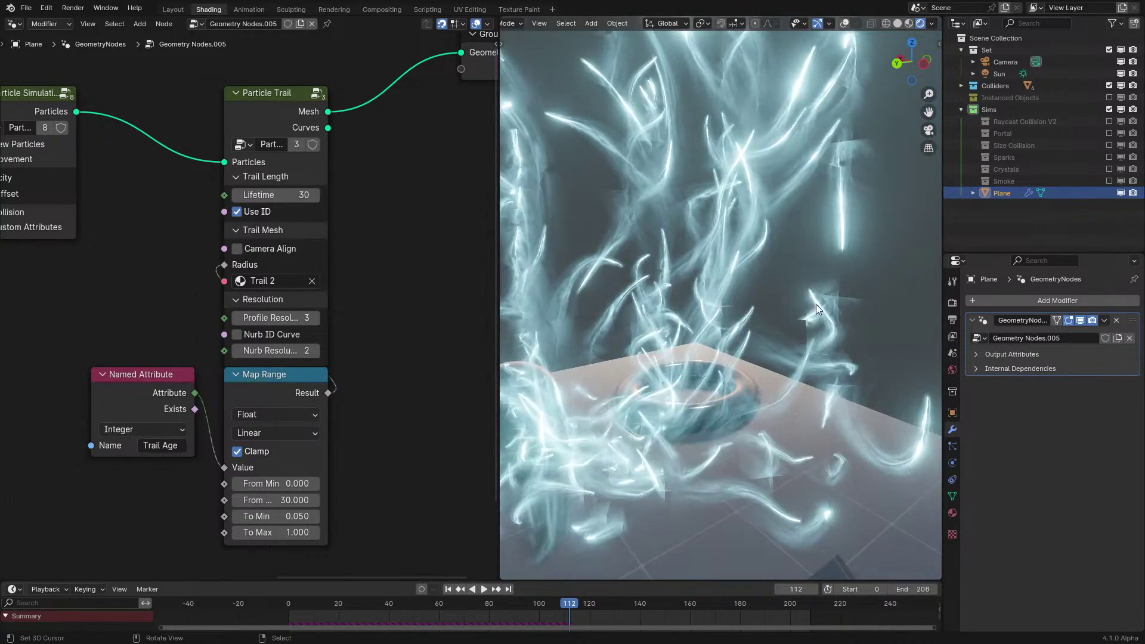
click(245, 248)
Play the simulation and examine the glowing trails through the camera view, restarting from the first frame
key(space)
middle_drag(889, 306, 686, 299)
key(KP_0)
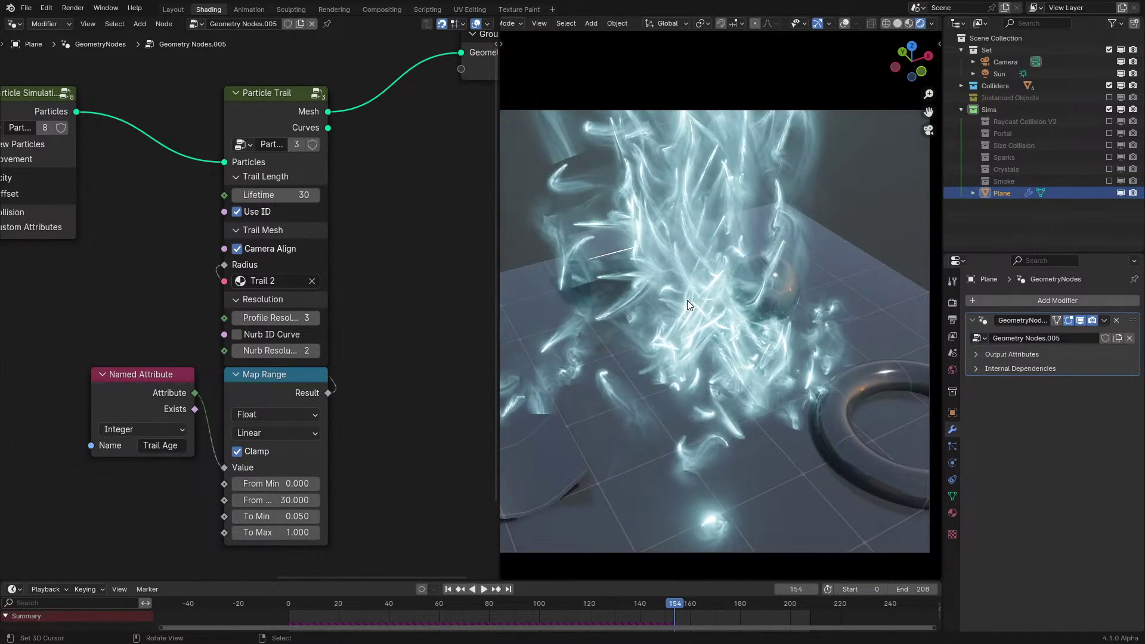
key(Home)
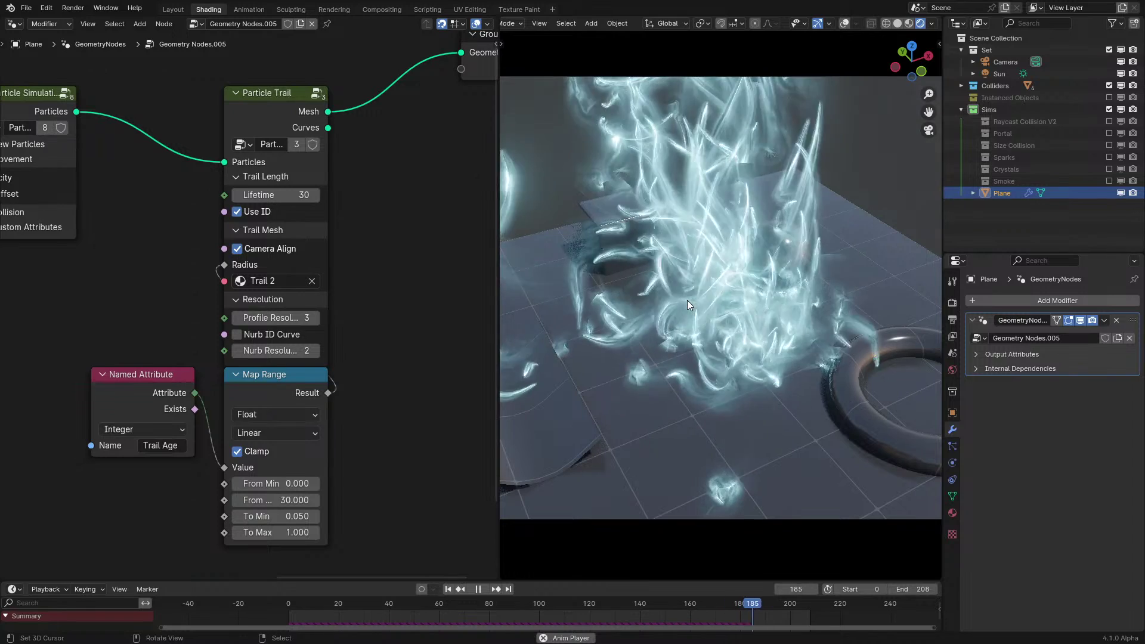
key(shift+Left)
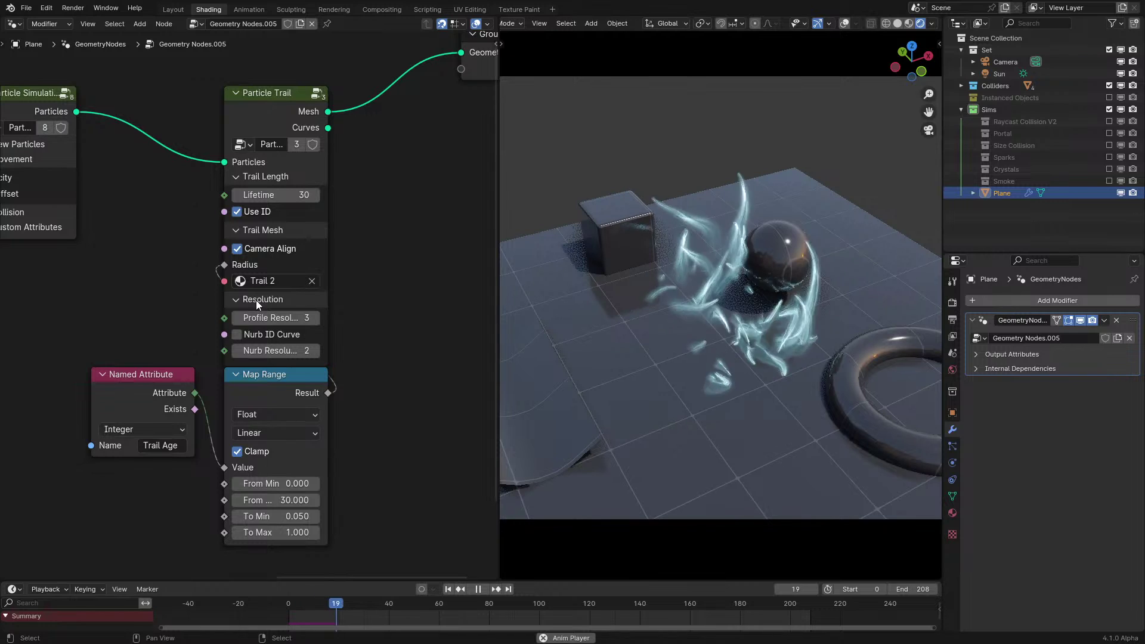
Collapse the Trail Length, Trail Mesh and Resolution sections of the Particle Trail node, pausing the playback
scroll(194, 298, down, 4)
middle_drag(159, 298, 238, 335)
scroll(299, 282, up, 3)
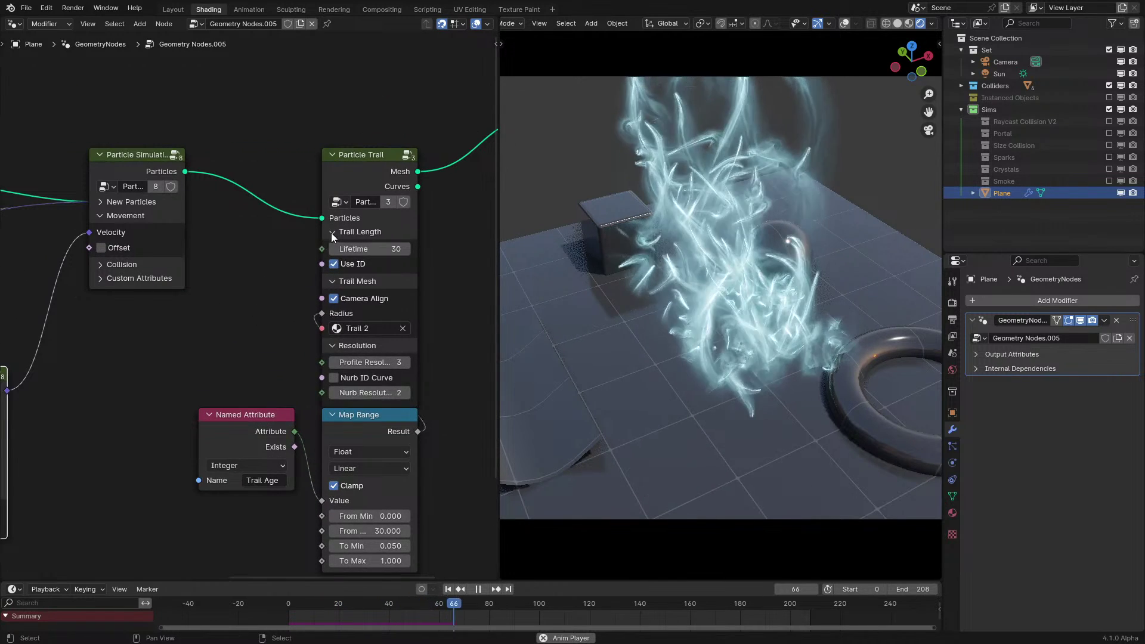
drag(331, 233, 331, 285)
drag(257, 365, 351, 410)
key(space)
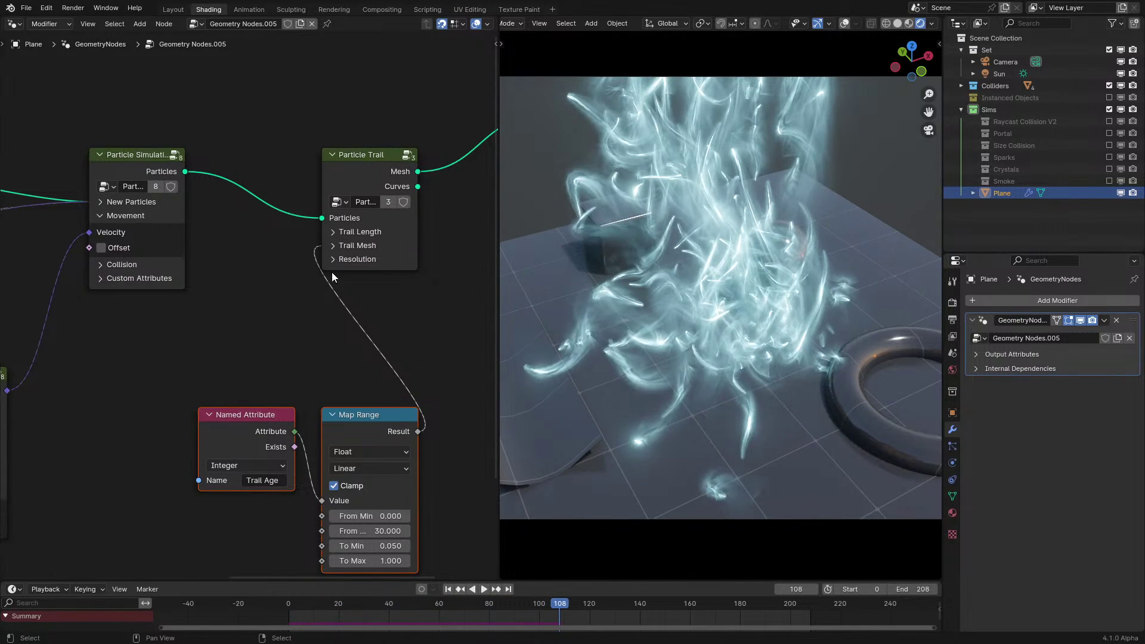
click(333, 259)
click(335, 232)
click(335, 232)
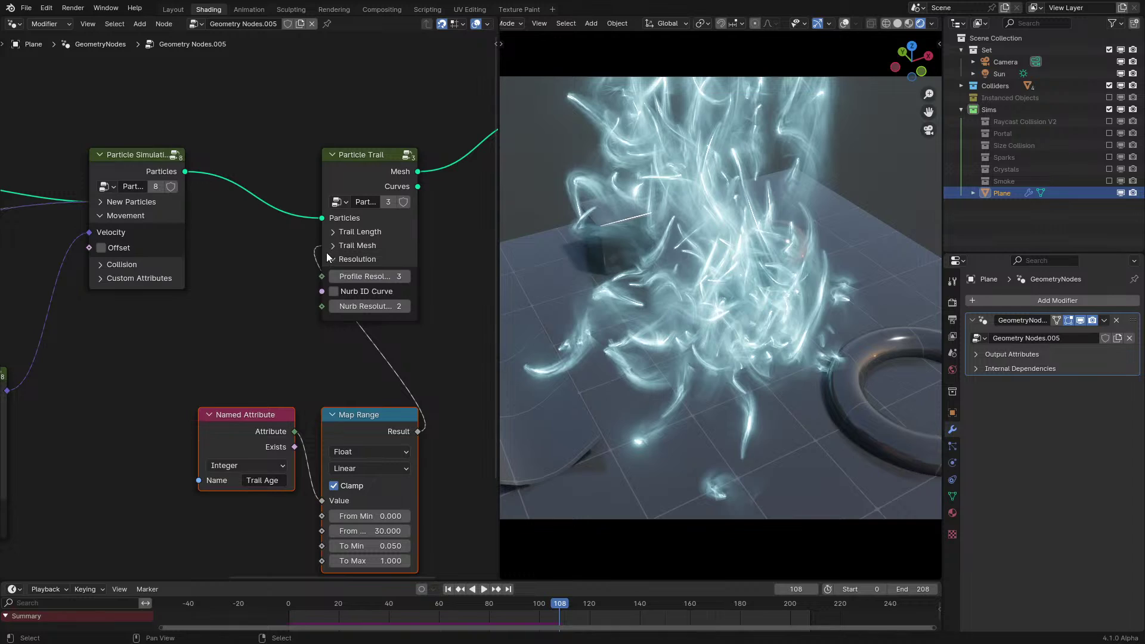
click(331, 259)
Play the simulation, examine how the trails flow around the colliders from several angles, and pause the playback
key(space)
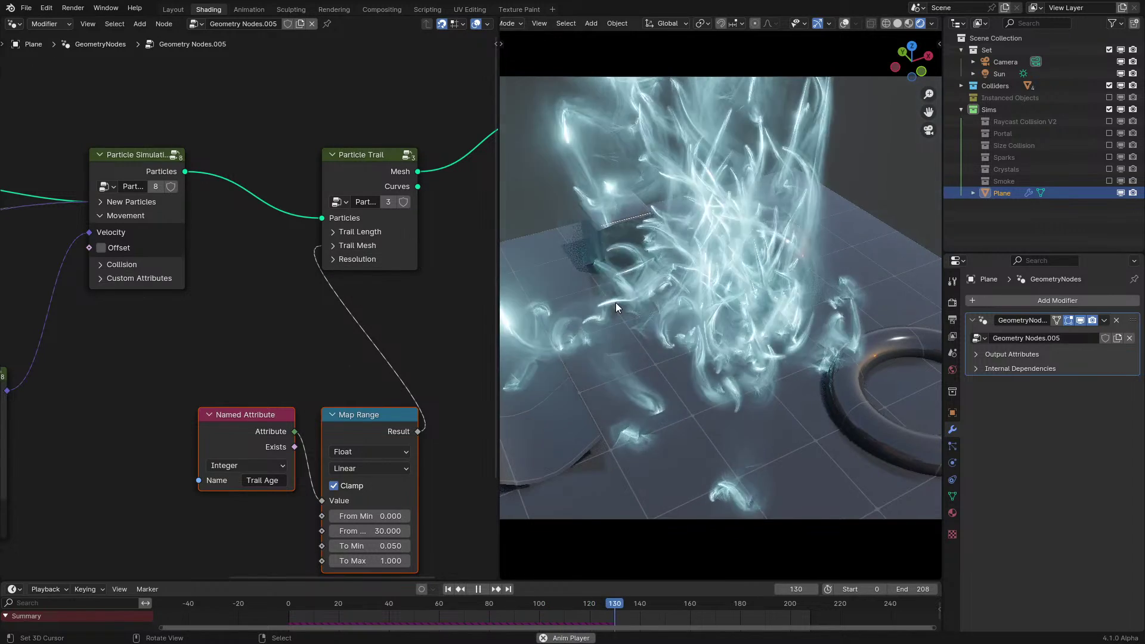
middle_drag(616, 302, 843, 296)
key(KP_0)
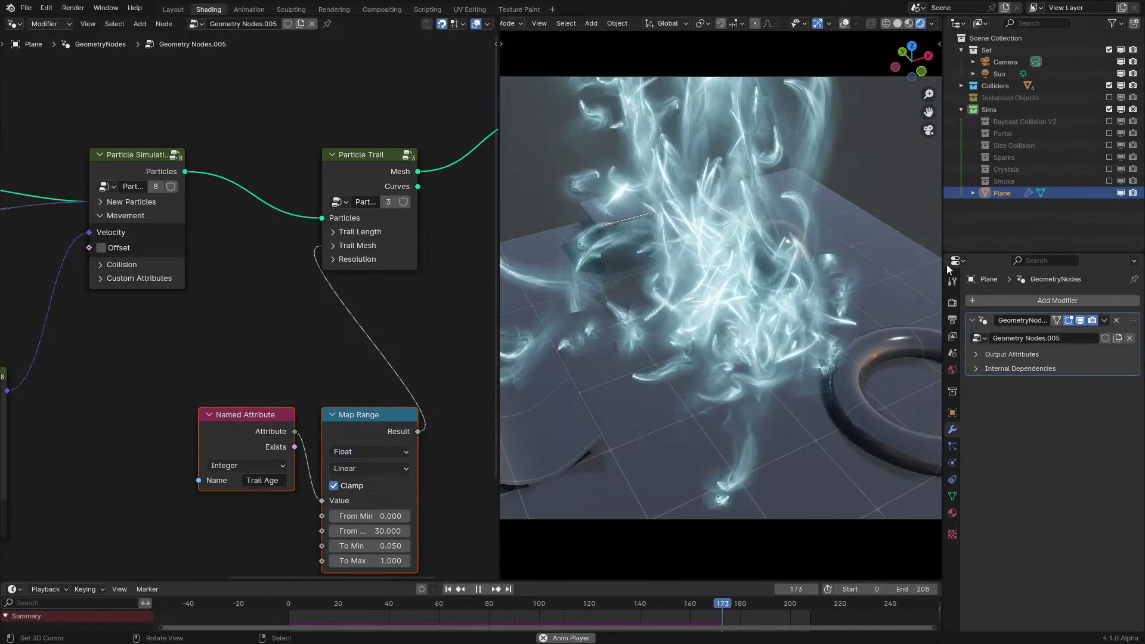
middle_drag(797, 331, 797, 262)
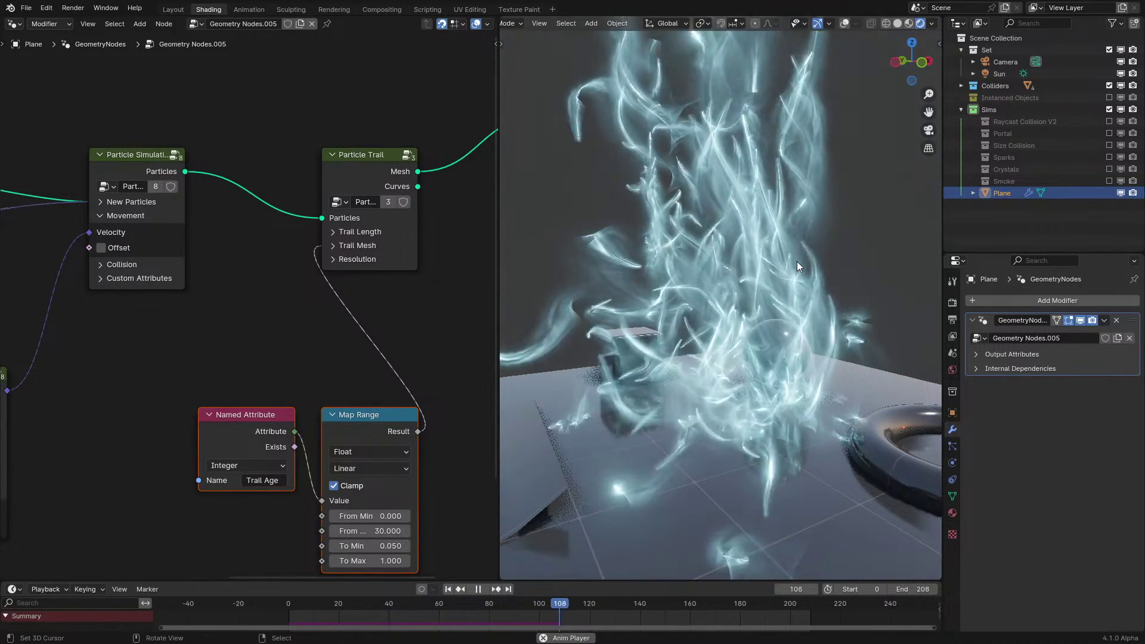
middle_drag(797, 261, 800, 217)
key(KP_0)
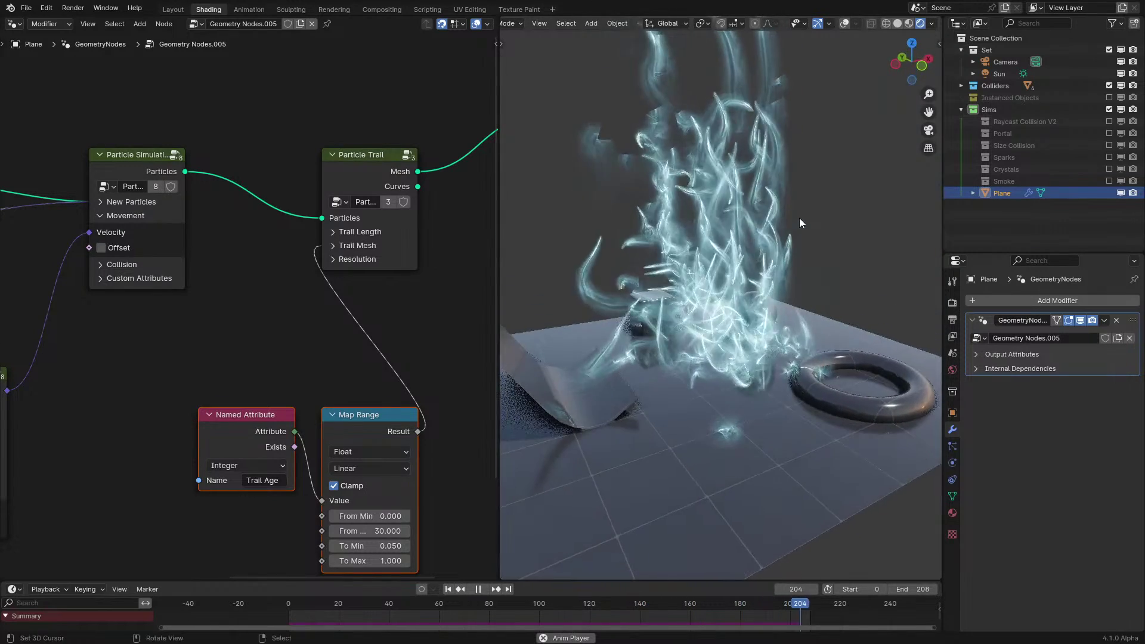
scroll(792, 245, up, 3)
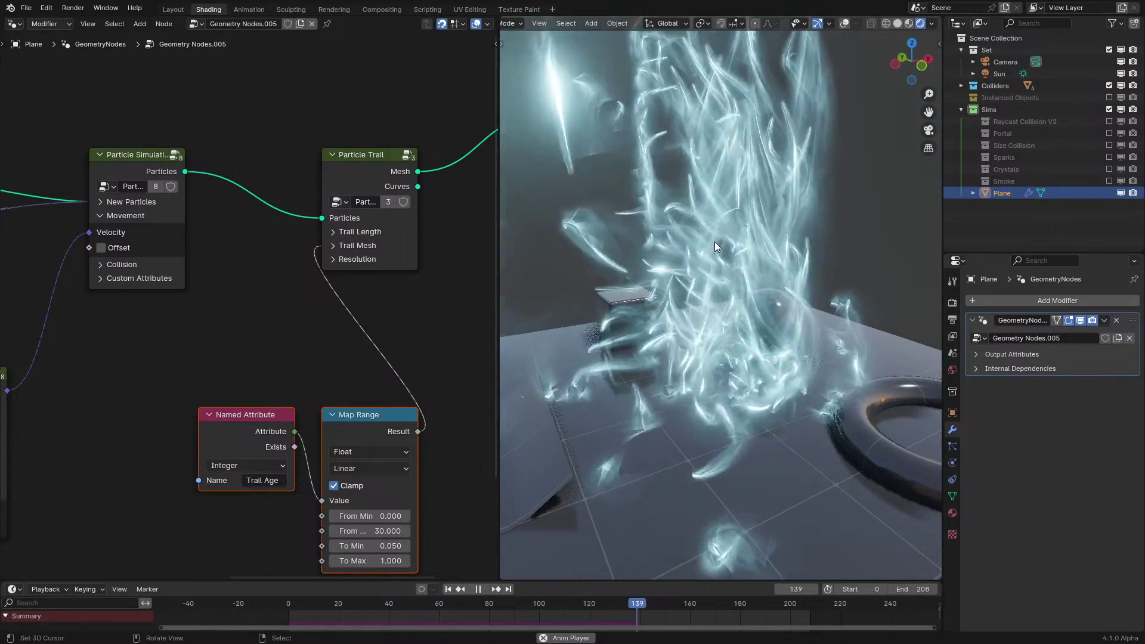
middle_drag(598, 260, 567, 242)
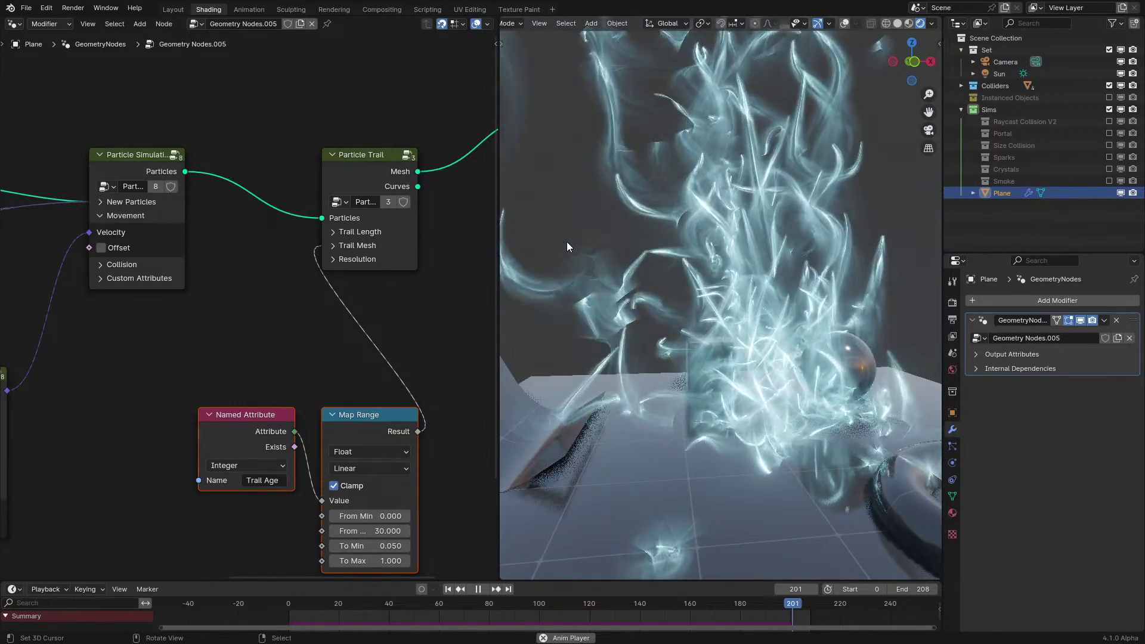
key(space)
key(shift+a)
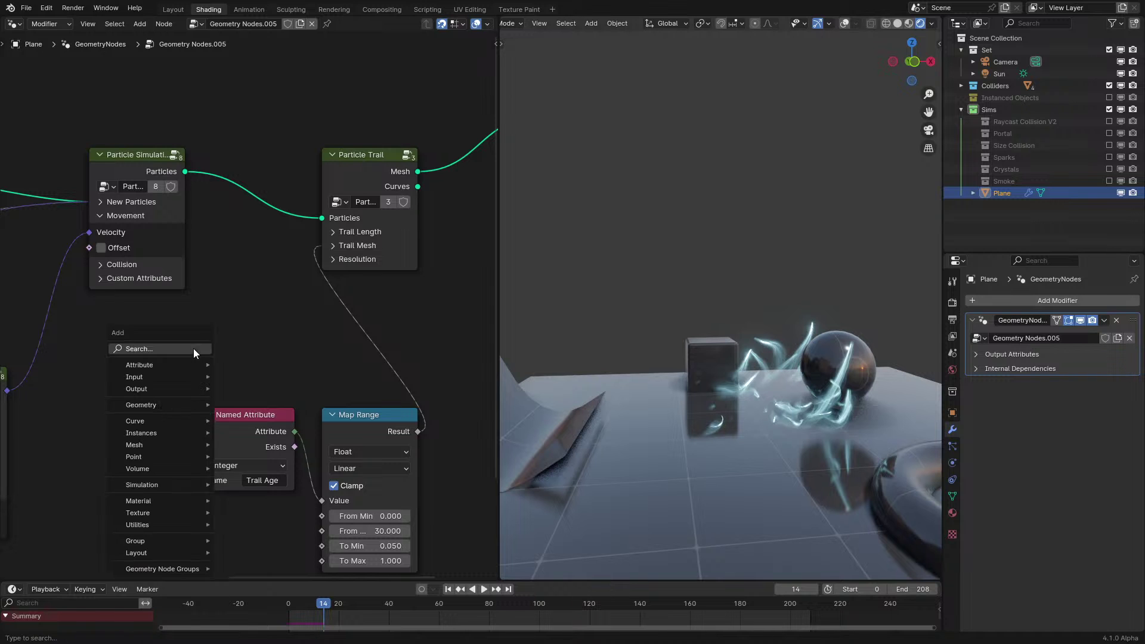
text(sort ele)
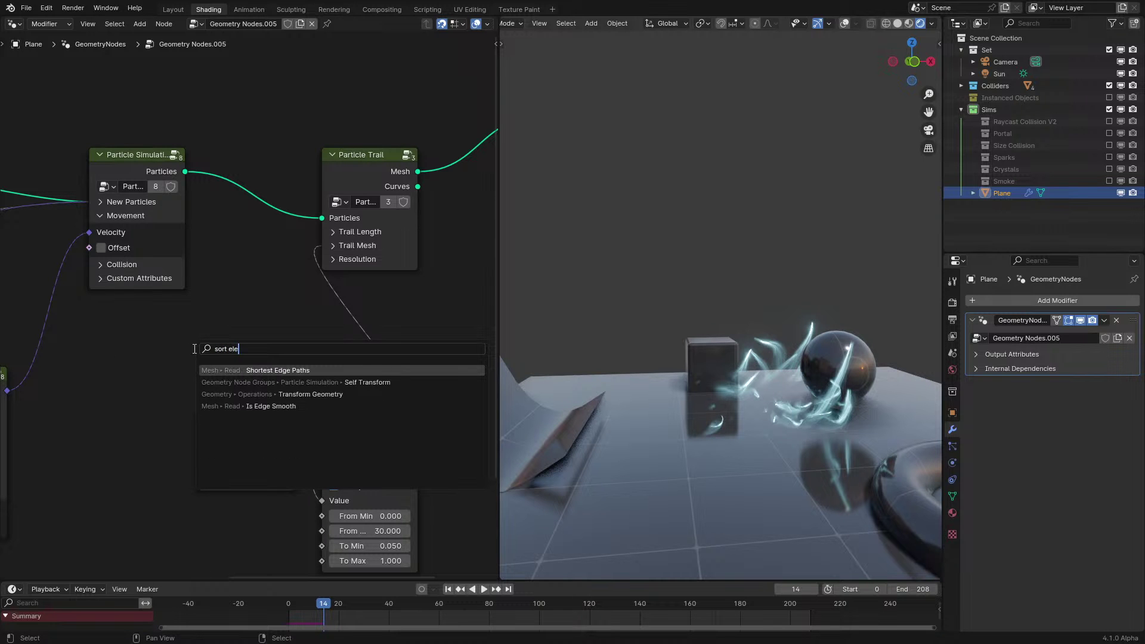
key(Escape)
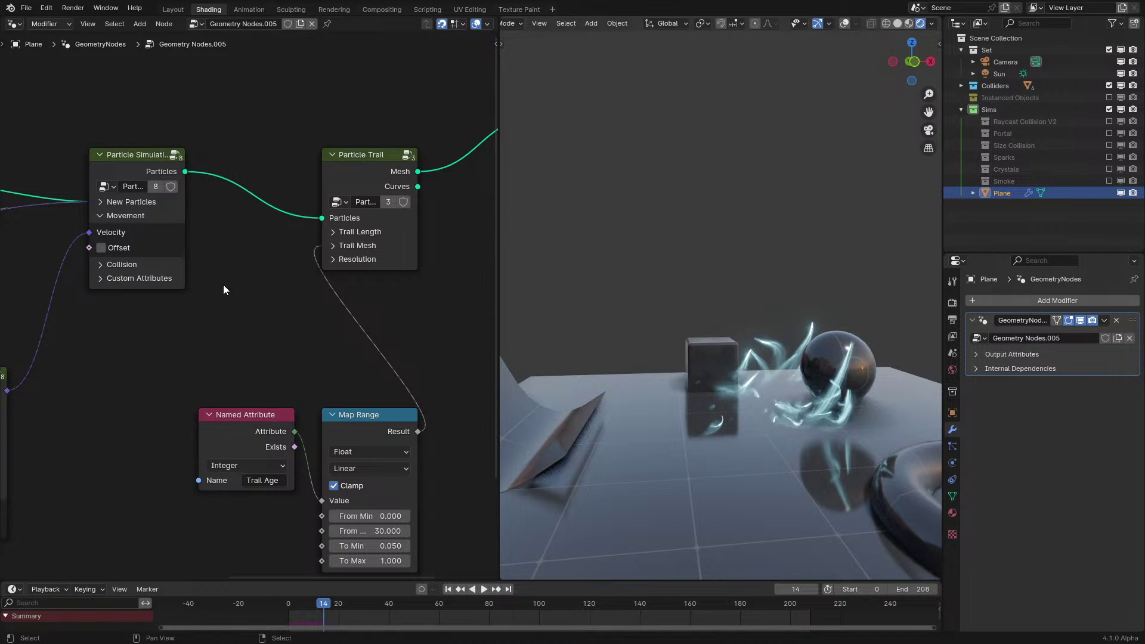
Replay the simulation, inspect the trails from the side and from above the torus, and pause the playback
key(space)
middle_drag(602, 242, 659, 253)
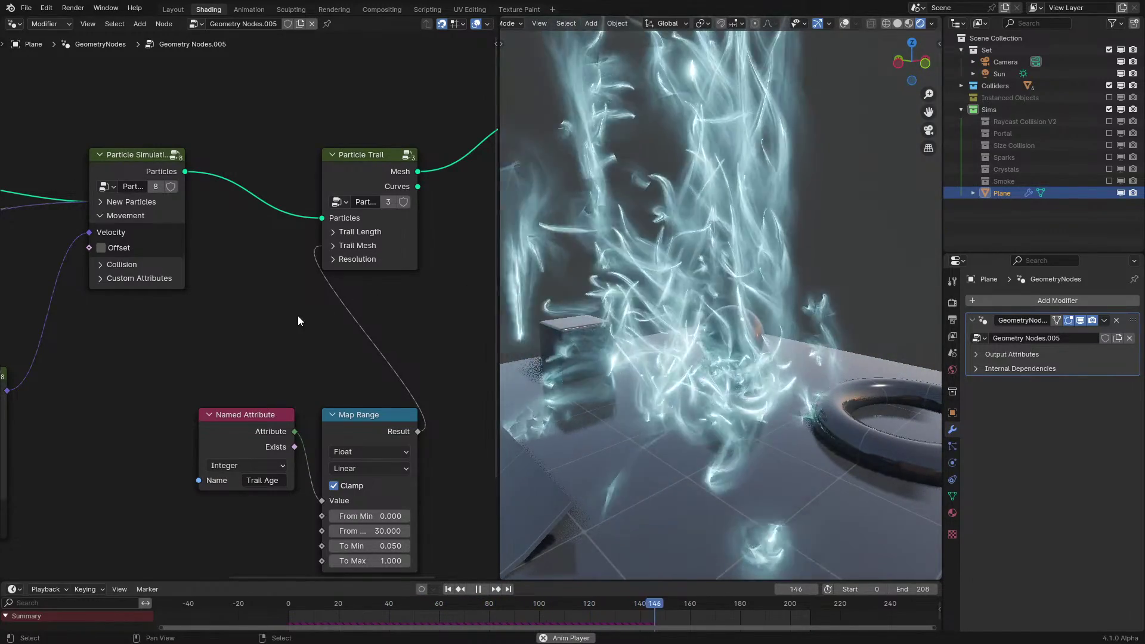
middle_drag(617, 267, 648, 307)
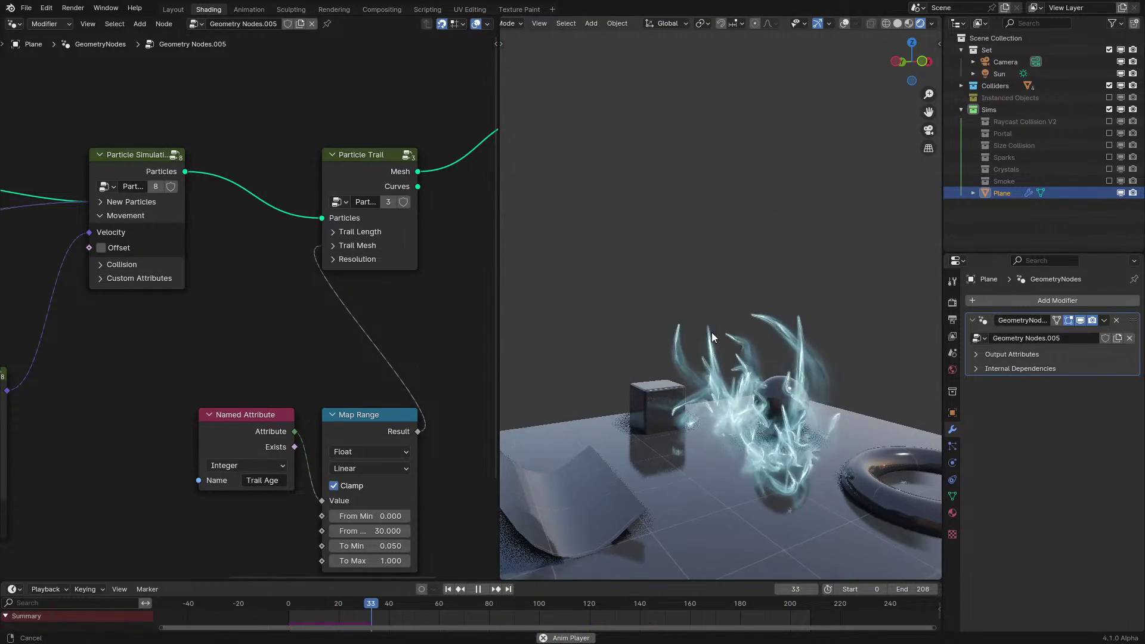
shift+middle_drag(712, 332, 736, 301)
key(space)
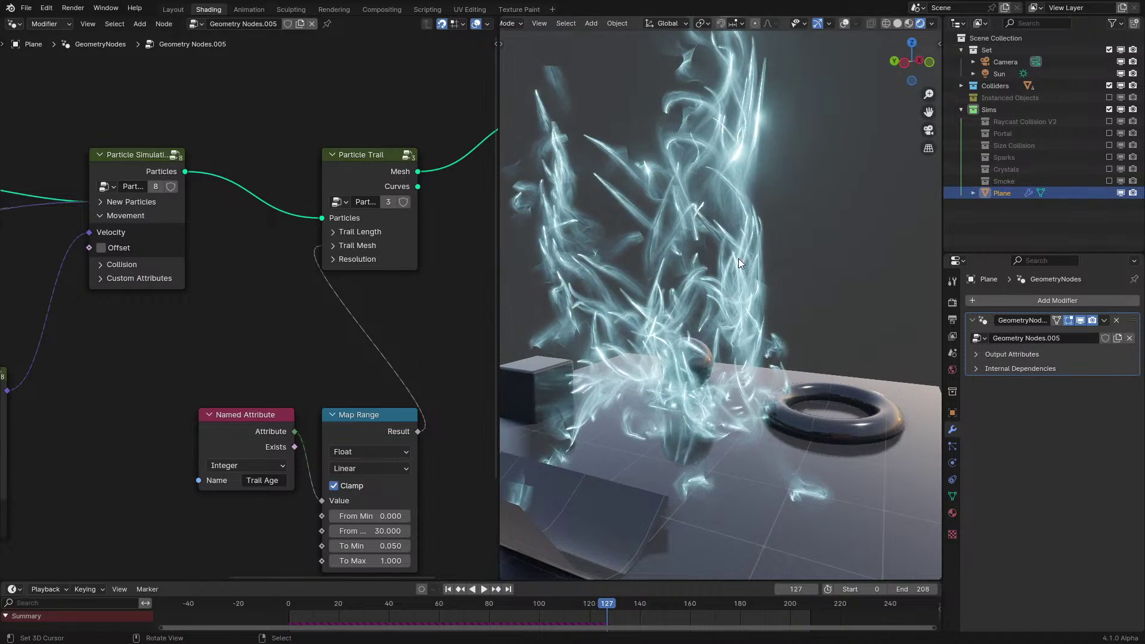
Move the trail Plane into a new collection named Sim Spirits
key(m)
click(736, 234)
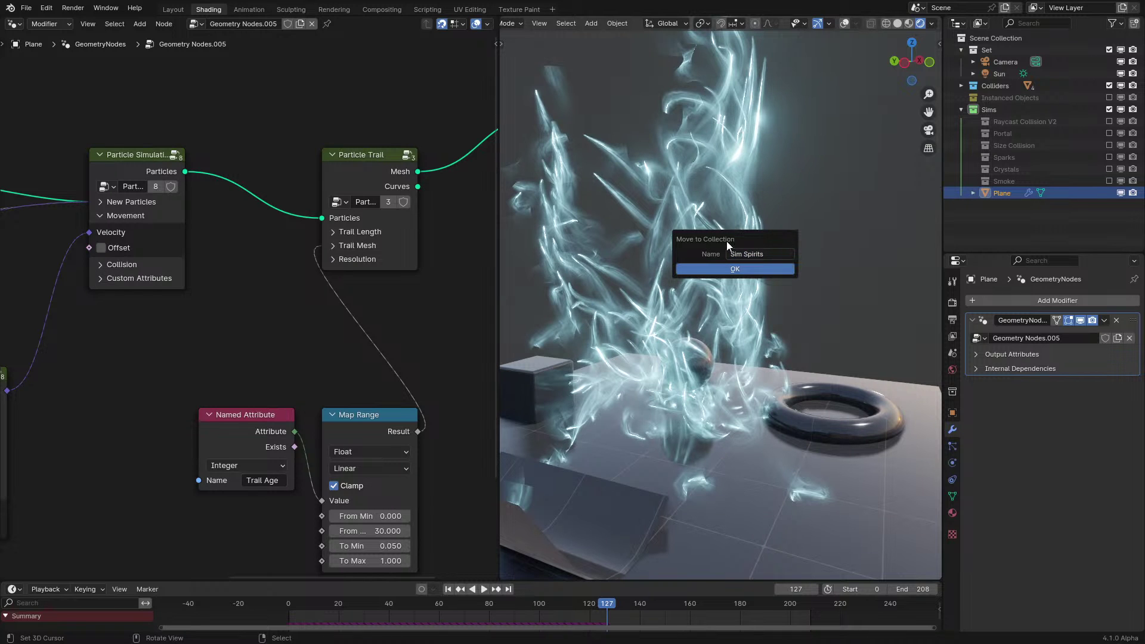
click(739, 273)
Rename the new collection to Spirits and the Plane object to Sim Spirits
double_click(1004, 190)
key(ctrl+c)
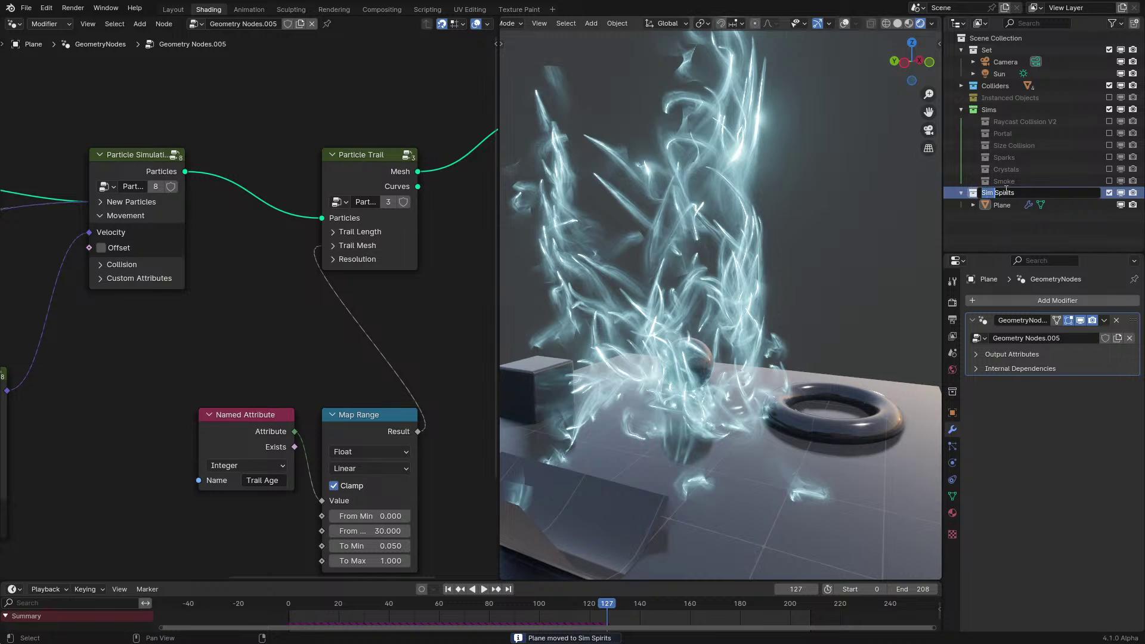
double_click(1009, 207)
key(ctrl+v)
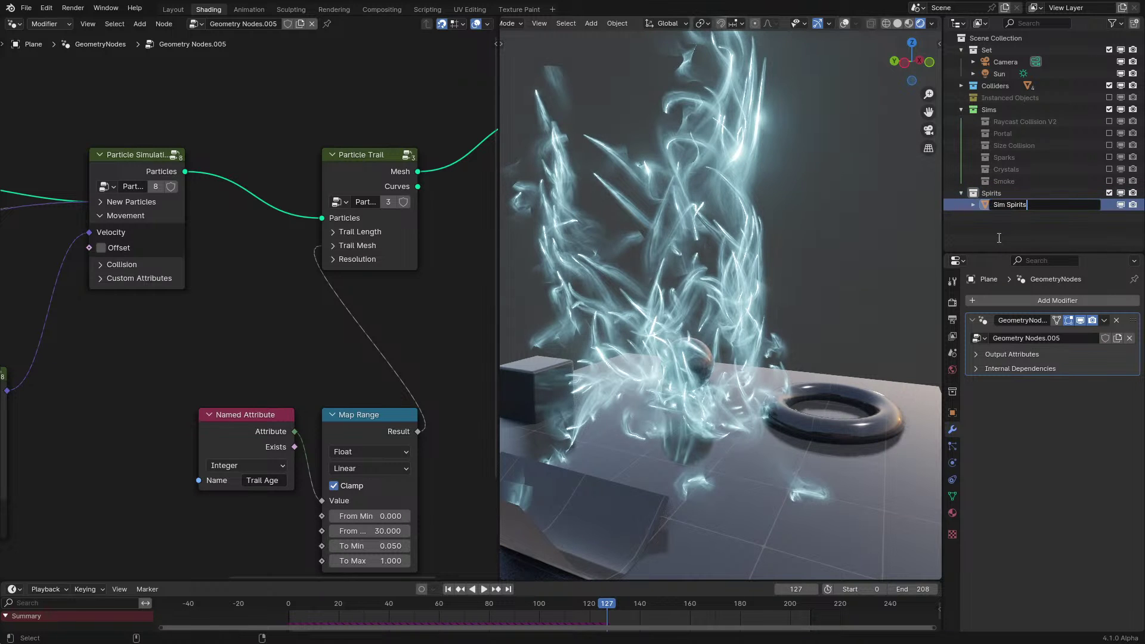
key(Return)
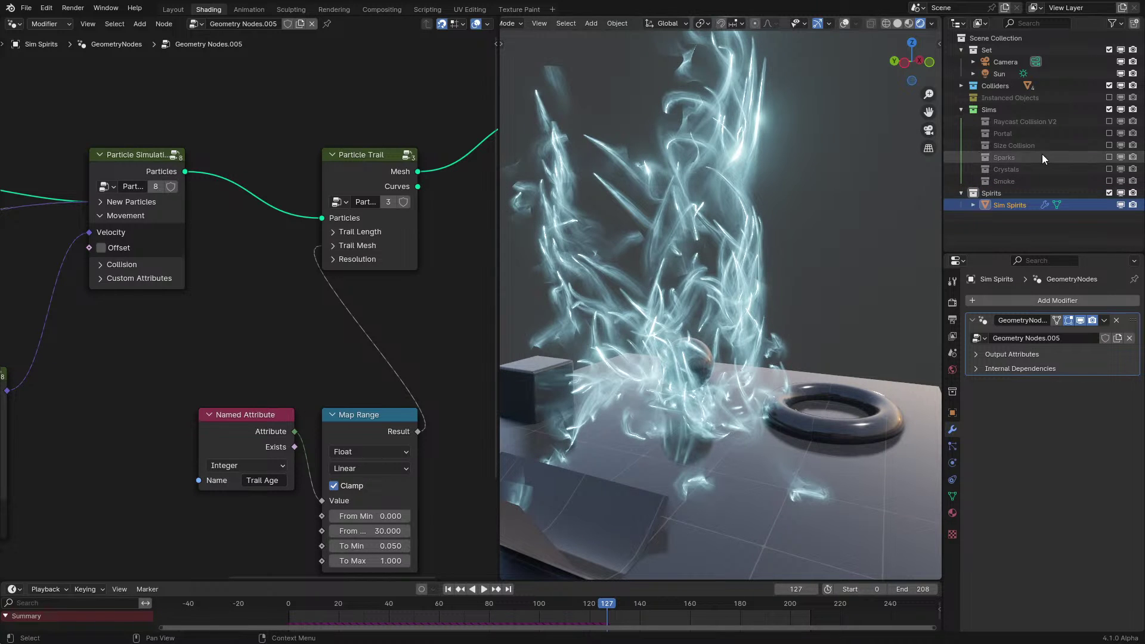
Nest the Spirits collection inside Sims and include the Smoke collection in the view layer
drag(1008, 193, 1015, 184)
click(1006, 180)
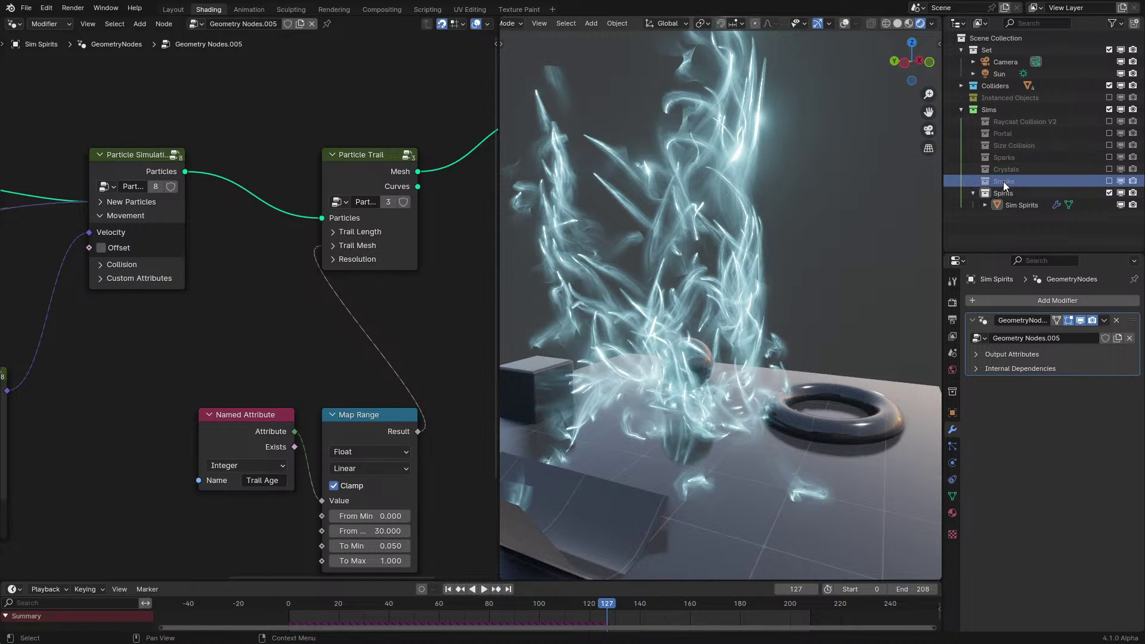
click(1110, 180)
Check the Sim Smoke node group's name, rename the Sim Spirits object's node group to Sim Spirits, and exclude the Smoke collection again
click(1014, 193)
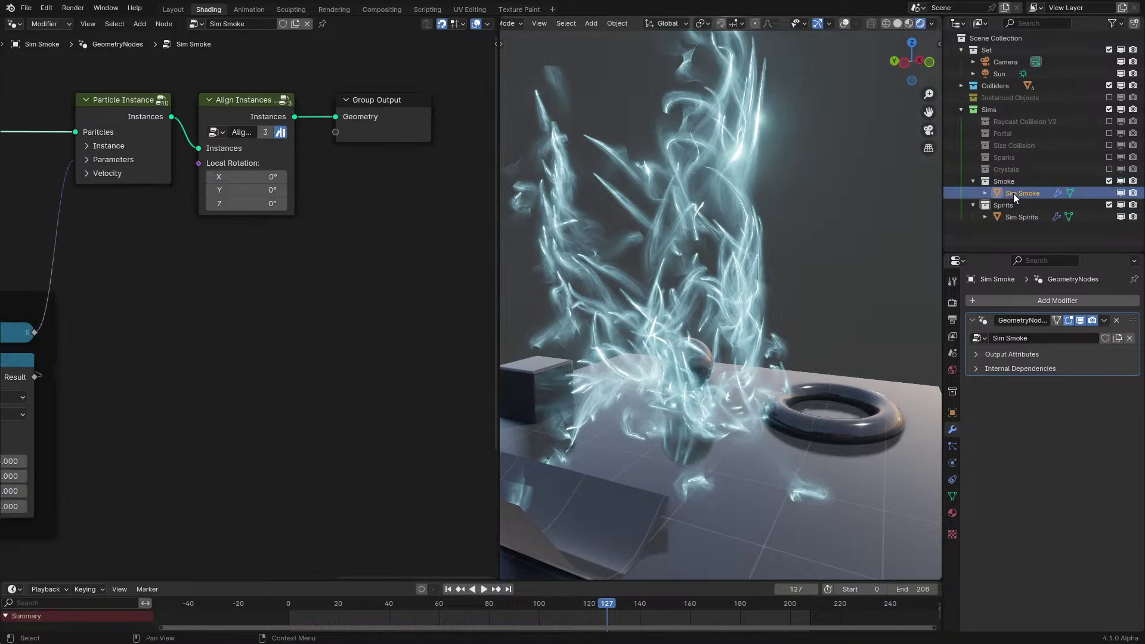
click(1014, 219)
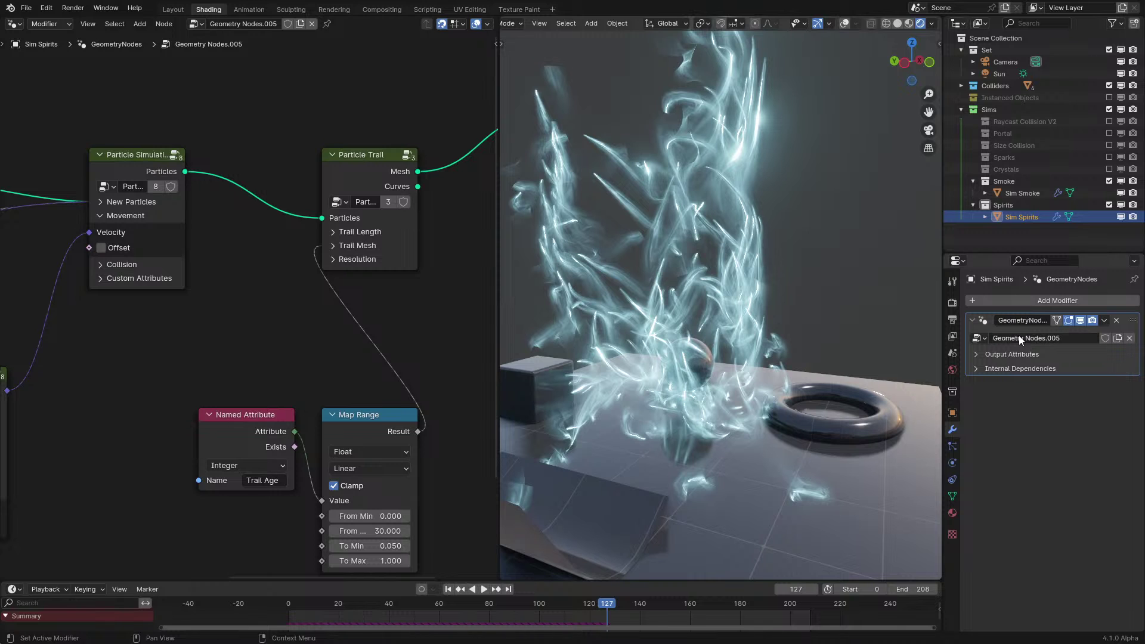
key(ctrl+v)
click(1109, 181)
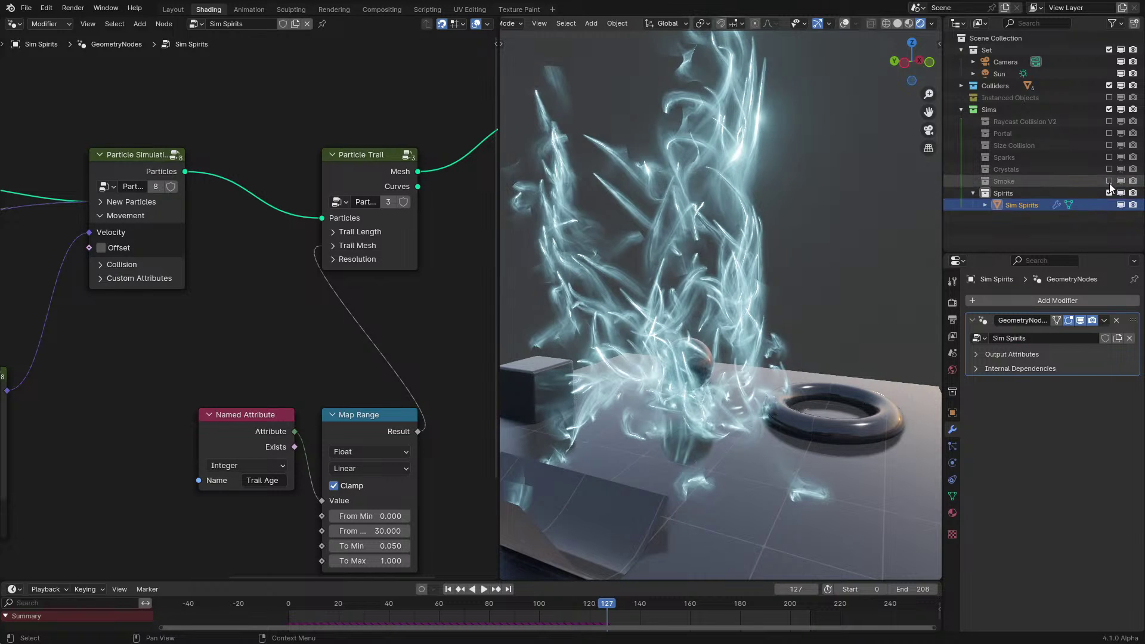
Exclude and re-include the Spirits collection, reselect the Sim Spirits object and replay the simulation
click(1109, 193)
click(1111, 192)
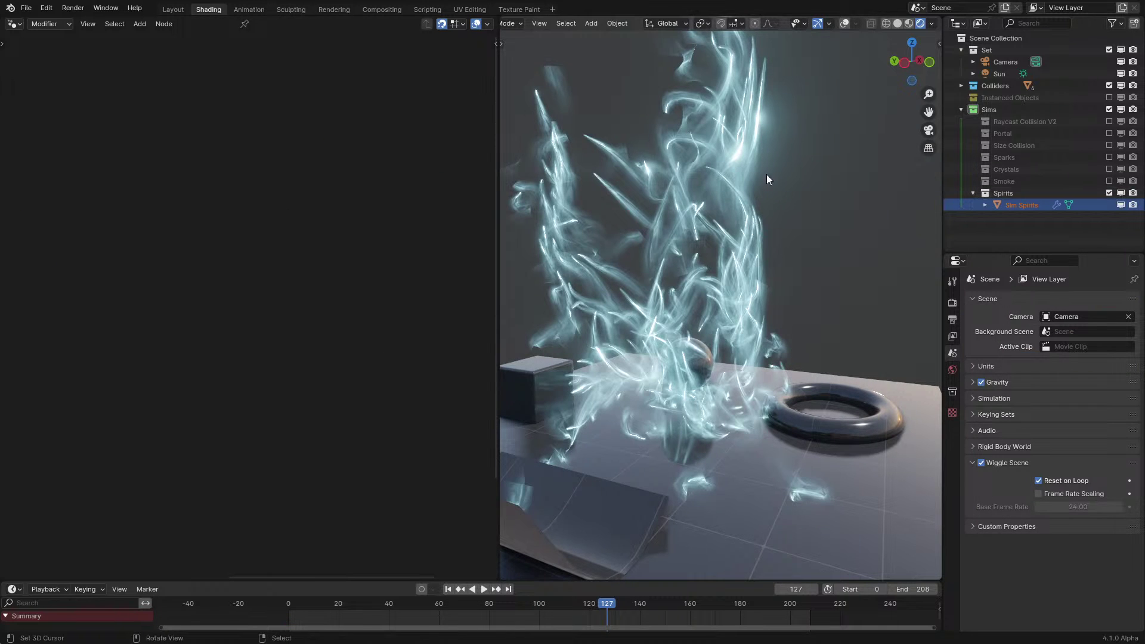
right_click(719, 163)
scroll(721, 161, down, 3)
key(space)
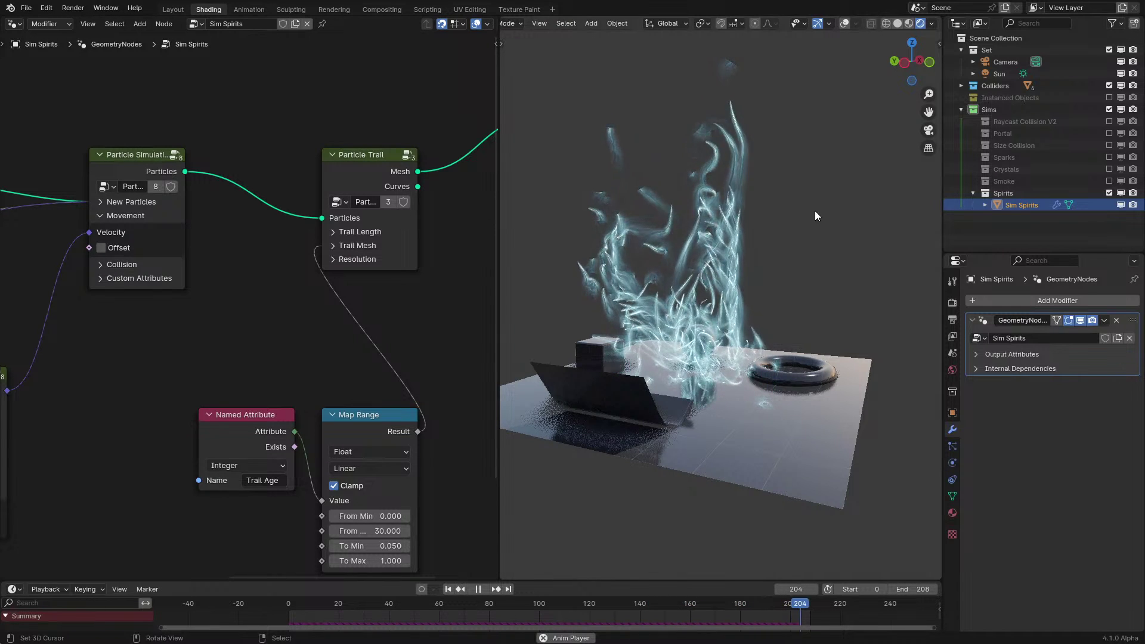
scroll(778, 206, up, 3)
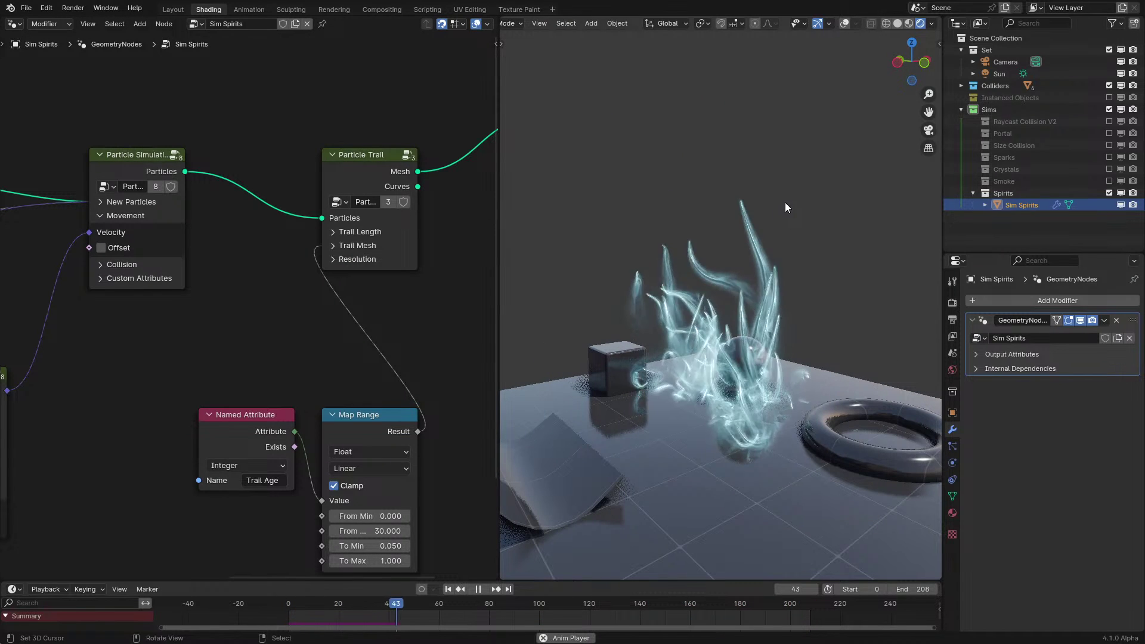
Pause the playback, save the Blender file, and resume playing the simulation
key(space)
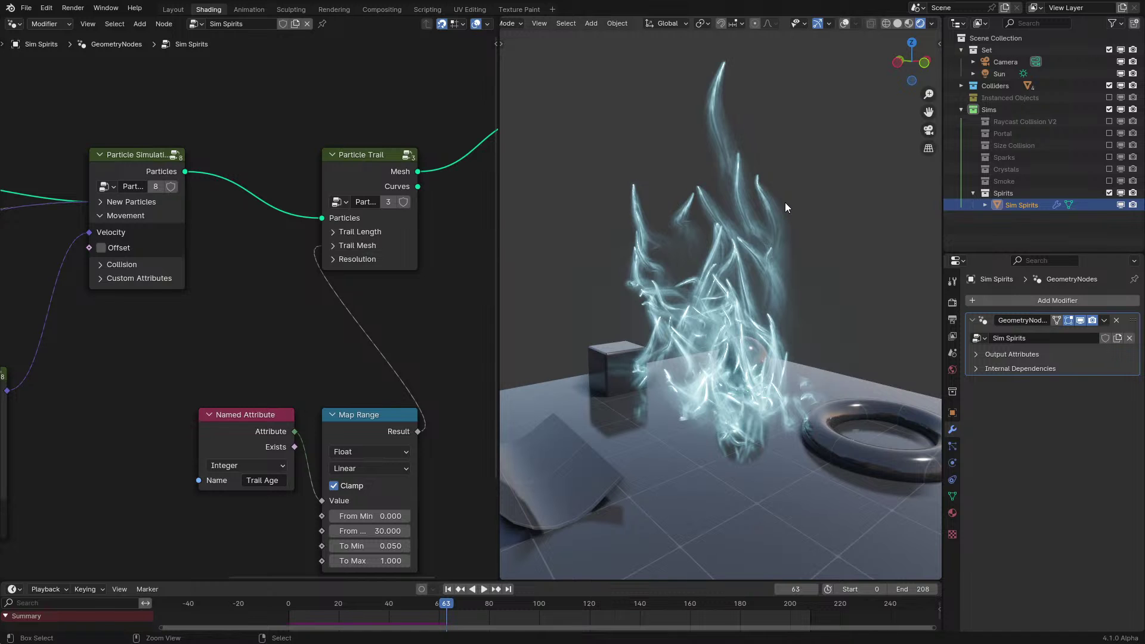
key(ctrl+s)
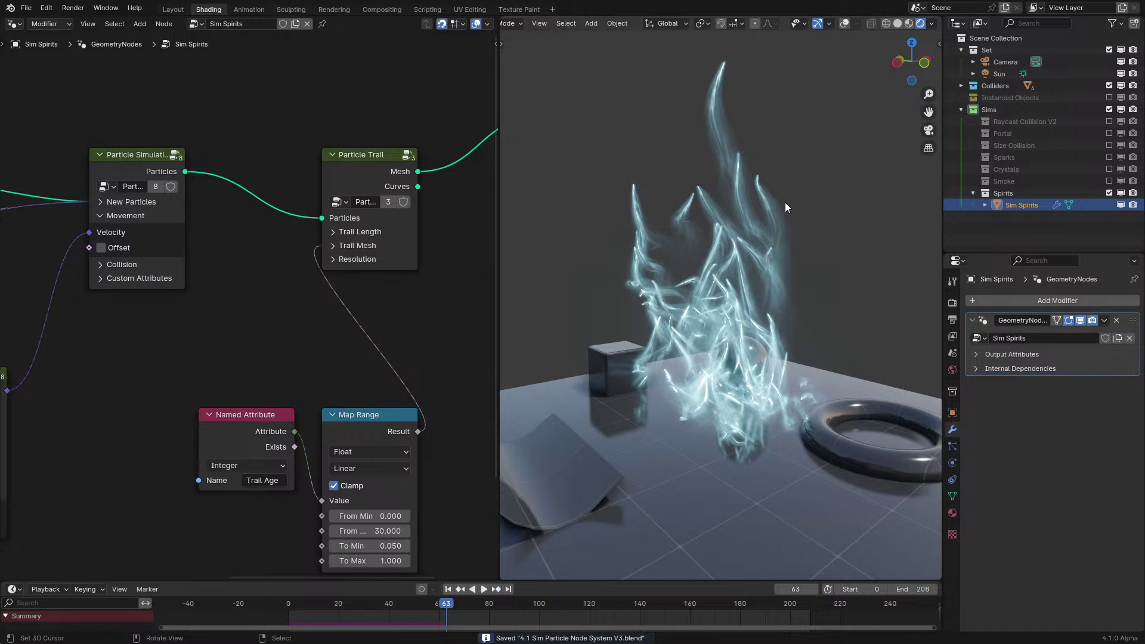
key(space)
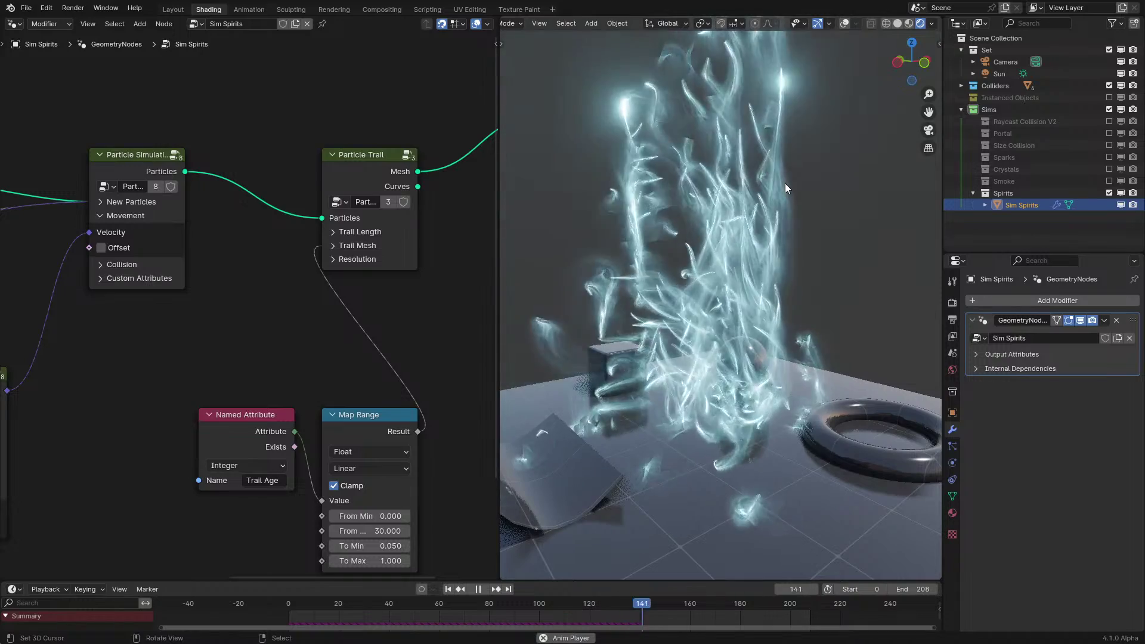
Pause the playback, show the viewport overlays, and reset the Sim Spirits object's location before raising it vertically along Z
middle_drag(757, 191, 838, 241)
key(space)
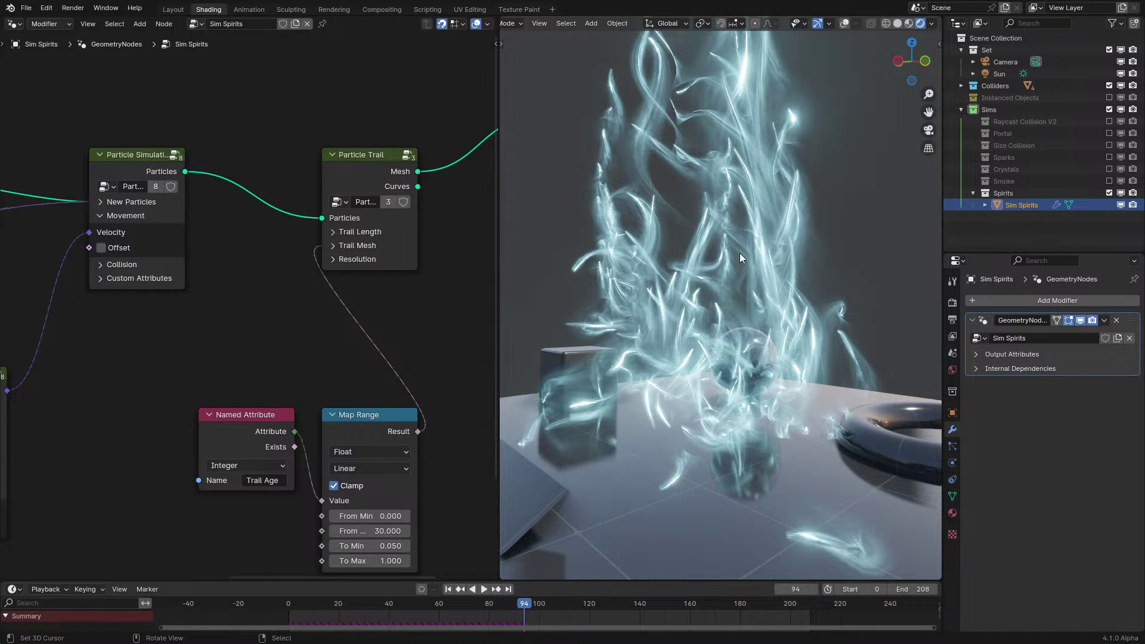
click(845, 22)
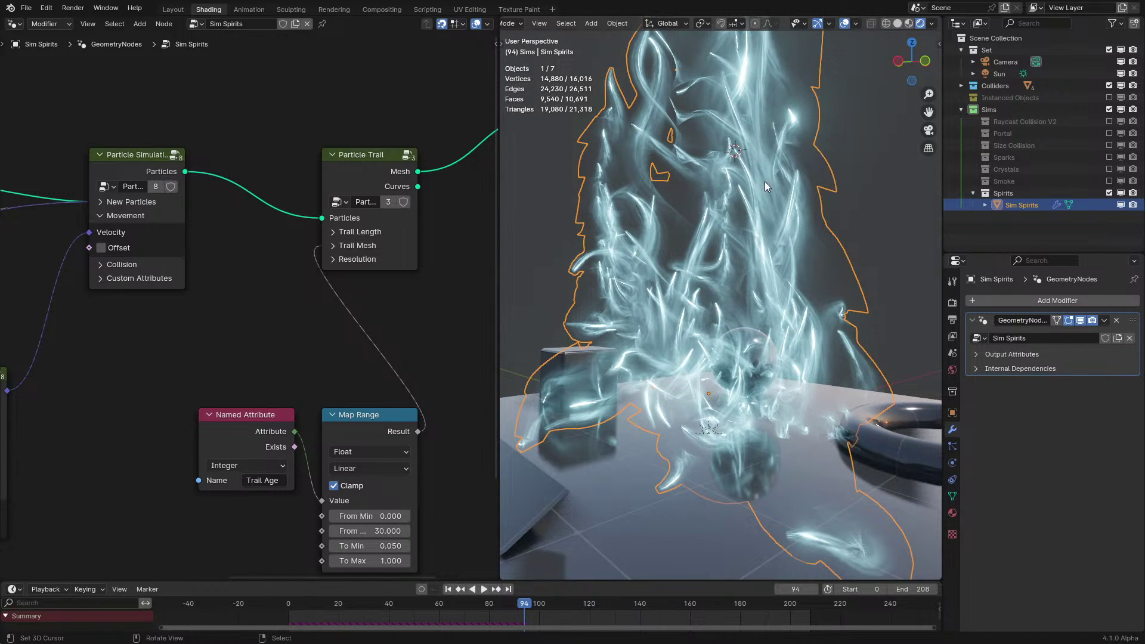
key(alt+g)
key(g)
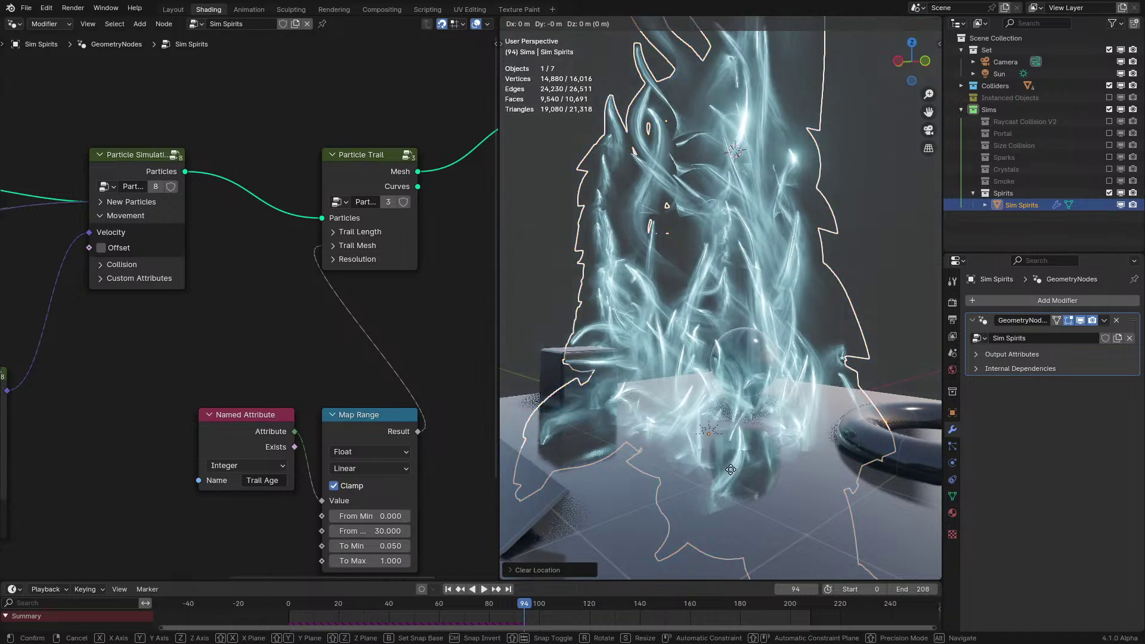
key(z)
click(709, 388)
Replay the simulation from near its start with the object deselected and the whole trail in sight, and pause it
click(253, 614)
key(space)
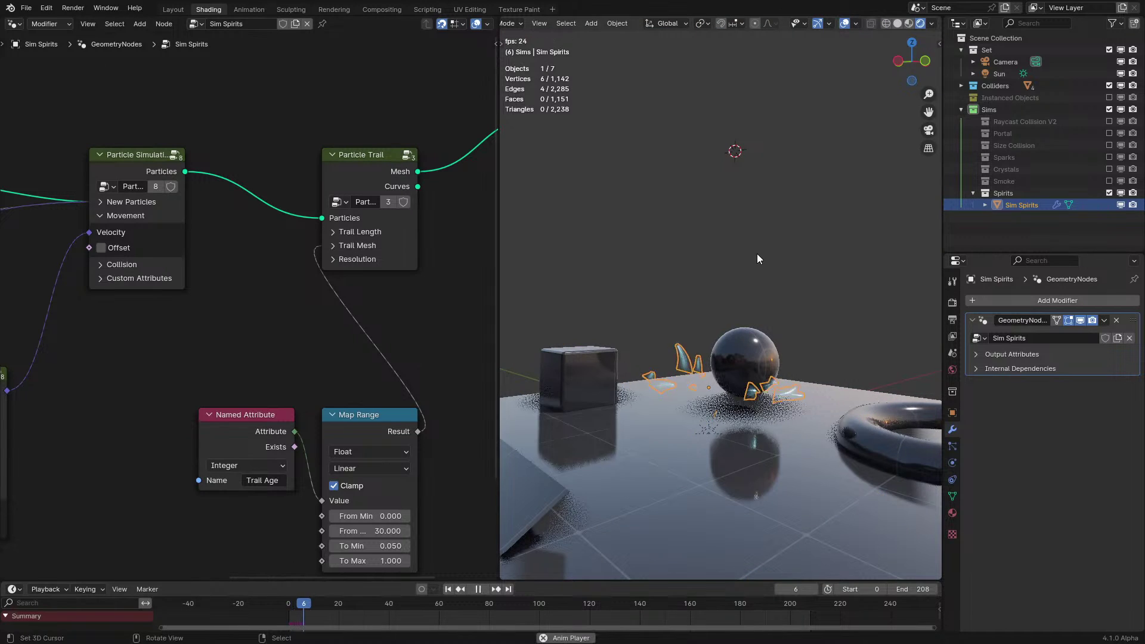
scroll(790, 242, down, 3)
key(alt+a)
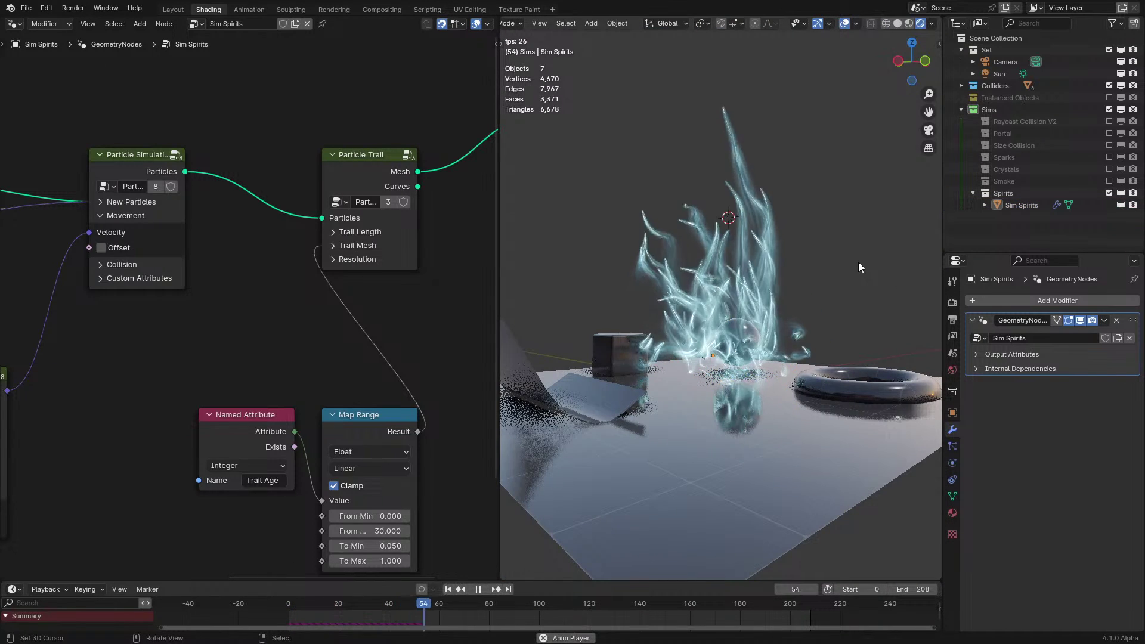
key(space)
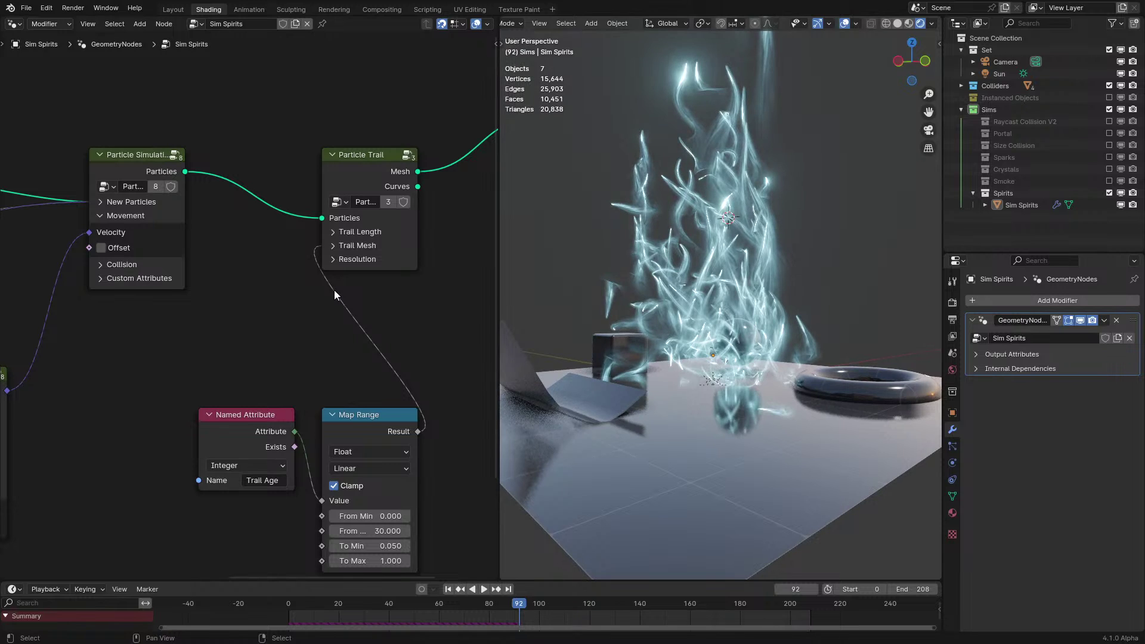
Add a Self Transform node between Particle Trail's Mesh output and the Group Output
key(shift+a)
text(tra)
click(389, 323)
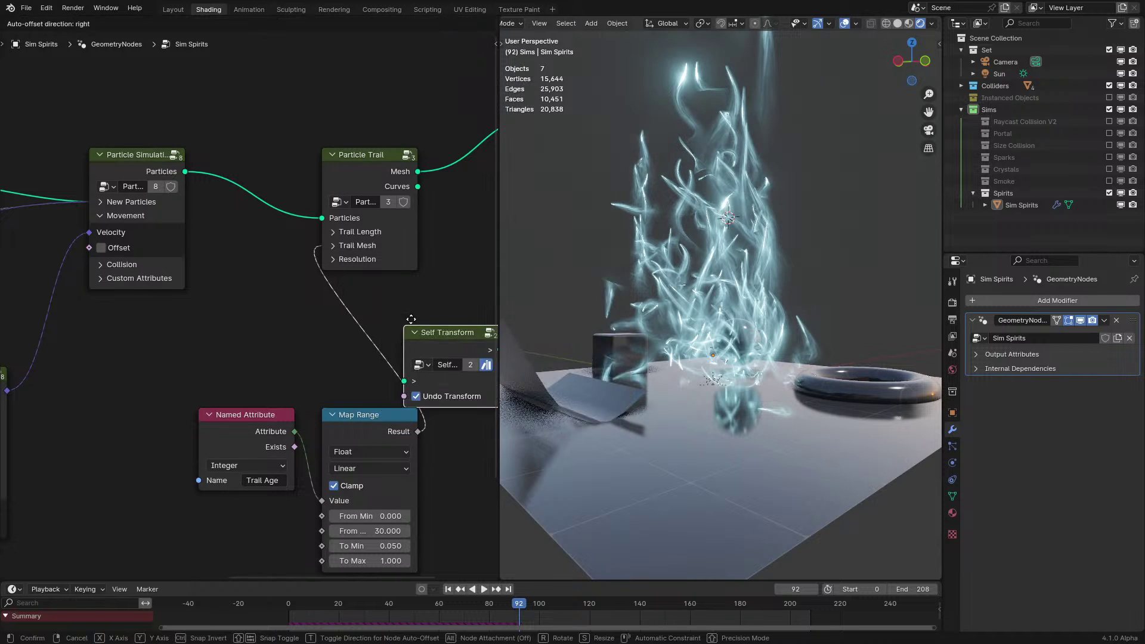
click(385, 241)
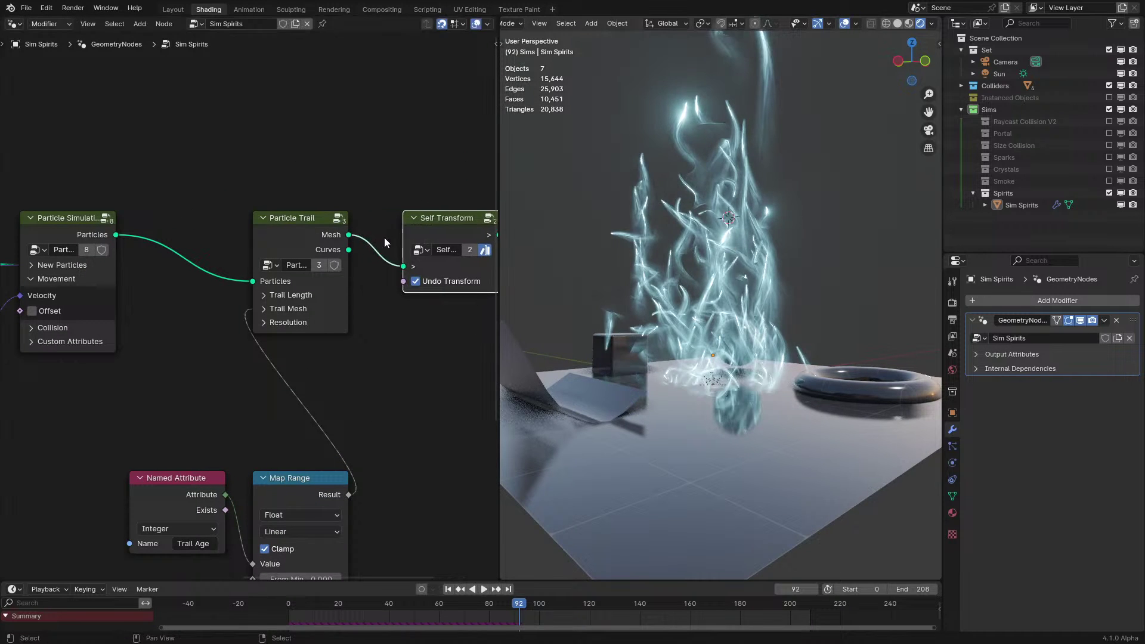
Play the simulation and try rotating the Sim Spirits object while it runs, cancelling each rotation
key(space)
click(692, 333)
key(r)
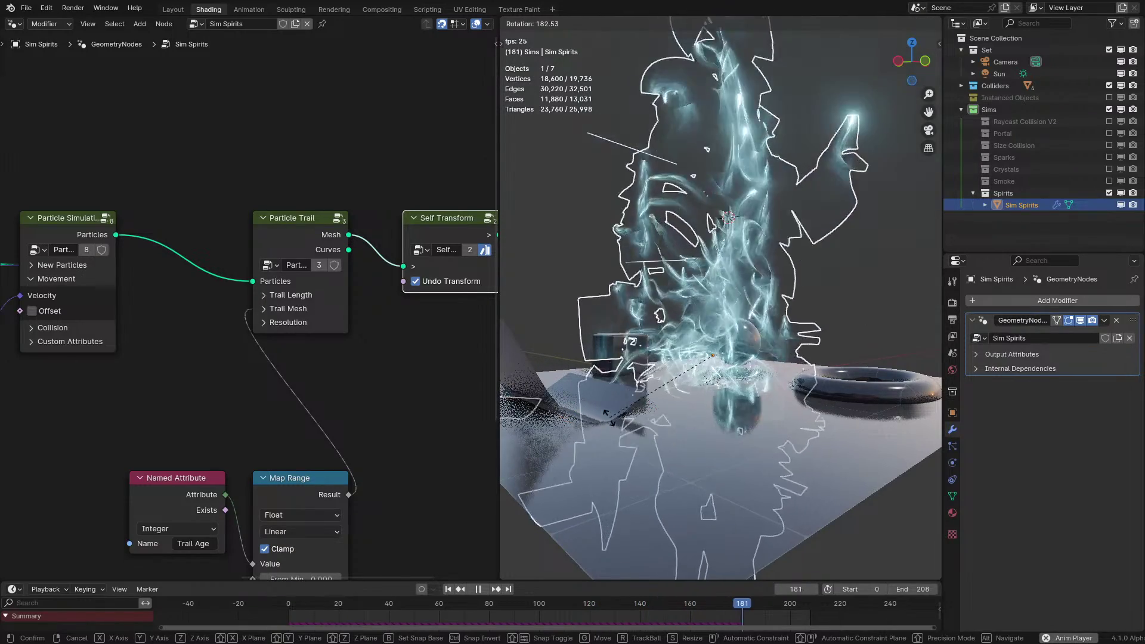
right_click(508, 382)
scroll(358, 312, down, 3)
middle_drag(358, 312, 325, 355)
key(space)
key(space)
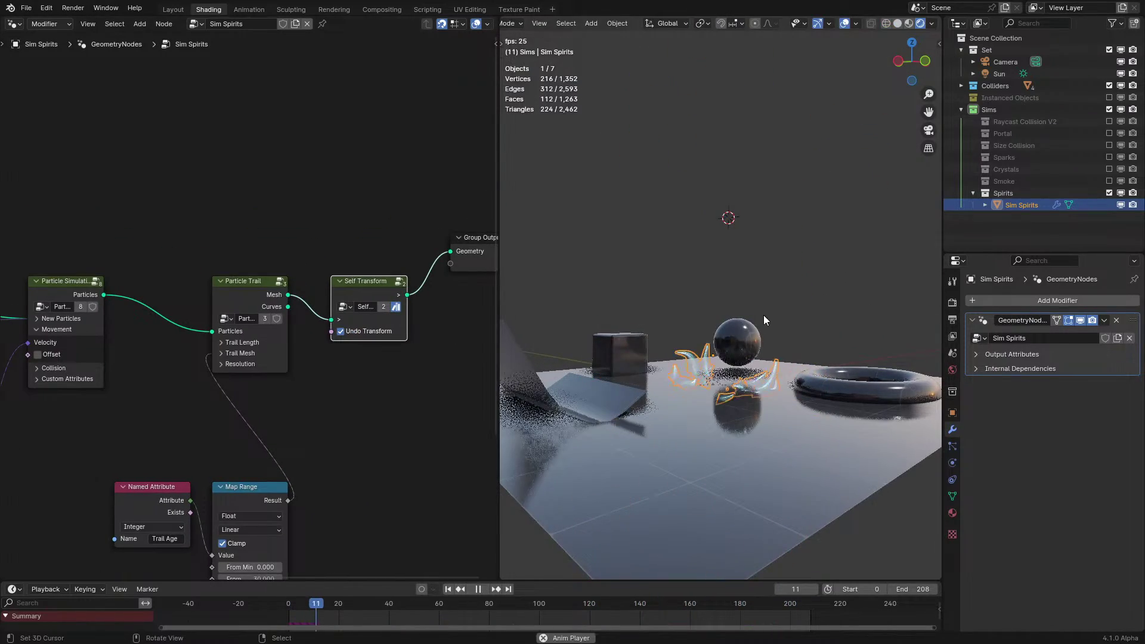
key(r)
key(r)
right_click(652, 242)
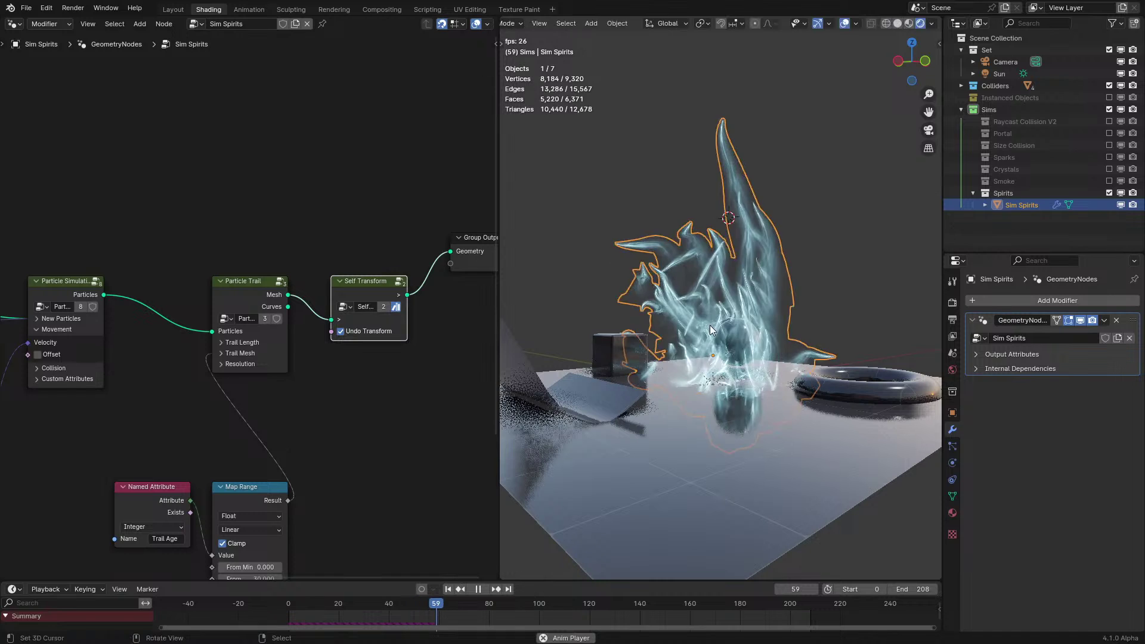
Duplicate Self Transform between Particle Simulation and Particle Trail, and replace the one after the trail with a direct Mesh link to Group Output
key(space)
key(shift+d)
click(160, 296)
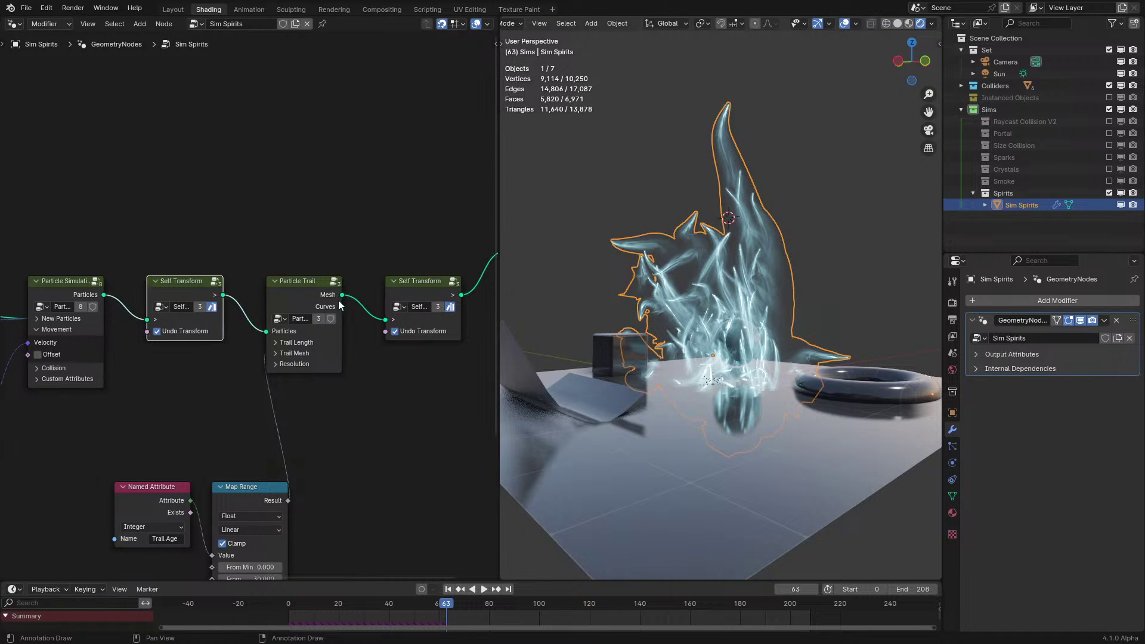
drag(340, 295, 448, 253)
click(353, 289)
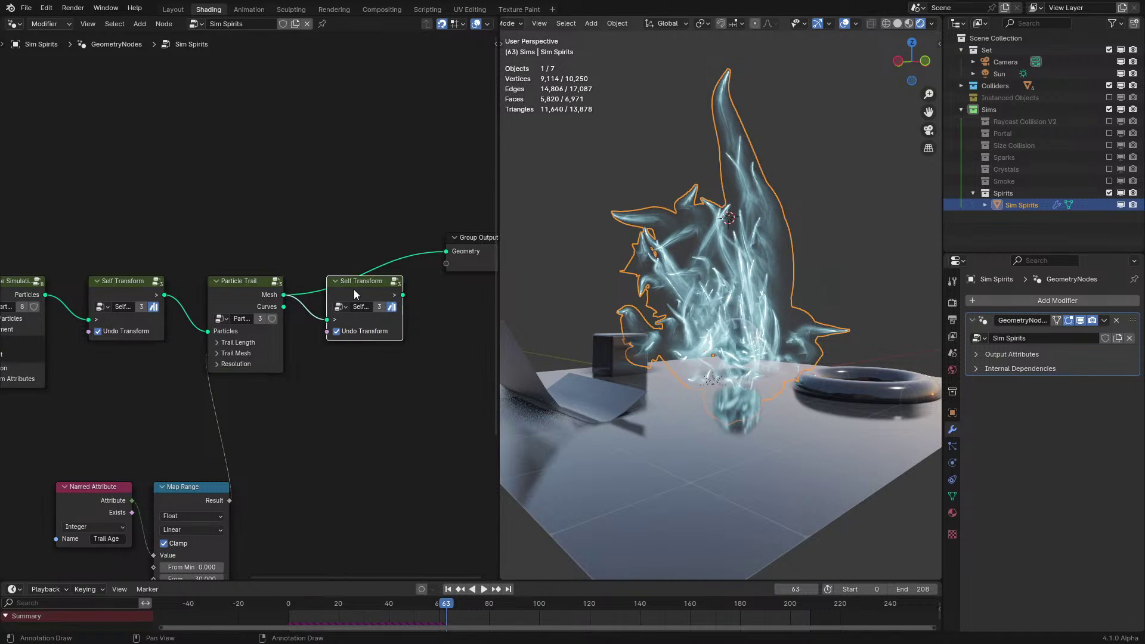
key(x)
Try a trackball rotation of the Sim Spirits object during playback with Self Transform ahead of the trail, cancel it and pause
key(space)
key(r)
key(r)
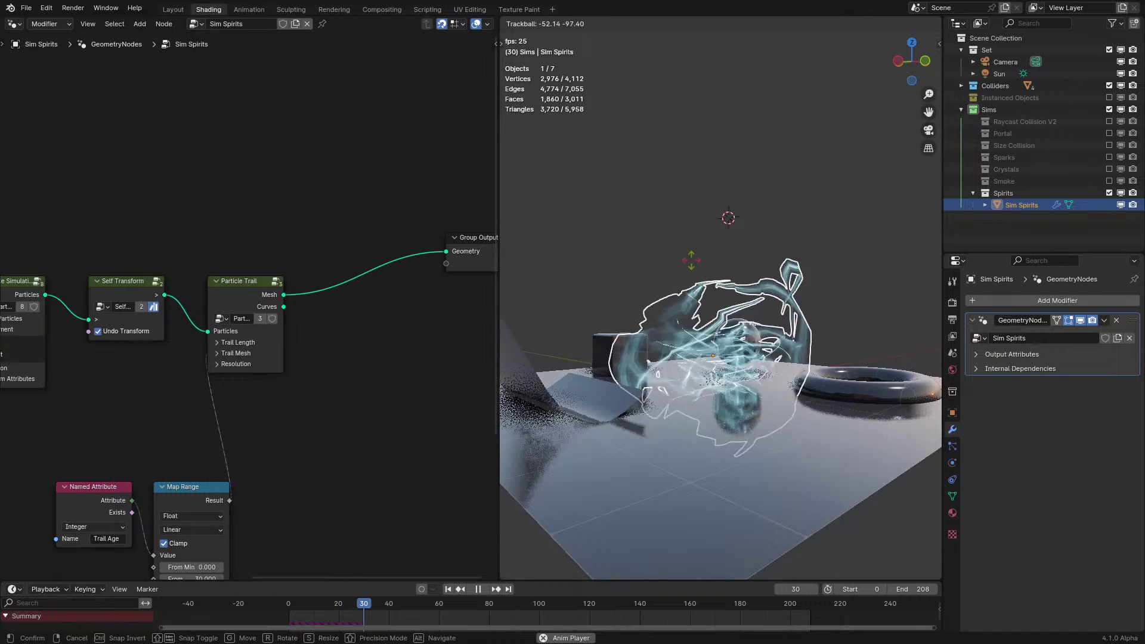
right_click(691, 261)
key(space)
Link Particles directly to Particle Trail, duplicate Self Transform after the trail's Mesh output, and delete the original Self Transform
drag(45, 296, 201, 333)
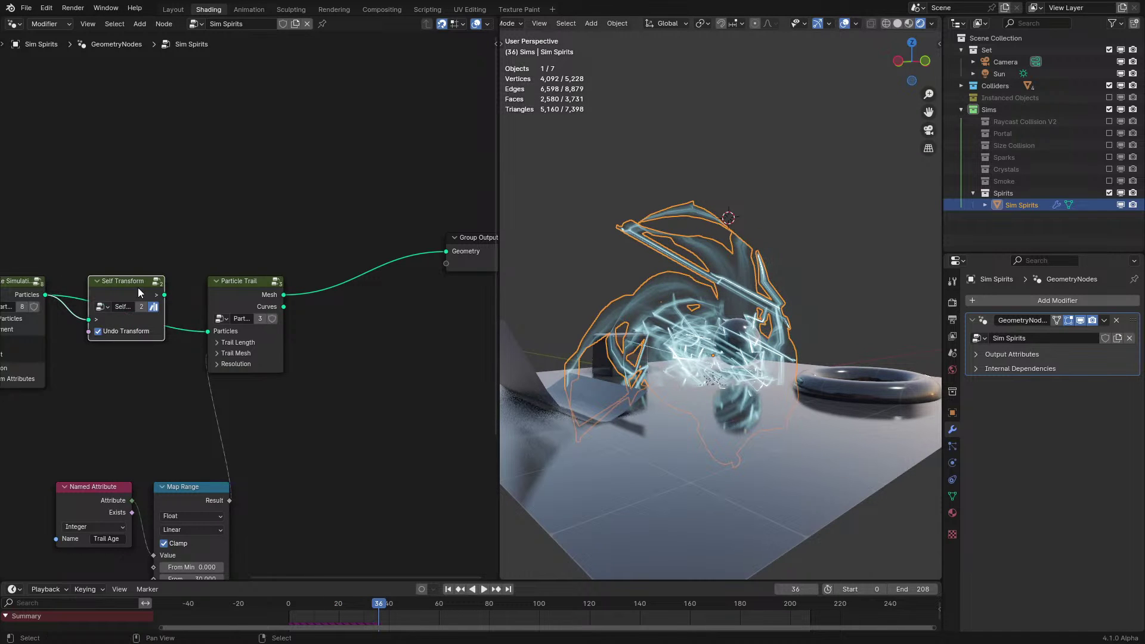
key(shift+d)
click(376, 288)
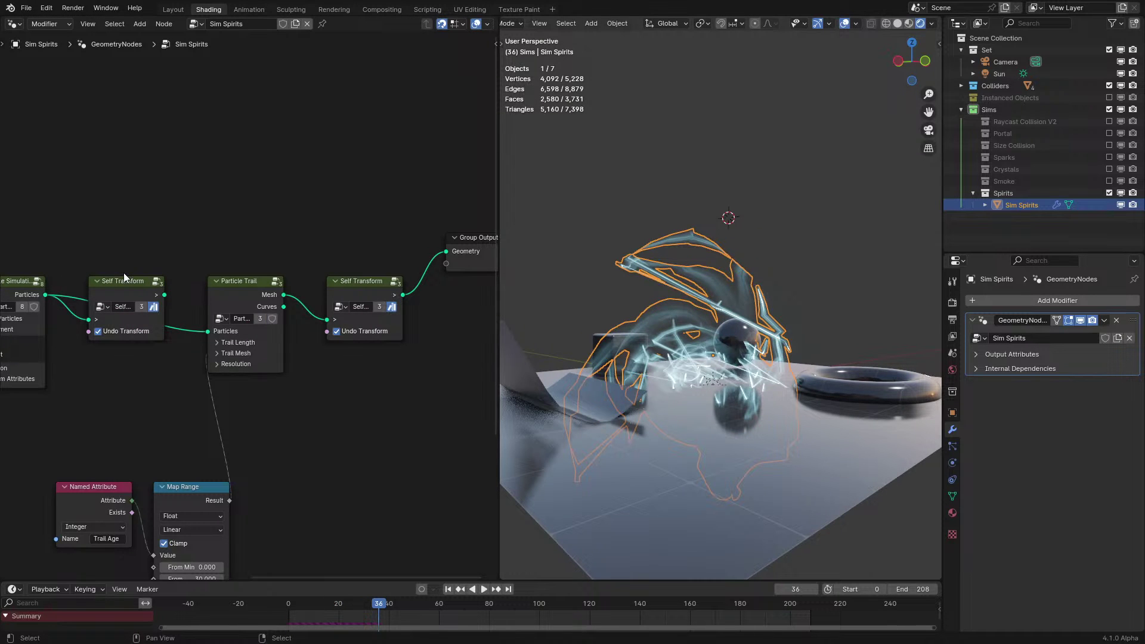
click(112, 299)
key(ctrl+x)
Replay the simulation, hide the viewport overlays, and try a trackball rotation of the Sim Spirits object before cancelling it
key(space)
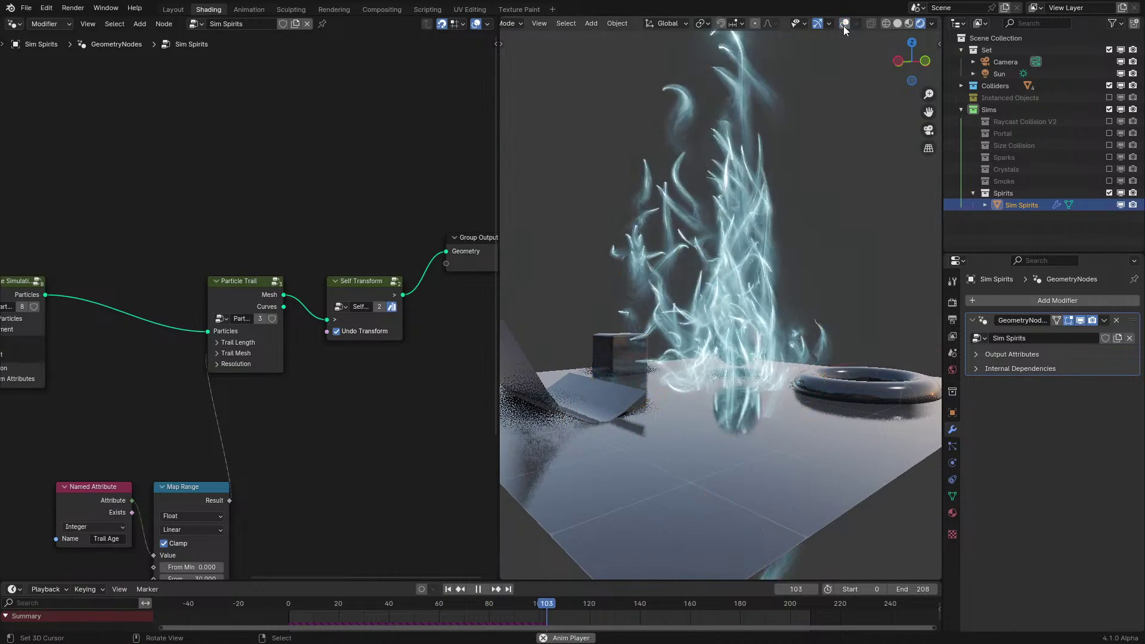
click(845, 23)
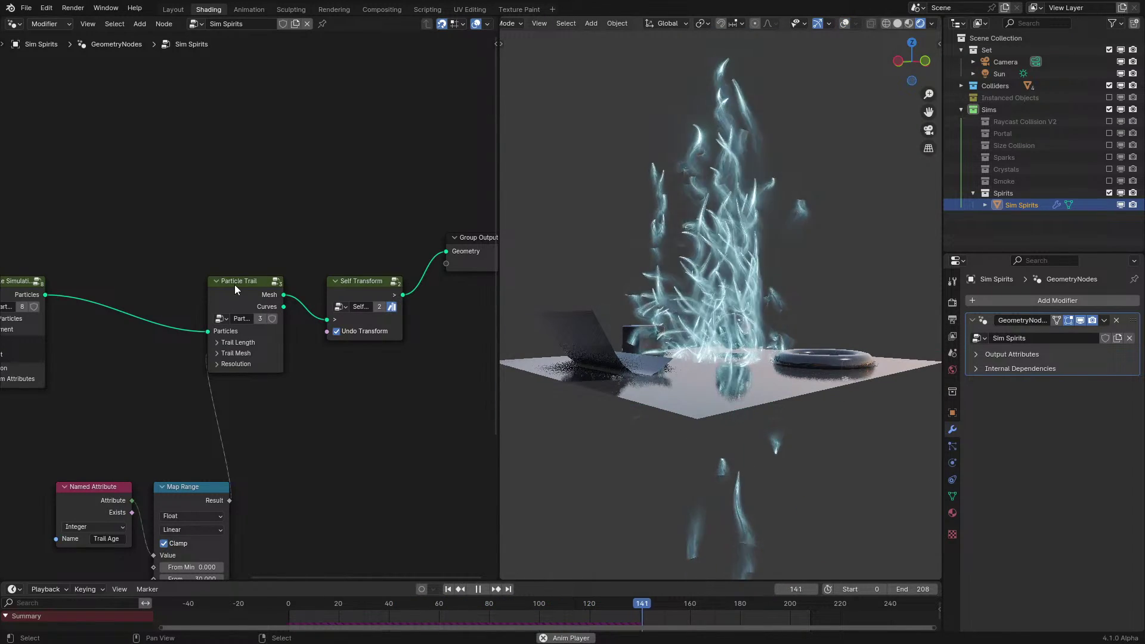
key(r)
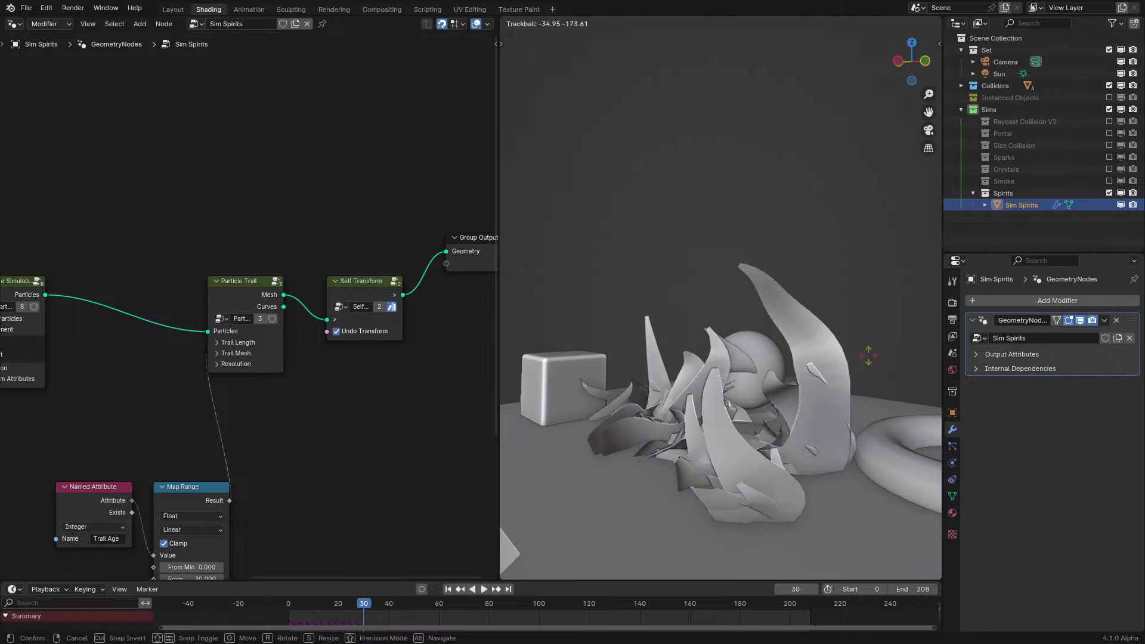
right_click(882, 396)
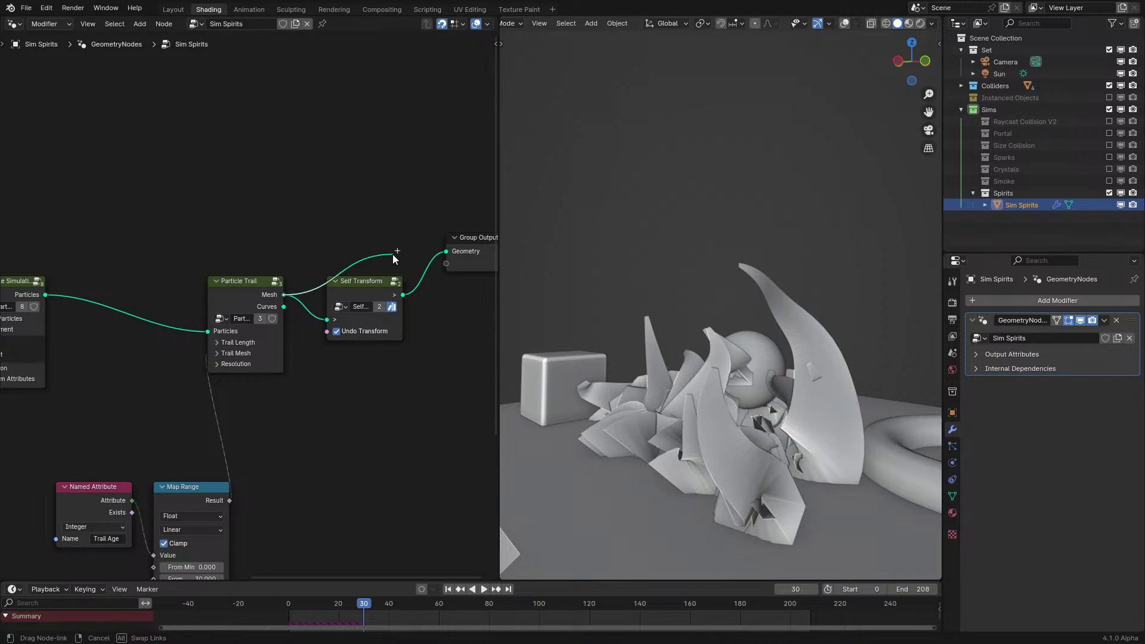
Link Particle Trail's Mesh directly to Group Output without Self Transform, and replay the simulation in rendered shading before pausing
drag(393, 257, 442, 254)
key(space)
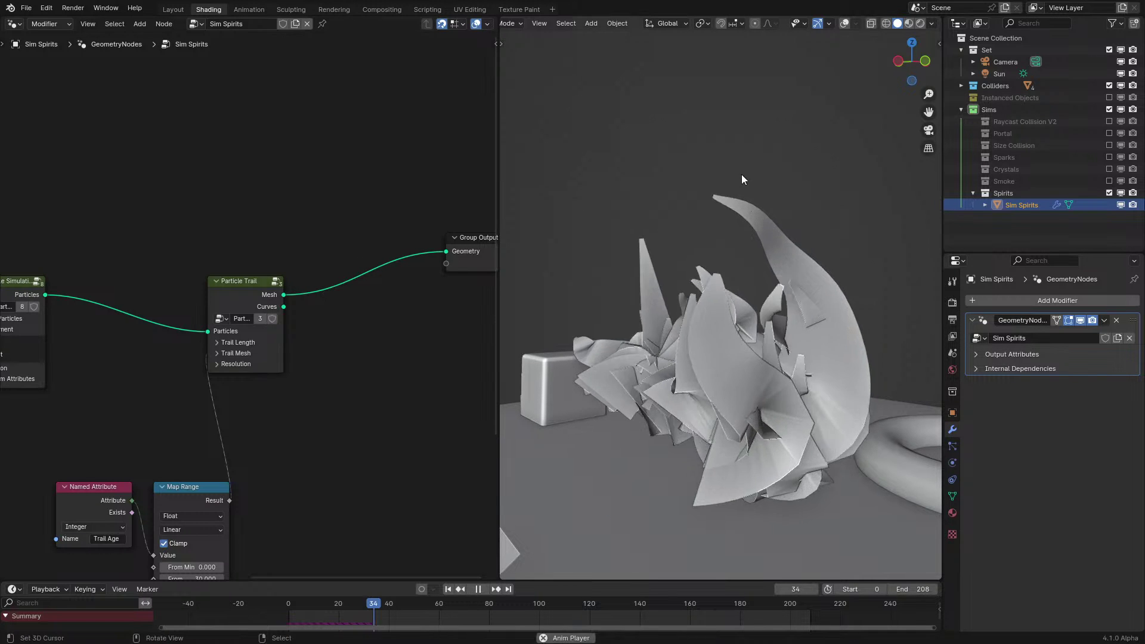
key(z)
key(space)
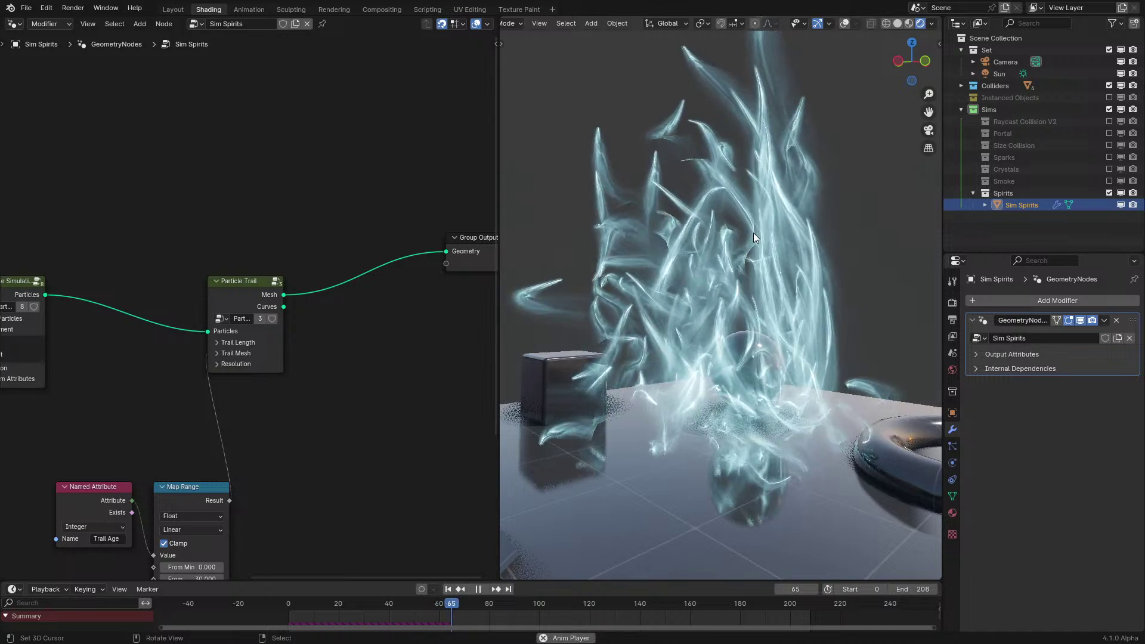
middle_drag(754, 232, 757, 204)
key(space)
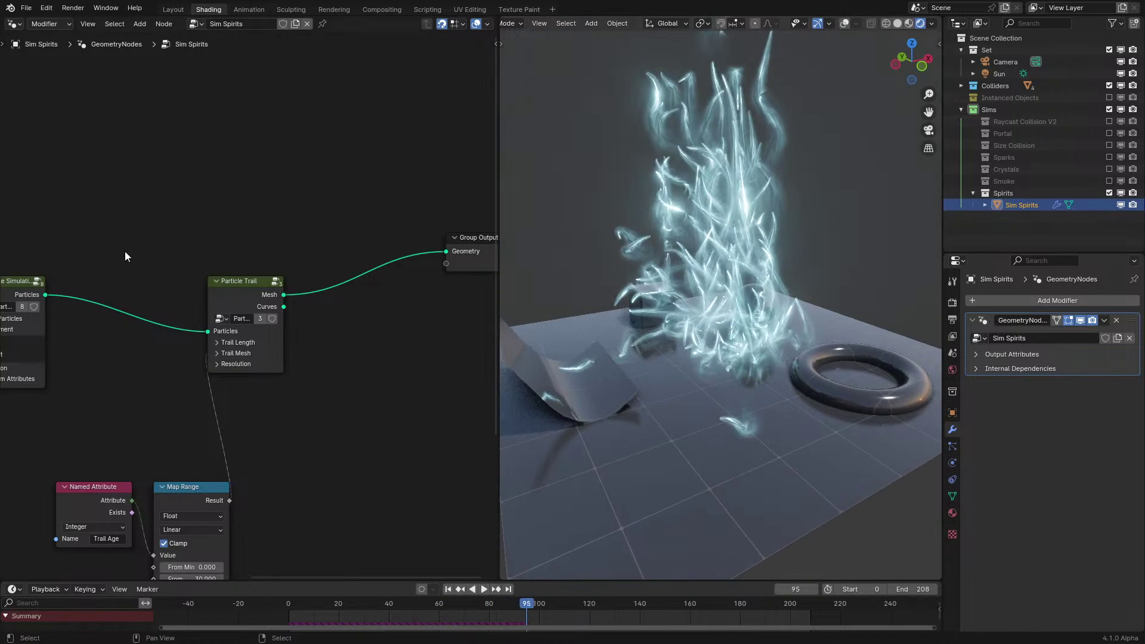
Check the Sim Spirits node group's interface sockets and properties, and hide them again
key(n)
key(n)
key(n)
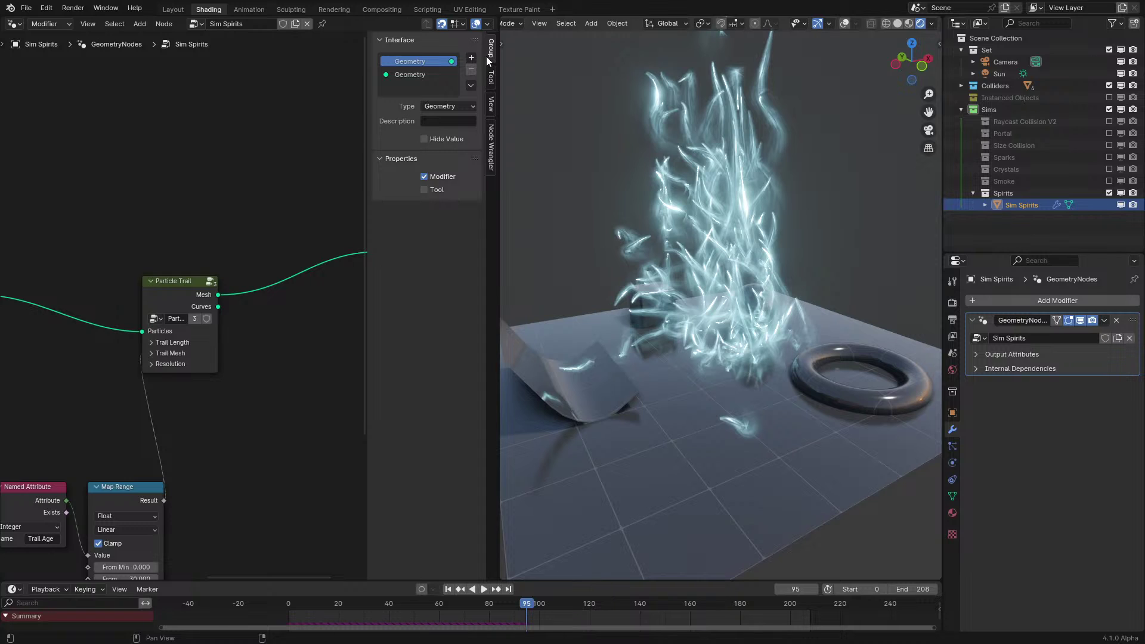
key(n)
Play the simulation and examine the glowing trails up close from several angles, and pause it
key(space)
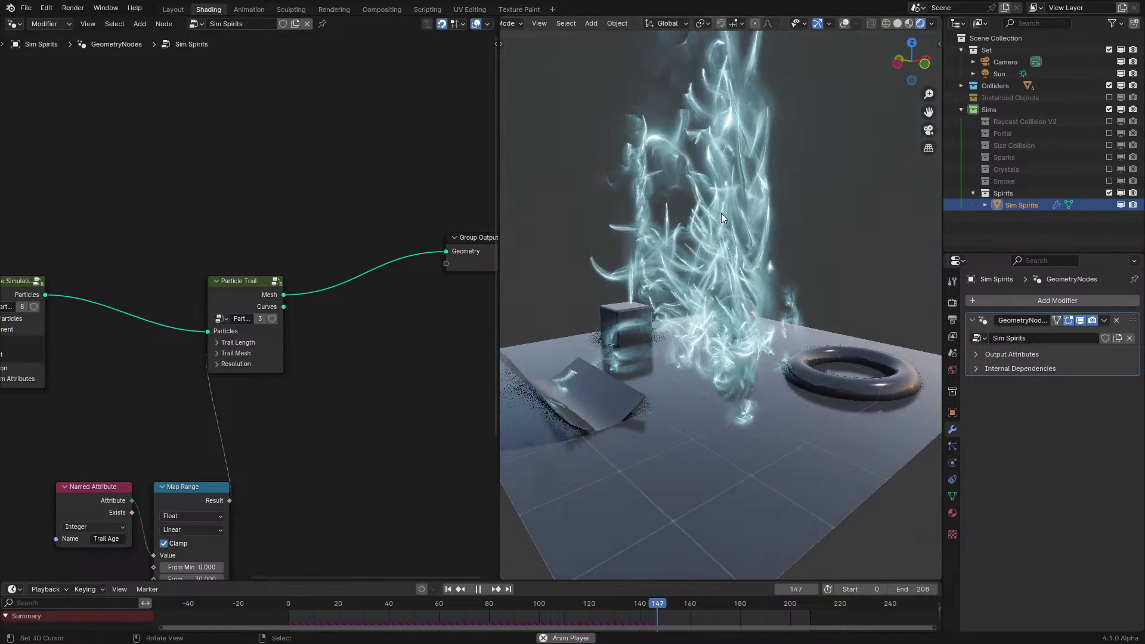
scroll(721, 213, up, 5)
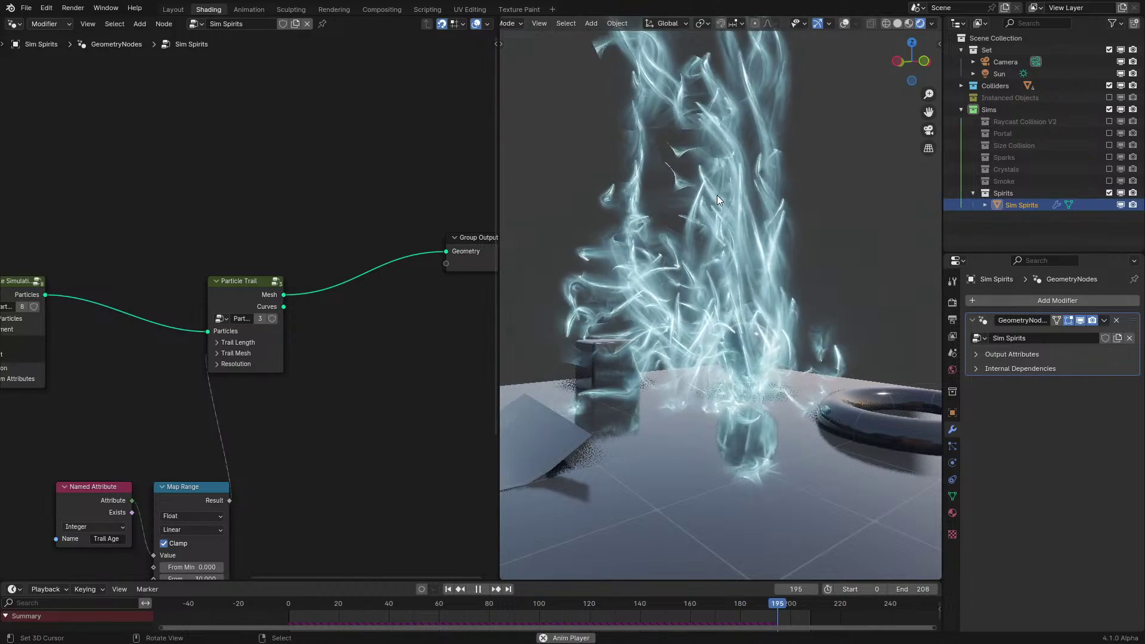
middle_drag(718, 195, 689, 231)
scroll(689, 230, down, 2)
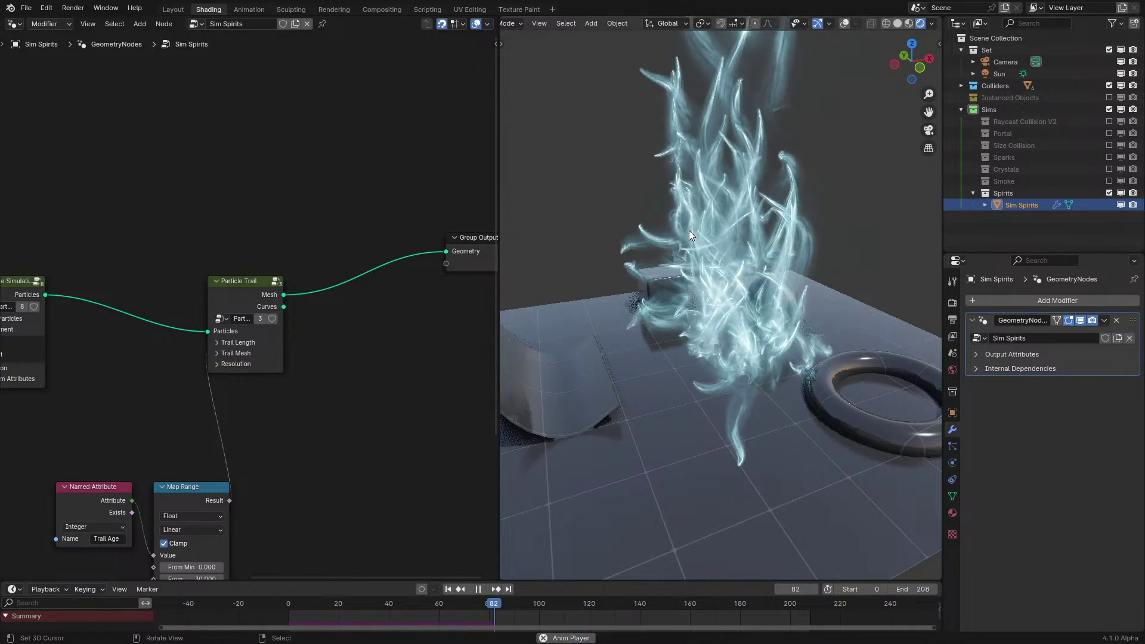
middle_drag(689, 230, 732, 220)
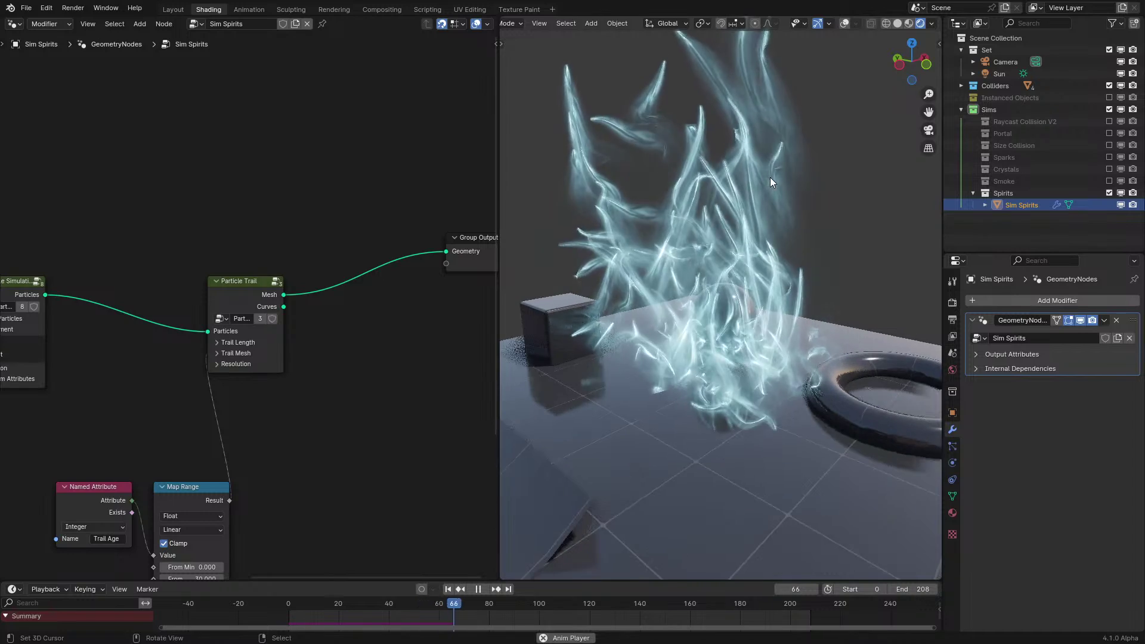
key(space)
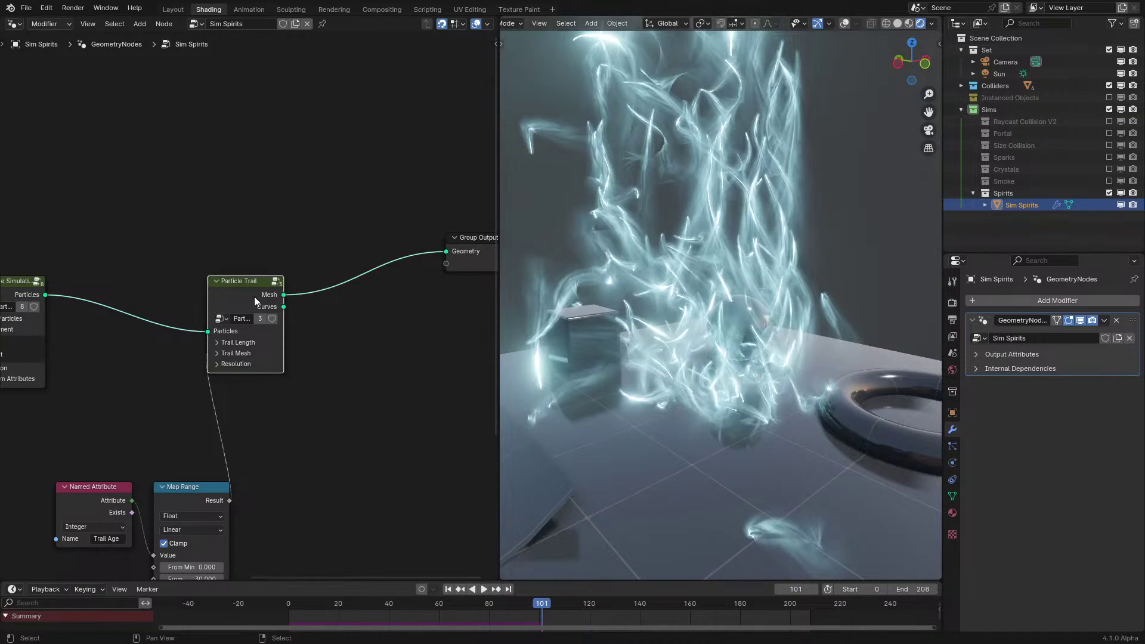
Enter the Particle Trail node group in a maximised editor, inspect the Object Info node in Point Trail Mesh to Camera, and return
key(Tab)
key(ctrl+space)
scroll(321, 314, down, 3)
scroll(313, 346, up, 2)
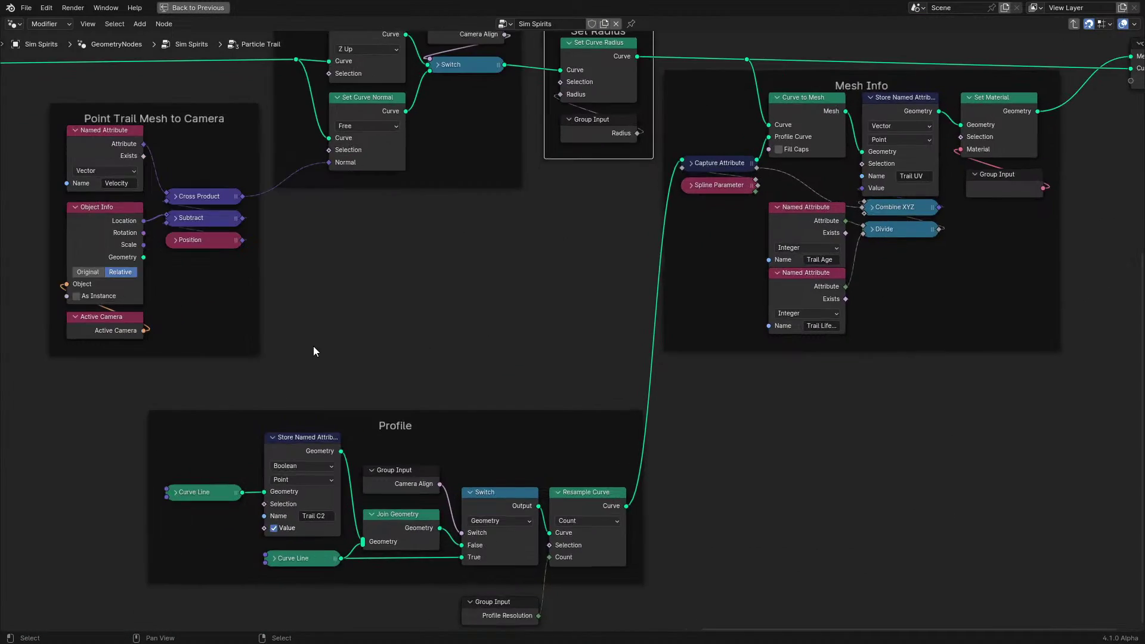
middle_drag(314, 346, 650, 485)
scroll(366, 401, up, 2)
click(367, 401)
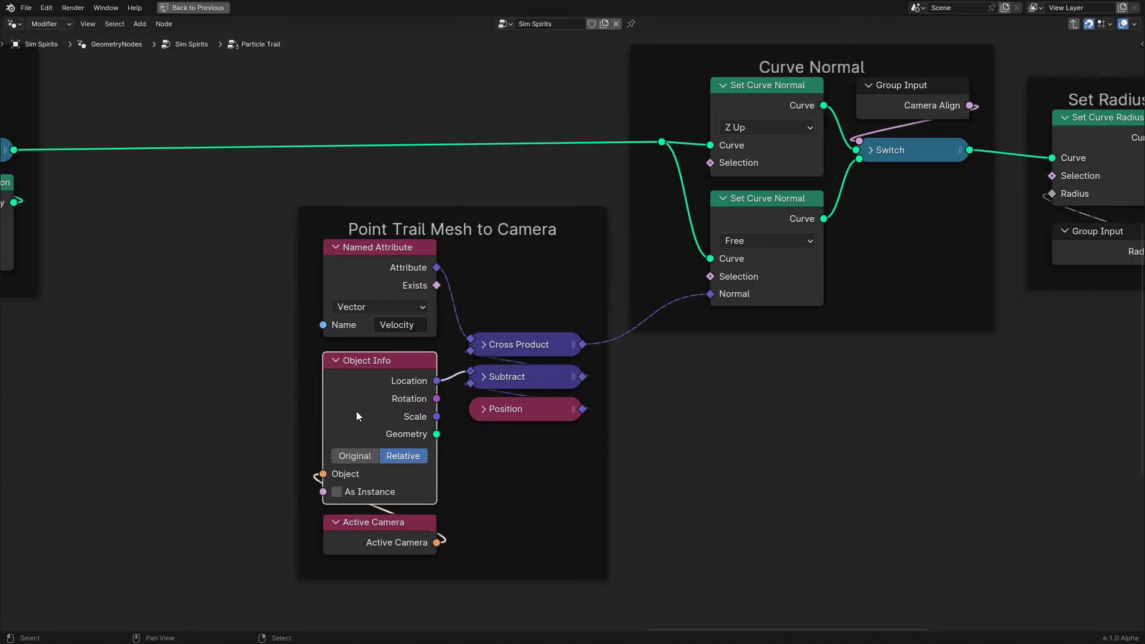
key(Tab)
key(ctrl+space)
scroll(437, 396, down, 2)
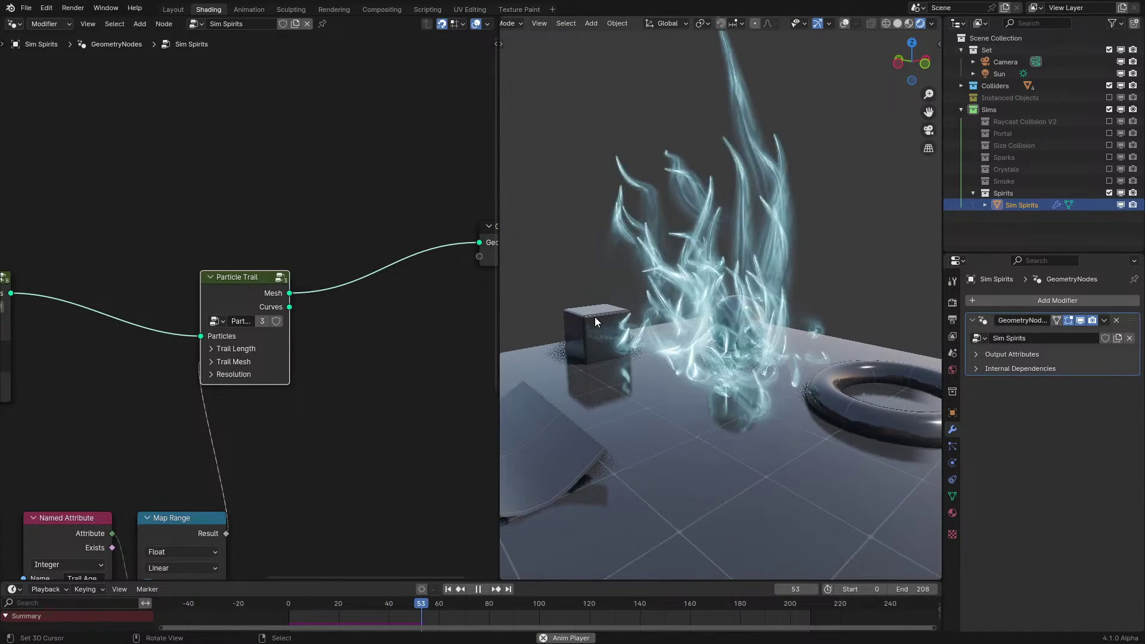
Set the Y component of the Velocity Edit node's Add vector to 0.01 and watch the simulation play from a wider view
key(space)
scroll(190, 337, down, 2)
middle_drag(190, 338, 407, 317)
scroll(277, 346, up, 2)
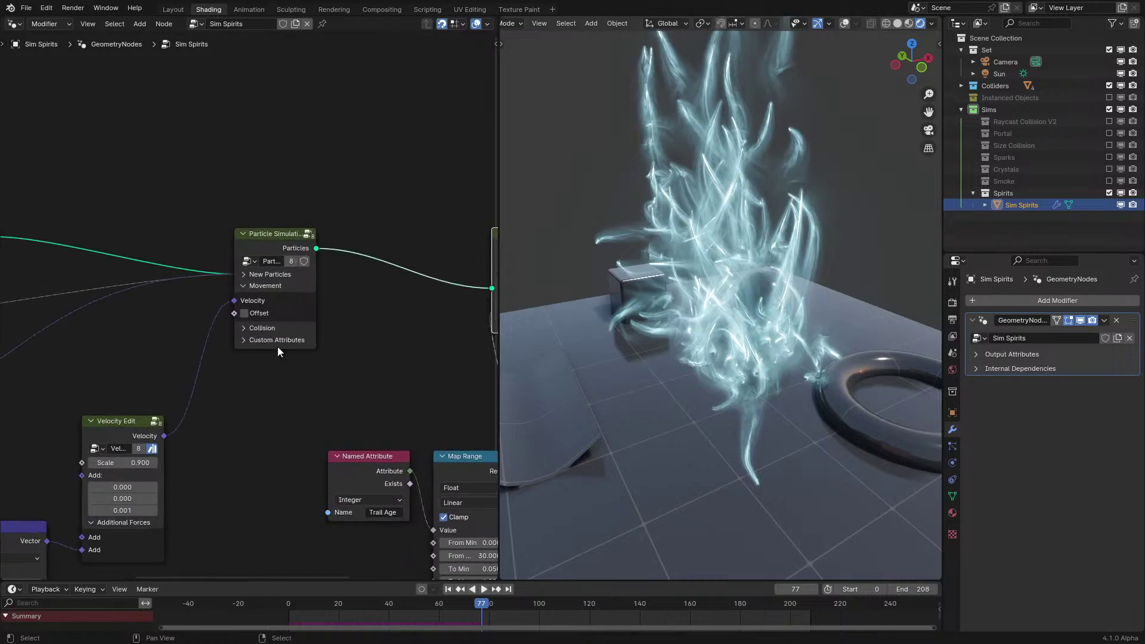
key(space)
middle_drag(179, 371, 289, 304)
click(232, 430)
text(0.01)
key(Return)
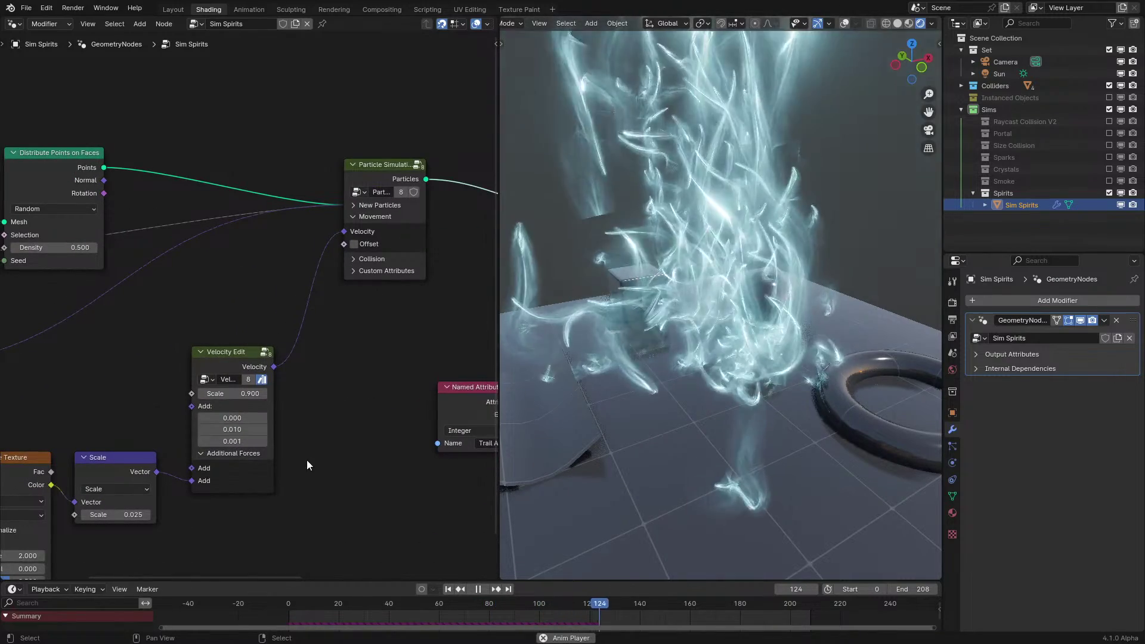
scroll(767, 292, down, 5)
middle_drag(768, 292, 793, 302)
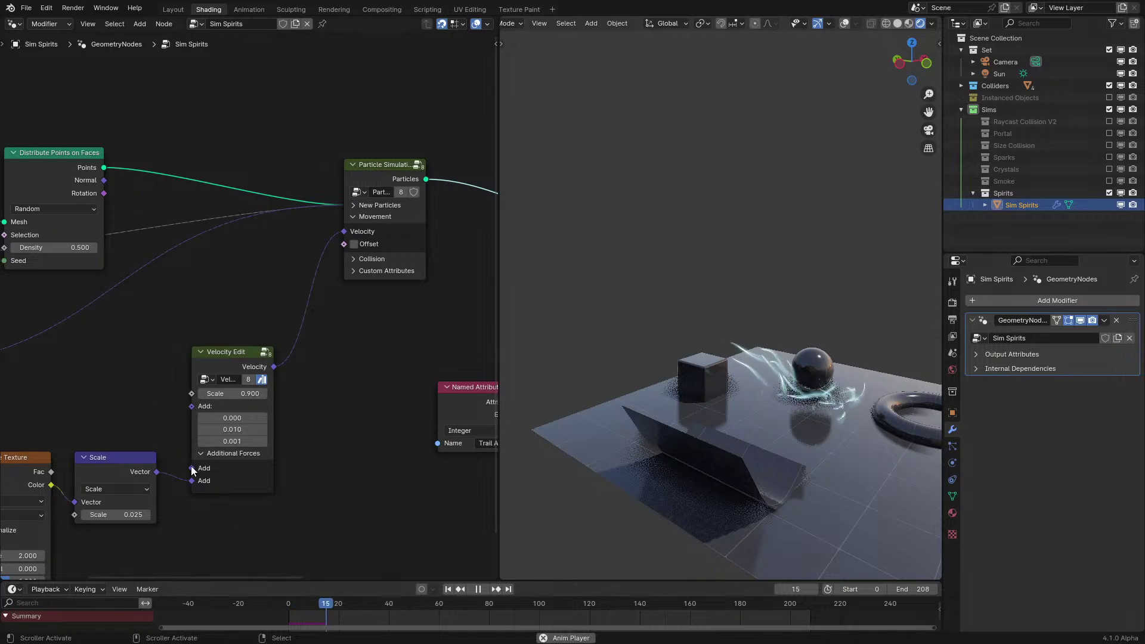
Set the Velocity Edit node's Add vector to 0.03 in X and 0.11 in Y, and watch the trails from several angles
click(262, 430)
mouse_move(805, 391)
middle_down()
mouse_move(735, 384)
mouse_move(821, 432)
mouse_move(817, 346)
mouse_move(827, 364)
mouse_move(857, 370)
mouse_move(693, 351)
mouse_move(714, 375)
mouse_move(837, 367)
mouse_move(808, 375)
mouse_move(776, 346)
mouse_move(617, 357)
mouse_move(725, 343)
mouse_move(825, 349)
mouse_move(725, 335)
mouse_move(702, 320)
mouse_move(696, 330)
middle_up()
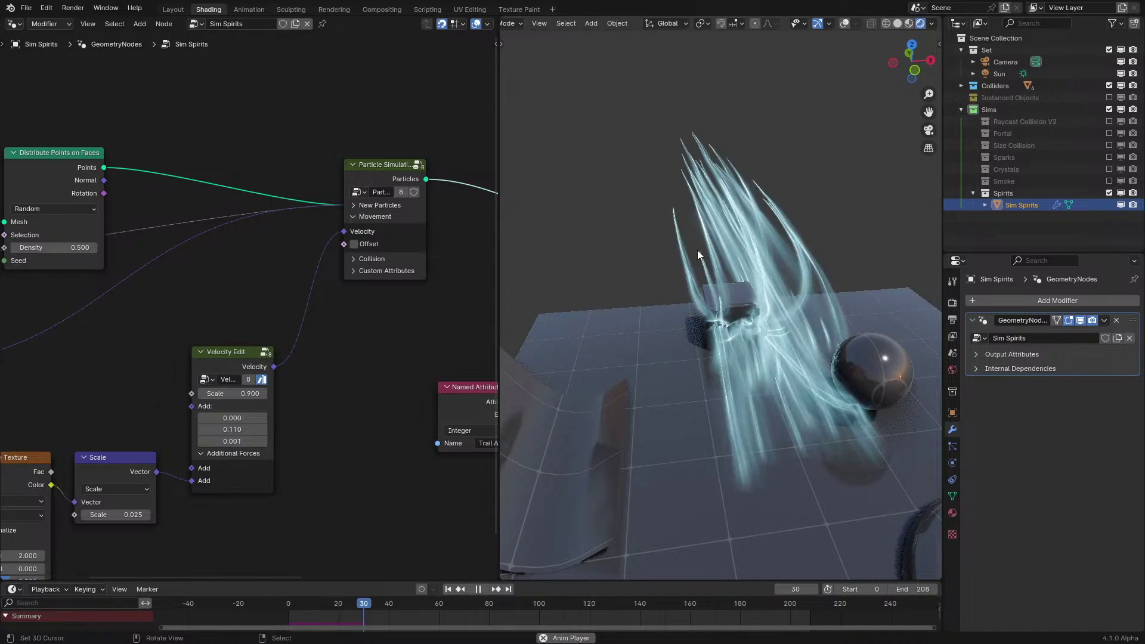
middle_drag(696, 249, 765, 278)
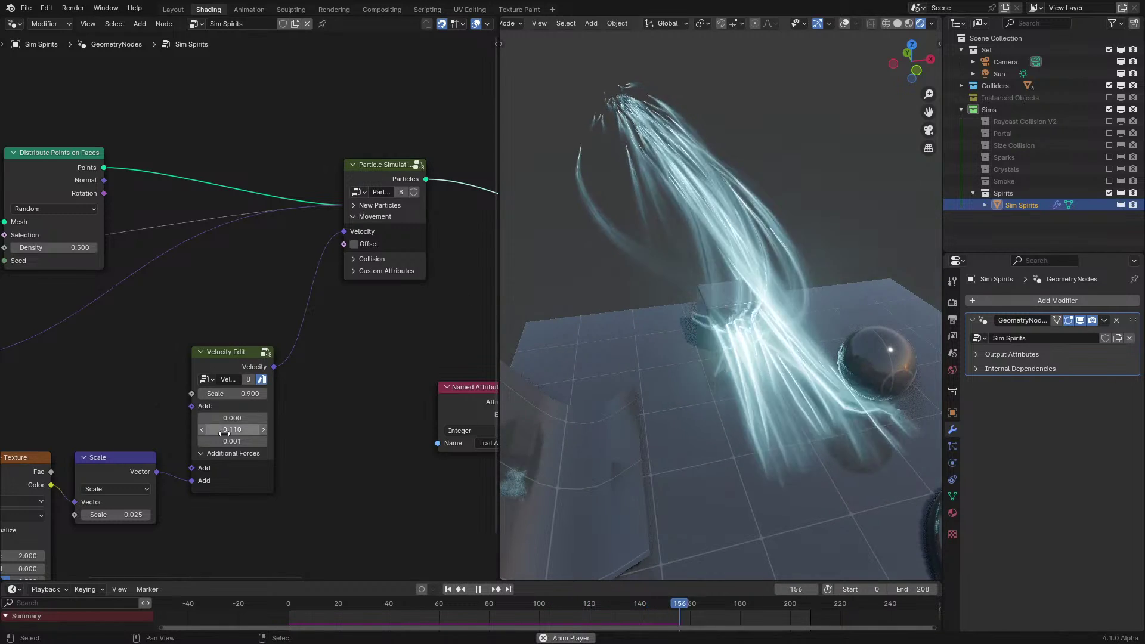
scroll(612, 324, down, 3)
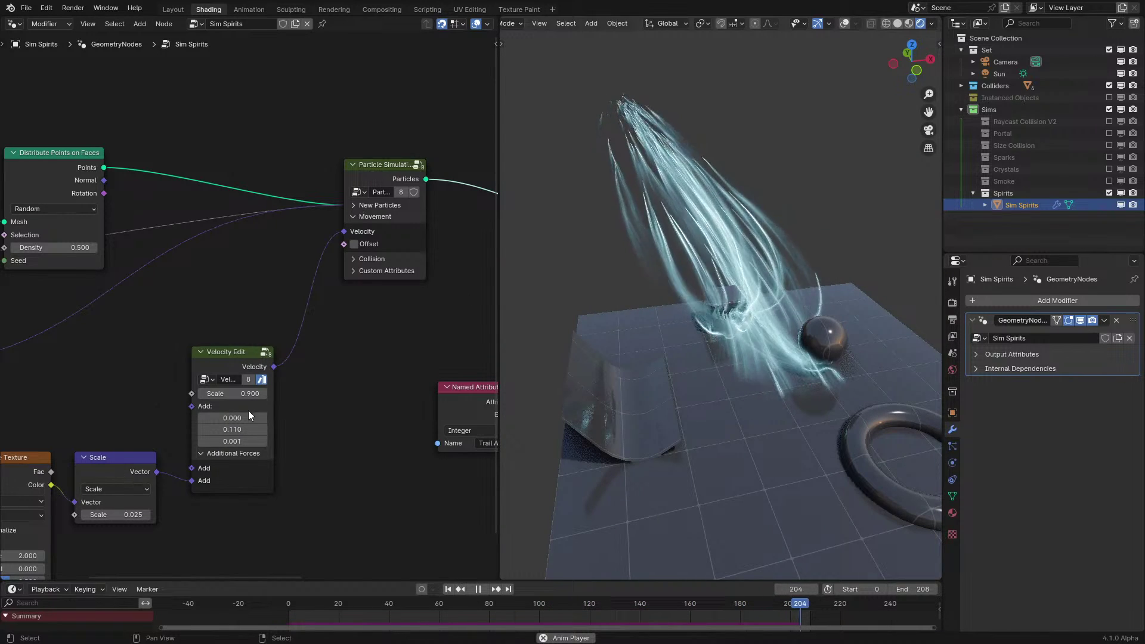
drag(251, 416, 268, 417)
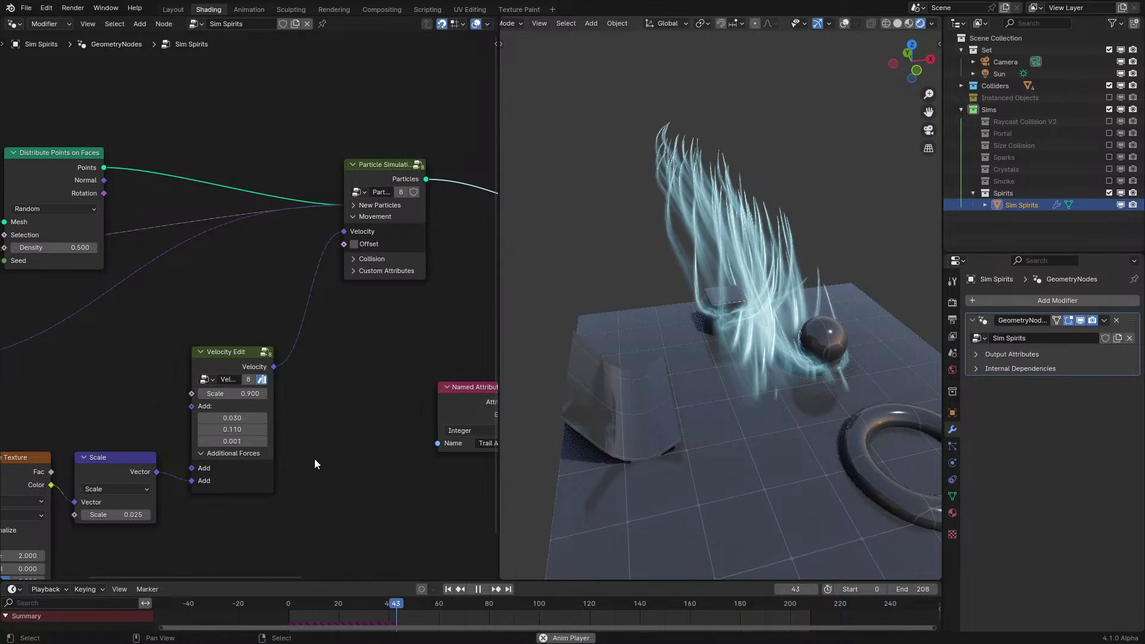
middle_drag(513, 412, 647, 435)
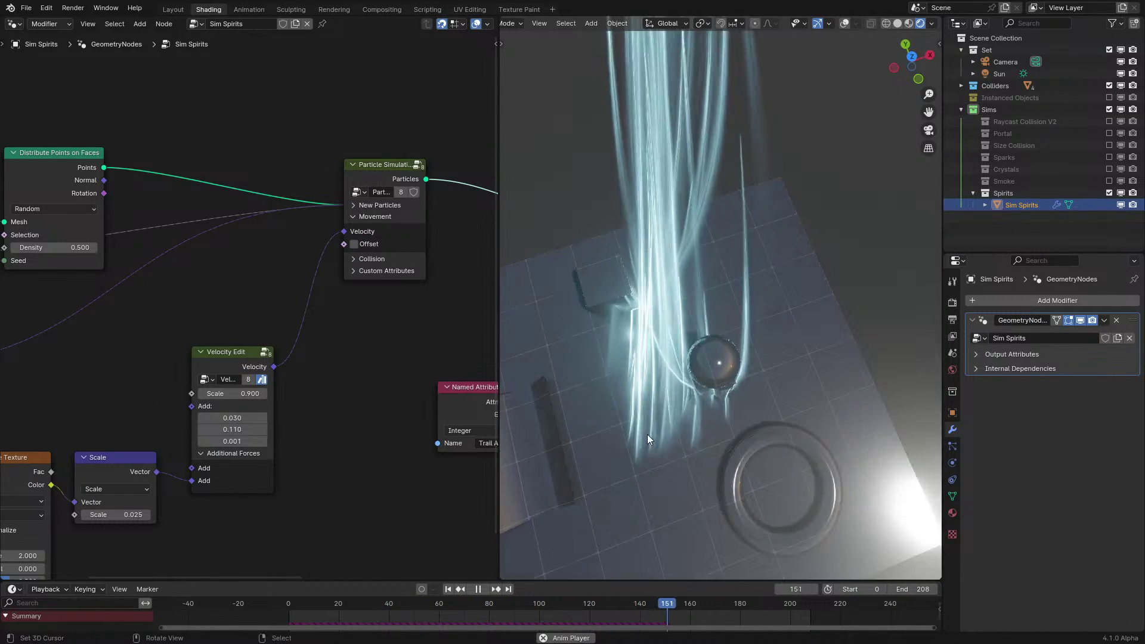
Try Friction values of 0.5 and 0.1 in the Particle Simulation node's Collision settings and examine how the trails hit the colliders
click(372, 259)
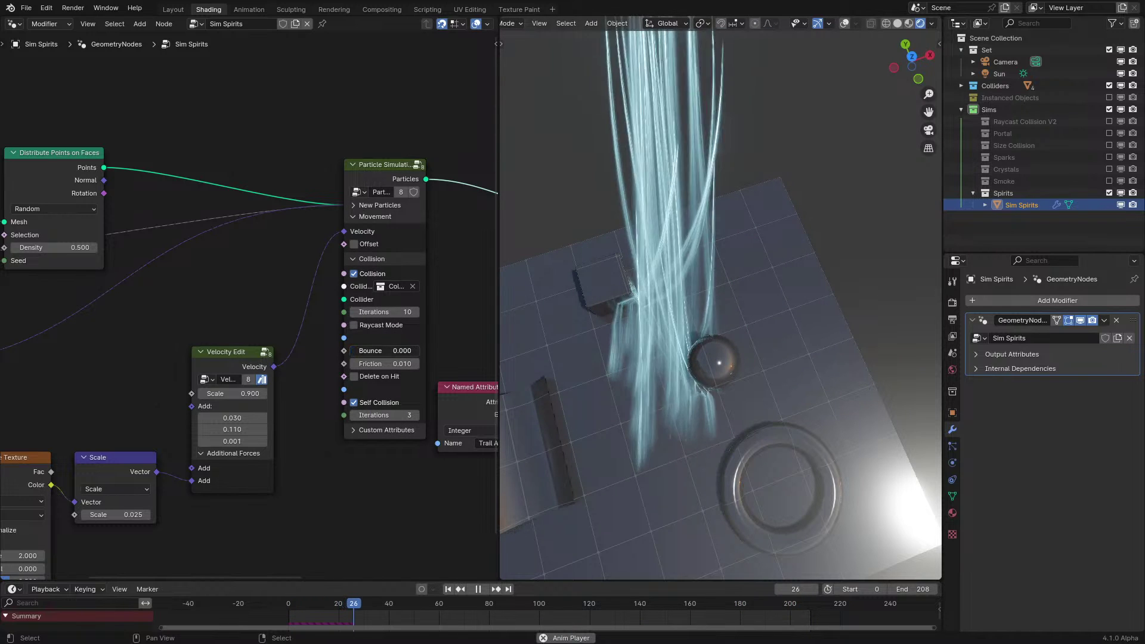
ctrl+drag(359, 366, 388, 365)
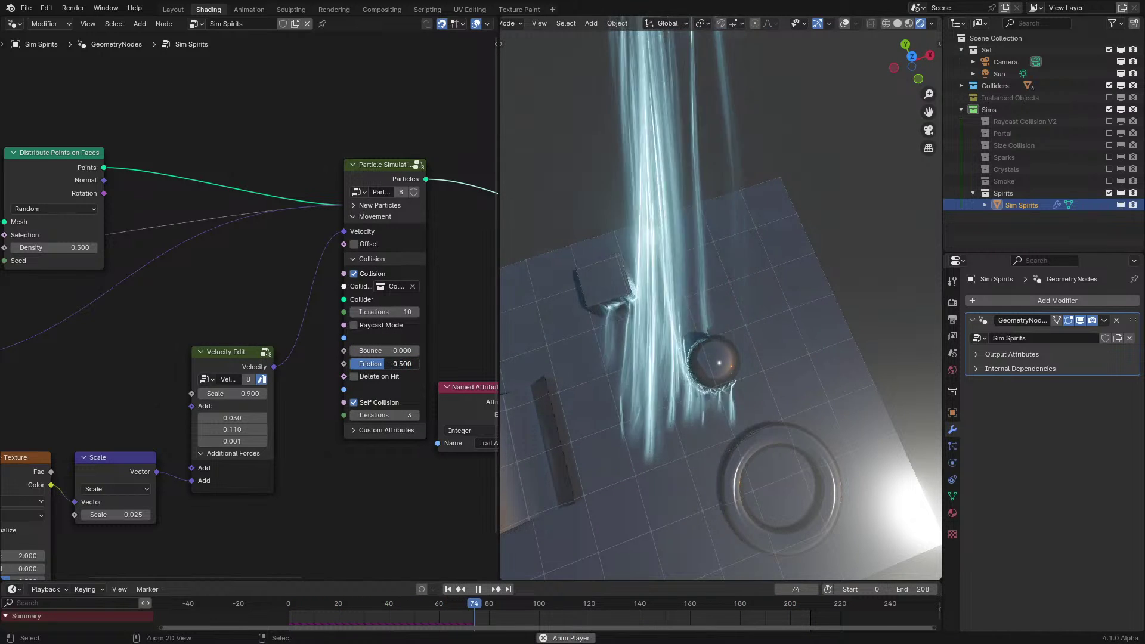
middle_drag(656, 353, 700, 579)
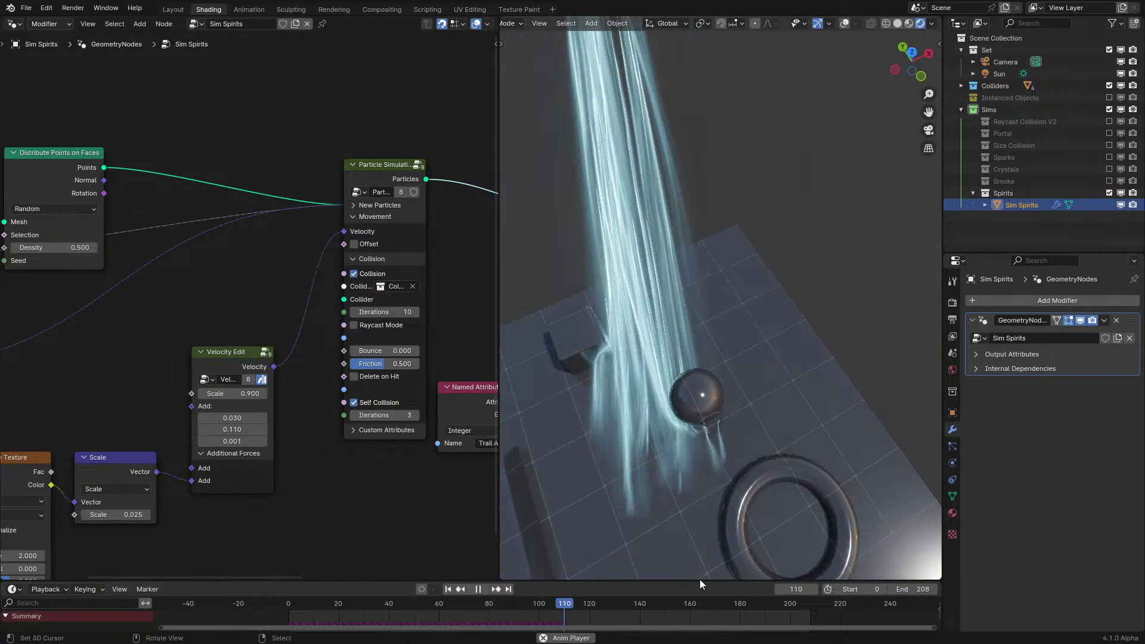
click(231, 621)
shift+middle_drag(746, 403, 654, 365)
scroll(793, 359, up, 2)
scroll(773, 374, down, 4)
scroll(704, 346, up, 4)
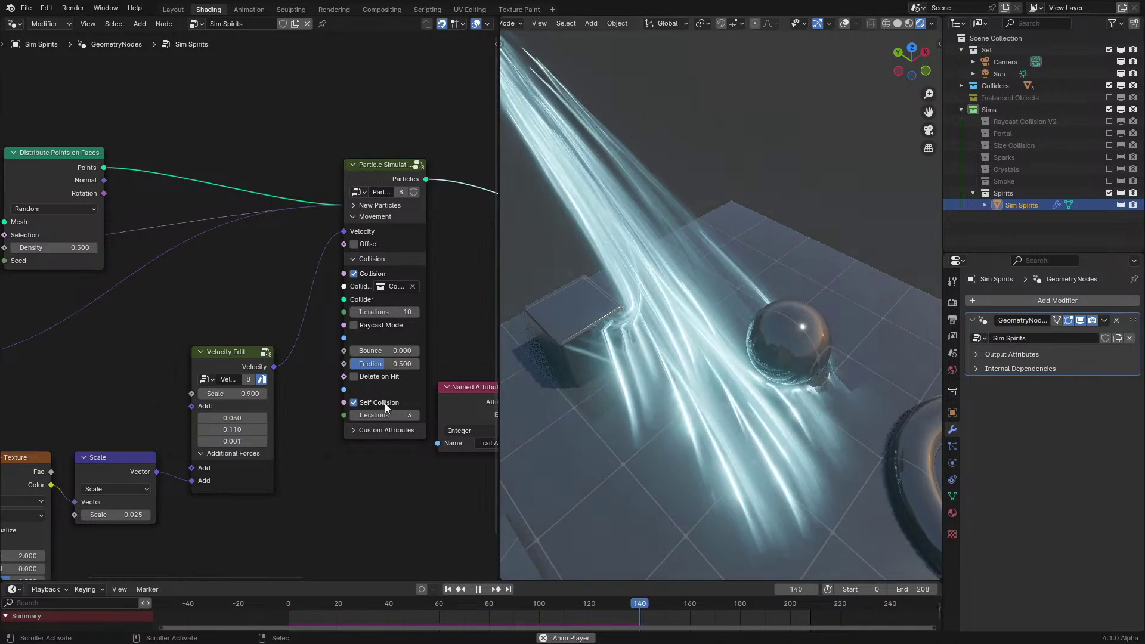
drag(388, 360, 363, 363)
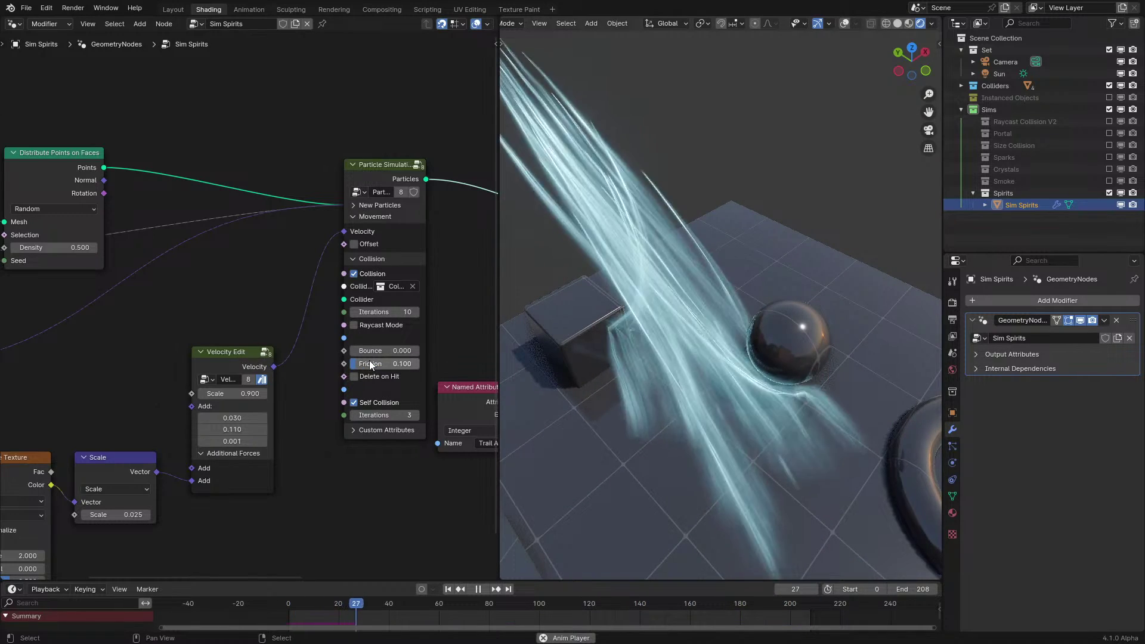
middle_drag(717, 296, 670, 263)
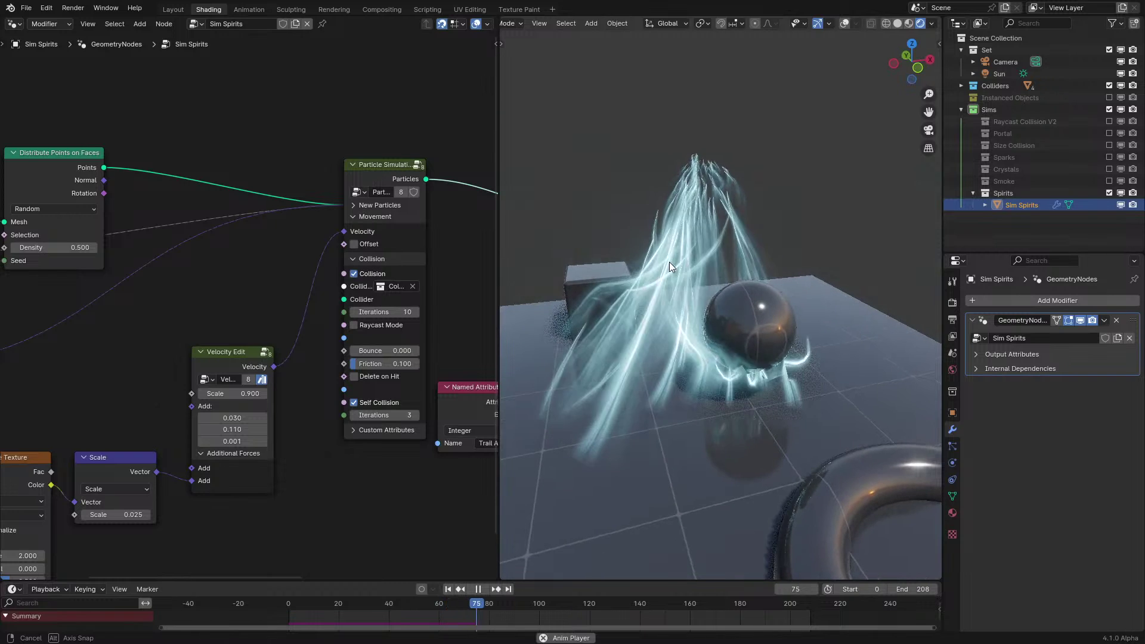
Set the Particle Simulation node's collision Friction to 0 and Bounce to 0.5, and replay the simulation from the start
mouse_move(388, 361)
mouse_down()
mouse_move(419, 362)
mouse_move(350, 363)
mouse_move(394, 351)
mouse_move(378, 351)
mouse_up()
click(278, 604)
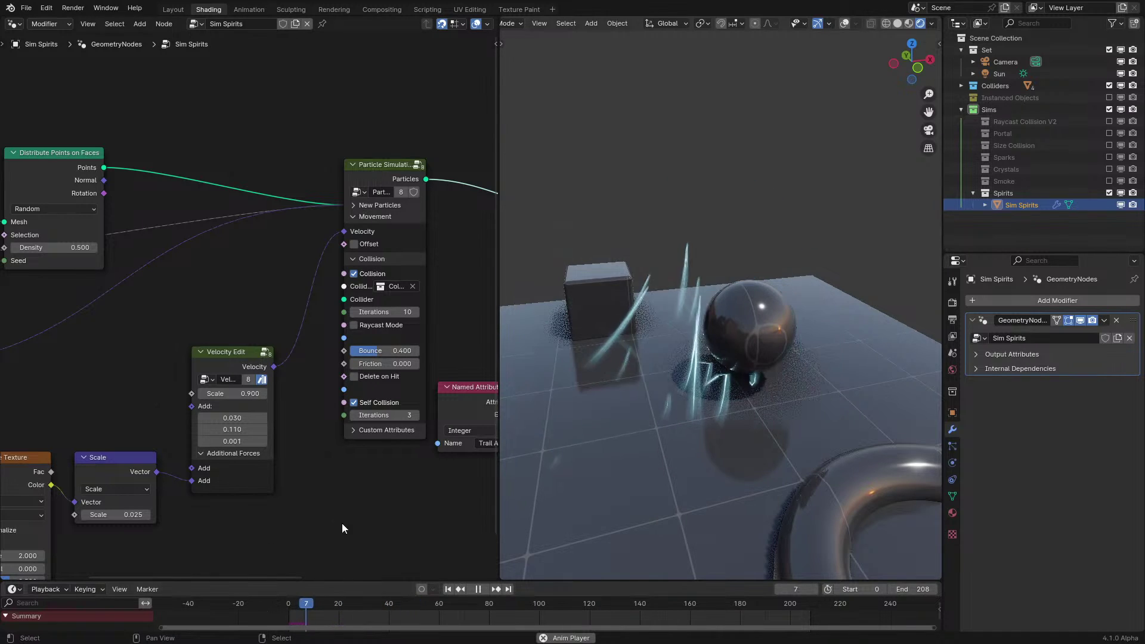
middle_drag(710, 320, 726, 339)
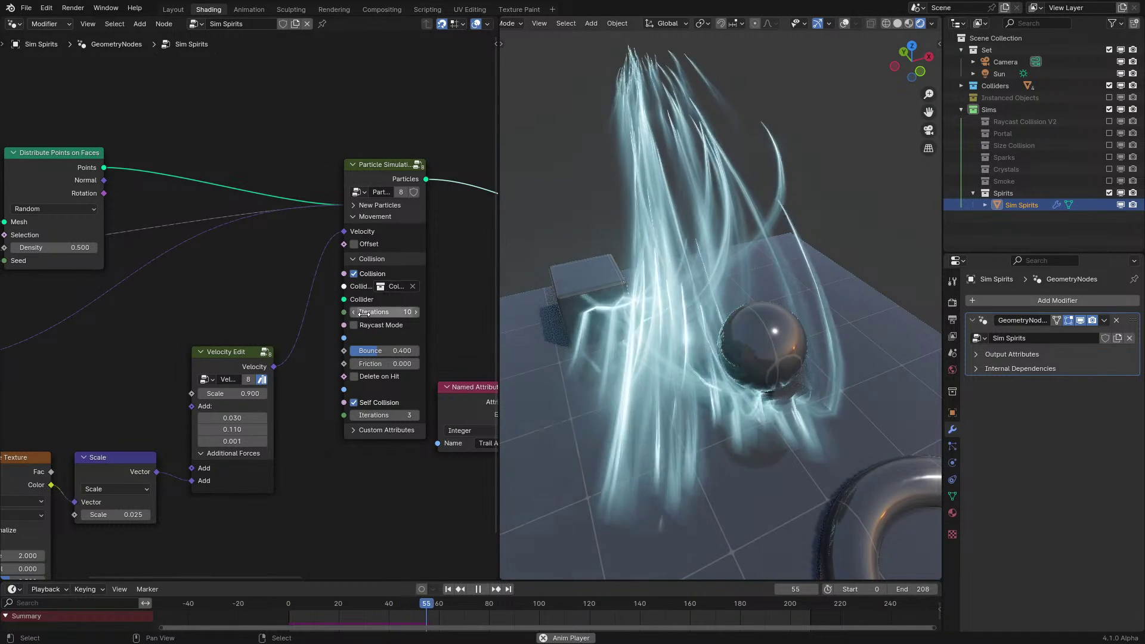
drag(392, 350, 399, 351)
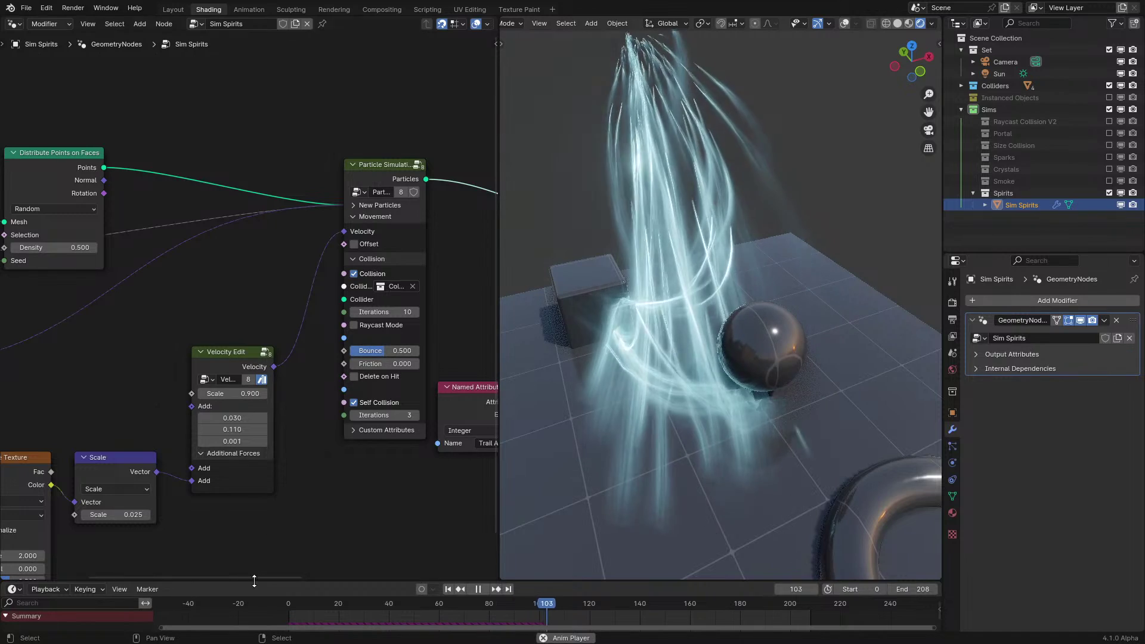
click(249, 601)
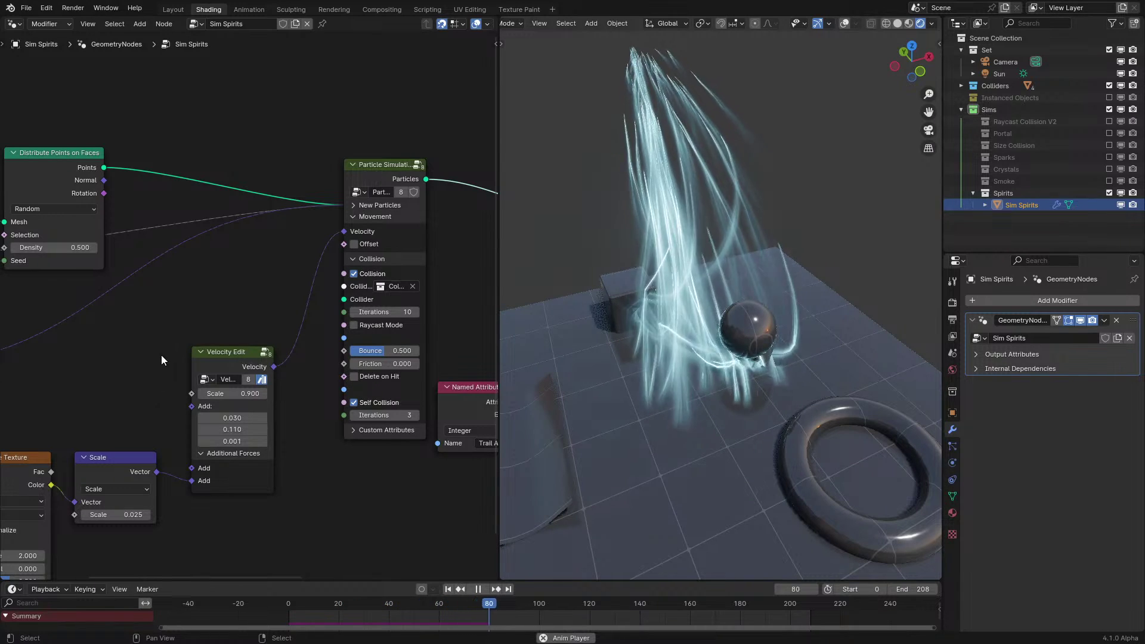
mouse_move(769, 326)
middle_down()
mouse_move(776, 312)
mouse_move(751, 313)
middle_up()
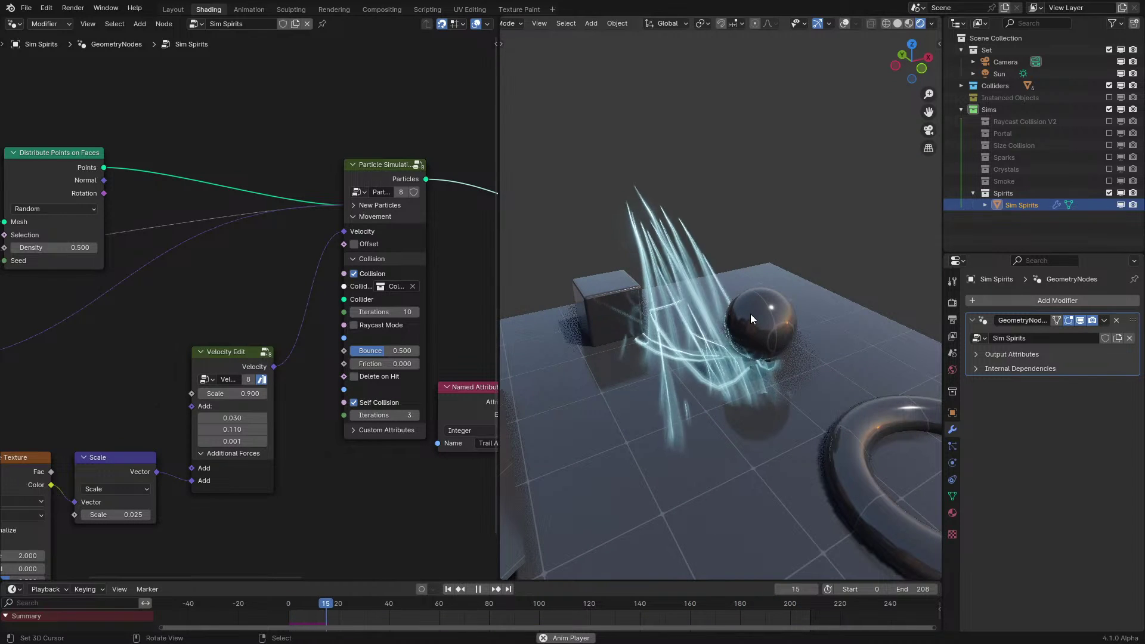
Show the render settings, reset the Velocity Edit node's Add X and Y to 0, and replay with the Collision settings collapsed
click(953, 302)
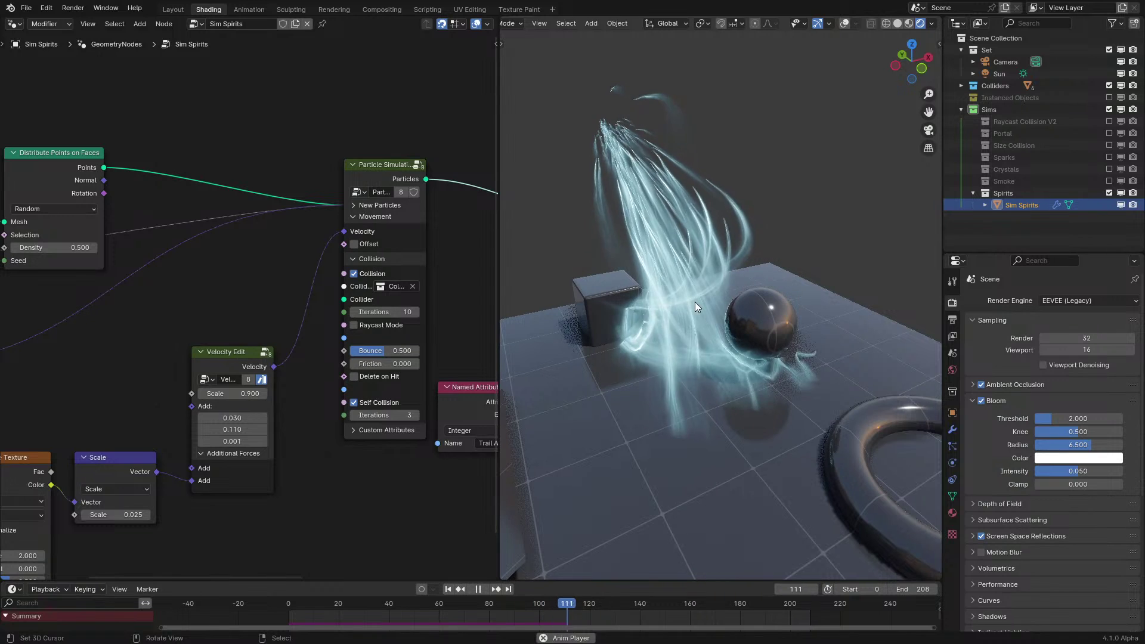
key(space)
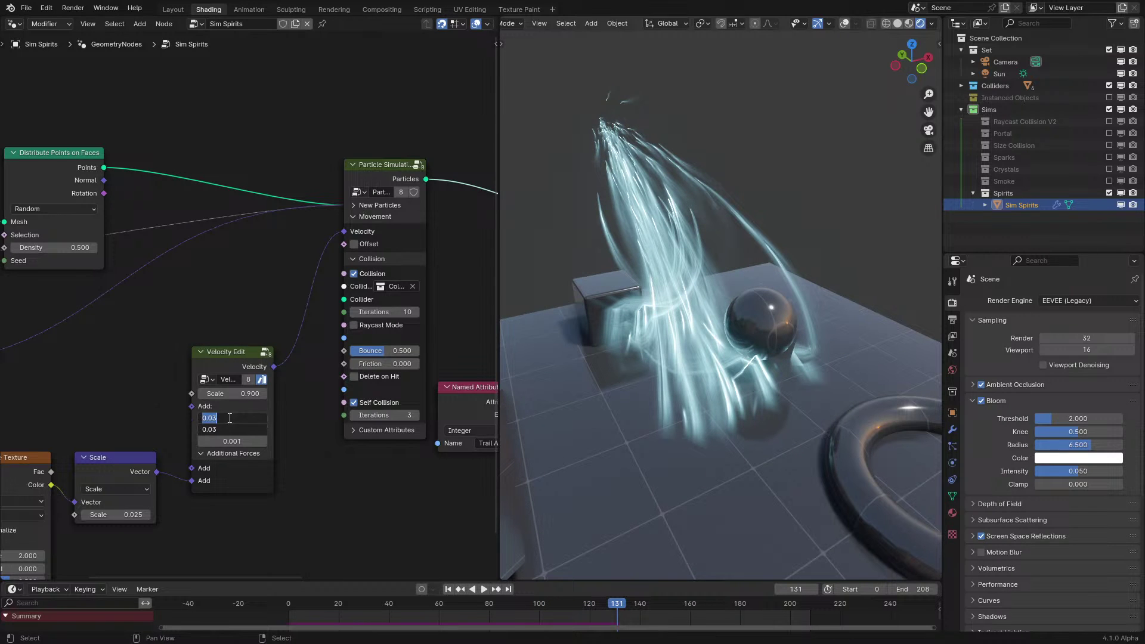
key(shift+Left)
key(space)
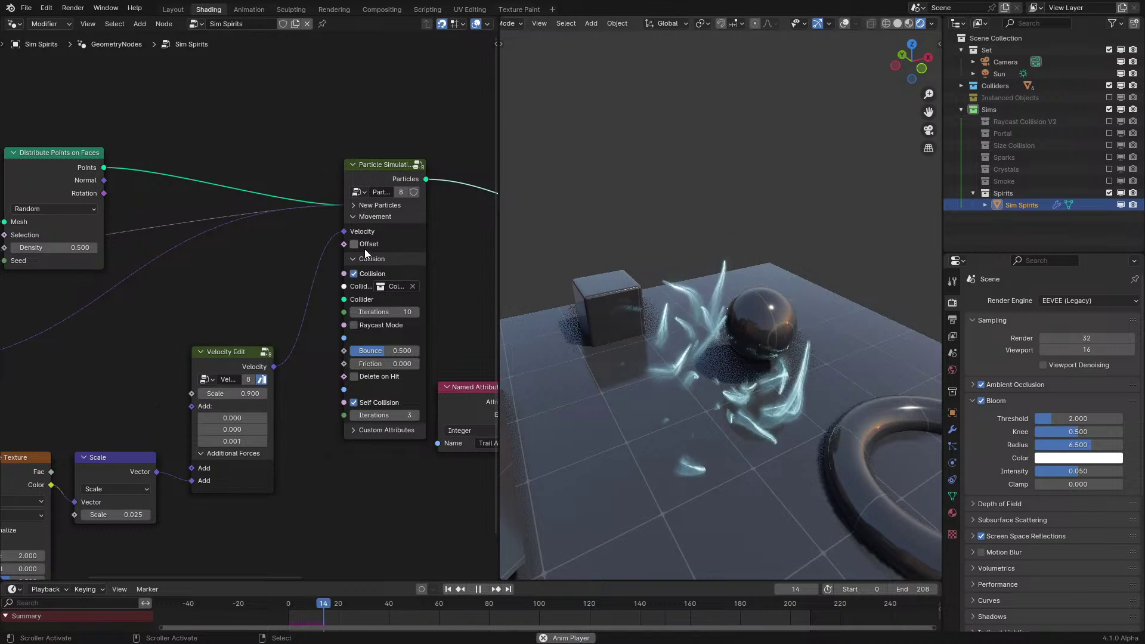
click(365, 258)
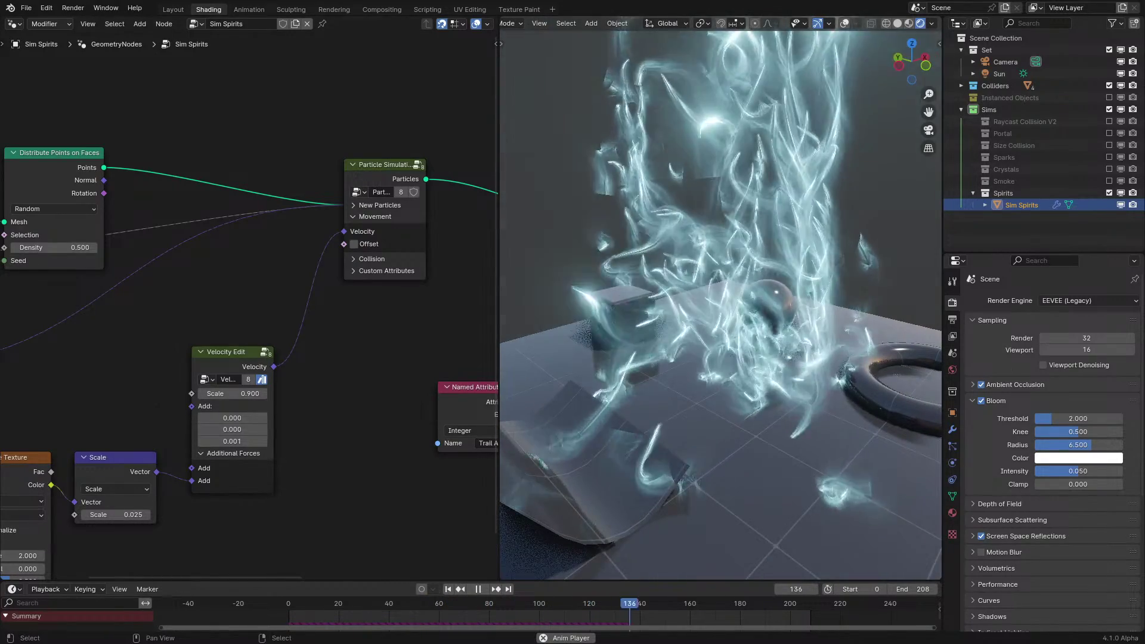
Watch the simulation through the scene camera and save the file "4.1 Sim Particle Node System V3.blend"
key(space)
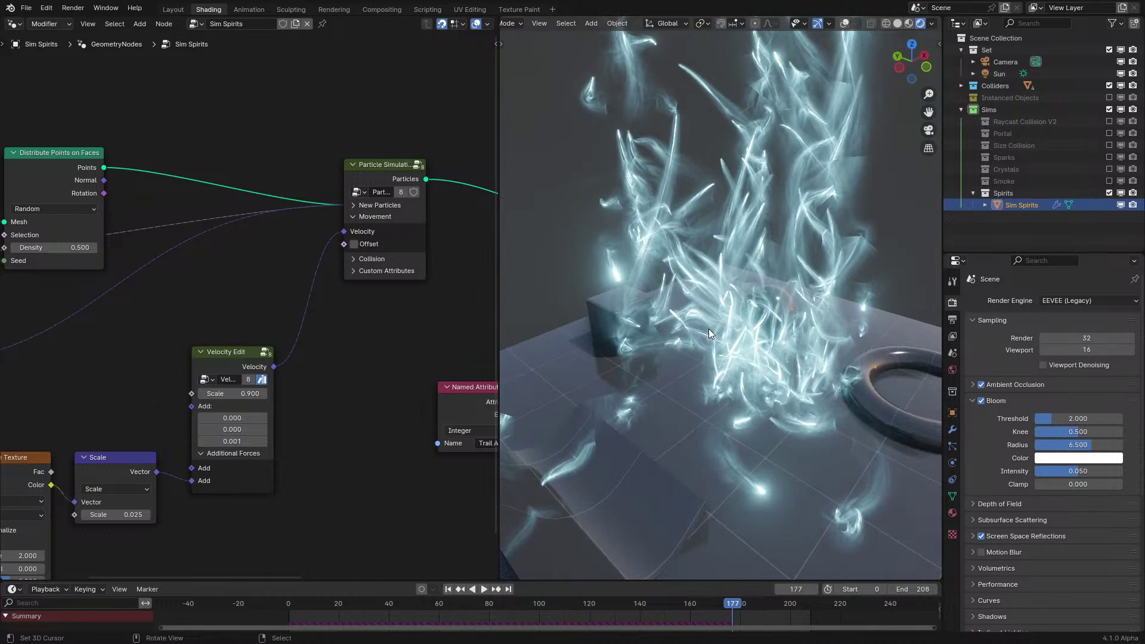
key(space)
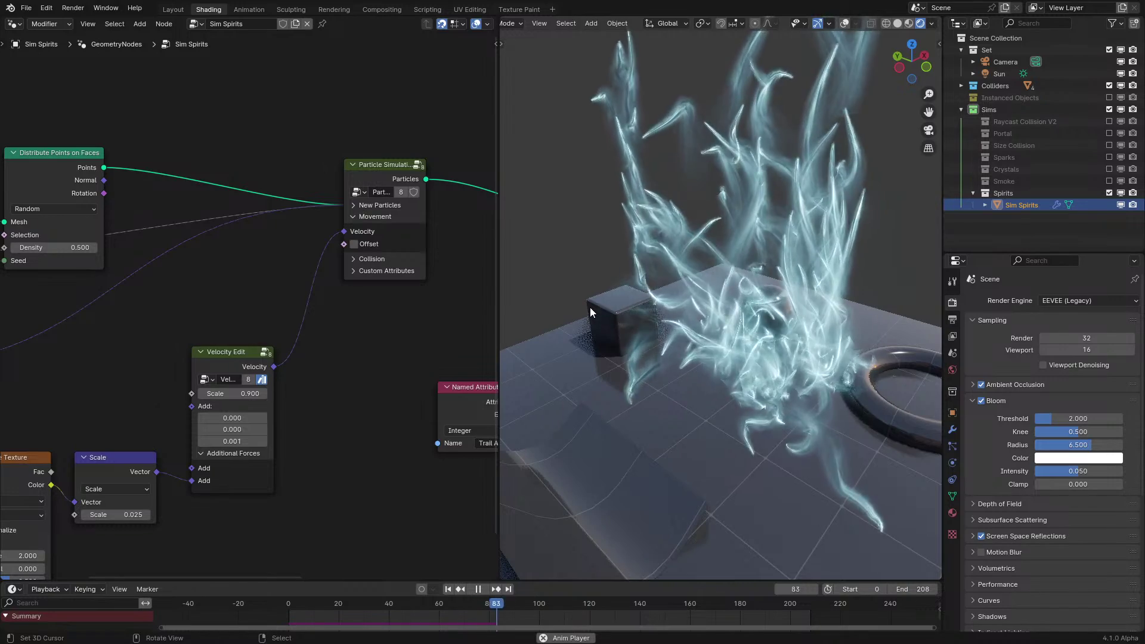
key(KP_0)
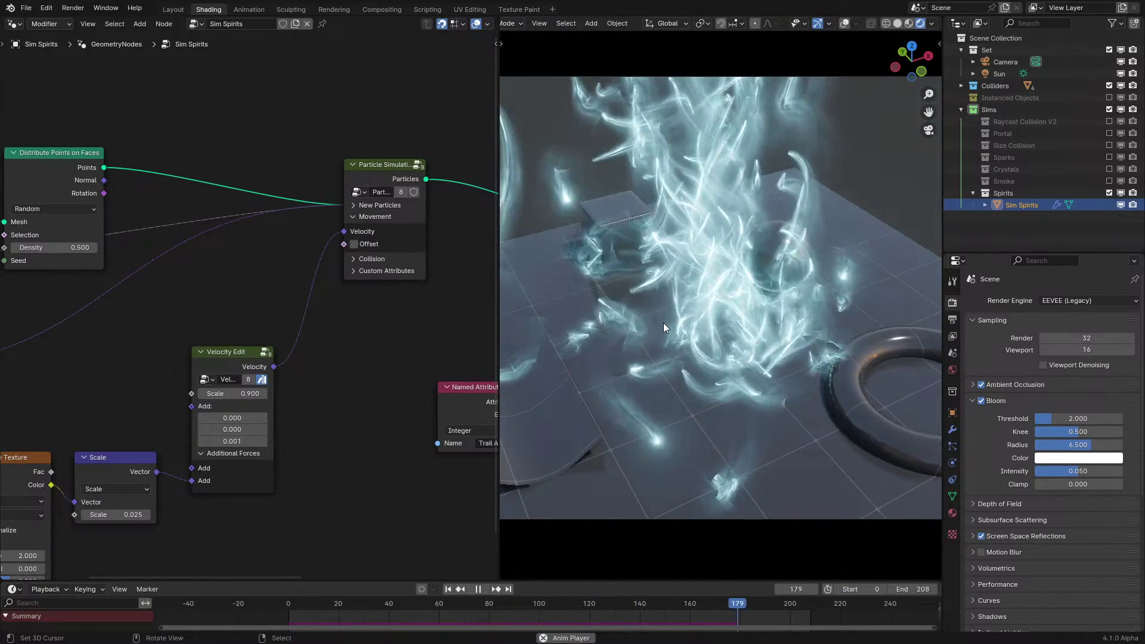
key(space)
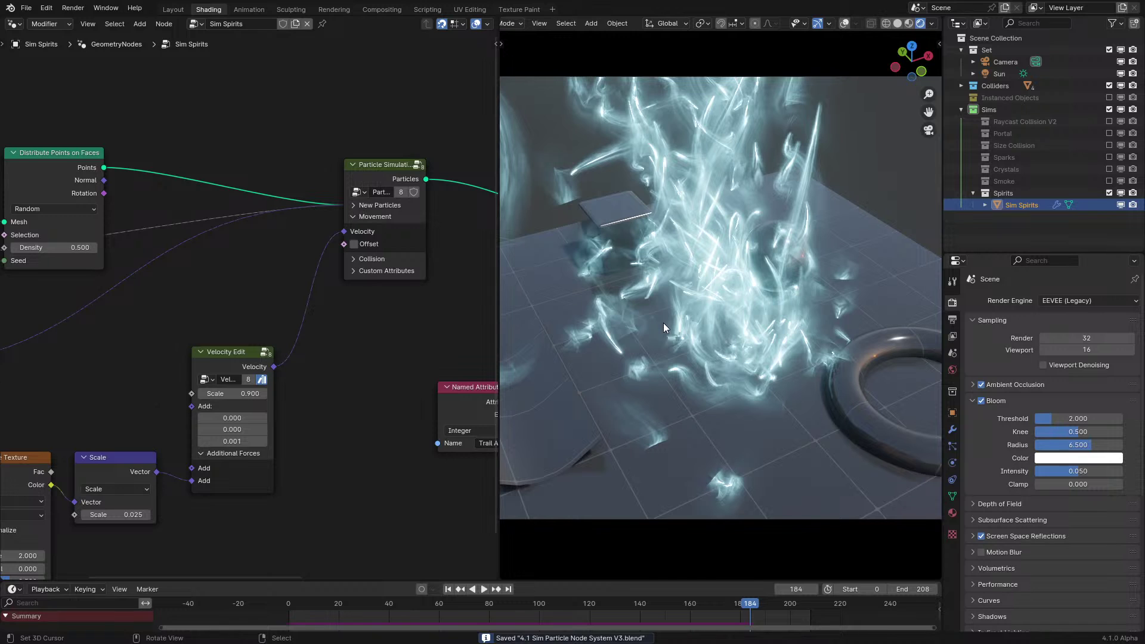
key(space)
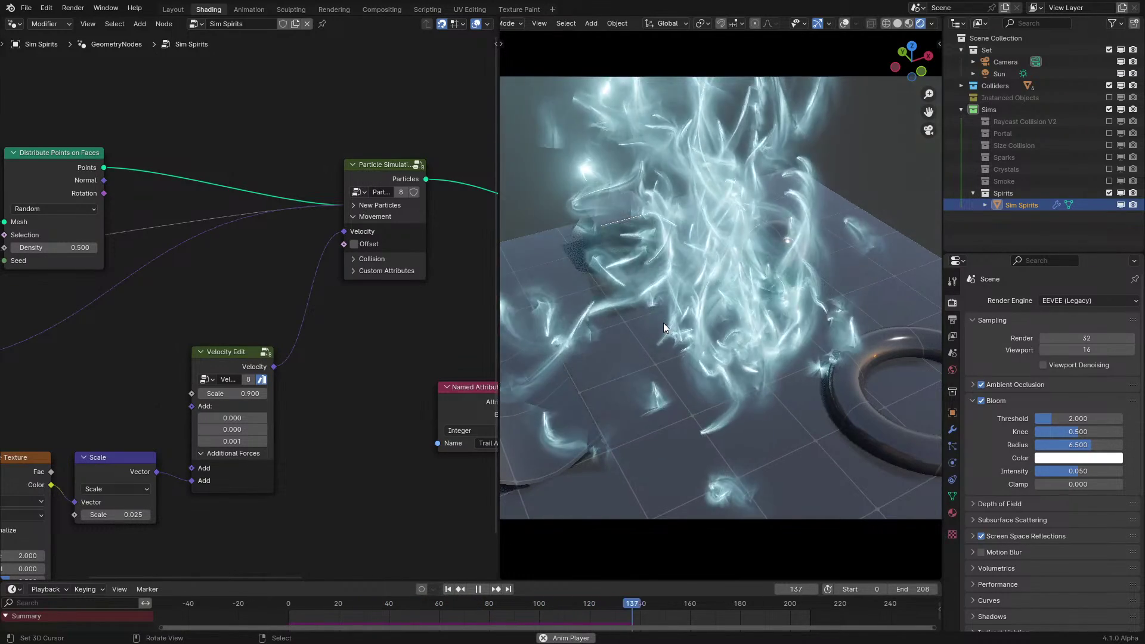
Replay the simulation from the start, examine the trails in orbit and camera view, and pause it
middle_drag(139, 370, 326, 266)
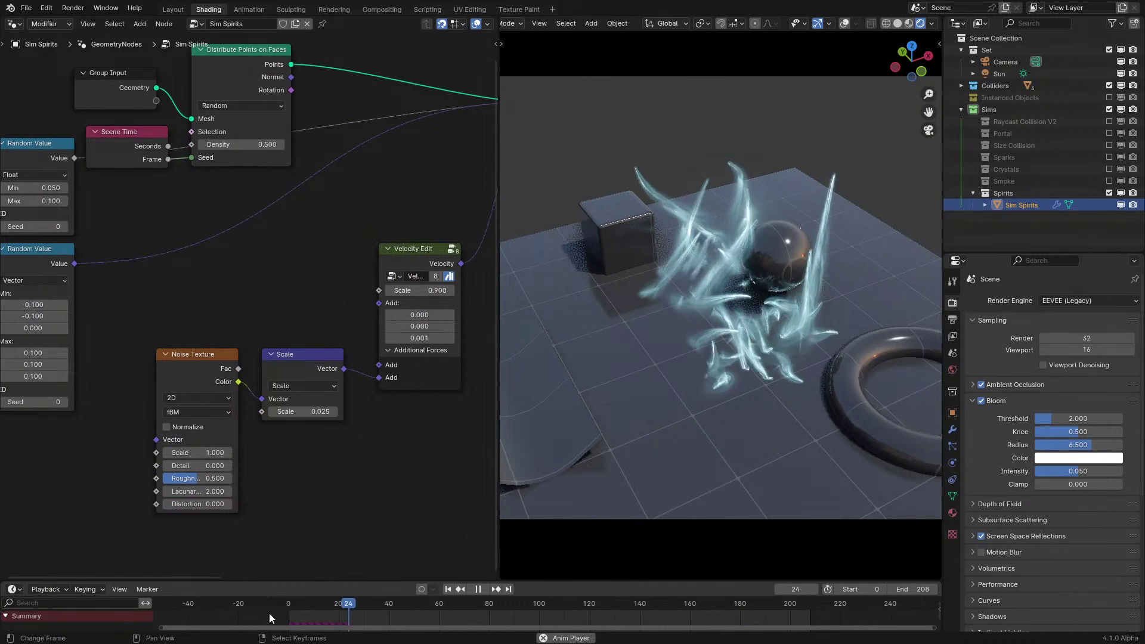
click(257, 612)
middle_drag(709, 277, 733, 242)
key(KP_0)
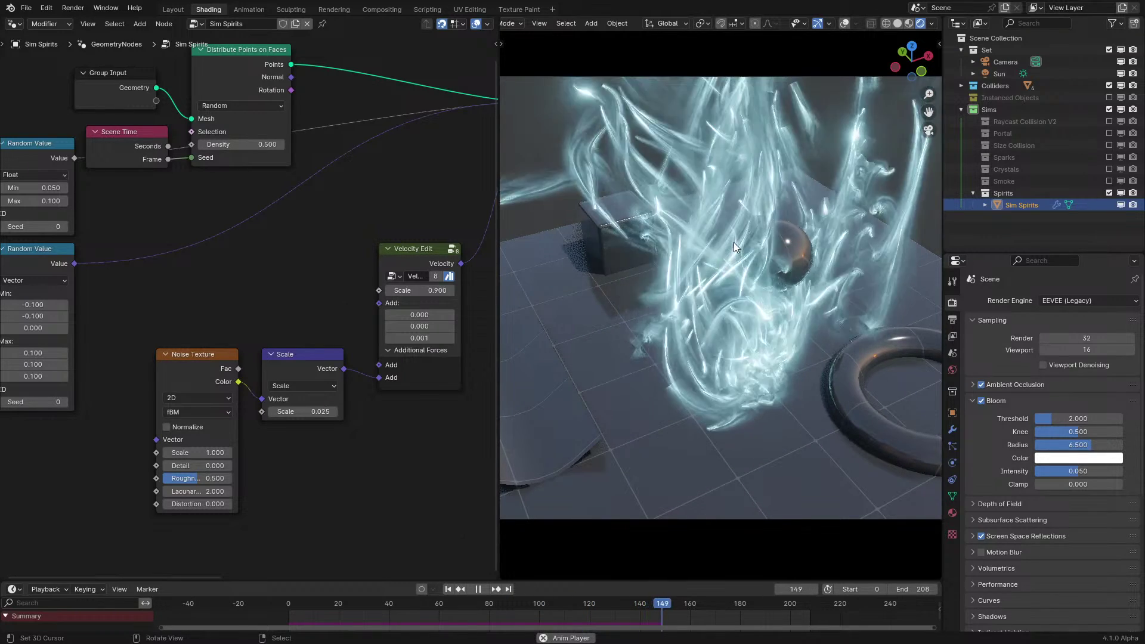
key(space)
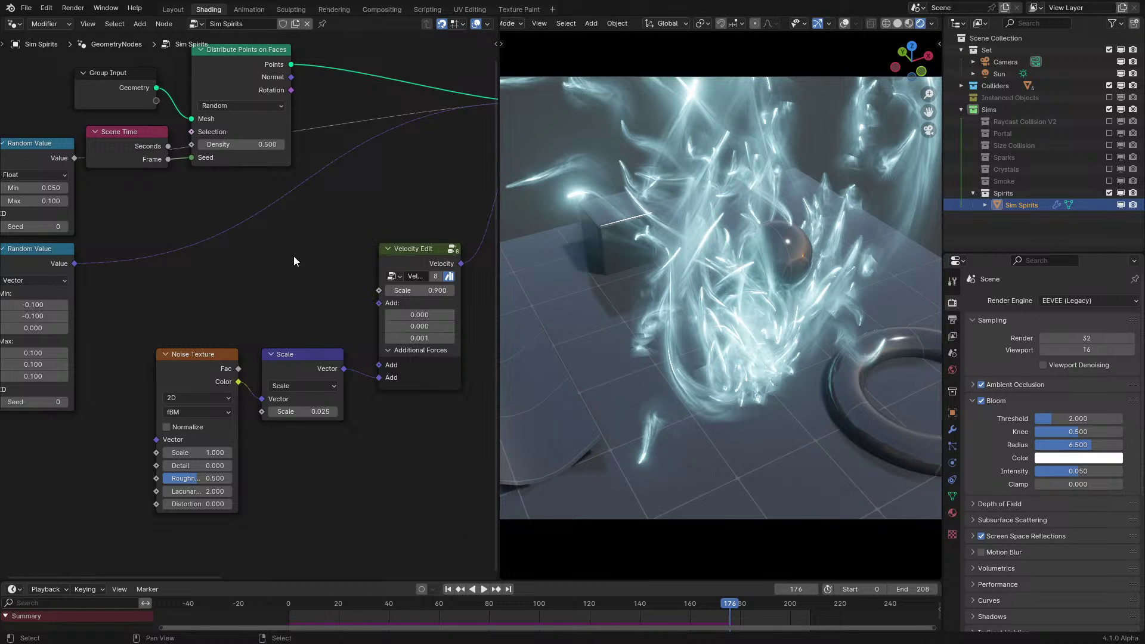
key(space)
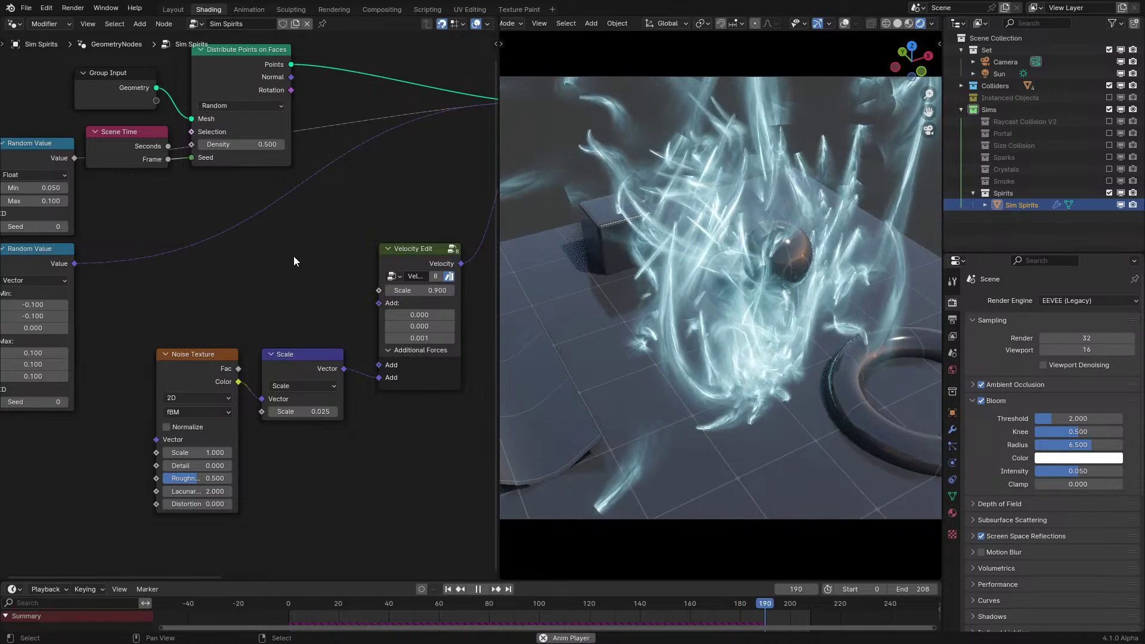
key(space)
Review the Sim Spirits node tree in a maximised editor, from the Random Value and Noise Texture nodes to Velocity Edit
middle_drag(320, 302, 374, 247)
key(ctrl+space)
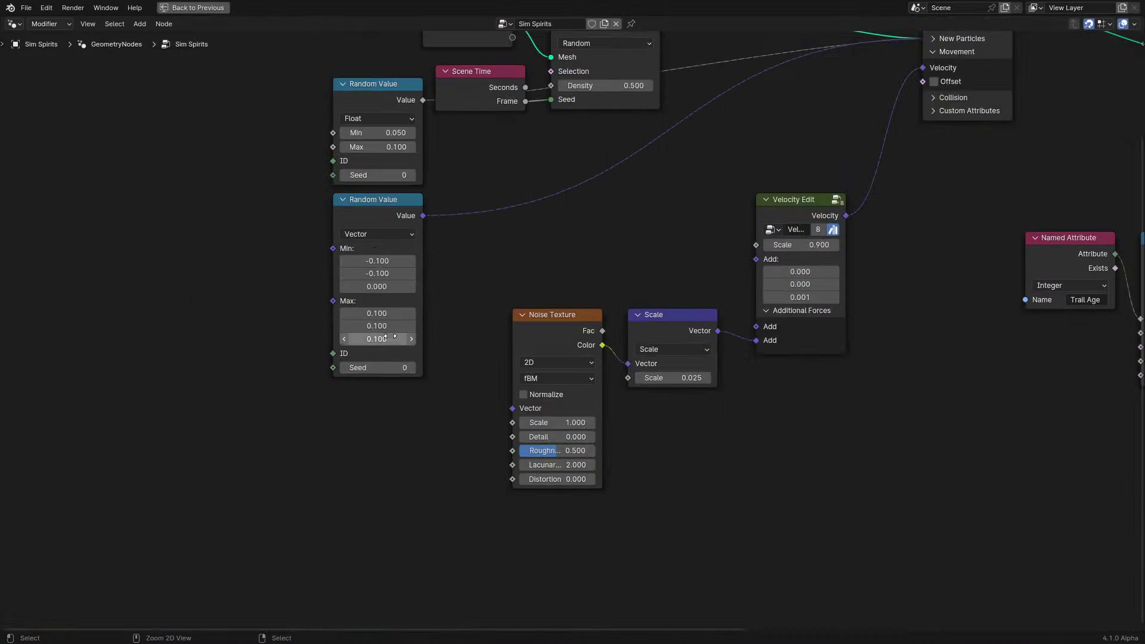
middle_drag(619, 264, 428, 309)
scroll(428, 309, up, 2)
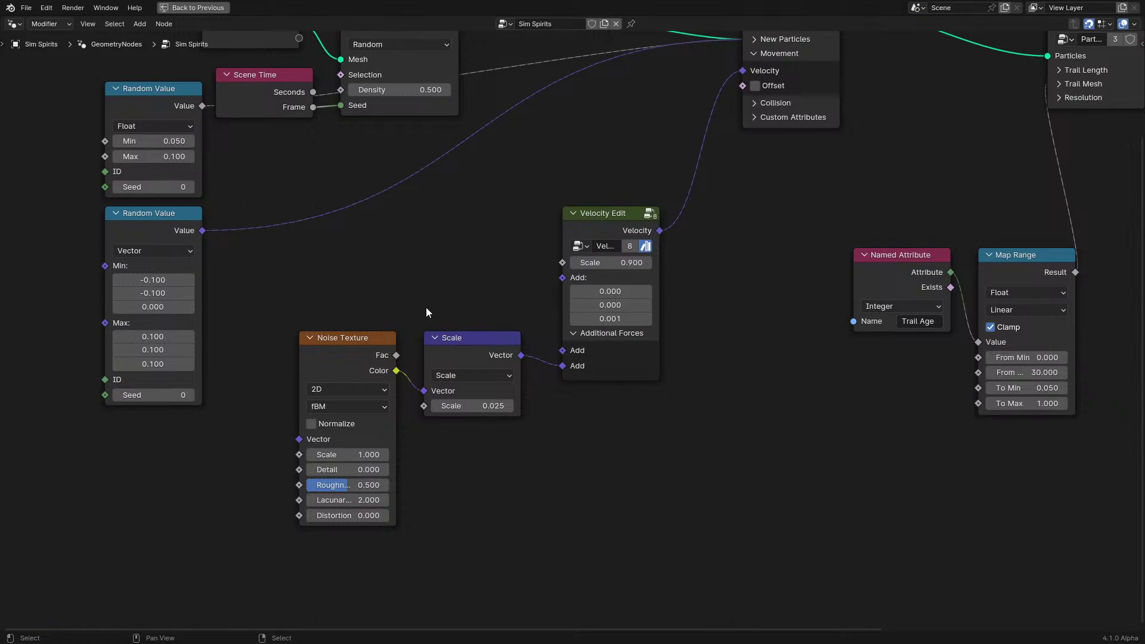
key(ctrl+space)
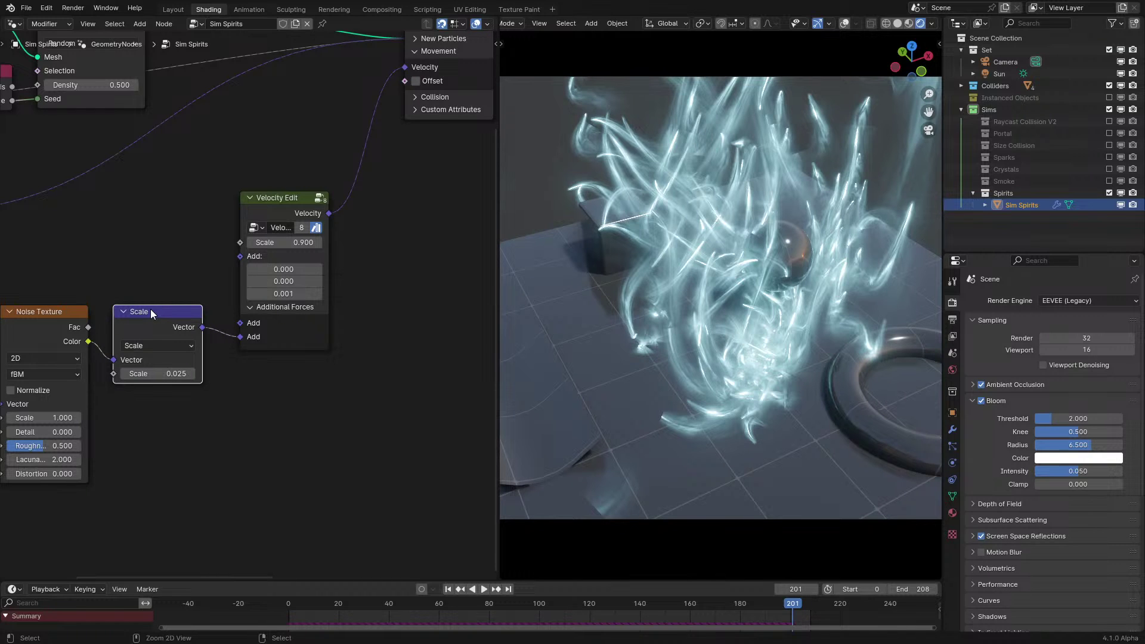
key(ctrl+space)
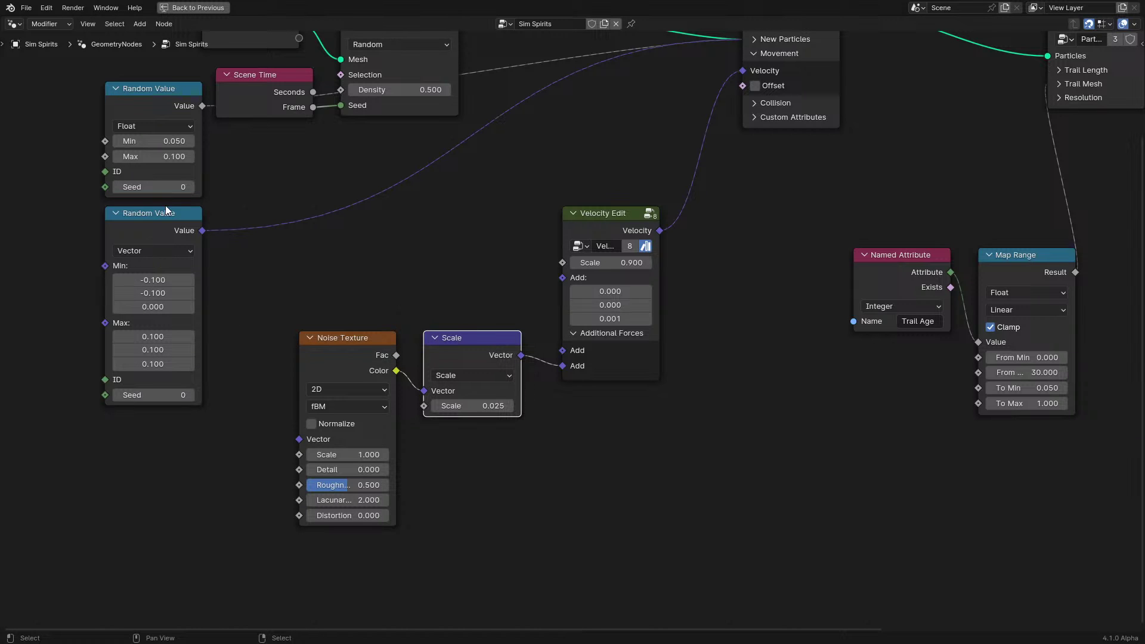
middle_drag(168, 207, 214, 363)
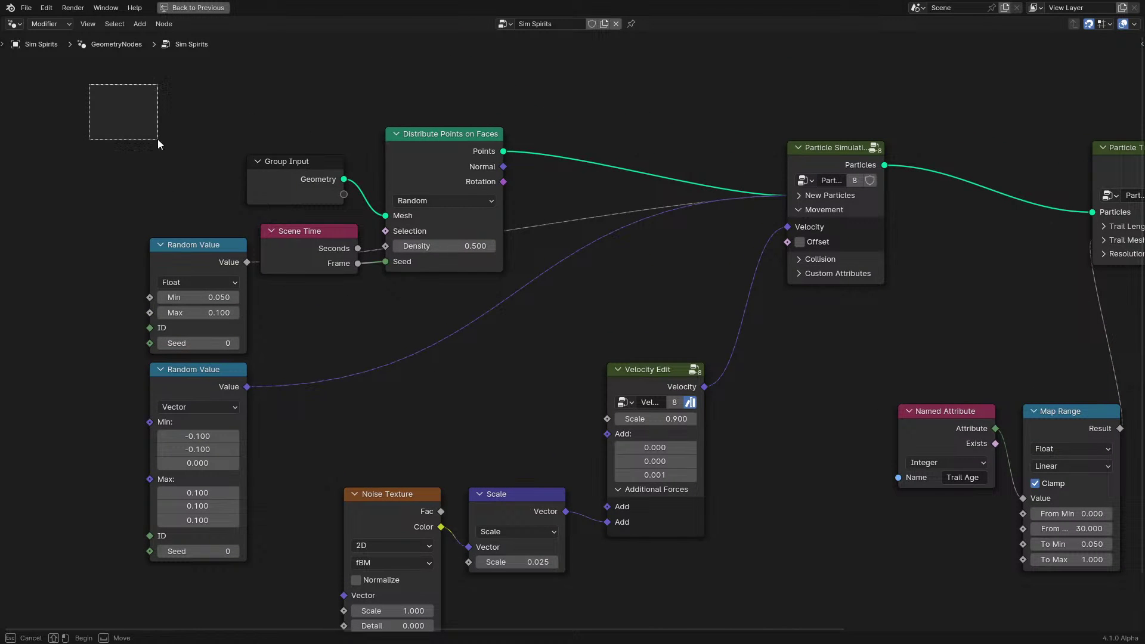
drag(158, 141, 507, 389)
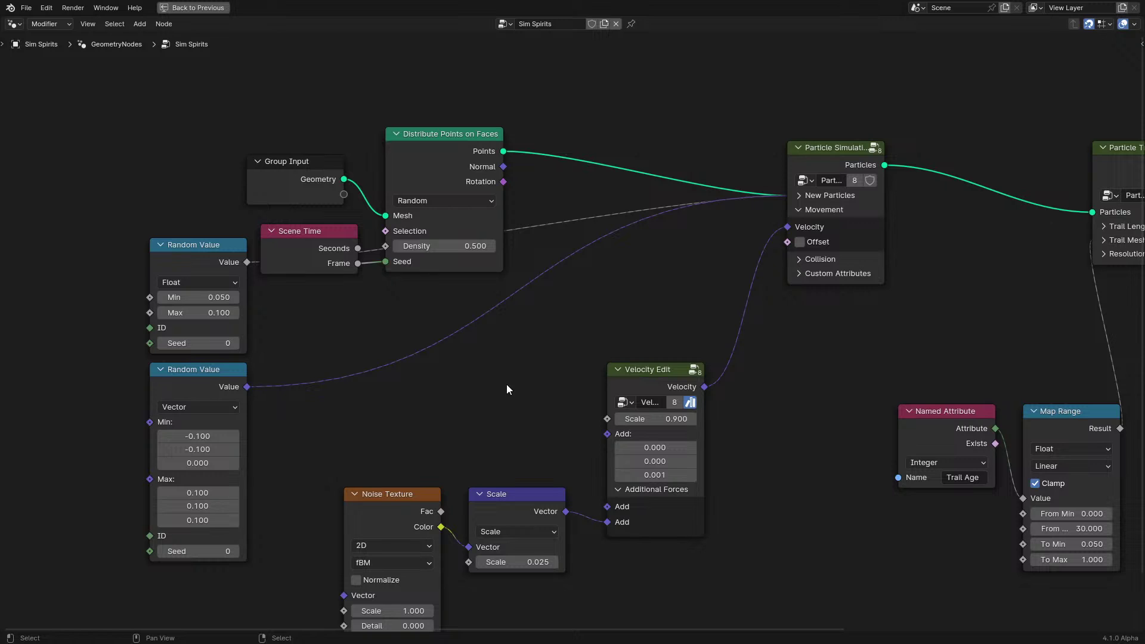
Set the Noise Texture node's dimensions to 3D, keeping Normalize off
middle_drag(506, 382, 491, 292)
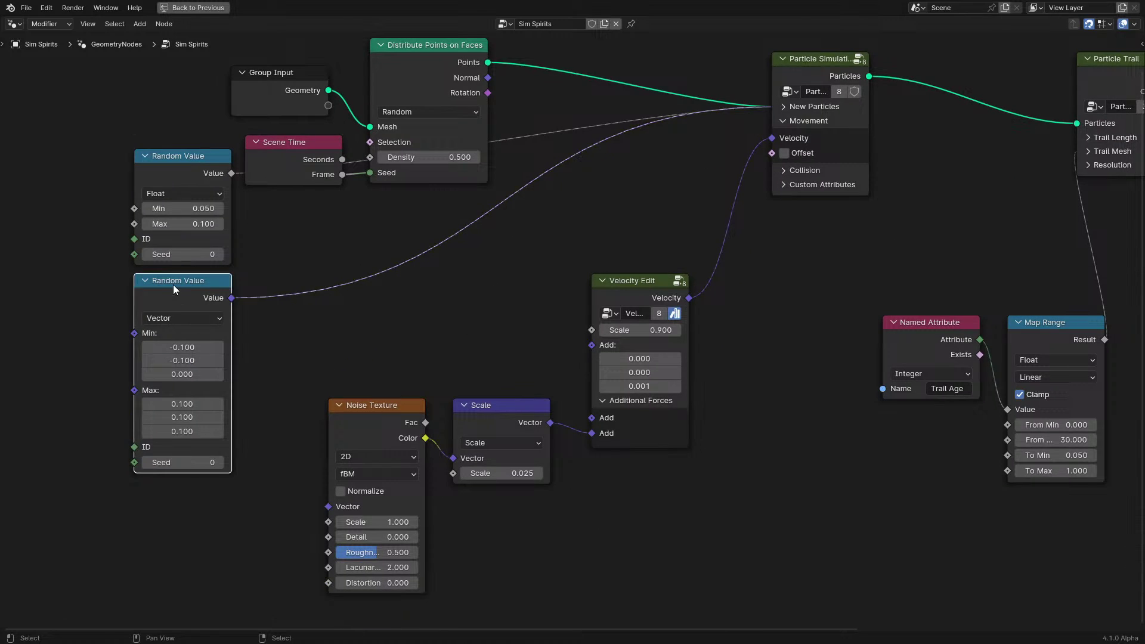
drag(173, 285, 213, 289)
right_click(213, 289)
middle_drag(501, 347, 599, 248)
scroll(594, 253, up, 4)
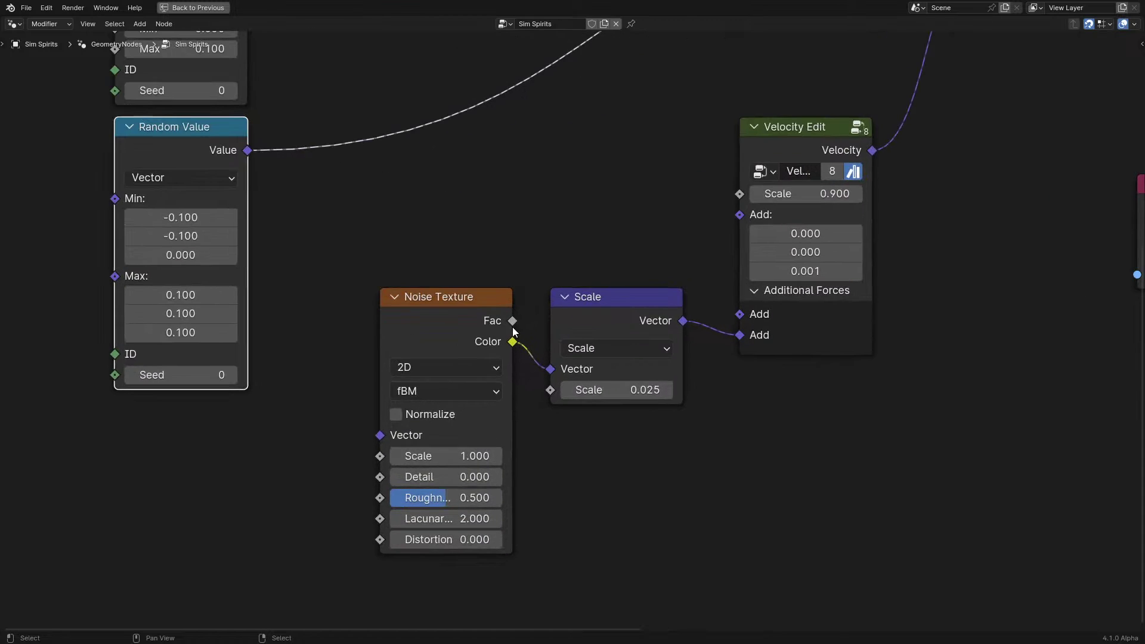
click(432, 368)
click(417, 455)
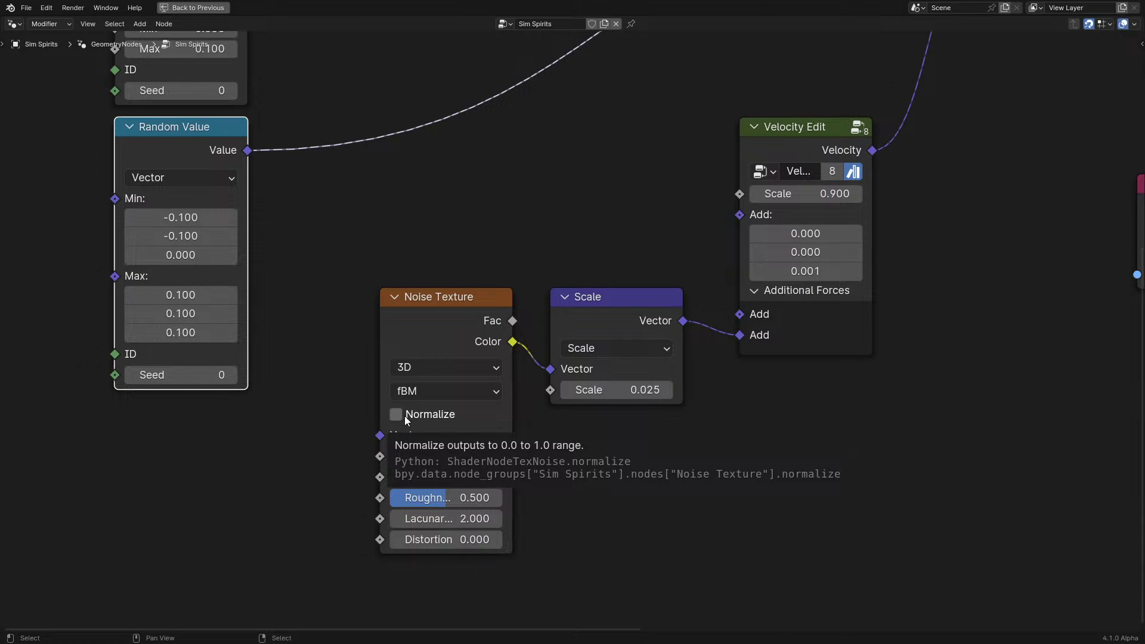
click(404, 417)
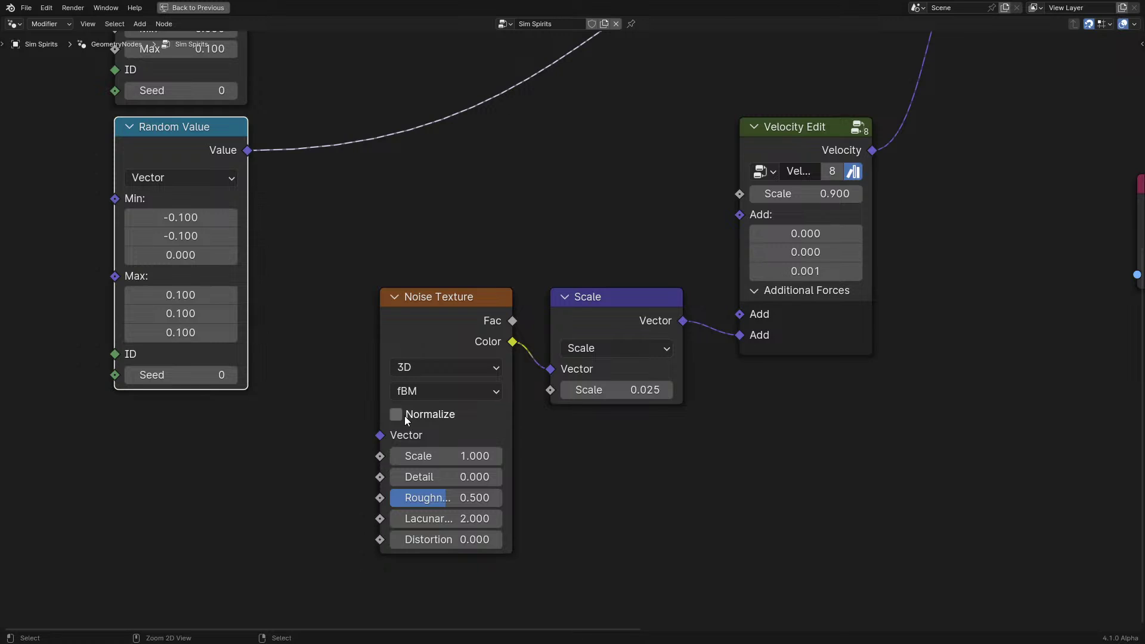
Restore the split editor layout, replay the simulation from the start and examine the trails close up around the sphere
key(ctrl+space)
key(shift+Left)
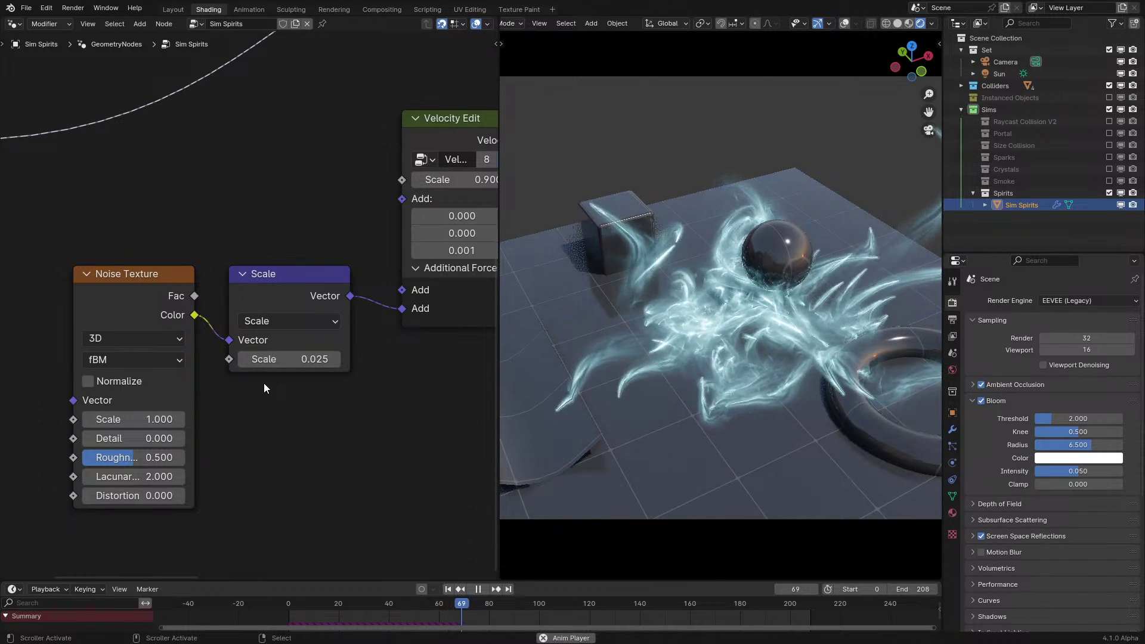
click(145, 306)
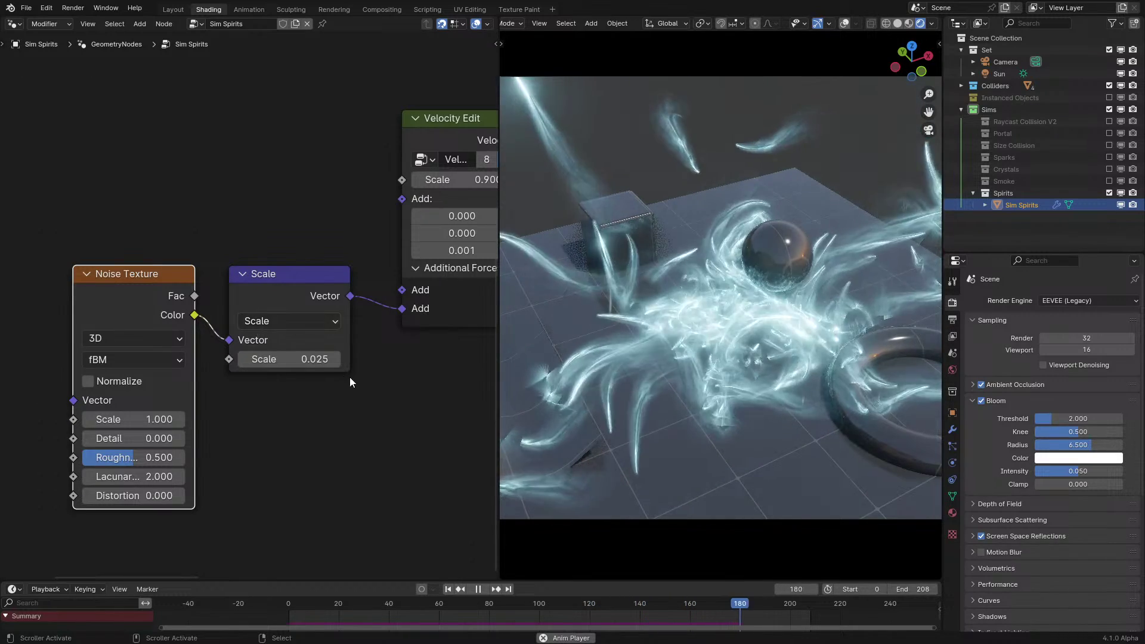
click(457, 351)
middle_drag(783, 289, 800, 290)
scroll(735, 253, up, 3)
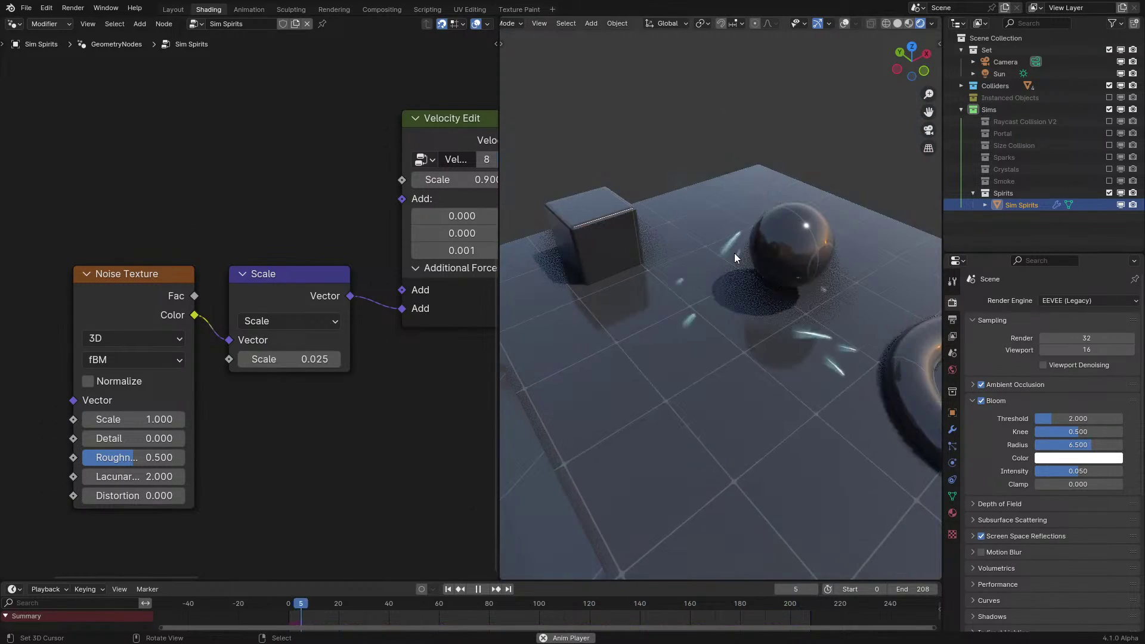
Try a factor of 0.0125 on the Scale node after the Noise Texture and replay the simulation from the start
click(291, 359)
click(291, 361)
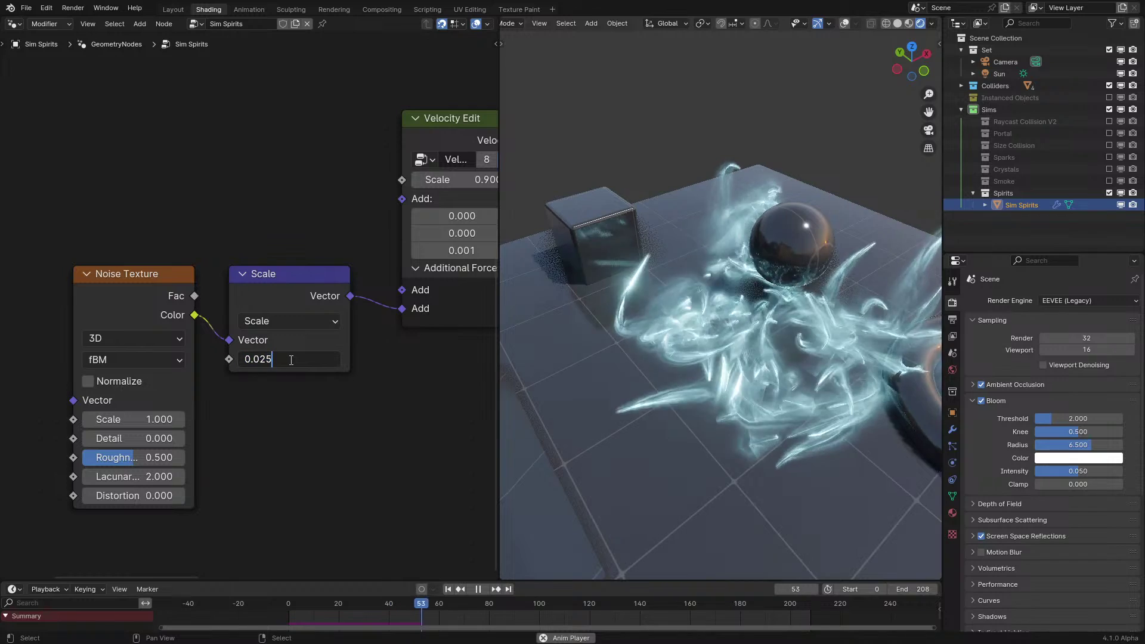
key(BackSpace)
key(BackSpace)
text(125)
key(Return)
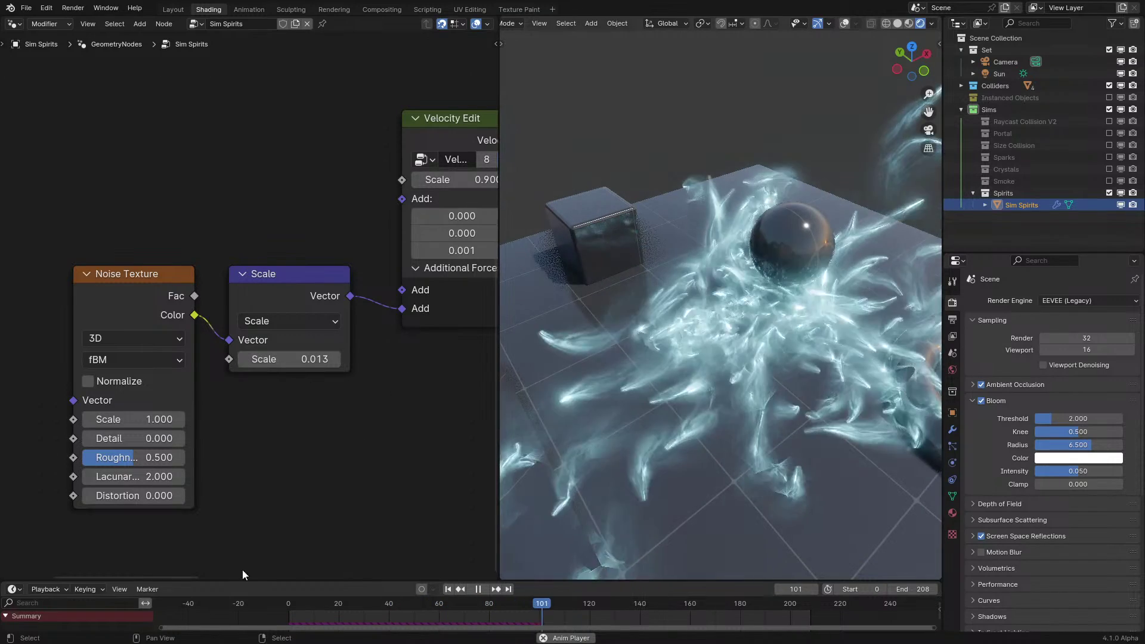
key(shift+Left)
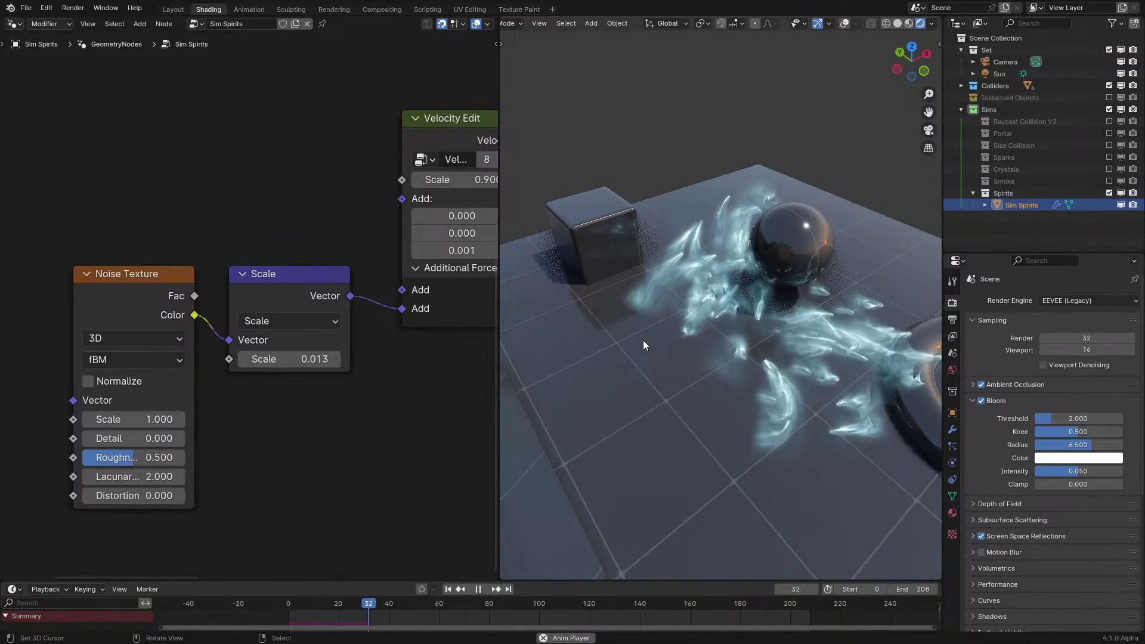
Examine the playing trails from low and high angles around the sphere, pausing to look over the Velocity Edit and Particle Simulation nodes
shift+middle_drag(709, 288, 667, 313)
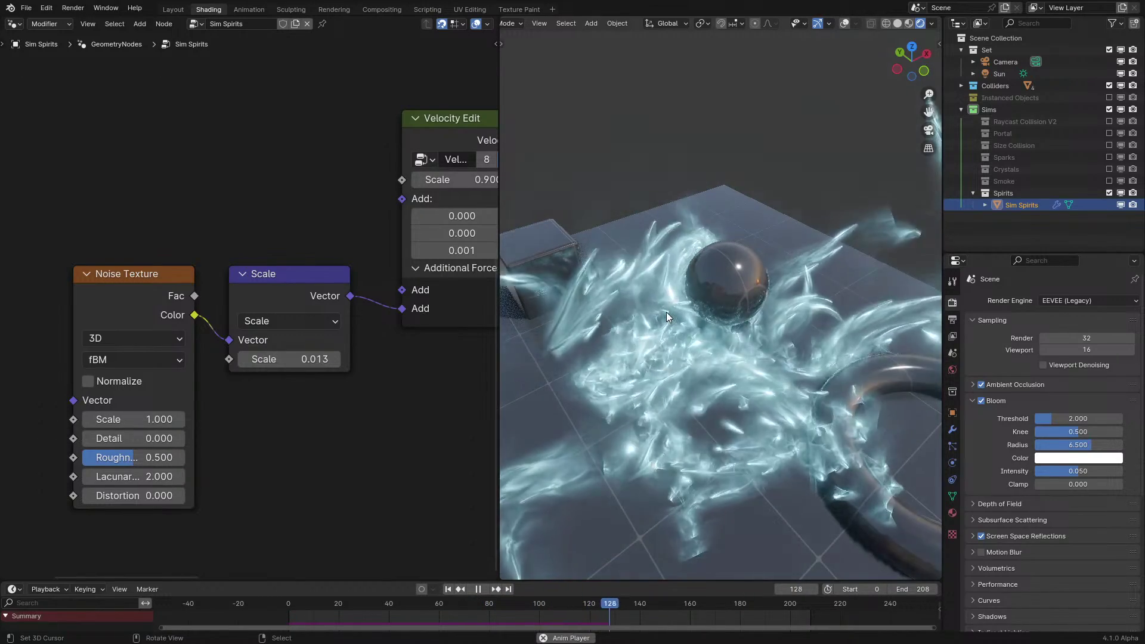
scroll(667, 313, down, 4)
middle_drag(667, 313, 668, 277)
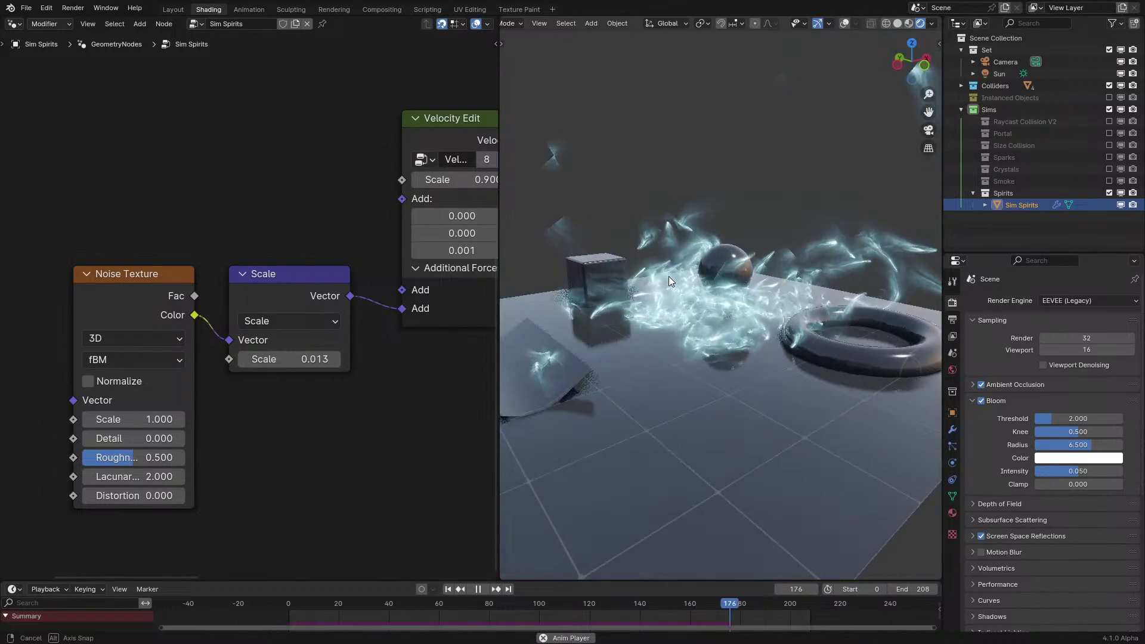
scroll(668, 276, up, 2)
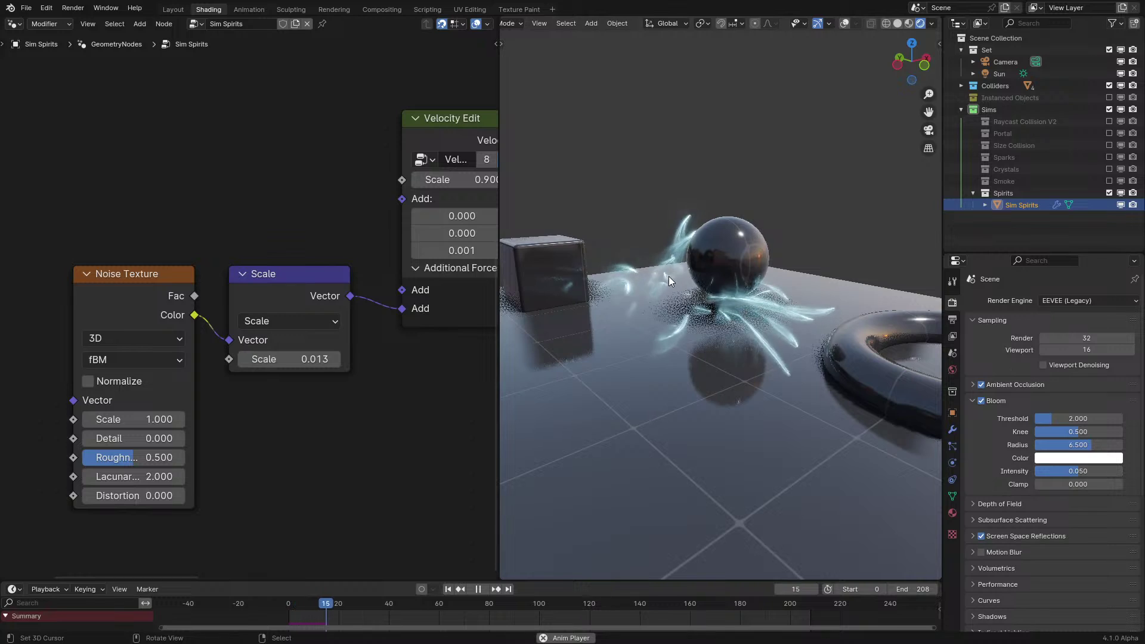
middle_drag(668, 276, 664, 300)
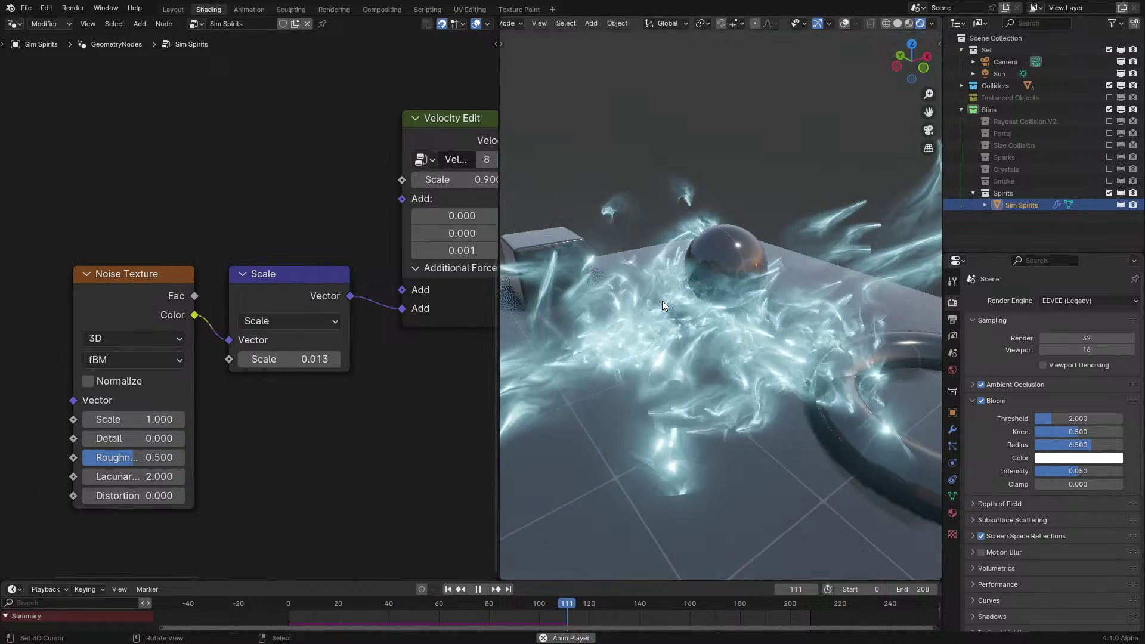
scroll(310, 234, down, 2)
key(space)
scroll(340, 243, down, 1)
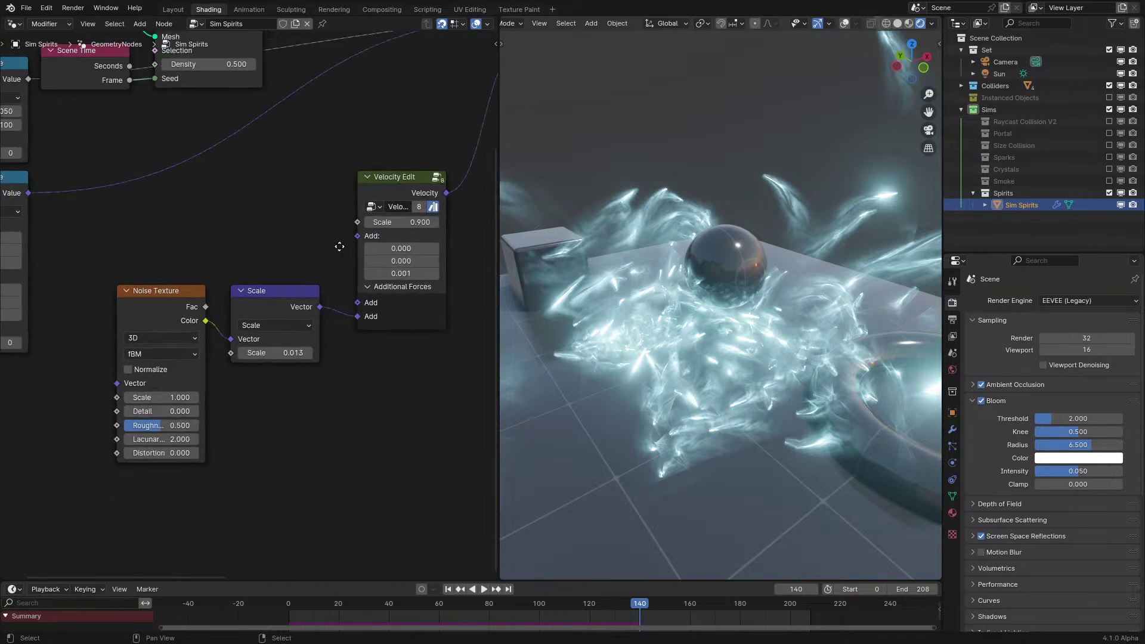
middle_drag(339, 246, 208, 403)
key(space)
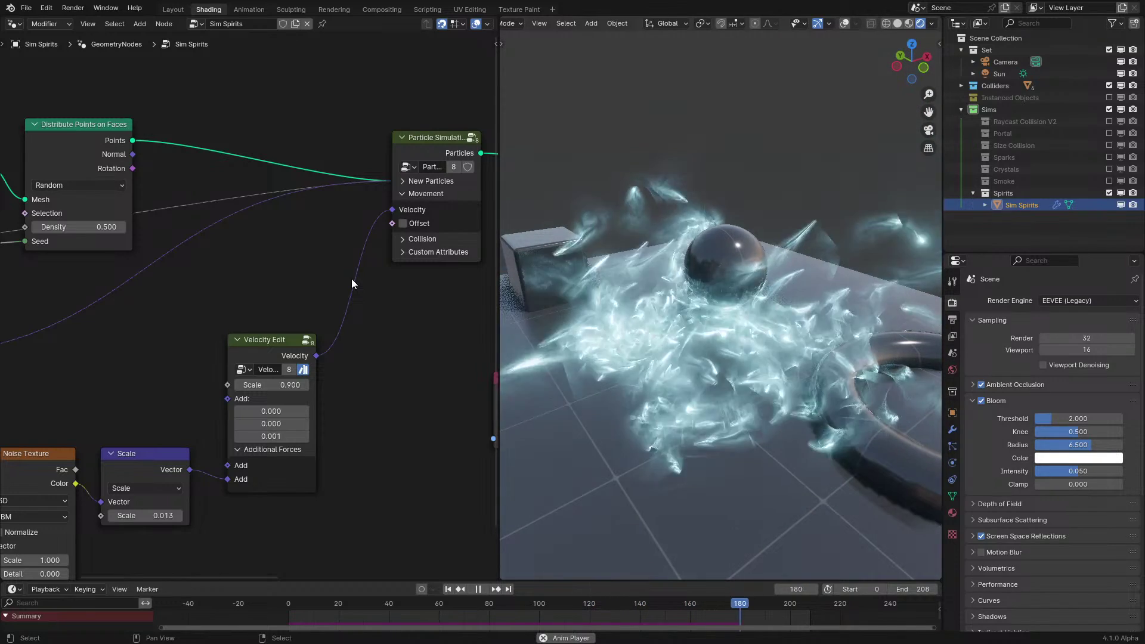
middle_drag(741, 219, 739, 235)
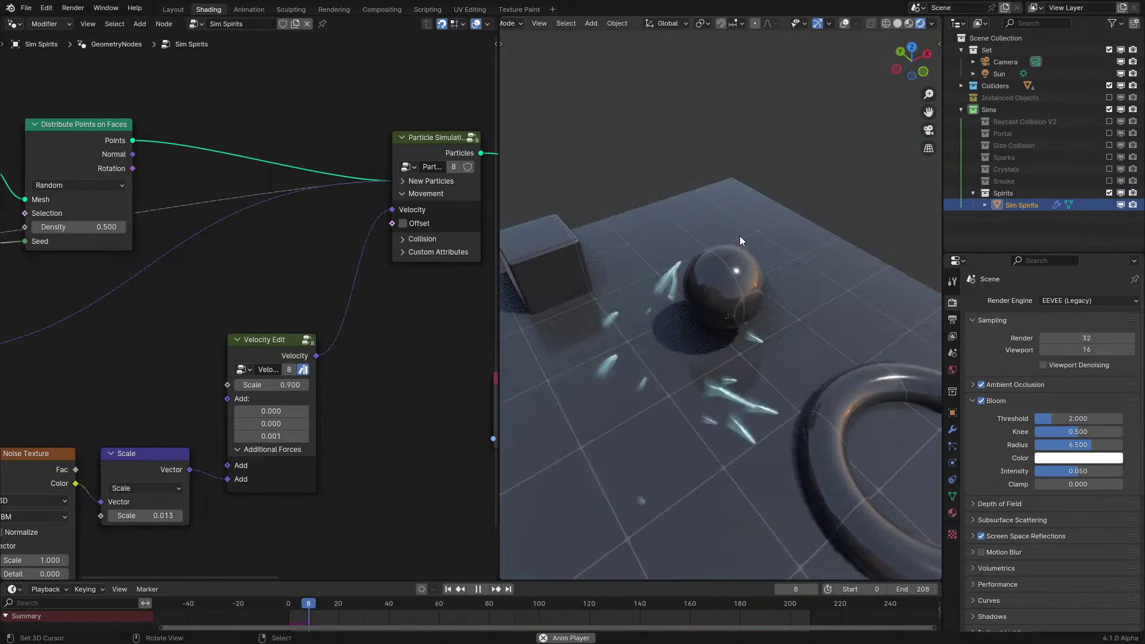
Set the Scale node's factor to 0.025 and watch the trails from a raised view of the scene
middle_drag(217, 489, 285, 461)
click(213, 486)
text(0.012)
key(BackSpace)
key(BackSpace)
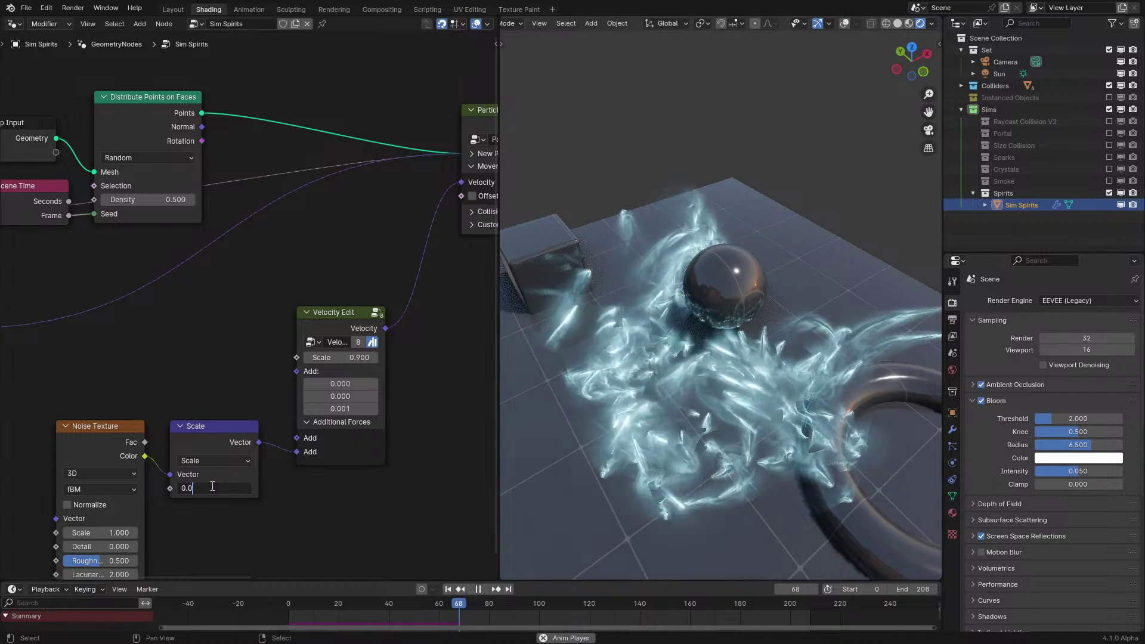
text(25)
key(Return)
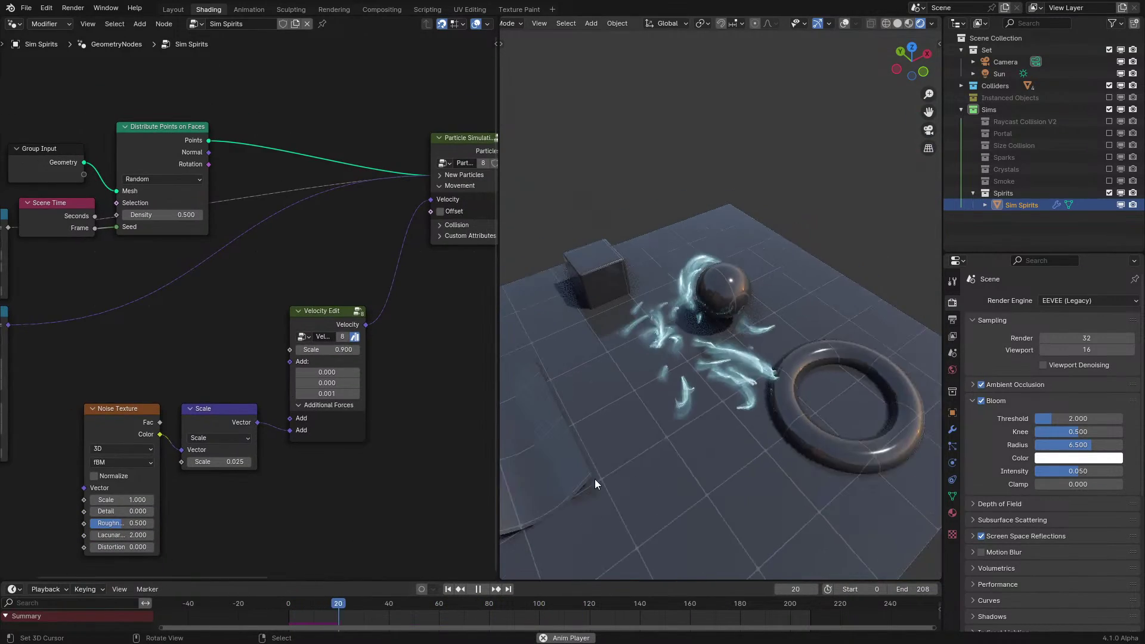
middle_drag(595, 479, 638, 425)
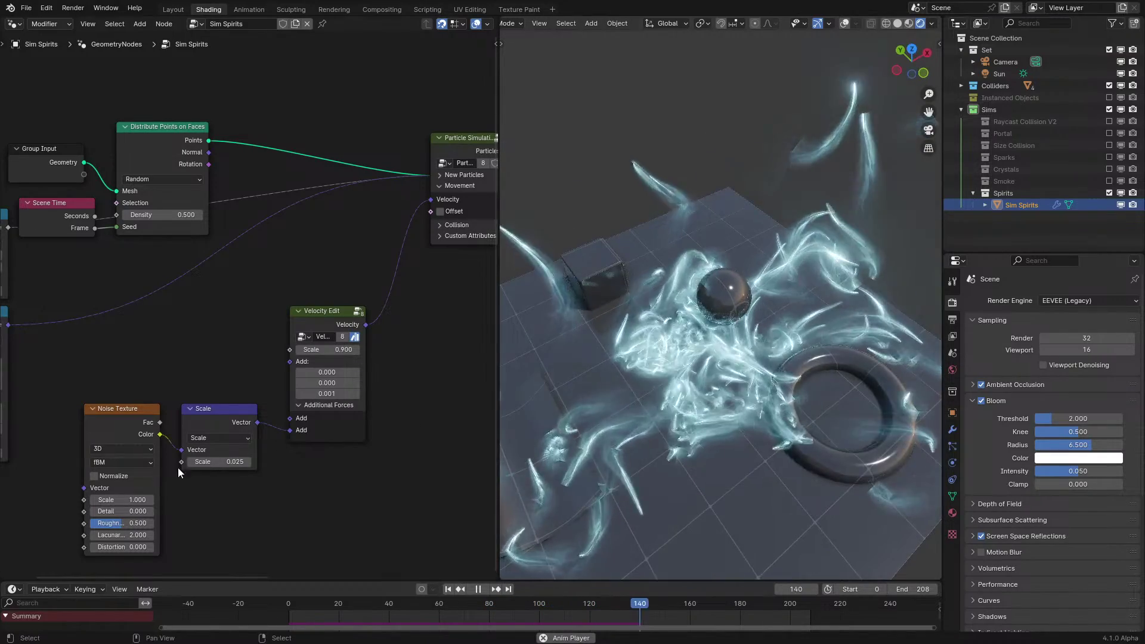
Test the Scale node's factor at 0.125 and 0.2 while the simulation plays
click(247, 462)
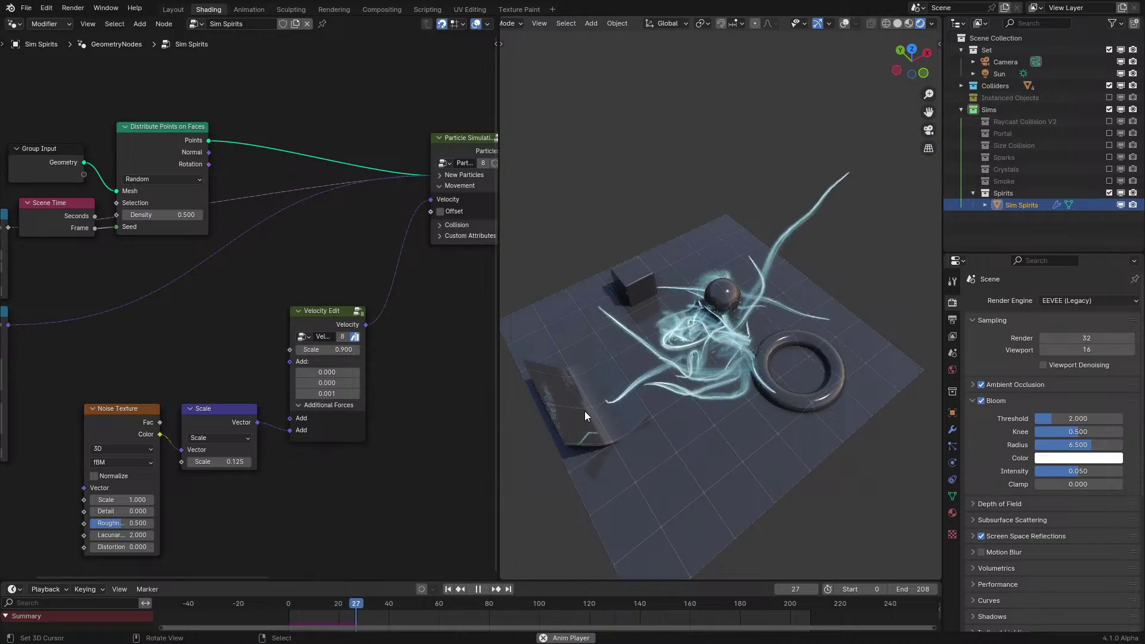
middle_drag(584, 411, 589, 384)
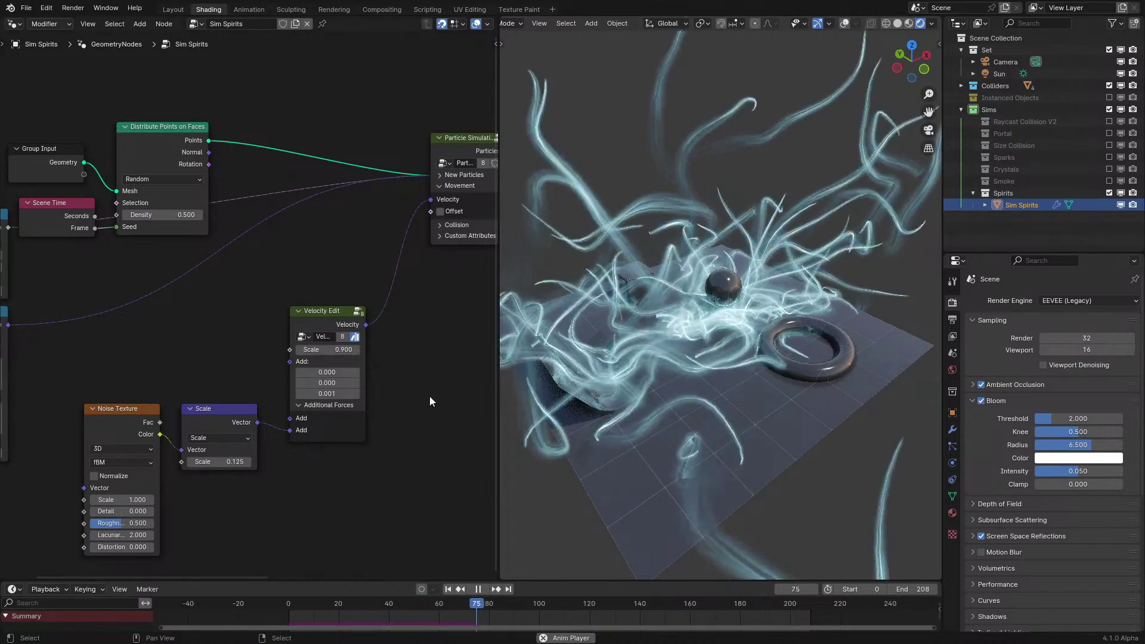
scroll(227, 496, up, 3)
double_click(218, 518)
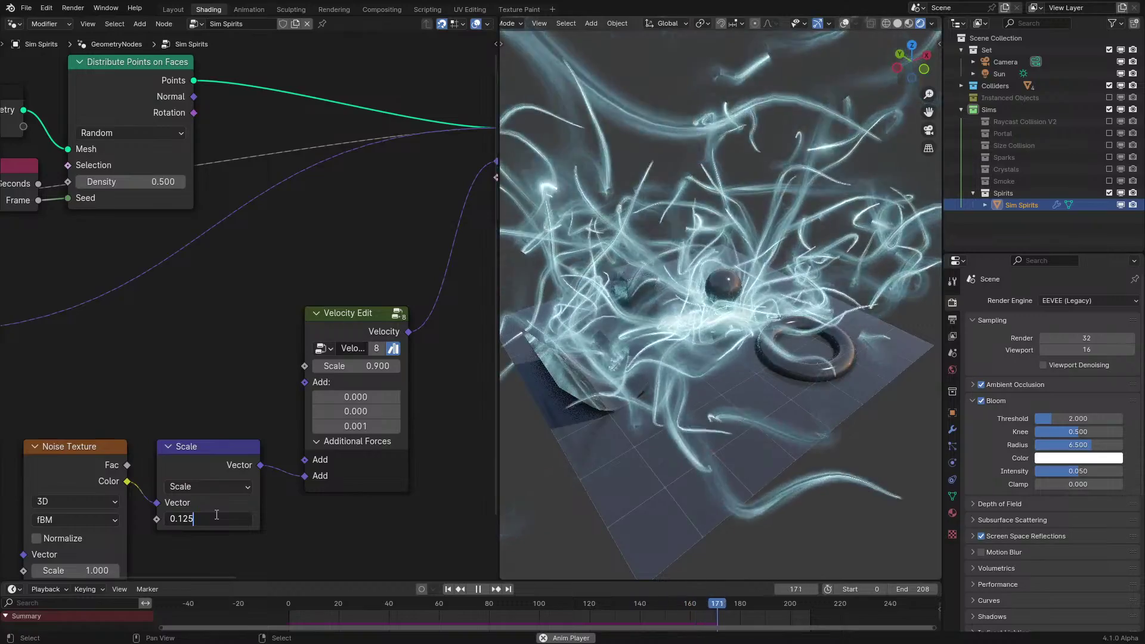
key(BackSpace)
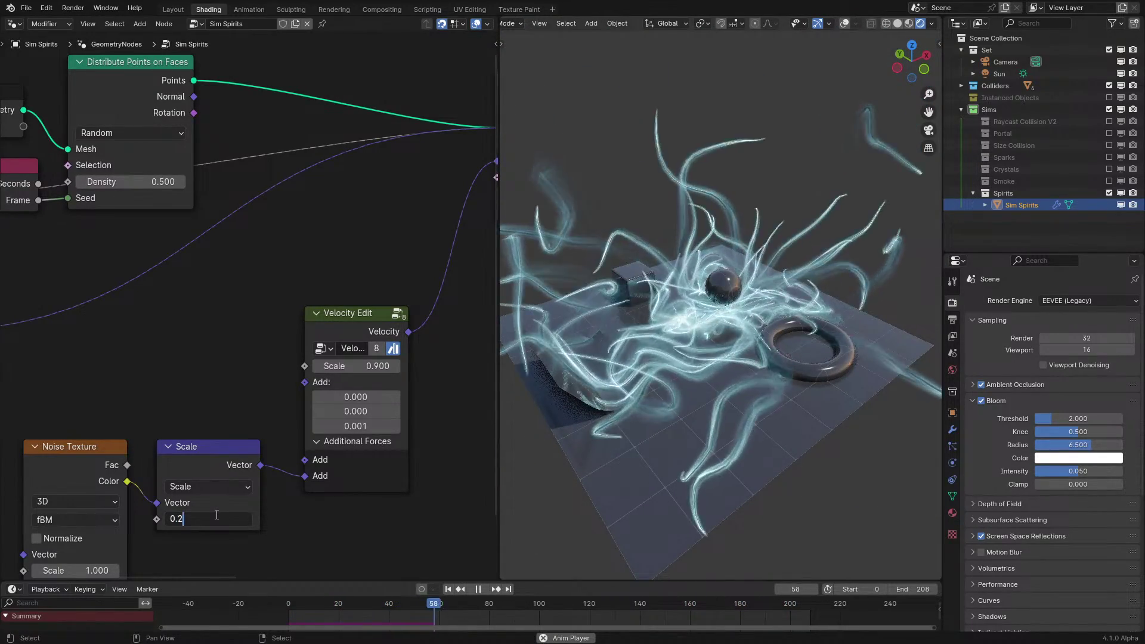
text(2)
key(Return)
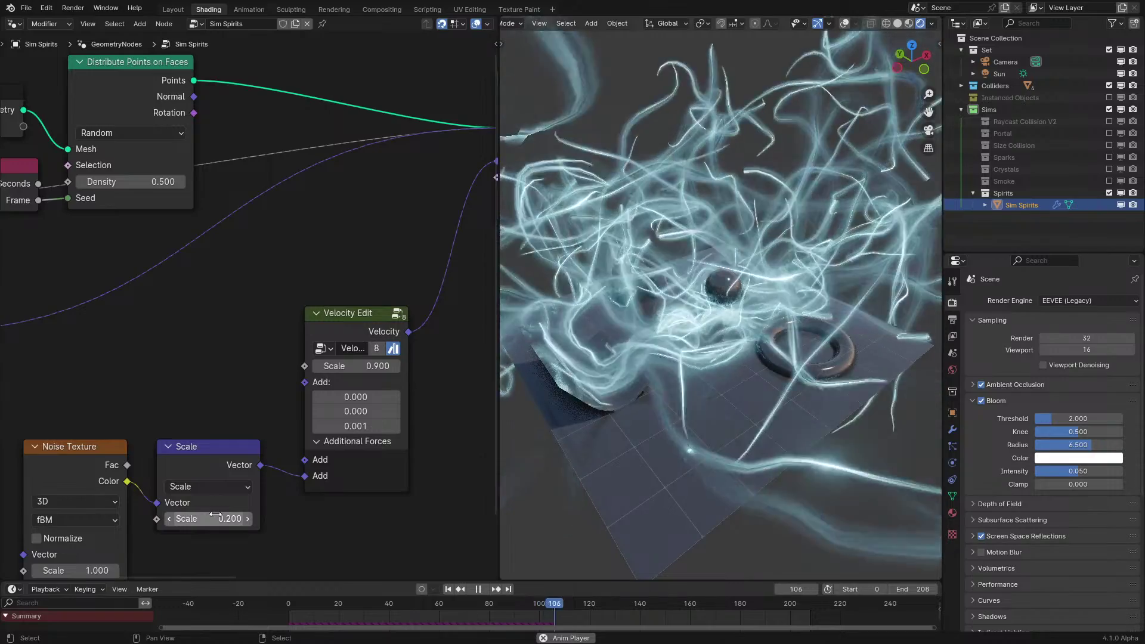
Try a factor of 0.050 on the Scale node and examine the replayed trails from closer, orbited views
click(215, 518)
text(0.)
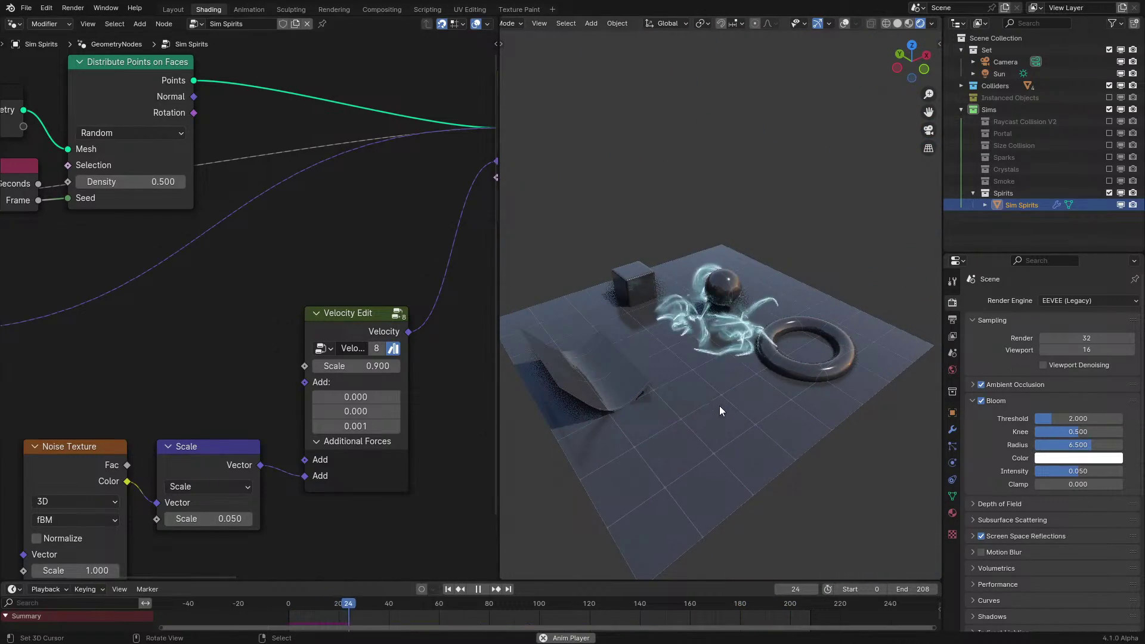
scroll(720, 406, up, 3)
middle_drag(717, 405, 701, 430)
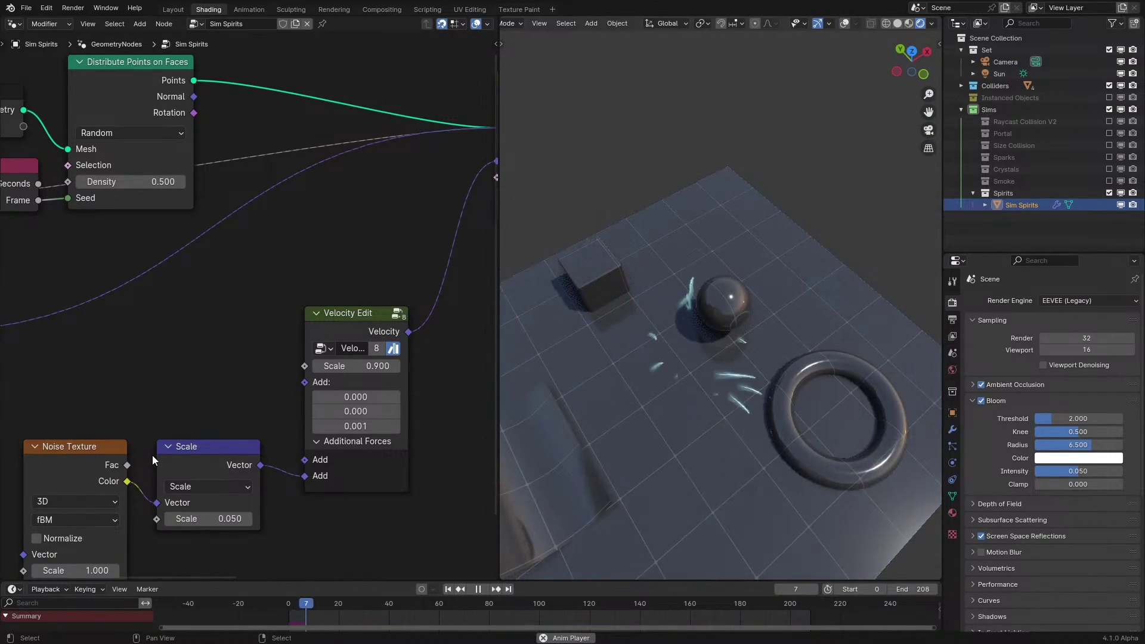
middle_drag(643, 360, 664, 307)
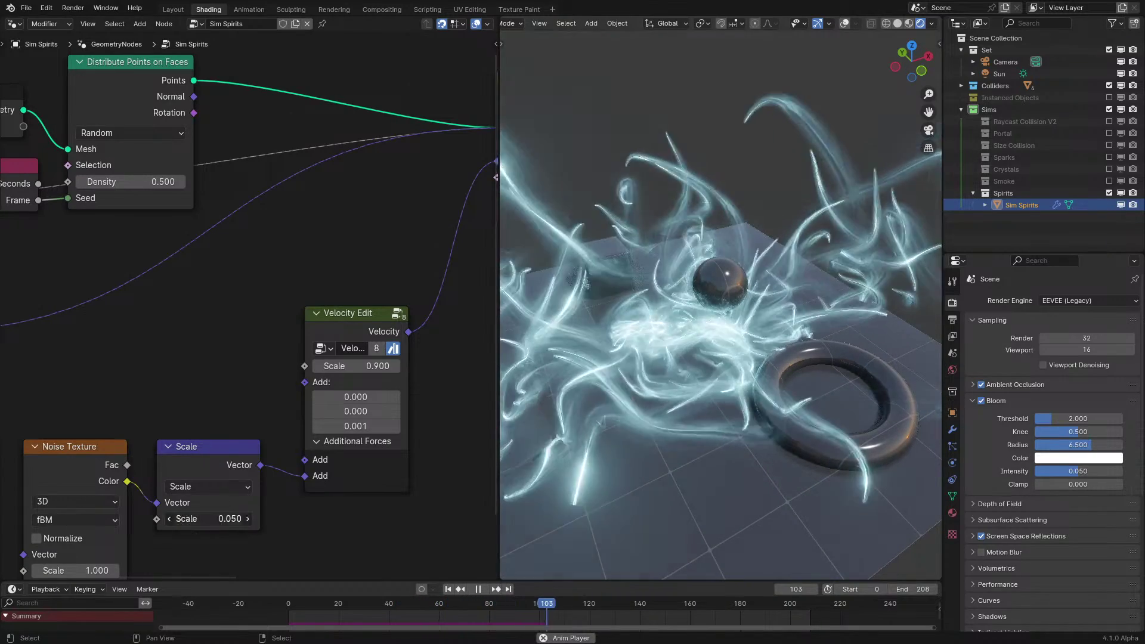
Return the Scale node's factor to 0.025, replay the simulation from the start and inspect it from several angles
click(209, 517)
text(0.025)
key(Return)
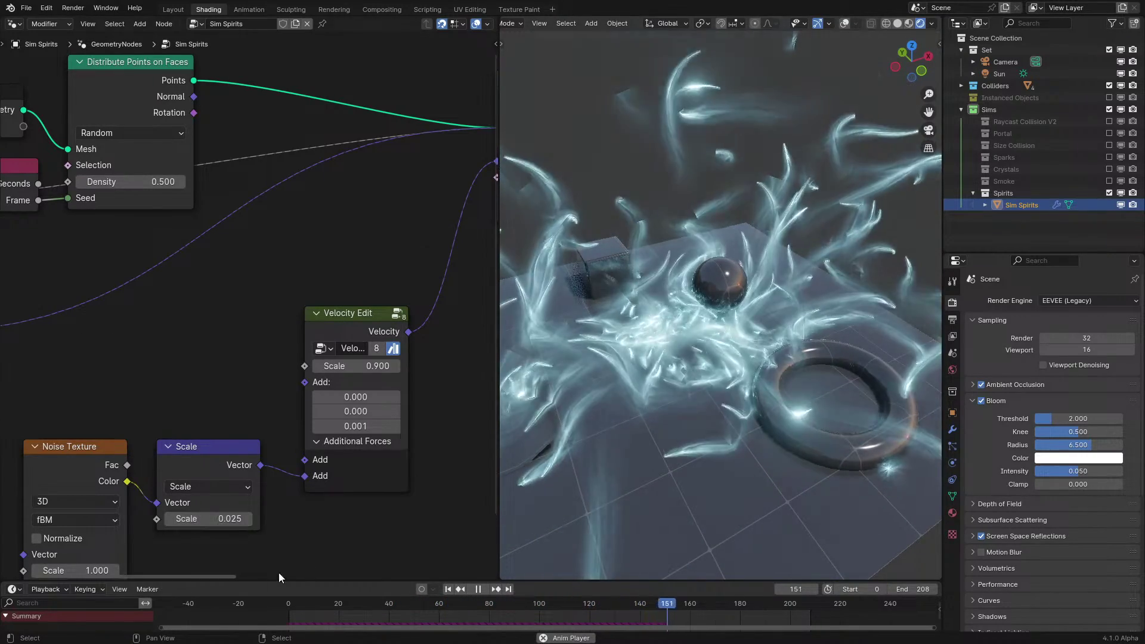
click(249, 607)
middle_drag(660, 365, 661, 381)
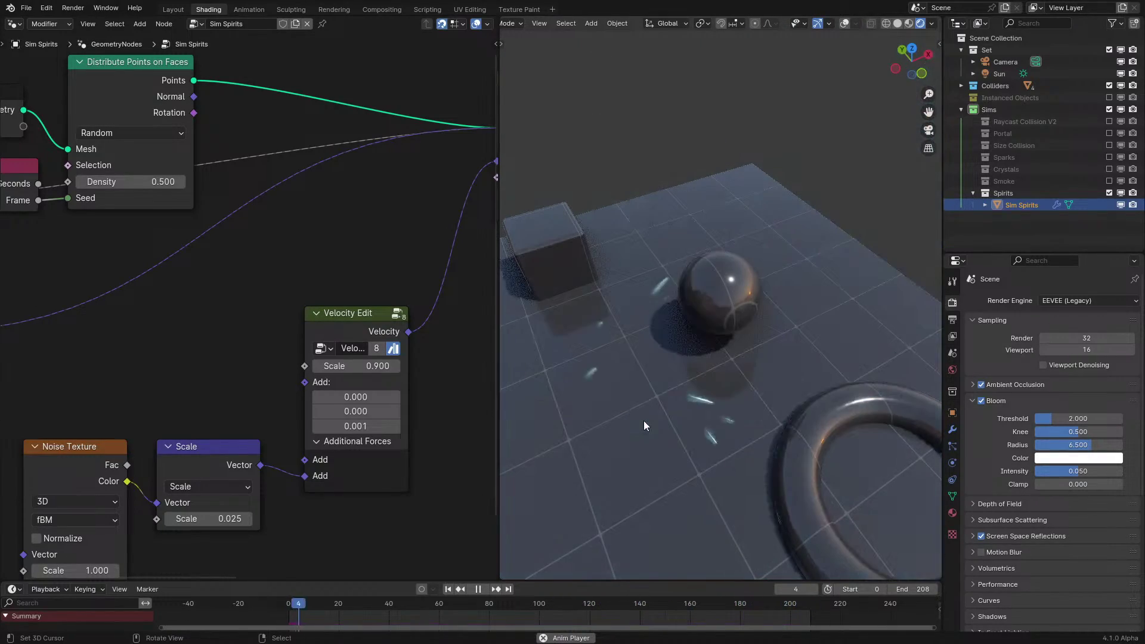
middle_drag(643, 421, 696, 337)
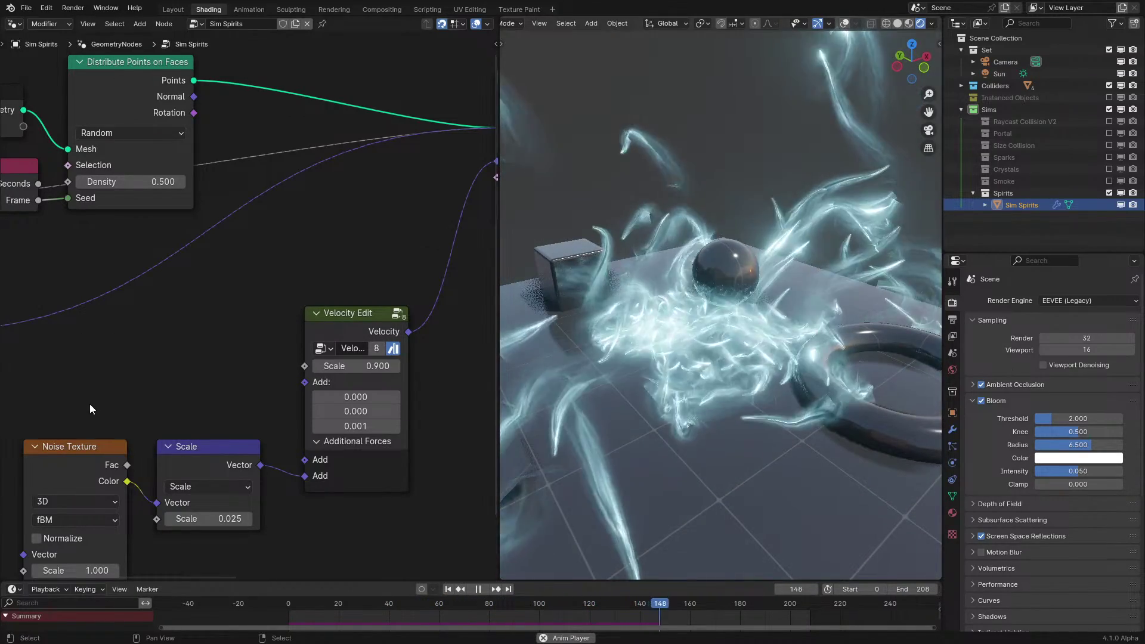
Move the Noise Texture and Scale nodes slightly closer to Velocity Edit and replay with the Scale factor set to 0.050
drag(89, 404, 226, 457)
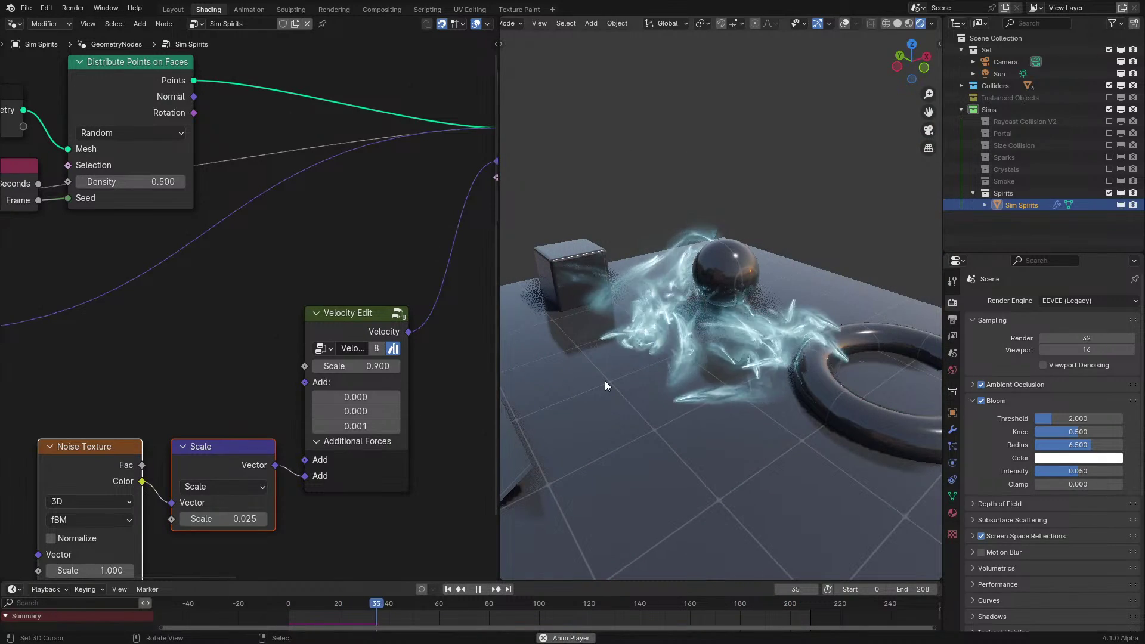
middle_drag(605, 380, 594, 365)
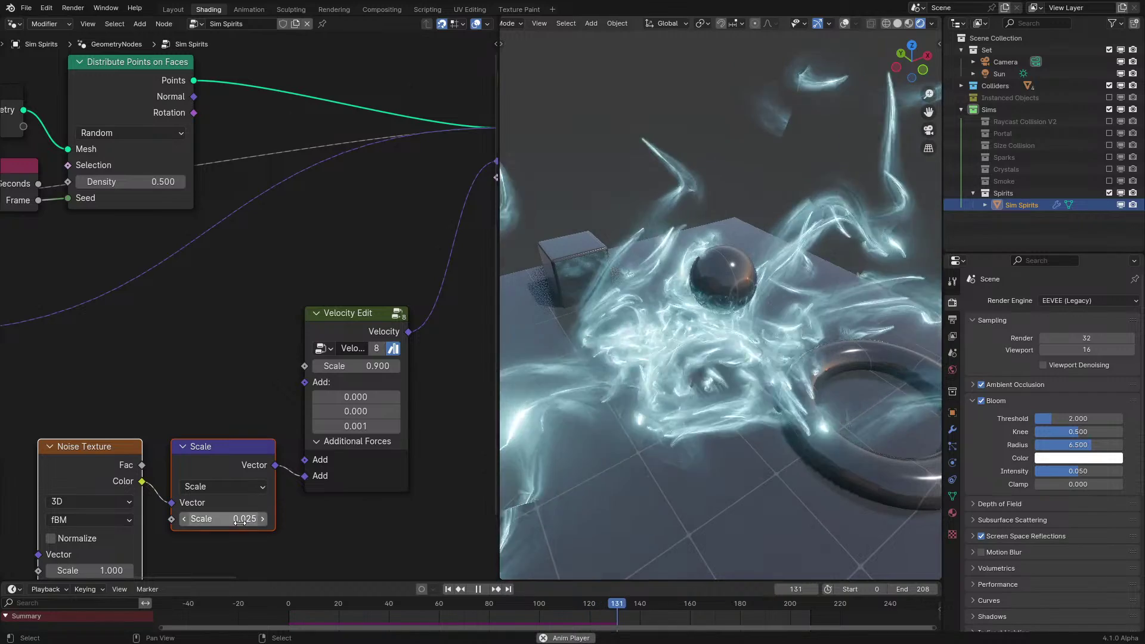
drag(226, 519, 236, 519)
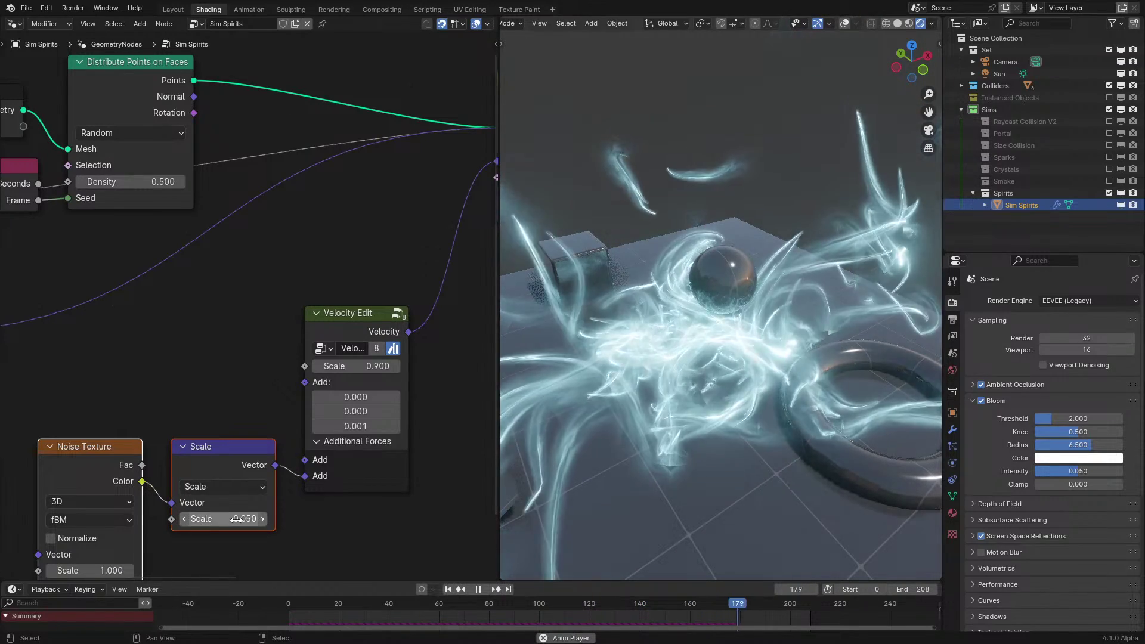
key(shift+Left)
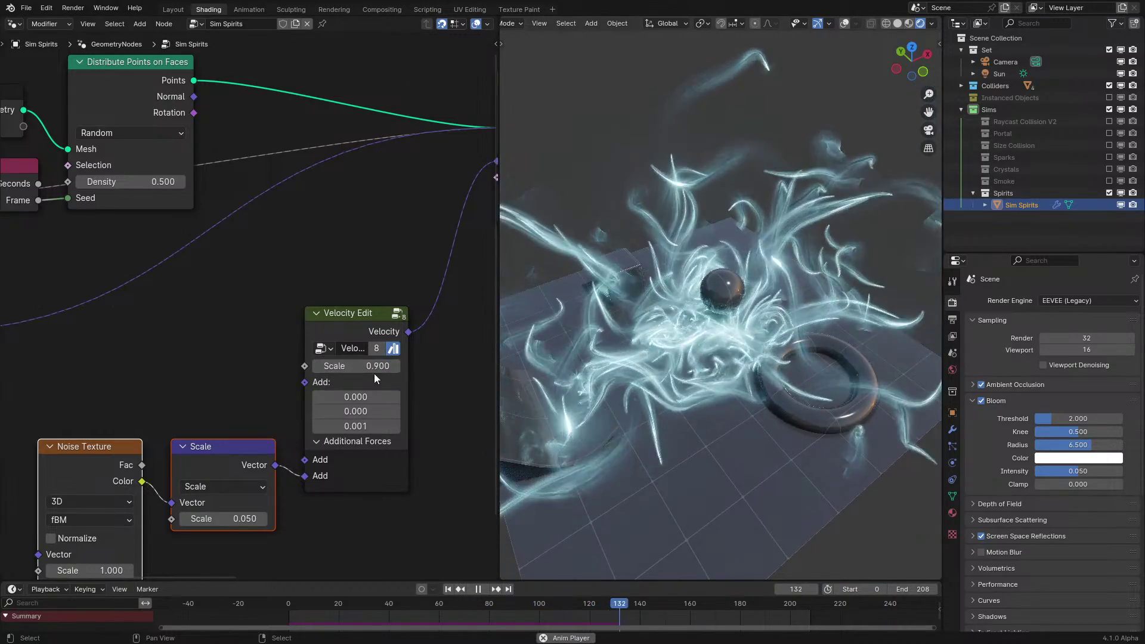
Try a Scale of 0.800 on the Velocity Edit node and replay the simulation, inspecting the trails up close from different angles
drag(356, 365, 334, 366)
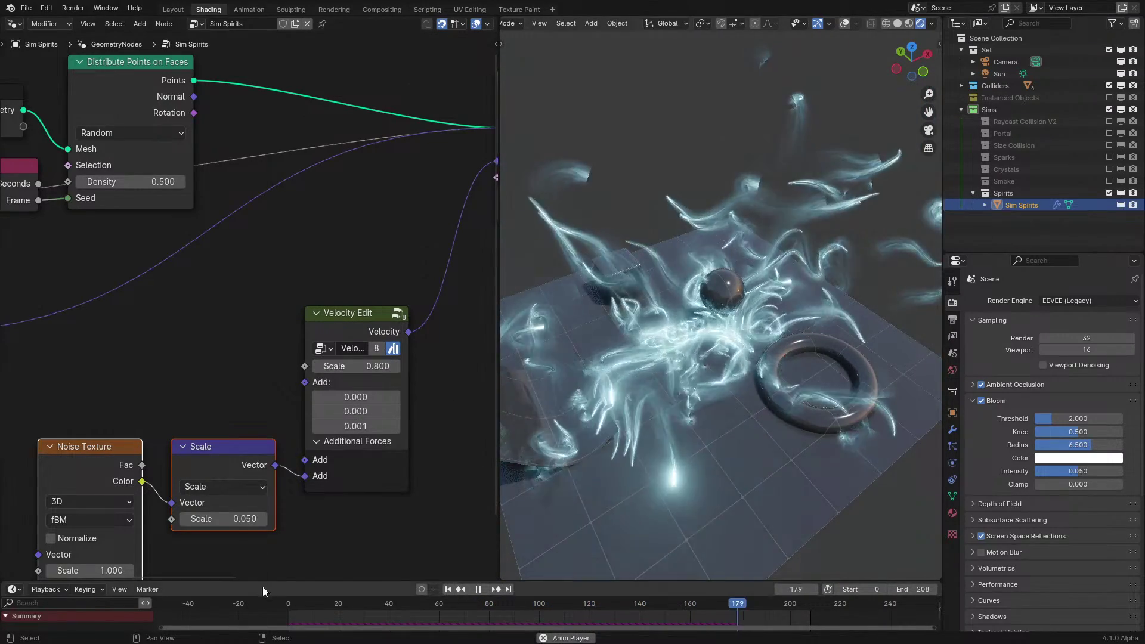
click(261, 606)
middle_drag(707, 364, 724, 344)
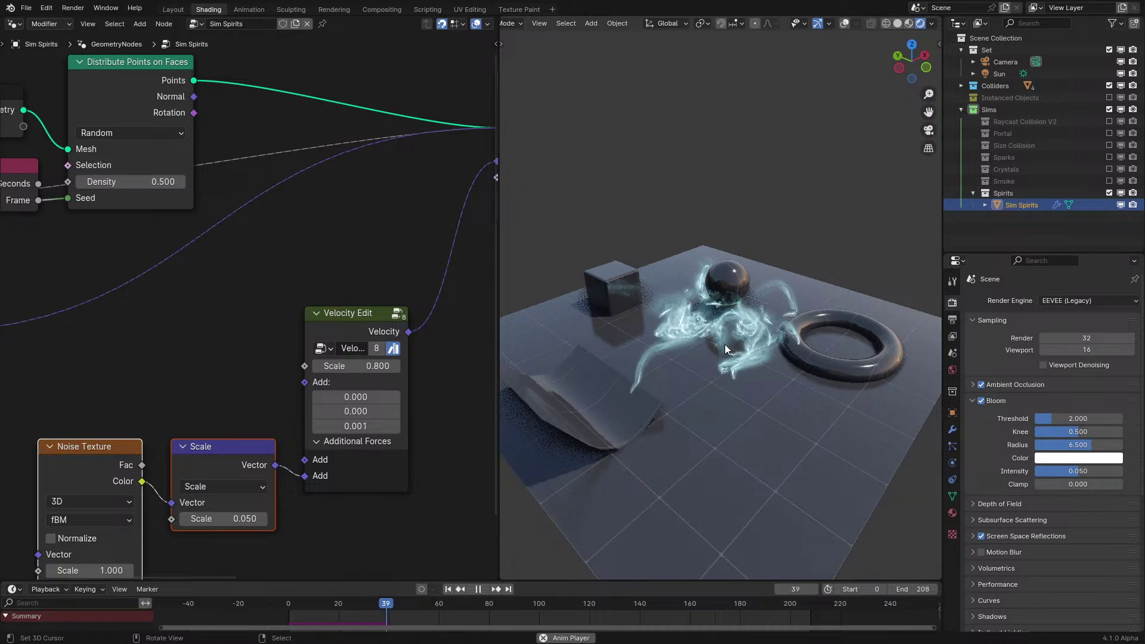
scroll(725, 345, up, 5)
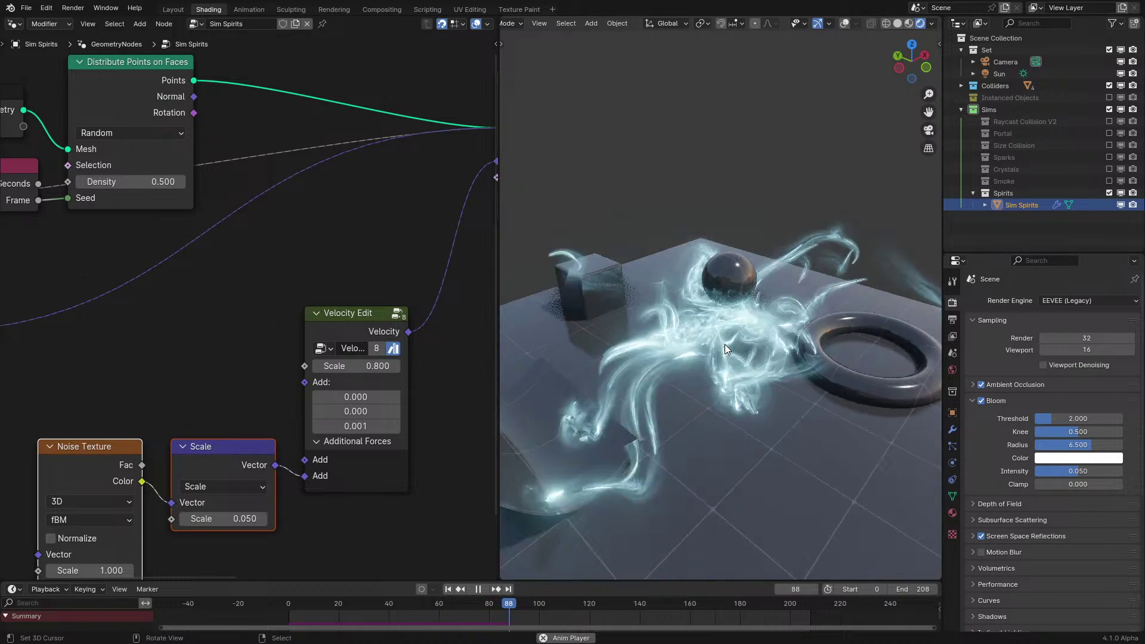
middle_drag(725, 344, 700, 375)
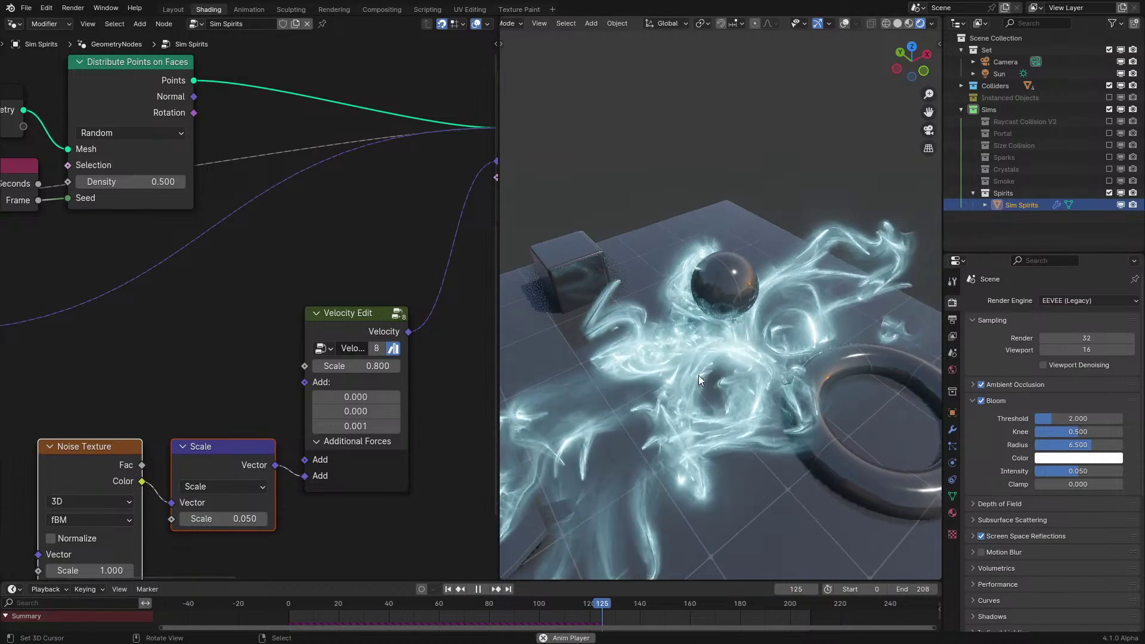
Return Velocity Edit's Scale to 0.900, replay the simulation from near the start and examine the trails from several angles and distances
click(396, 366)
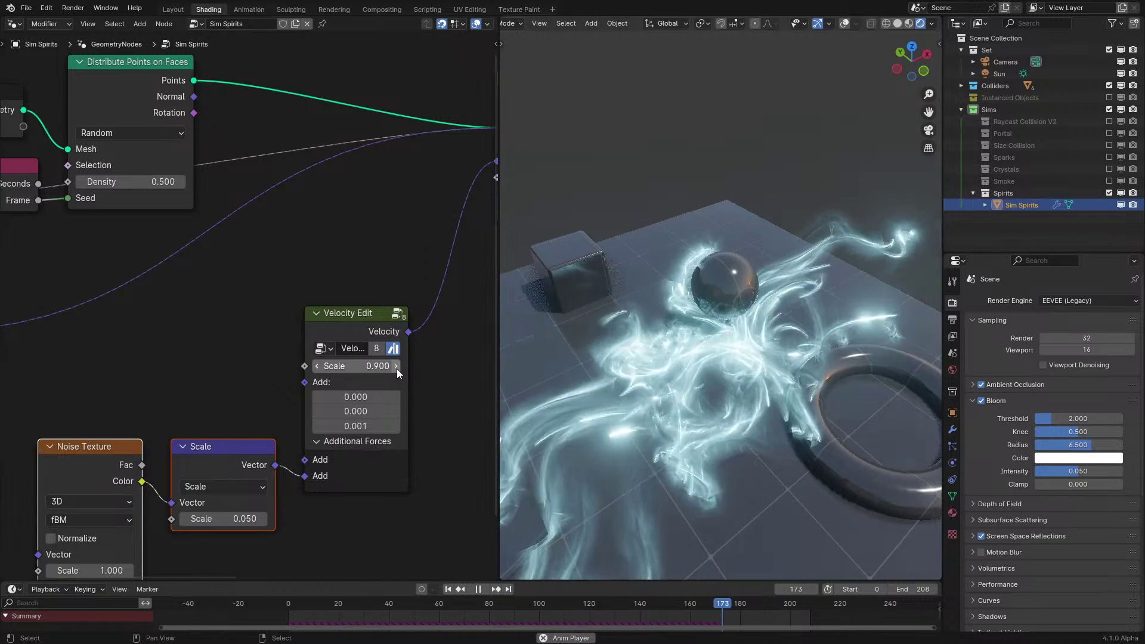
click(262, 612)
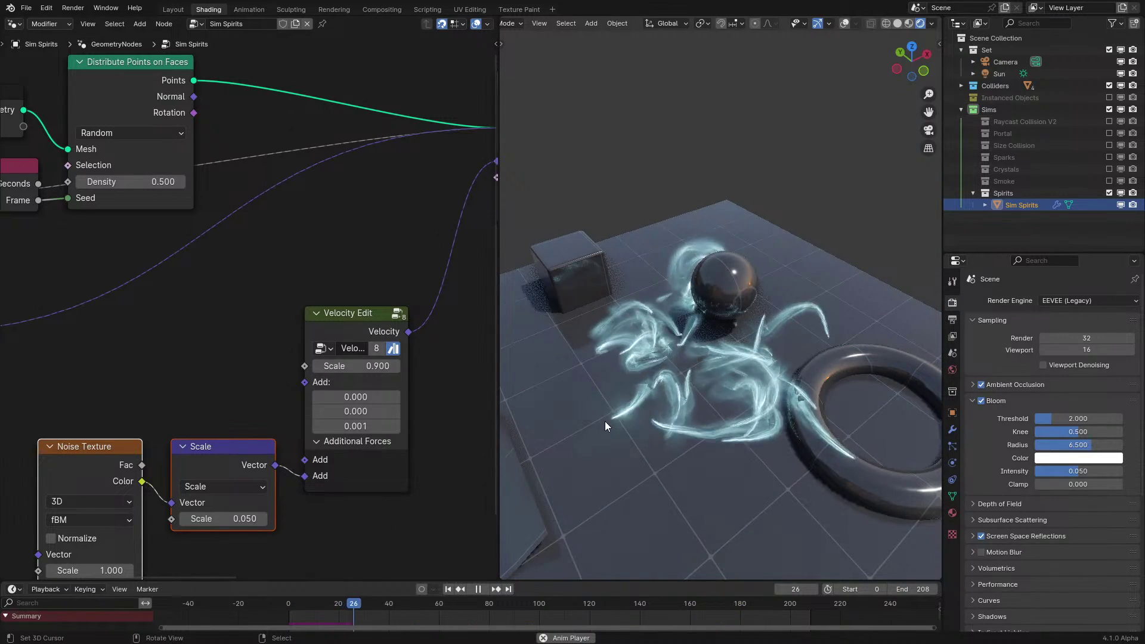
scroll(605, 421, down, 2)
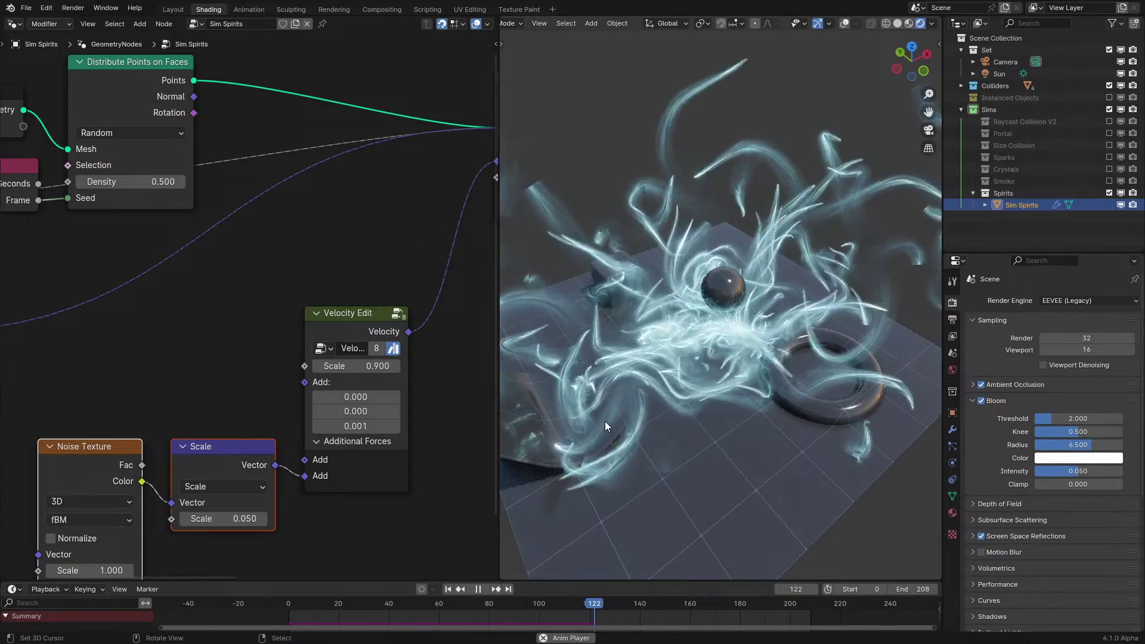
middle_drag(605, 421, 711, 391)
scroll(711, 391, up, 2)
scroll(711, 392, down, 4)
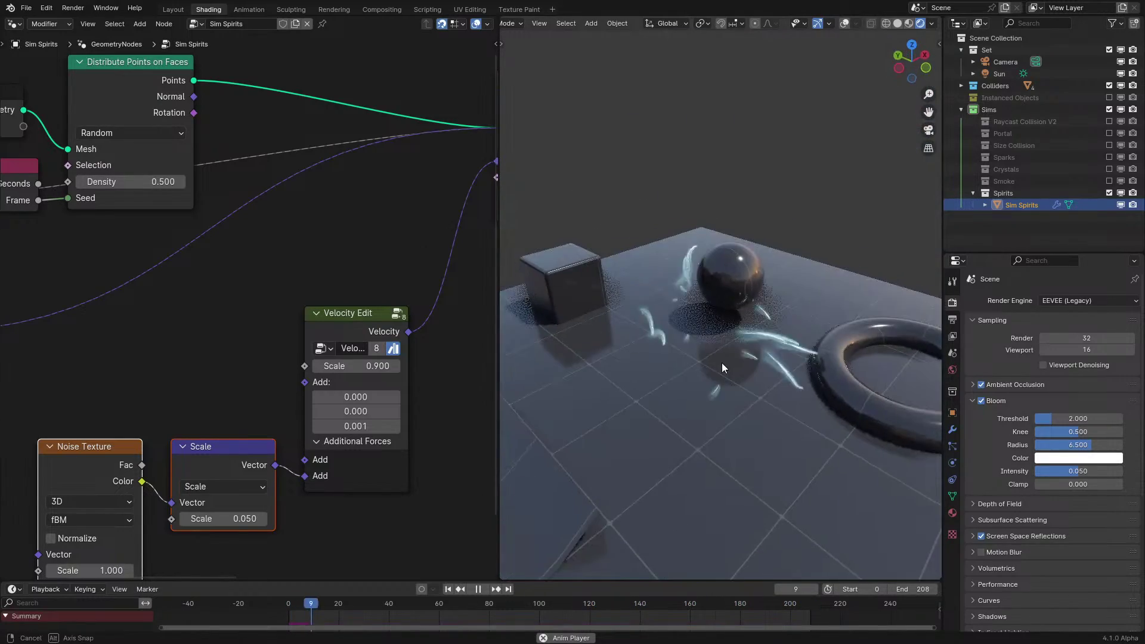
scroll(706, 364, up, 2)
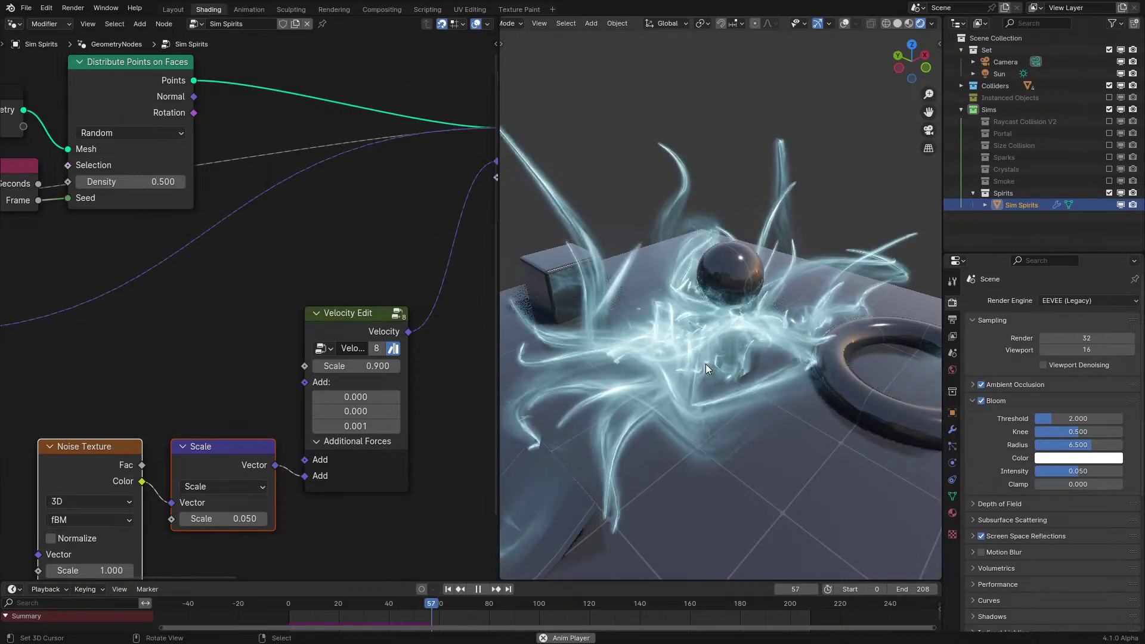
scroll(707, 364, down, 4)
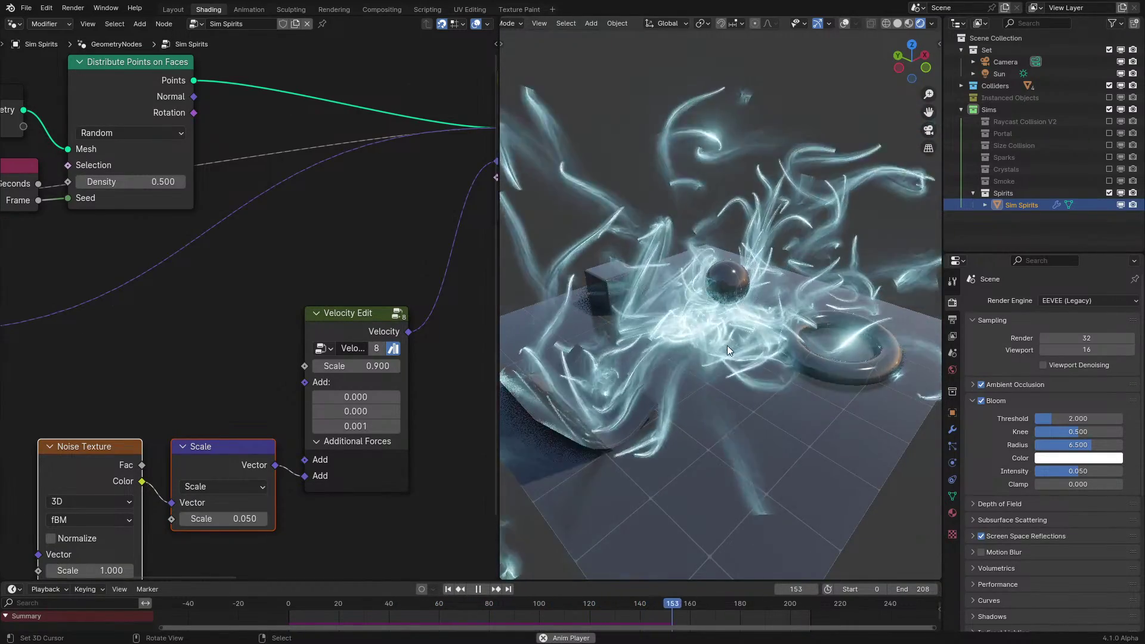
middle_drag(728, 345, 697, 388)
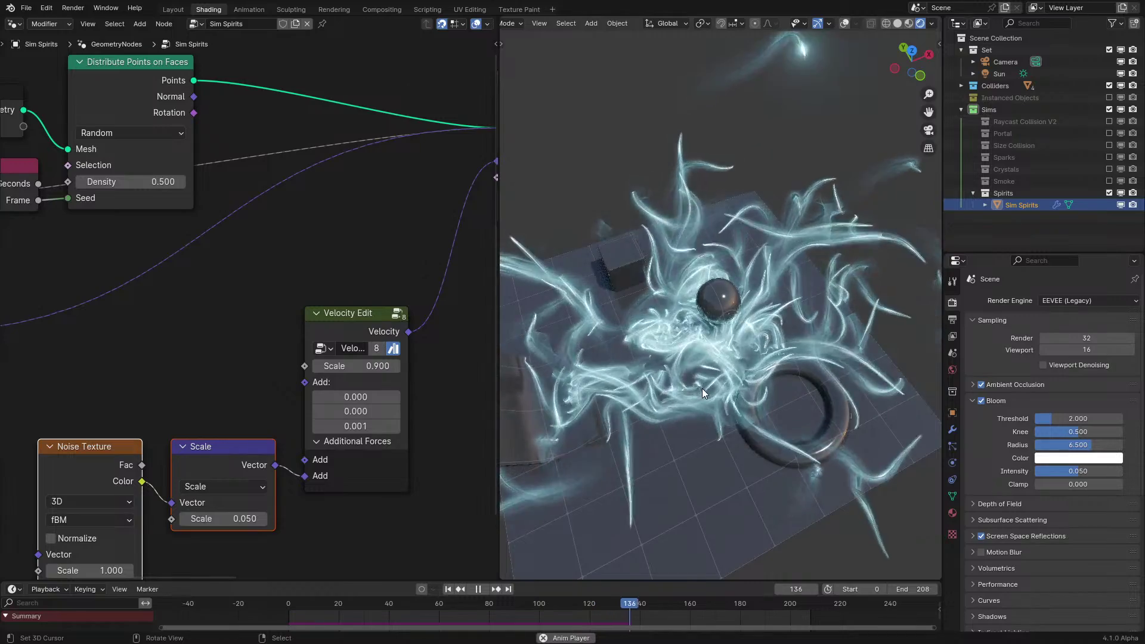
middle_drag(703, 388, 723, 373)
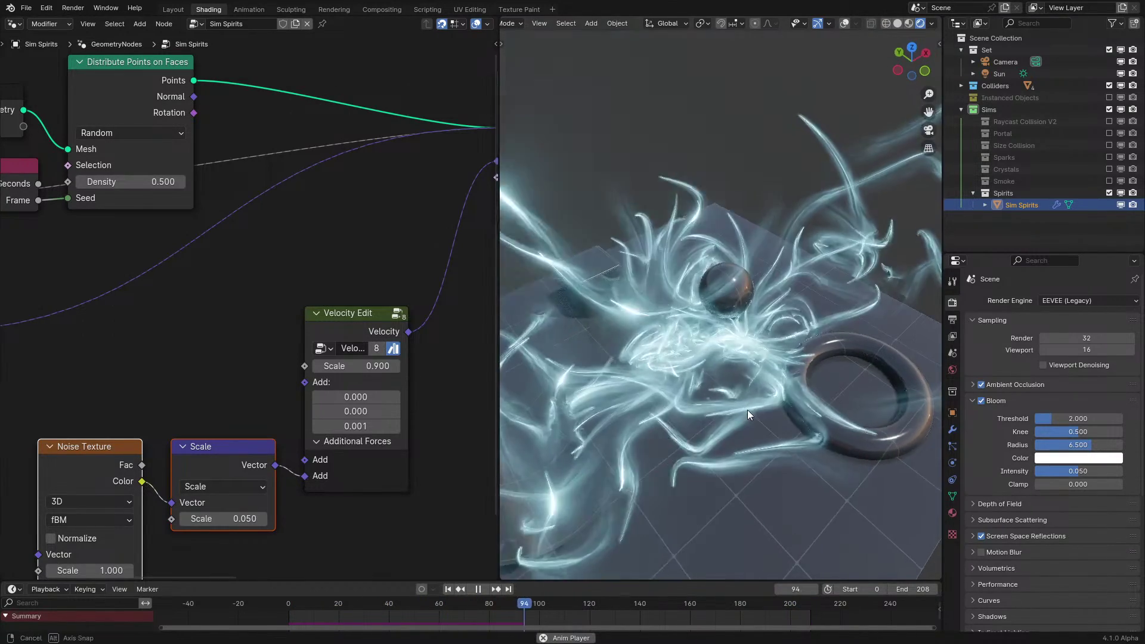
Set the Z value of Velocity Edit's Add vector to 0.0001 and replay the simulation, viewing it from higher above
double_click(349, 426)
key(BackSpace)
text(0)
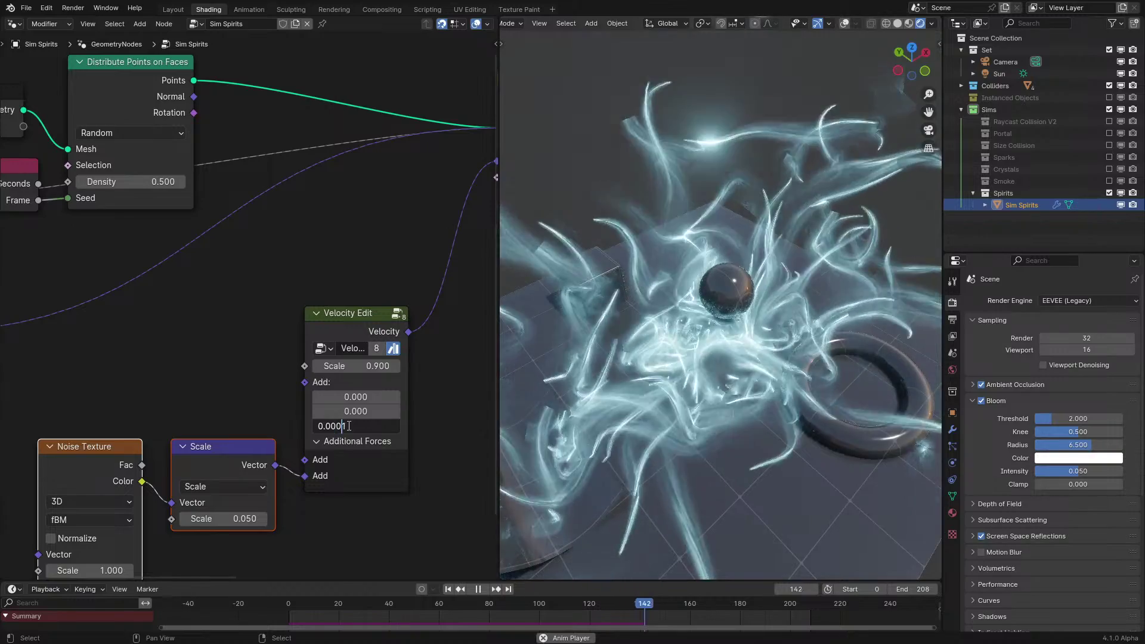
key(Return)
click(249, 604)
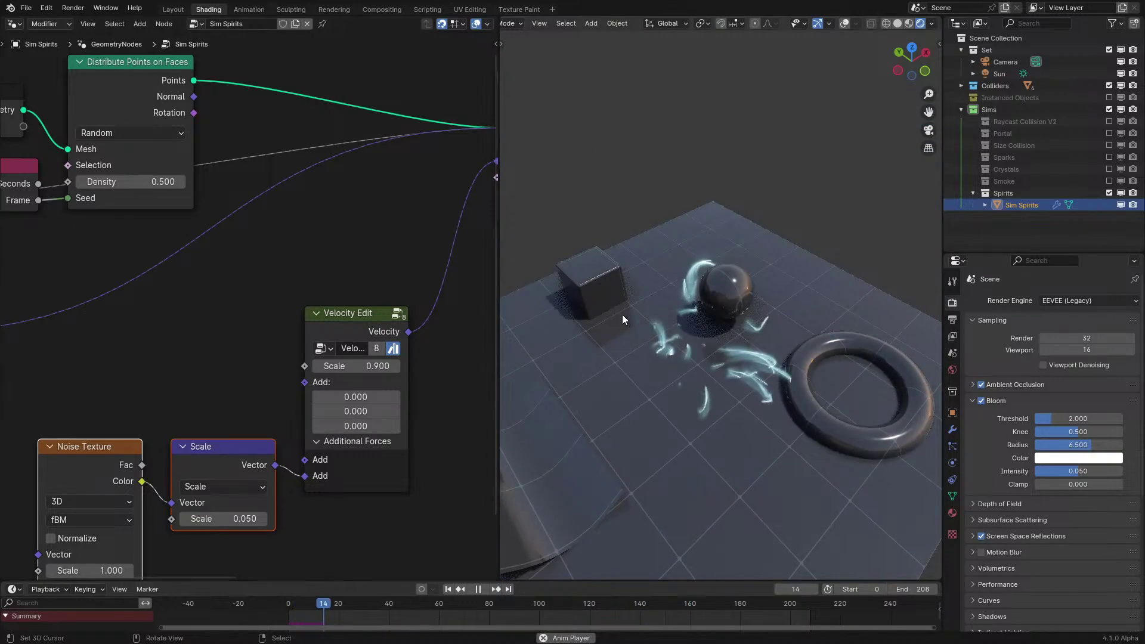
middle_drag(610, 345, 601, 376)
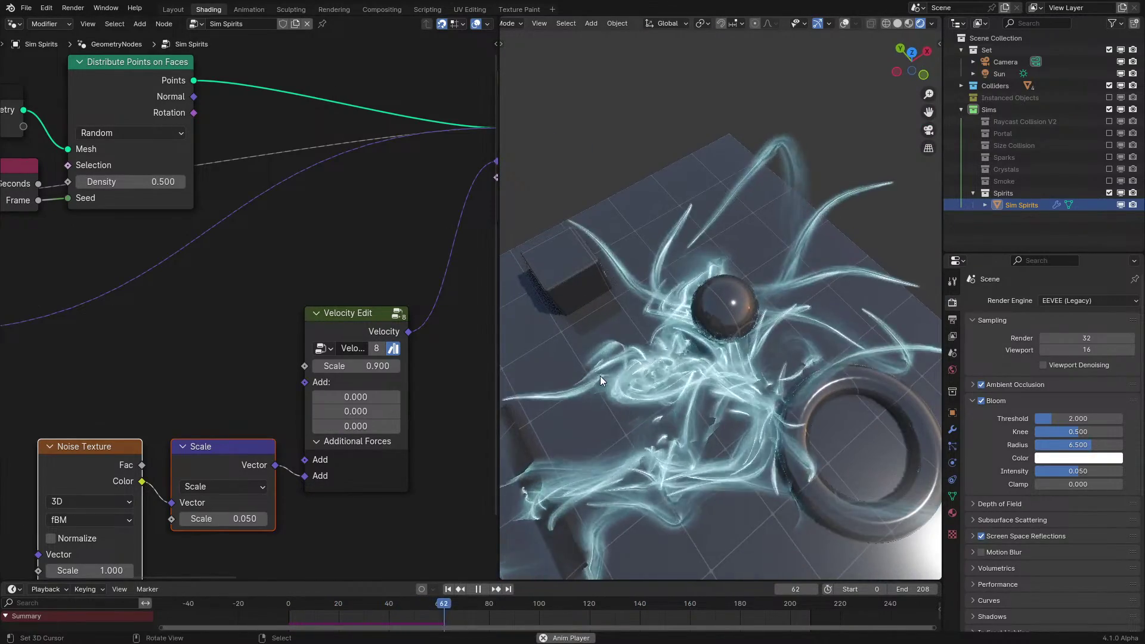
Switch the Noise Texture's dimensions to 2D and inspect the playing trails from a lower angle
click(90, 500)
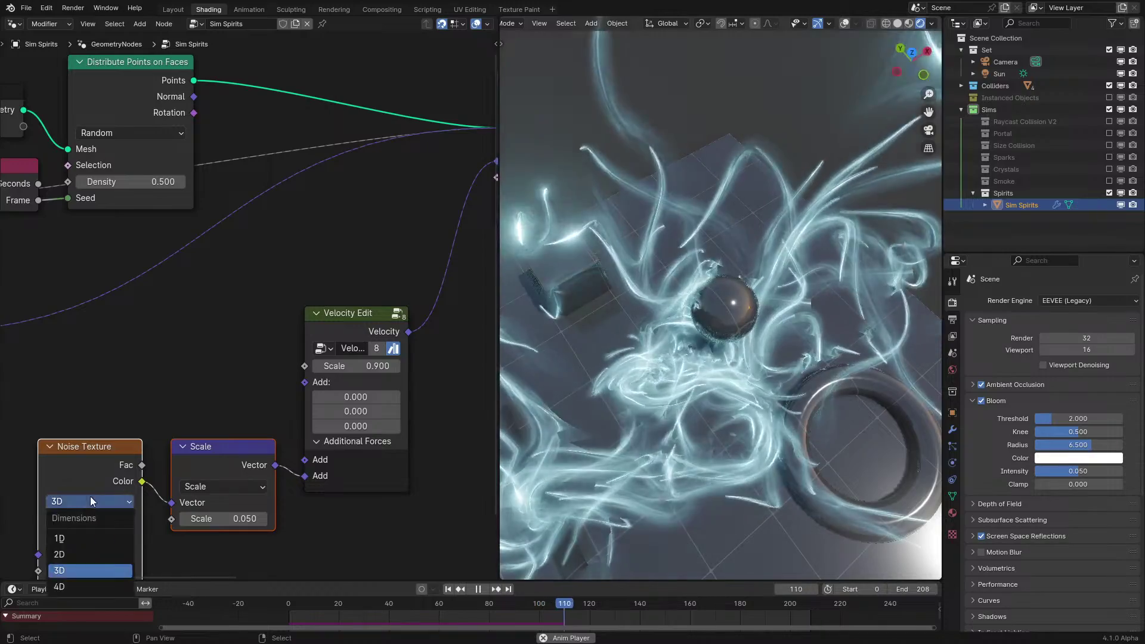
click(59, 555)
middle_drag(537, 442, 659, 381)
scroll(660, 369, down, 1)
scroll(693, 363, up, 1)
Set the Noise Texture's Scale to 2 and check the playing simulation through the scene camera
middle_drag(78, 573, 118, 511)
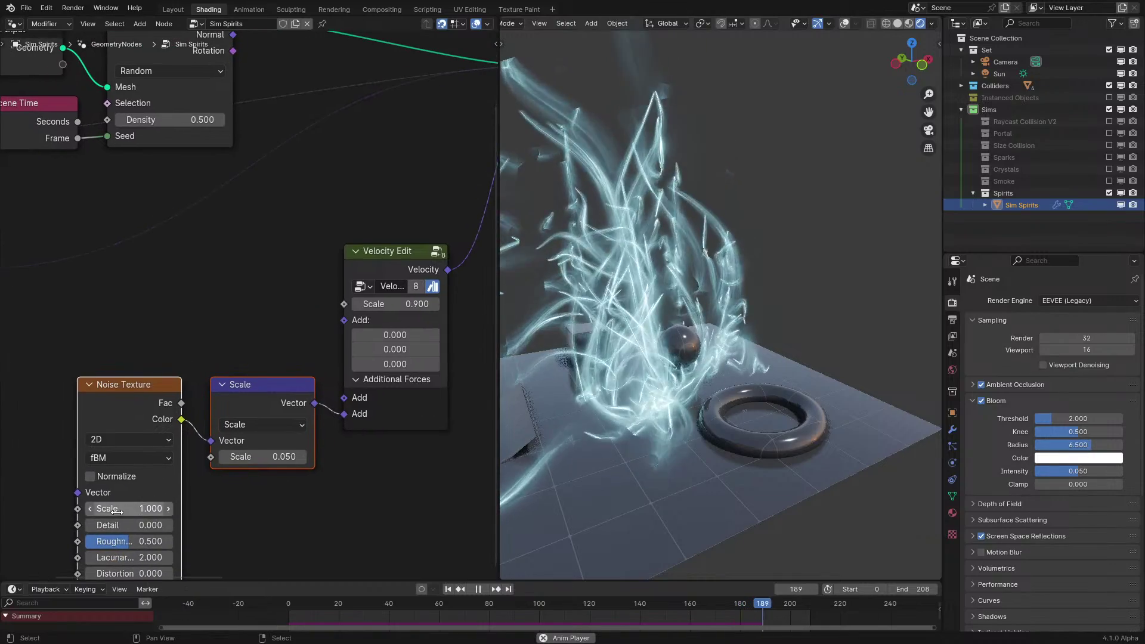
click(117, 512)
text(2)
key(Return)
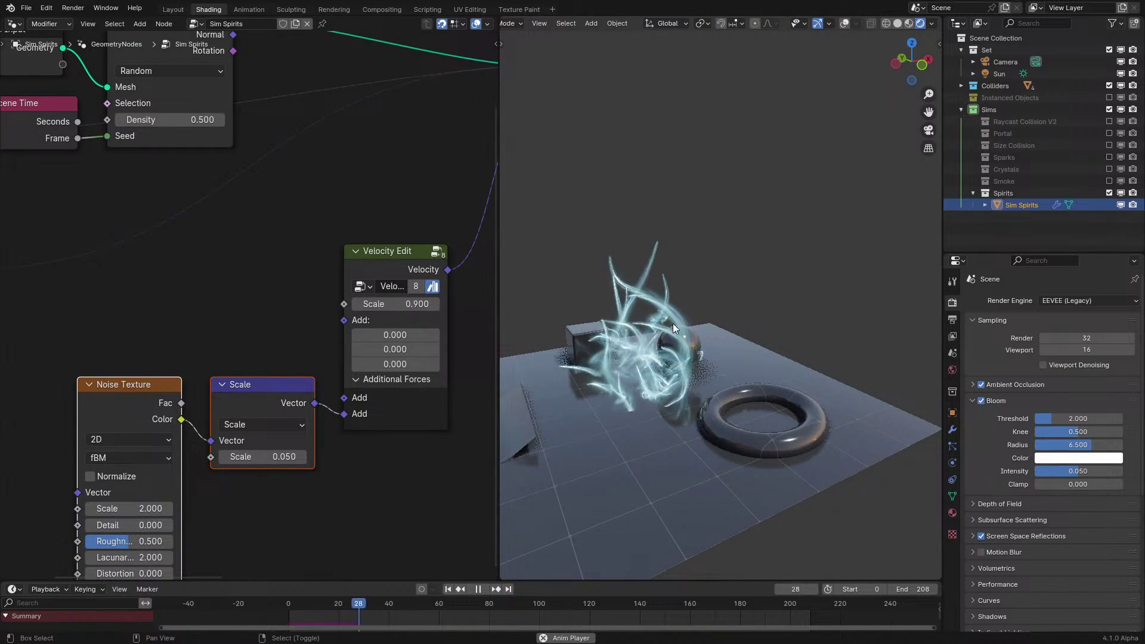
middle_drag(673, 324, 708, 317)
key(KP_0)
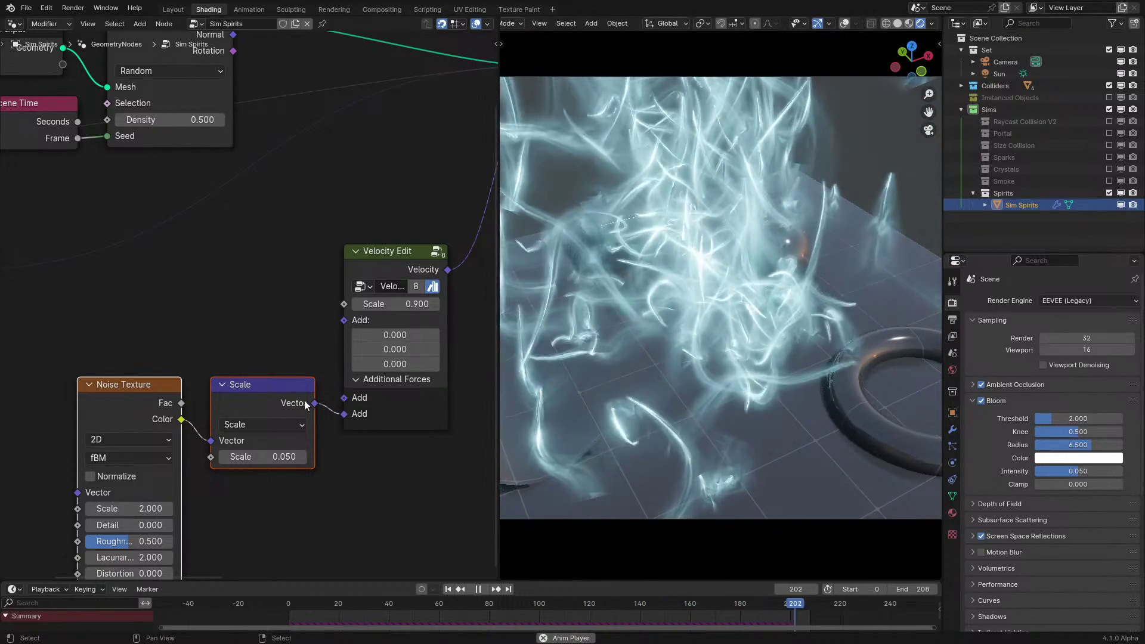
Deselect the nodes and examine the replayed trails, comparing a free orbited view with the camera view
click(210, 363)
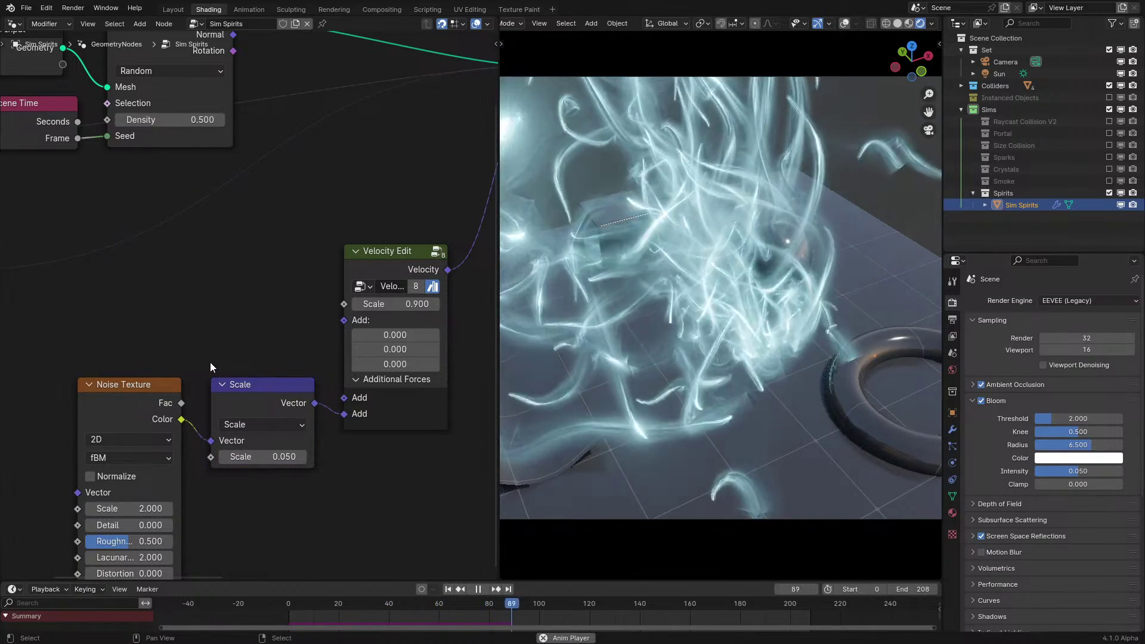
key(space)
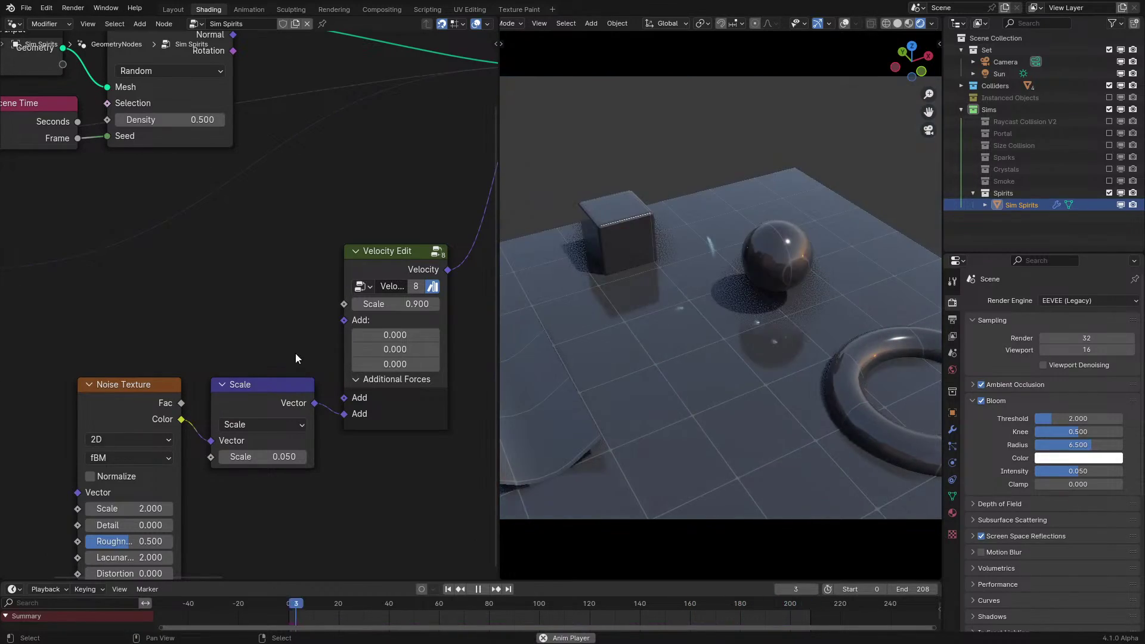
mouse_move(687, 329)
middle_down()
mouse_move(696, 307)
mouse_move(682, 334)
middle_up()
scroll(687, 303, up, 3)
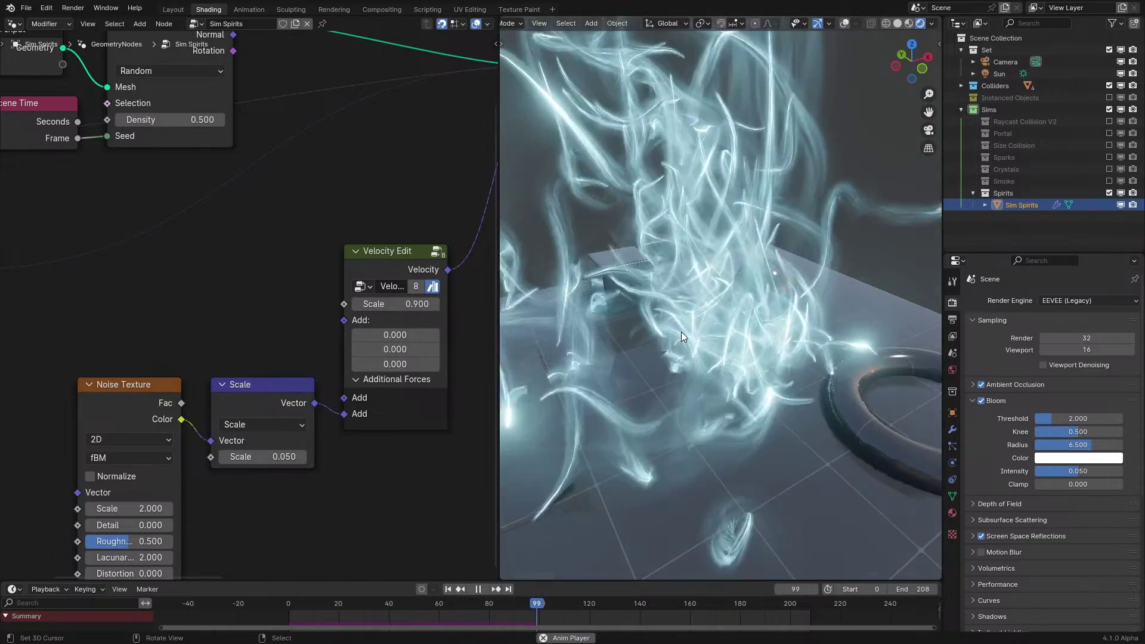
key(KP_0)
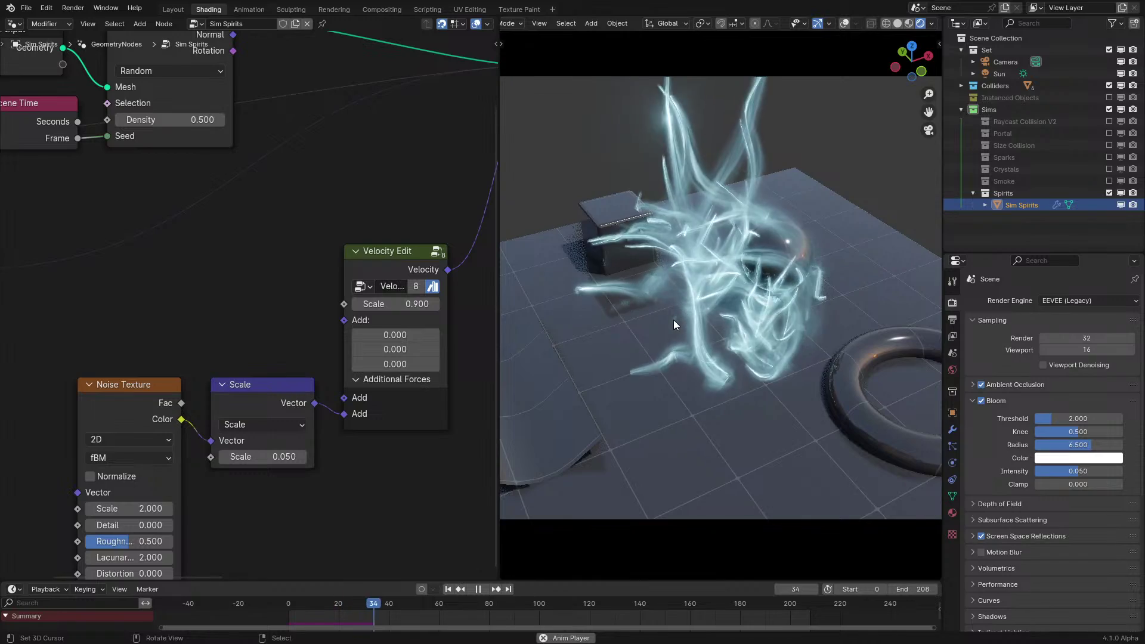
key(KP_0)
key(space)
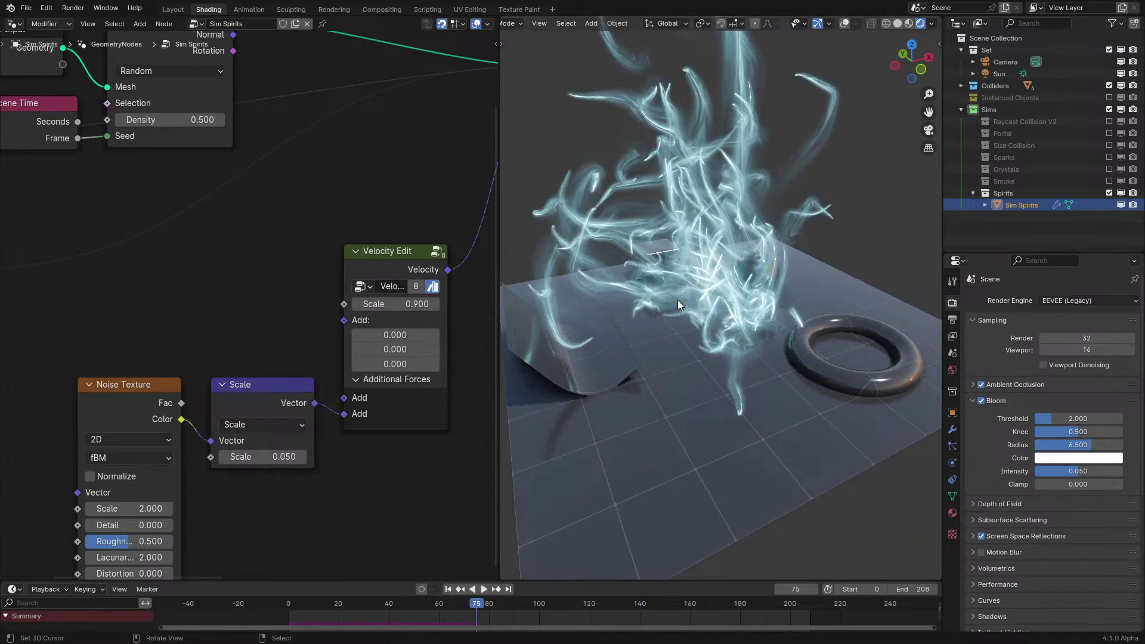
key(KP_0)
key(space)
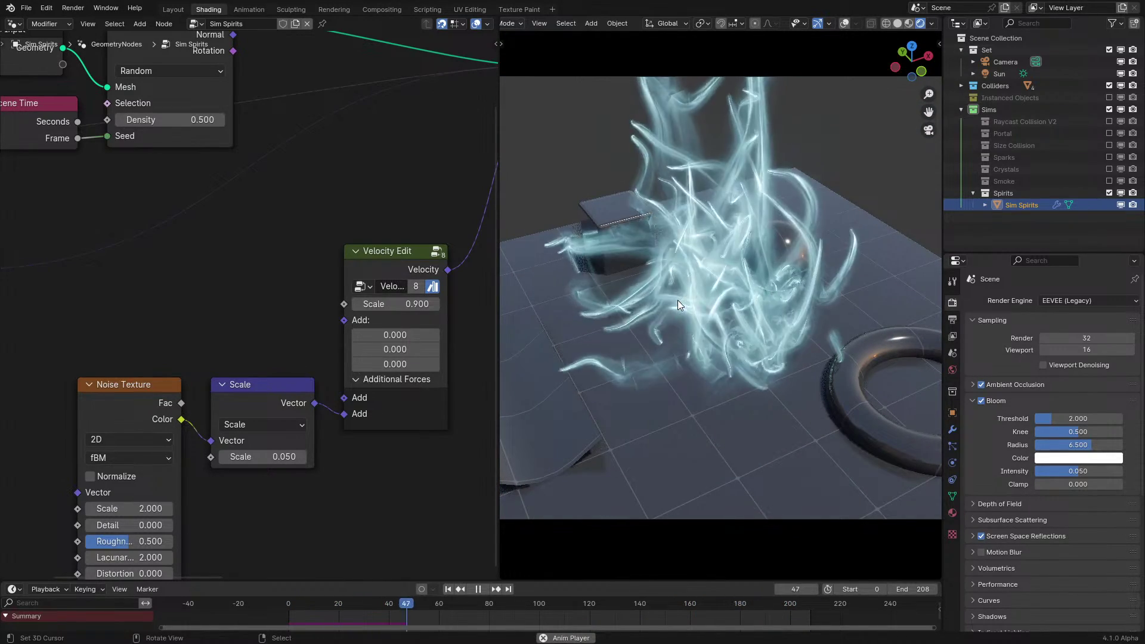
Show the Sim Spirits object's modifiers and browse the modifier types that can be added, including the Physics category
scroll(162, 328, down, 2)
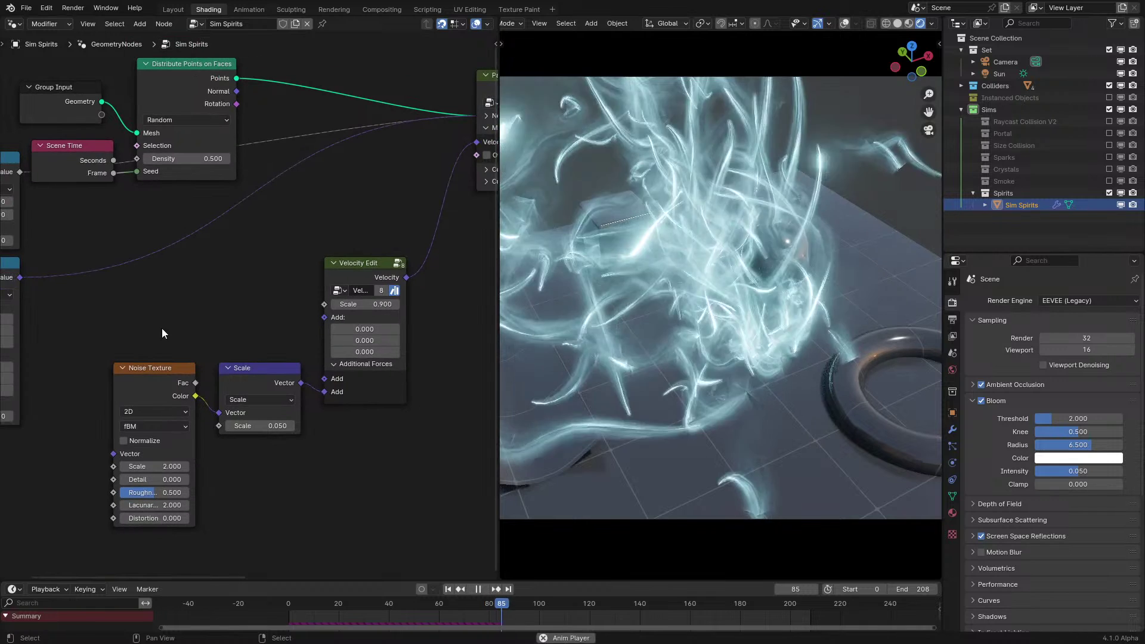
click(953, 430)
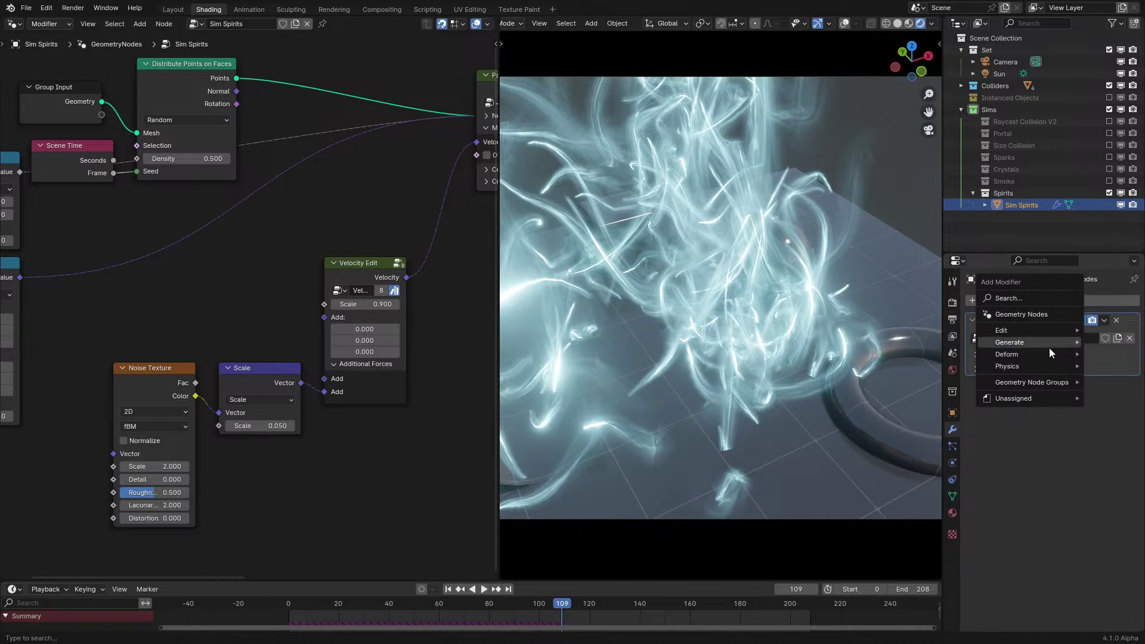
mouse_move(1039, 355)
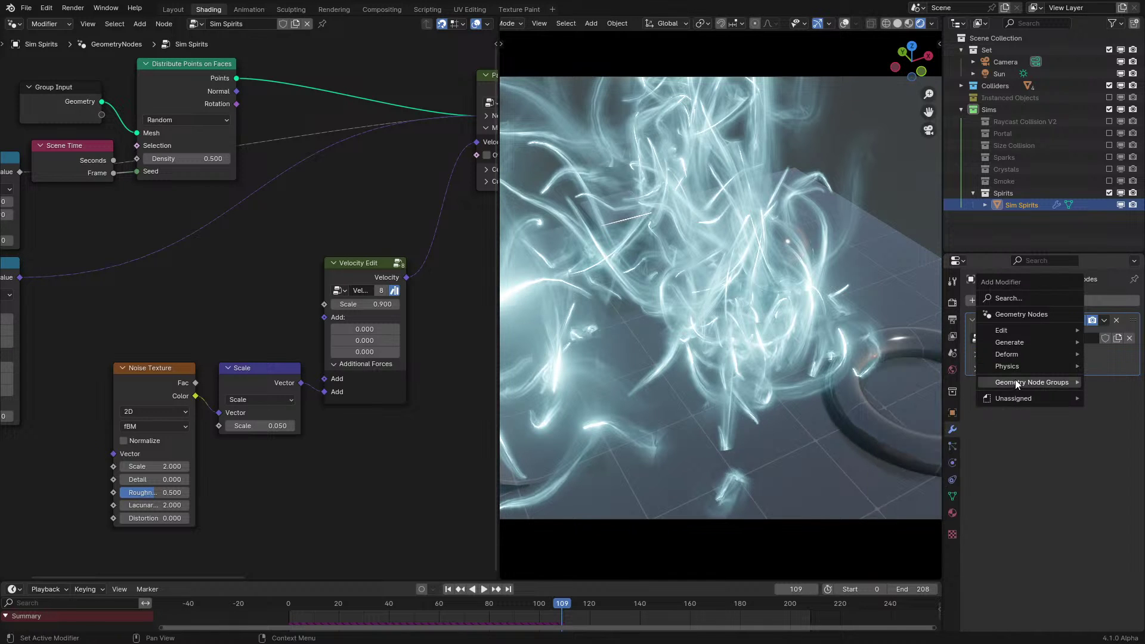
mouse_move(1011, 366)
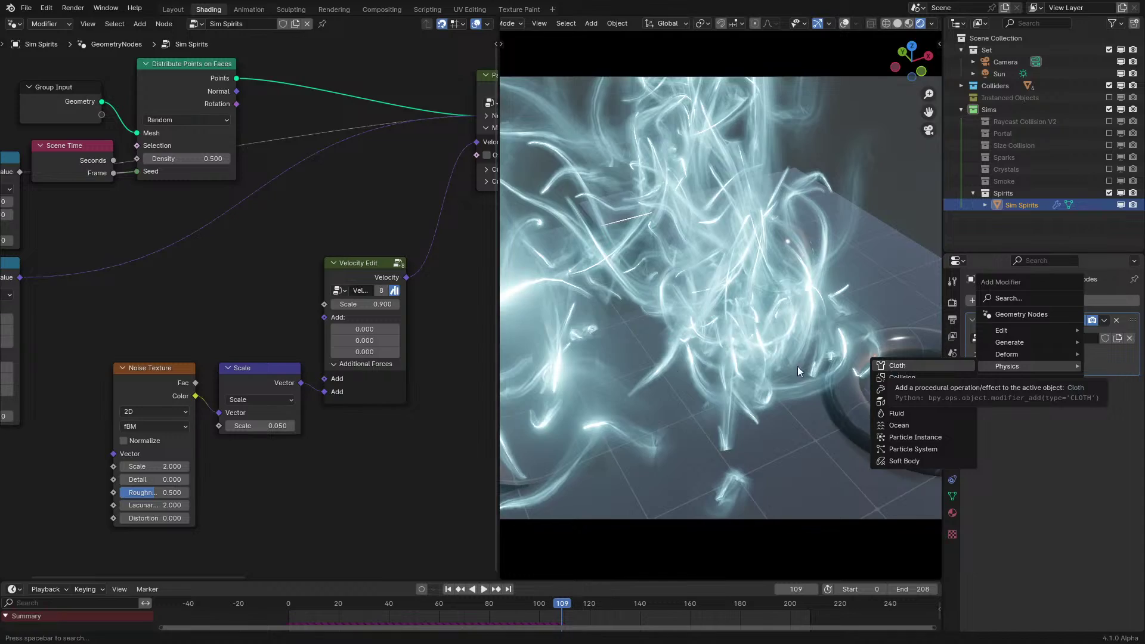
Dismiss the modifier list, play the simulation in the camera view and pause it near the end of the frame range
middle_drag(696, 359, 686, 350)
key(space)
key(KP_0)
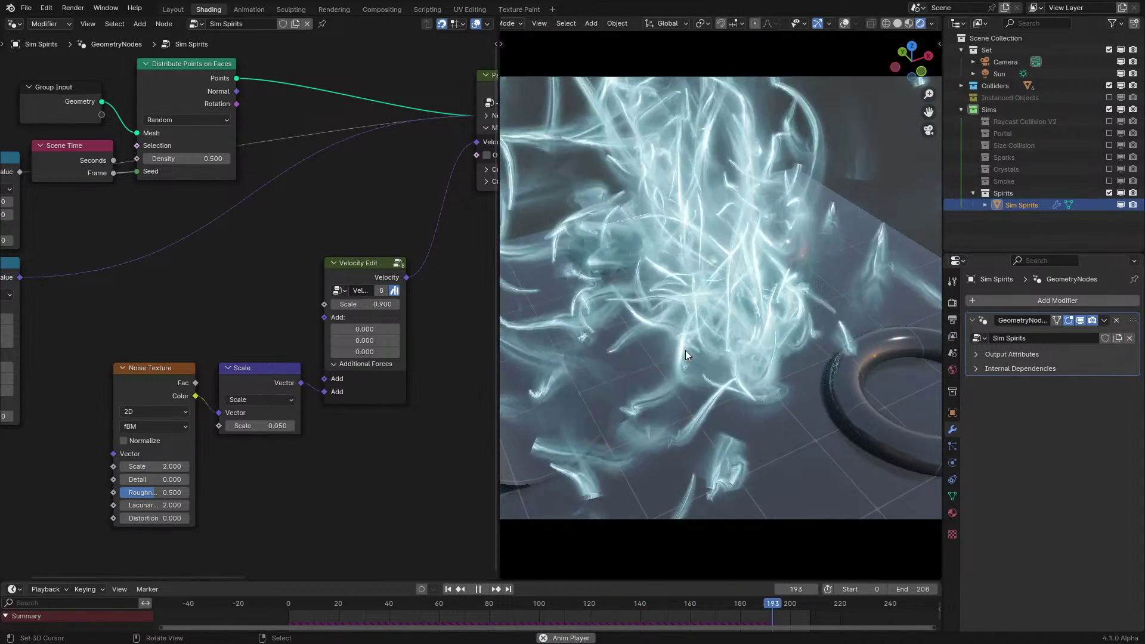
key(space)
Look through the available node groups and the Edit category of modifiers, add nothing, and play the simulation once more before pausing
right_click(988, 332)
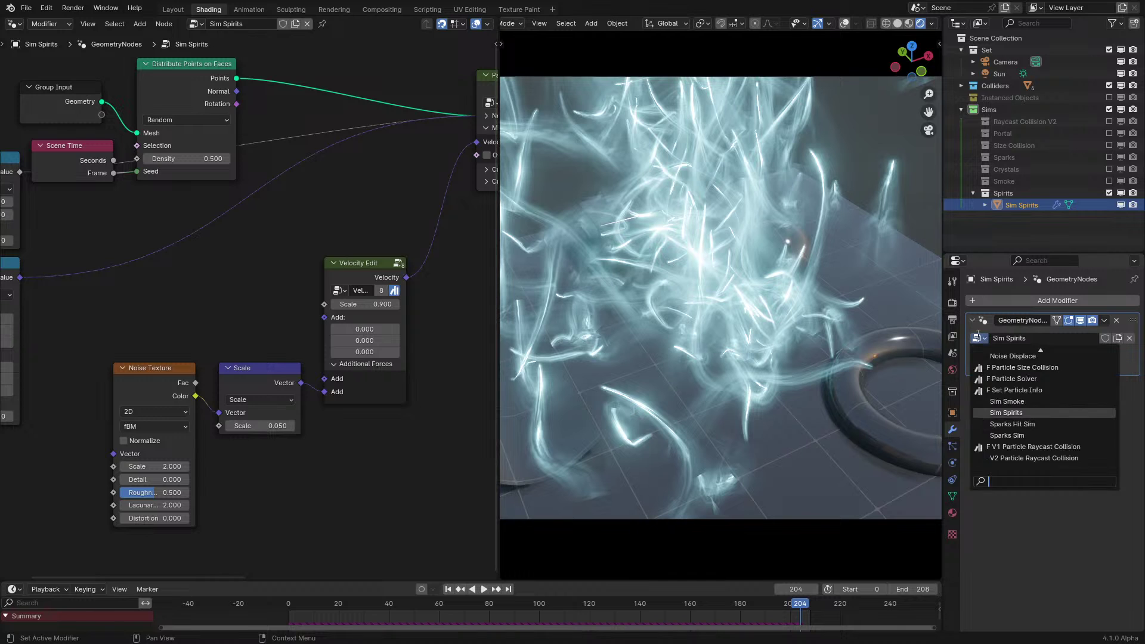
click(993, 299)
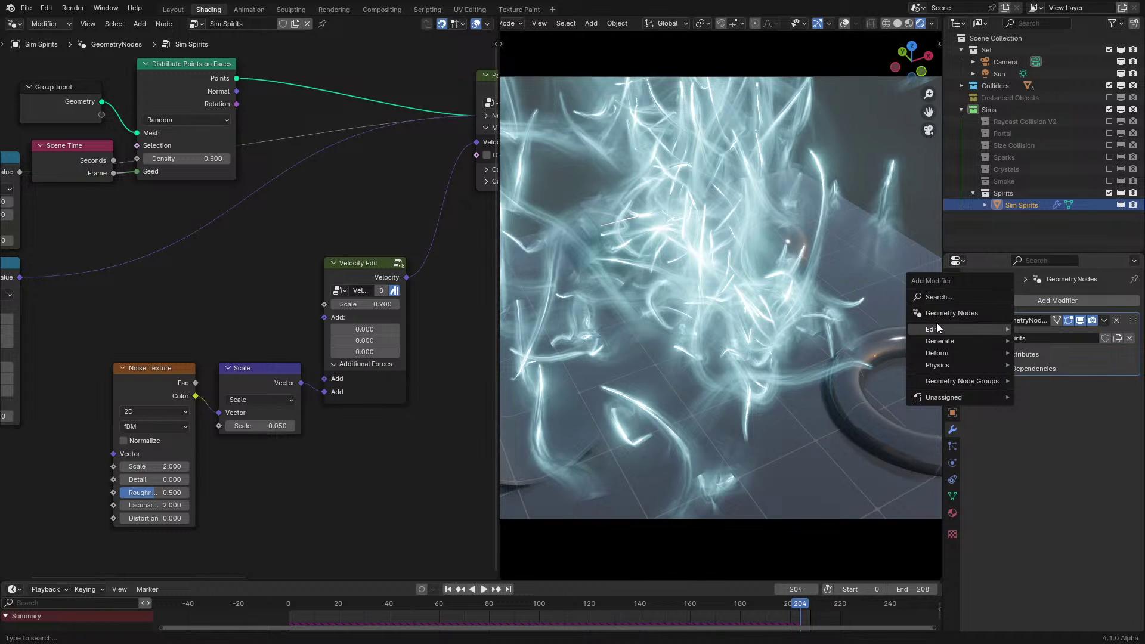
mouse_move(936, 327)
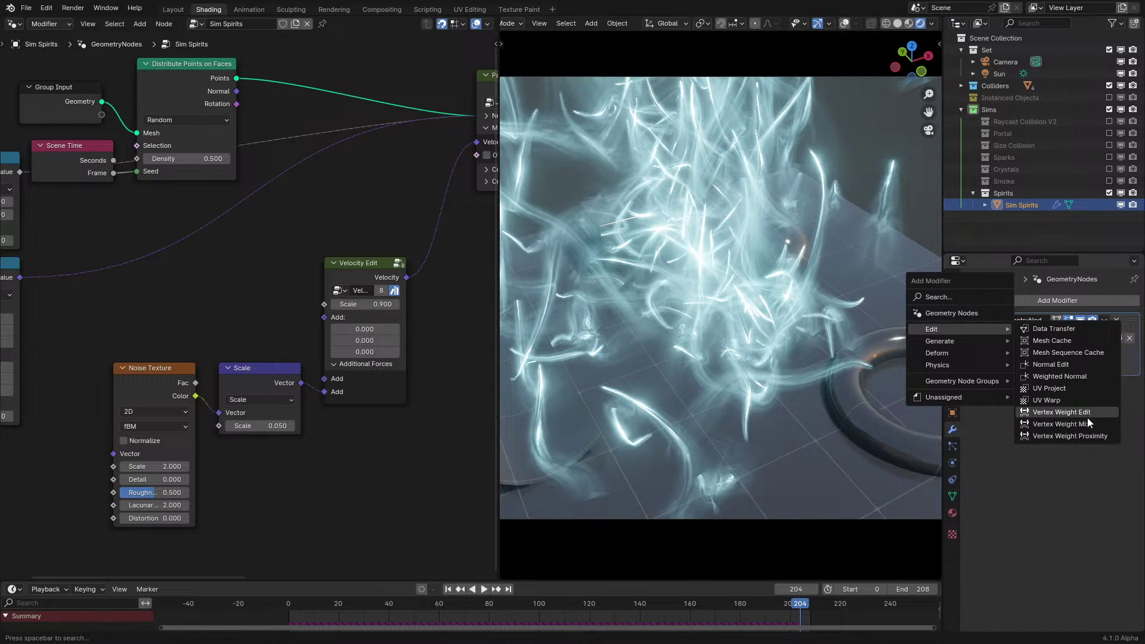
key(space)
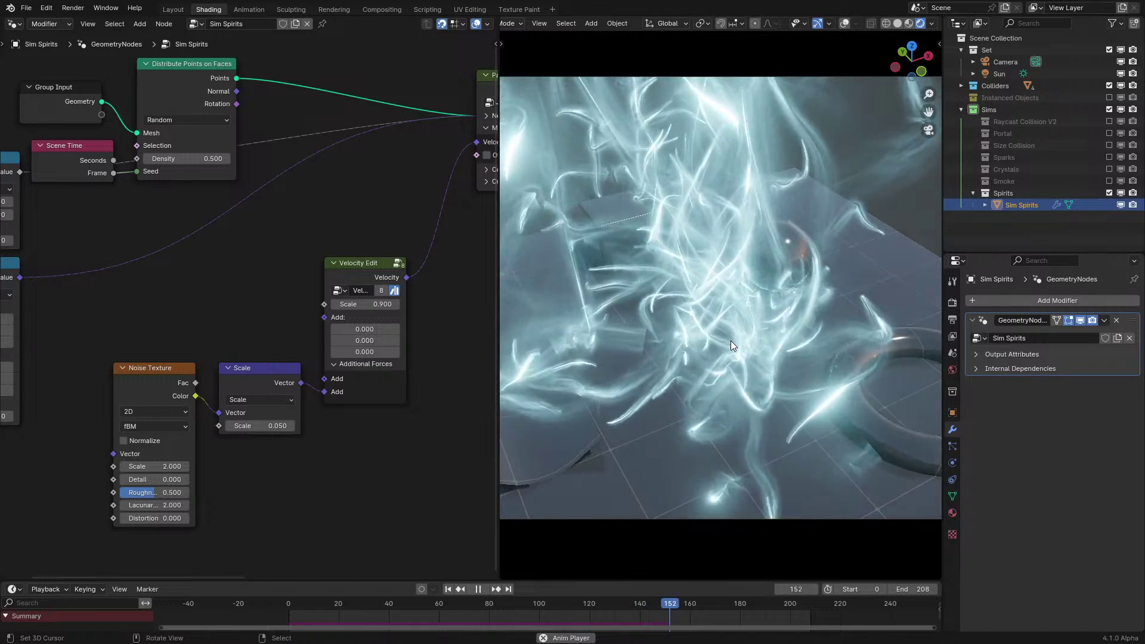
key(space)
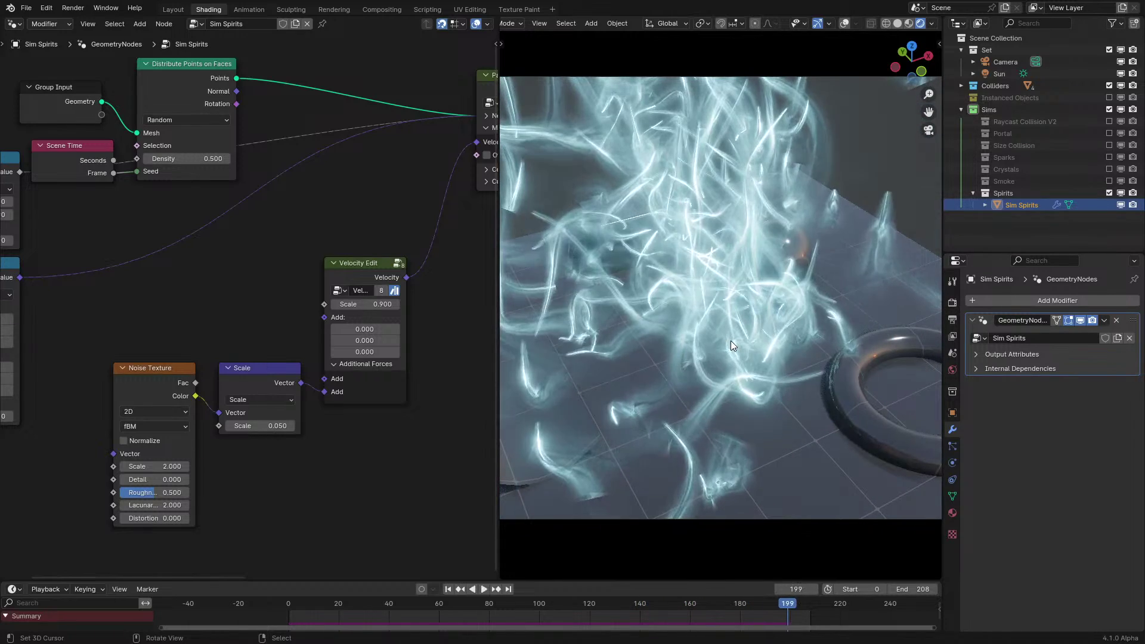
Play and pause the simulation in the camera view and from an orbited view to examine the trails around the colliders
key(space)
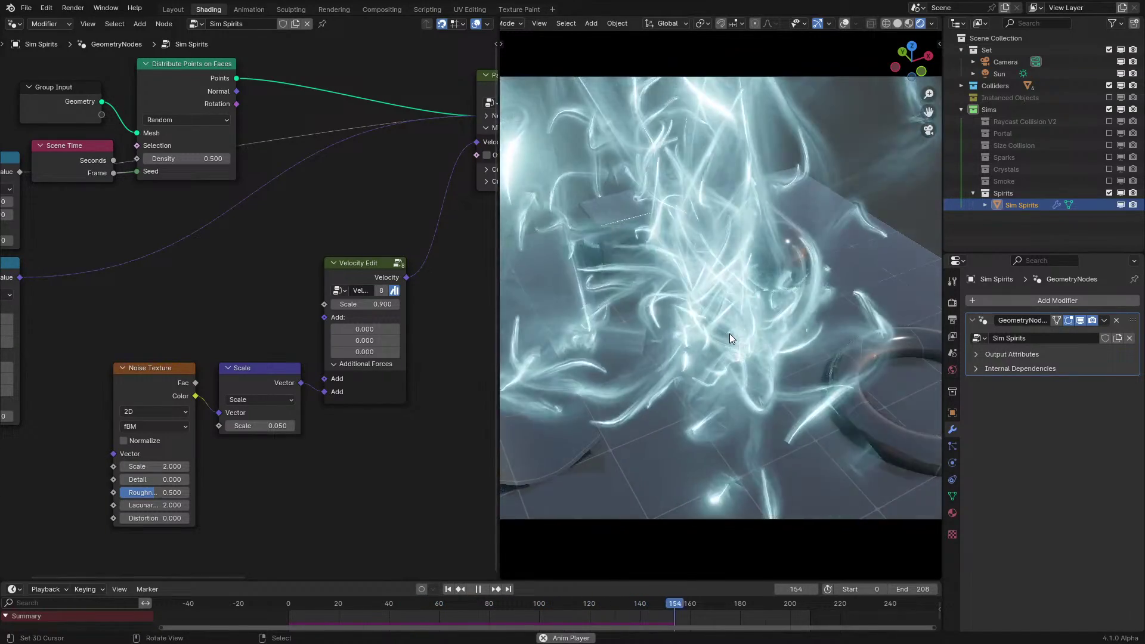
key(space)
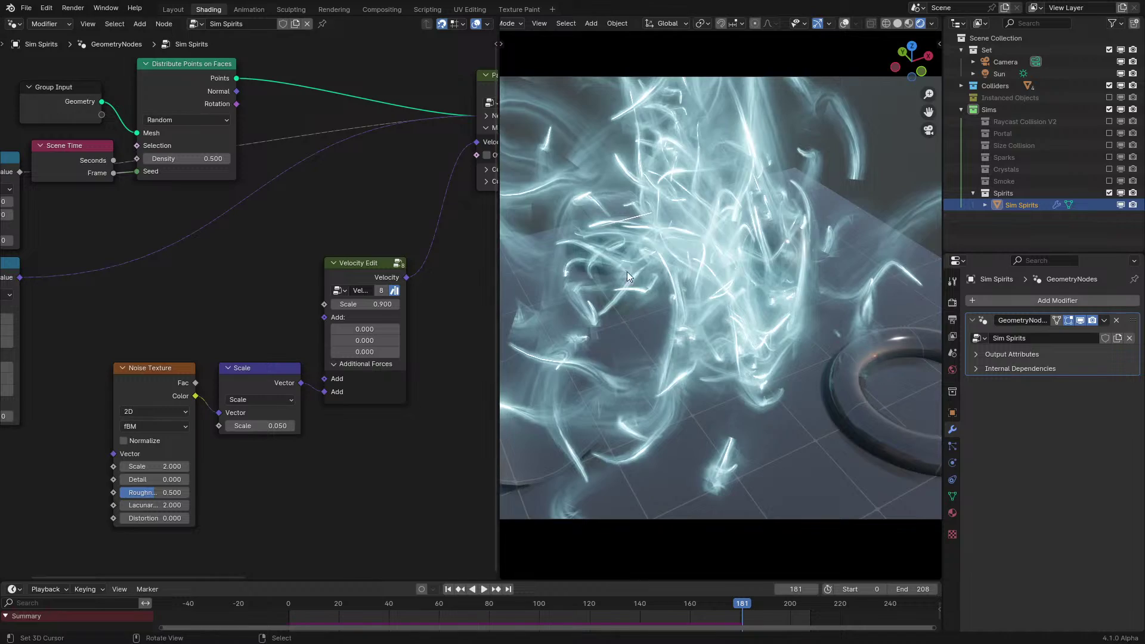
key(space)
middle_drag(716, 268, 733, 251)
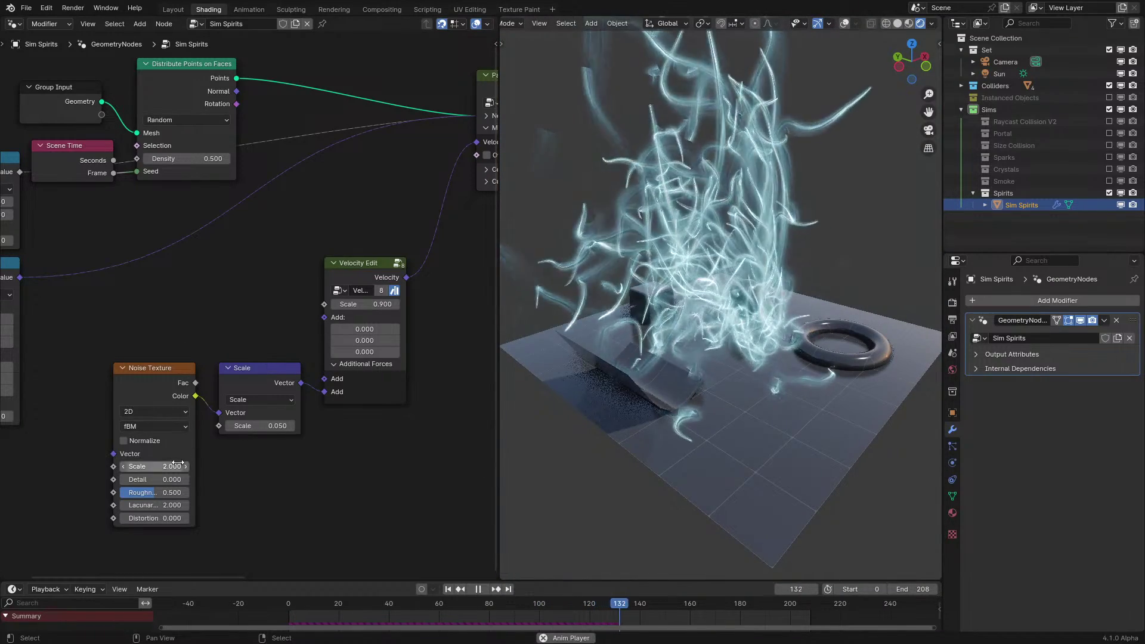
key(space)
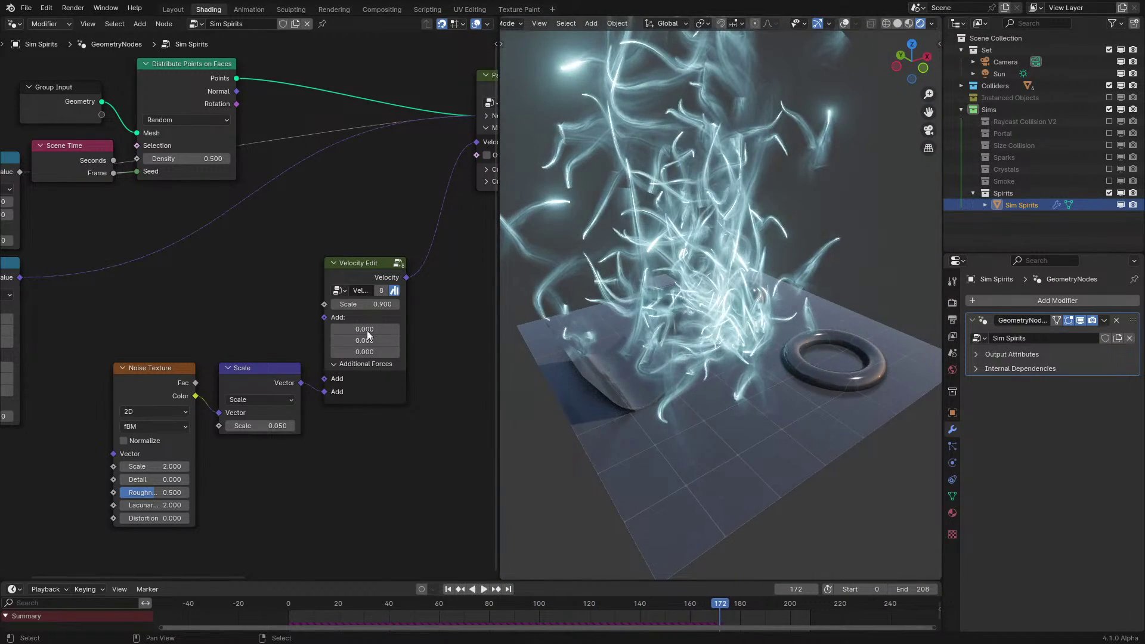
Switch the Noise Texture to 3D and play the simulation from frame 0 in a closer orbited view
ctrl+scroll(145, 409, down, 1)
click(259, 610)
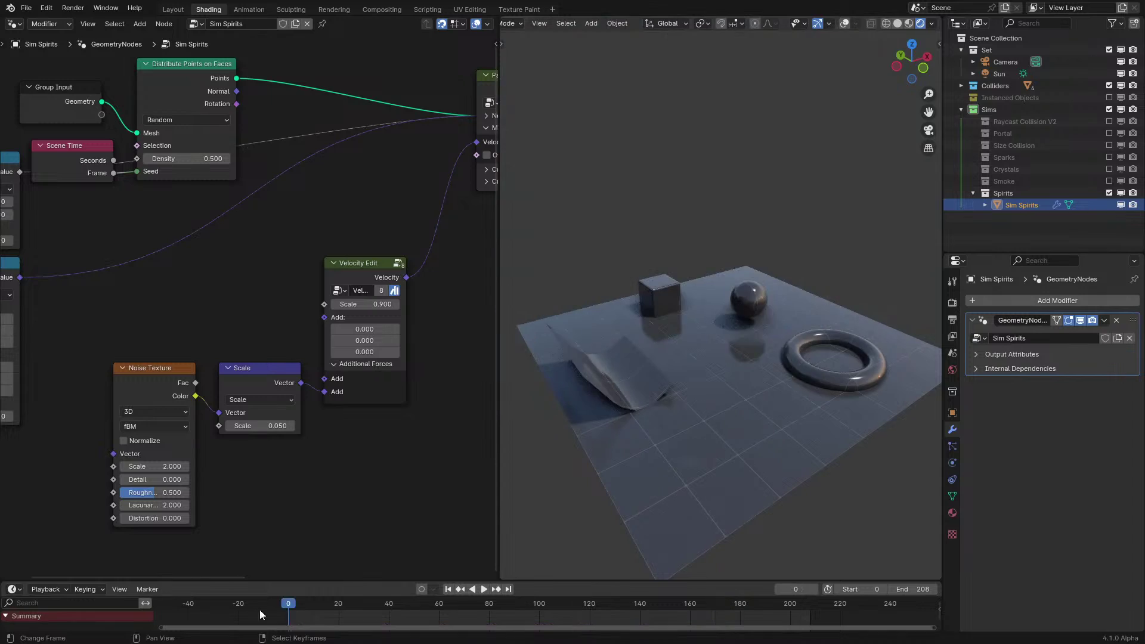
key(space)
scroll(629, 343, up, 3)
middle_drag(634, 271, 608, 312)
Set the Noise Texture's Scale to 1, replay the simulation from the first frame and pause it
click(144, 467)
text(1)
key(Return)
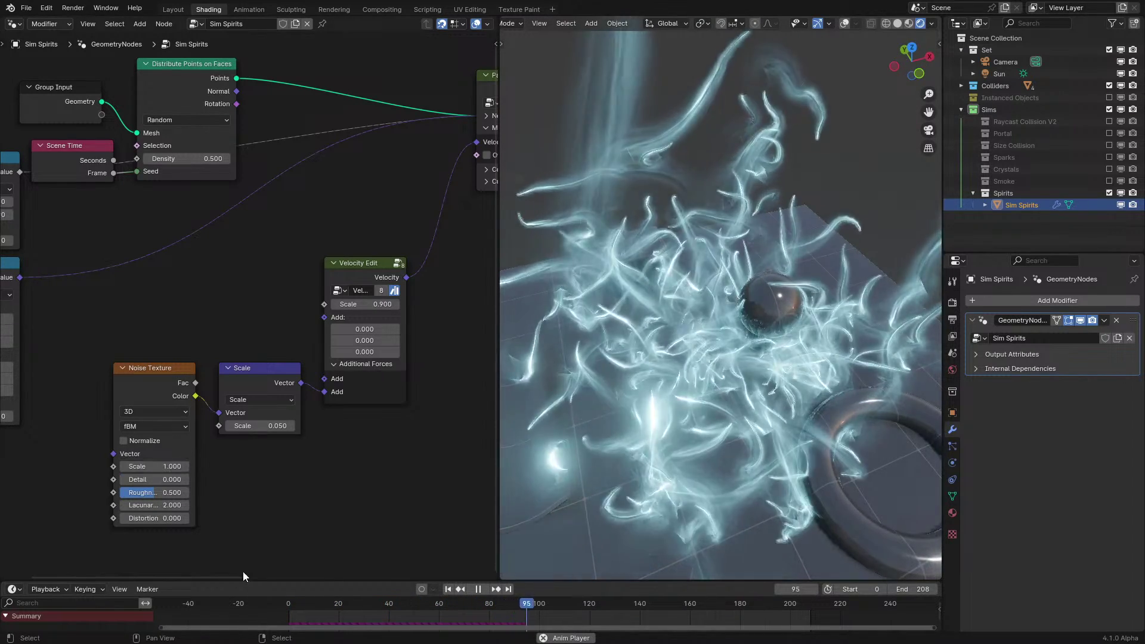
click(268, 609)
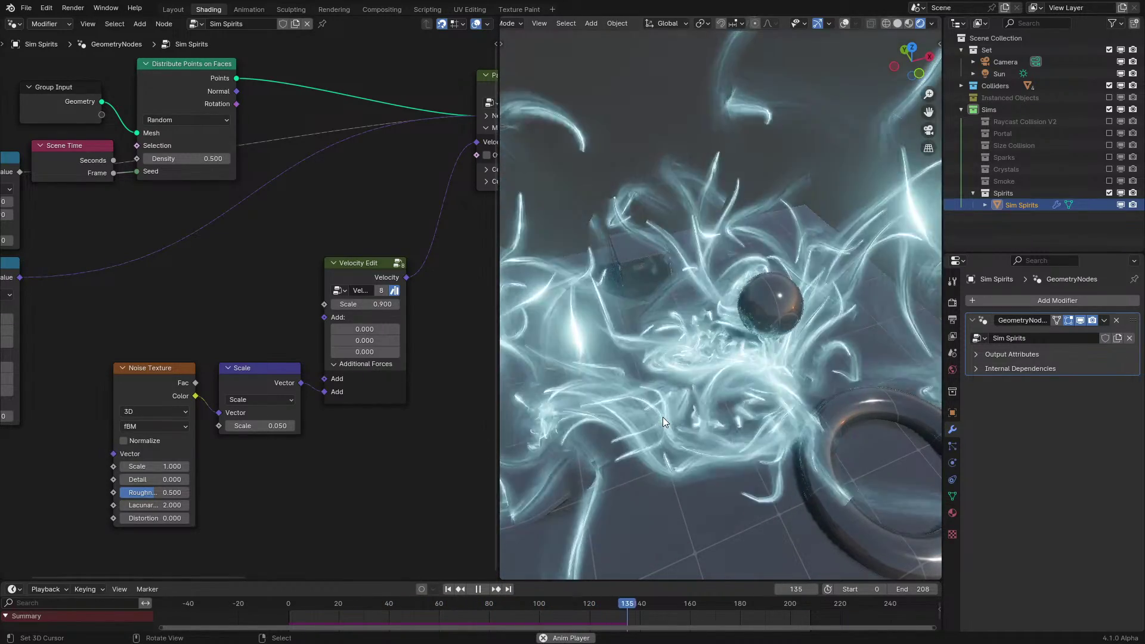
key(space)
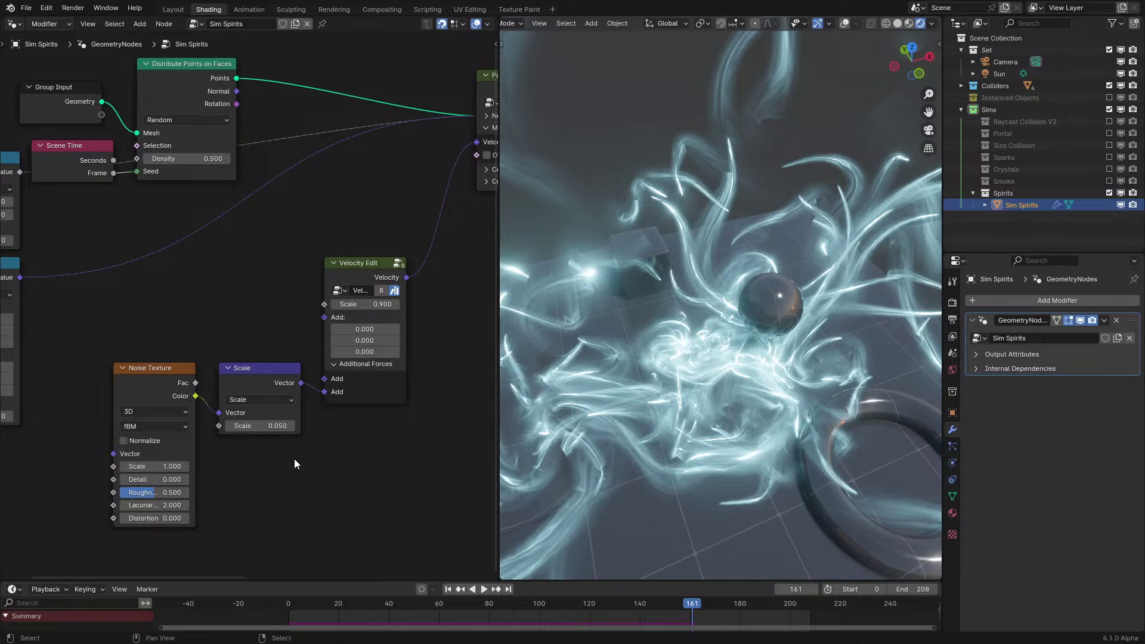
Inspect the inside of the Particle Simulation group in an enlarged node editor, including the Particle Solver's Rotation settings, and return to the parent tree
scroll(277, 393, down, 3)
middle_drag(254, 239, 406, 330)
click(407, 215)
key(Tab)
key(ctrl+space)
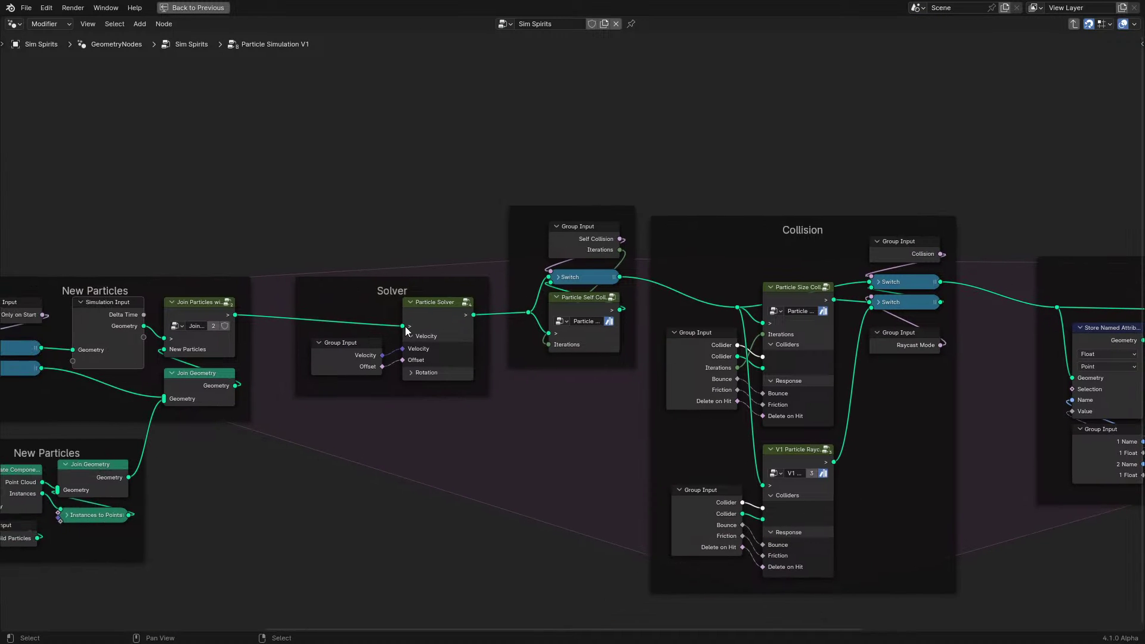
click(421, 373)
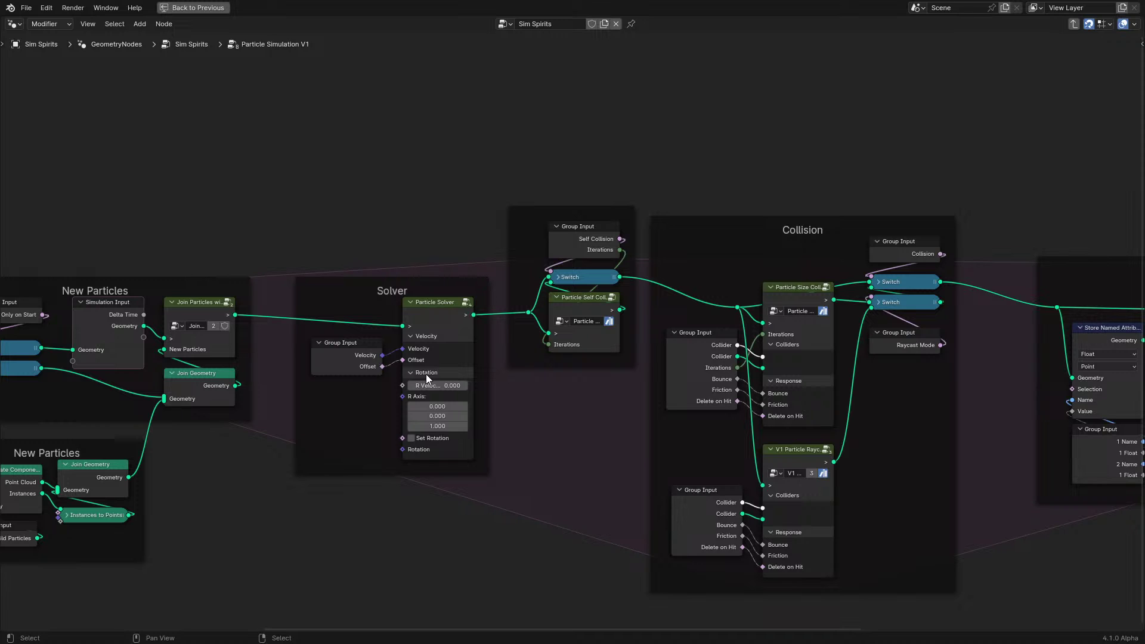
click(426, 374)
key(Tab)
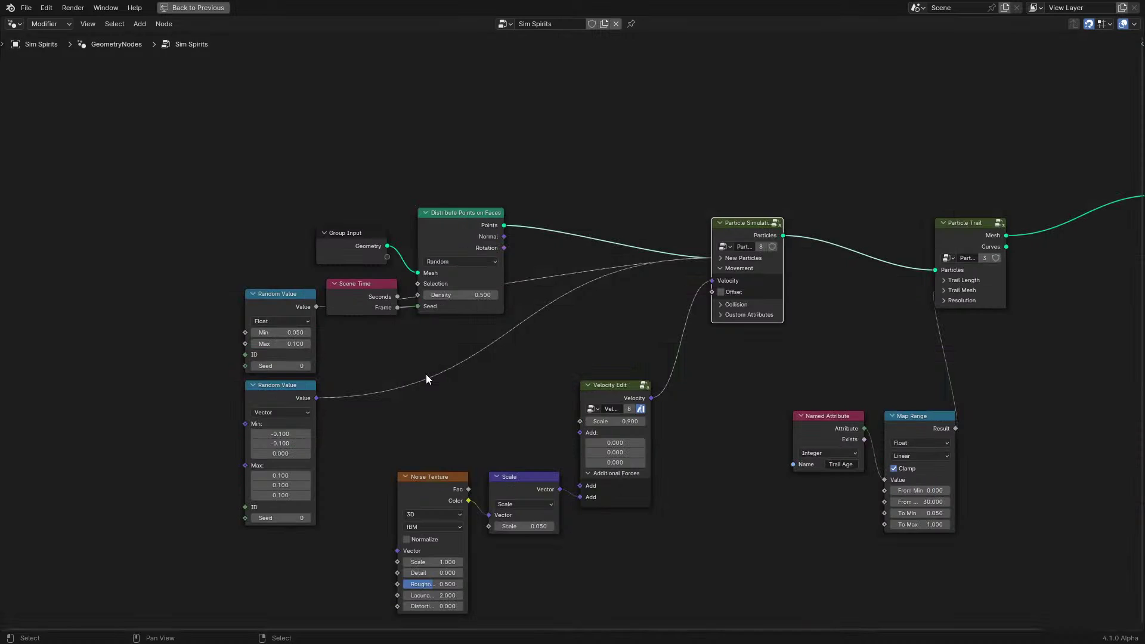
key(ctrl+space)
Play the simulation while orbiting around the trails, and return to the scene camera view
key(space)
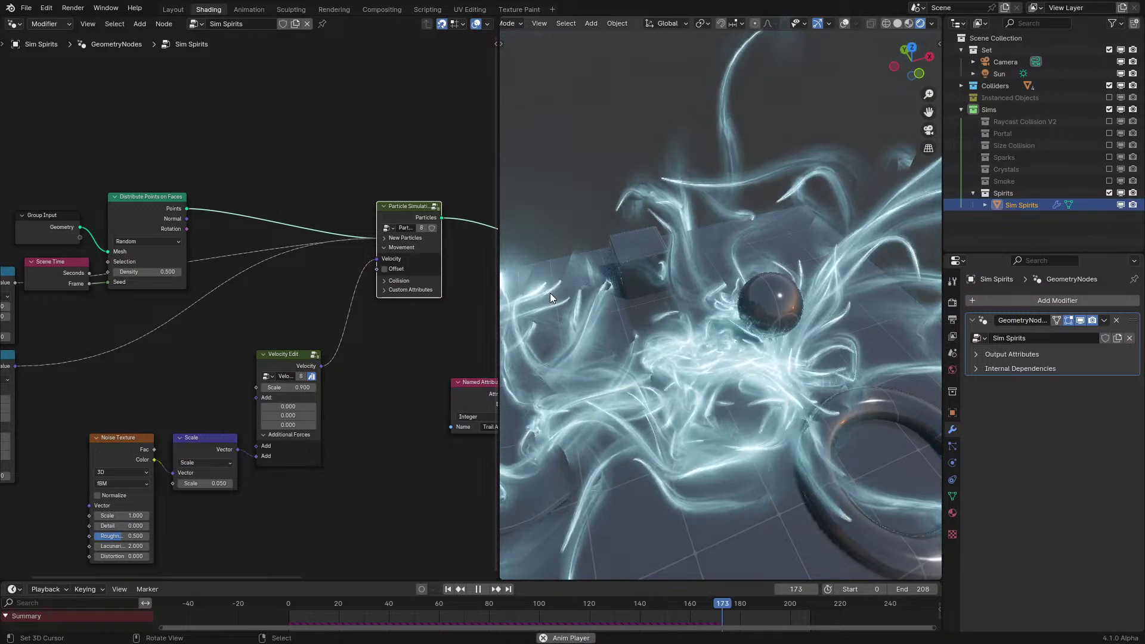
middle_drag(550, 292, 583, 266)
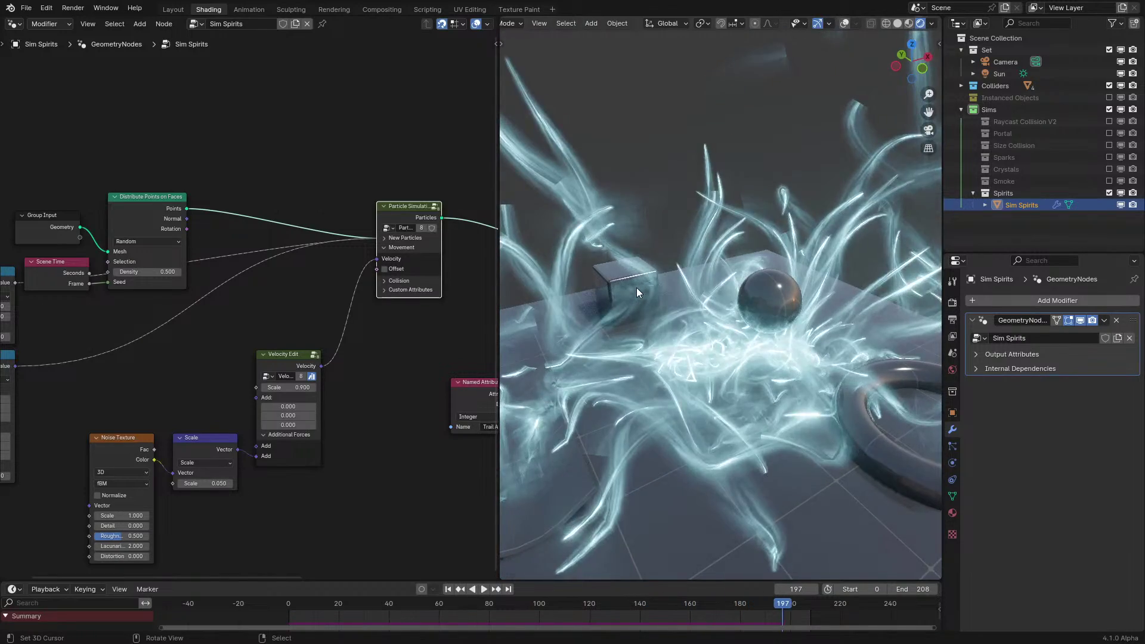
key(KP_0)
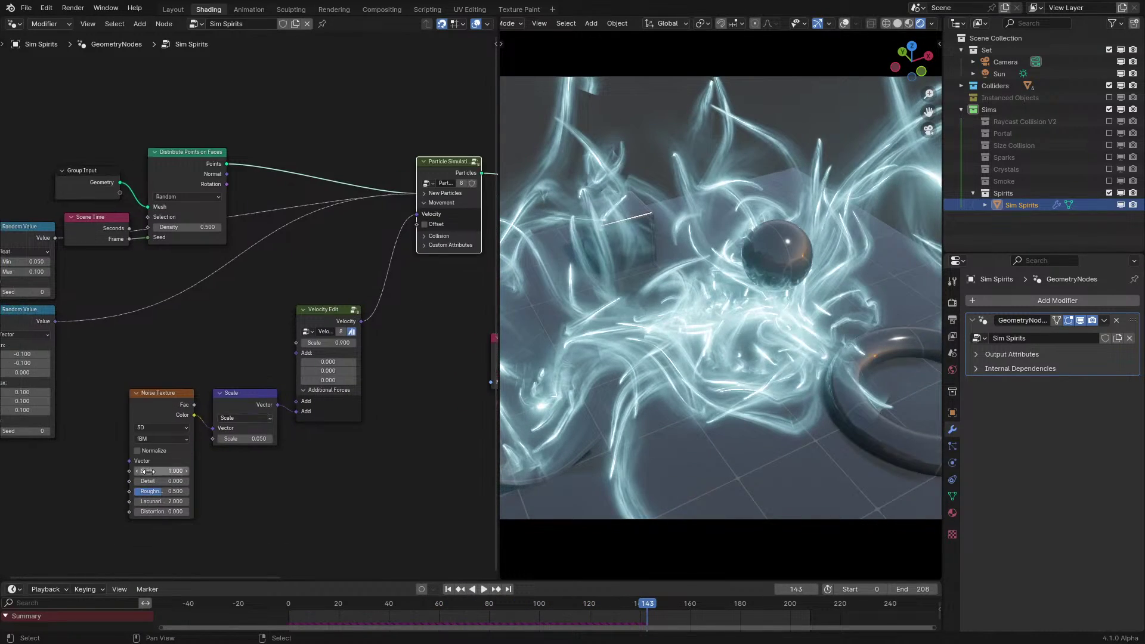
Set the Noise Texture's Detail to 2 and replay the simulation from the first frame, pausing it partway
key(shift+Left)
key(space)
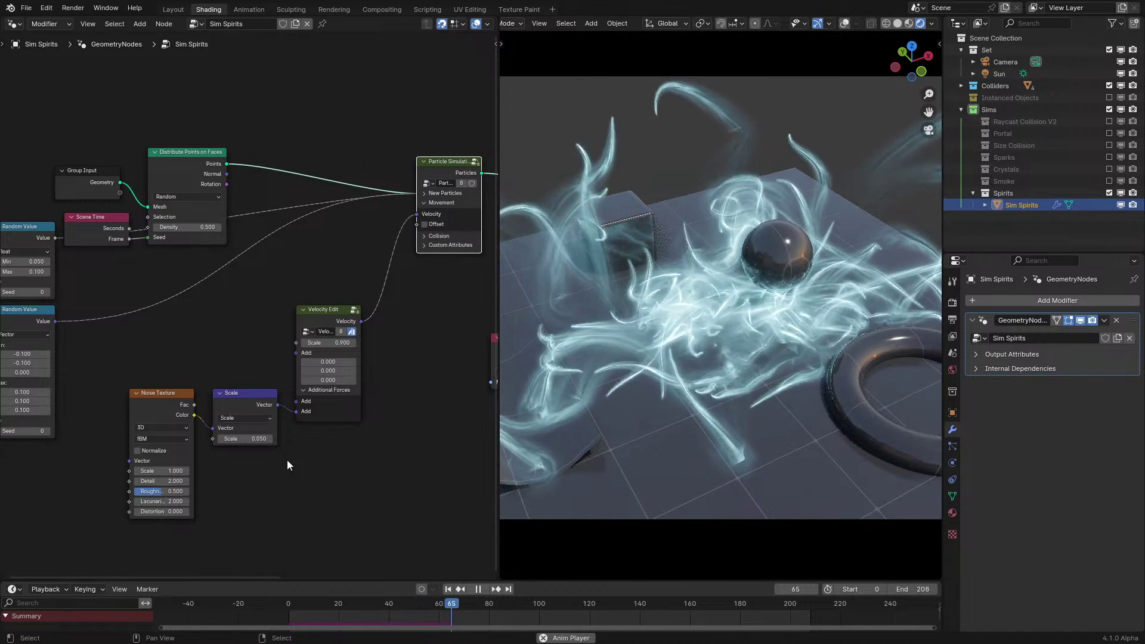
key(space)
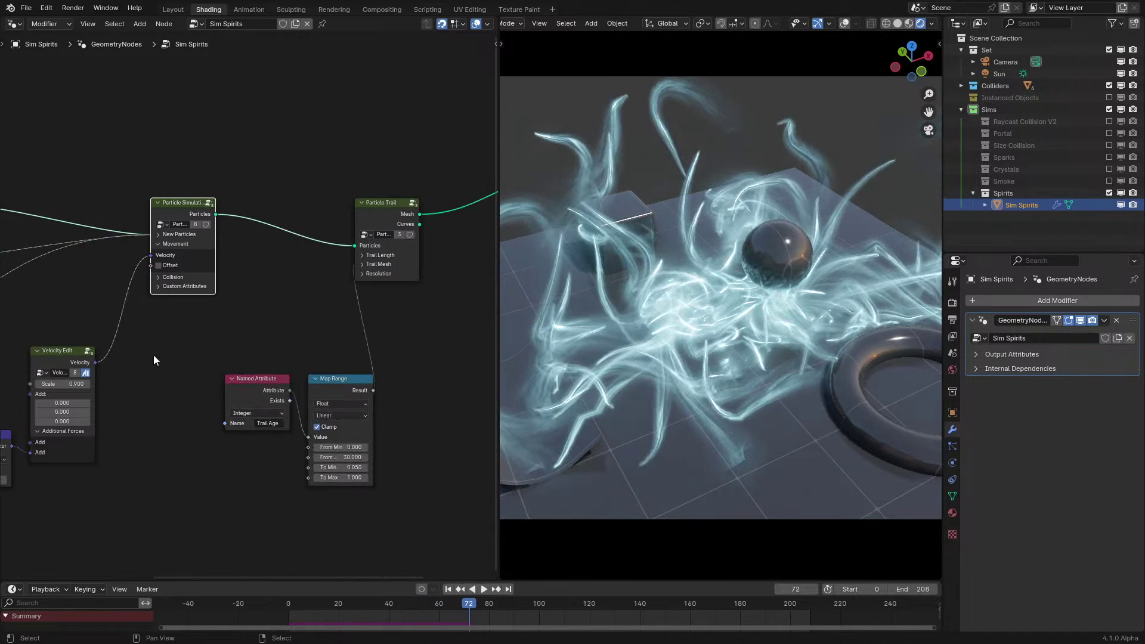
Check the Resolution settings of the Particle Trail node and collapse them again
scroll(248, 310, up, 1)
click(389, 268)
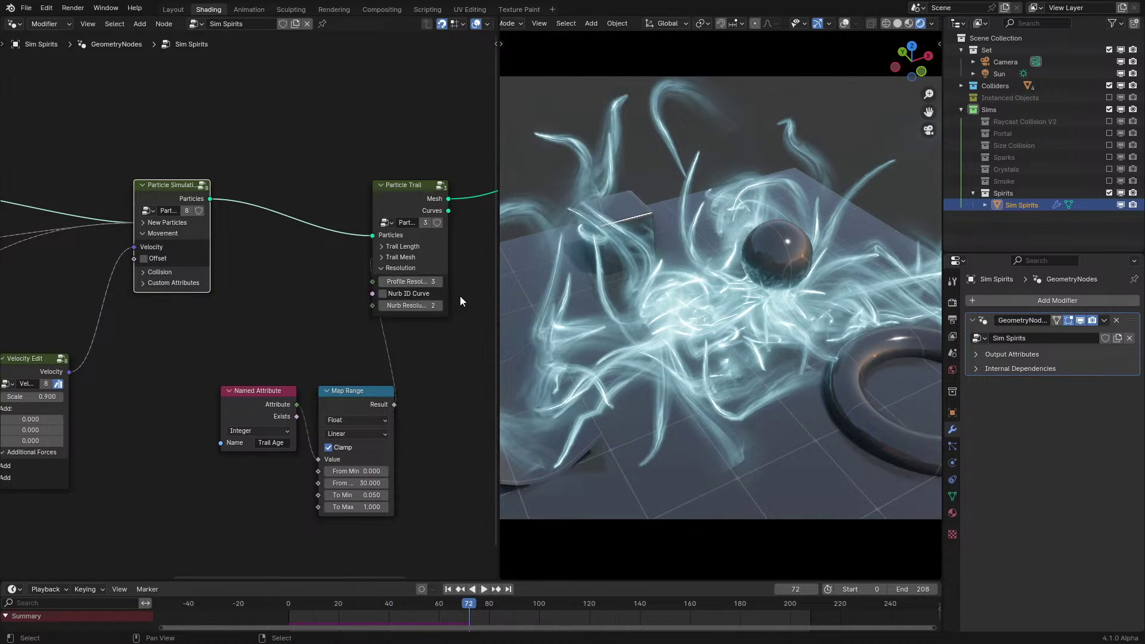
click(388, 267)
Replay the simulation from the first frame, pause it and save the file
key(space)
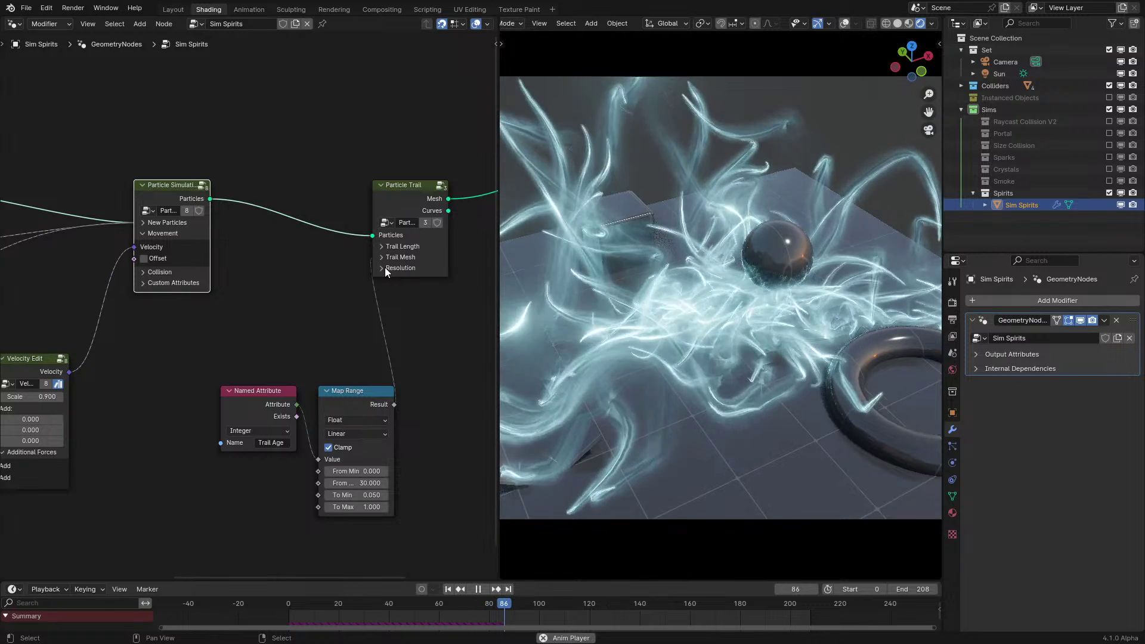
key(Home)
key(space)
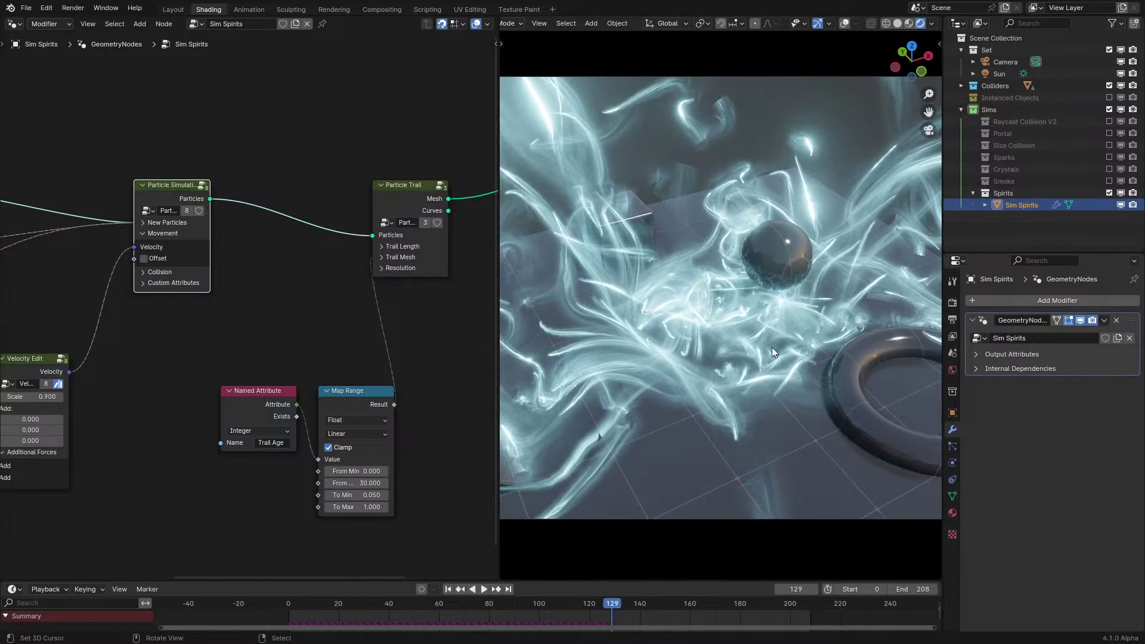
key(ctrl+s)
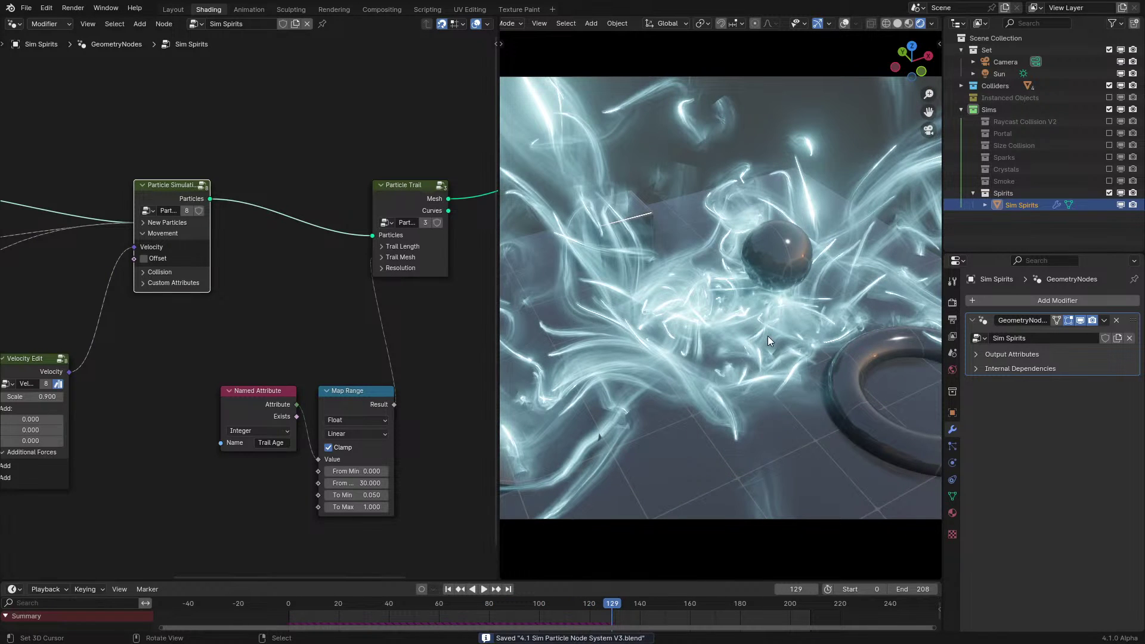
Move the Named Attribute and Map Range nodes directly beneath the Particle Trail node and replay the simulation from frame 0
drag(176, 318, 423, 302)
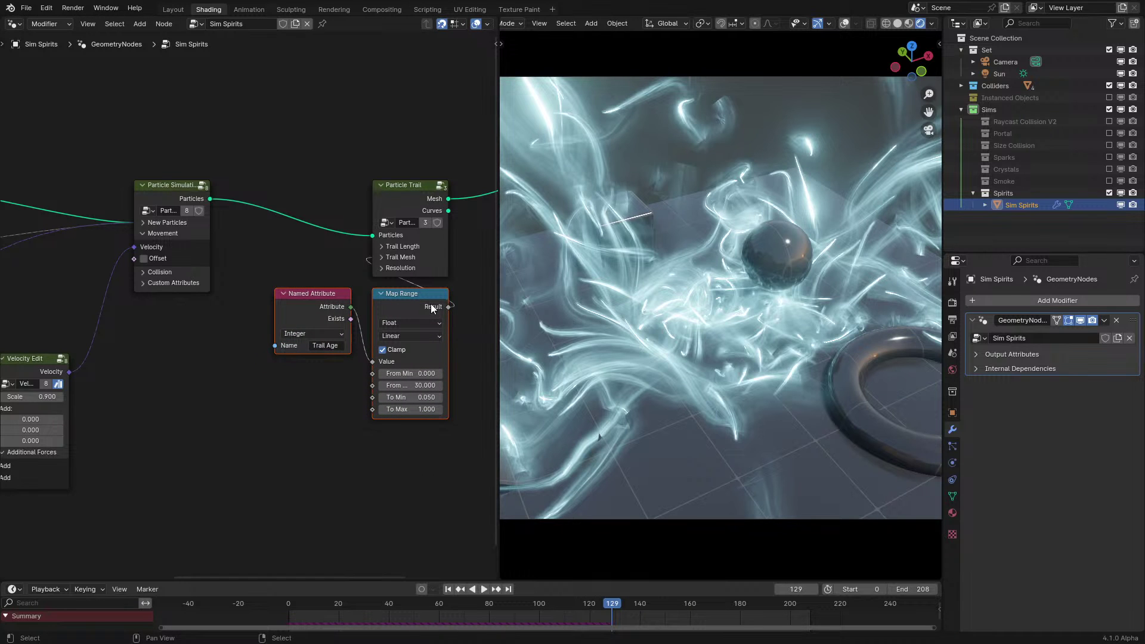
mouse_move(431, 306)
key(shift+Left)
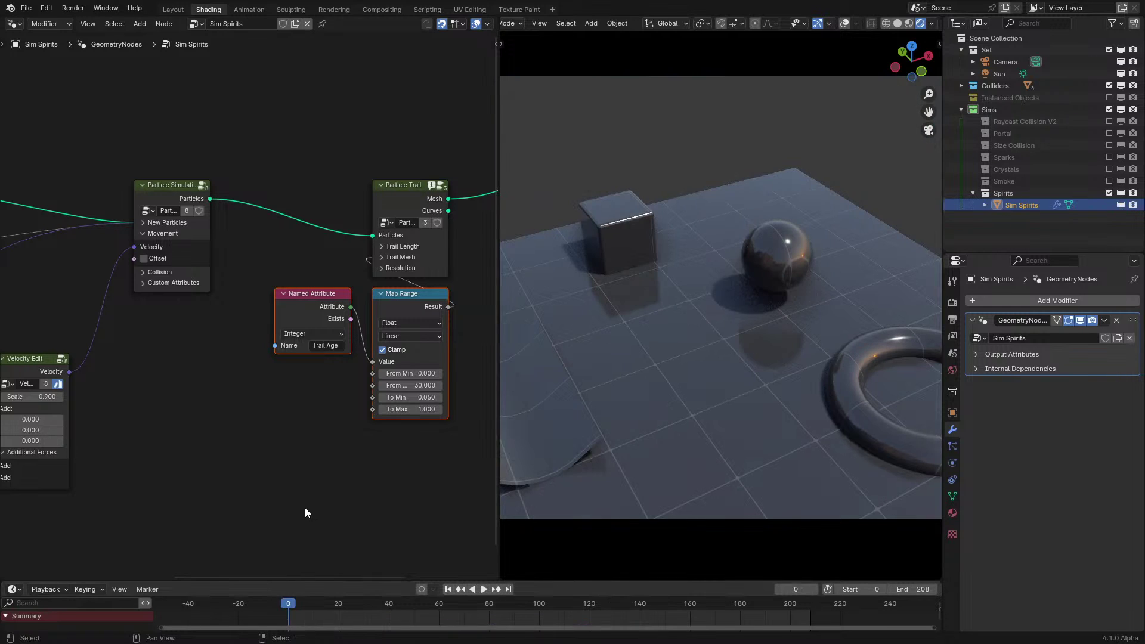
key(space)
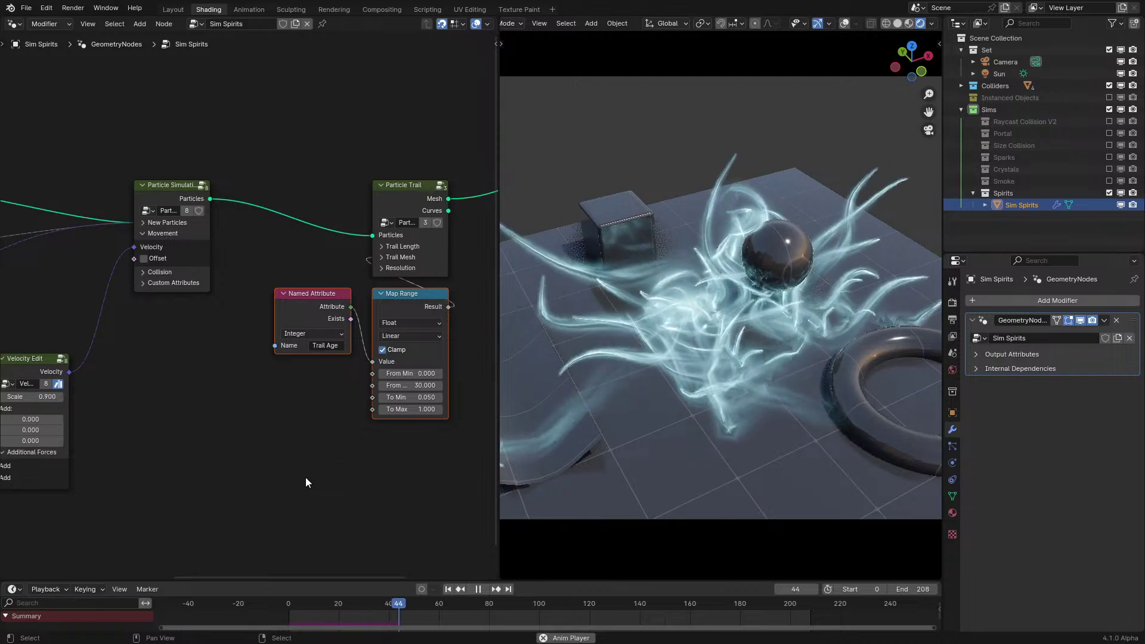